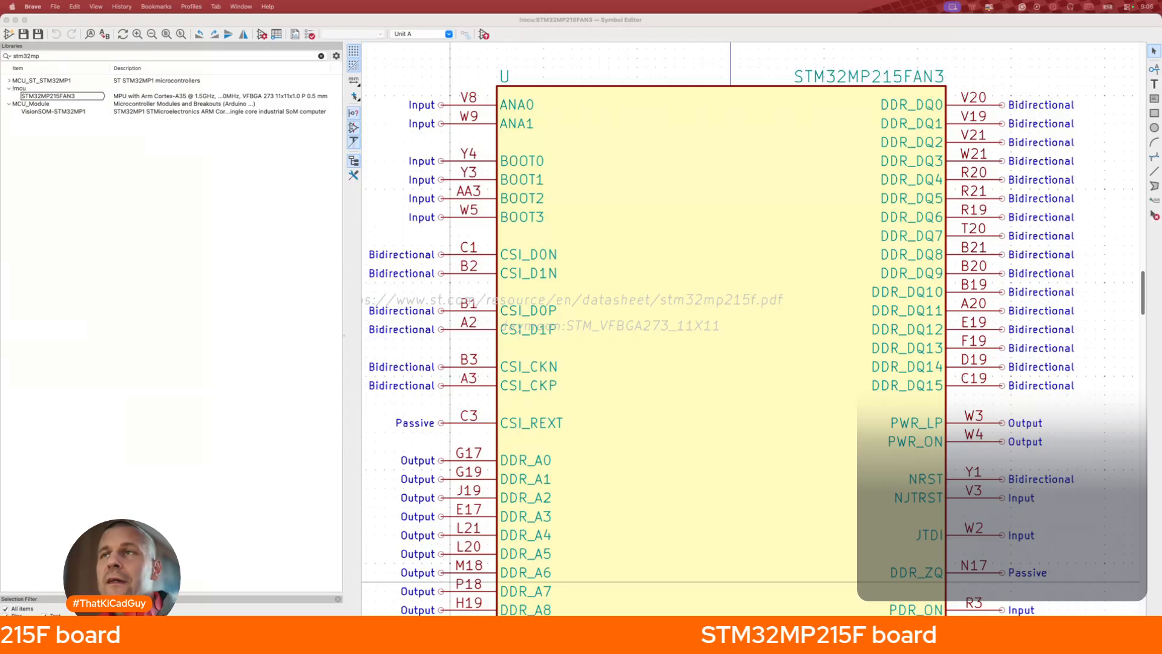
Close the STM32MP215FAN3 symbol's editor, check the ToDo list on the schematic, and open the Symbol Editor again.
left_click(143, 200)
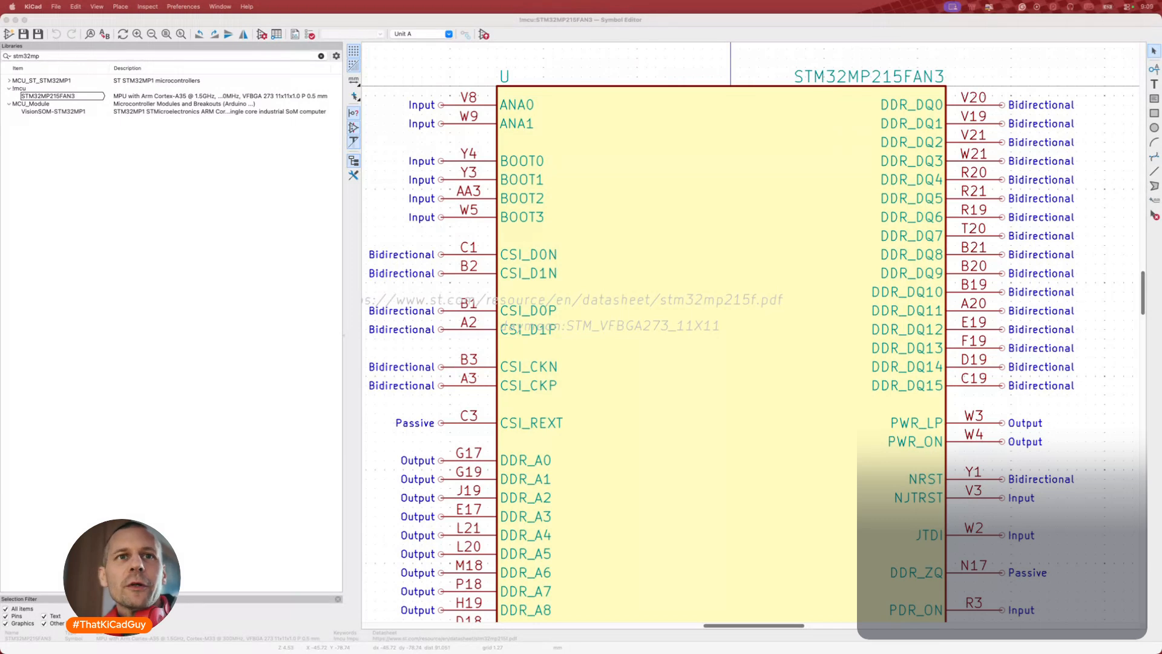
left_click(246, 291)
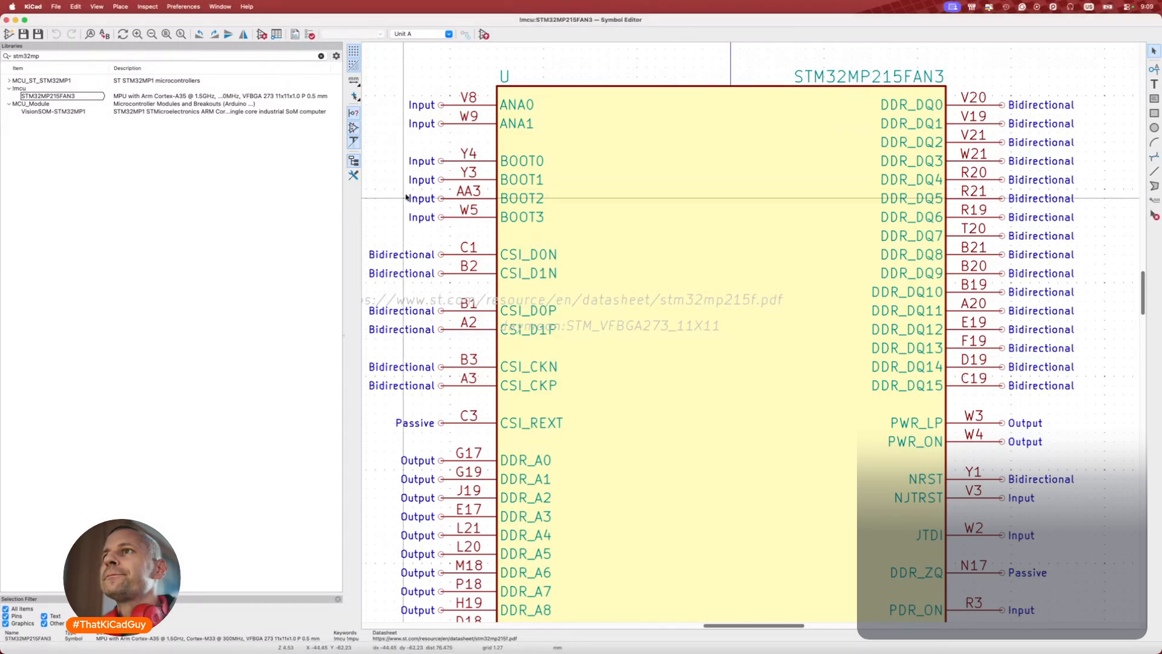
key("super+w")
scroll(326, 156, "up", 6)
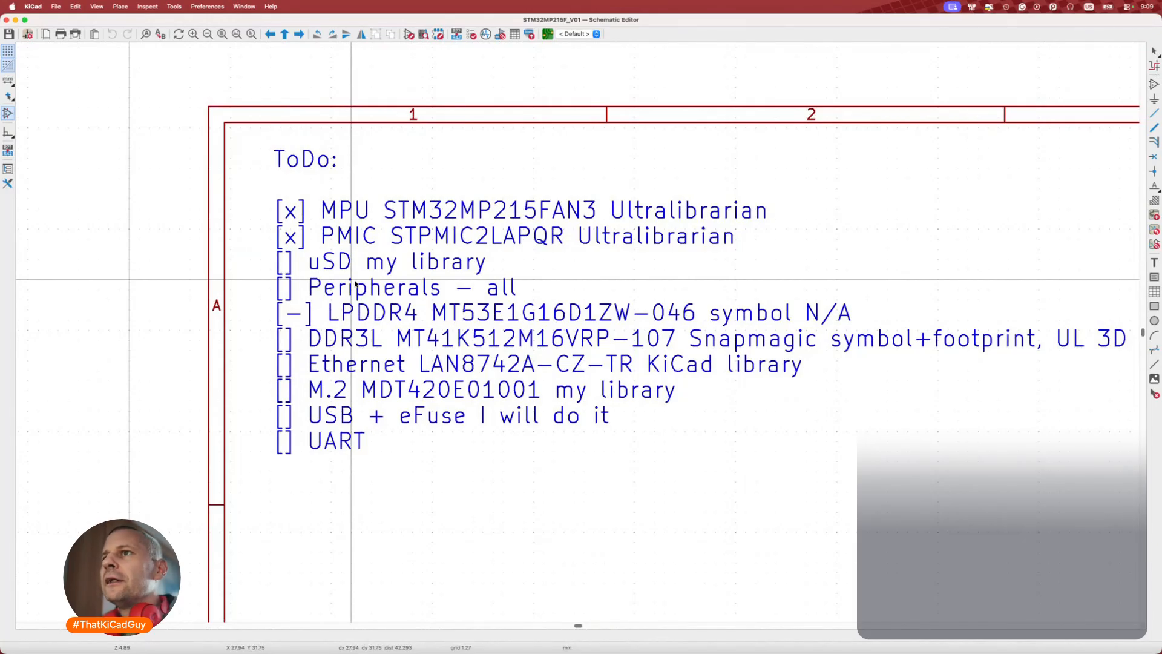
left_click(529, 237)
left_click(423, 36)
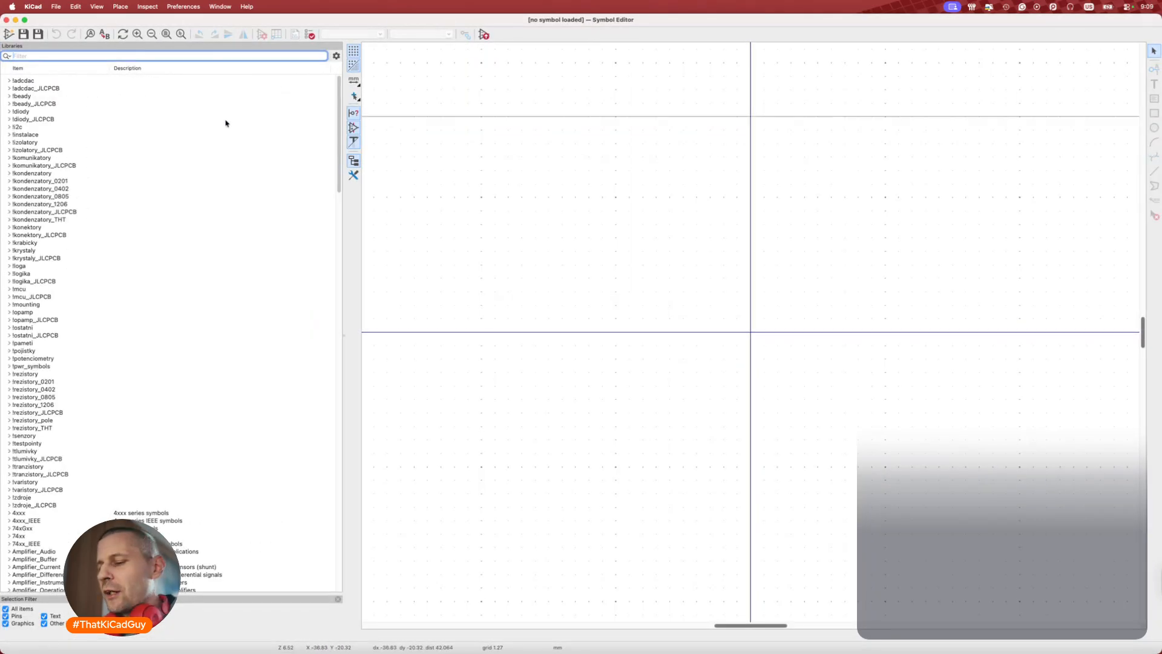
Filter the symbol libraries by "!micro" to find the microSD sockets.
type("@")
key("BackSpace")
type("lsd")
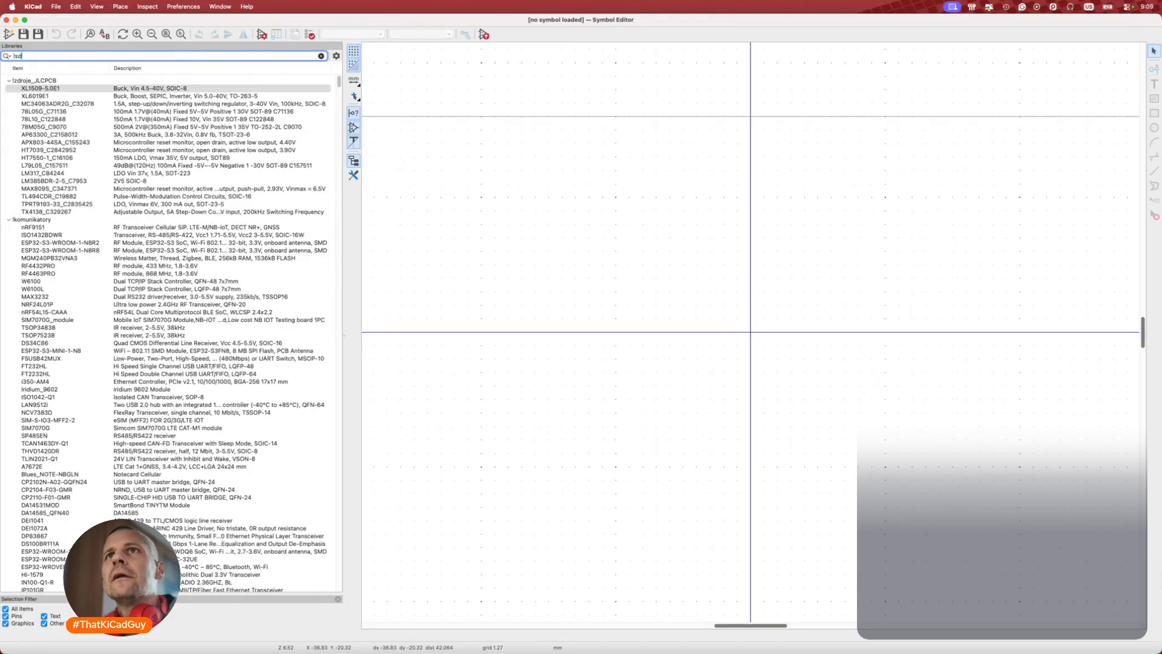
key("BackSpace")
key("BackSpace")
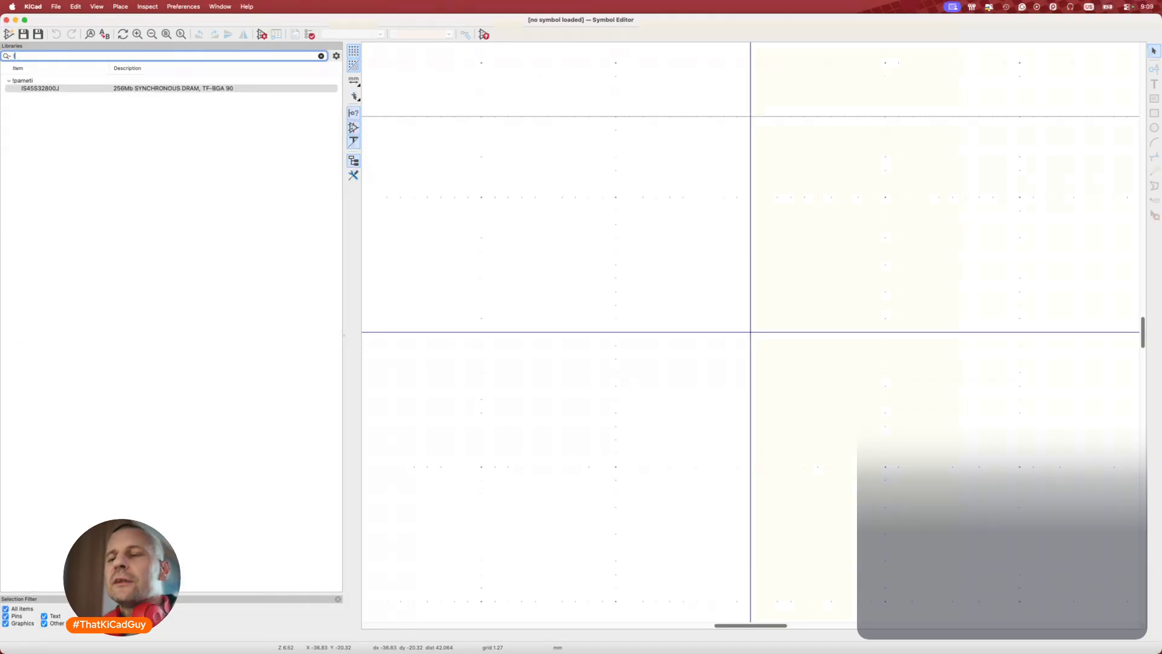
type("micro")
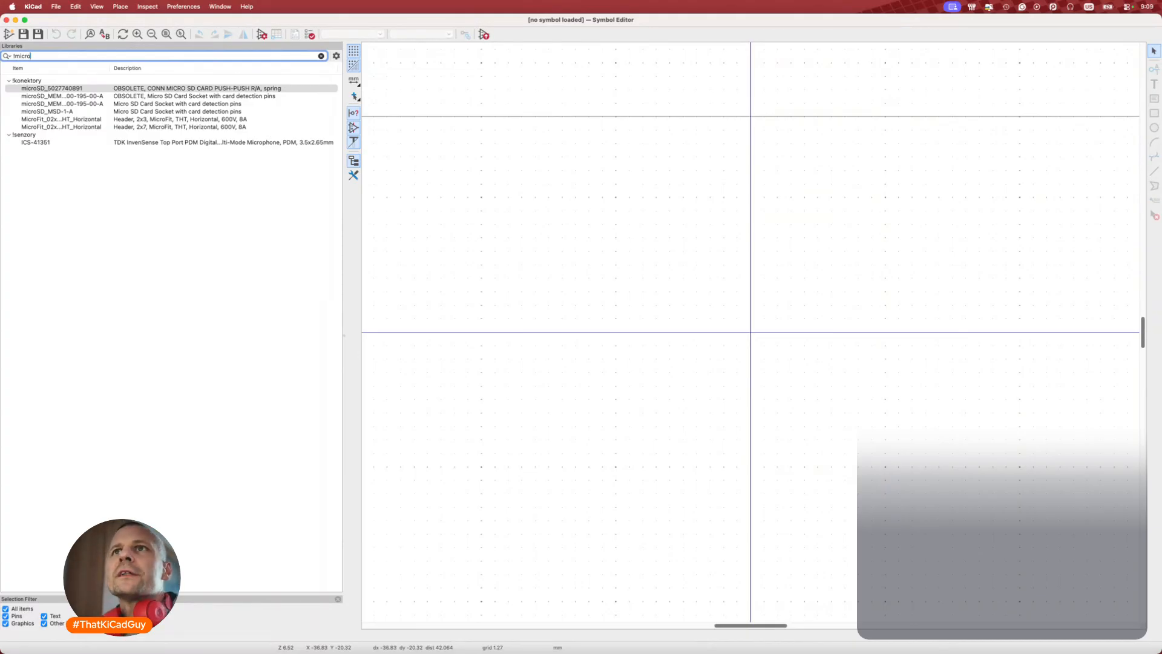
left_click(125, 96)
left_click(115, 104)
left_click_drag(110, 68, 143, 67)
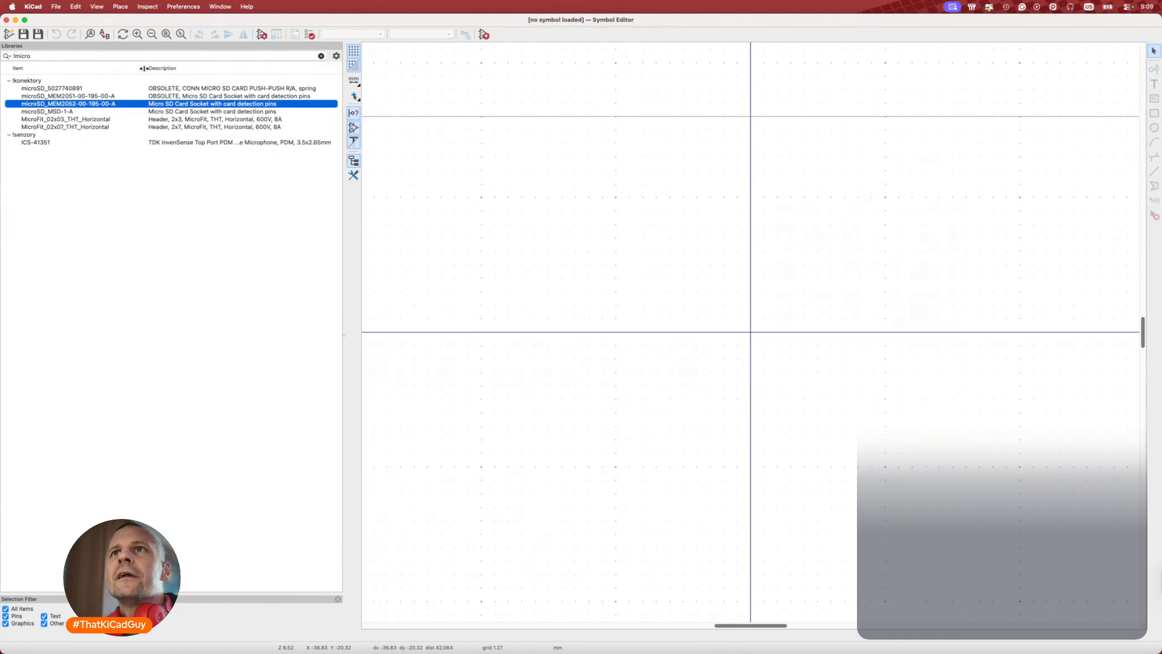
double_click(95, 104)
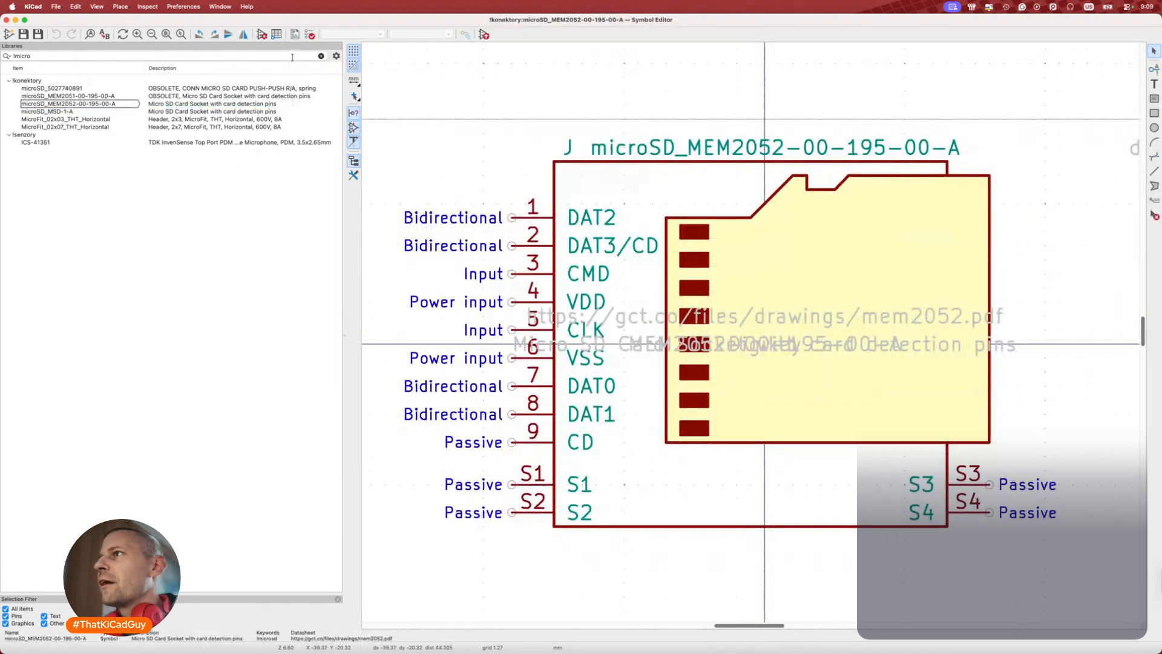
Open the microSD symbol's properties and copy its MOC value.
left_click(262, 35)
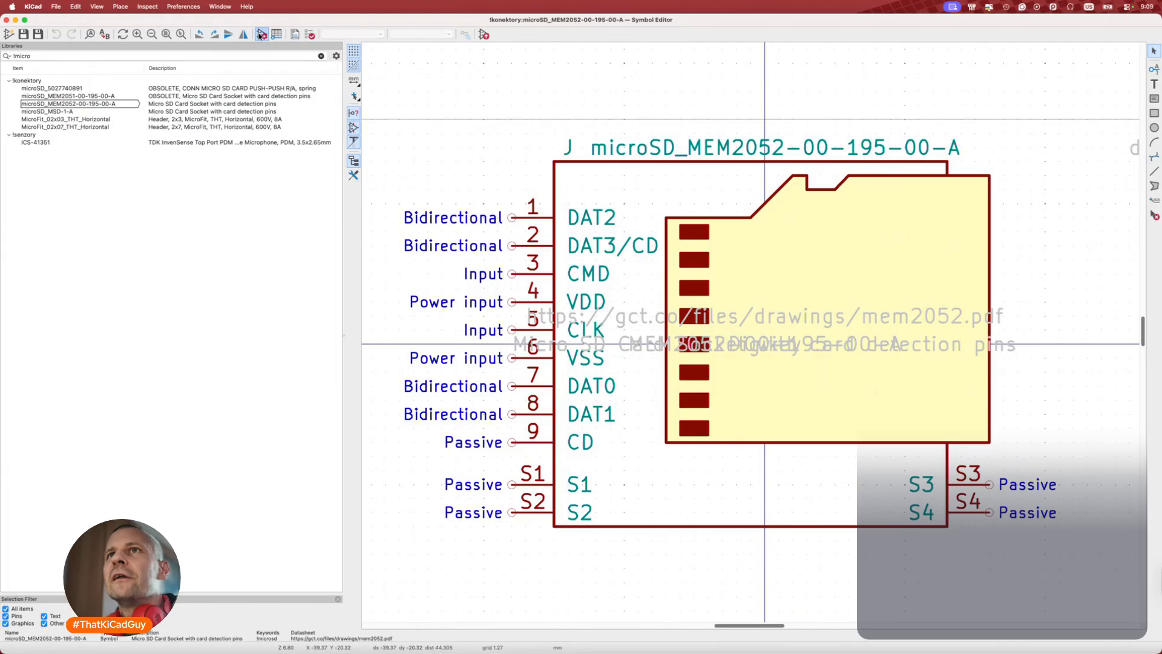
left_click(254, 218)
key("super+c")
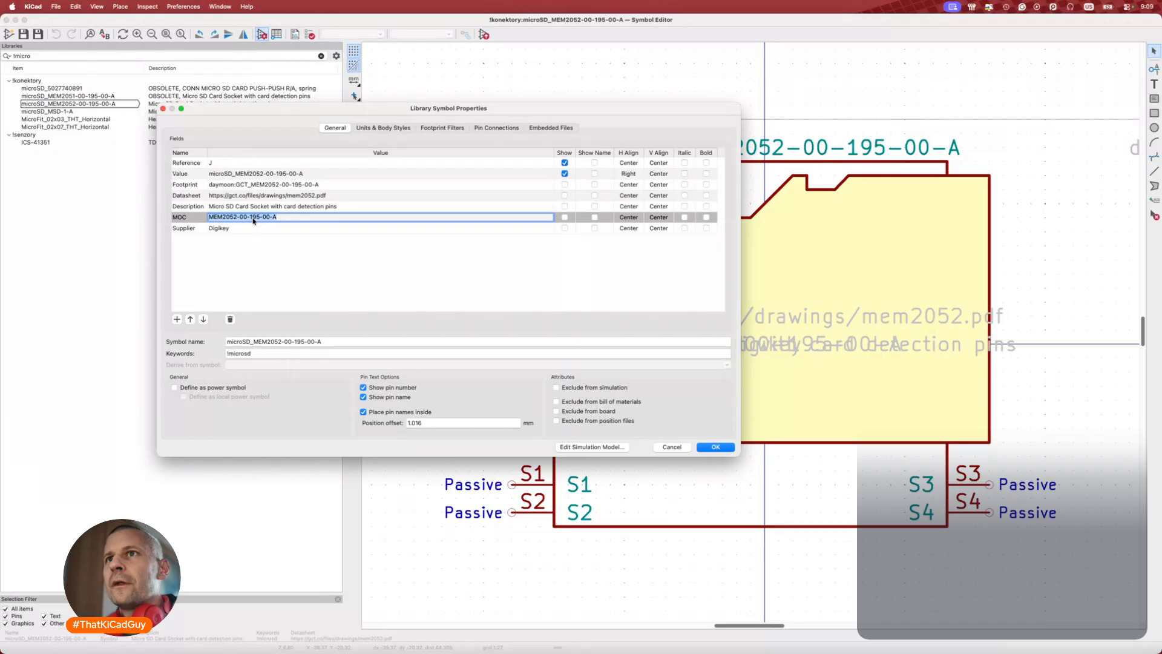
Add a new field named JLCPCB to the microSD symbol.
left_click(178, 319)
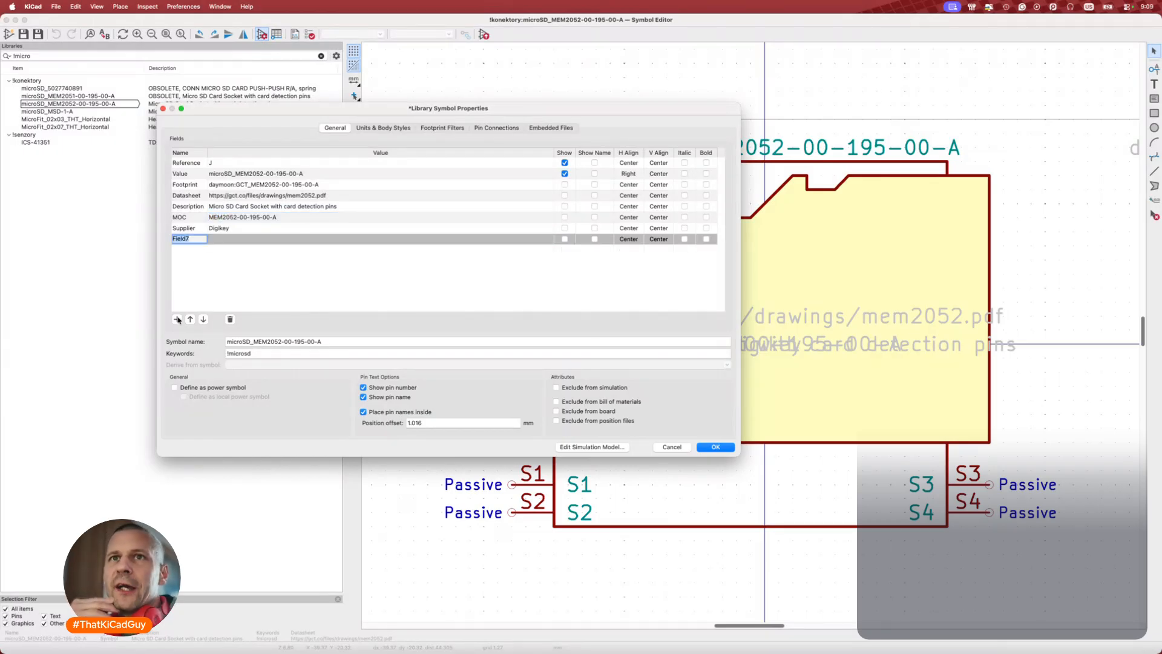
type("JLCPCB")
key("Tab")
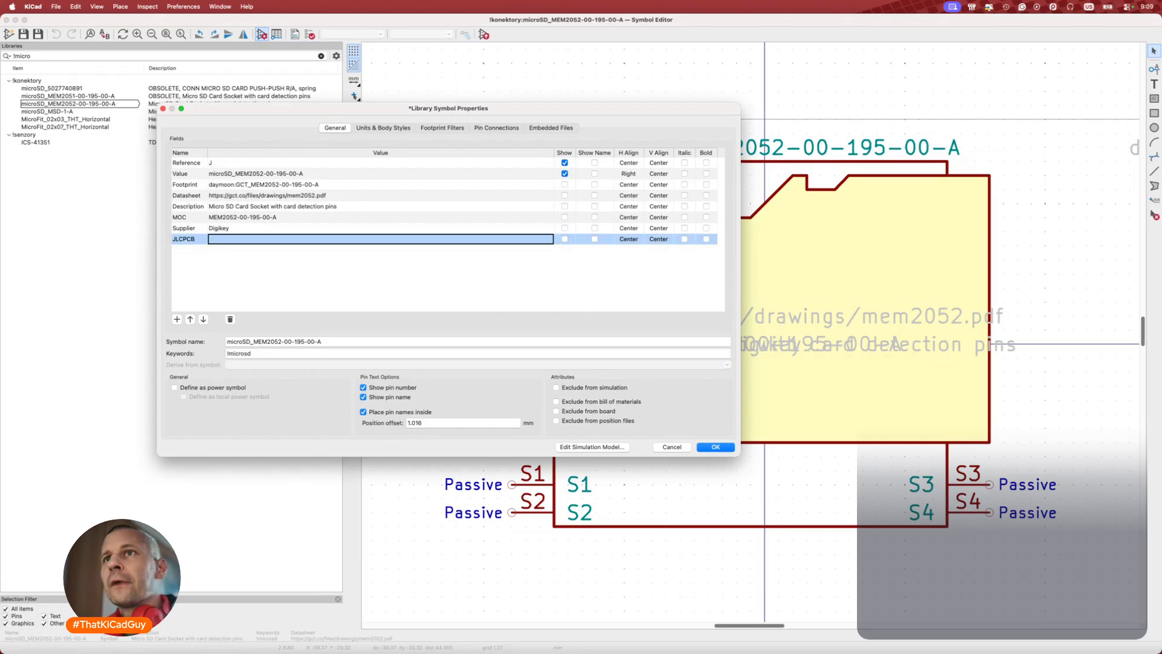
key("super+Tab")
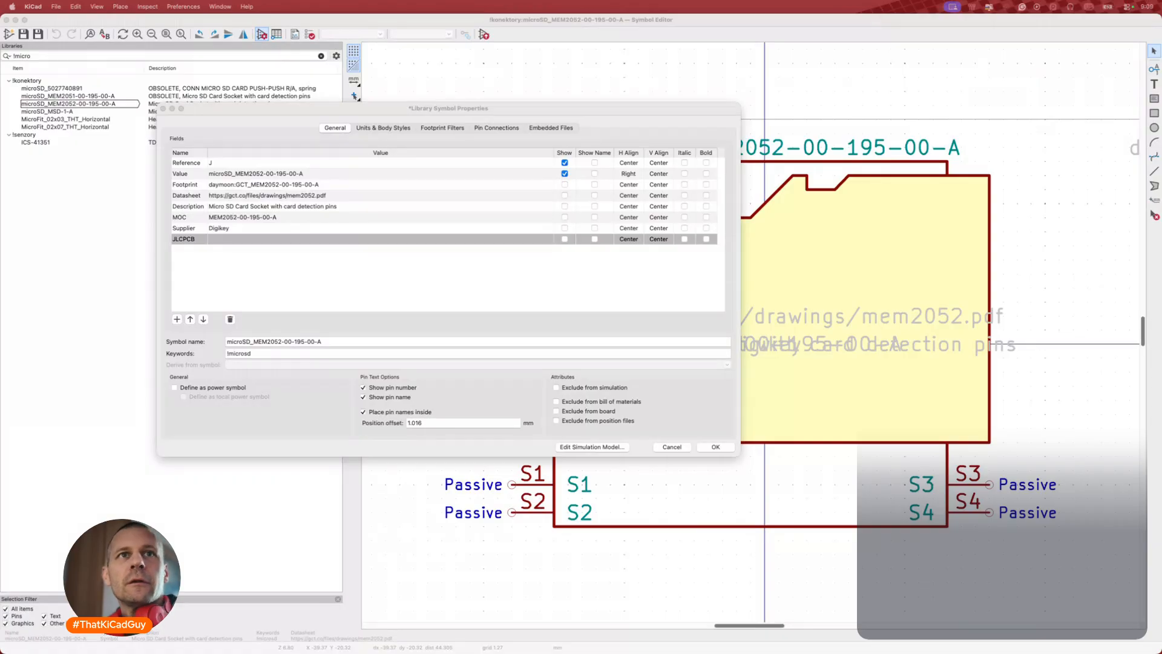
left_click_drag(1161, 90, 668, 71)
type("jlcpcb.com/parts")
key("Return")
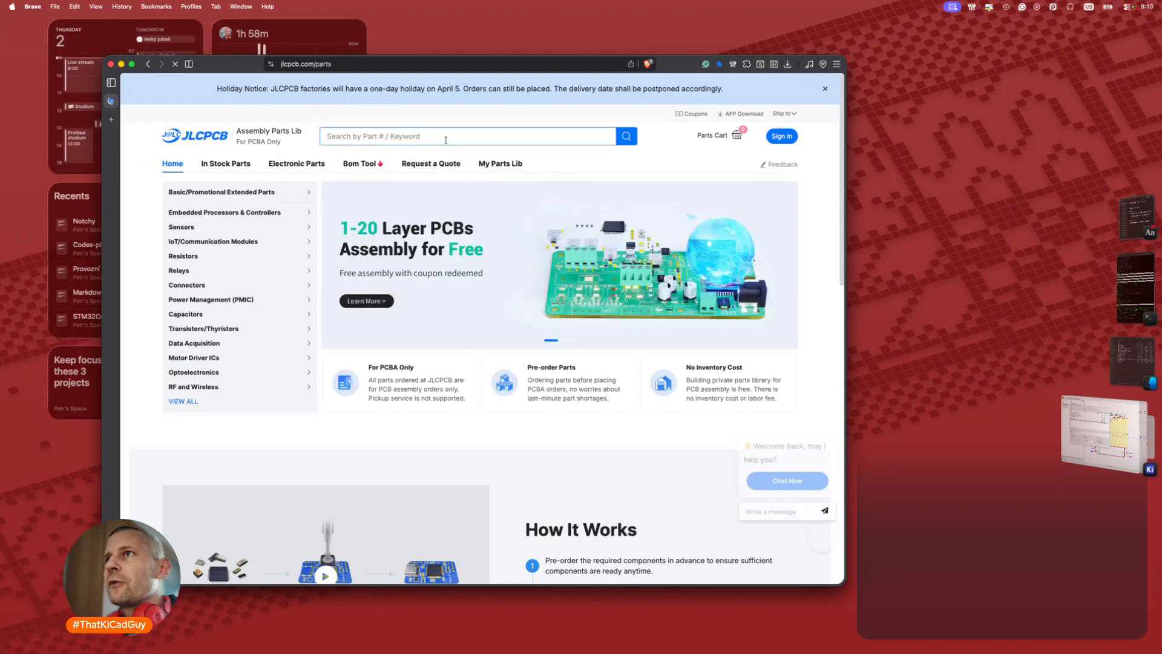
left_click(445, 137)
key("super+v")
key("Return")
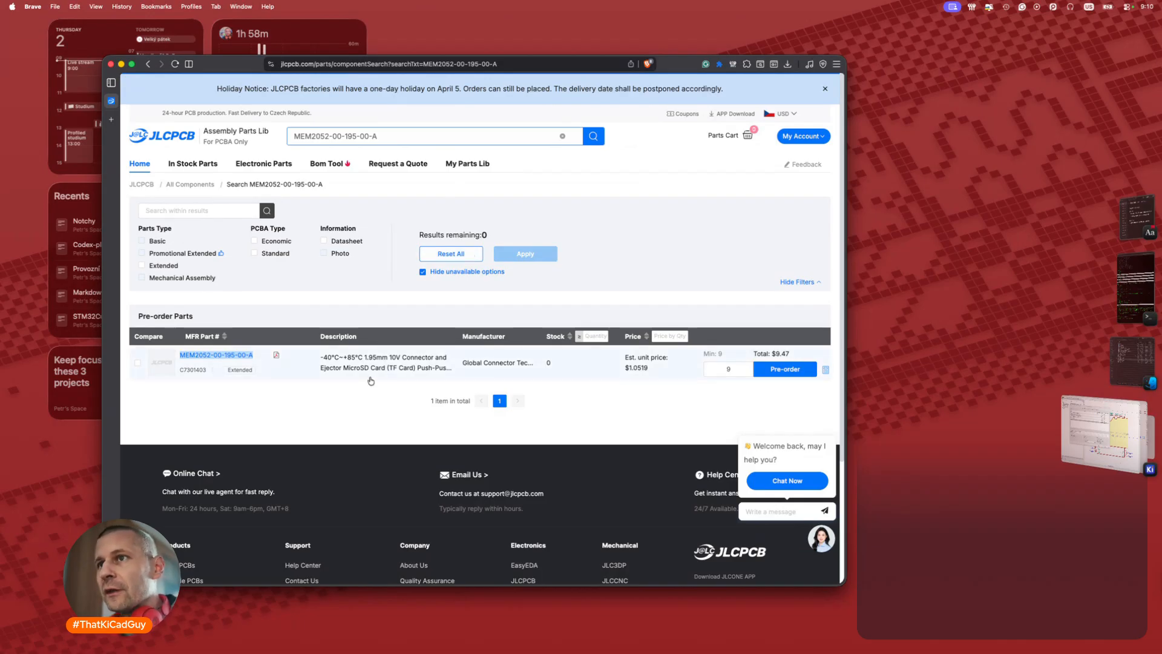
Copy the microSD socket's JLCPCB part number and examine its part details and stock.
double_click(182, 371)
key("super+c")
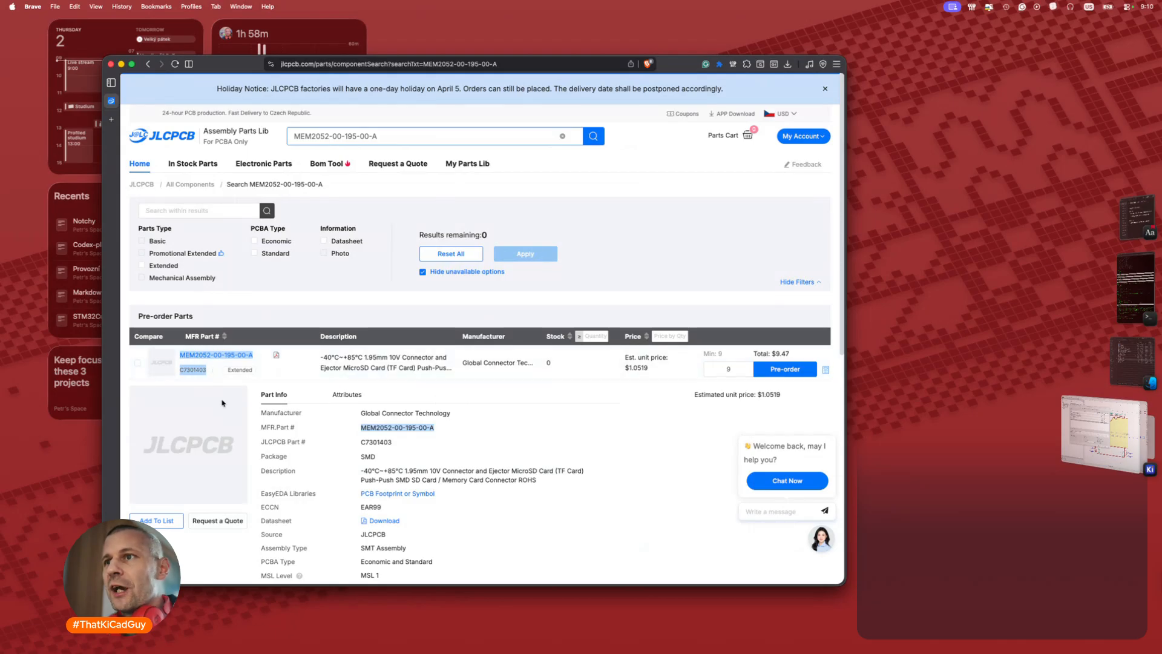
scroll(446, 471, "down", 10)
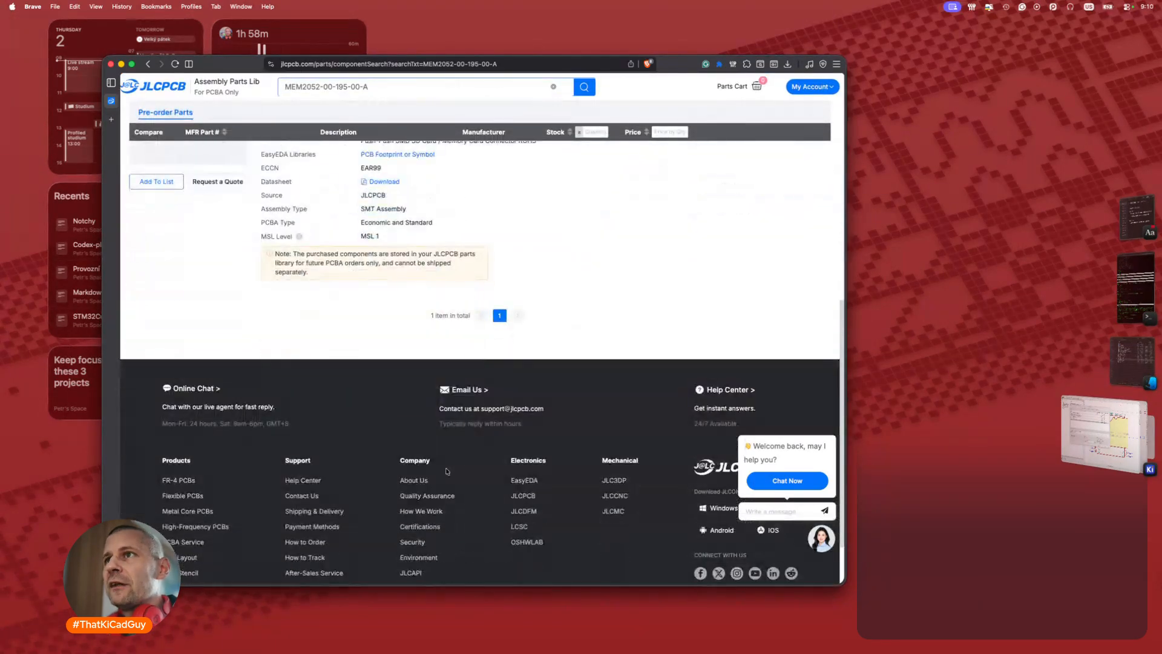
scroll(447, 471, "up", 5)
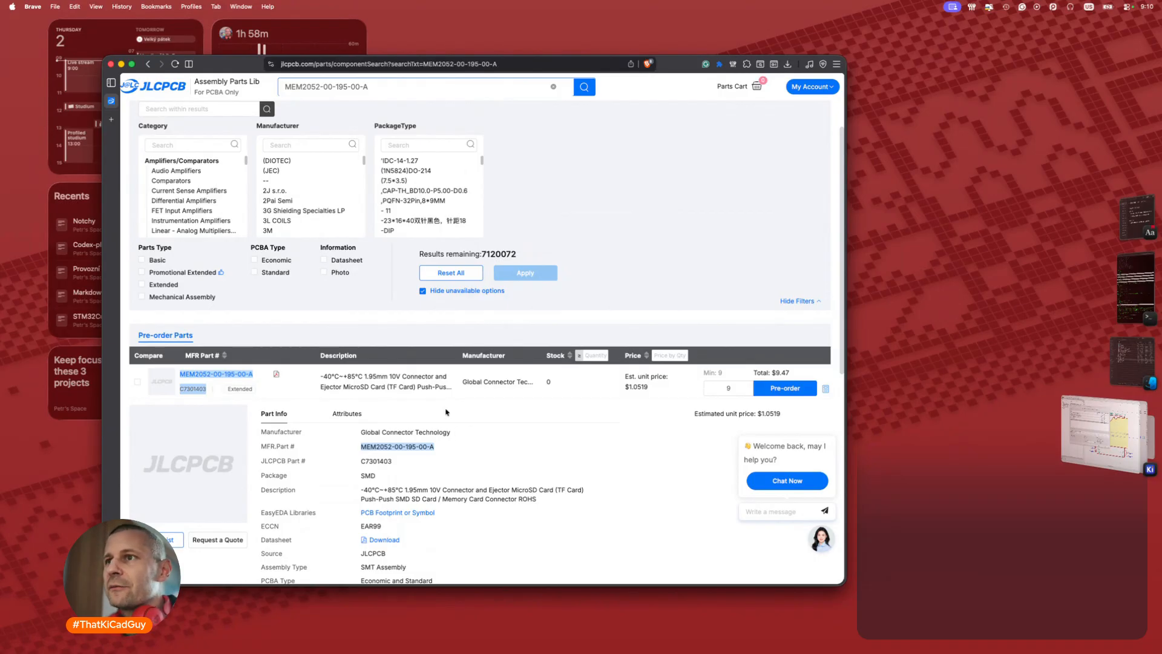
double_click(549, 384)
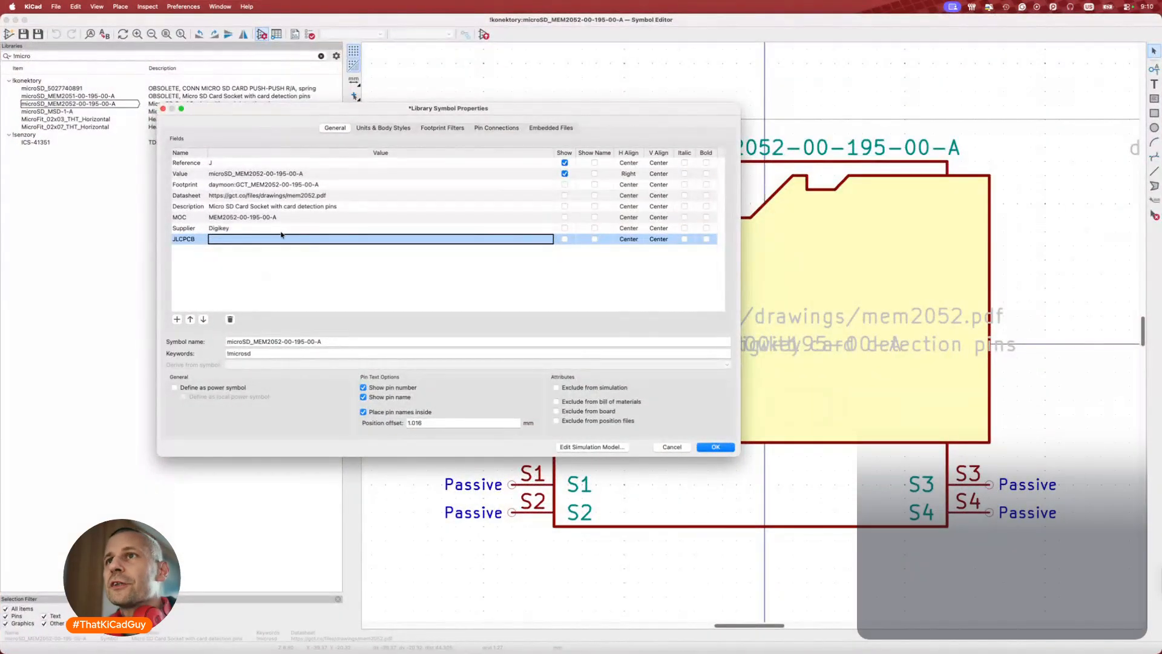
Back in KiCad, set the symbol's JLCPCB field to C7301403 and apply the properties.
key("super+v")
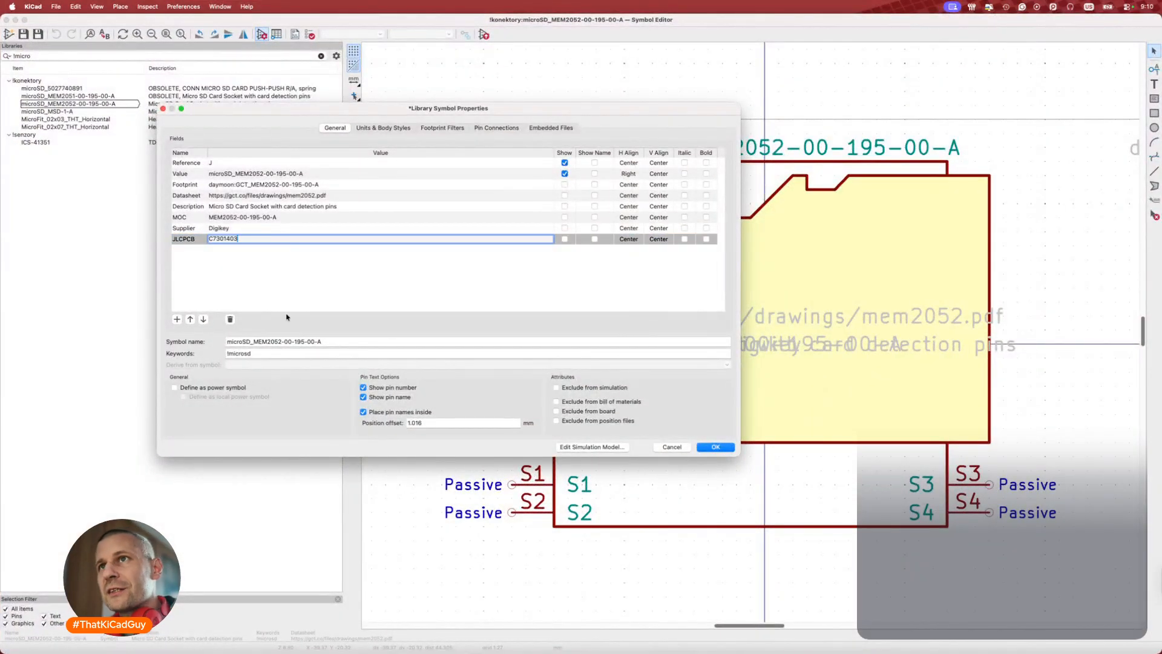
left_click(705, 447)
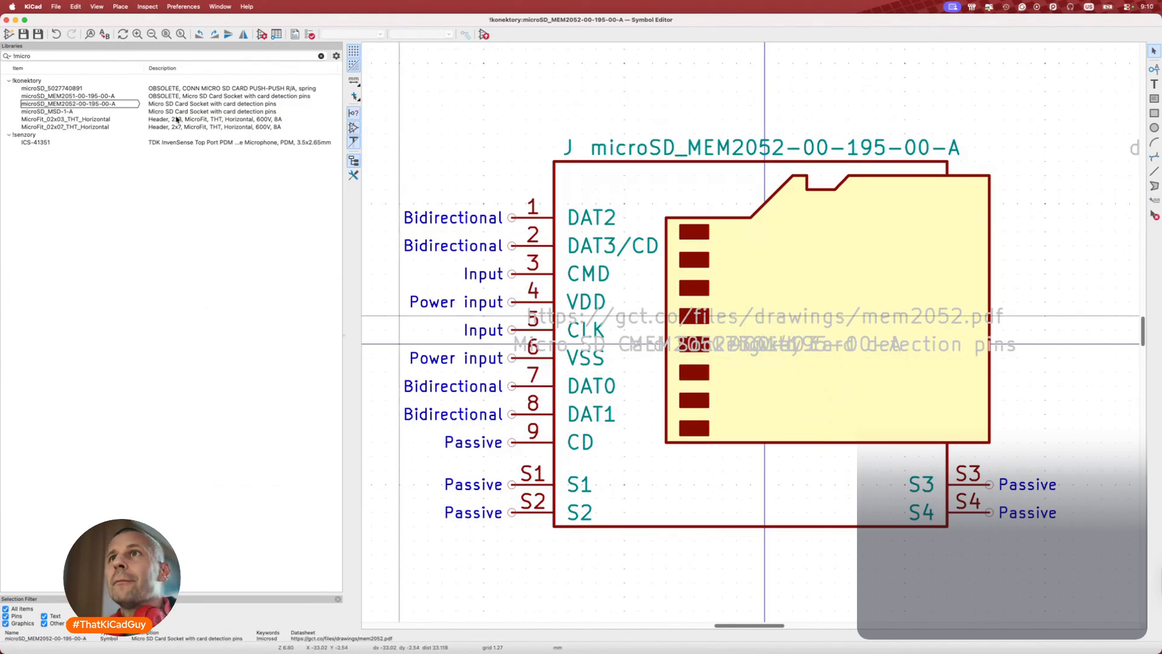
Copy the manufacturer part number from the microSD symbol's MOC field and close its properties.
left_click(262, 34)
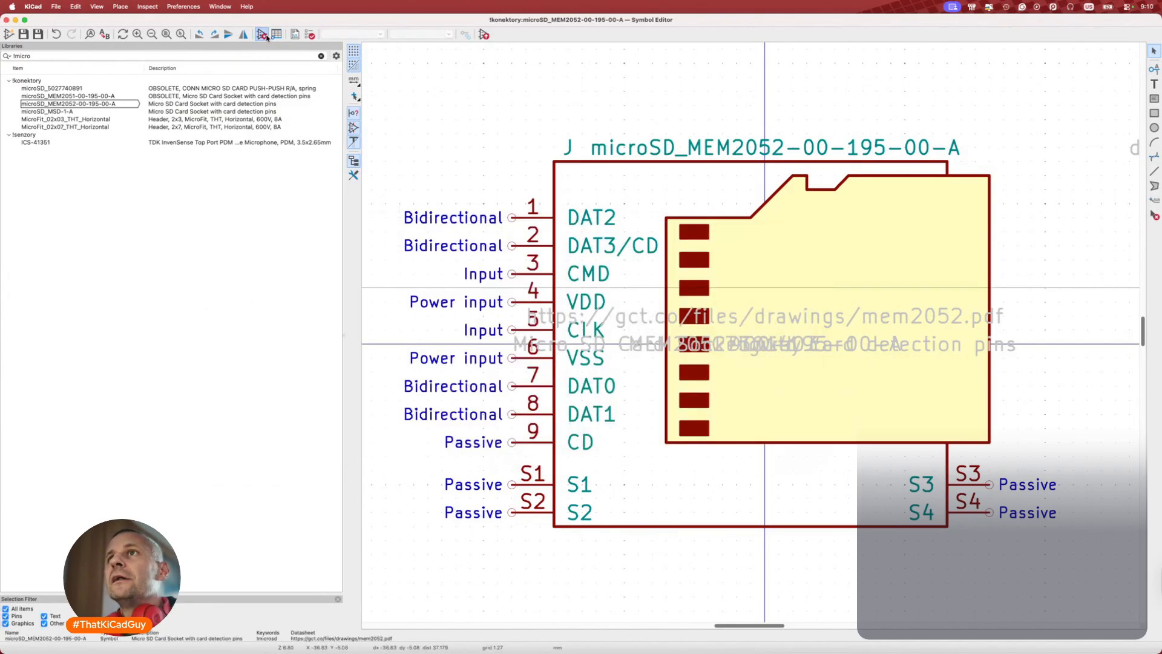
left_click(262, 34)
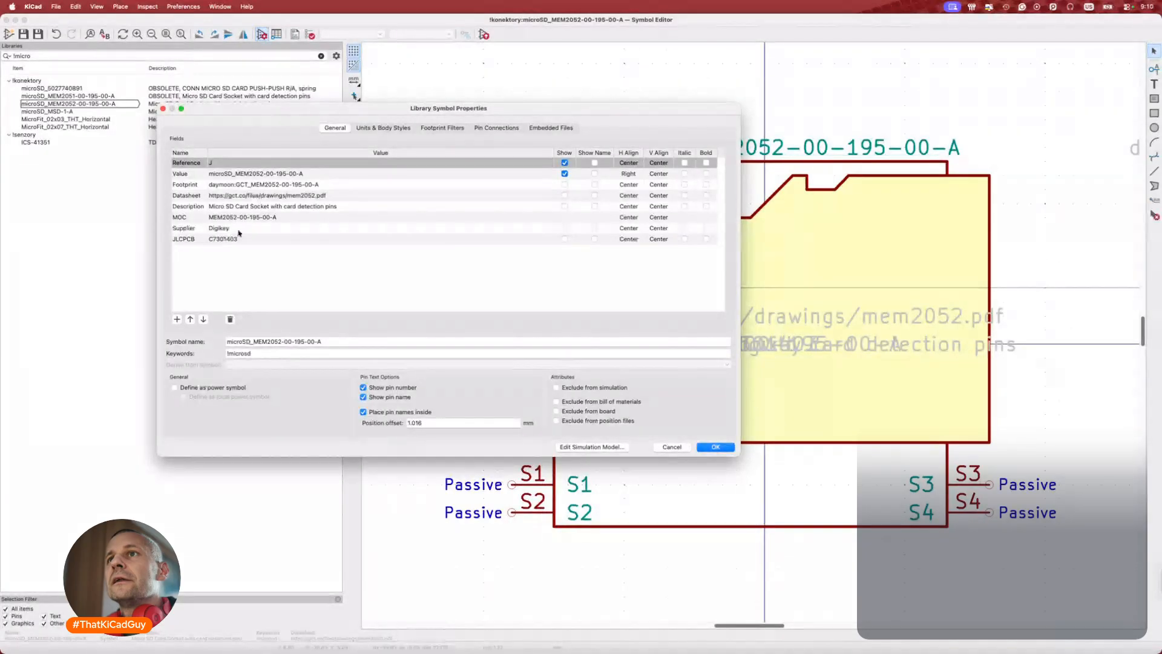
left_click(248, 217)
key("super+c")
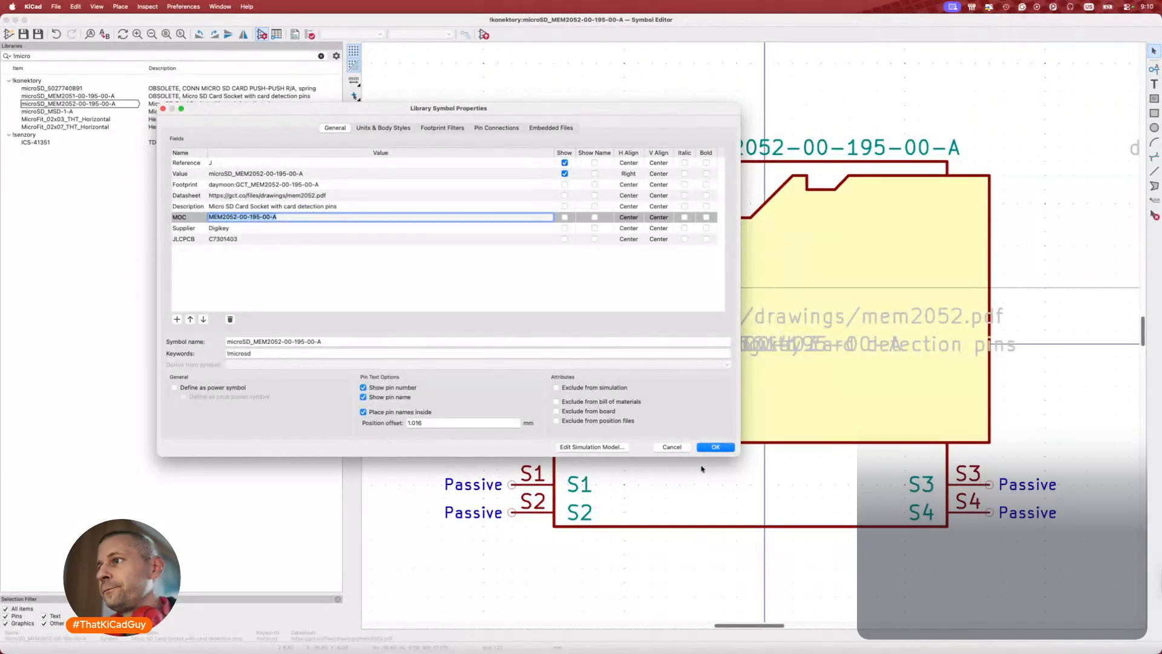
left_click(699, 451)
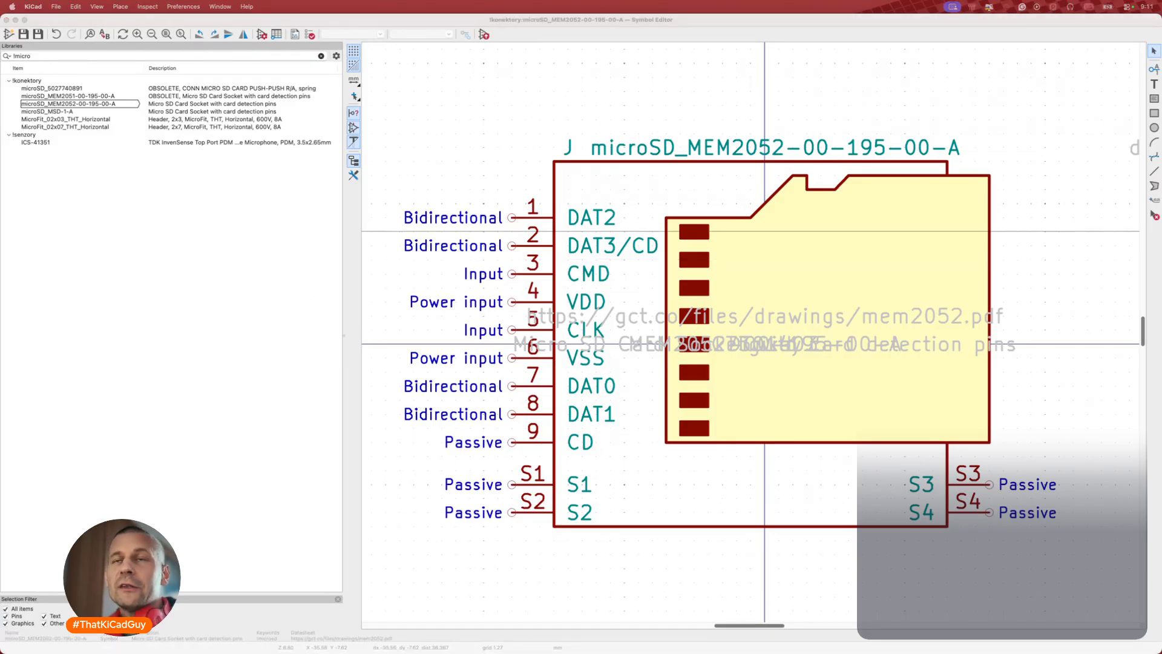
Return to the schematic and mark the uSD item in the ToDo text as done with an x.
left_click(507, 35)
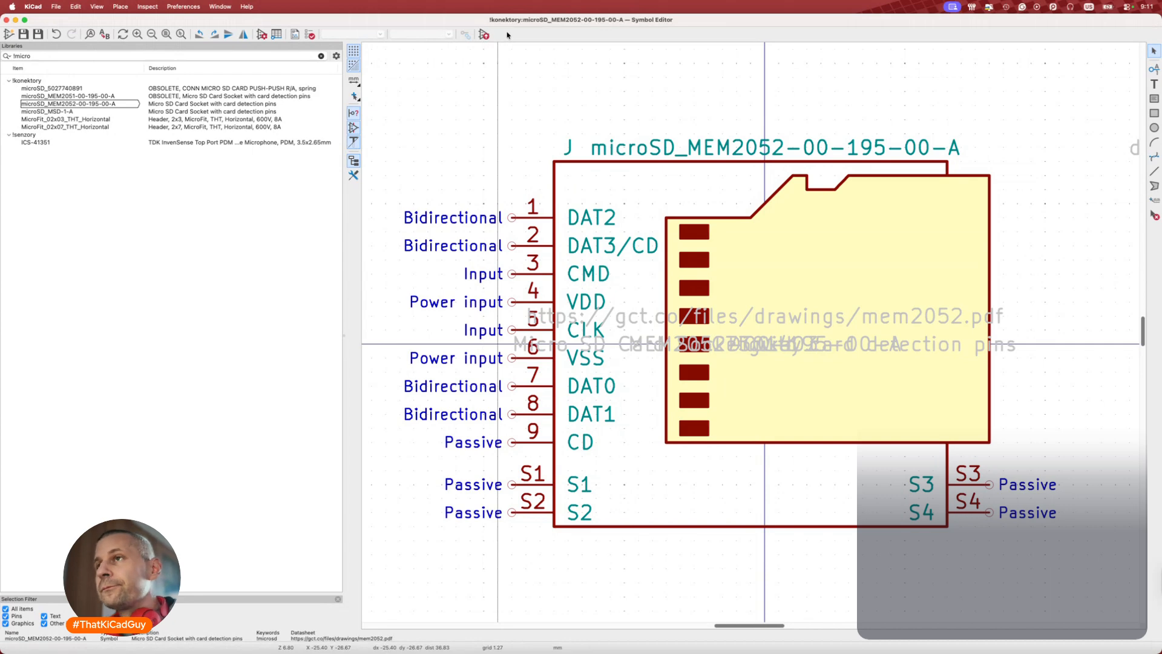
key("super+w")
double_click(353, 262)
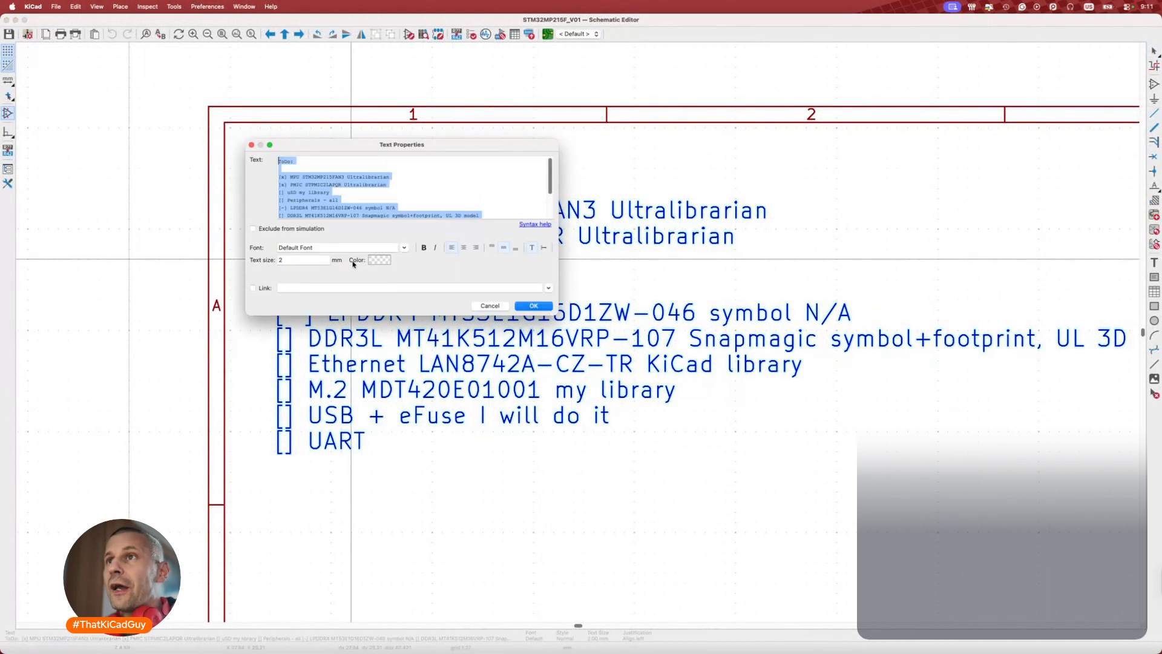
left_click(281, 192)
type("x")
key("End")
key("BackSpace")
key("BackSpace")
key("BackSpace")
key("BackSpace")
key("BackSpace")
key("BackSpace")
key("BackSpace")
key("BackSpace")
key("BackSpace")
key("BackSpace")
key("super+v")
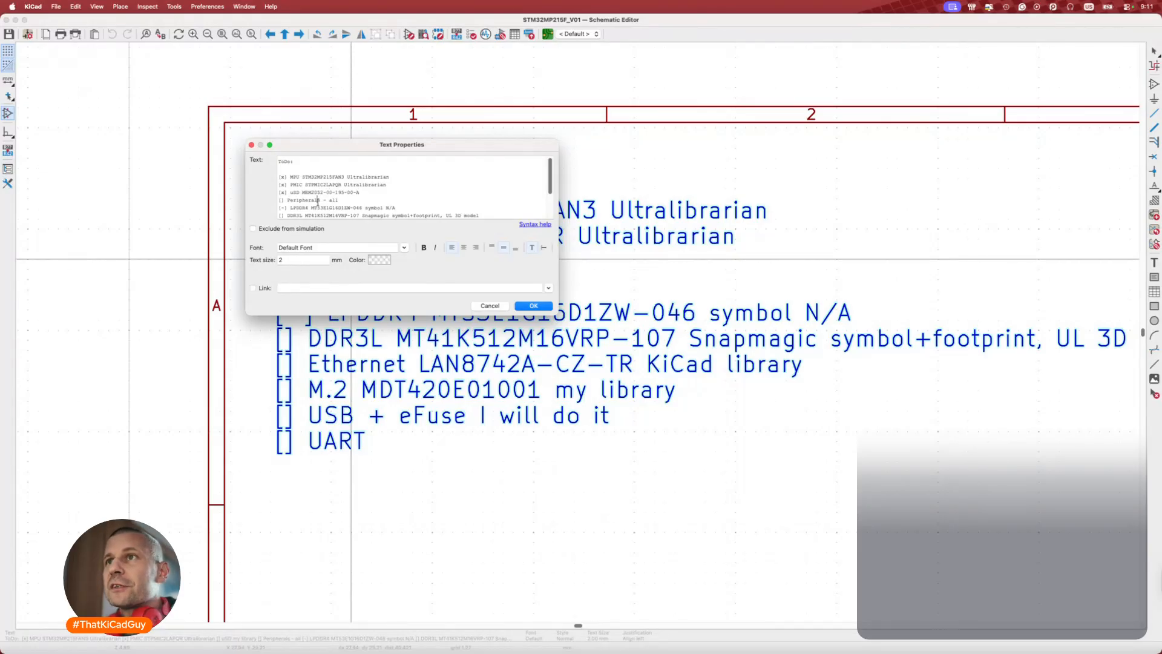
Copy the DDR3L part number MT41K512M16VRP-107 from the ToDo text.
scroll(341, 201, "down", 2)
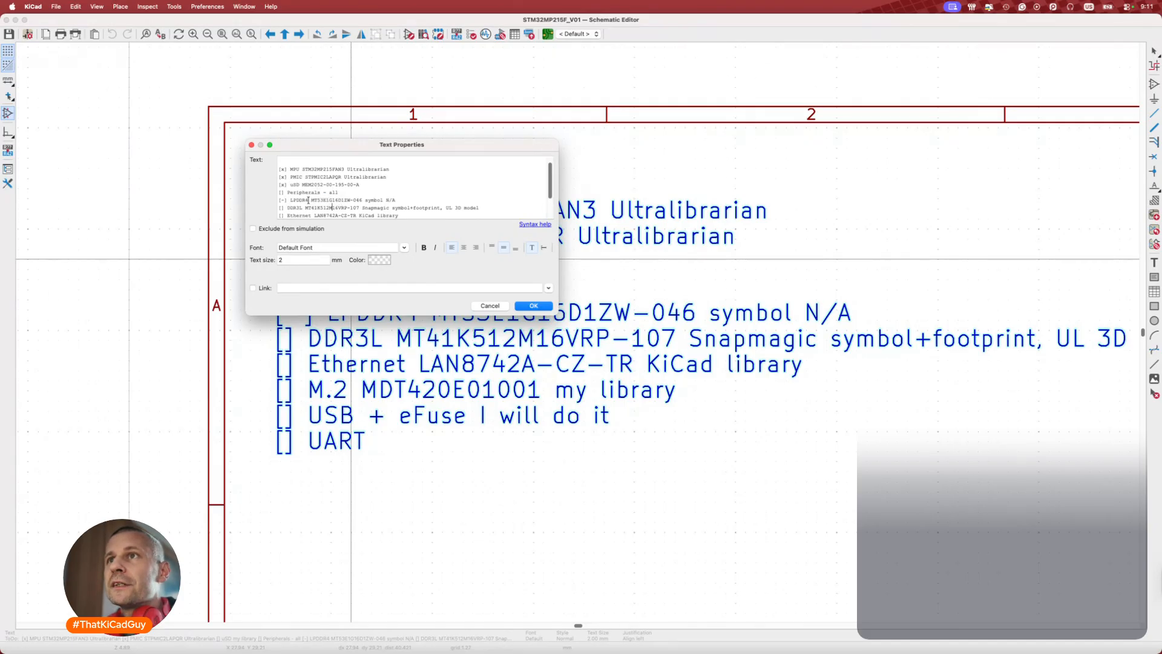
scroll(368, 195, "down", 2)
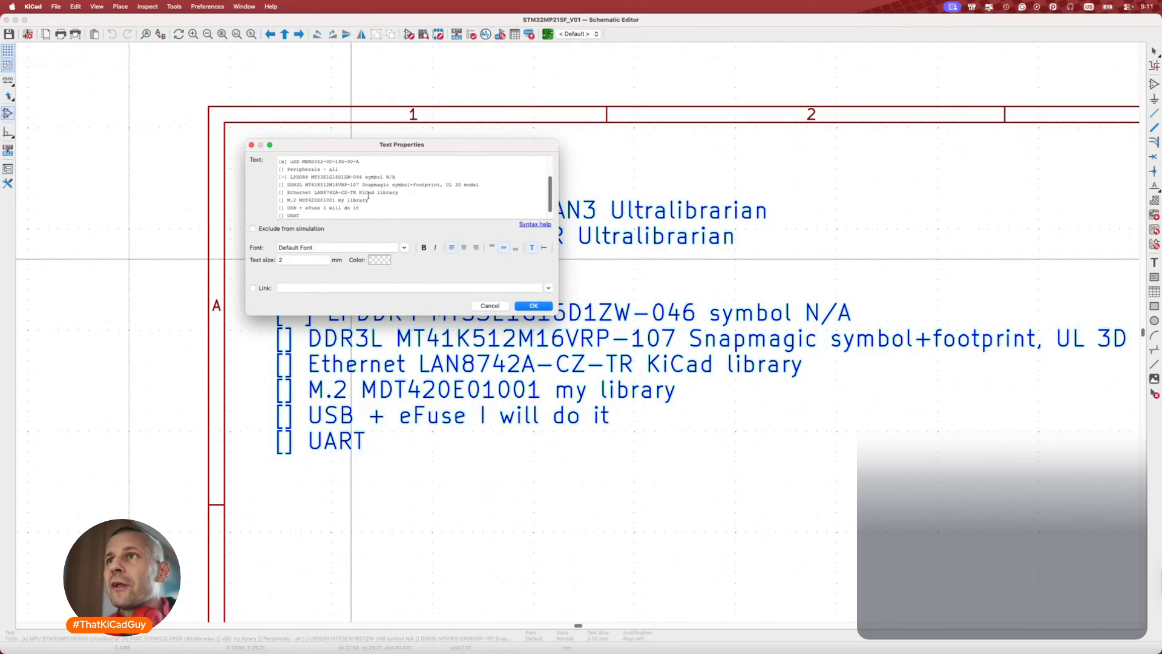
double_click(315, 185)
key("shift+Right")
key("shift+Right")
key("shift+Right")
key("shift+Right")
key("super+c")
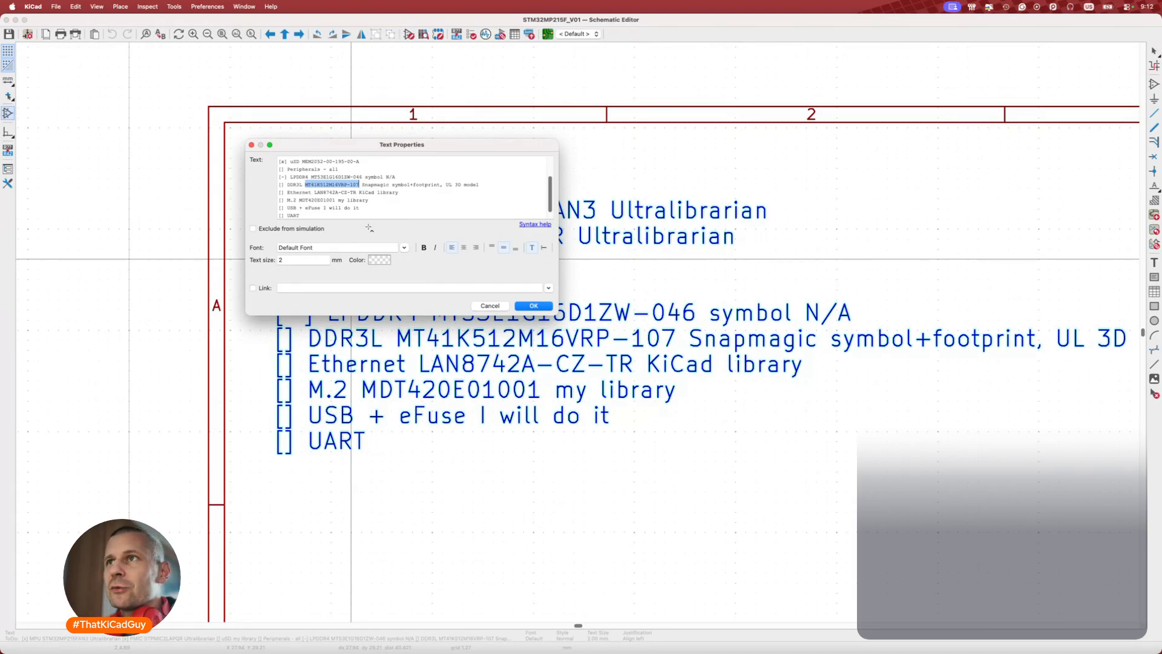
Switch to the Brave browser, enlarge its window, and open the SnapMagic Search site (snapeda.com) in a new tab.
key("super+Tab")
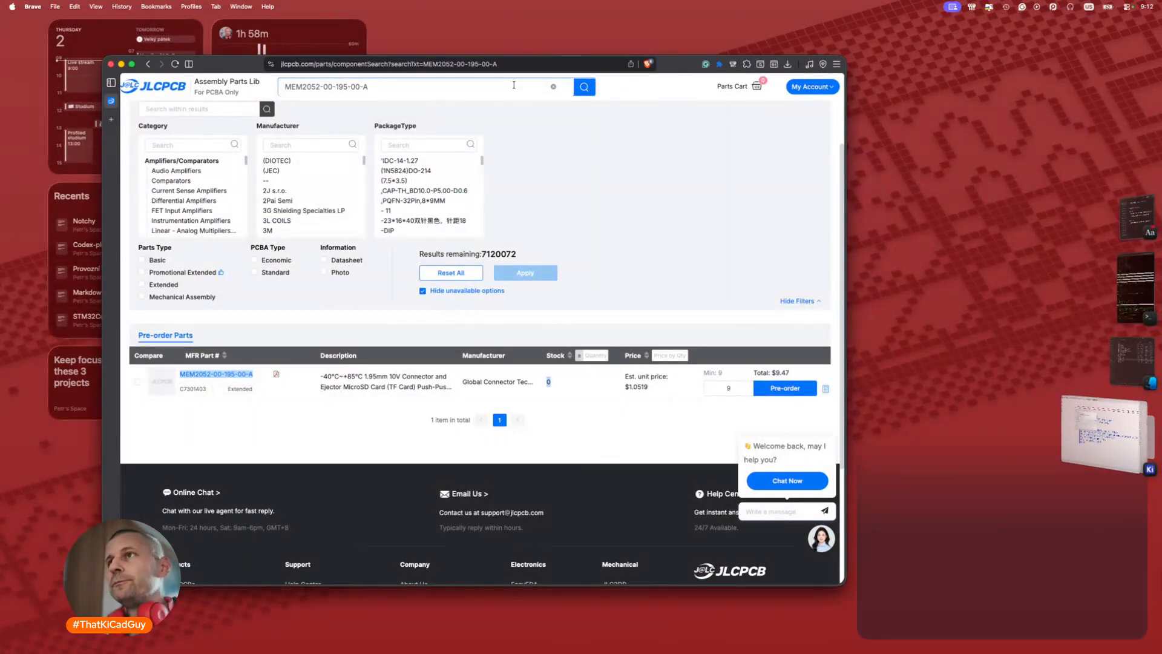
key("ctrl+alt+Return")
key("super+t")
type("snap")
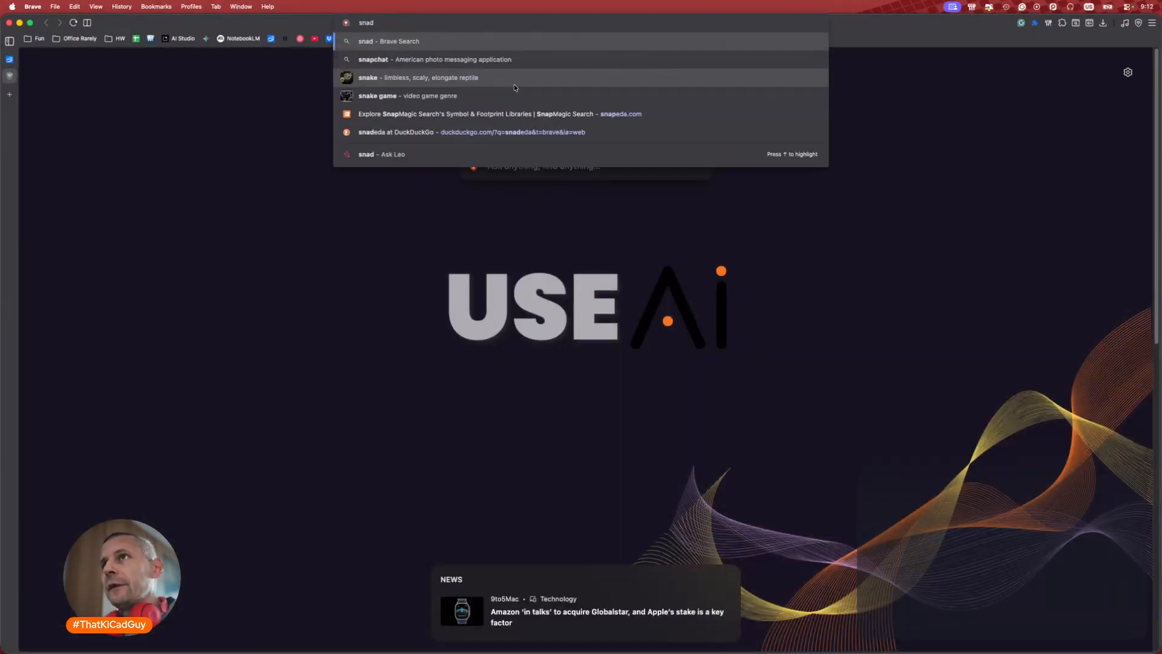
key("Return")
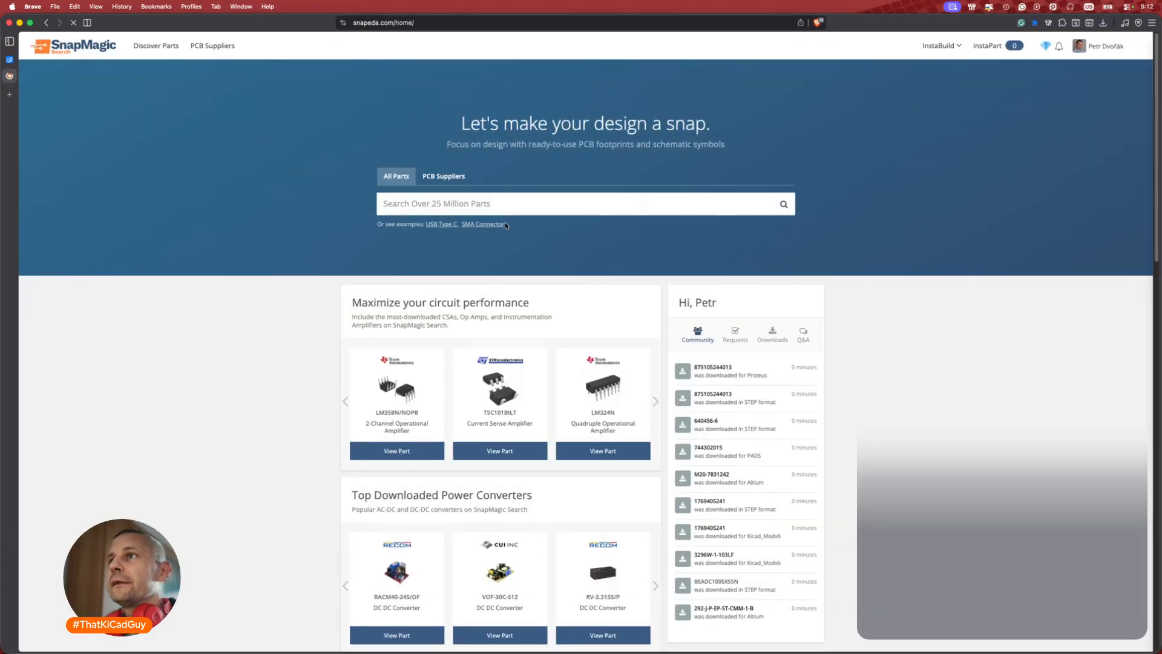
Search SnapMagic for MT41K512M16VRP-107 and open the Micron MT41K512M16VRP-107 IT:P TR part page.
left_click(503, 204)
key("super+v")
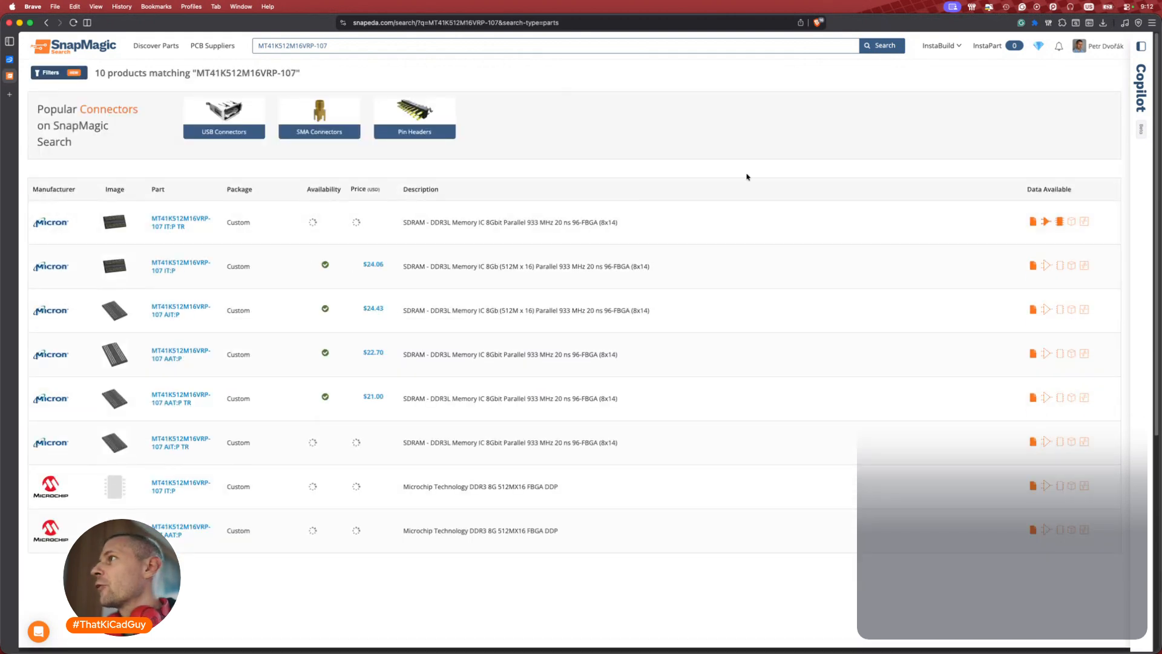
left_click(1140, 47)
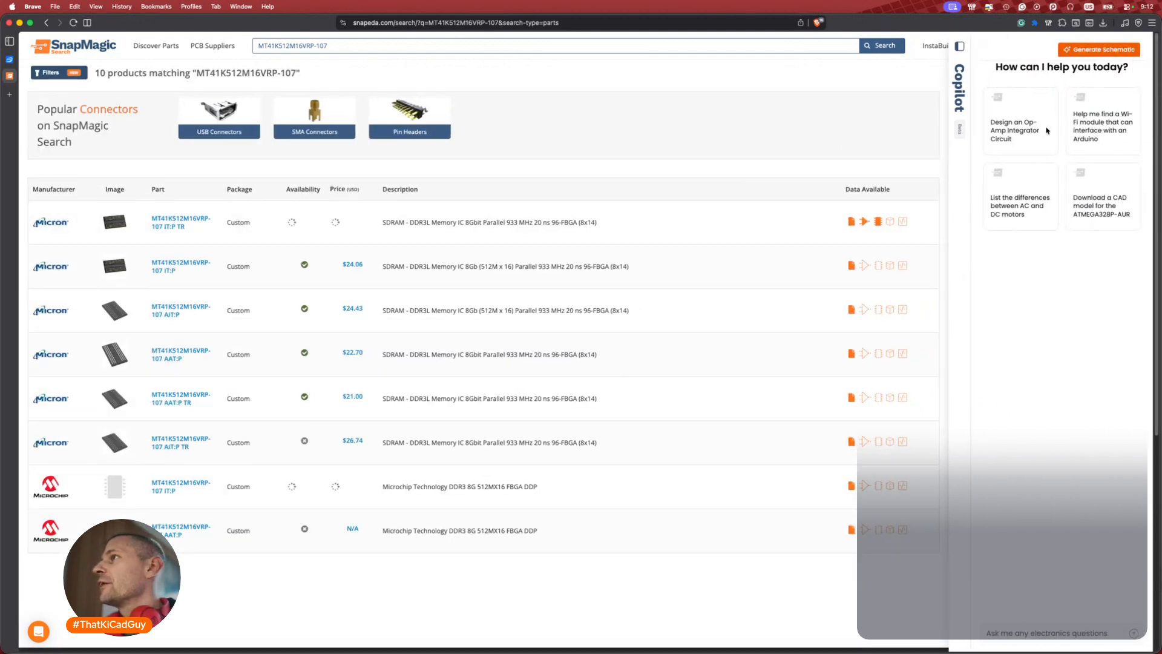
left_click(960, 48)
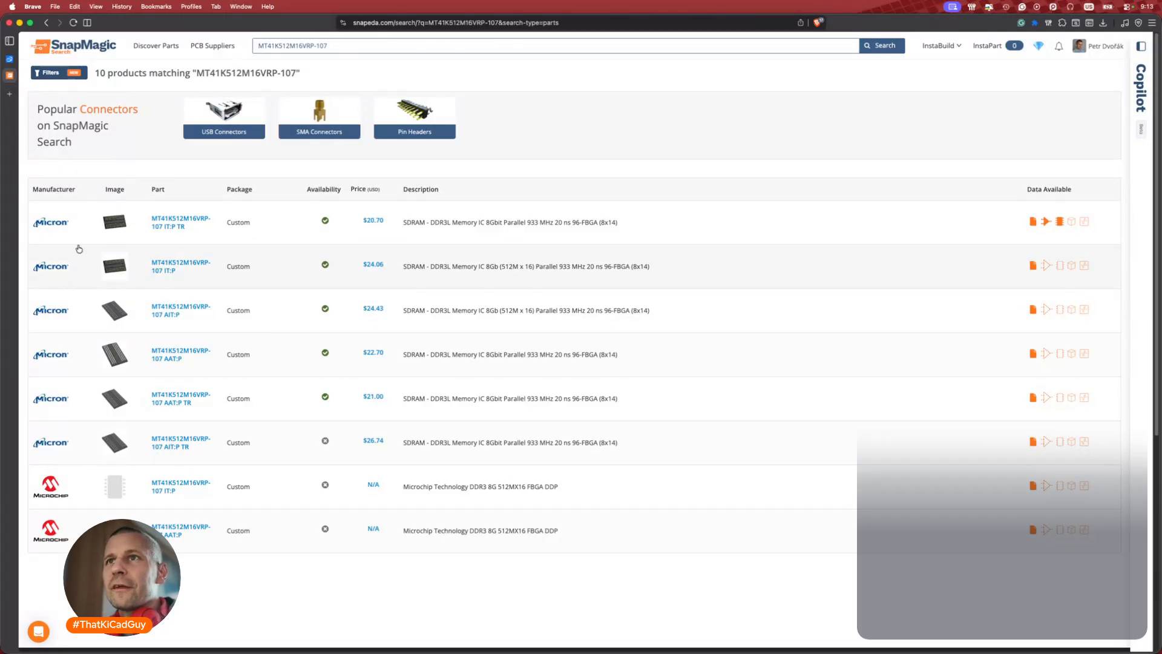
left_click(172, 228)
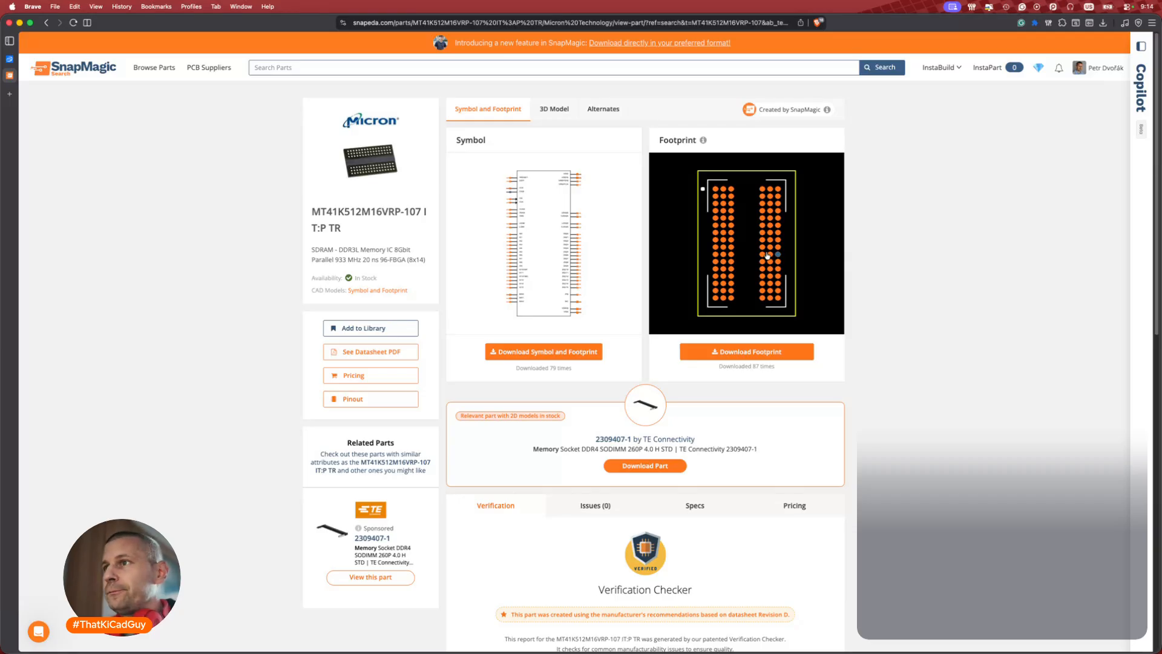
Download the part's symbol and footprint archive into the kicad_pool folder inside Downloads, and dismiss the download notice.
left_click(580, 353)
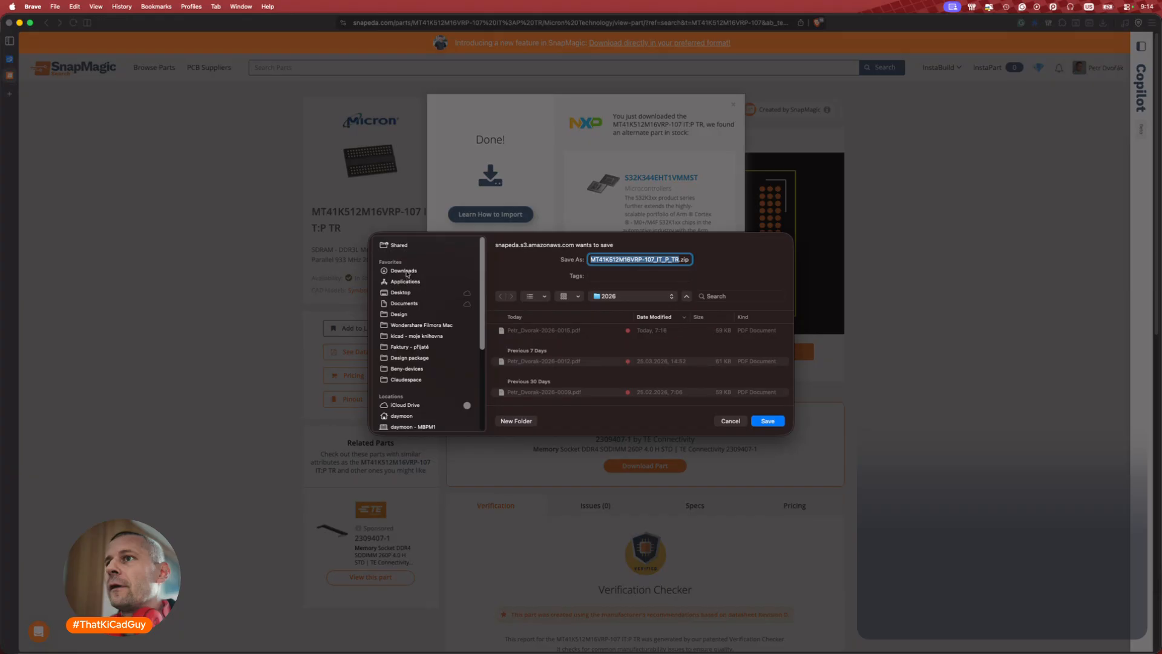
left_click(404, 271)
scroll(541, 374, "down", 2)
double_click(536, 371)
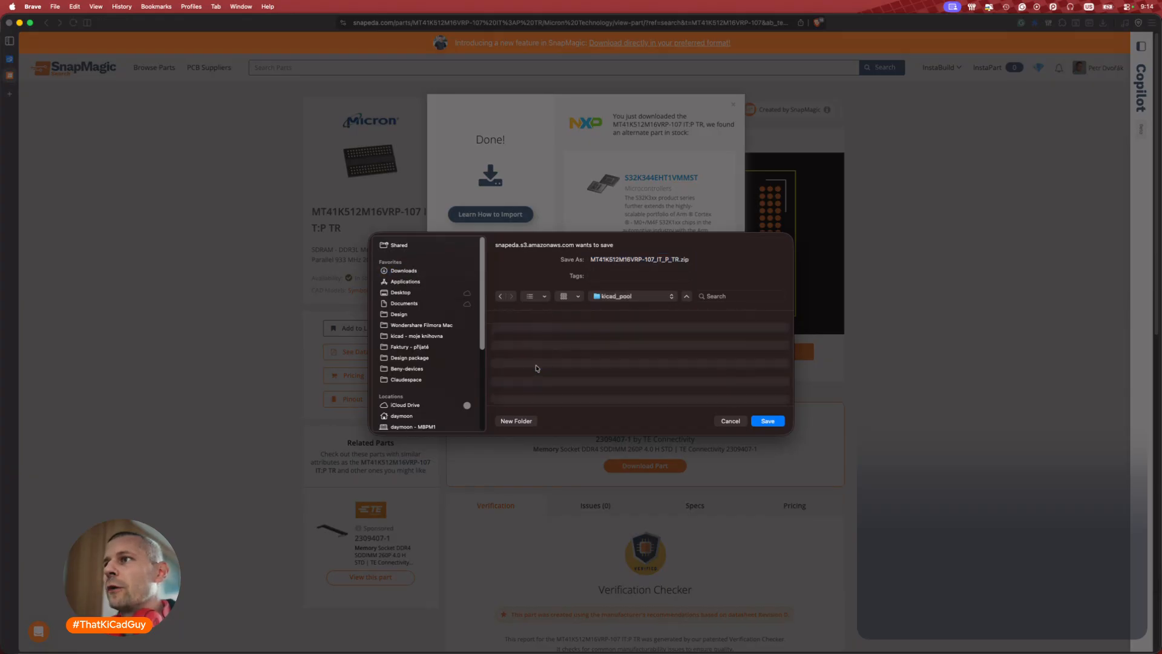
left_click(766, 421)
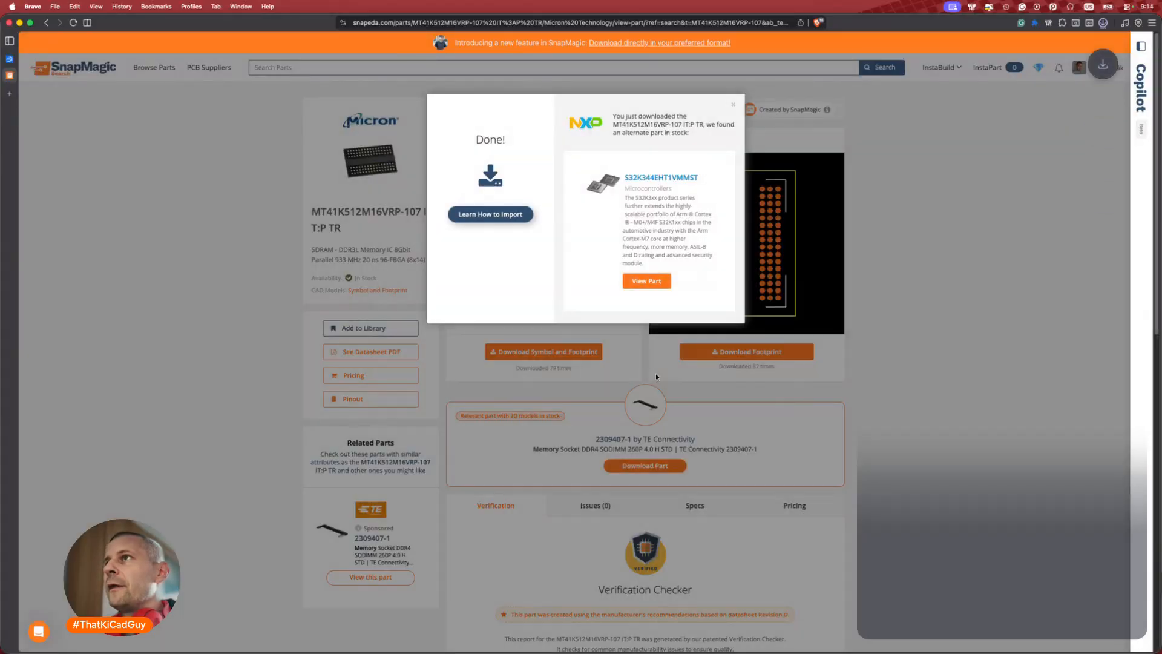
left_click(273, 156)
In a new tab, search Ultra Librarian for MT41K512M16VRP-107, open the IT:P variant and rotate its 3D model to inspect the ball side.
key("super+t")
type("ul")
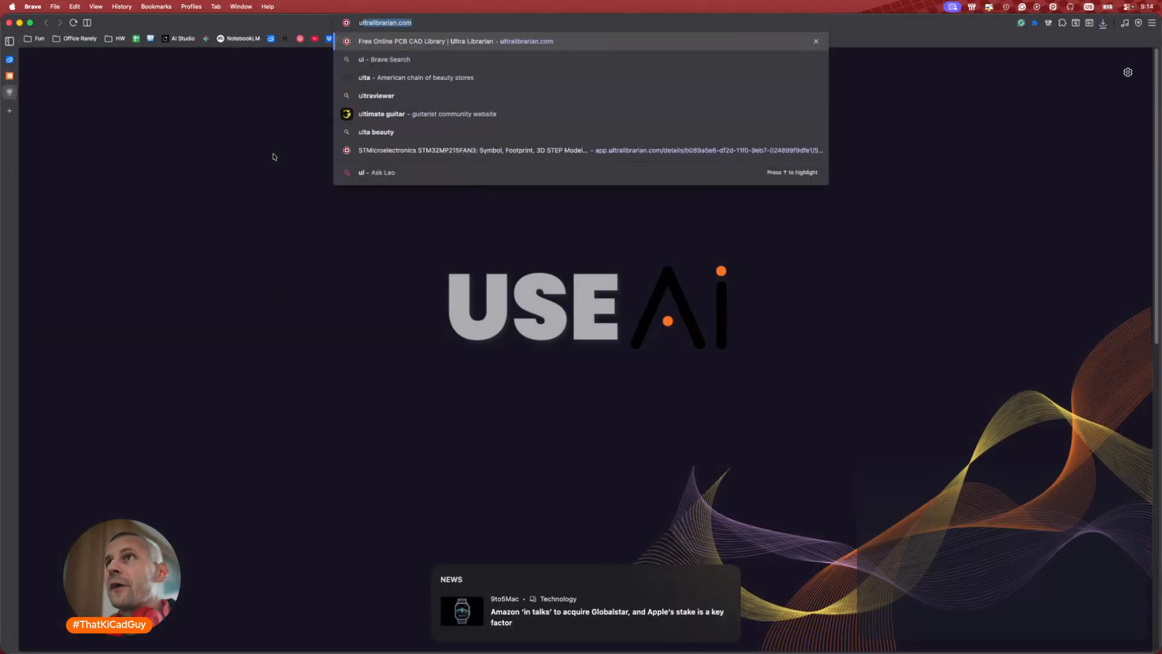
key("Return")
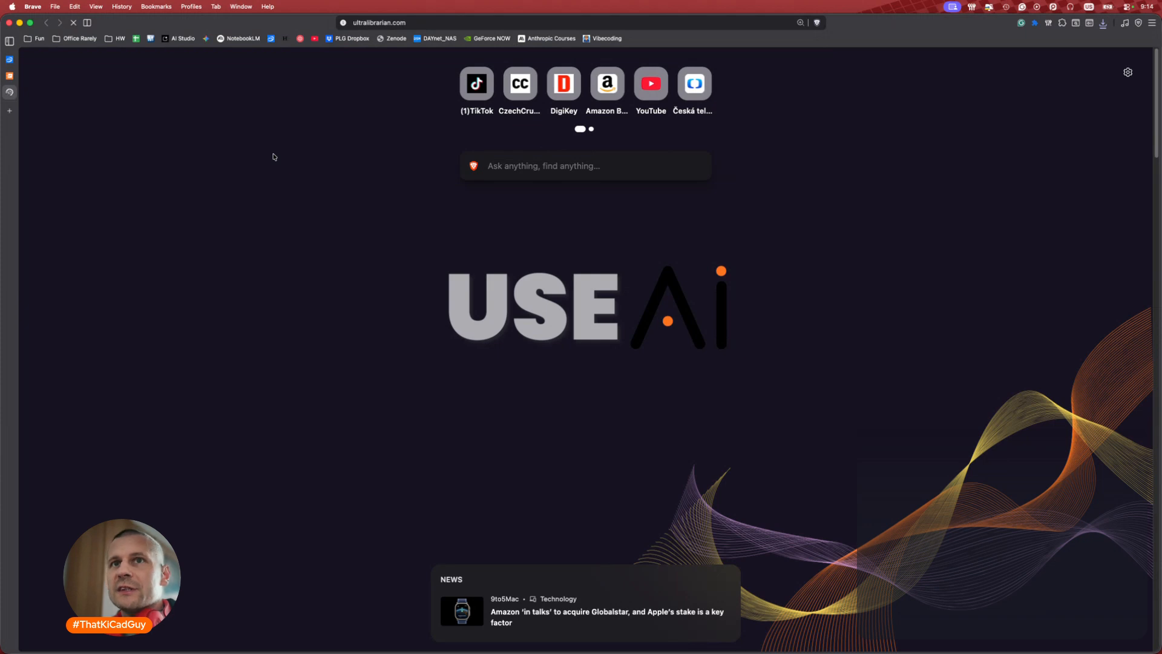
key("super+v")
key("Return")
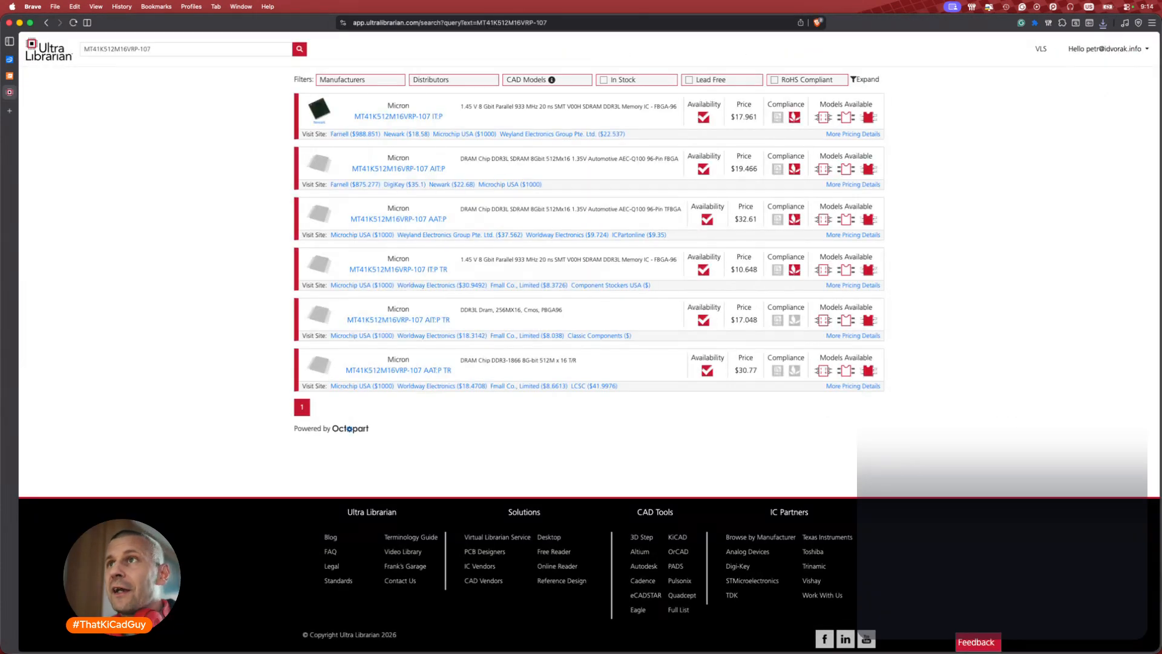
left_click(412, 116)
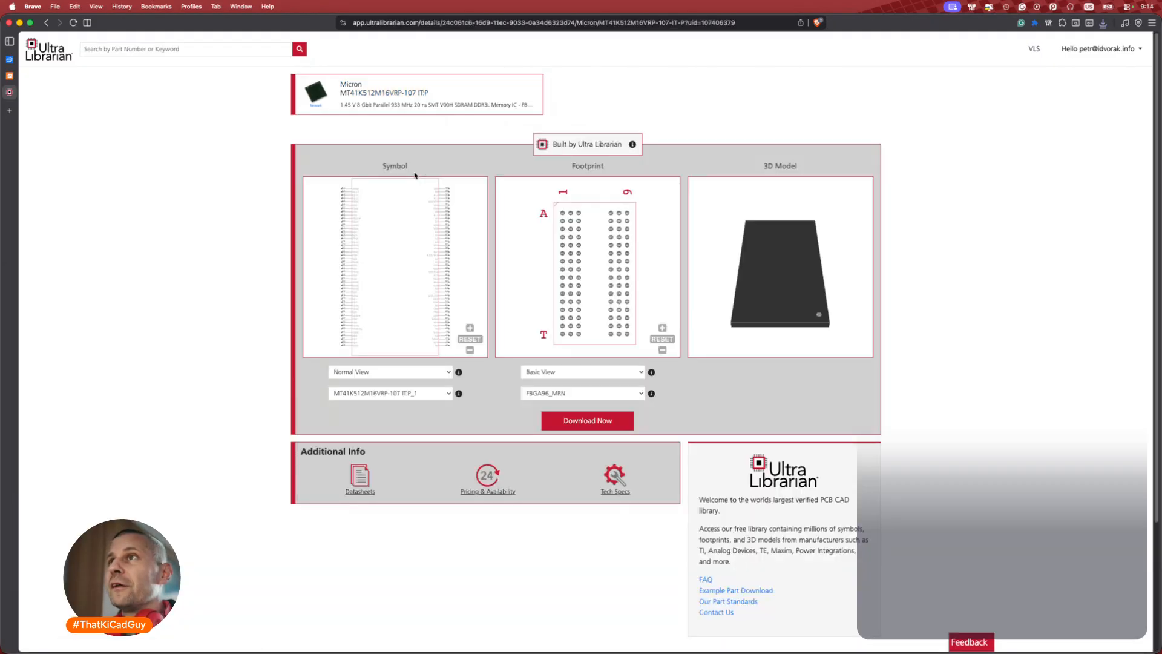
left_click_drag(753, 317, 737, 282)
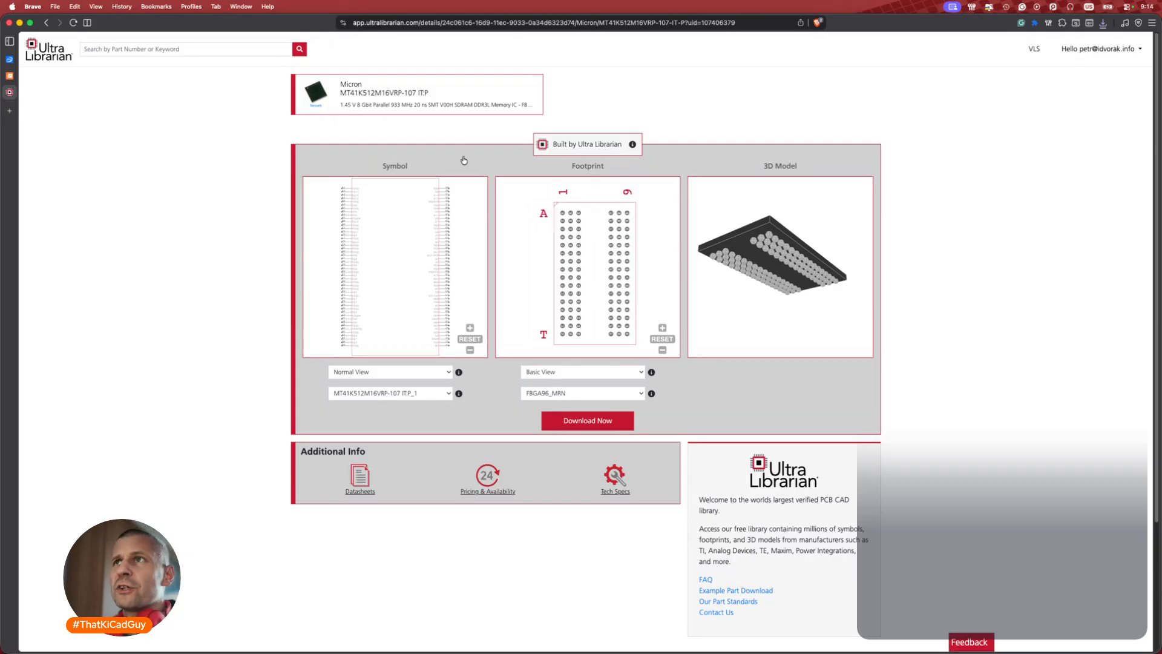
Switch back to the KiCad schematic, accept the ToDo text edits and open the Footprint Editor.
key("ctrl+Left")
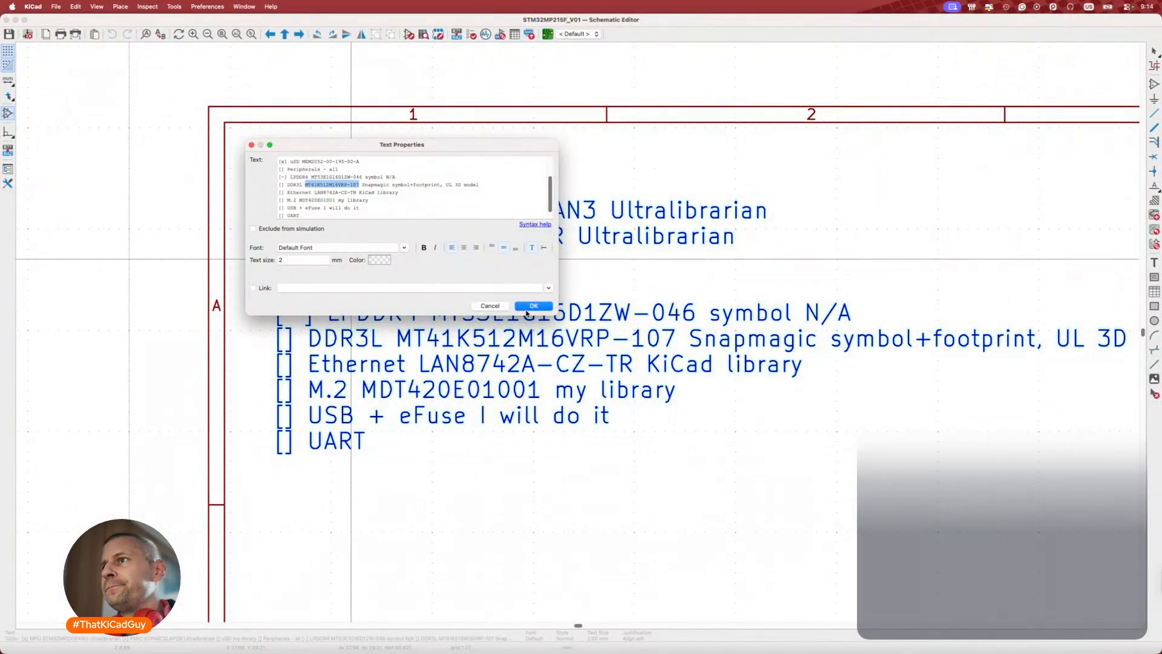
left_click(532, 306)
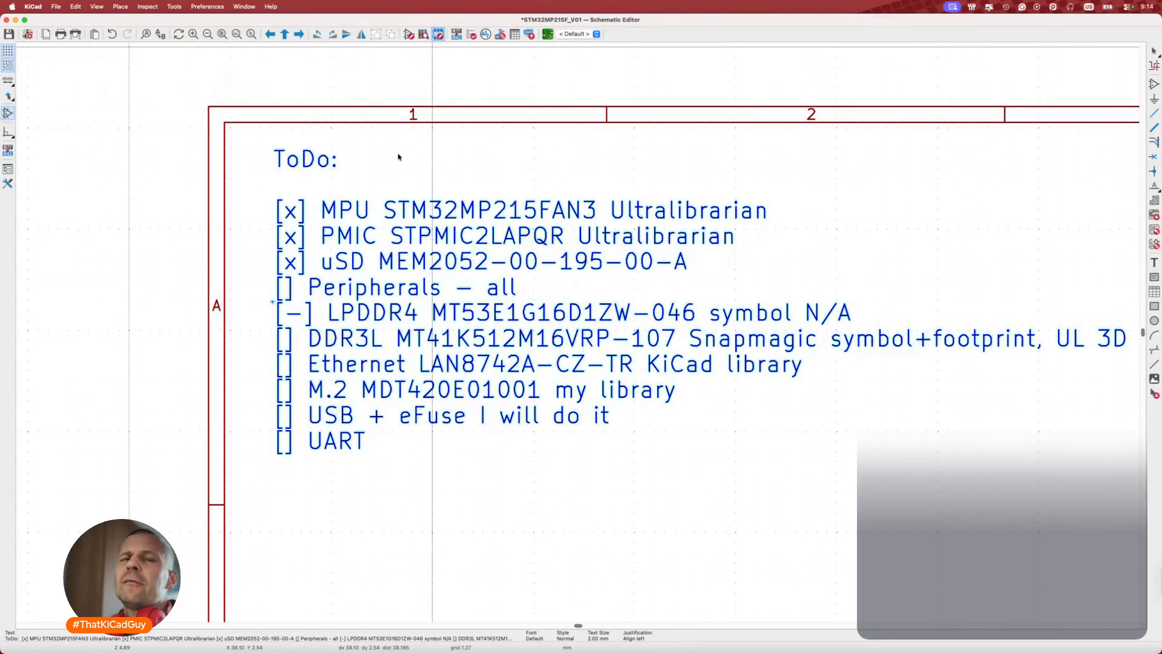
left_click(438, 34)
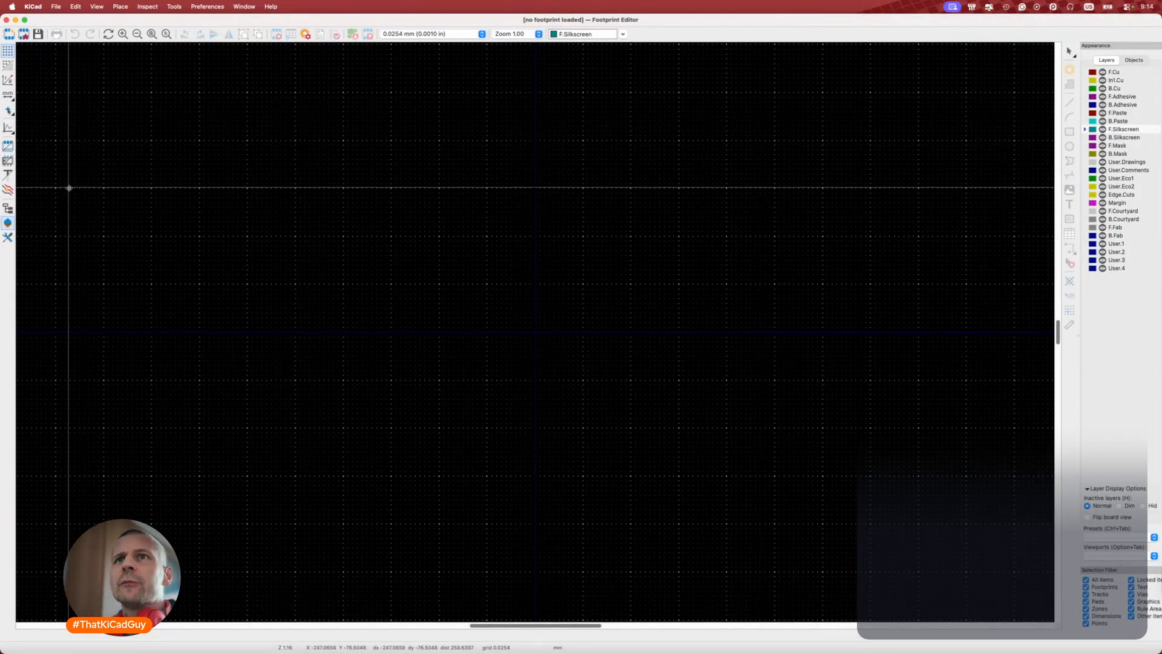
Show the footprint library tree and filter it for "BGA DDR" to look through the matching package names.
left_click(7, 208)
left_click(55, 55)
type("BGA DDR")
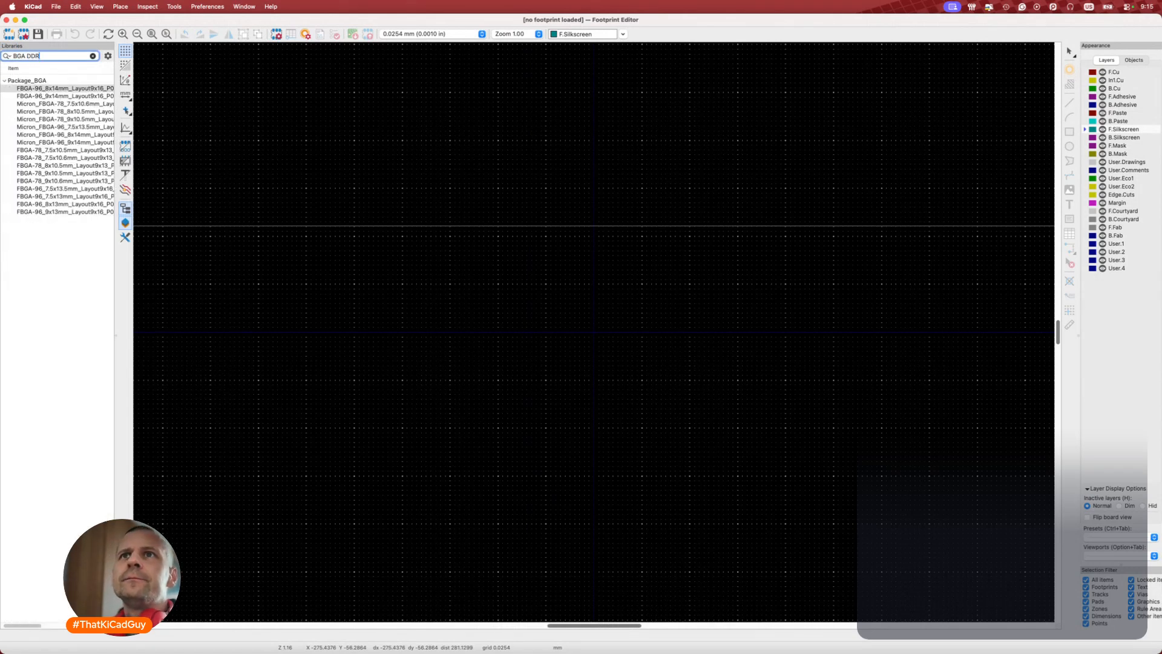
scroll(58, 138, "right", 1)
mouse_move(57, 139)
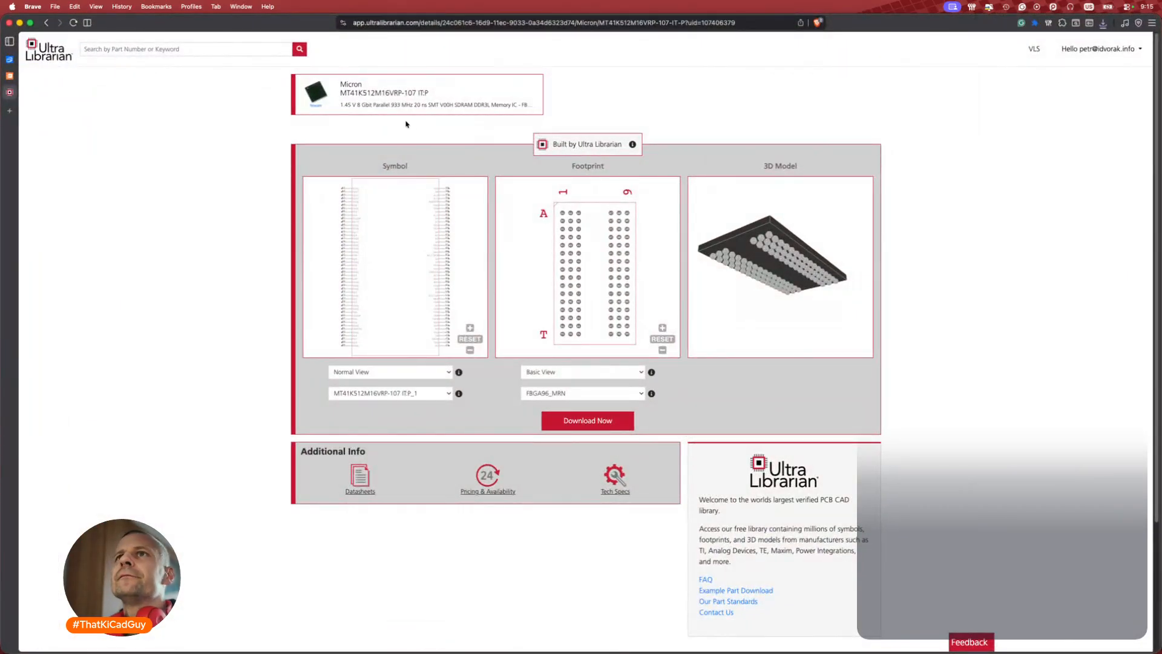
Switch to the Brave browser, open mouser.com in a new tab and search it for MT41K512M16VRP-107.
left_click(25, 76)
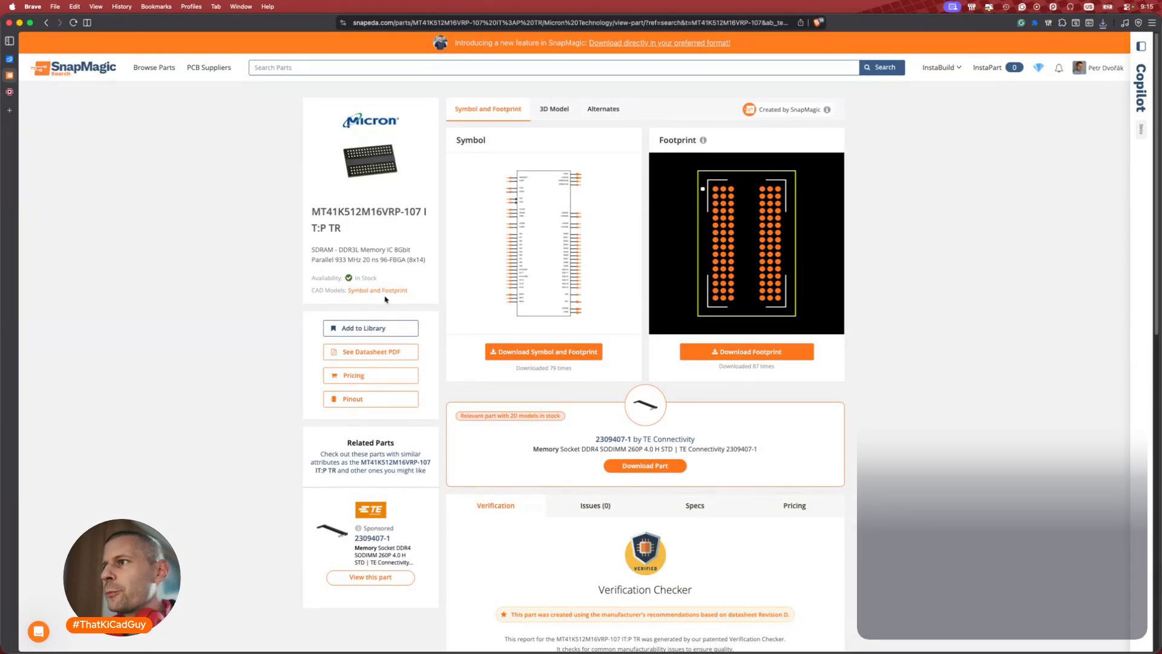
key("super+t")
type("mouser.com")
key("Return")
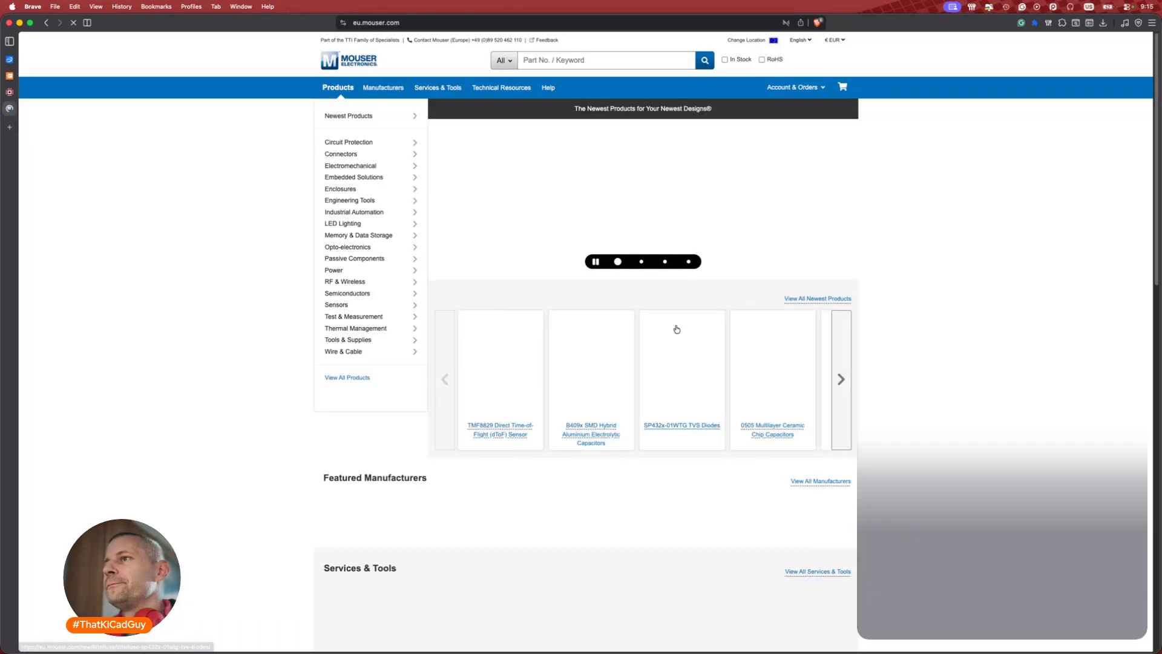
left_click(620, 67)
type("MT41K512M16VRP-107")
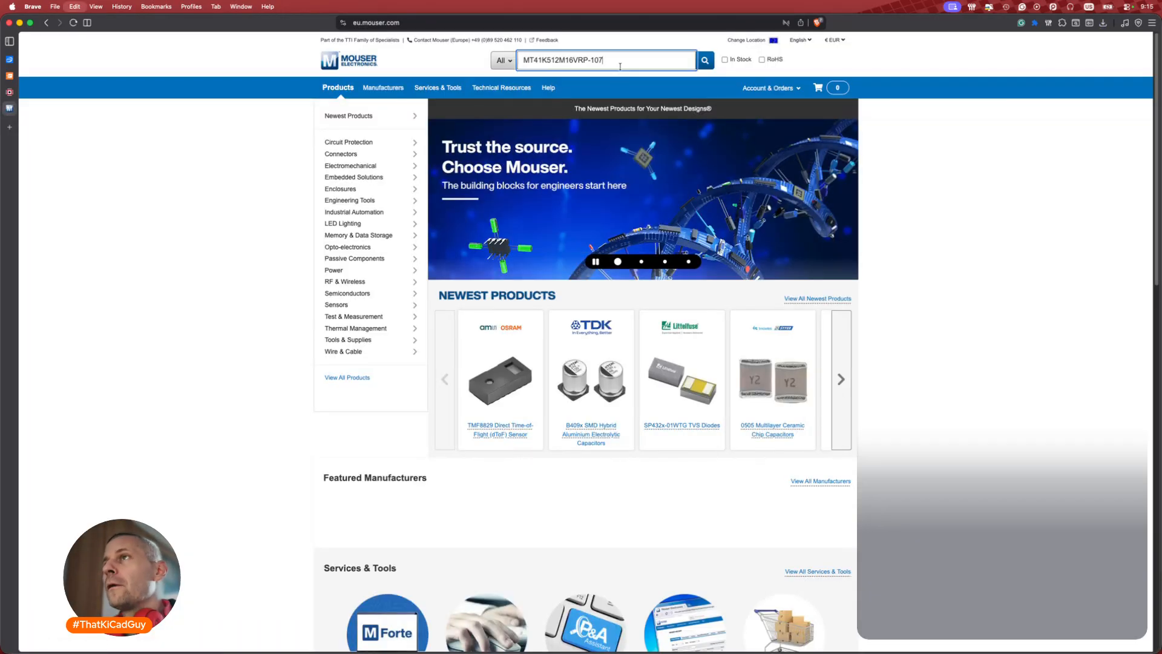
key("Return")
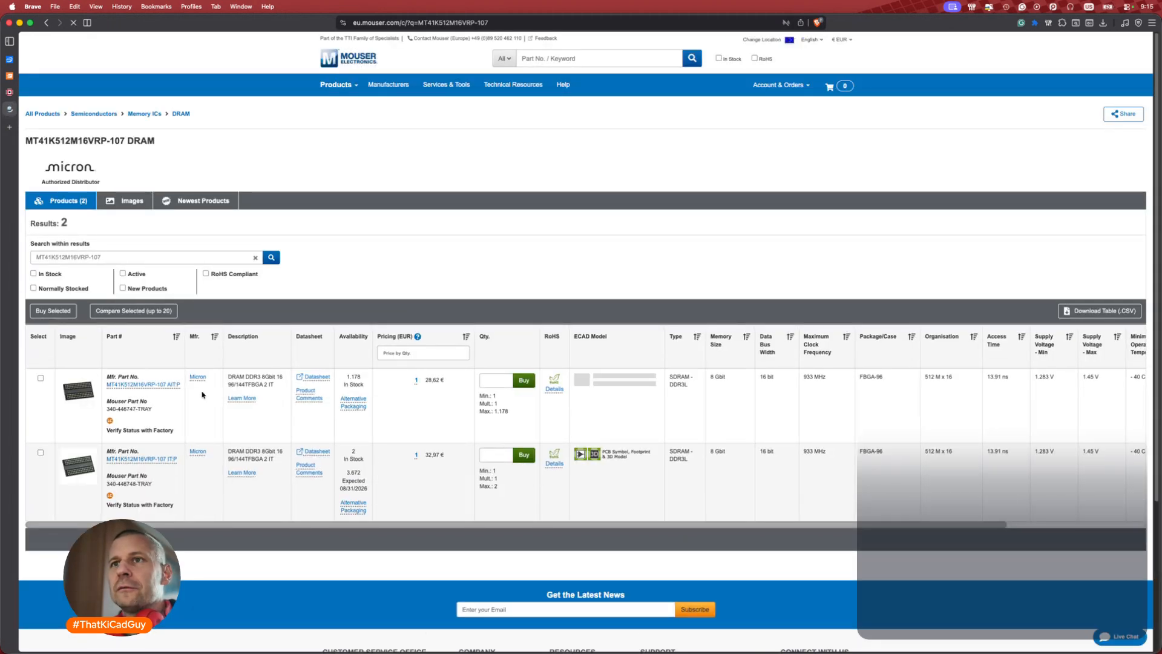
Check the lifecycle note of the MT41K512M16VRP-107 AIT:P, open its product page and try to open its datasheet.
mouse_move(133, 427)
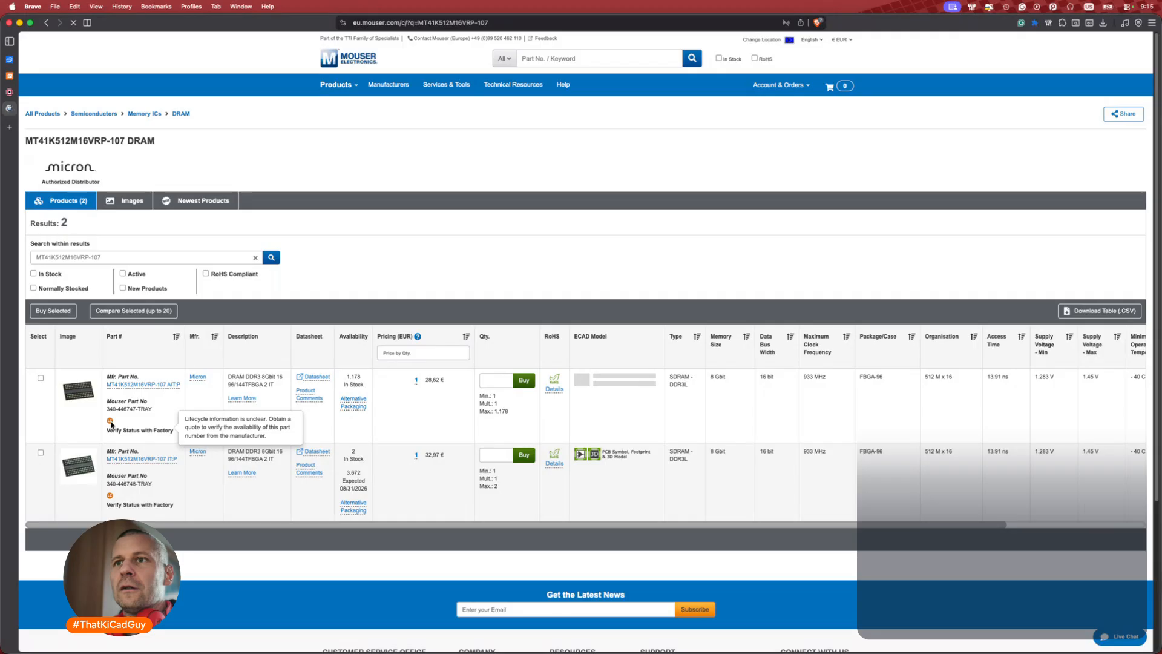
left_click(151, 385)
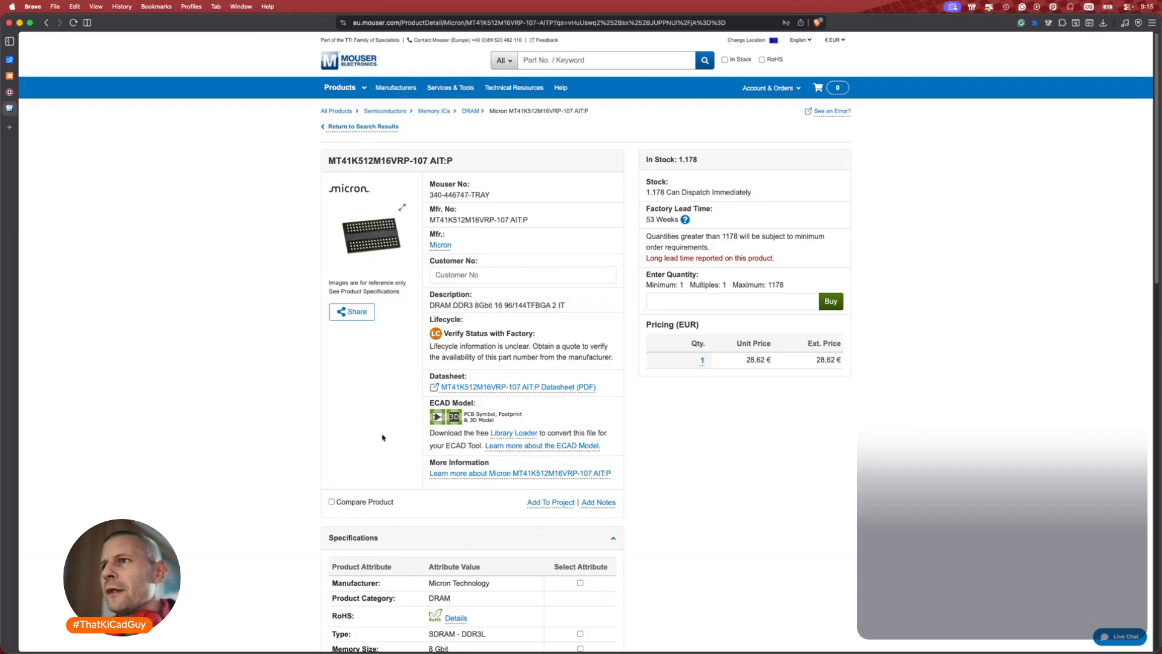
left_click(483, 387)
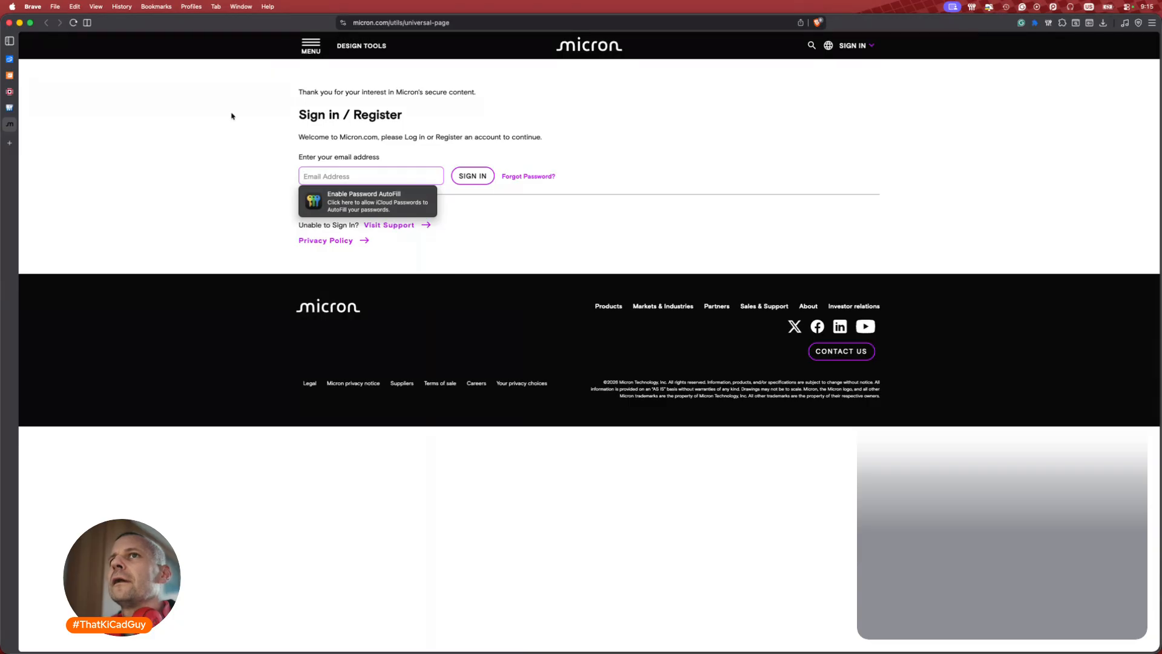
Open the MT41K512M16VRP-107 IT:P TR datasheet from its SnapMagic part page and select the datasheet's web address.
left_click(21, 76)
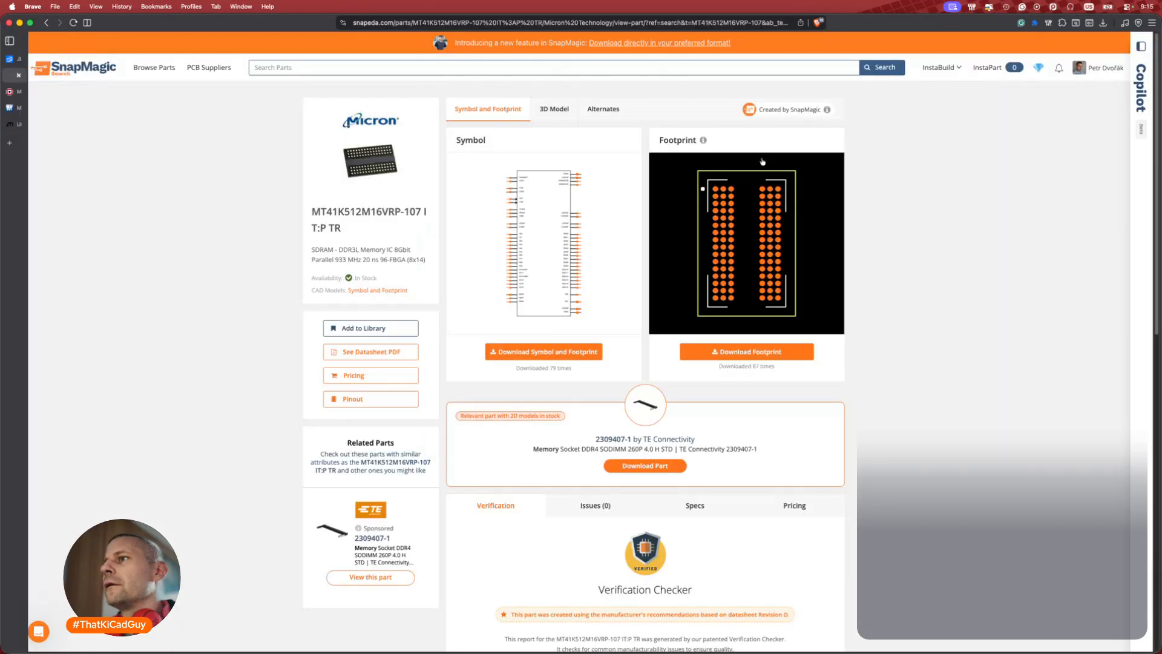
left_click(380, 353)
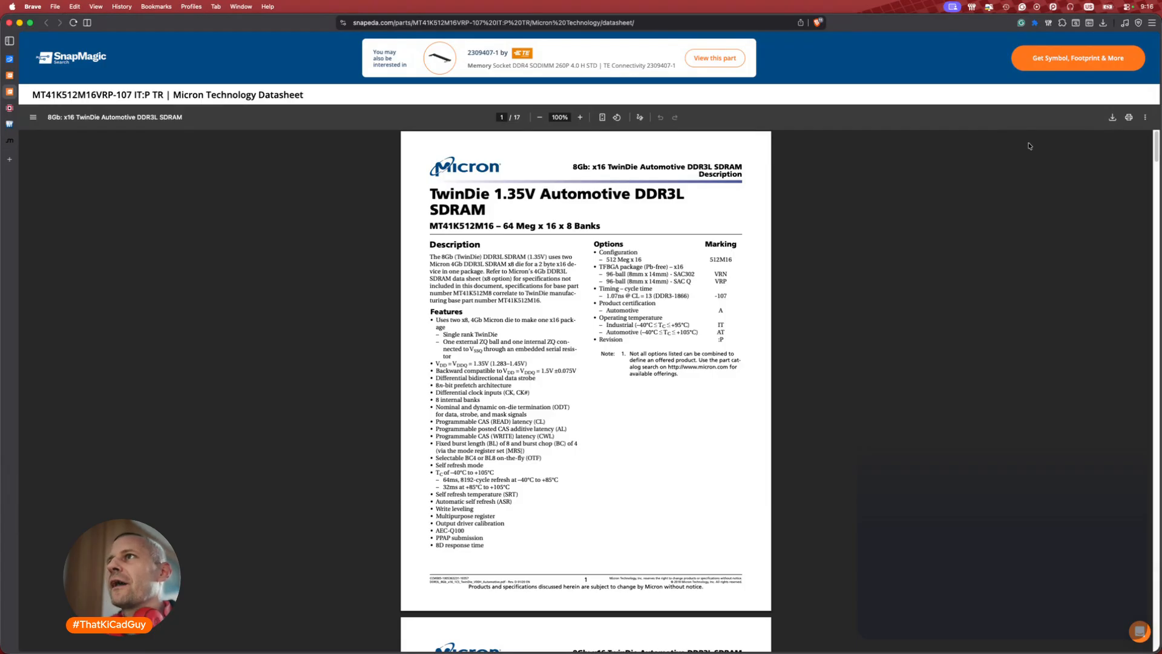
left_click(525, 24)
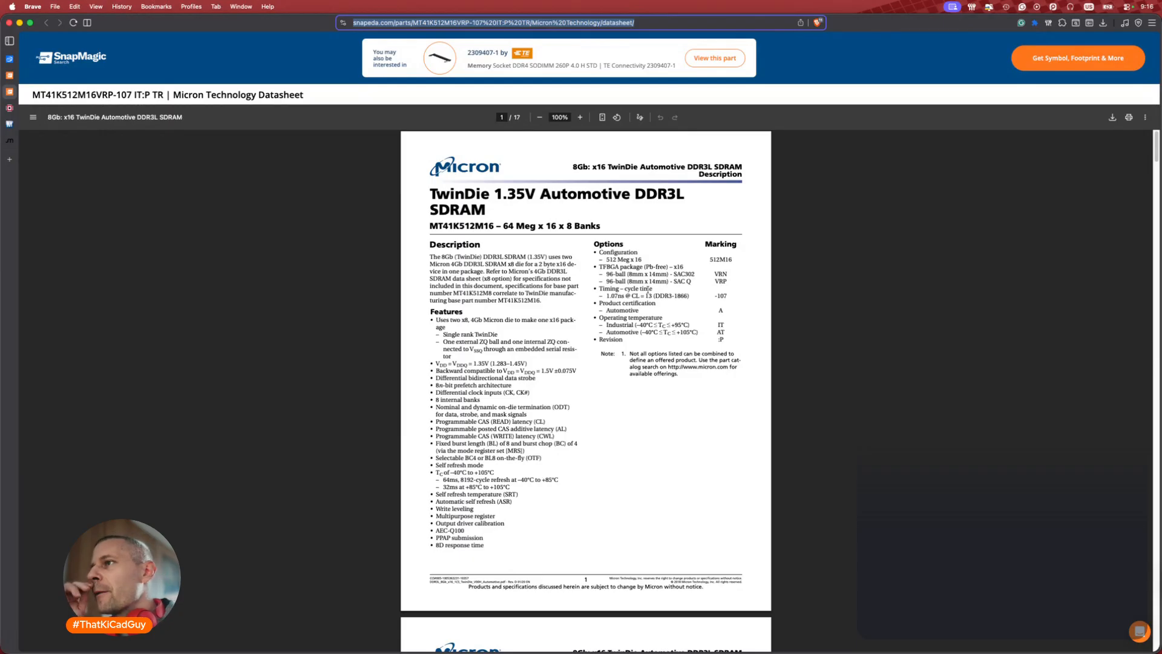
Examine the datasheet's package options, part numbering, ball assignments and the 96-ball FBGA package dimensions drawing.
scroll(634, 267, "up", 3, "ctrl")
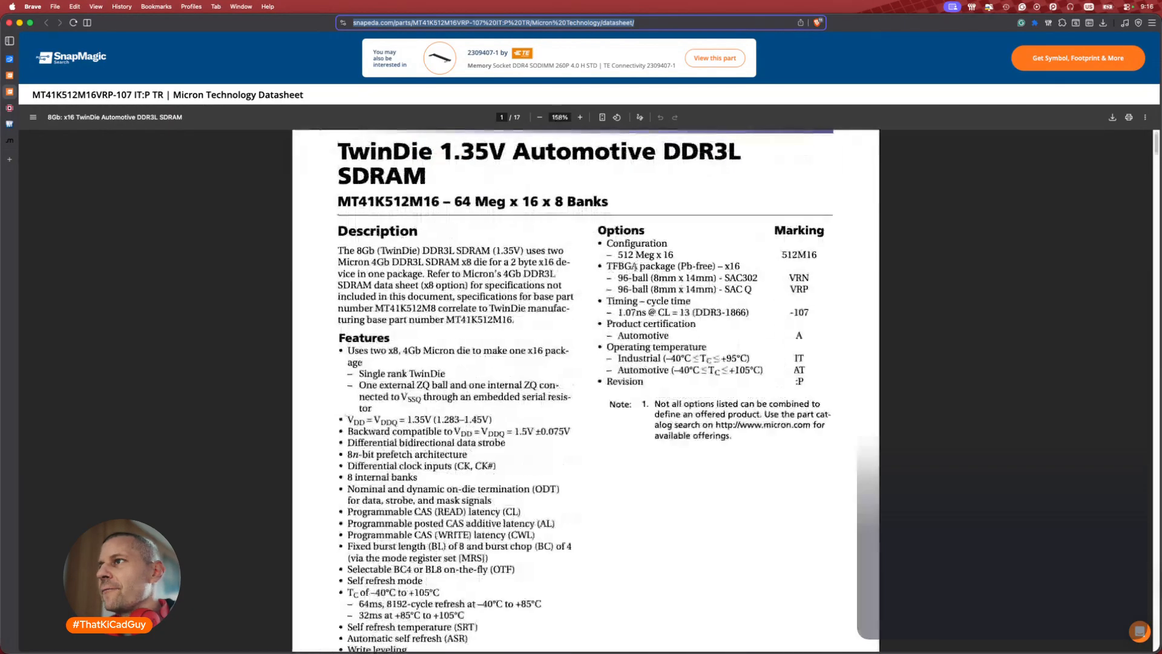
left_click_drag(618, 278, 651, 278)
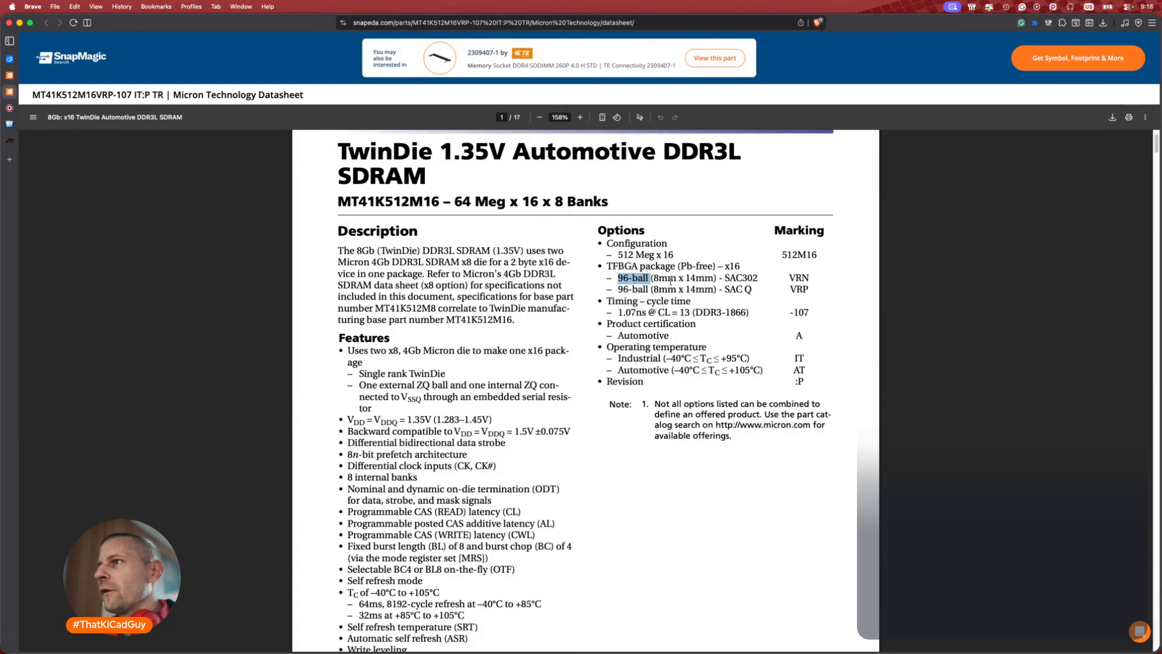
scroll(655, 397, "down", 2)
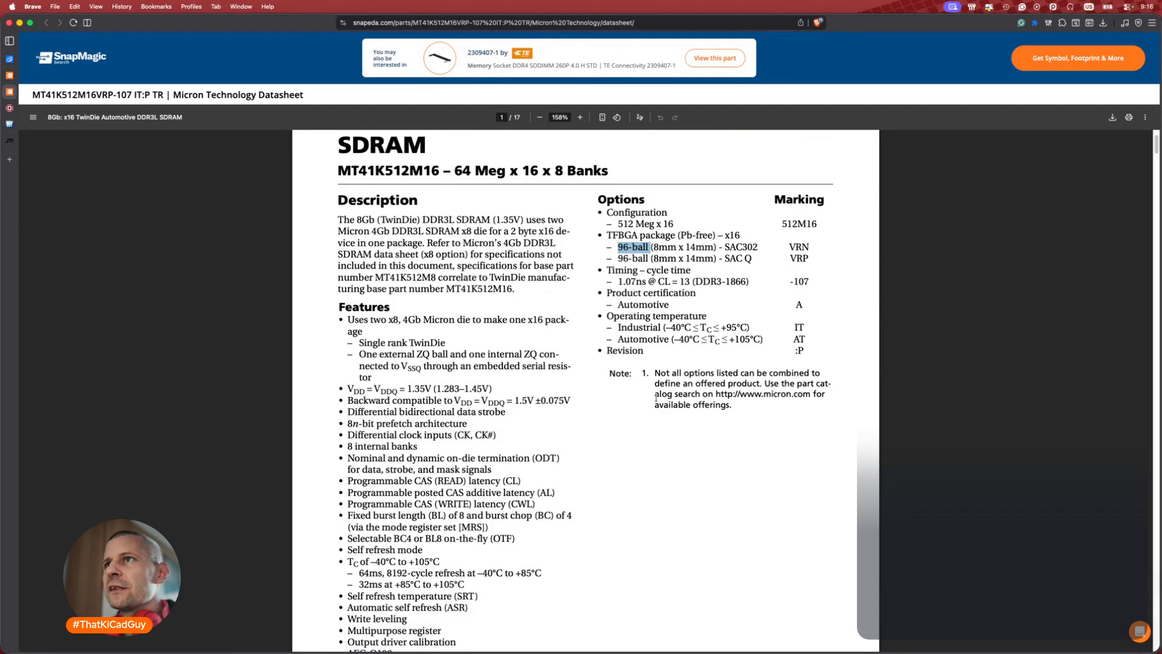
scroll(656, 397, "down", 5)
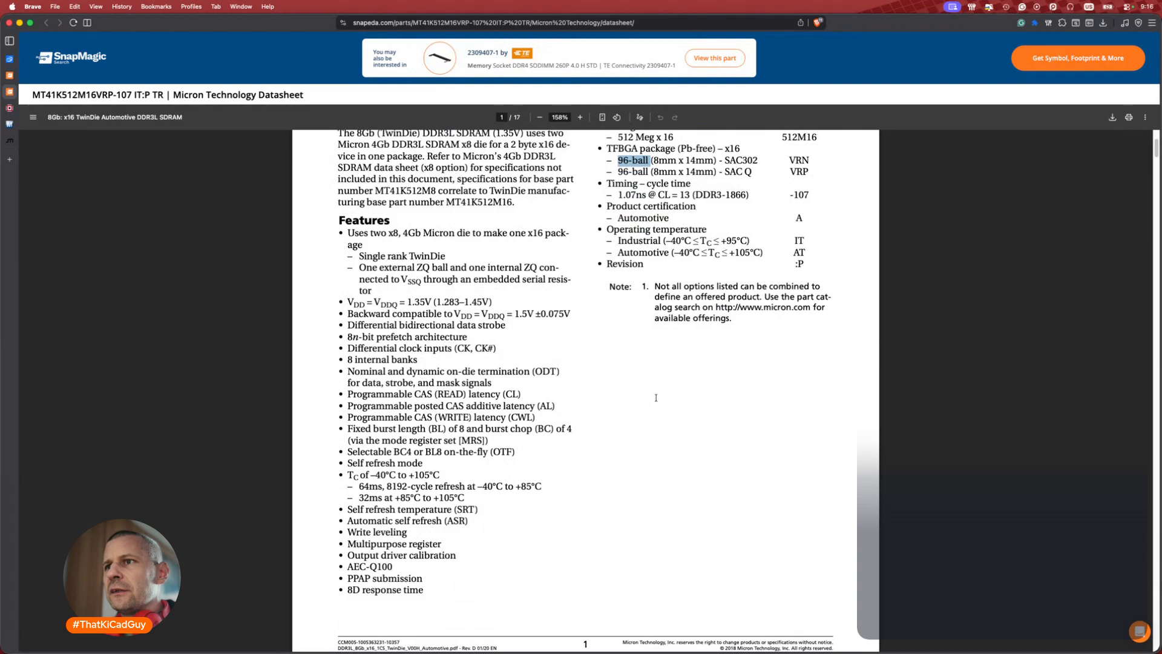
scroll(656, 398, "down", 20)
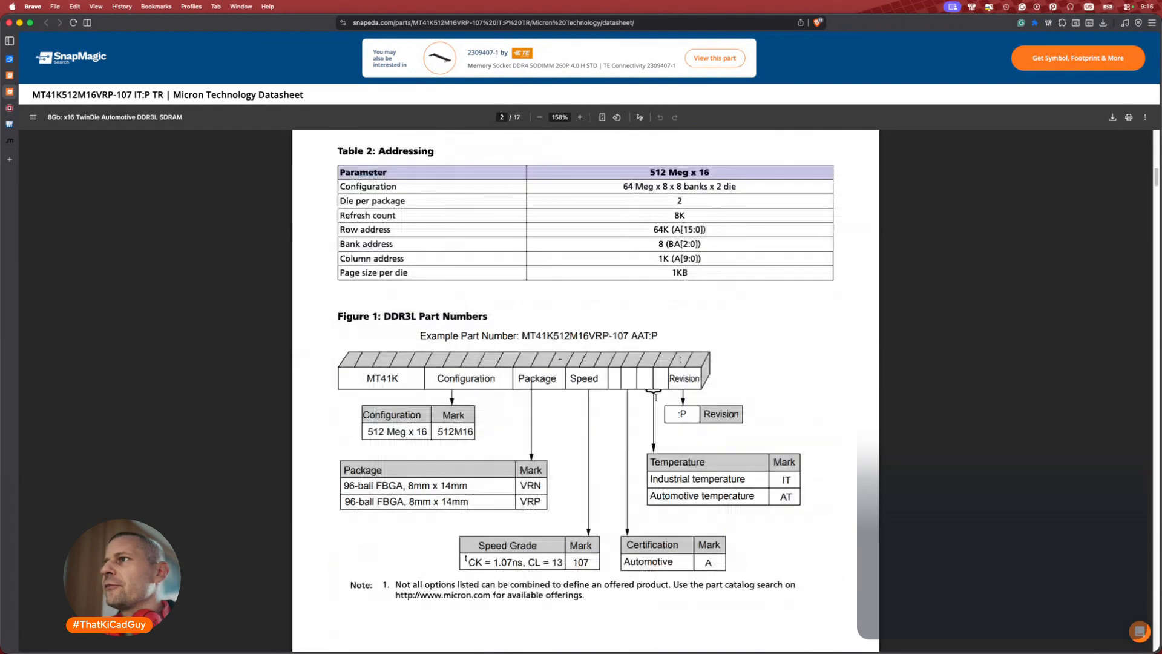
scroll(656, 397, "down", 20)
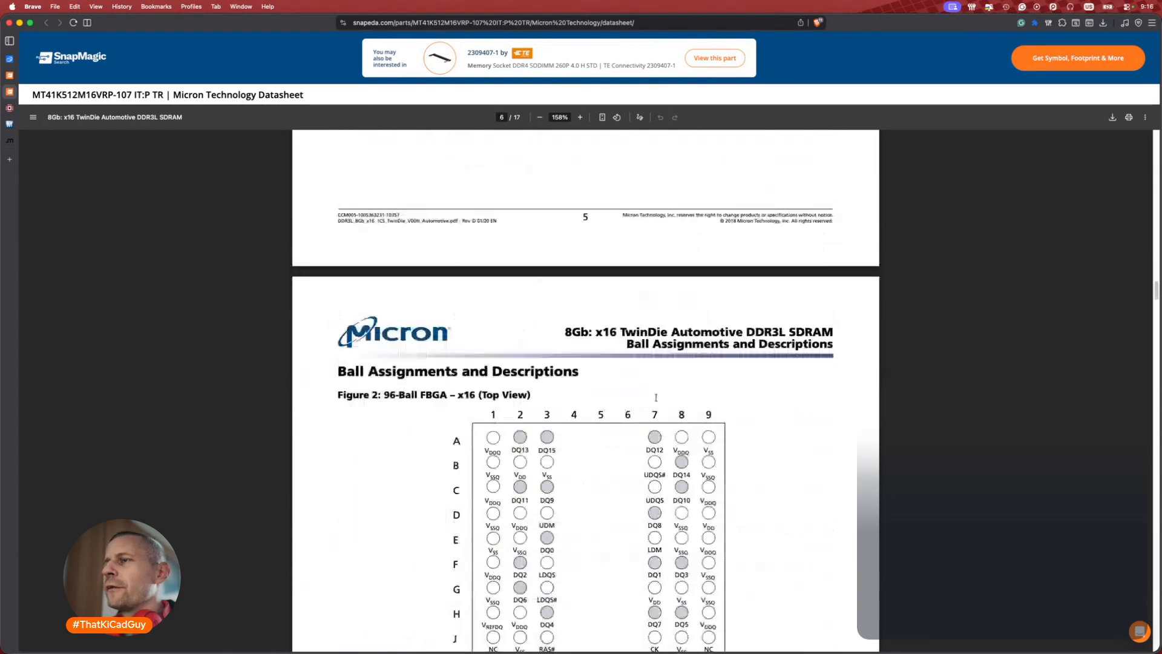
scroll(653, 398, "down", 15)
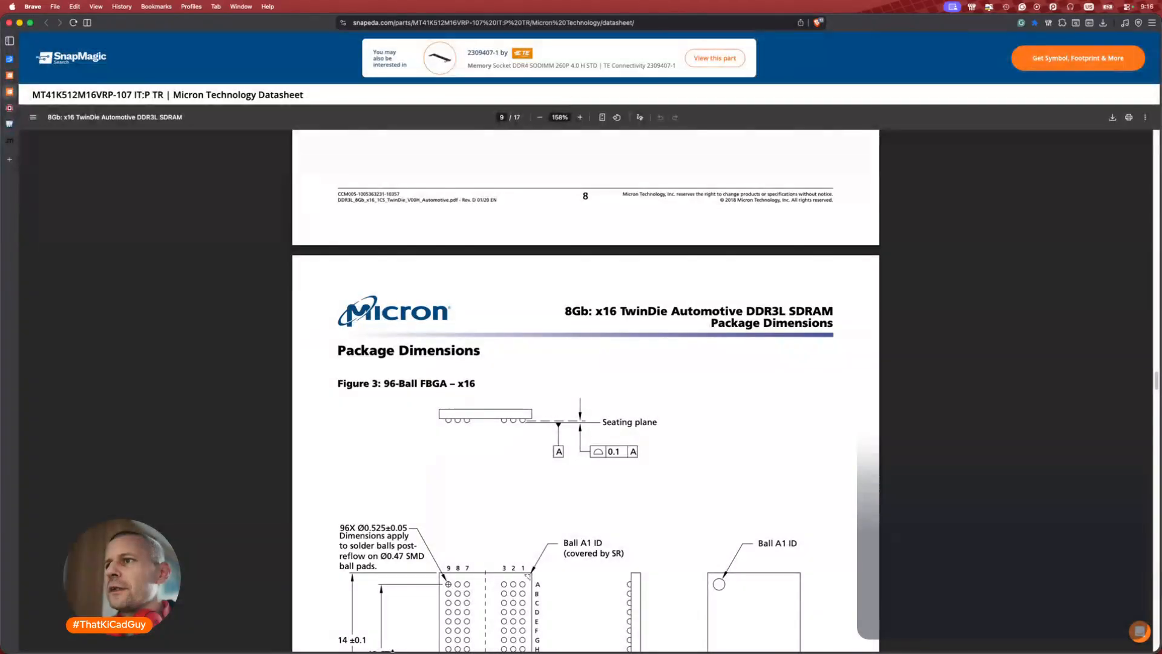
scroll(542, 486, "down", 1)
scroll(542, 487, "down", 5)
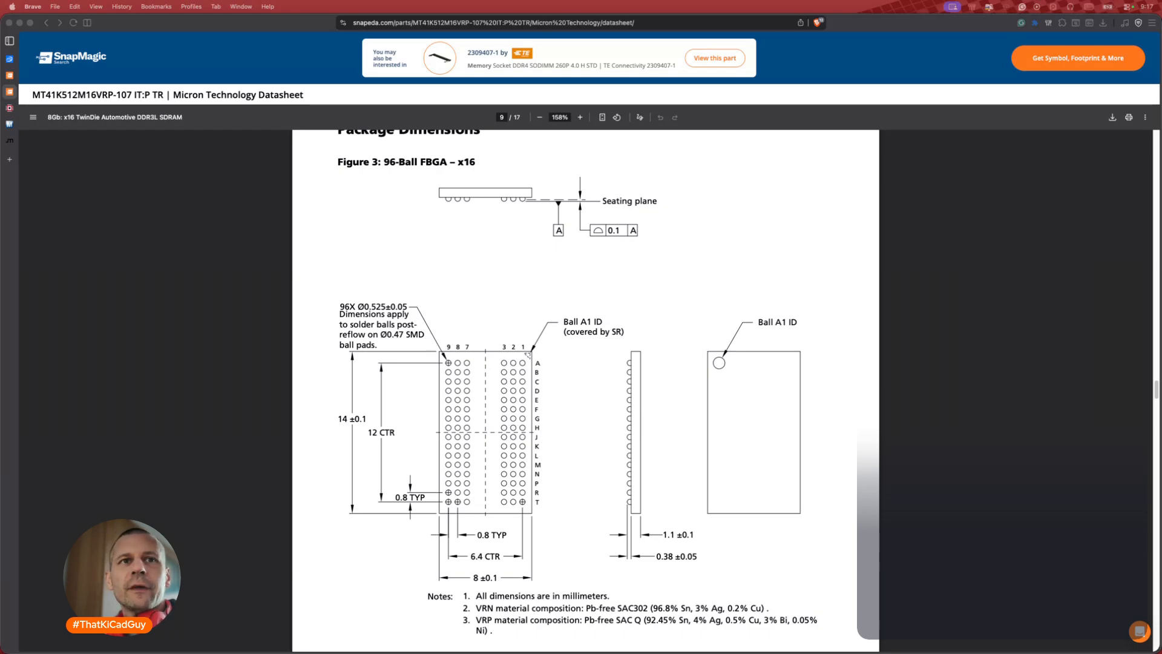
Compare the datasheet's package dimensions with KiCad's BGA footprint list and open Micron_FBGA-96_8x14mm_Layout9x16_P0.8mm from Package_BGA in the Footprint Editor.
key("super+Tab")
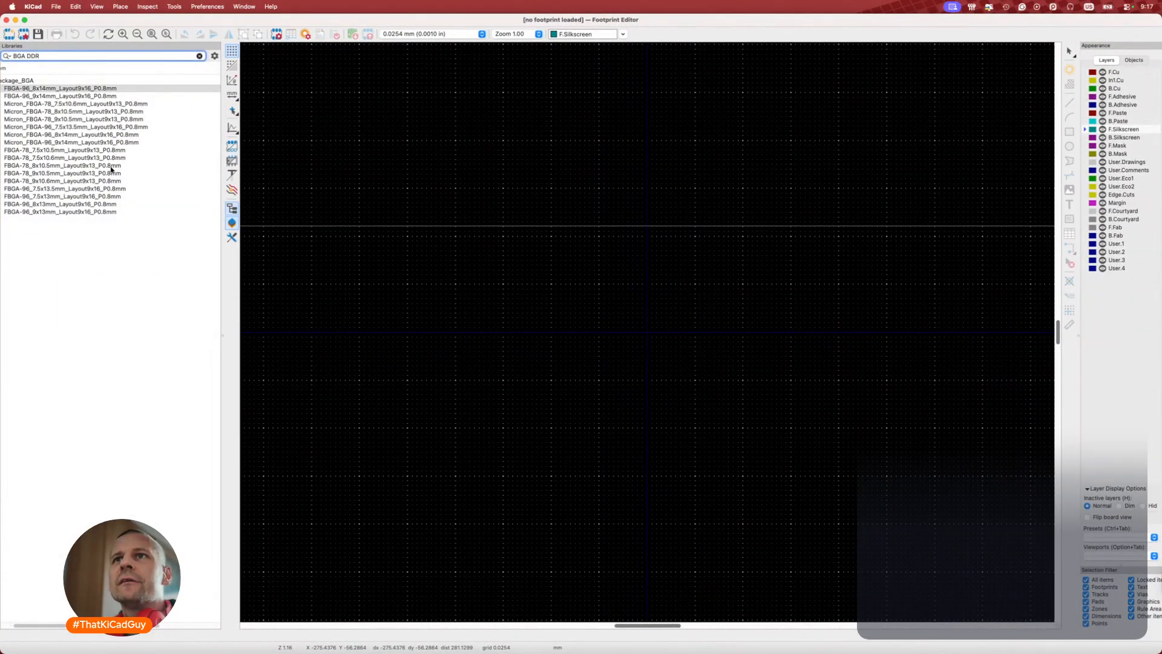
key("super+Tab")
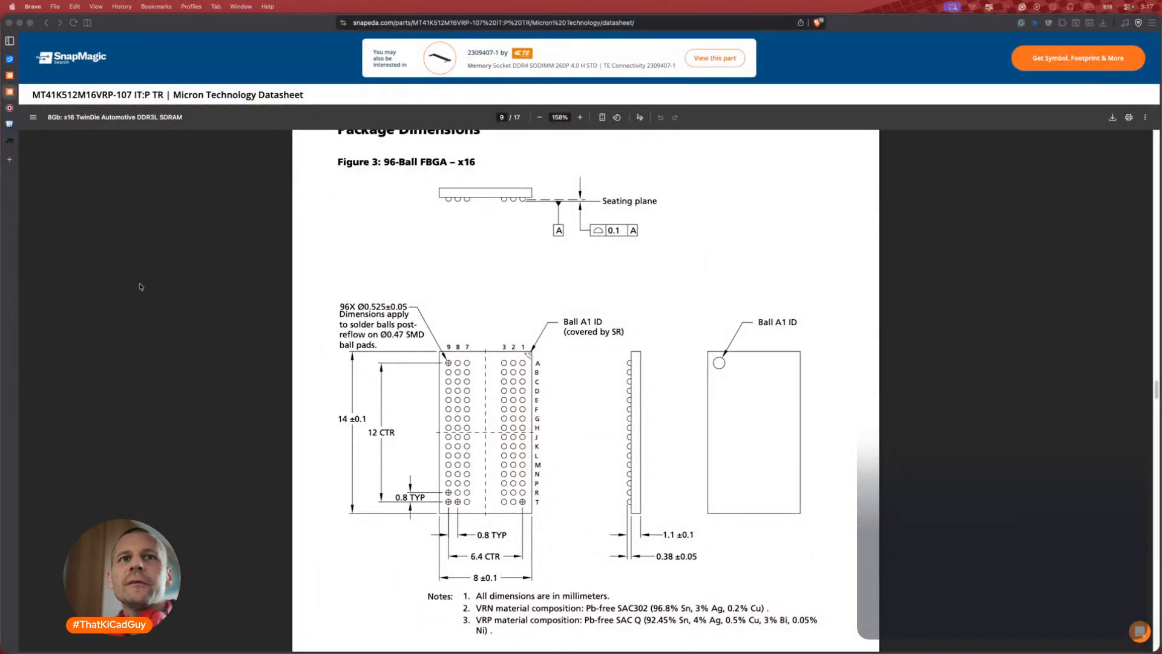
key("super+Tab")
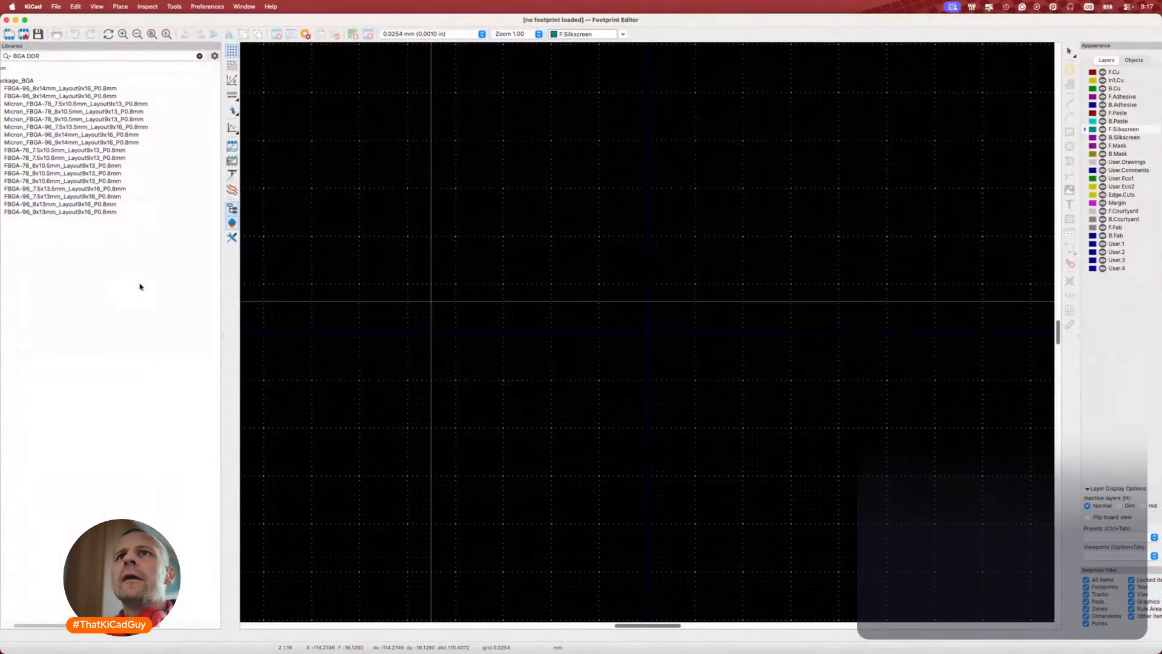
key("super+Tab")
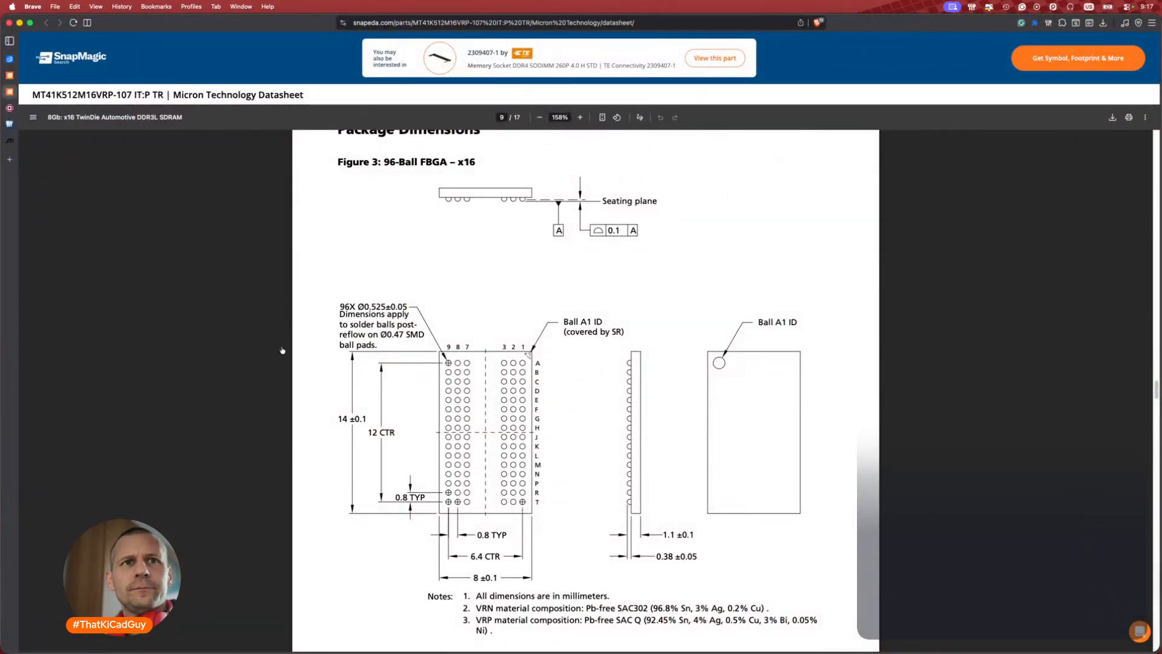
key("super+Tab")
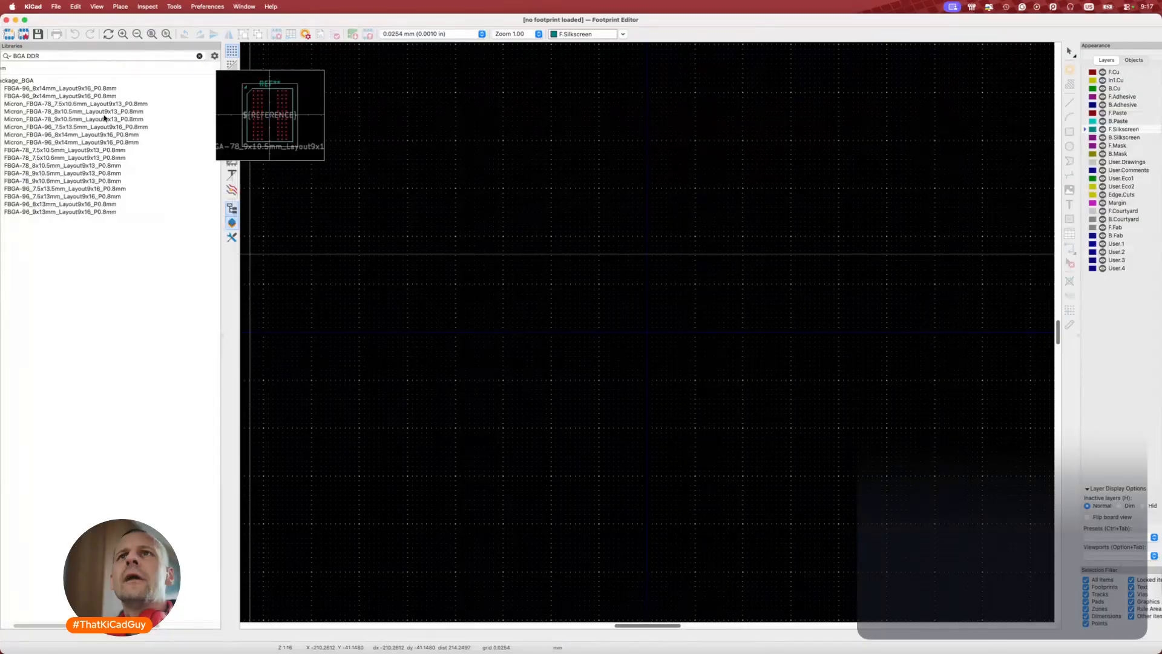
left_click(50, 89)
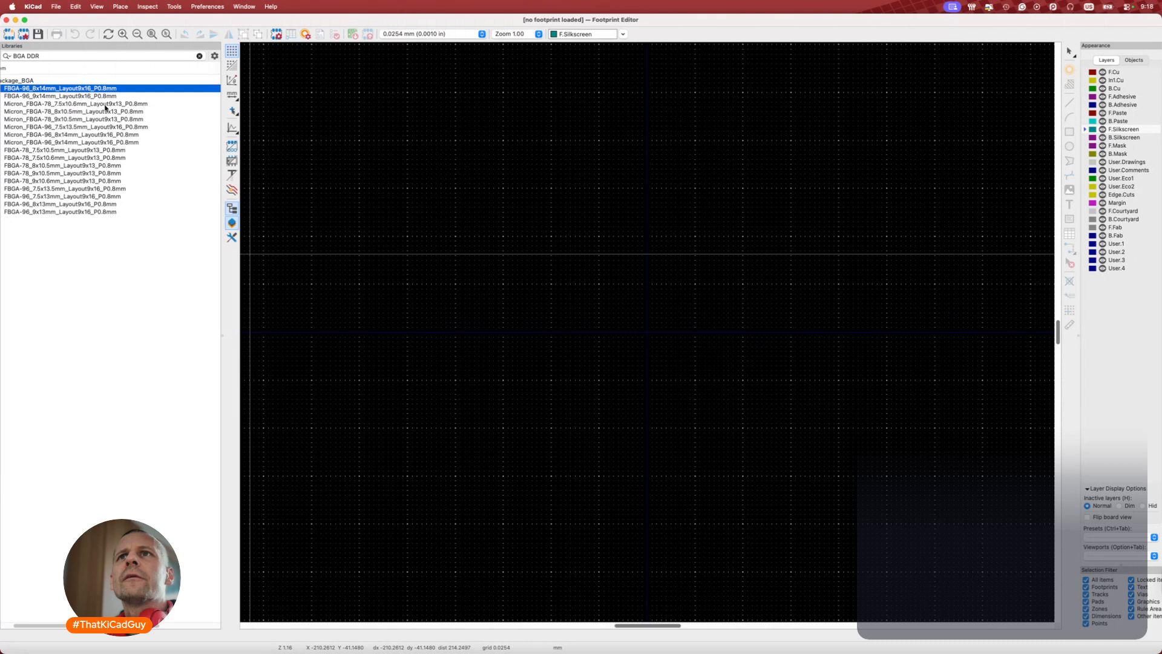
mouse_move(99, 111)
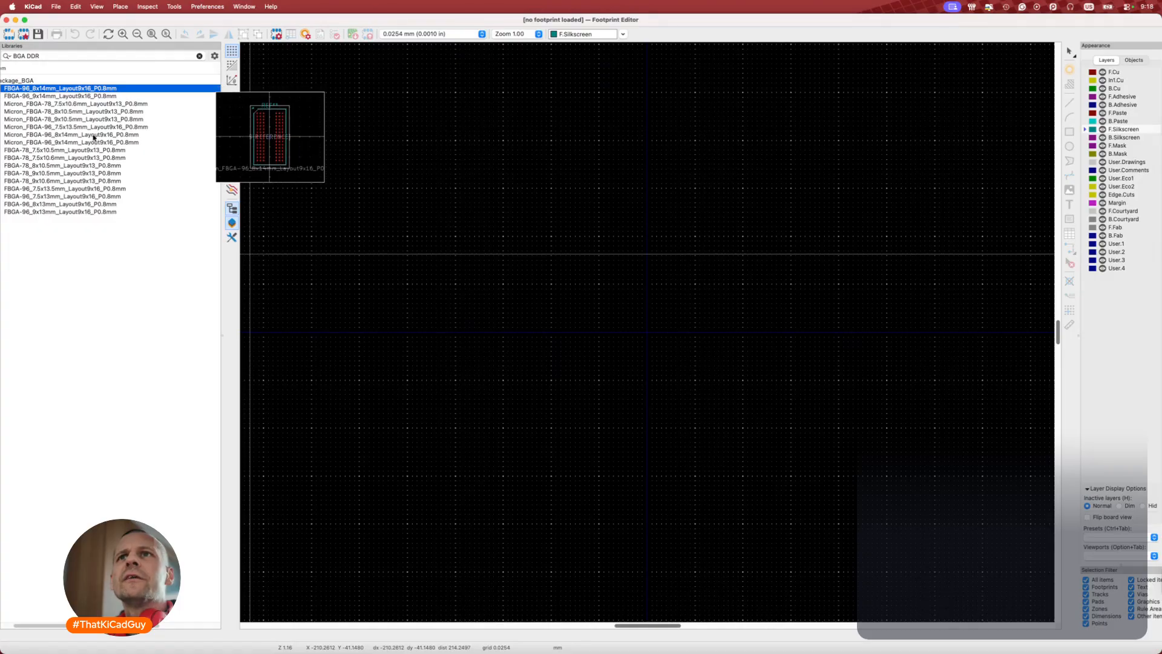
double_click(67, 135)
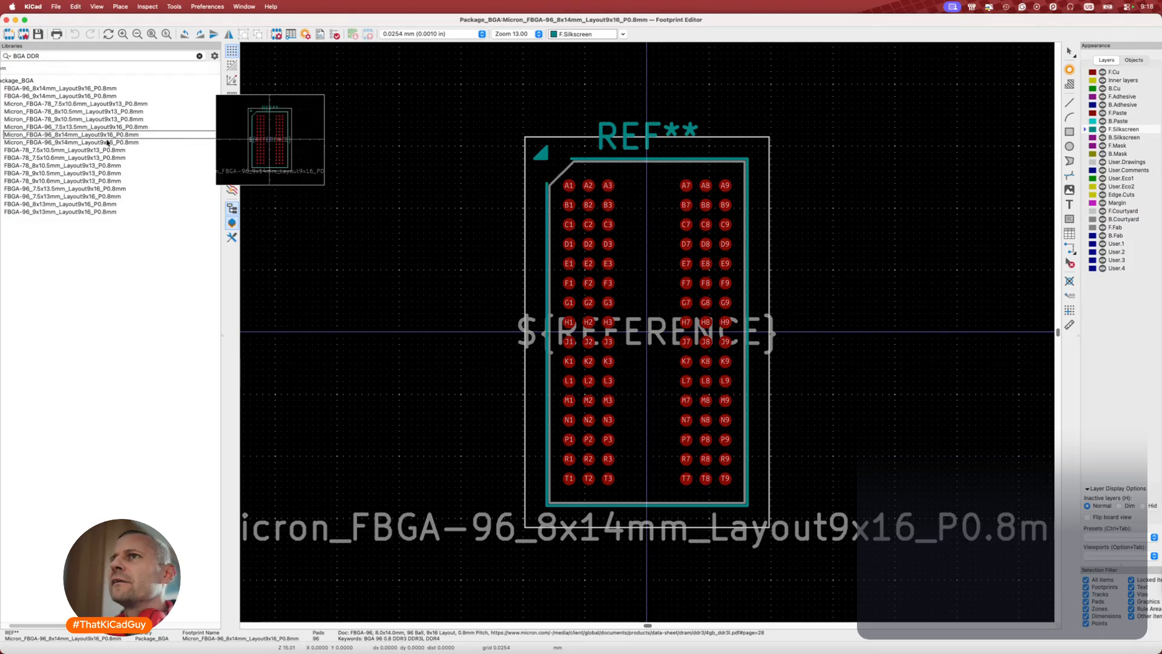
Set the grid to 0.5 mm, zero the relative coordinates at the body outline's pin-A1 corner and measure to the diagonally opposite corner.
key("n")
key("n")
key("n")
key("n")
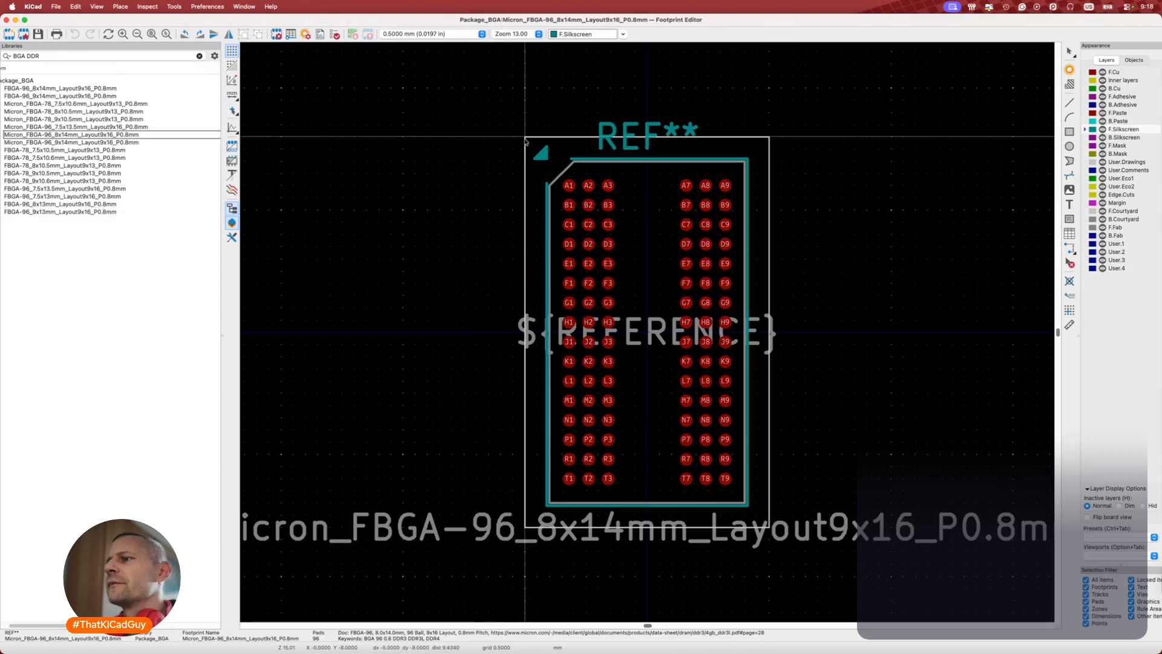
key("space")
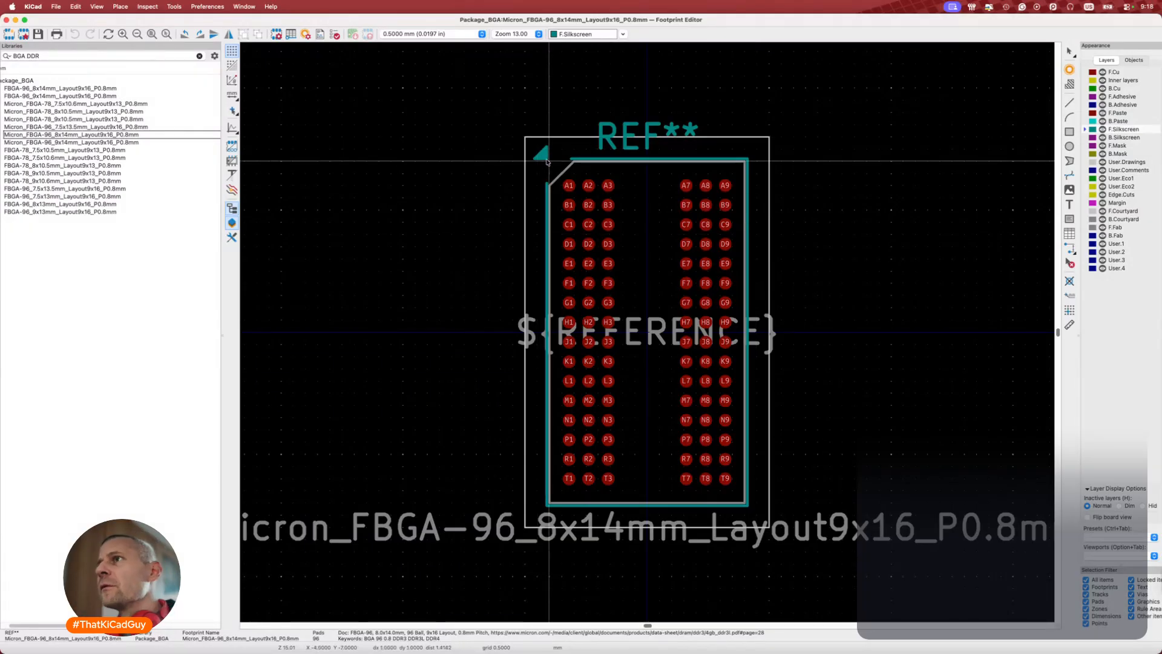
scroll(546, 161, "up", 4)
scroll(629, 325, "down", 6)
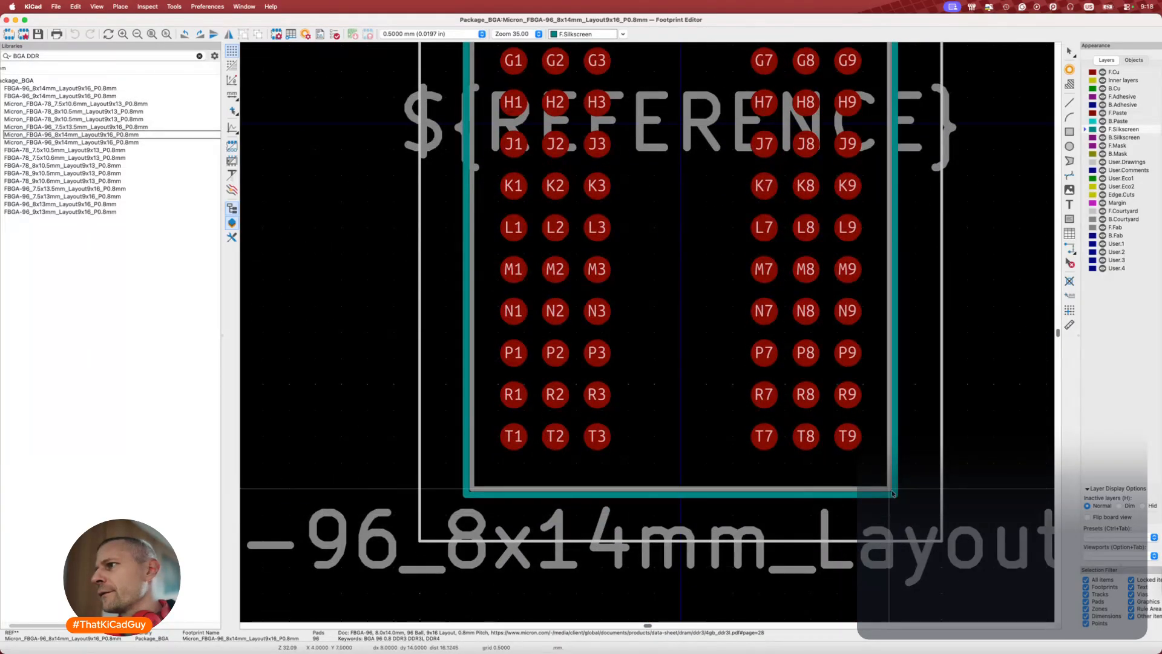
Set the grid to 0.1 mm and measure the pitch between pads T1 and R1 for comparison with the datasheet.
scroll(746, 366, "down", 3)
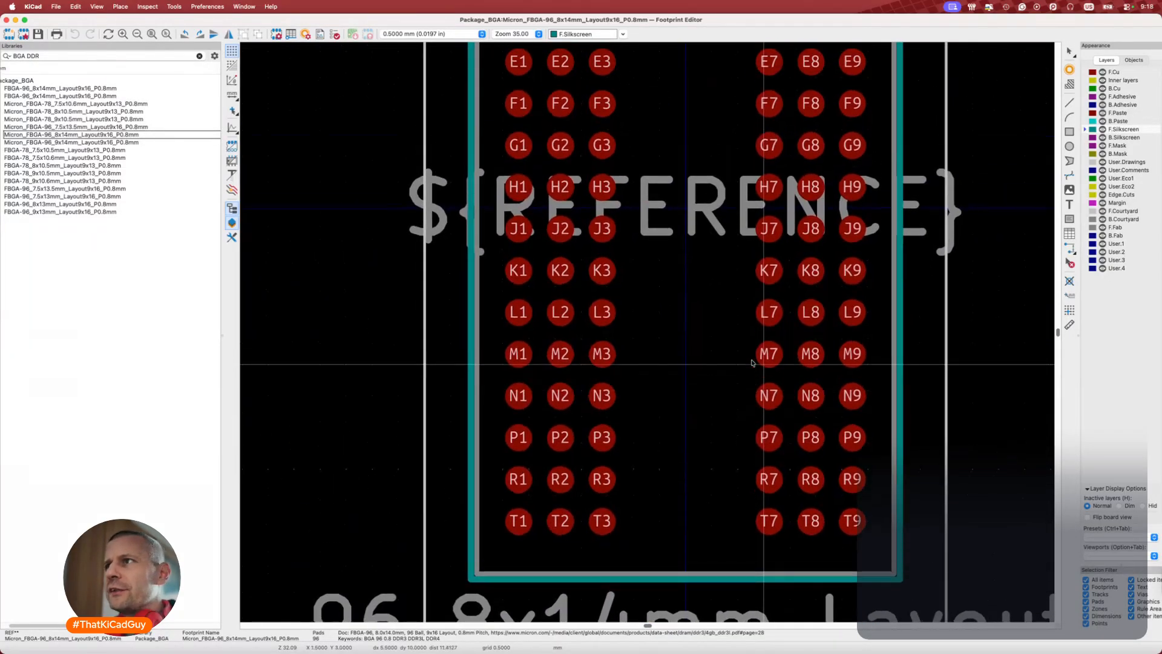
scroll(471, 522, "up", 3)
key("n")
key("n")
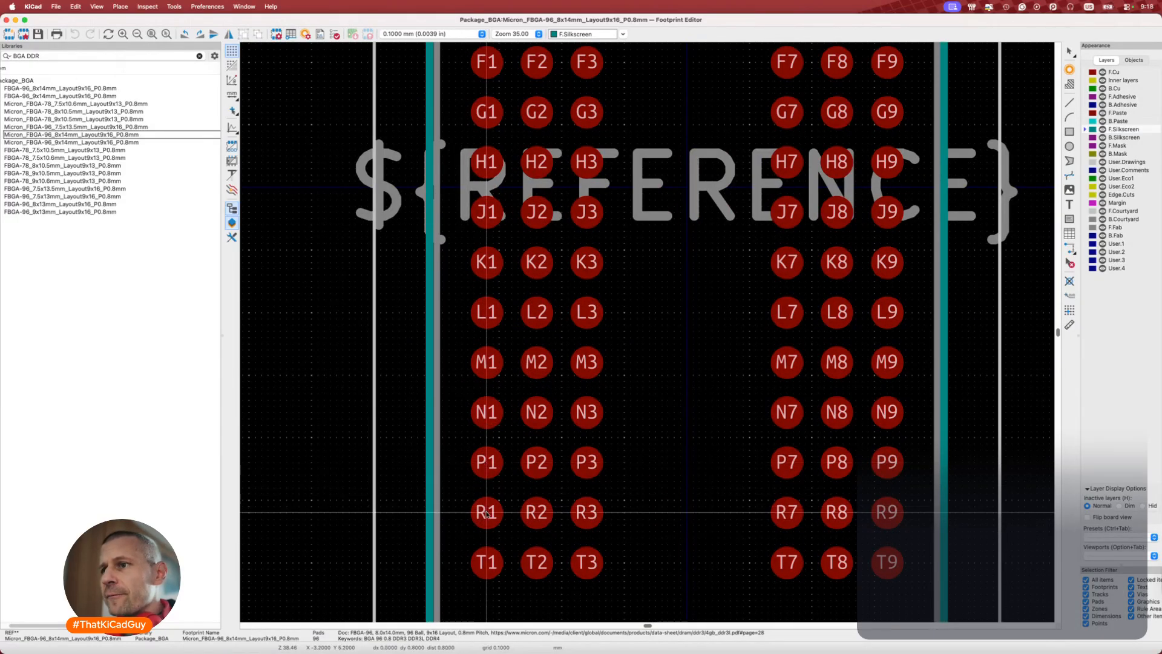
scroll(487, 513, "down", 5)
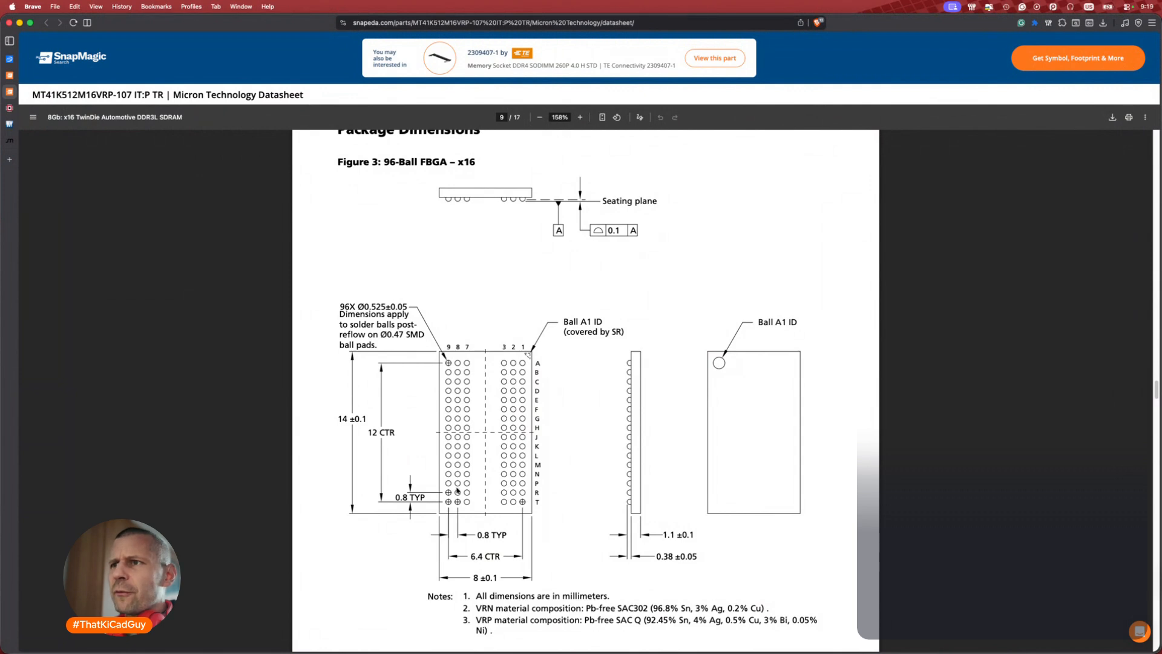
Measure the spacing from pad T1 to T9 in the footprint and check it against the datasheet's ball column dimension in Brave.
key("super+Tab")
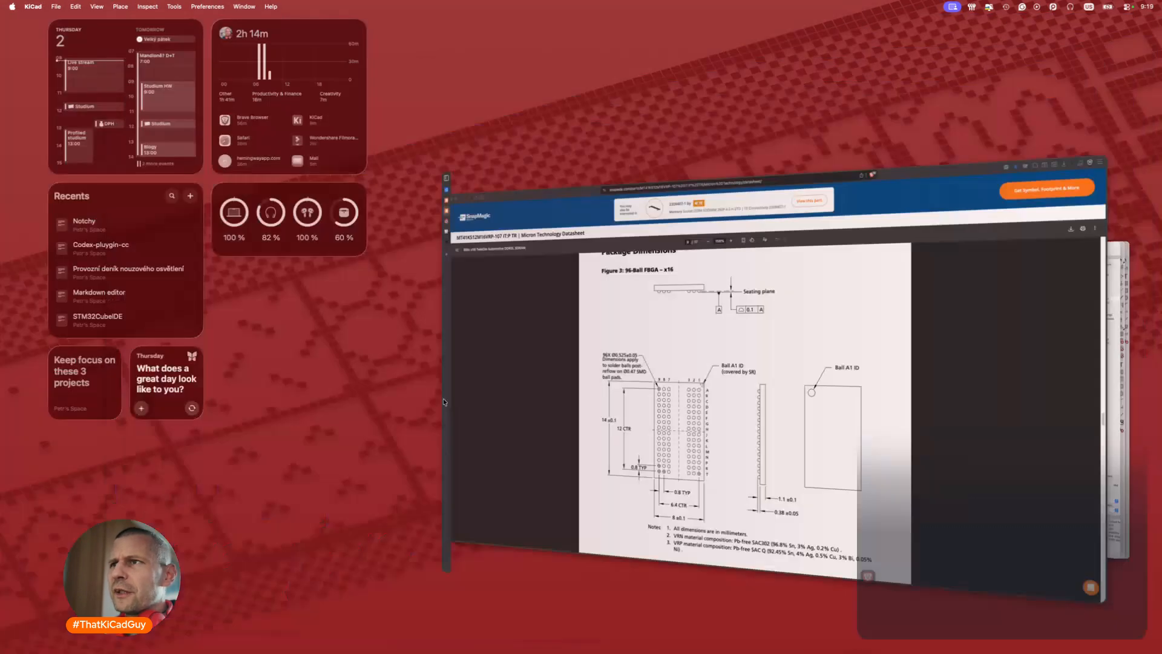
key("super+Tab")
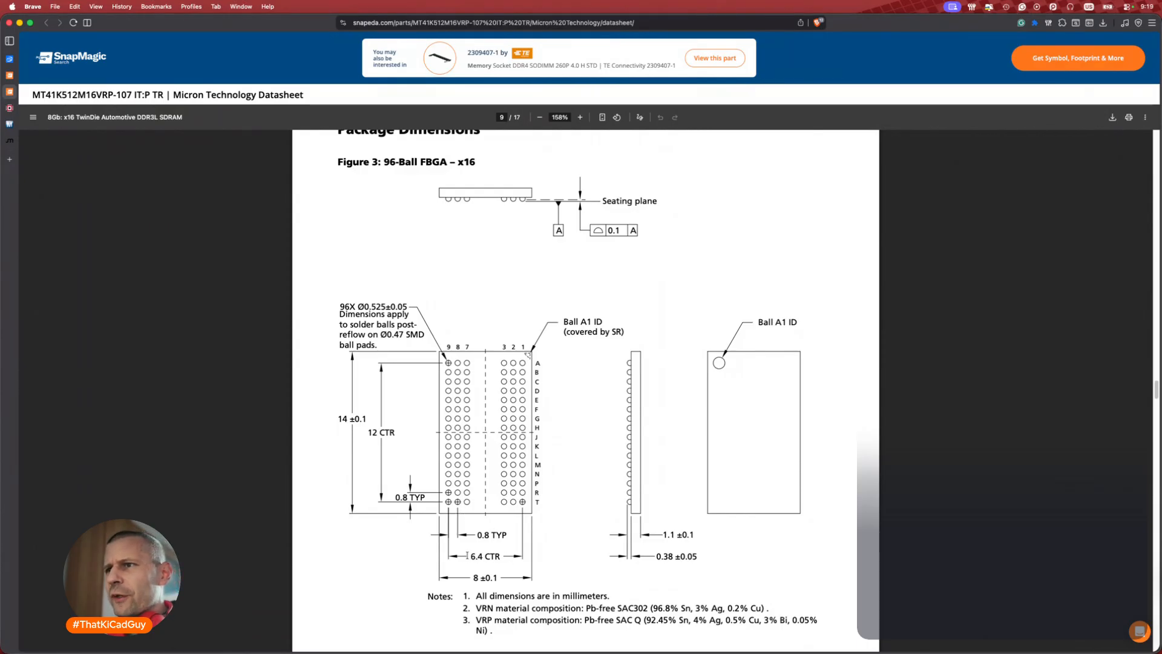
key("super+Tab")
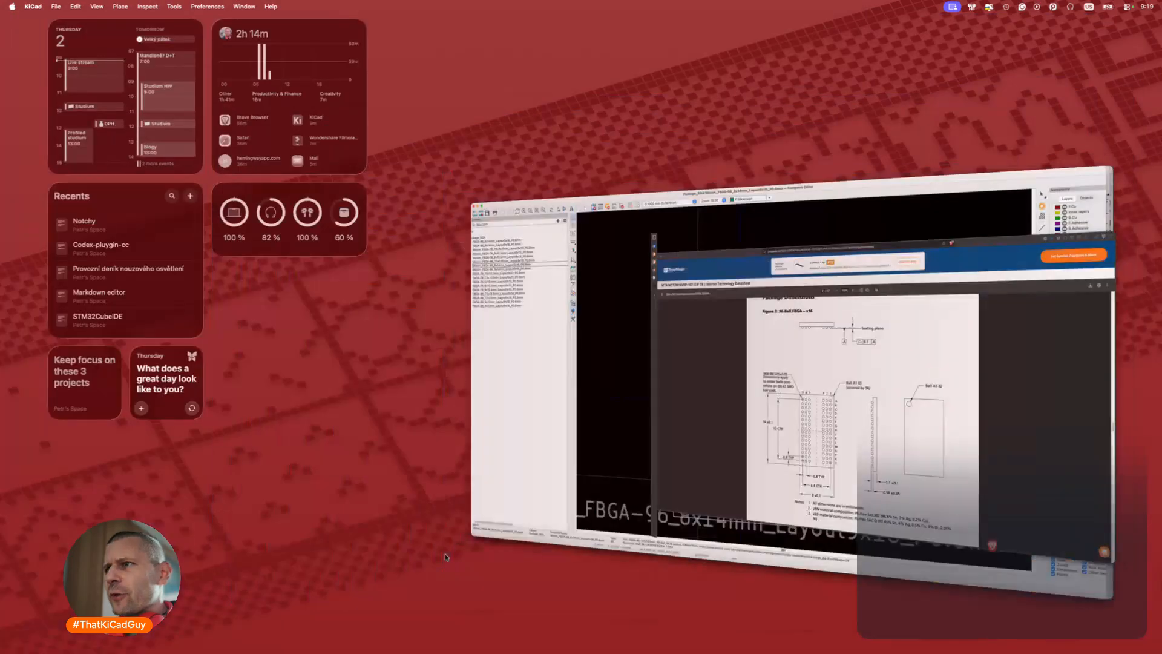
scroll(526, 494, "down", 2)
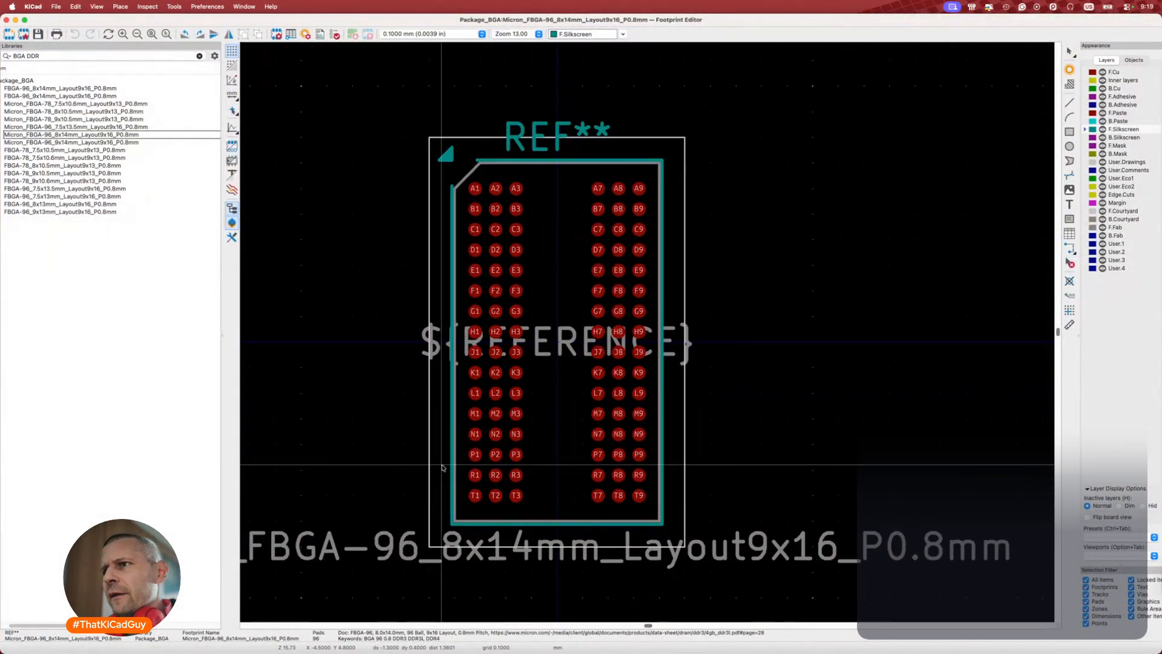
scroll(511, 484, "down", 8)
scroll(509, 256, "up", 5)
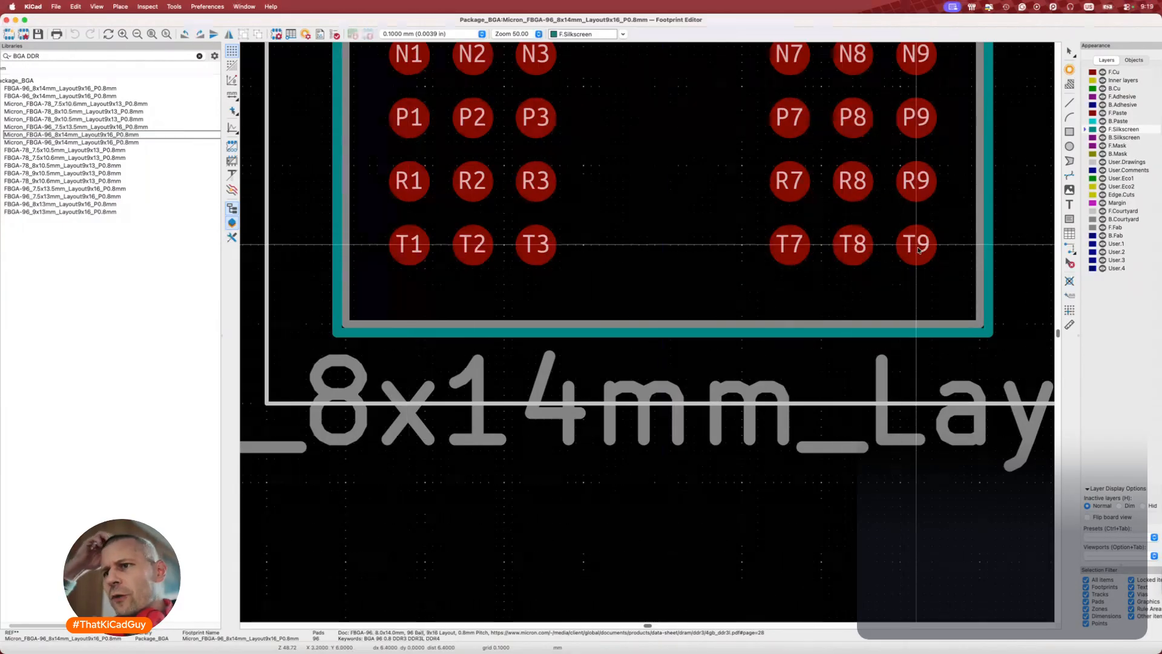
key("super+Tab")
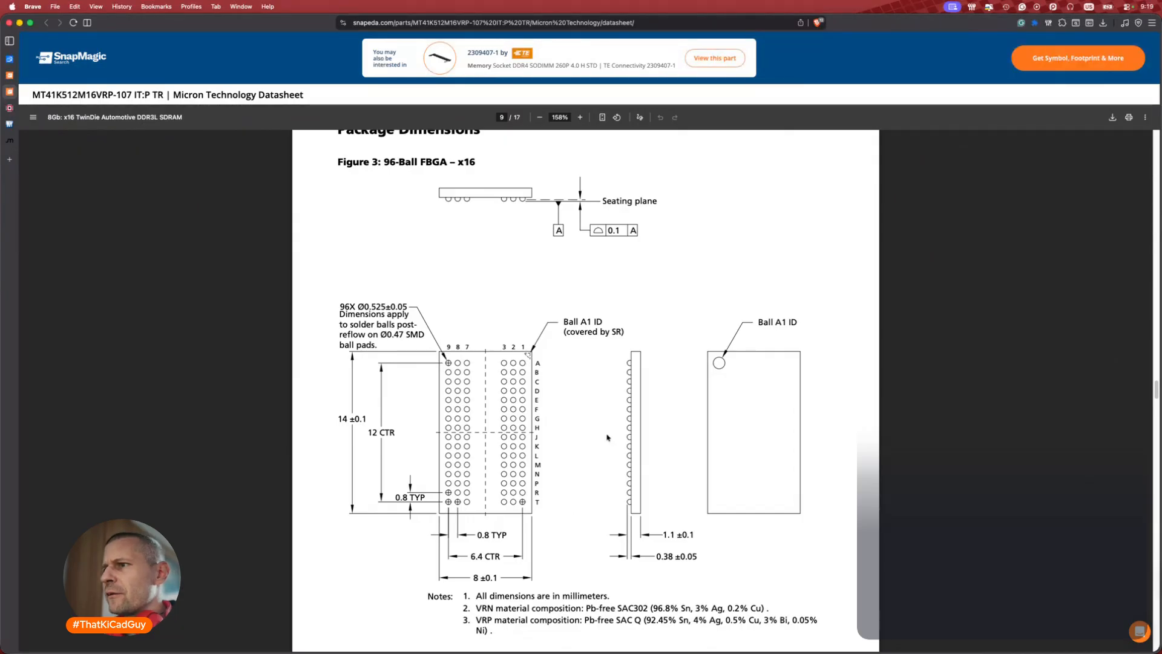
key("super+Tab")
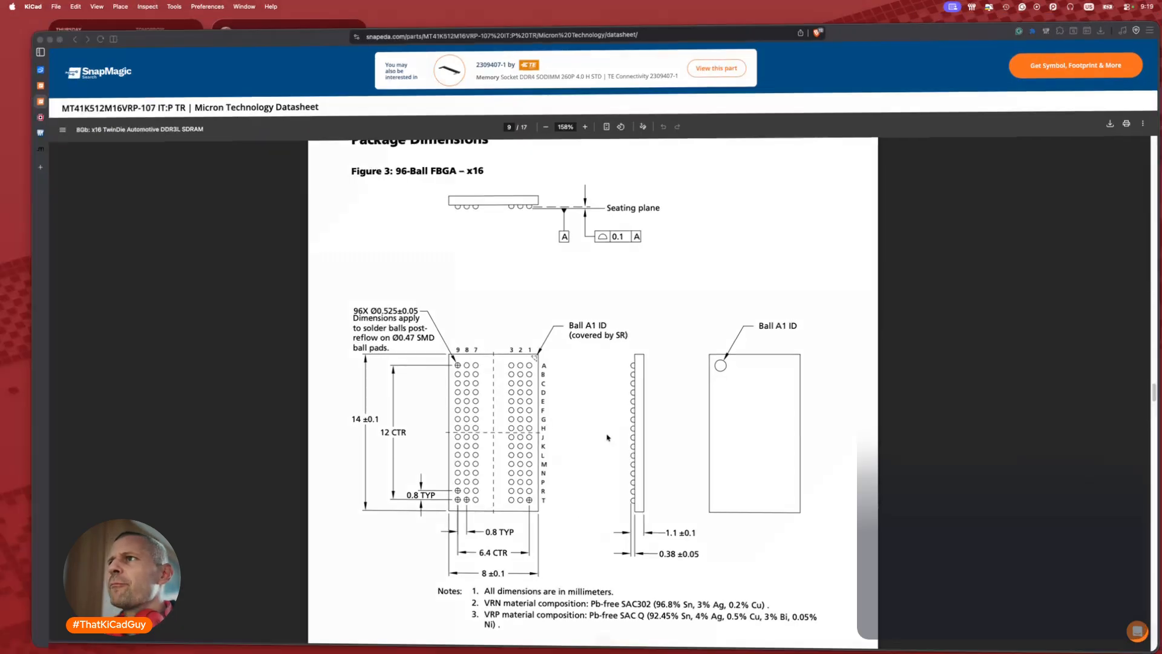
Inspect the 3D model assigned in the footprint's properties and close them without changes.
scroll(601, 369, "up", 5)
scroll(601, 368, "up", 3)
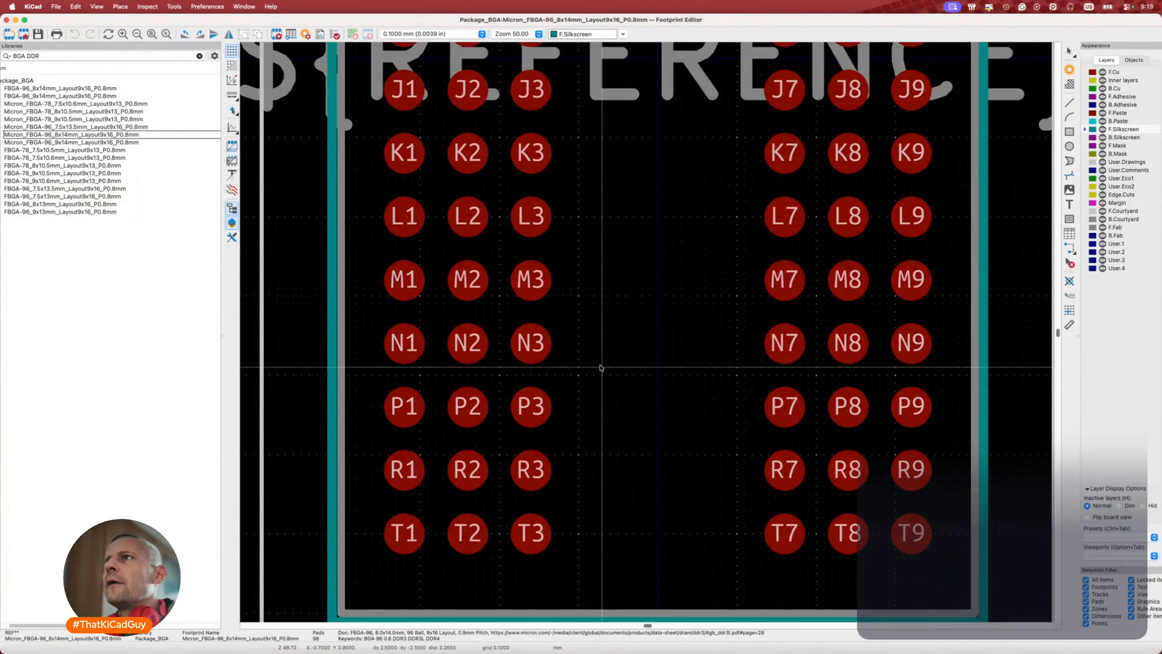
scroll(599, 367, "down", 3)
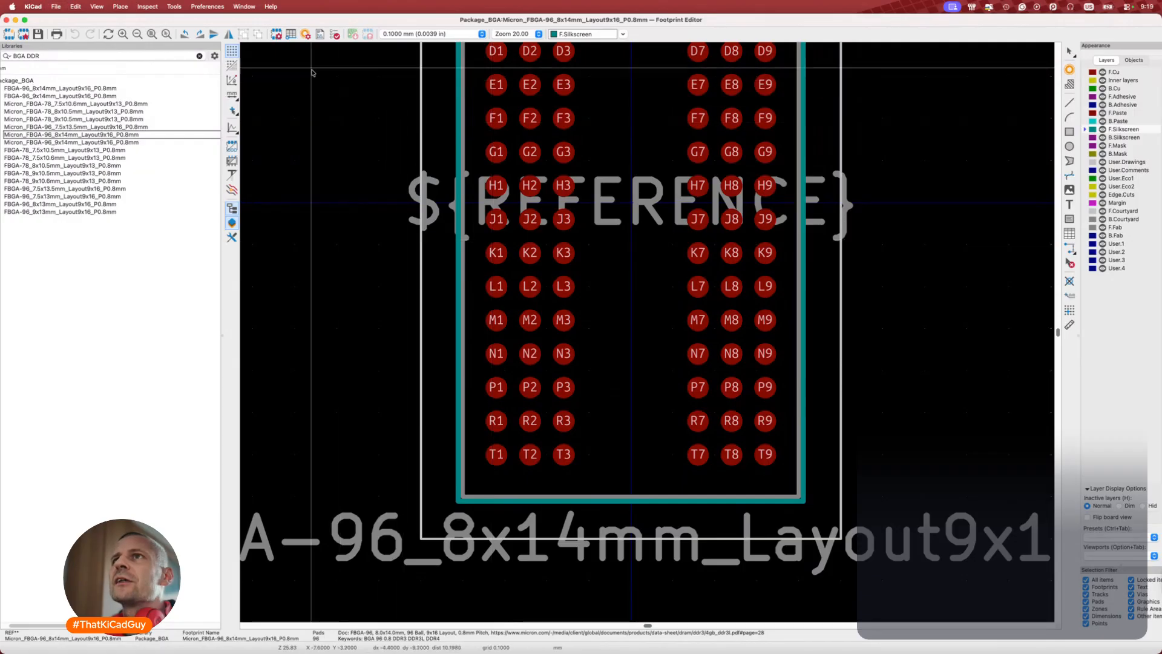
left_click(276, 35)
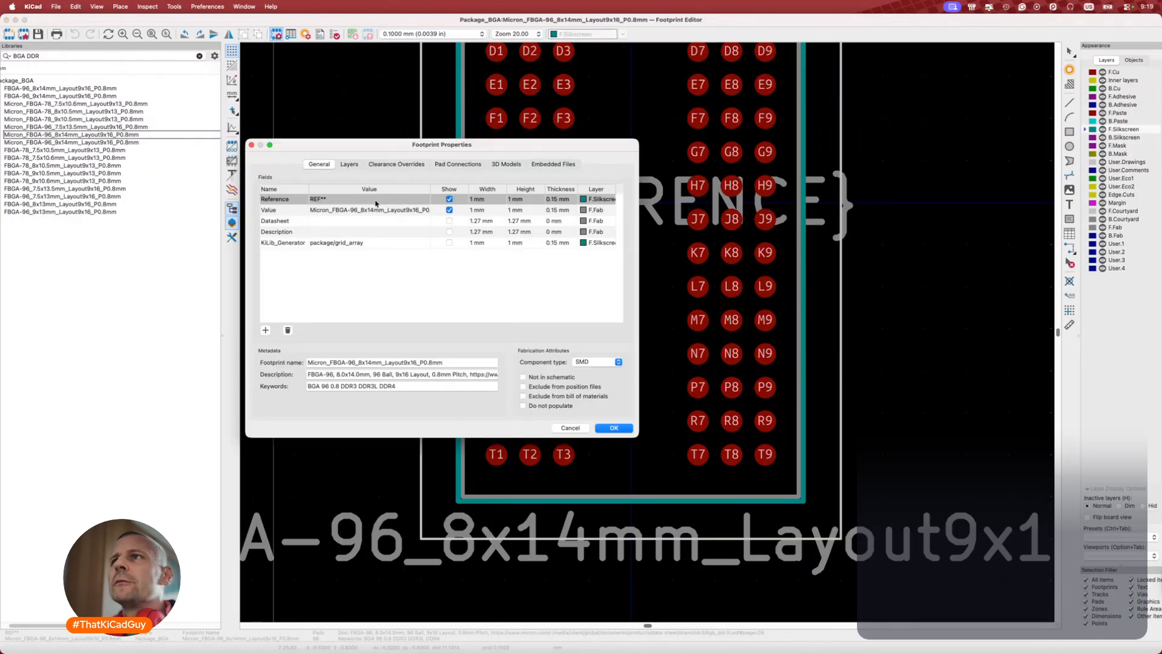
left_click(506, 164)
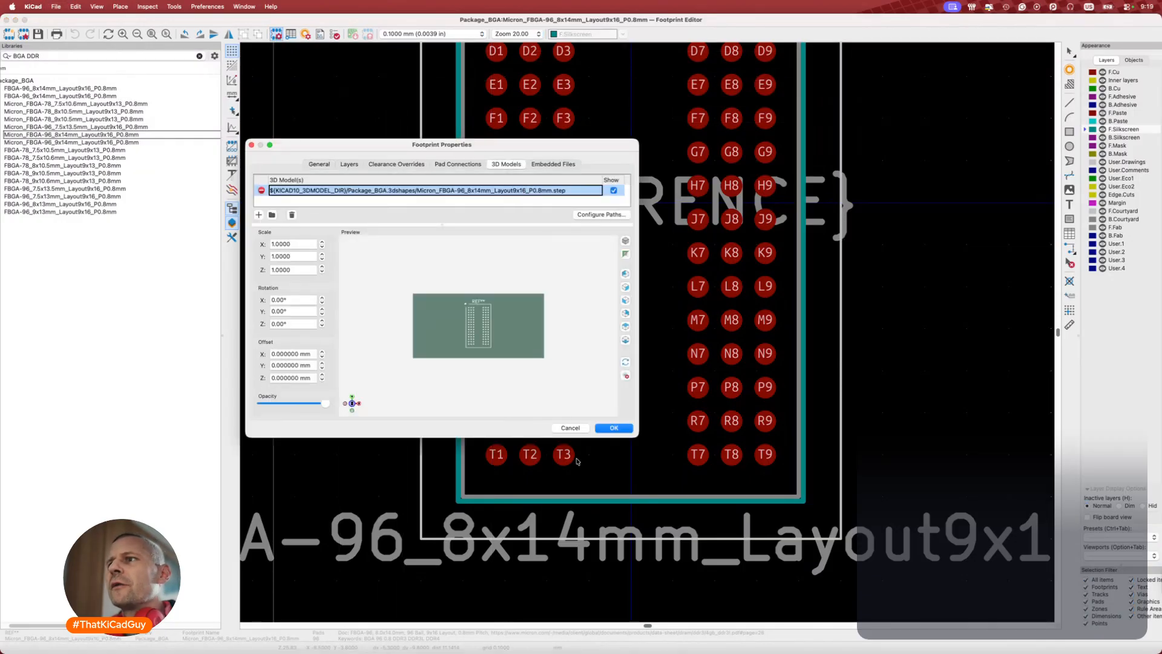
left_click(570, 428)
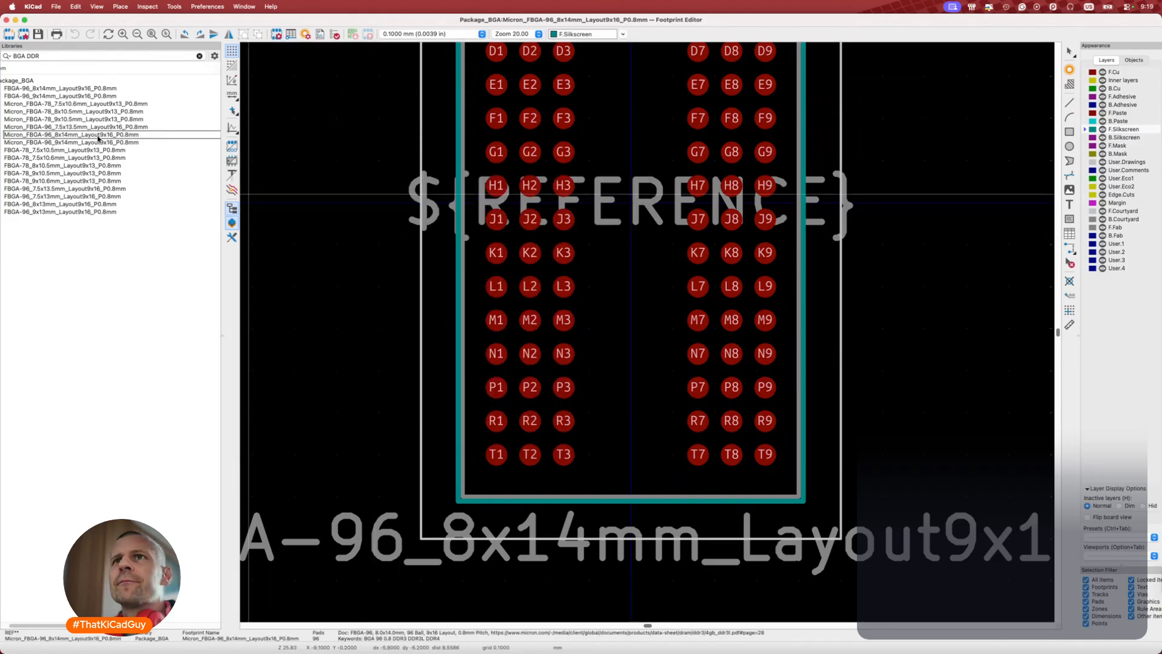
Save a copy of Micron_FBGA-96_8x14mm_Layout9x16_P0.8mm to the daymoon library and close the Footprint Editor.
left_click(98, 136)
right_click(98, 135)
left_click(114, 179)
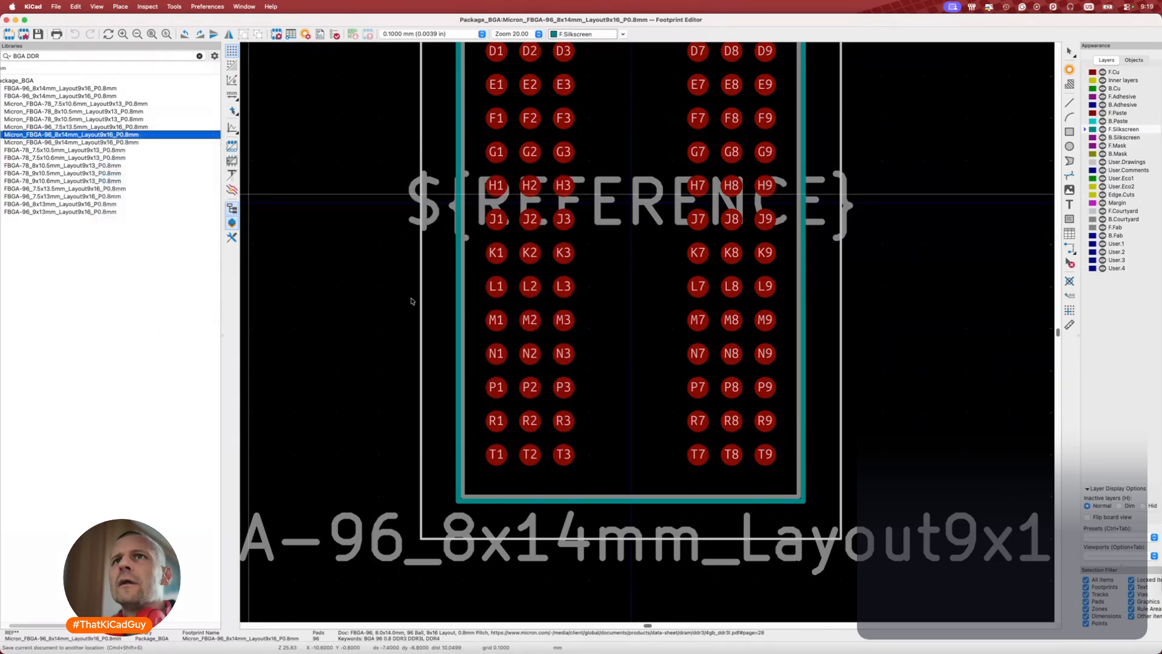
scroll(581, 359, "right", 1)
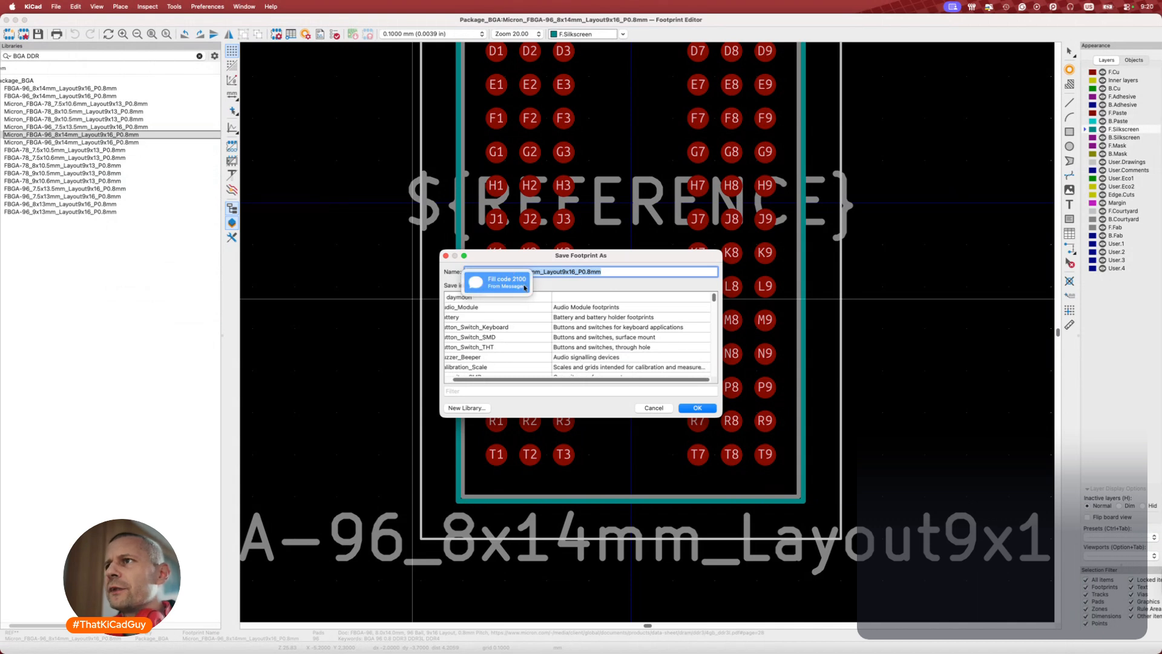
left_click(485, 297)
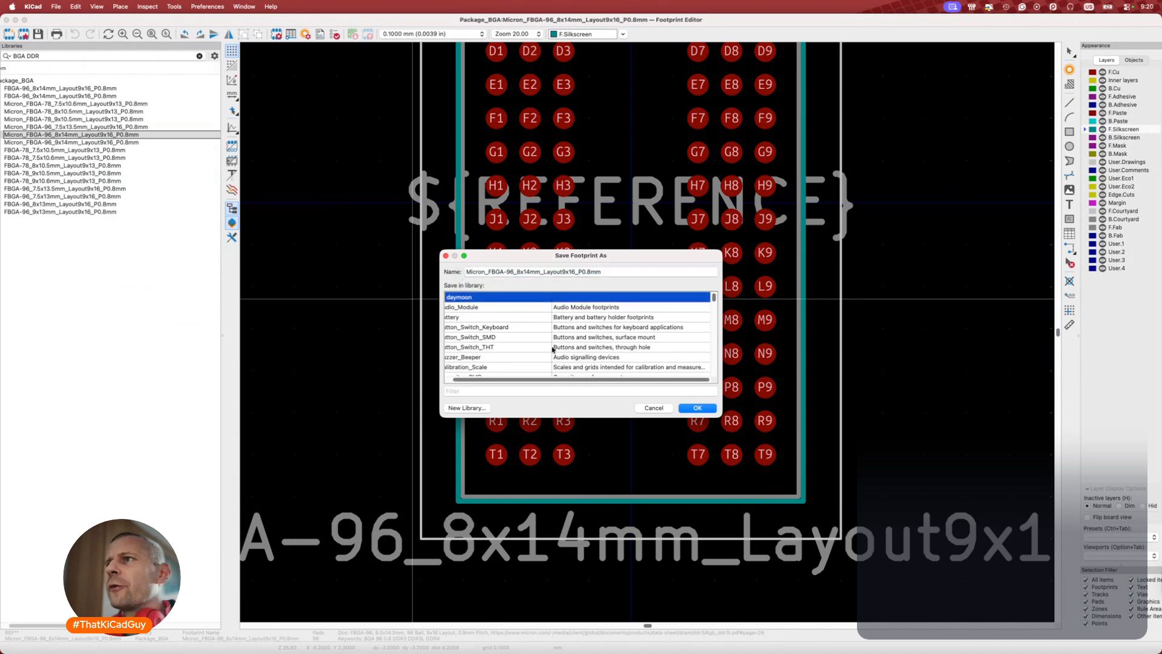
left_click(697, 408)
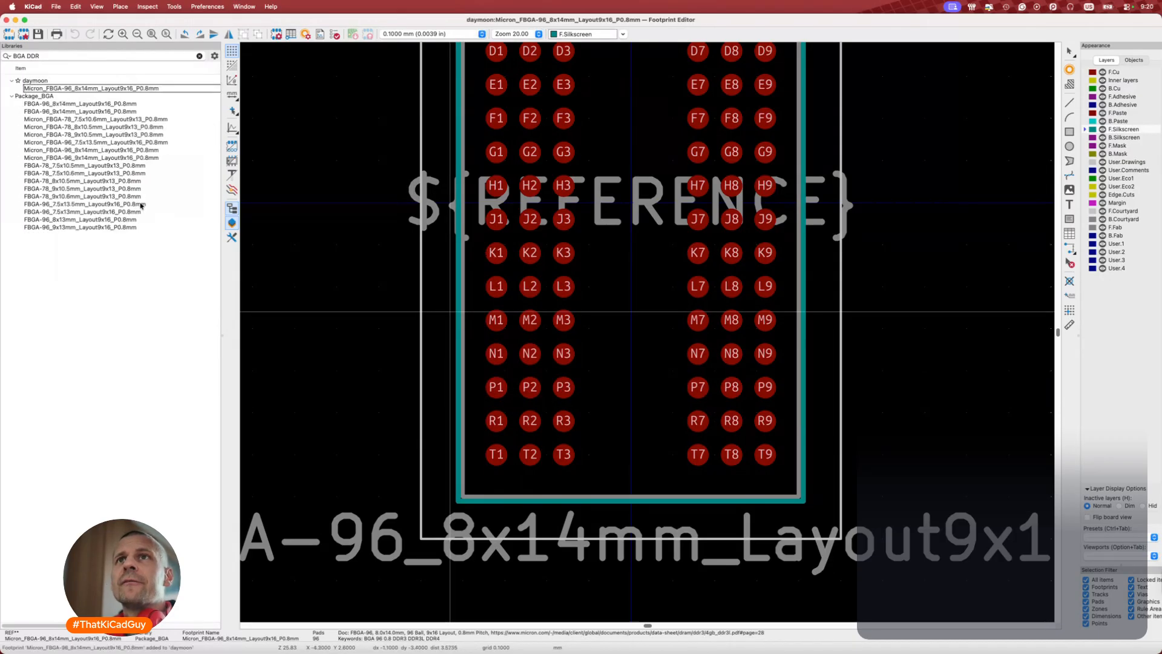
key("super+w")
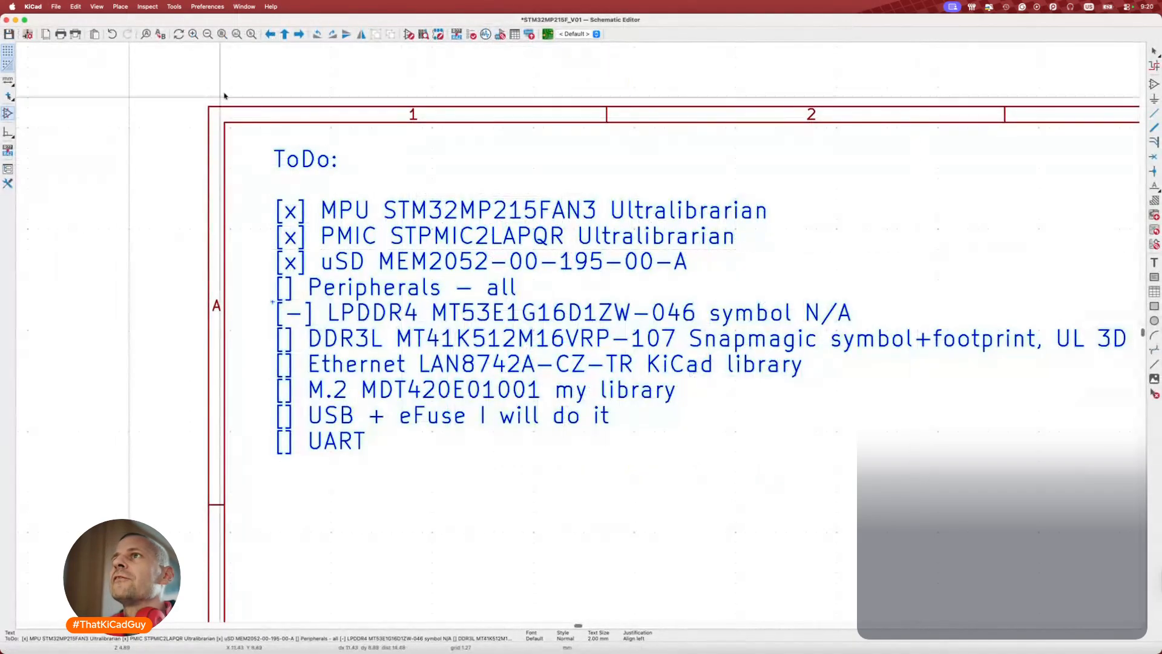
Open the Symbol Editor, search its libraries for ddr and select MT40A512M16JY in Memory_RAM.
left_click(409, 36)
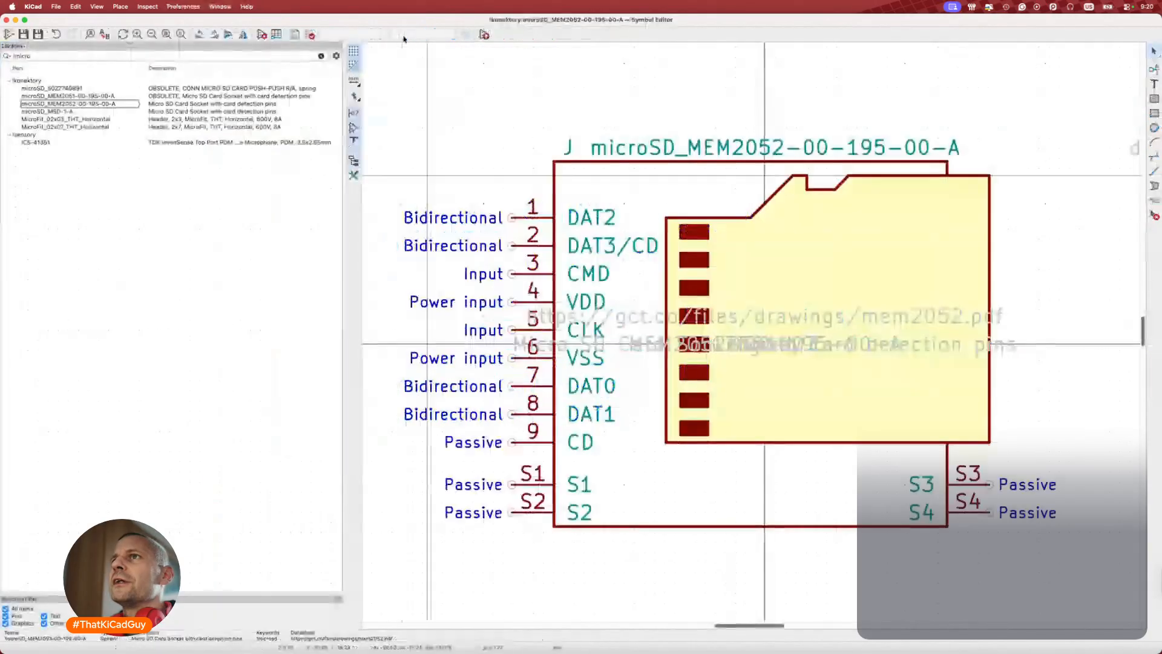
left_click(185, 57)
type("sdd")
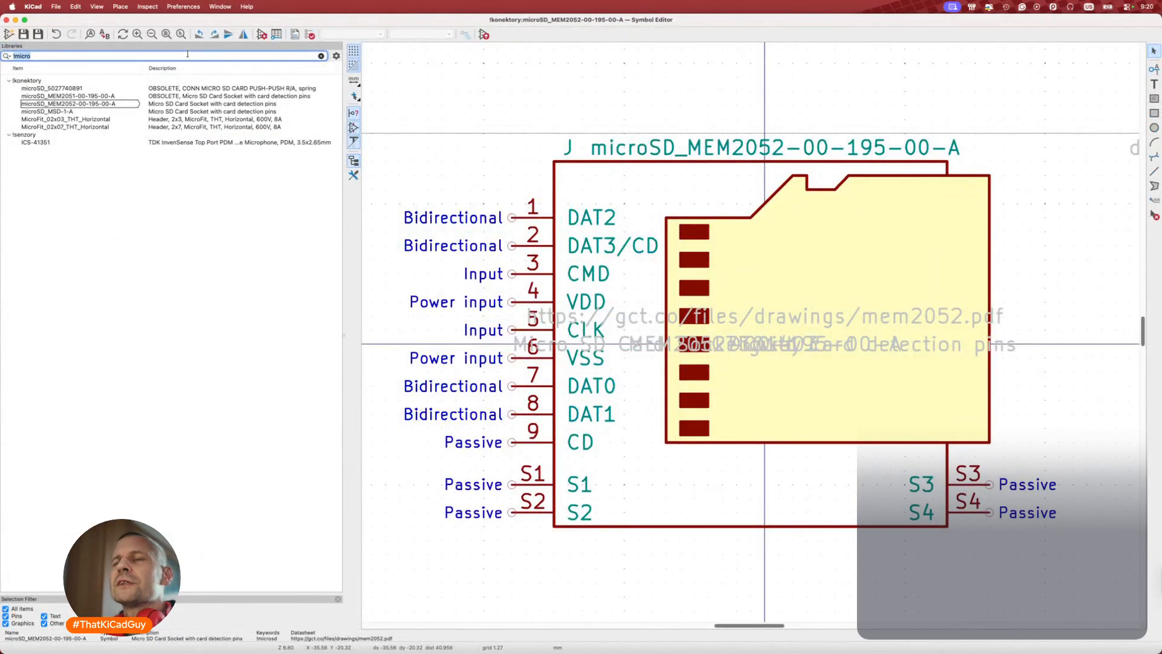
key("BackSpace")
key("BackSpace")
key("BackSpace")
type("ddr")
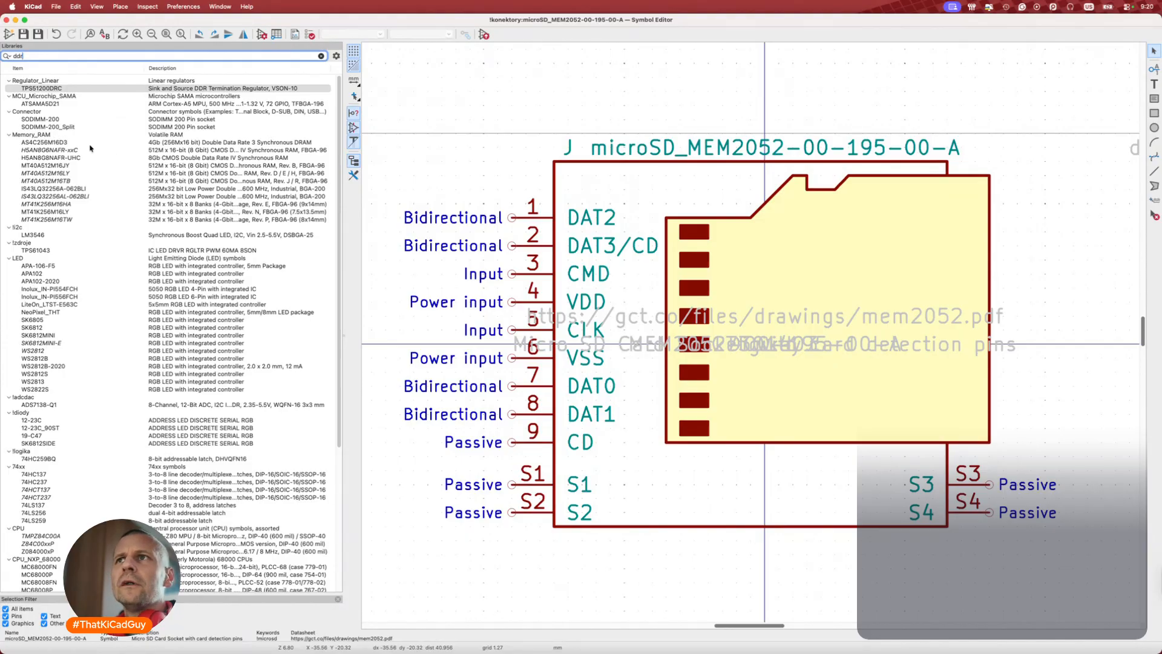
left_click(86, 158)
left_click(86, 166)
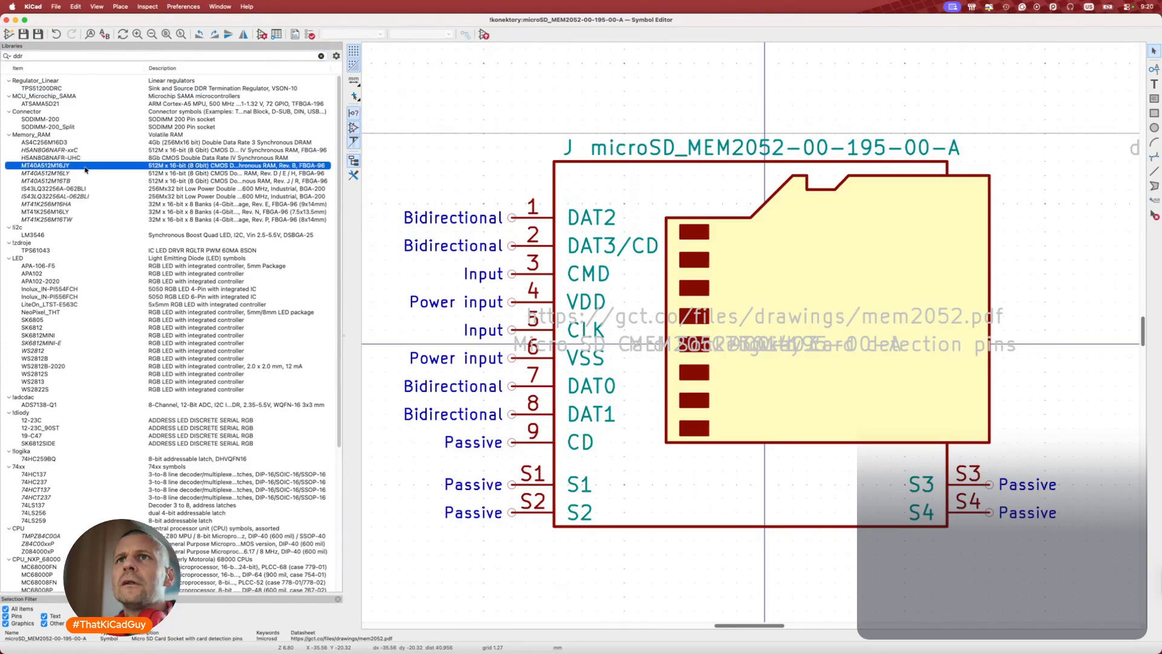
Compare the full descriptions of the Memory_RAM DDR entries and open the 8x14 mm DDR3L symbol MT41K256M16TW.
left_click_drag(146, 69, 98, 71)
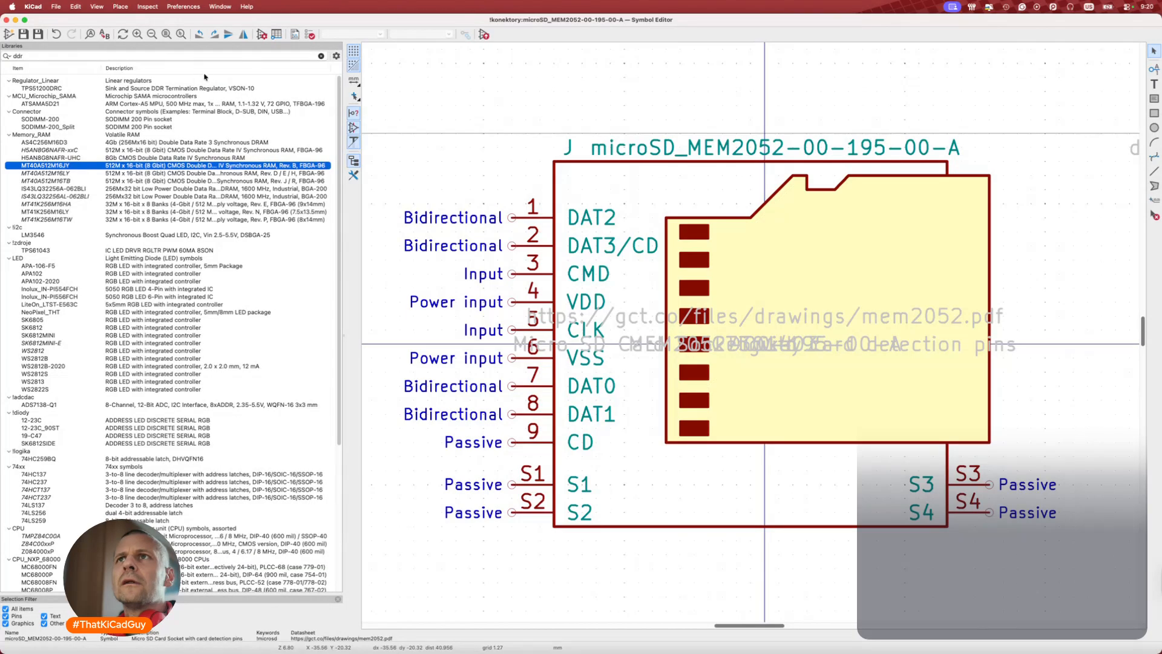
left_click_drag(332, 70, 386, 73)
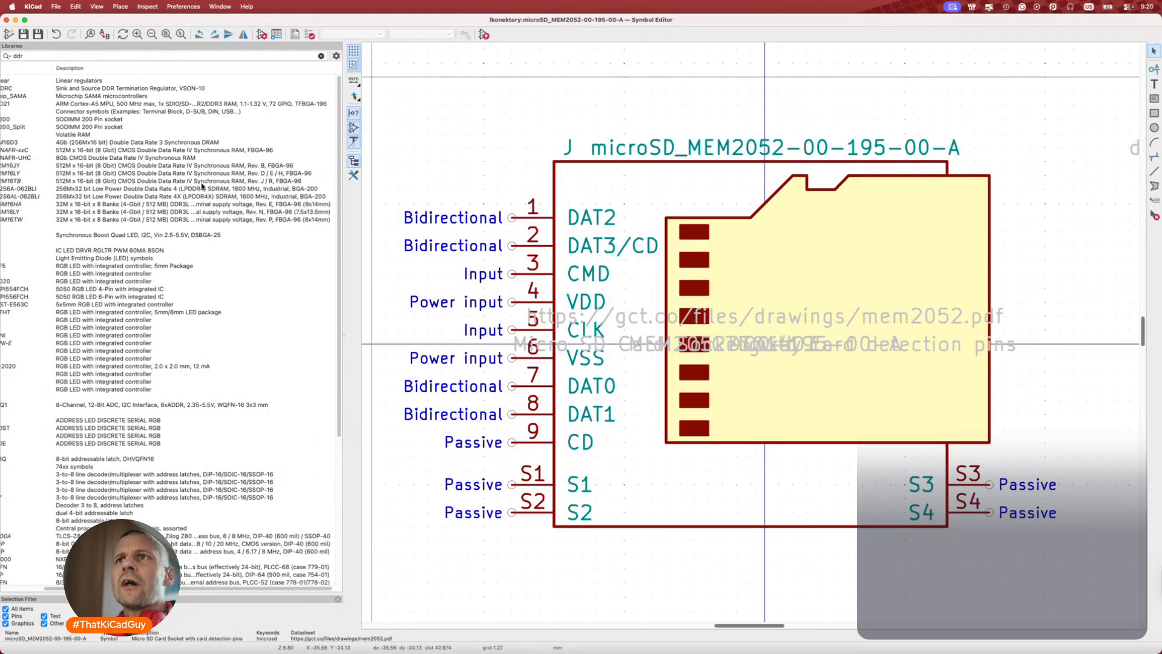
scroll(188, 206, "right", 3)
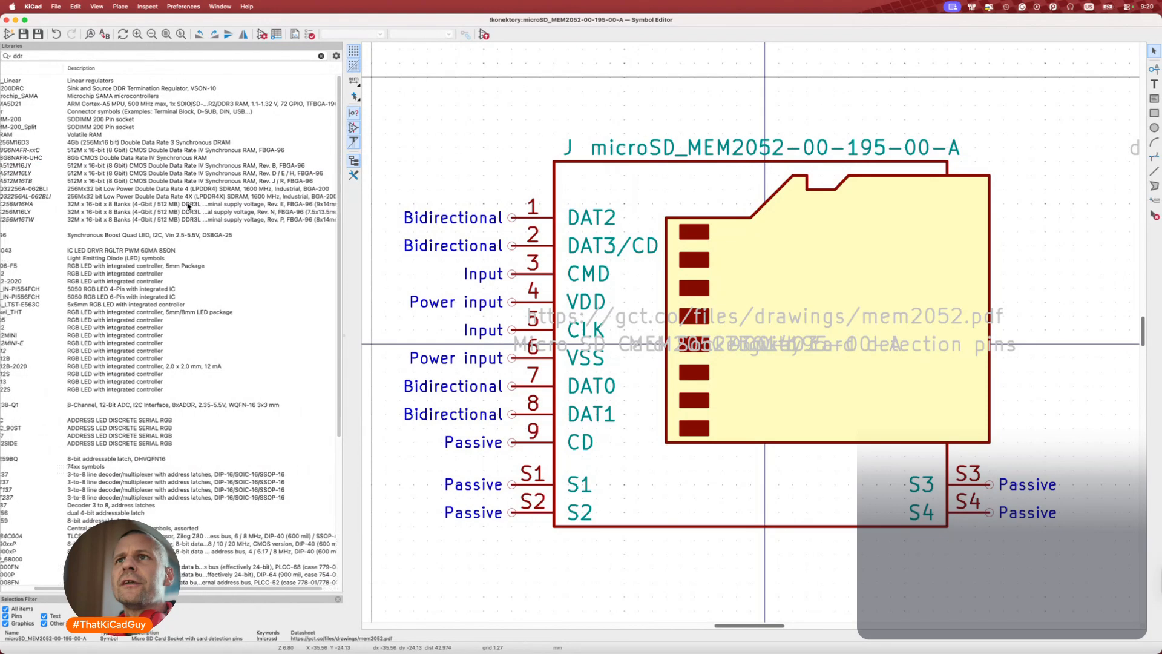
left_click(187, 204)
scroll(188, 206, "left", 3)
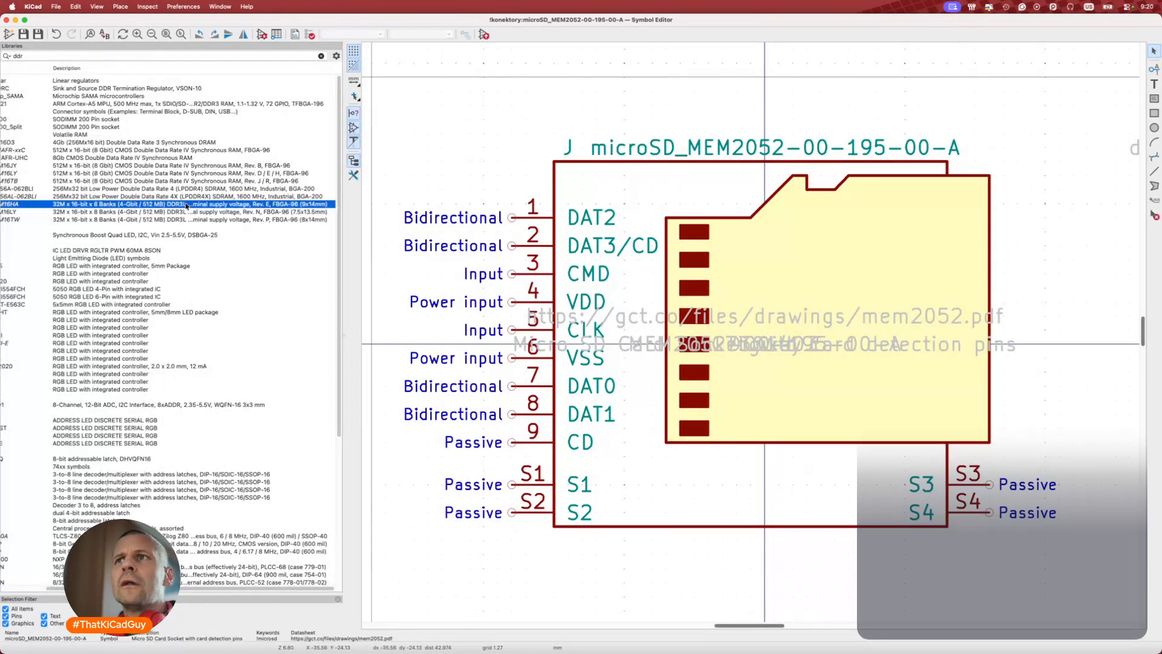
double_click(187, 221)
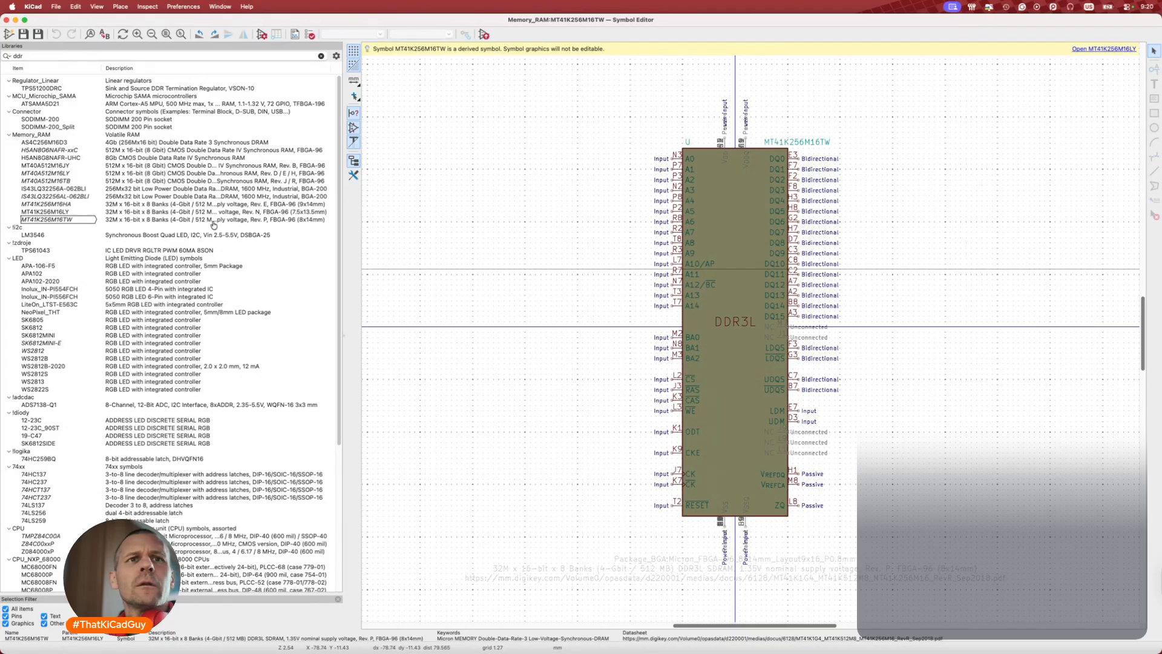
Hide the library tree and arrange the Symbol Editor side by side with the MT41K512M16VRP-107 datasheet in Brave.
key("super+Tab")
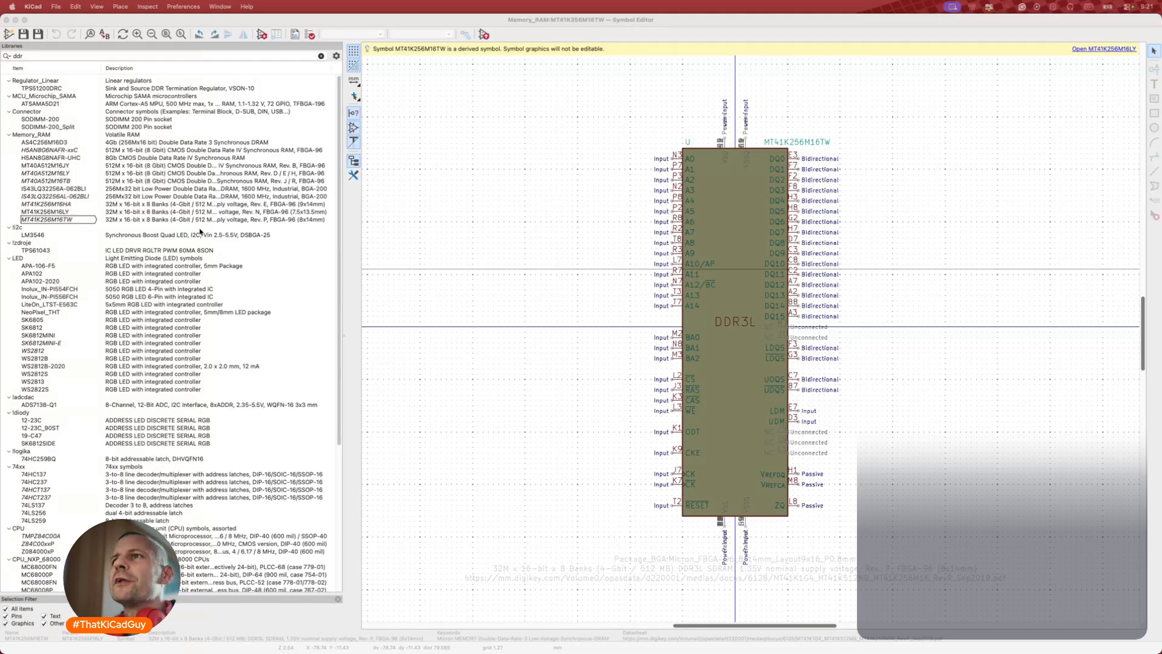
left_click(451, 27)
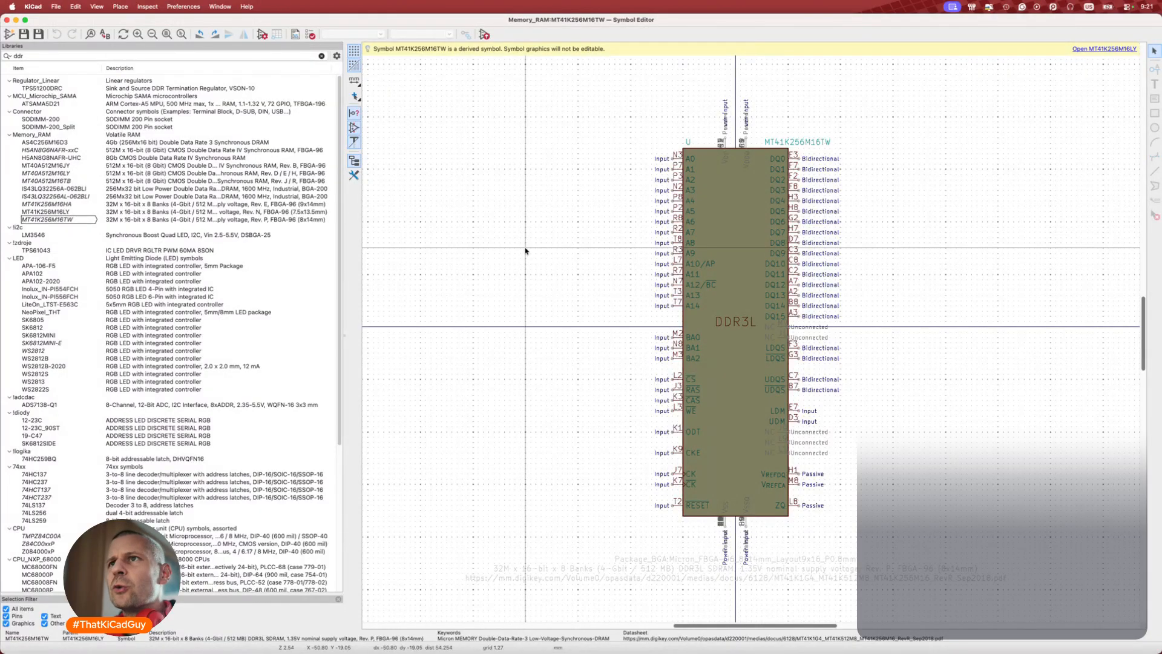
left_click(354, 162)
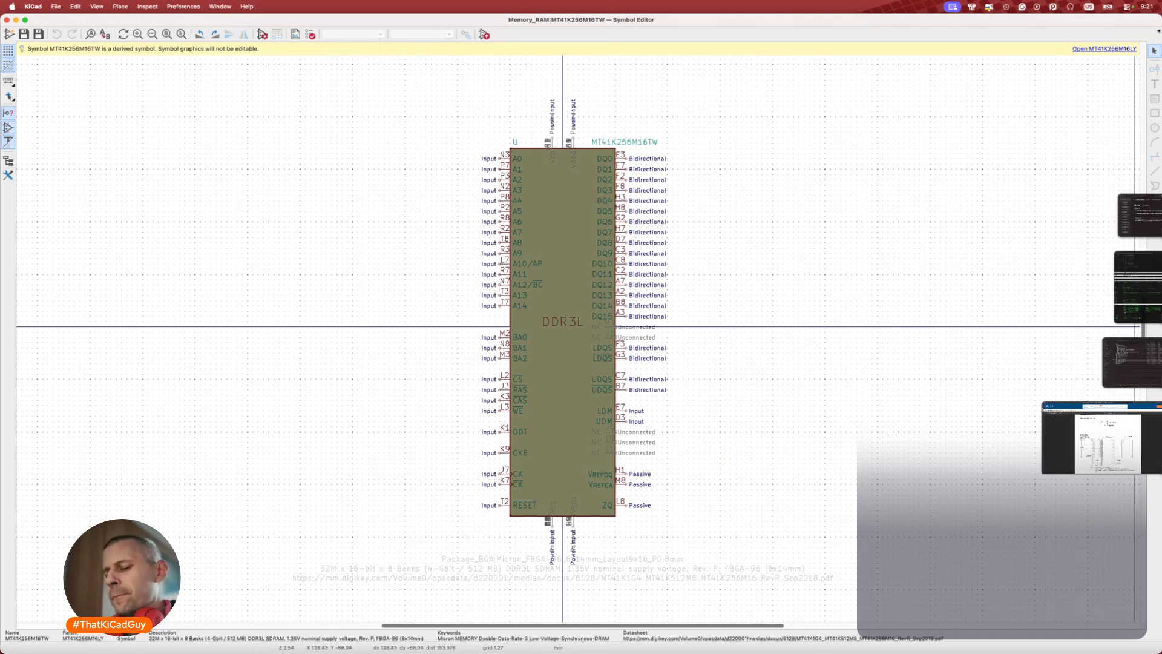
key("ctrl+Left")
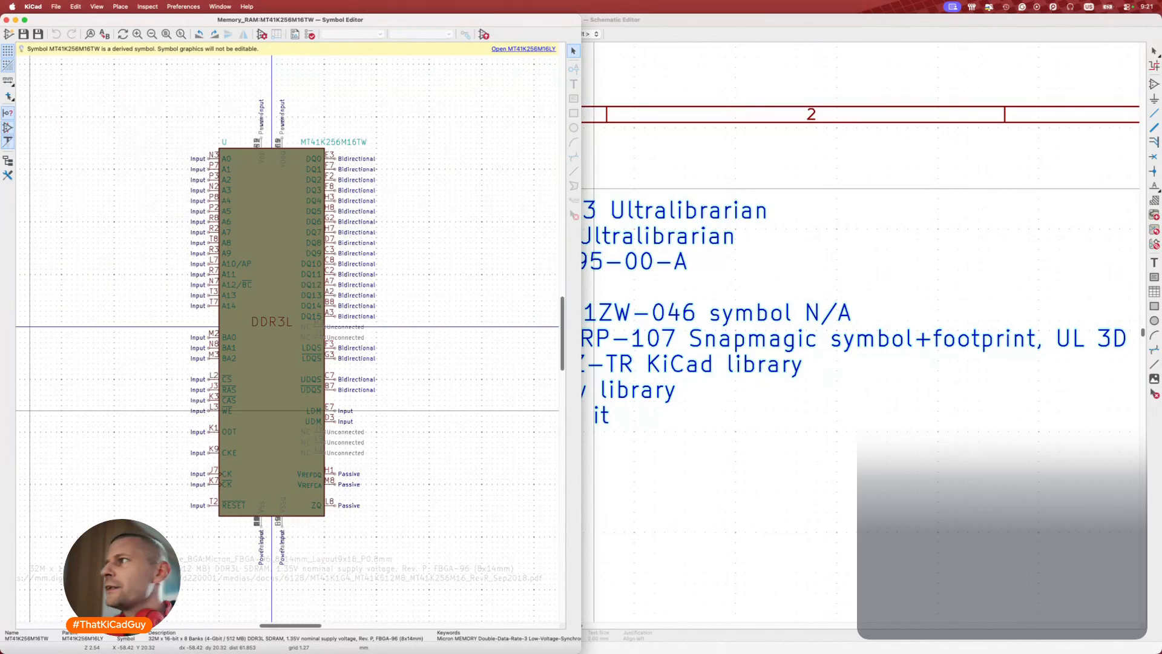
mouse_move(1090, 442)
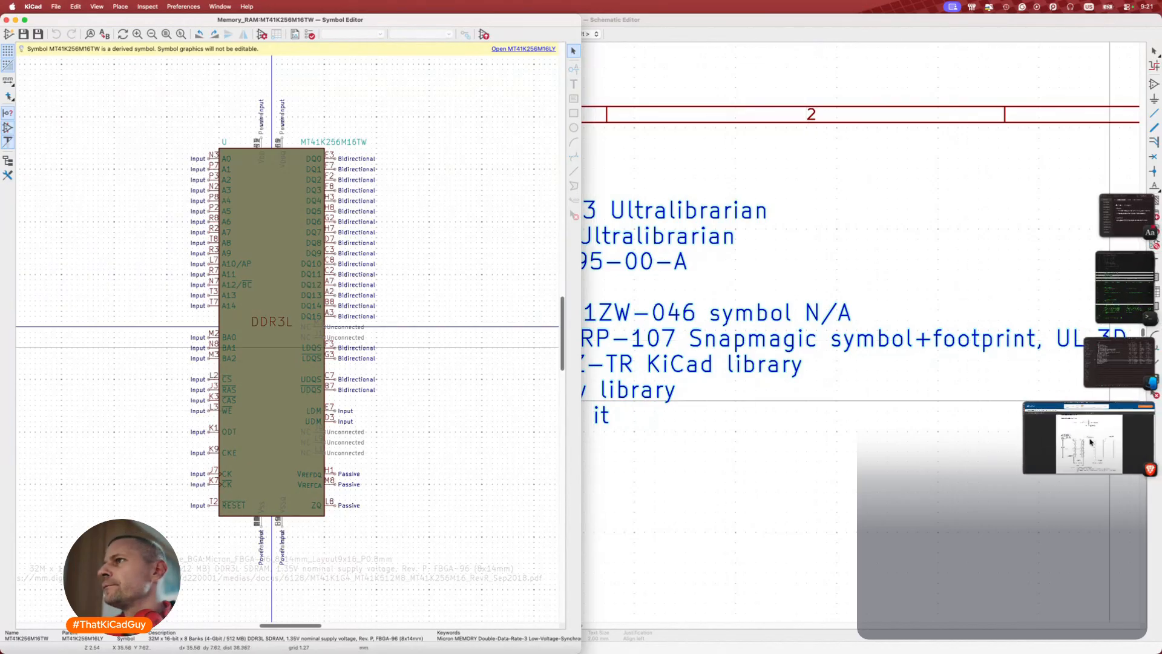
left_click(1090, 442)
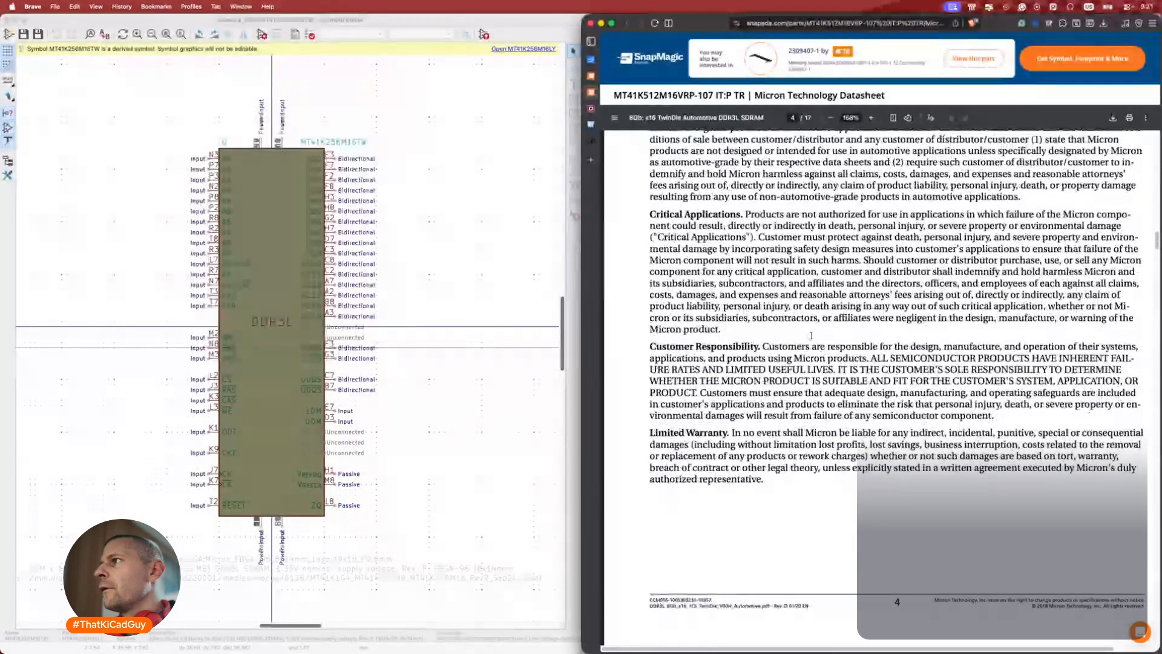
Look through the datasheet for the 96-ball FBGA x16 ball assignment figure and examine its ball names.
scroll(810, 335, "up", 15)
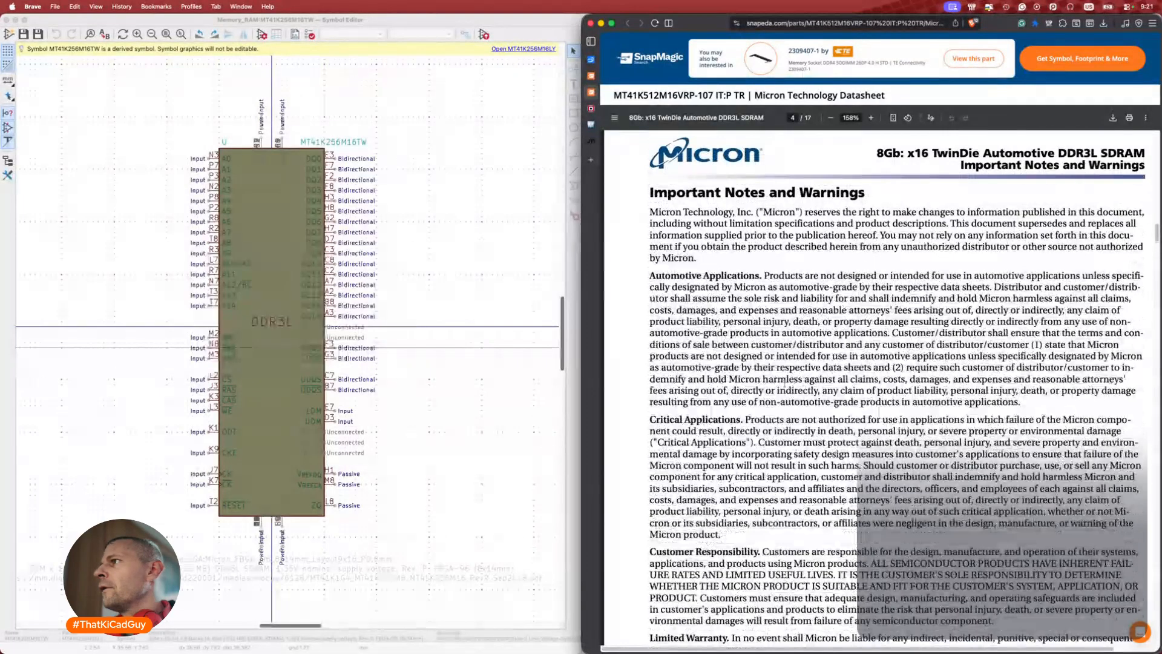
scroll(740, 410, "up", 18)
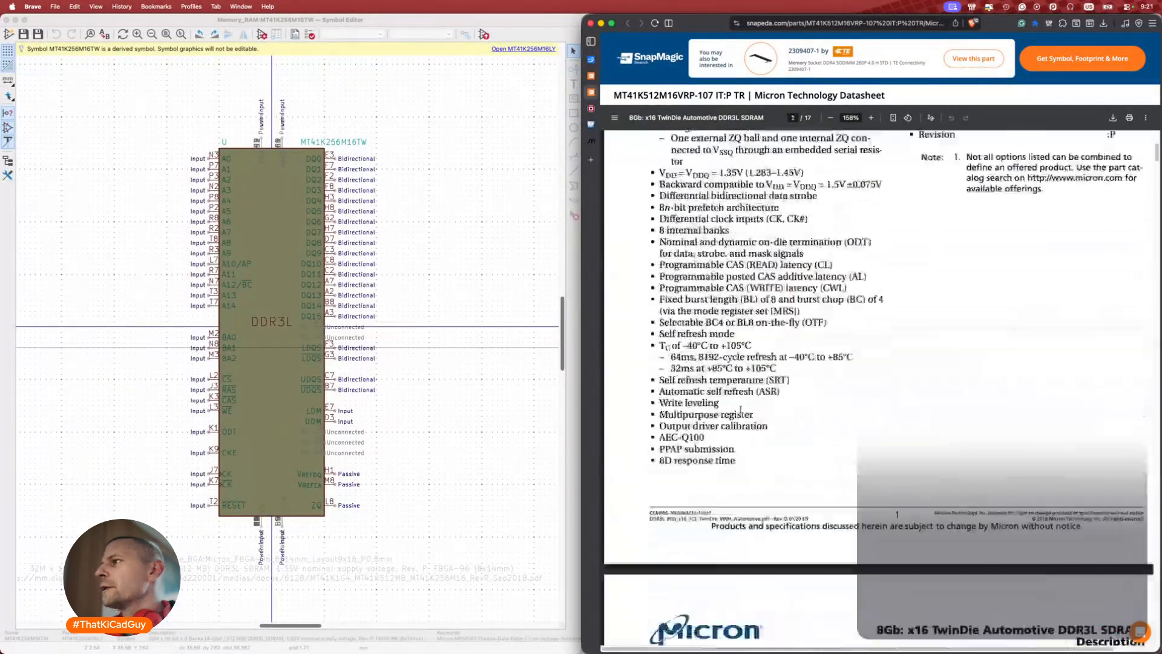
scroll(740, 410, "down", 15)
scroll(740, 410, "down", 15)
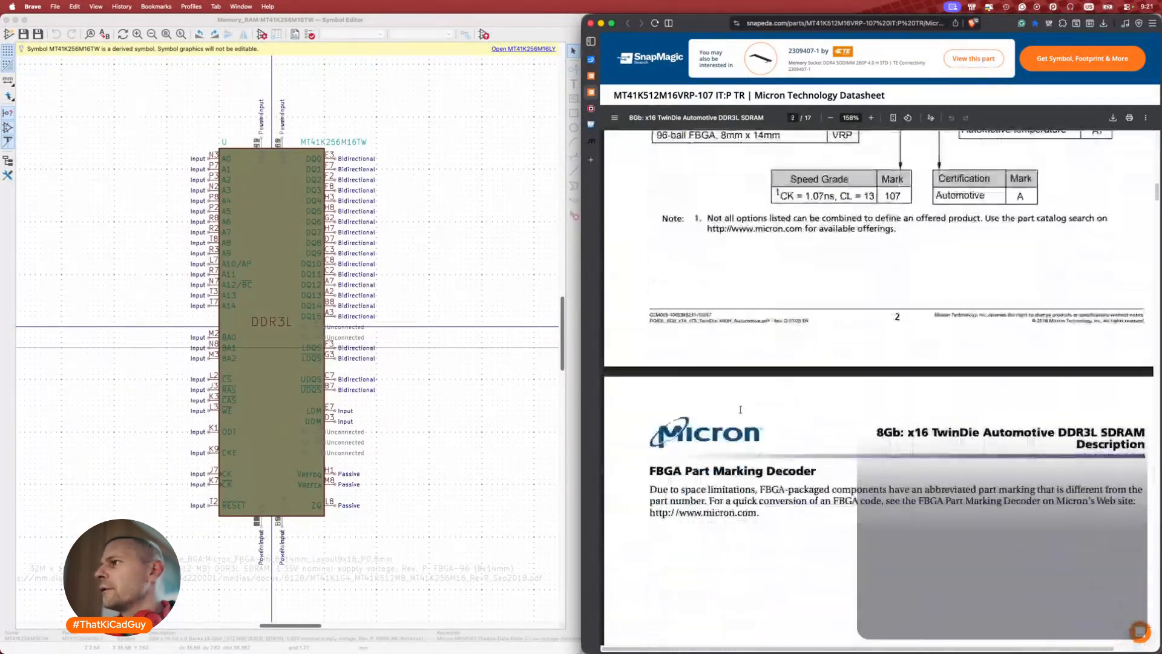
scroll(740, 410, "down", 15)
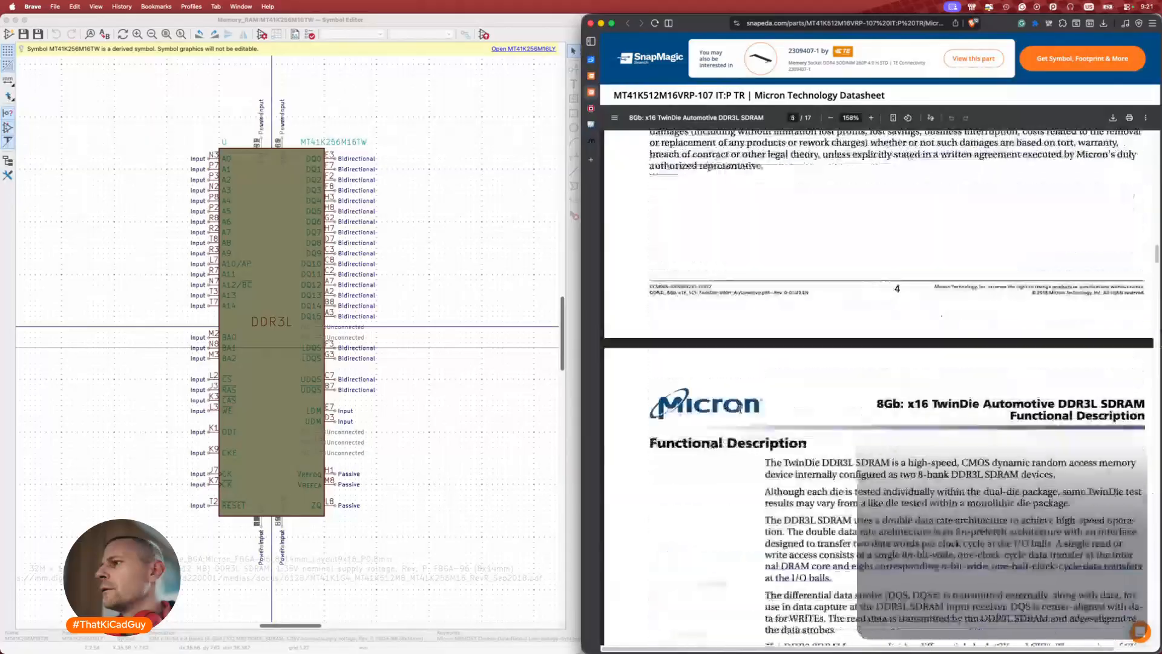
scroll(721, 412, "down", 10)
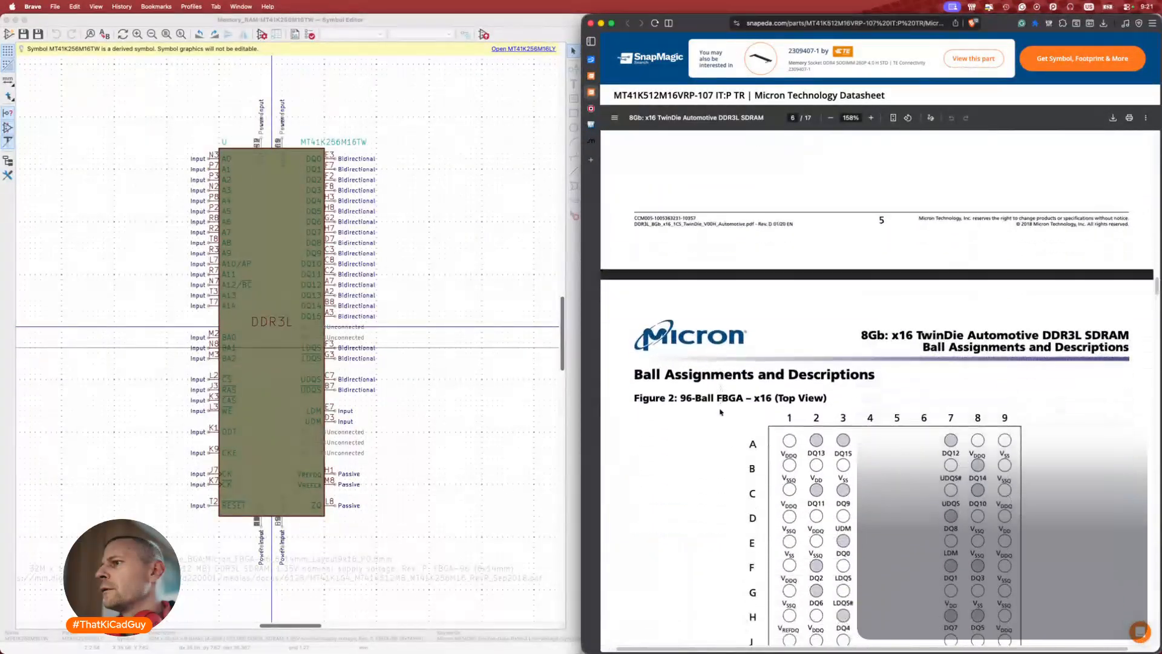
scroll(720, 412, "up", 3)
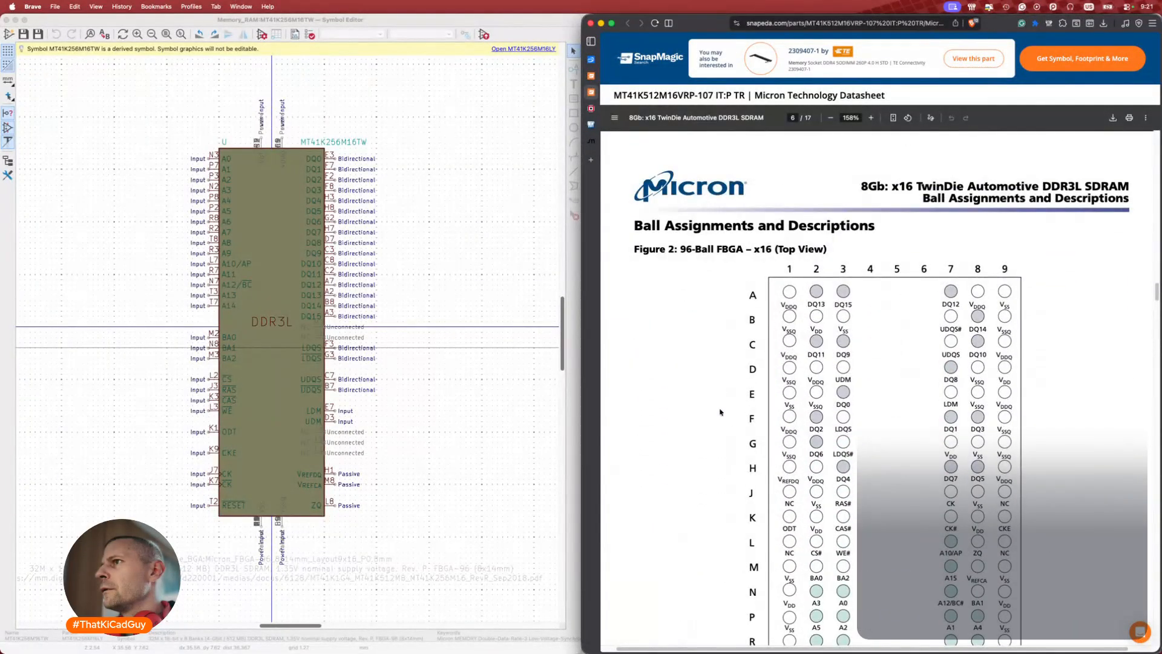
scroll(720, 412, "down", 12)
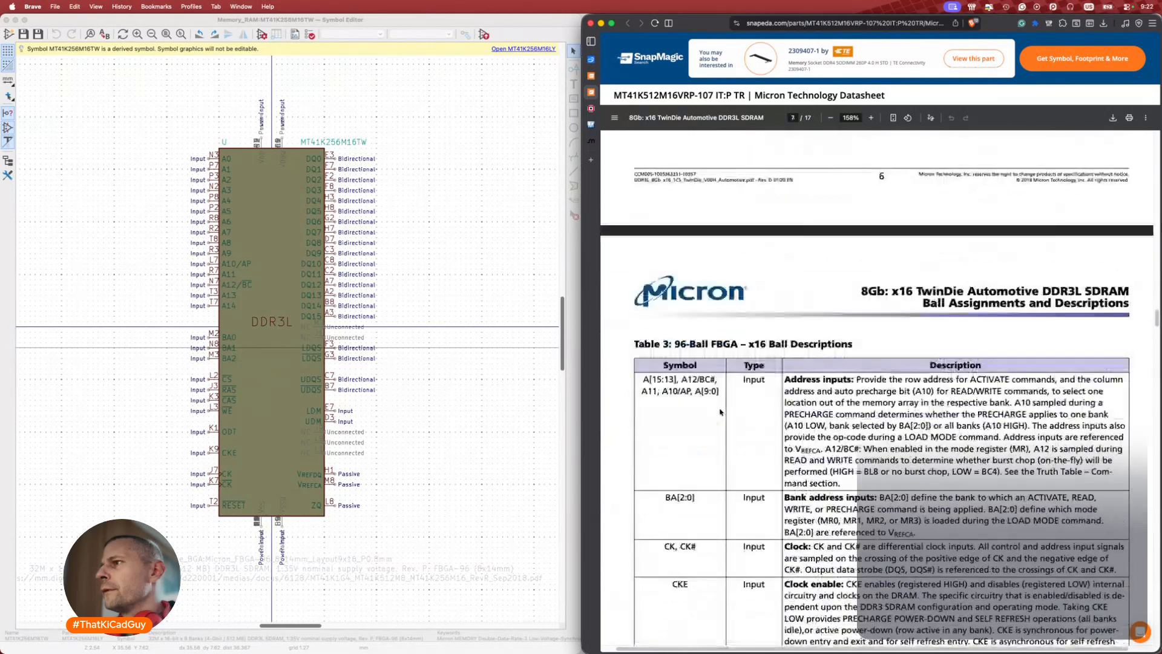
scroll(720, 411, "up", 12)
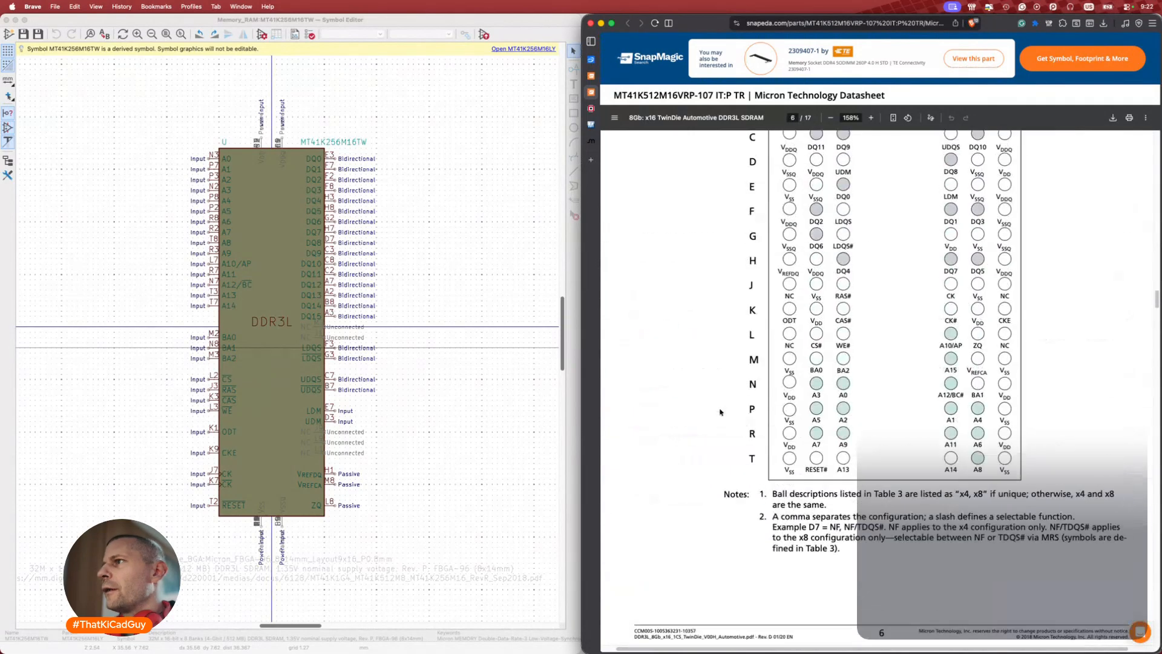
scroll(720, 412, "down", 2)
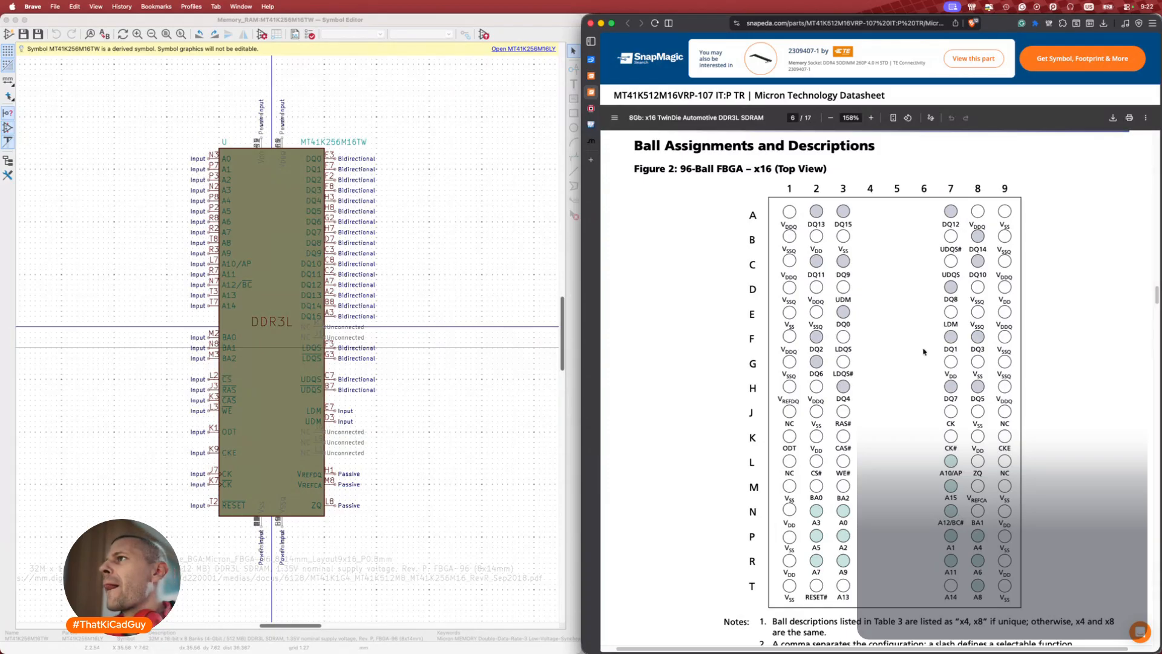
Skim the datasheet's ball descriptions, package dimensions, block diagram and thermal pages, and return to the ball assignment figure.
scroll(923, 351, "down", 20)
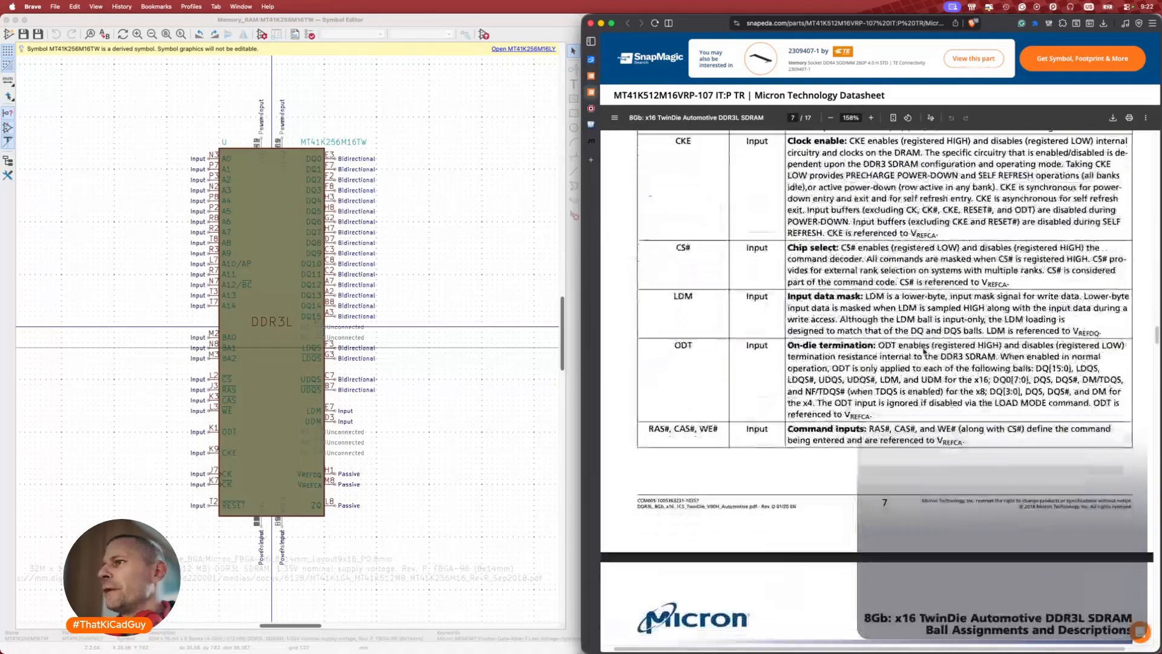
scroll(923, 351, "down", 15)
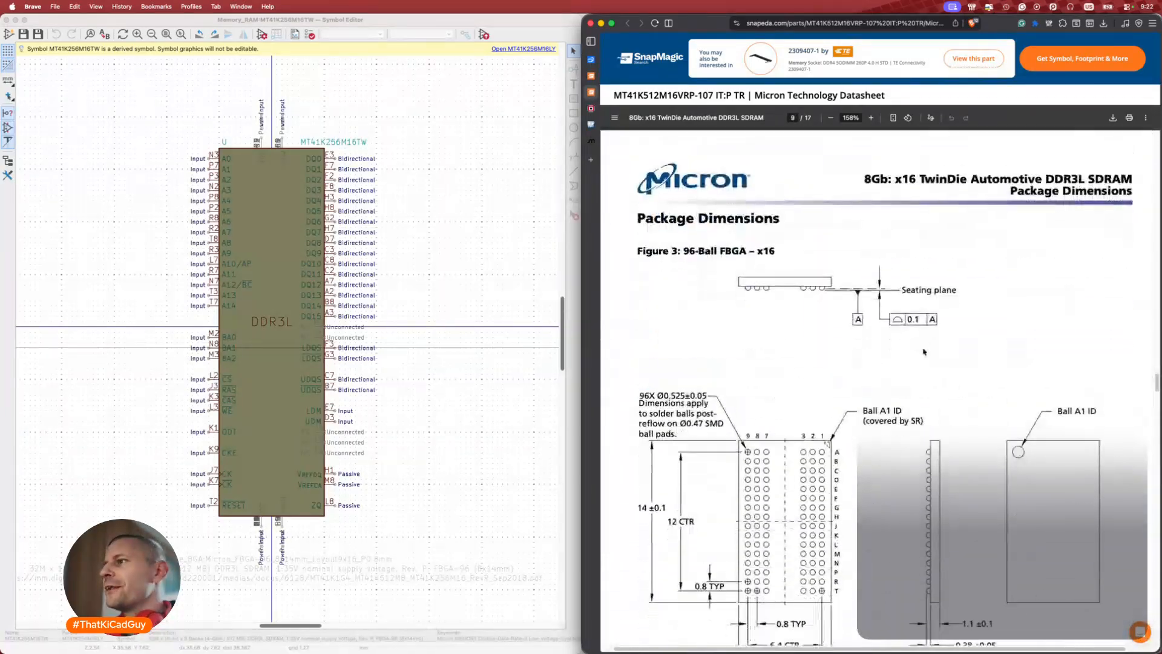
scroll(924, 351, "down", 15)
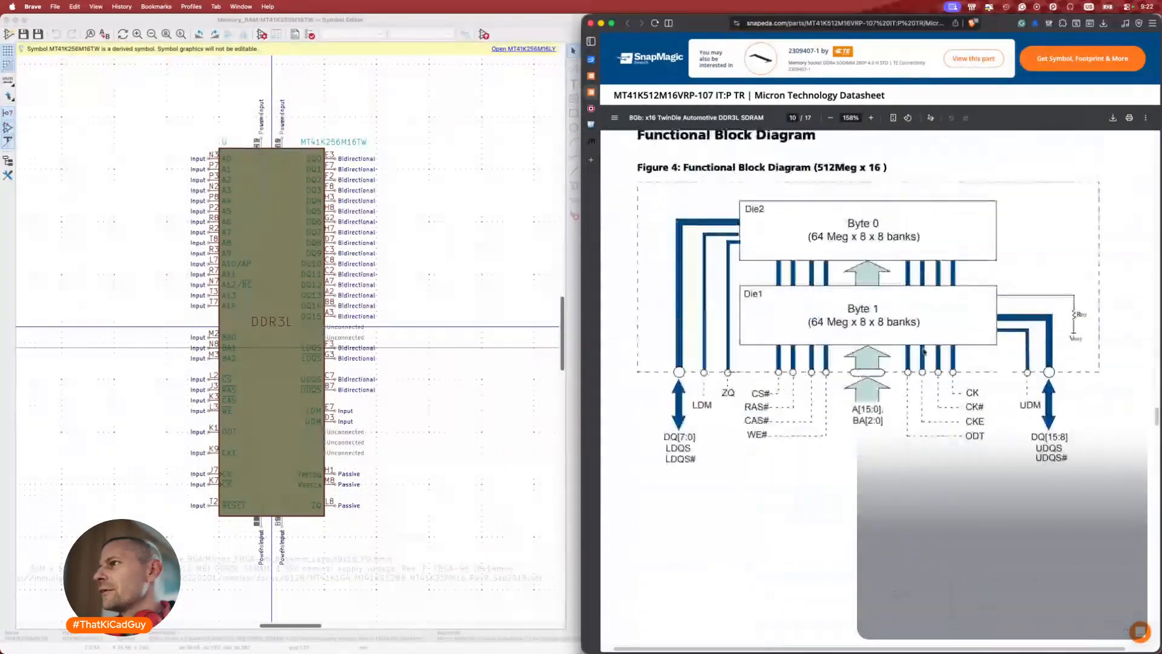
scroll(923, 351, "down", 20)
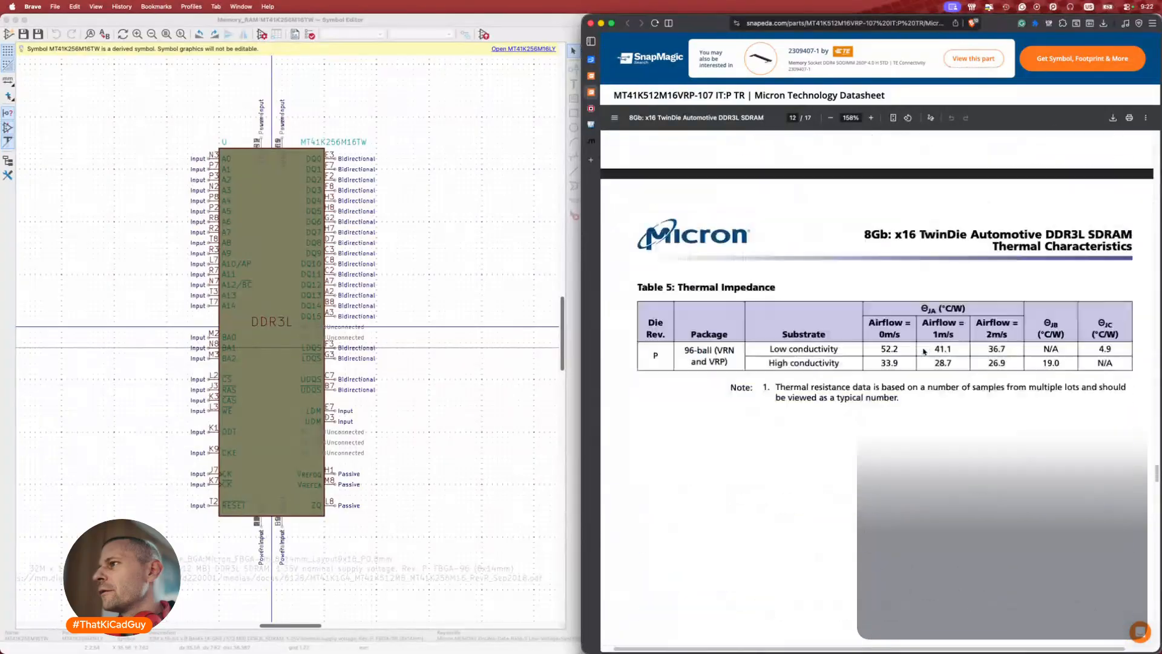
scroll(923, 351, "up", 20)
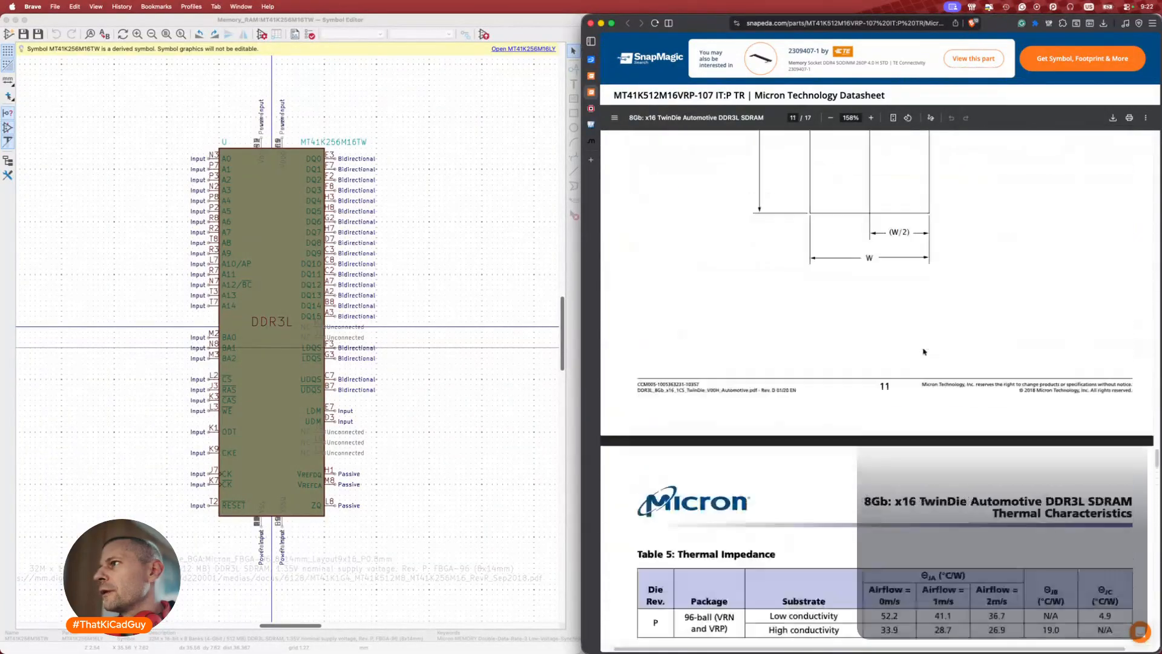
scroll(923, 350, "up", 15)
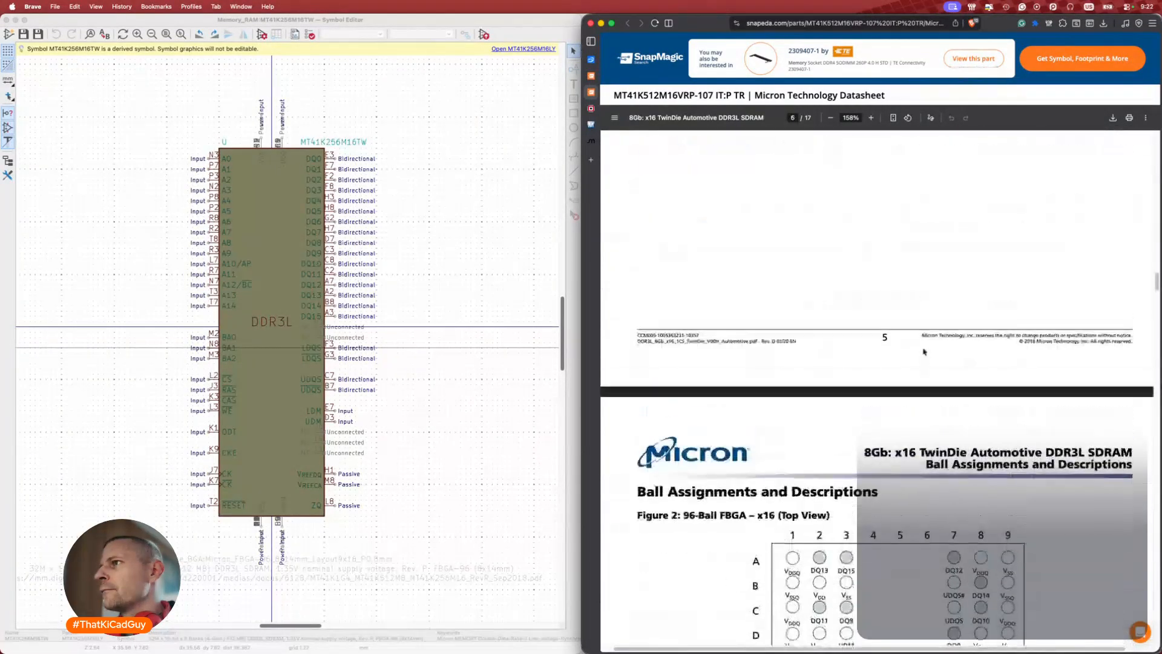
right_click(924, 351)
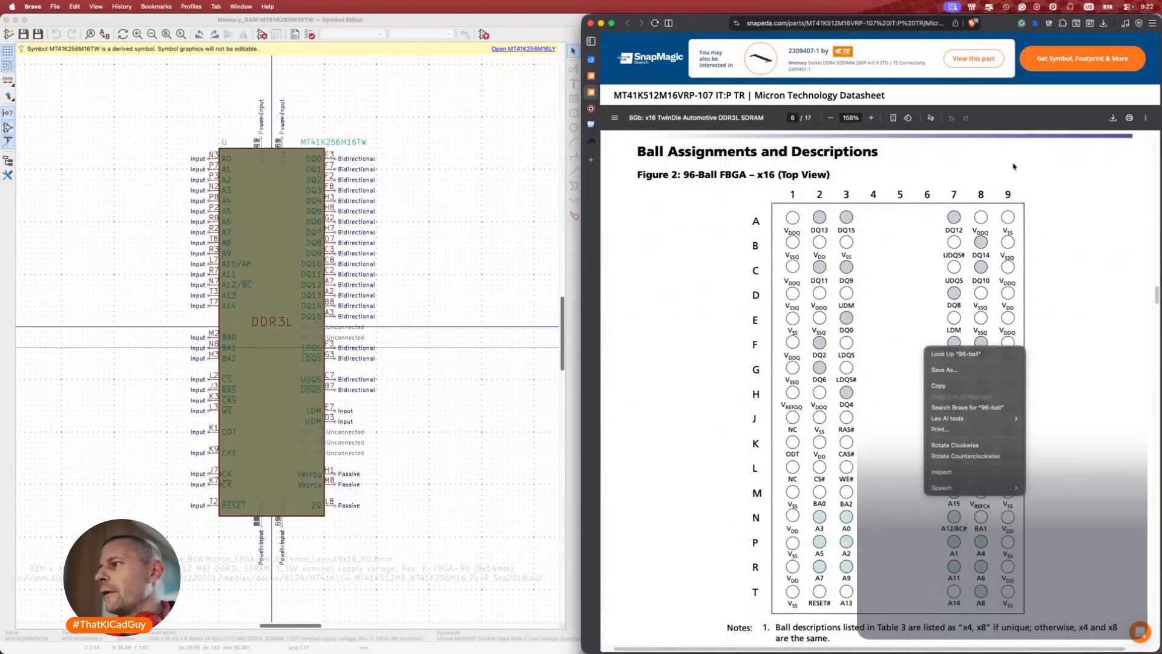
key("Escape")
scroll(923, 351, "down", 5)
scroll(765, 325, "down", 2)
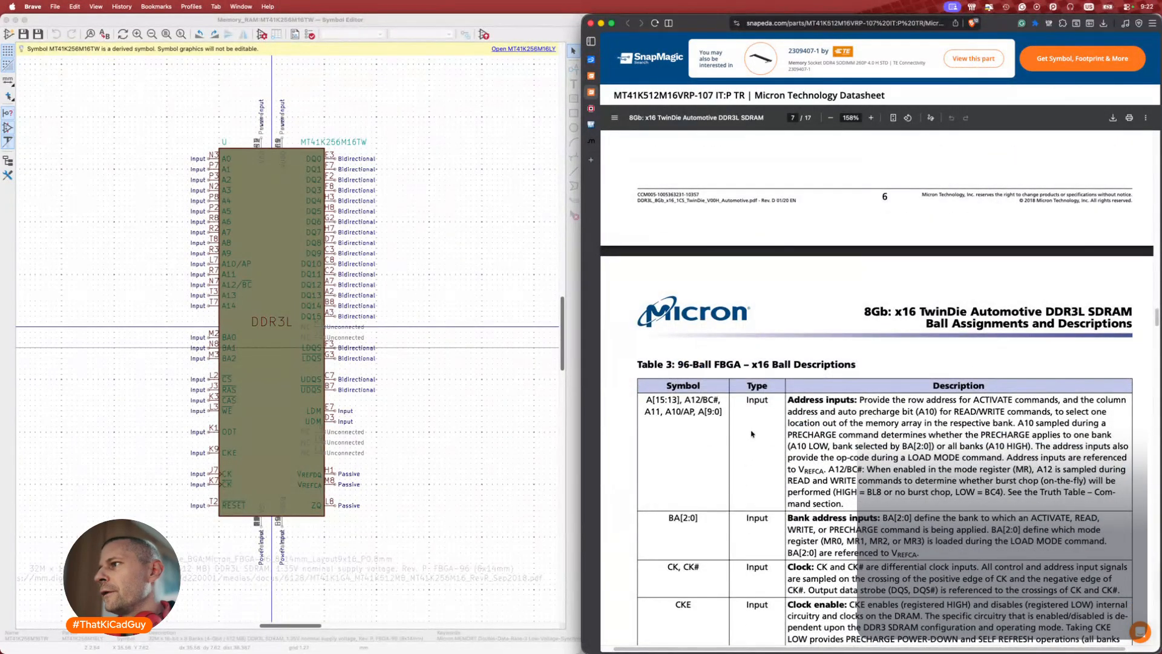
scroll(751, 433, "up", 7)
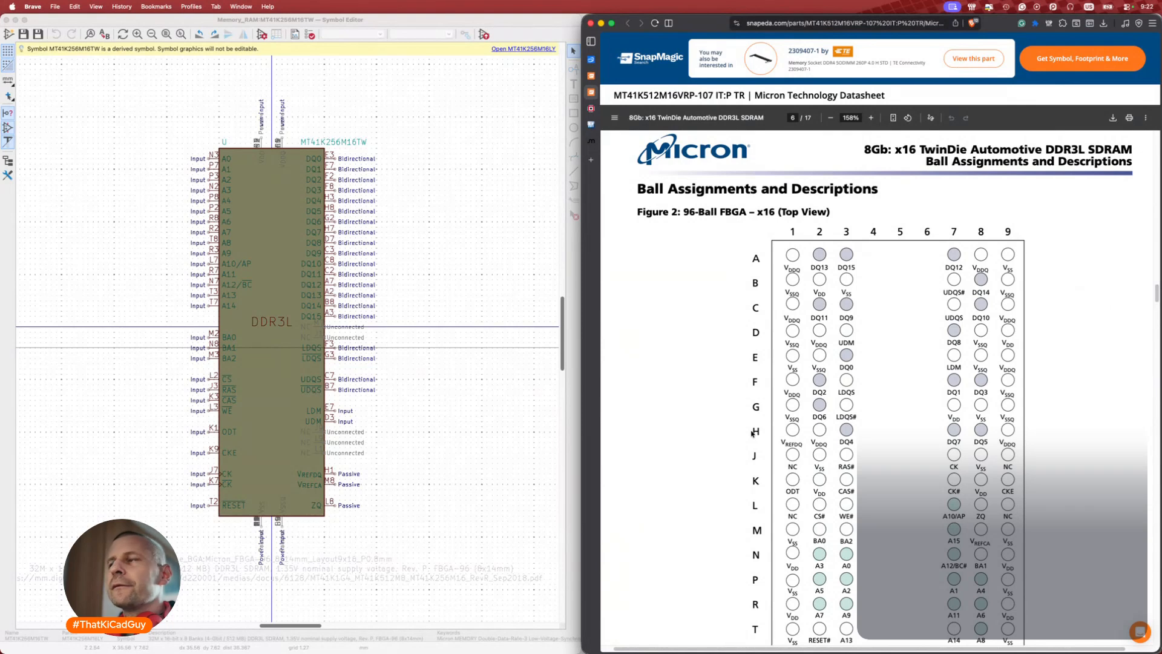
scroll(724, 331, "down", 1)
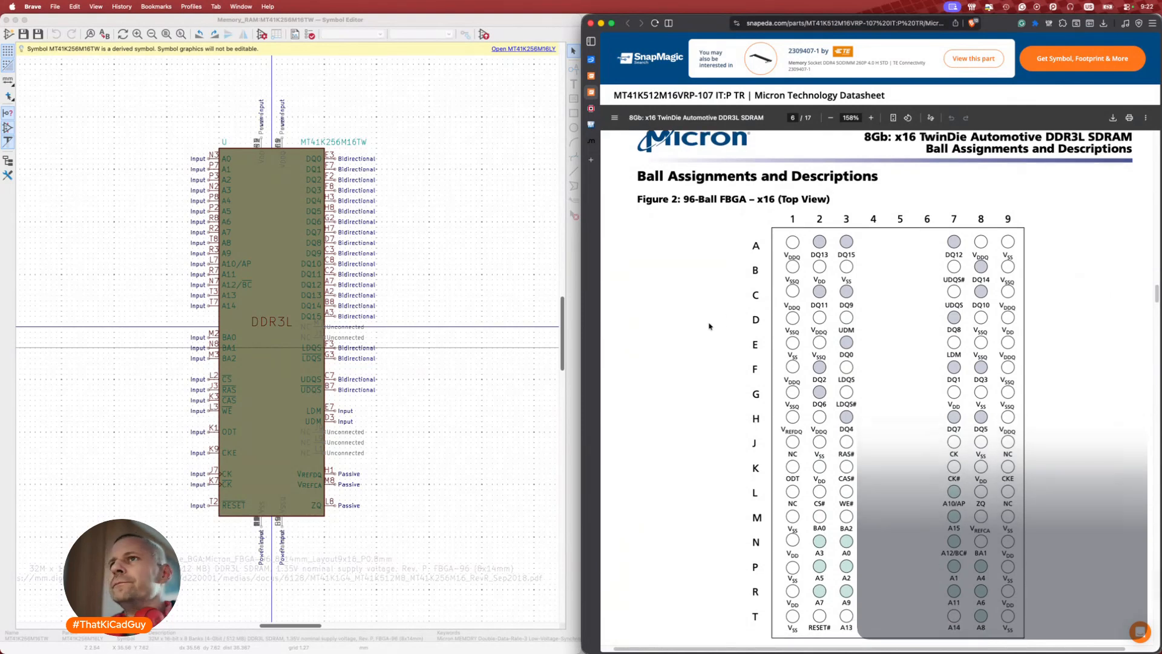
Open the parent symbol MT41K256M16LY and show its pin table, enlarged and placed beside the datasheet's ball assignment figure.
left_click(386, 313)
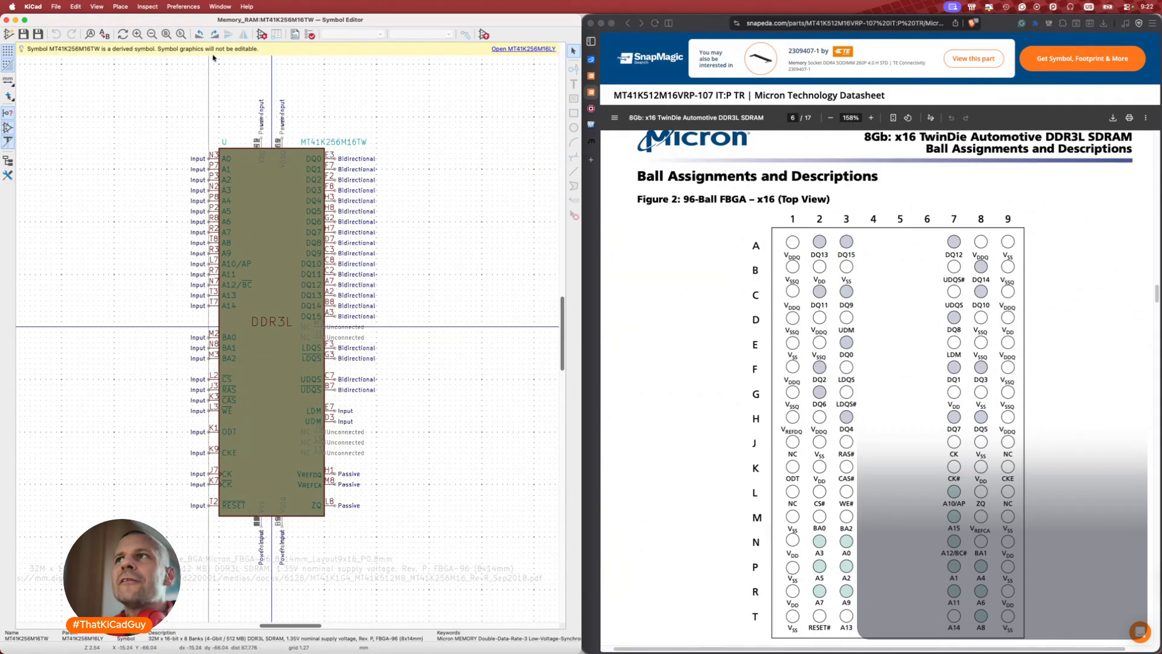
left_click(521, 50)
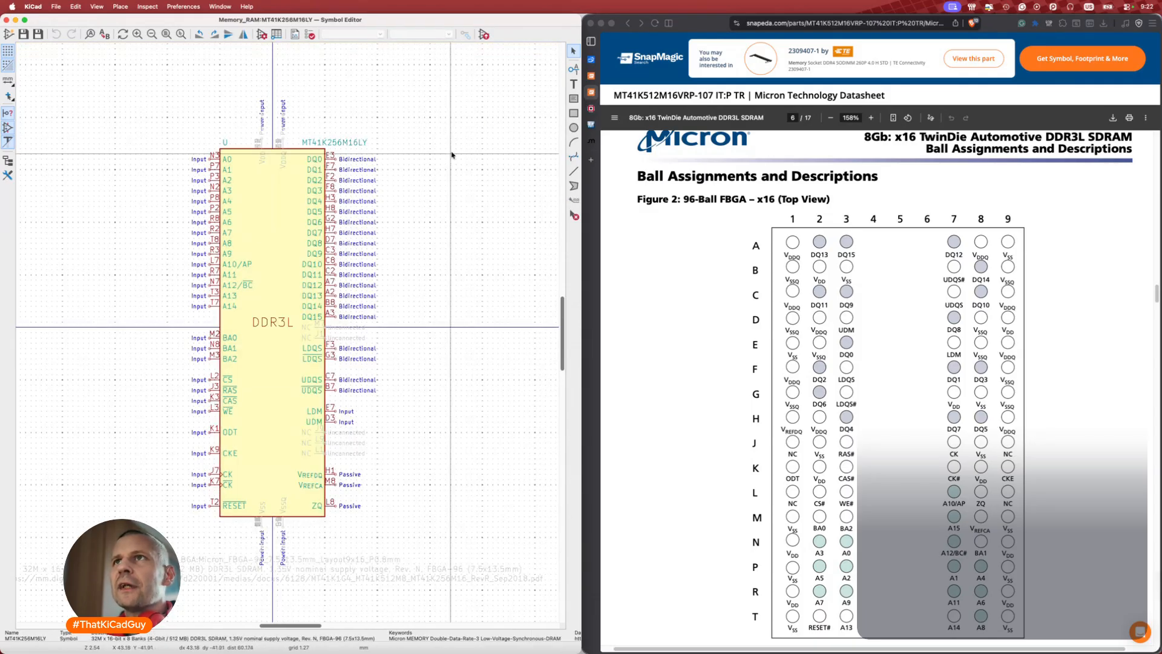
left_click(277, 35)
left_click_drag(537, 237, 254, 56)
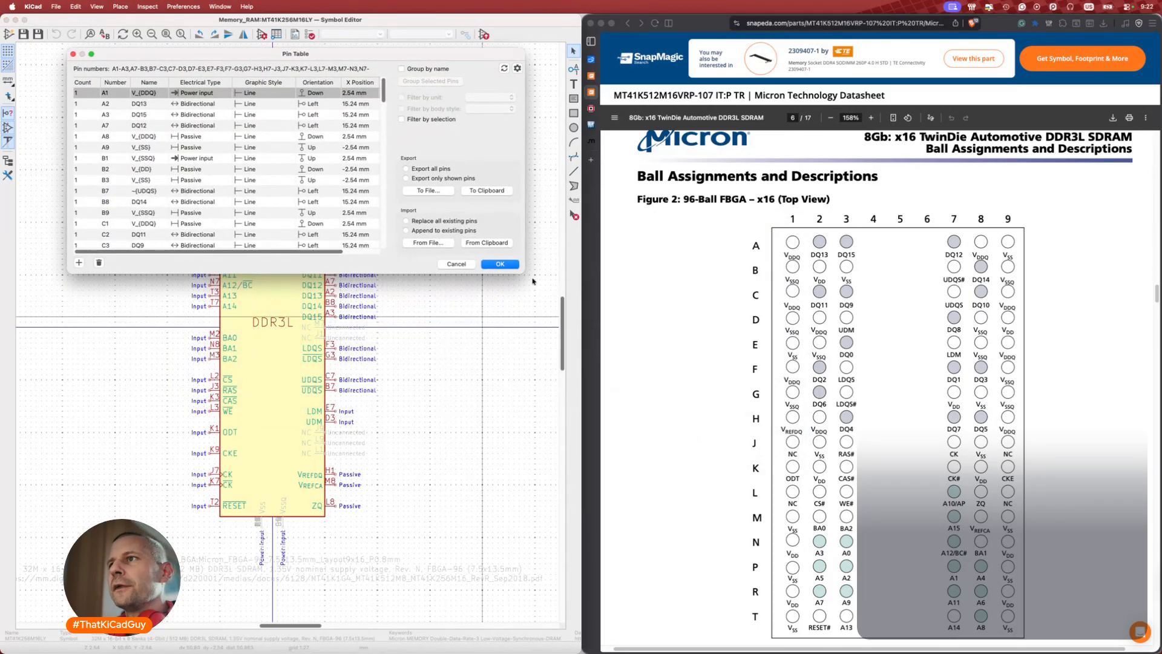
left_click_drag(524, 273, 494, 599)
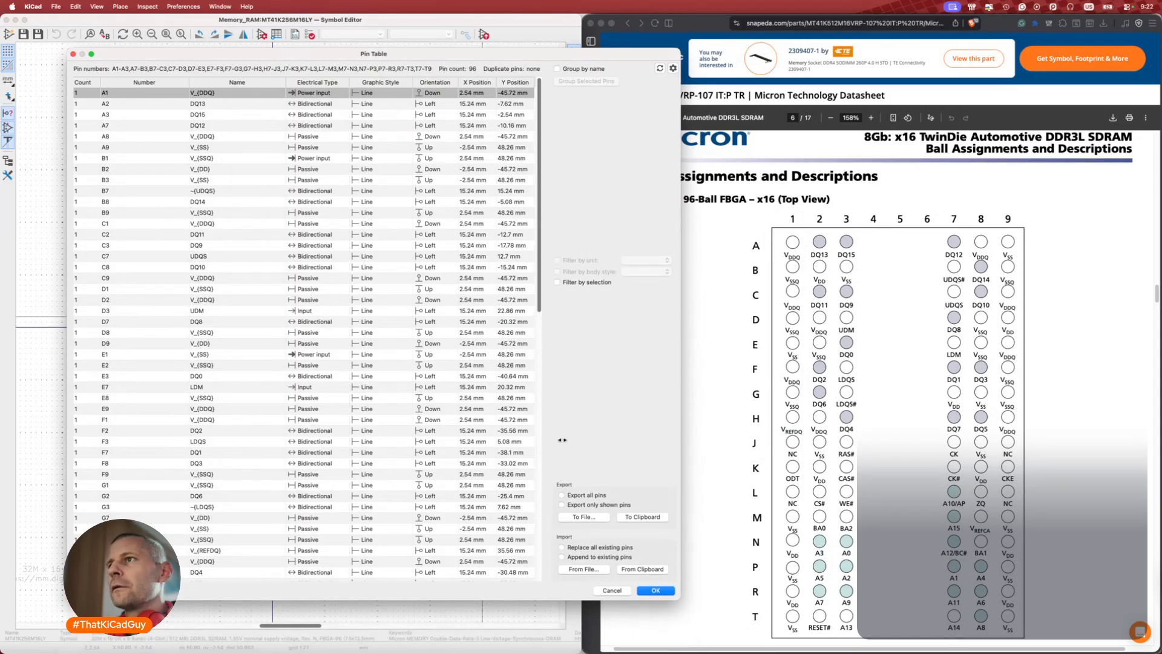
left_click_drag(400, 56, 340, 56)
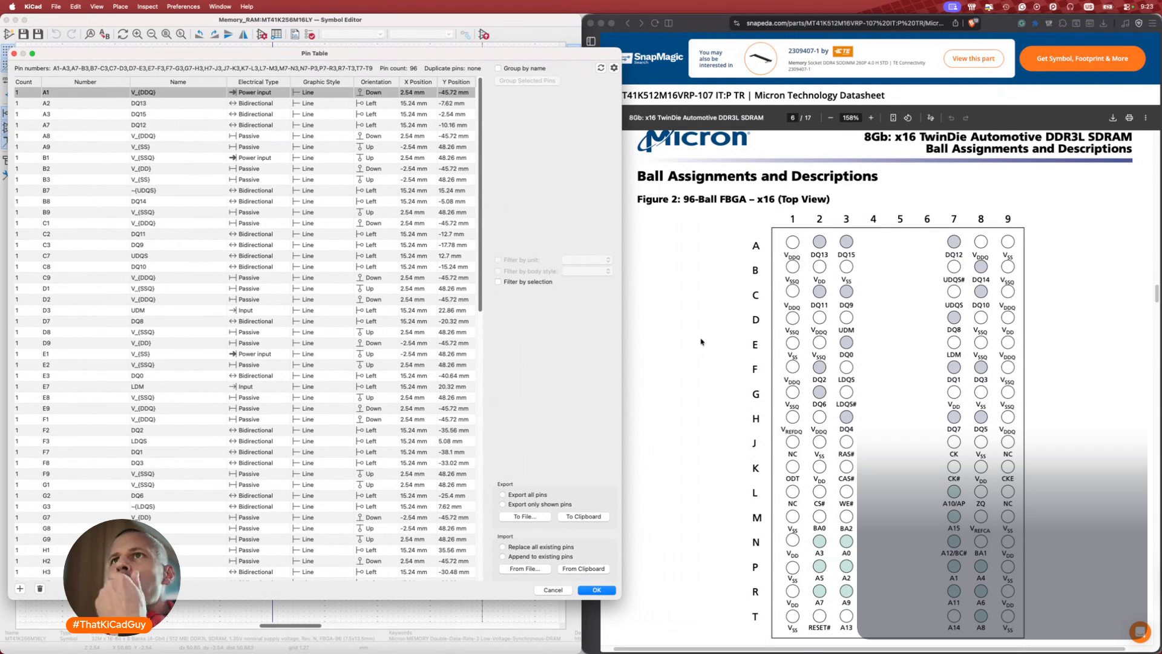
Compare the MT41K256M16LY pin table with the datasheet's ball assignment figure through row T, and close the table.
left_click(83, 82)
left_click(83, 83)
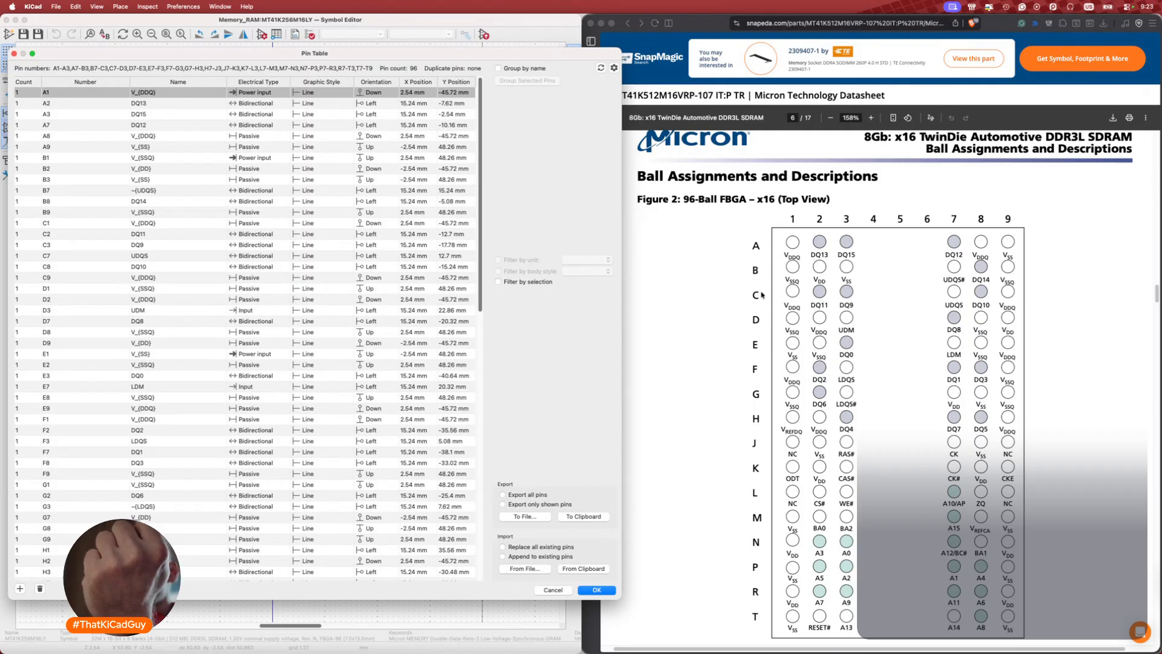
left_click(145, 234)
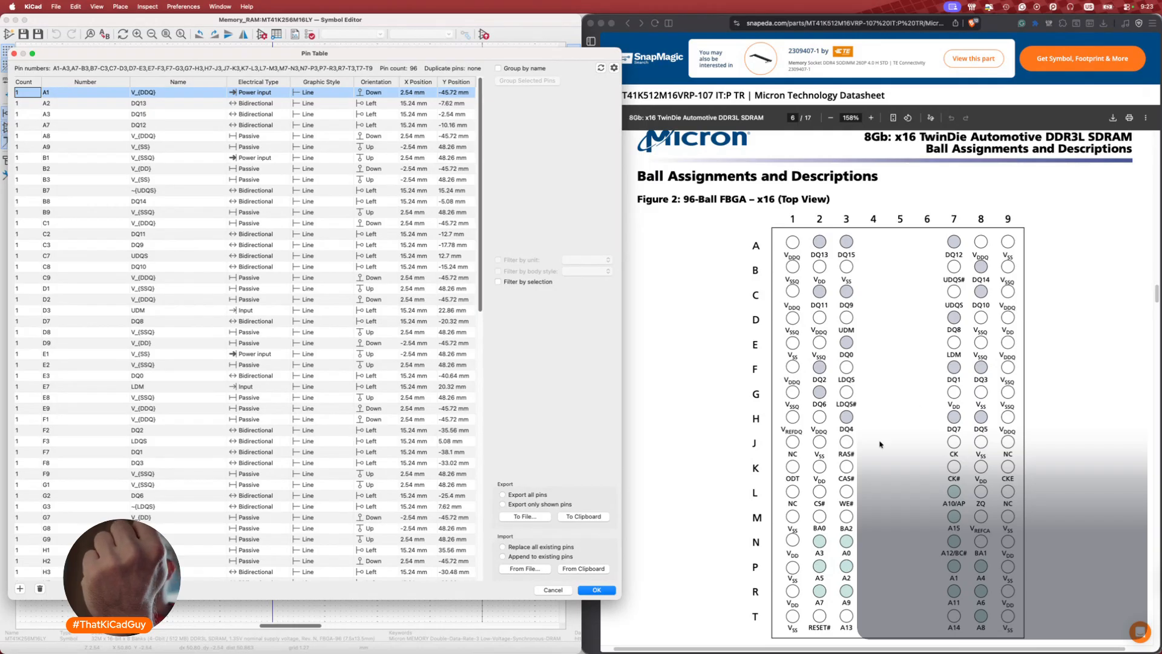
scroll(879, 444, "down", 3)
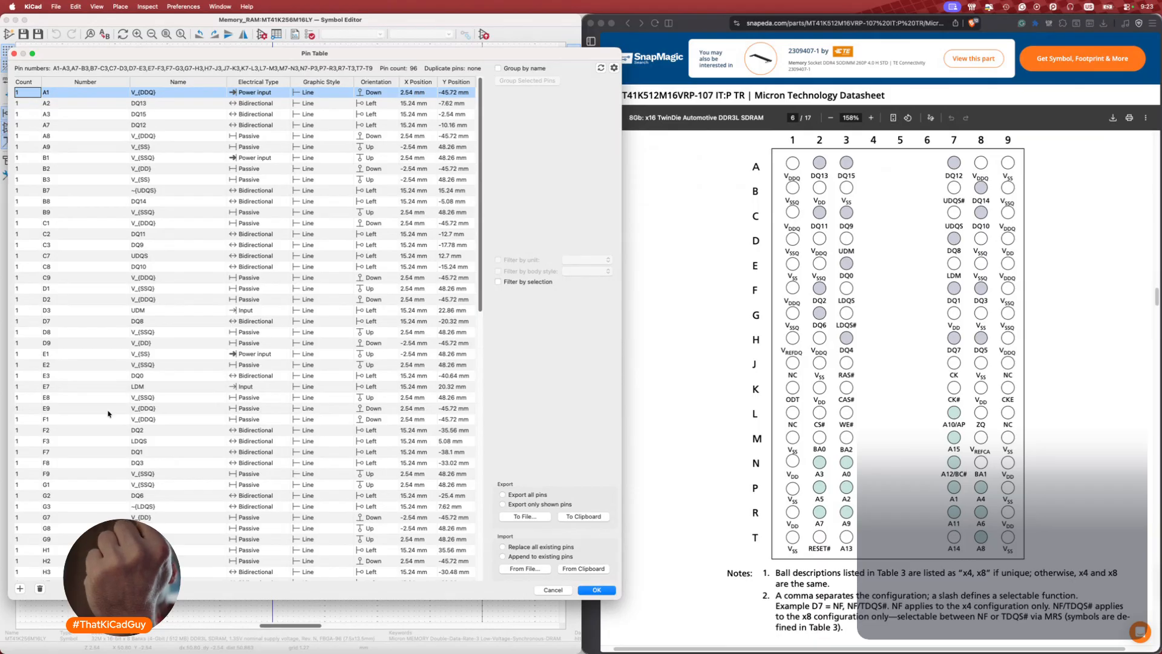
scroll(109, 415, "down", 10)
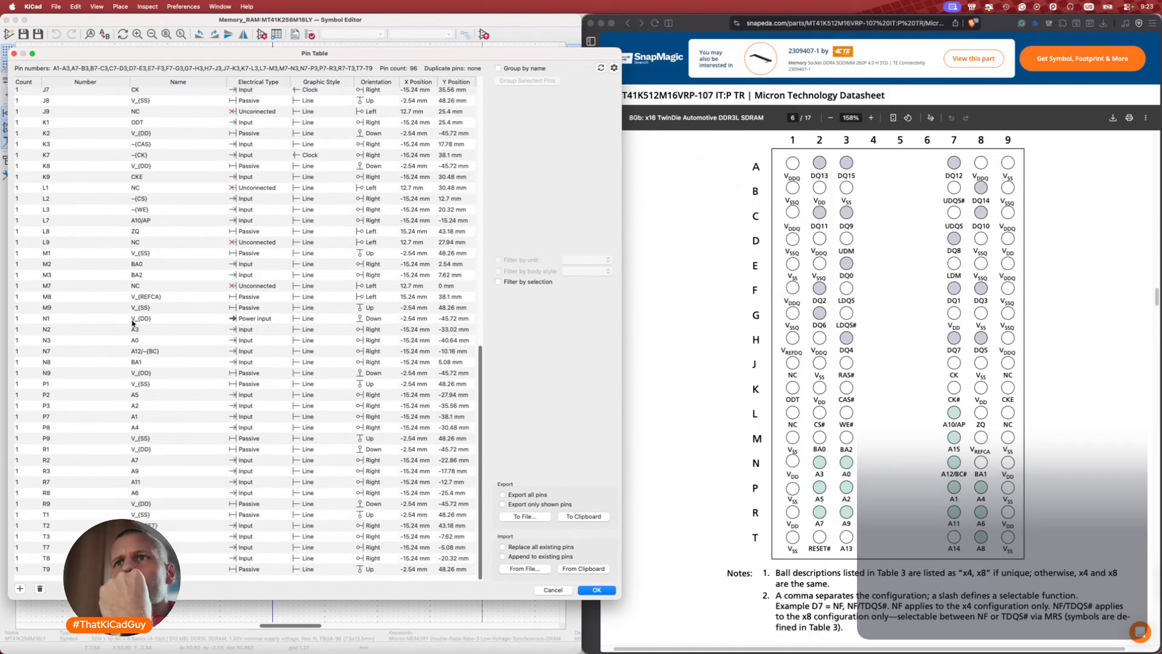
left_click(166, 327)
left_click(167, 320)
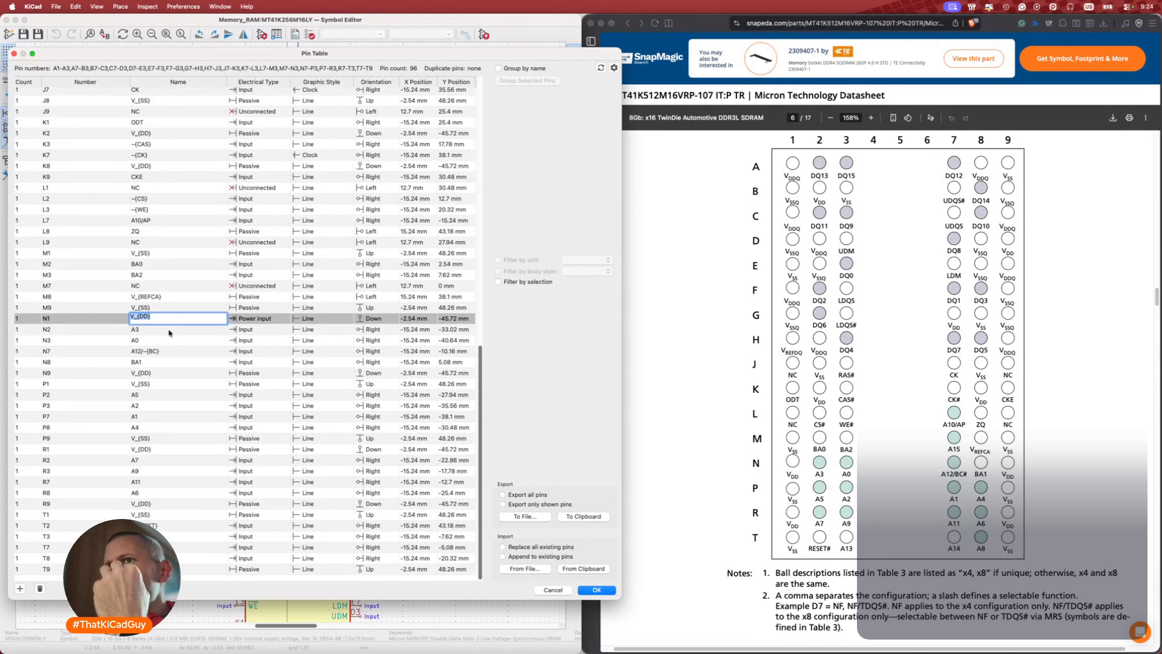
left_click(179, 340)
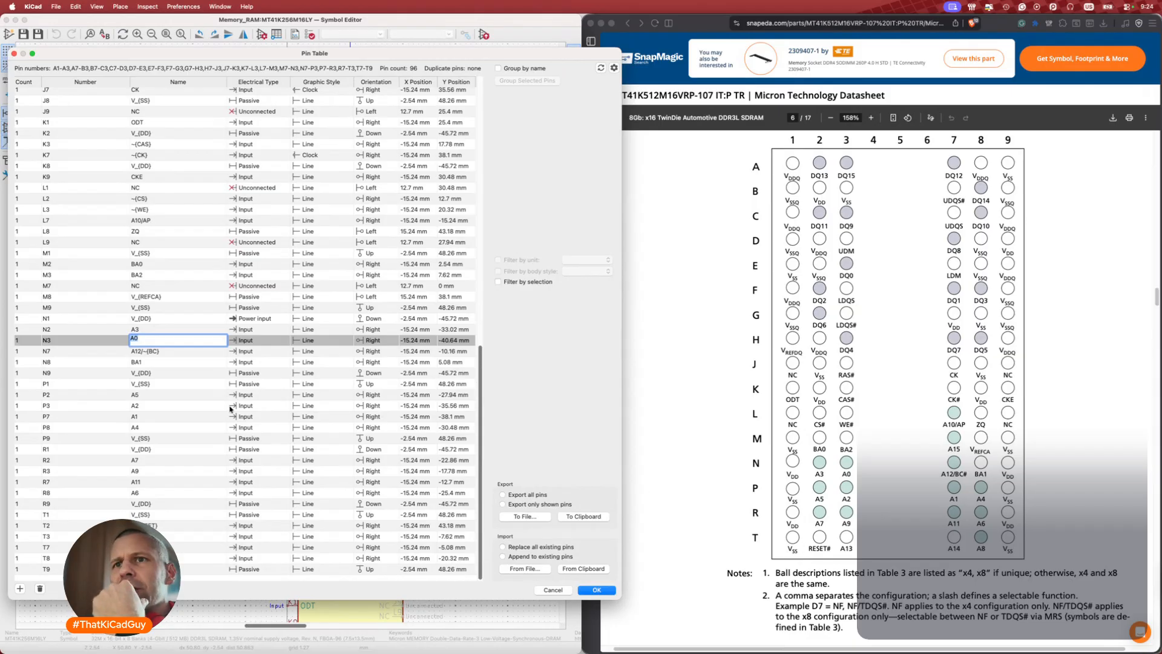
left_click(156, 516)
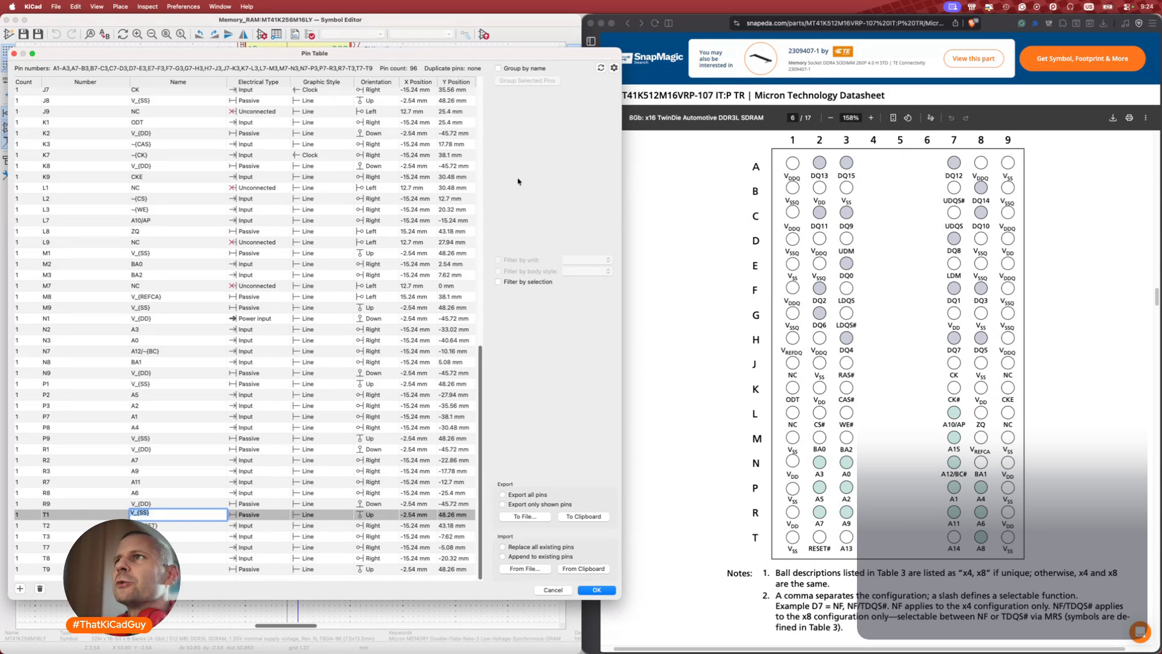
left_click(14, 56)
Show the library tree and save MT41K256M16LY as a new symbol named MT41K512M16VRP-107 in the !pameti library.
scroll(230, 216, "up", 3)
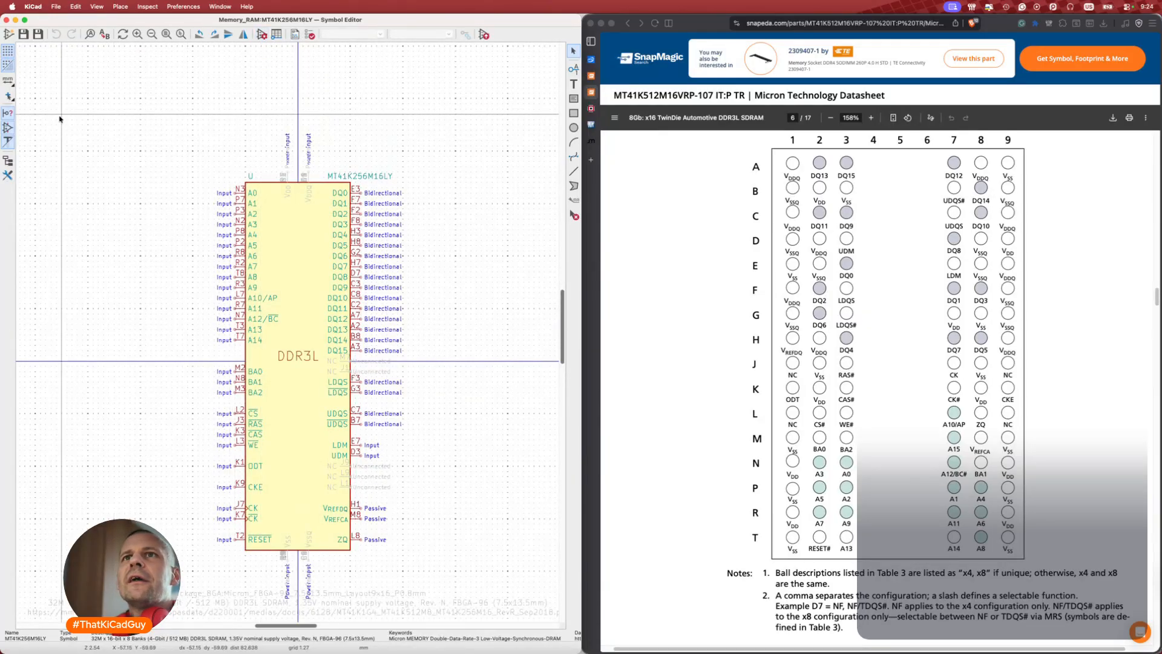
left_click(8, 160)
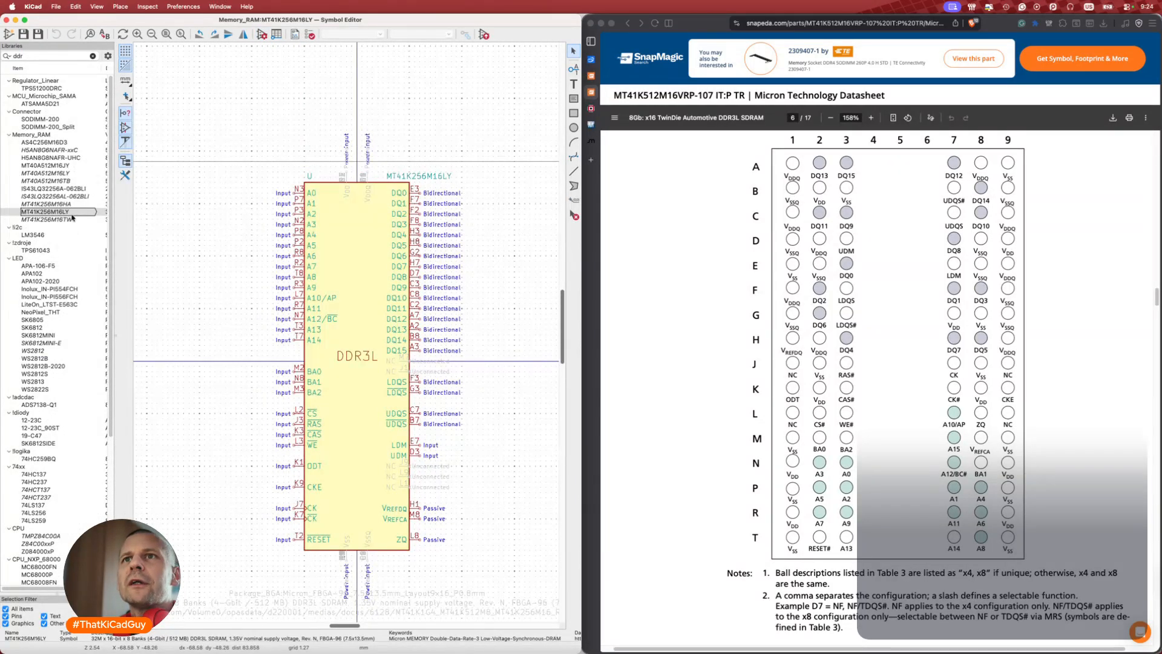
right_click(72, 213)
left_click(101, 276)
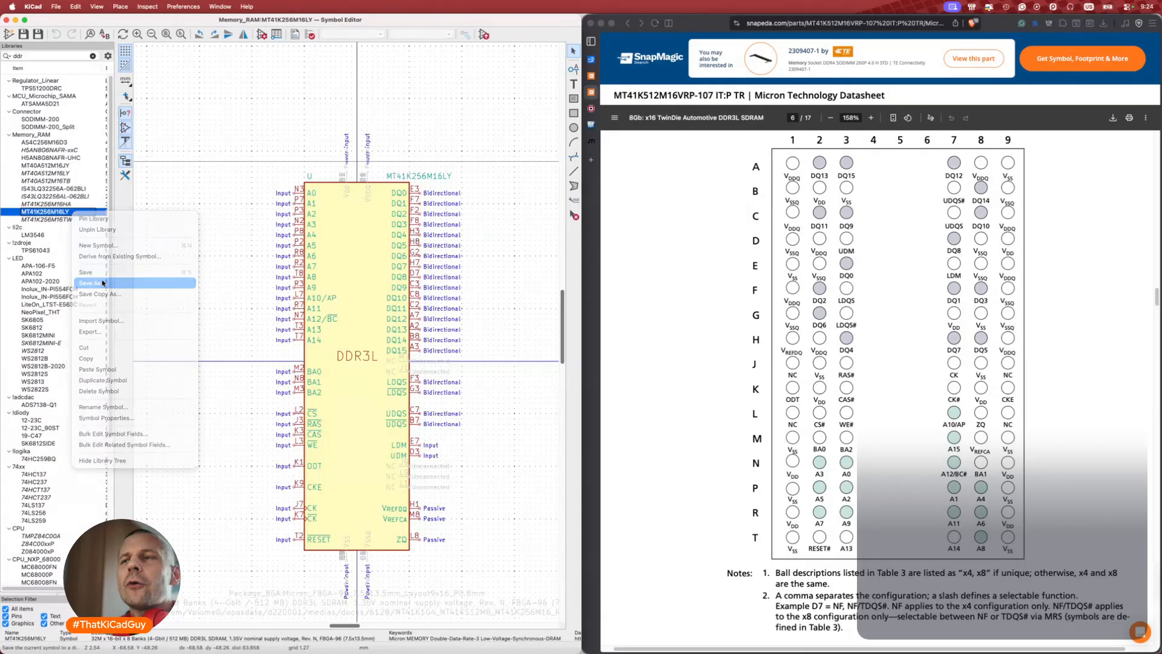
type("MT41K512M16VRP-107")
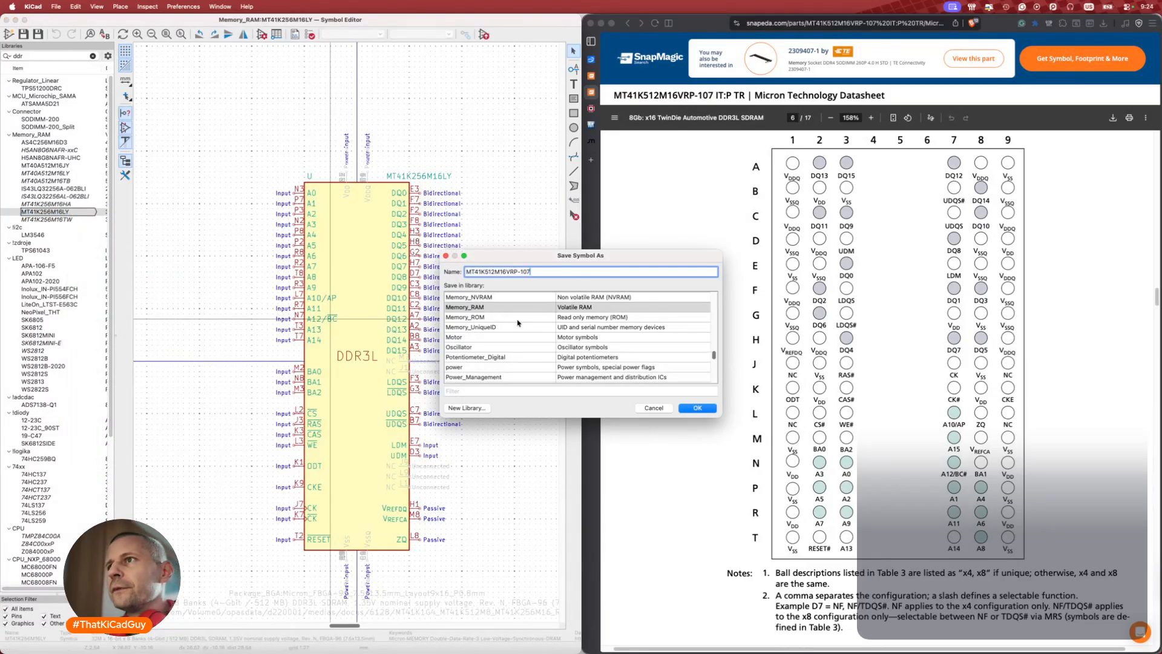
scroll(517, 322, "up", 15)
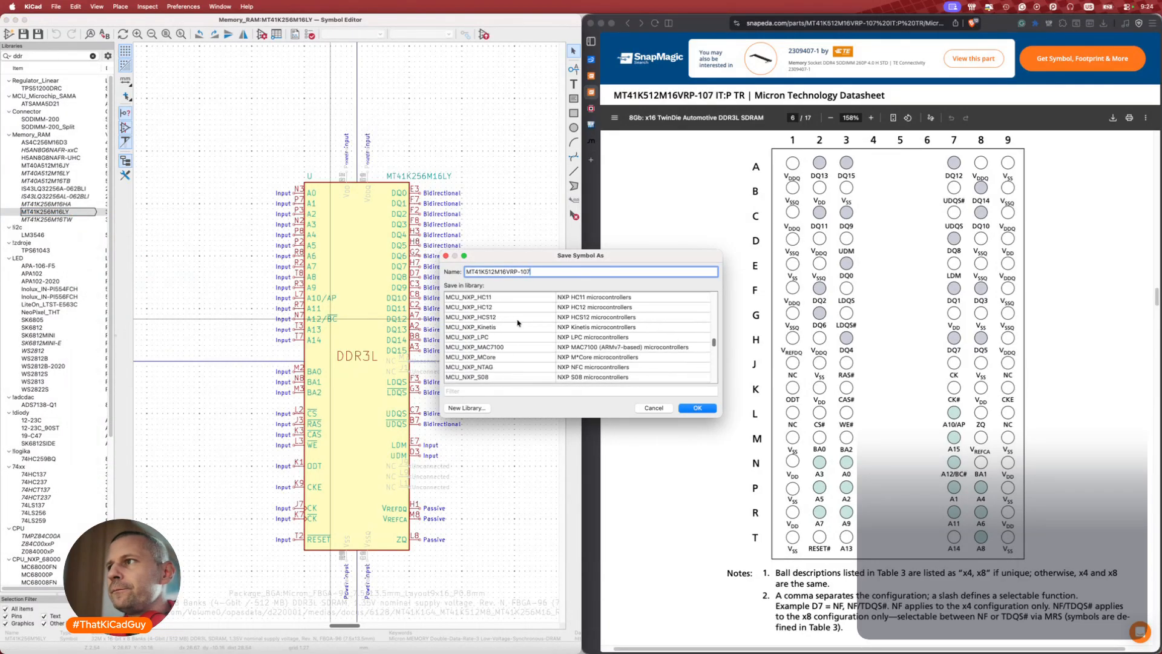
scroll(517, 322, "up", 5)
scroll(518, 323, "down", 5)
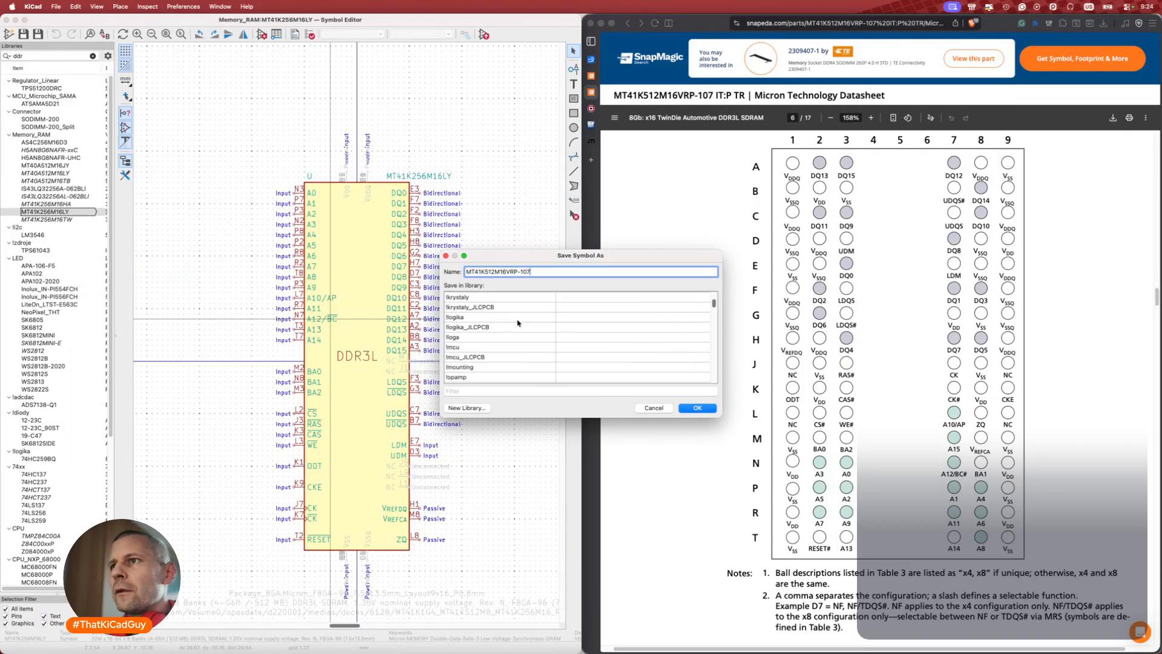
scroll(517, 323, "down", 5)
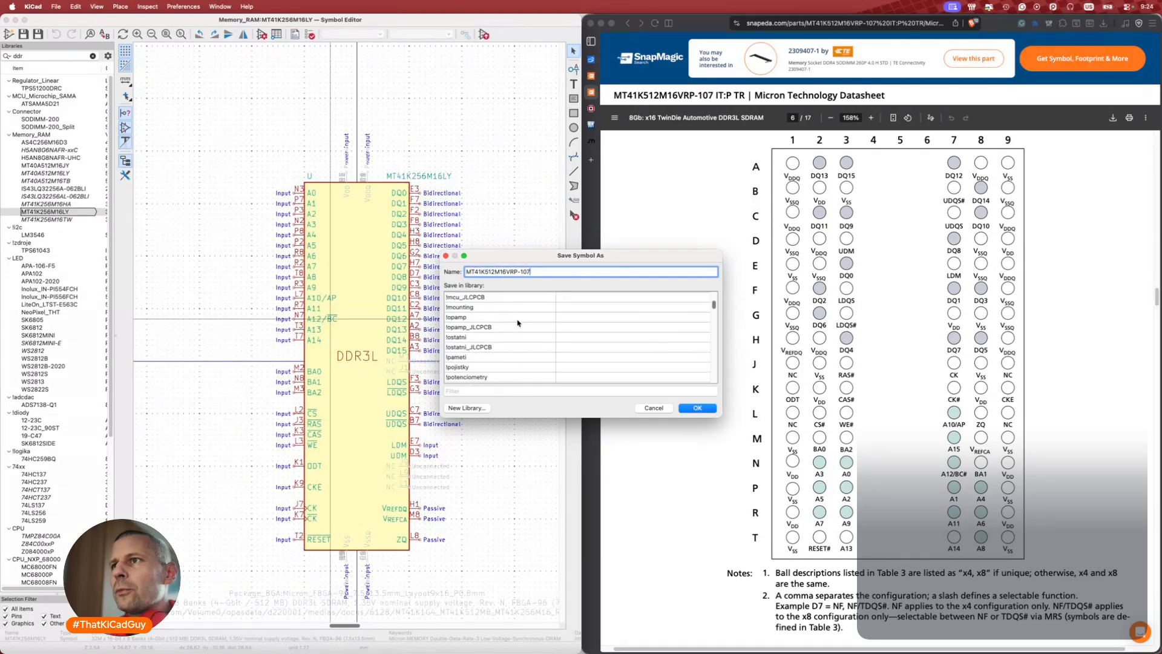
left_click(478, 358)
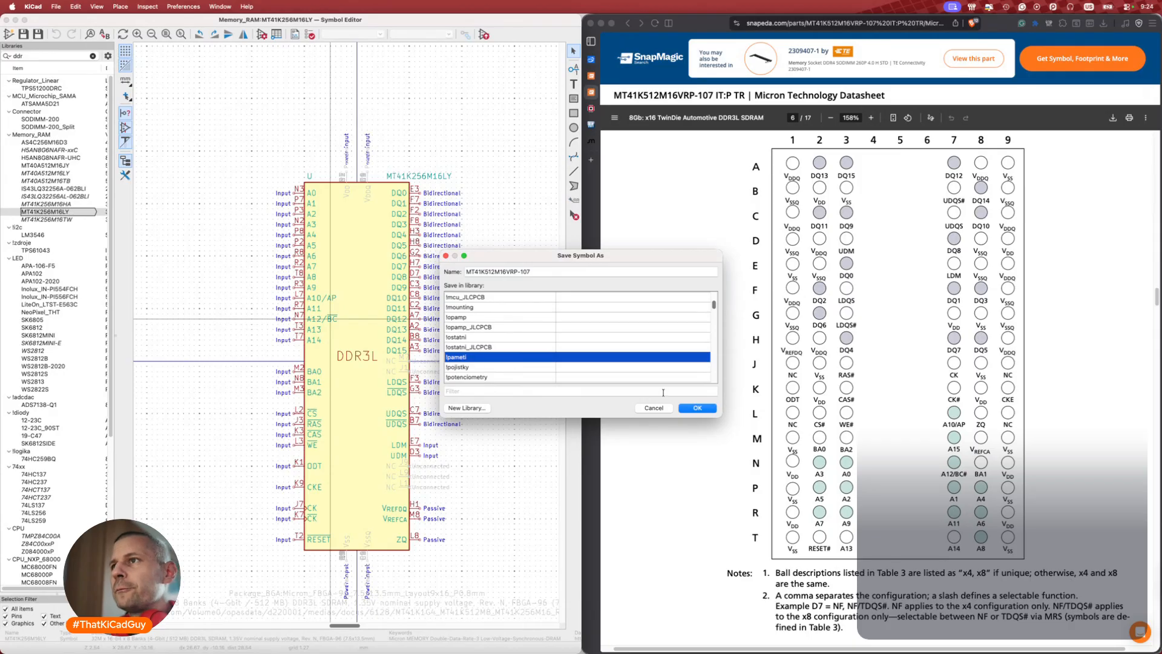
left_click(702, 408)
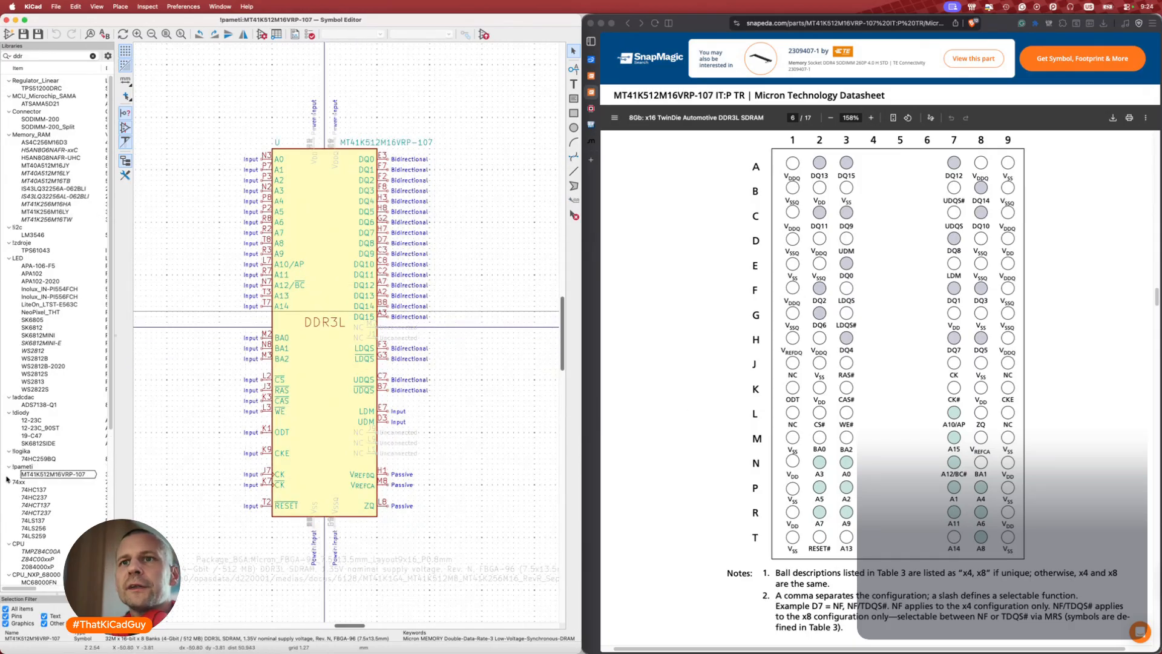
Open the new symbol's properties and assign the footprint Micron_FBGA-96_8x14mm_Layout9x16_P0.8mm from the daymoon library.
left_click(259, 34)
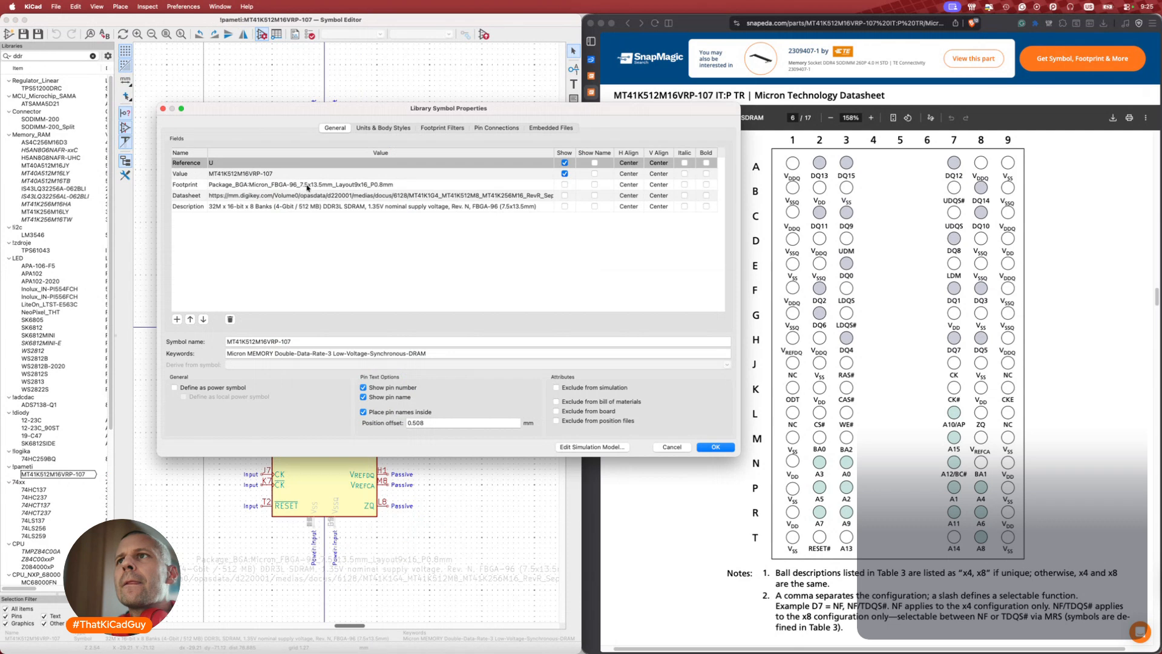
left_click(269, 184)
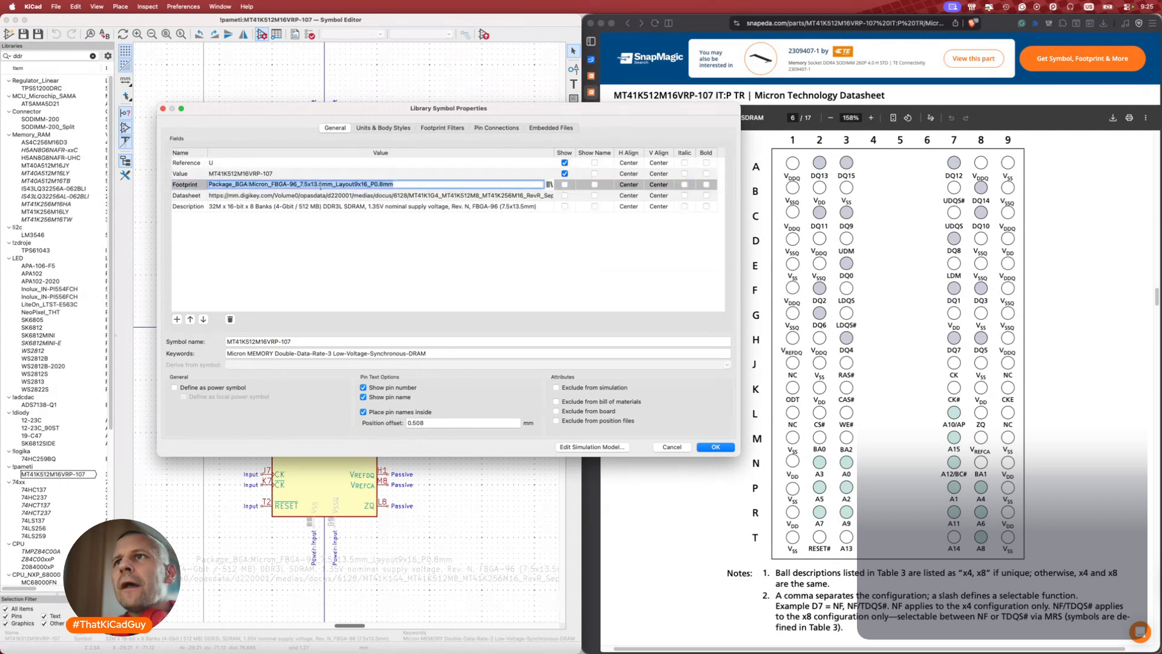
left_click_drag(250, 184, 208, 184)
type("daymoon")
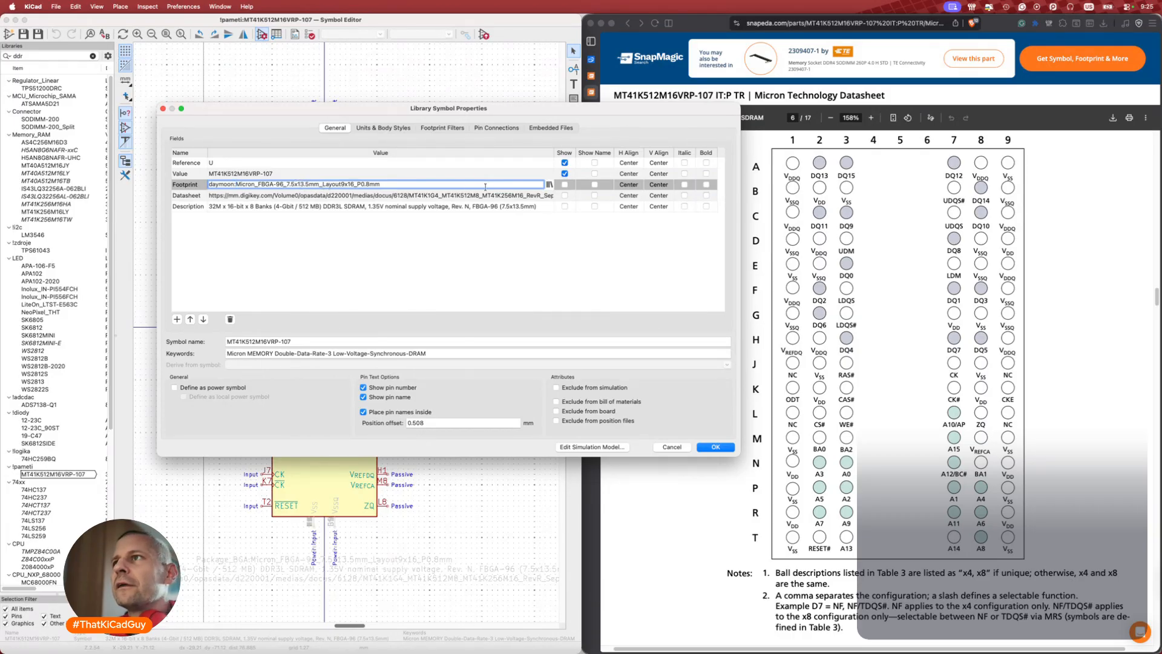
left_click(549, 185)
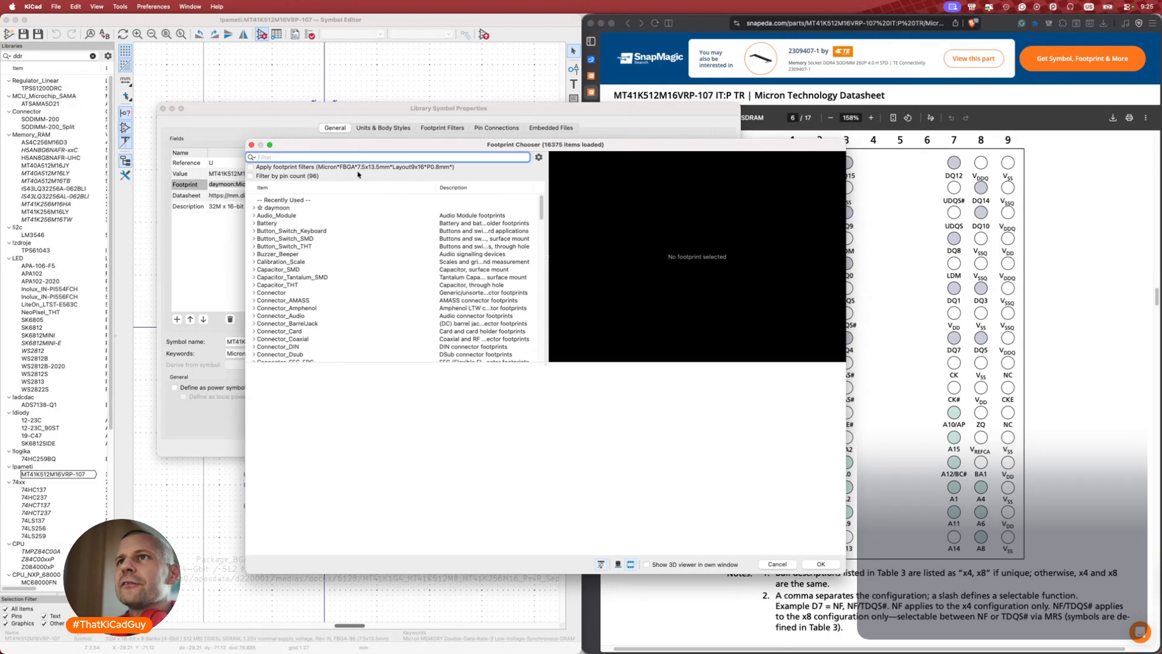
type("micron")
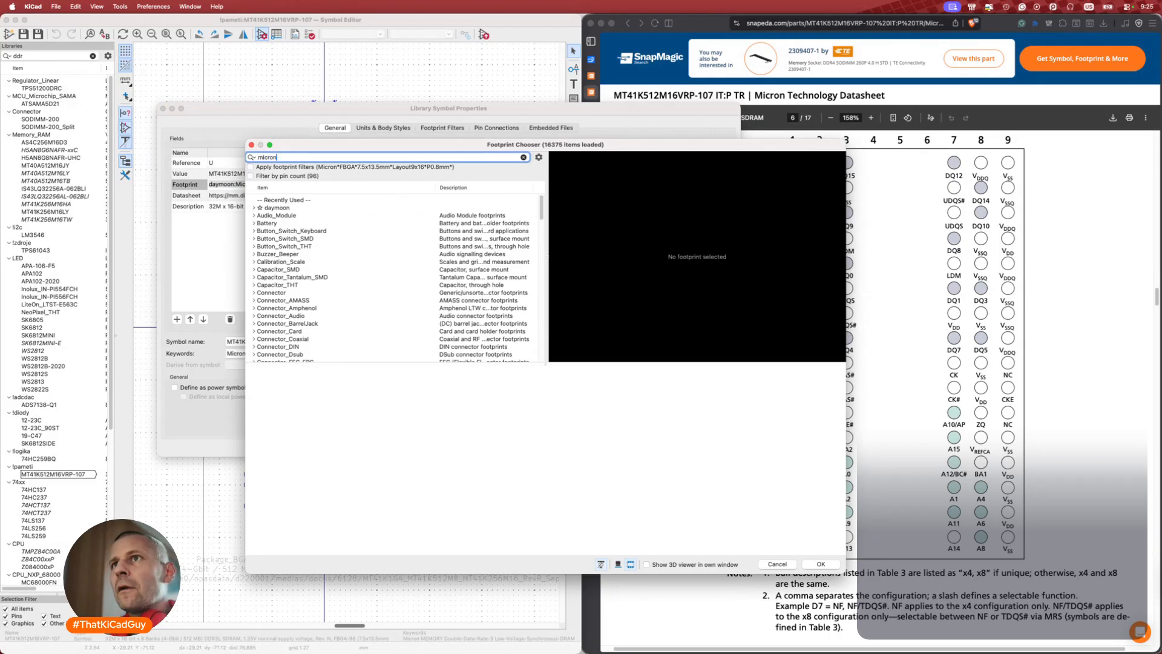
left_click(349, 208)
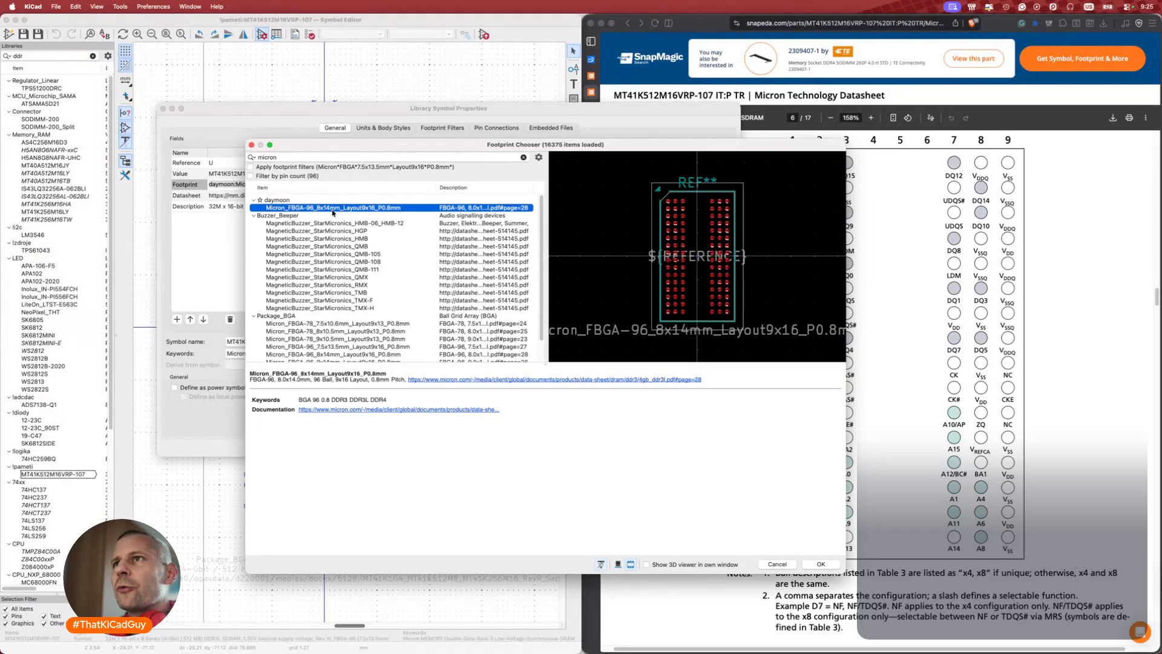
double_click(391, 209)
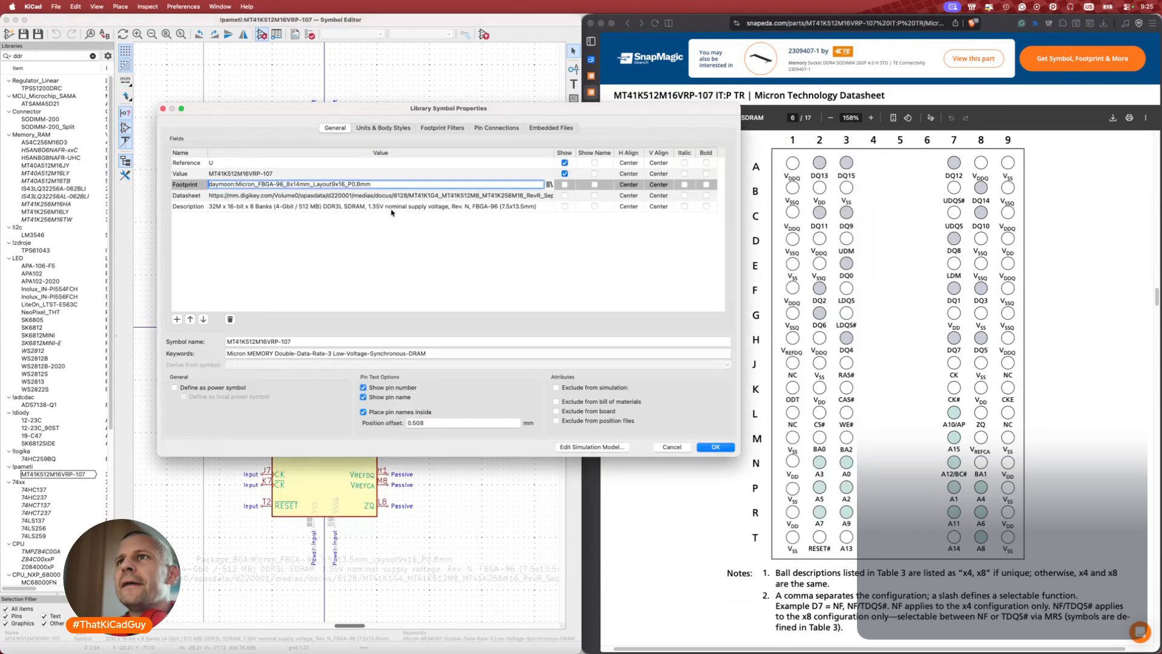
Replace the symbol's datasheet link with the address of the SnapMagic MT41K512M16VRP-107 datasheet page open in Brave.
left_click(290, 196)
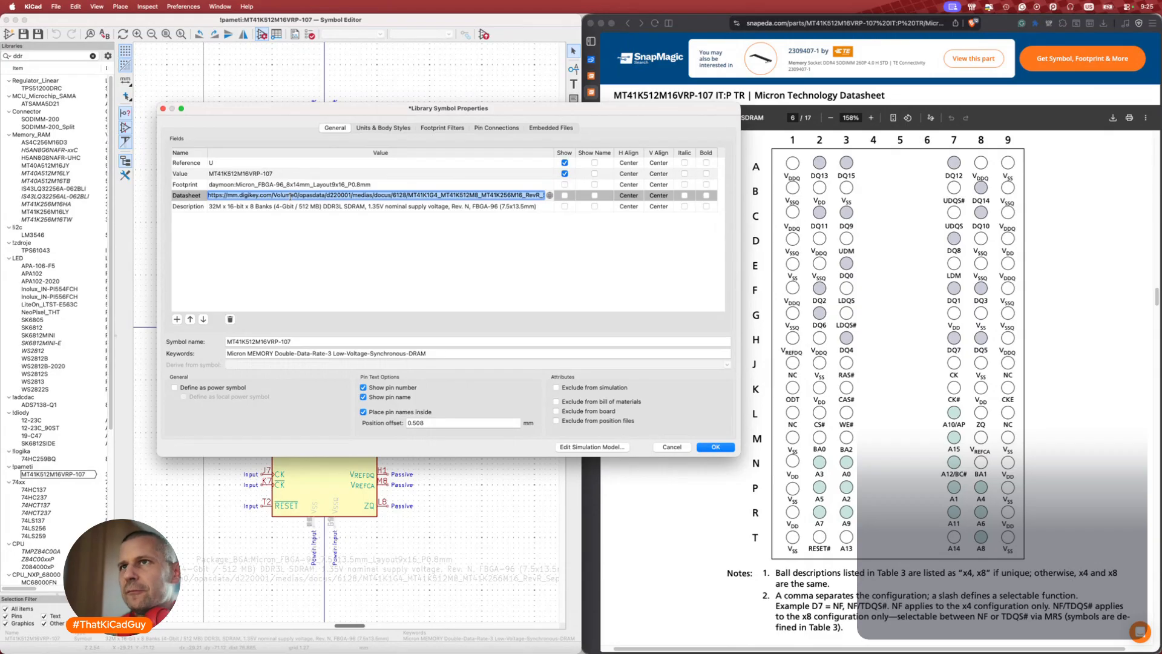
key("BackSpace")
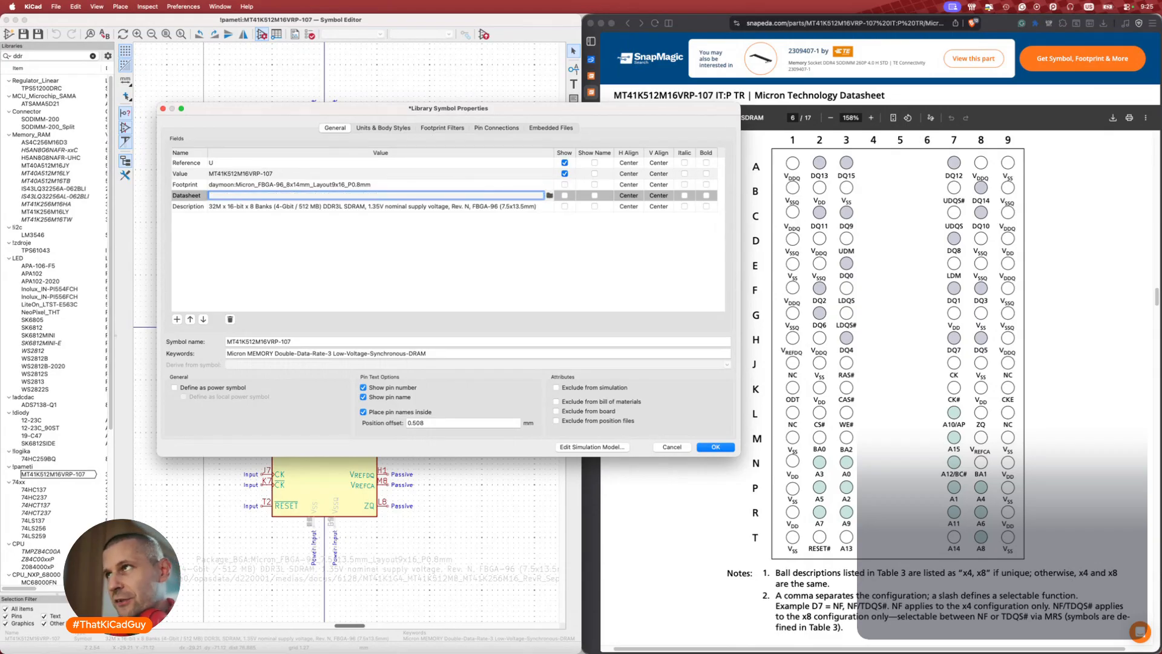
left_click(683, 46)
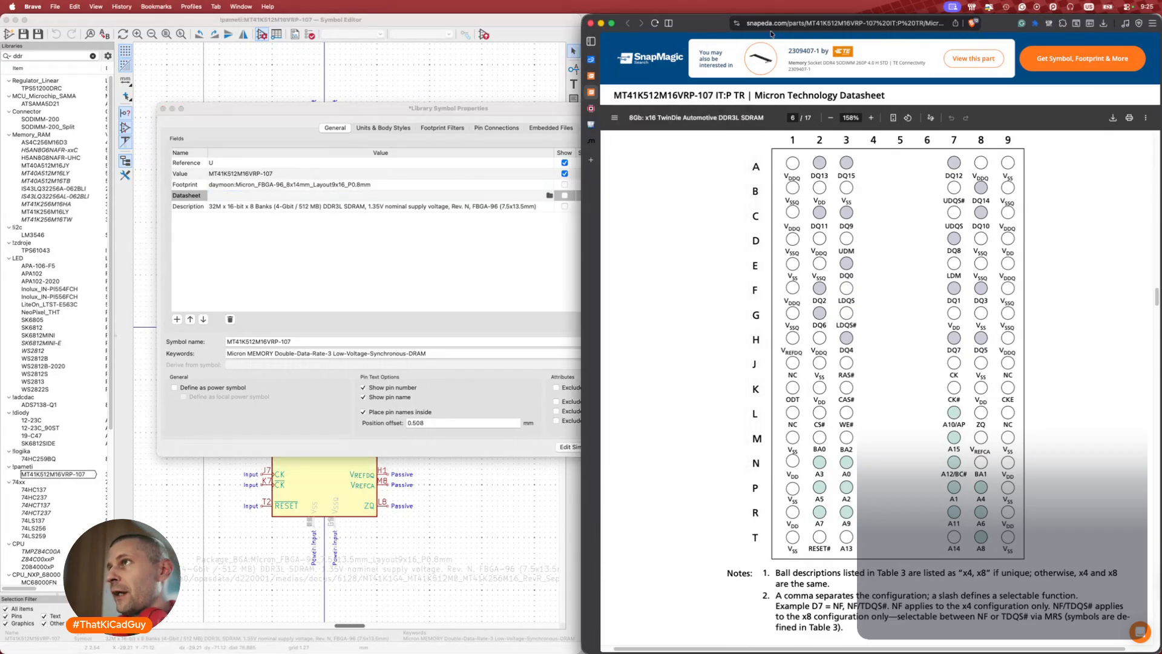
left_click(781, 23)
key("super+c")
left_click(235, 212)
key("super+v")
Go to the datasheet's first page and change the memory depth at the start of the symbol's description to 64M.
left_click(1062, 247)
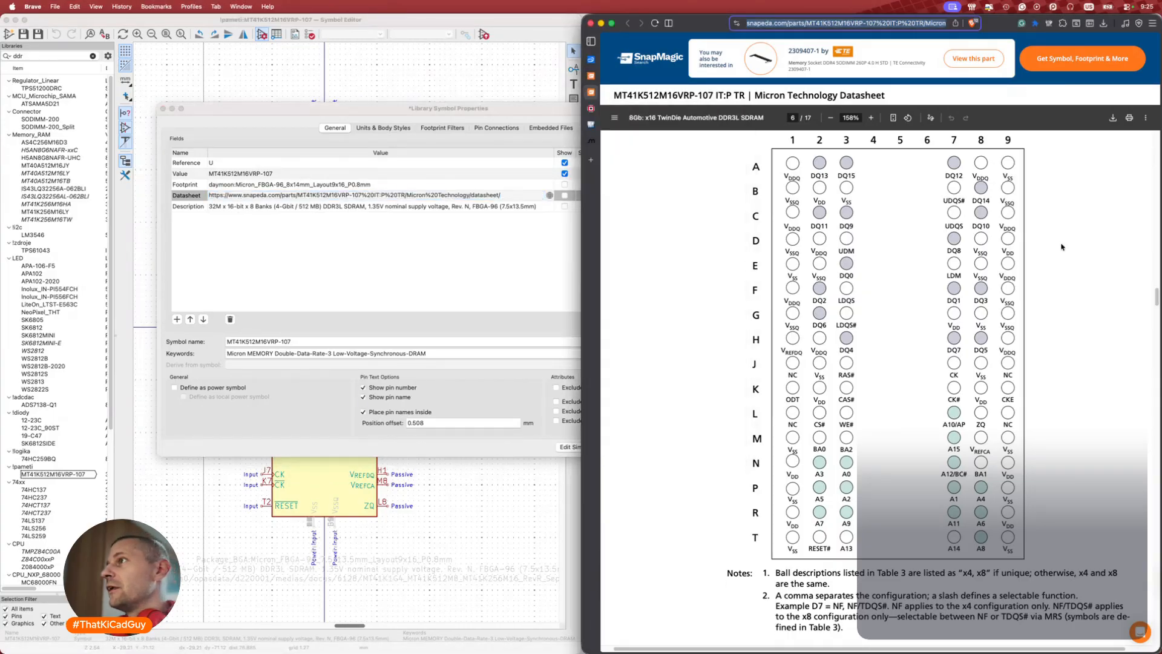
scroll(1062, 247, "up", 20)
scroll(1062, 247, "up", 3)
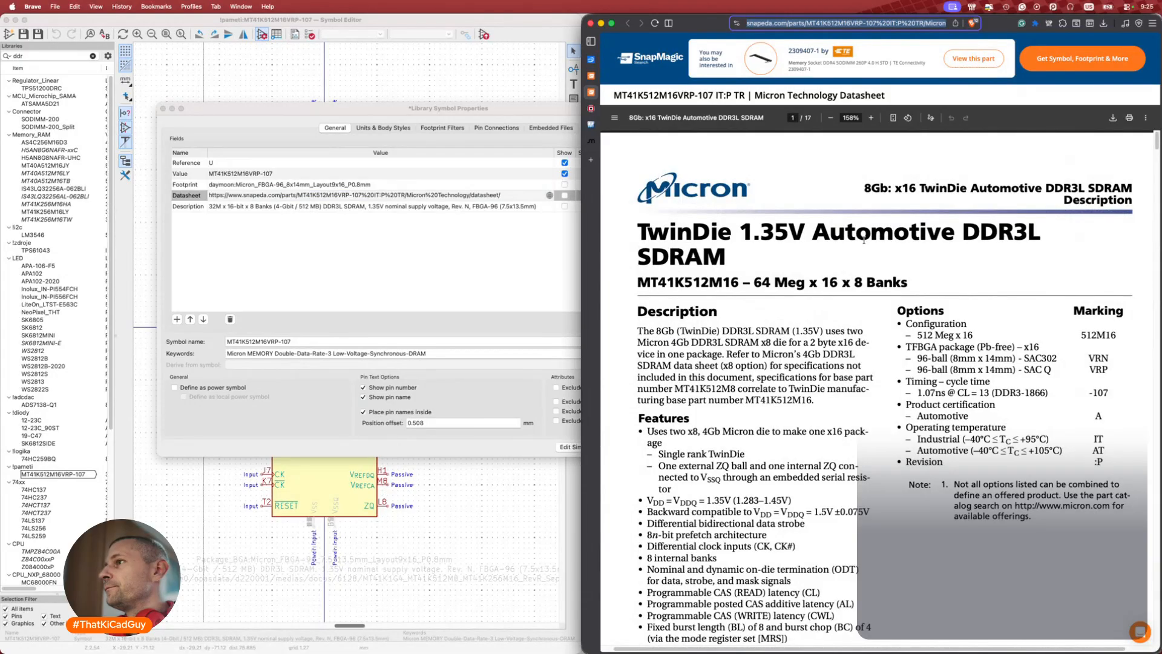
type("ebay.com")
key("Return")
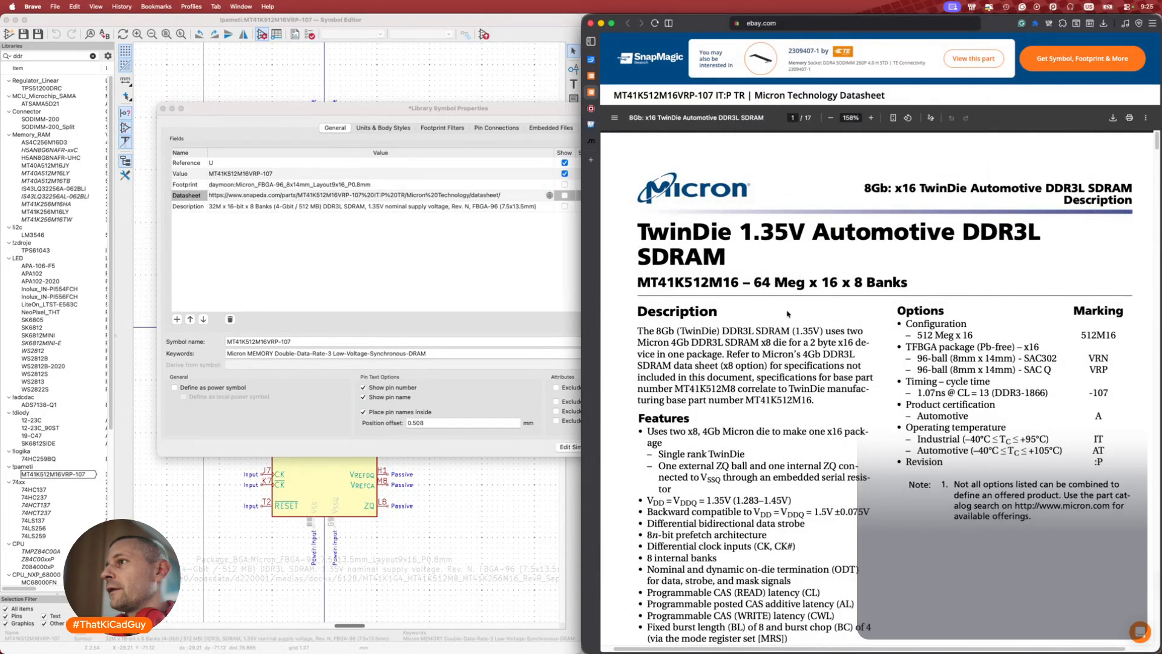
left_click(228, 206)
left_click(229, 207)
left_click(216, 207)
key("BackSpace")
key("BackSpace")
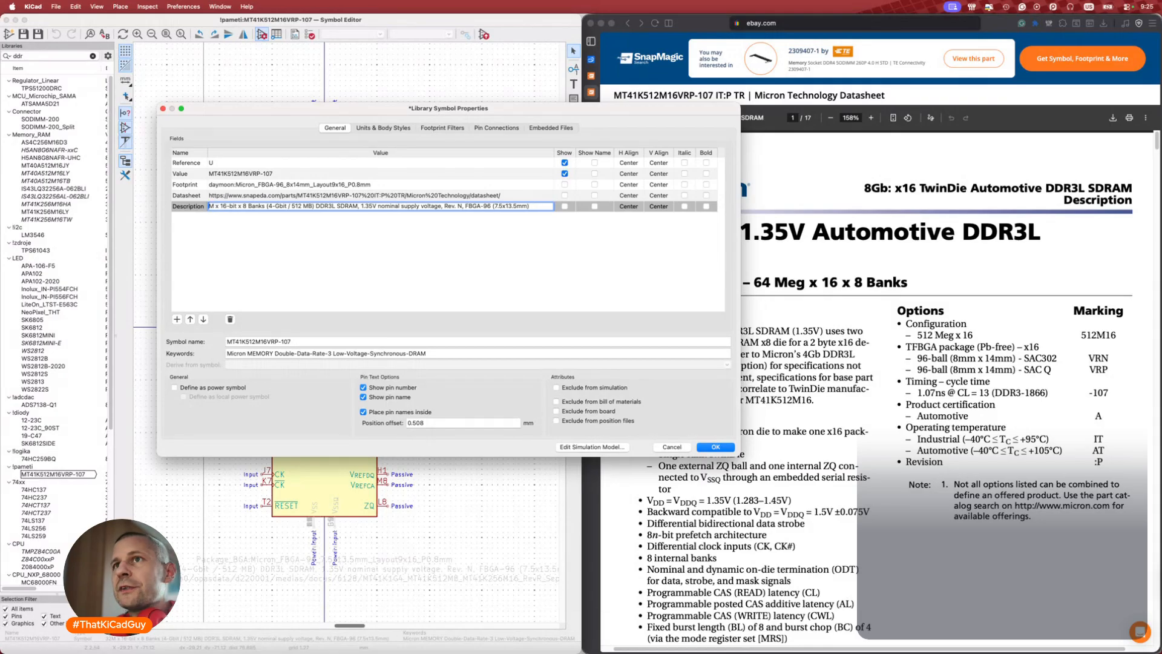
type("64")
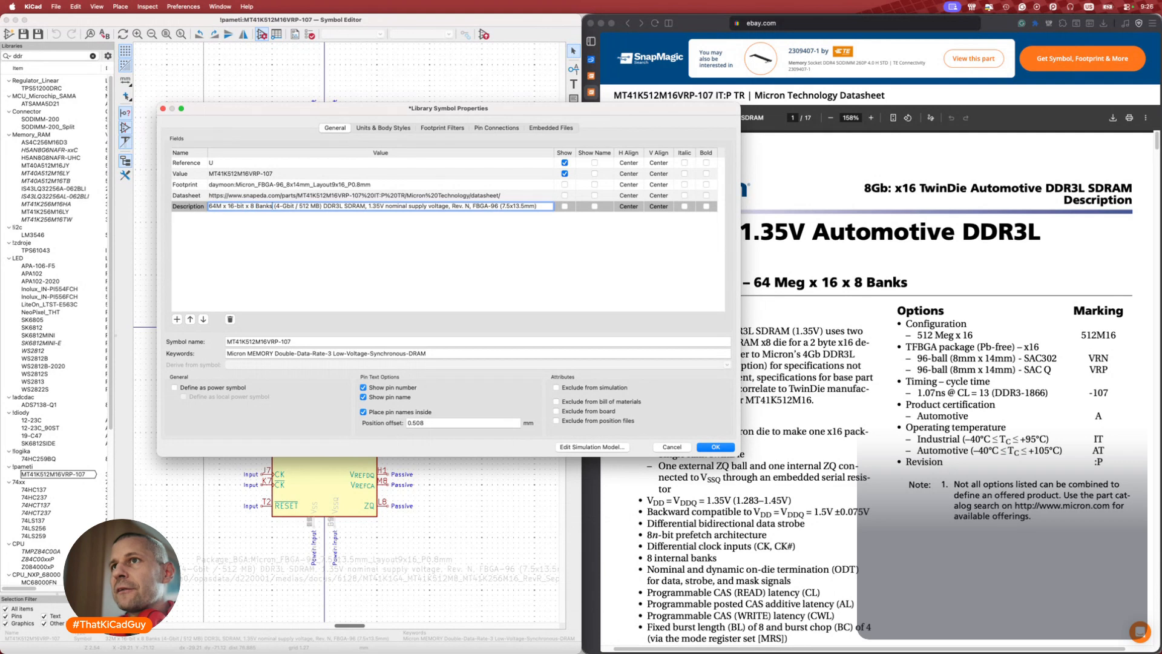
Delete the bracketed capacity text after "8 Banks" from the symbol's description.
key("Delete")
key("Delete")
key("Delete")
key("Delete")
key("Delete")
key("Delete")
key("Delete")
key("Delete")
key("Delete")
key("Delete")
key("Delete")
key("Delete")
key("Delete")
key("Delete")
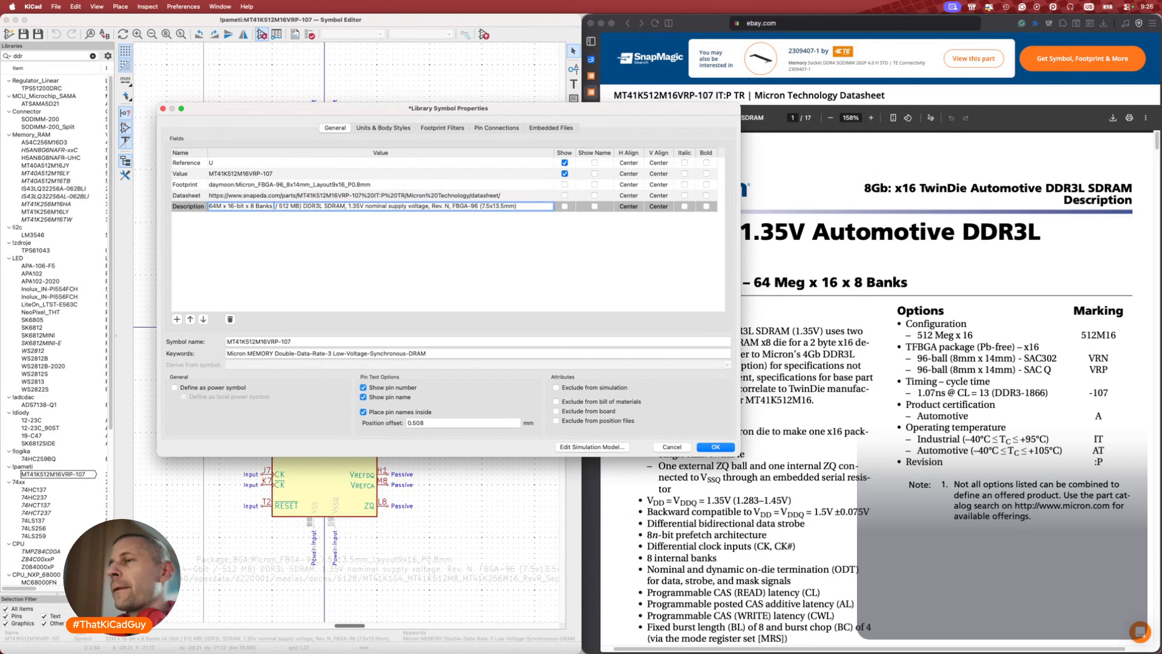
key("Delete")
key("Delete")
key("Delete")
key("Delete")
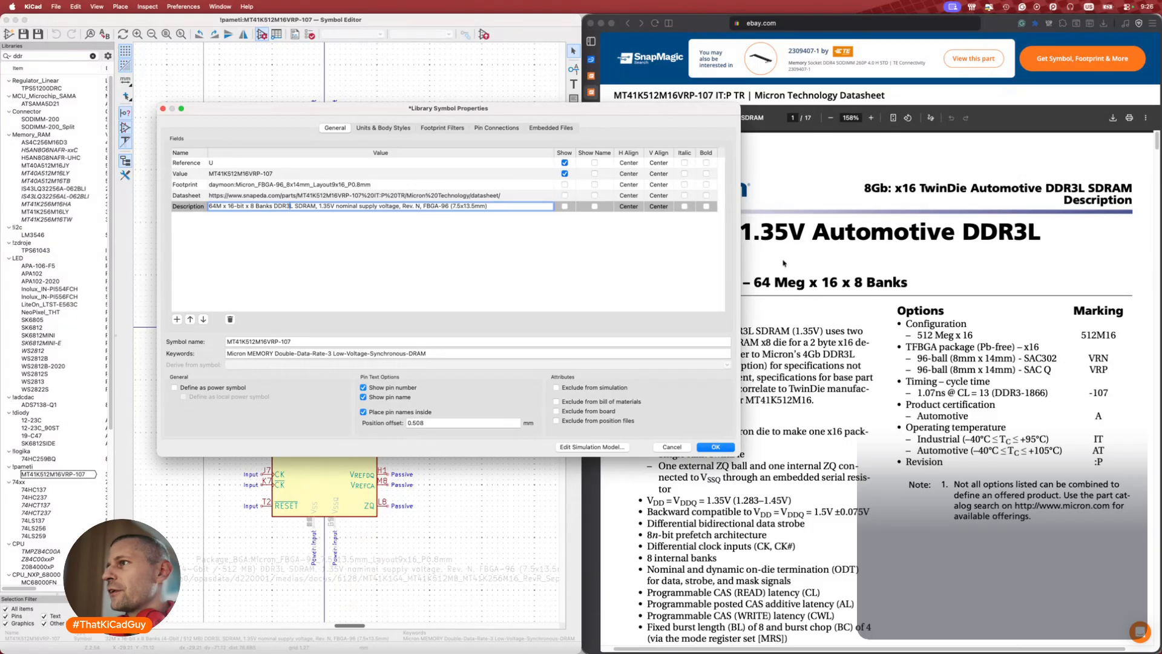
Change the memory type in the symbol's description to DDR3L SDRAM and replace the "nominal supply voltage" wording with VDD.
left_click_drag(570, 112, 459, 113)
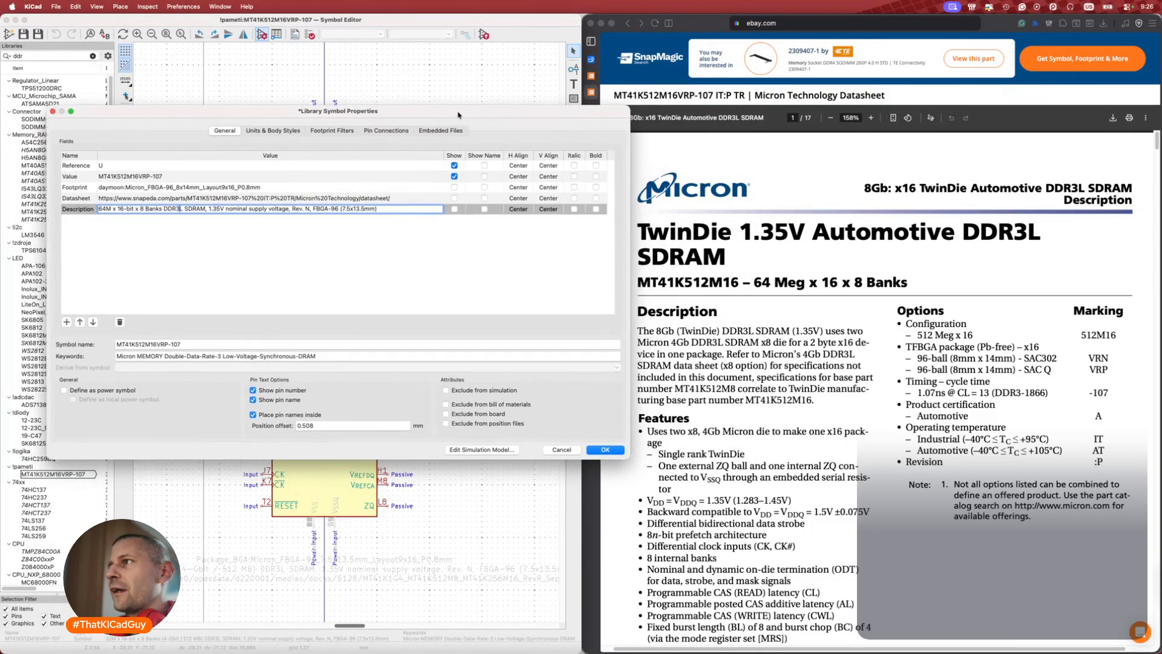
left_click(287, 207)
key("BackSpace")
key("BackSpace")
key("BackSpace")
key("BackSpace")
key("BackSpace")
key("BackSpace")
key("BackSpace")
key("BackSpace")
key("BackSpace")
key("BackSpace")
key("BackSpace")
key("BackSpace")
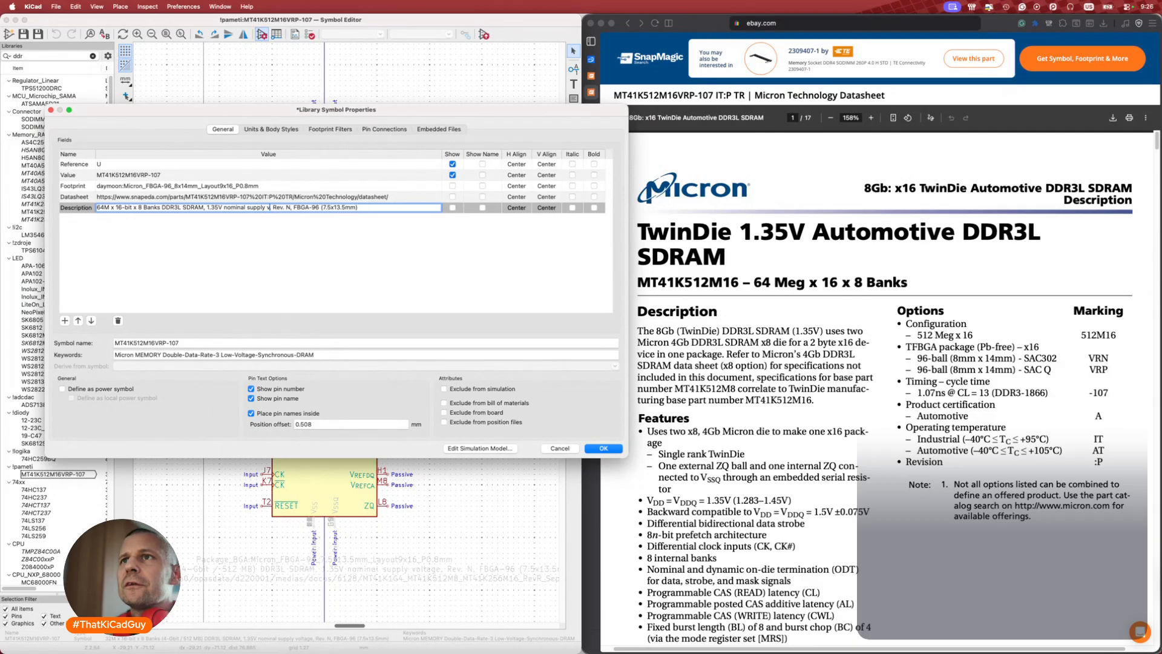
key("BackSpace")
key("BackSpace")
key("BackSpace")
key("BackSpace")
key("BackSpace")
key("BackSpace")
key("BackSpace")
key("BackSpace")
key("BackSpace")
type("VDD")
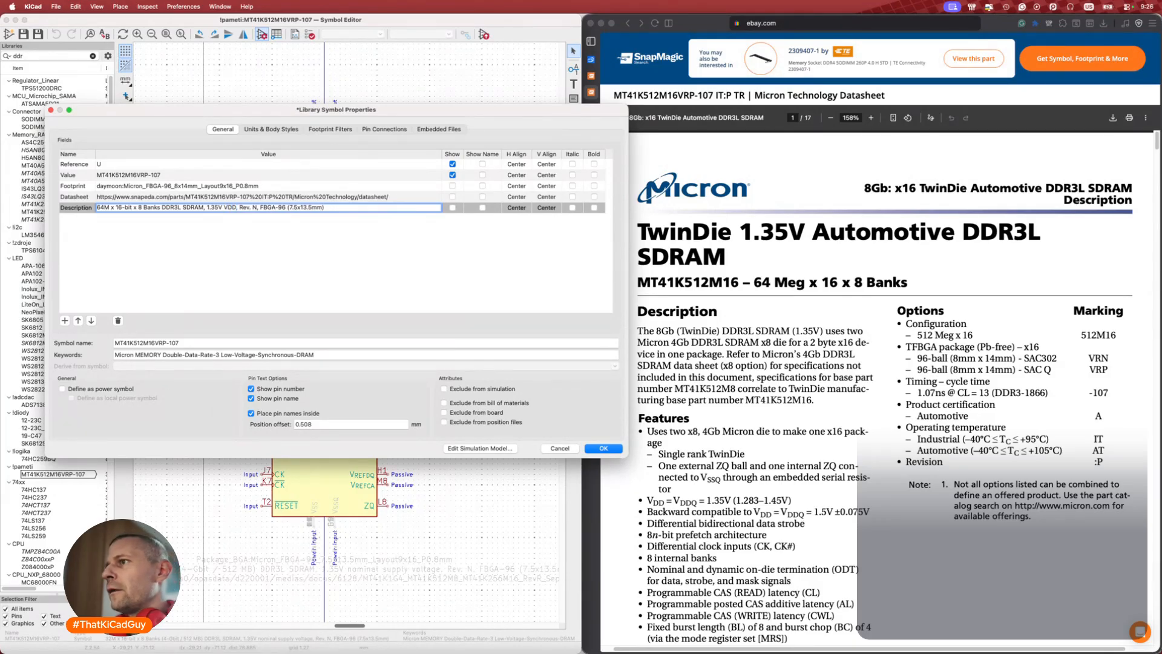
Insert the supply range (1.283-1.45) after 1.35V in the description, following the datasheet's feature list.
scroll(855, 512, "down", 1)
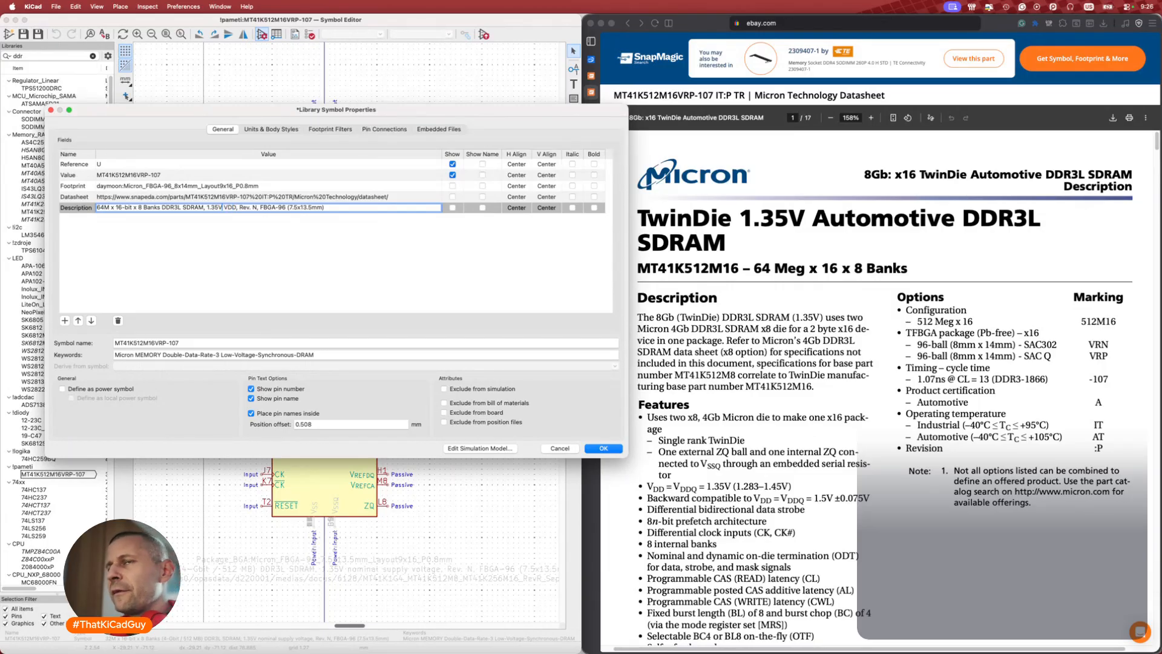
type("(1.")
type("283-")
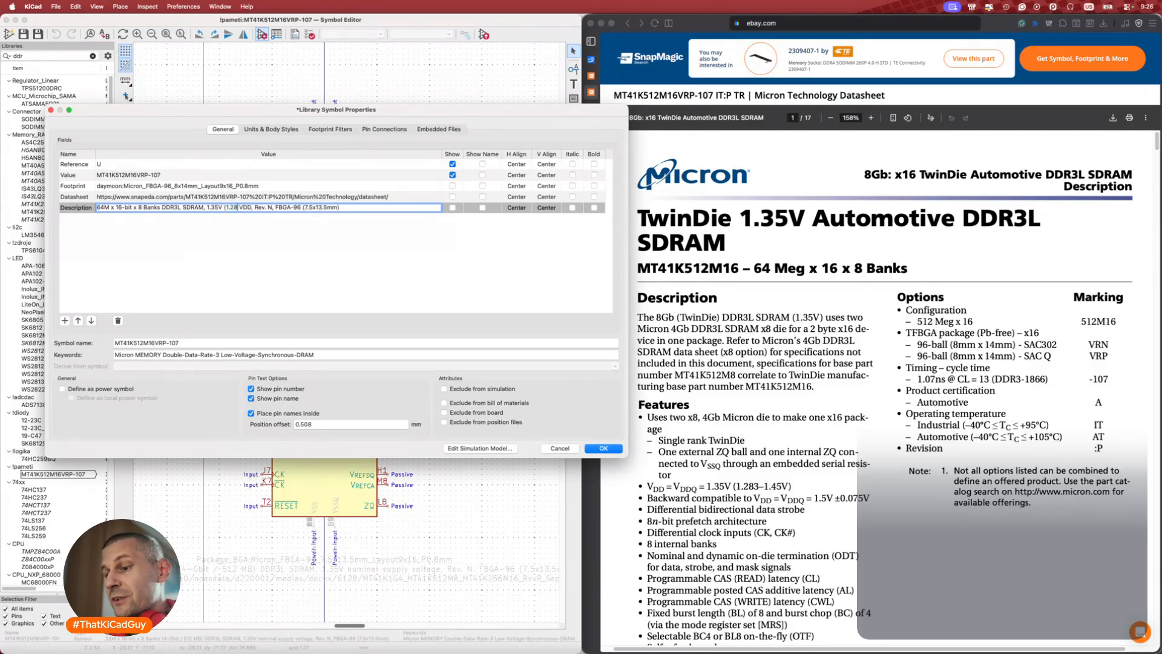
type("1.45)")
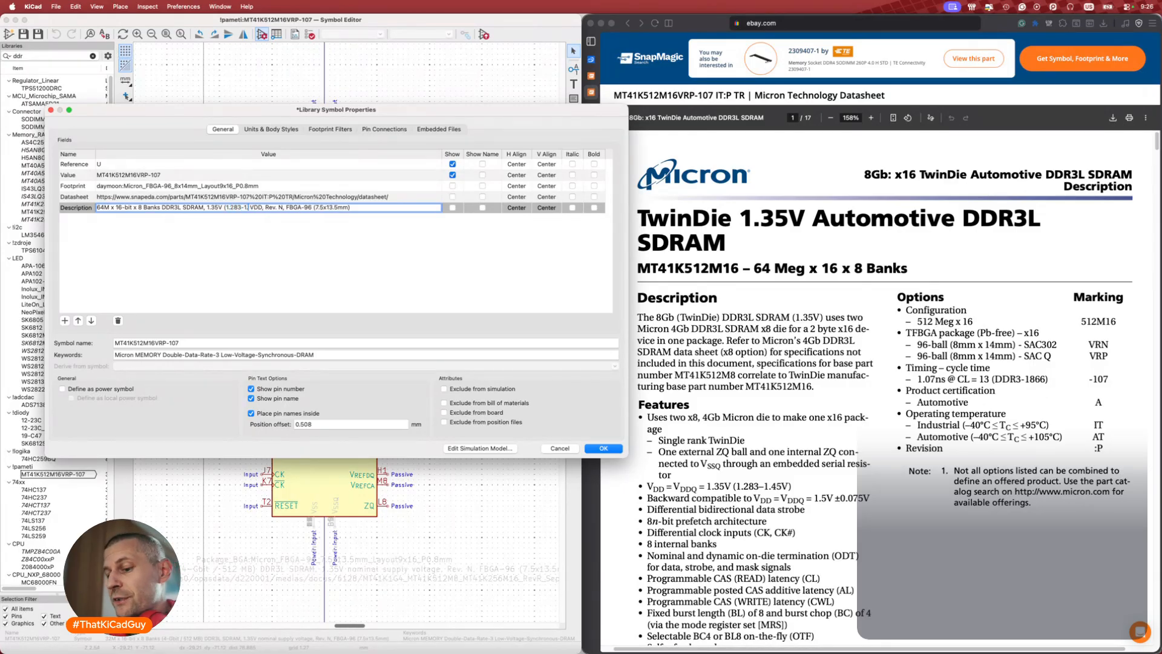
Delete the "Rev. N" revision text from the symbol's description.
key("Right")
key("Right")
key("Right")
key("Delete")
key("Delete")
key("Delete")
key("Delete")
key("Delete")
key("Delete")
key("Delete")
key("Delete")
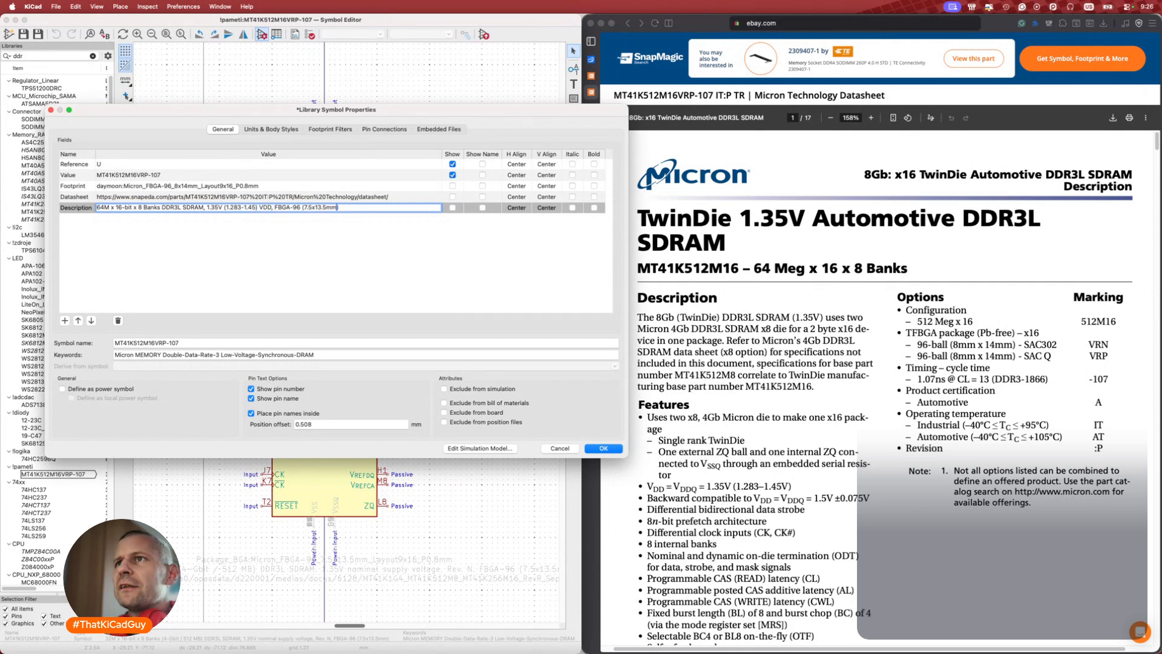
Change the FBGA-96 package size at the end of the description to 8x14mm.
key("Left")
key("Left")
key("Left")
key("BackSpace")
key("BackSpace")
key("BackSpace")
type("4")
key("Left")
key("Left")
key("Left")
key("BackSpace")
key("BackSpace")
key("BackSpace")
type("8")
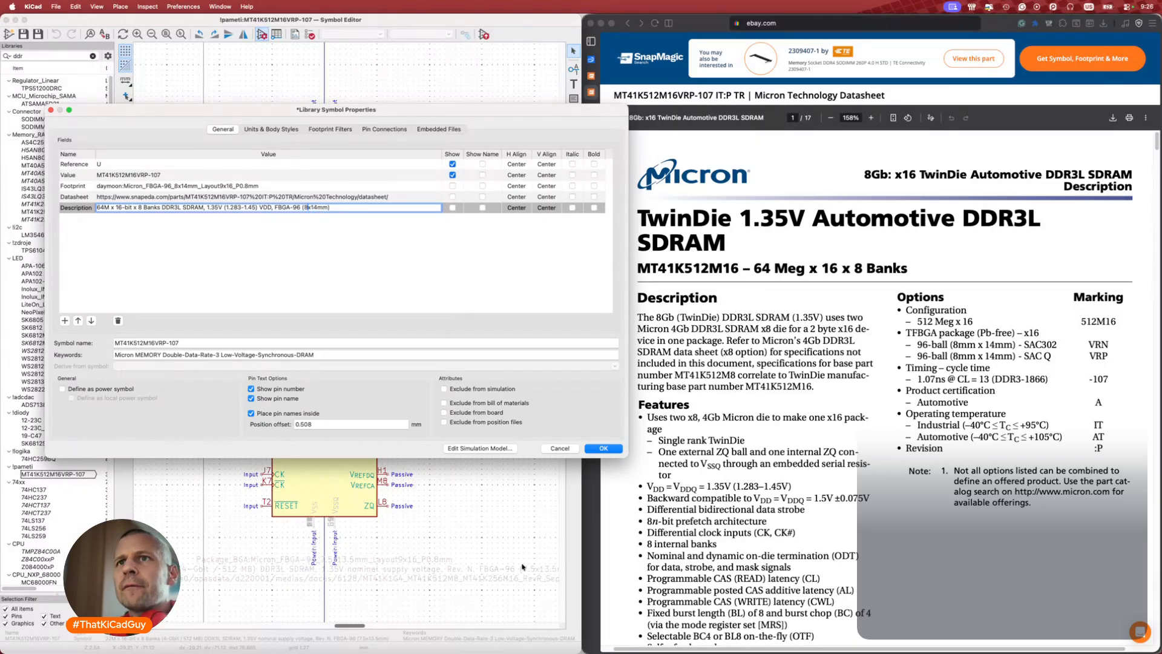
Add a MOC field to the symbol with the value MT41K512M16VRP-107.
left_click(65, 321)
type("MOC")
key("Tab")
key("ctrl+v")
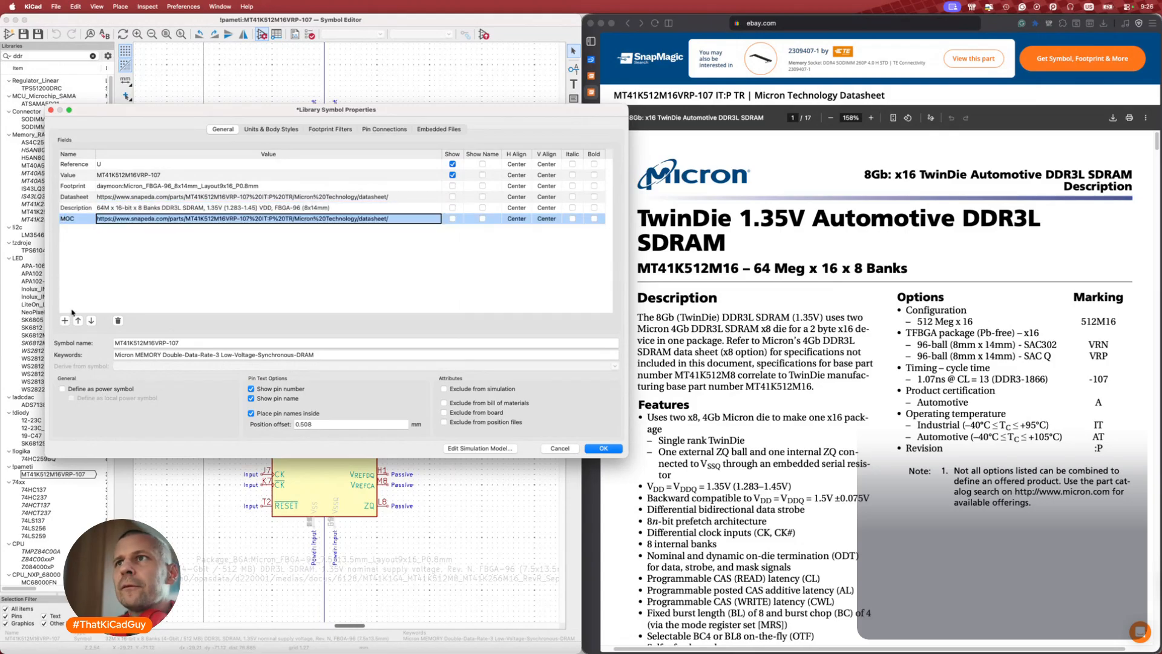
key("BackSpace")
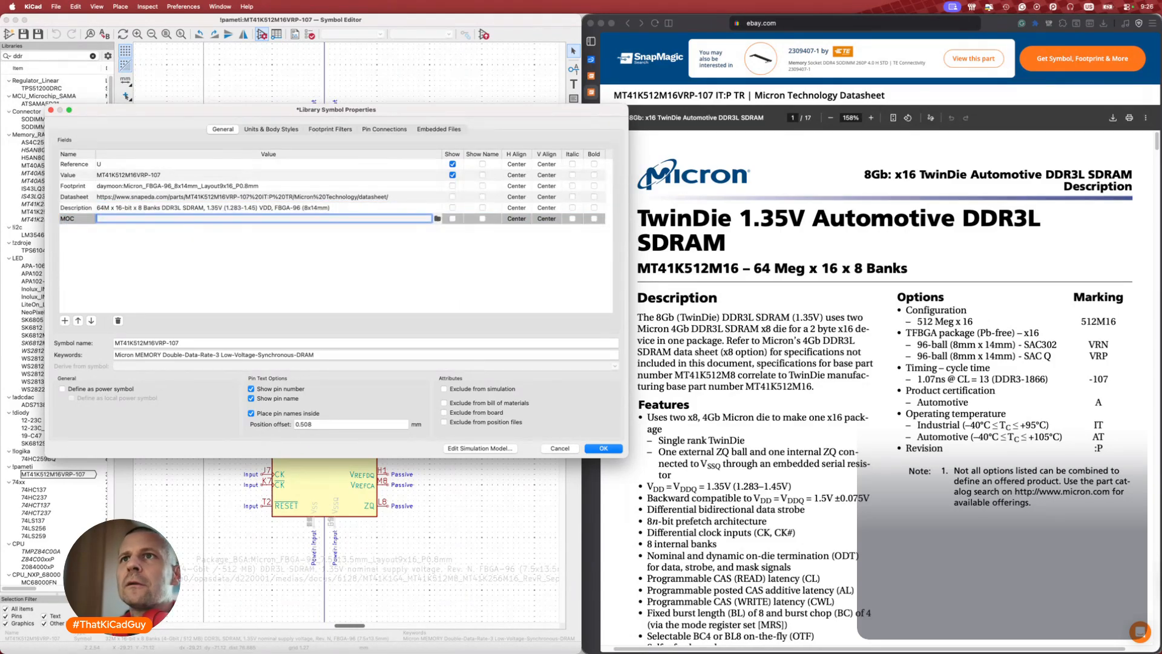
key("super+Tab")
key("super+Tab")
key("super+v")
Add a field named Suppier to the symbol with the value Mouser.
left_click(64, 320)
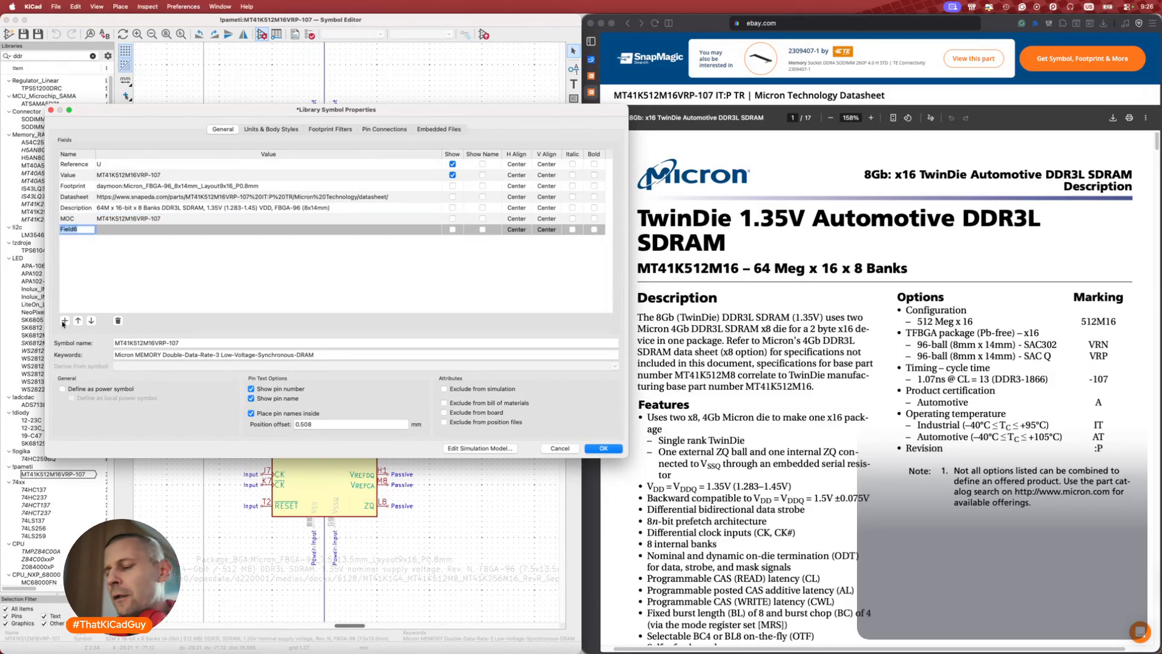
type("Suppier")
key("Tab")
type("Mouse")
Add another symbol field named JLCPCB and leave its value empty.
left_click(64, 321)
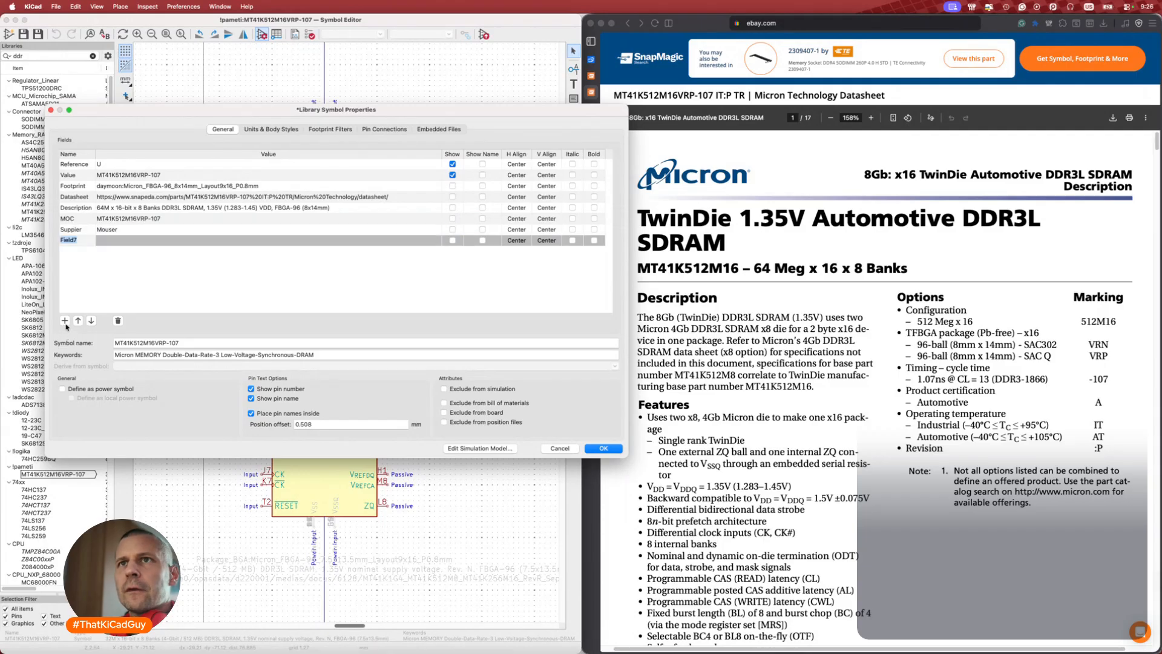
type("JL")
key("Tab")
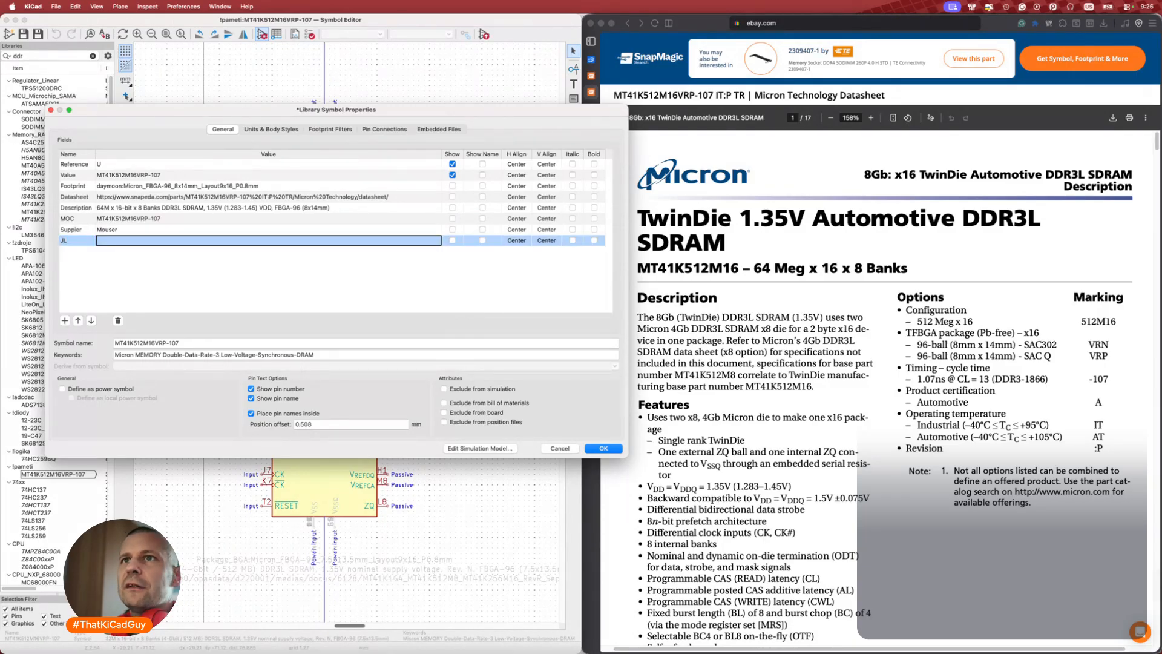
left_click(74, 243)
key("BackSpace")
type("JLCPCB")
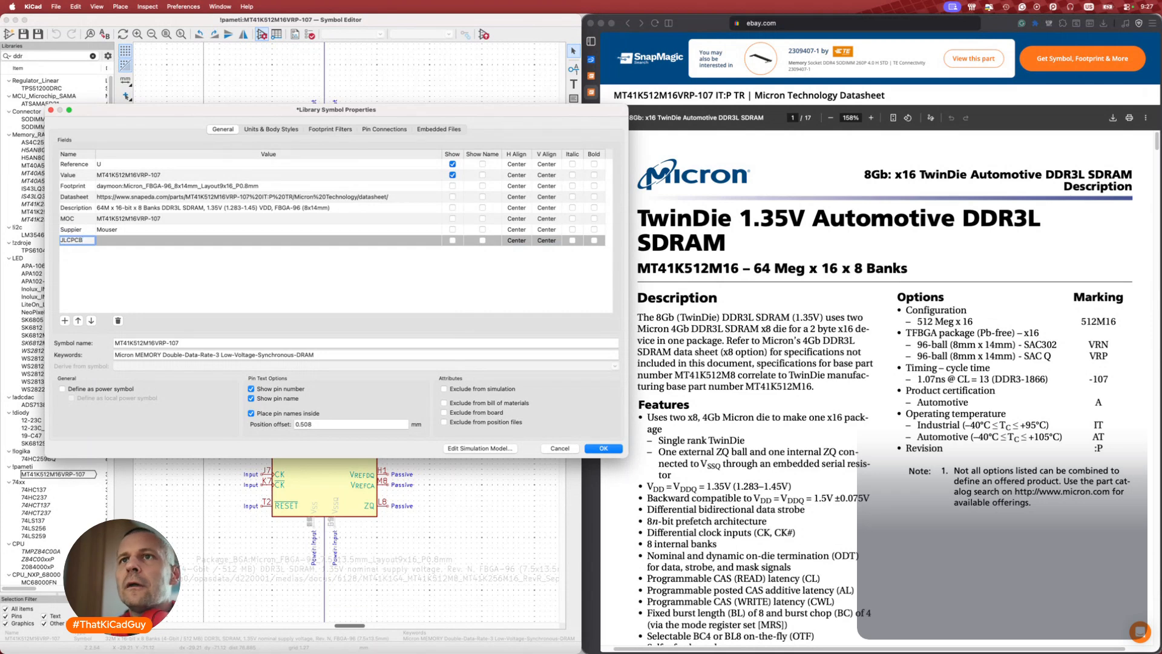
key("Tab")
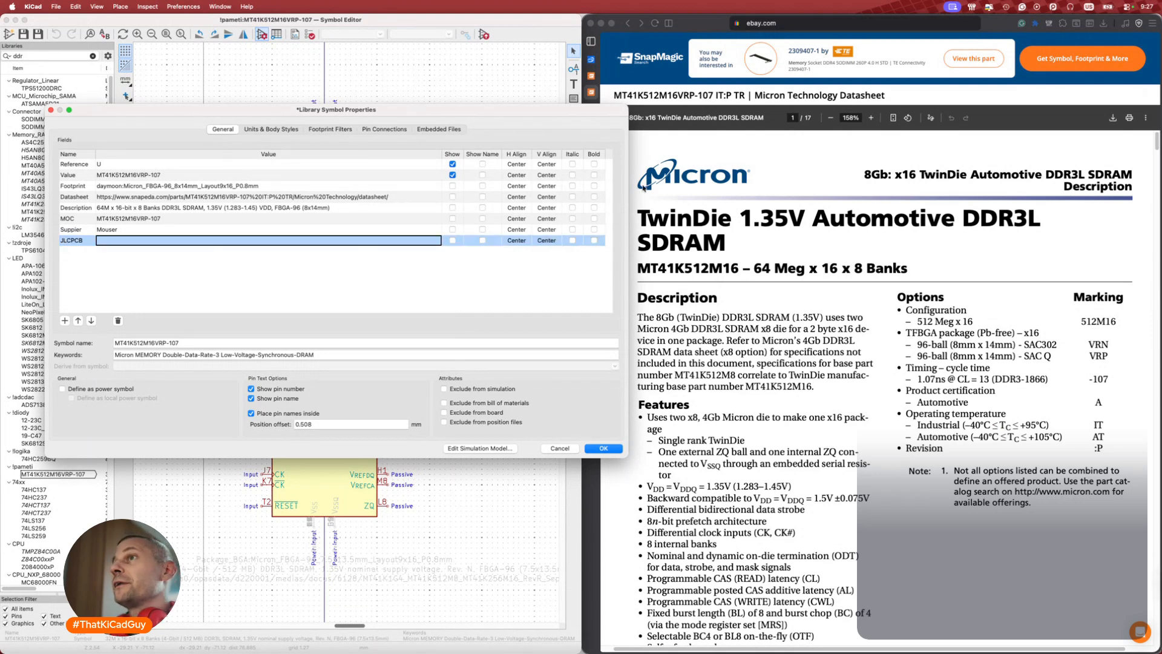
Switch to the JLCPCB parts search in Brave and copy the part number C2831669 of the MT41K512M16VRP-107 IT:P listing.
left_click(737, 174)
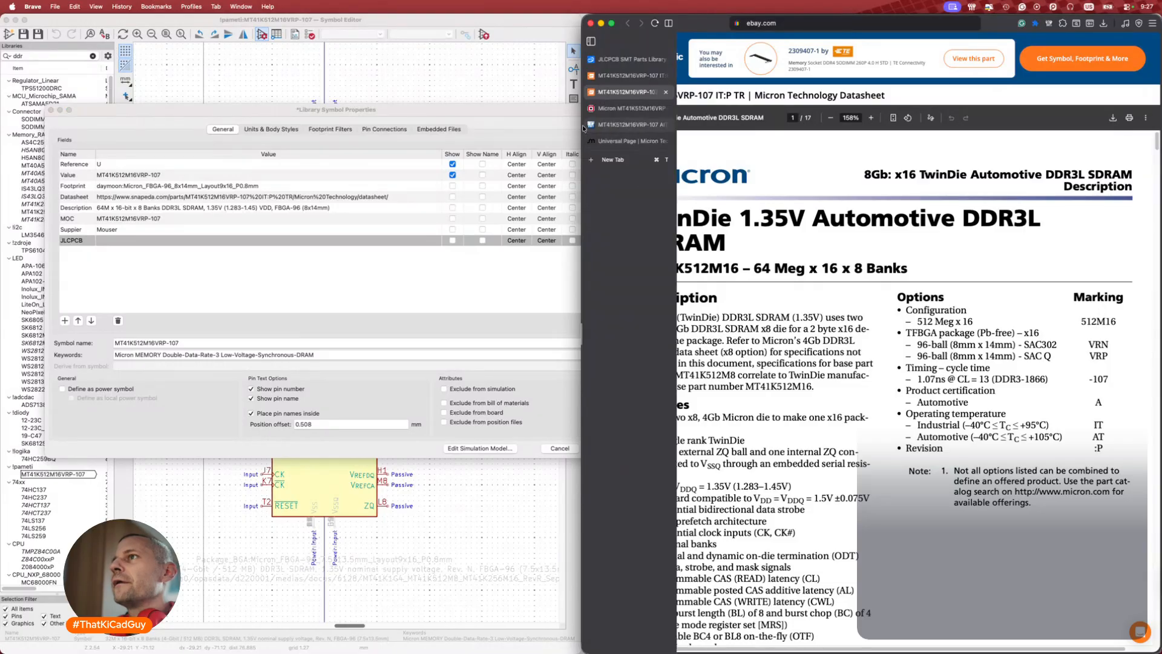
left_click(611, 63)
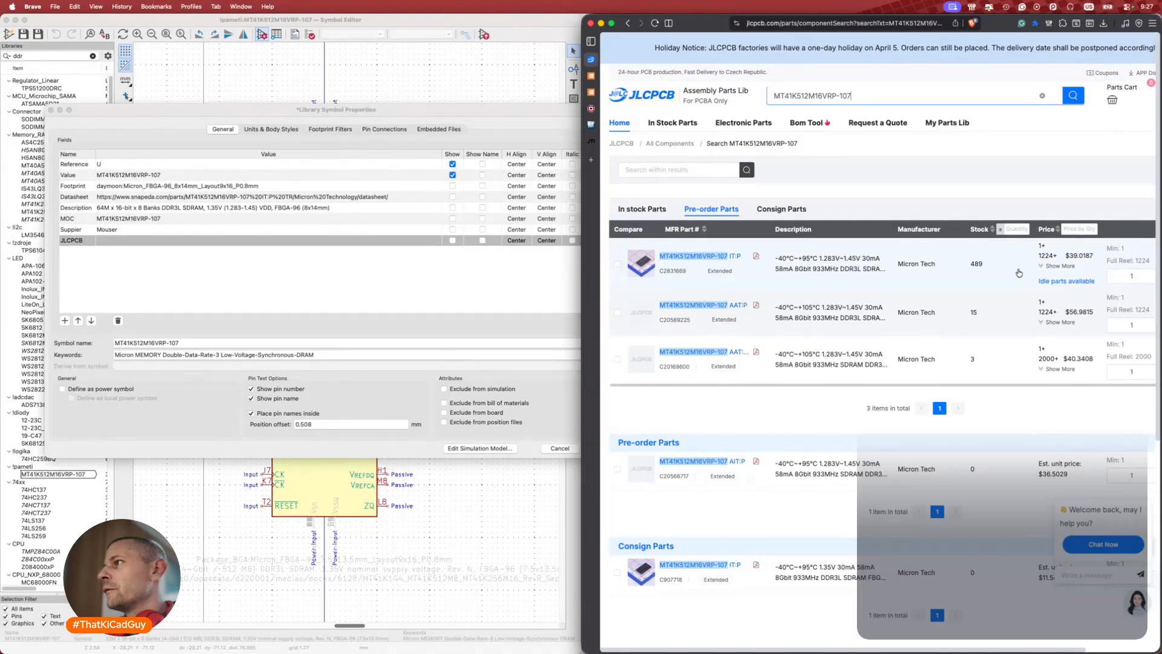
scroll(1019, 273, "right", 1)
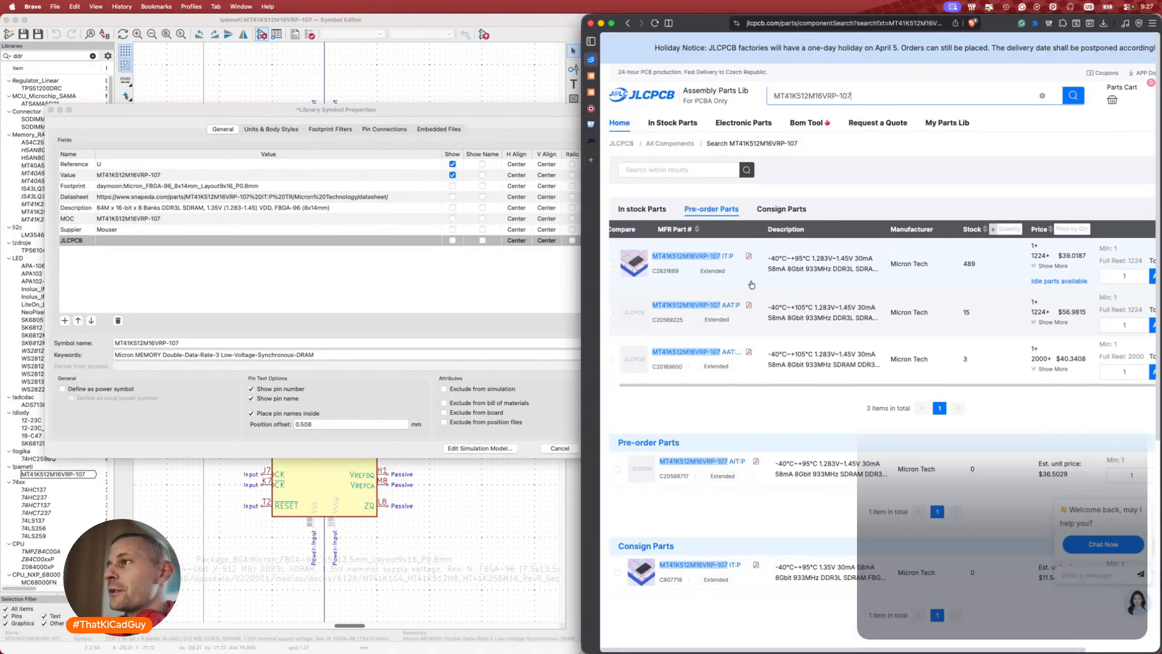
left_click_drag(652, 271, 678, 276)
key("super+c")
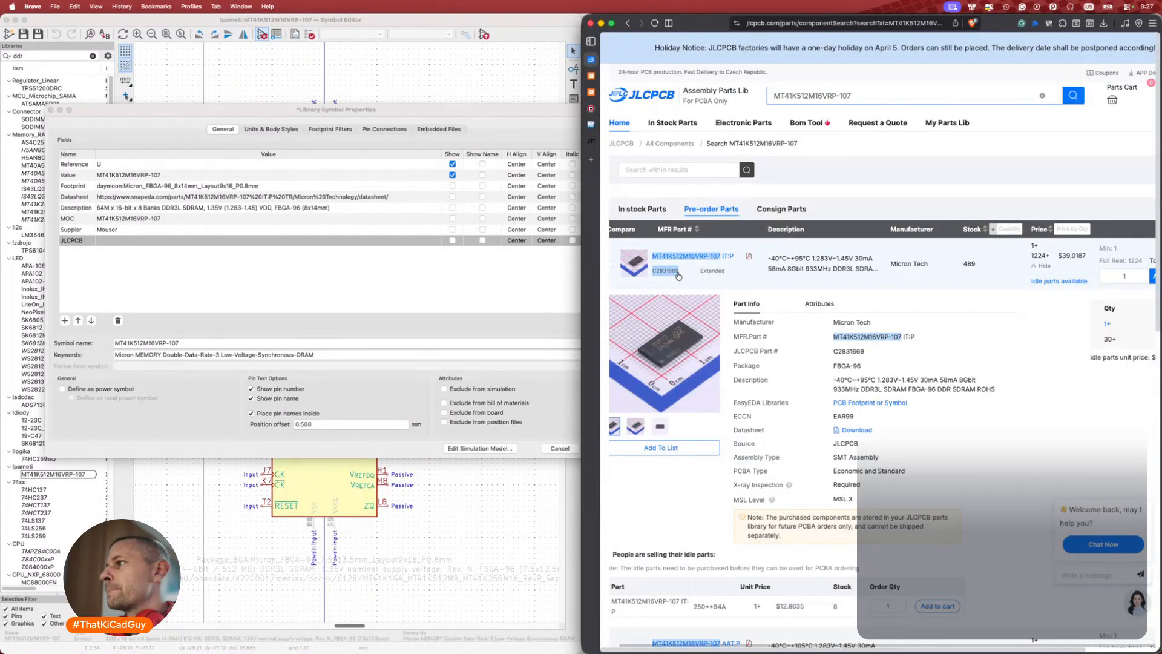
Compare the part's JLCPCB unit price with the Mouser listing, converting 28.62 eur to usd with Spotlight Search.
scroll(1068, 409, "right", 3)
scroll(1068, 408, "left", 1)
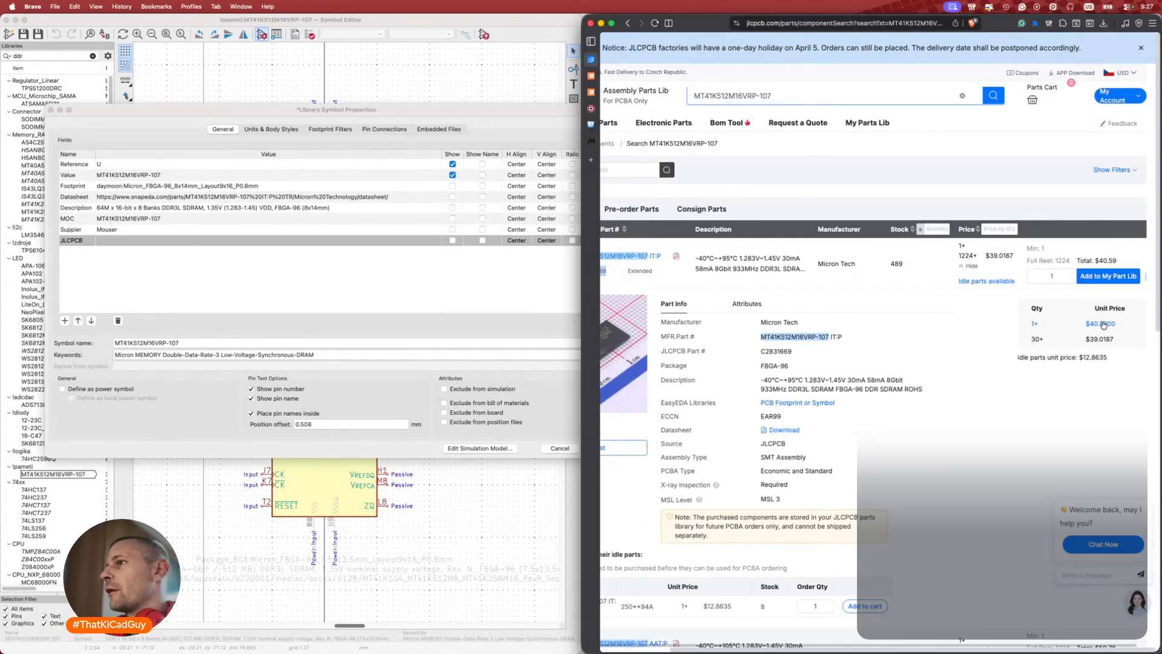
mouse_move(590, 99)
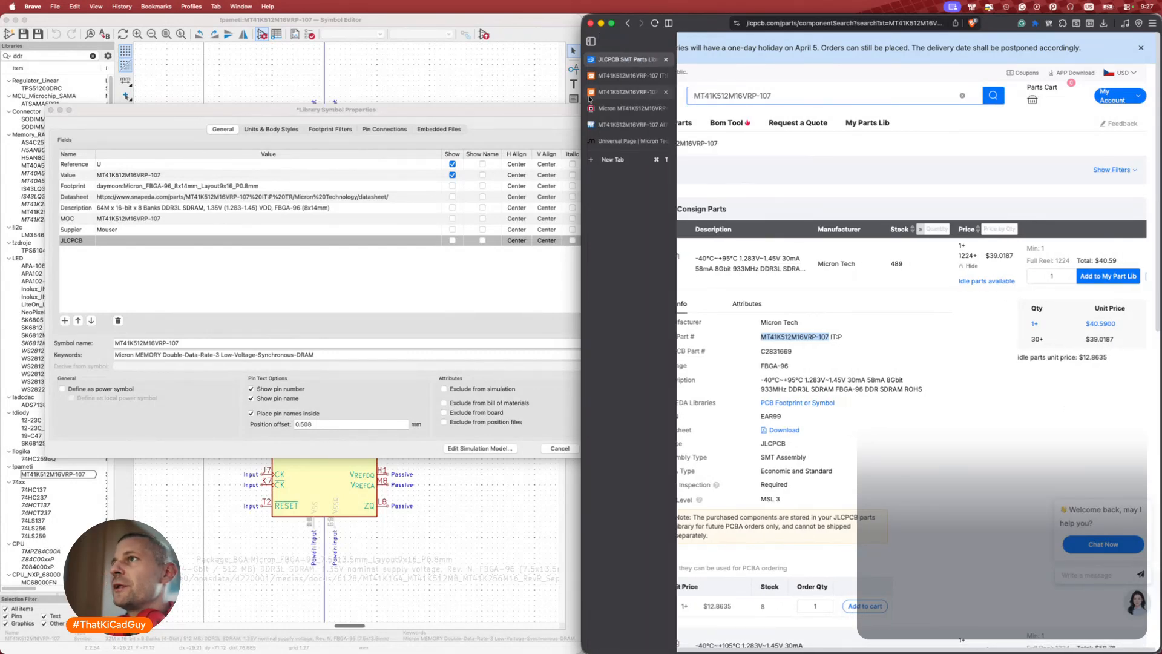
left_click(599, 124)
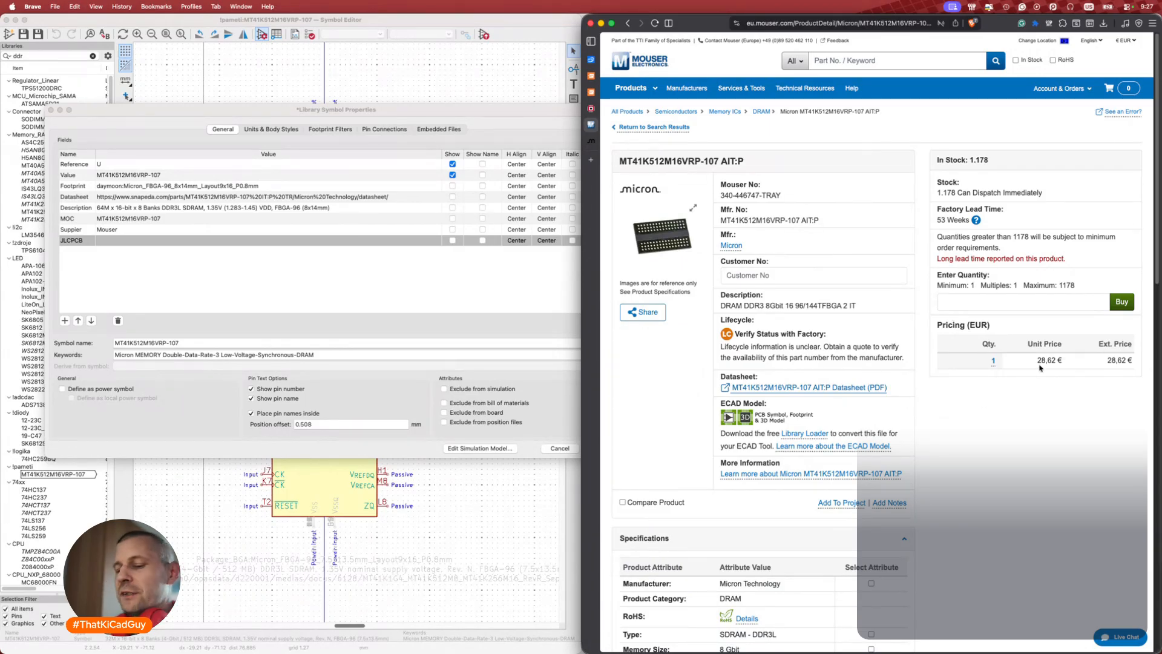
key("super+space")
type("28.62 usd")
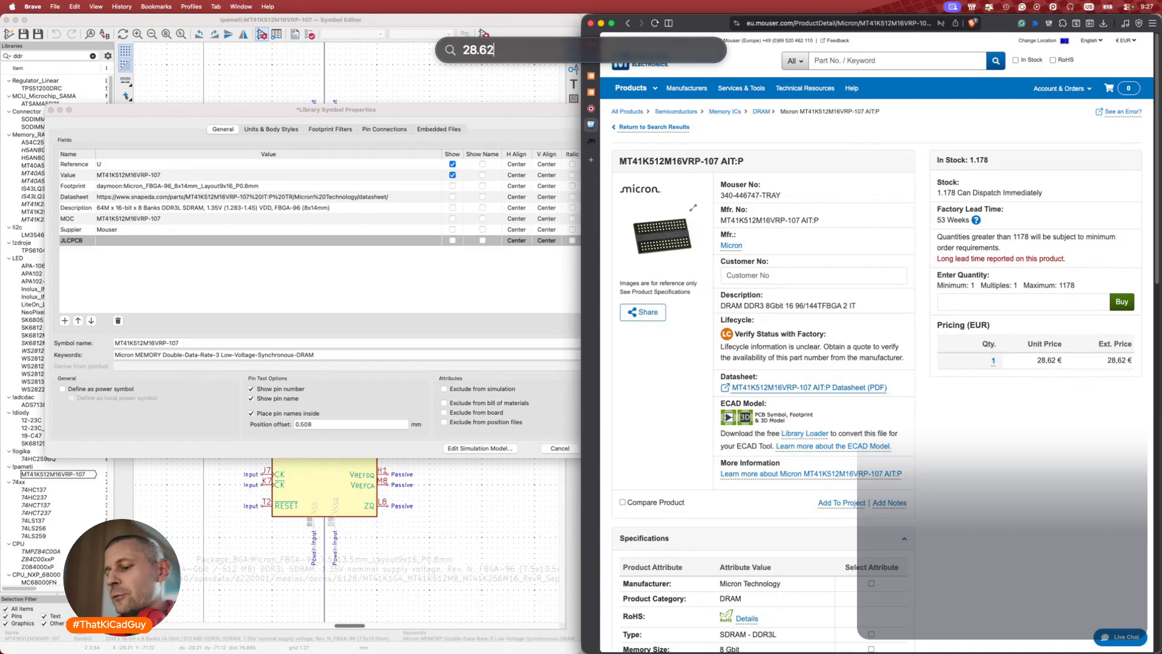
key("BackSpace")
key("BackSpace")
key("BackSpace")
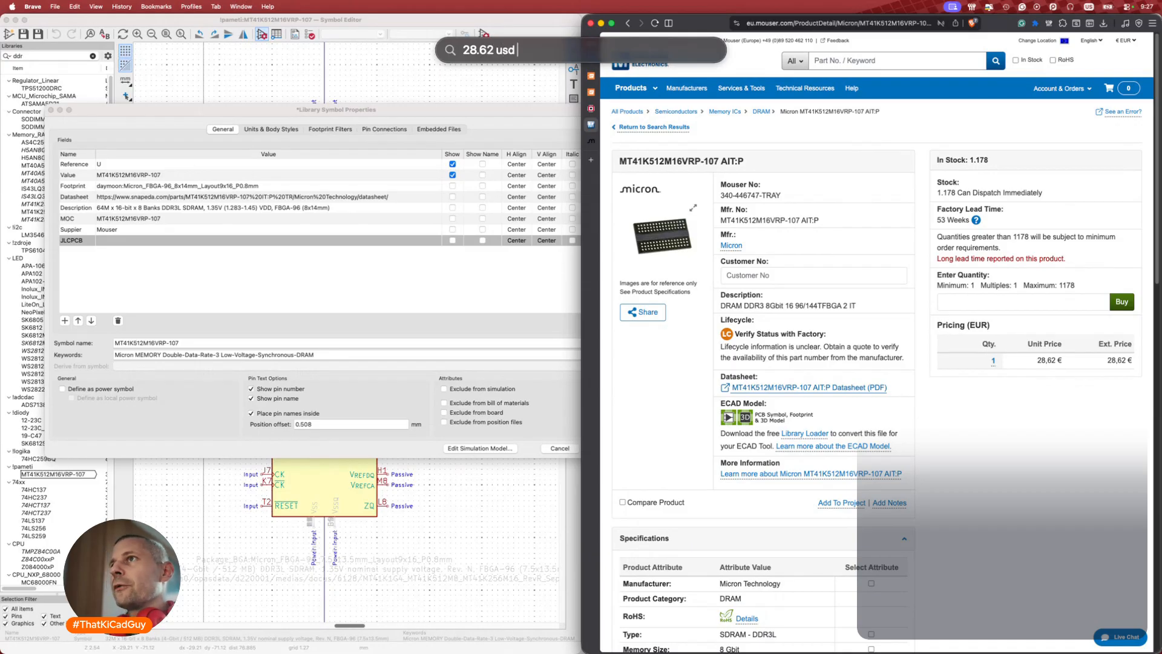
type("eur to usd")
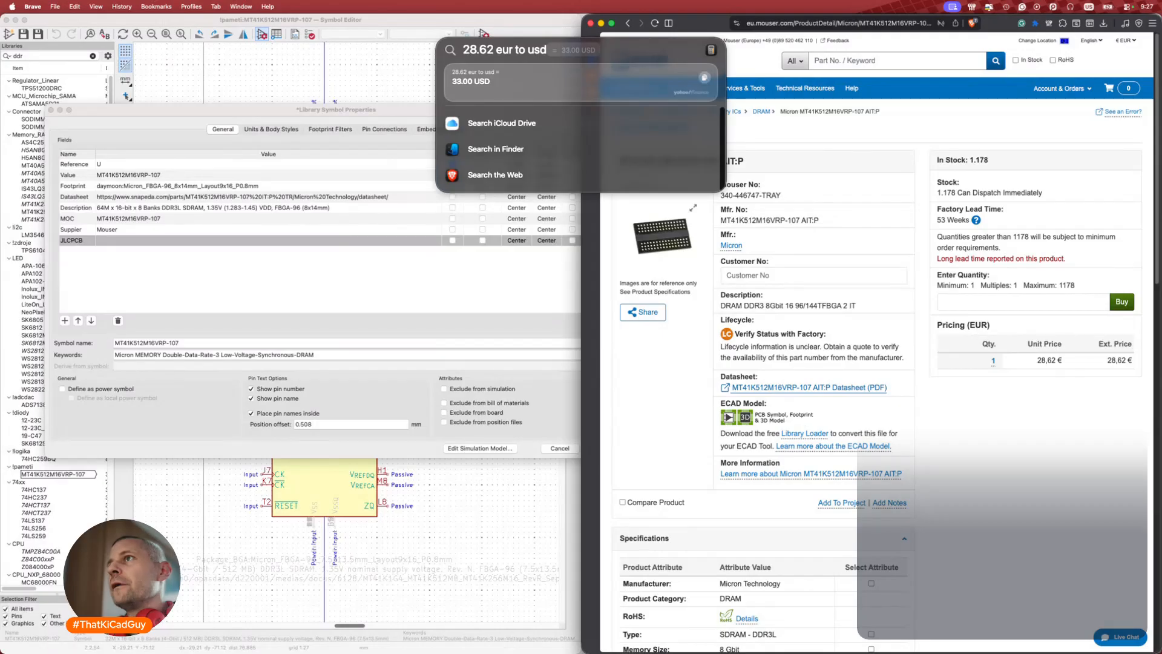
key("Escape")
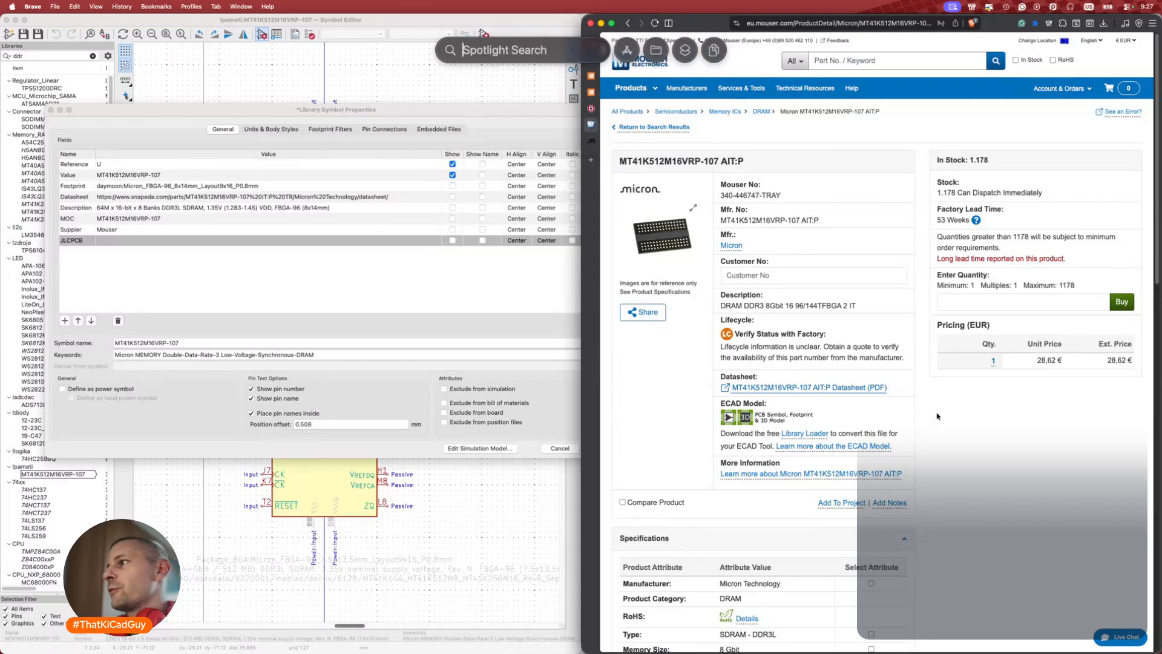
key("Escape")
Return to the symbol properties in KiCad and paste C2831669 as the JLCPCB field's value.
left_click(133, 275)
key("super+v")
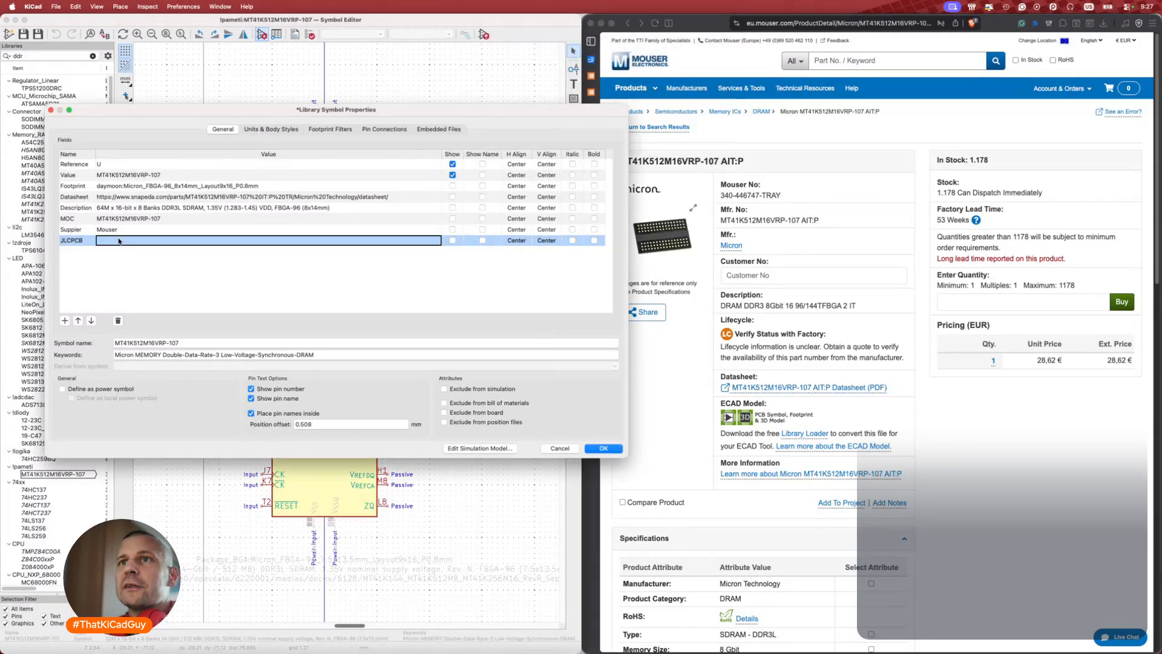
key("Return")
Replace the symbol's keywords with "!memory !ddr3l", apply the properties and run the symbol checker.
triple_click(161, 351)
type("memory !ddr3l")
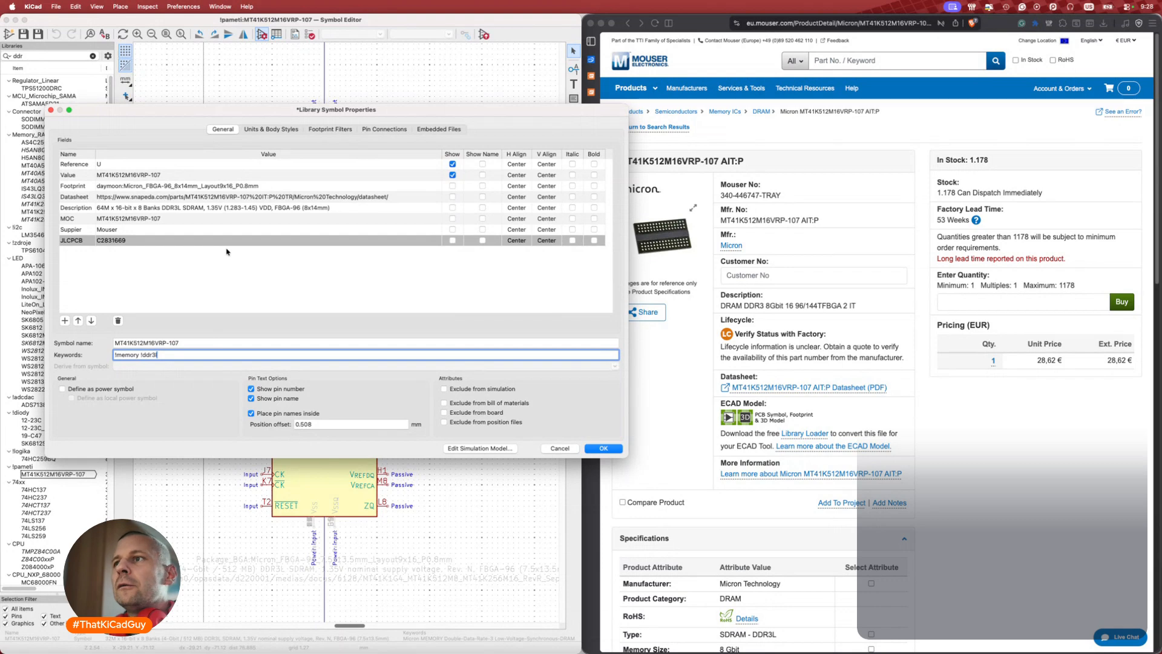
left_click(592, 449)
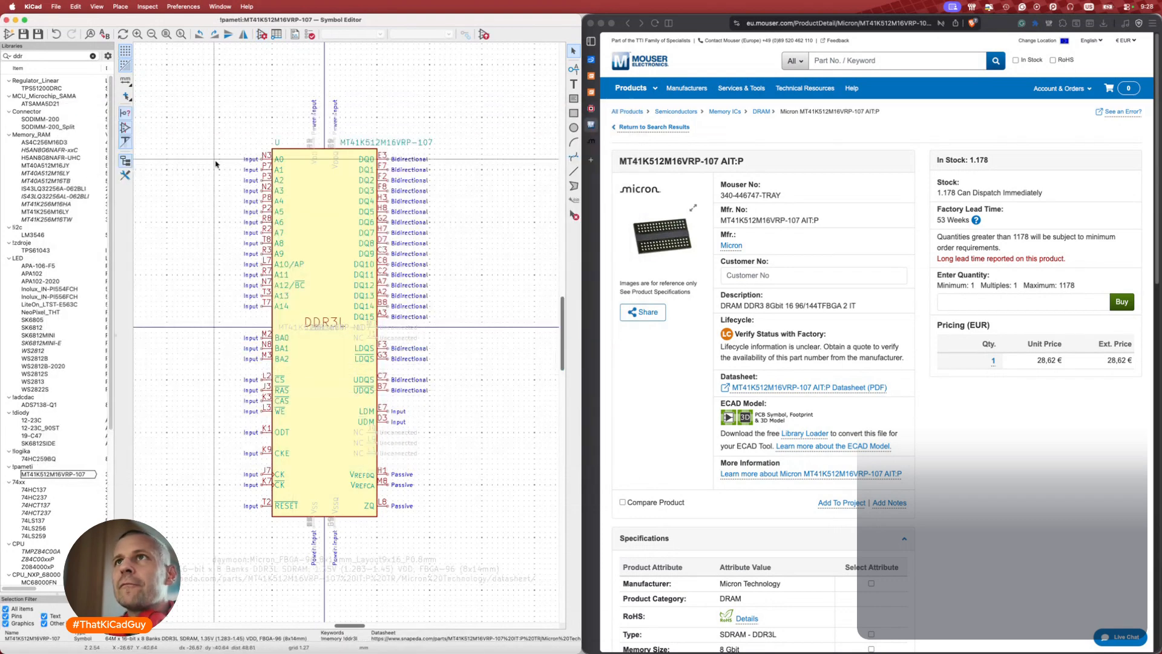
left_click(310, 35)
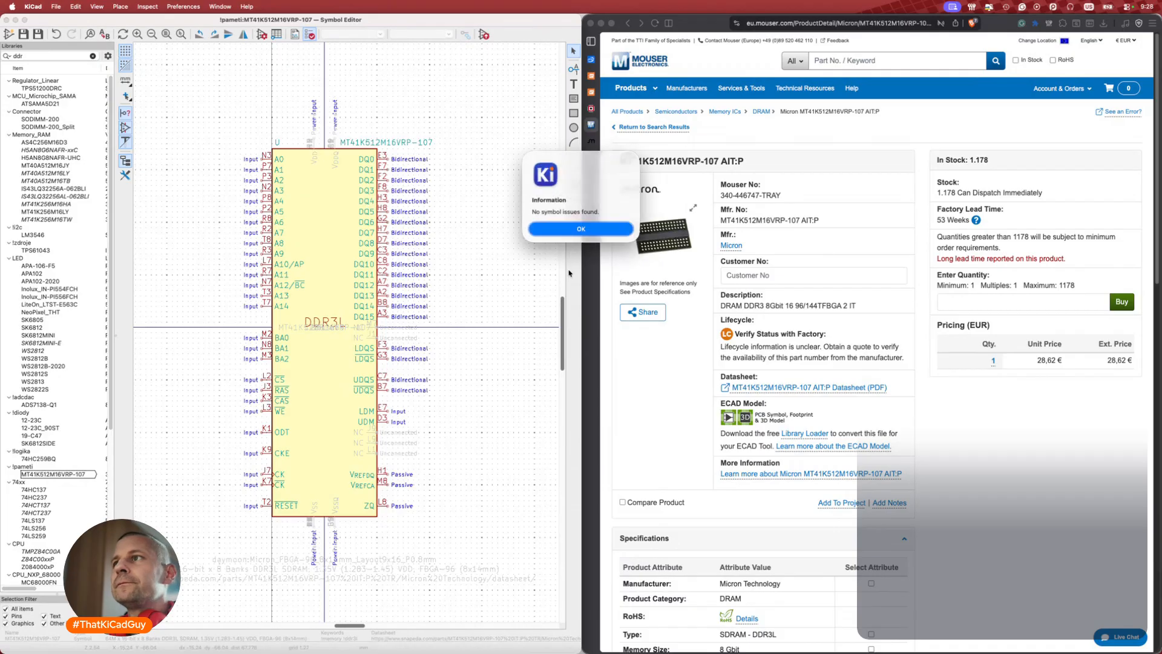
left_click(574, 233)
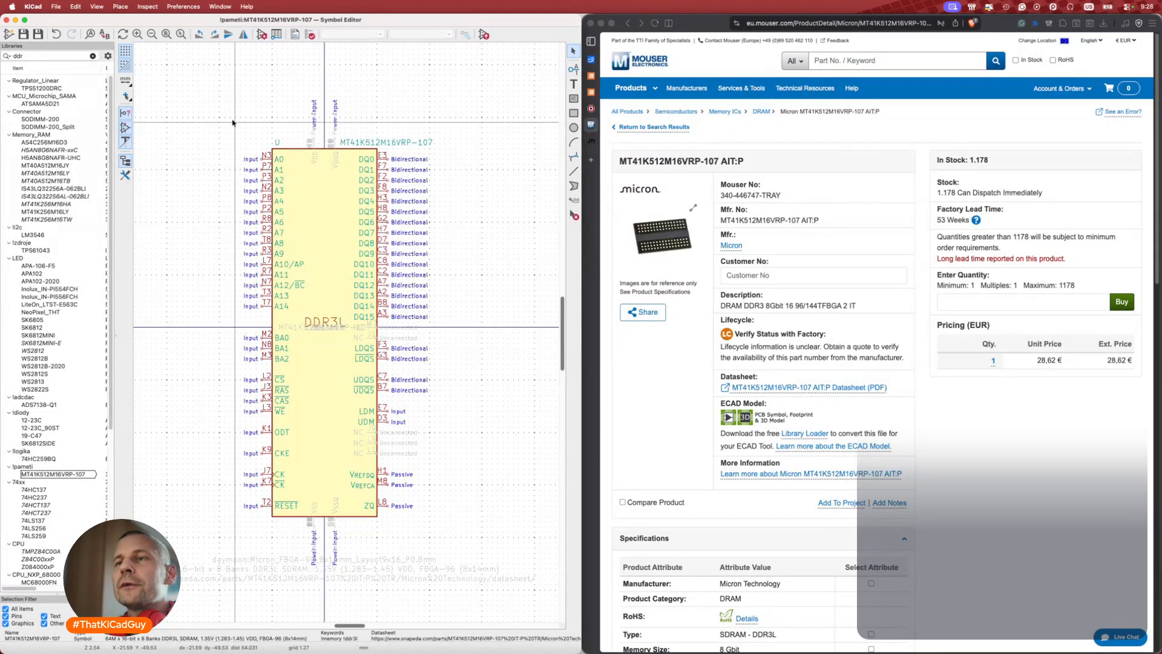
Enlarge the browser and Symbol Editor windows, close the Symbol Editor and open the Footprint Editor from the schematic.
double_click(706, 27)
key("super+Tab")
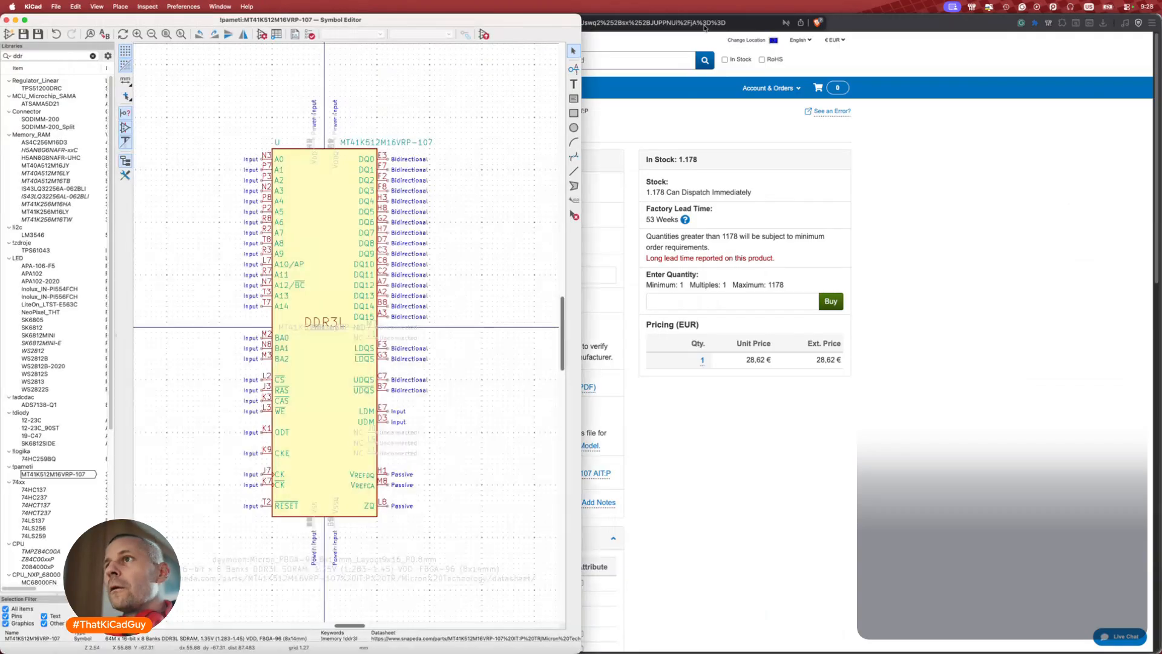
double_click(517, 20)
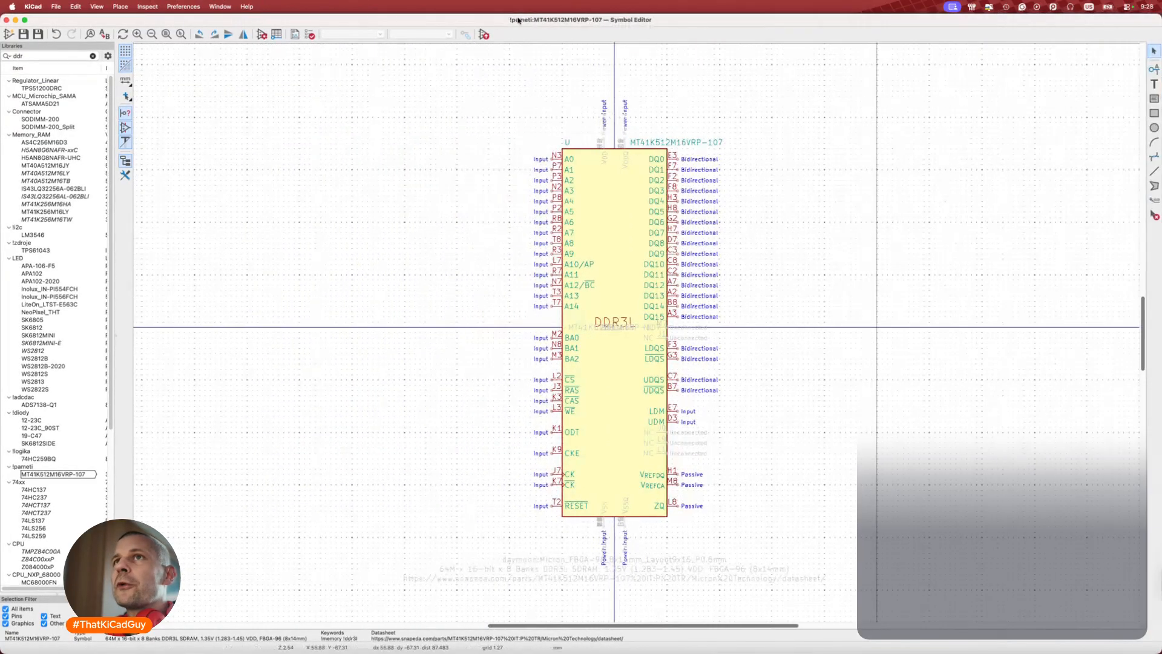
left_click(6, 20)
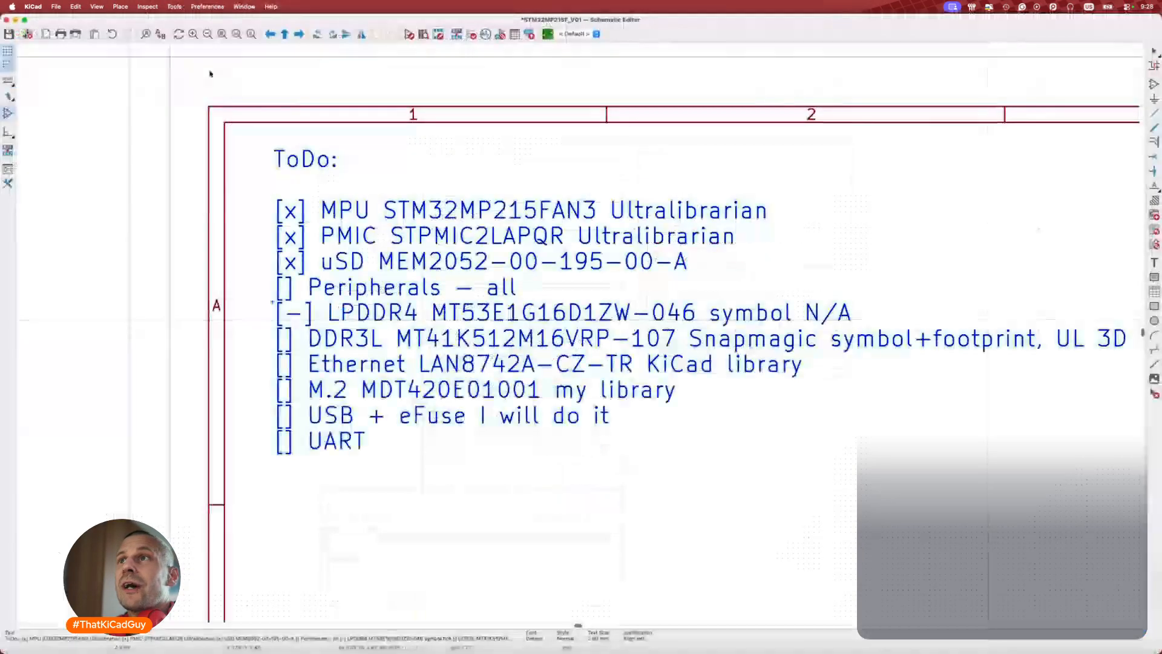
left_click(438, 35)
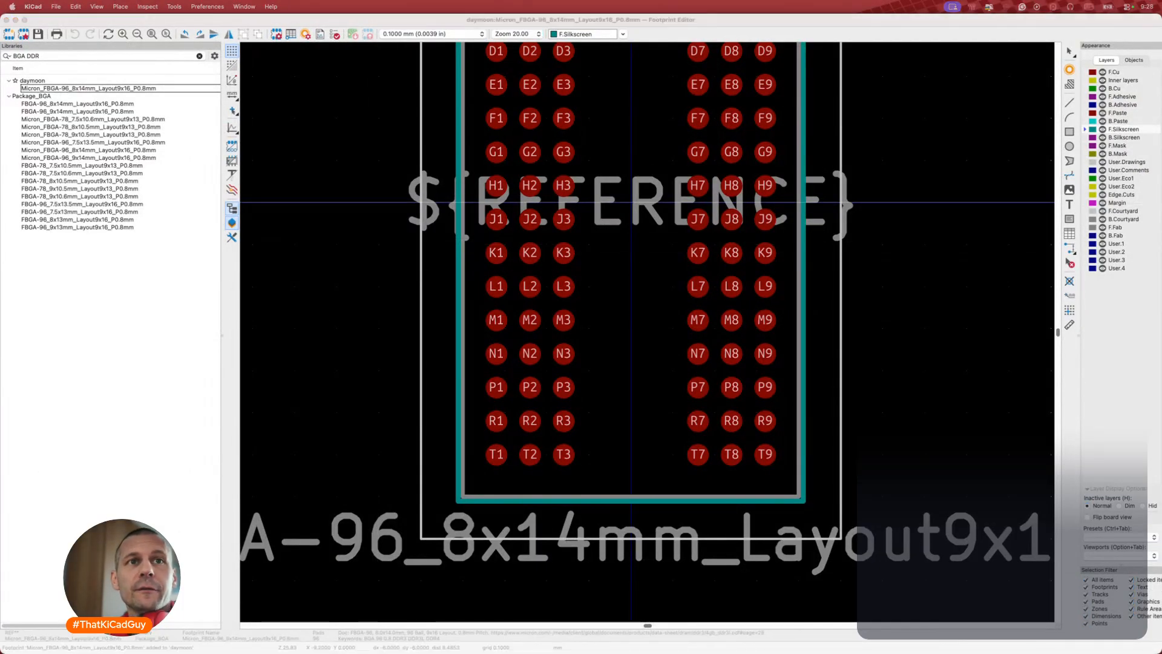
Switch to the browser's Ultra Librarian page and download the MT41K512M16VRP-107 IT:P 3D model in STEP format, saving the zip to kicad_pool.
key("super+Tab")
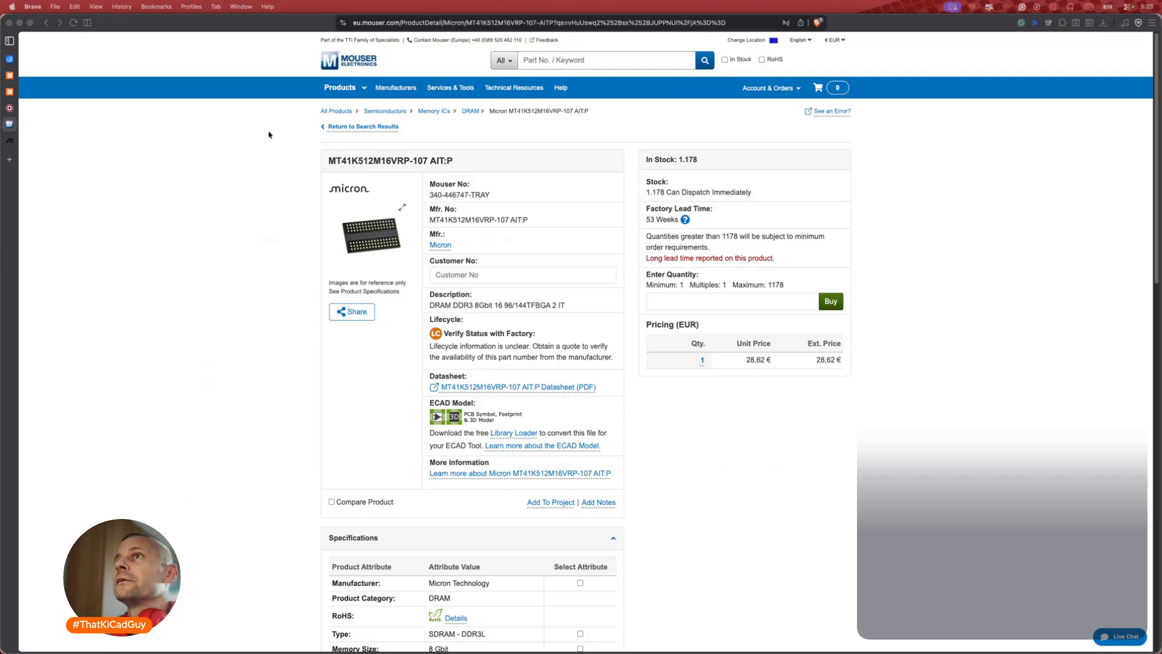
left_click(9, 109)
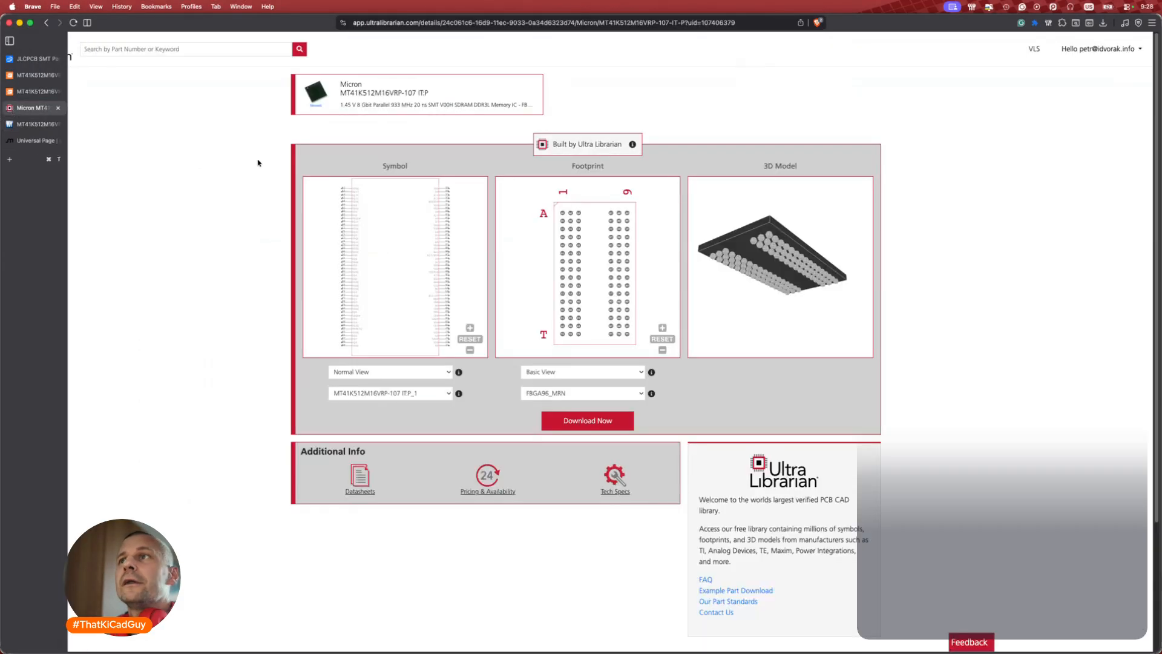
left_click(590, 421)
left_click(358, 200)
left_click(337, 226)
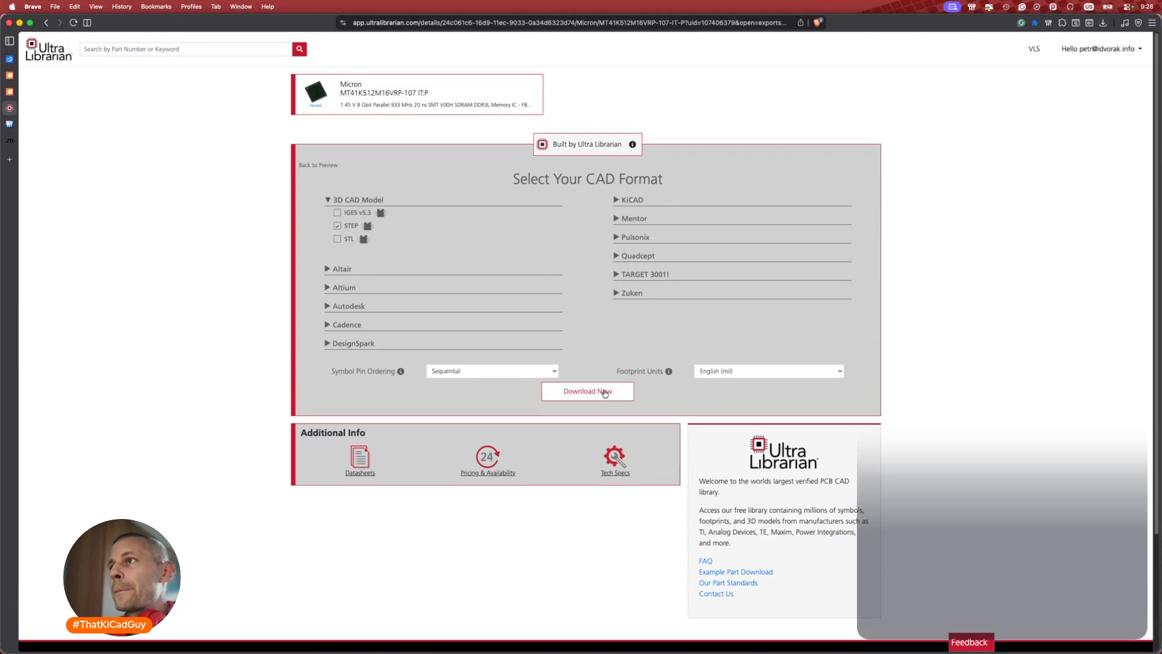
left_click(604, 392)
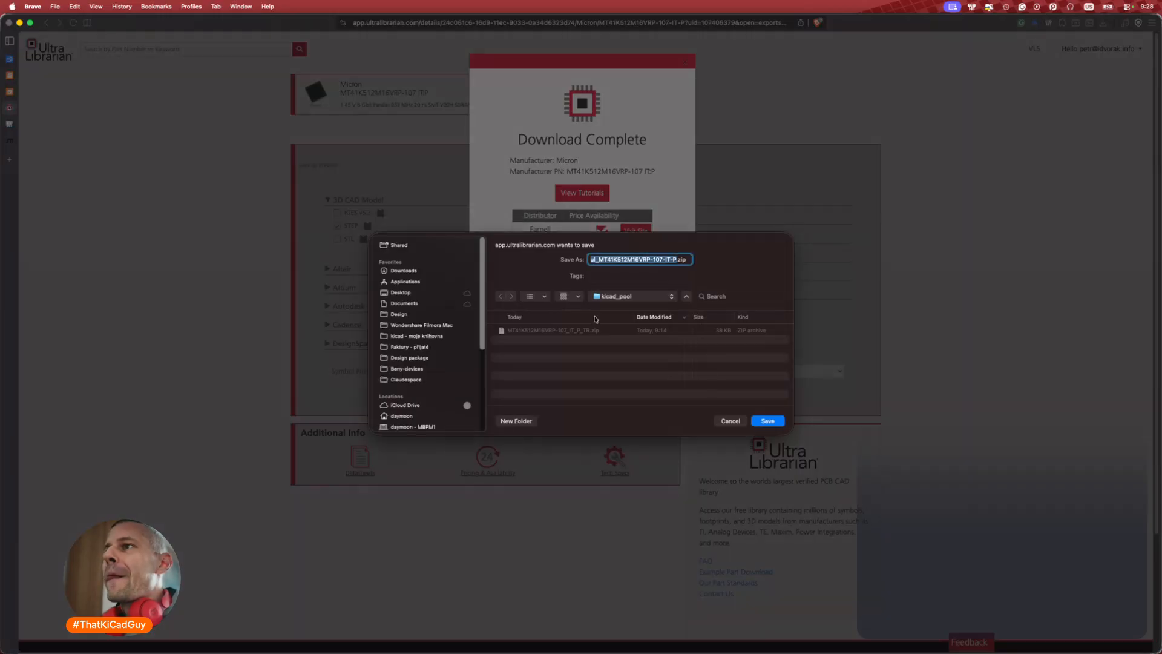
left_click(767, 422)
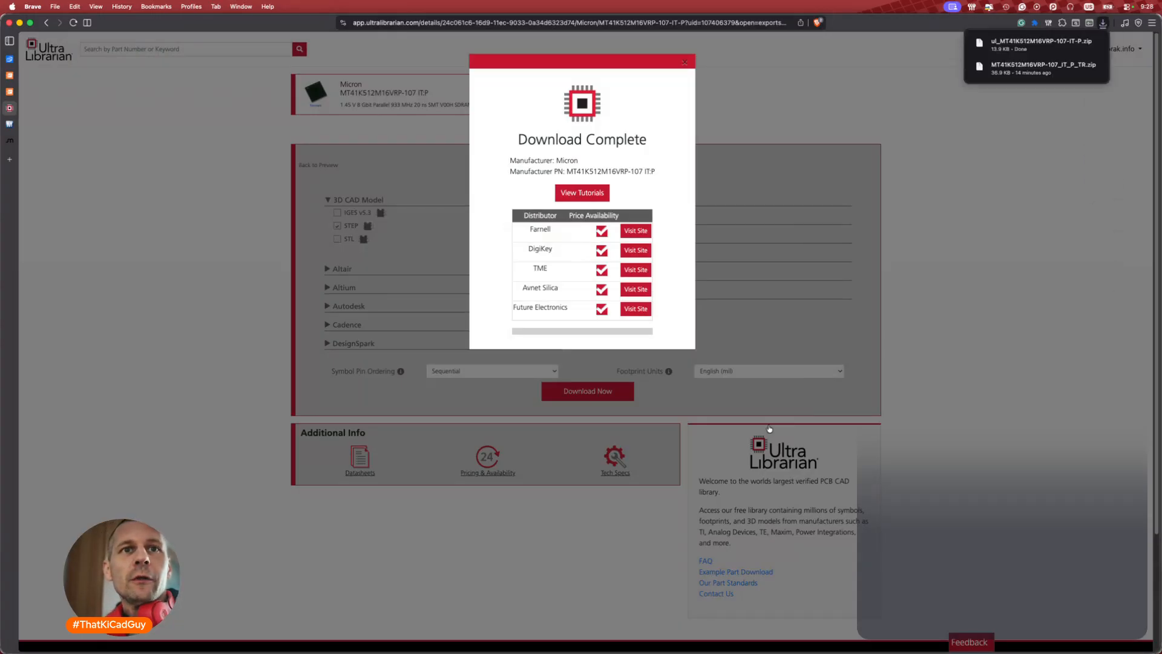
In Finder, add a Downloads tab beside the project tab, extract ul_MT41K512M16VRP-107-IT-P.zip from kicad_pool and open the extracted folder.
key("super+Tab")
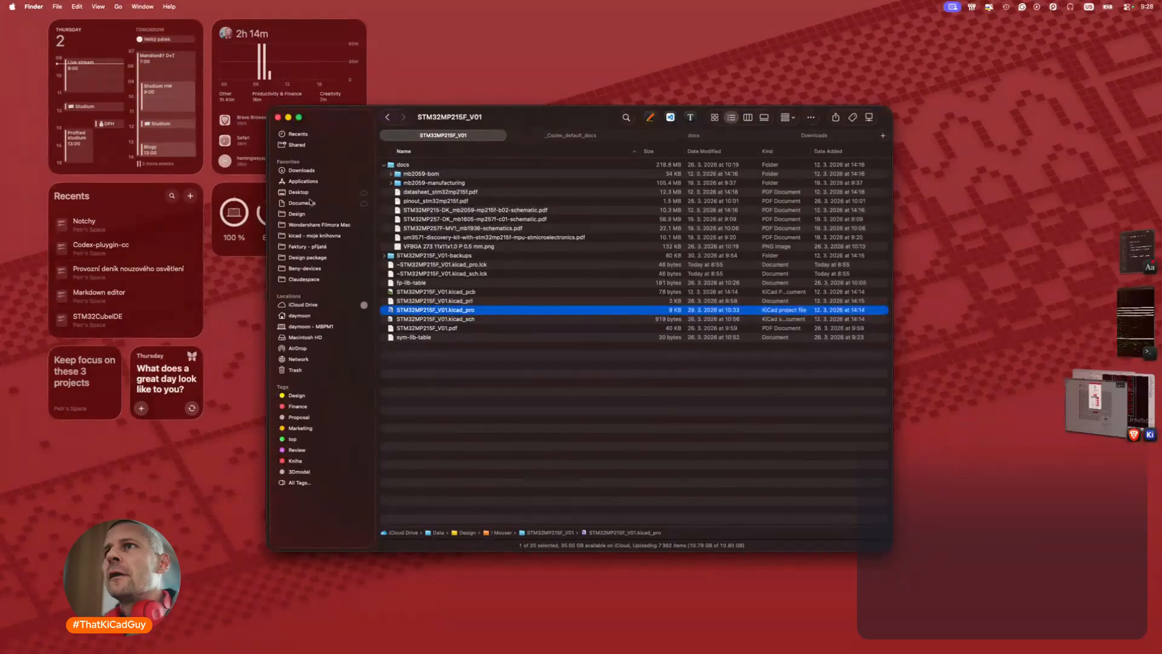
key("super+t")
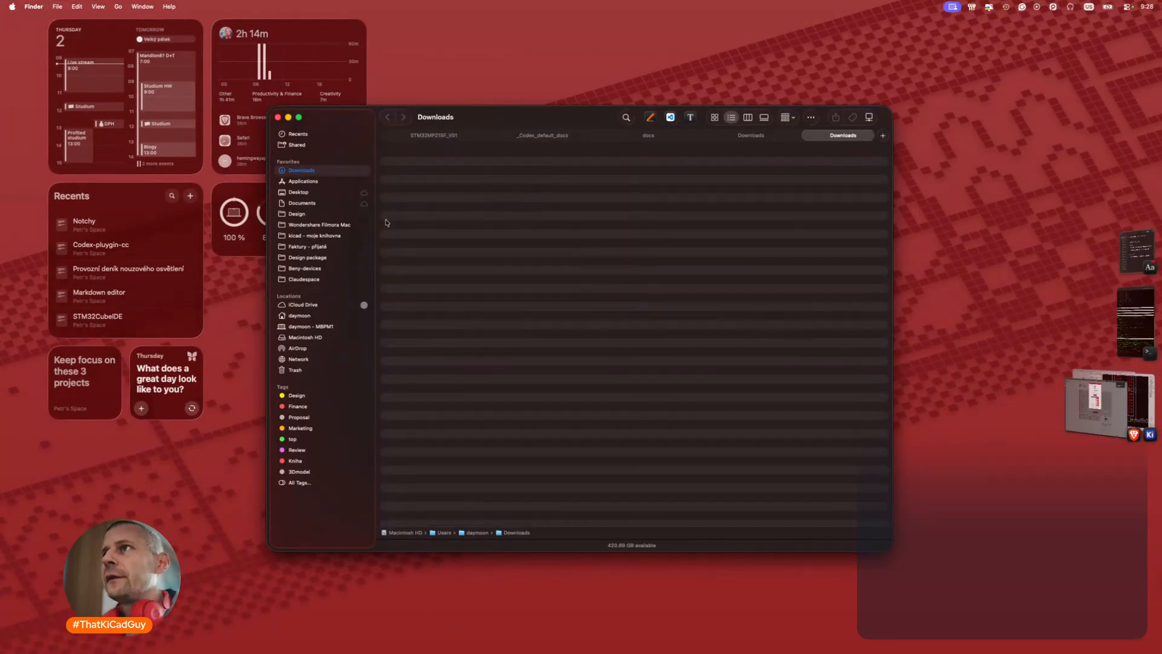
left_click_drag(828, 135, 509, 136)
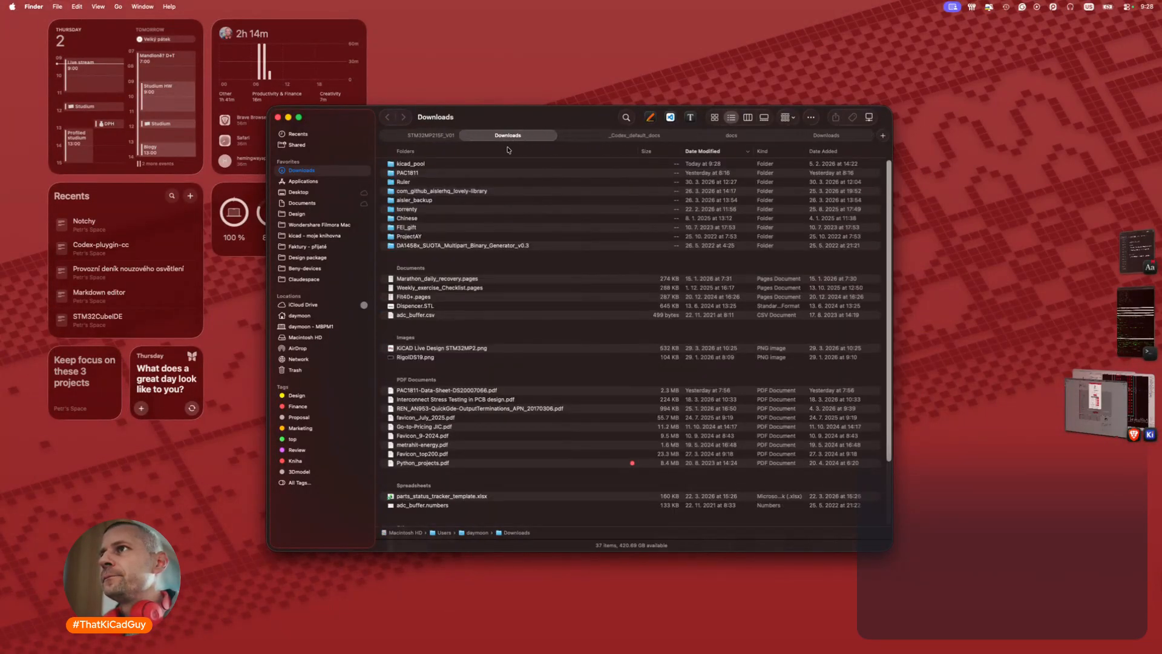
double_click(412, 165)
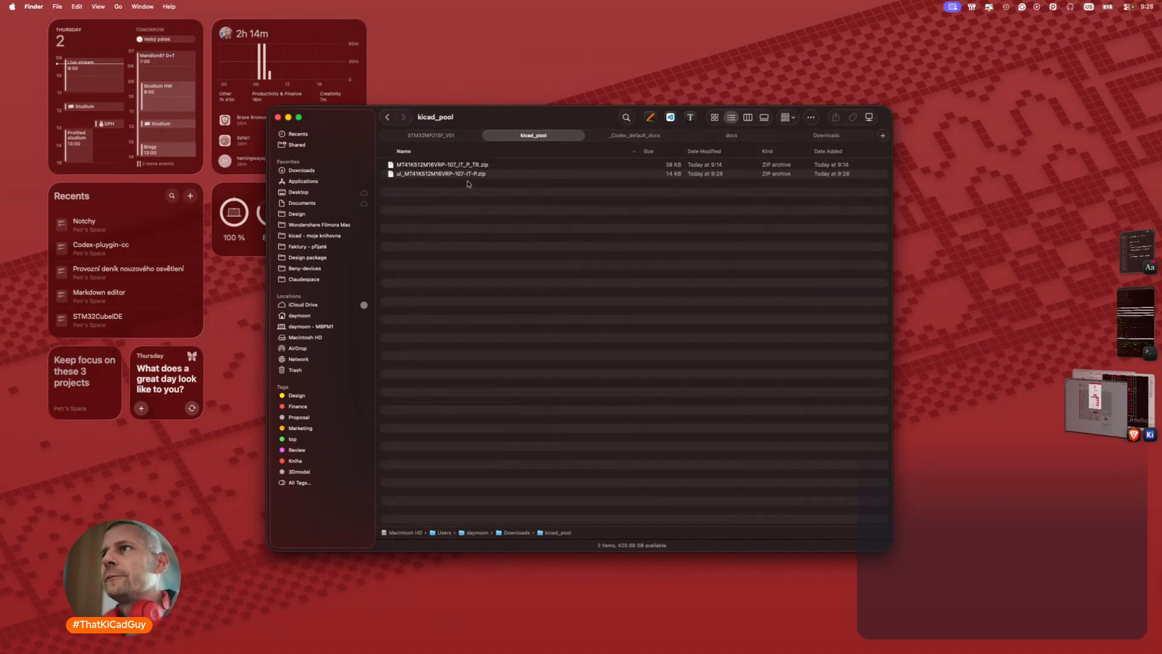
double_click(473, 174)
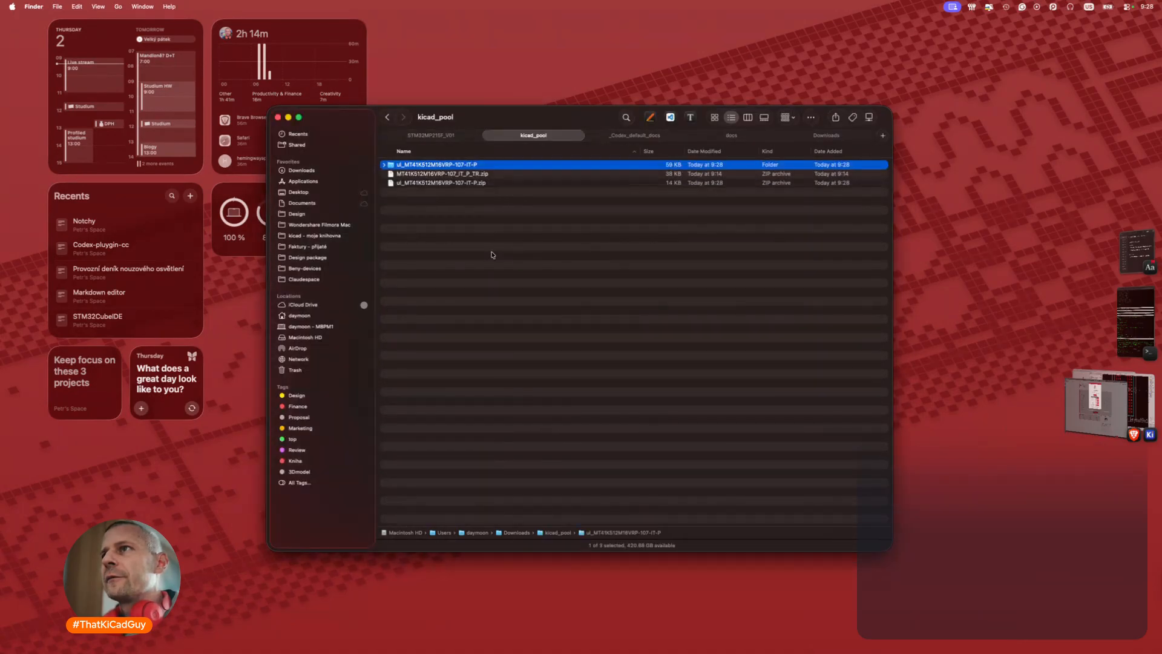
double_click(474, 165)
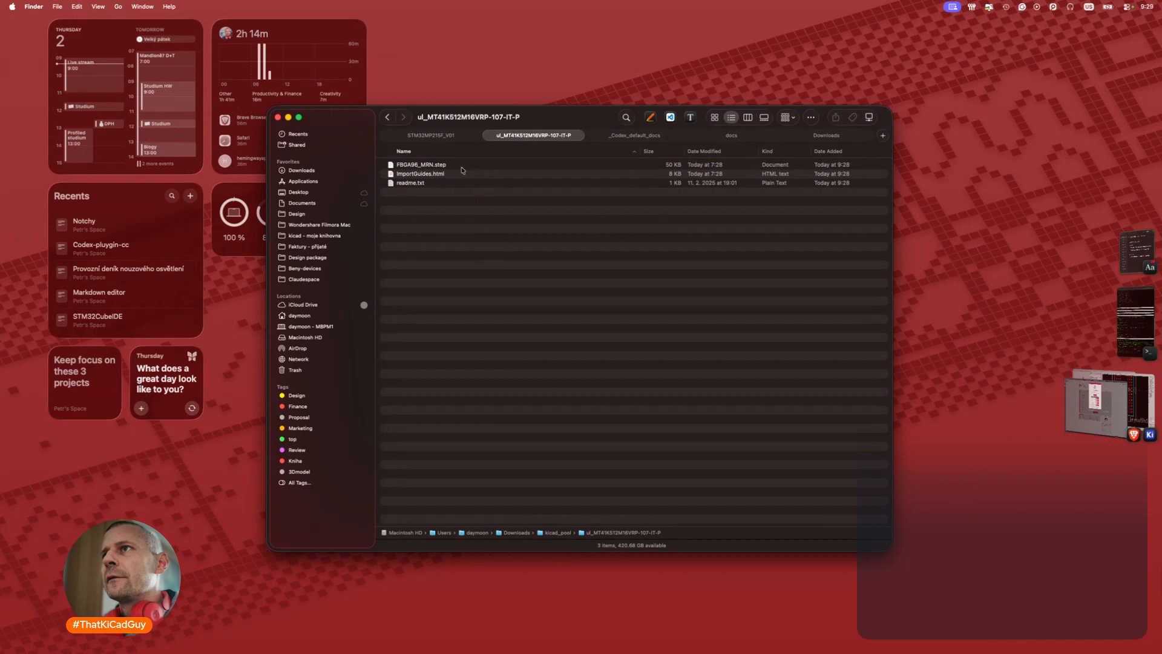
Rename the extracted FBGA96_MRN.step file as Micron_FBGA96_8x14mm_P0.8mm.step.
left_click(462, 165)
key("Return")
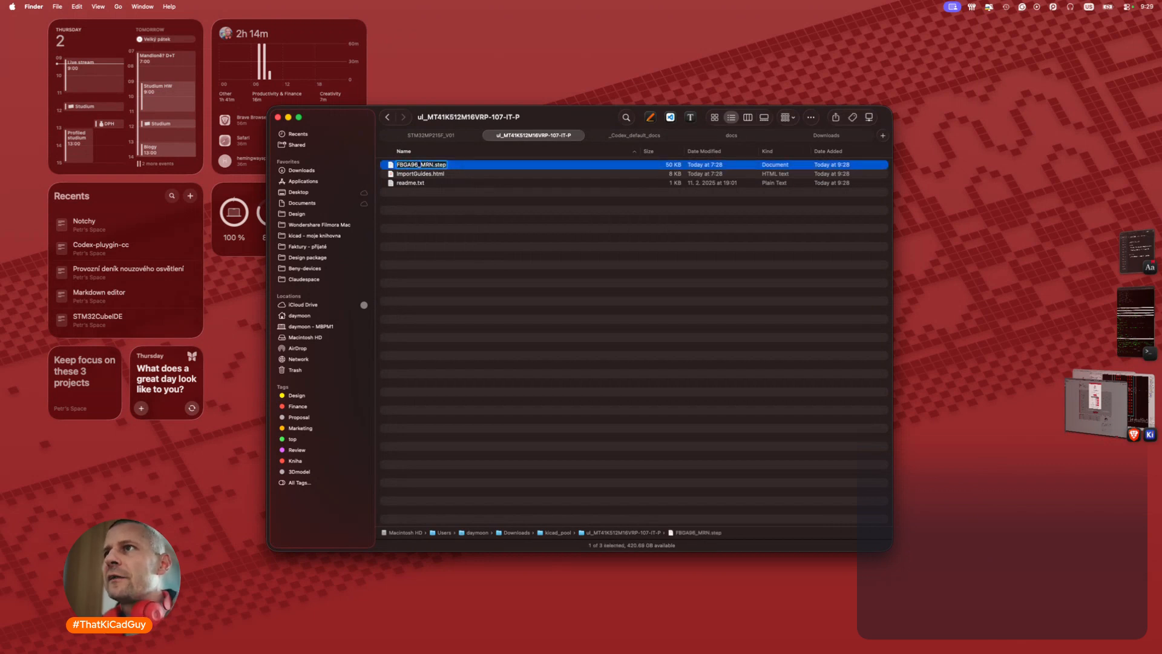
type("8x14mm_")
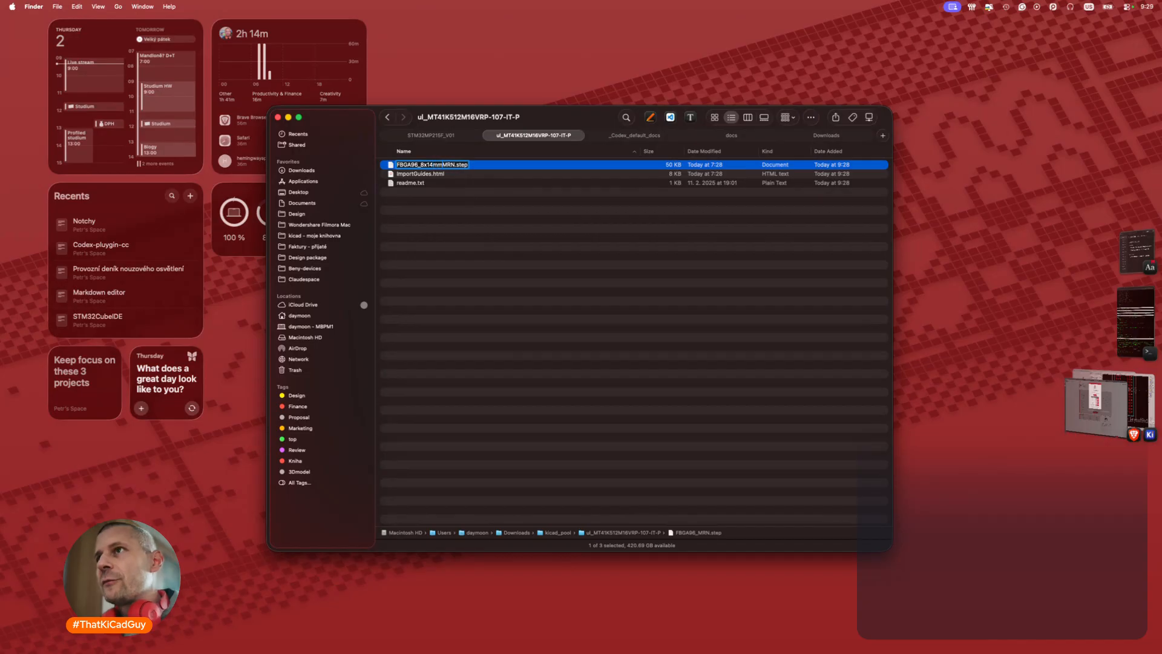
type("P0.8mm")
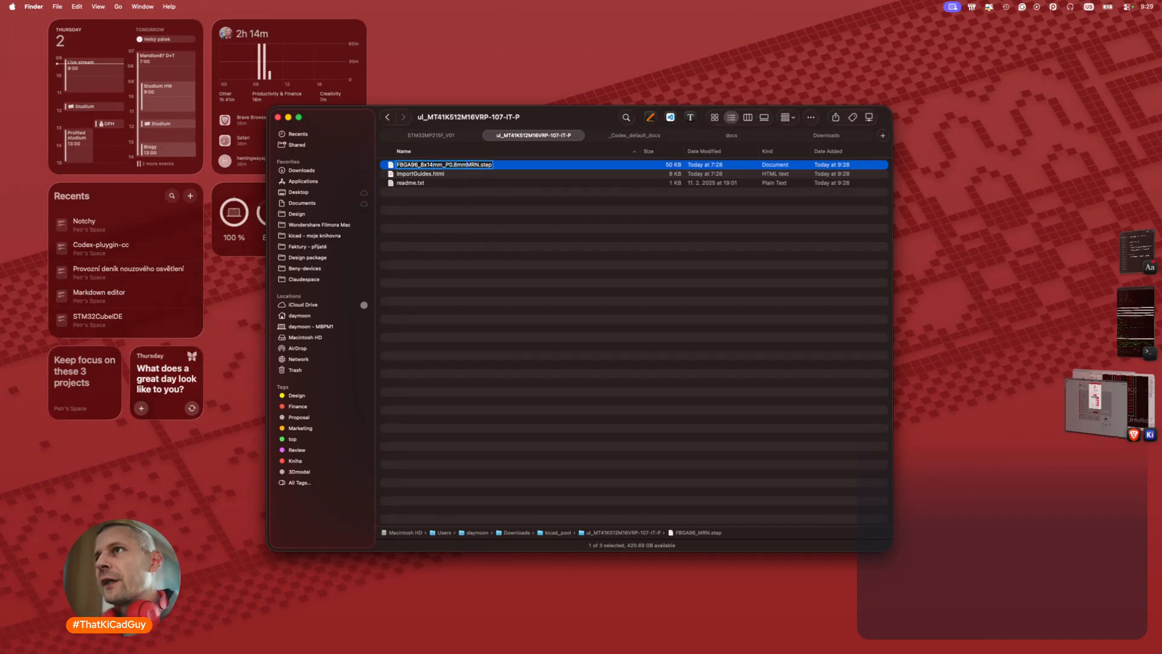
key("Delete")
key("Delete")
key("Delete")
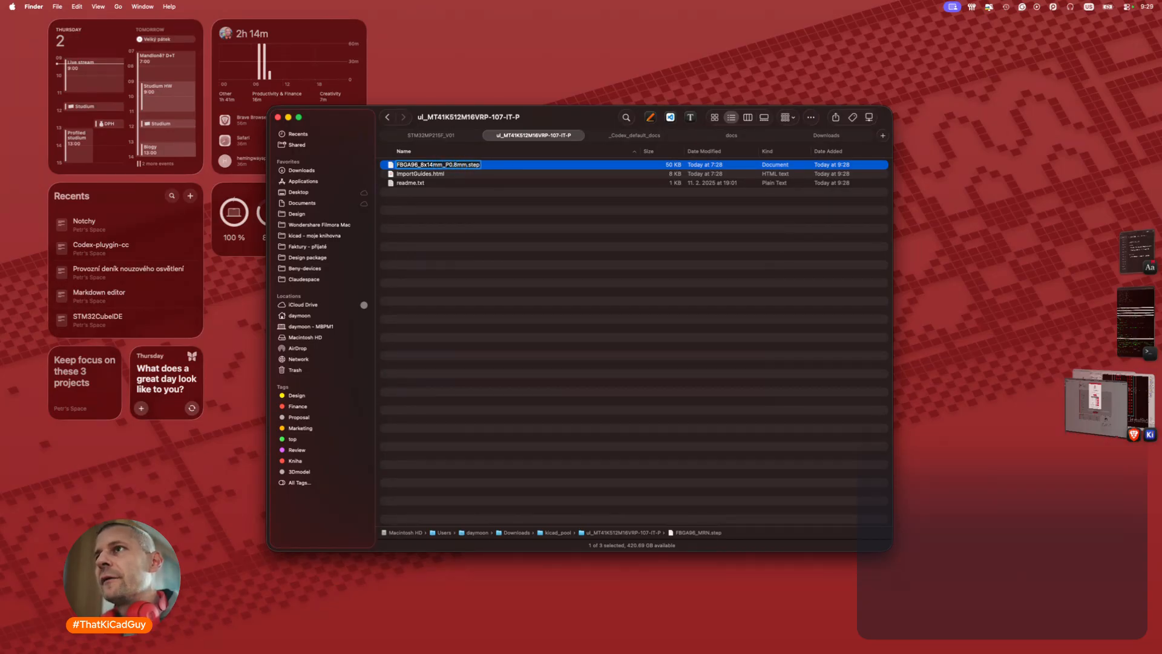
key("Return")
key("Return")
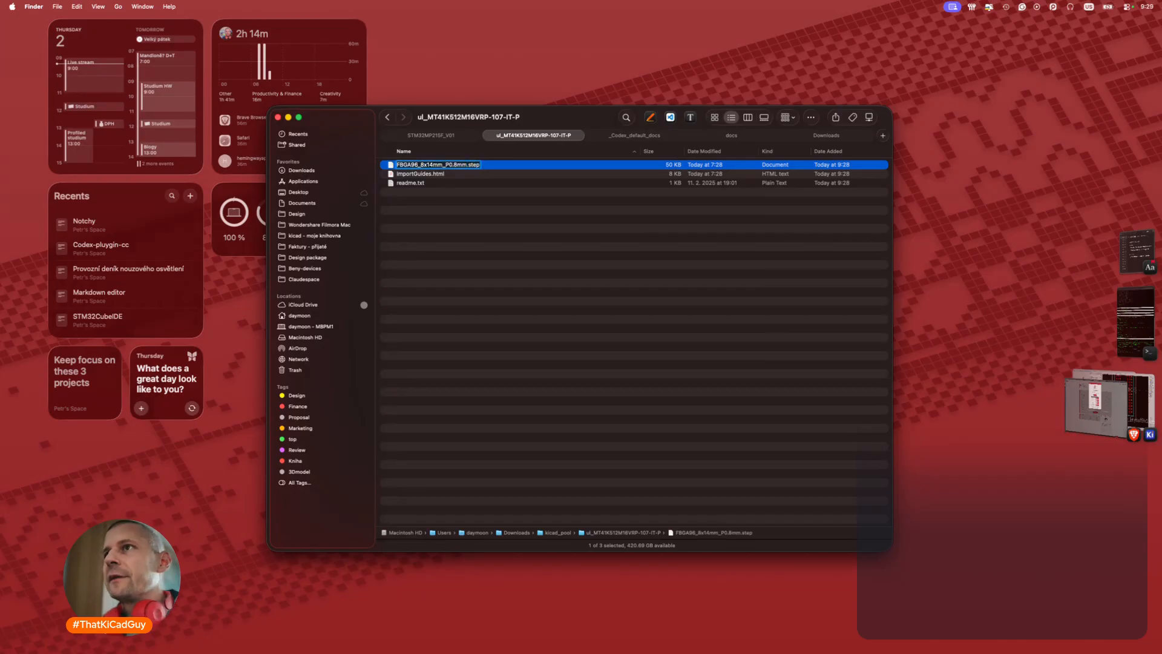
key("Left")
type("Micron_")
key("Return")
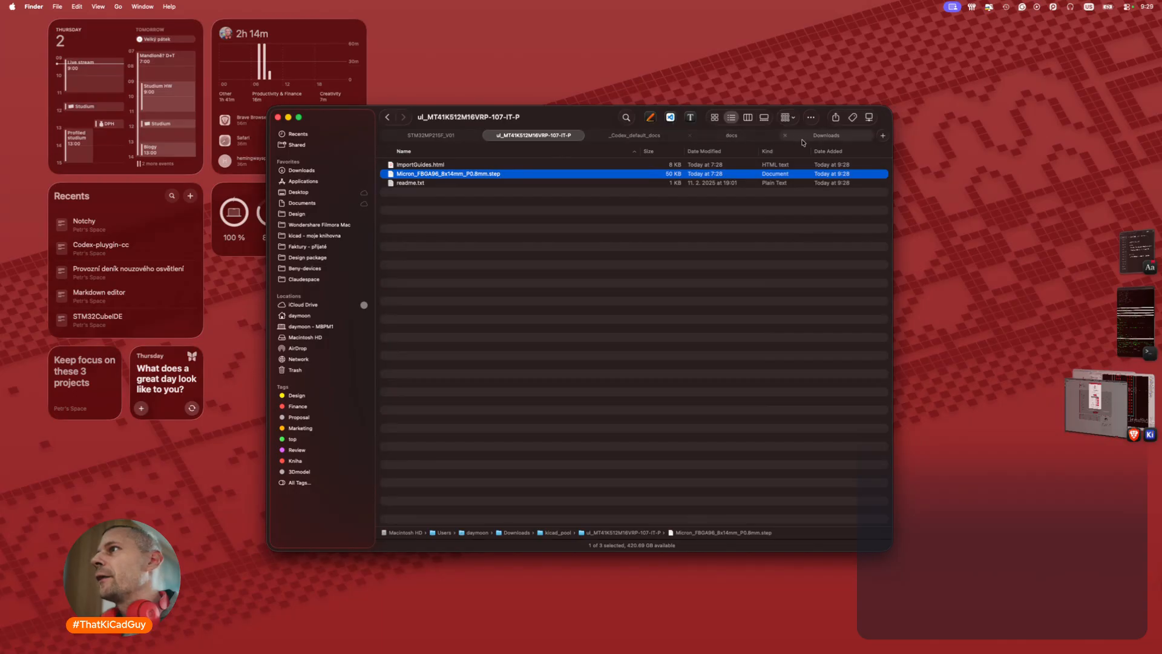
Copy the renamed STEP file into the KiCad library's 3d_modely folder, replacing the existing file of the same name.
left_click(826, 136)
left_click(319, 236)
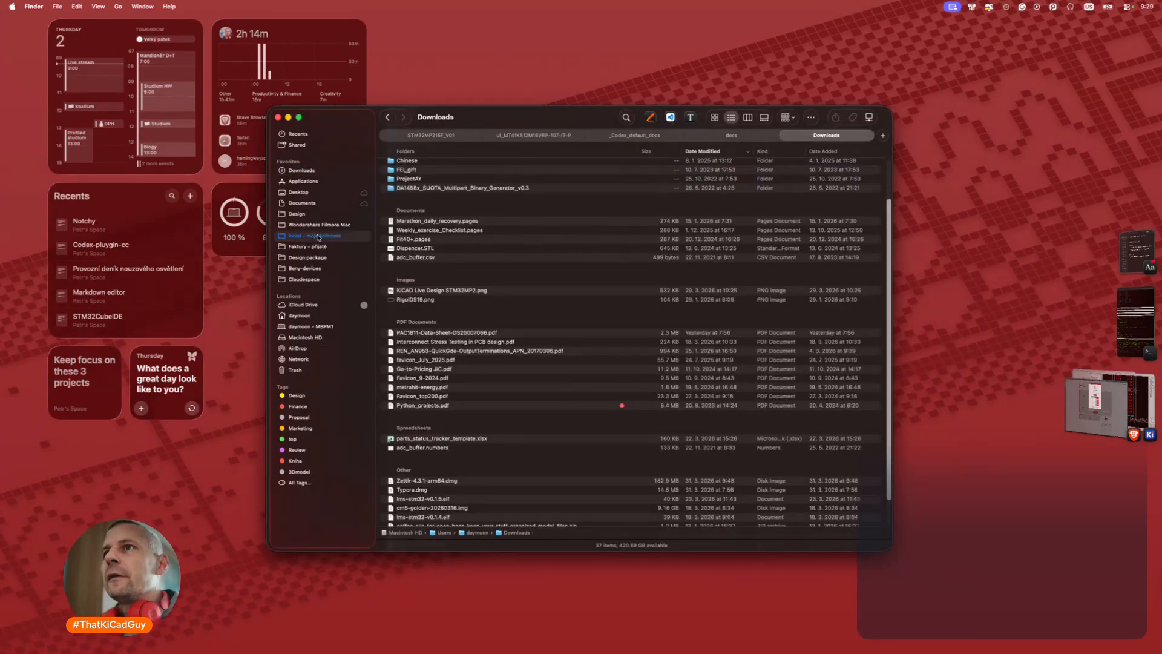
double_click(423, 167)
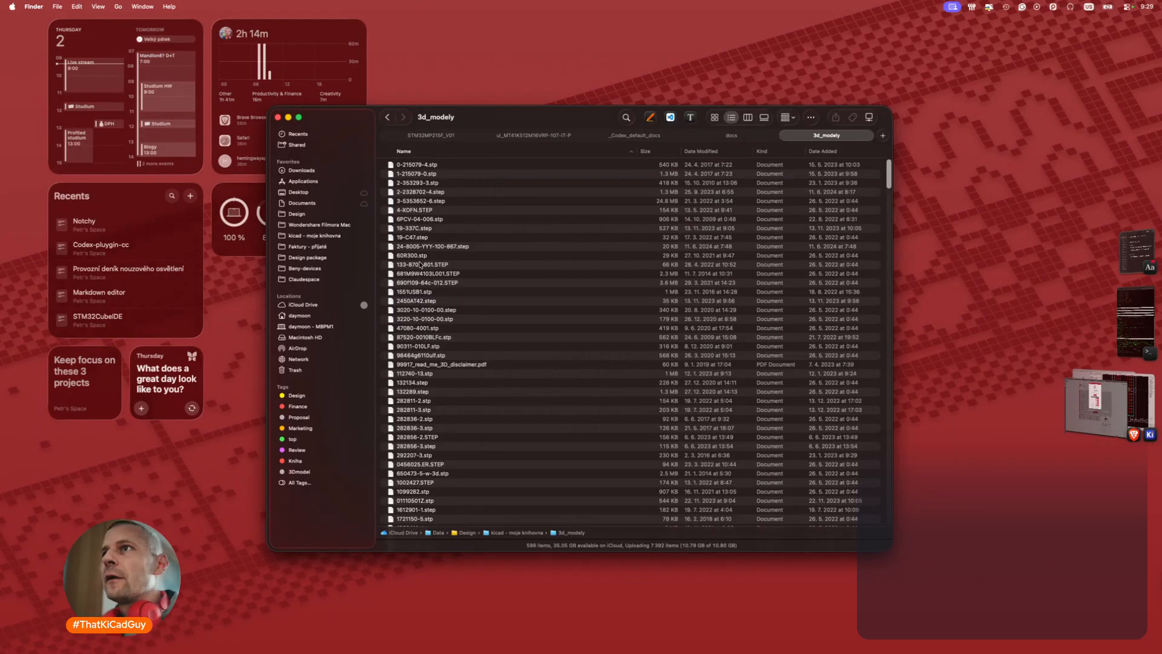
left_click(526, 137)
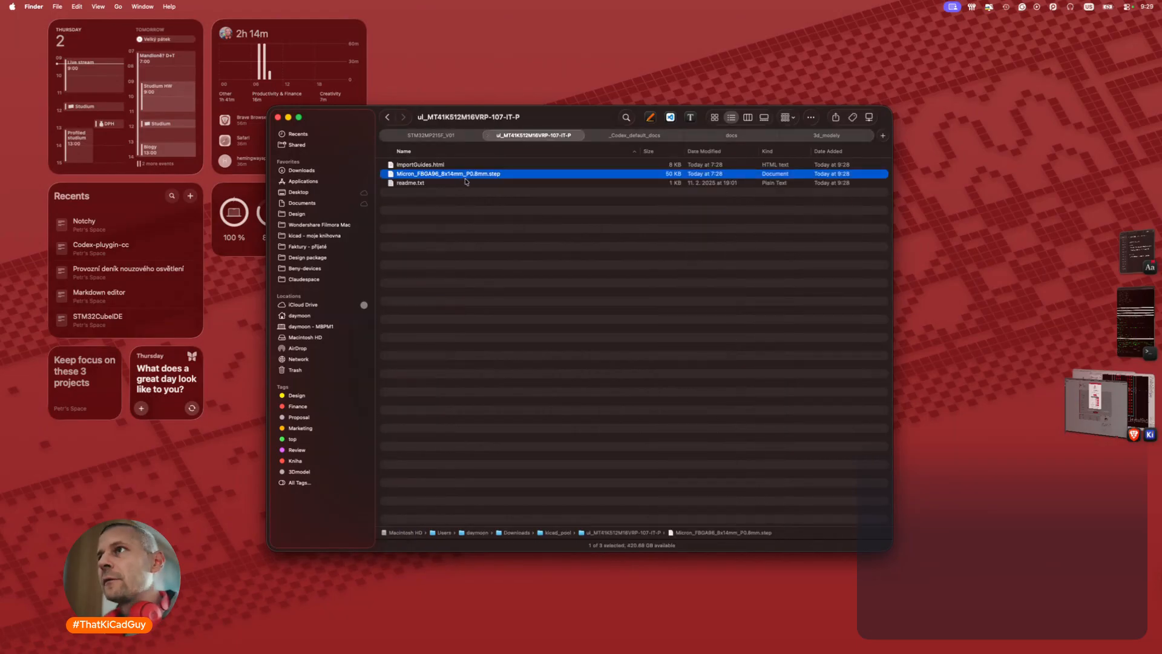
left_click(823, 137)
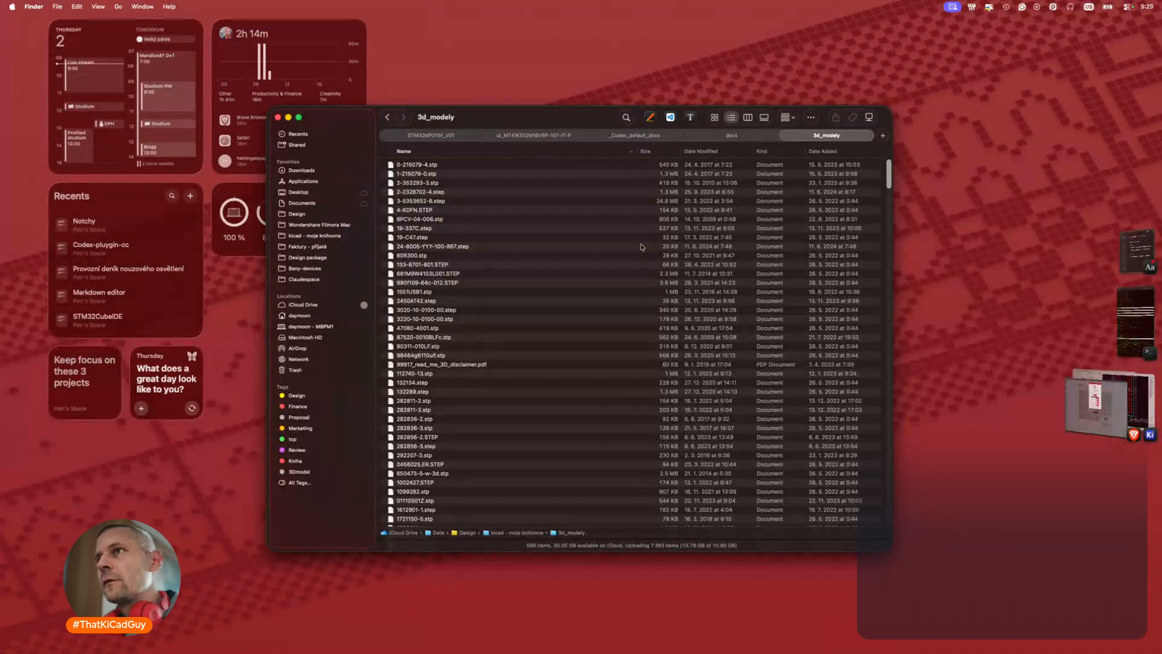
key("super+v")
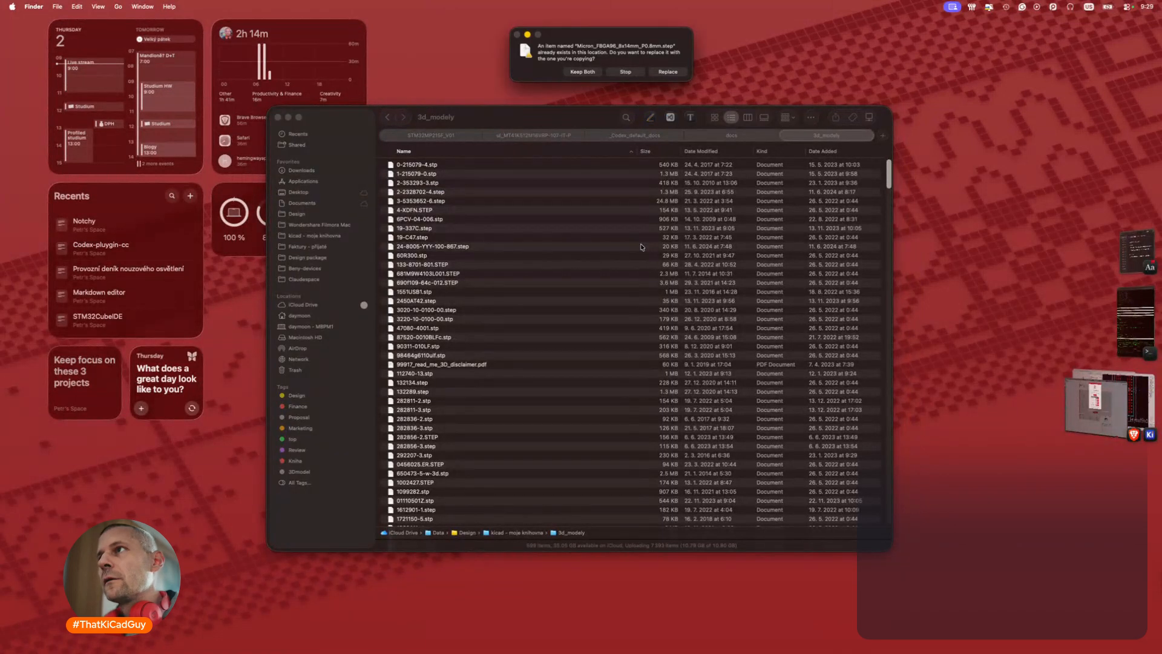
left_click(666, 72)
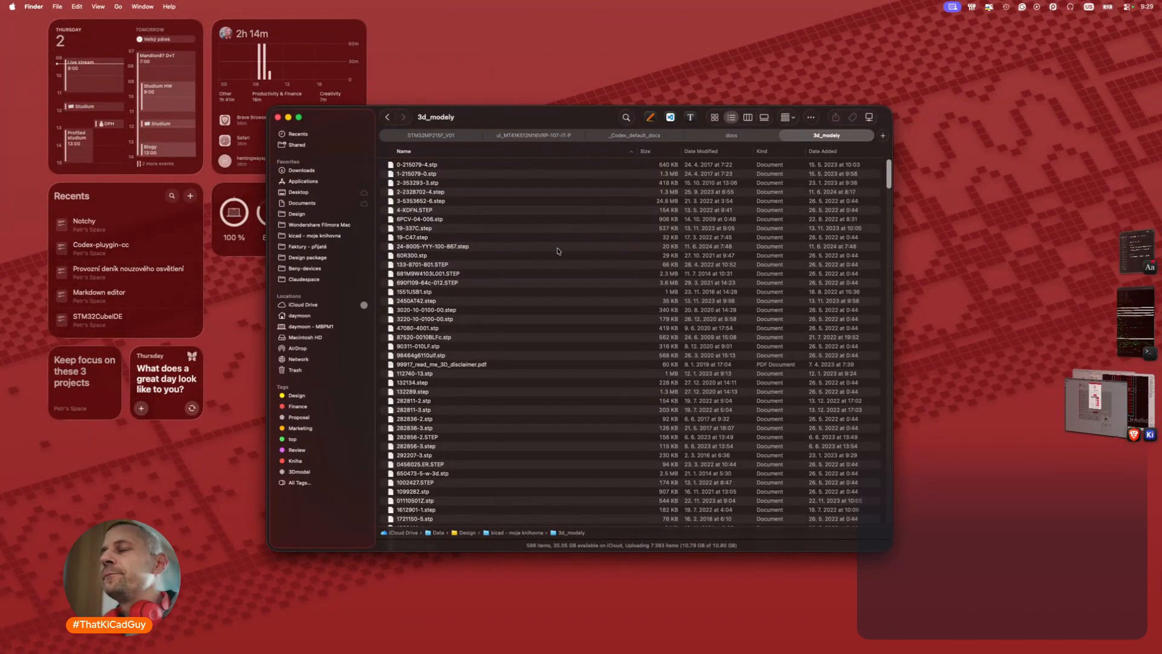
Return to the Footprint Editor in KiCad and remove the current 3D model entry from the footprint's properties.
key("super+Tab")
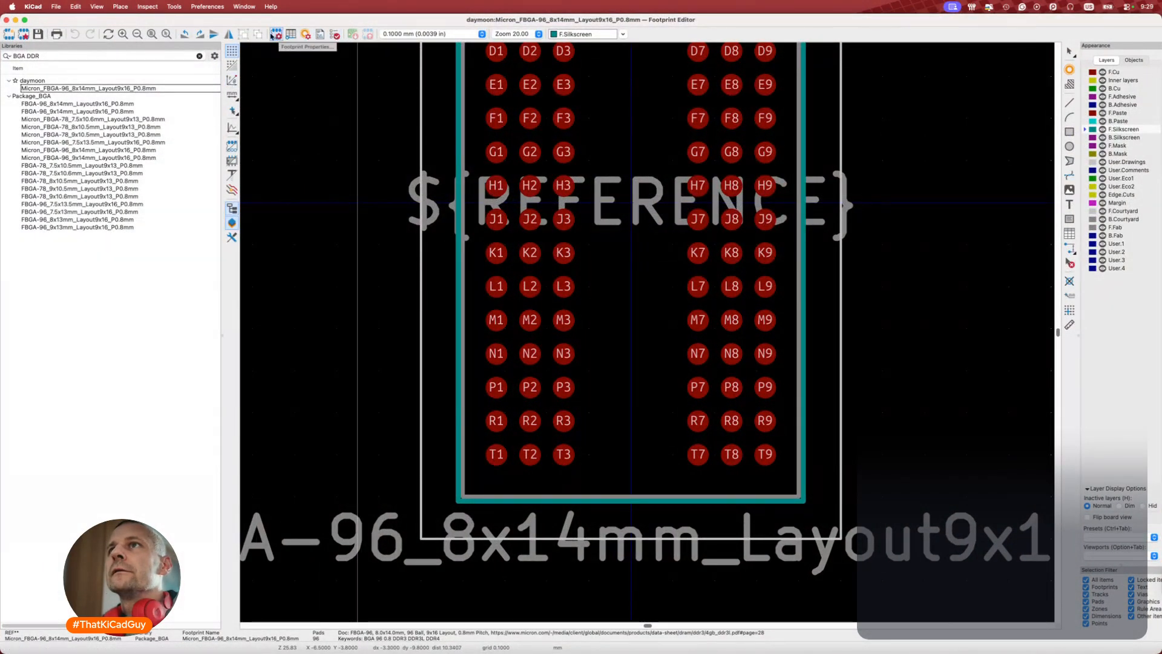
left_click(336, 35)
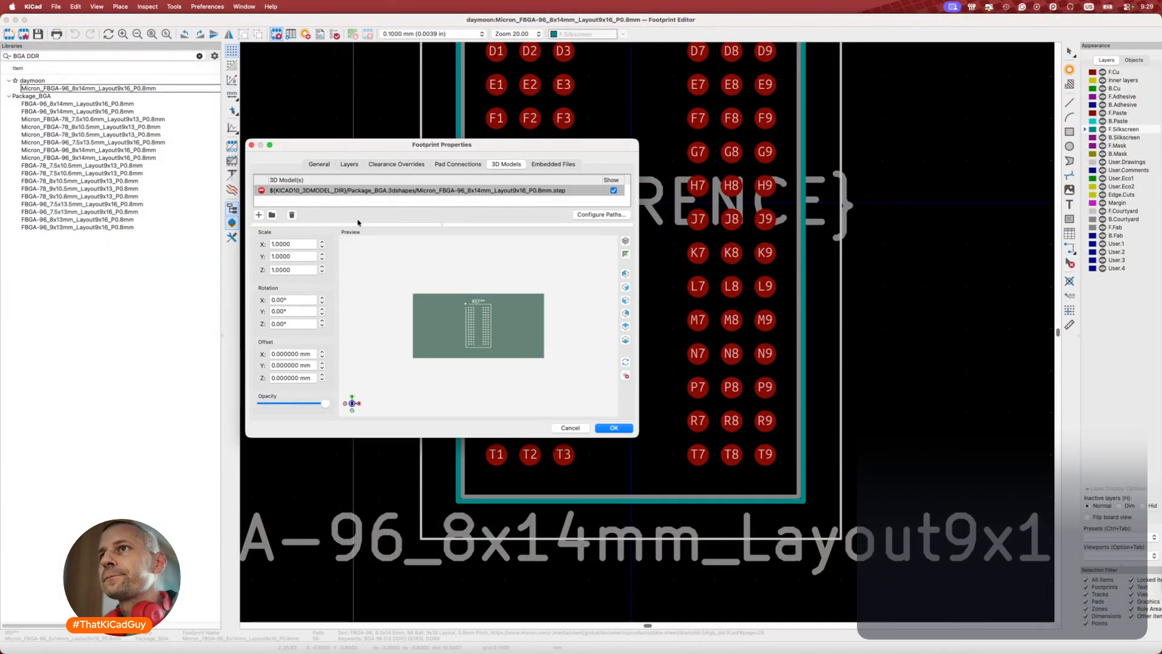
left_click(291, 214)
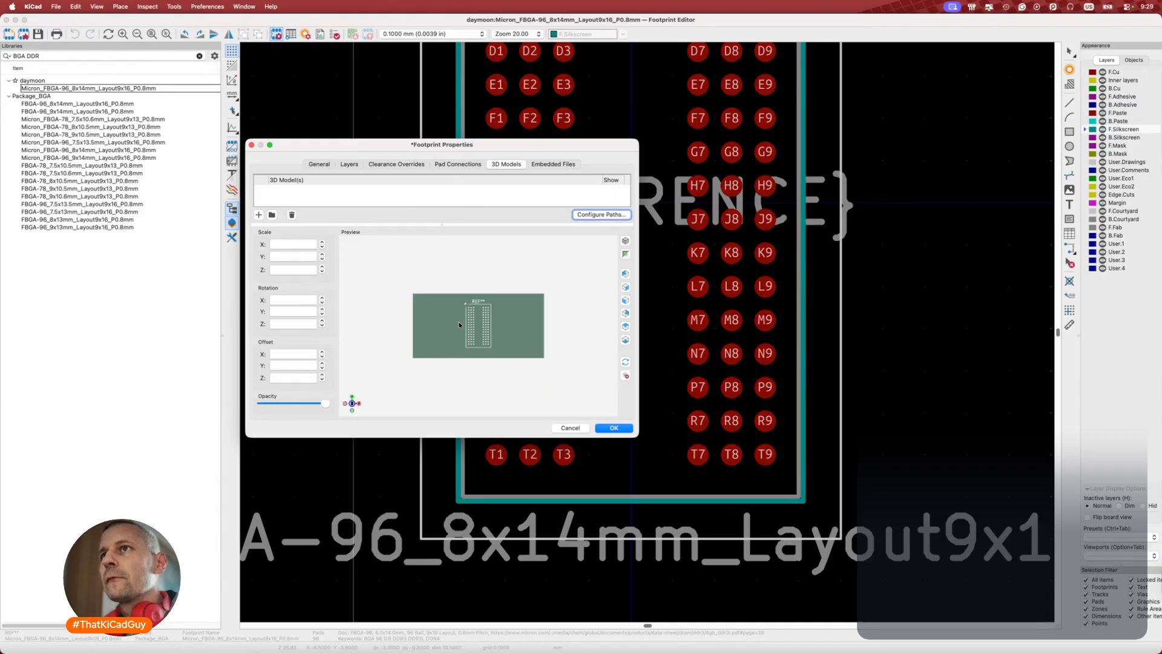
Add Micron_FBGA96_8x14mm_P0.8mm.step from the 3d_modely path as the footprint's 3D model.
left_click(271, 216)
left_click(470, 378)
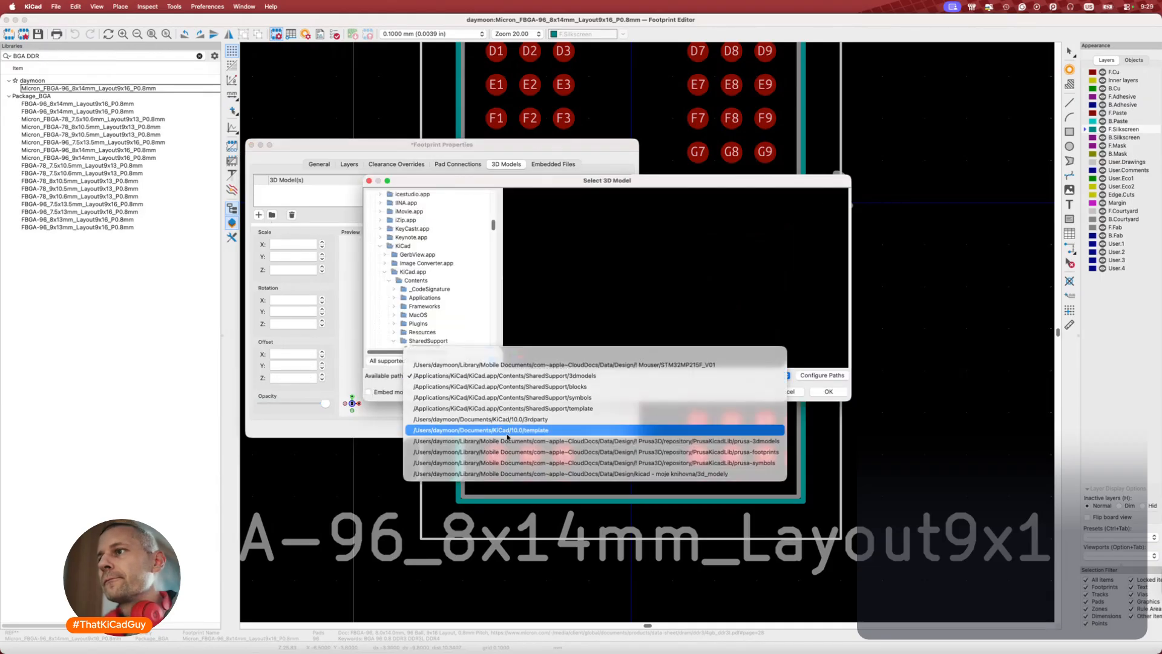
left_click(553, 471)
scroll(464, 340, "down", 10)
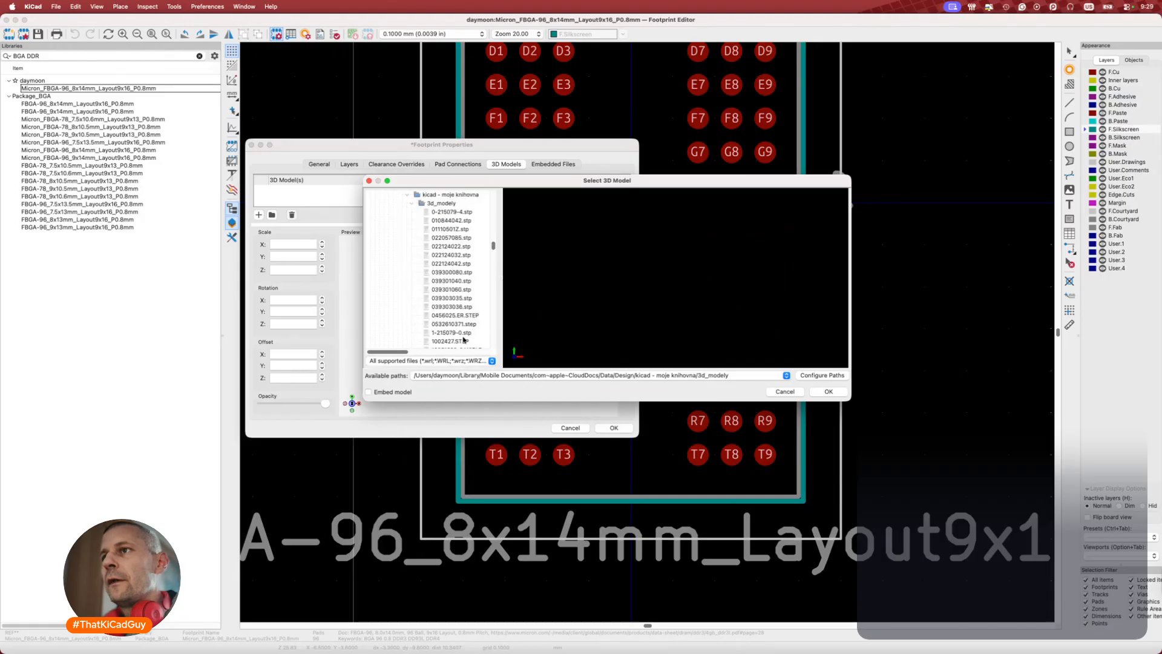
scroll(464, 340, "down", 10)
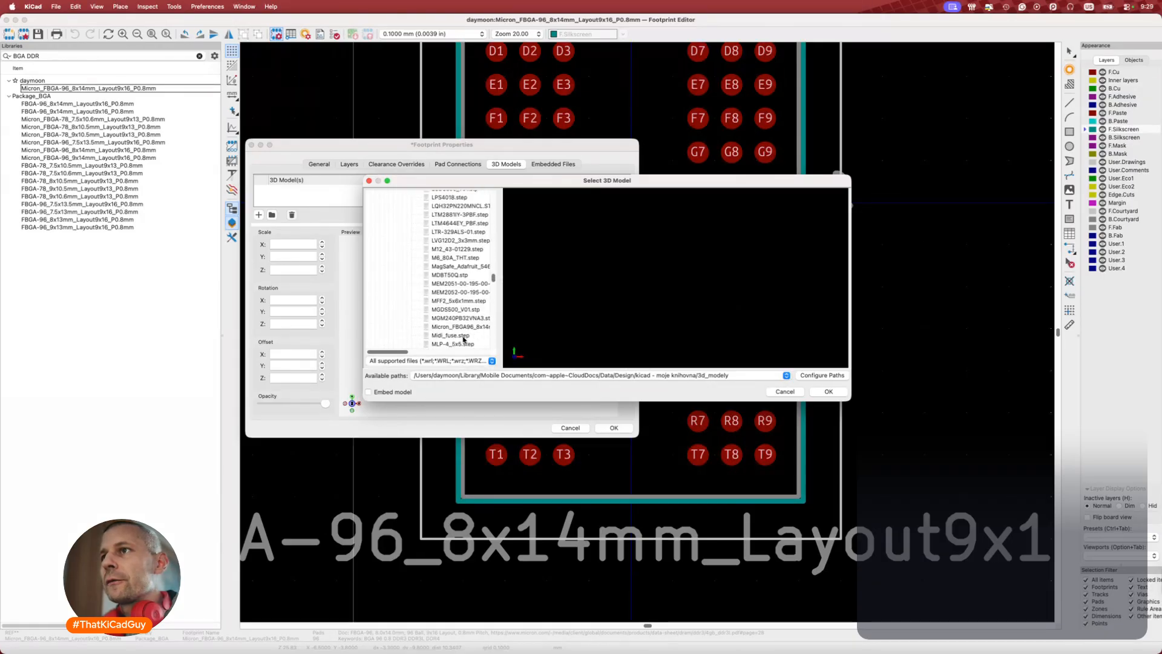
scroll(464, 340, "down", 5)
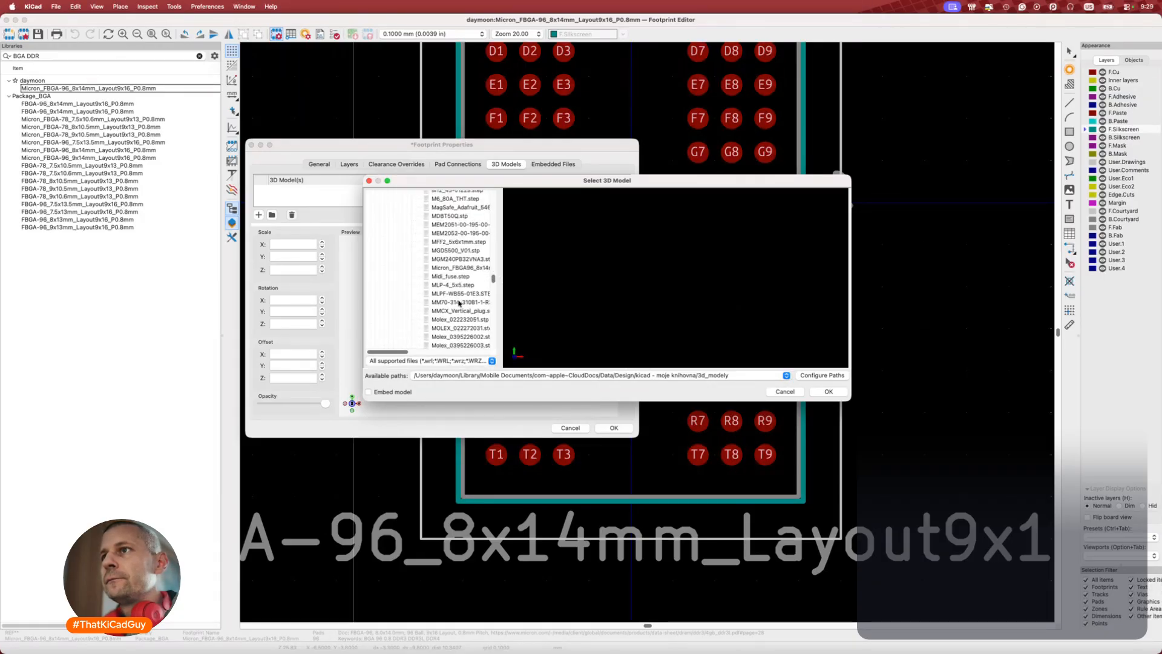
left_click(460, 267)
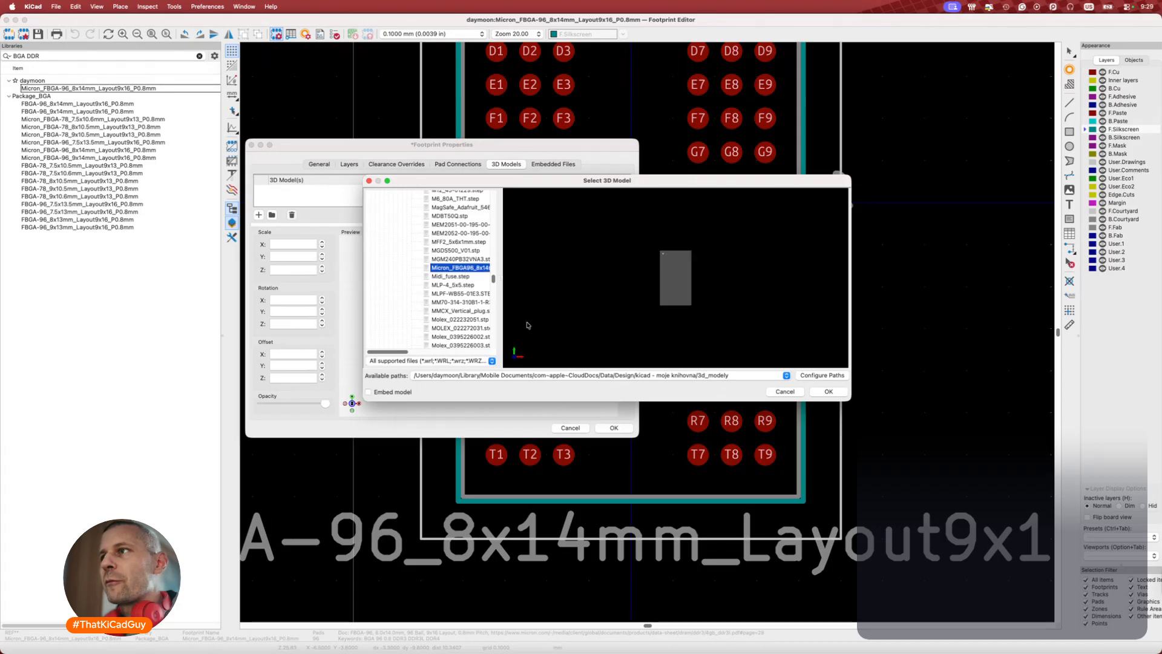
left_click(817, 392)
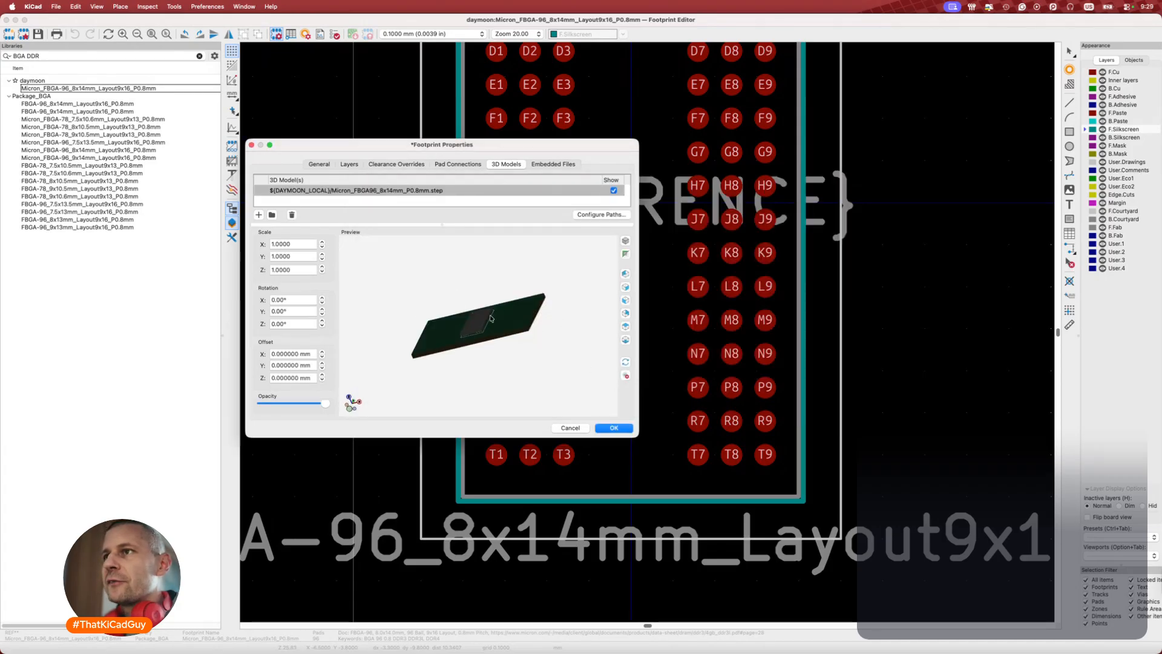
Inspect the 3D model's alignment in the preview, apply the footprint properties and save the footprint.
scroll(491, 319, "up", 10)
left_click_drag(479, 393, 581, 404)
left_click(613, 428)
key("super+s")
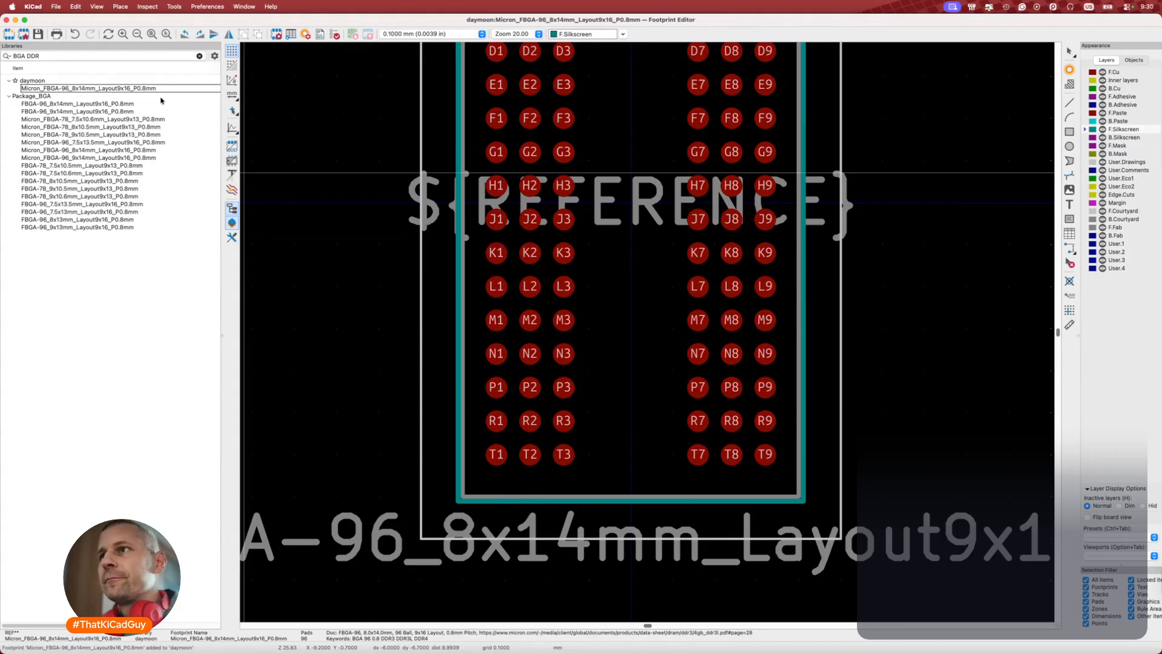
Close the Footprint Editor and mark the DDR3L MT41K512M16VRP-107 line with [x] in the schematic's ToDo text.
key("super+w")
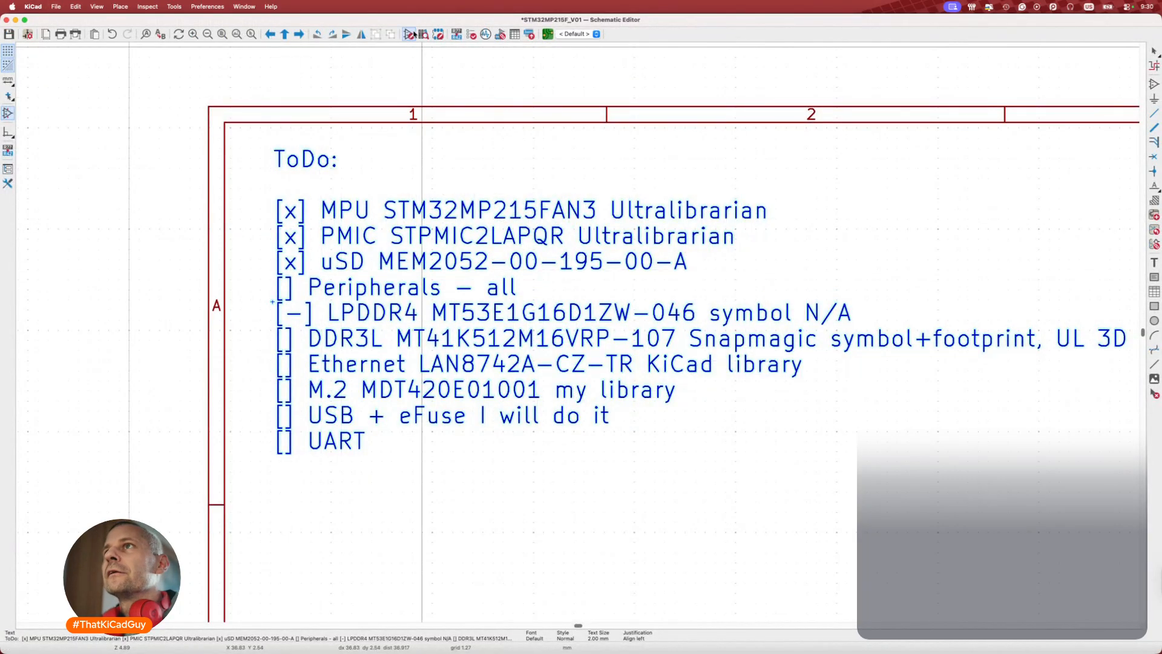
double_click(412, 249)
scroll(335, 209, "down", 1)
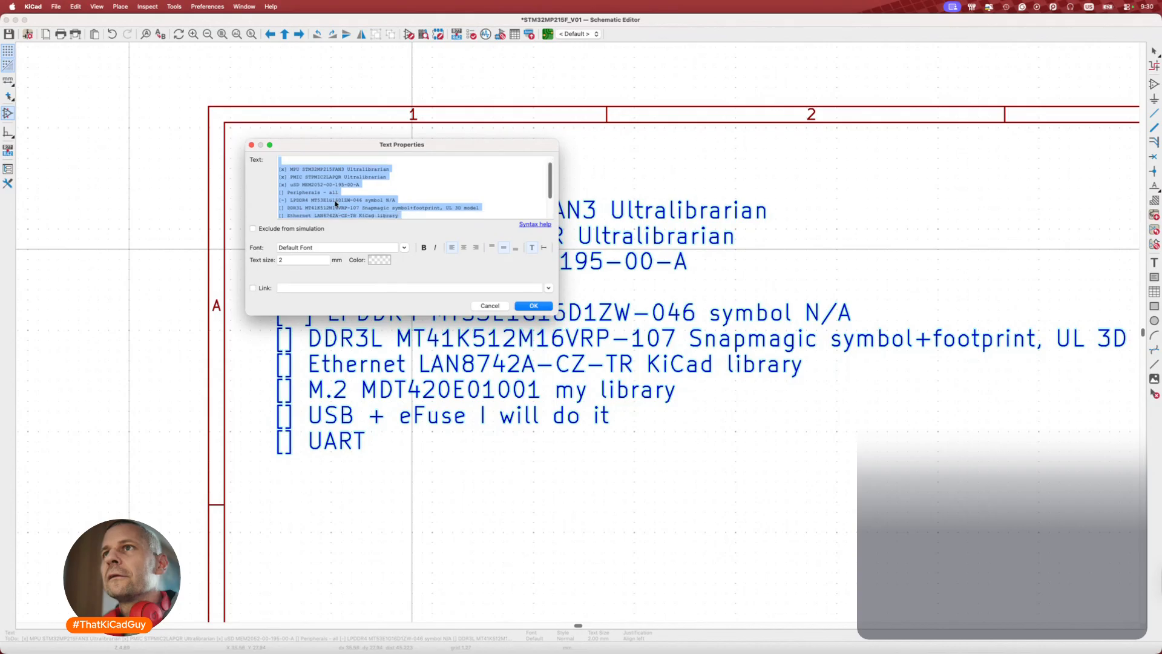
left_click(284, 208)
type("x")
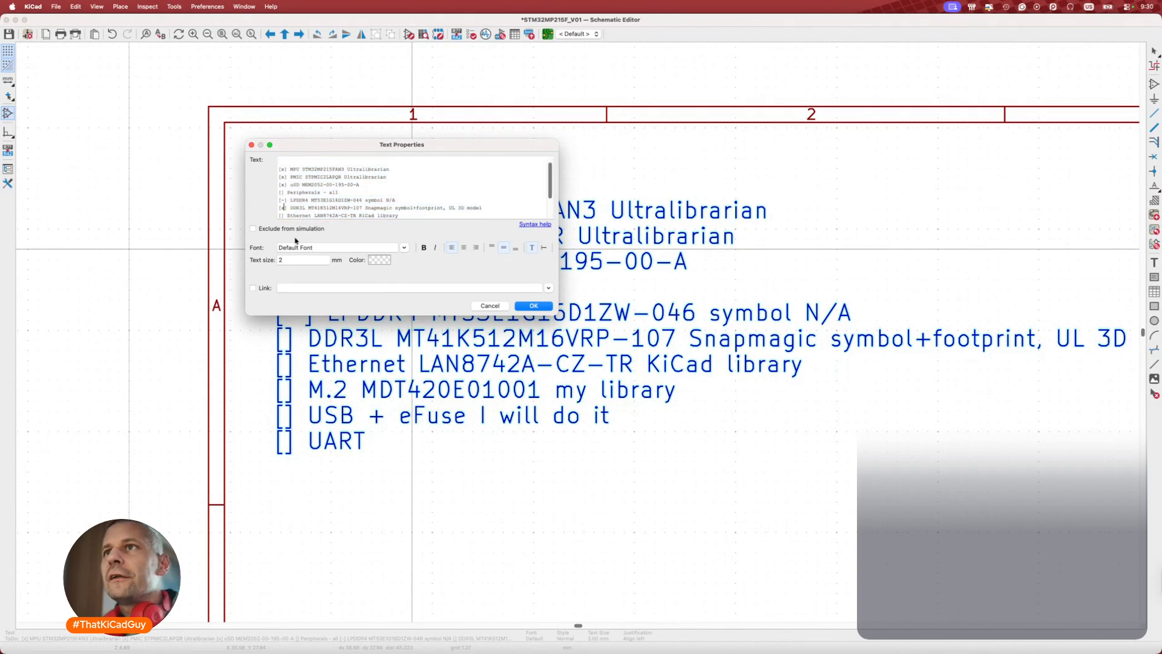
Copy the Ethernet part number LAN8742A-CZ-TR from the ToDo text, apply the text changes and save the schematic.
scroll(363, 184, "down", 3)
left_click_drag(315, 192, 357, 192)
key("super+c")
left_click(533, 306)
key("super+s")
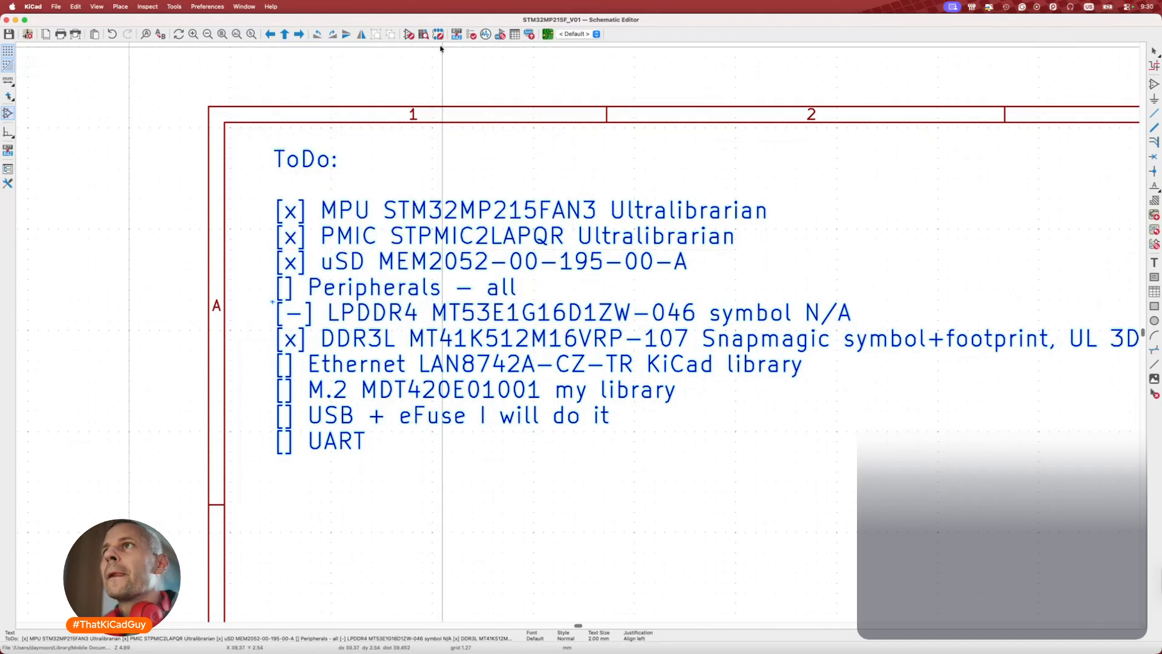
Search the Symbol Editor's libraries for LAN8742A, widening the library list, and open the symbol from Interface_Ethernet.
left_click(410, 34)
key("super+v")
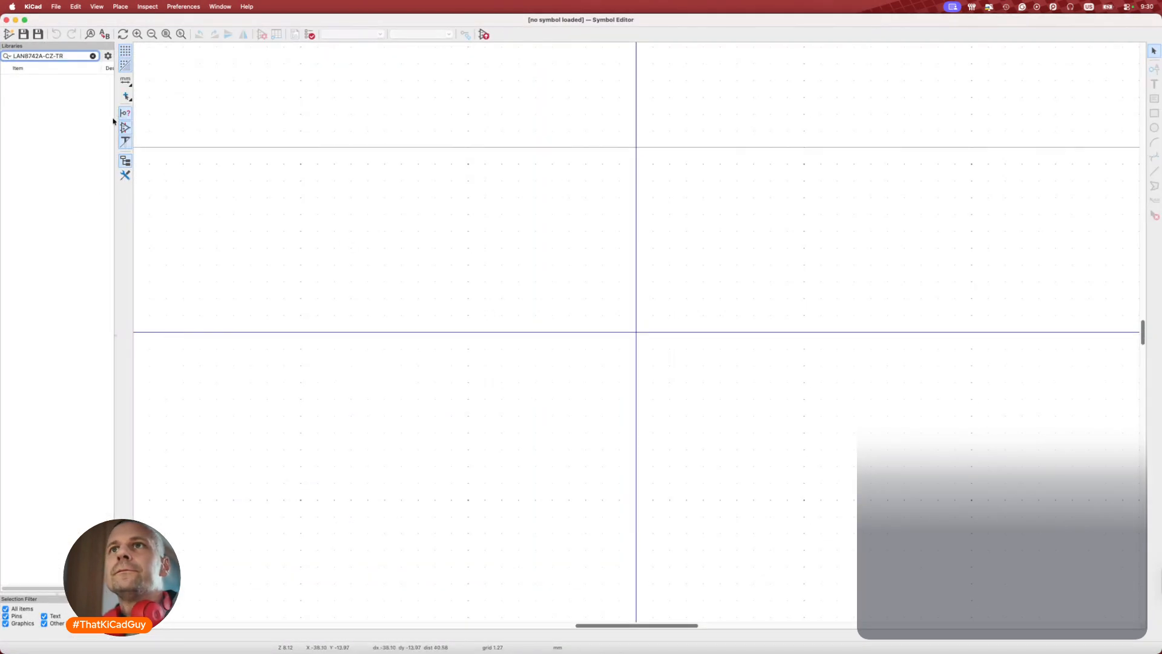
left_click_drag(114, 120, 170, 121)
key("BackSpace")
key("BackSpace")
key("BackSpace")
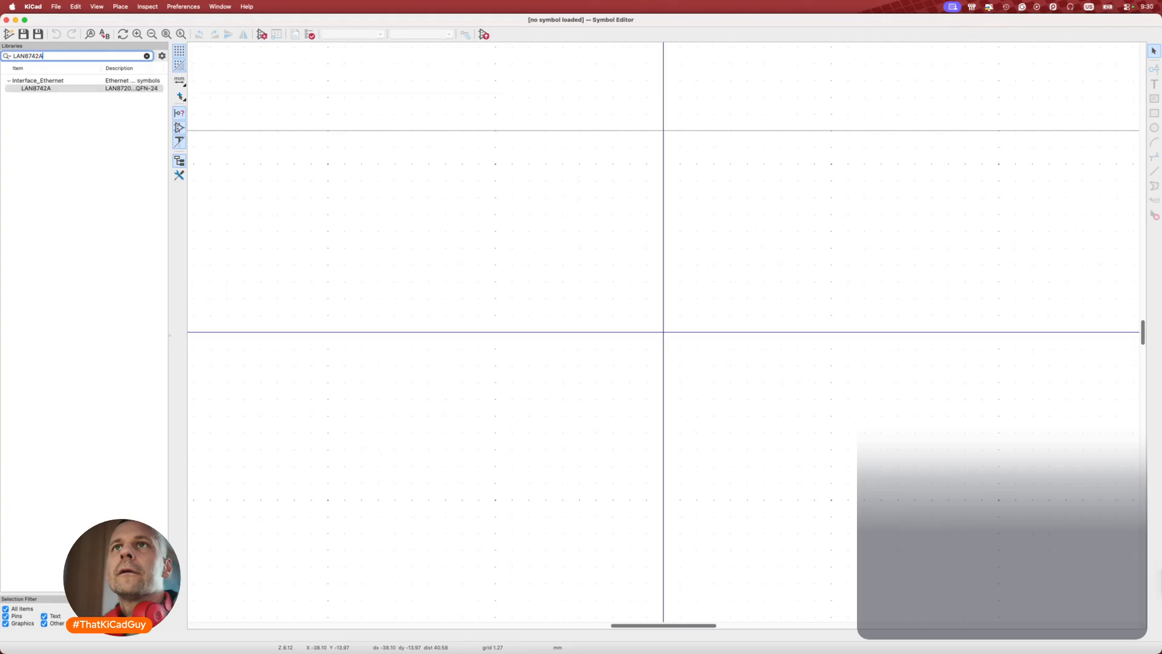
double_click(54, 89)
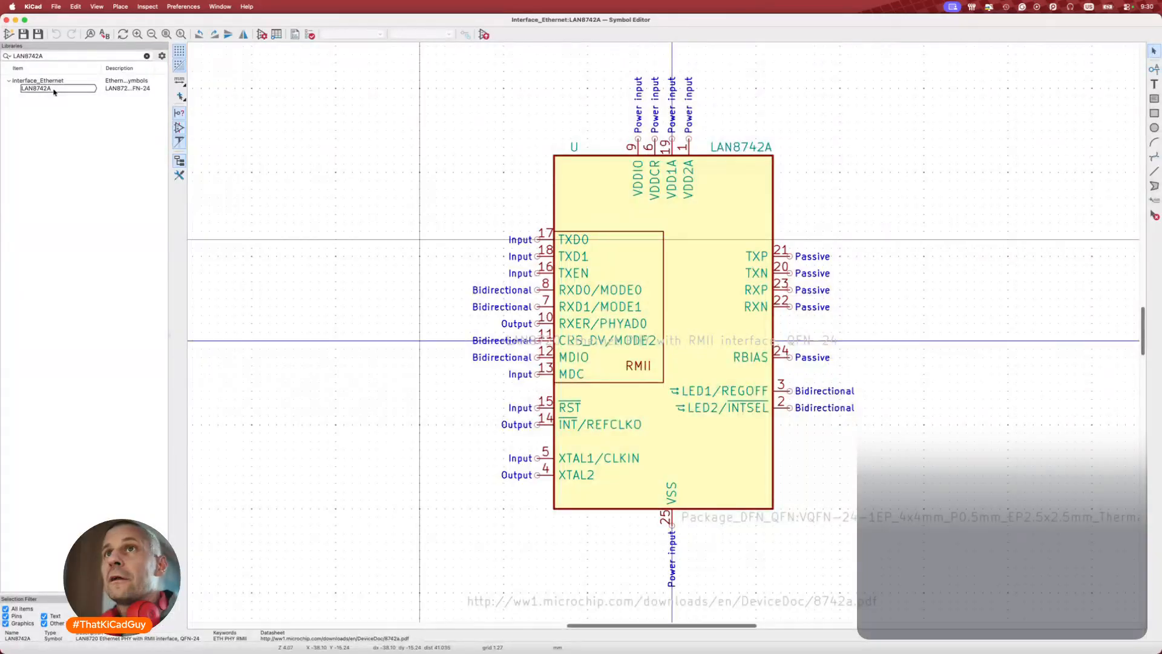
left_click_drag(156, 70, 167, 71)
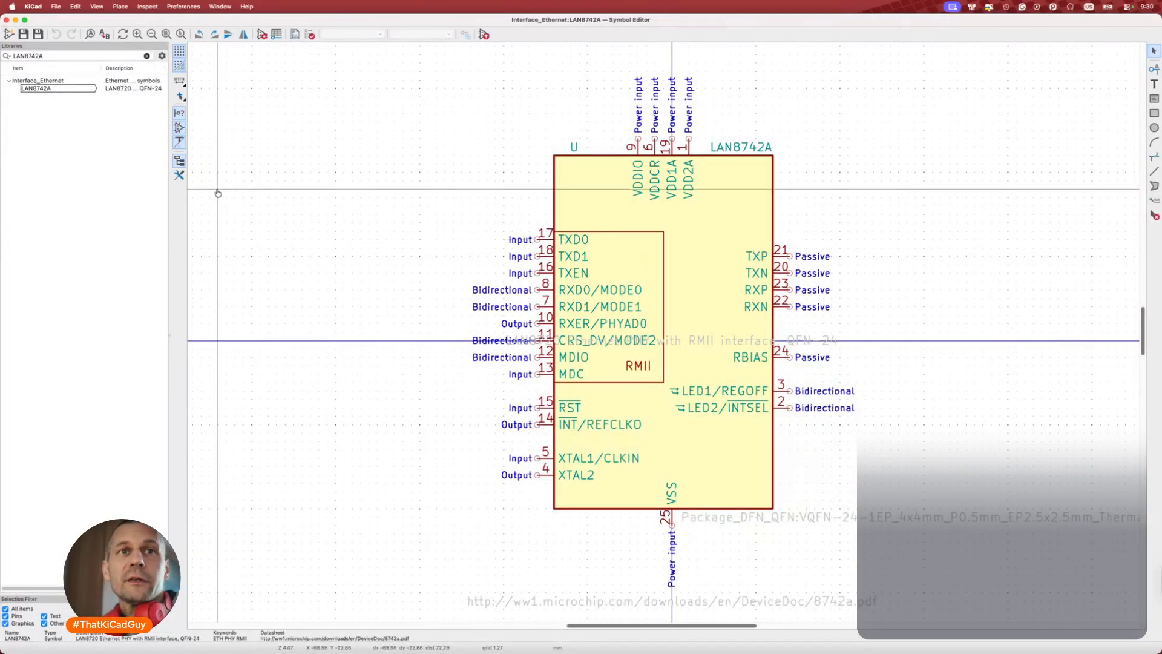
Switch to the Brave browser, dismiss the Ultra Librarian download message and load snapeda.com in the SnapMagic datasheet's tab.
key("super+Tab")
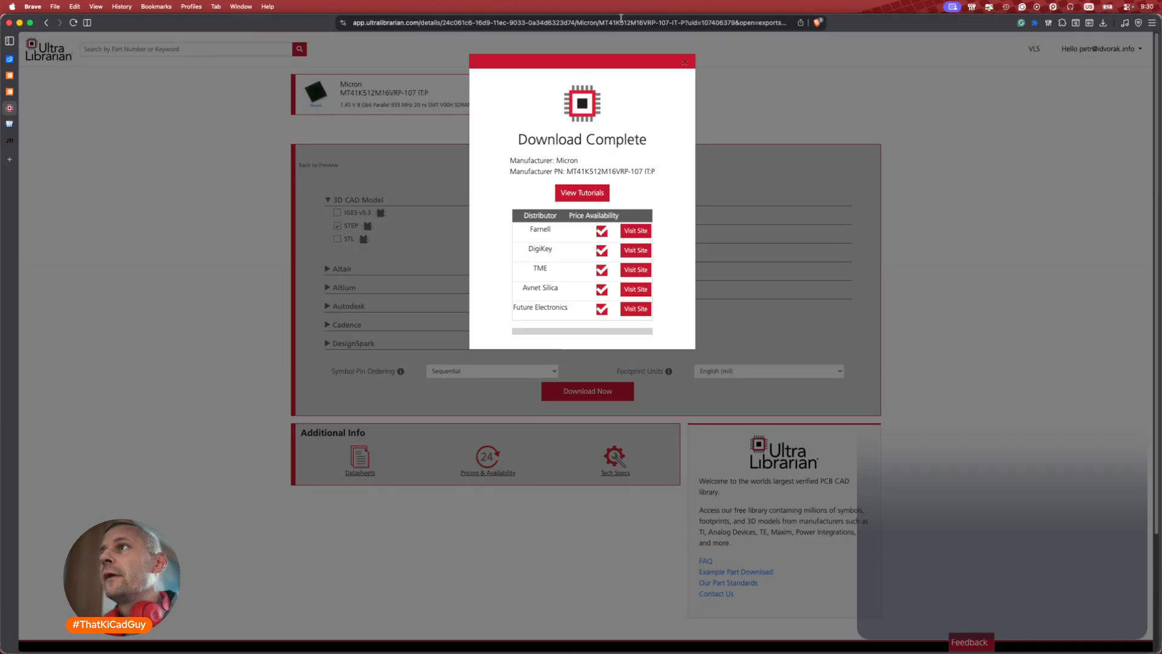
left_click(686, 63)
left_click(18, 92)
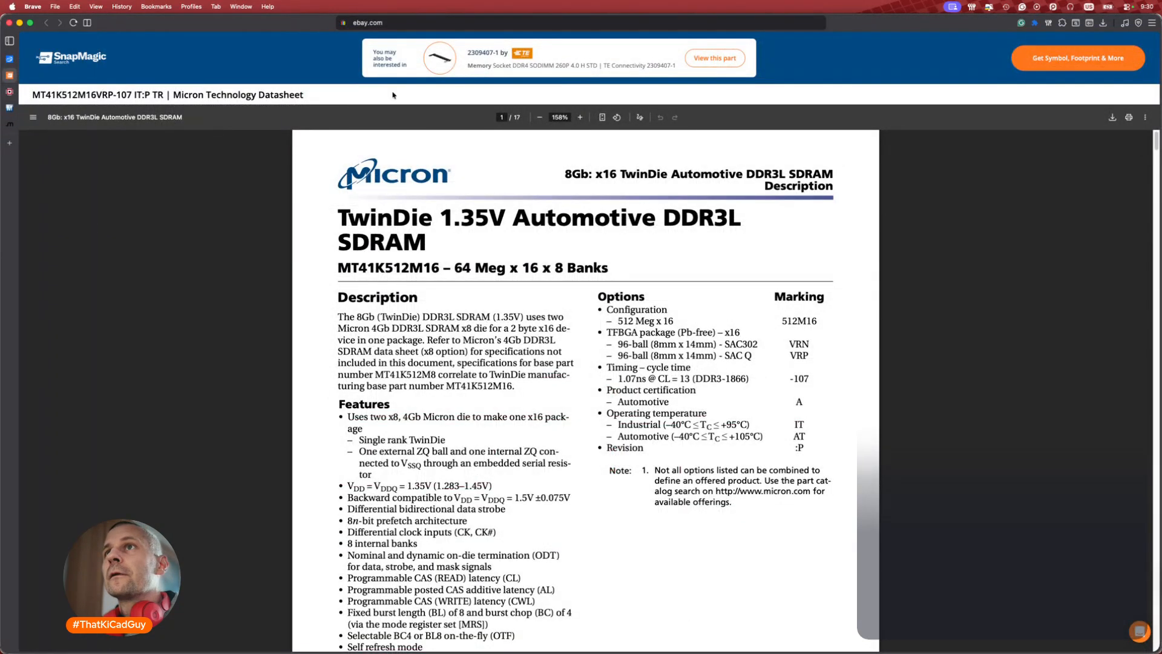
scroll(347, 199, "up", 1)
mouse_move(10, 65)
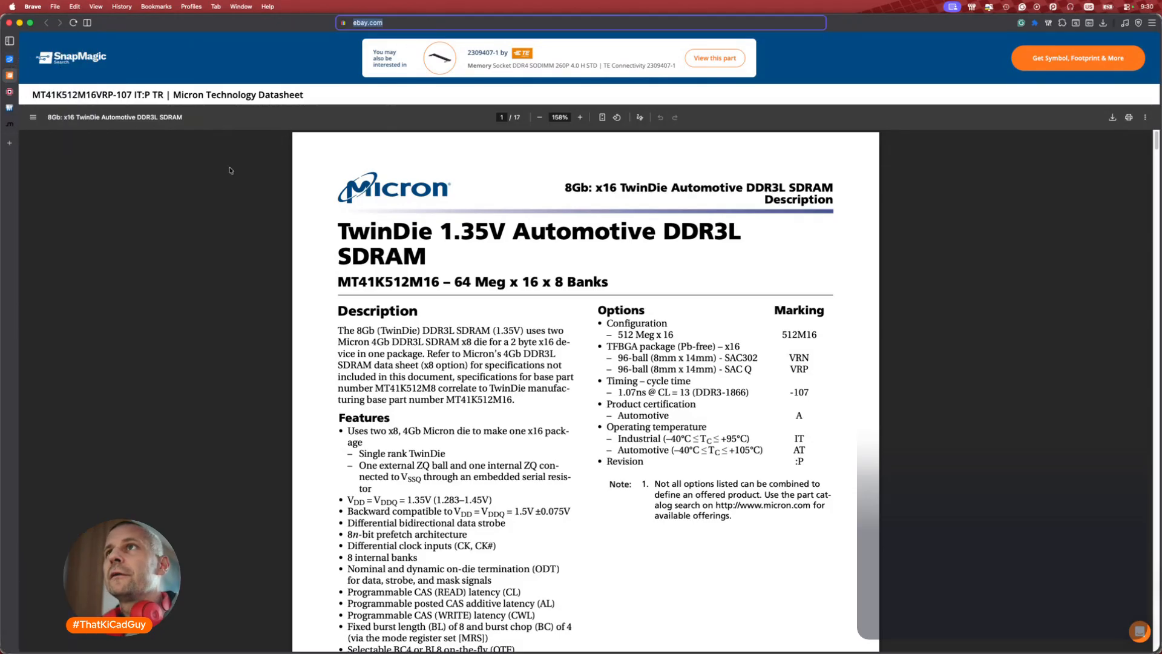
left_click(391, 24)
type("ebay.sna")
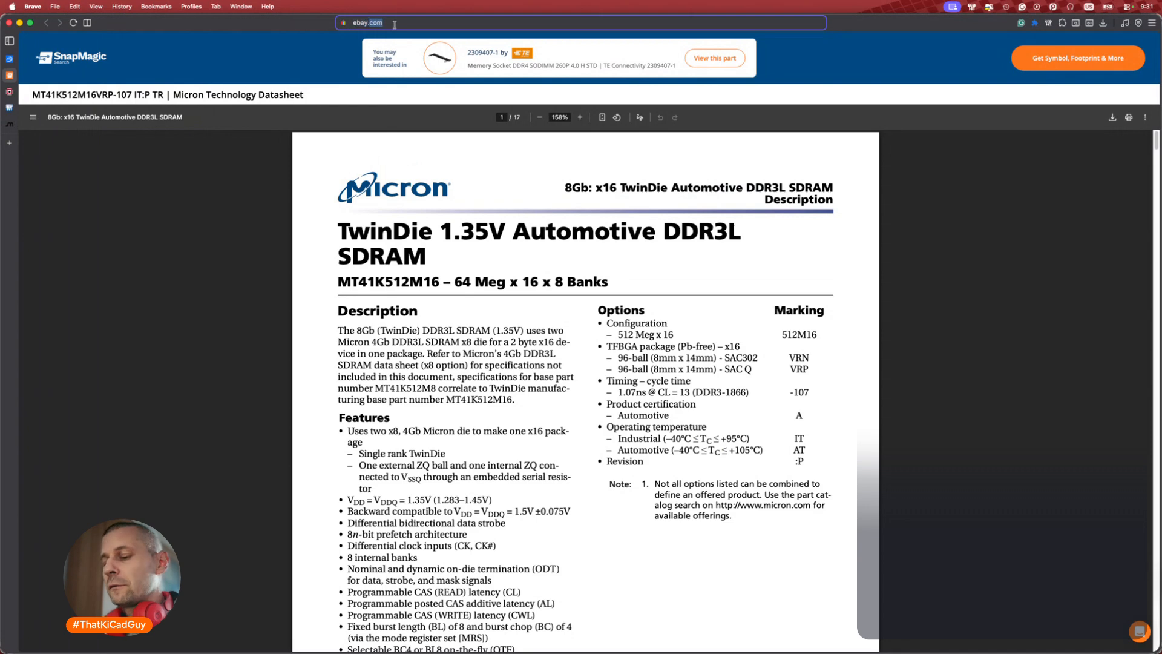
key("super+a")
type("snapeda.com")
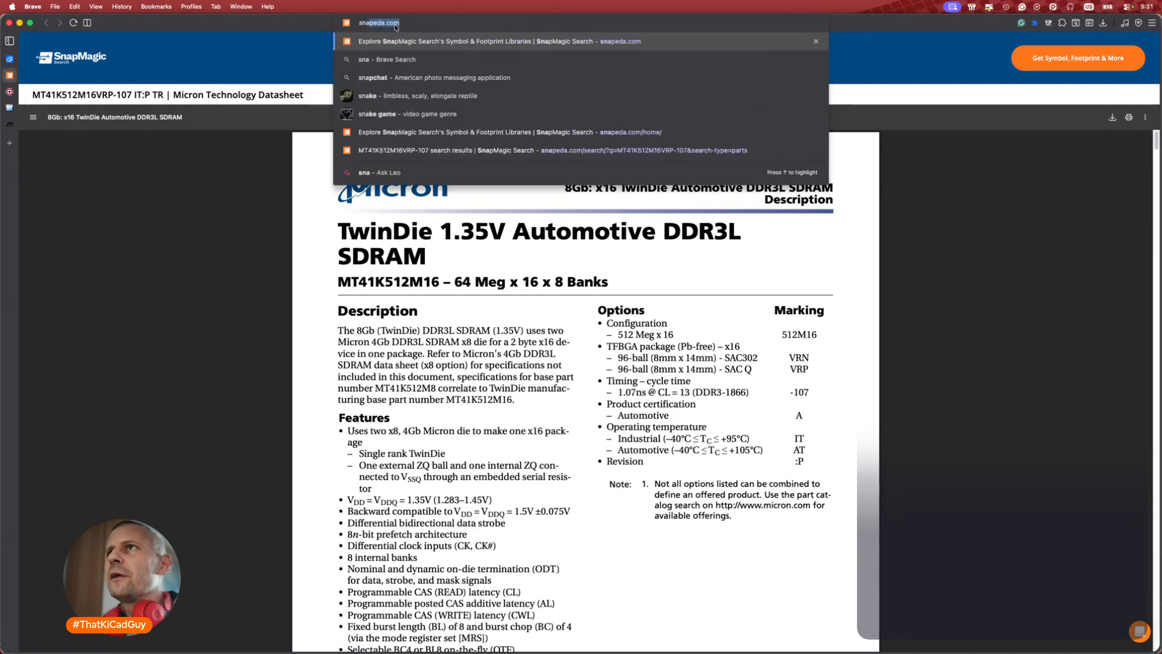
key("Return")
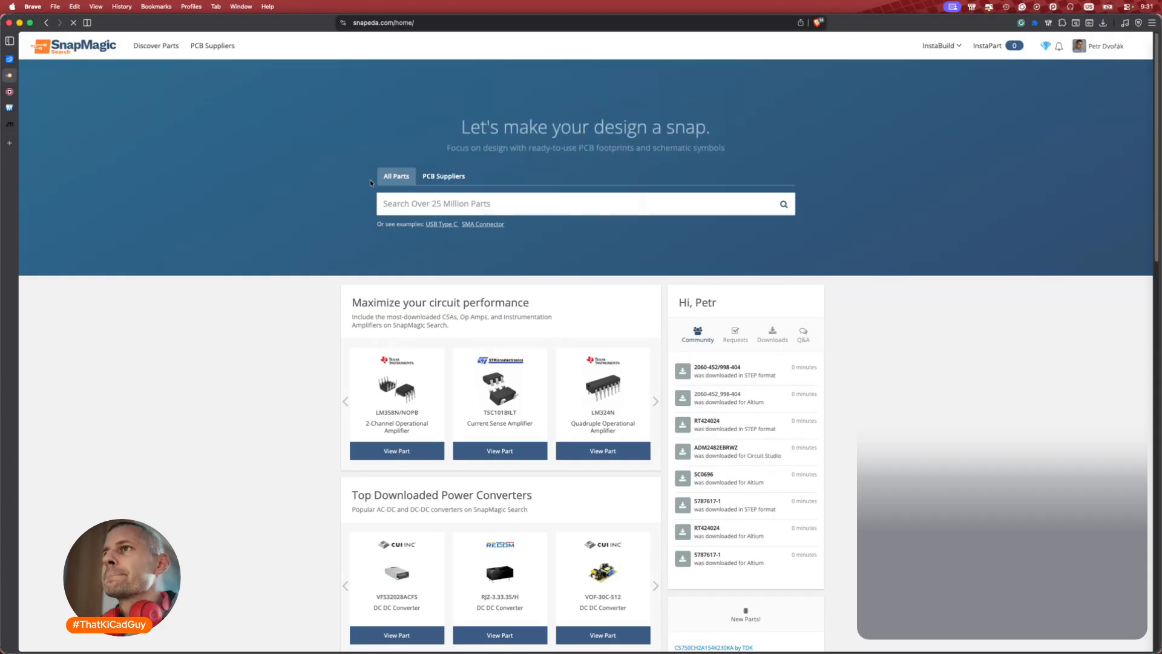
Search SnapMagic for LAN8742A-CZ-TR and open the Microchip part's page.
left_click(414, 211)
key("super+v")
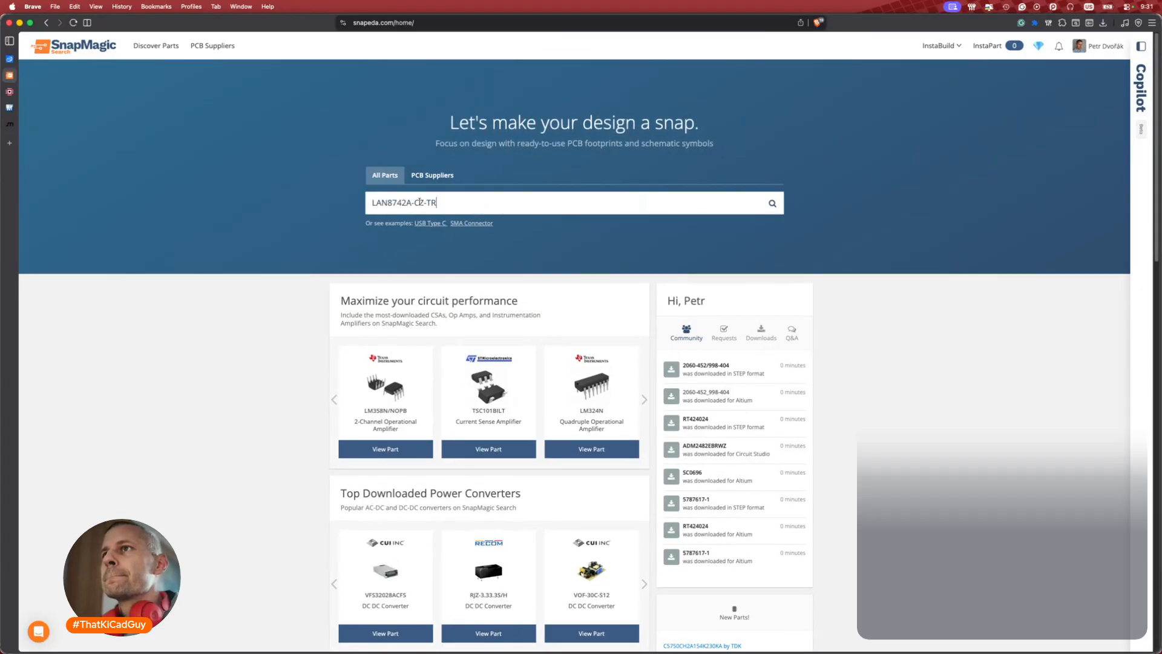
key("Return")
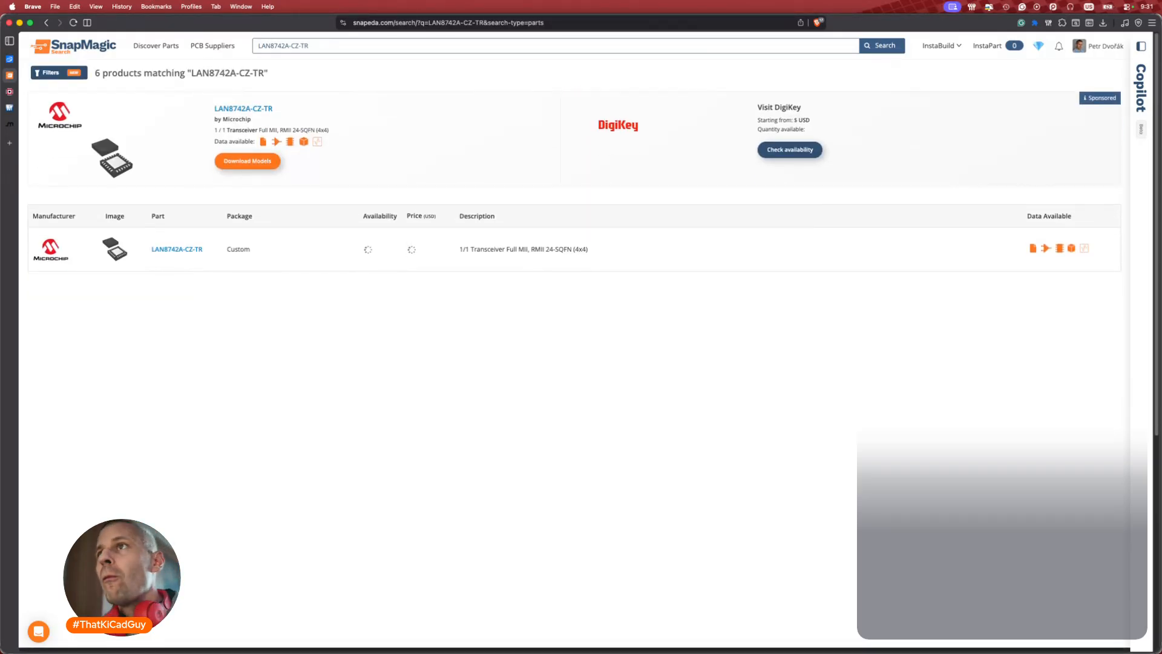
left_click(187, 250)
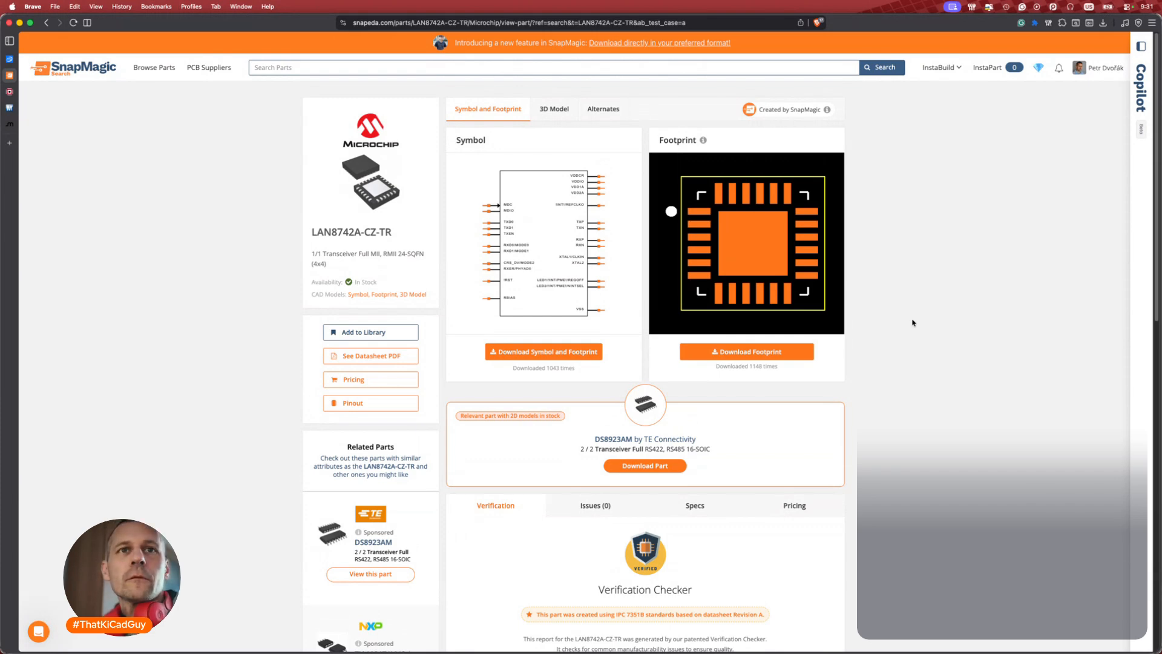
Switch back to KiCad and review the LAN8742A symbol's pin table, closing it without edits.
key("super+Tab")
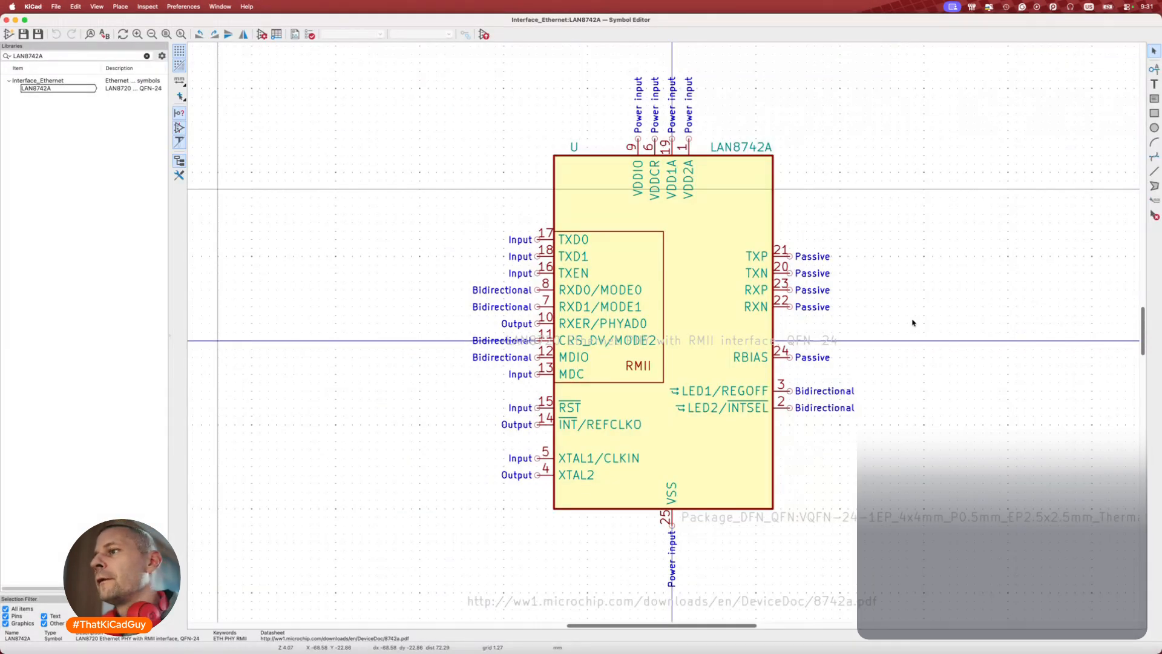
left_click(309, 34)
left_click(573, 231)
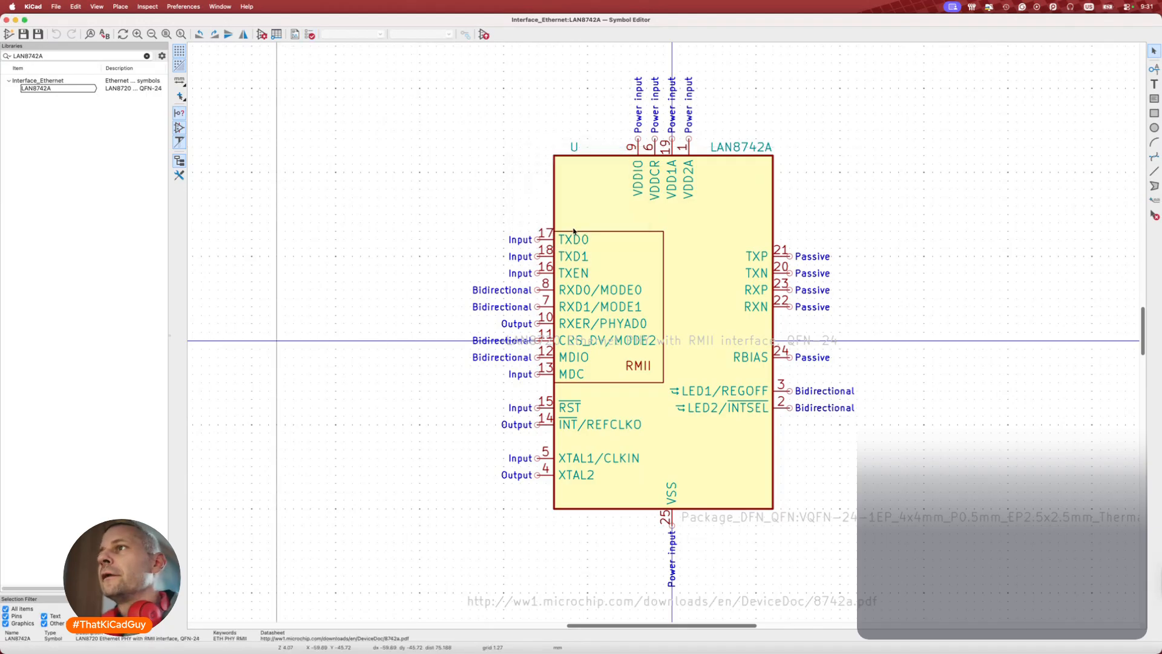
left_click(277, 34)
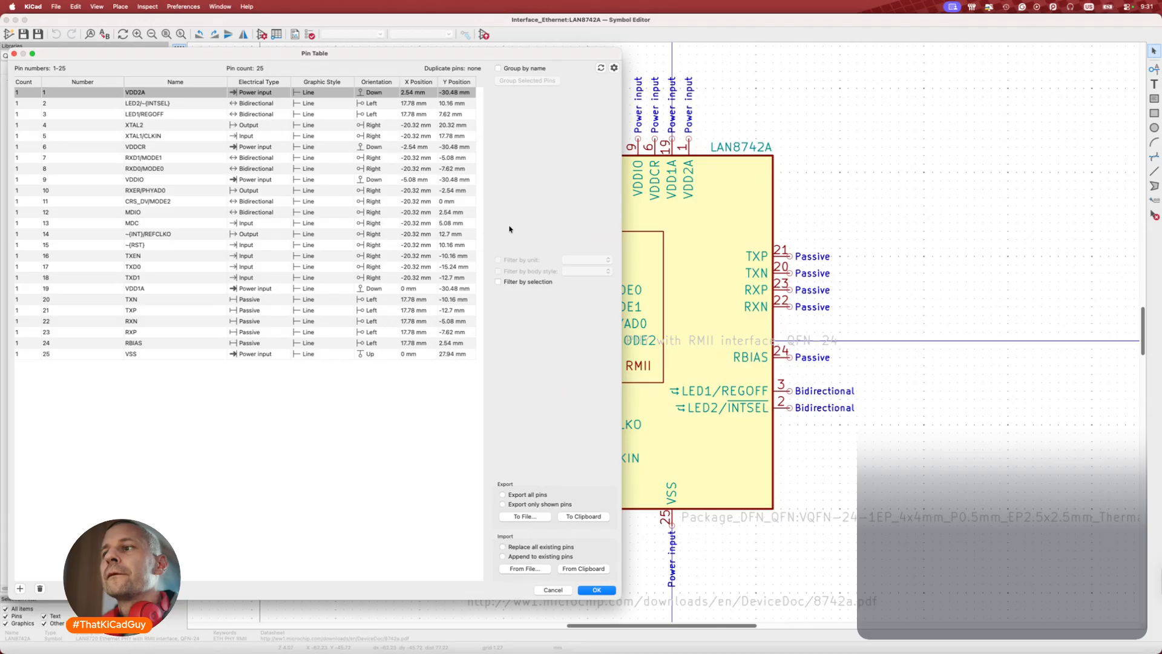
left_click_drag(385, 63, 586, 77)
left_click_drag(494, 613, 510, 411)
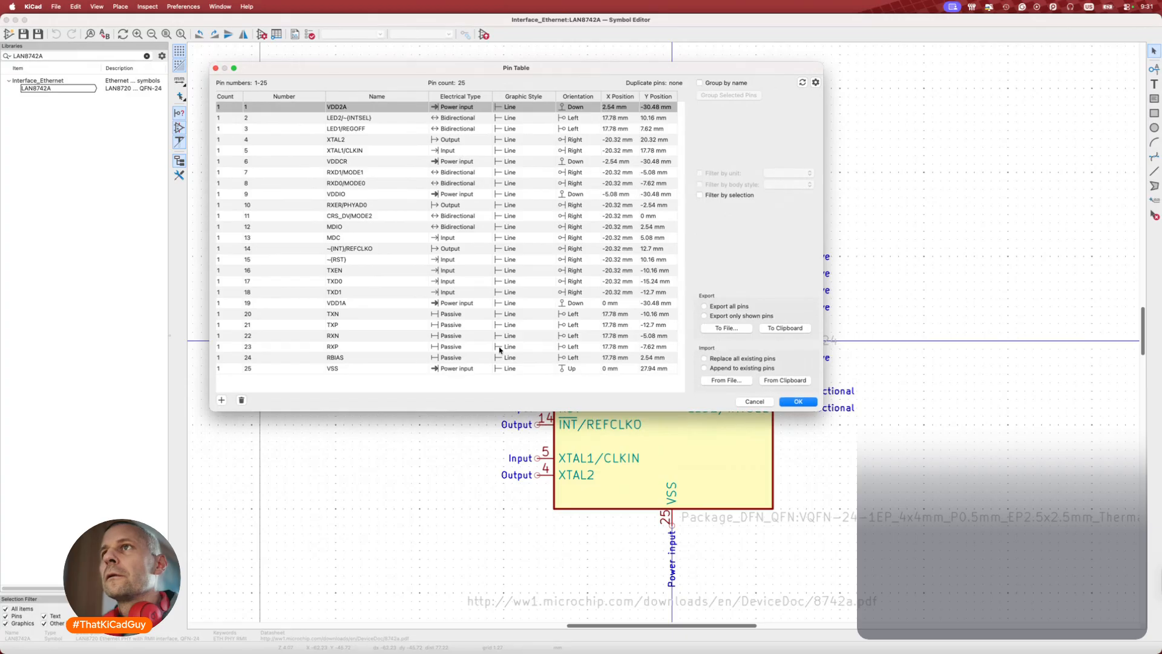
left_click_drag(538, 71, 525, 127)
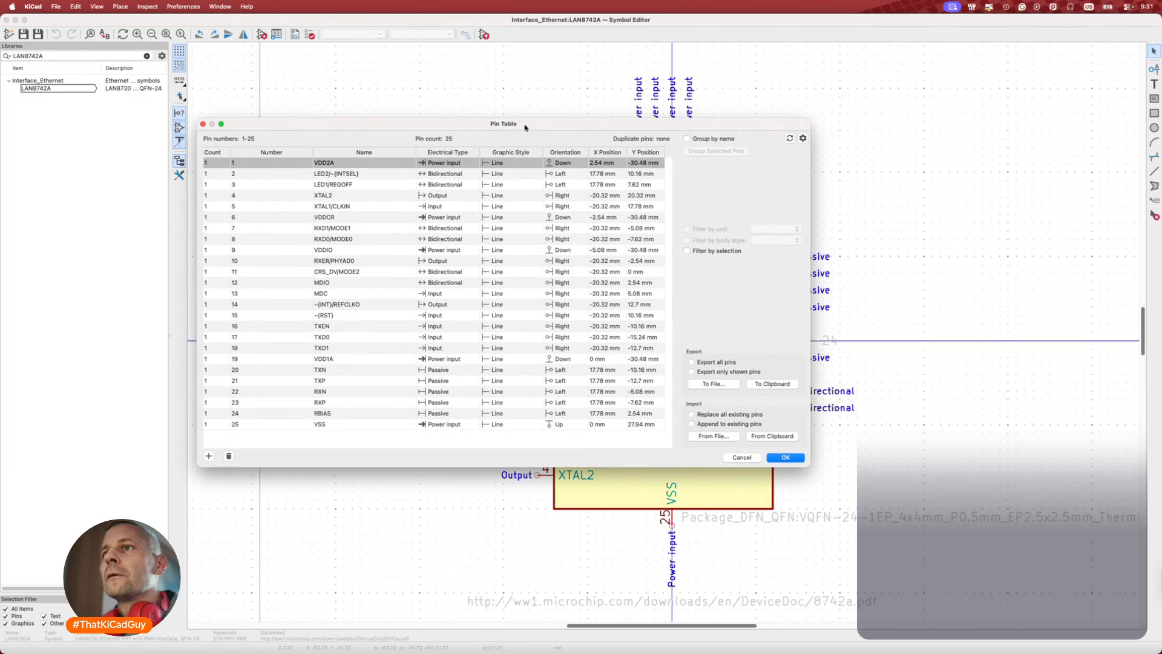
left_click(203, 123)
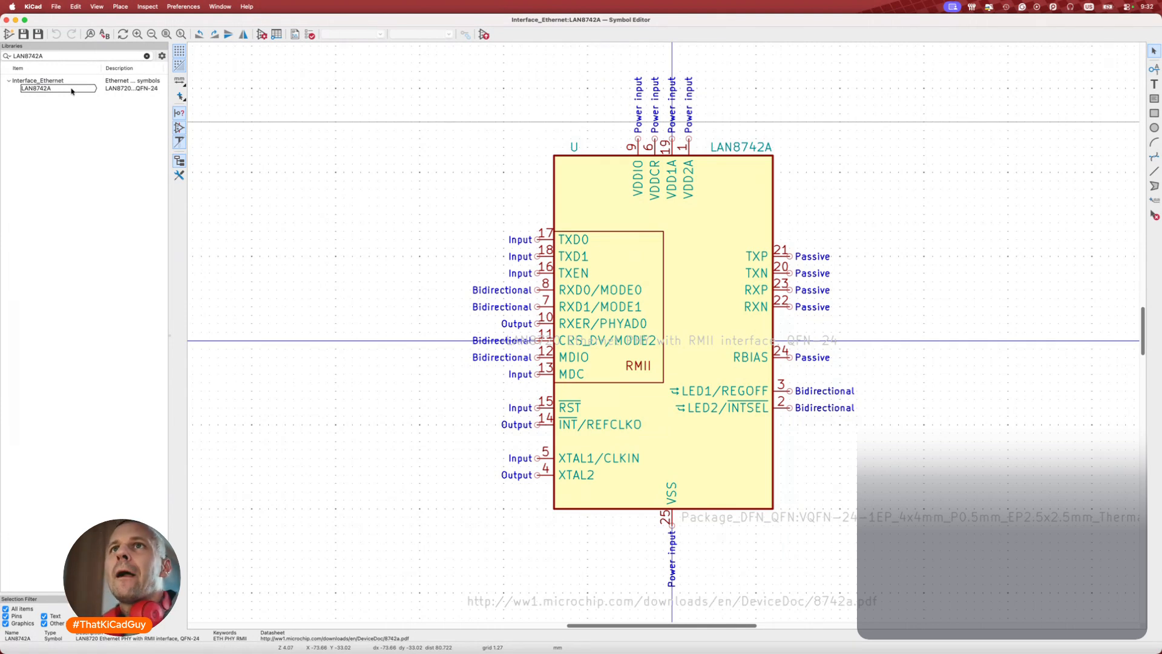
Save the LAN8742A symbol under the same name into the !komunikatory library.
right_click(67, 88)
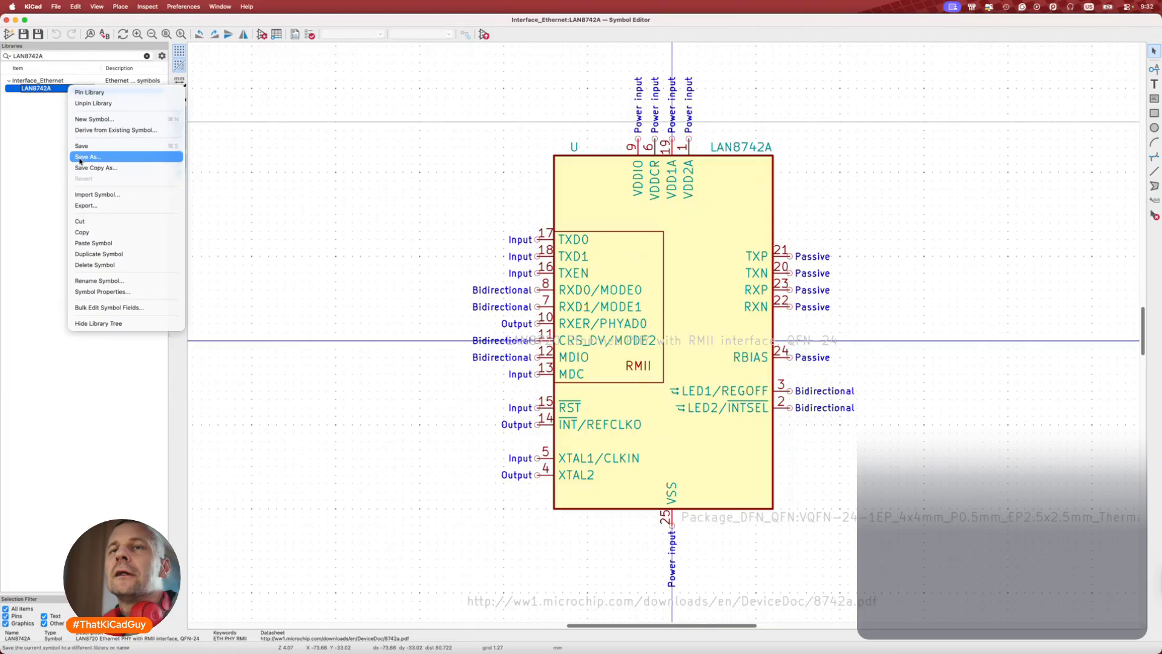
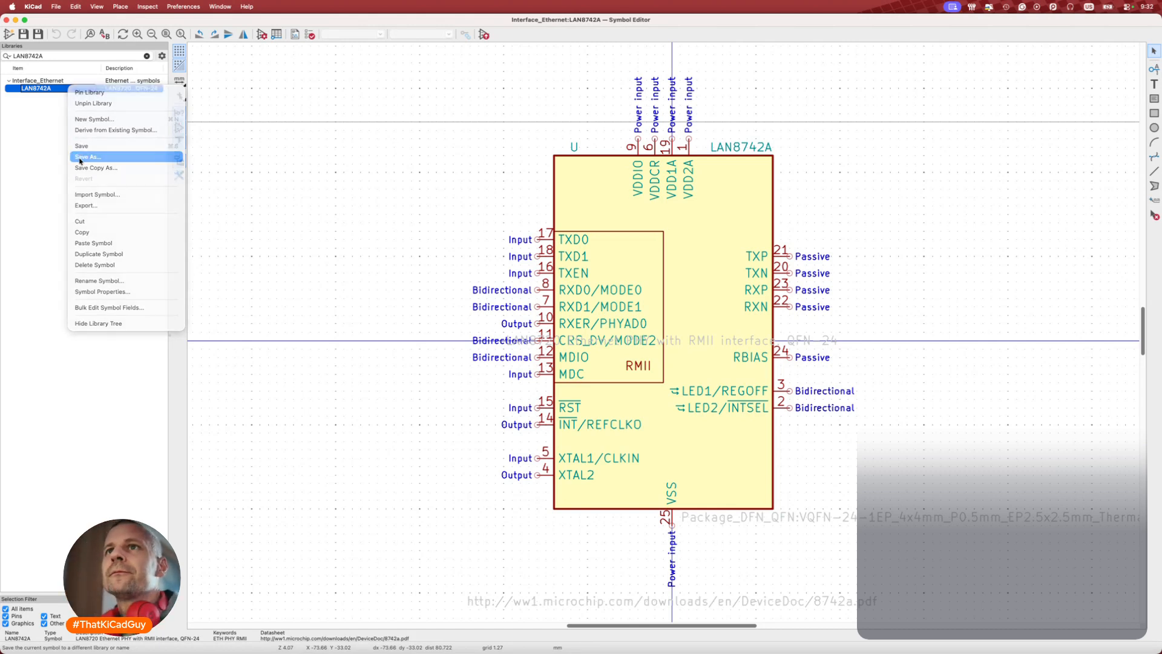
left_click(80, 158)
scroll(484, 331, "up", 15)
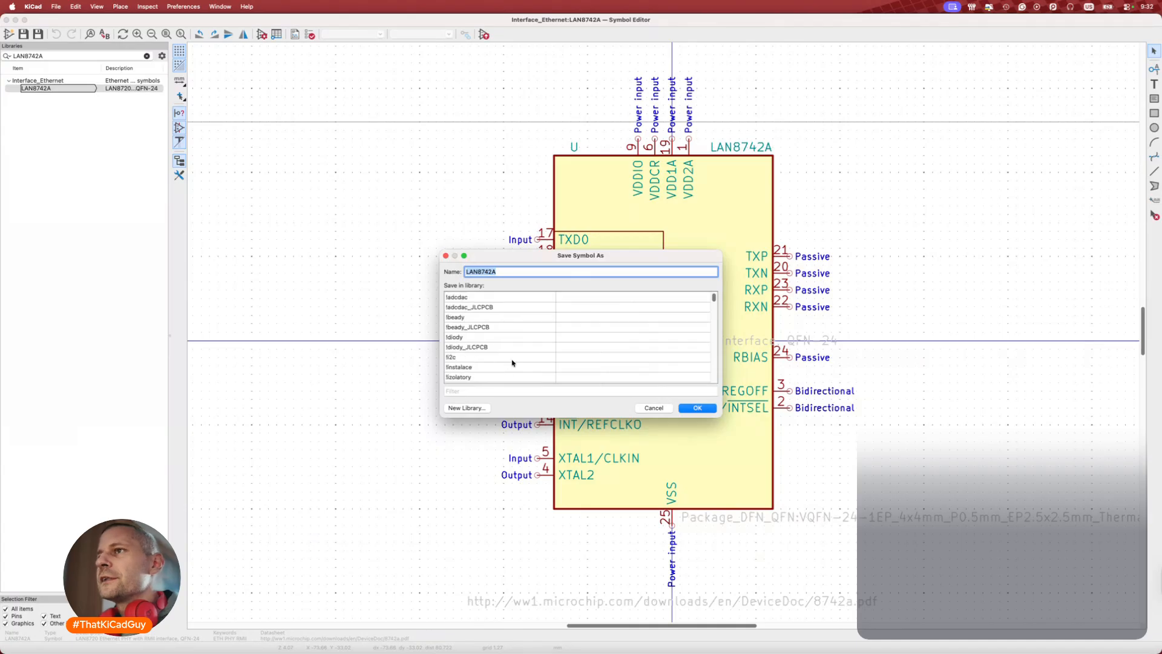
scroll(512, 364, "down", 5)
scroll(512, 363, "down", 2)
scroll(511, 363, "up", 4)
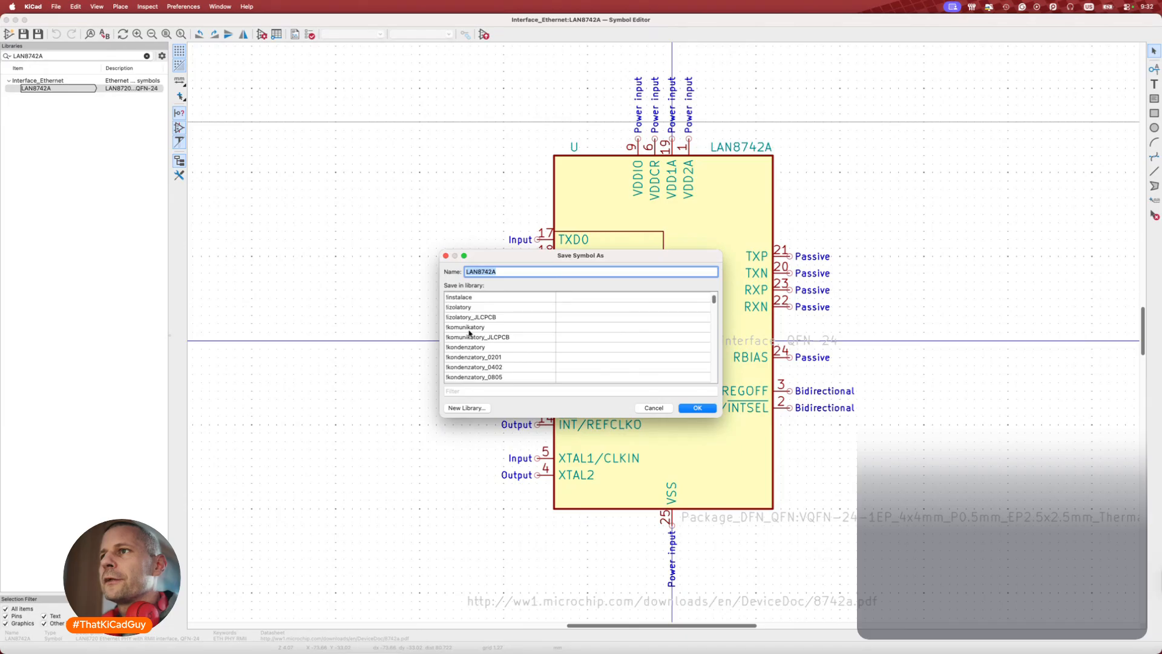
left_click(470, 330)
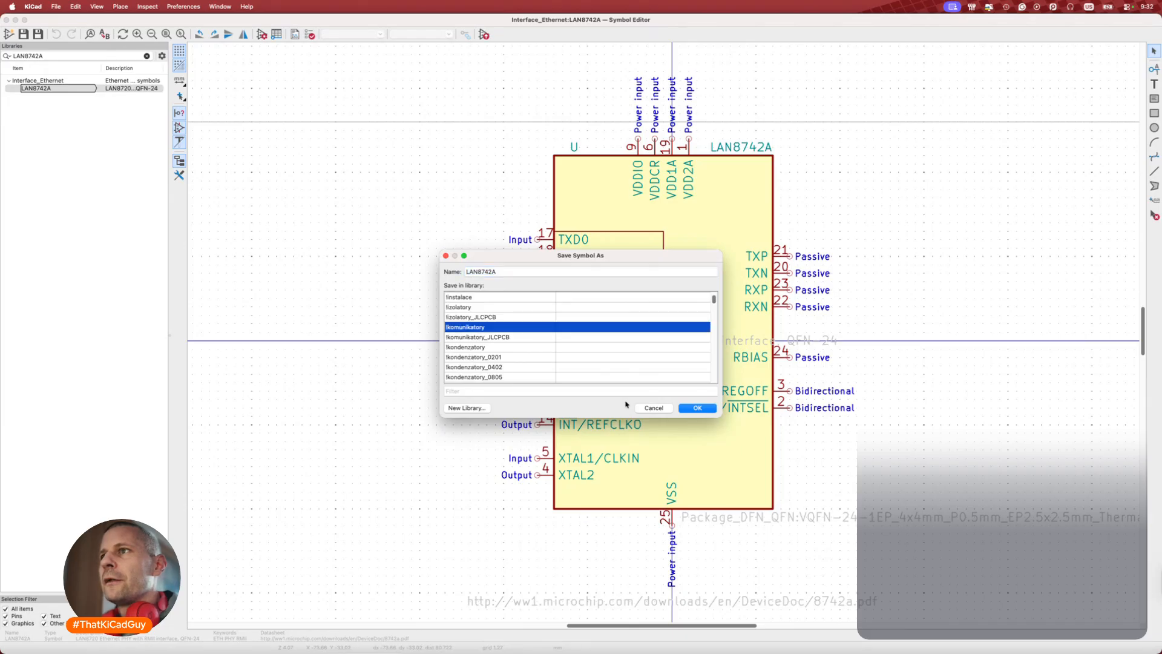
left_click(698, 408)
key("super+s")
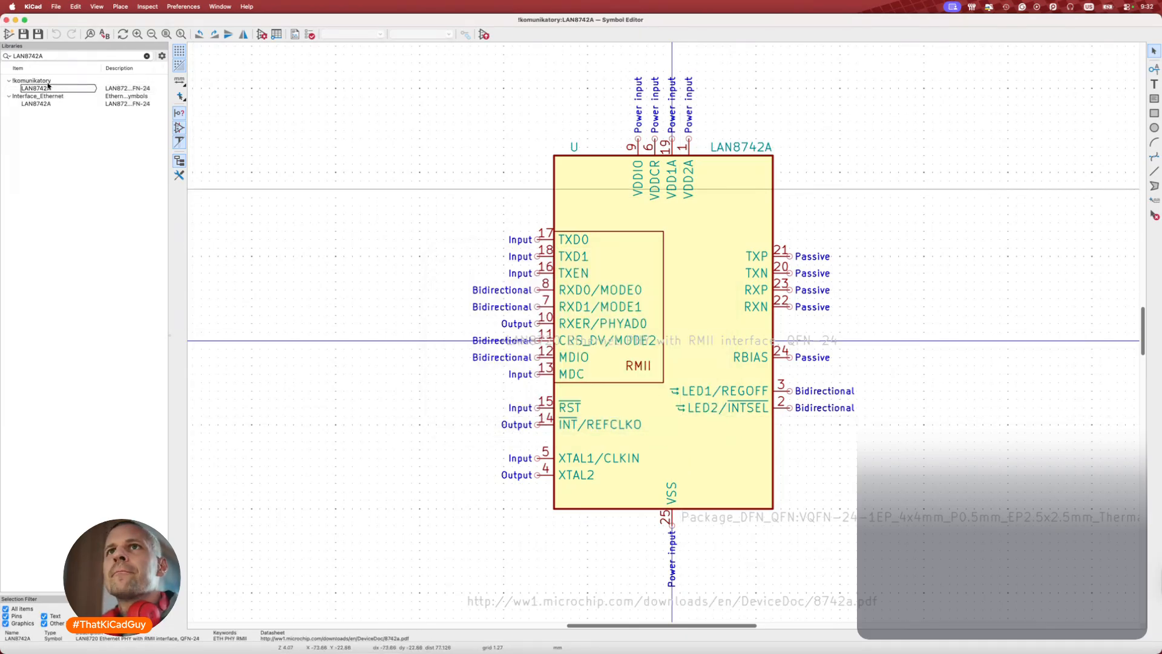
View the datasheet linked in the LAN8742A symbol's properties and examine its first page.
left_click(260, 34)
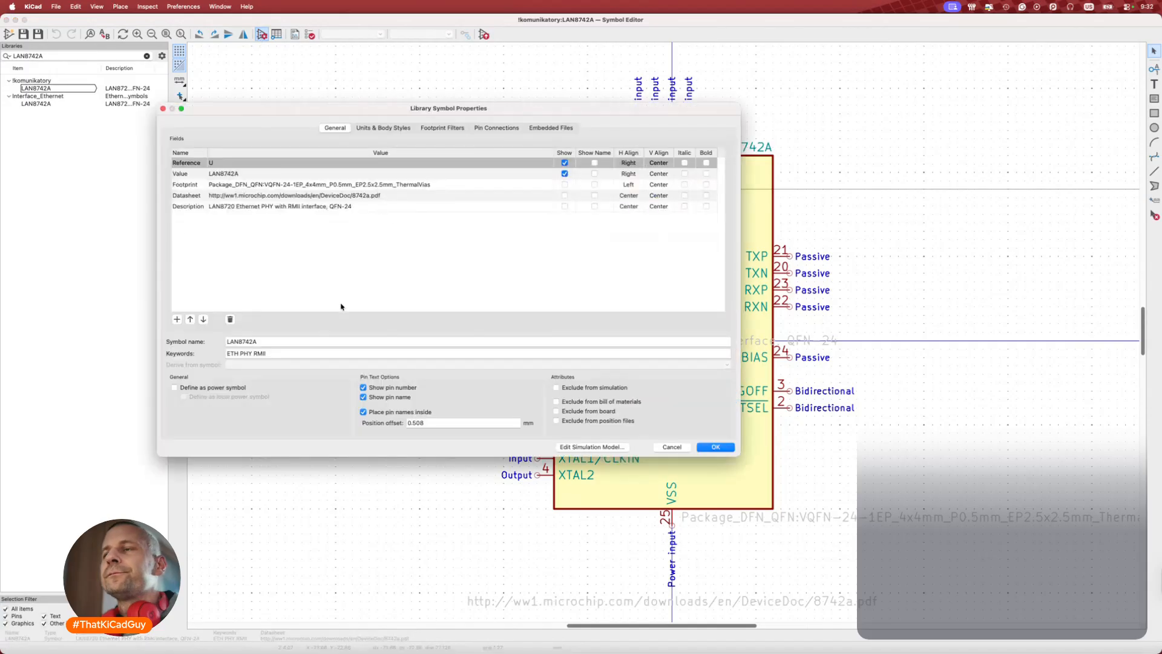
left_click(289, 199)
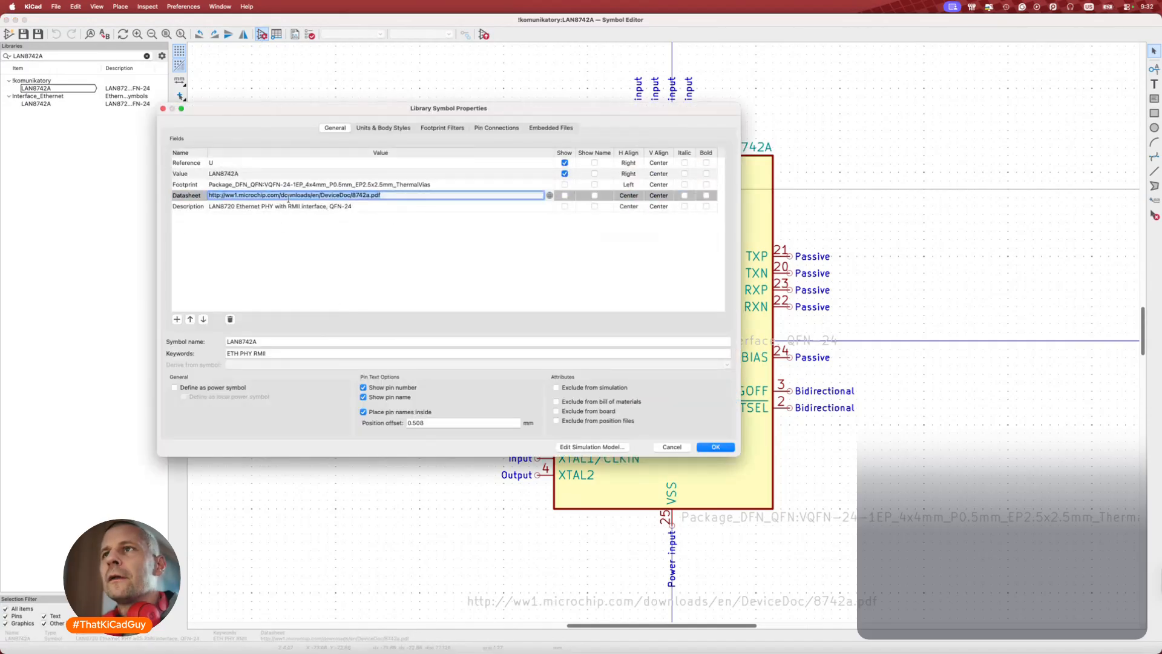
left_click(547, 195)
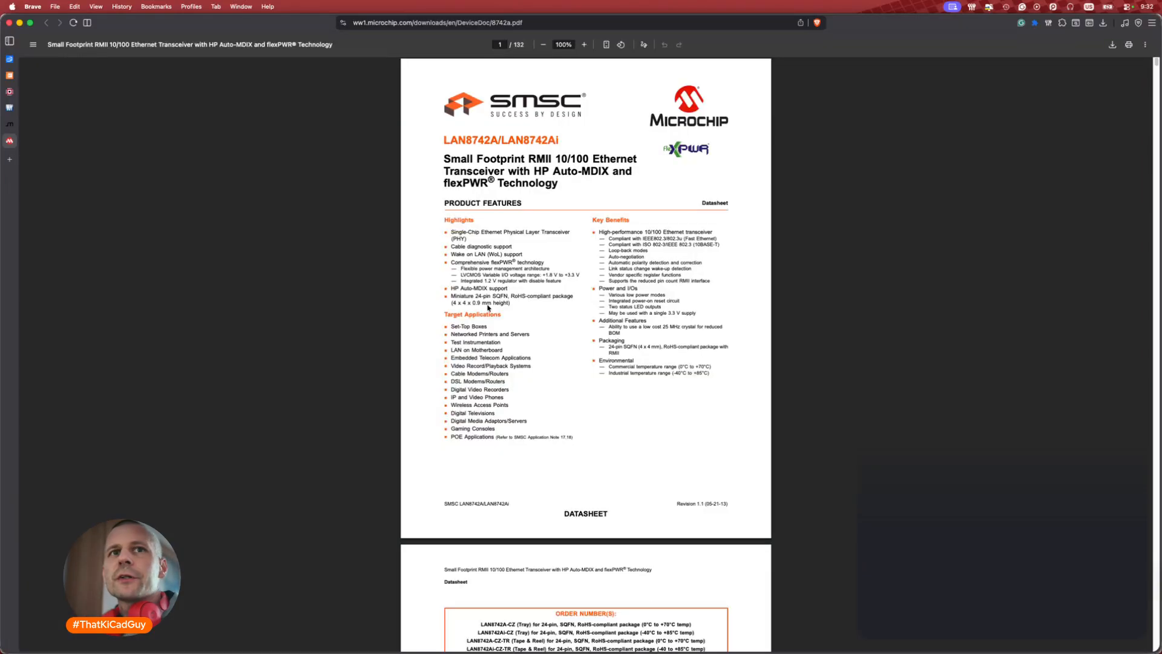
scroll(488, 308, "up", 5, "ctrl")
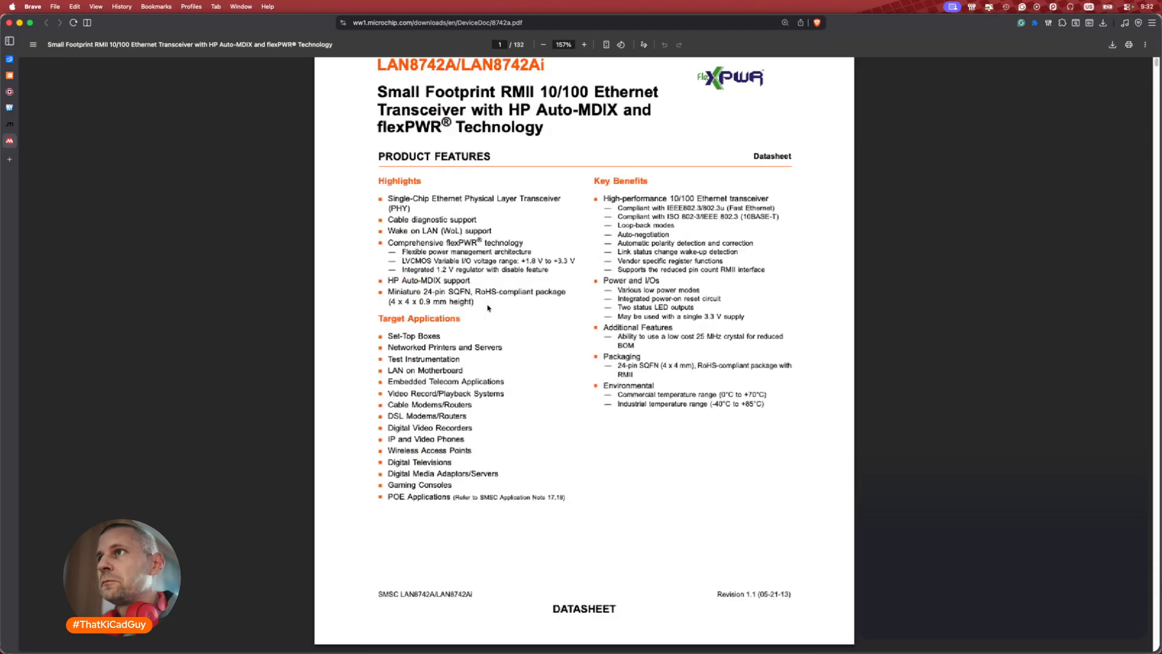
scroll(488, 308, "up", 3)
Switch back to KiCad and copy the footprint name VQFN-24-1EP_4x4mm_P0.5mm_EP2.5x2.5mm_ThermalVias from the symbol's properties.
key("super+Tab")
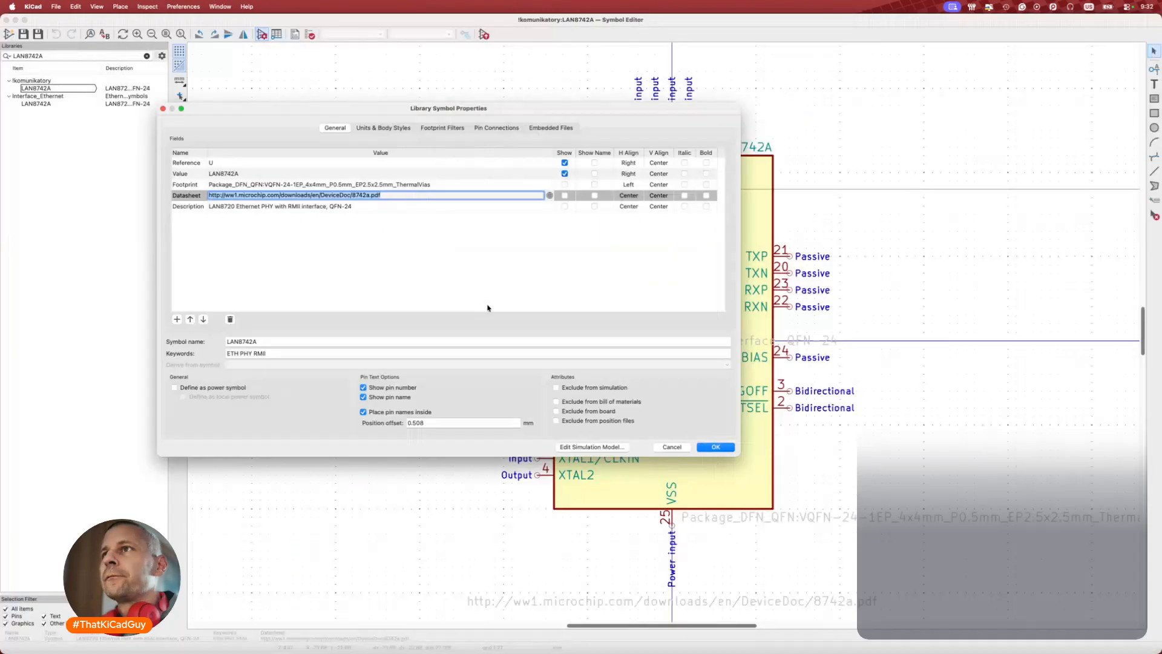
left_click(302, 185)
left_click(355, 184)
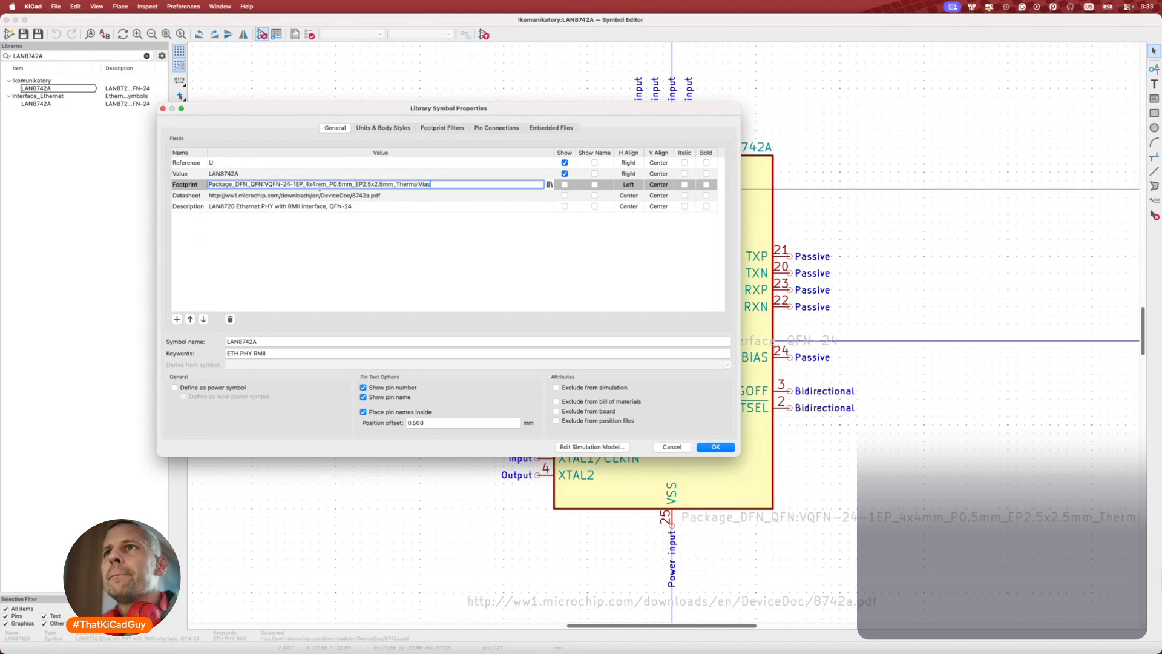
left_click_drag(265, 184, 459, 184)
key("super+c")
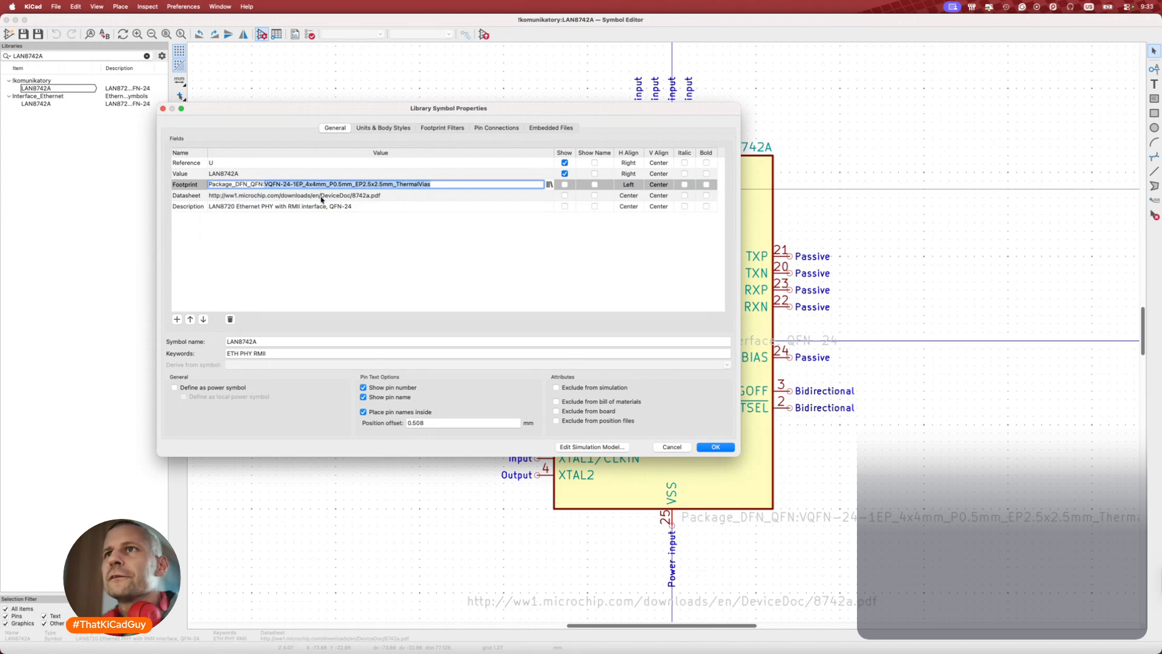
left_click(350, 210)
left_click(362, 208)
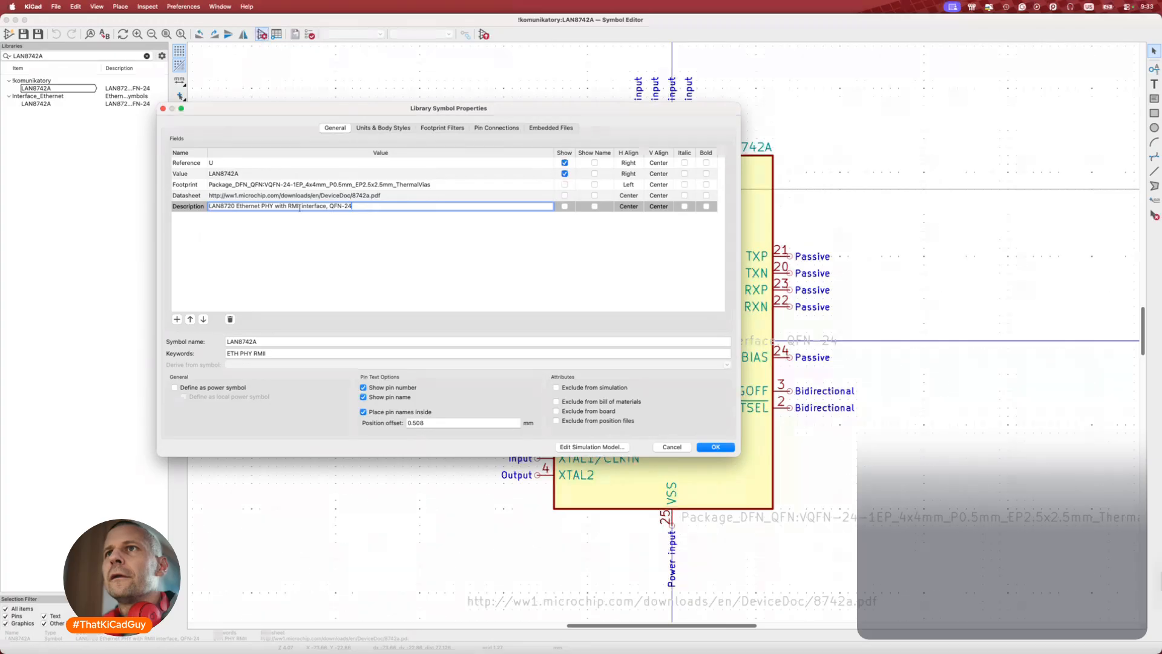
Add a custom MOC field to the LAN8742A symbol with the value LAN8742A-CZ-TR.
left_click(177, 319)
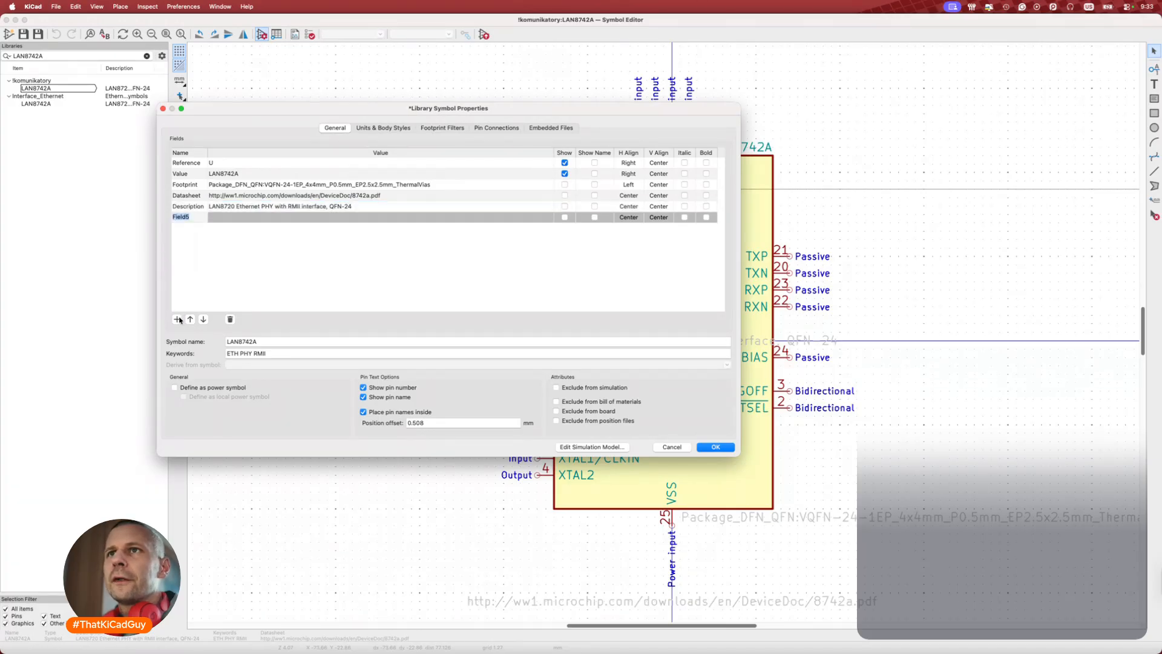
type("MOC")
key("Tab")
key("super+v")
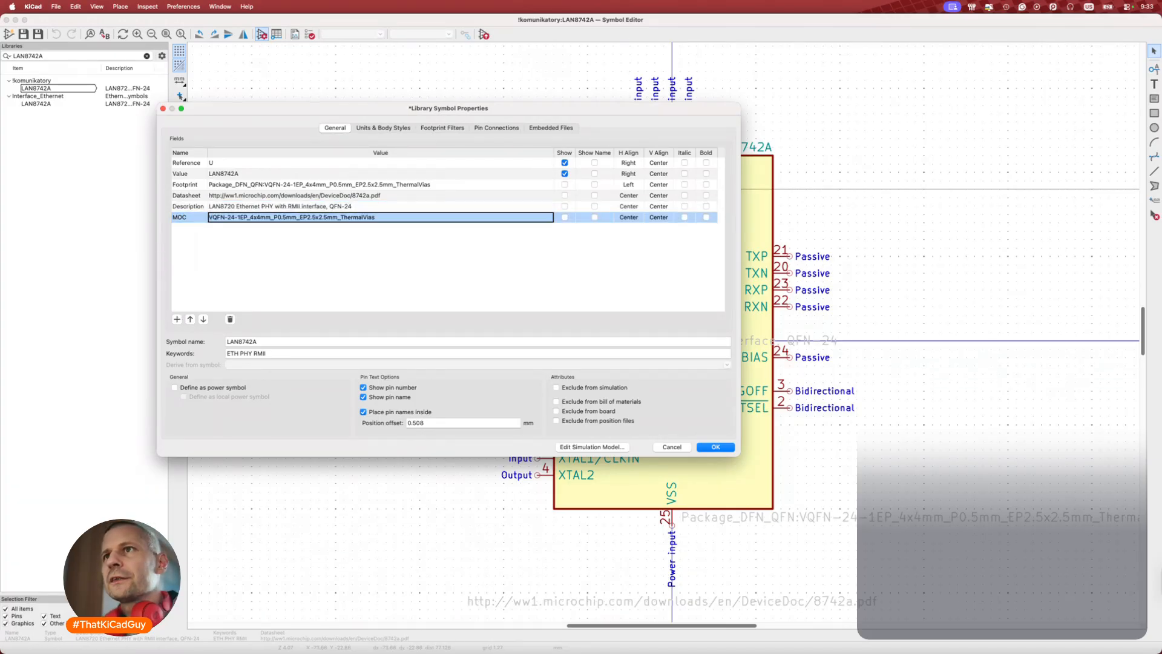
left_click(318, 218)
key("super+Tab")
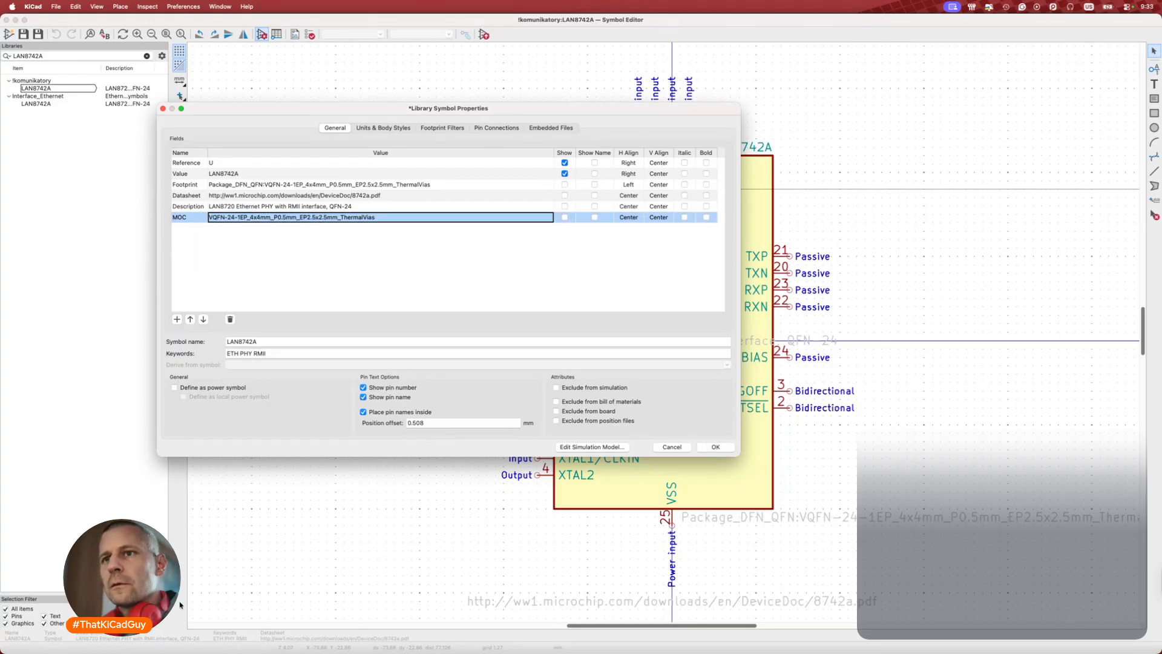
type("LAN8742A-CZ-TR")
Add a Supplier field set to Mouser and an empty JLCPCB field to the symbol's properties.
left_click(177, 319)
type("Supplier")
key("Tab")
type("Mous")
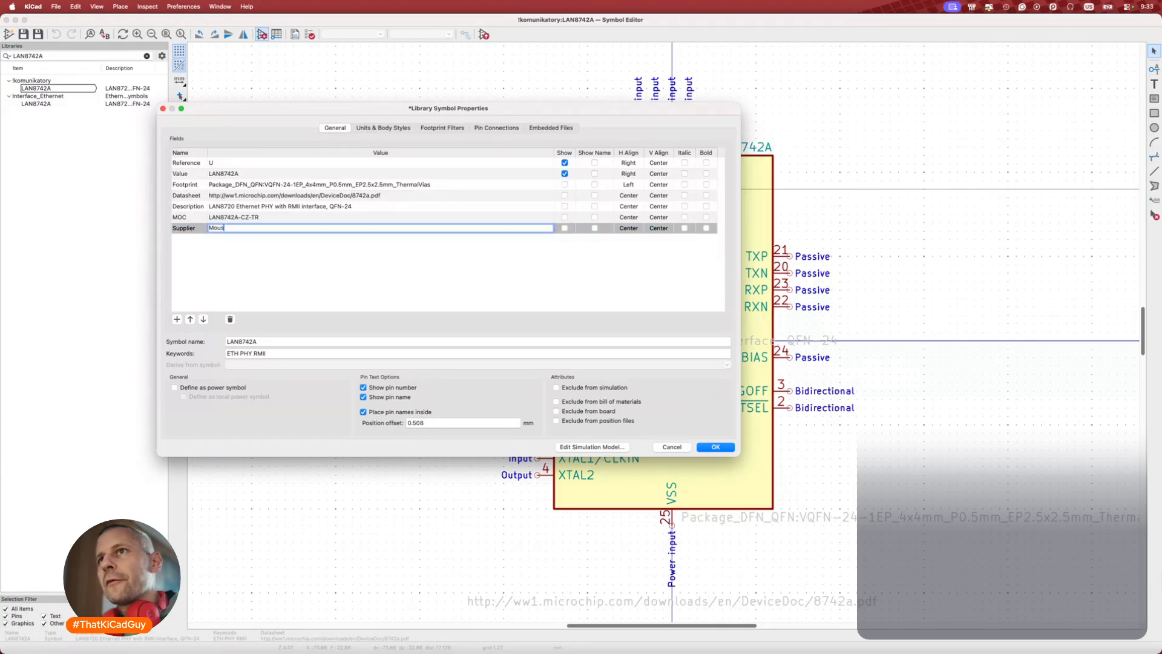
type("er")
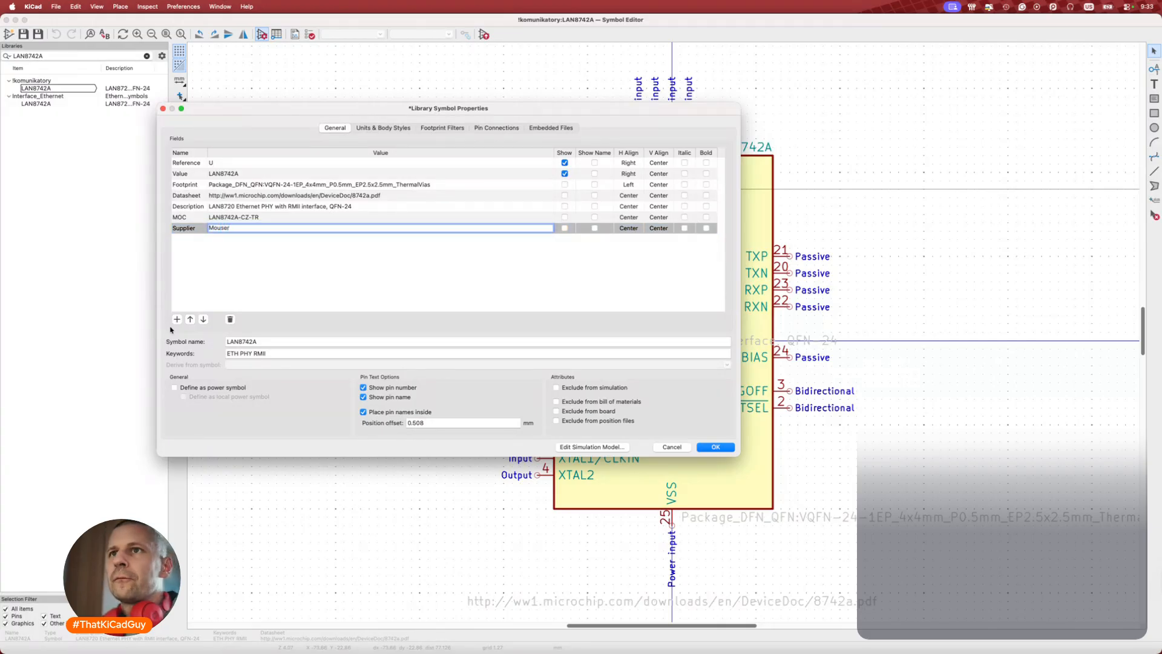
left_click(176, 319)
type("JLCPCB")
key("Tab")
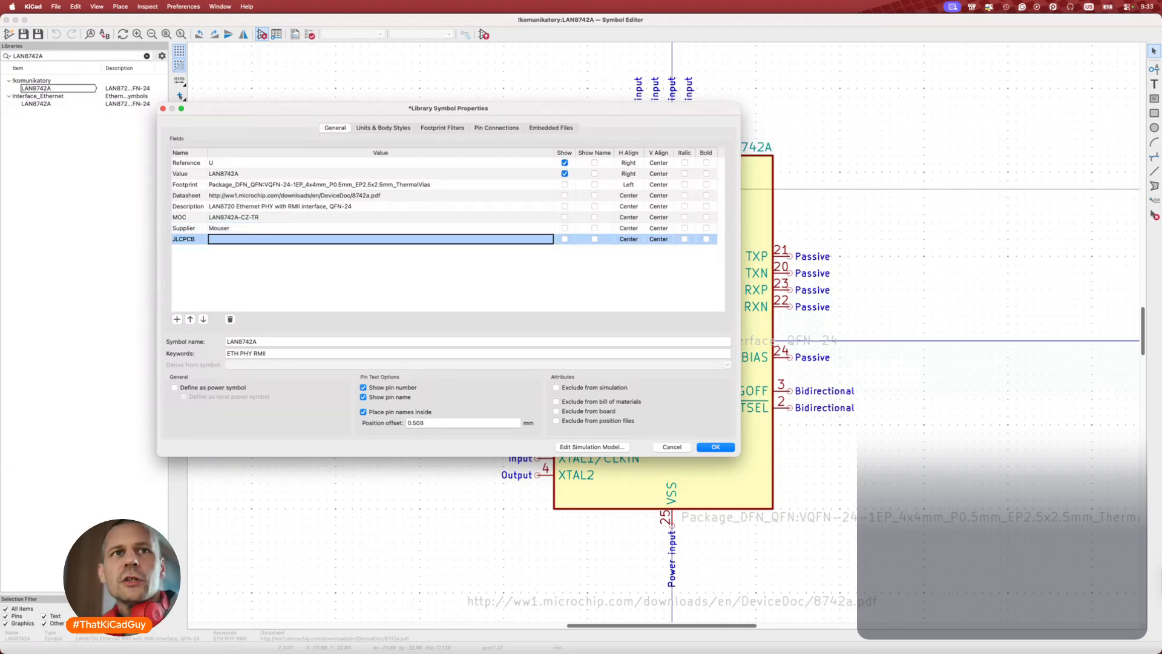
Switch to the browser, search the JLCPCB parts library for LAN8742A-CZ-TR and copy the part's C621424 code.
key("super+Tab")
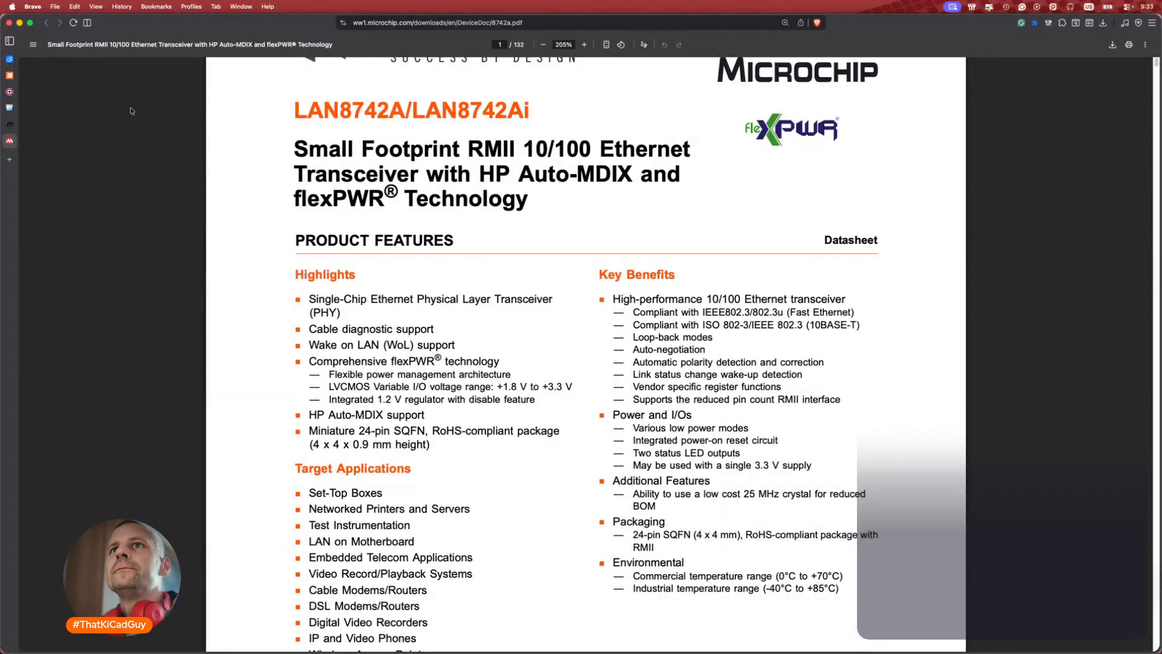
mouse_move(15, 107)
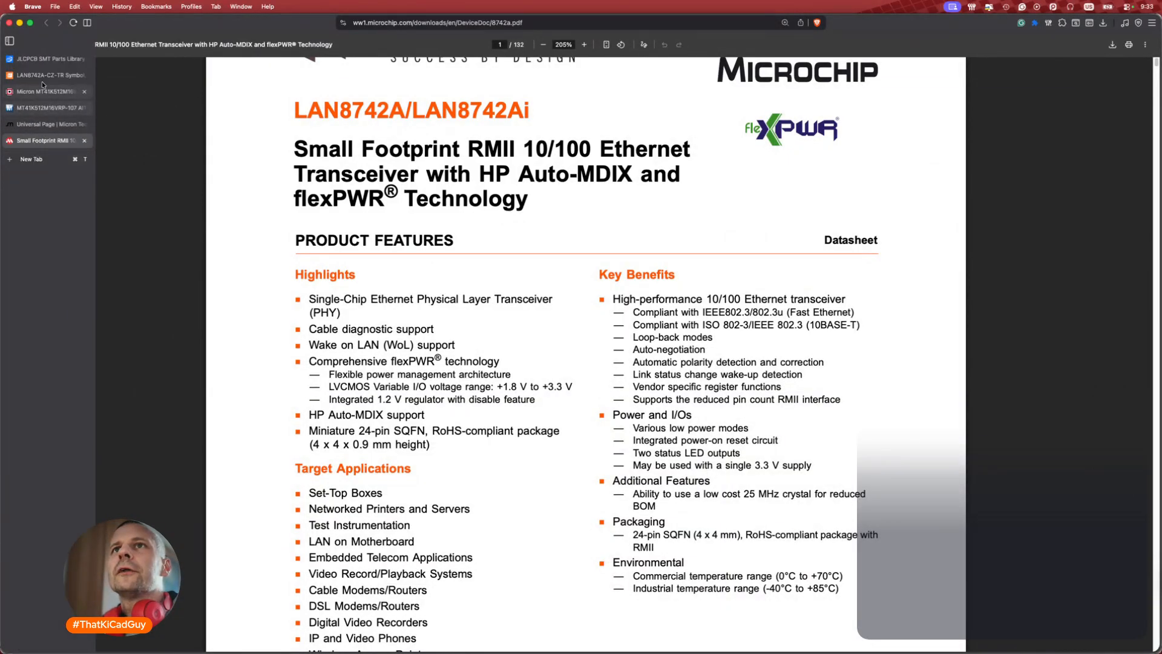
left_click(42, 59)
triple_click(386, 97)
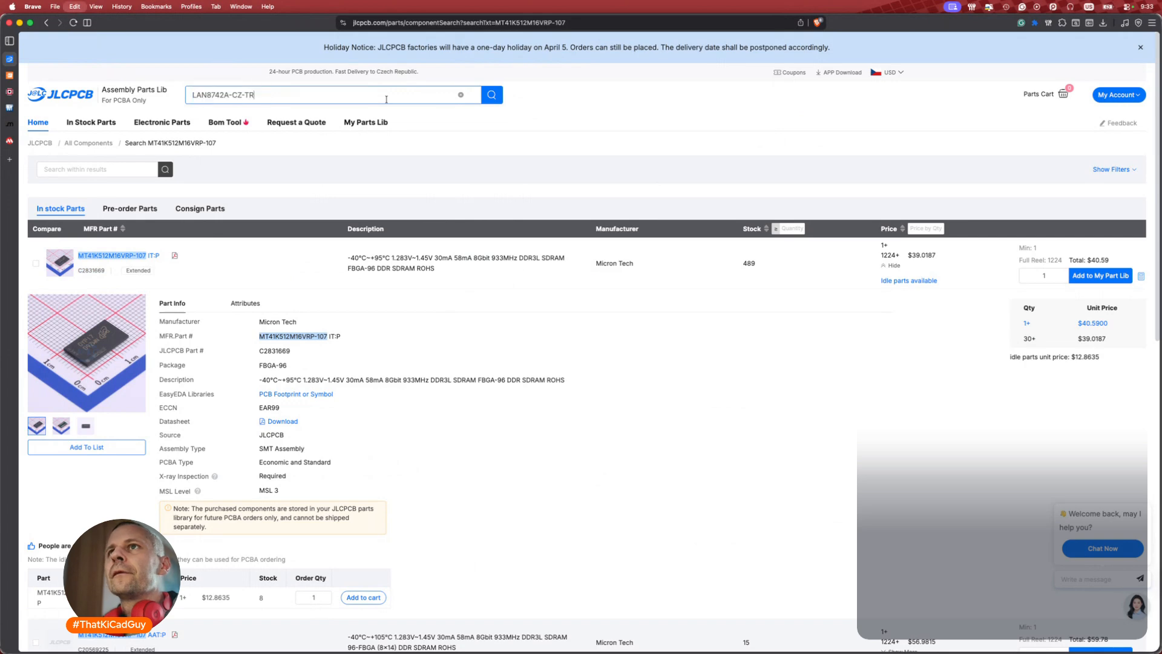
type("LAN8742A-CZ-TR")
key("Return")
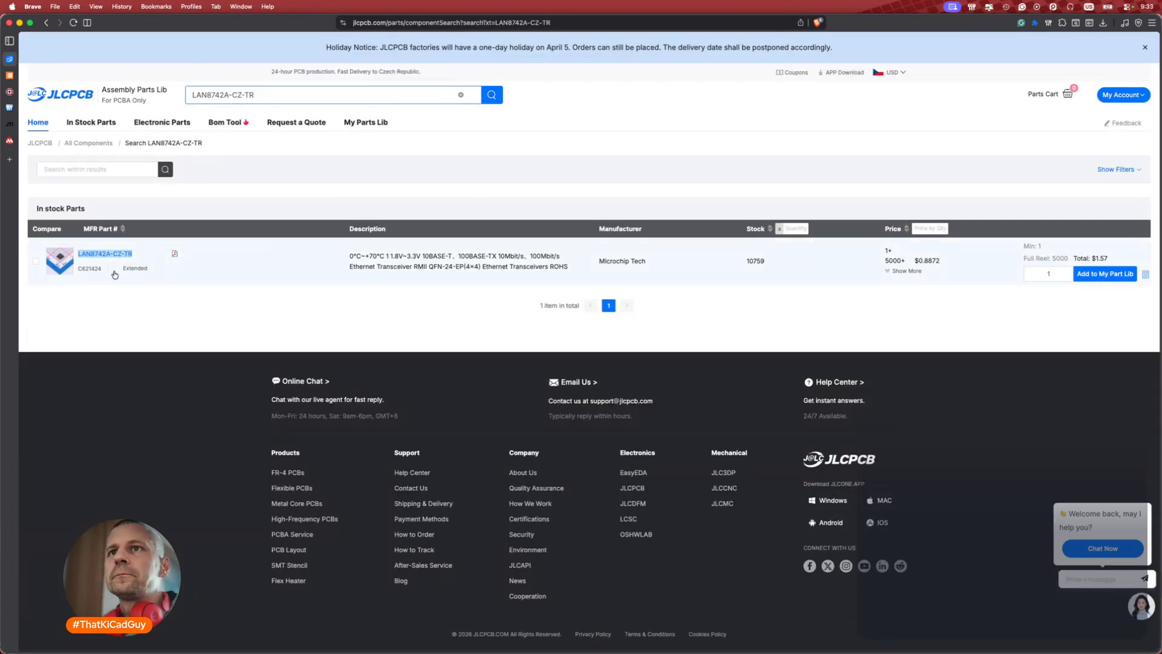
double_click(85, 269)
key("super+c")
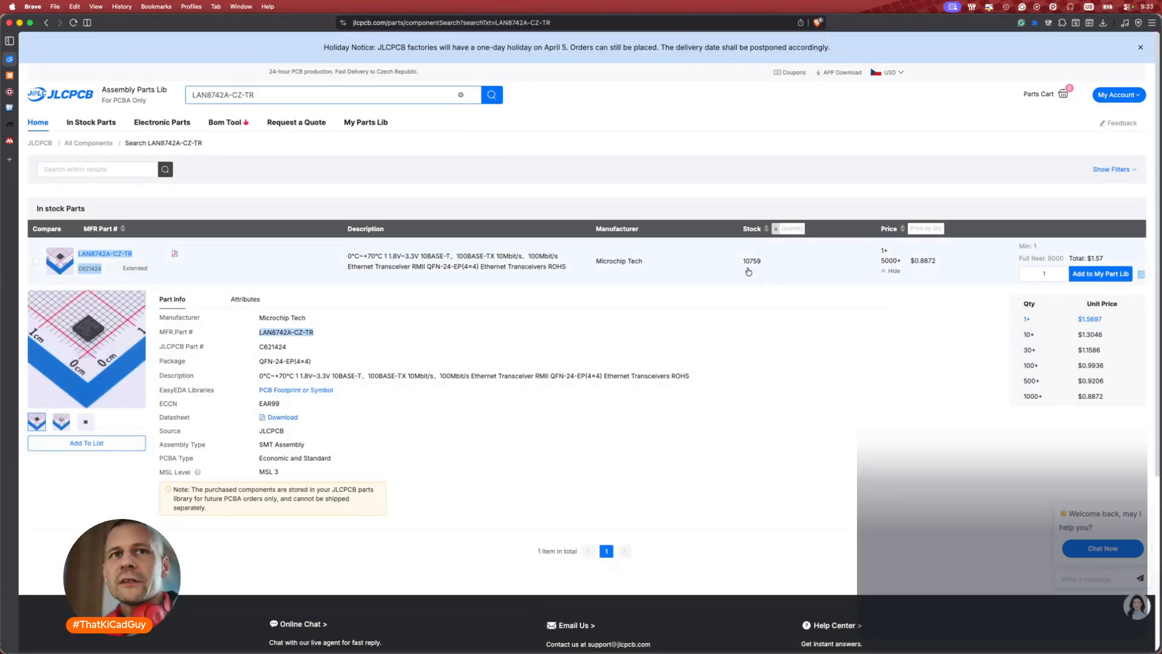
Back in KiCad, fill the JLCPCB field with C621424 and replace the symbol's keywords with "!ethernet !rmii".
key("super+Tab")
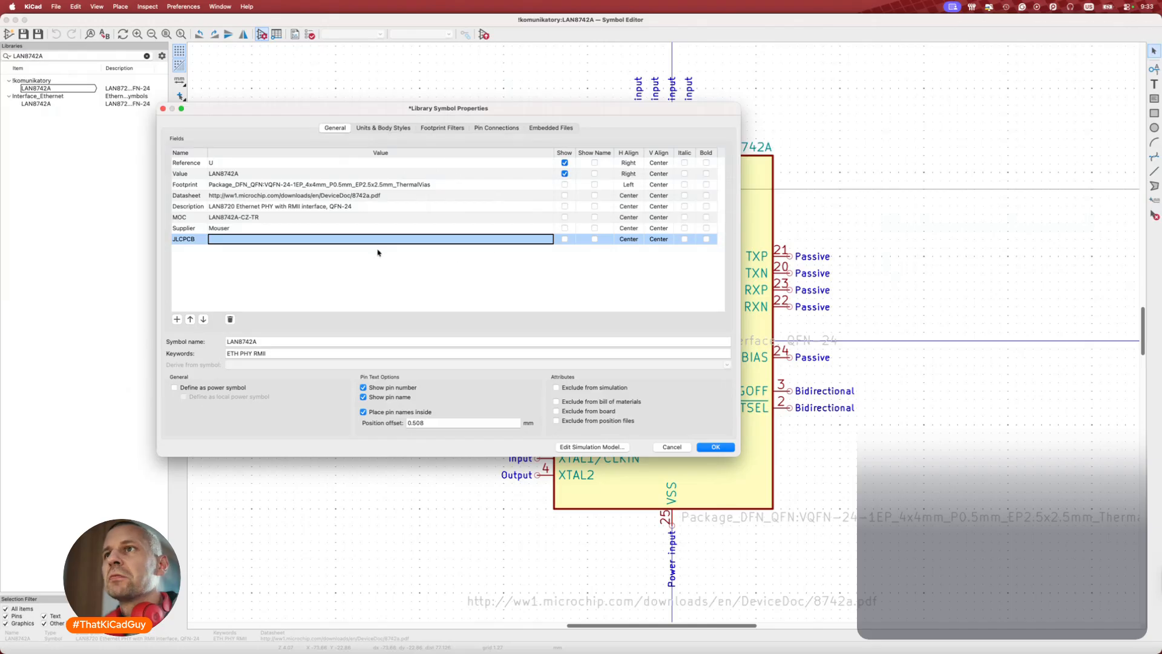
key("super+v")
left_click(278, 353)
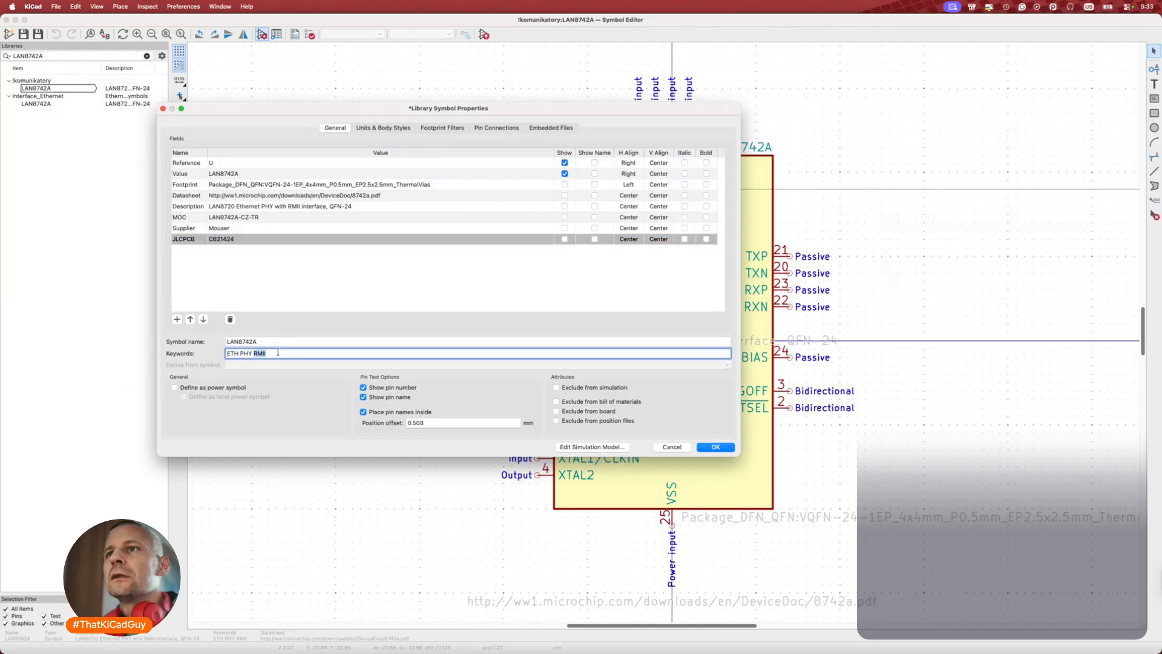
left_click_drag(277, 353, 227, 353)
key("BackSpace")
type("ethernet !rmii")
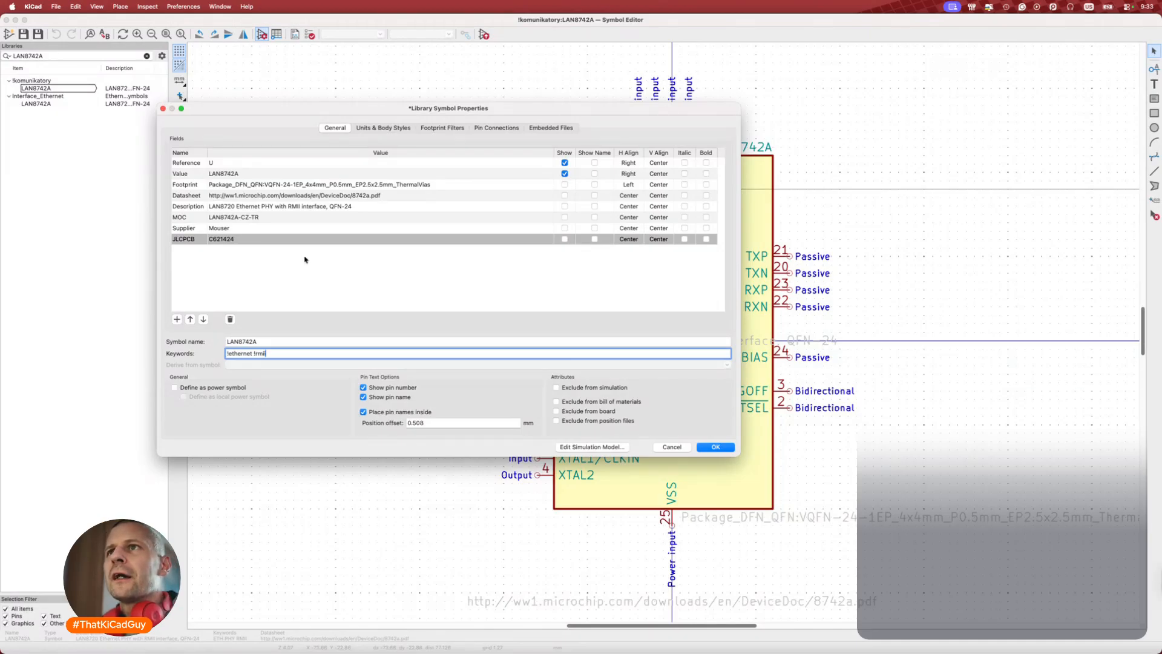
Copy the footprint name without its library prefix, apply the LAN8742A symbol properties and close the Symbol Editor.
left_click(274, 185)
left_click(274, 184)
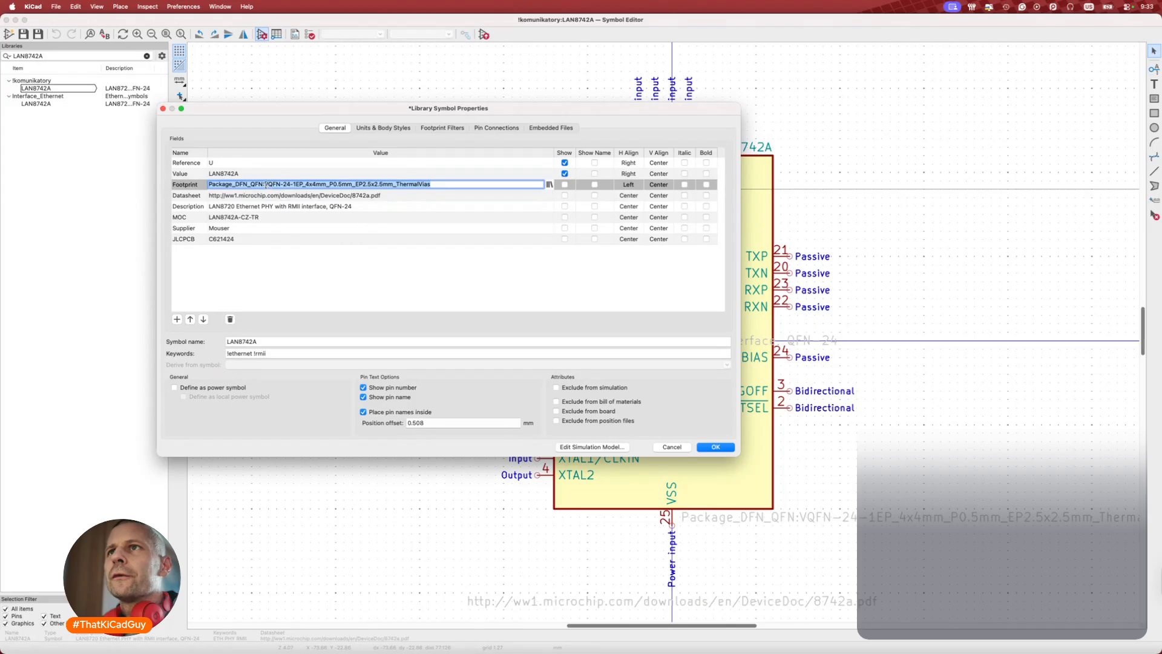
left_click(266, 184)
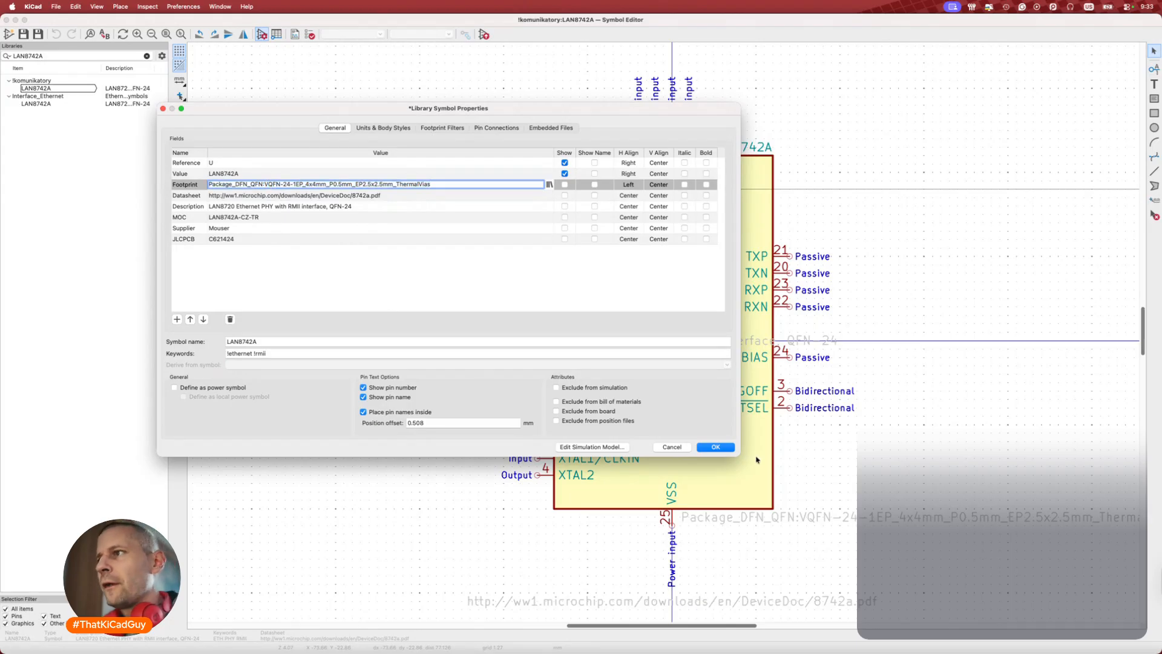
left_click(715, 447)
left_click(7, 20)
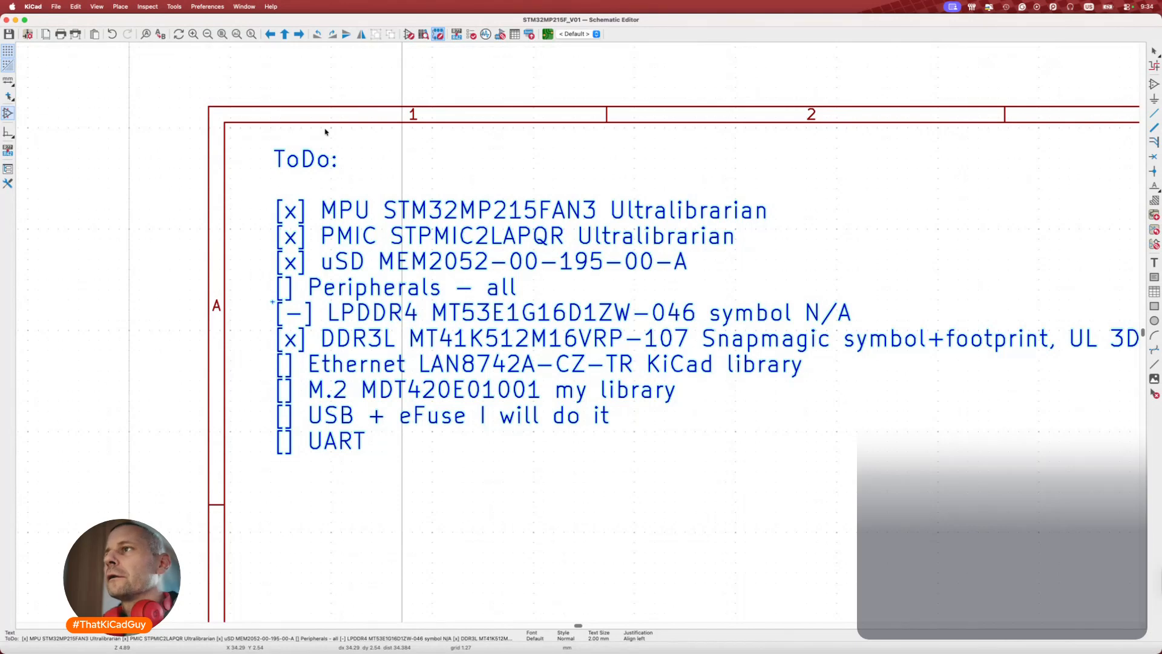
In the Footprint Editor, filter the libraries for VQFN-24-1EP_4x4mm_P0.5mm_EP2.5x2.5mm_ThermalVias and open that footprint from Package_DFN_QFN.
key("super+grave")
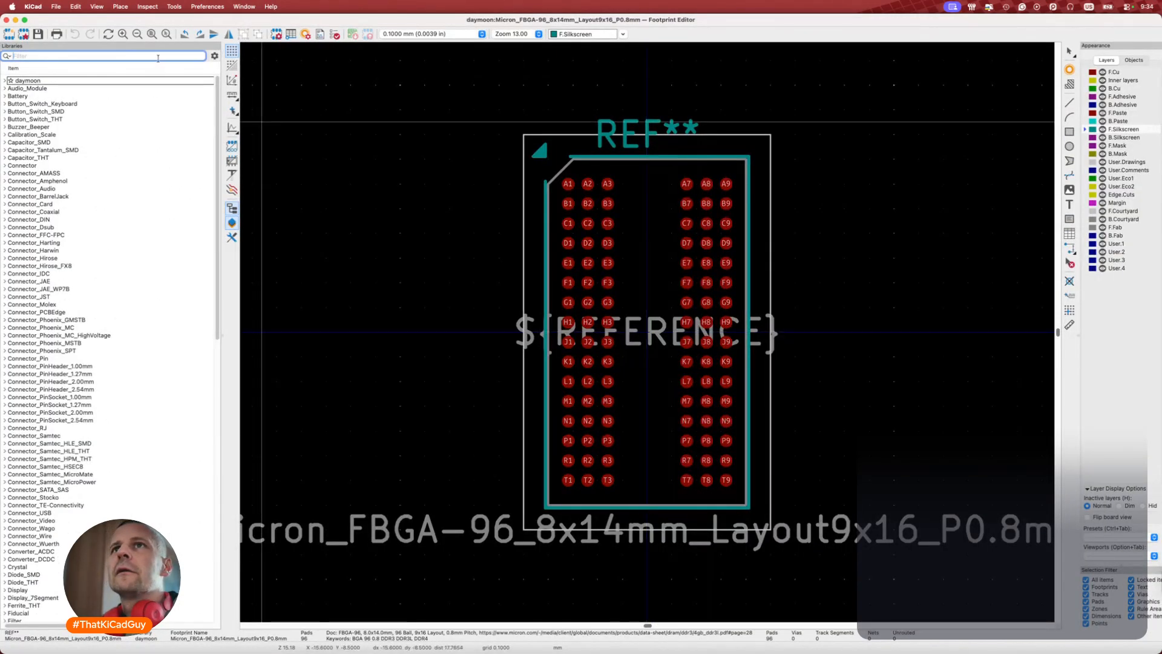
key("super+grave")
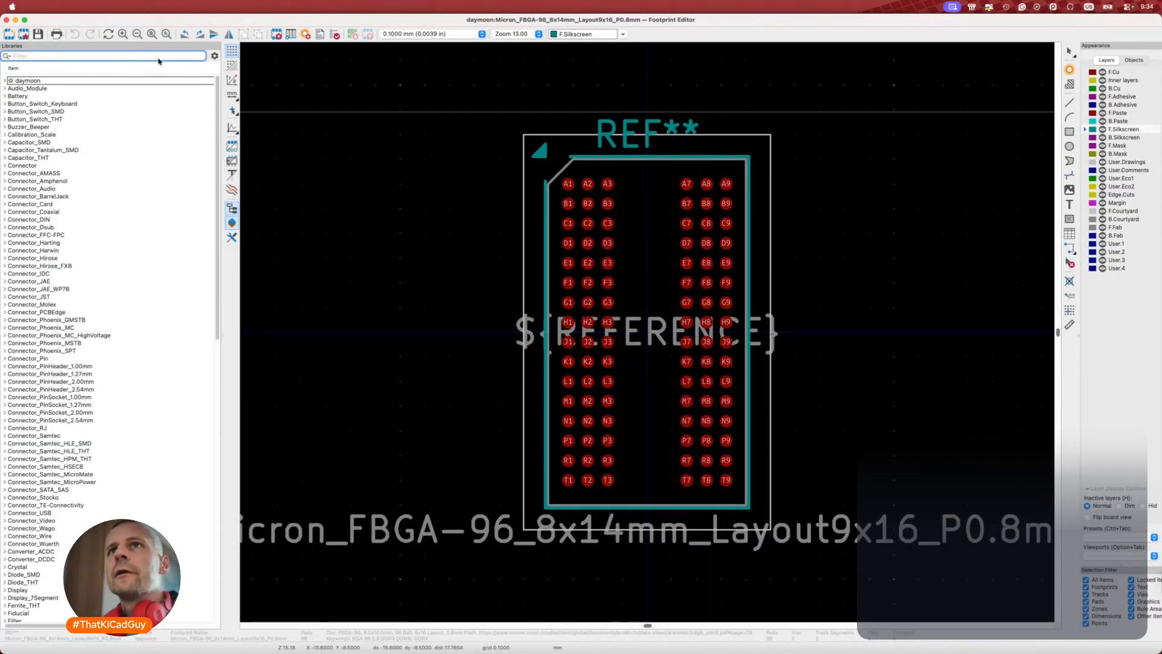
key("super+grave")
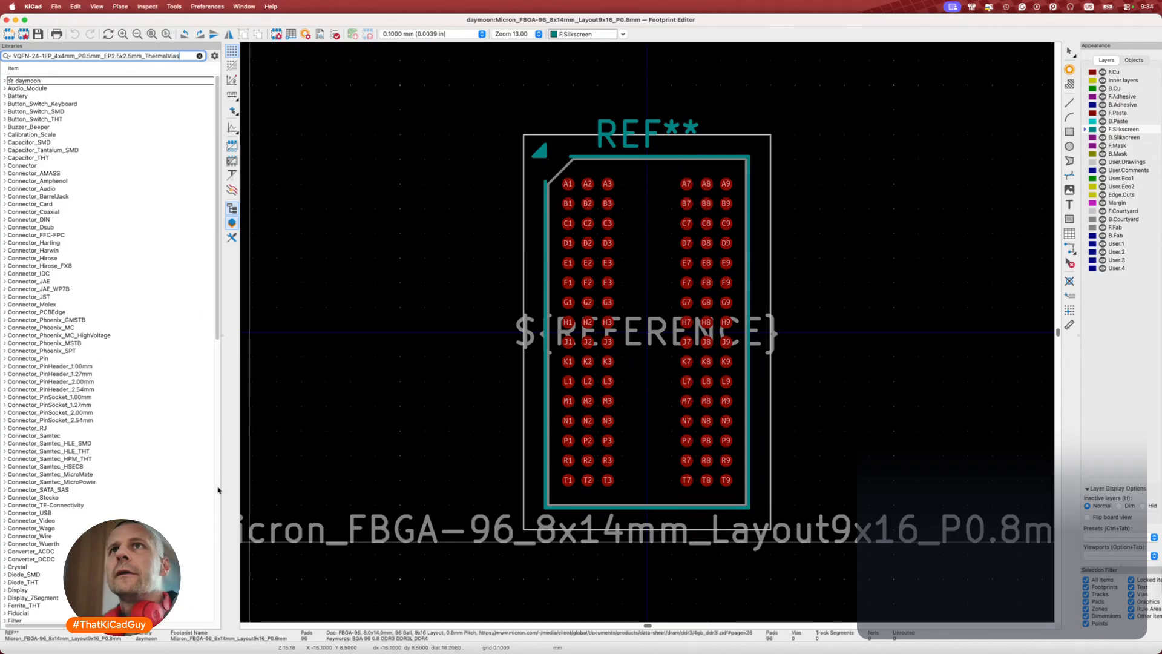
type("VQFN-24-1EP_4x4mm_P0.5mm_EP2.5x2.5mm_ThermalVias")
double_click(102, 89)
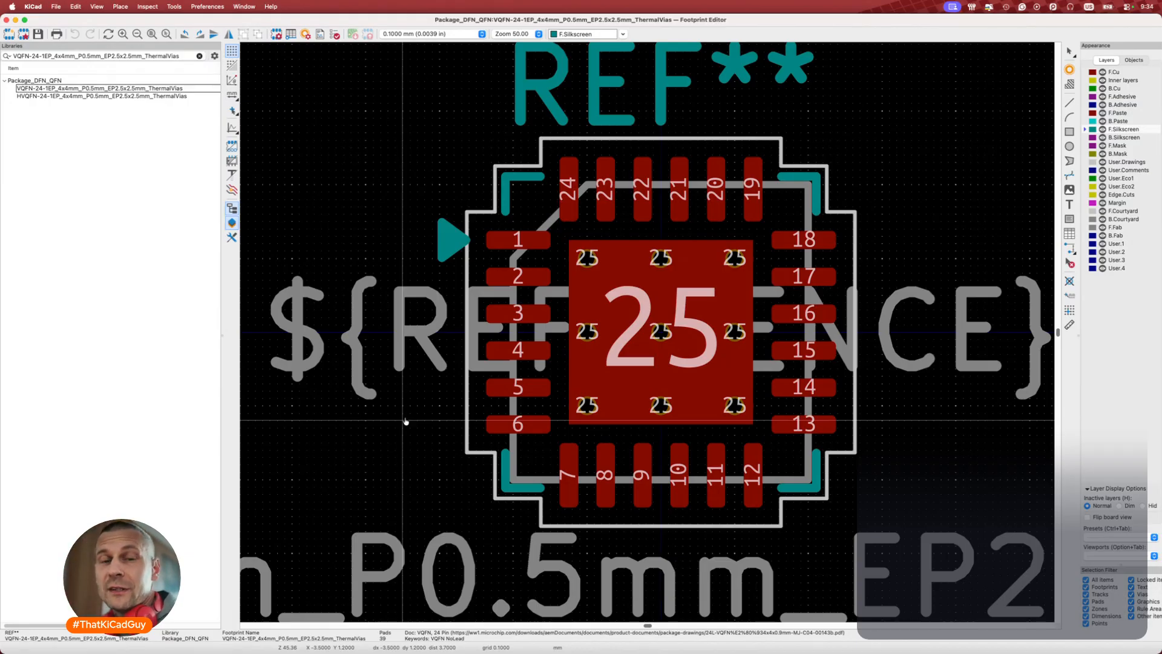
Switch to the browser's LAN8742A datasheet and read its product features and order numbers.
key("super+Tab")
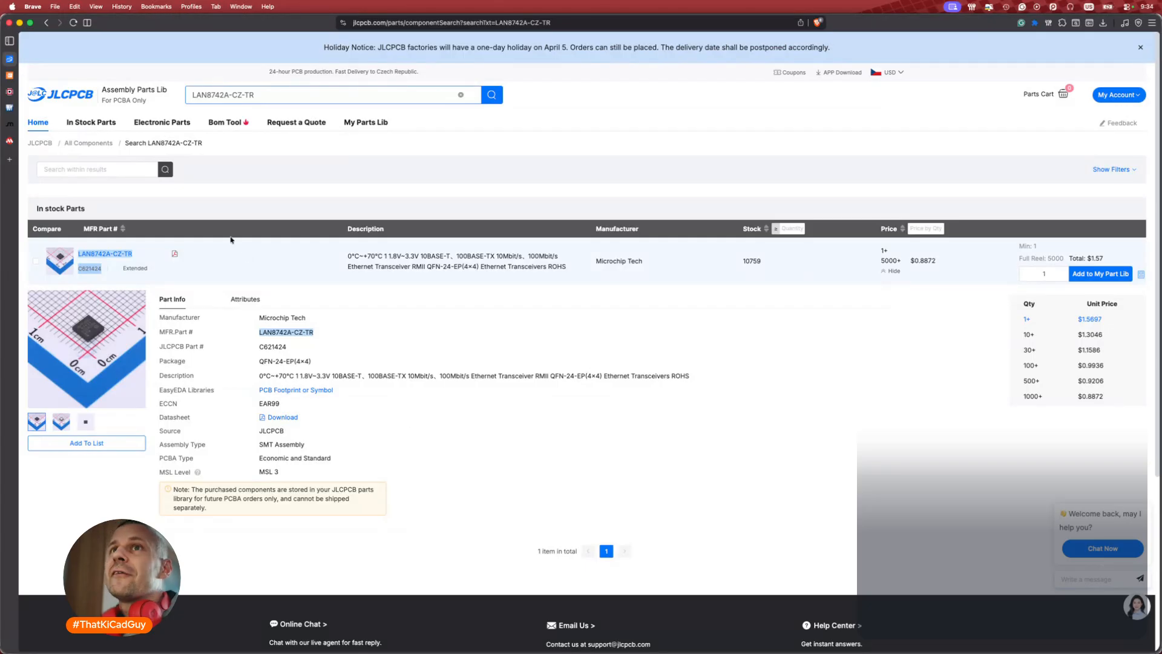
left_click(36, 141)
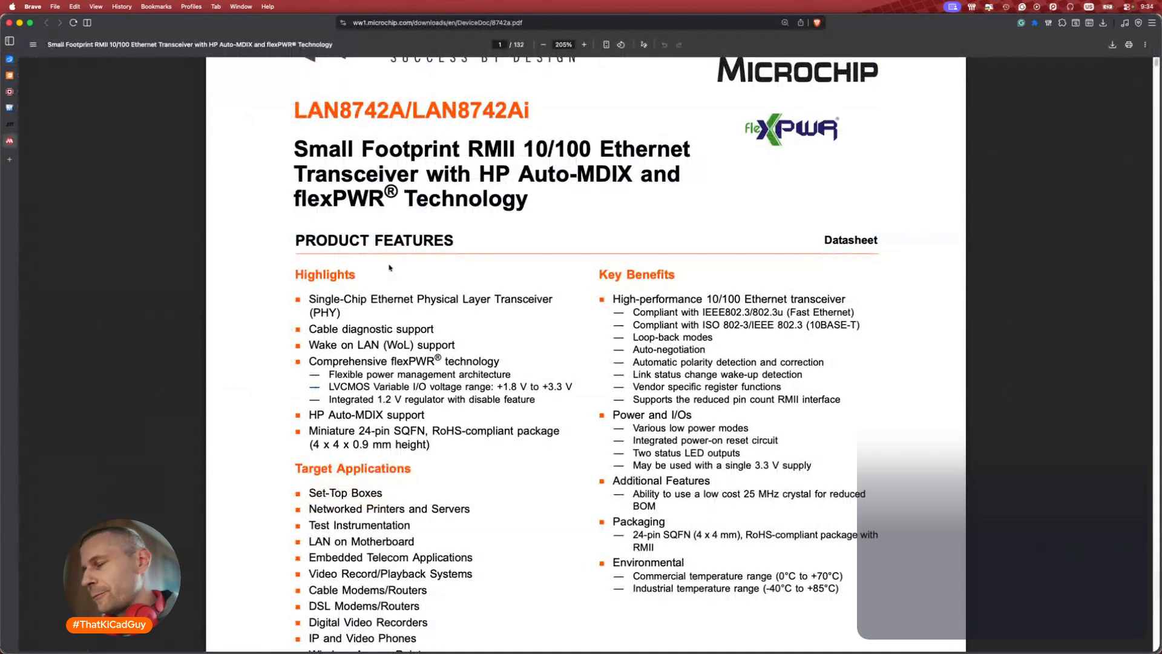
scroll(612, 262, "down", 5)
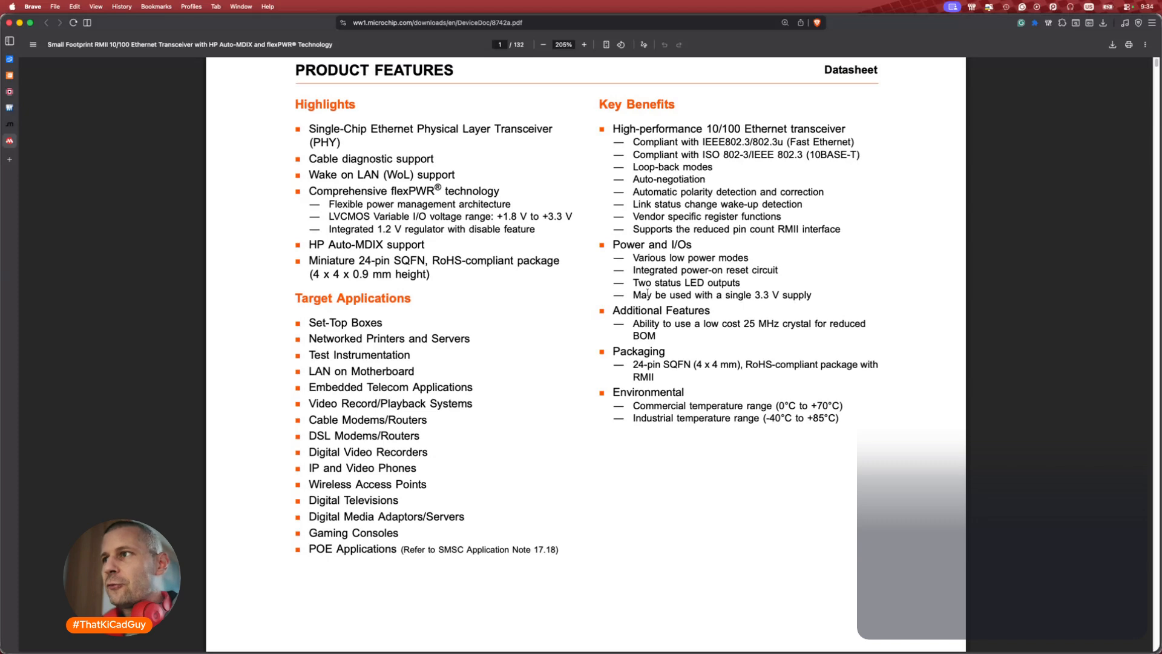
scroll(609, 393, "down", 10)
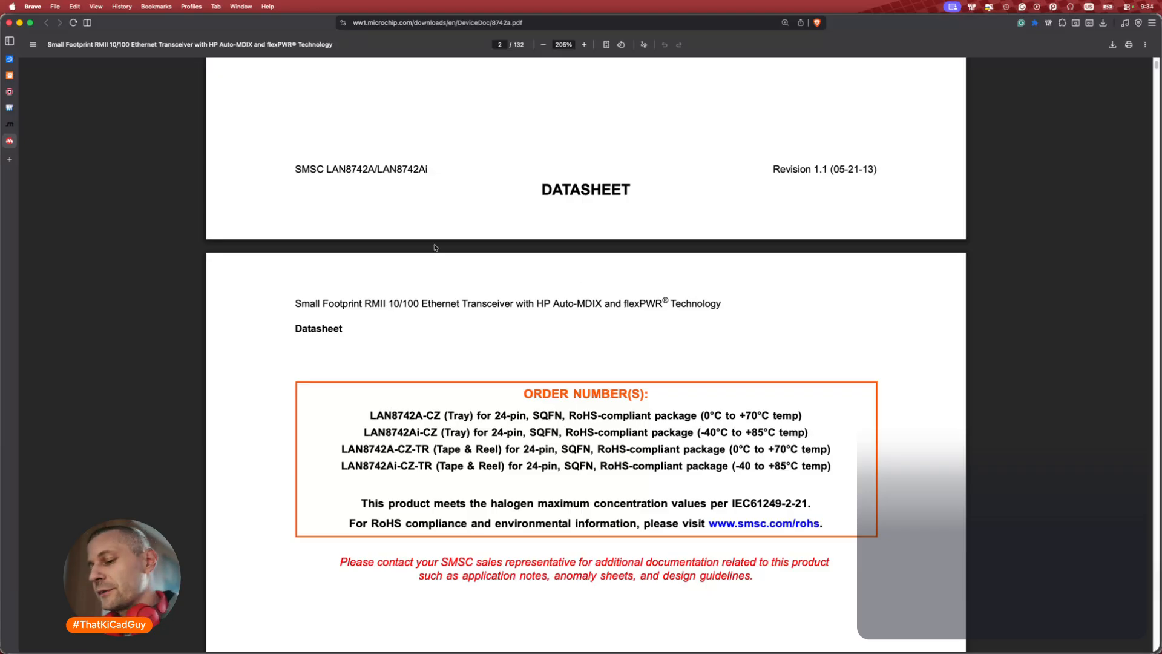
key("super+t")
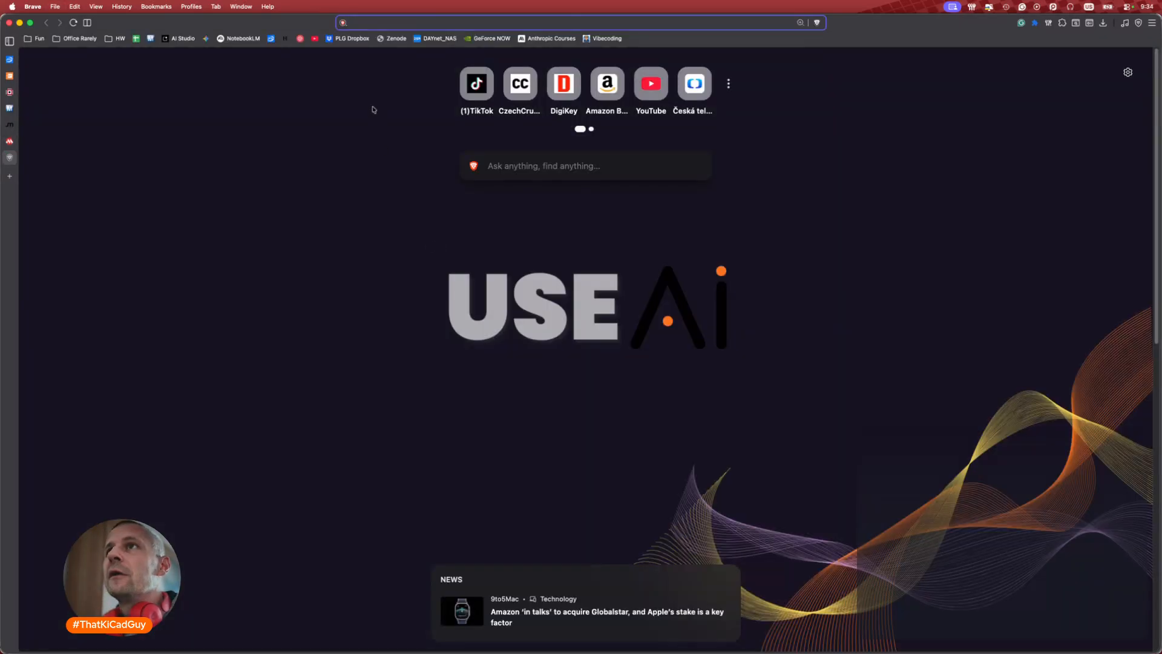
left_click(114, 40)
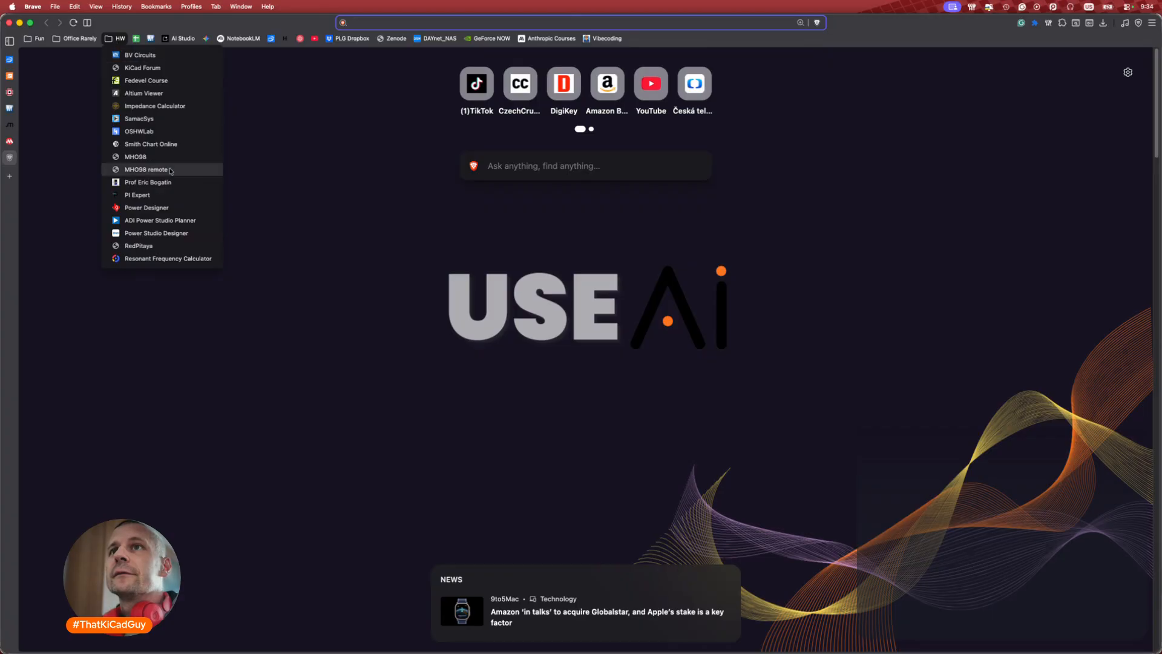
left_click(196, 185)
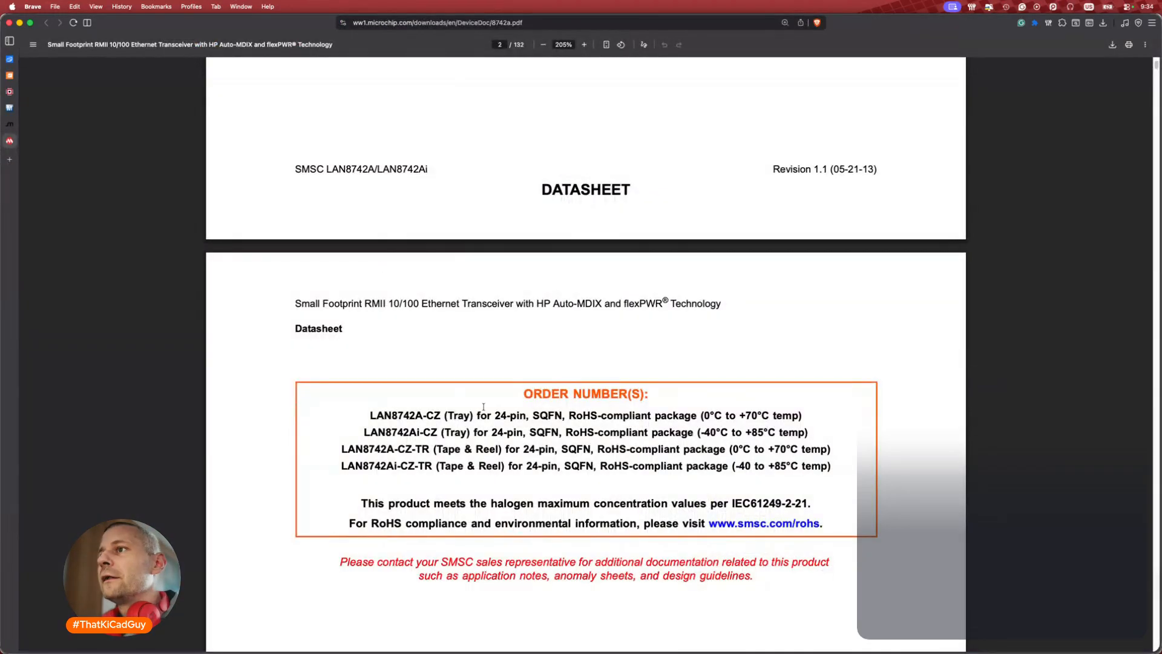
Look through the LAN8742A datasheet's table of contents.
scroll(478, 441, "down", 15)
scroll(478, 440, "down", 20)
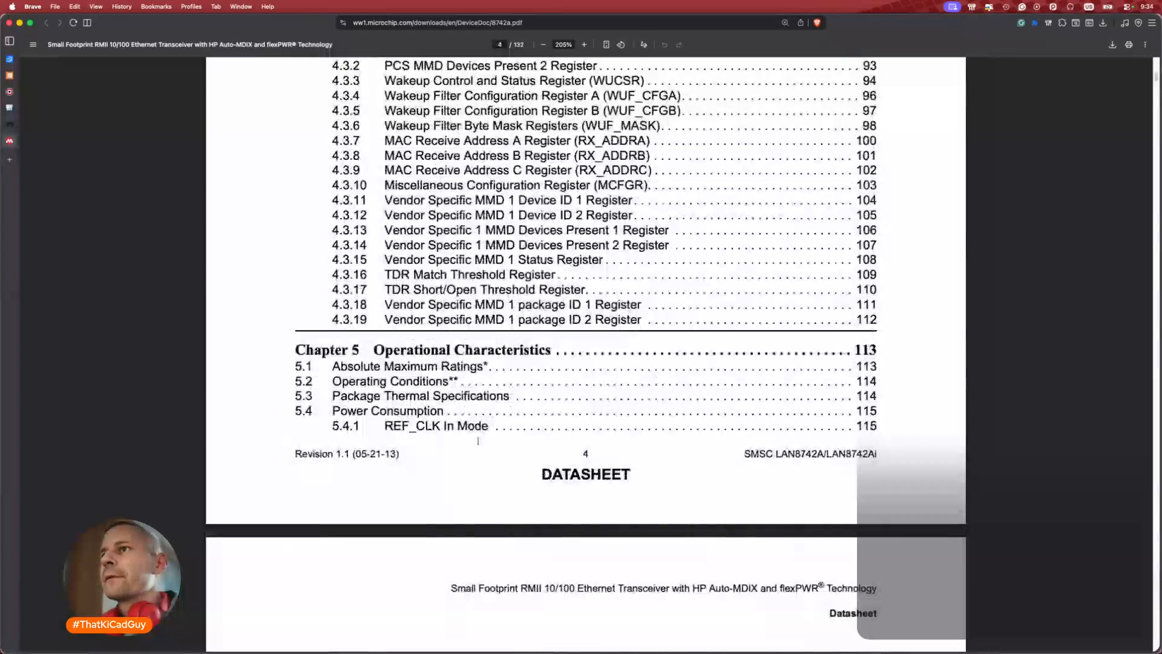
scroll(478, 440, "up", 3)
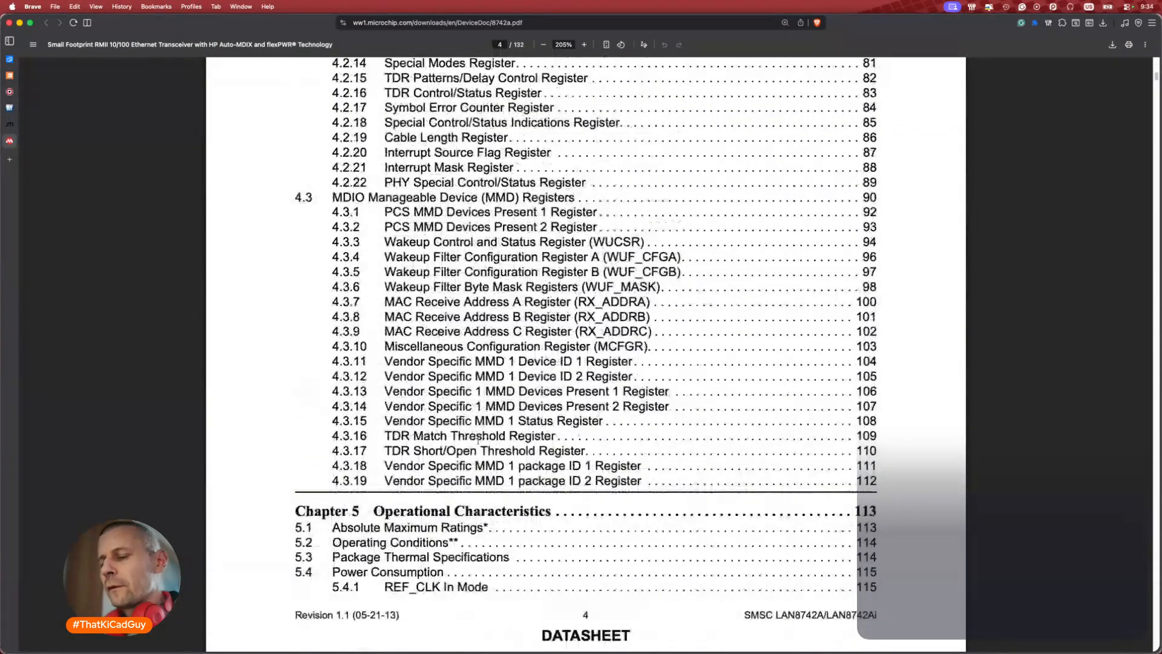
Search the LAN8742A datasheet for "footprint", step through the matches, and clear the search term.
key("super+f")
type("footprint")
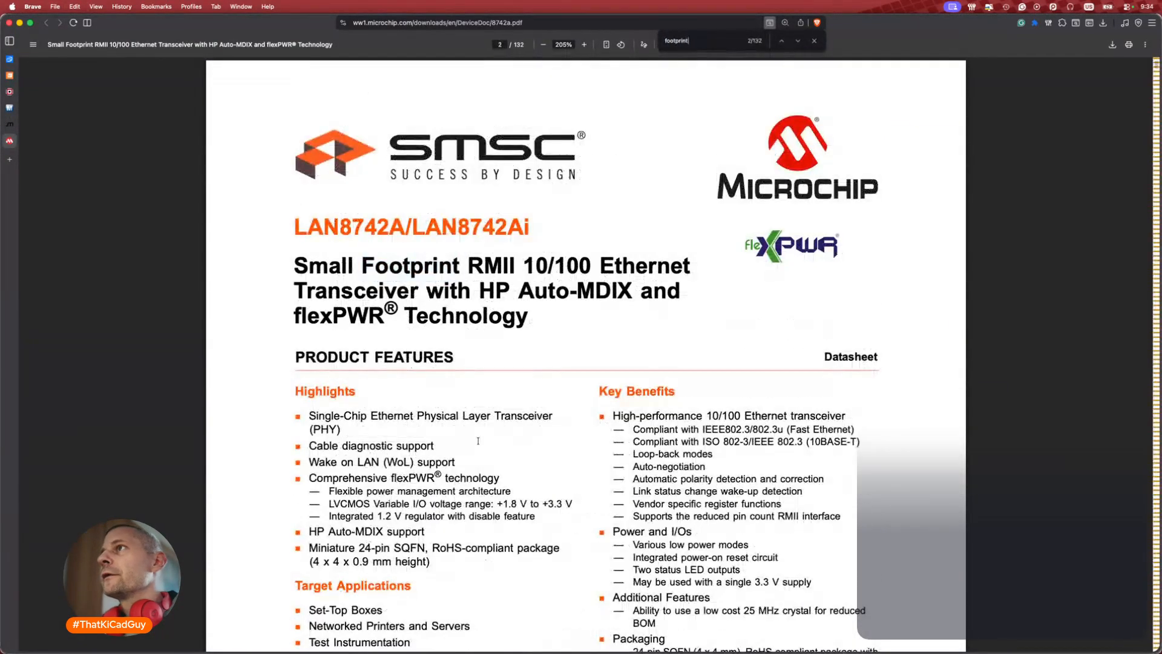
key("Return")
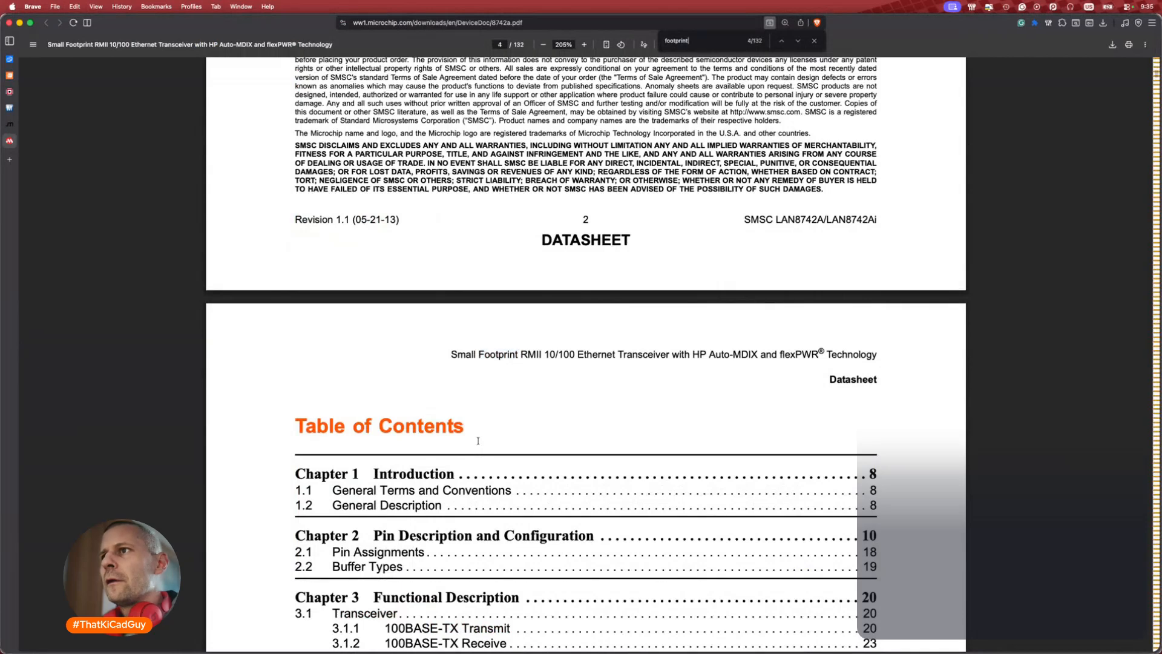
key("Return")
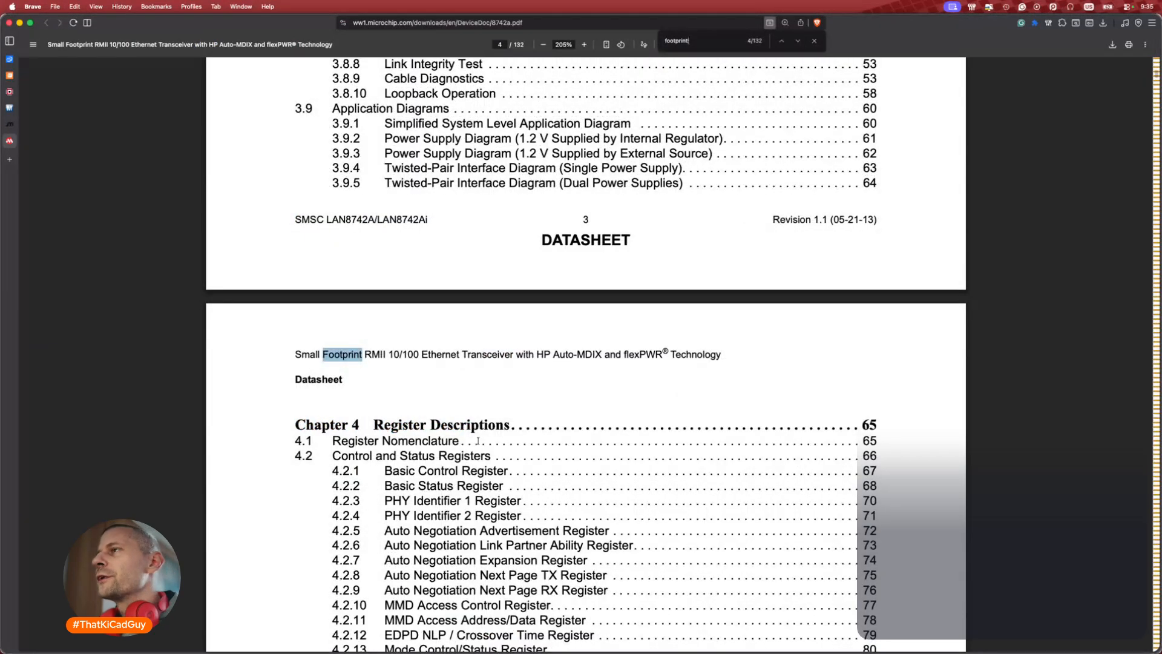
key("BackSpace")
key("BackSpace")
key("BackSpace")
key("BackSpace")
key("BackSpace")
key("BackSpace")
key("BackSpace")
key("BackSpace")
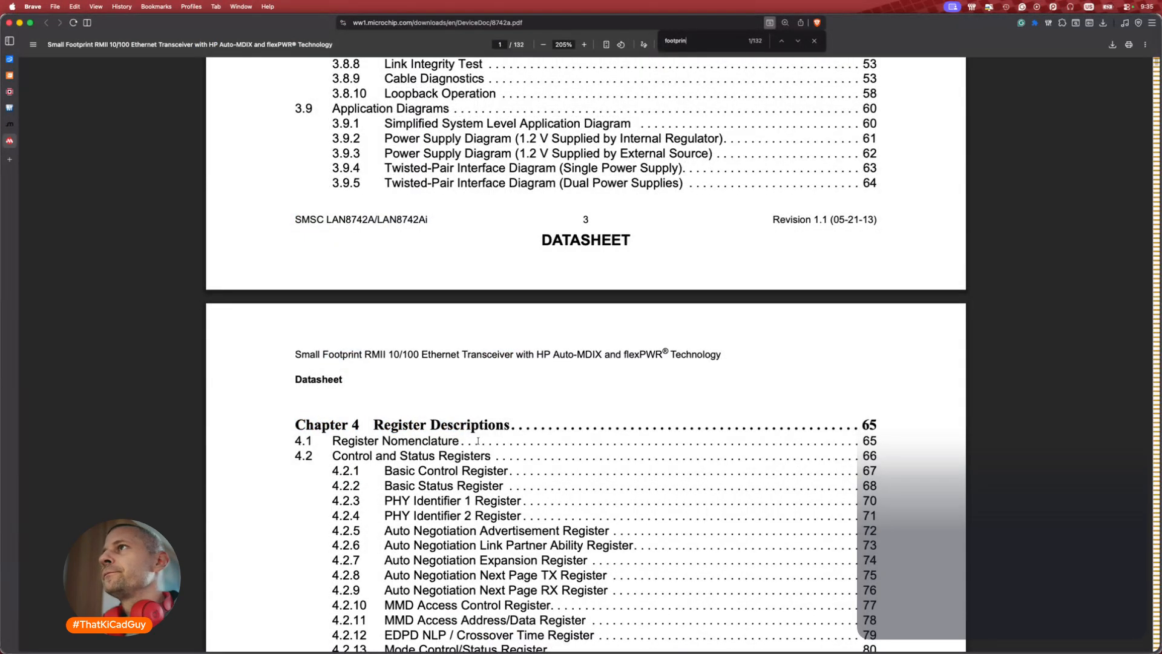
key("BackSpace")
type("landin")
key("BackSpace")
key("BackSpace")
key("BackSpace")
key("BackSpace")
key("BackSpace")
key("BackSpace")
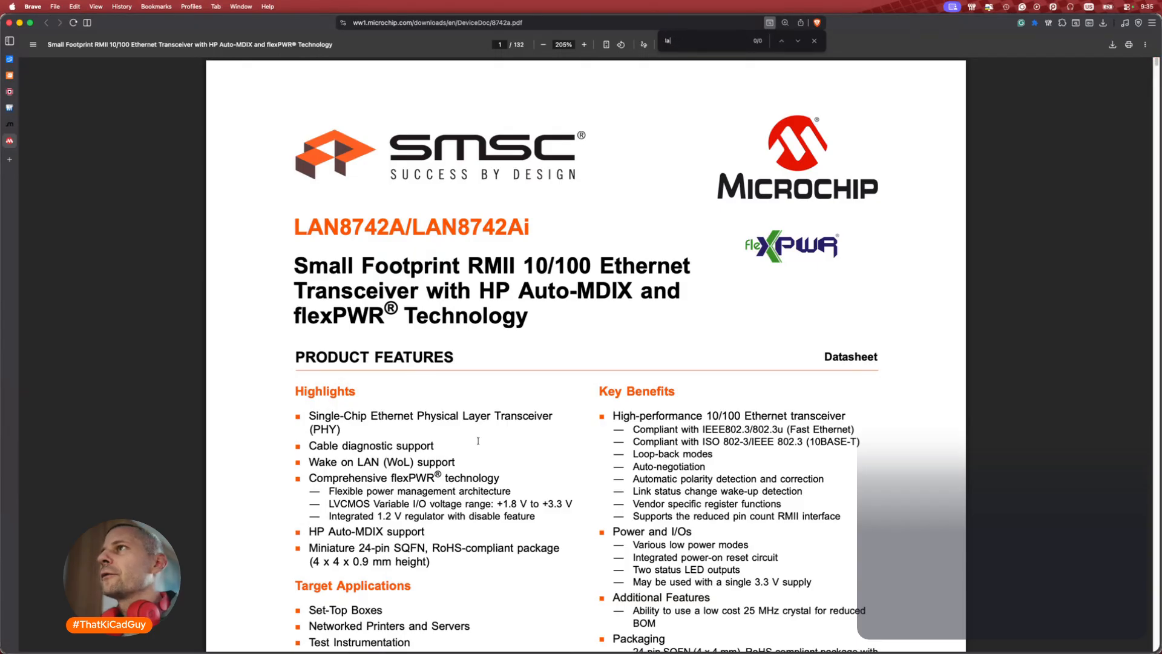
Search the datasheet for "pattern", step to a further match, and clear the search term.
type("pa")
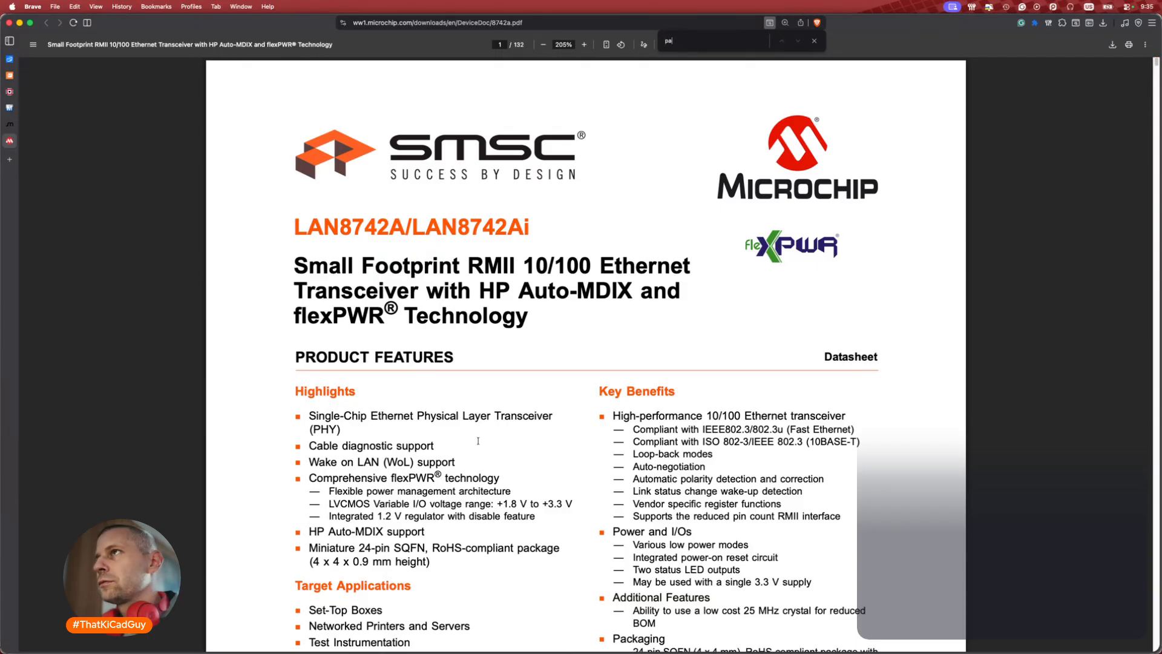
type("ttern")
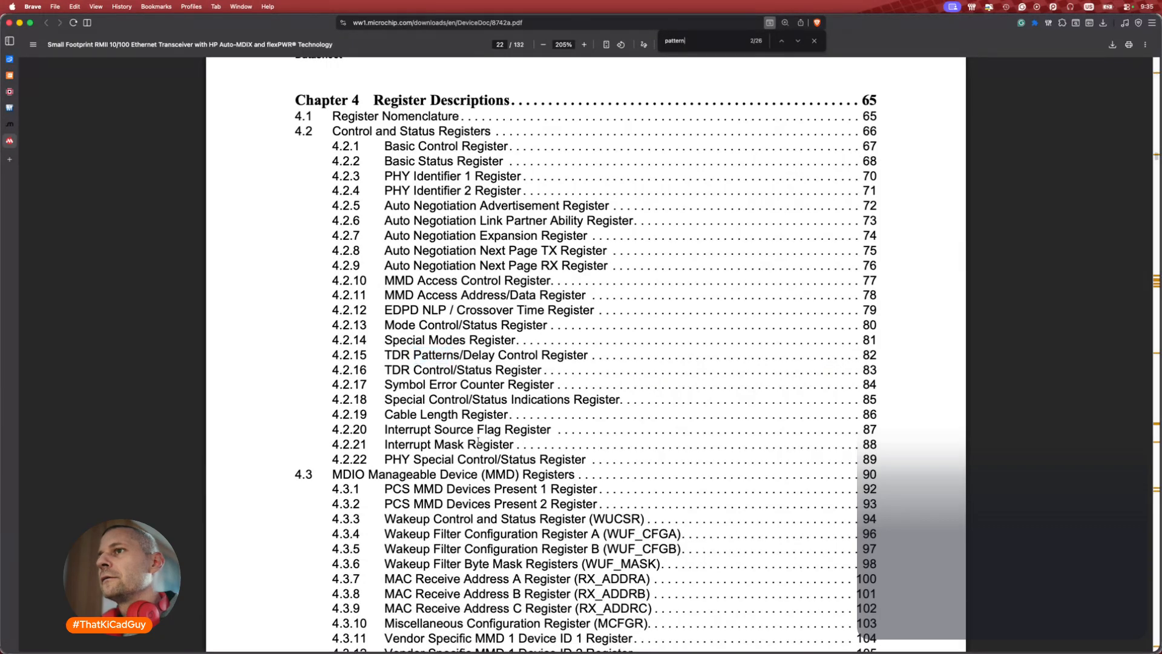
key("Return")
key("Return")
key("BackSpace")
key("BackSpace")
key("BackSpace")
key("BackSpace")
key("BackSpace")
key("BackSpace")
key("BackSpace")
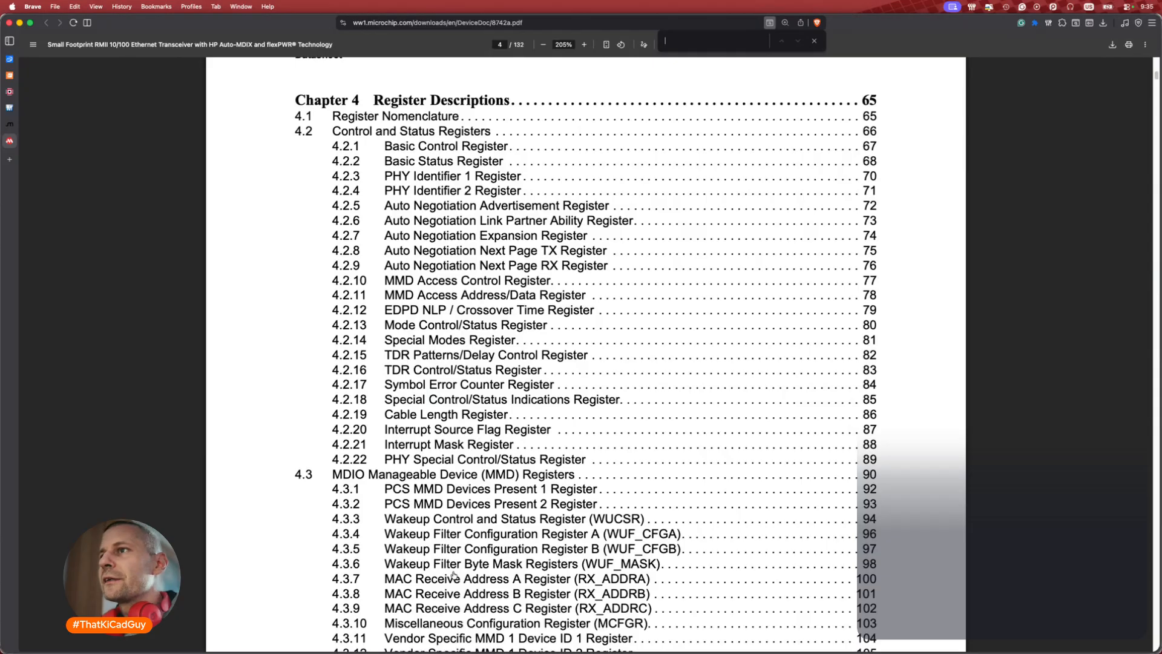
Go to Chapter 6 Package Outline from the table of contents and examine the package and PCB land pattern dimensions.
scroll(462, 435, "down", 10)
scroll(463, 435, "down", 5)
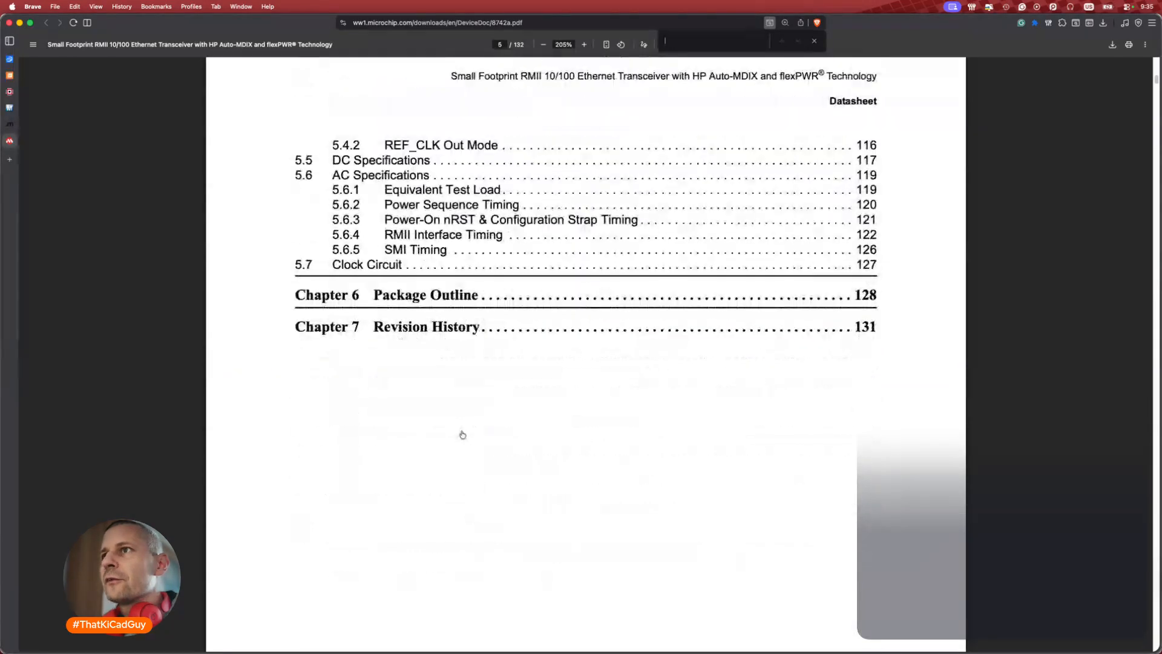
left_click(439, 299)
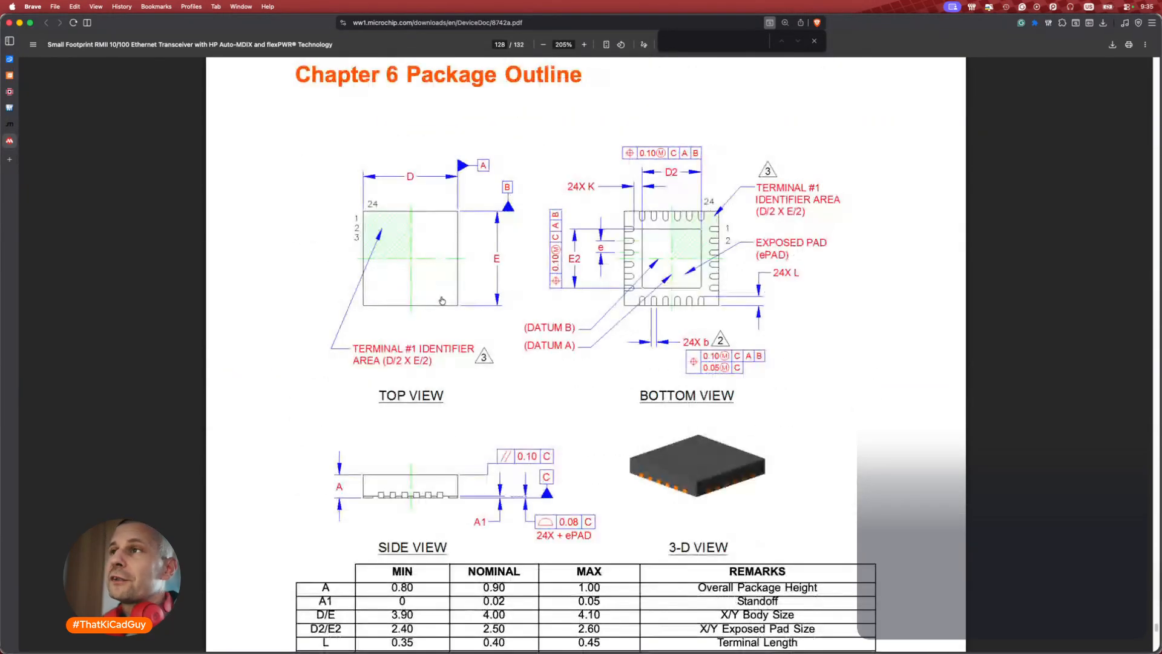
scroll(490, 415, "down", 3)
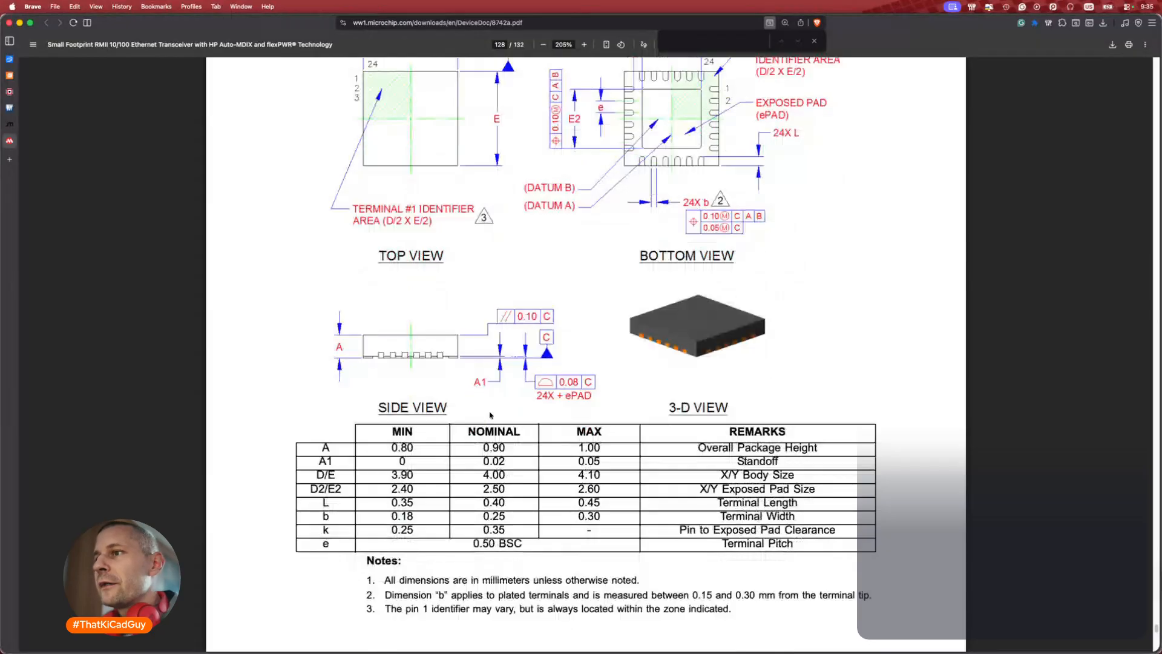
scroll(491, 415, "down", 10)
scroll(490, 415, "down", 6)
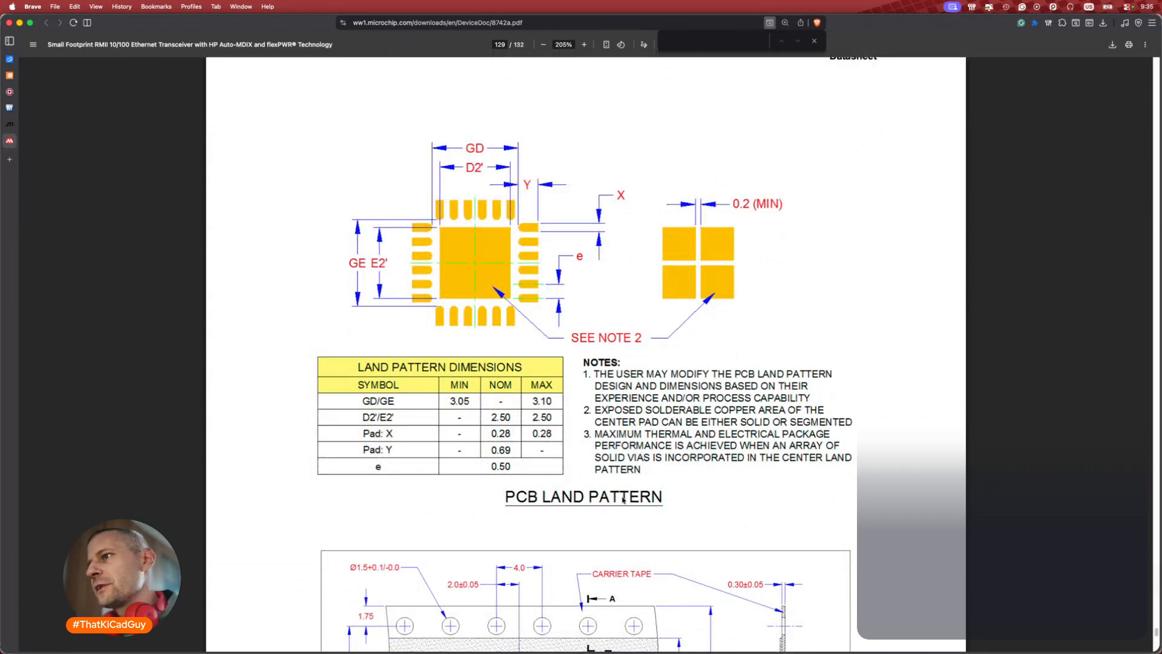
Look over the tape and reel drawings and the PCB land pattern notes, and compare them with the thermal-via footprint in KiCad.
scroll(651, 498, "down", 12)
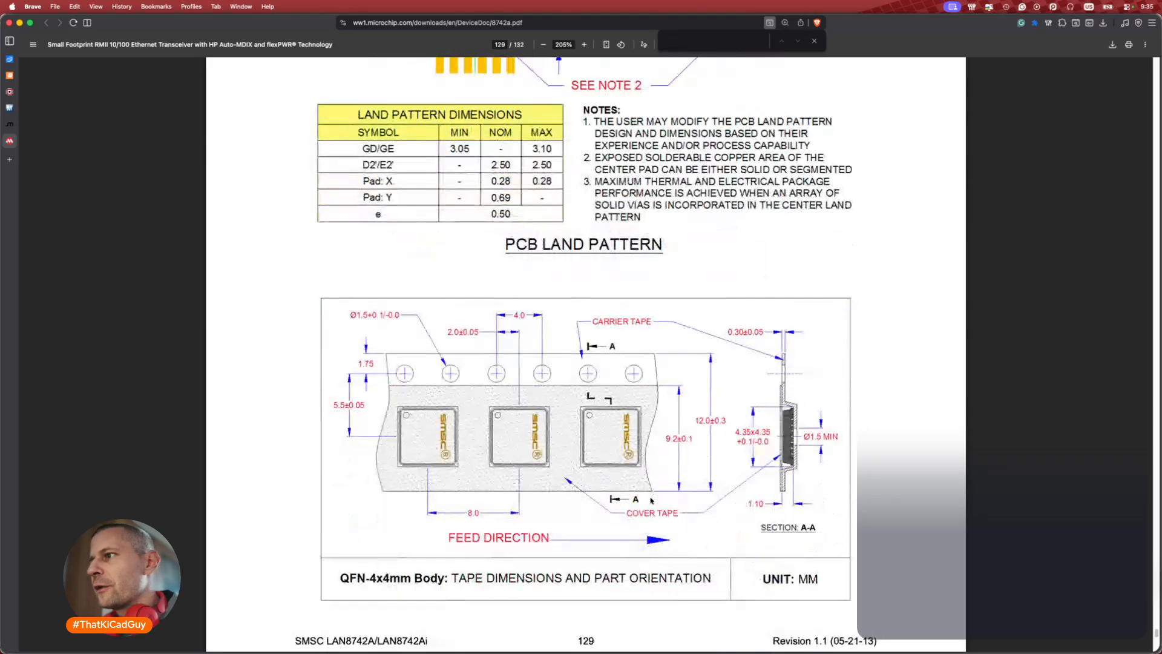
scroll(651, 500, "down", 20)
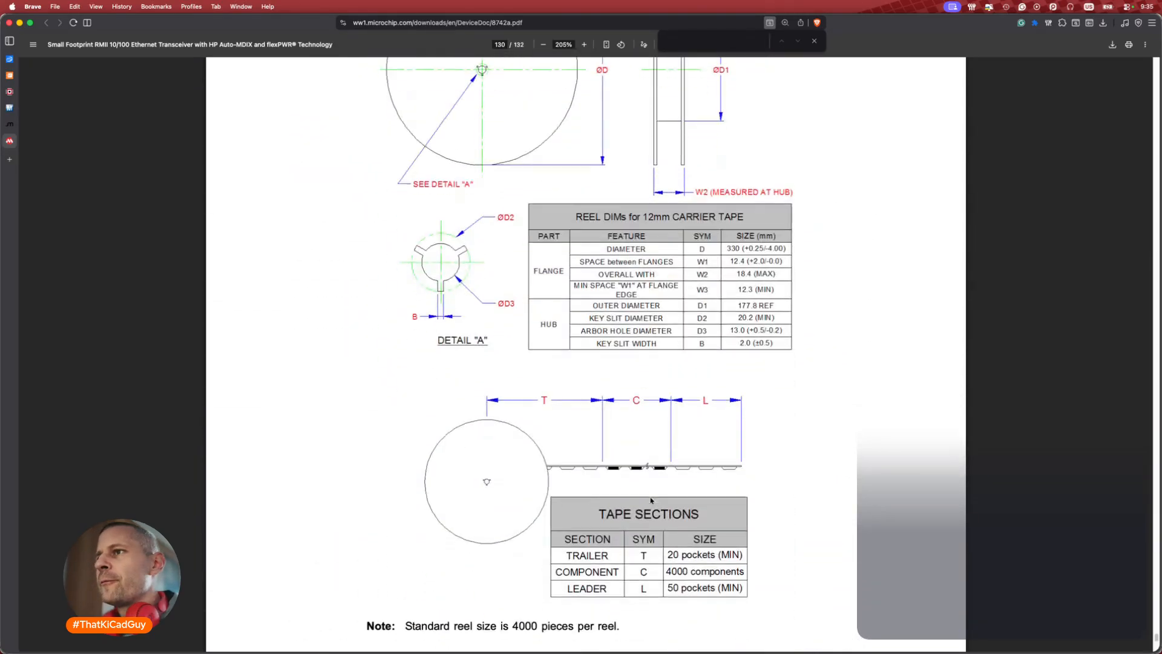
scroll(651, 498, "up", 20)
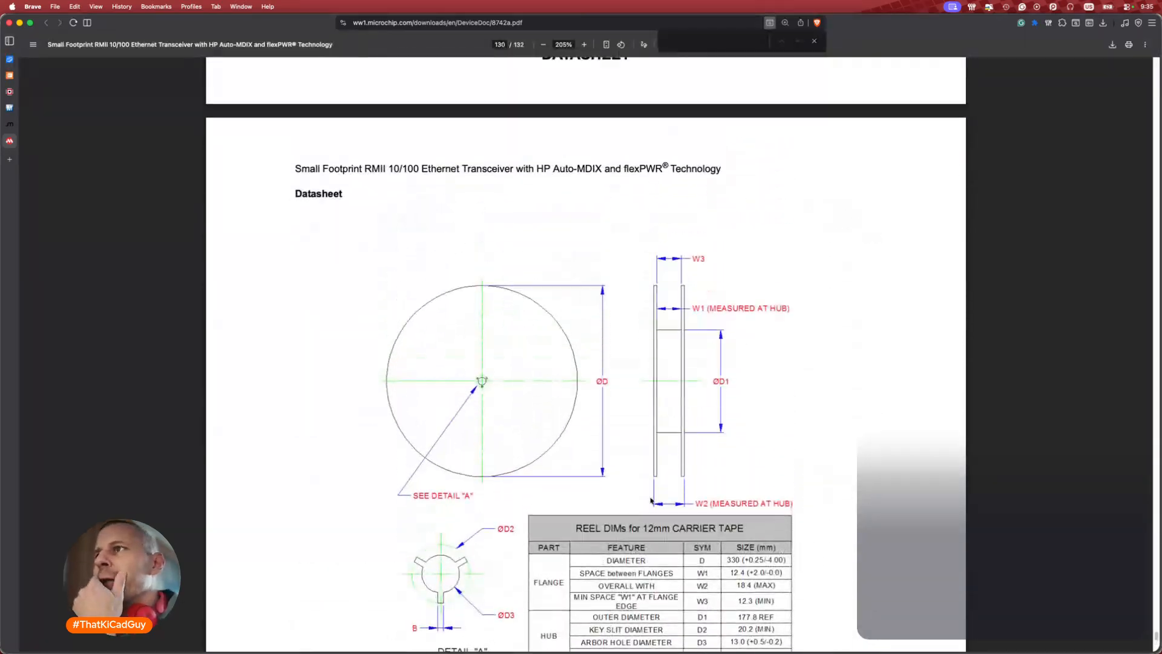
scroll(651, 499, "up", 6)
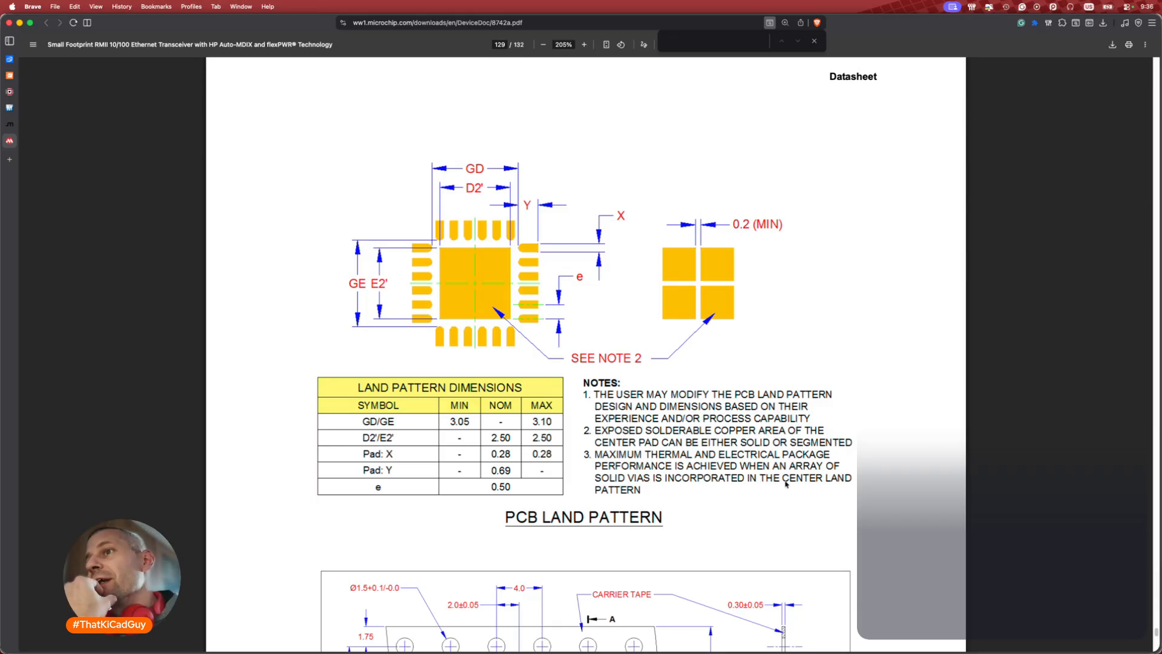
scroll(786, 483, "down", 5)
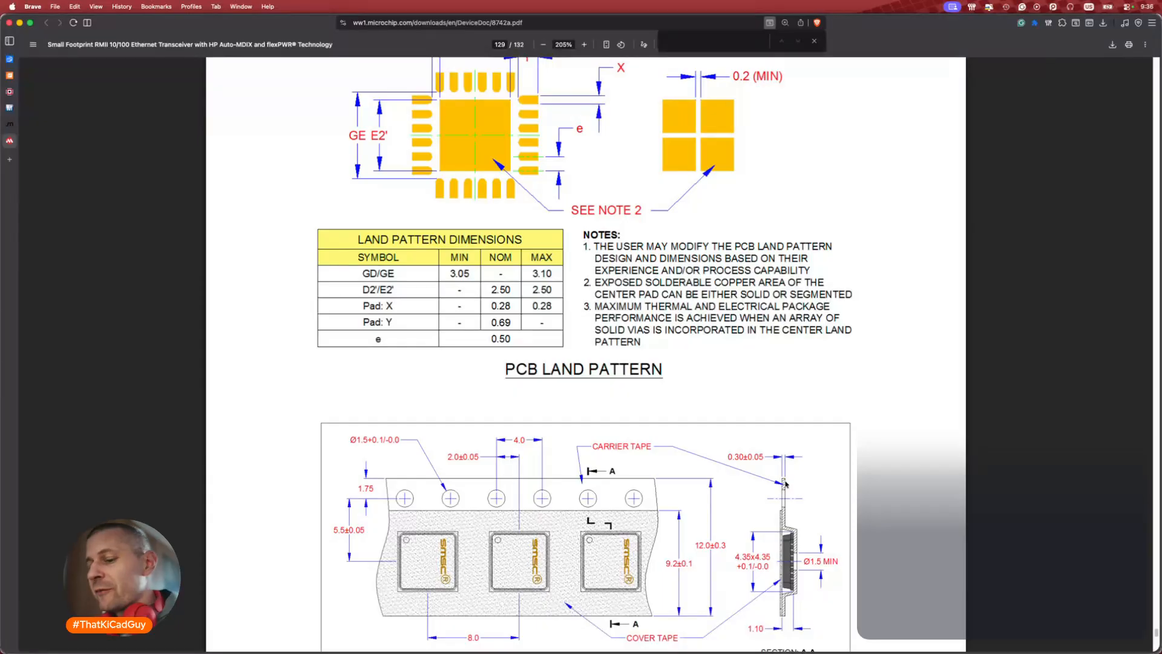
key("super+Tab")
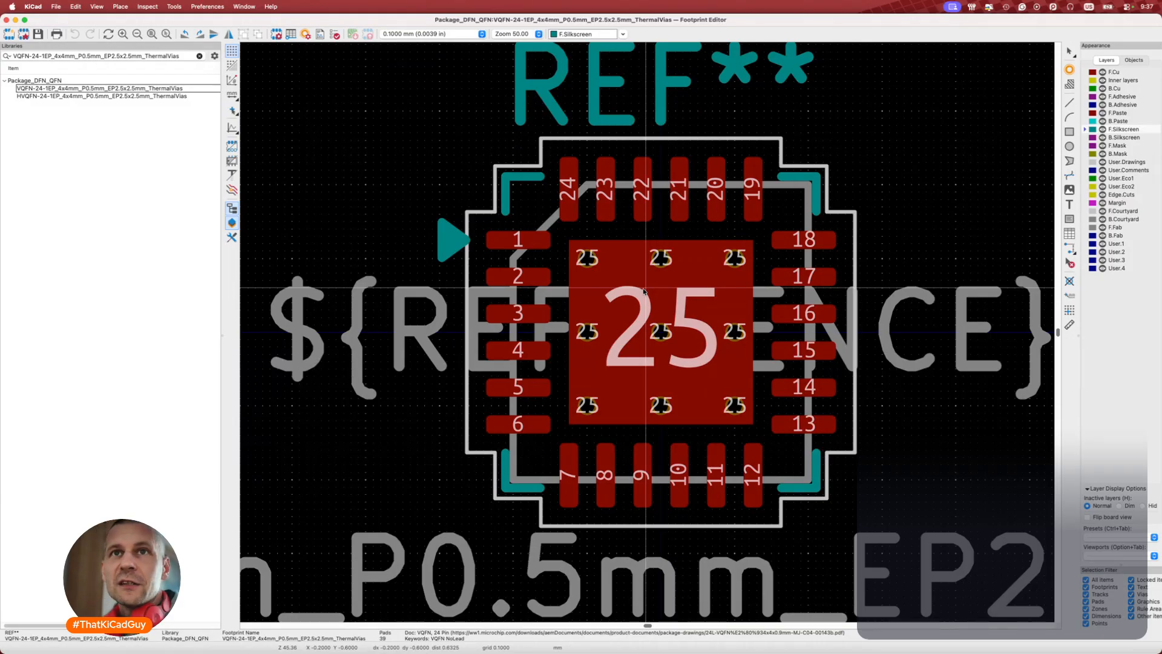
key("super+Tab")
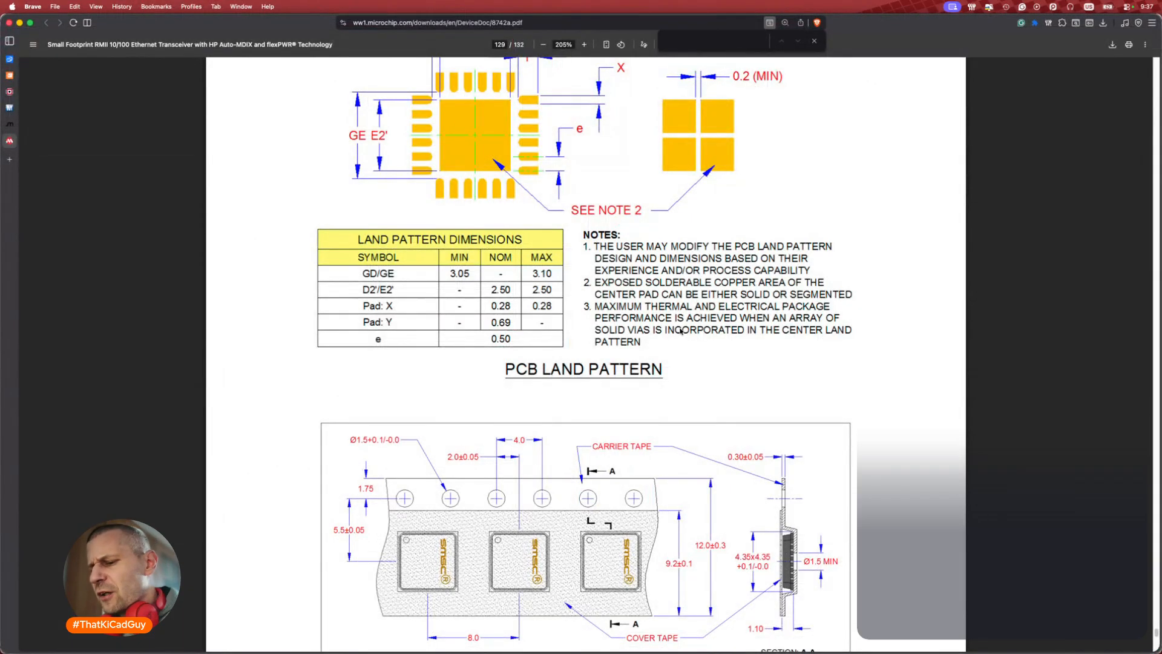
Open the JLCPCB home page, jlcpcb.com, in a new browser tab.
key("super+t")
type("jlcpcb.com/parts")
key("Return")
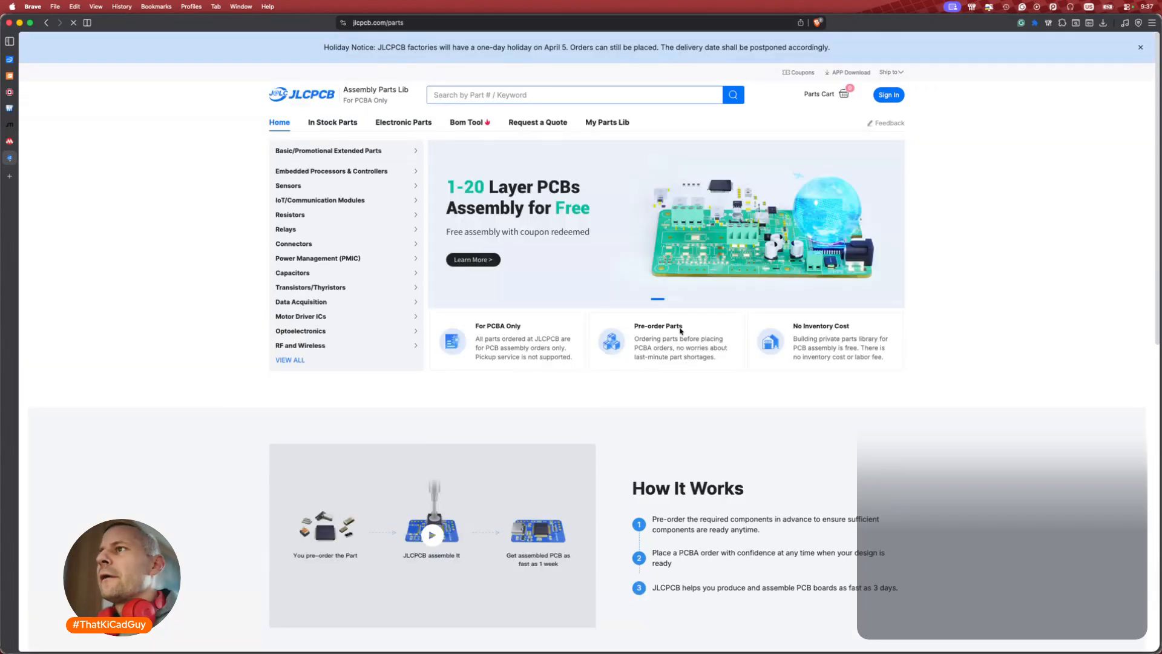
left_click(454, 26)
key("Right")
key("BackSpace")
key("BackSpace")
key("BackSpace")
key("BackSpace")
key("BackSpace")
key("Return")
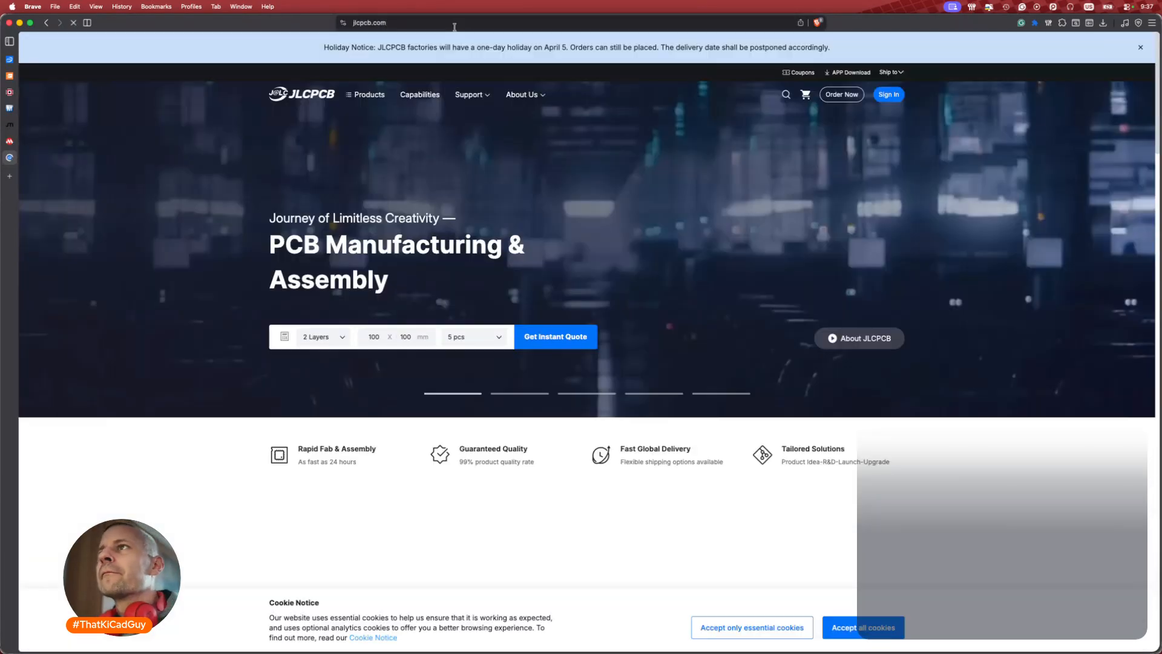
Look up the minimum via hole size in the Drilling section of JLCPCB's Capabilities page and highlight the hole size value.
left_click(417, 99)
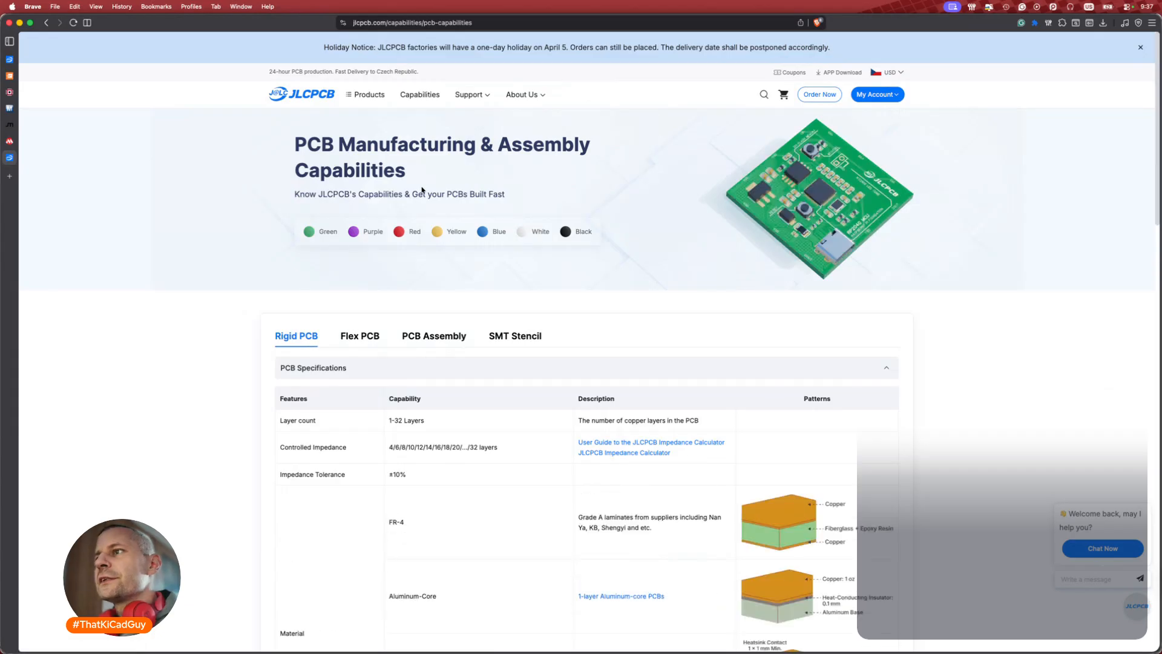
scroll(404, 381, "down", 15)
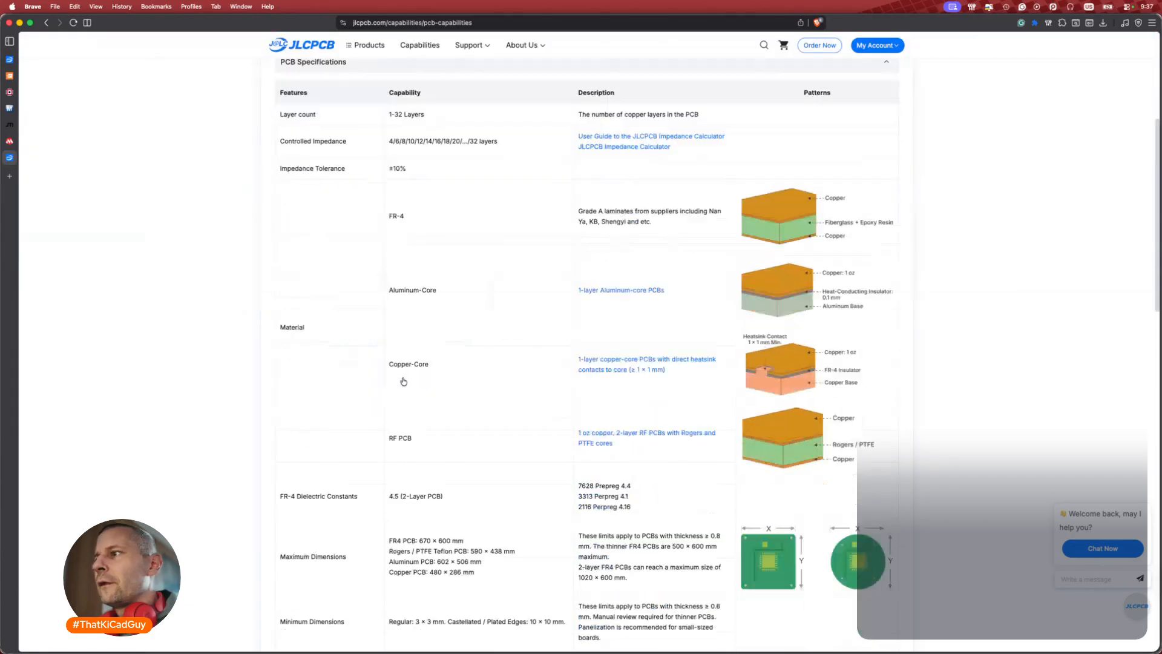
scroll(404, 380, "down", 5)
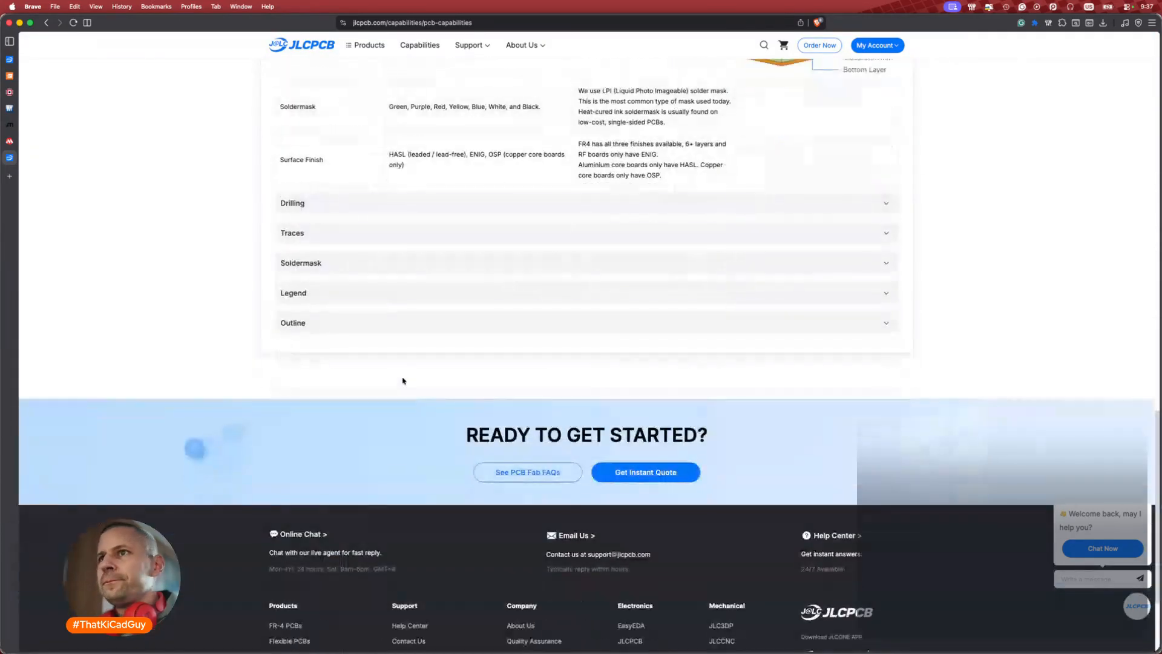
left_click(303, 208)
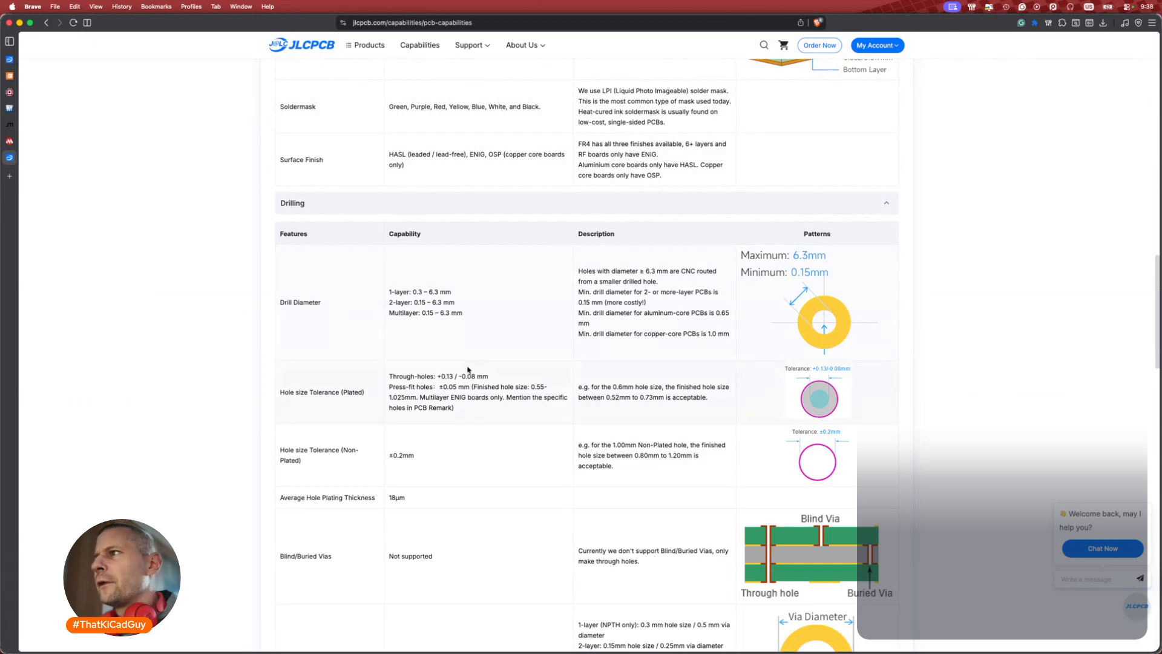
scroll(436, 447, "down", 5)
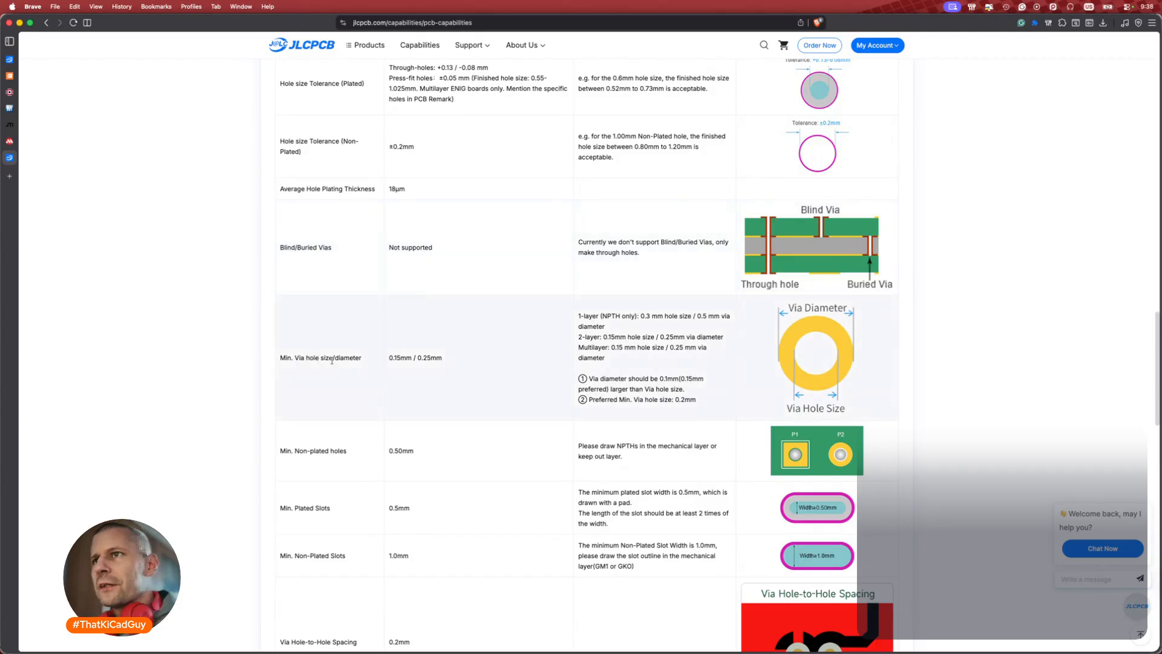
left_click_drag(400, 357, 388, 358)
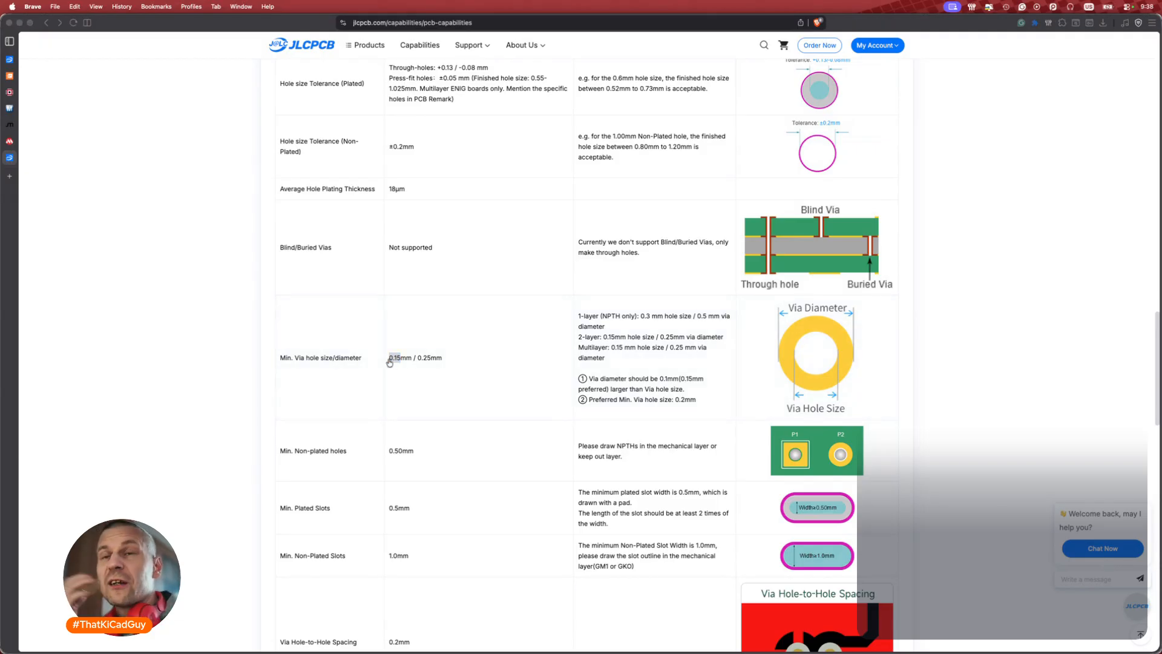
Switch to KiCad's Footprint Editor, save VQFN-24-1EP_4x4mm_P0.5mm_EP2.5x2.5mm_ThermalVias under the same name in the daymoon library, and open that copy.
key("super+Tab")
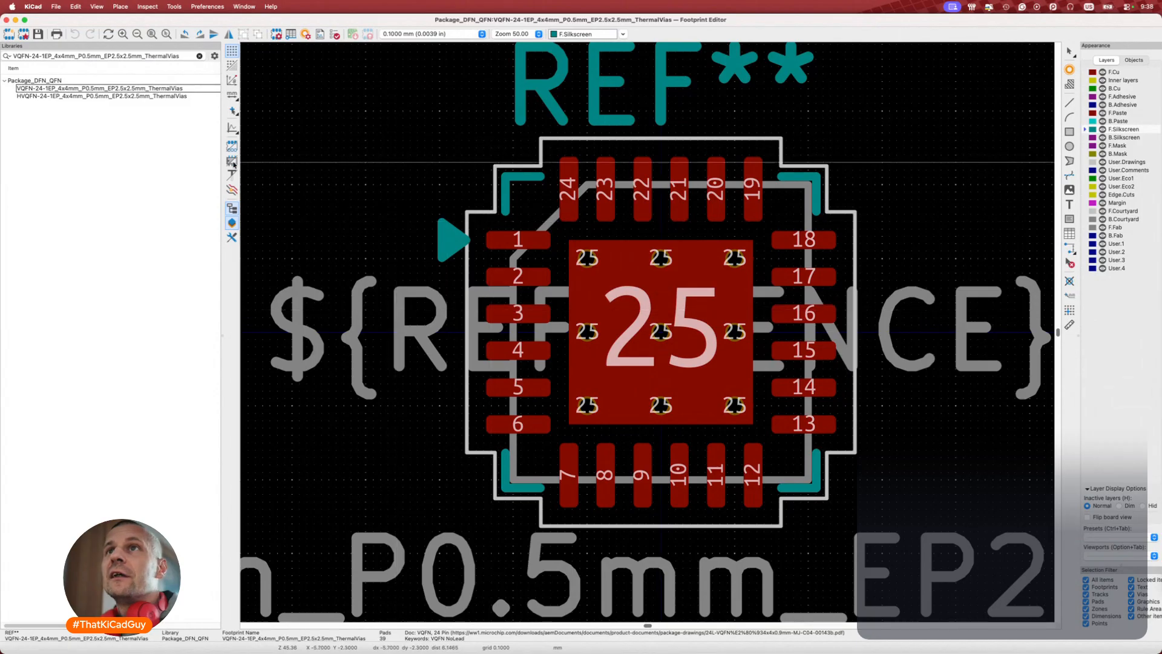
left_click(119, 89)
right_click(119, 90)
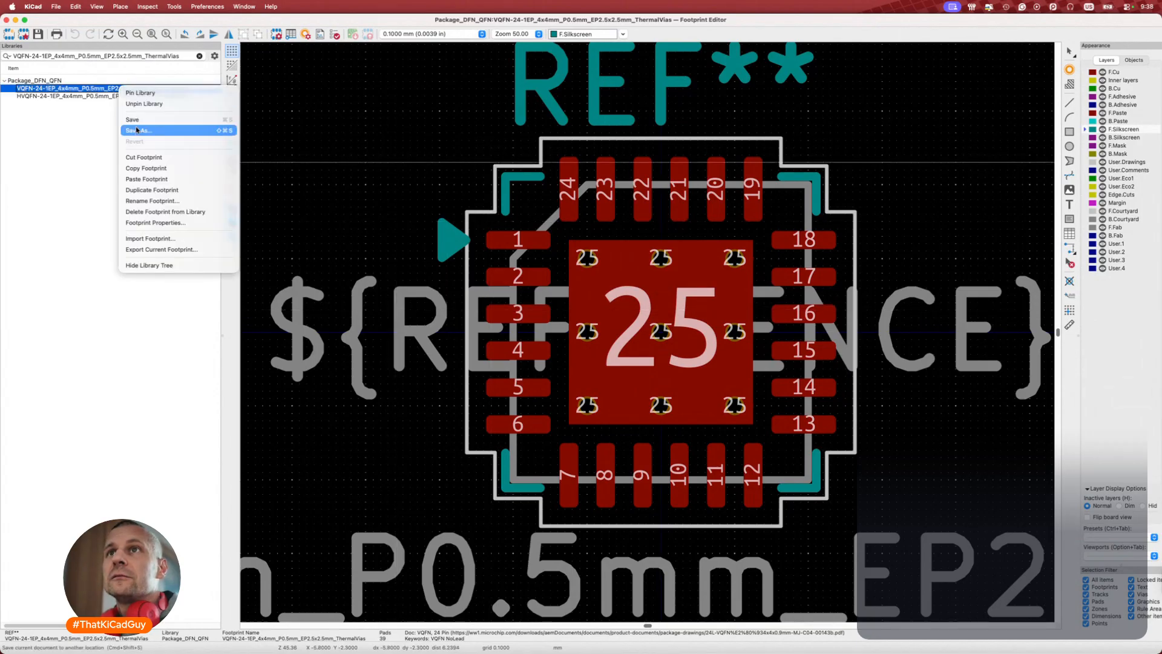
left_click(139, 131)
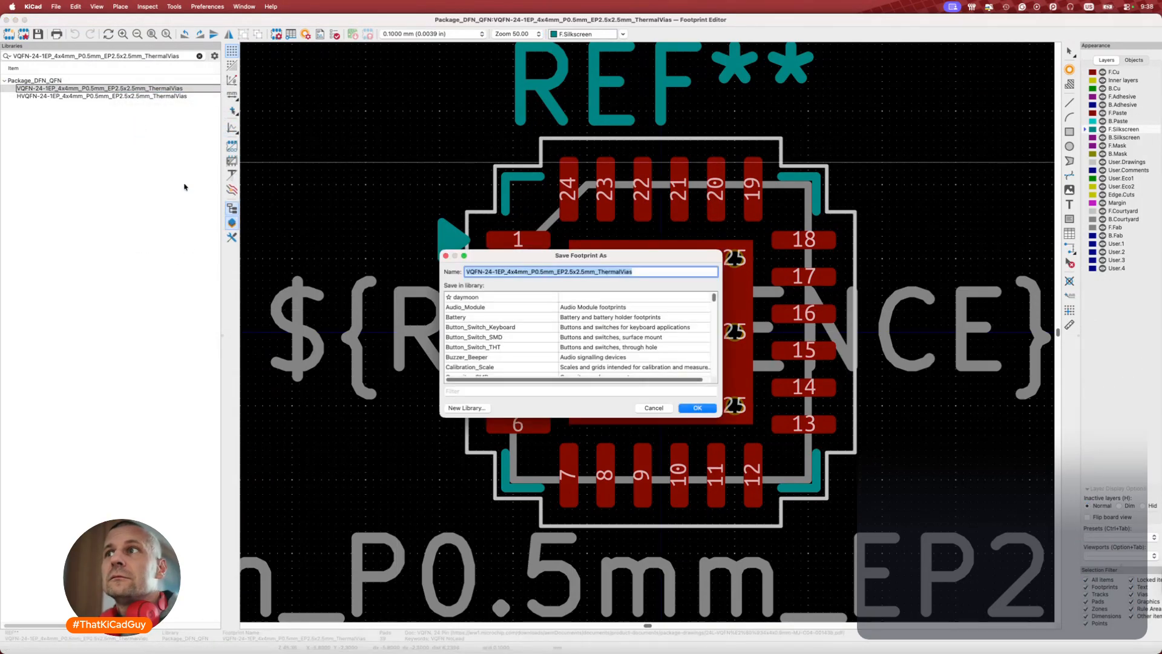
left_click(486, 298)
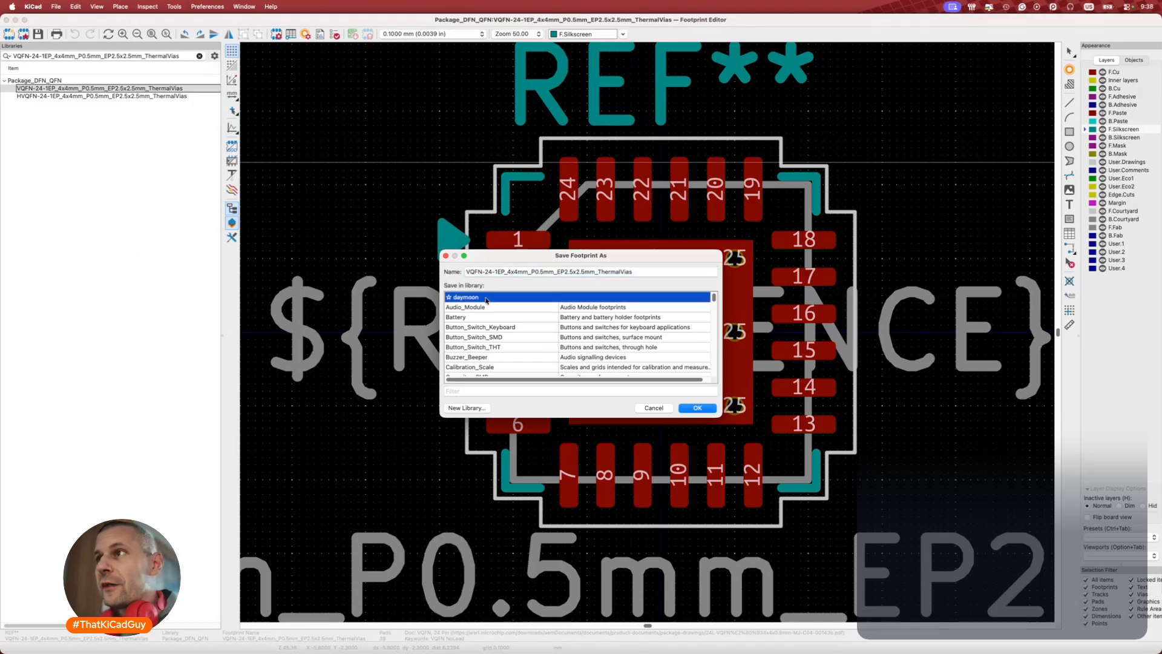
left_click(695, 408)
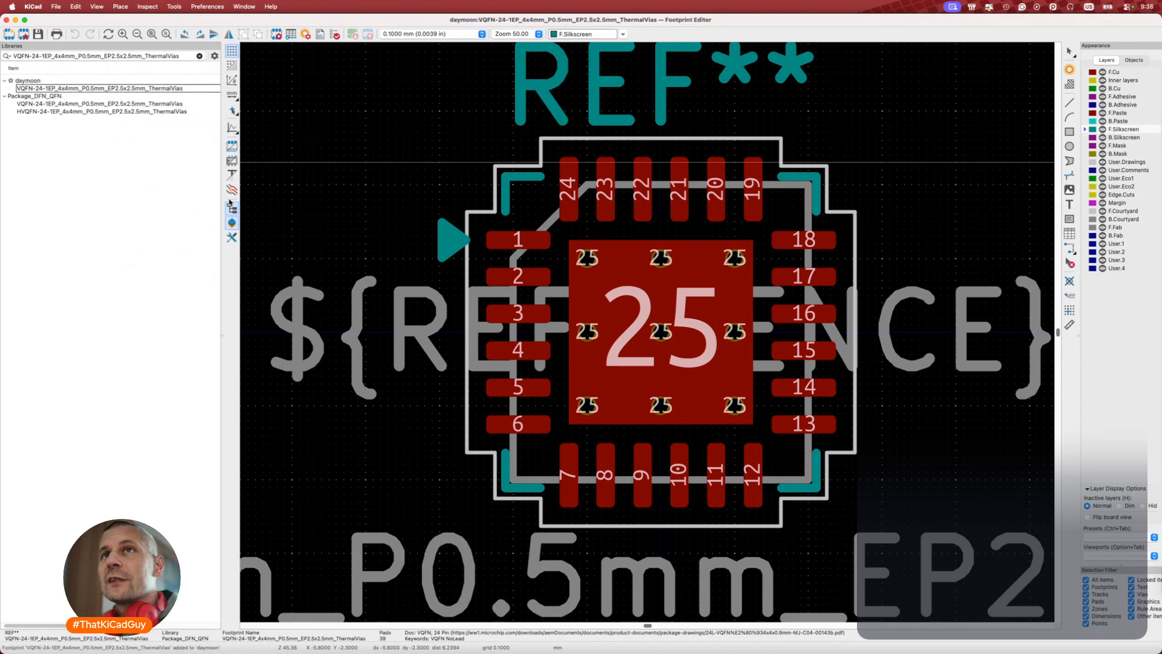
double_click(138, 89)
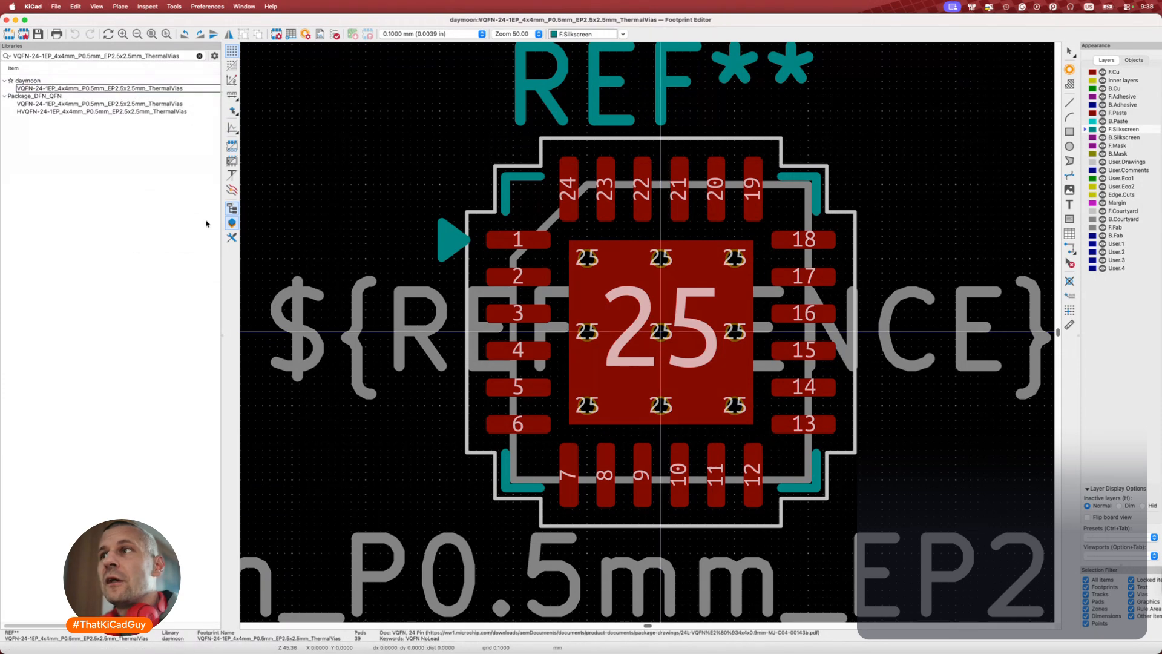
Switch back to Brave and show the PCB land pattern dimensions in the LAN8742A datasheet.
key("super+Tab")
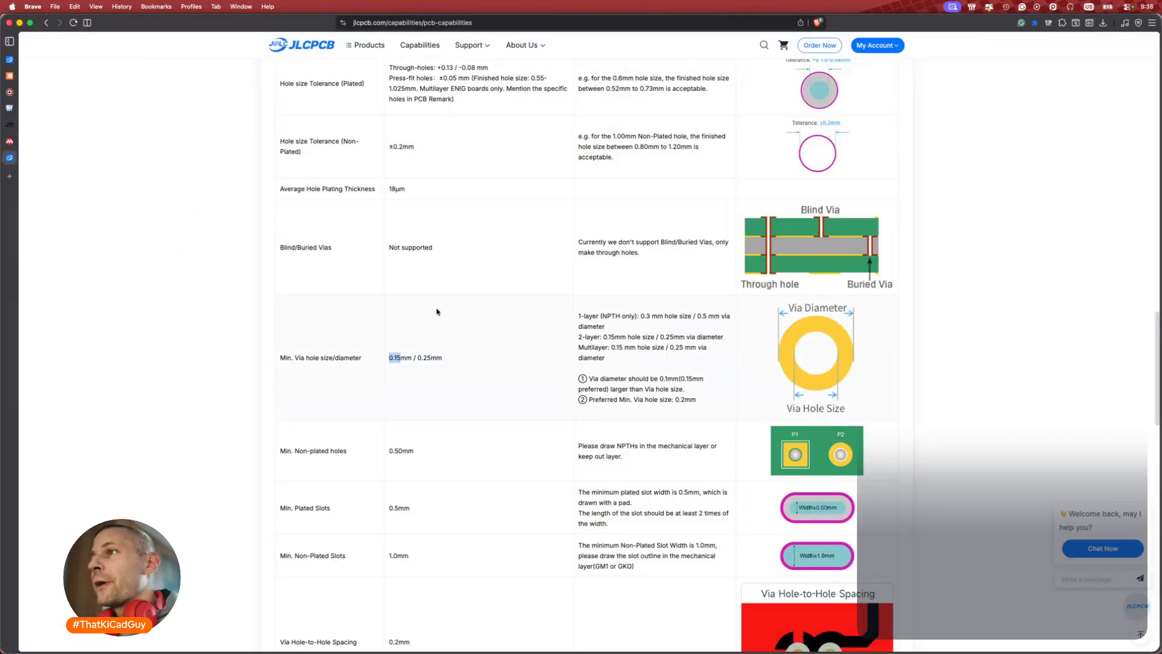
mouse_move(9, 91)
left_click(34, 141)
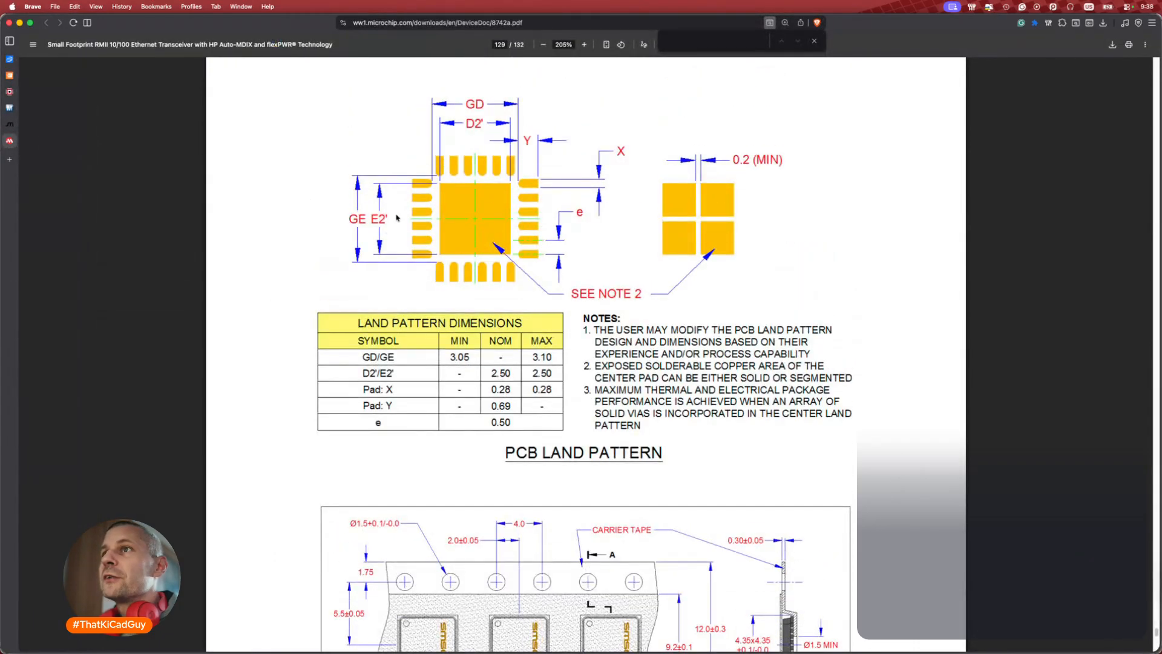
Compare the footprint copy's pad layout with the PCB land pattern in the LAN8742A datasheet, finishing in the Footprint Editor.
key("super+Tab")
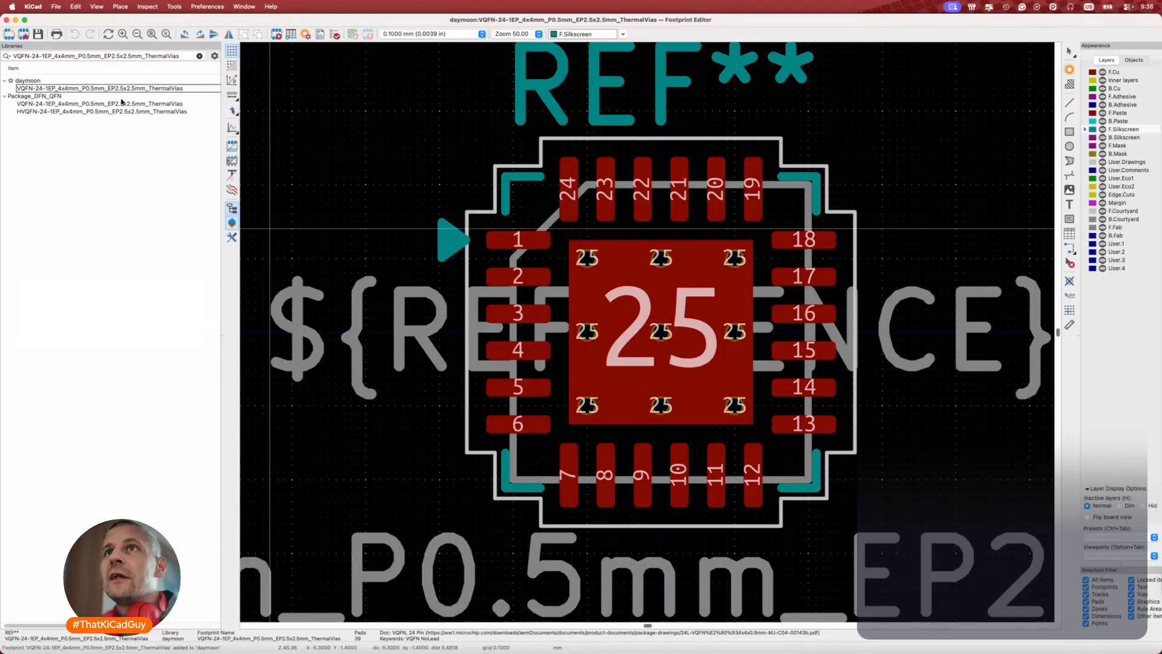
key("super+Tab")
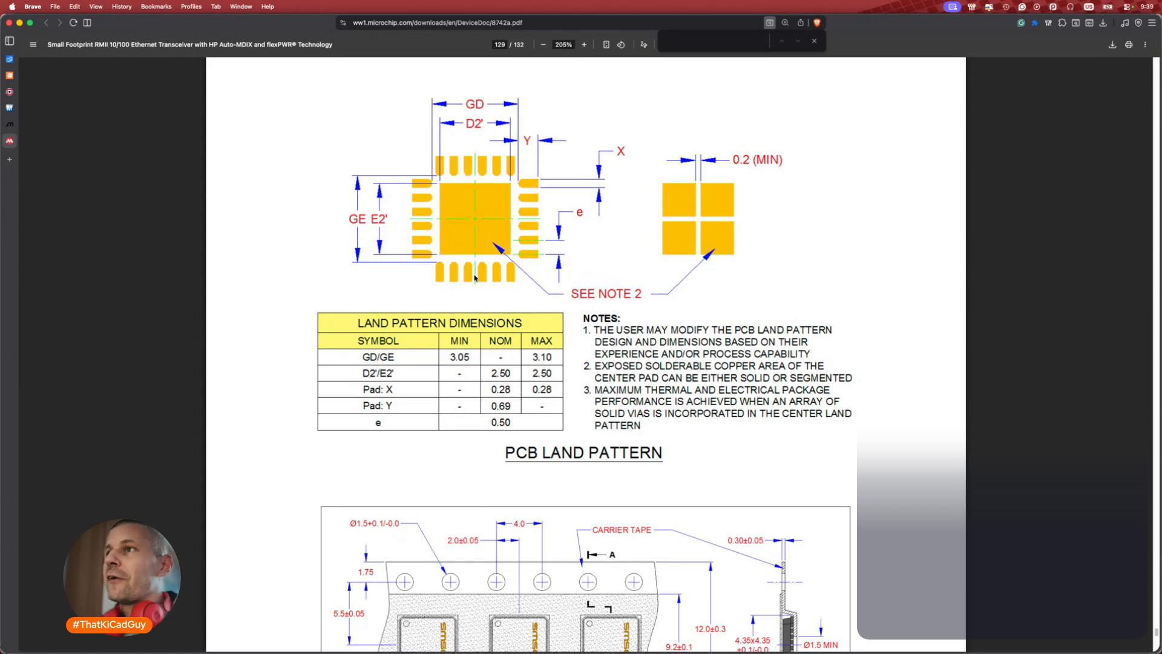
key("super+Tab")
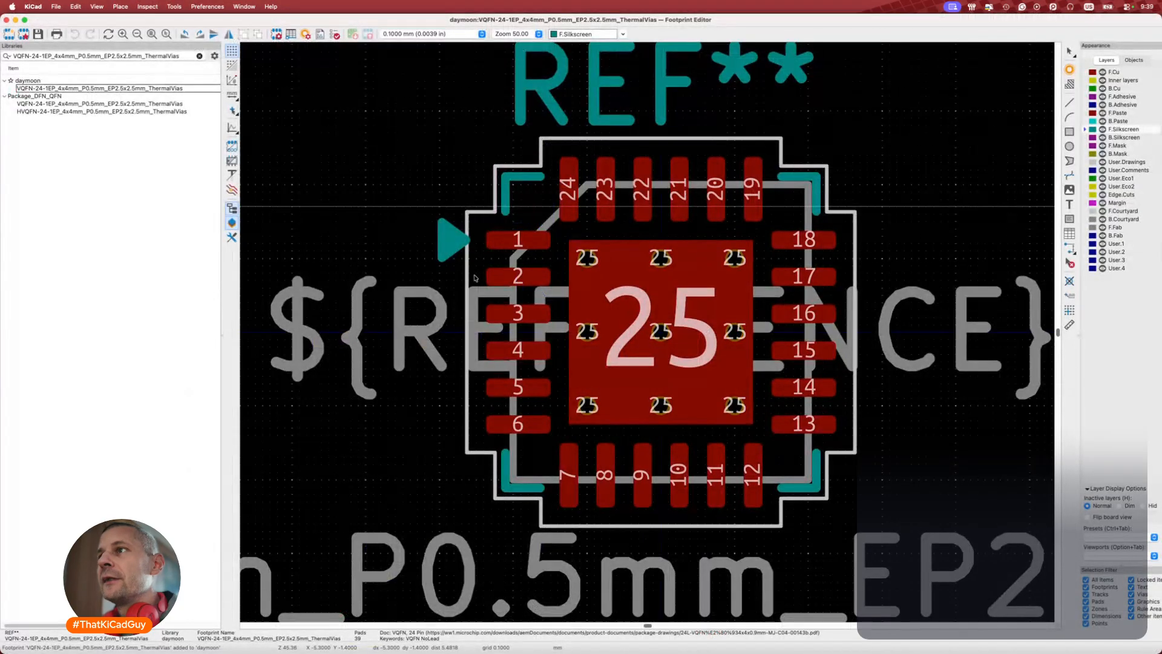
Set the thermal via nearest pad 1 to a 0.25 mm hole and a 0.45 mm pad diameter.
left_click(583, 261)
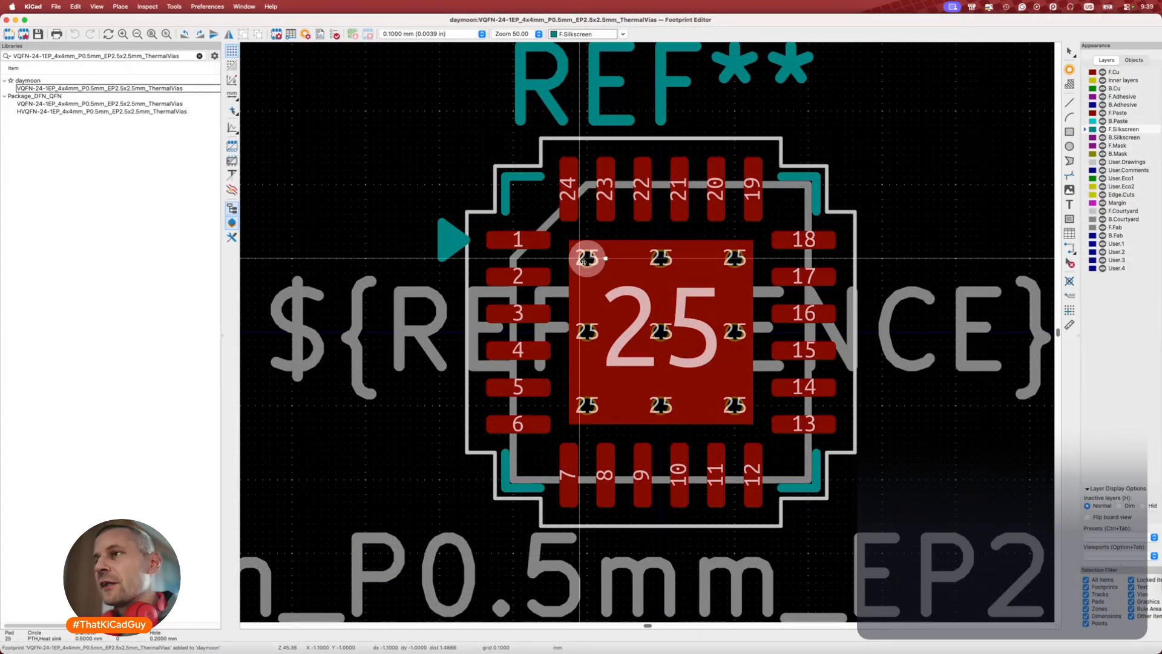
double_click(584, 262)
left_click(422, 372)
type("5")
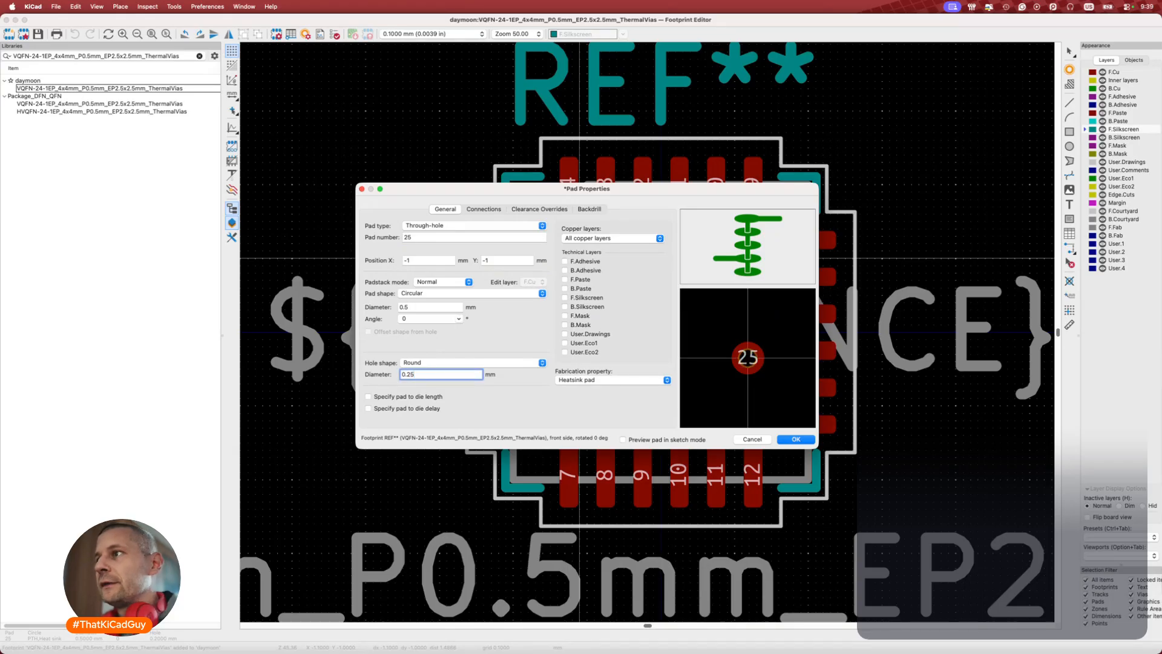
left_click(446, 309)
key("BackSpace")
type("45")
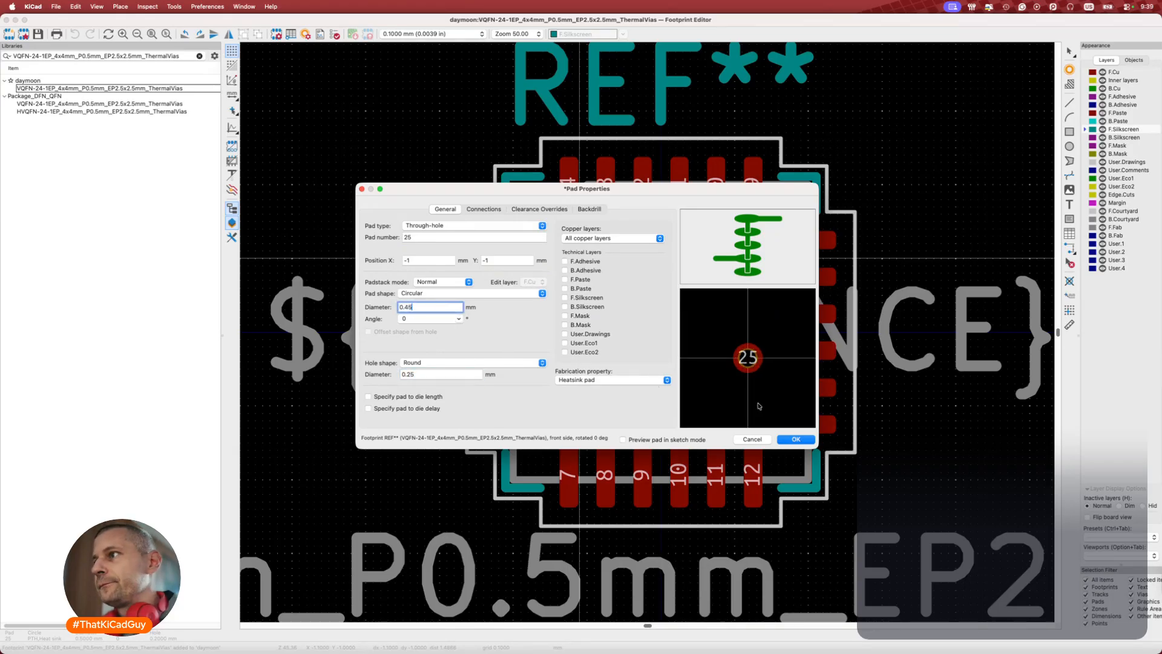
left_click(796, 439)
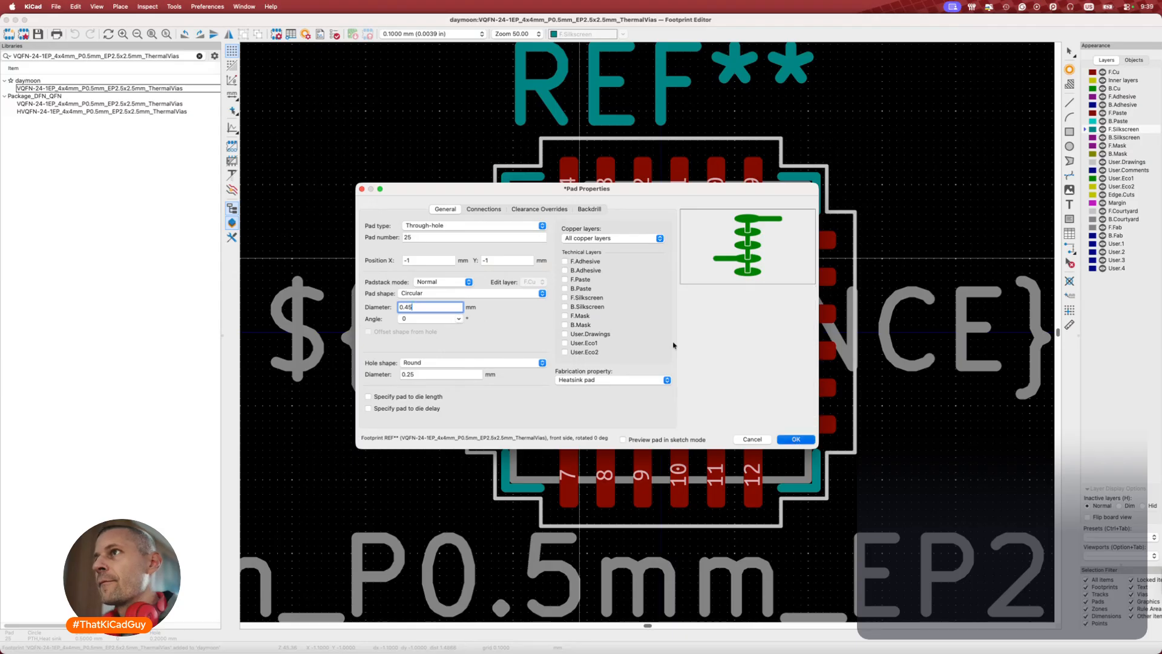
Delete the eight other thermal vias in the exposed pad, keeping only the resized one nearest pad 1.
left_click(662, 273)
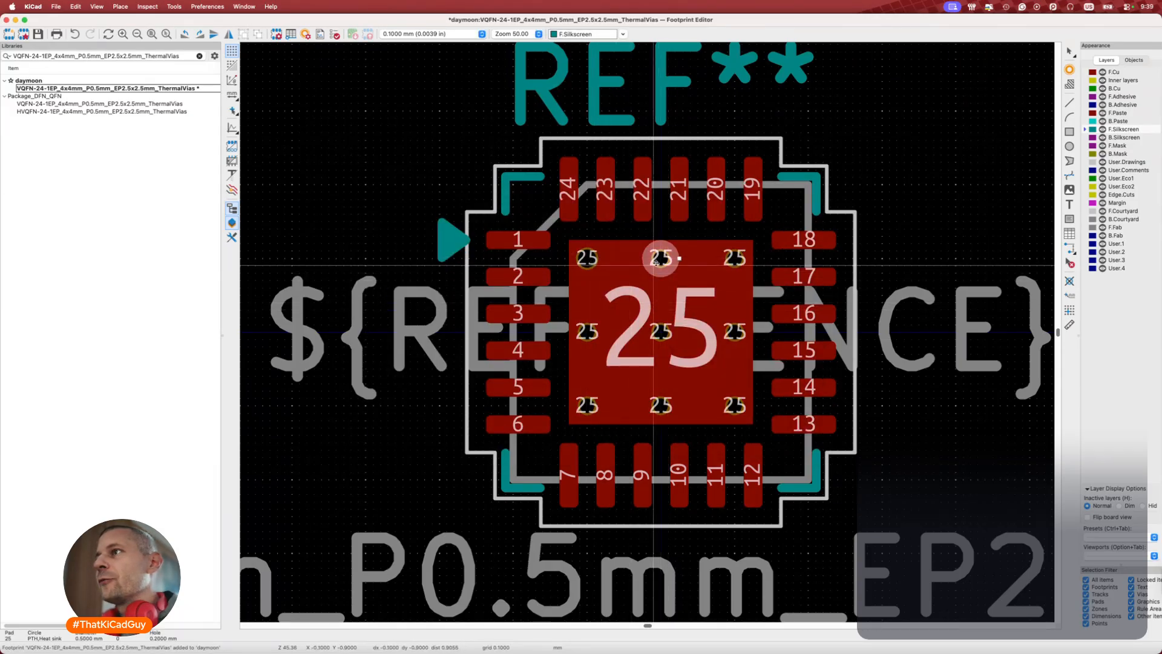
scroll(583, 257, "up", 1)
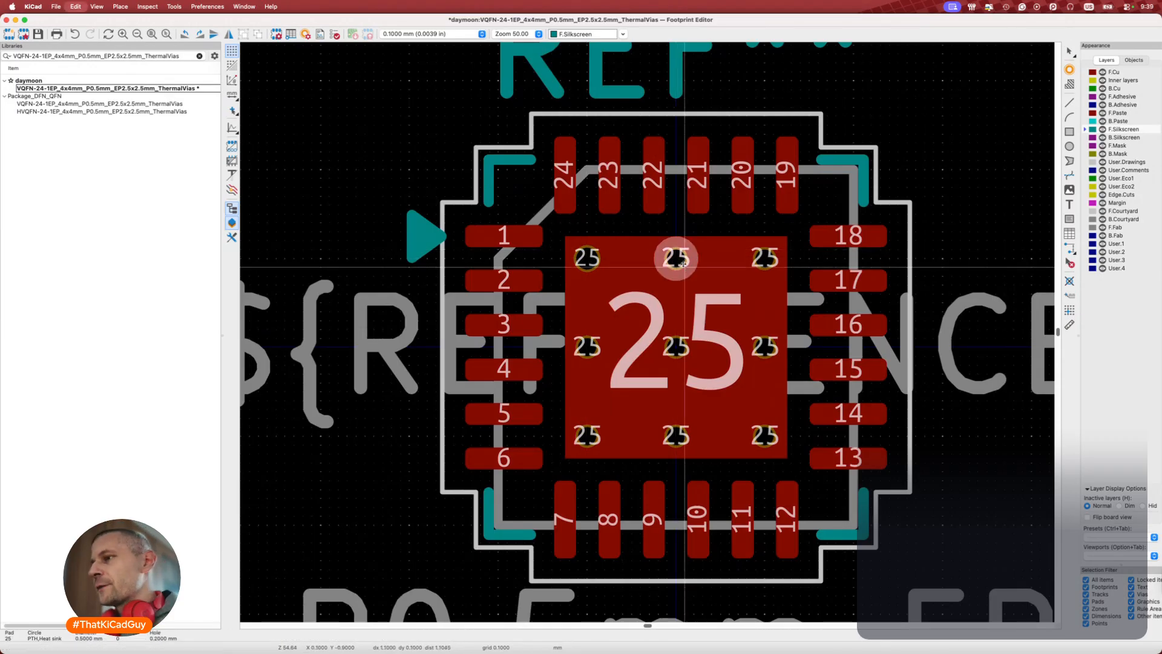
key("Delete")
key("Delete")
key("Delete")
key("Delete")
key("Delete")
key("Delete")
key("Delete")
key("Delete")
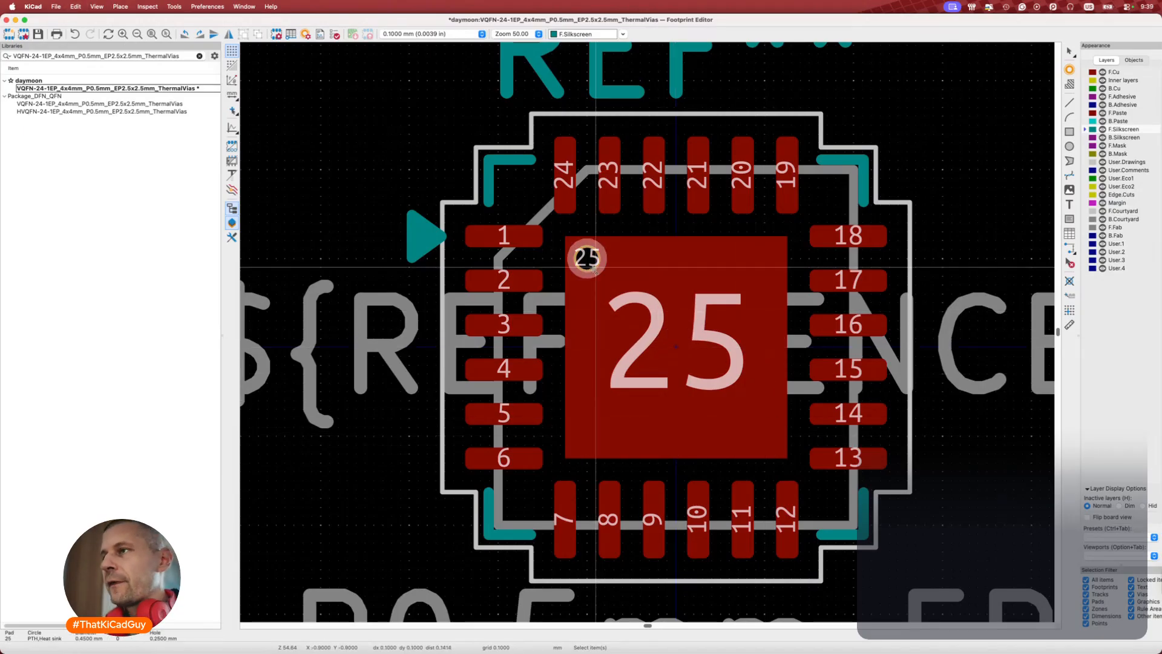
Start a grid array of the remaining thermal via with 3 × 3 items and 1 mm horizontal and vertical spacing.
key("super+t")
double_click(372, 191)
type("3")
key("Tab")
type("3")
key("Tab")
type("1")
key("Tab")
type("1")
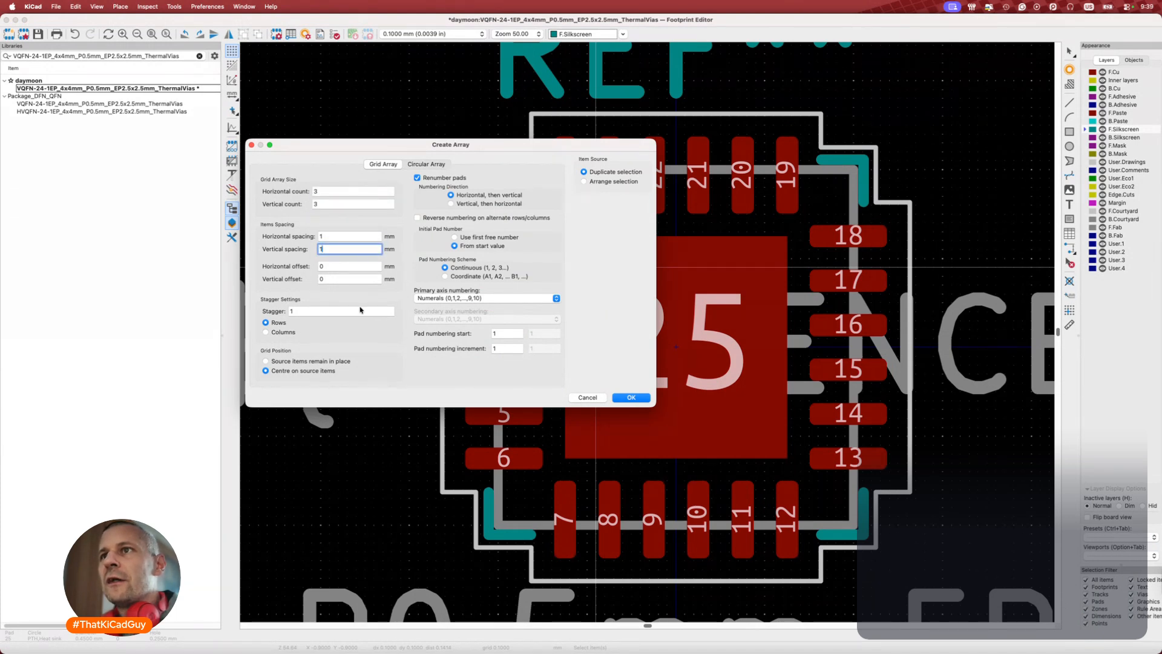
Keep the source item in place, number the array's pads from 25 with increment 0, and create the array.
left_click(283, 360)
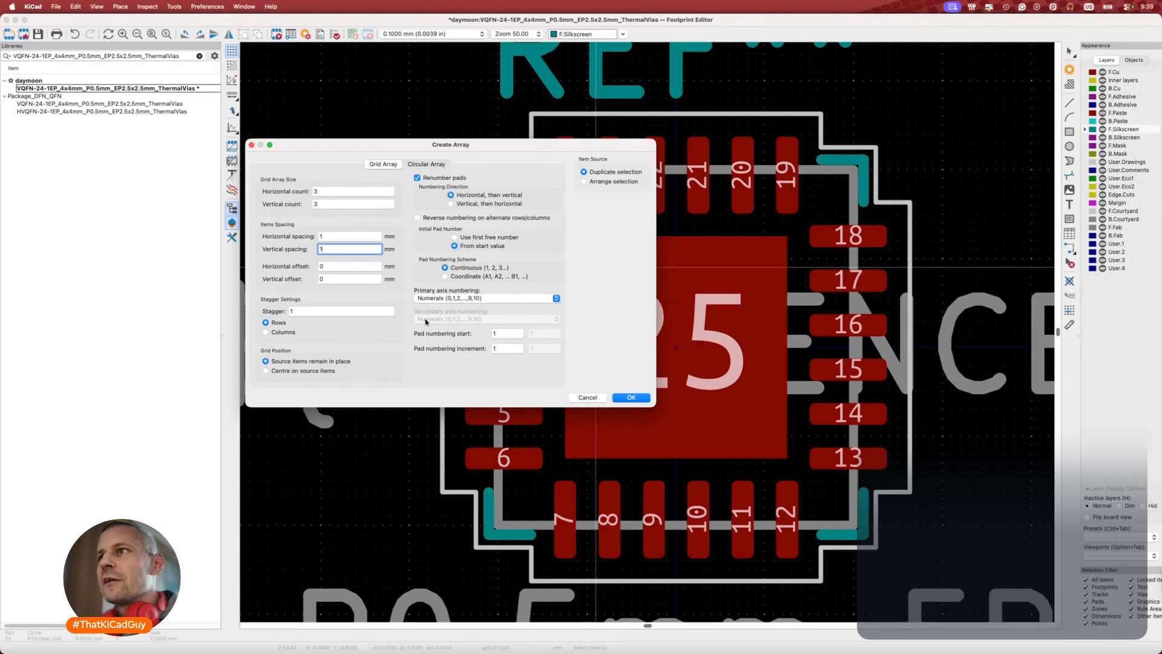
left_click(507, 333)
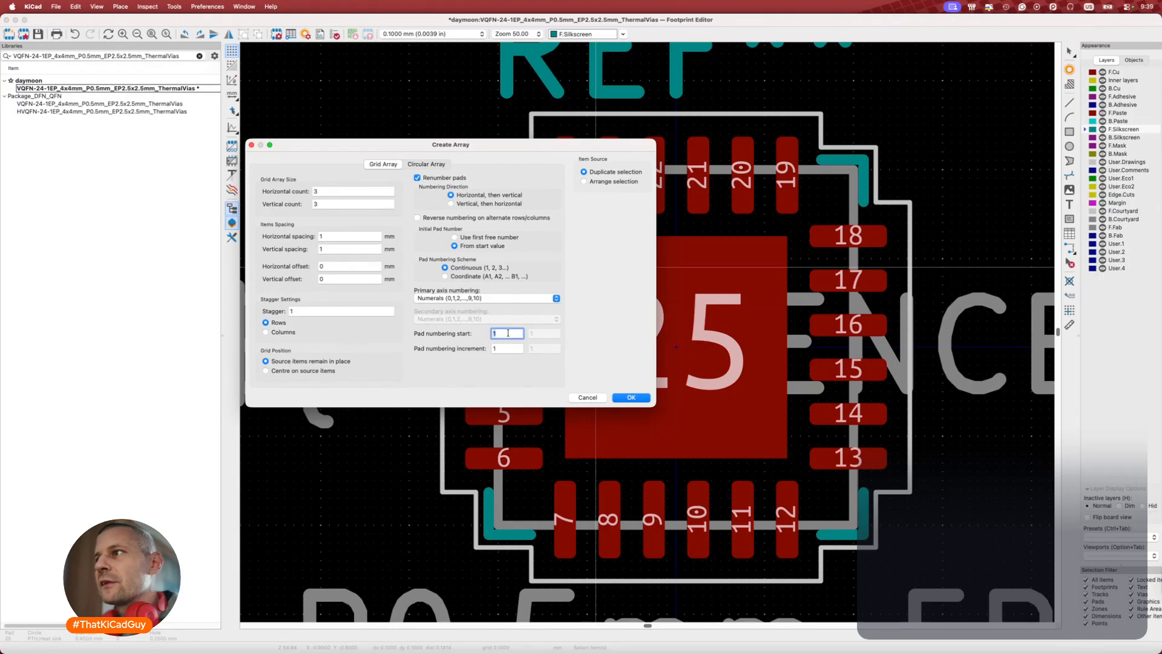
type("25")
left_click(508, 347)
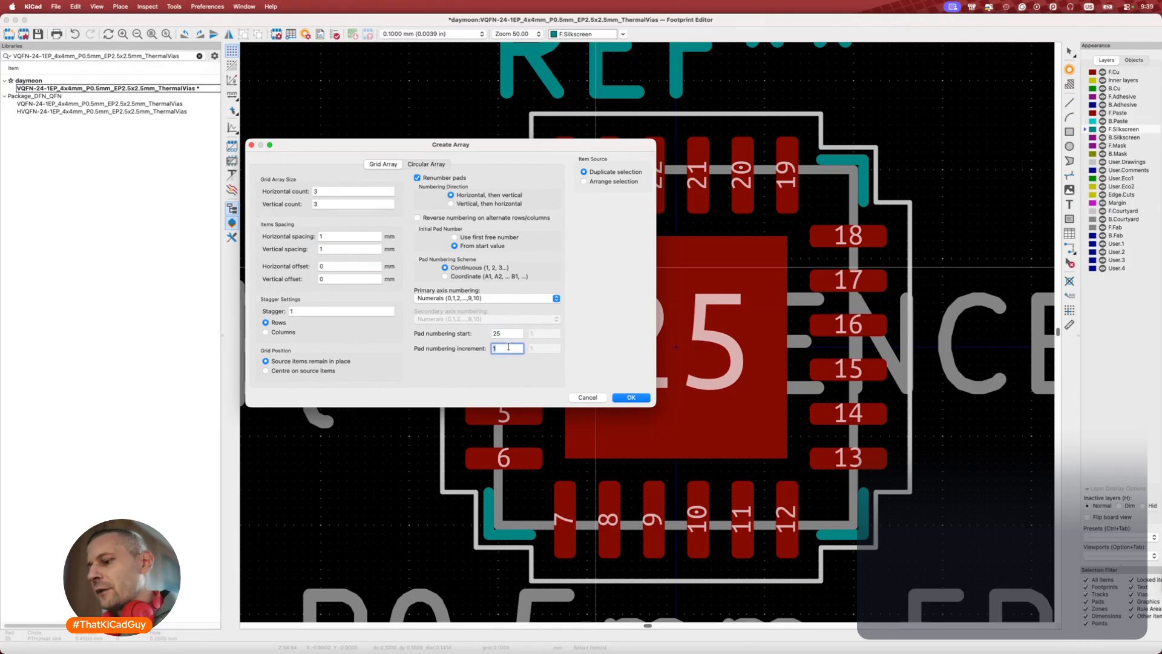
type("0")
left_click(630, 397)
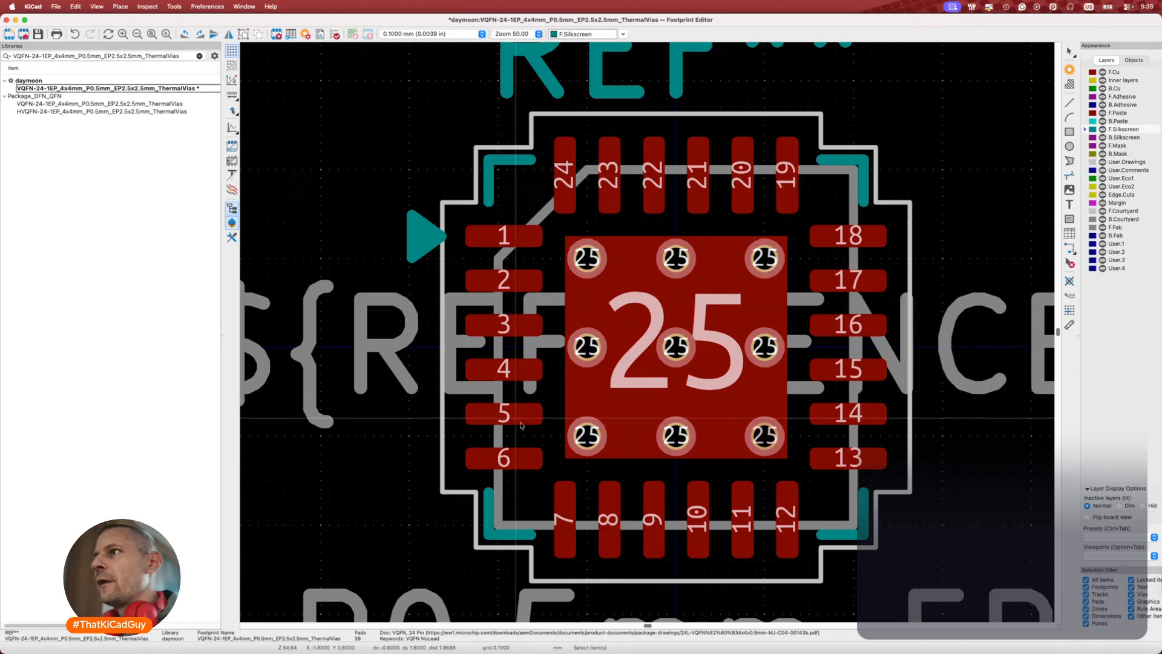
Save the footprint and check the centre thermal via's pad properties.
key("ctrl+s")
double_click(669, 361)
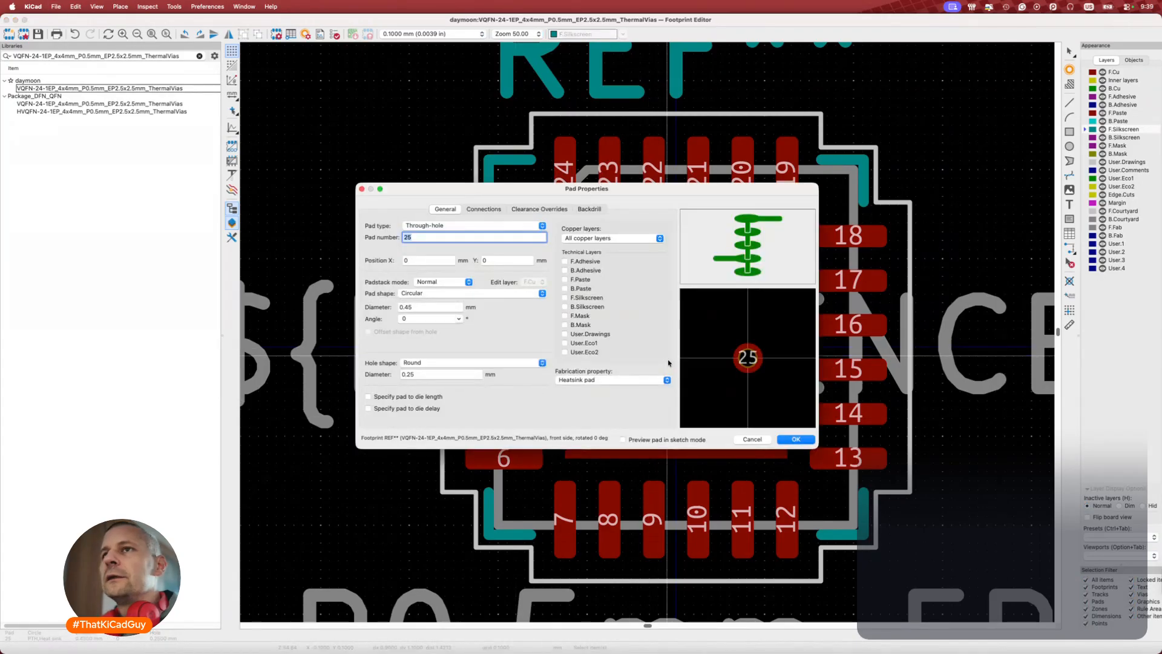
key("Return")
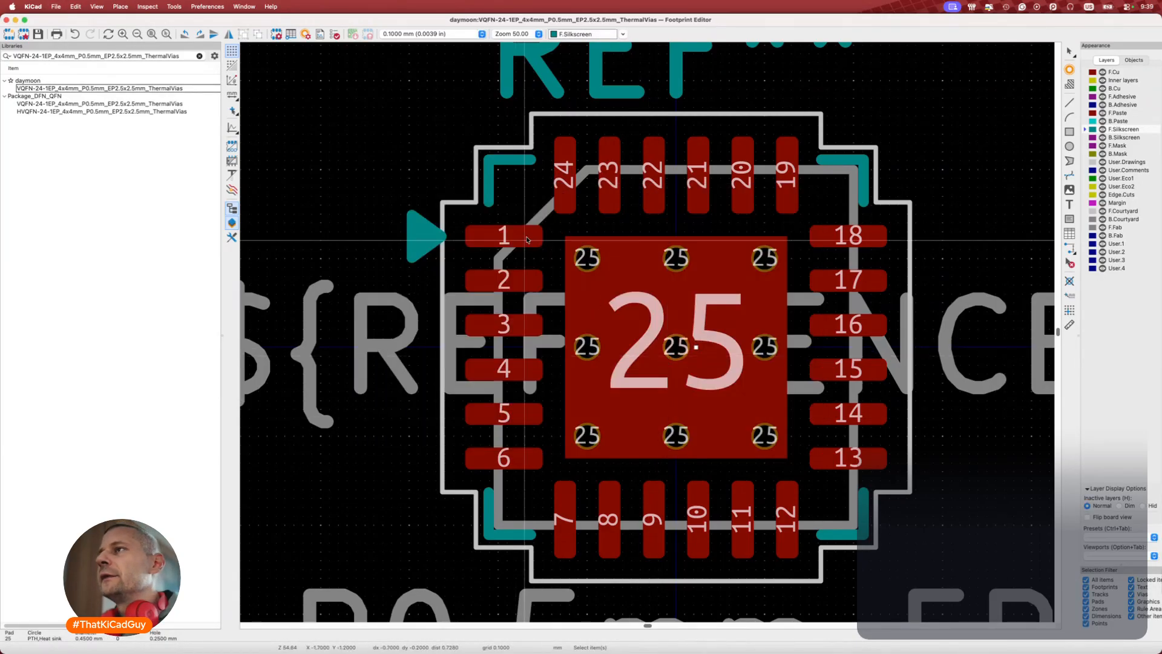
scroll(526, 239, "down", 2)
scroll(527, 239, "down", 1)
key("ctrl+s")
scroll(526, 239, "up", 3)
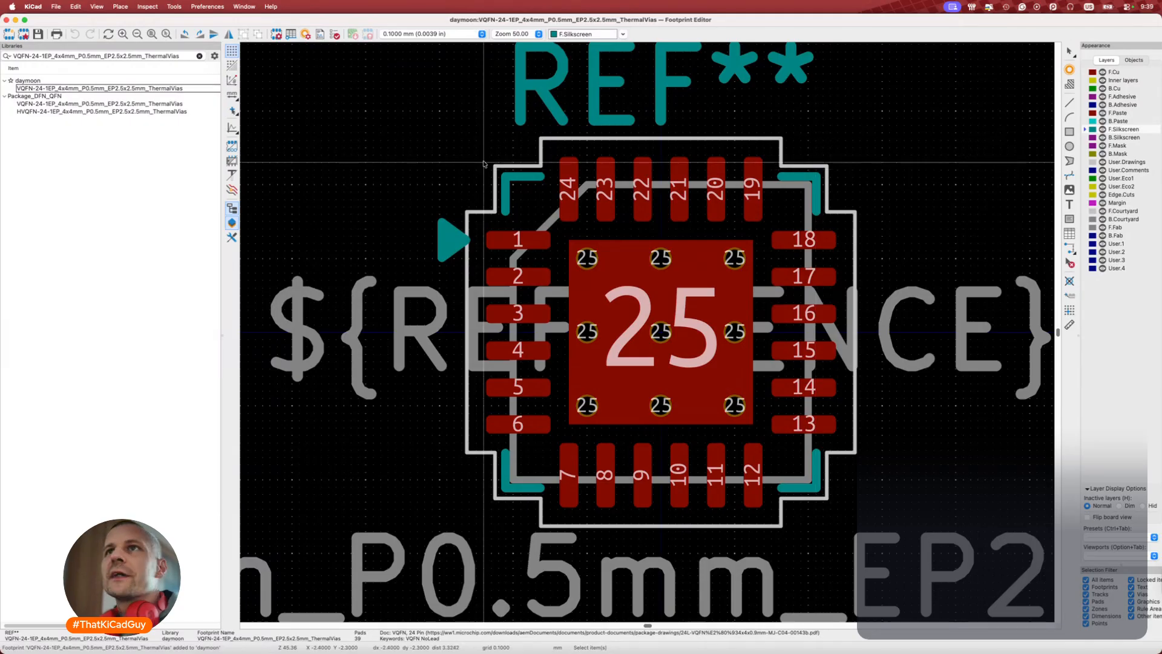
Show the footprint's 3D model settings in an enlarged dialog and open the 3D model browser.
left_click(276, 34)
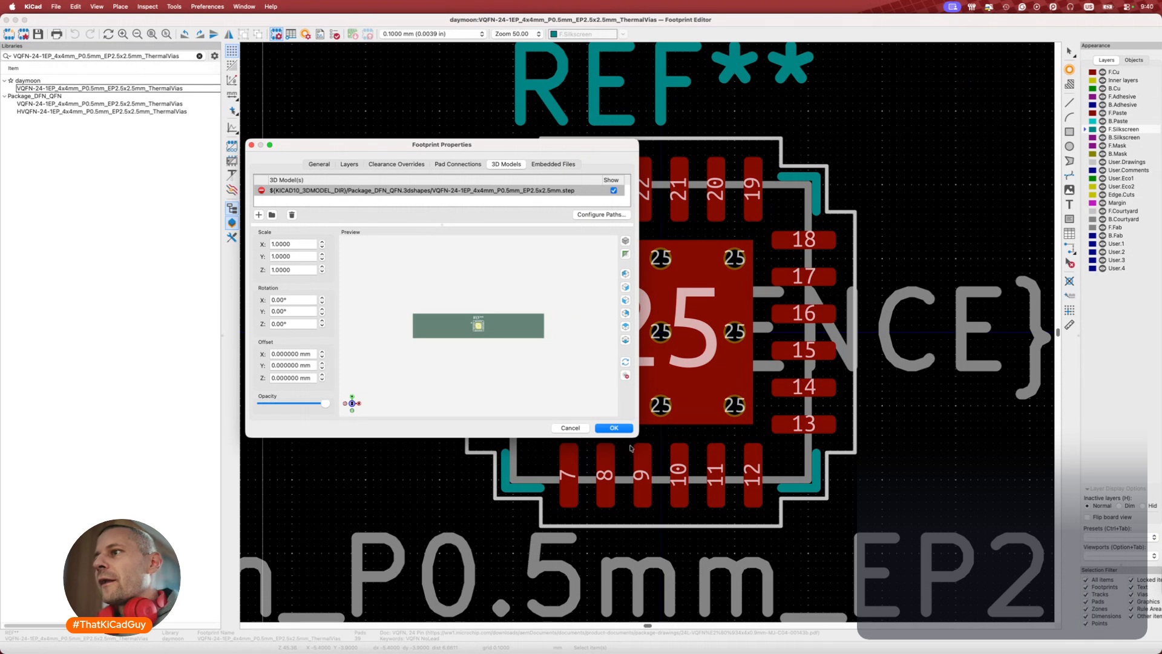
left_click_drag(633, 438, 724, 553)
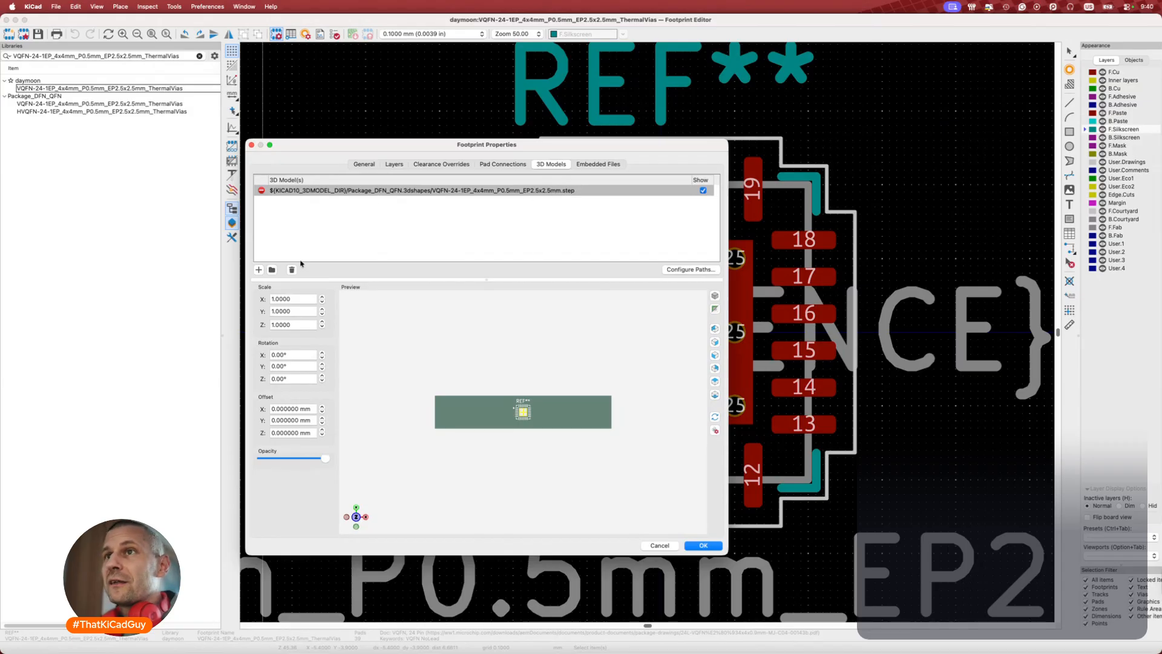
left_click(271, 269)
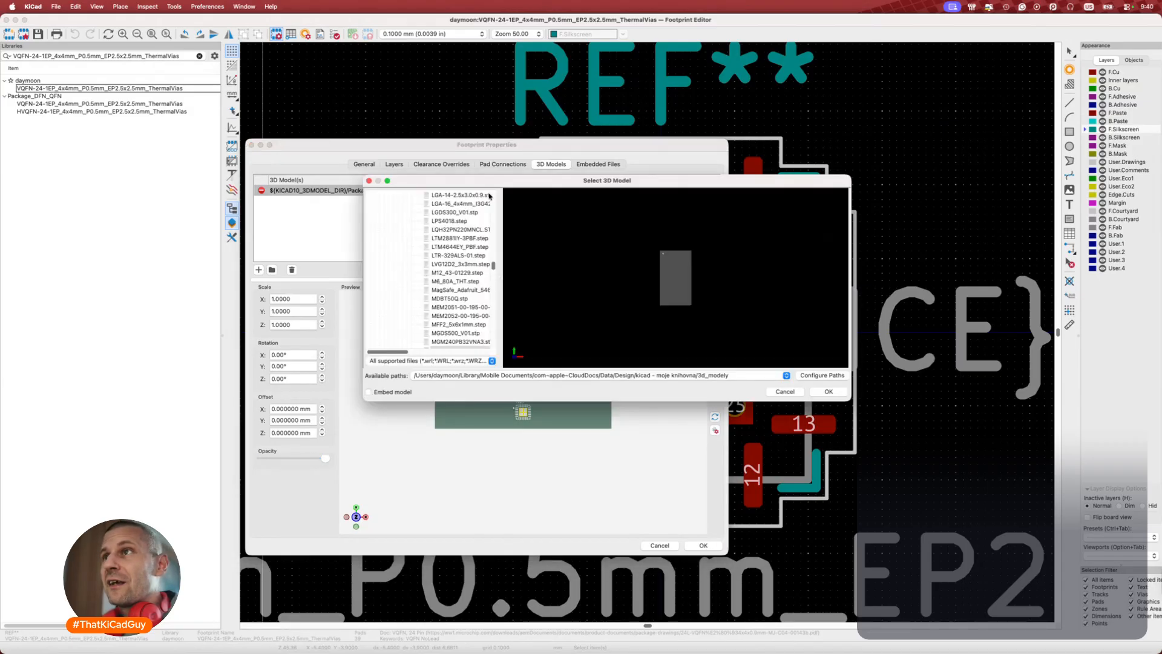
left_click_drag(497, 187, 465, 214)
scroll(412, 337, "right", 2)
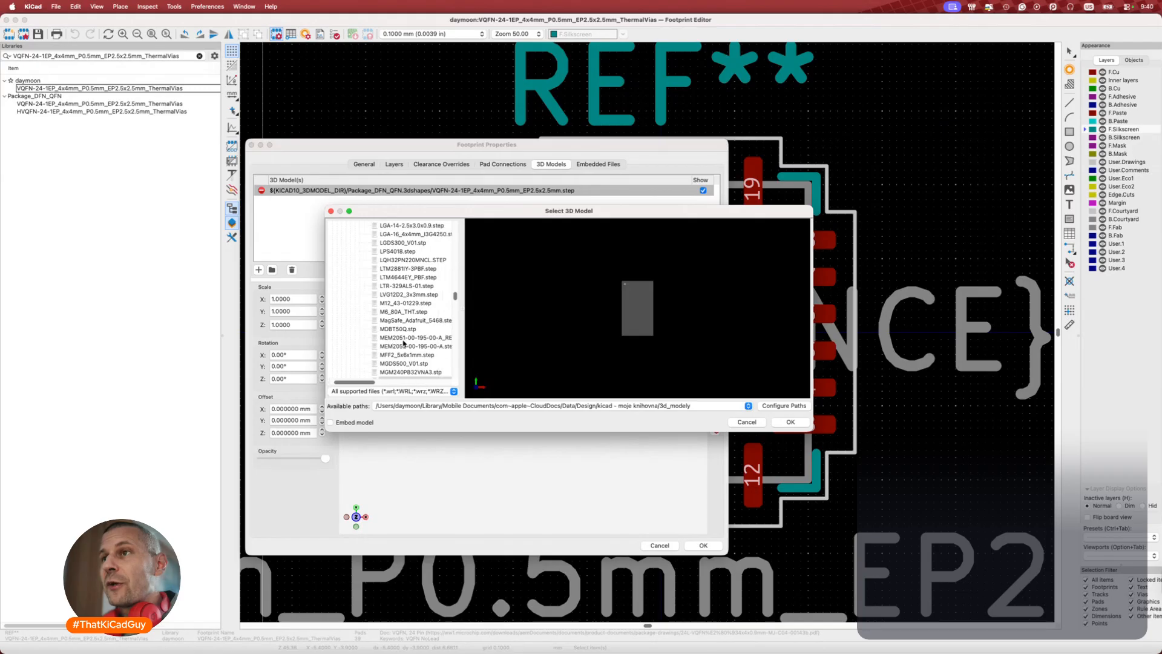
Switch the model path to /Applications/KiCad/KiCad.app/Contents/SharedSupport/3dmodels and expand the Package_DFN_QFN.3dshapes folder.
scroll(403, 343, "up", 15)
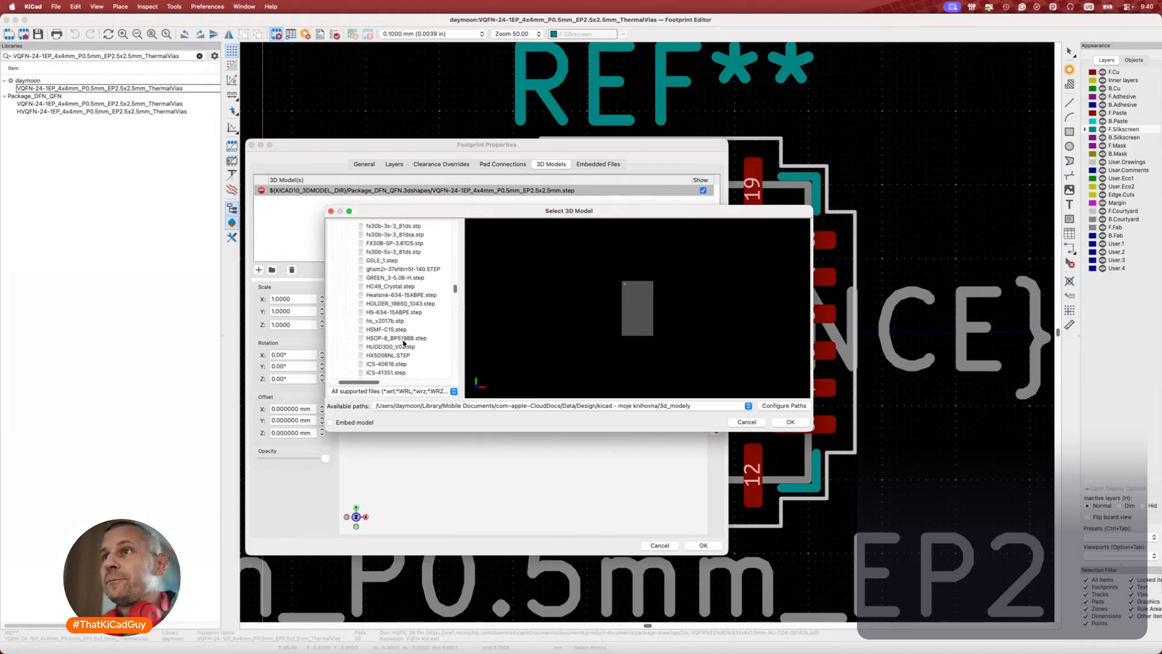
scroll(403, 343, "up", 15)
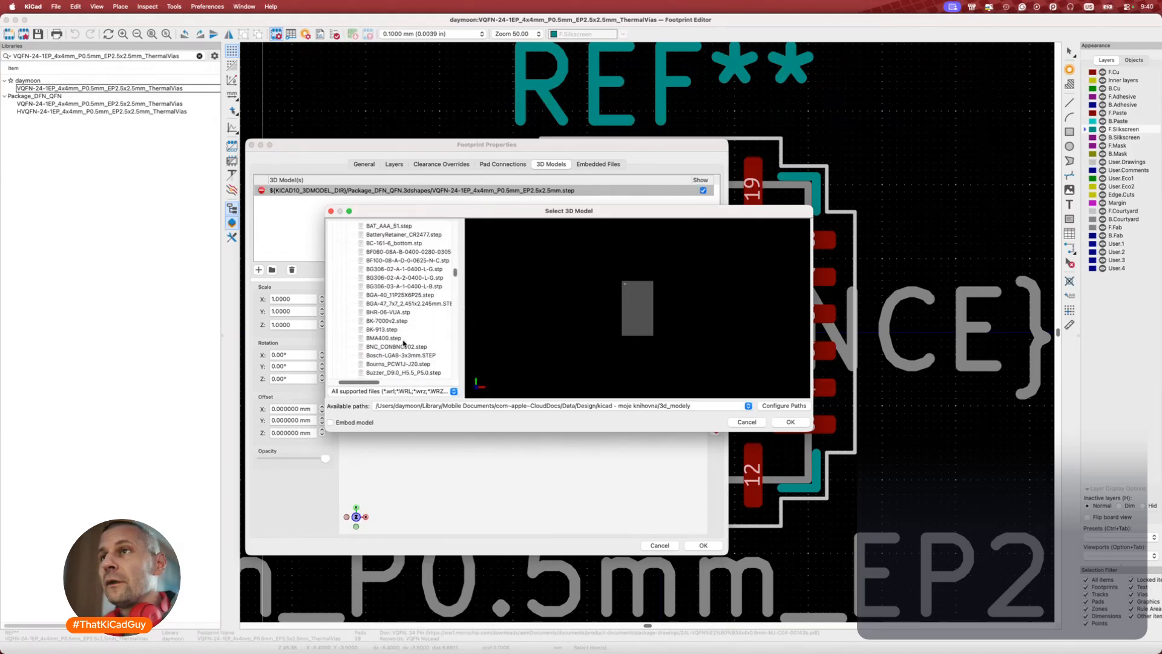
scroll(404, 342, "up", 15)
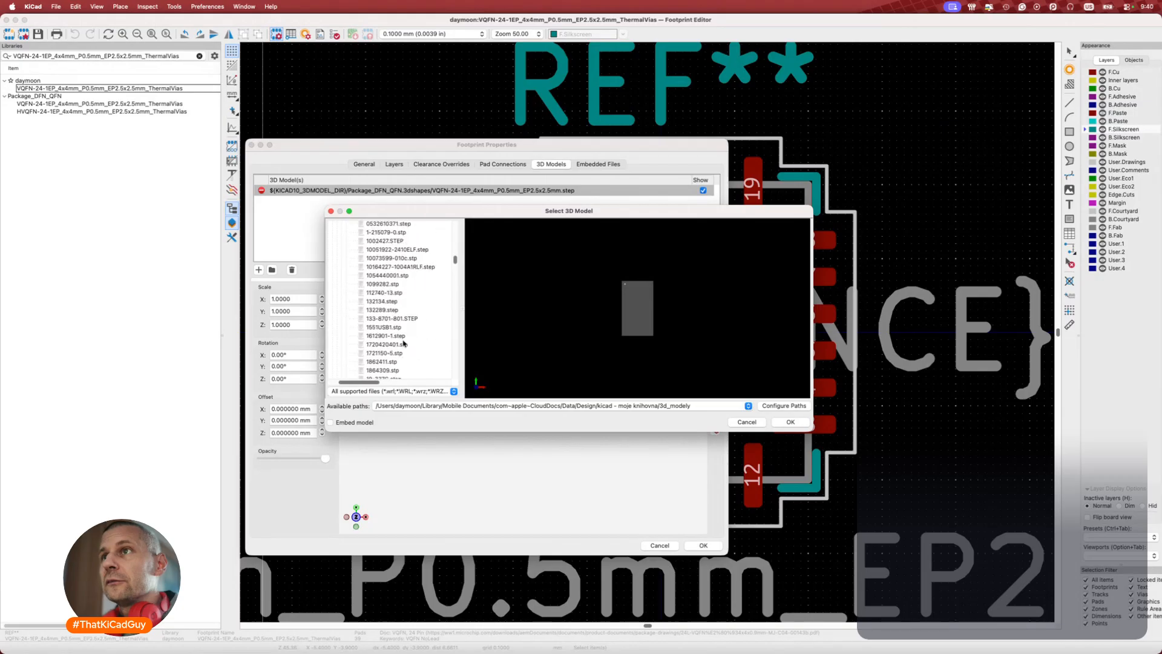
scroll(404, 343, "up", 3)
left_click(533, 406)
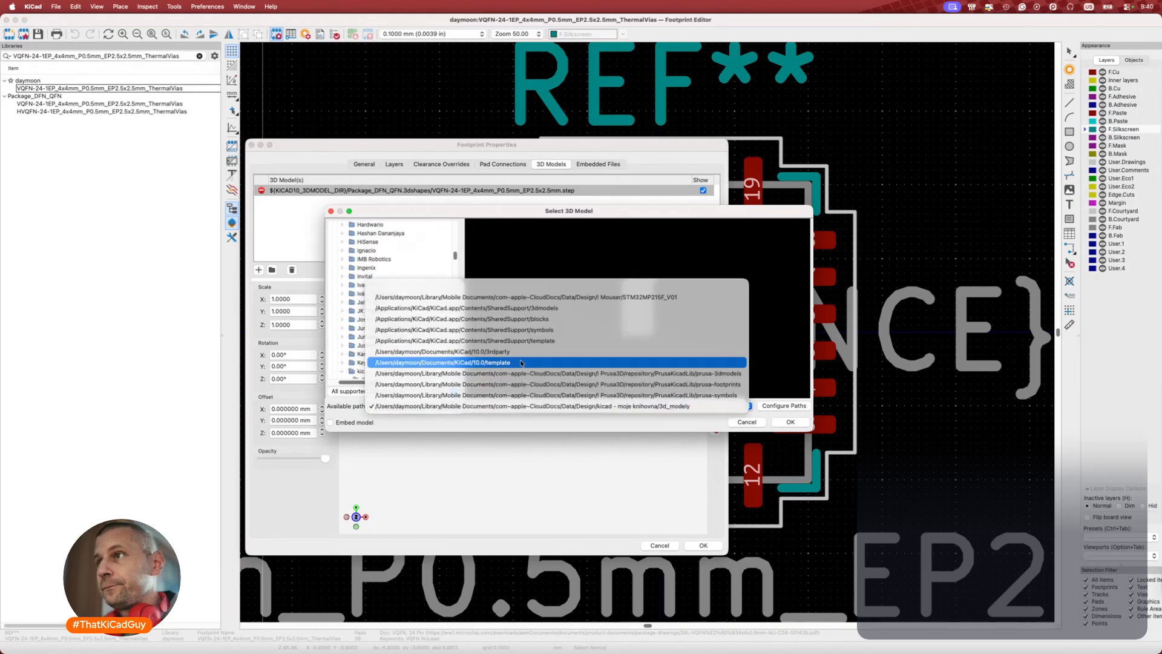
left_click(532, 308)
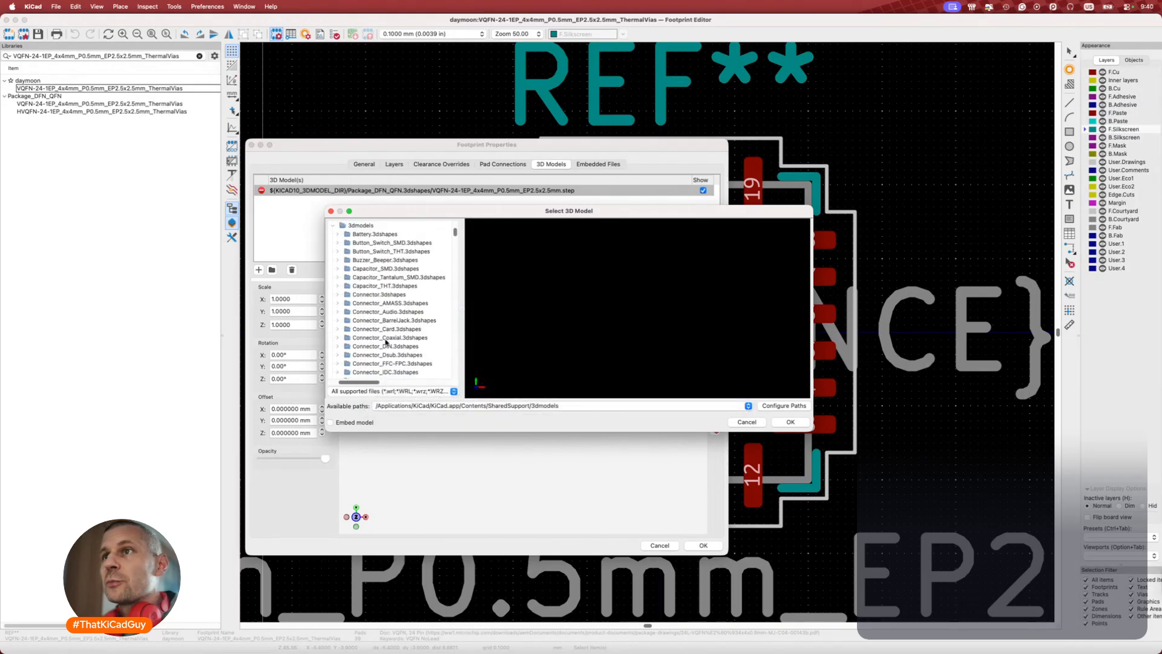
scroll(386, 342, "down", 5)
scroll(386, 343, "down", 15)
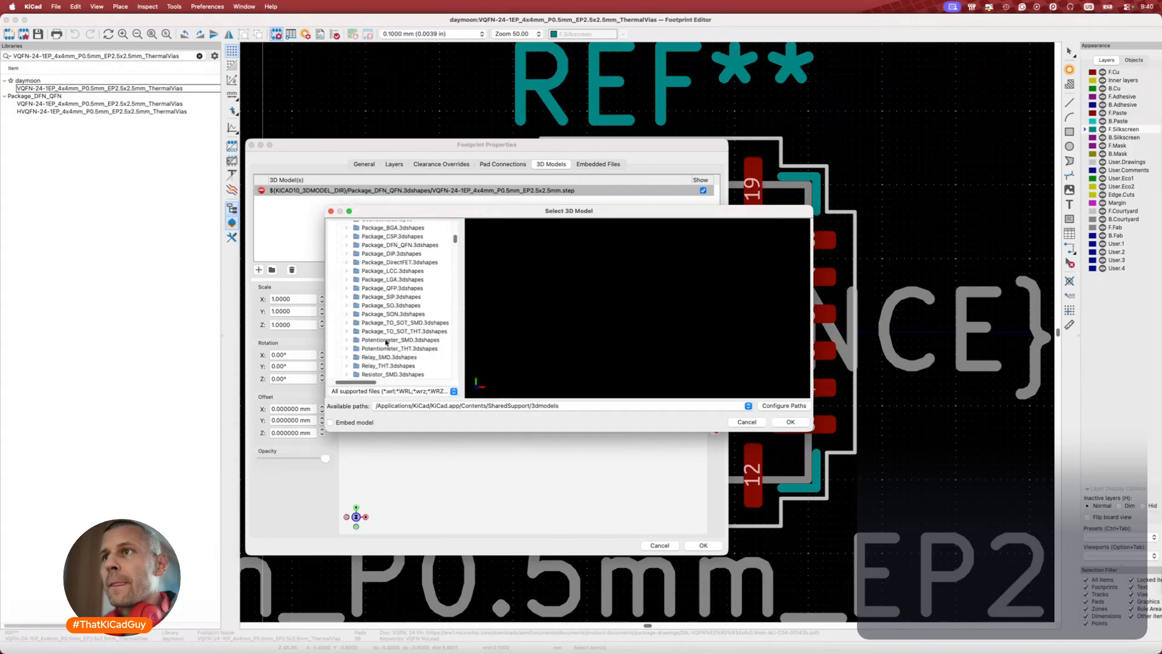
left_click(346, 245)
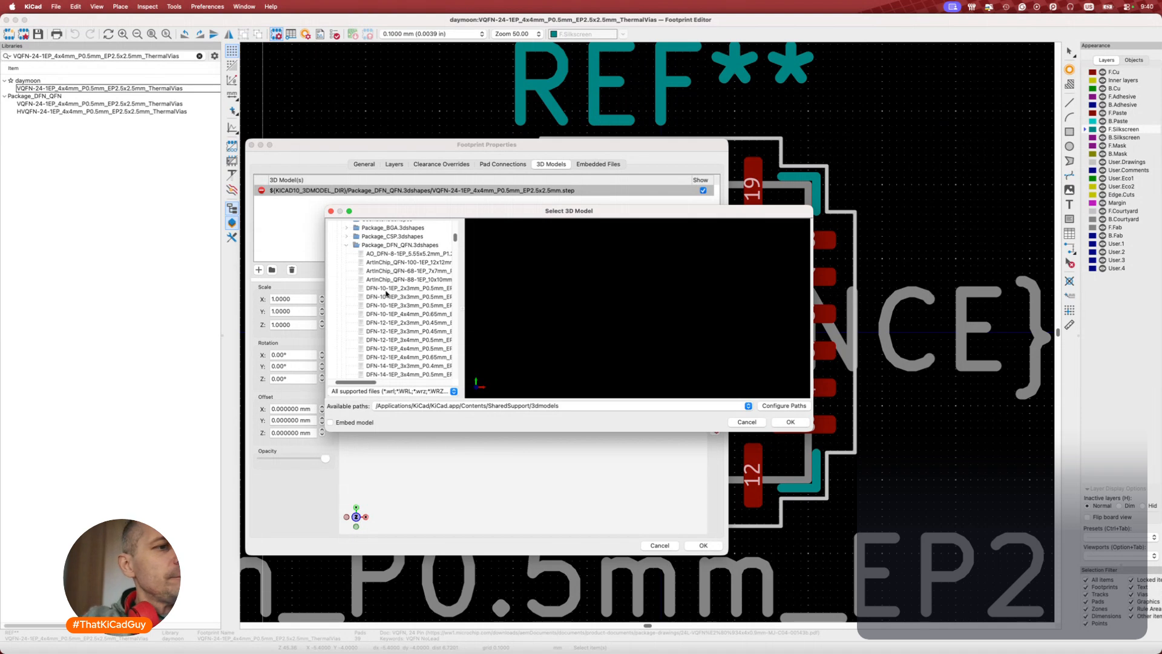
Enlarge the 3D model browser and widen its file list so the full QFN model file names can be read.
scroll(391, 302, "down", 5)
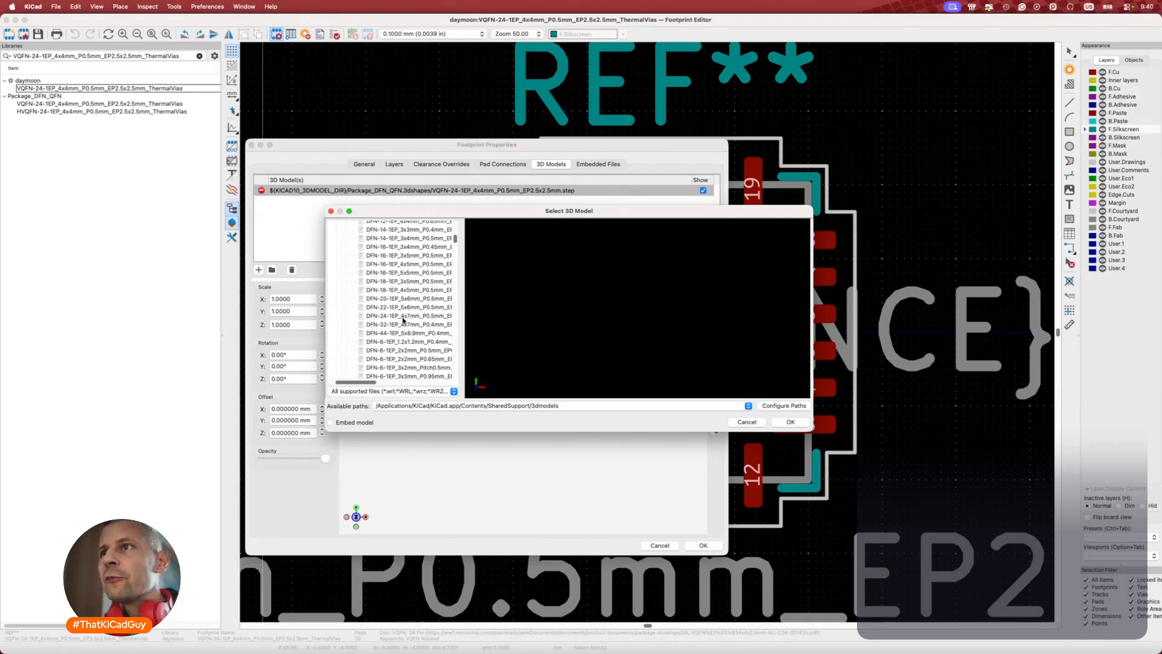
scroll(398, 346, "right", 2)
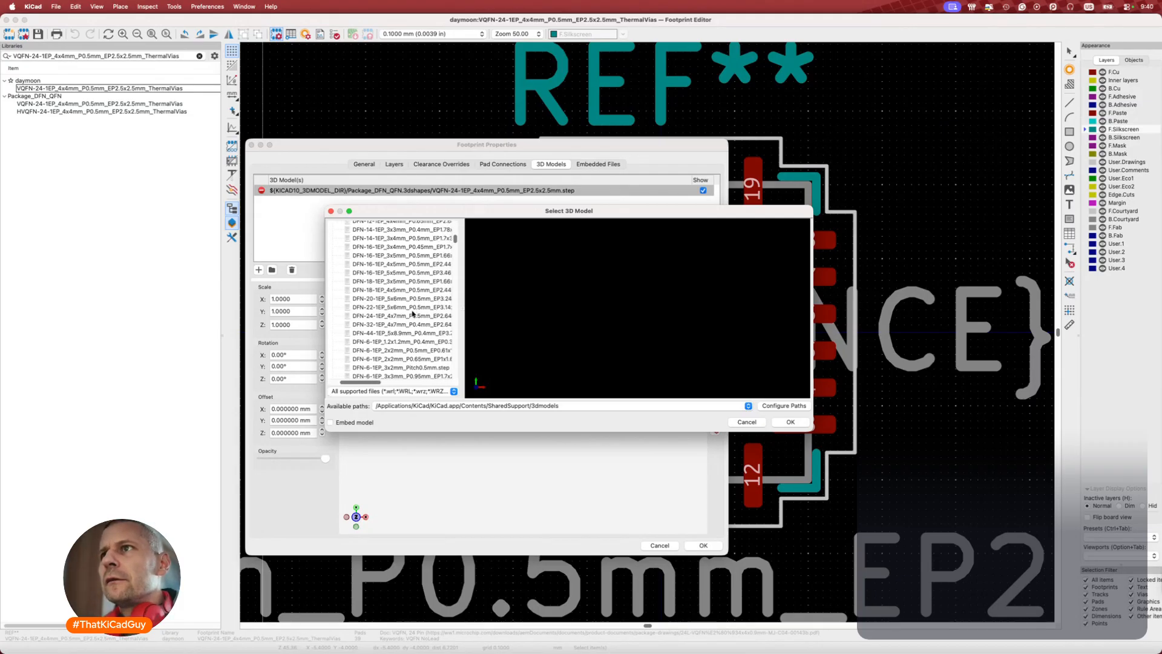
scroll(409, 282, "down", 5)
scroll(409, 282, "left", 2)
scroll(410, 283, "down", 15)
scroll(409, 282, "right", 1)
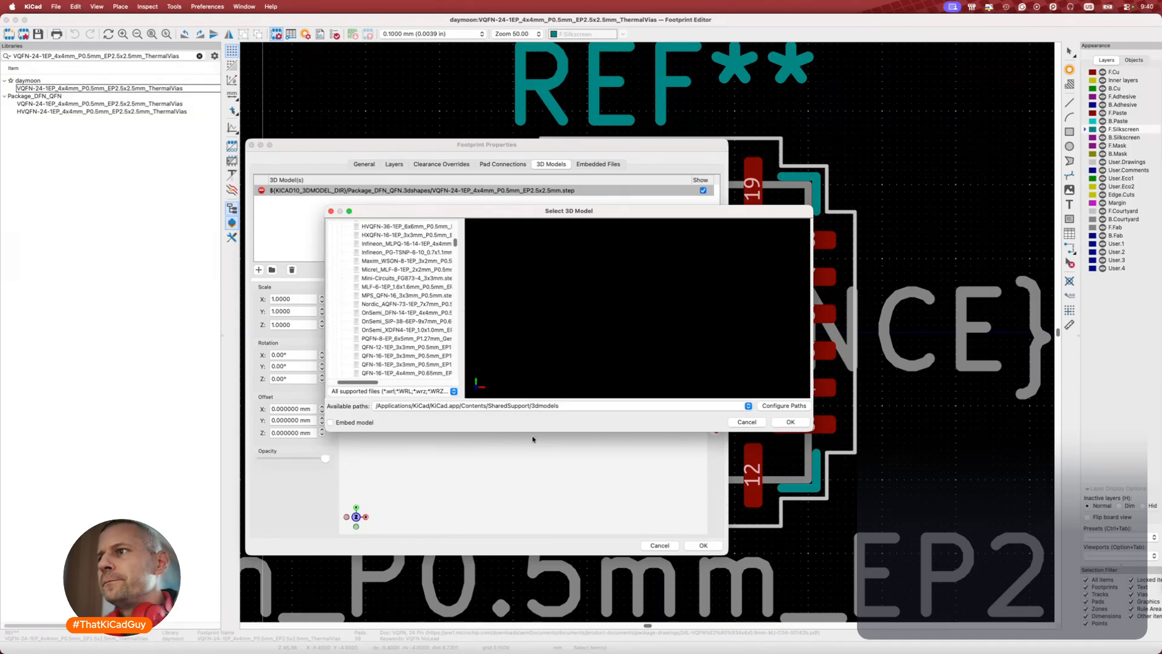
left_click_drag(533, 431, 533, 573)
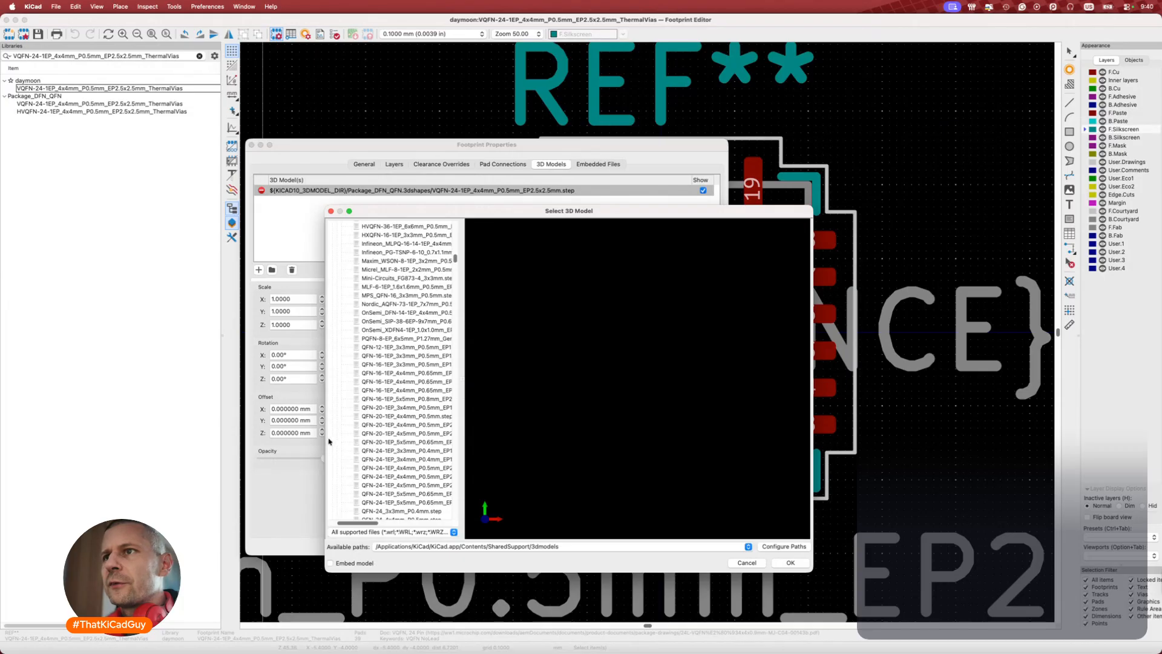
left_click_drag(323, 437, 210, 436)
left_click_drag(385, 406, 437, 412)
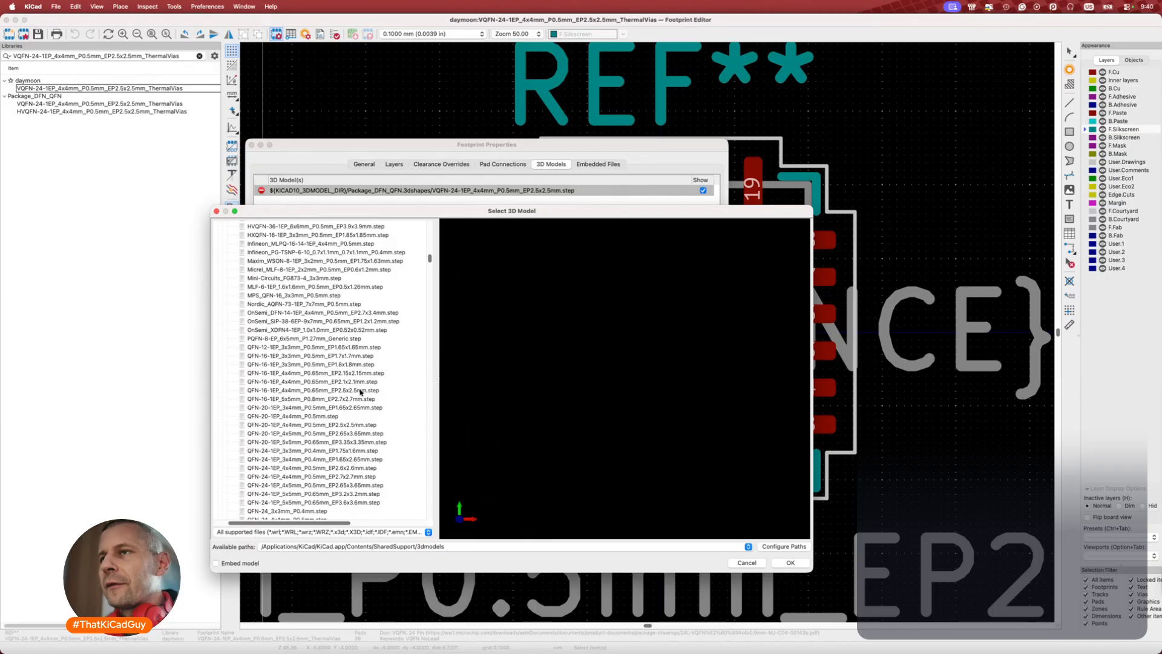
Add the model QFN-24-1EP_4x4mm_P0.5mm_EP2.7x2.7mm.step from the Package_DFN_QFN.3dshapes folder to the footprint.
scroll(323, 404, "down", 3)
scroll(322, 404, "left", 1)
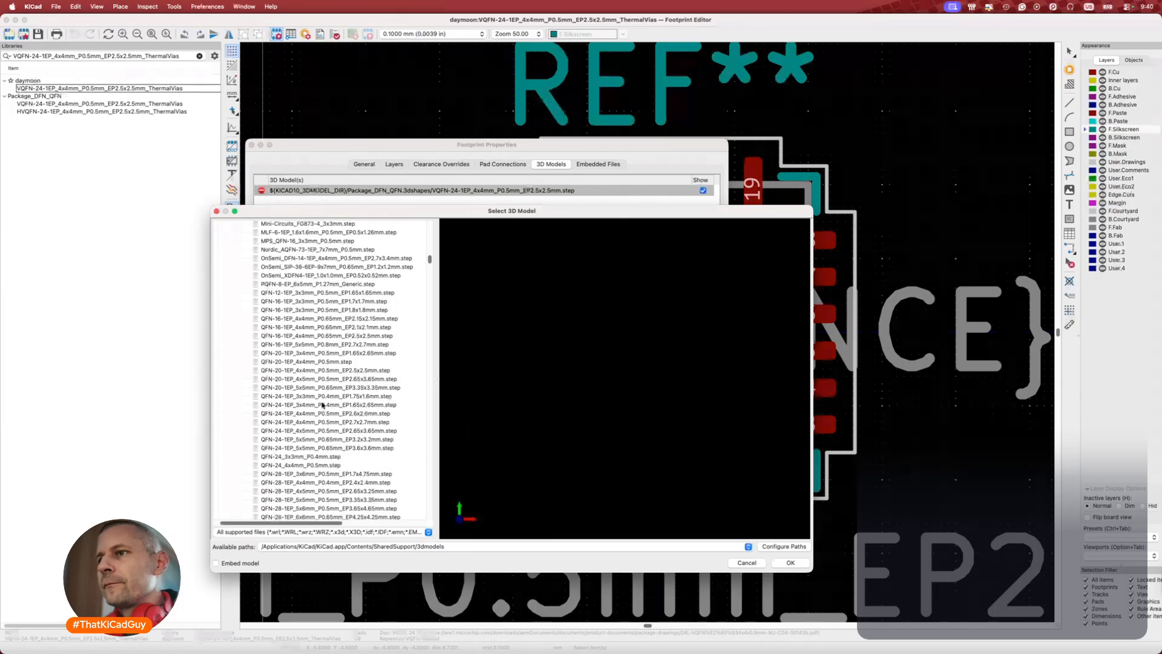
scroll(322, 406, "down", 2)
scroll(322, 405, "left", 1)
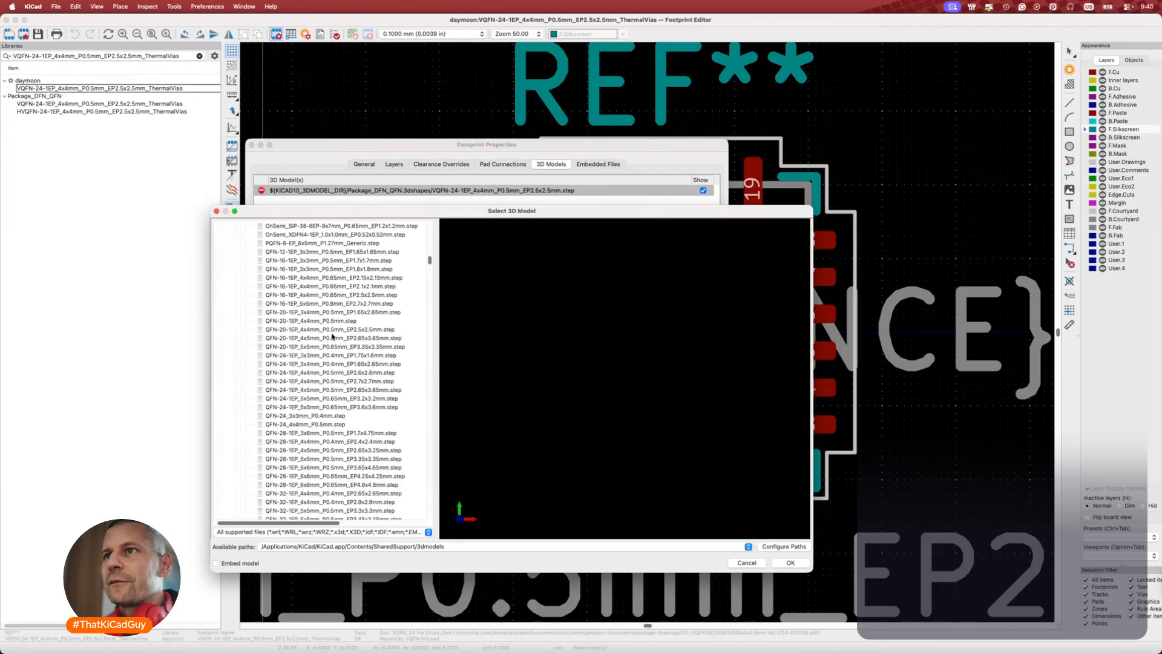
left_click(331, 381)
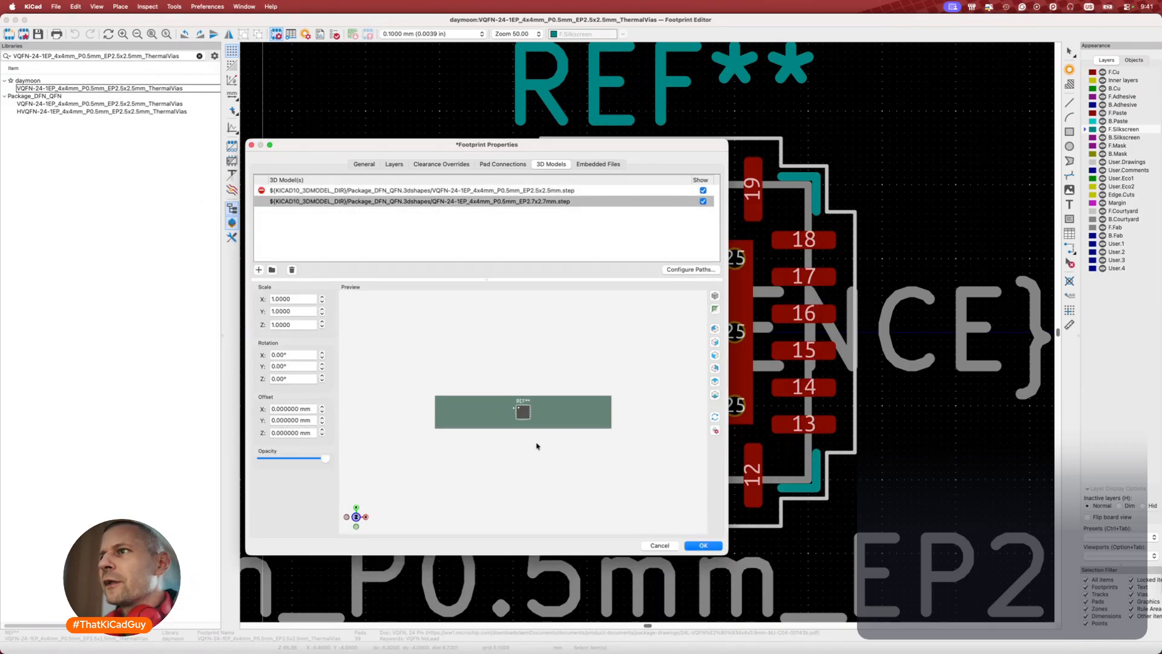
Inspect the added chip model's fit on the pads up close and at an angle in the 3D preview.
scroll(543, 444, "up", 3)
left_click_drag(535, 465, 622, 363)
scroll(552, 438, "up", 5)
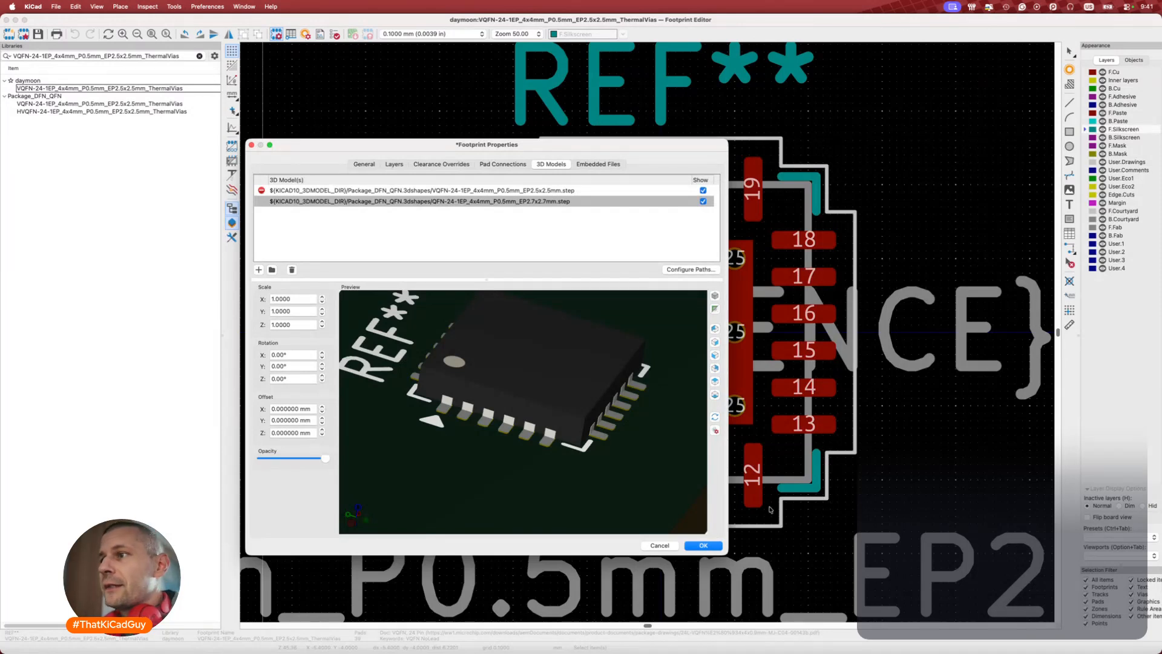
Accept the footprint properties, then save the footprint and close its editor.
left_click(703, 545)
key("super+s")
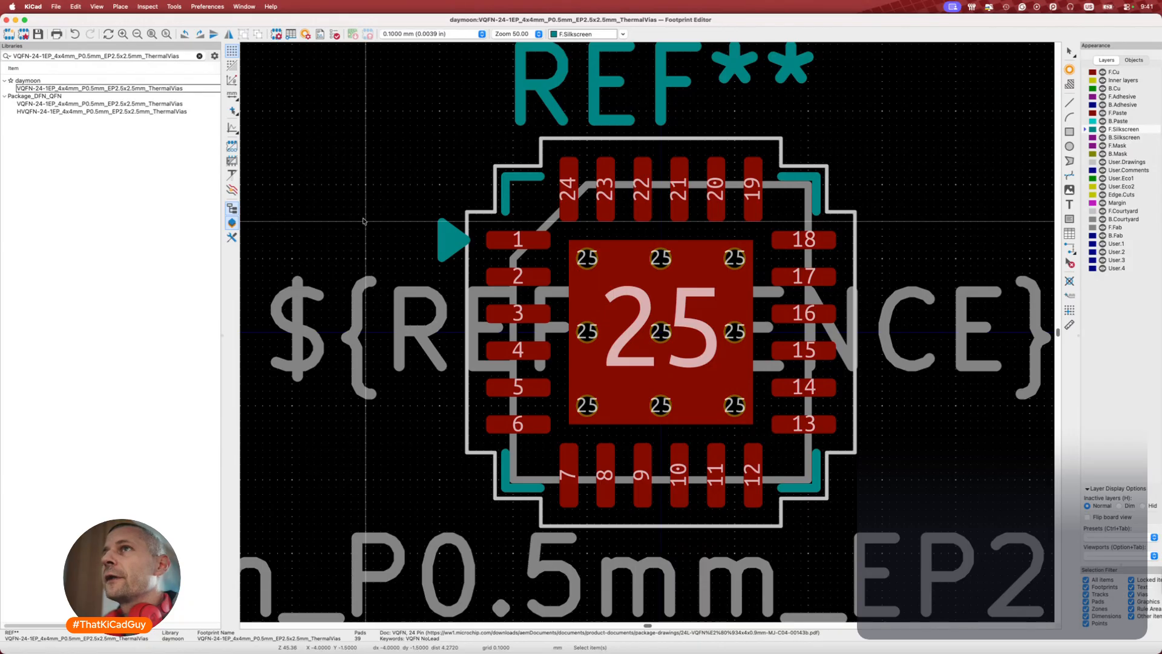
left_click(6, 20)
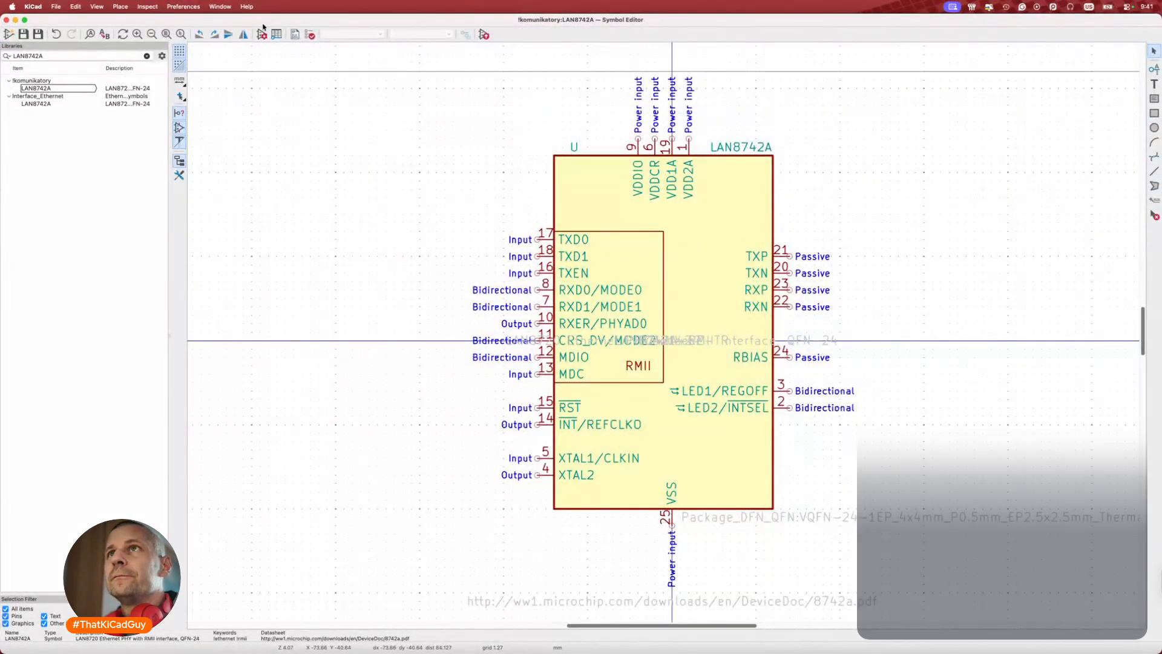
Open the footprint chooser from the LAN8742A symbol's properties and search for vqfn-24.
left_click(261, 34)
left_click(389, 184)
left_click(549, 183)
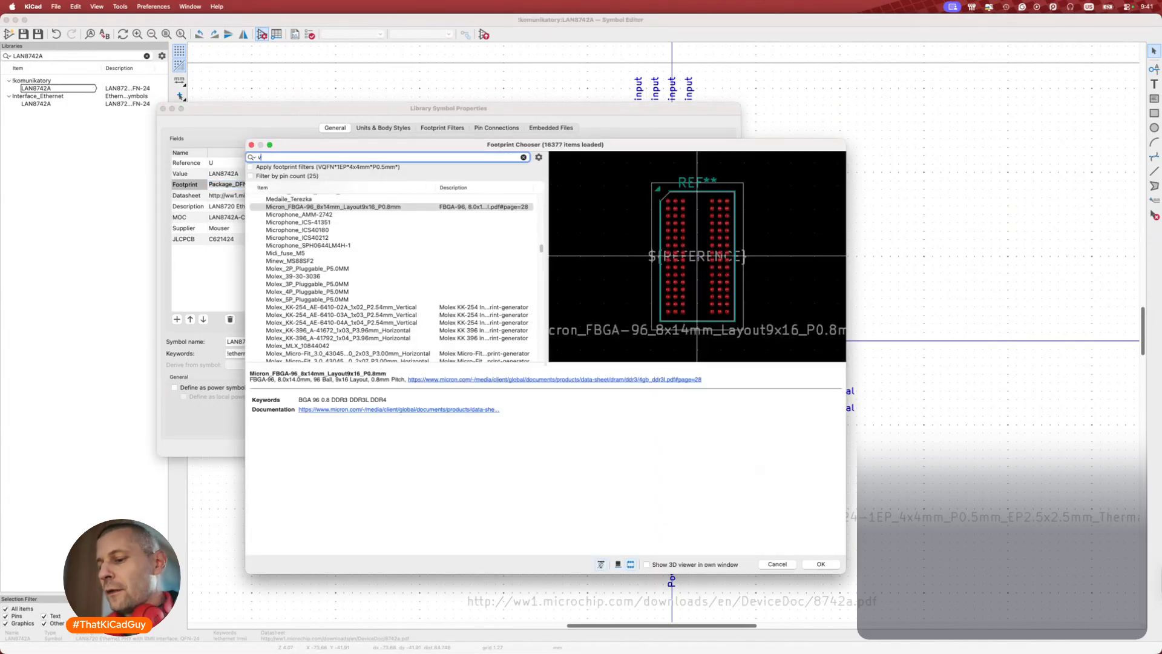
type("vfn")
key("BackSpace")
key("BackSpace")
key("BackSpace")
type("qfn-4")
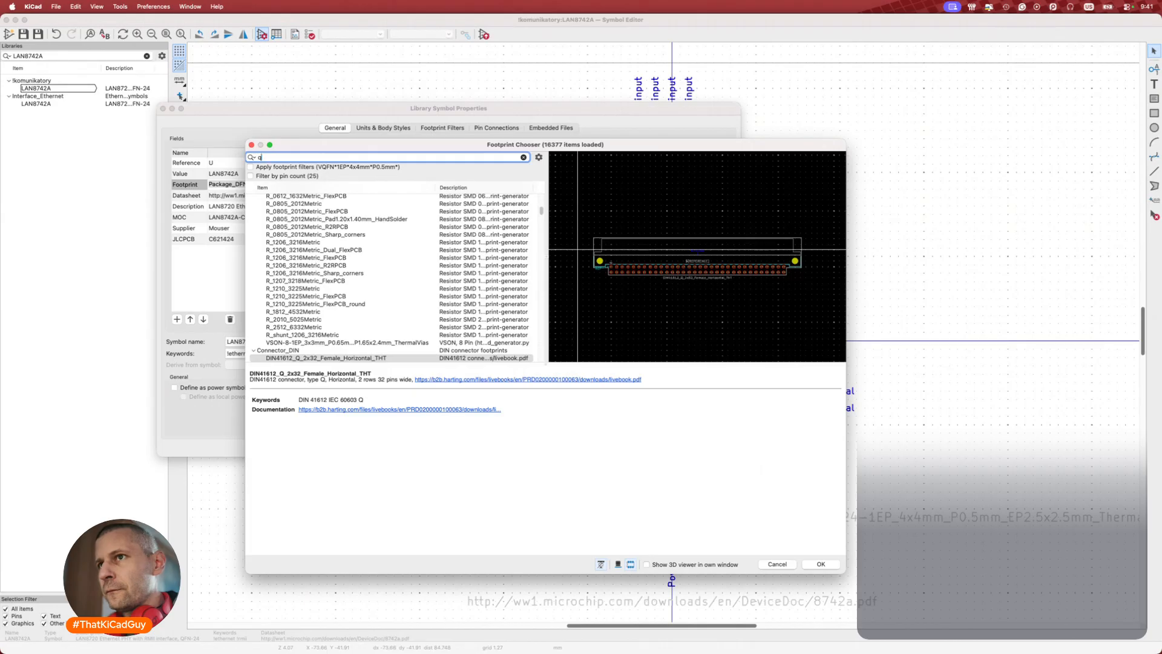
key("BackSpace")
type("vqfn-4")
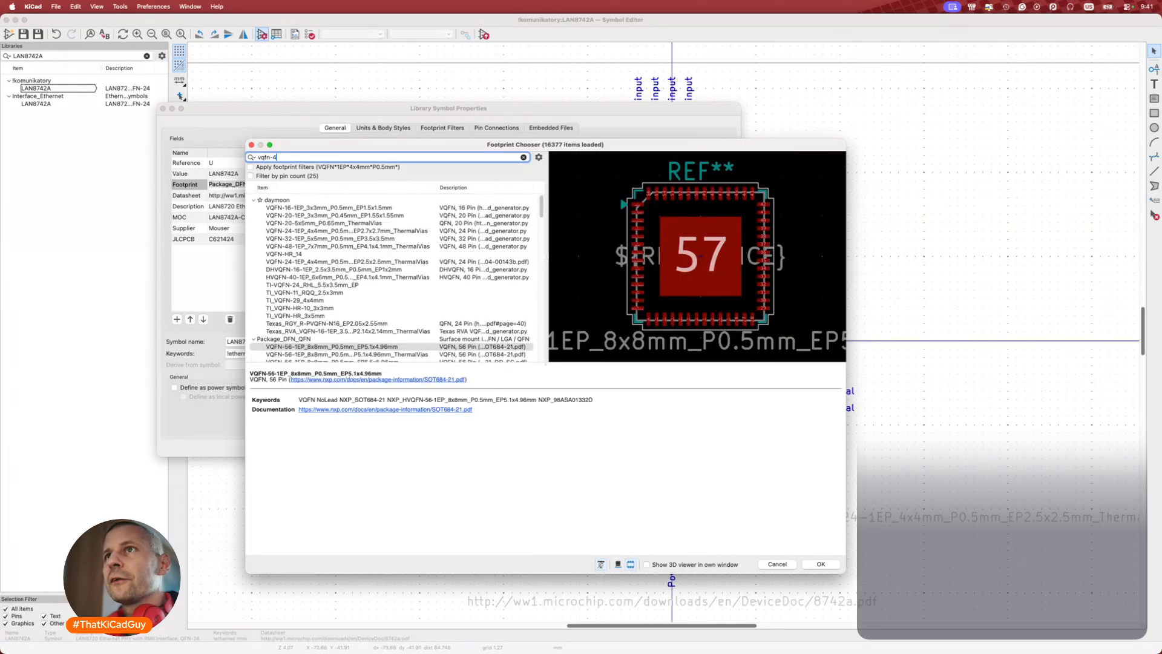
key("BackSpace")
type("24")
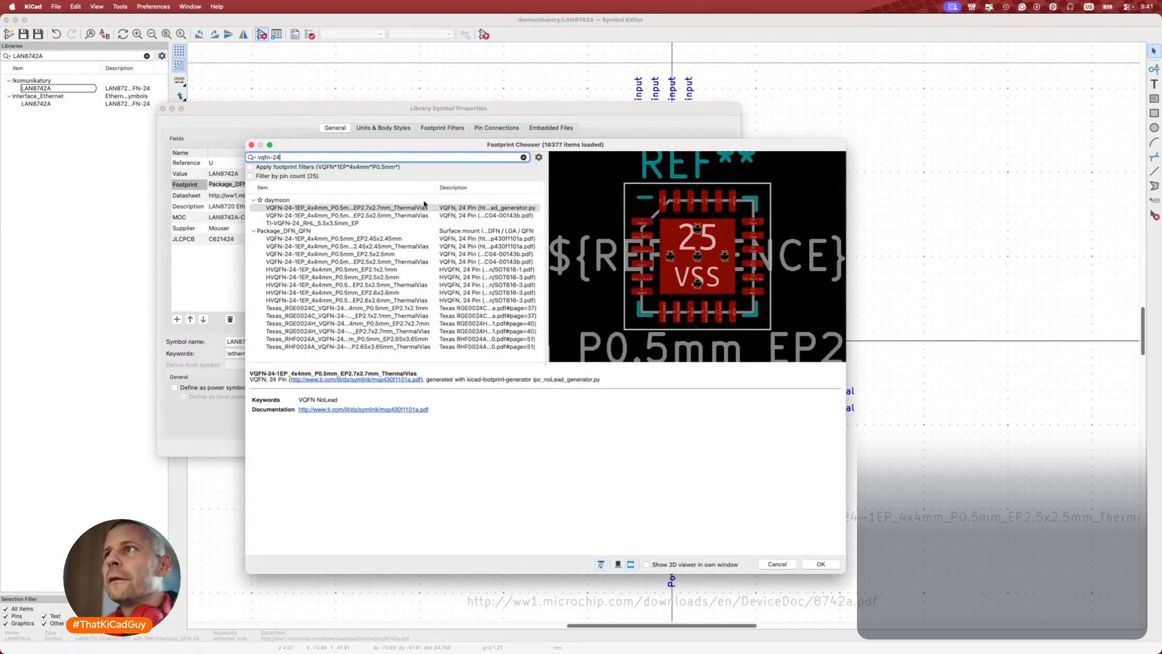
Assign VQFN-24-1EP_4x4mm_P0.5mm_EP2.5x2.5mm_ThermalVias from the daymoon library as the symbol's footprint and accept the symbol properties.
left_click(409, 216)
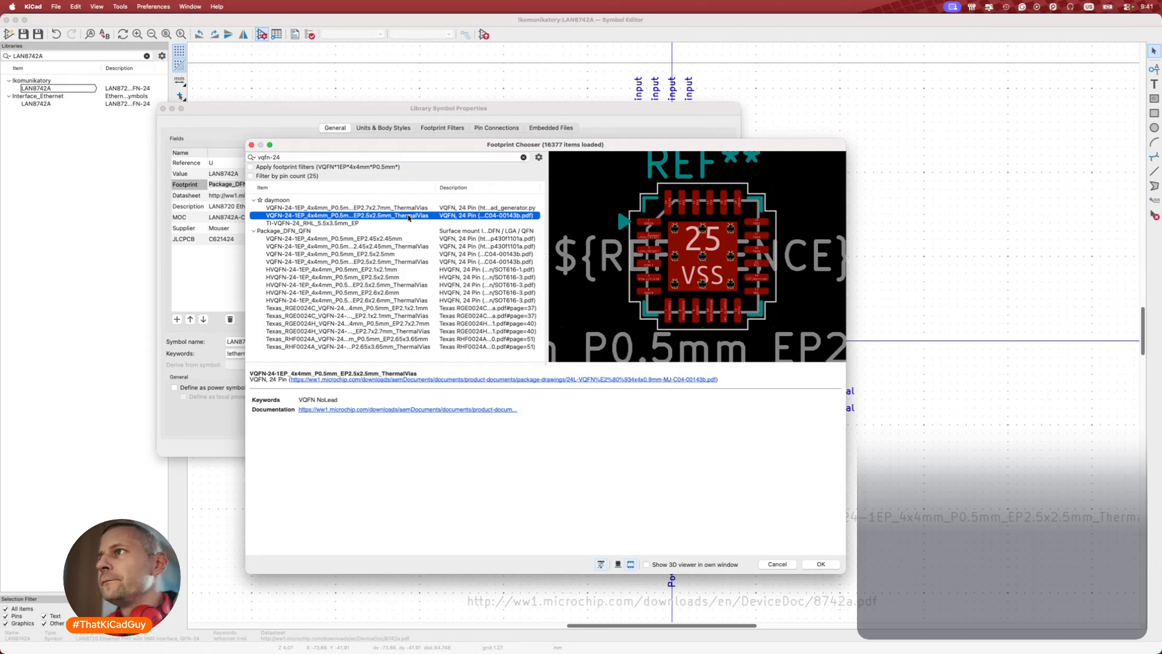
double_click(409, 216)
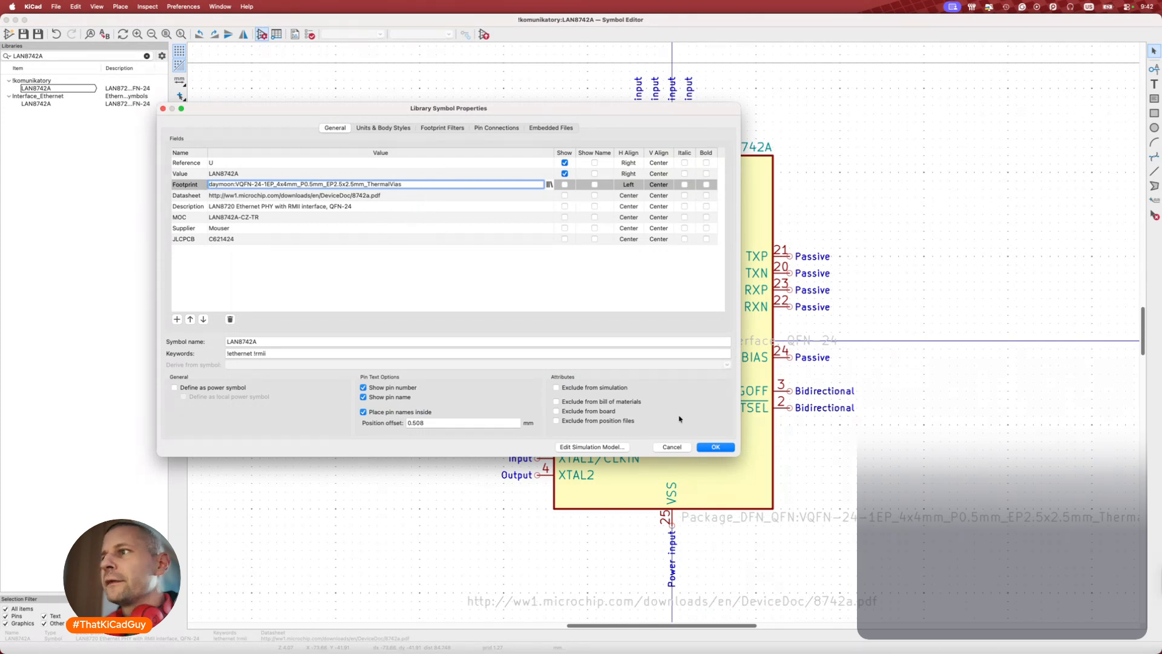
left_click(715, 447)
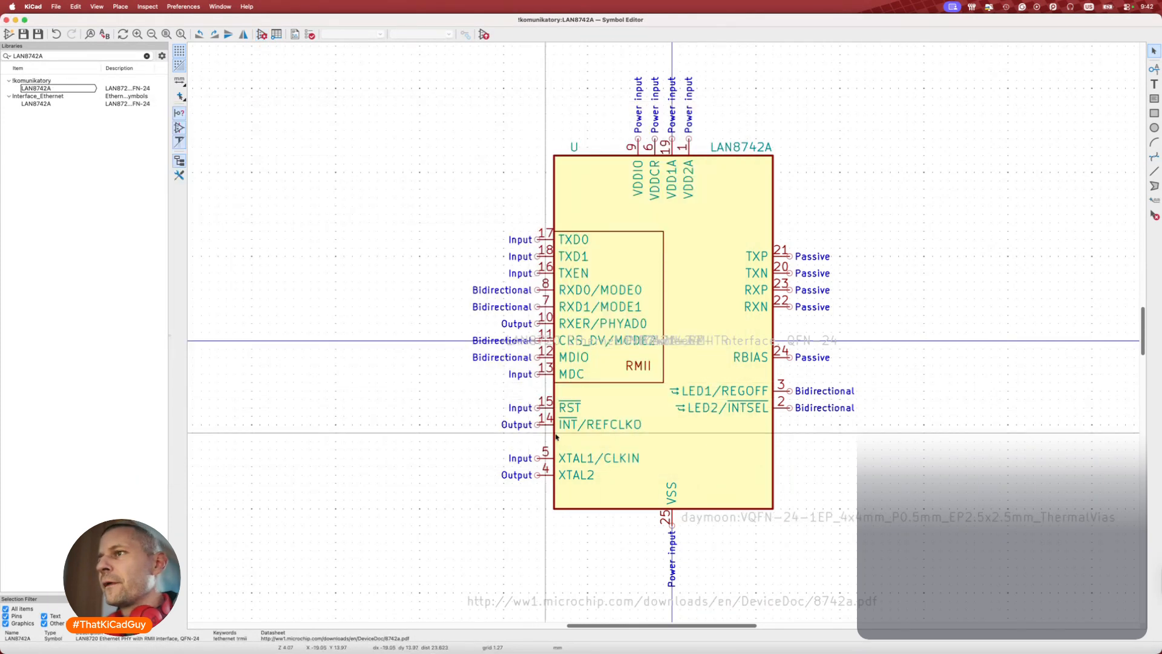
Switch to the LAN8742A datasheet in Brave and find the 24-SQFN pin assignment diagram on page 10.
scroll(536, 425, "up", 3)
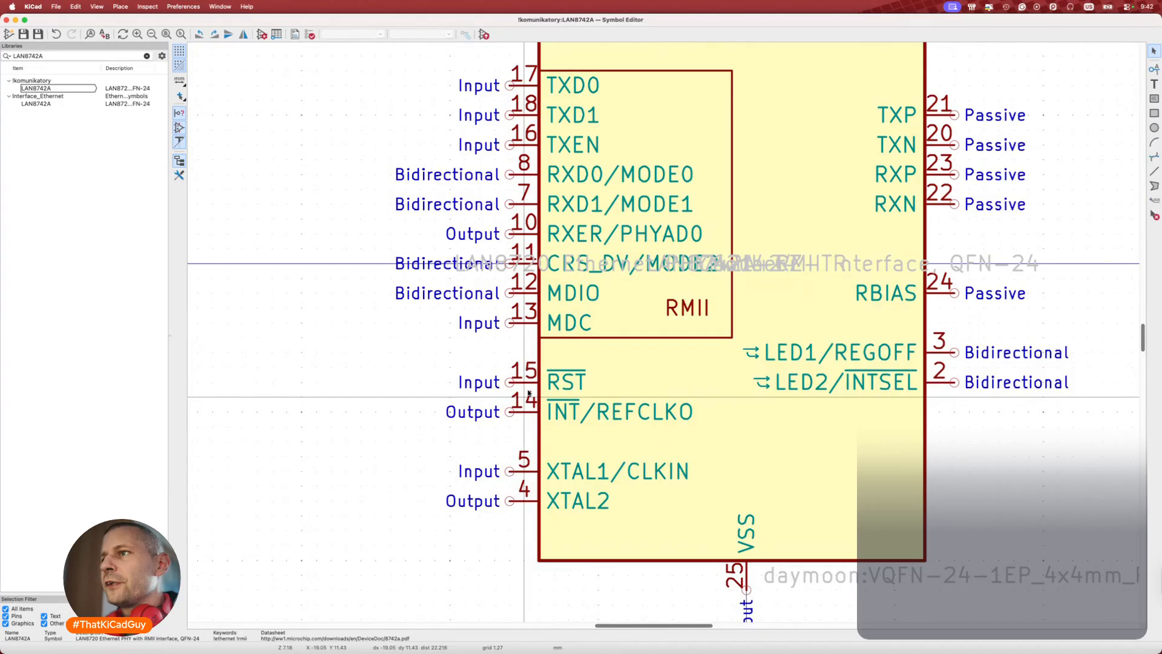
key("super+Tab")
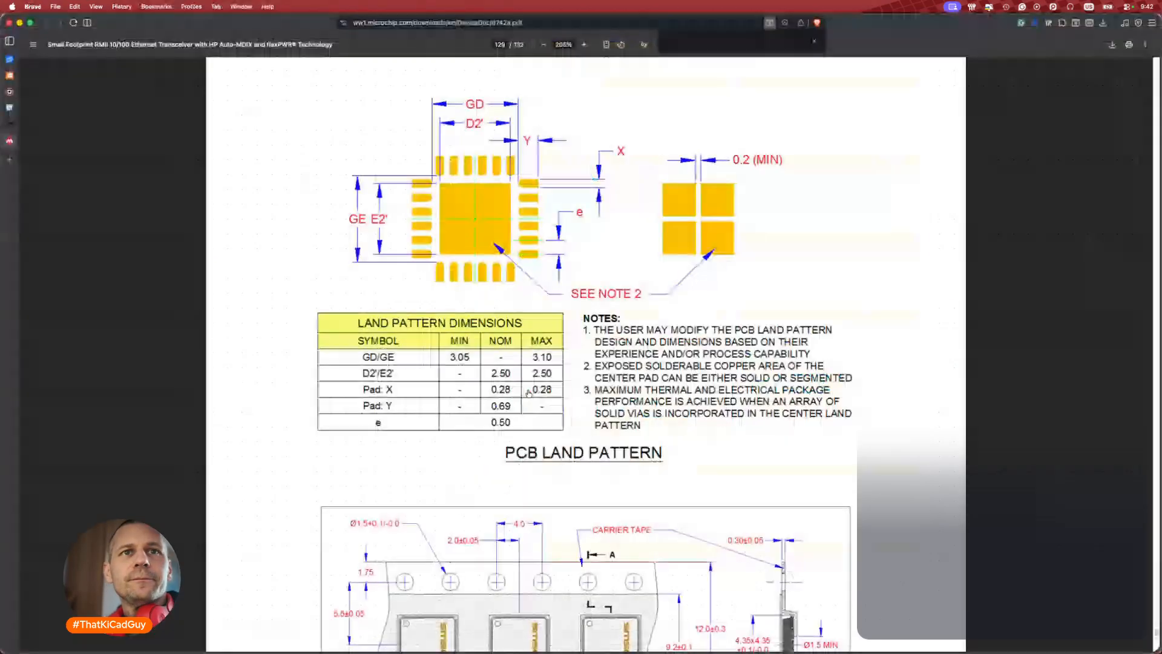
scroll(586, 298, "up", 20)
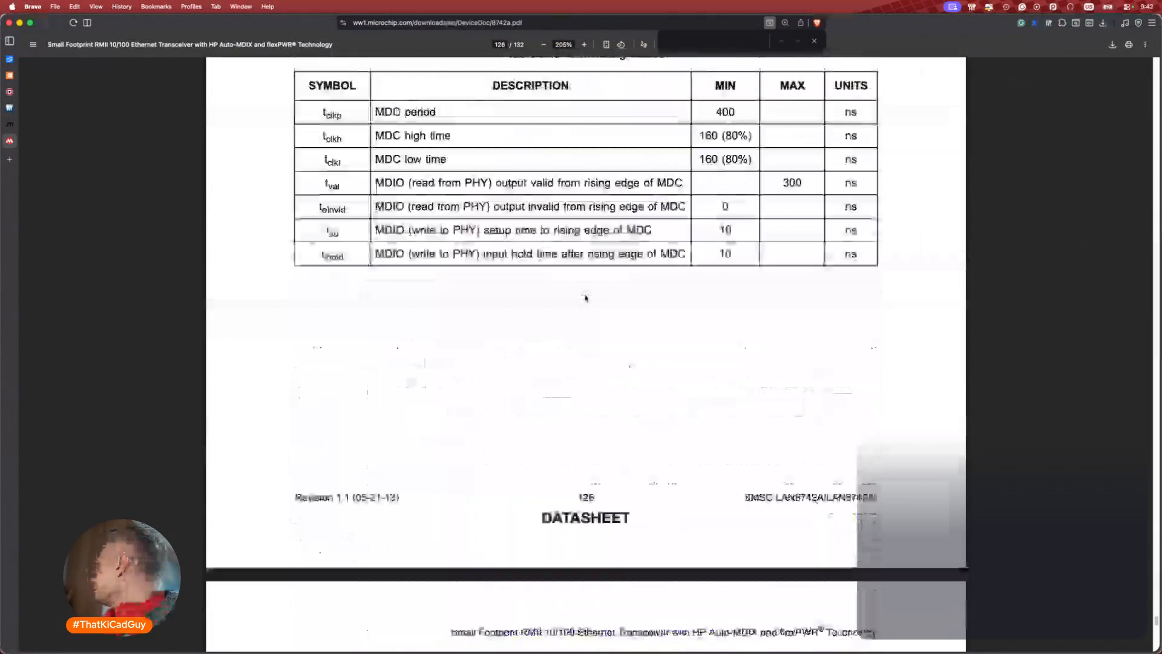
scroll(586, 298, "up", 10)
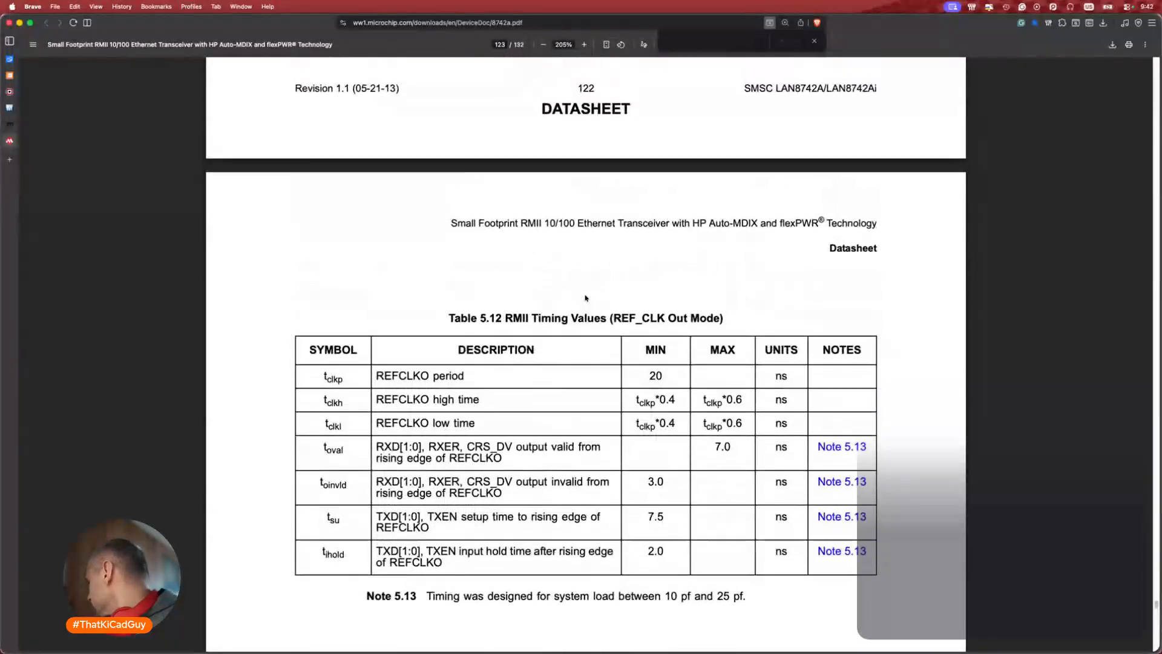
scroll(586, 298, "up", 20)
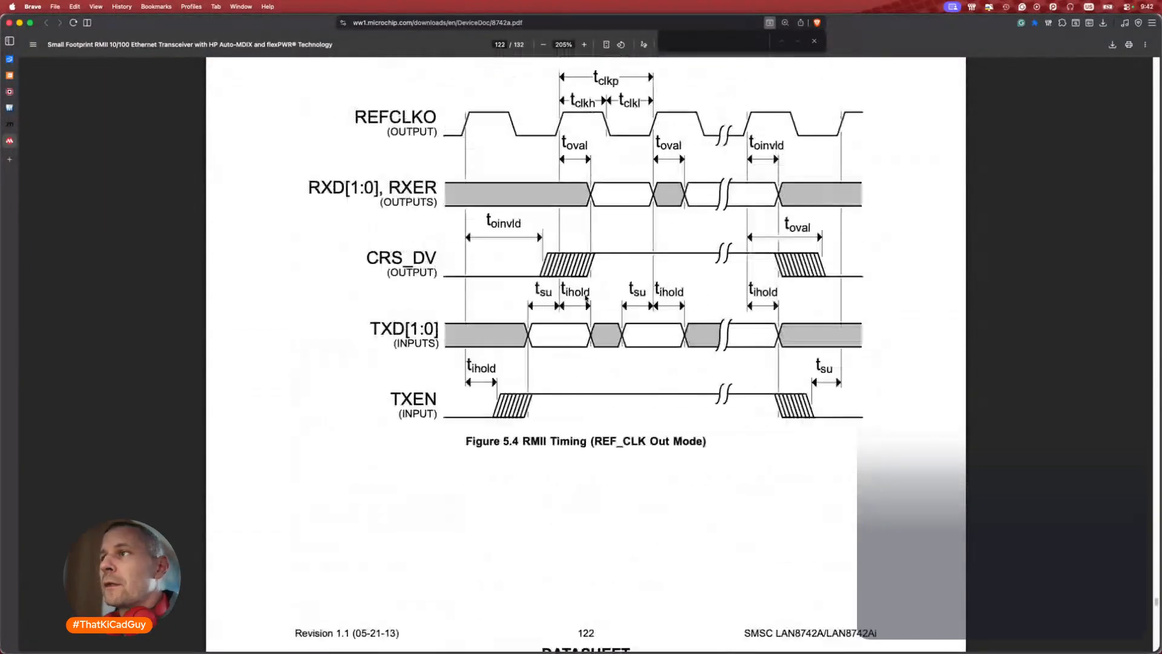
scroll(585, 297, "up", 20)
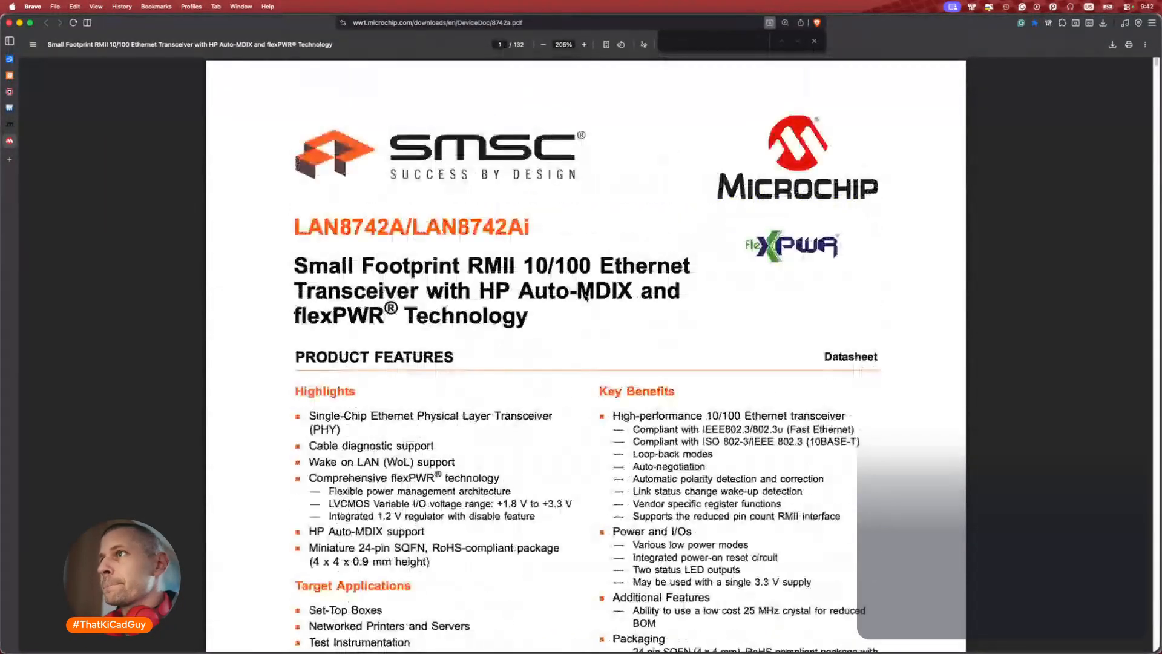
scroll(586, 298, "down", 20)
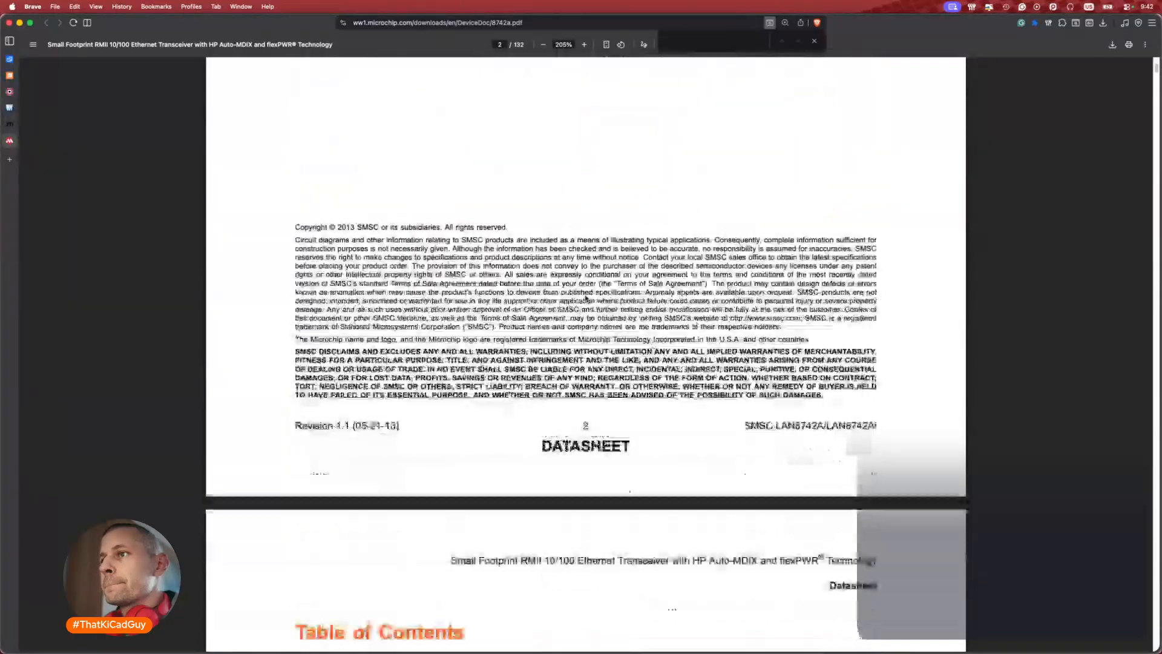
scroll(586, 297, "down", 15)
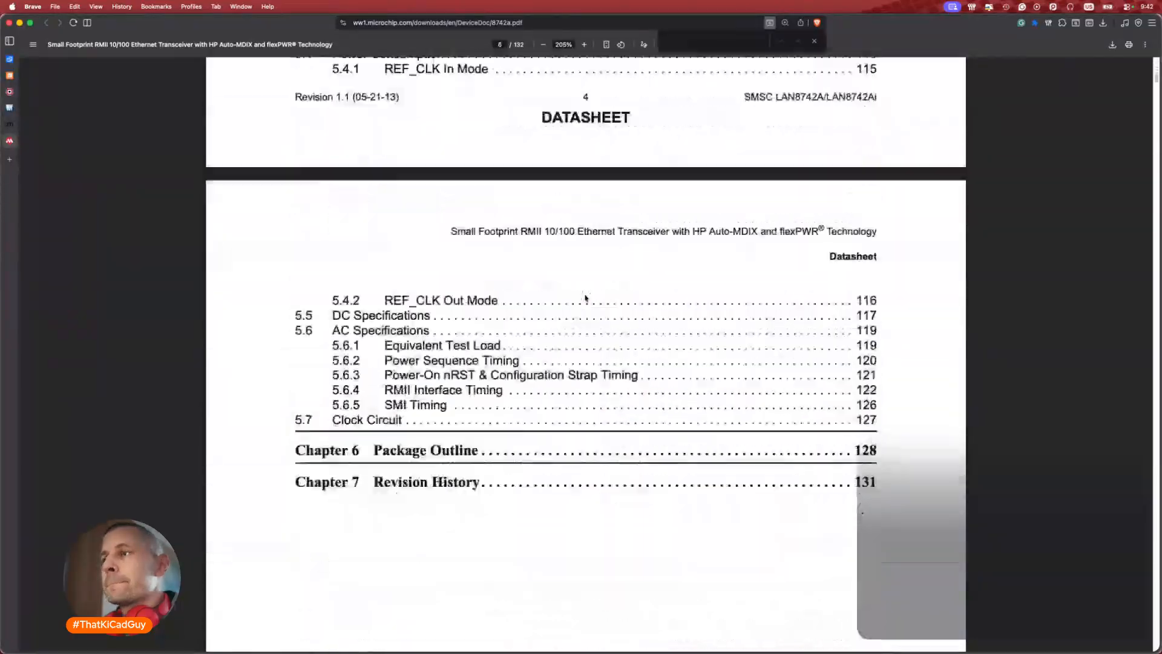
scroll(586, 298, "down", 20)
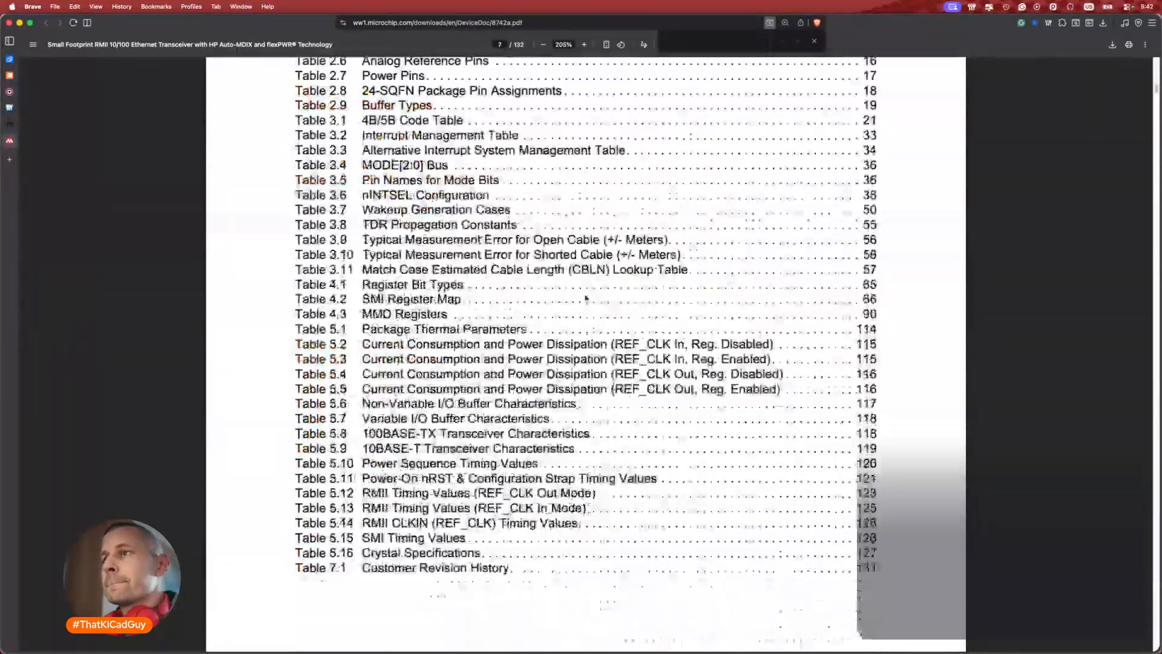
scroll(585, 297, "down", 20)
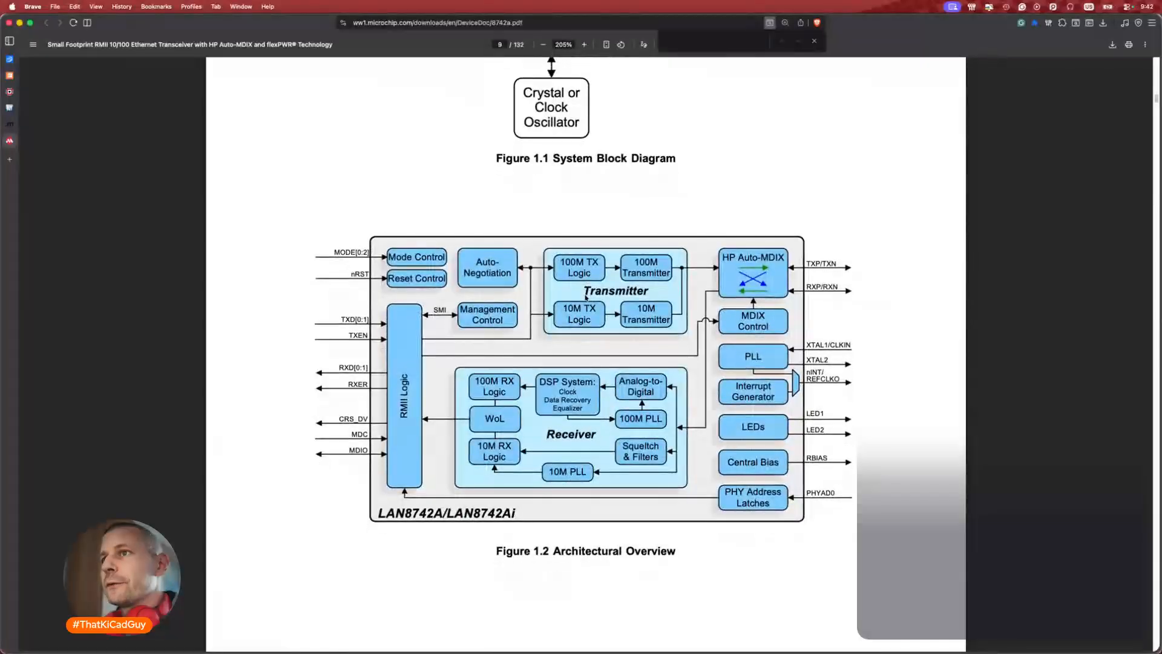
scroll(586, 298, "down", 6)
scroll(586, 298, "up", 1)
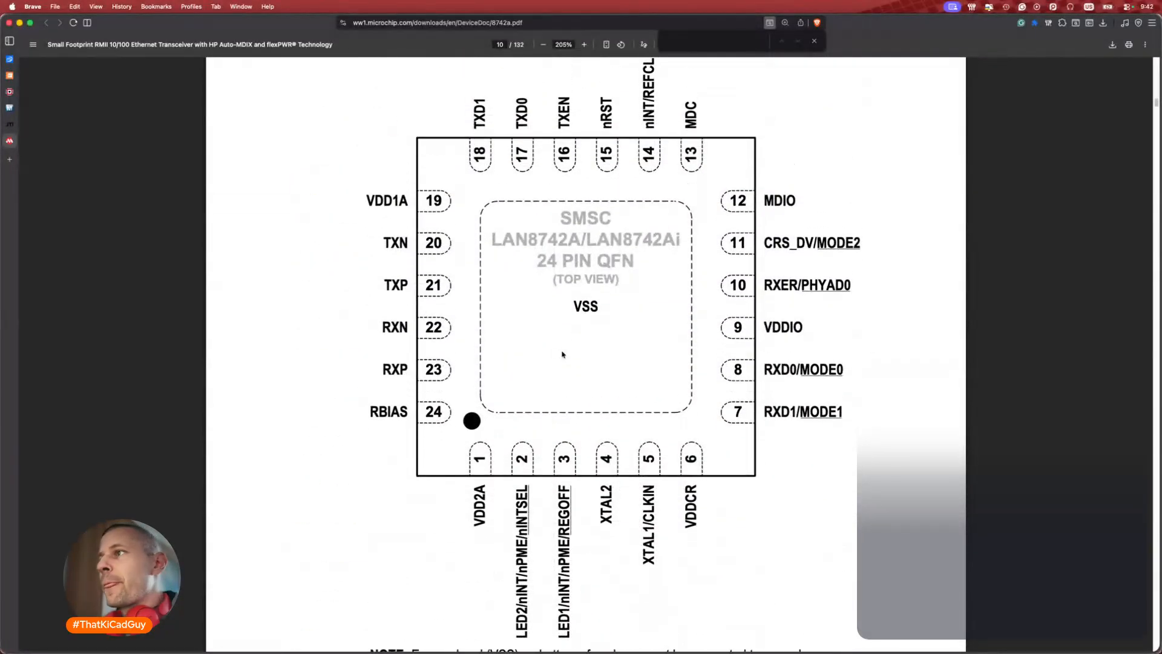
Compare the LAN8742A symbol's pin numbers and names with the datasheet's 24-SQFN pin assignment diagram, switching between KiCad and Brave.
key("super+Tab")
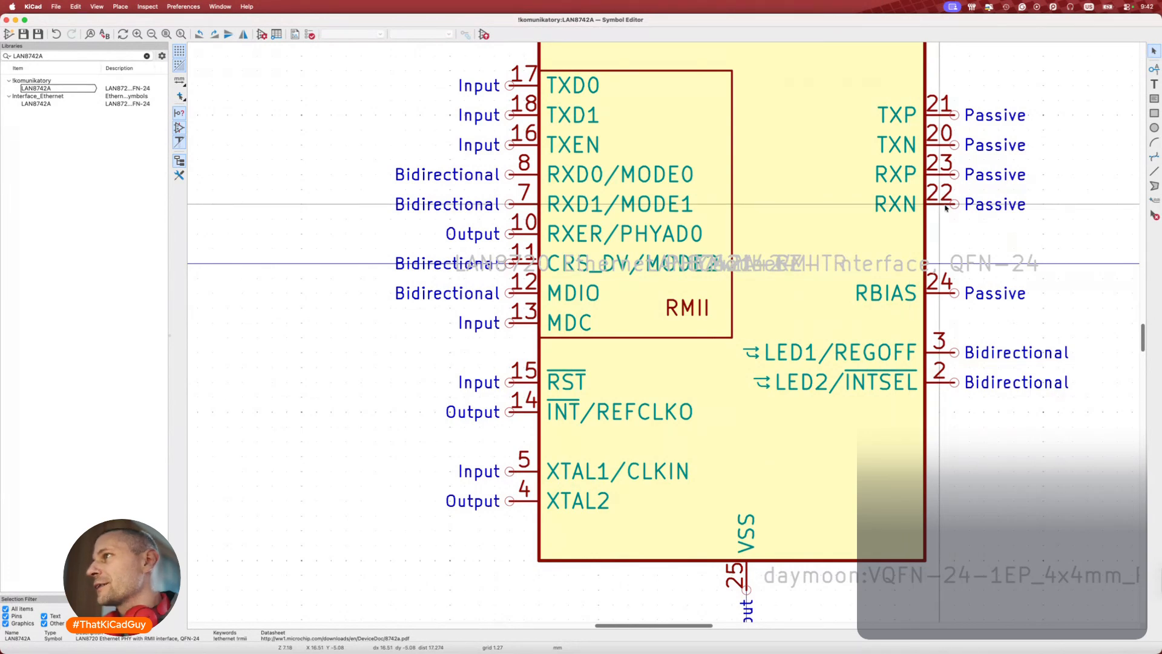
key("super+Tab")
key("super+Tab")
scroll(612, 207, "up", 5)
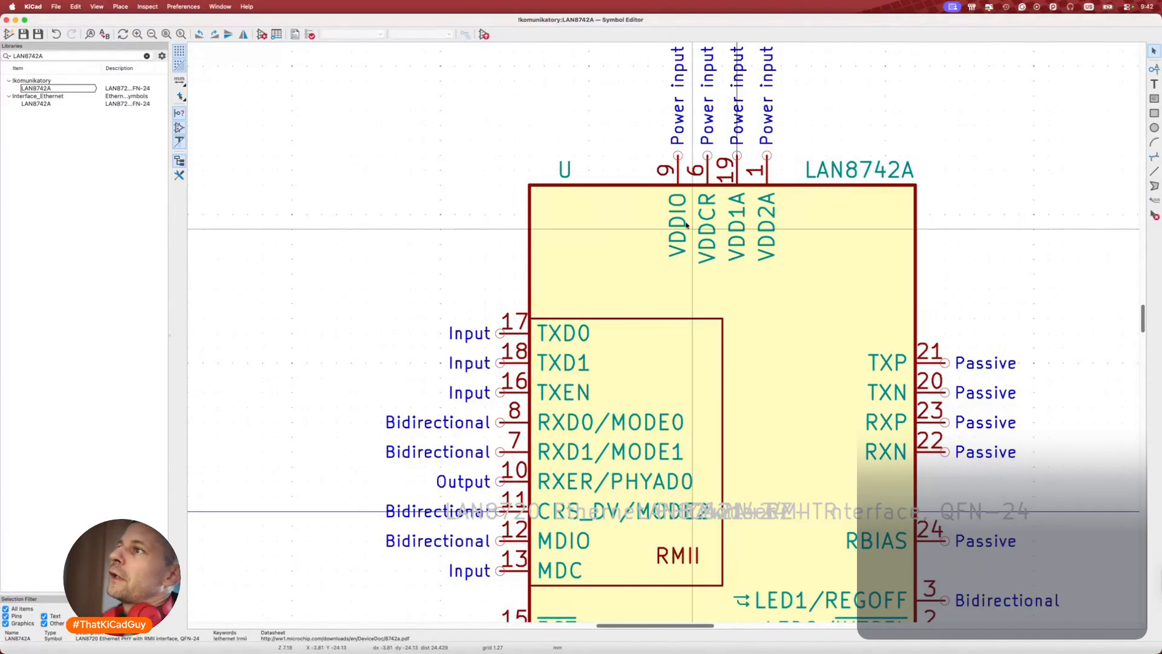
key("super+Tab")
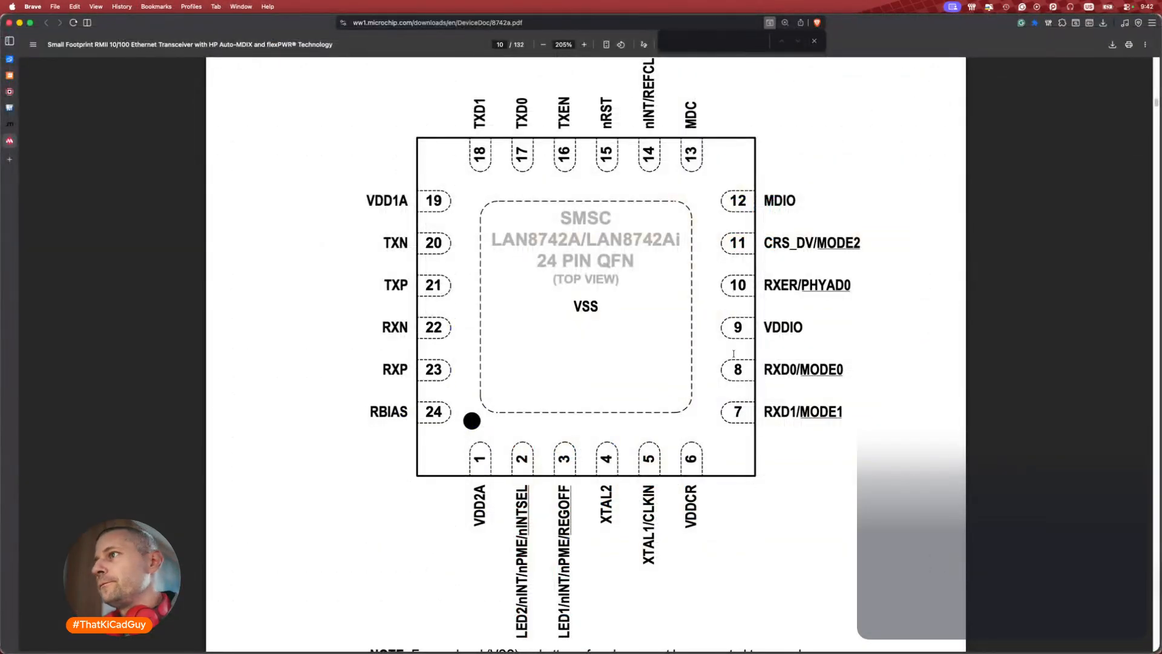
key("super+Tab")
scroll(780, 380, "down", 5)
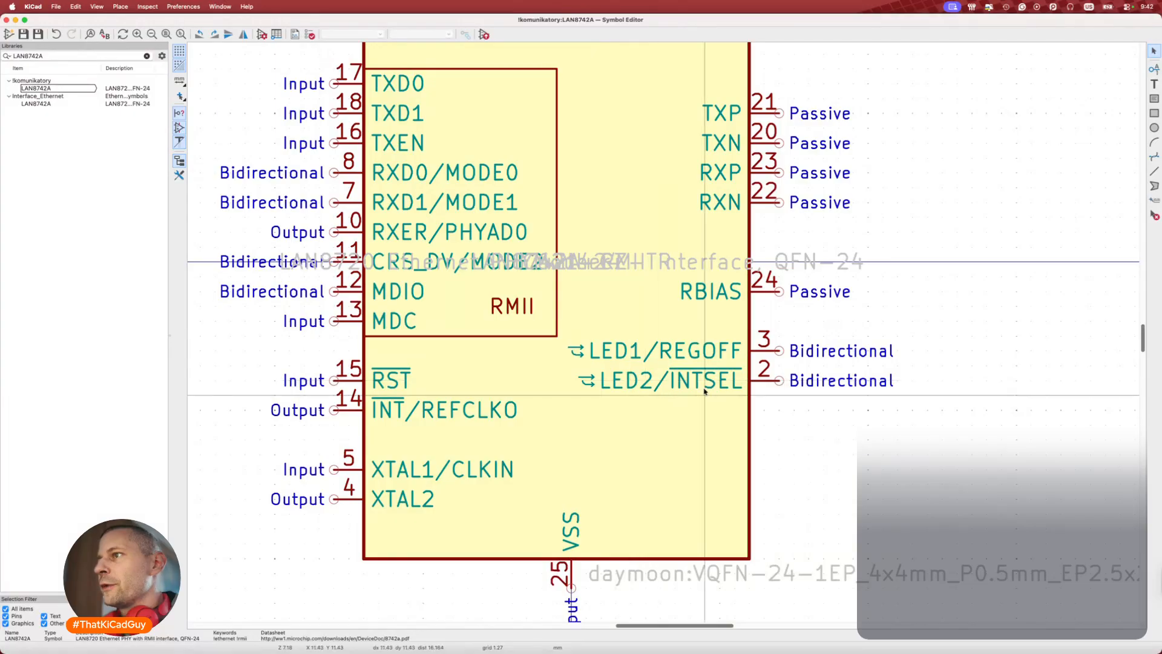
key("super+Tab")
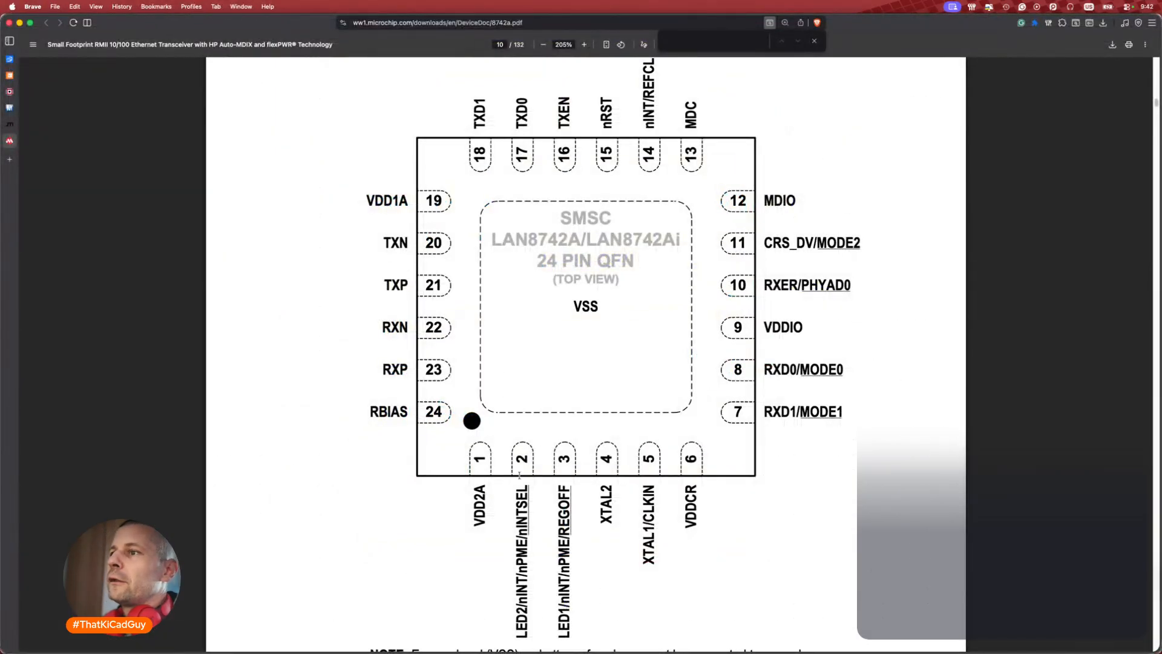
scroll(509, 584, "down", 2)
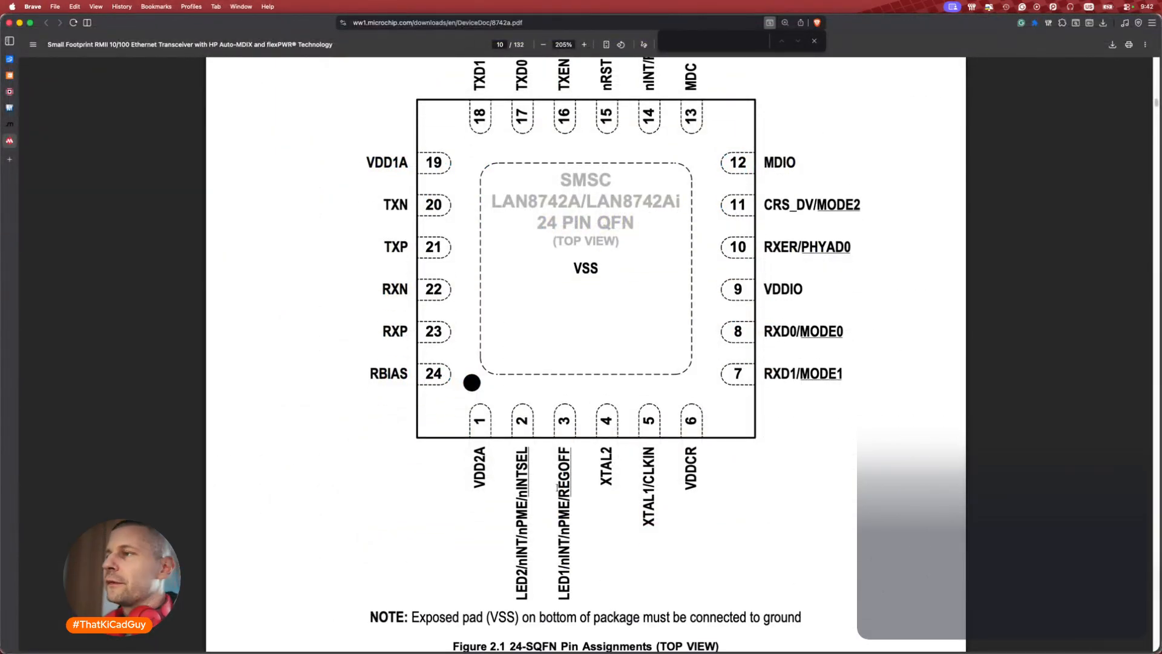
key("super+Tab")
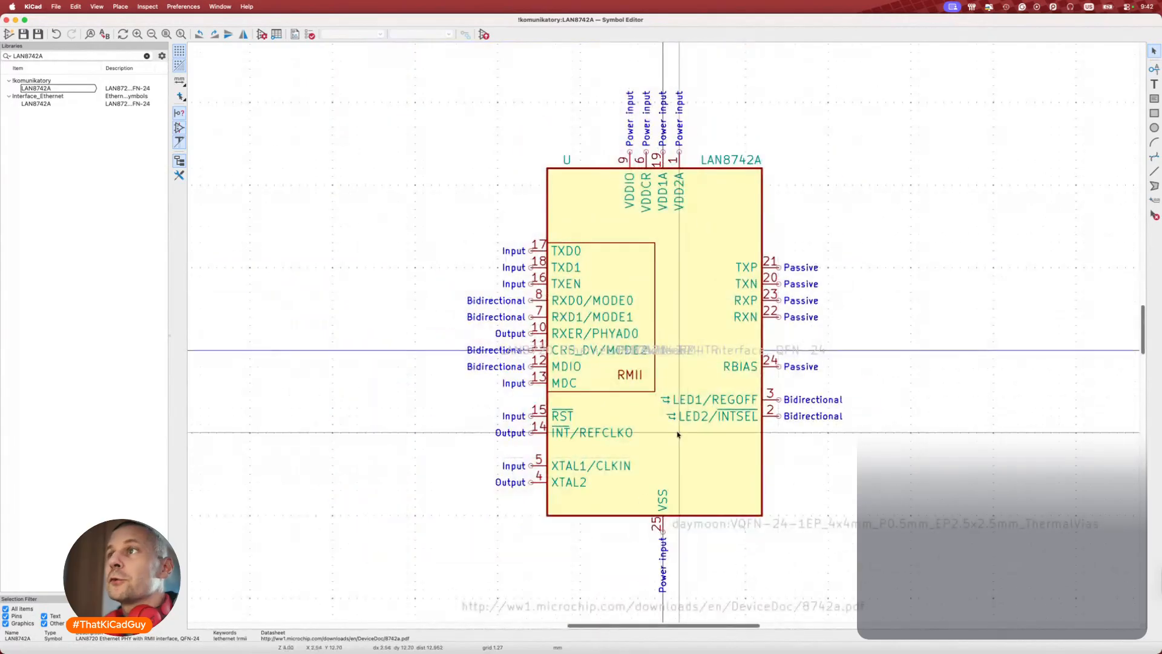
Change the electrical type of the symbol's VSS pin 25 to Passive.
scroll(690, 443, "right", 1)
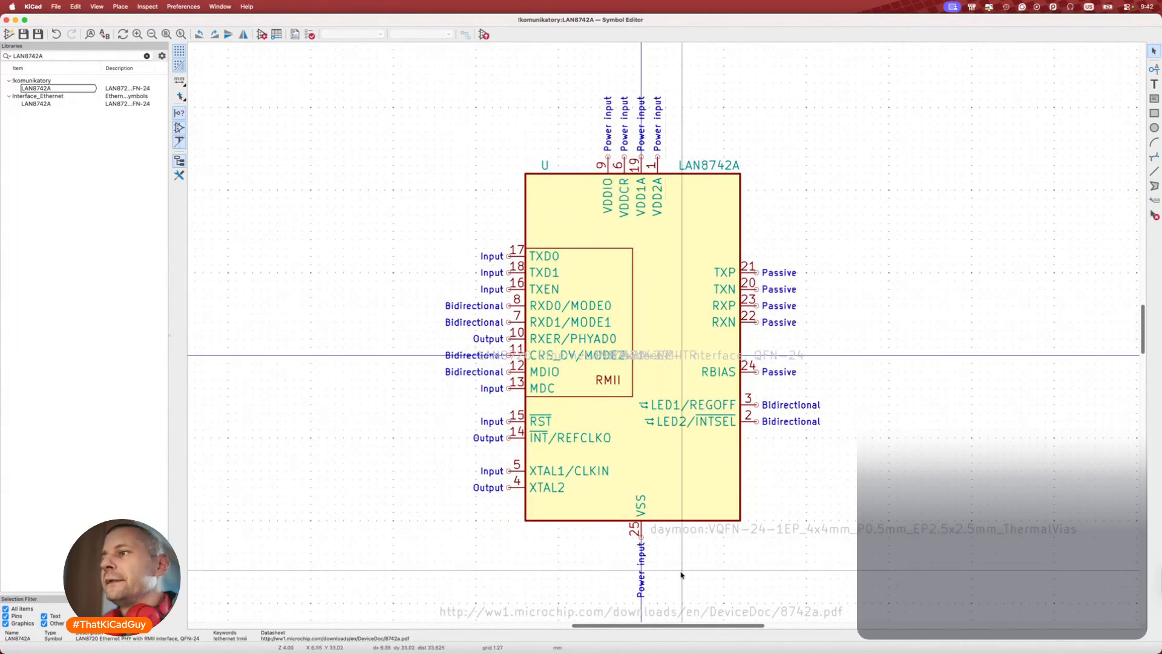
left_click(645, 571)
double_click(645, 571)
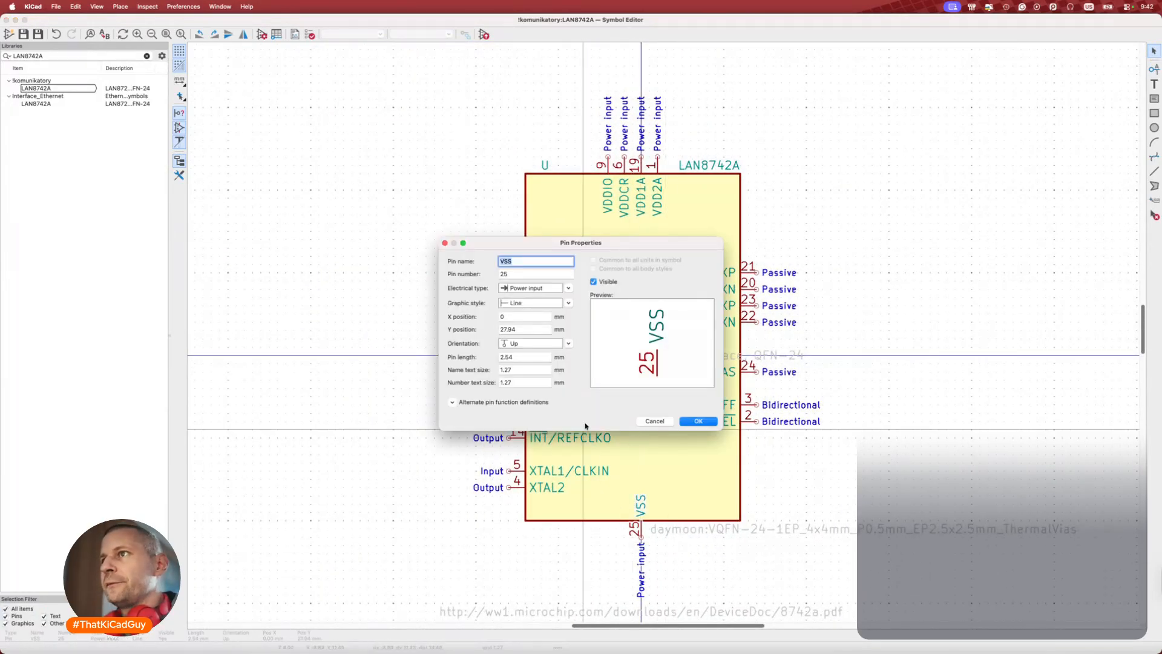
left_click(569, 288)
left_click(527, 301)
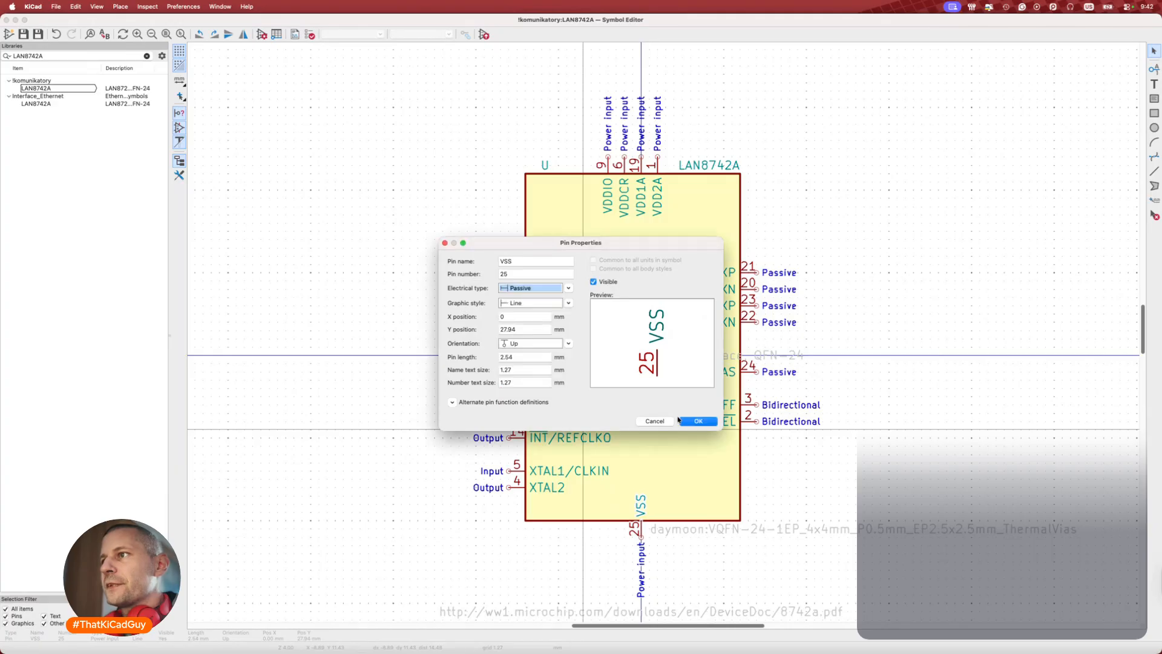
left_click(697, 421)
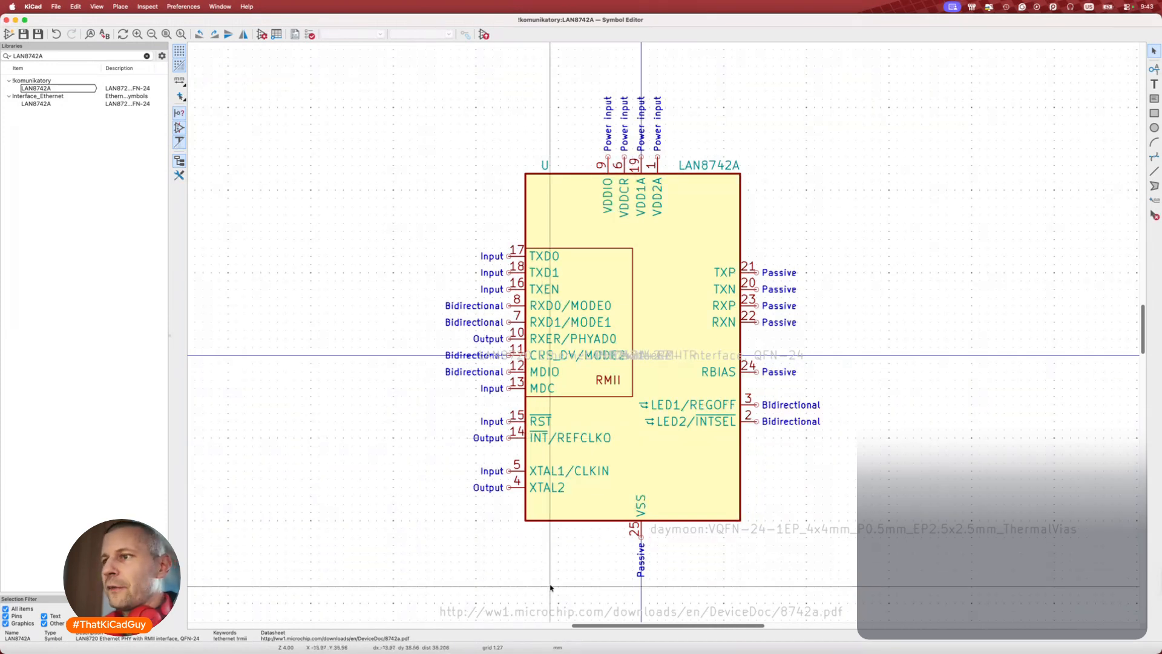
Move the datasheet link text from below the LAN8742A symbol up into its body and close the Symbol Editor.
scroll(532, 545, "down", 2)
left_click_drag(550, 587, 569, 341)
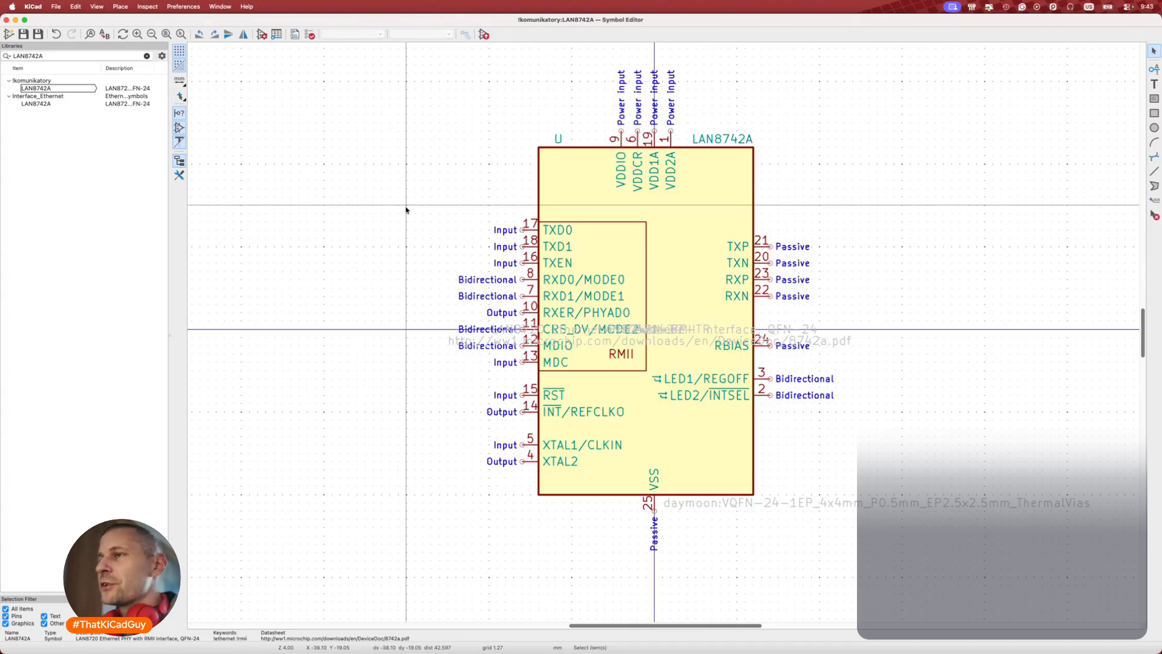
left_click(6, 20)
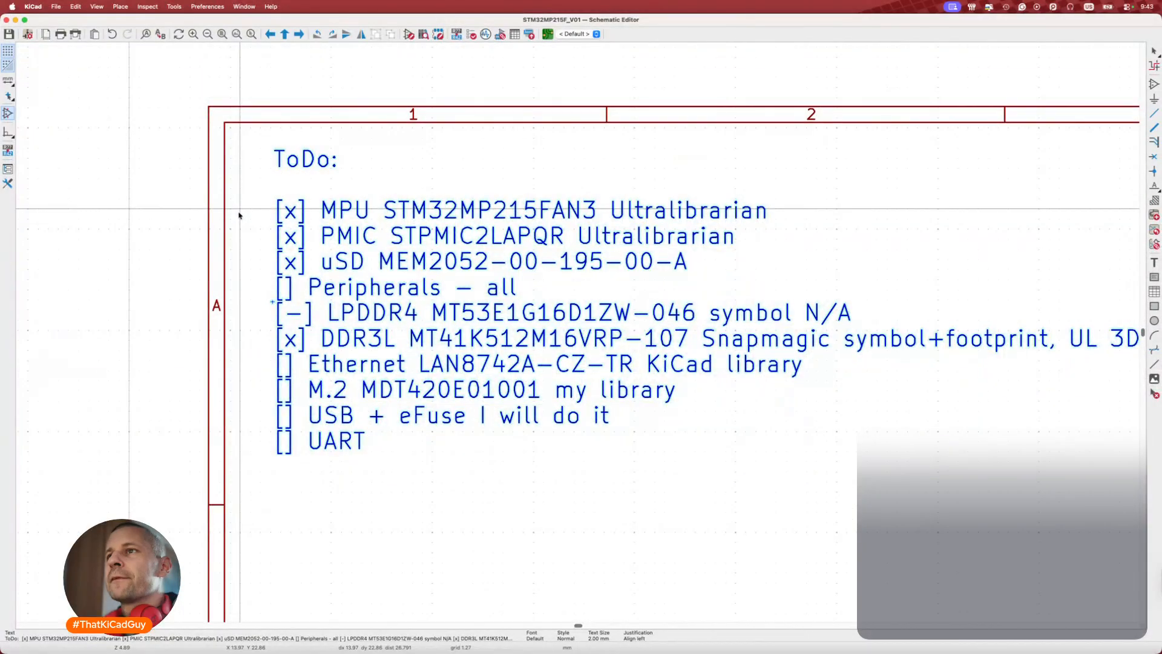
Mark the Ethernet LAN8742A-CZ-TR entry in the ToDo text with an x and copy the part number MDT420E01001 from the M.2 entry.
double_click(393, 237)
scroll(345, 195, "down", 2)
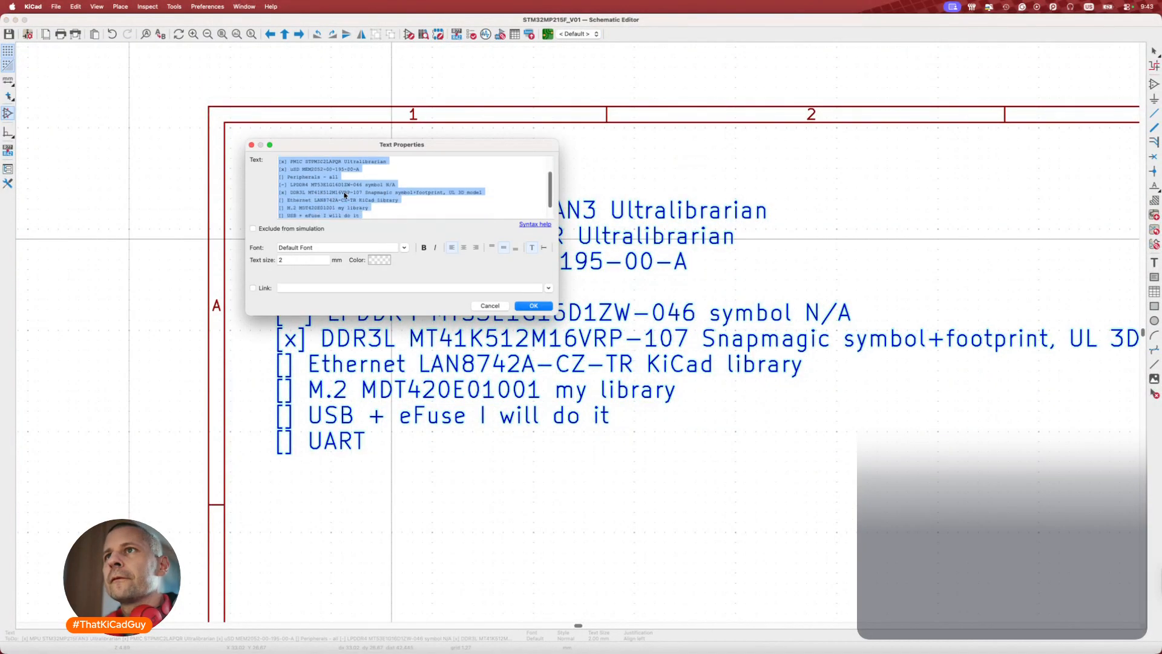
left_click(286, 208)
key("Up")
type("x")
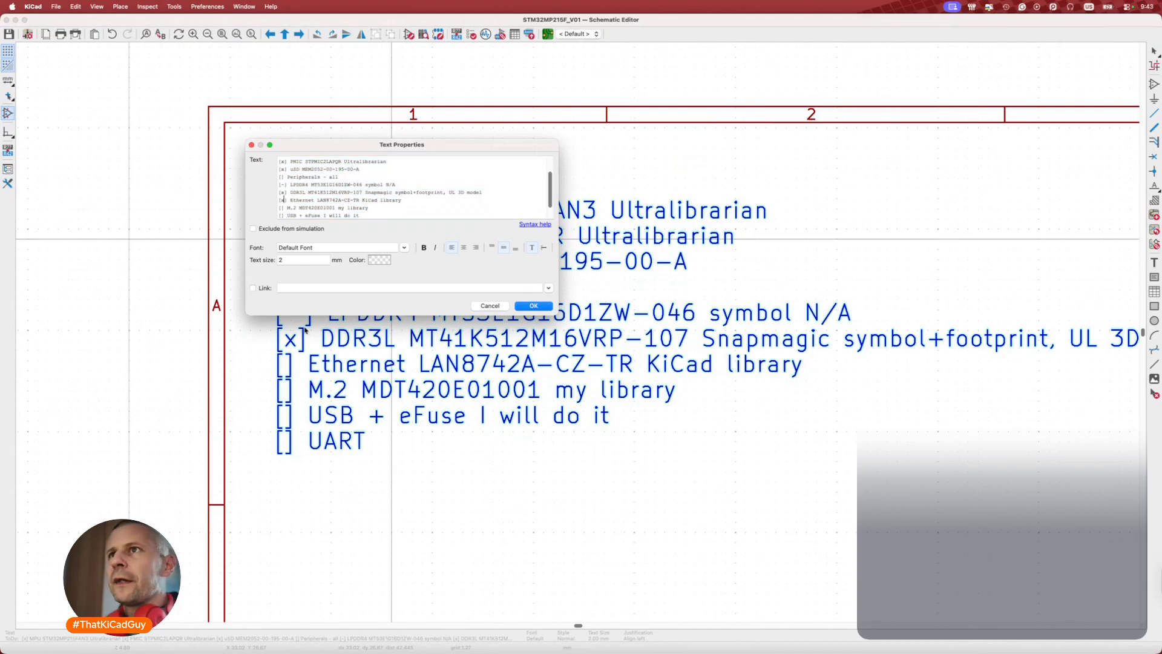
double_click(315, 206)
key("ctrl+c")
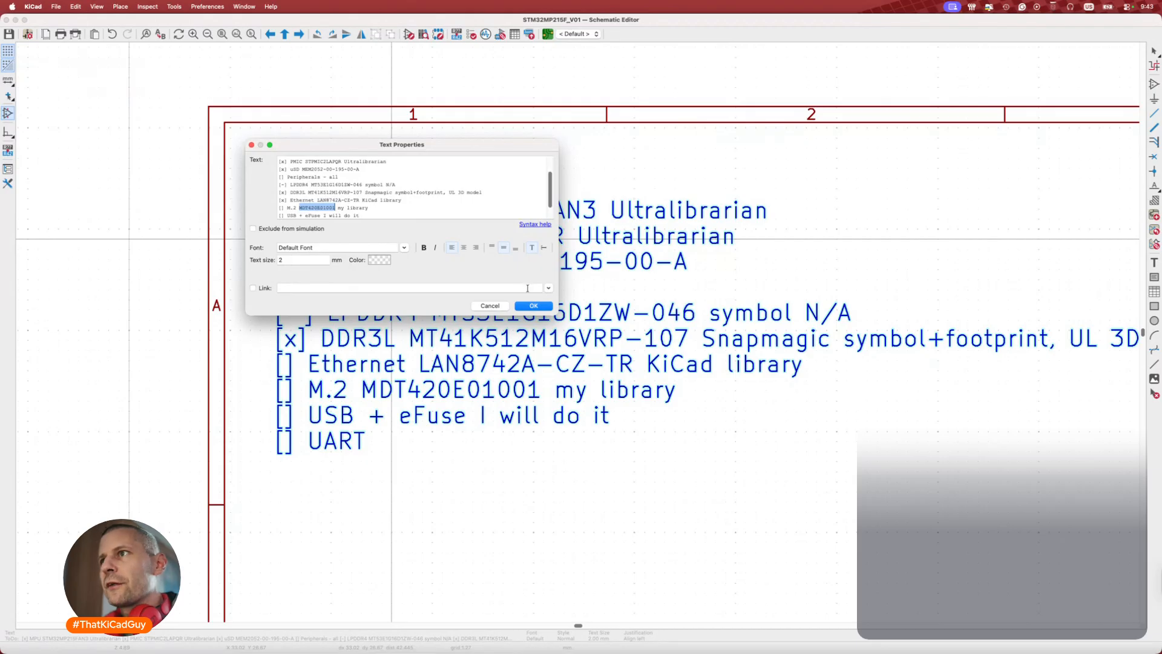
left_click(532, 306)
Search the symbol libraries for MDT420E01001, open the M.2_MDT420E01001 symbol and review its properties and assigned footprint.
left_click(409, 33)
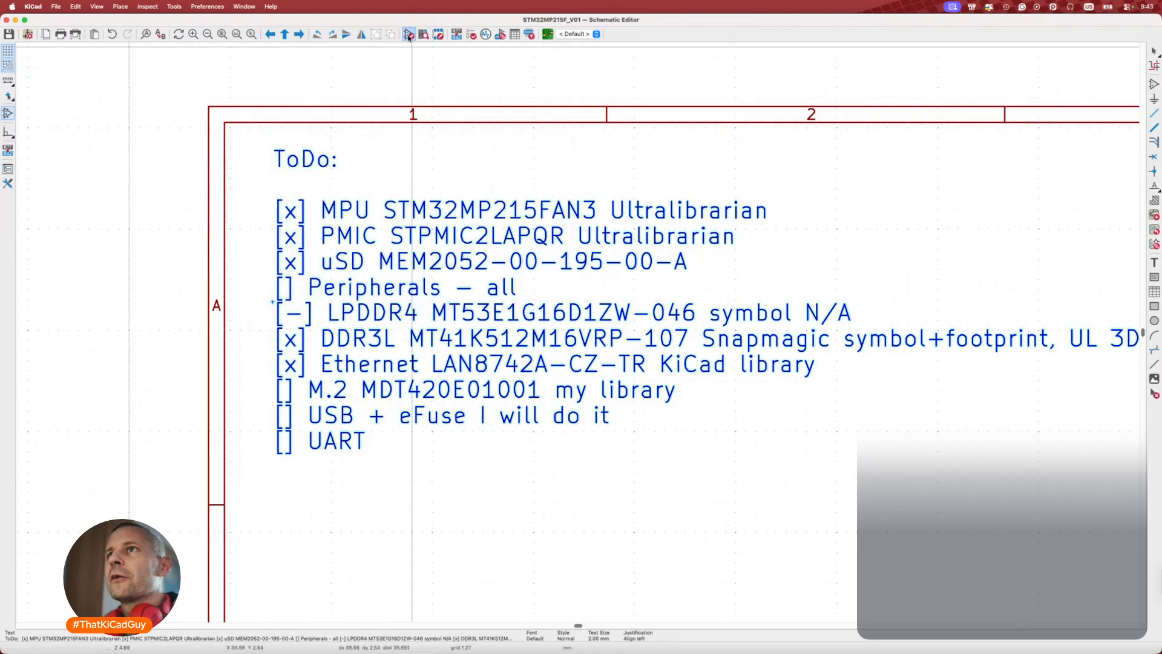
key("ctrl+v")
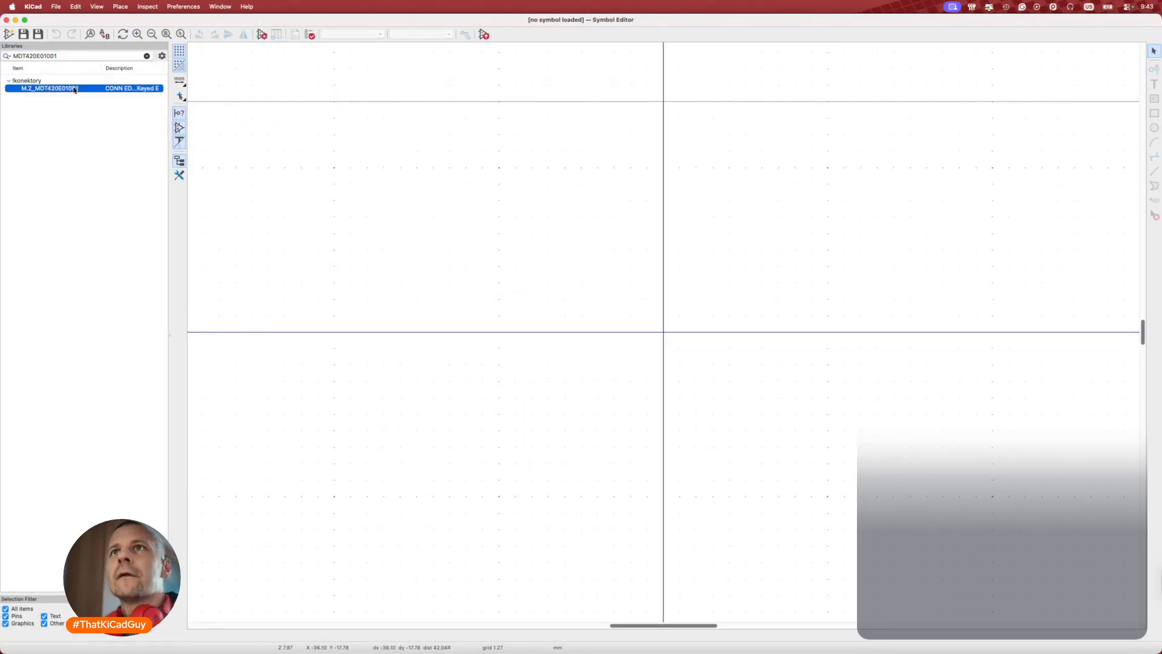
double_click(76, 89)
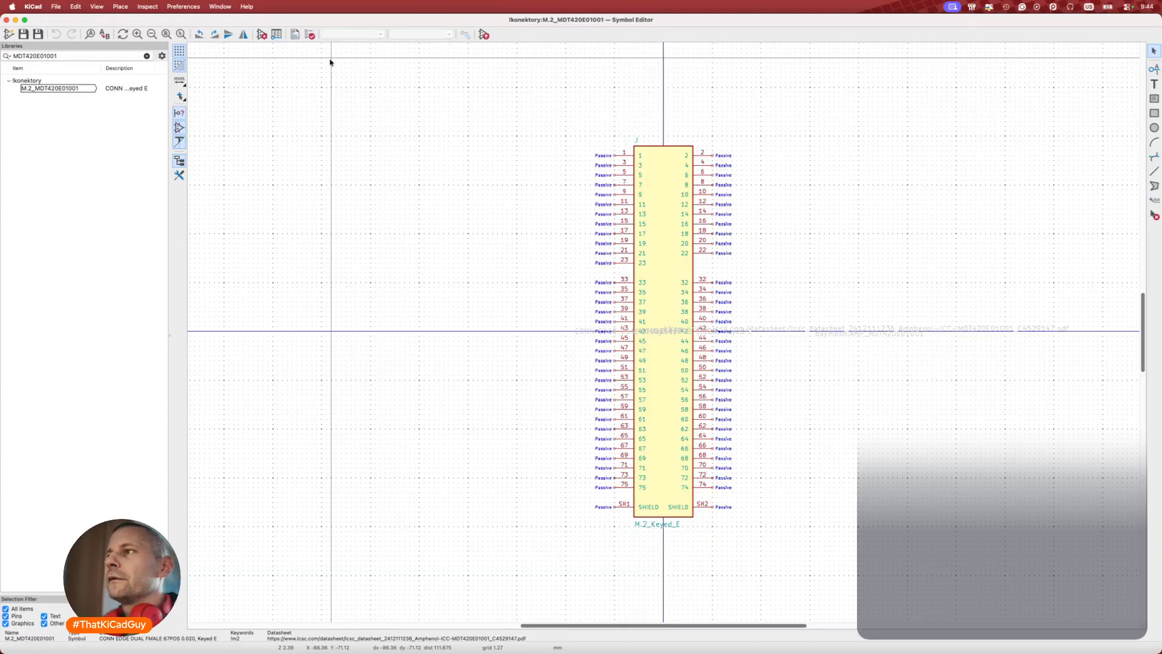
left_click(261, 34)
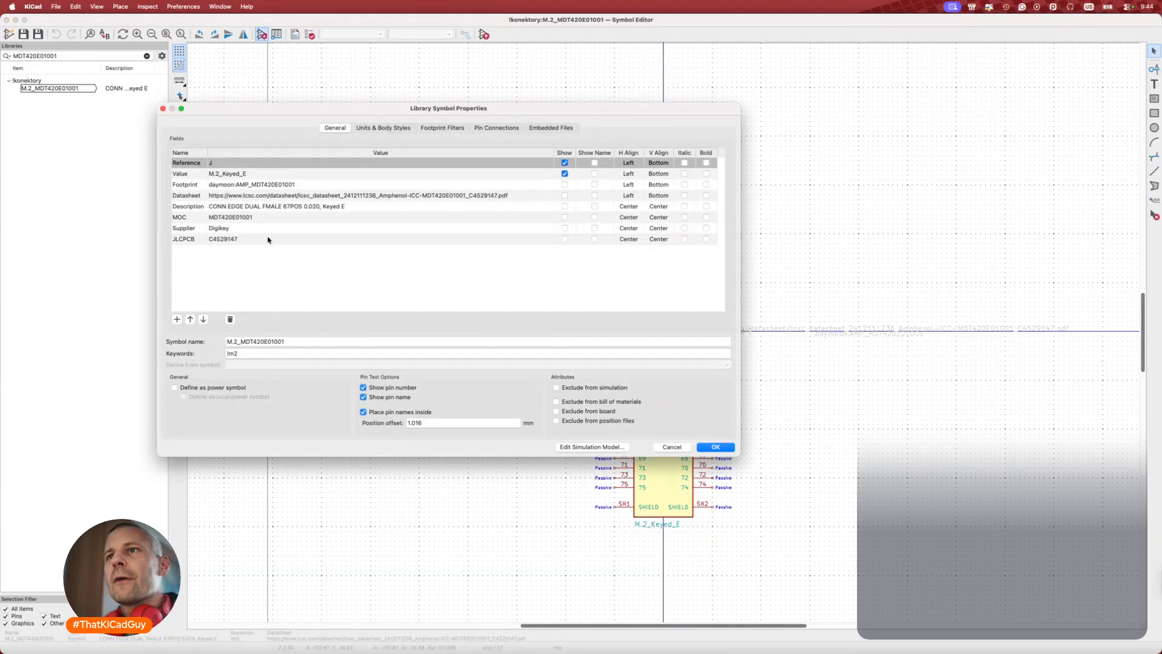
left_click(714, 447)
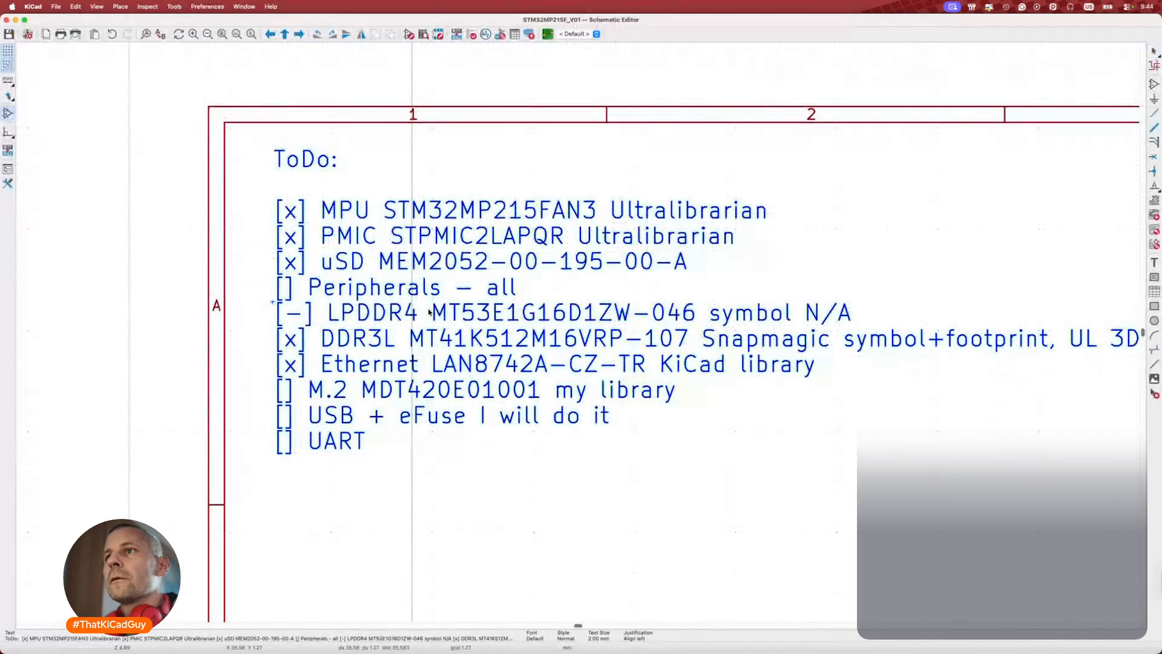
Mark the M.2 MDT420E01001 entry in the schematic's ToDo text with an x and accept the text.
double_click(429, 311)
scroll(331, 212, "down", 3)
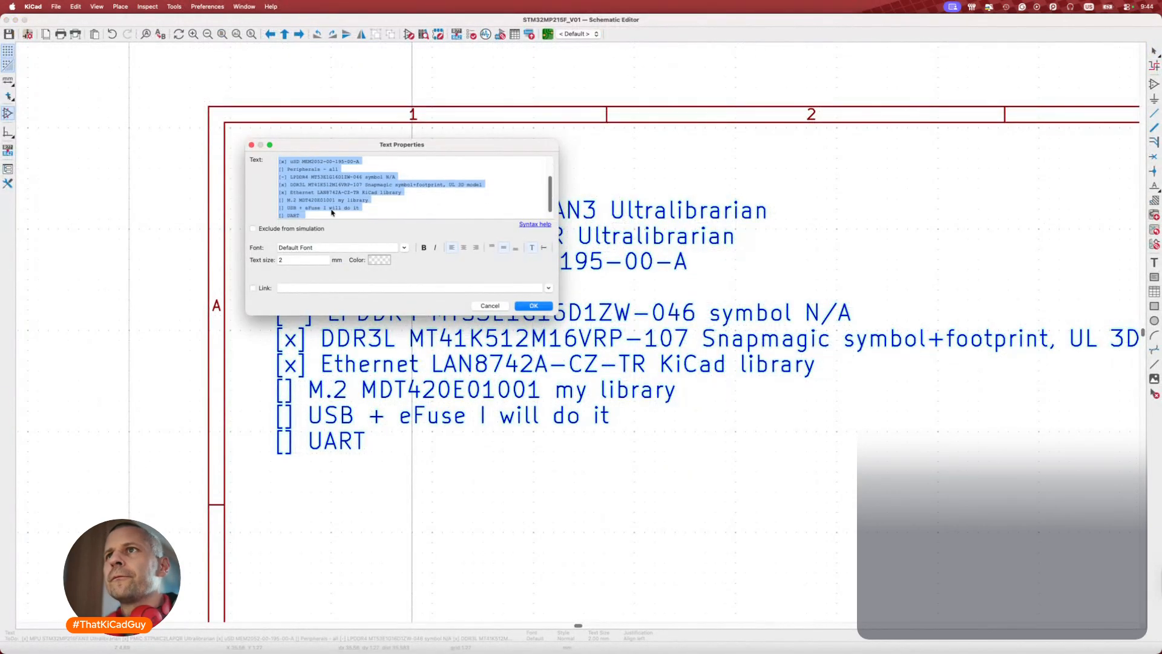
left_click(282, 201)
type("x")
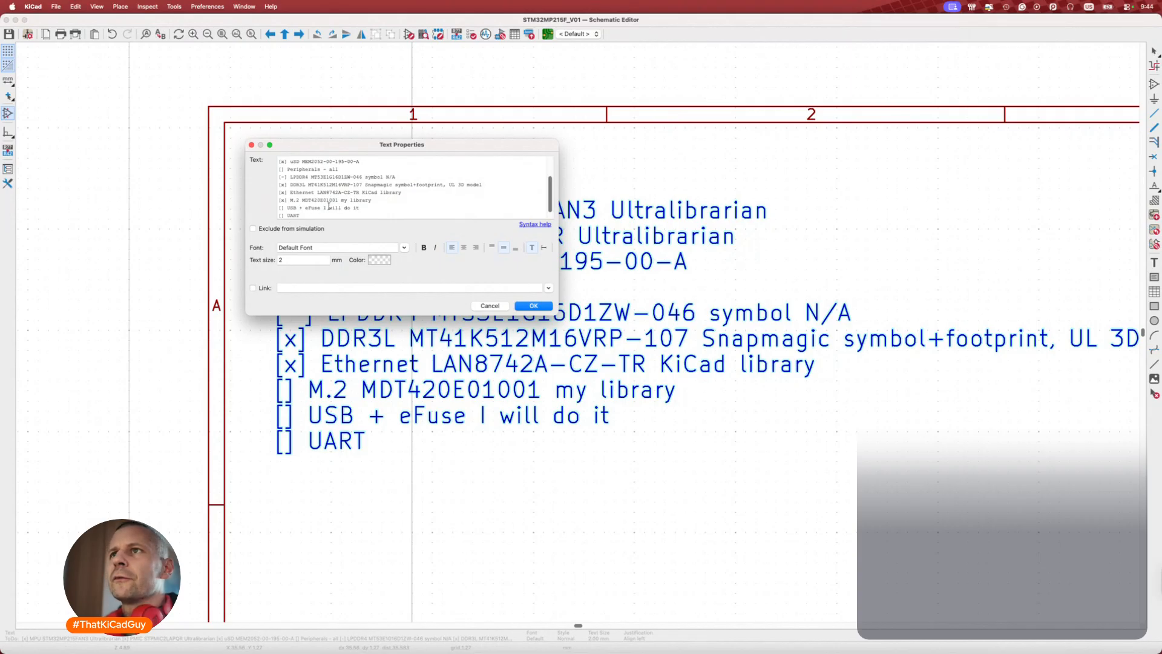
left_click_drag(323, 207, 379, 207)
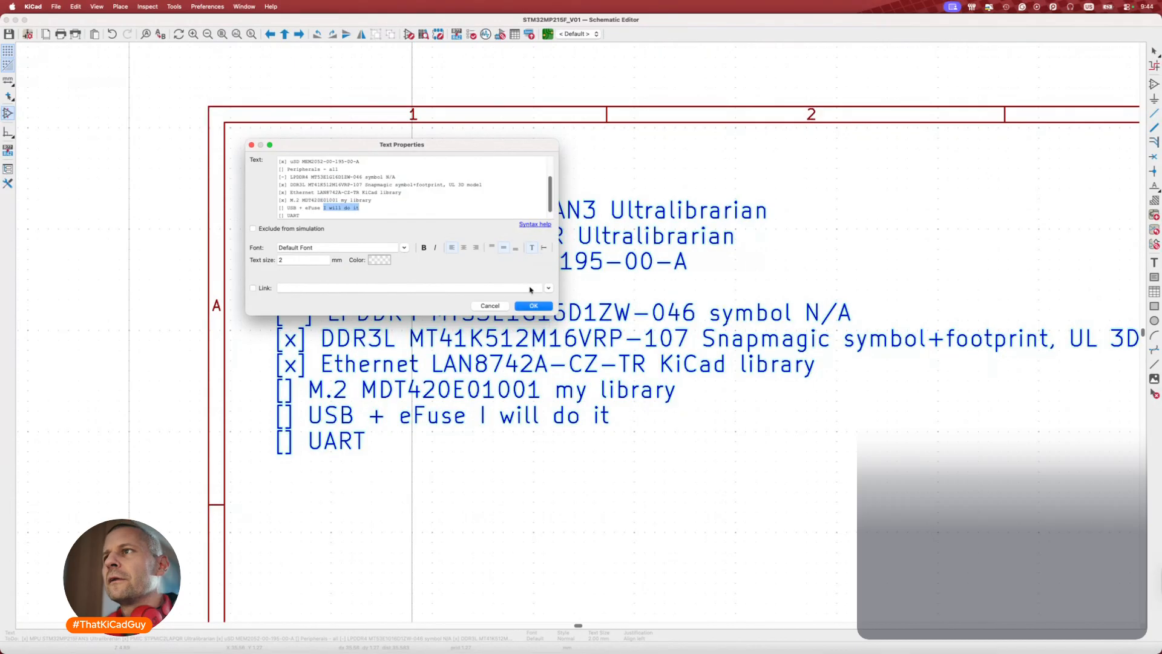
left_click(533, 305)
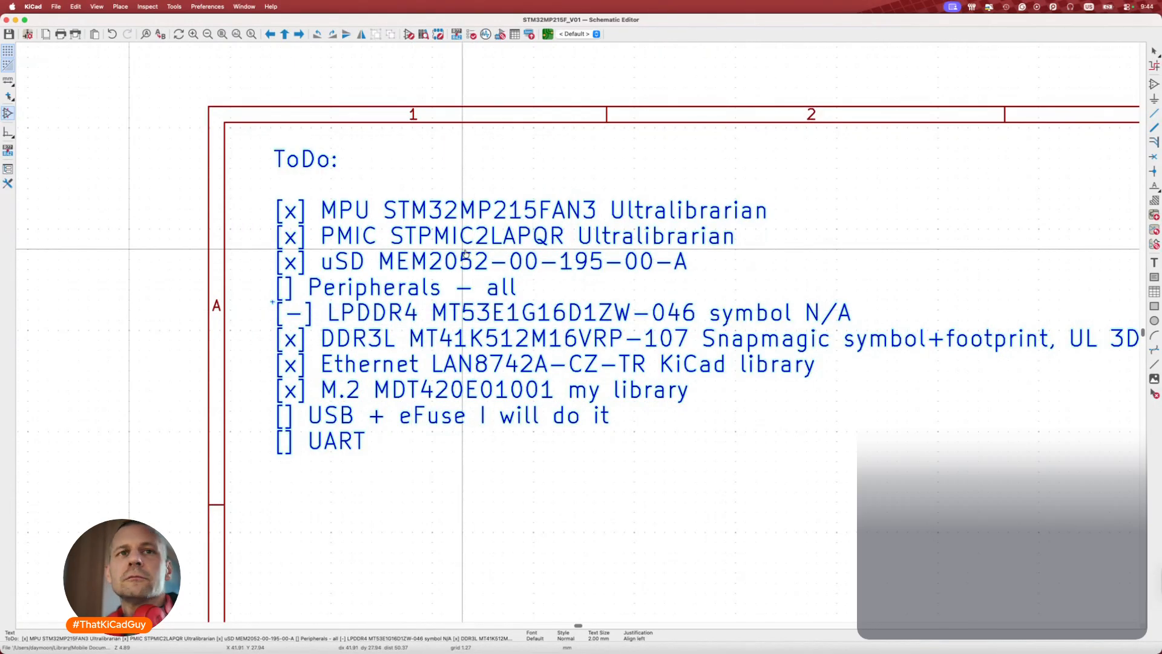
Switch to Finder and open STM32MP215-DK_mb2059-mp215f-b02-schematic.pdf from the STM32MP215F_V01 docs folder in an enlarged Preview window.
key("super+Tab")
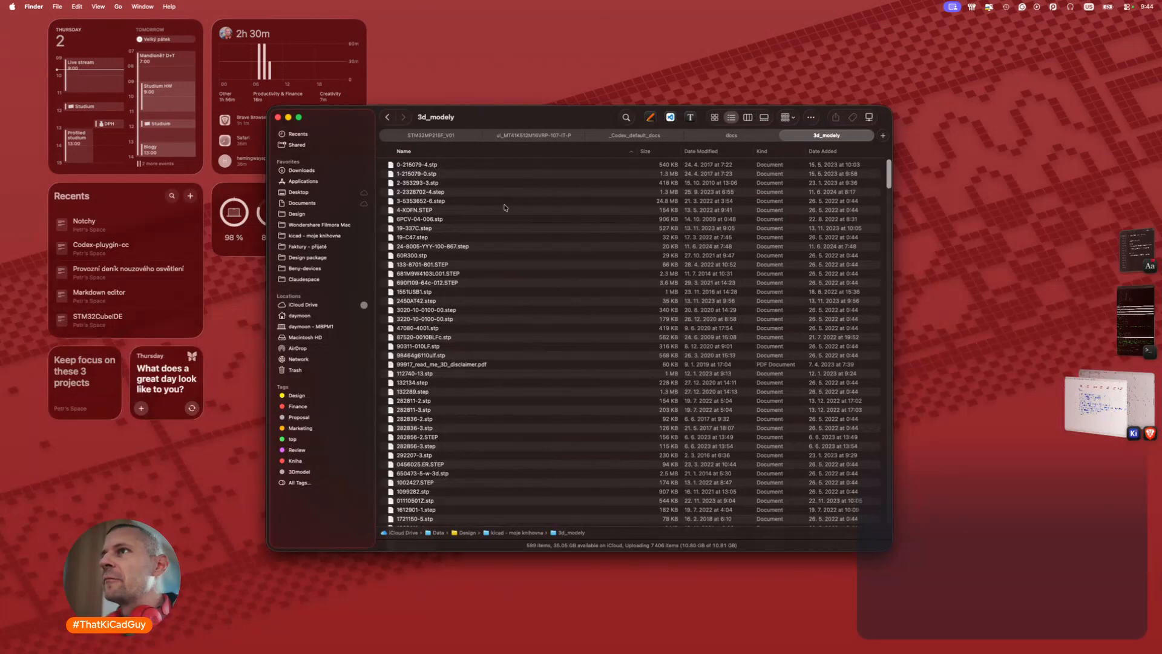
left_click(453, 136)
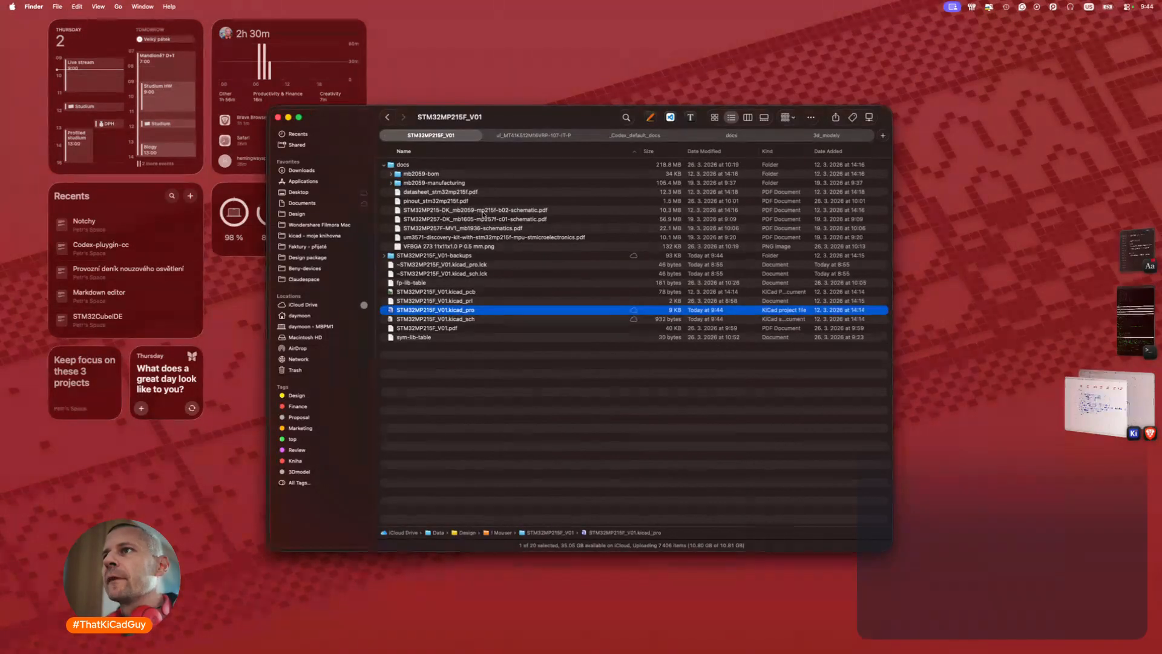
left_click(483, 211)
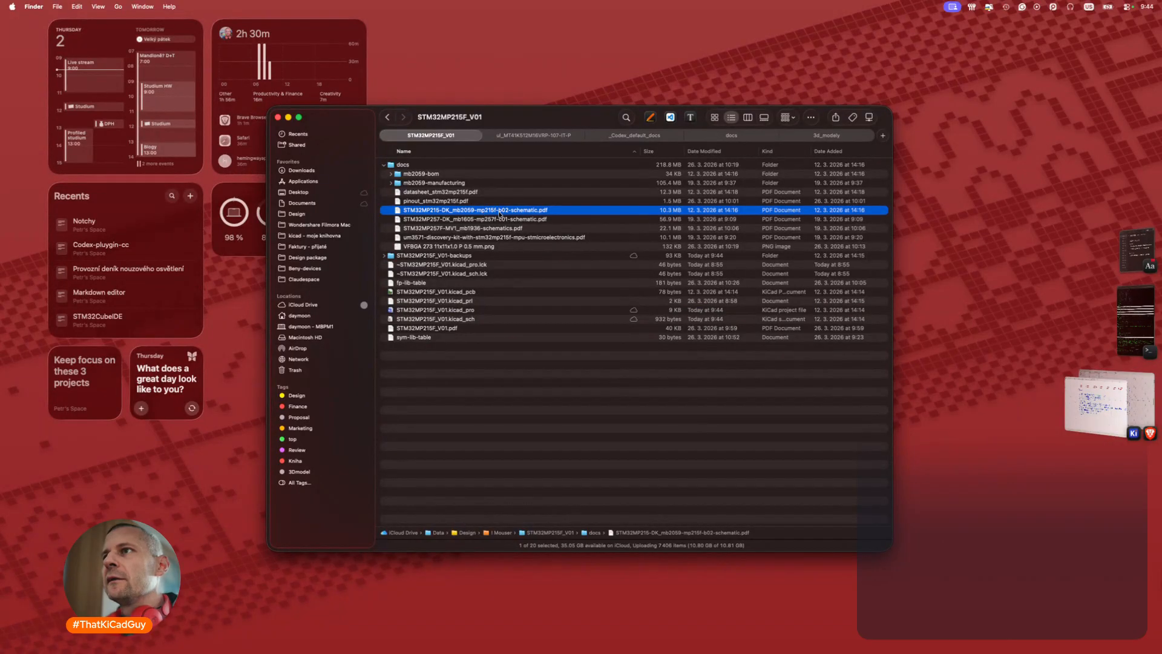
key("super+o")
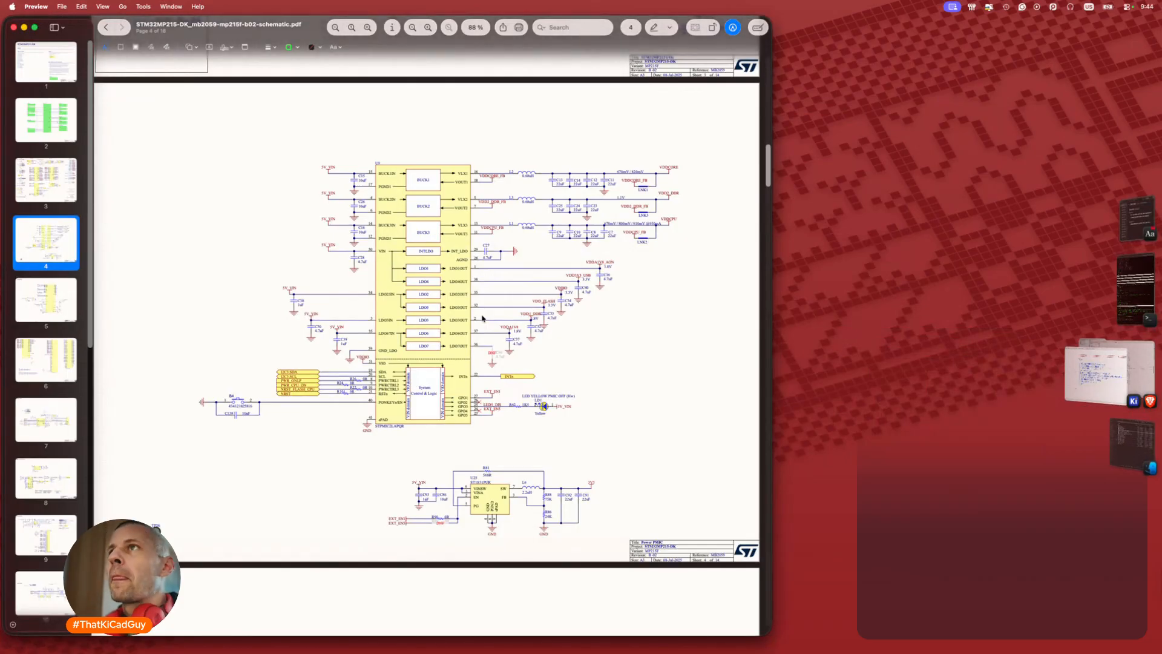
key("ctrl+alt+Return")
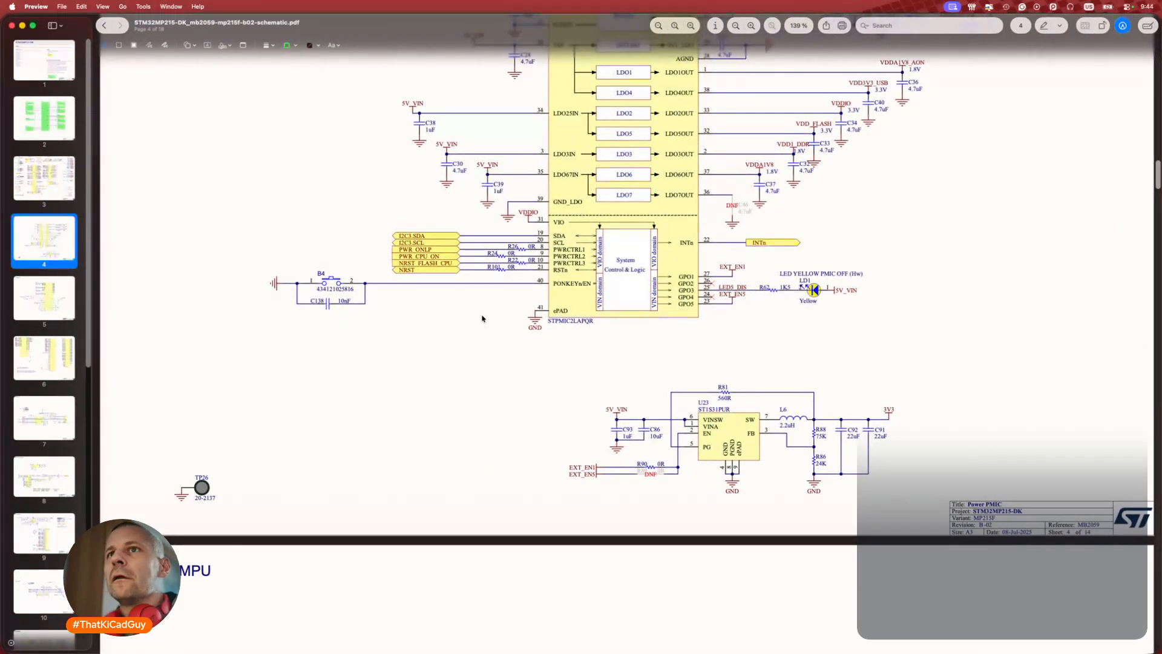
Go from the block diagram to the USBC2.0_BUS_Powered sheet and check its parts against the USB + eFuse entry in KiCad's ToDo text.
scroll(283, 350, "up", 15)
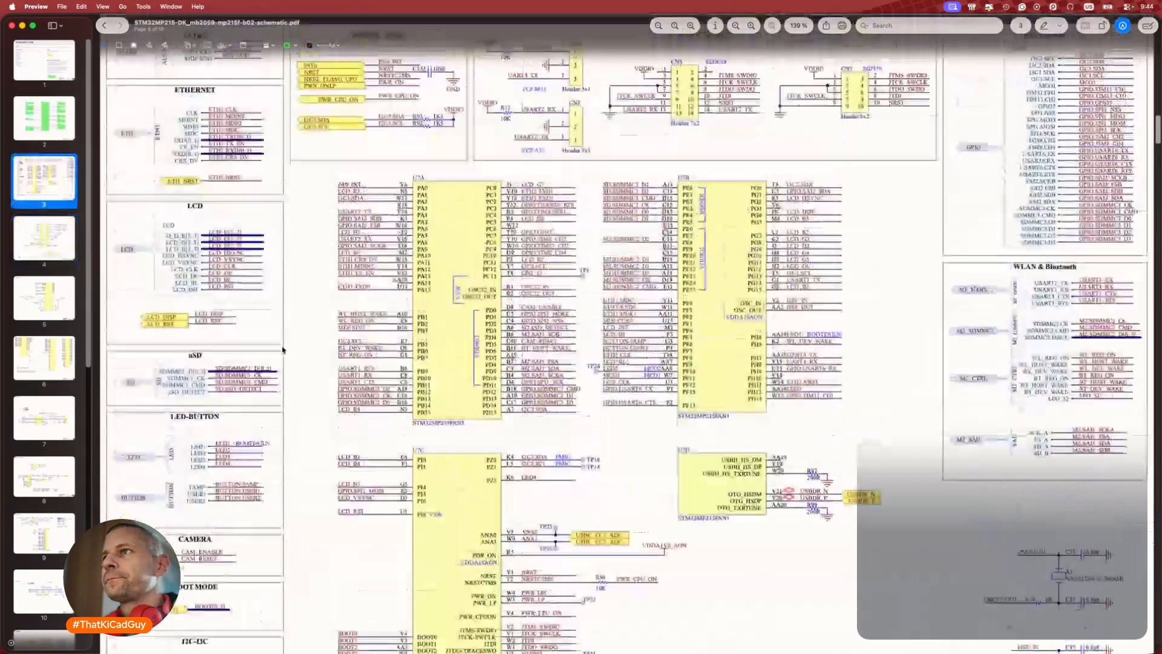
scroll(283, 350, "up", 10)
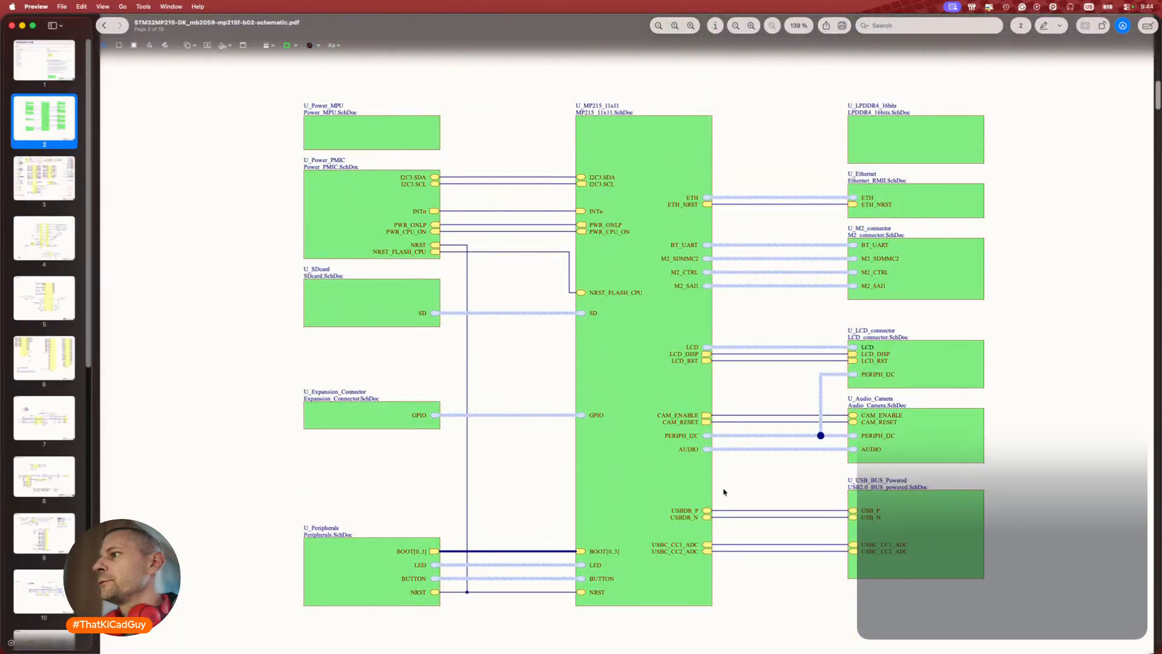
left_click(924, 516)
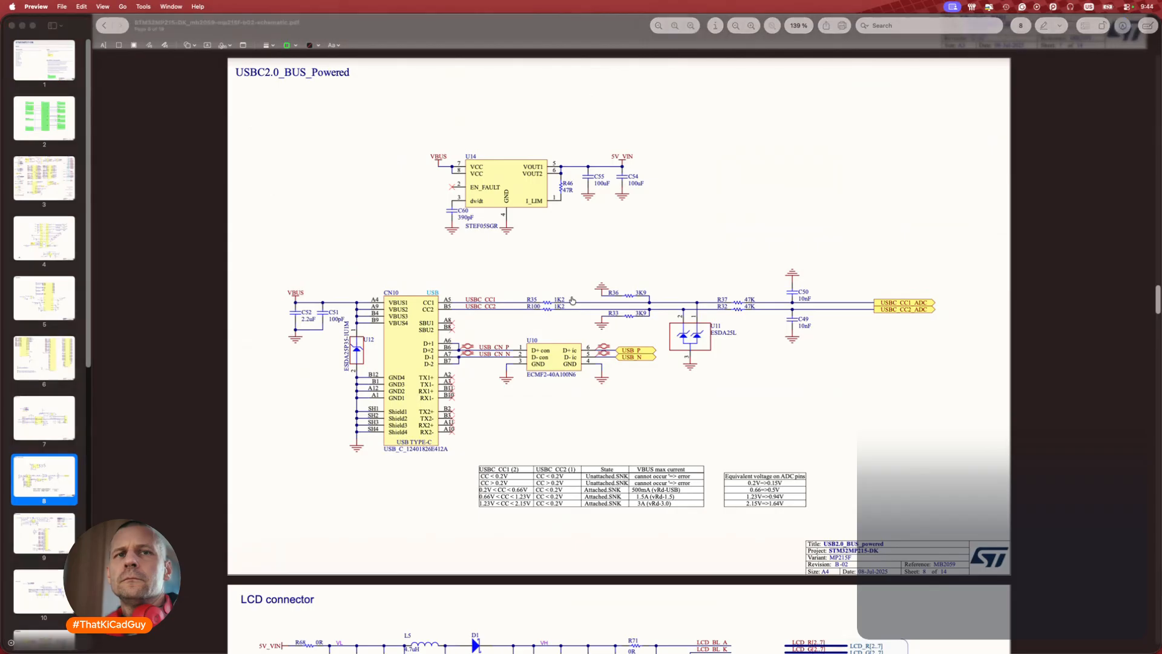
key("super+Tab")
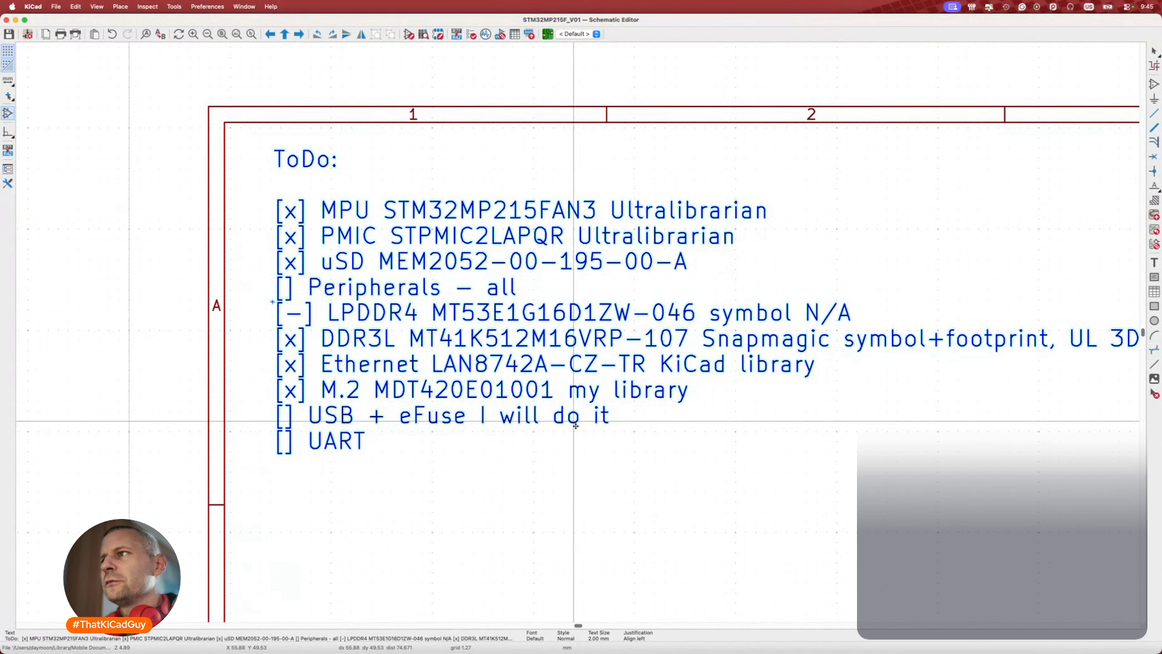
key("super+Tab")
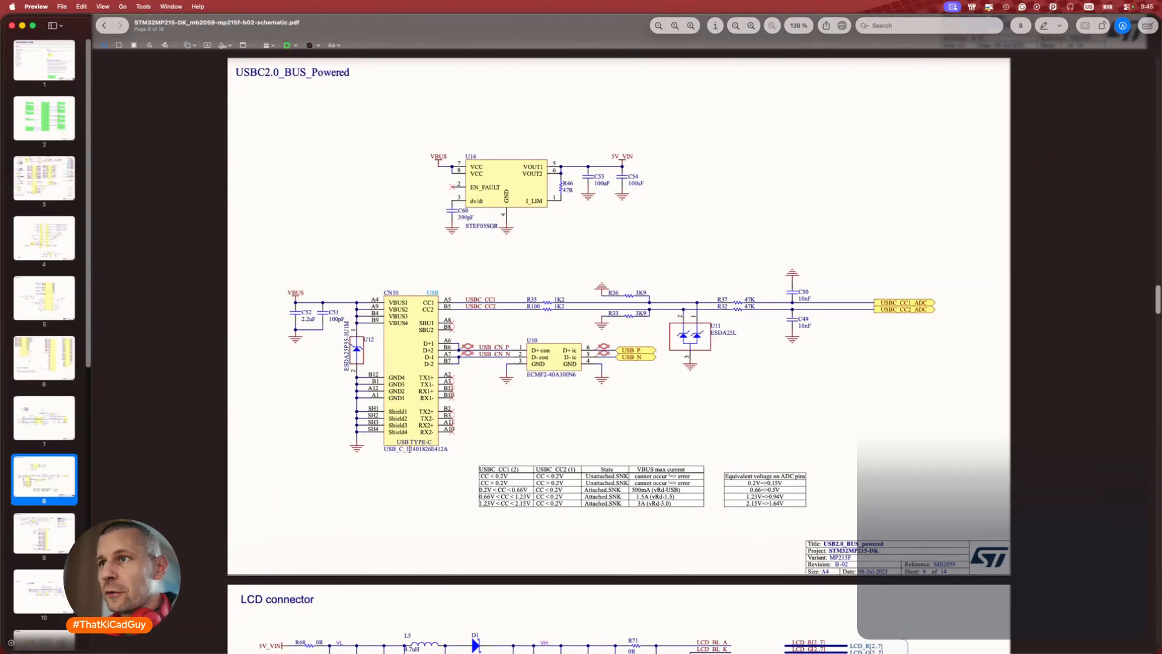
Copy the USB Type-C connector's part number 12401826E412A from the USBC2.0_BUS_Powered sheet and look it up on Mouser in Brave.
left_click_drag(405, 451, 446, 450)
key("super+c")
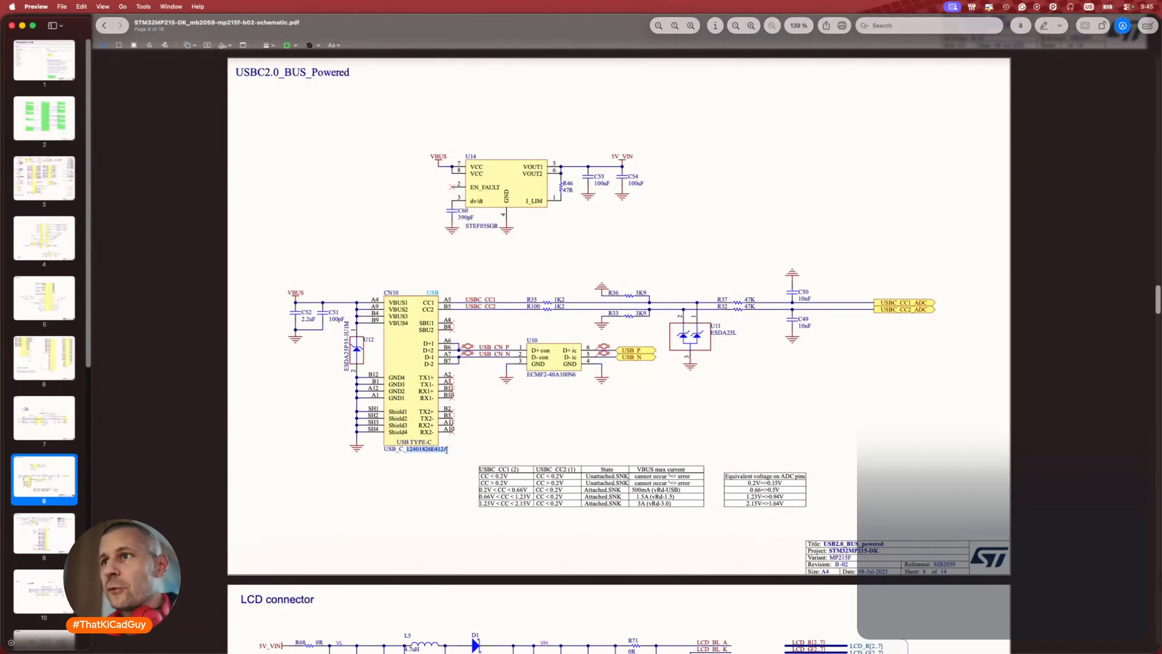
key("super+Tab")
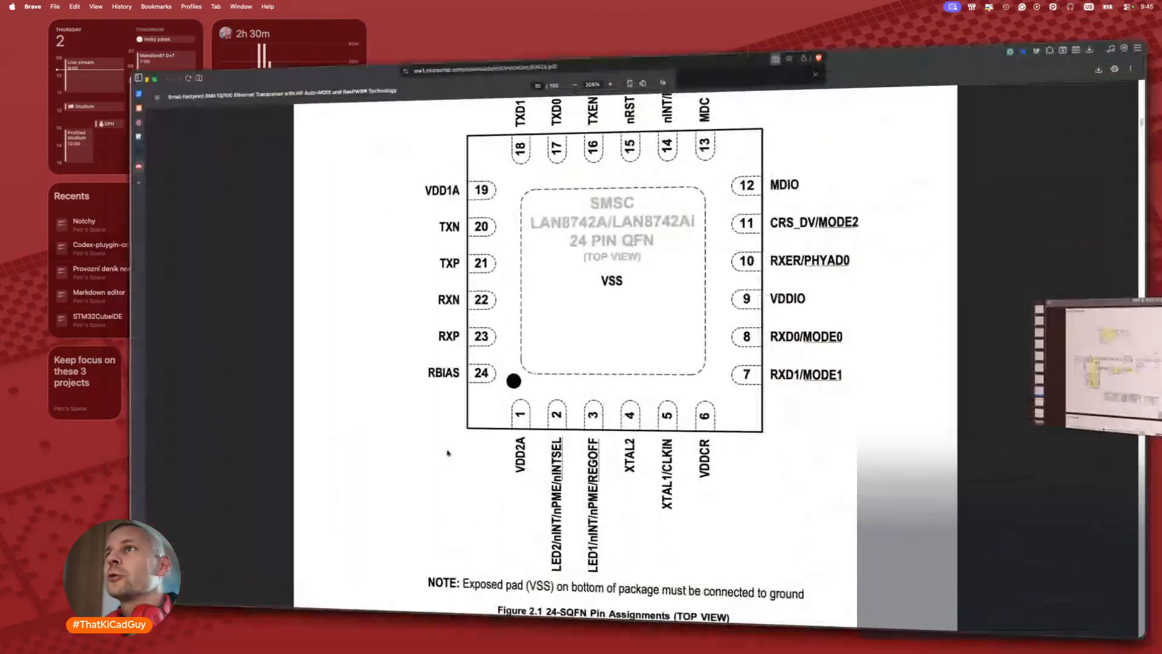
mouse_move(30, 145)
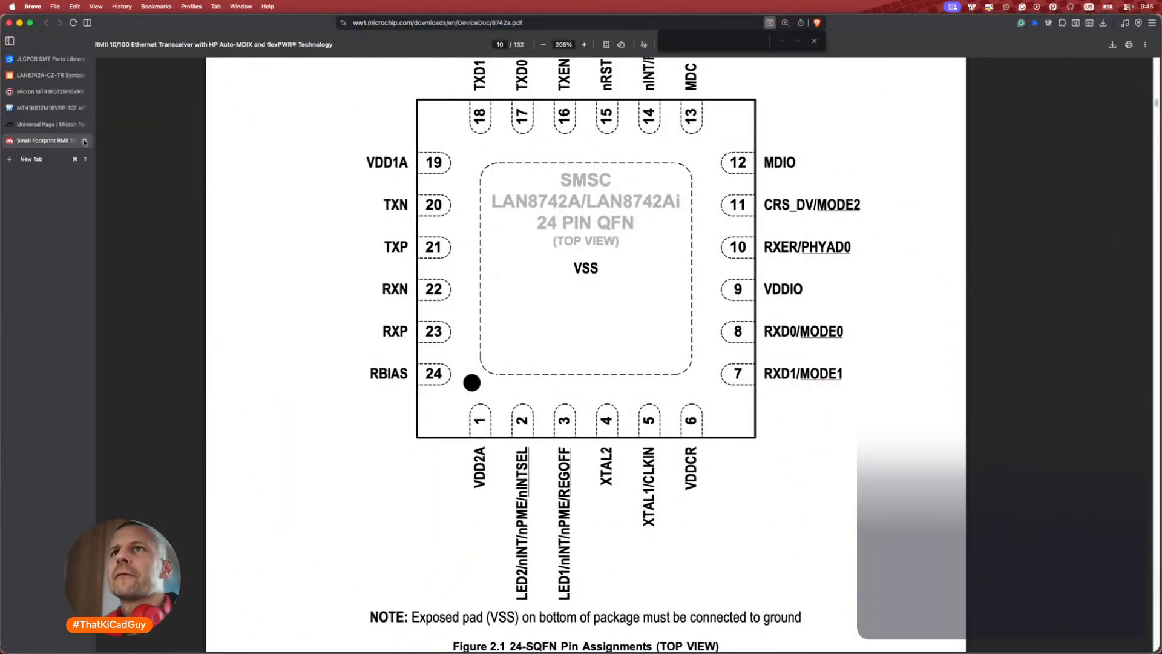
left_click(33, 124)
left_click(37, 107)
left_click(545, 60)
key("super+v")
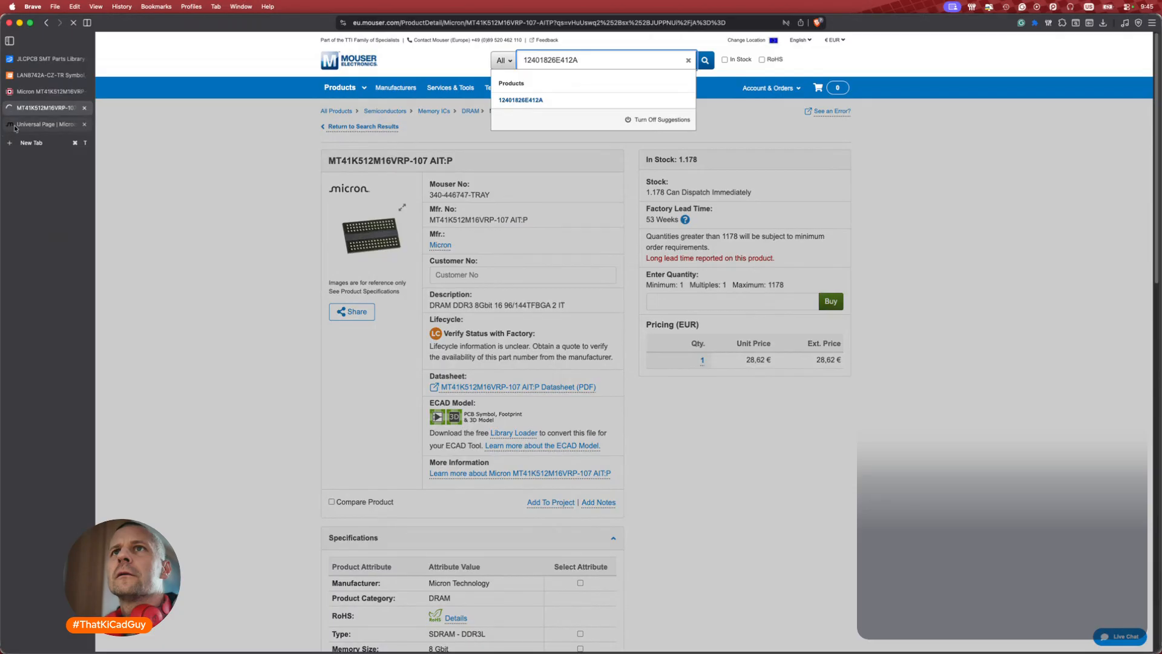
left_click(15, 125)
left_click(77, 124)
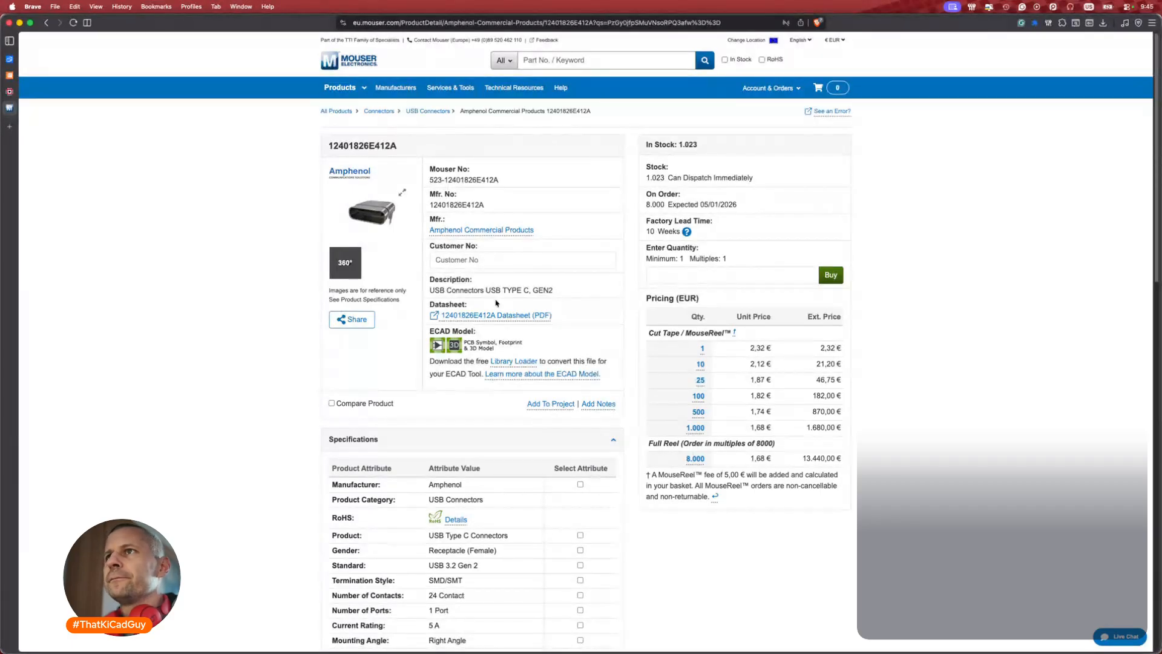
scroll(497, 302, "down", 3)
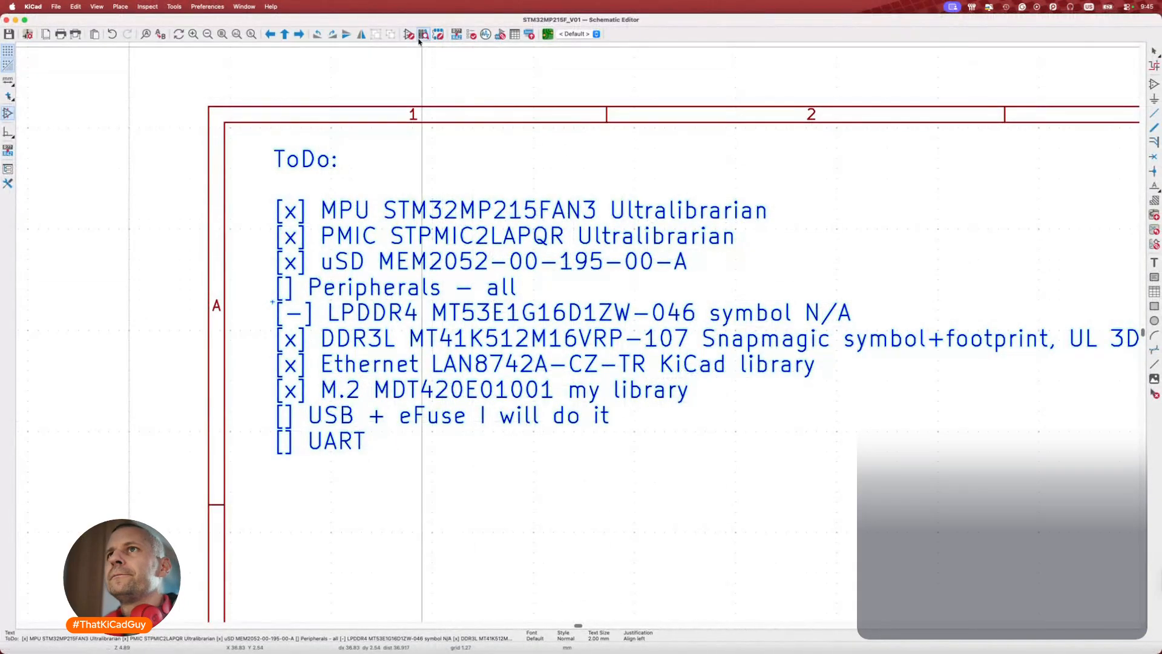
Switch to KiCad's Symbol Editor, filter the libraries by !usb and open the properties of the USB_C_Receptacle_flat symbol.
left_click(410, 37)
double_click(128, 56)
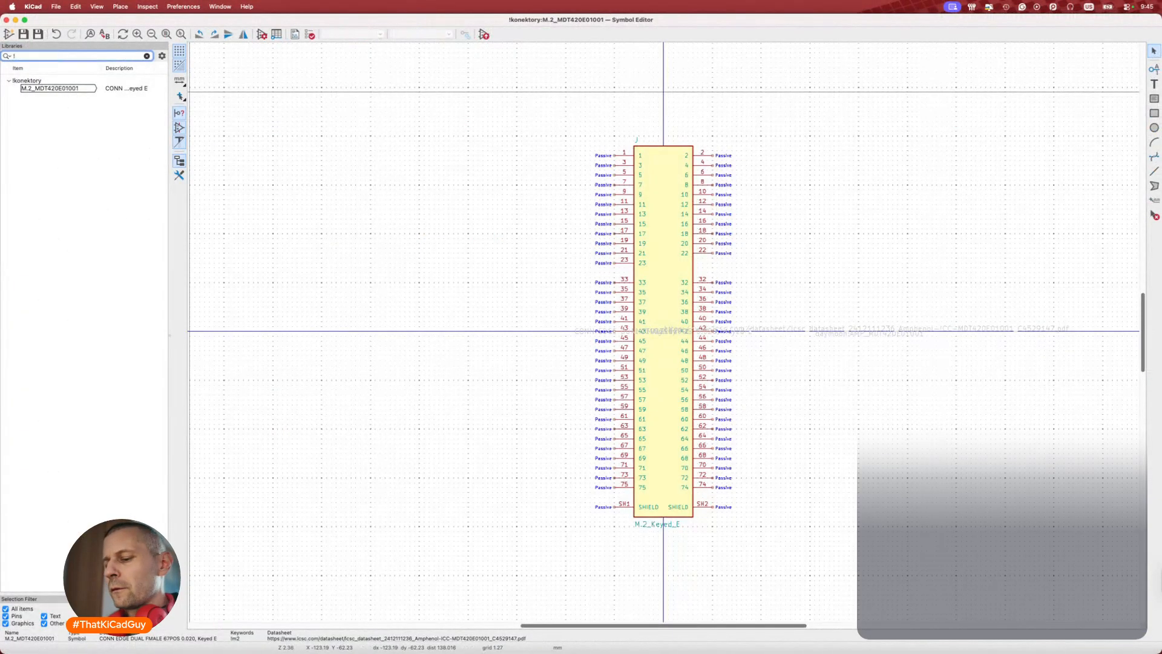
type("!usb")
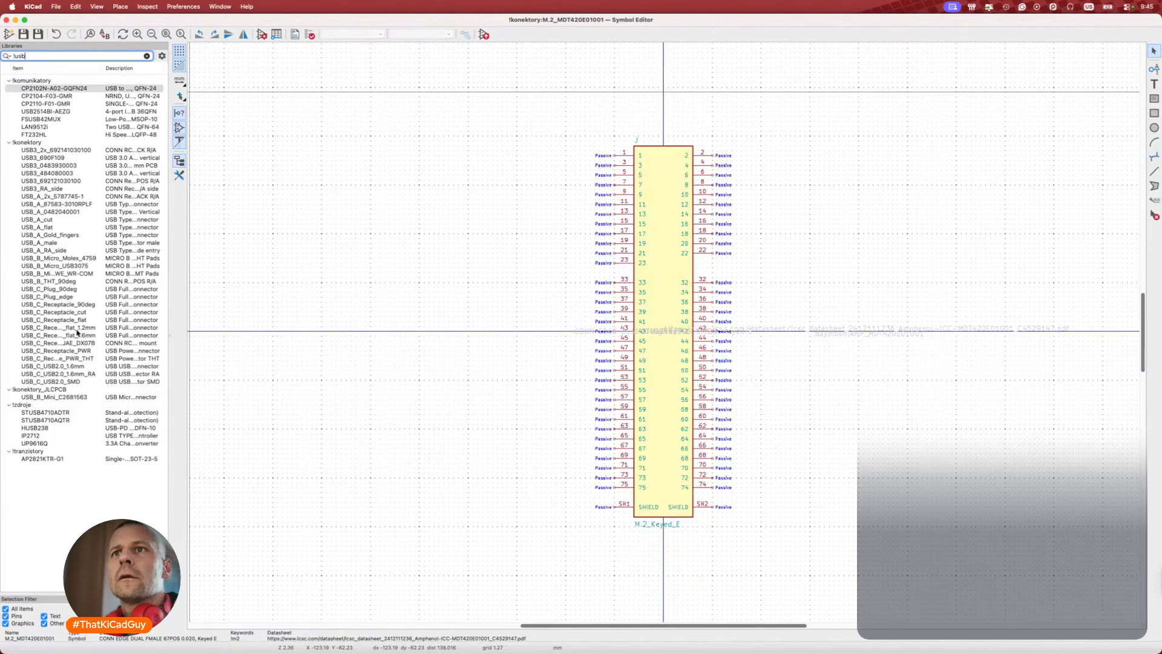
double_click(75, 320)
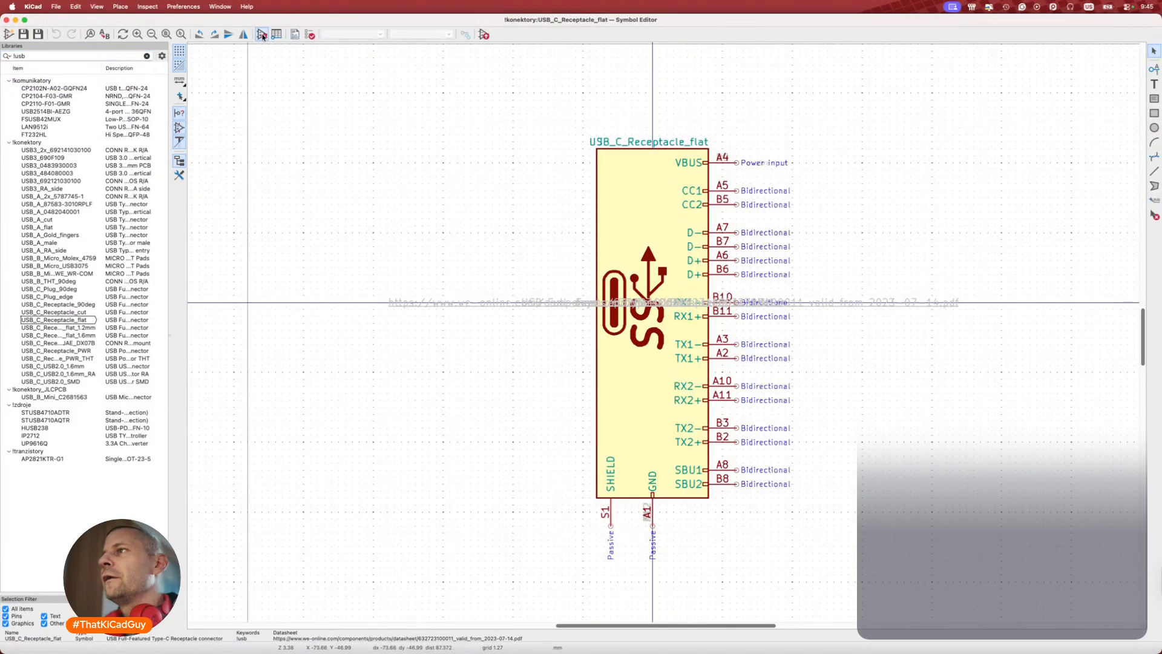
left_click(262, 34)
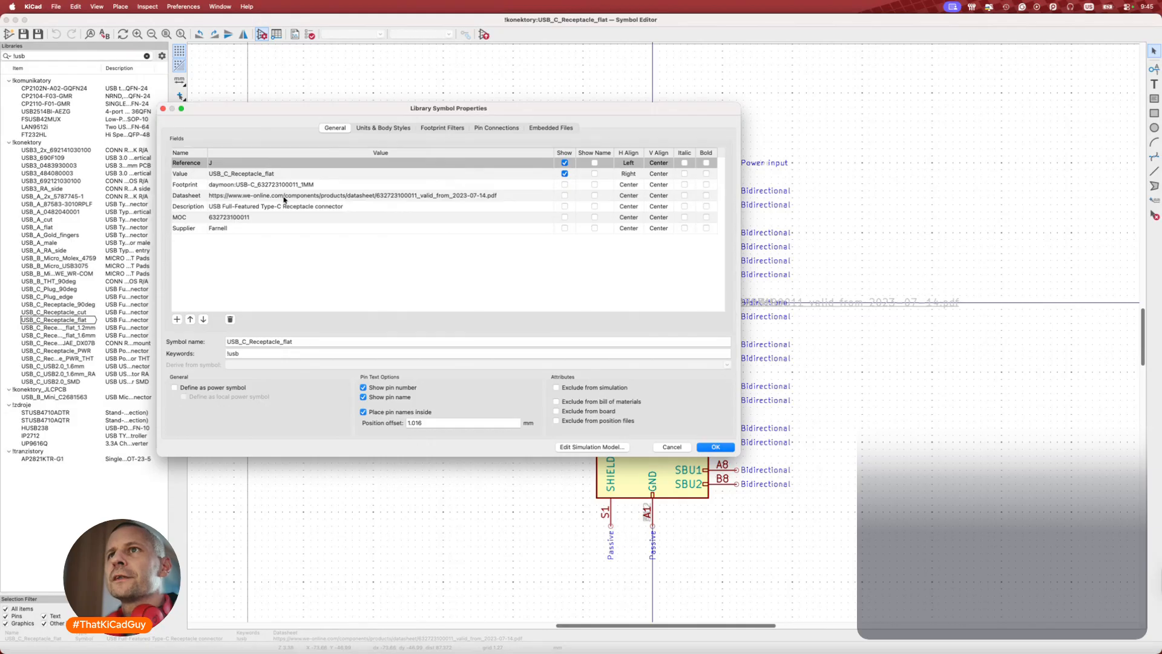
Set the symbol's Supplier field to Digikey and add a new empty field.
left_click(231, 228)
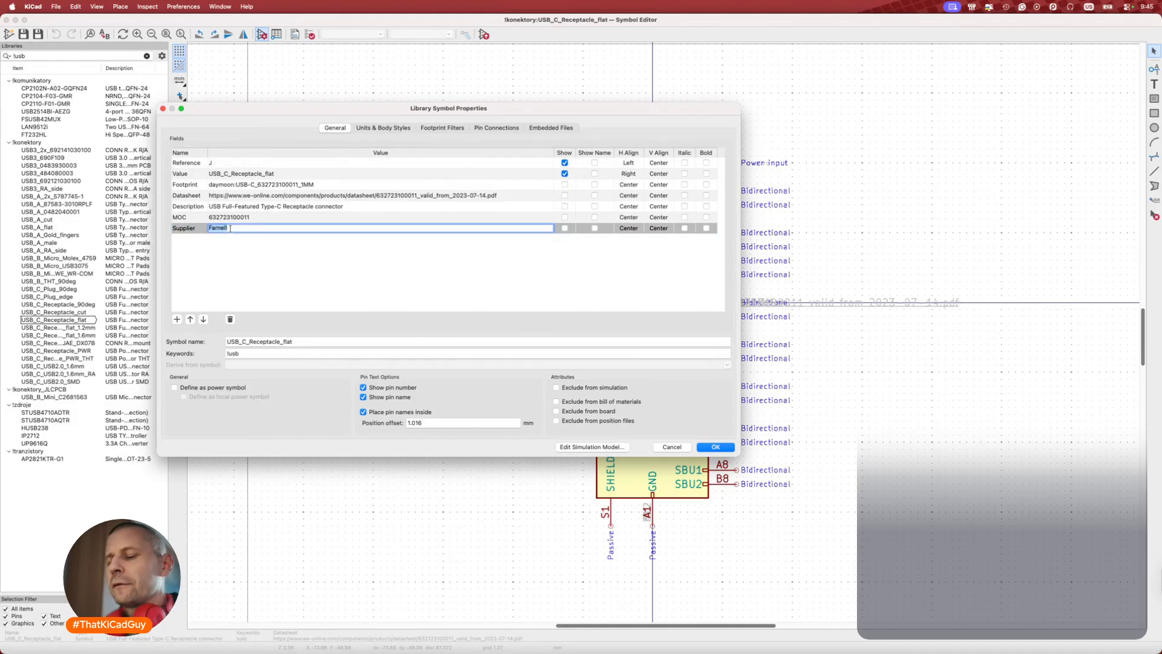
type("Digikey")
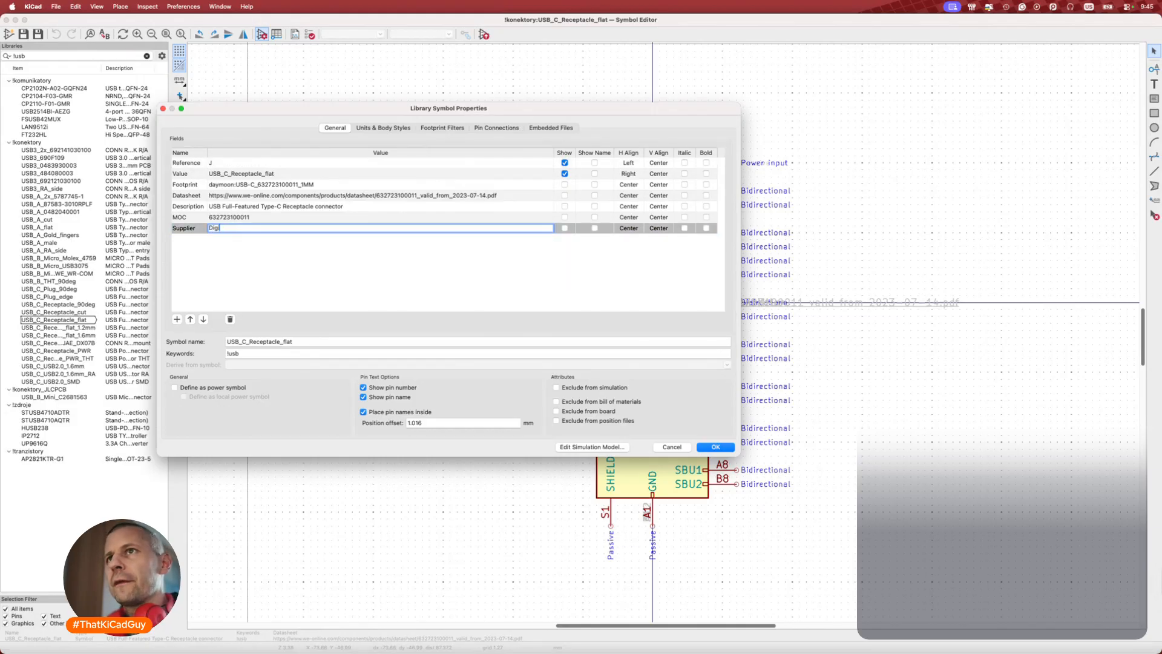
key("Return")
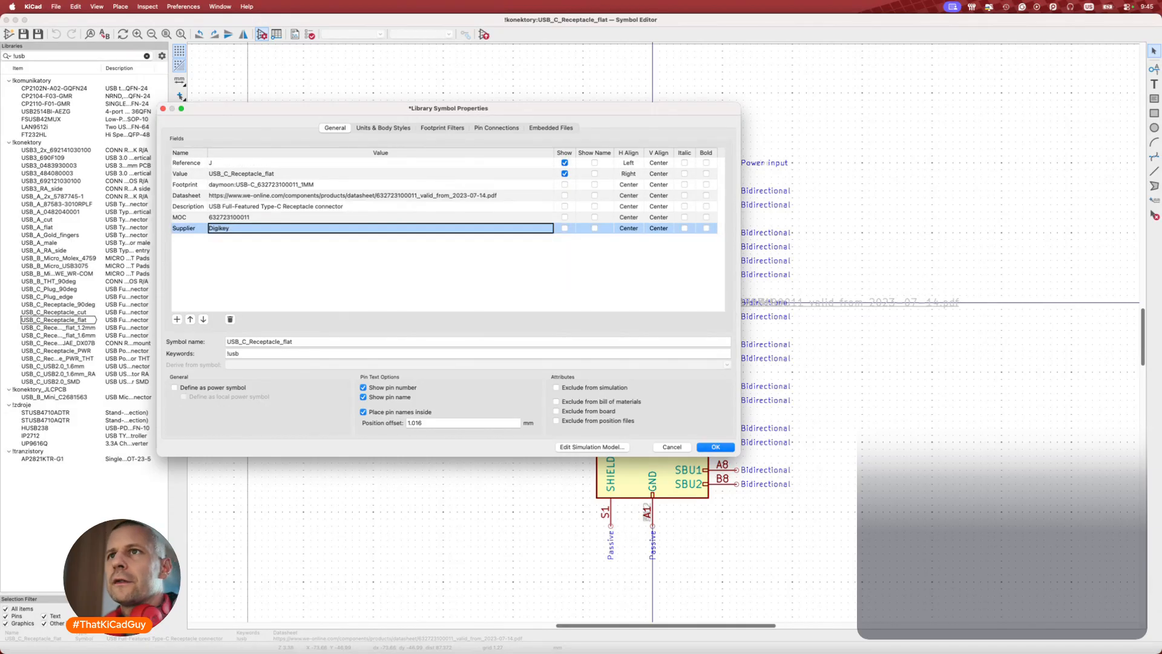
left_click(177, 319)
left_click(241, 218)
key("super+c")
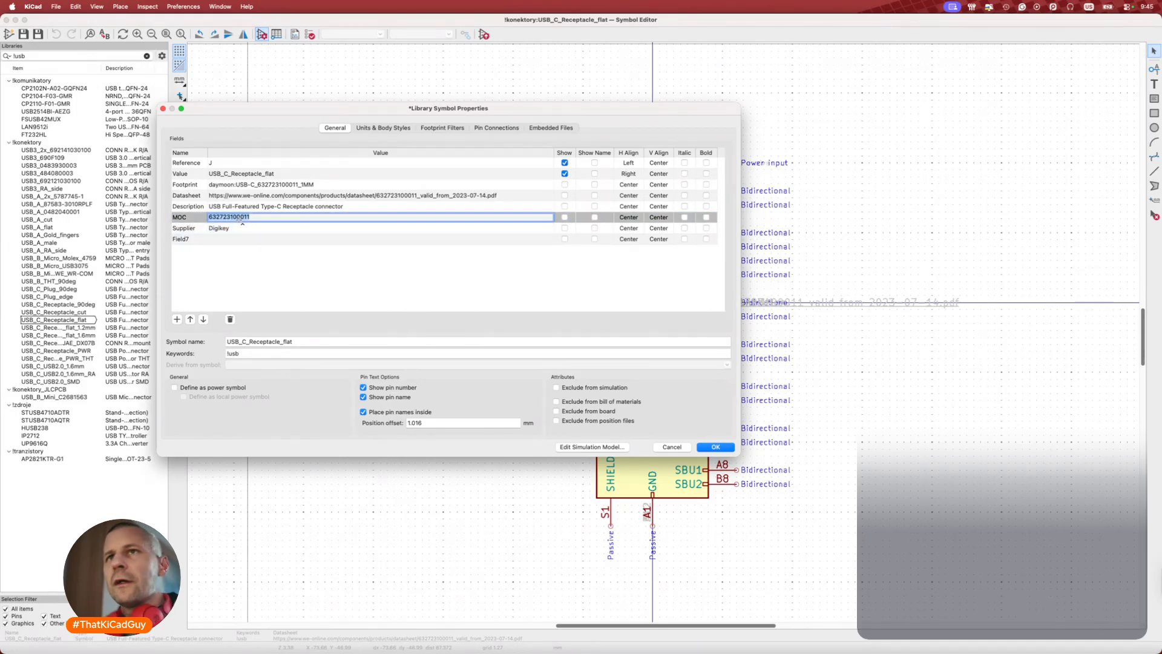
key("super+Tab")
scroll(629, 154, "up", 1)
mouse_move(27, 60)
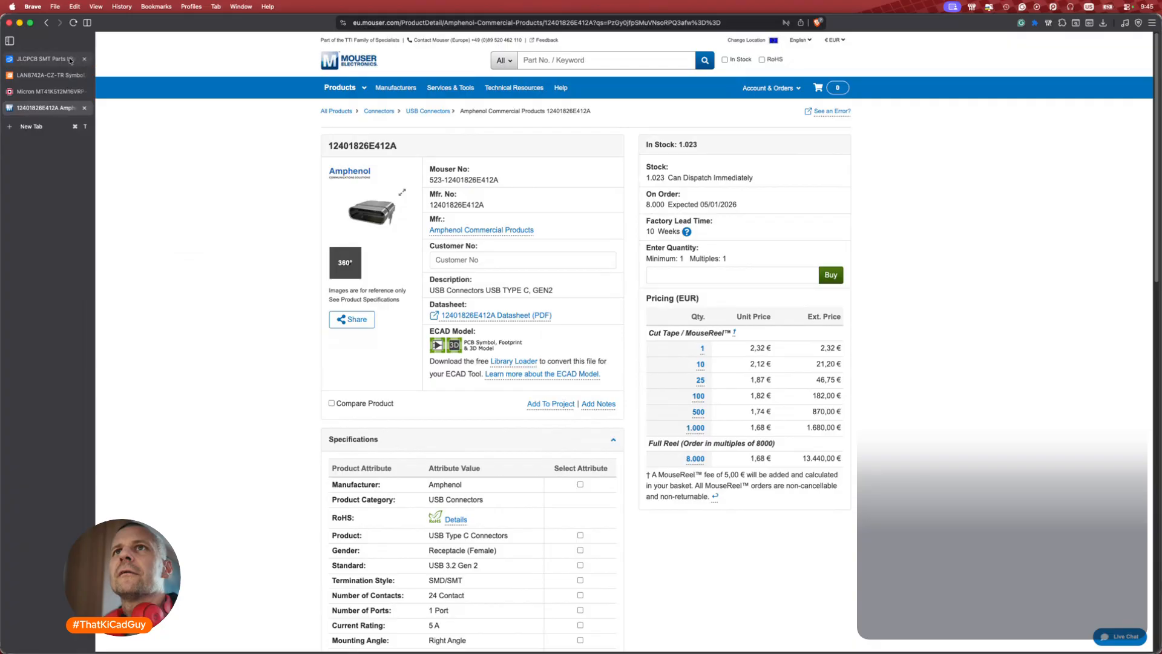
left_click(70, 59)
left_click(407, 90)
key("super+a")
key("super+v")
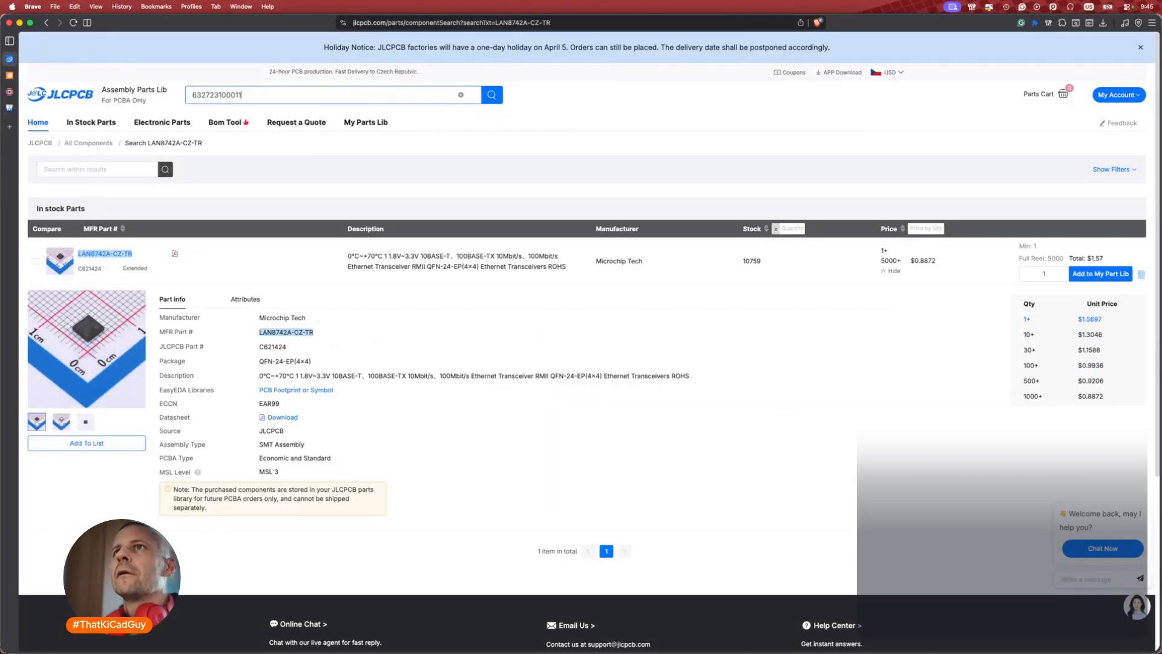
key("Return")
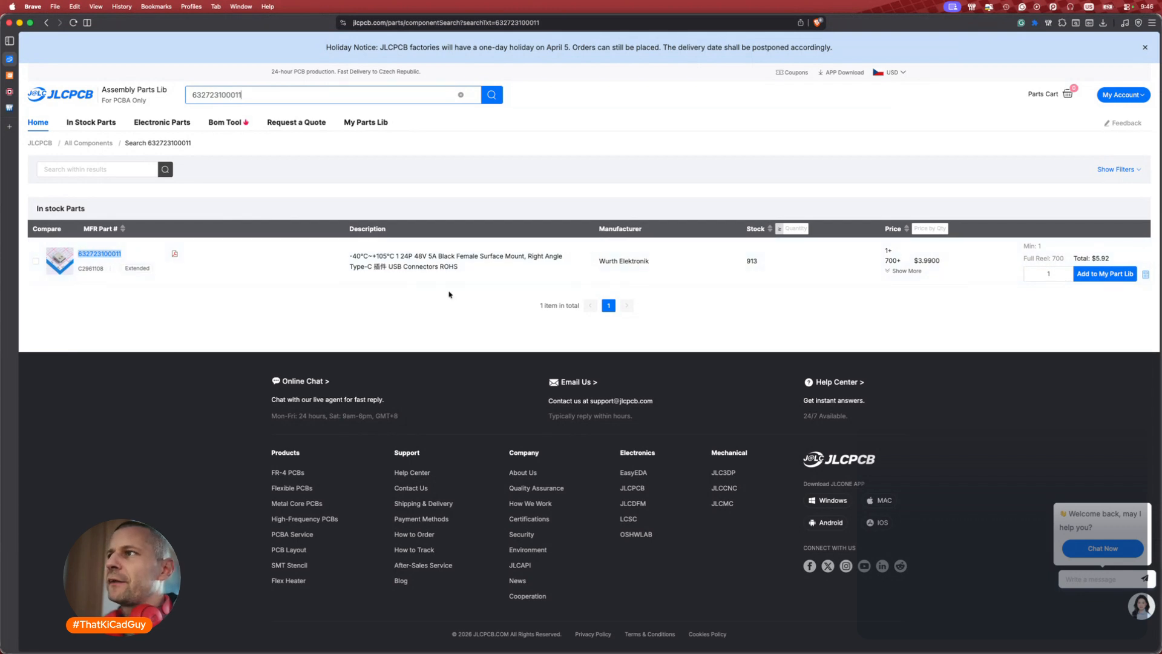
Copy the JLCPCB part number C2961108 into the symbol's new field in KiCad, name the field JLCPCB and accept the properties.
left_click(111, 281)
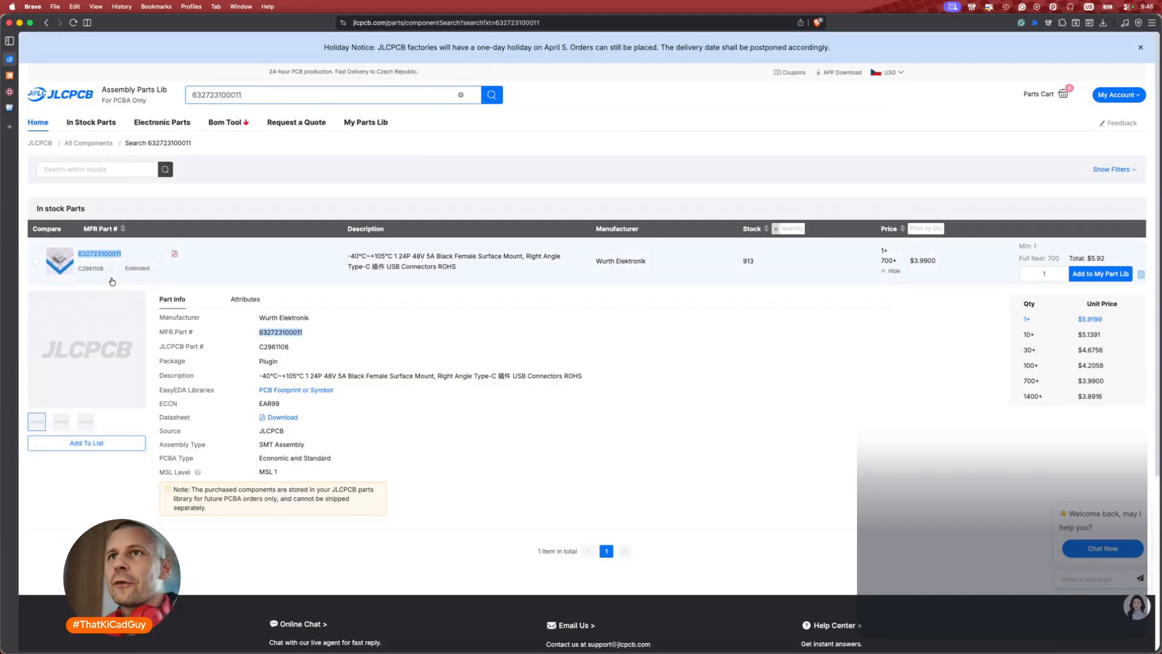
left_click_drag(79, 270, 106, 270)
key("super+c")
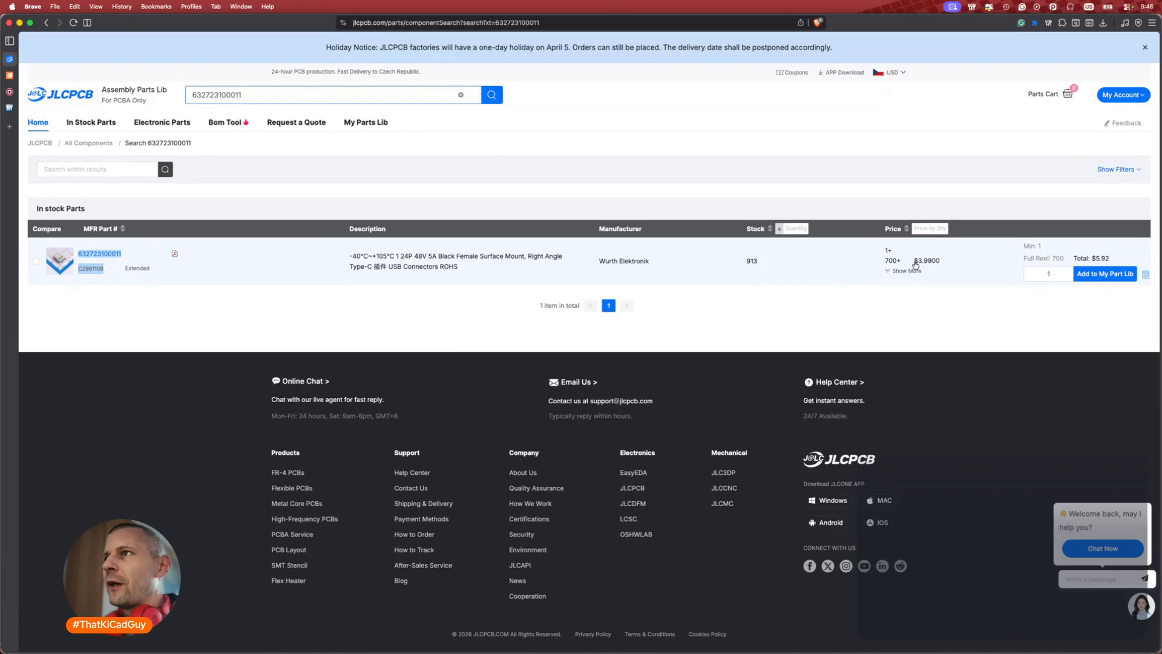
key("super+Tab")
left_click(246, 239)
key("super+v")
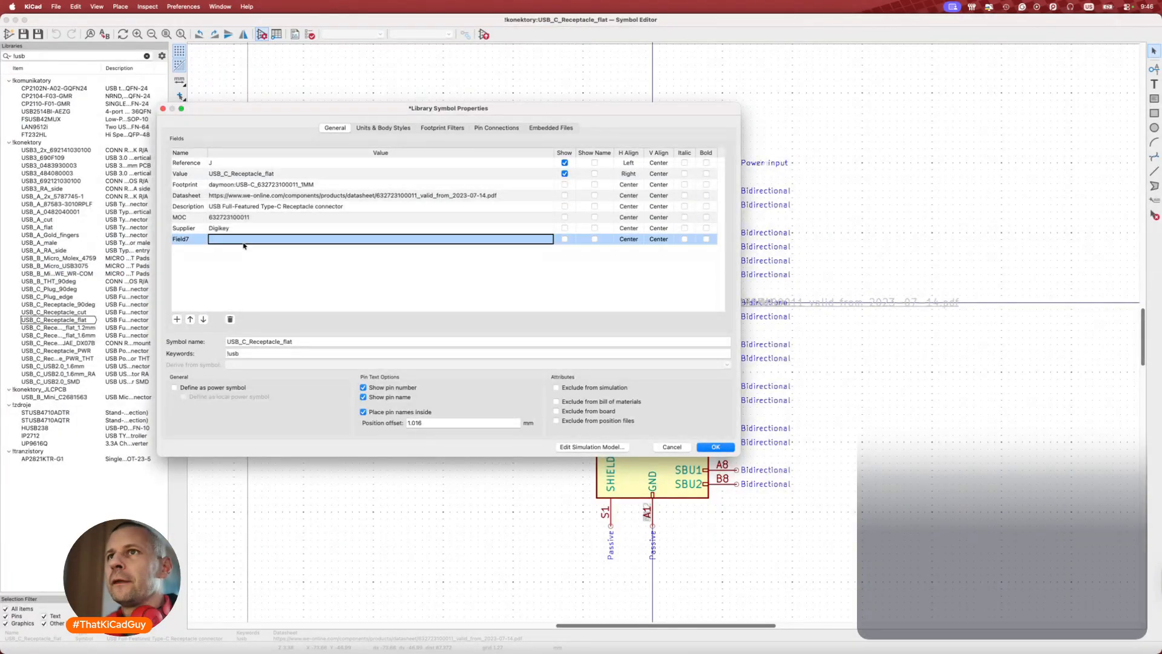
left_click(196, 244)
type("JLCPCB")
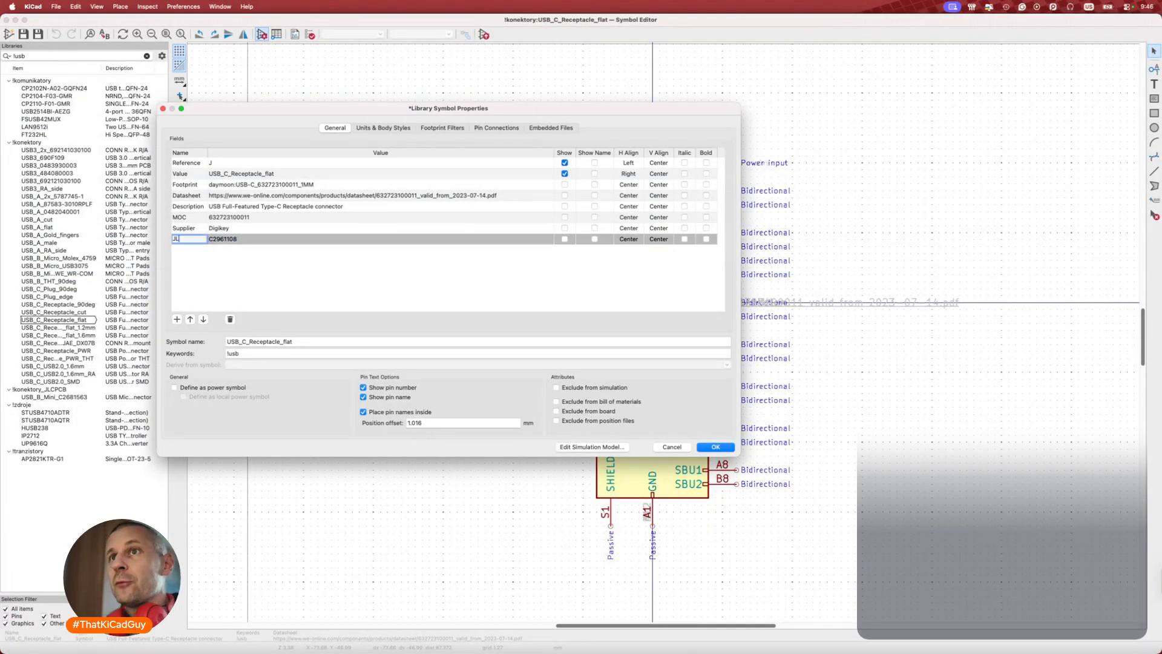
key("Return")
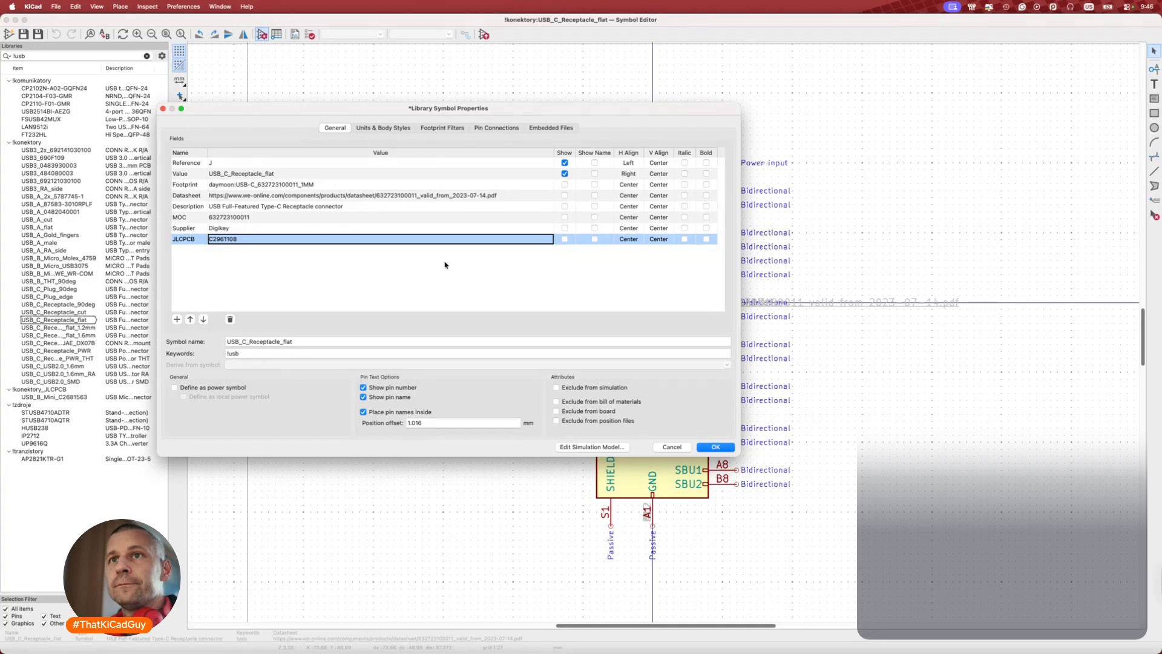
left_click(713, 447)
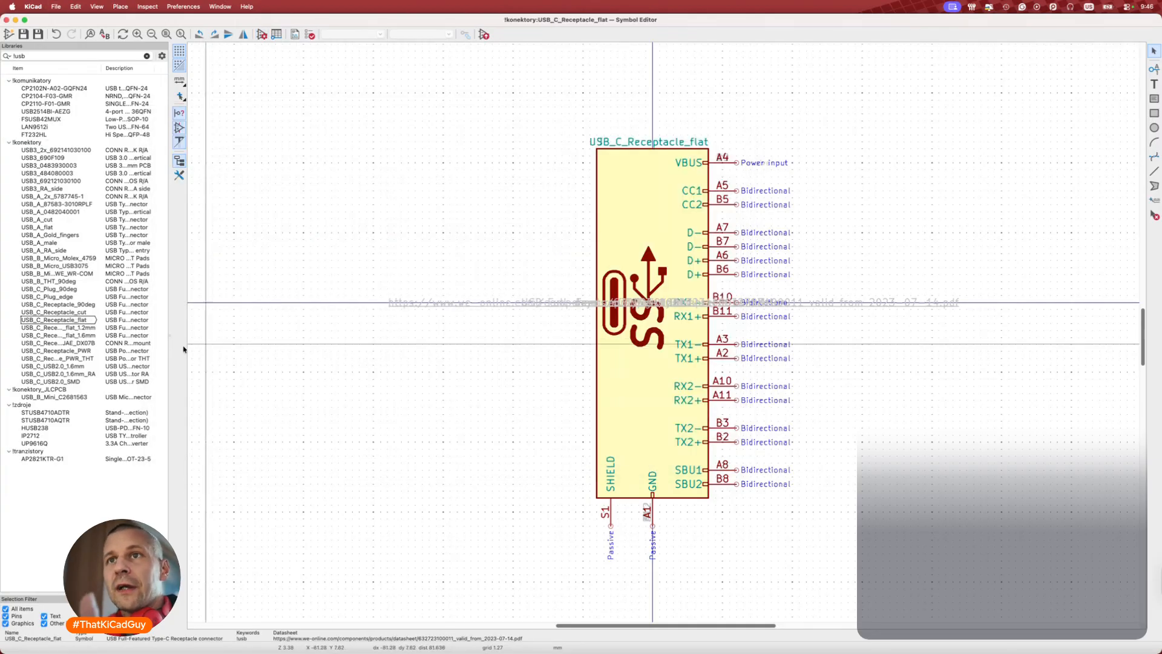
left_click(73, 336)
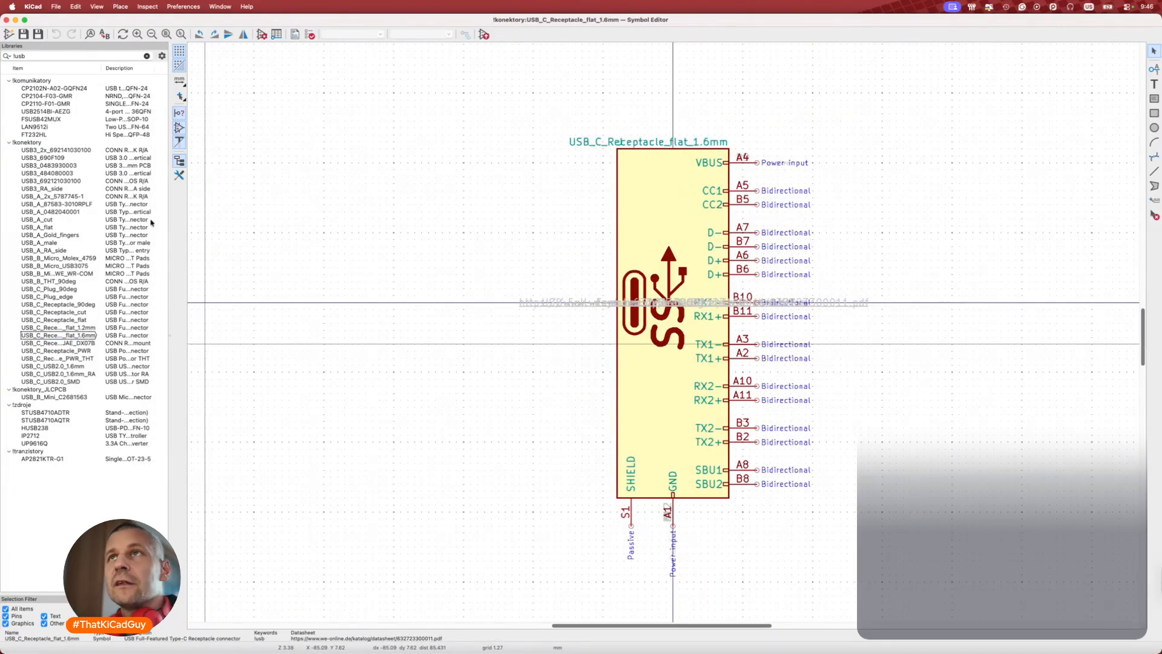
left_click(262, 35)
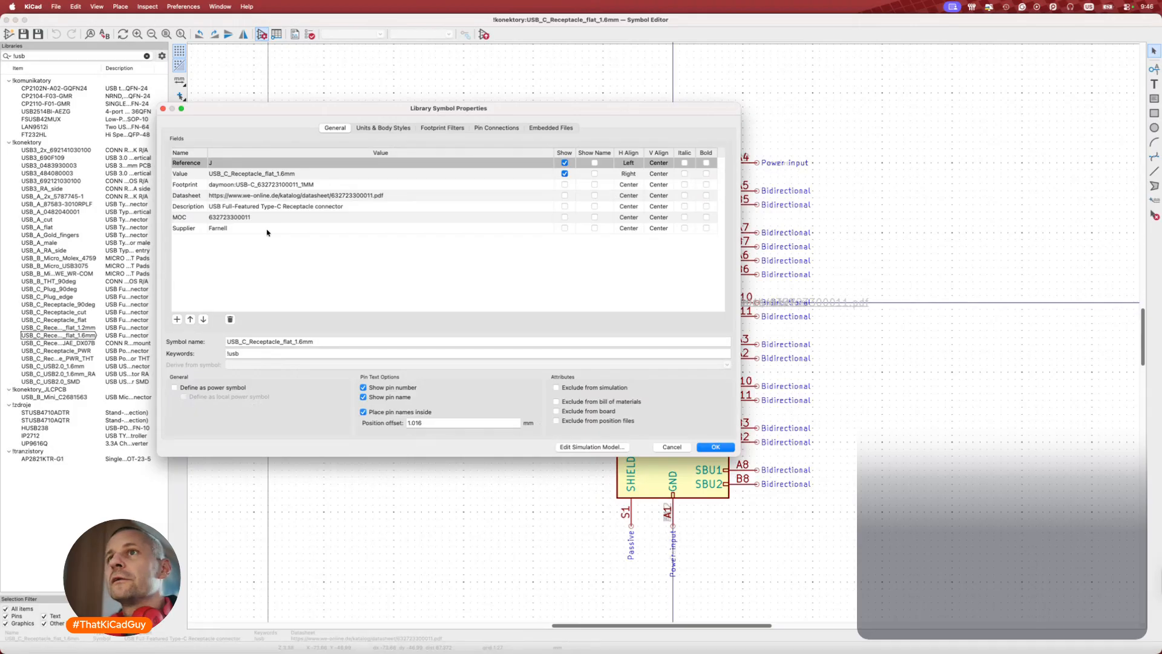
left_click(257, 219)
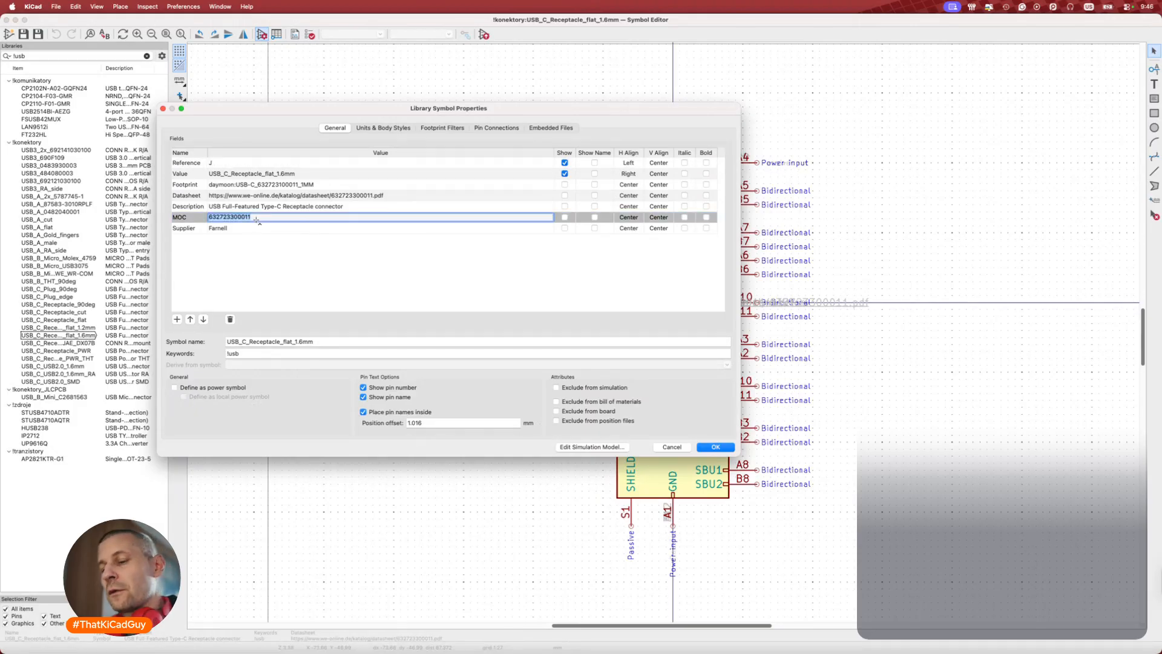
key("super+Tab")
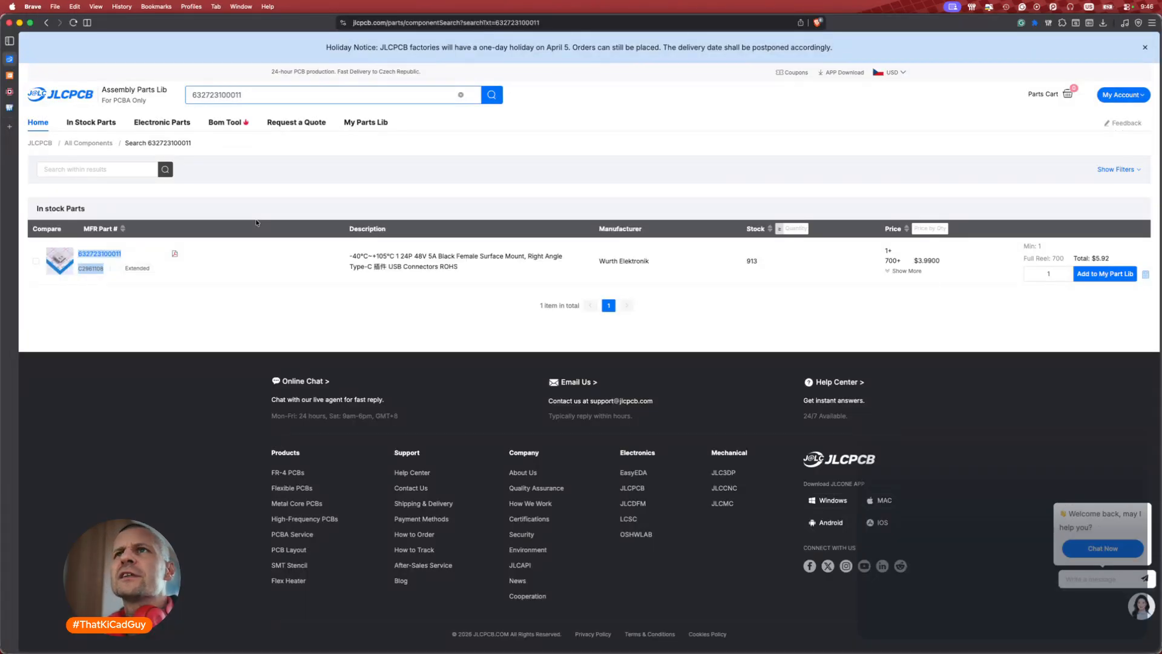
double_click(311, 97)
key("super+v")
key("Return")
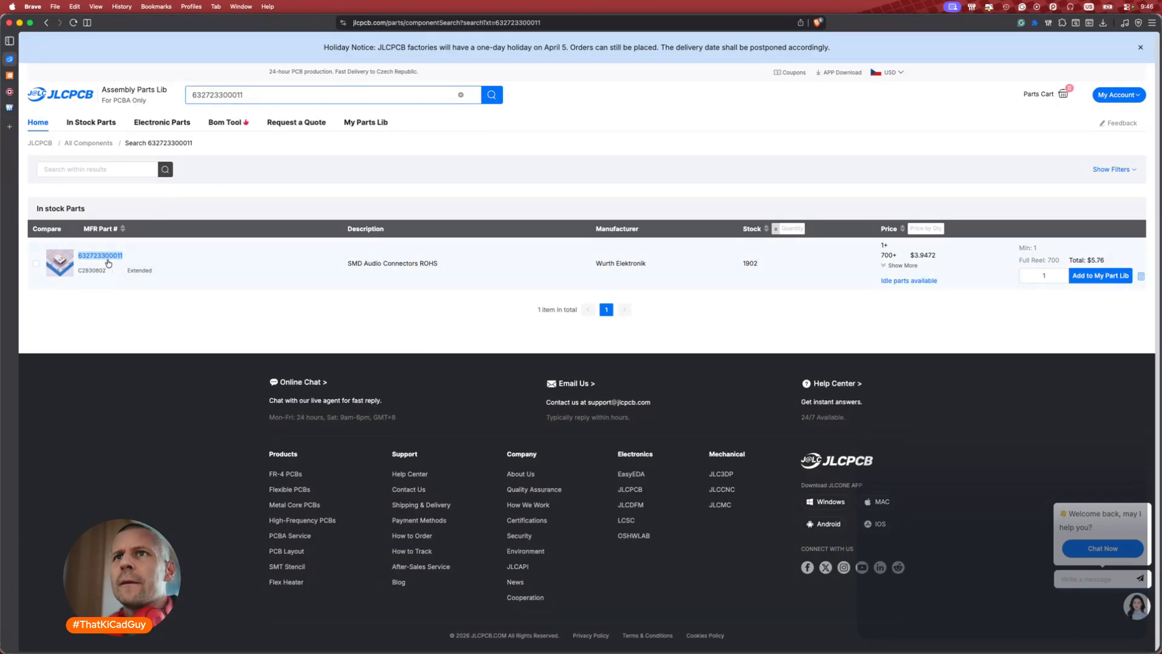
left_click_drag(77, 271, 105, 274)
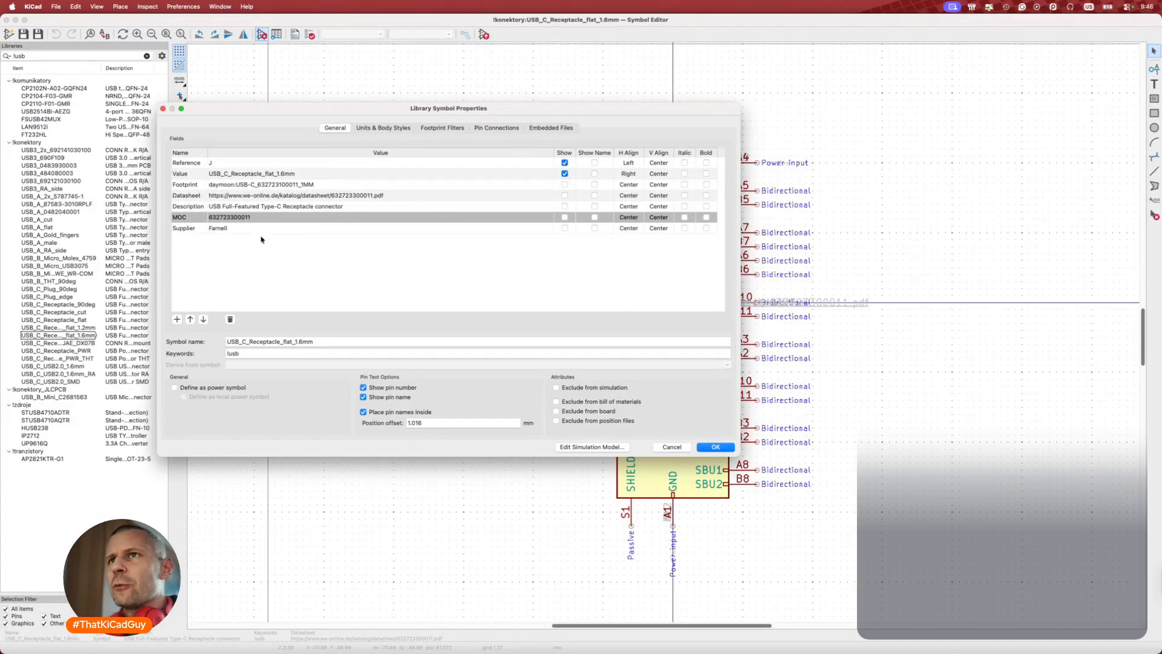
In KiCad, set the 1.6mm receptacle's Supplier to Digikey, add a JLCPCB field with C2830802 and accept the properties.
left_click(242, 228)
type("Digikey")
left_click(177, 319)
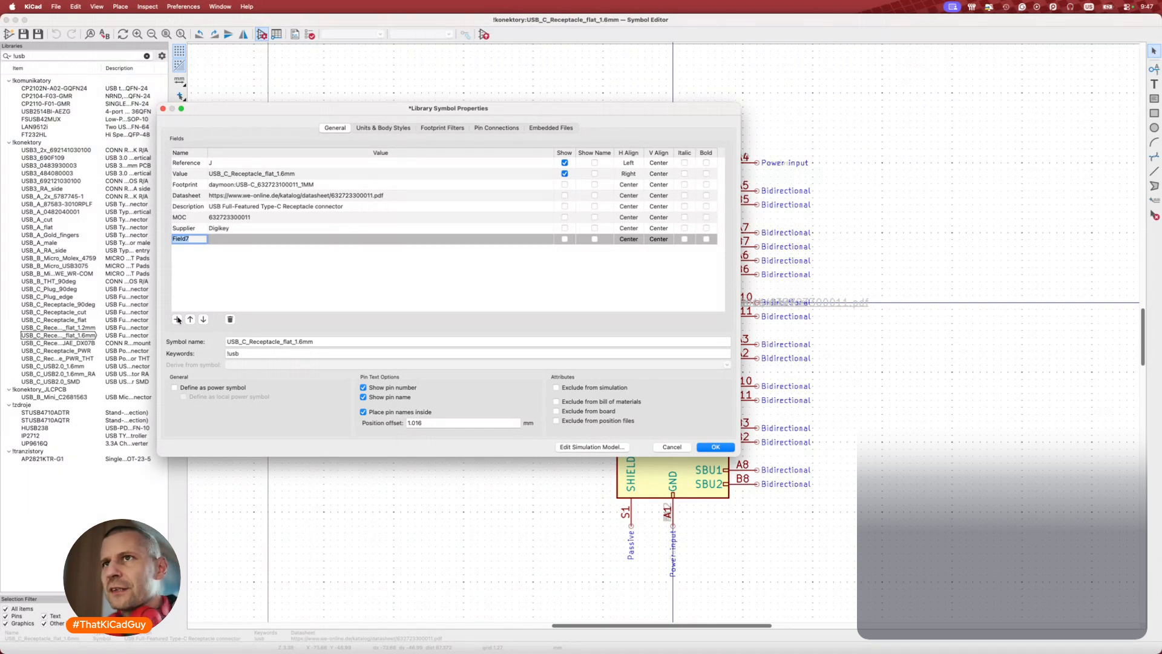
type("JLCPCB")
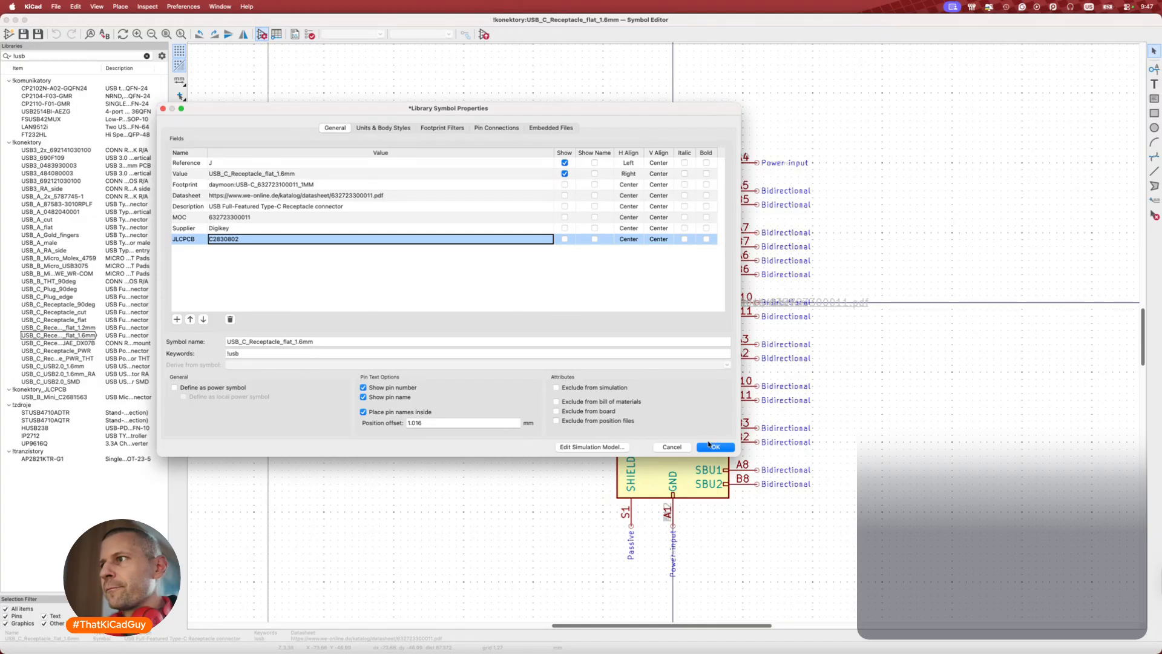
key("Return")
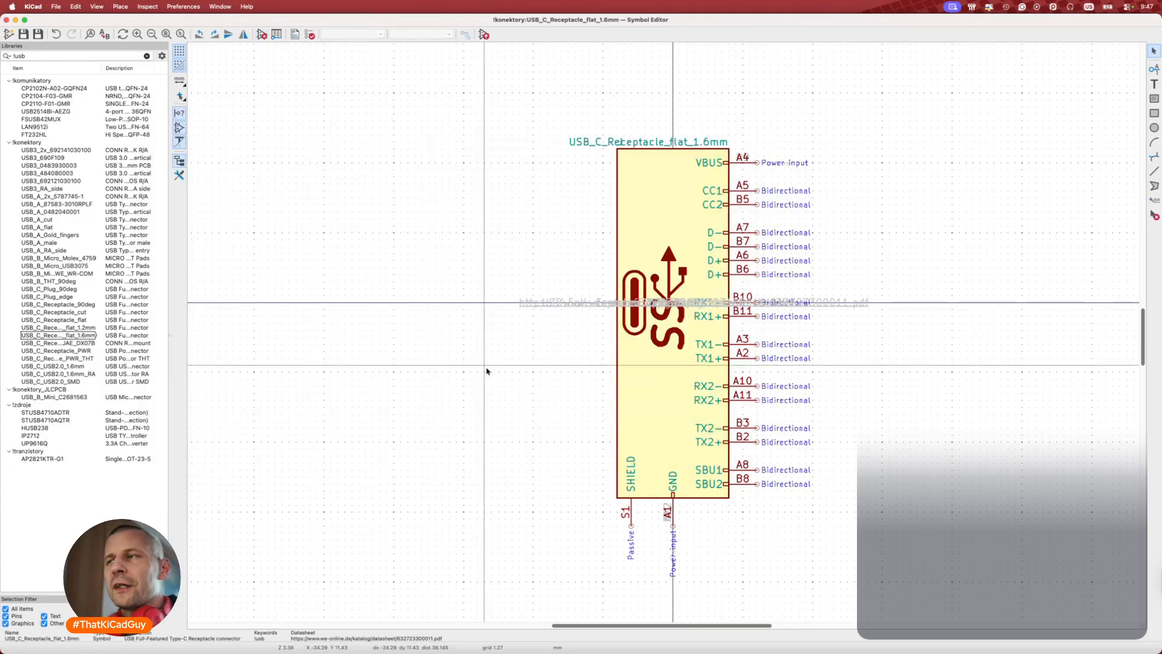
double_click(95, 334)
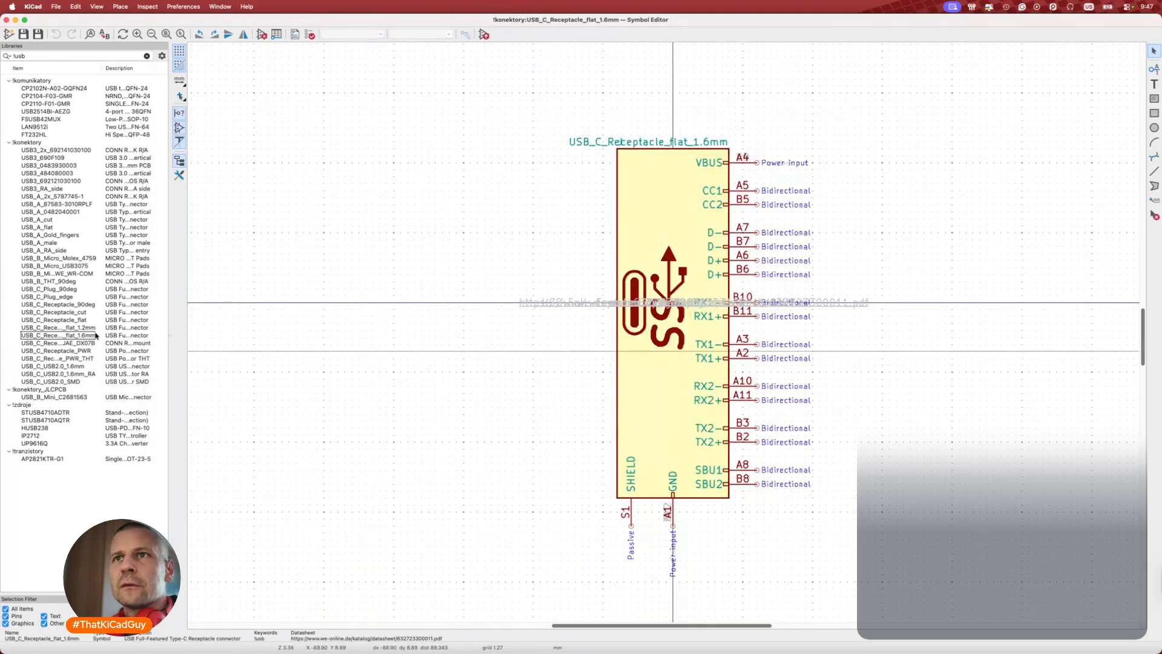
left_click(261, 35)
double_click(236, 218)
key("super+c")
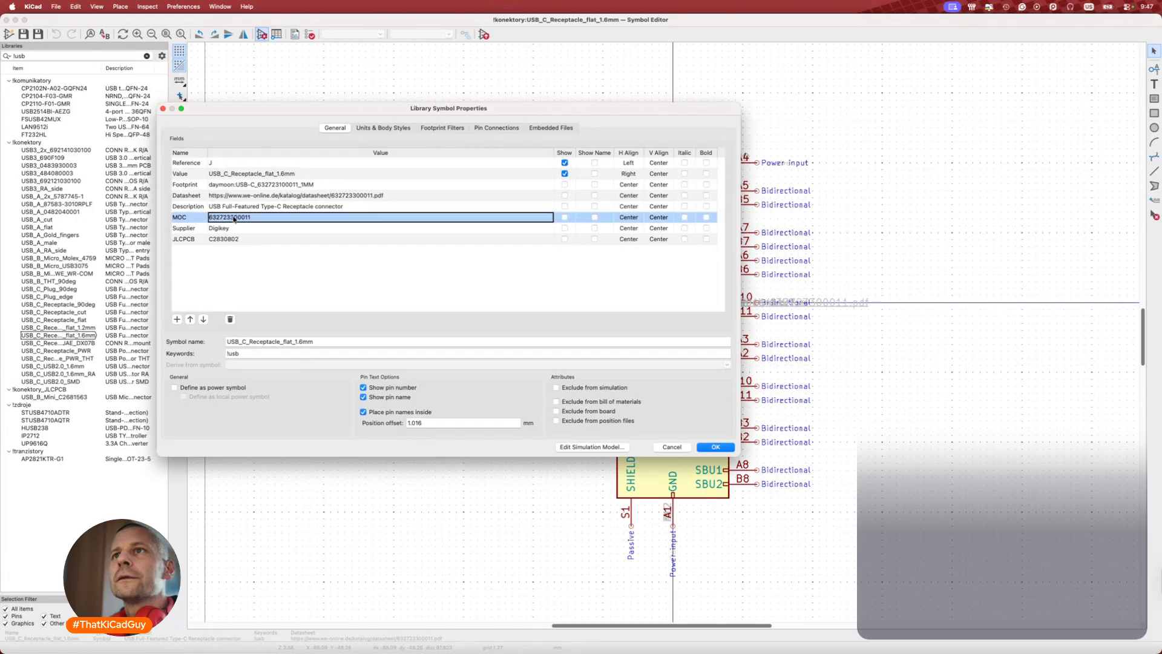
key("Return")
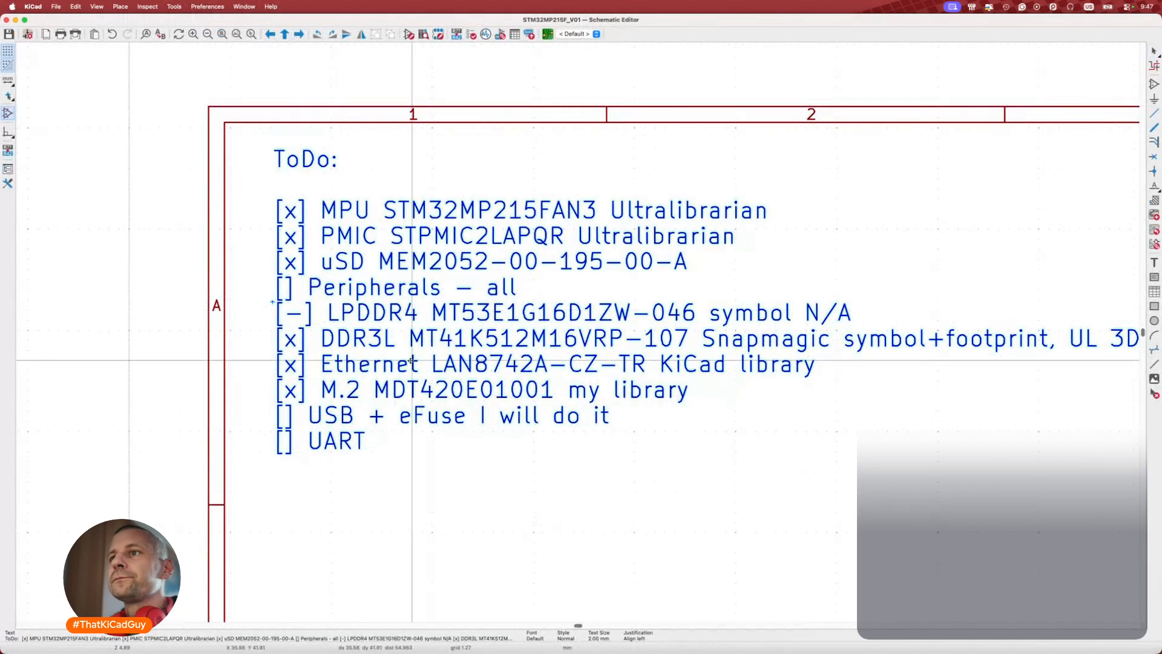
double_click(443, 410)
left_click(357, 208)
scroll(357, 206, "down", 2)
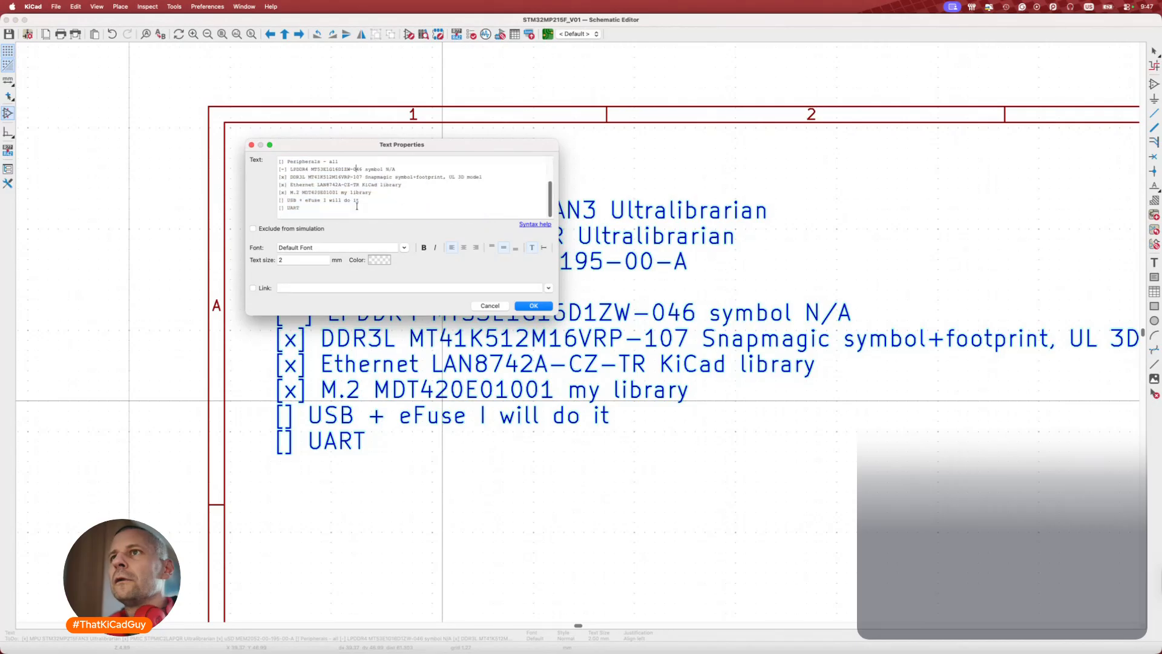
left_click(298, 203)
key("super+v")
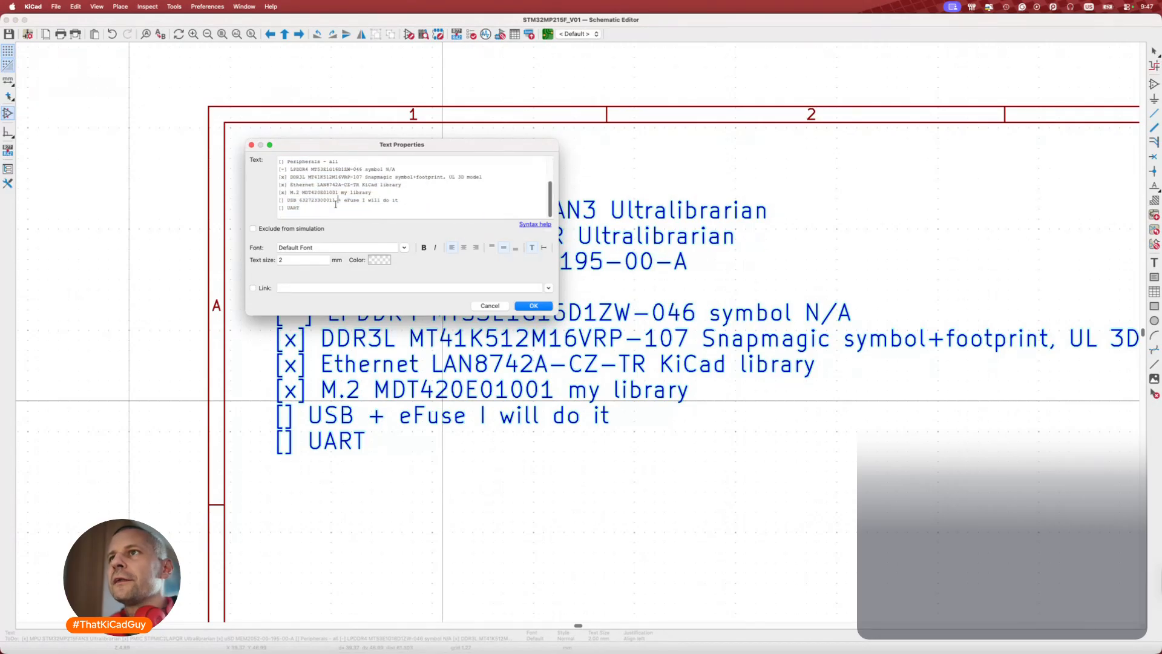
left_click(533, 306)
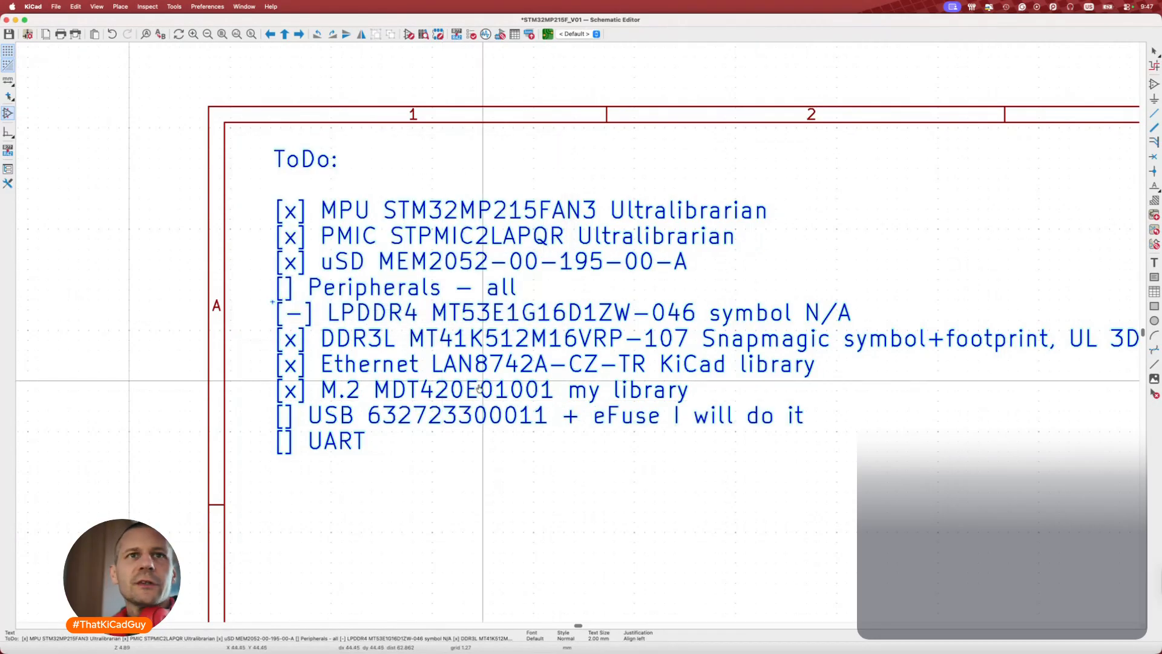
Switch to the STM32MP215-DK schematic PDF in Preview and copy U14's part number STEF05SGR from the USBC2.0_BUS_Powered page.
key("super+Tab")
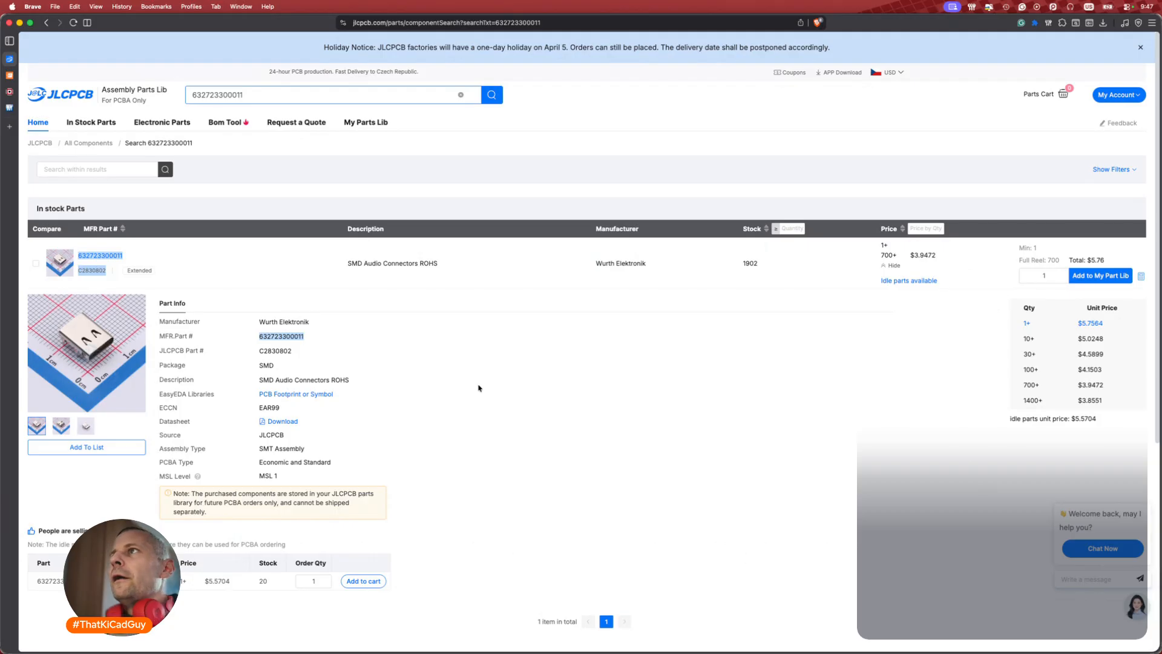
key("super+Tab")
left_click(505, 190)
scroll(489, 248, "up", 2)
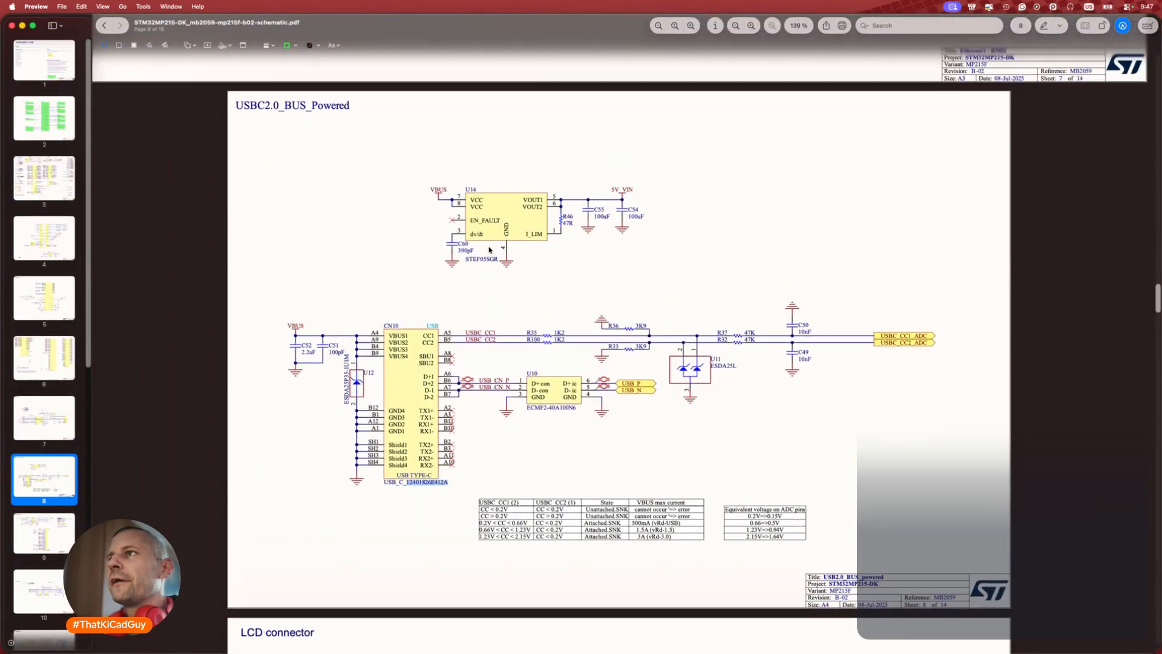
scroll(489, 249, "up", 5, "ctrl")
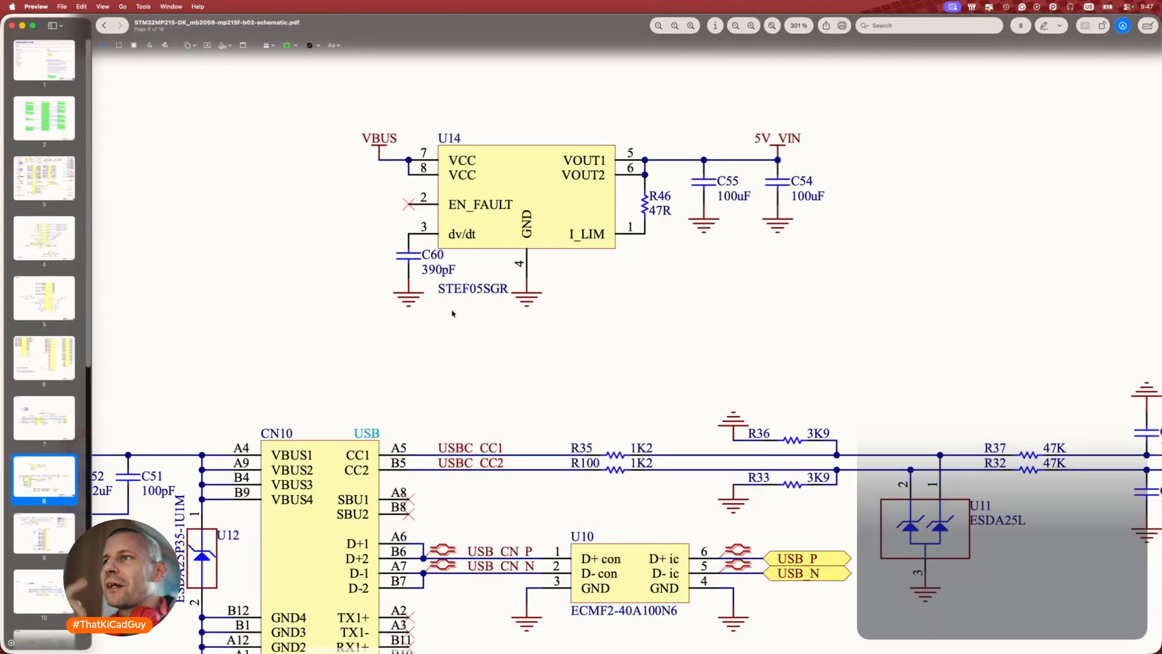
left_click_drag(438, 289, 507, 289)
key("super+c")
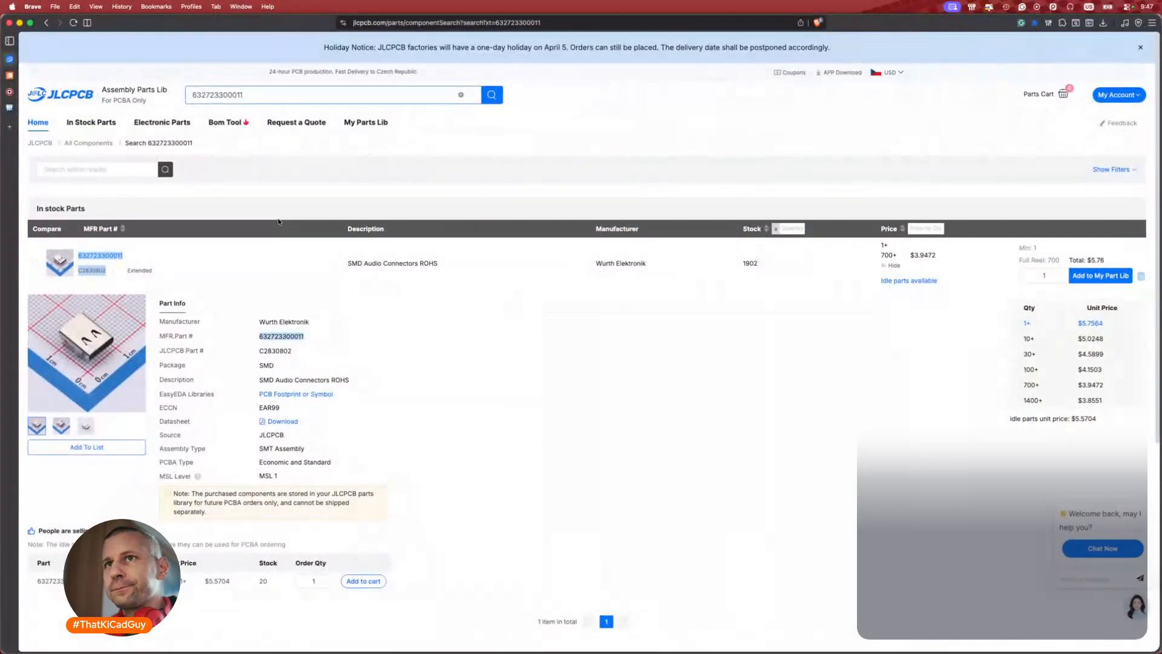
Search the JLCPCB parts library in Brave for STEF05SGR.
double_click(280, 95)
key("super+v")
key("Return")
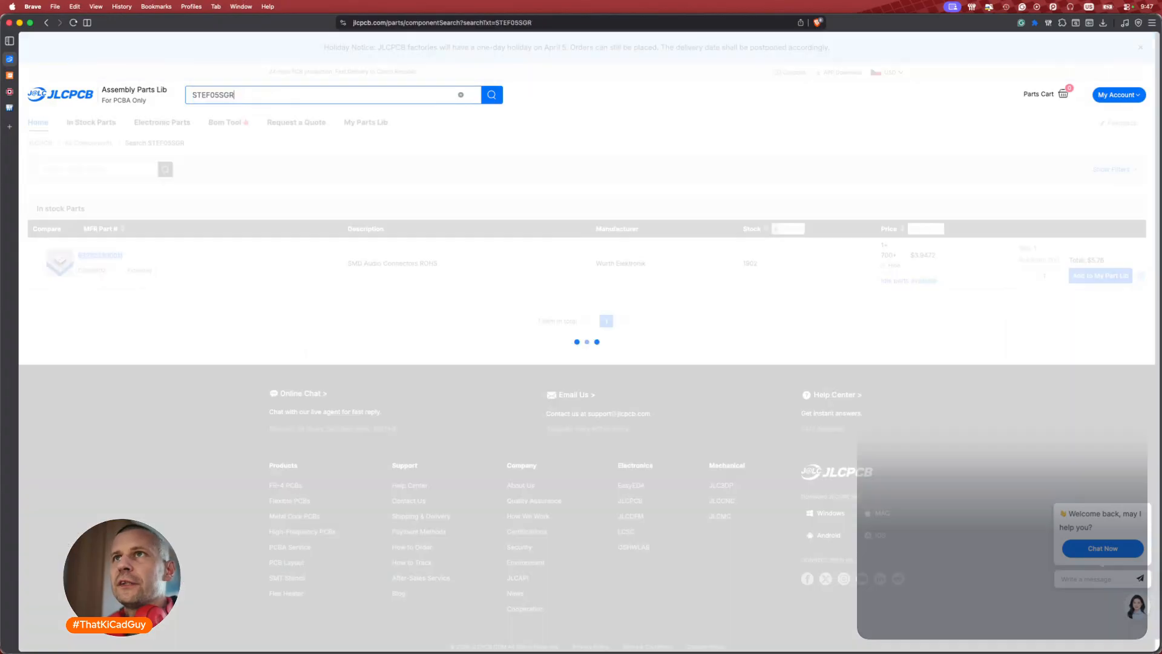
Search Mouser for STEF05SGR and review the product's availability and specifications.
left_click(48, 108)
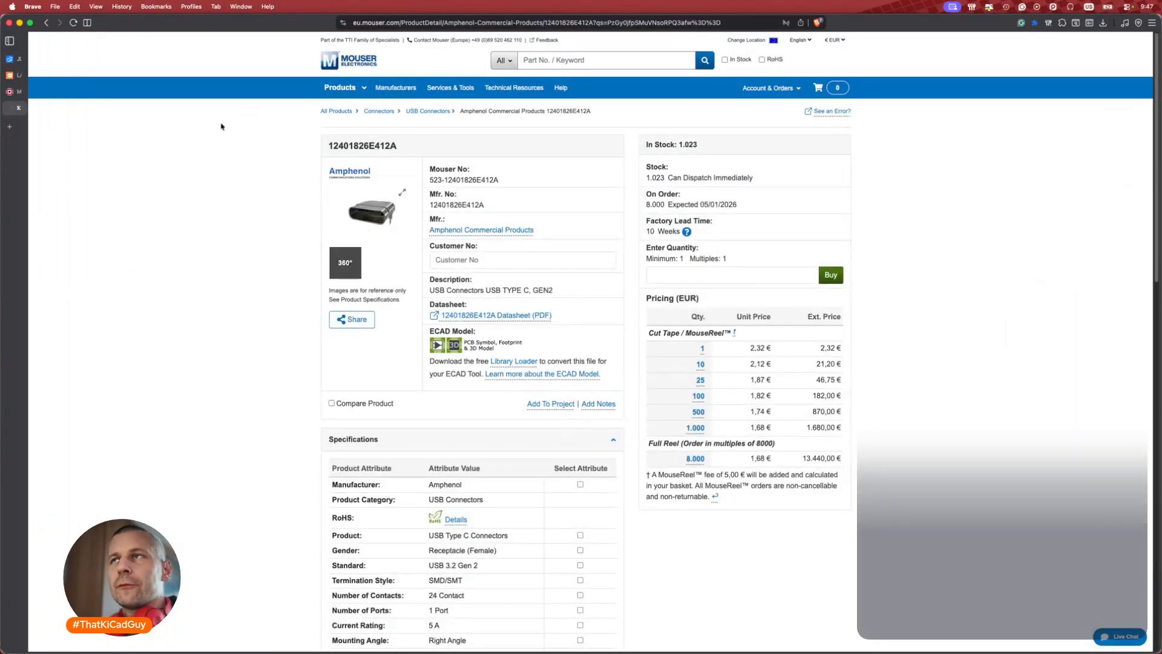
left_click(540, 61)
key("super+v")
key("Return")
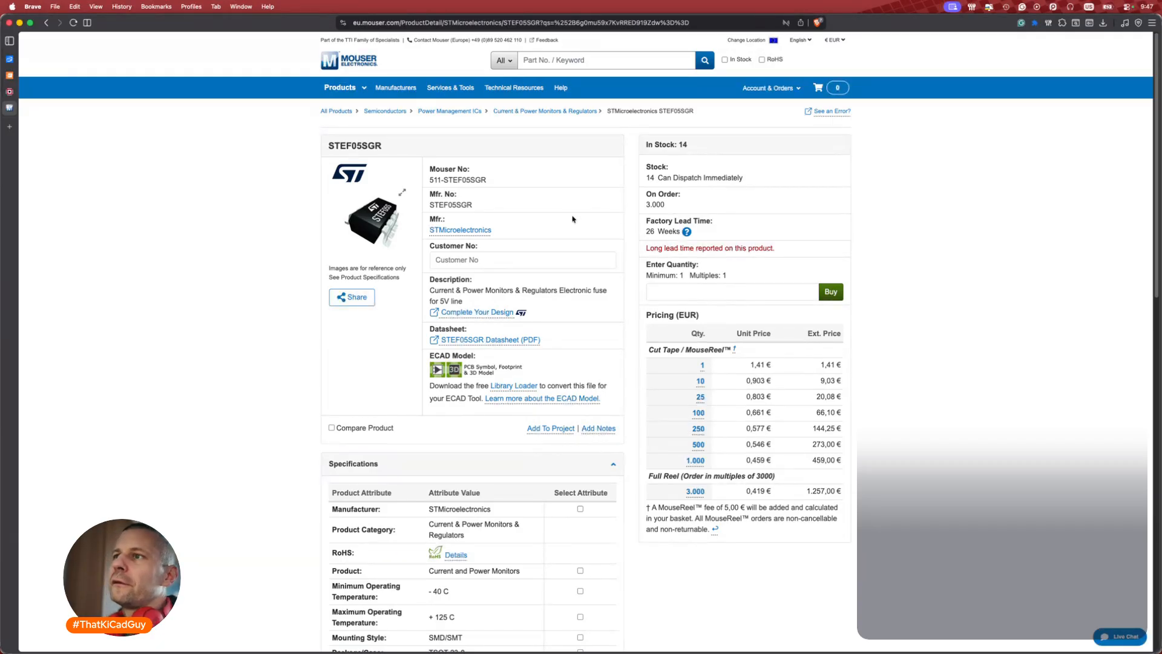
scroll(545, 365, "down", 4)
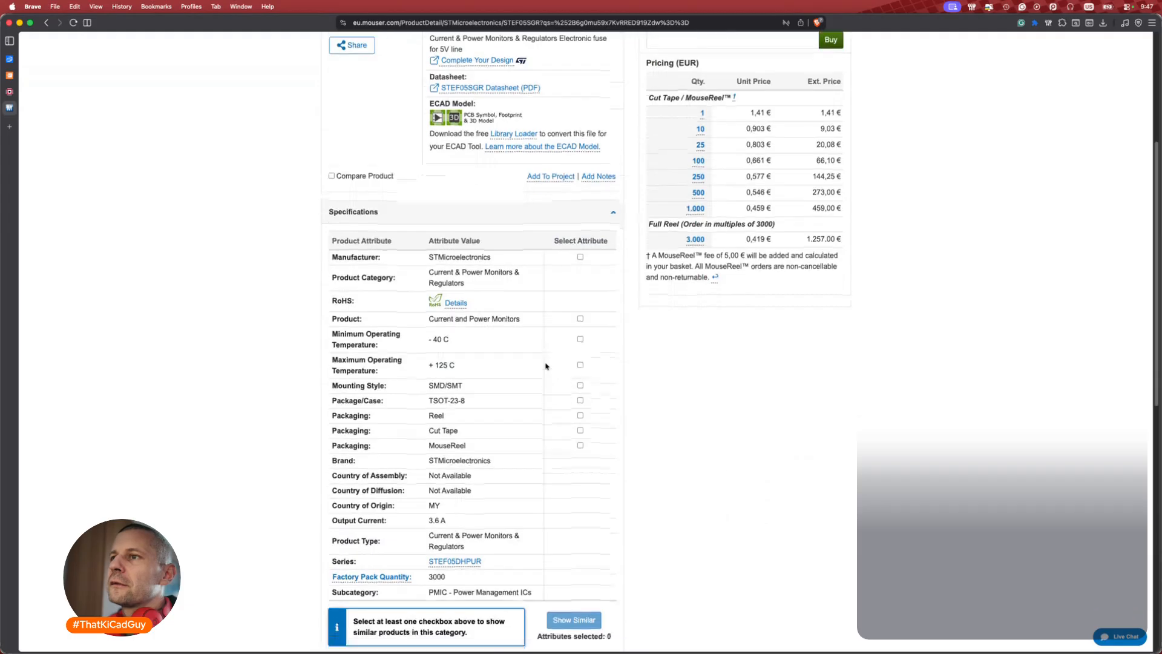
scroll(545, 366, "up", 3)
scroll(545, 366, "up", 2)
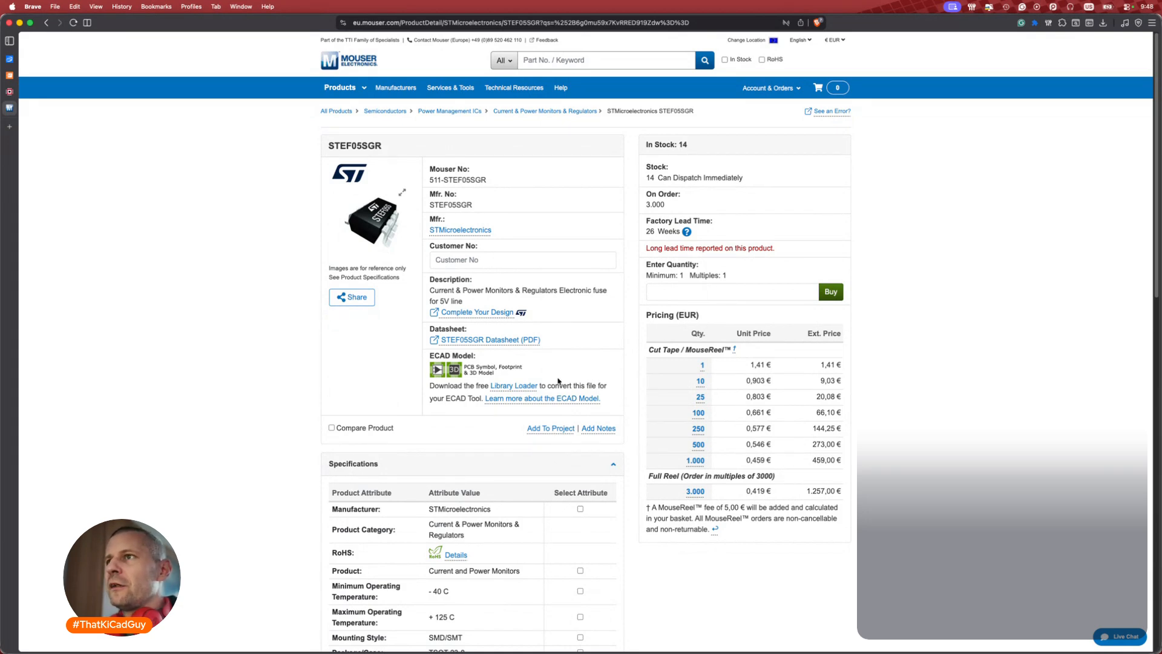
Open the STEF05SGR datasheet from Mouser and check the current limit resistor R46 of U14 in the Preview schematic.
key("ctrl+Left")
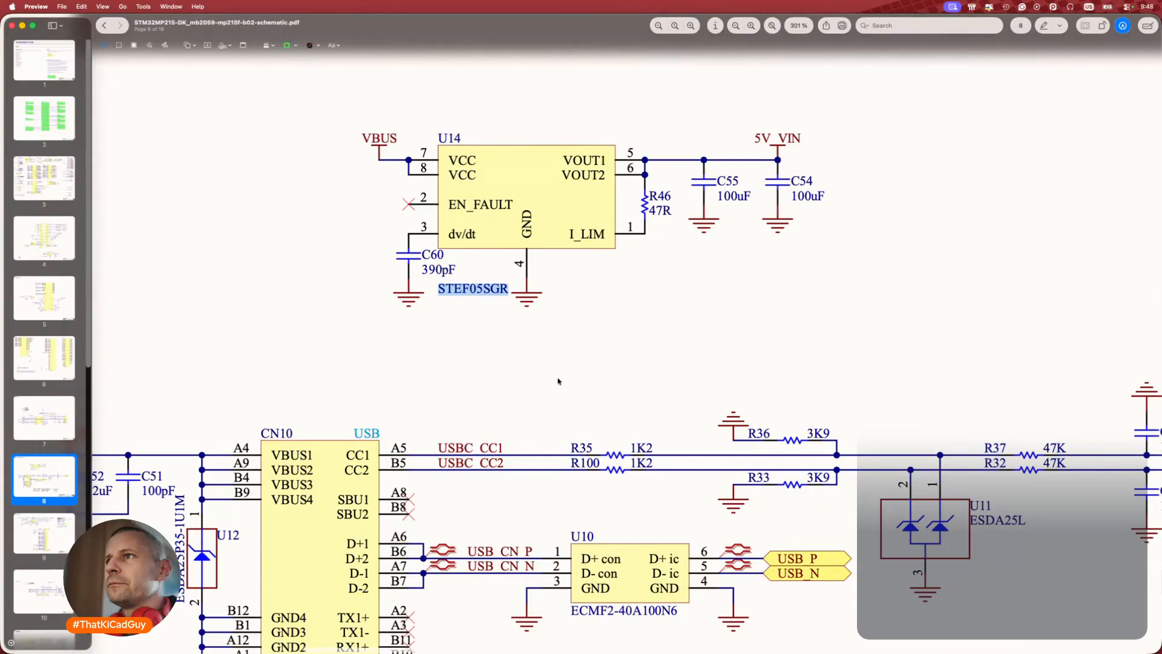
key("ctrl+Right")
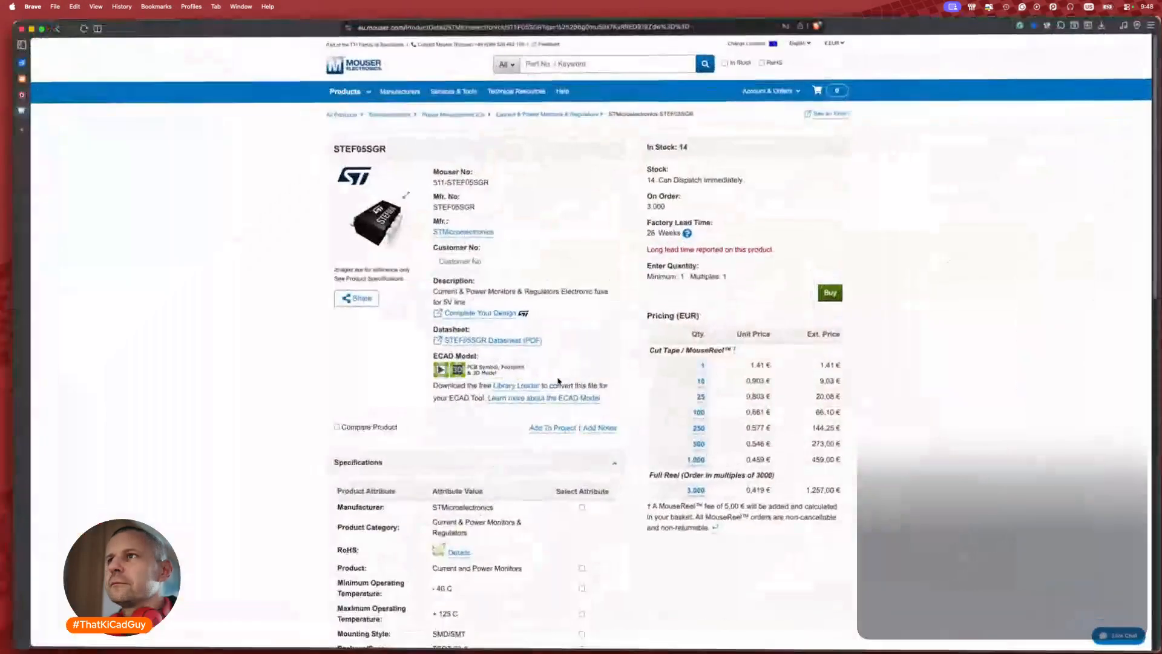
key("ctrl+Left")
key("ctrl+Right")
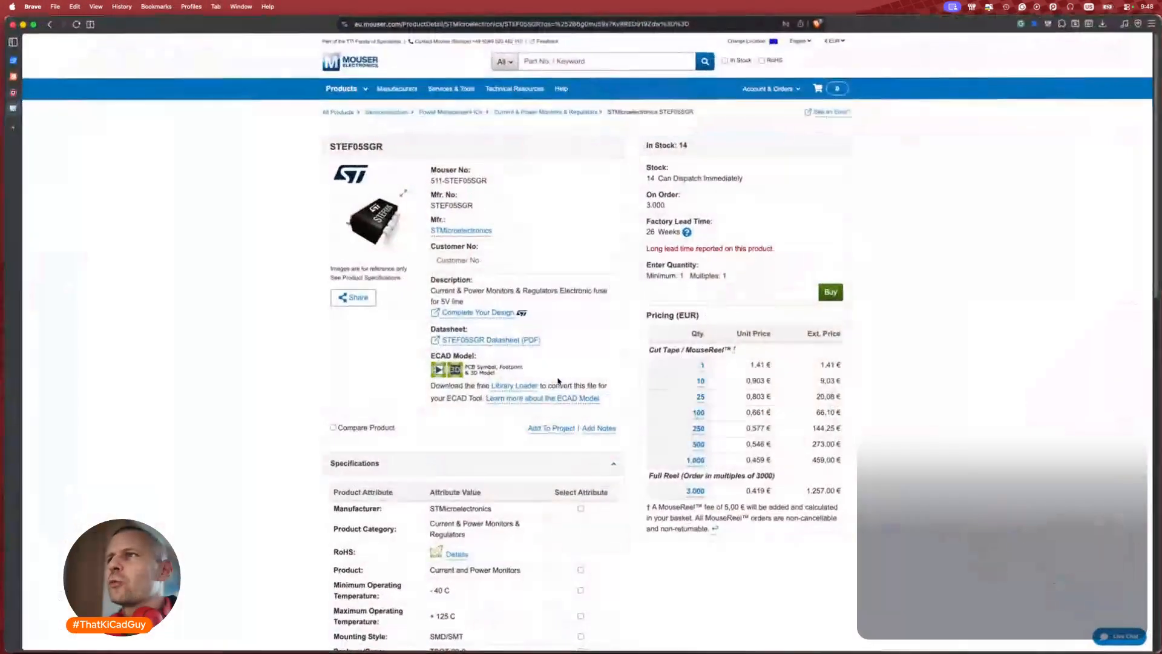
left_click(516, 345)
key("ctrl+Left")
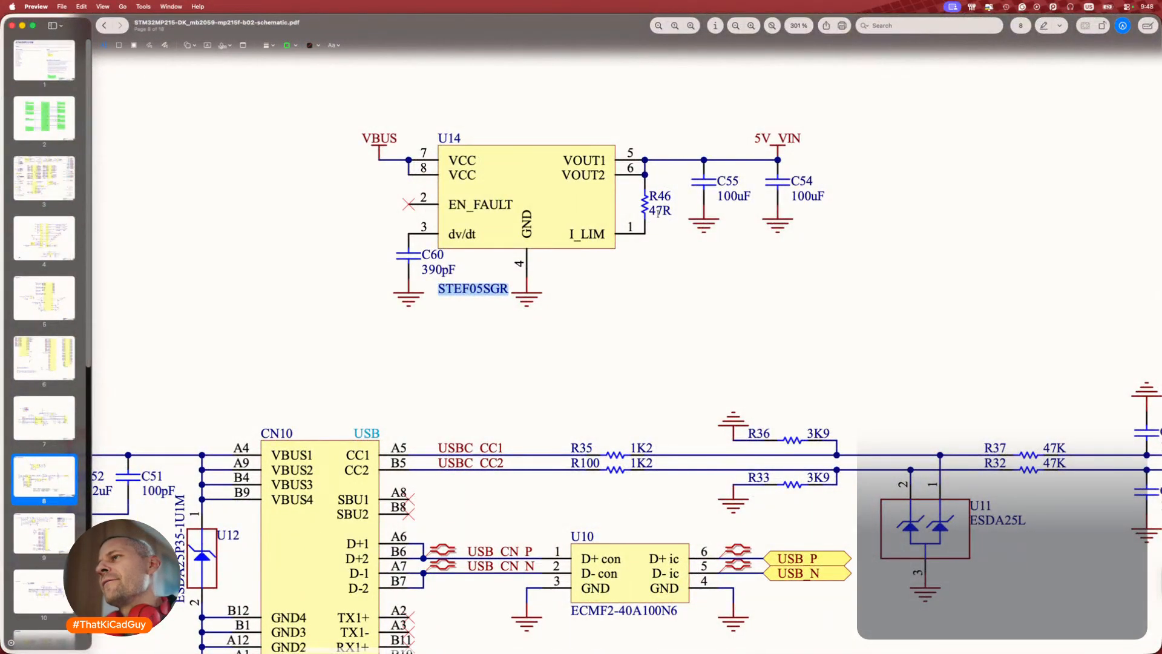
left_click_drag(649, 212, 673, 214)
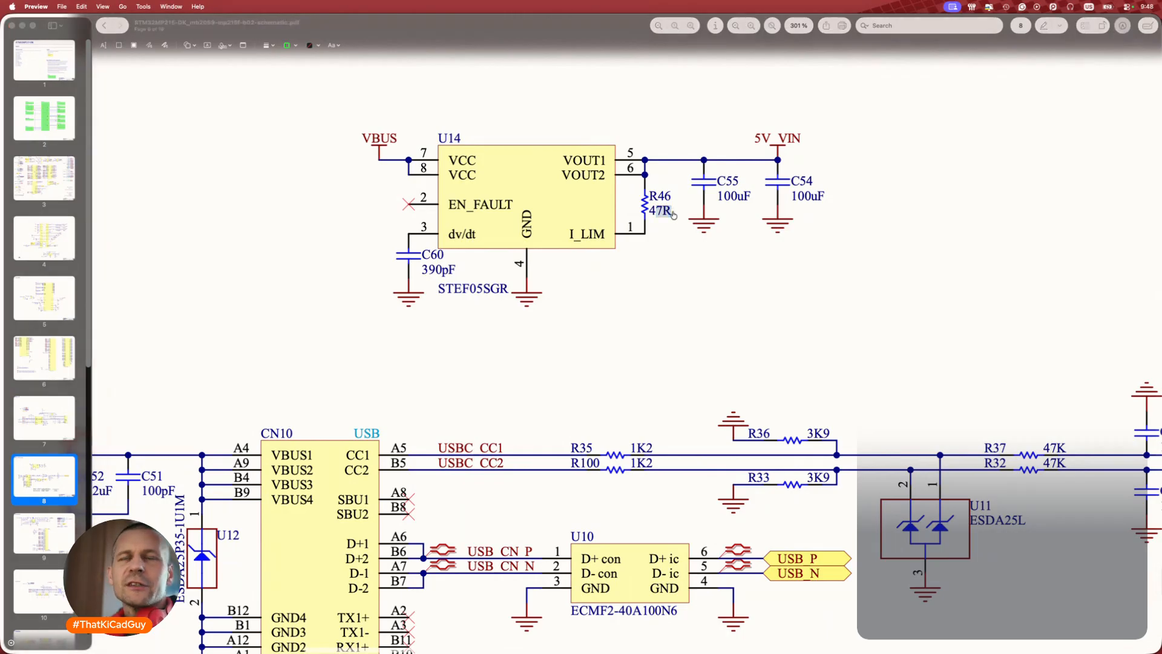
Read through the STEF05S datasheet in Brave, examining the pin descriptions and the short-circuit current limit for a 49.9 Ω RLim.
key("ctrl+Right")
scroll(582, 285, "up", 5, "ctrl")
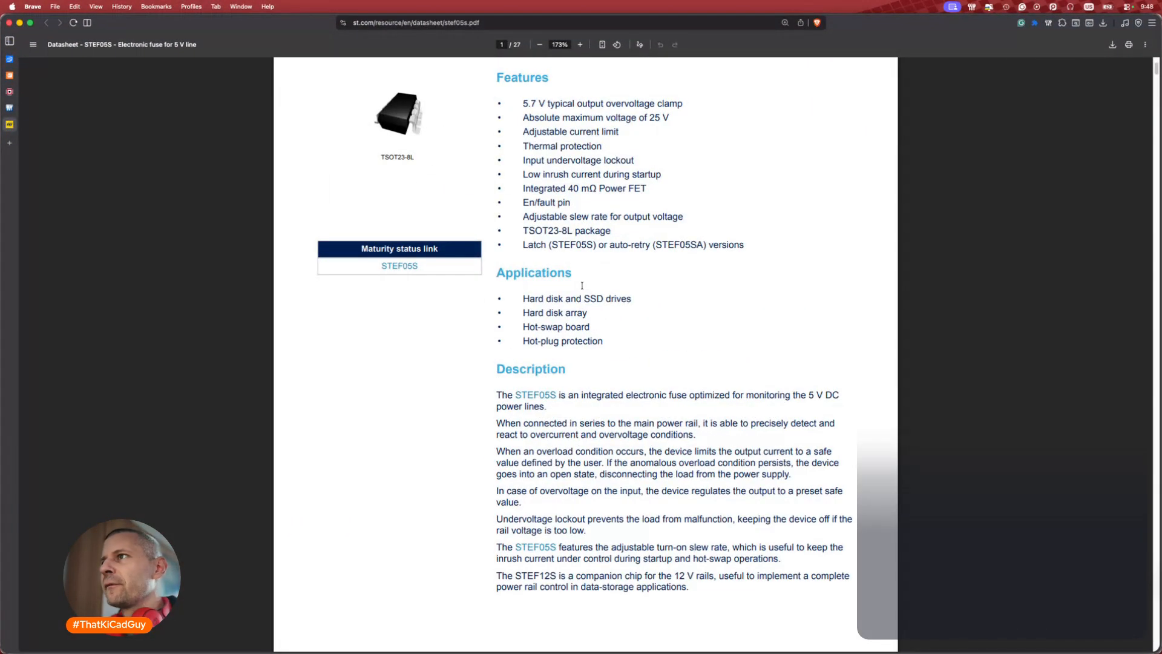
scroll(582, 285, "down", 15)
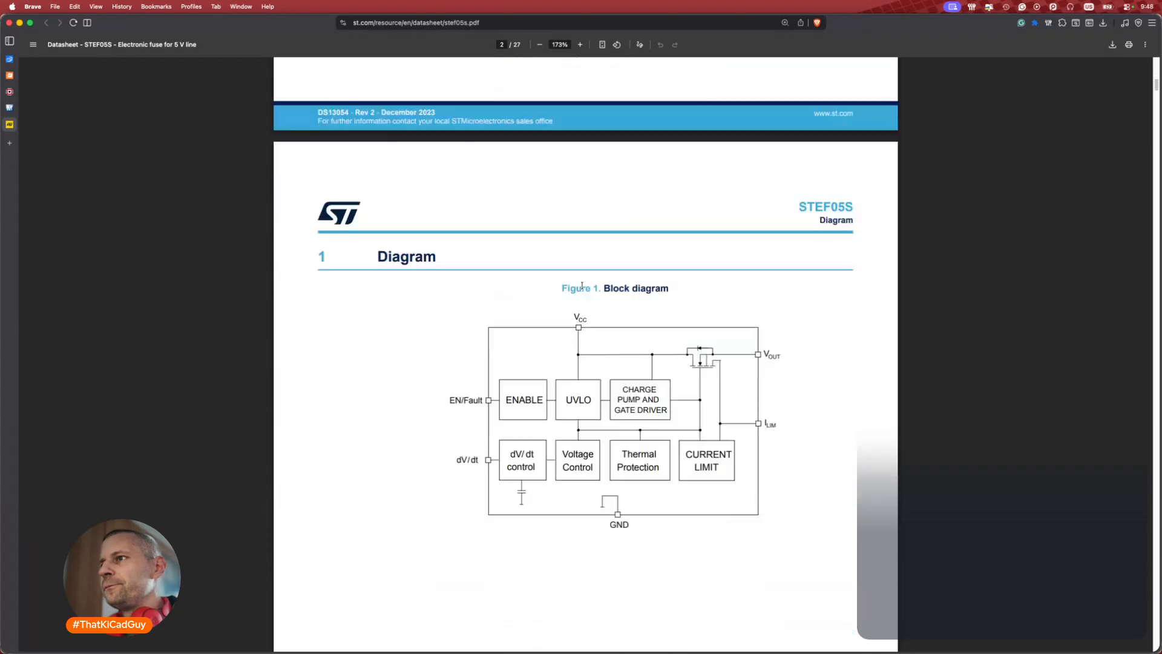
scroll(581, 285, "down", 10)
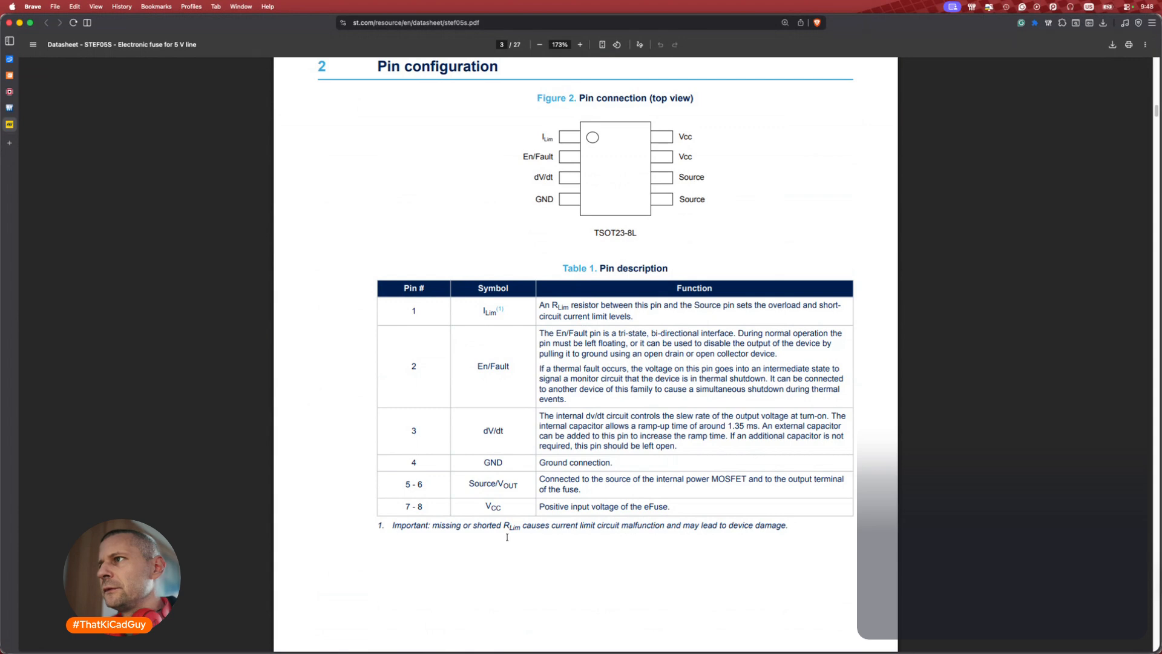
scroll(507, 537, "down", 10)
scroll(507, 537, "down", 10)
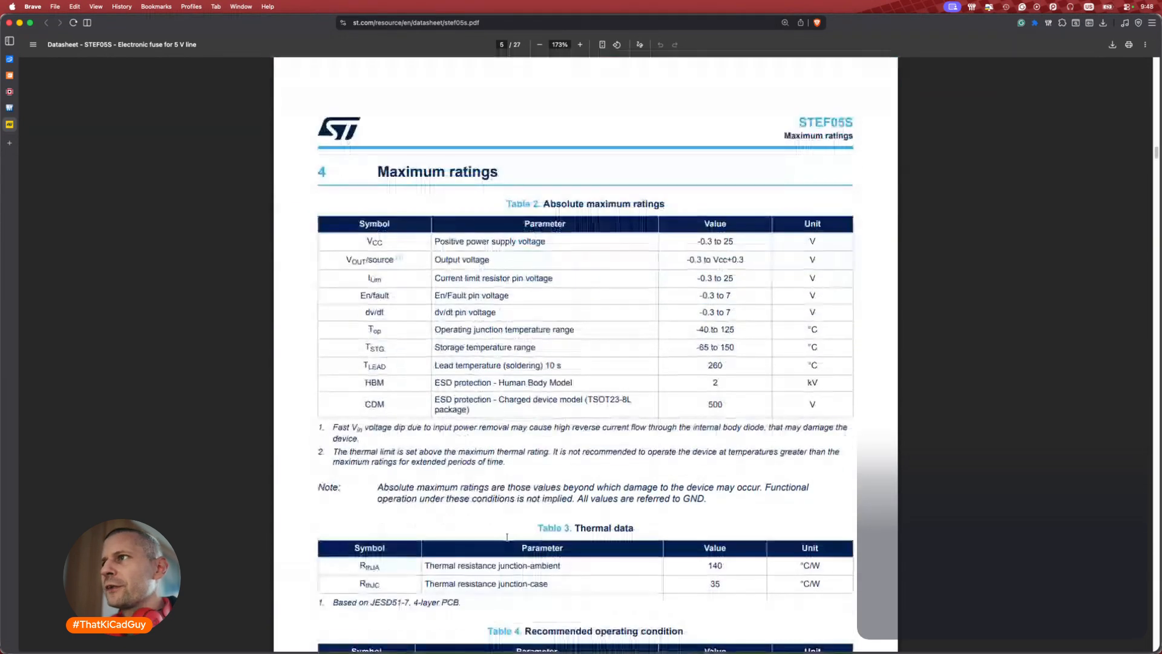
scroll(507, 537, "down", 10)
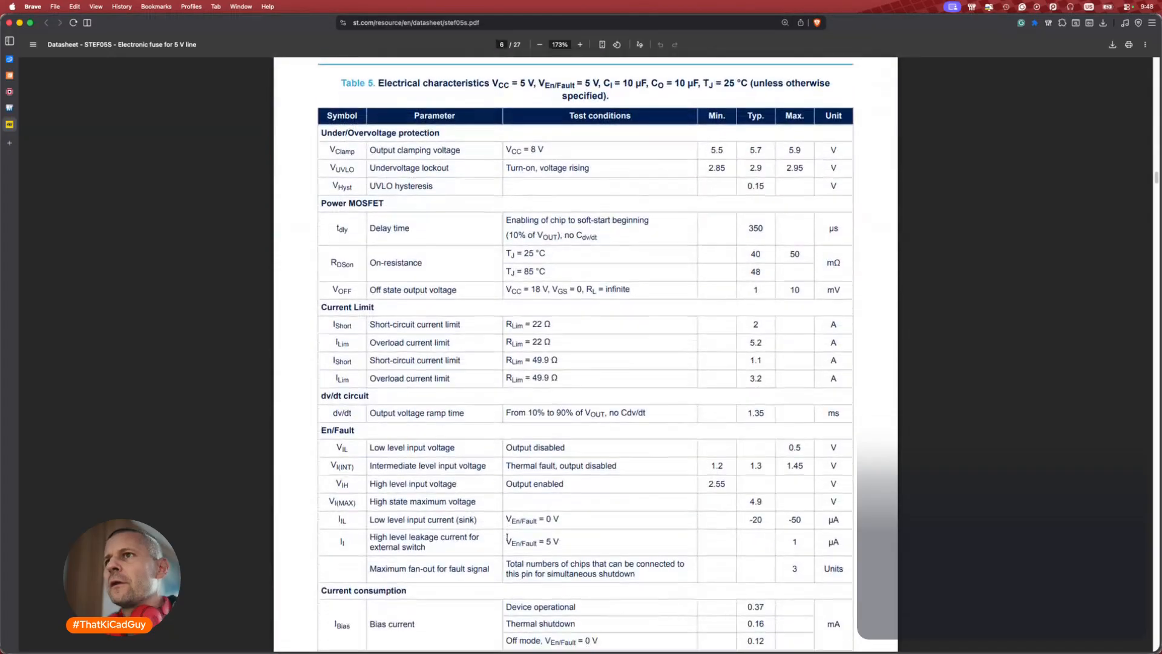
scroll(507, 537, "down", 10)
scroll(508, 537, "up", 8)
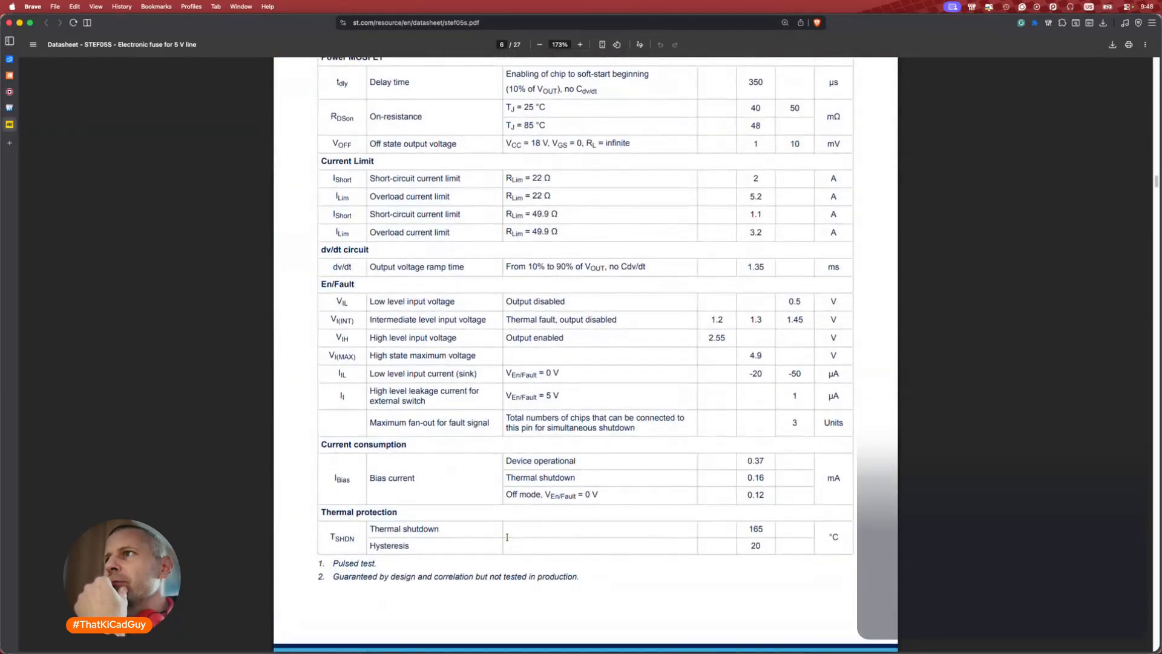
scroll(507, 537, "up", 2)
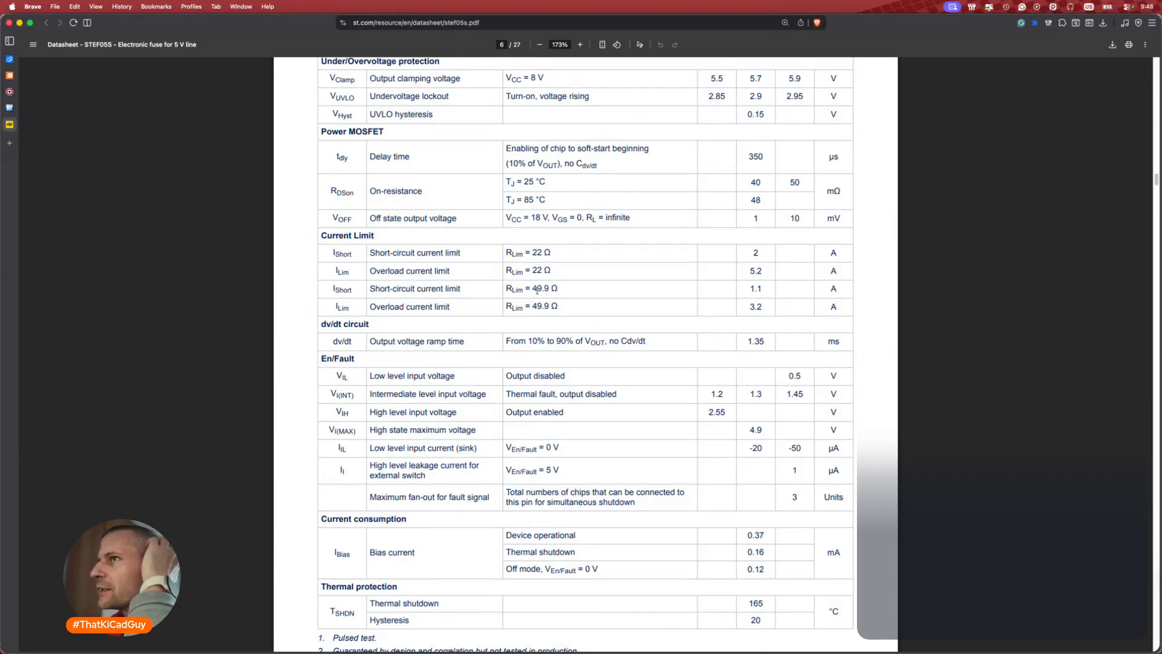
left_click_drag(531, 289, 567, 287)
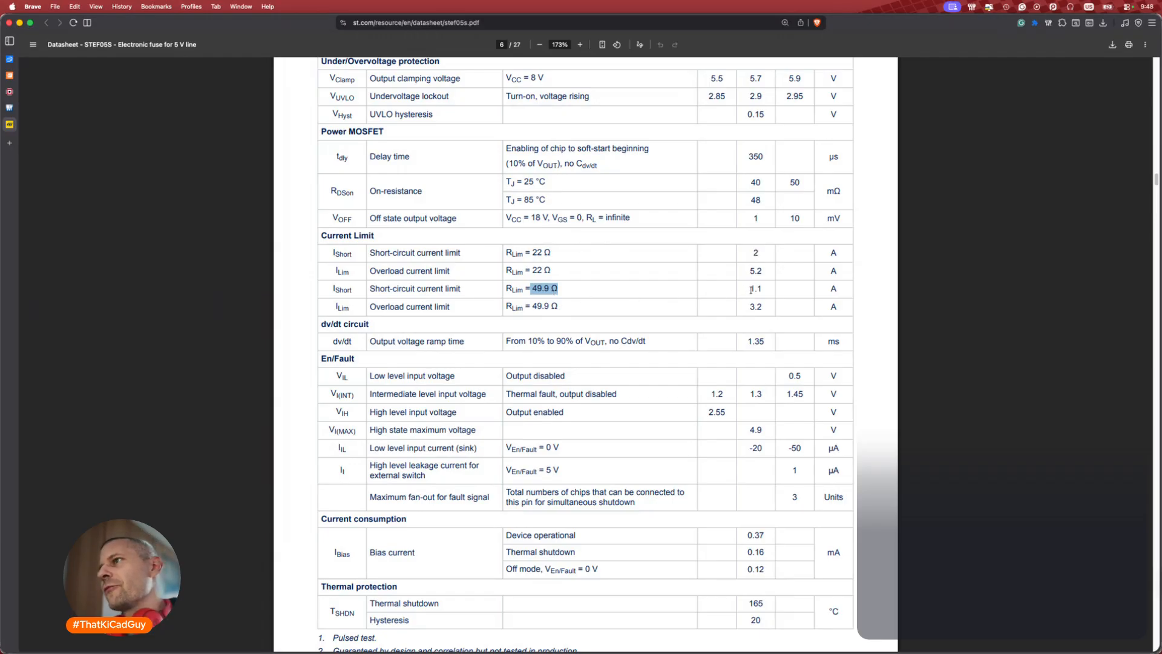
left_click_drag(750, 288, 762, 289)
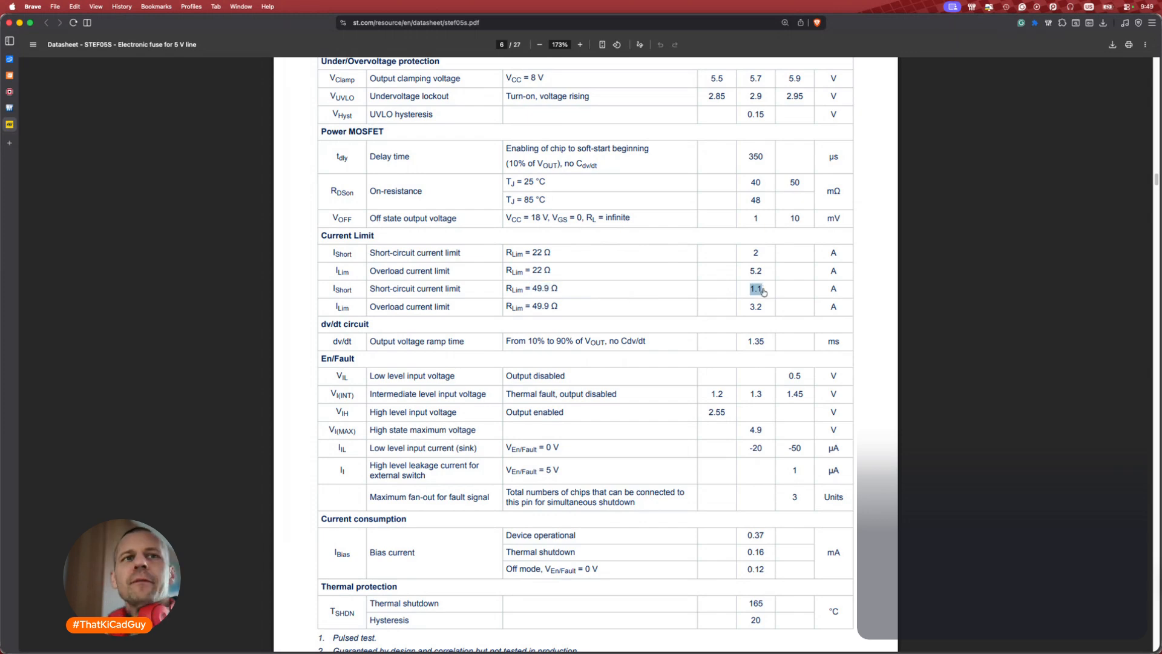
Return to the start of the STEF05S datasheet, switch to the Mouser product page and copy the manufacturer number STEF05SGR.
key("super+Tab")
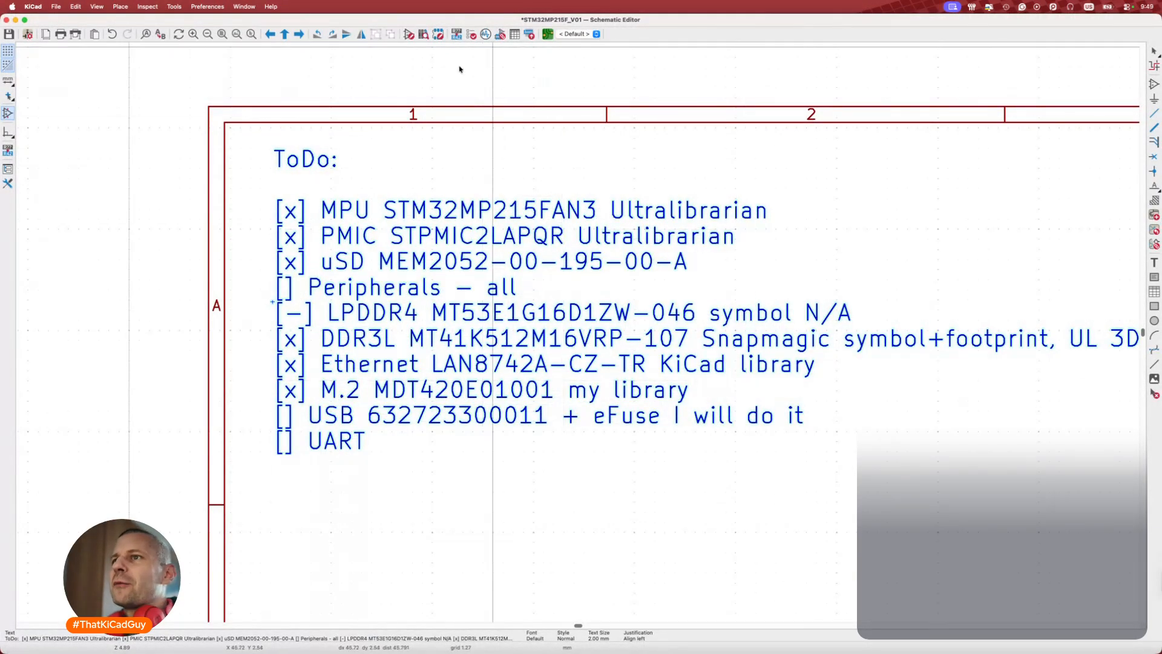
key("super+Tab")
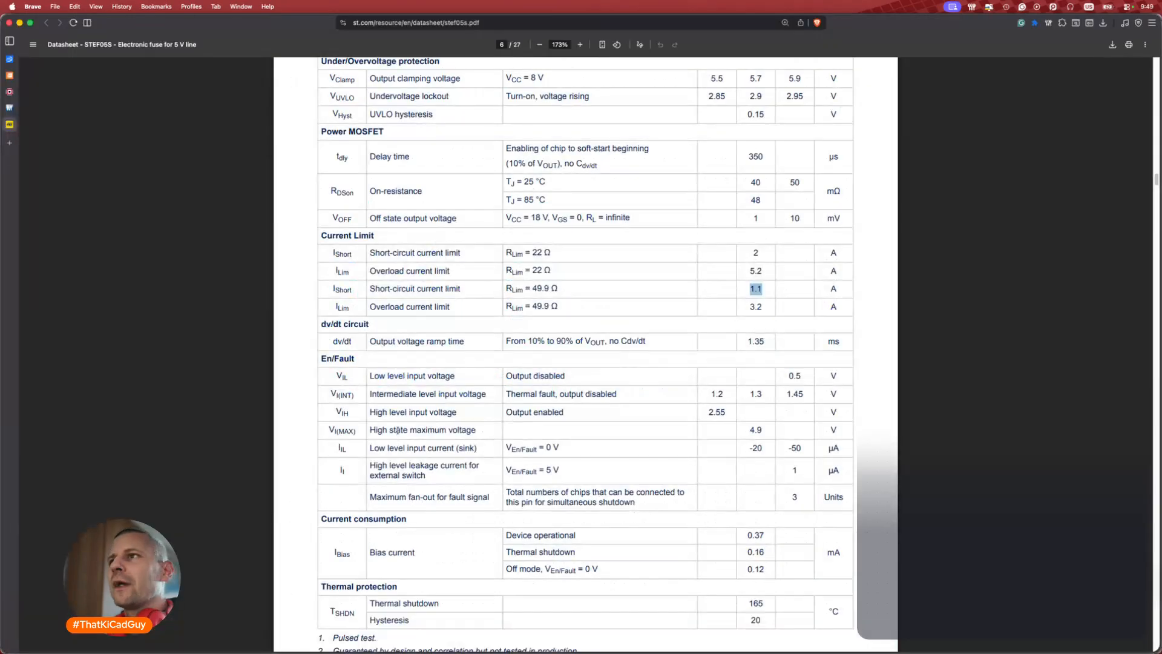
scroll(450, 256, "up", 20)
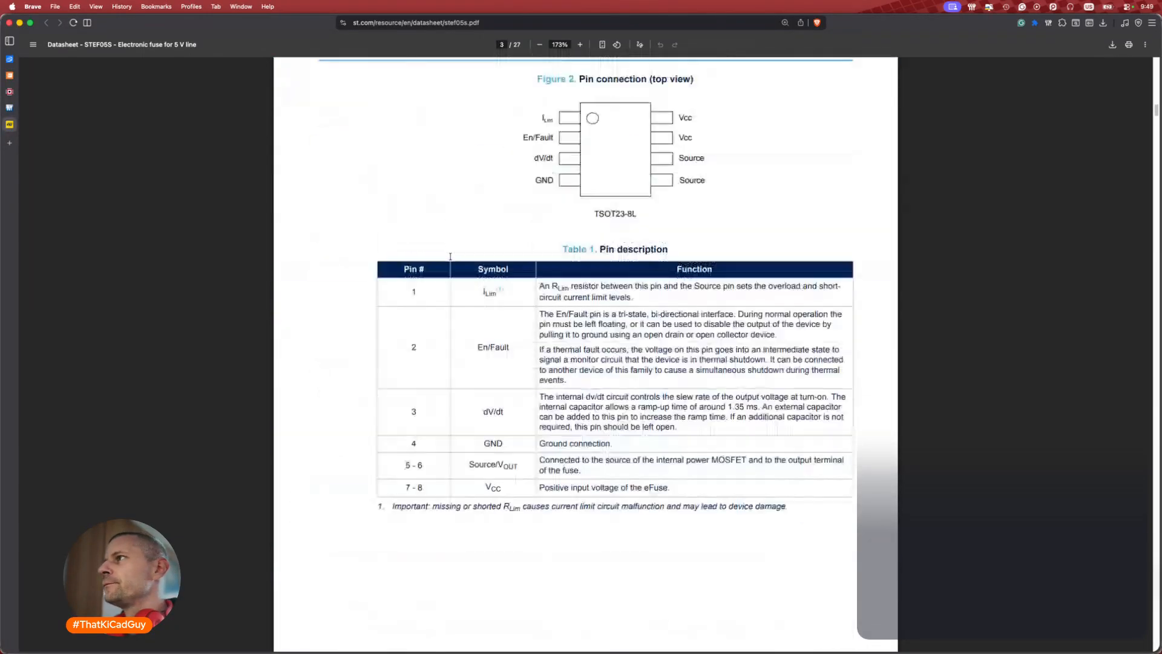
scroll(450, 256, "up", 15)
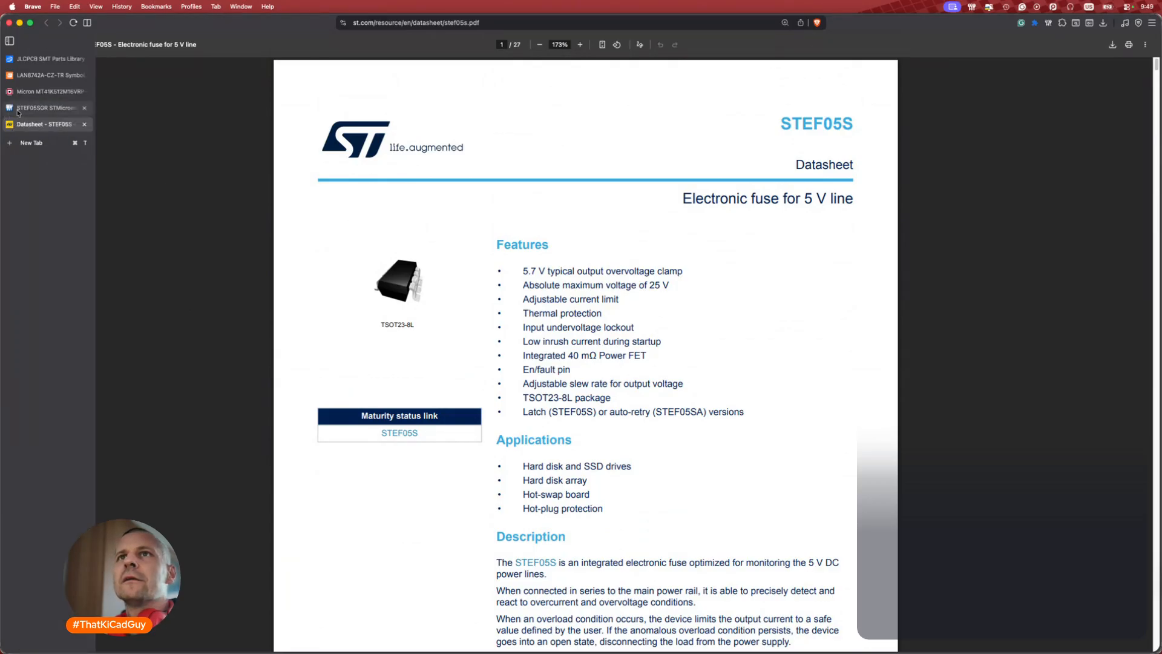
left_click(36, 111)
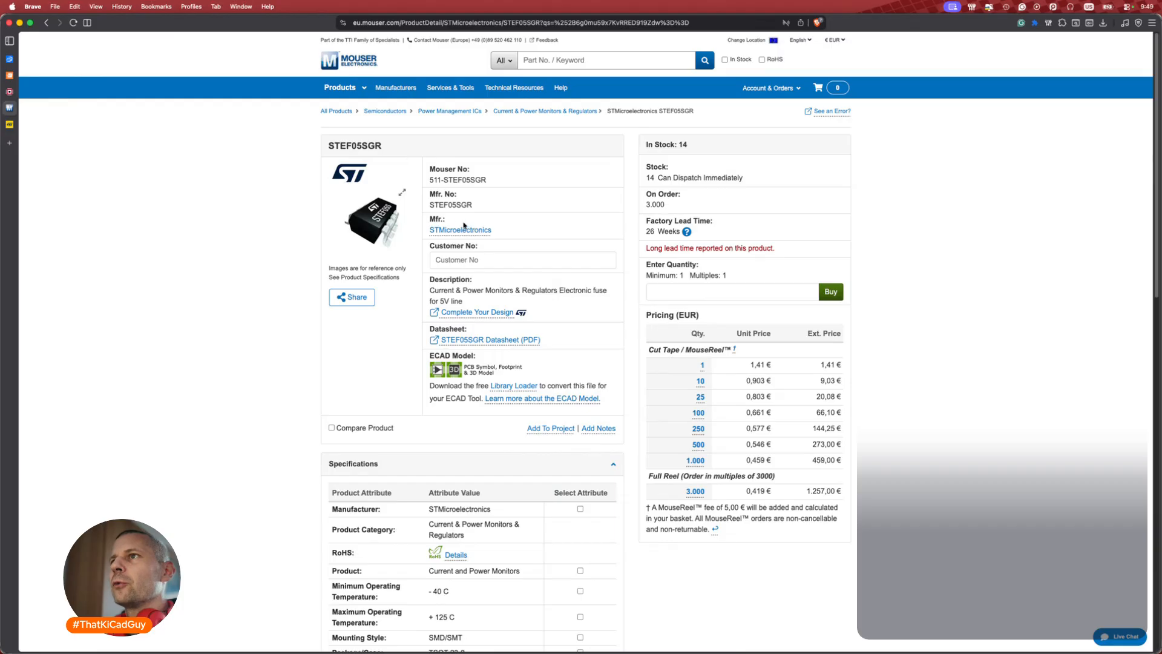
left_click_drag(430, 203, 482, 205)
key("super+c")
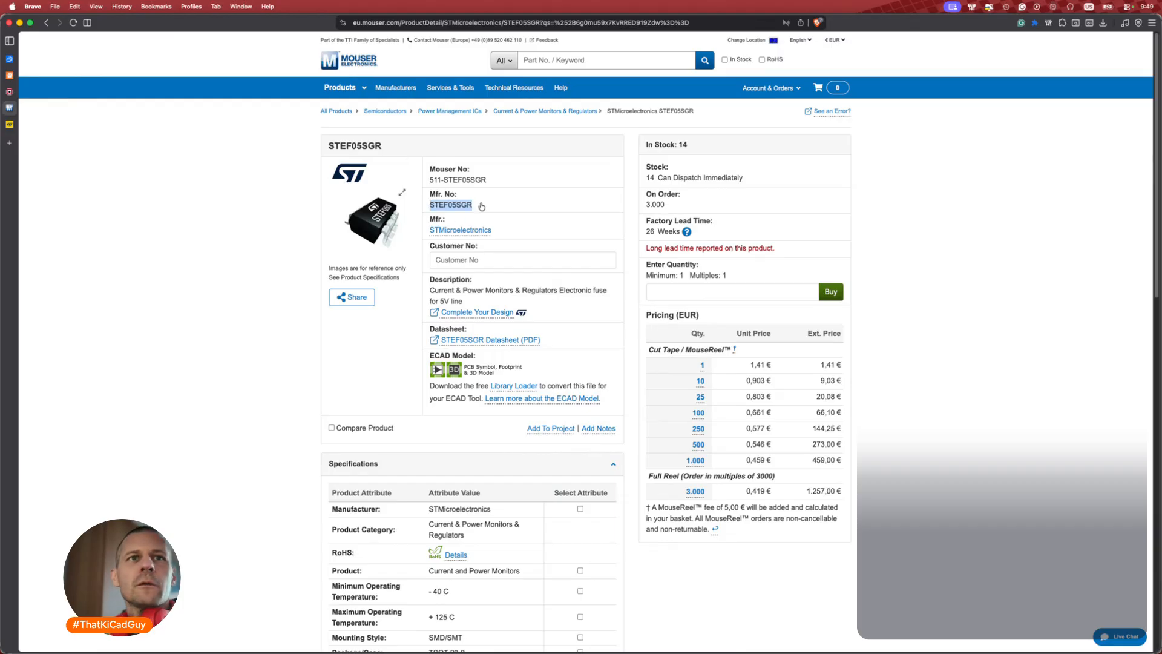
Open the Symbol Editor in KiCad and search the symbol libraries for STEF05SGR.
key("super+Tab")
left_click(409, 34)
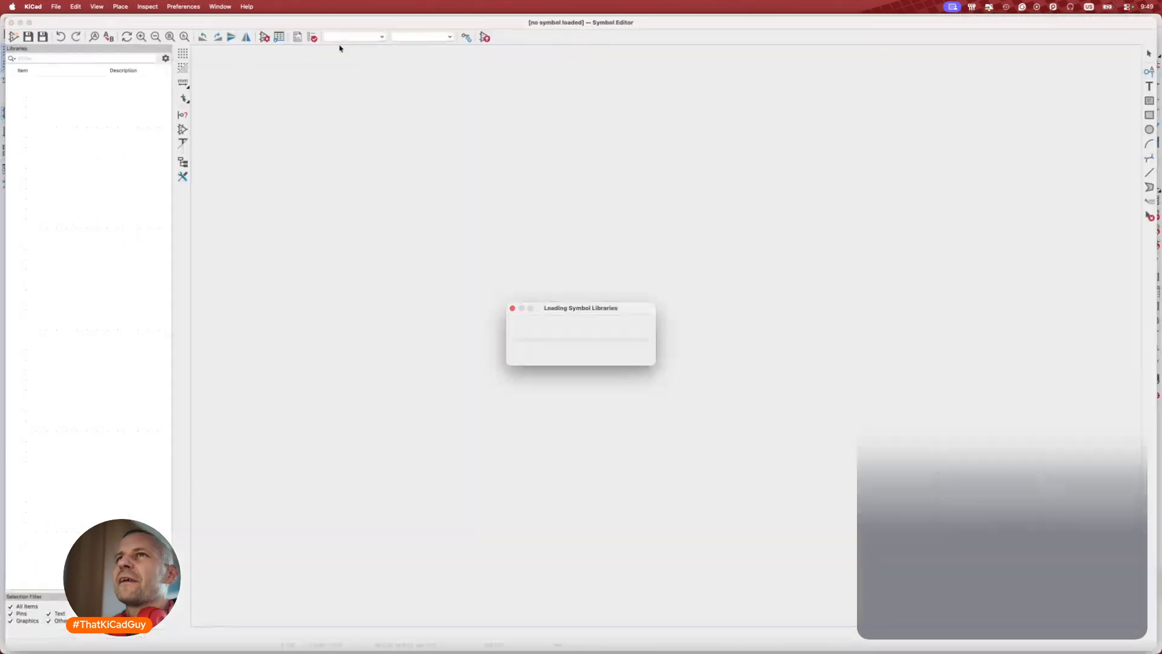
key("super+v")
key("super+a")
key("super+c")
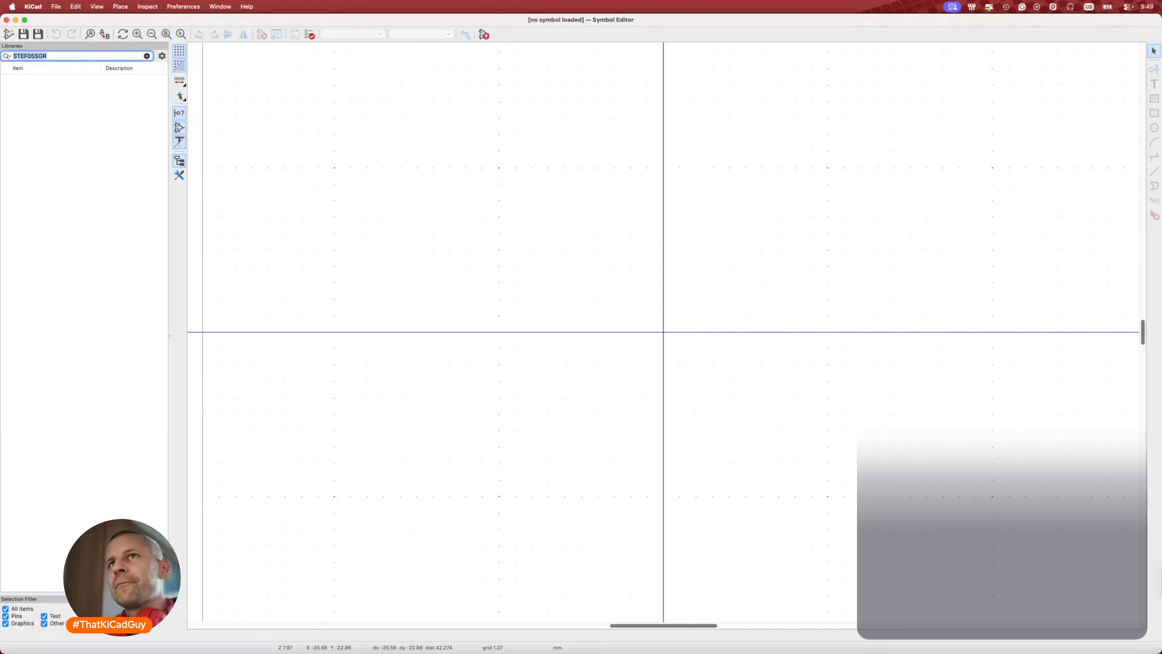
Replace the symbol library search with !efuse to look for existing eFuse symbols.
key("BackSpace")
type("!d")
key("BackSpace")
key("BackSpace")
type("!efuse")
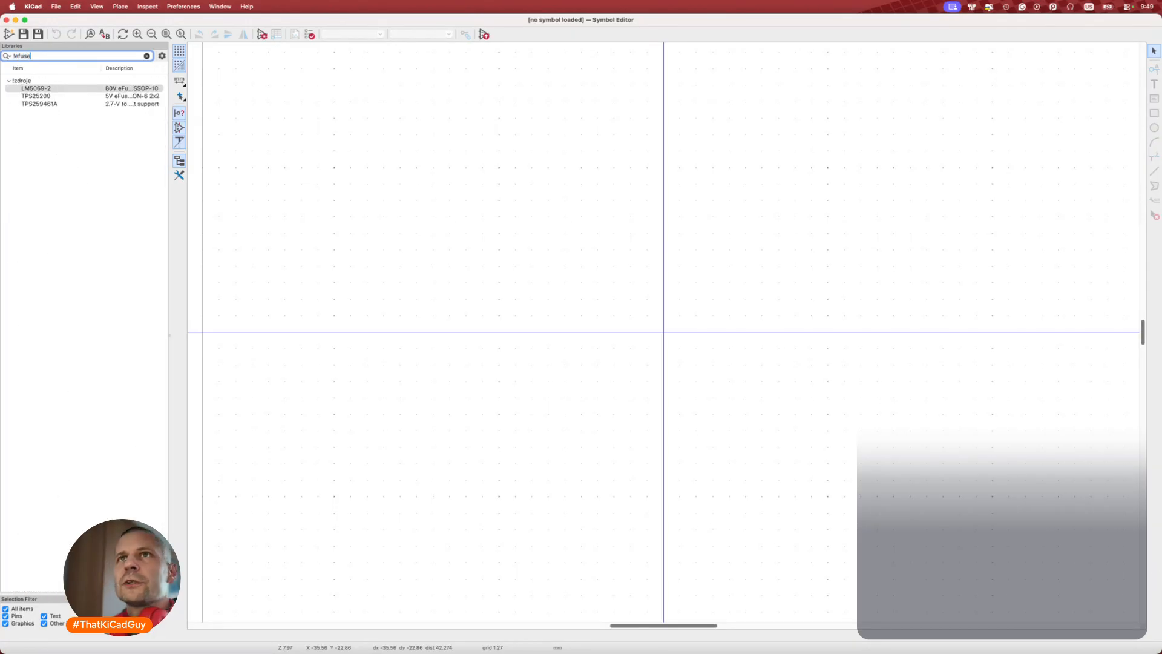
Review the LM5069-2 and TPS25200 eFuse symbols and duplicate TPS25200 in the same library as STEF05SGR.
left_click(38, 90)
double_click(37, 89)
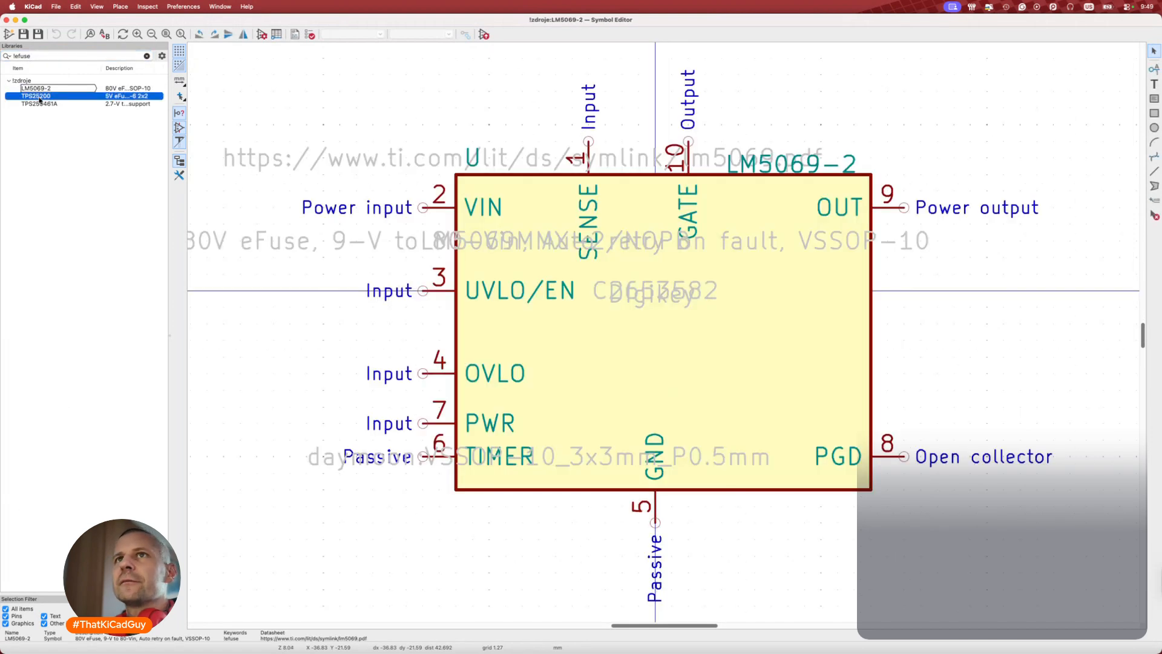
double_click(39, 96)
right_click(40, 98)
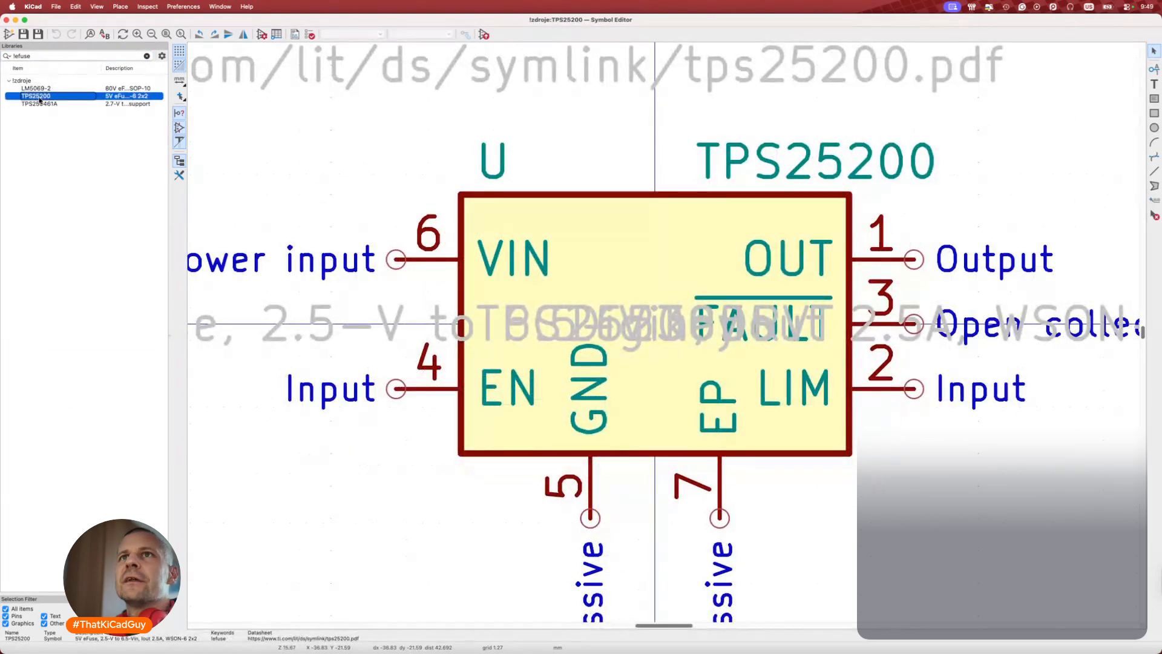
left_click(69, 168)
key("super+v")
left_click(681, 410)
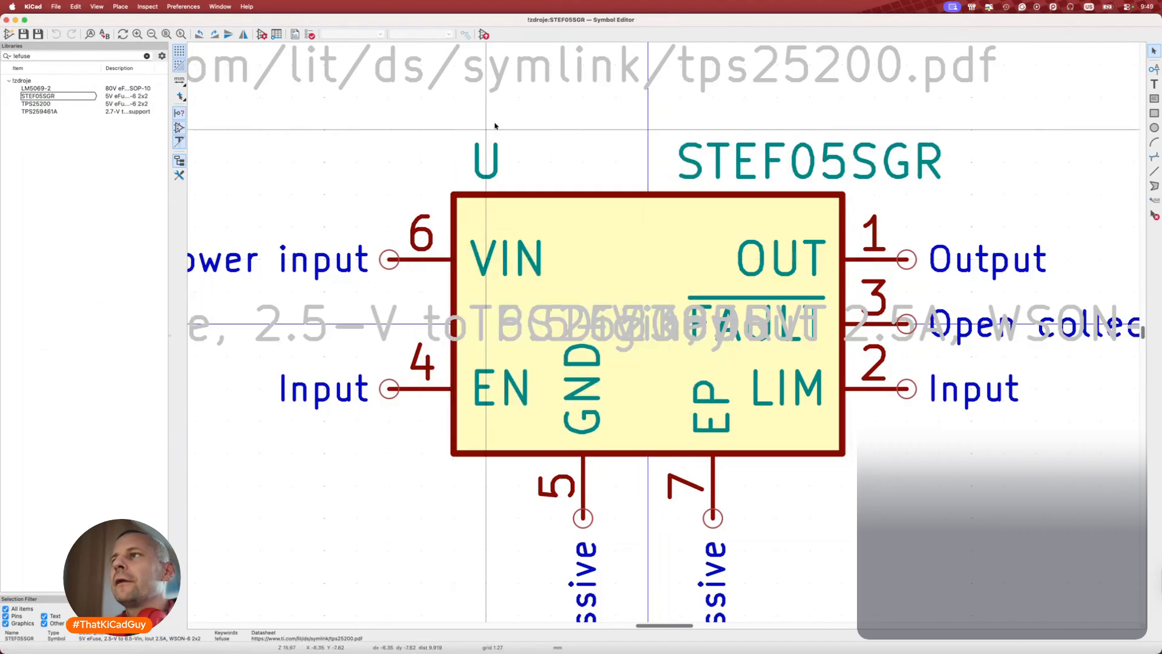
Hide the library tree and arrange the Symbol Editor side by side with the STEF05S datasheet in Brave.
key("super+grave")
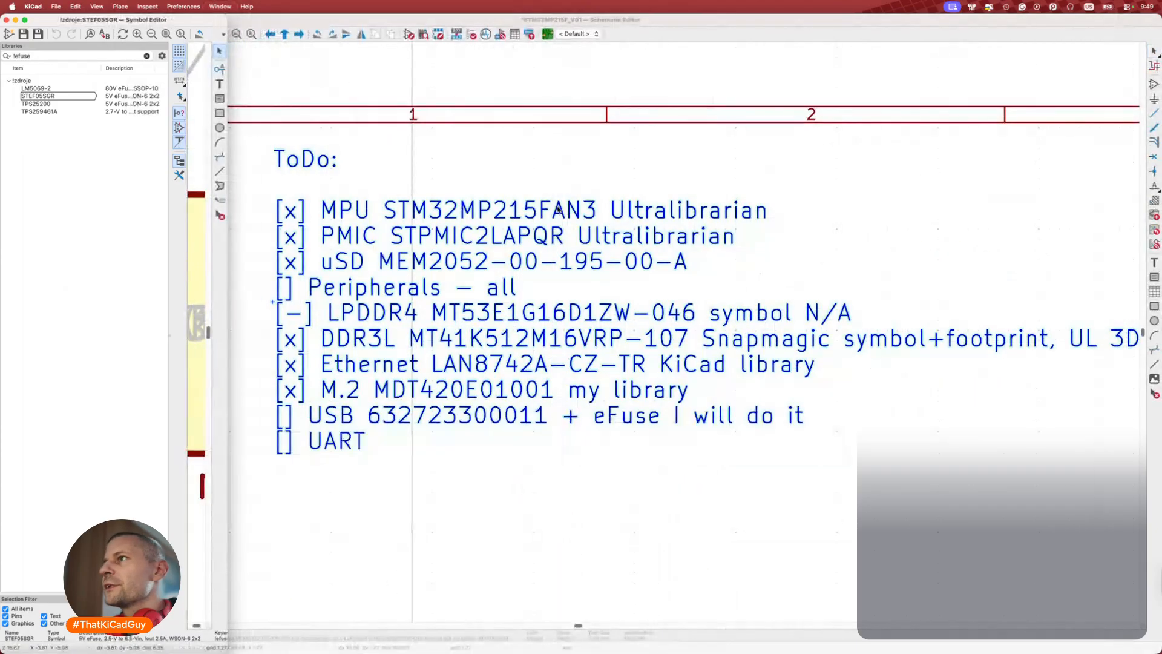
left_click(179, 163)
key("ctrl+Left")
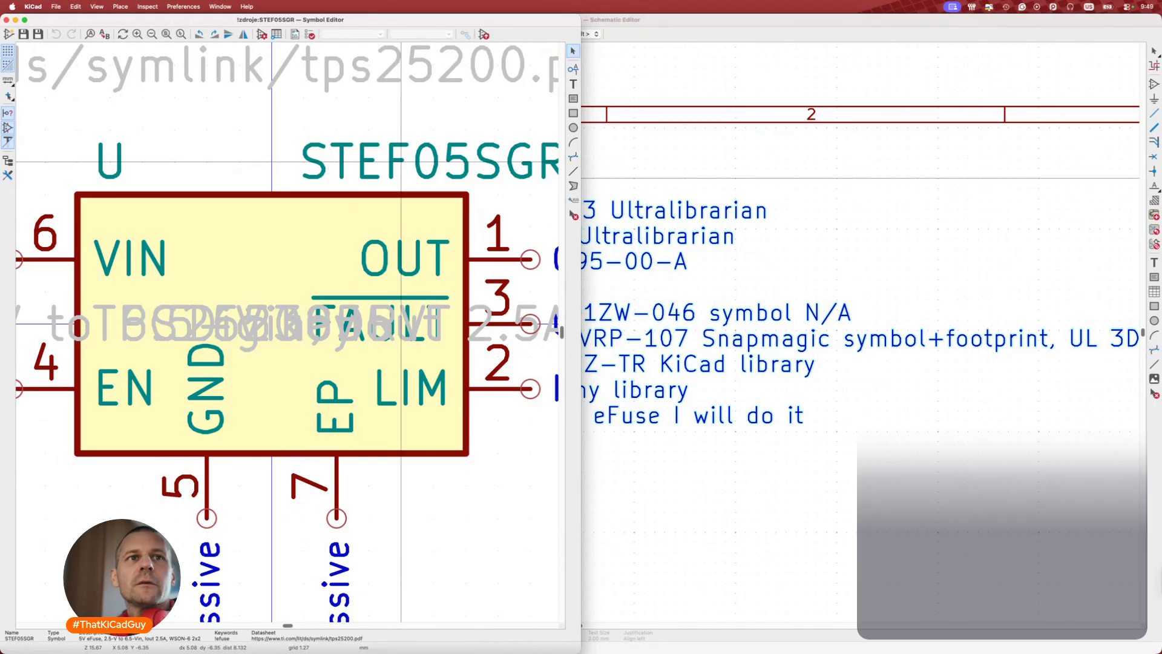
key("super+Tab")
mouse_move(2, 141)
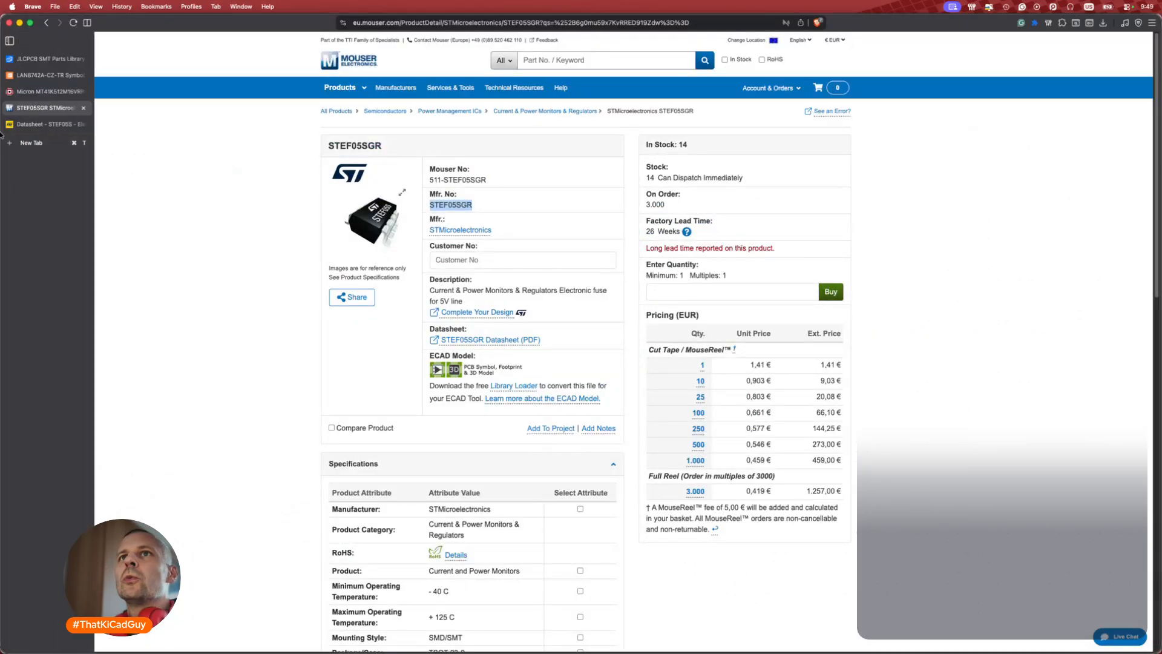
left_click(42, 124)
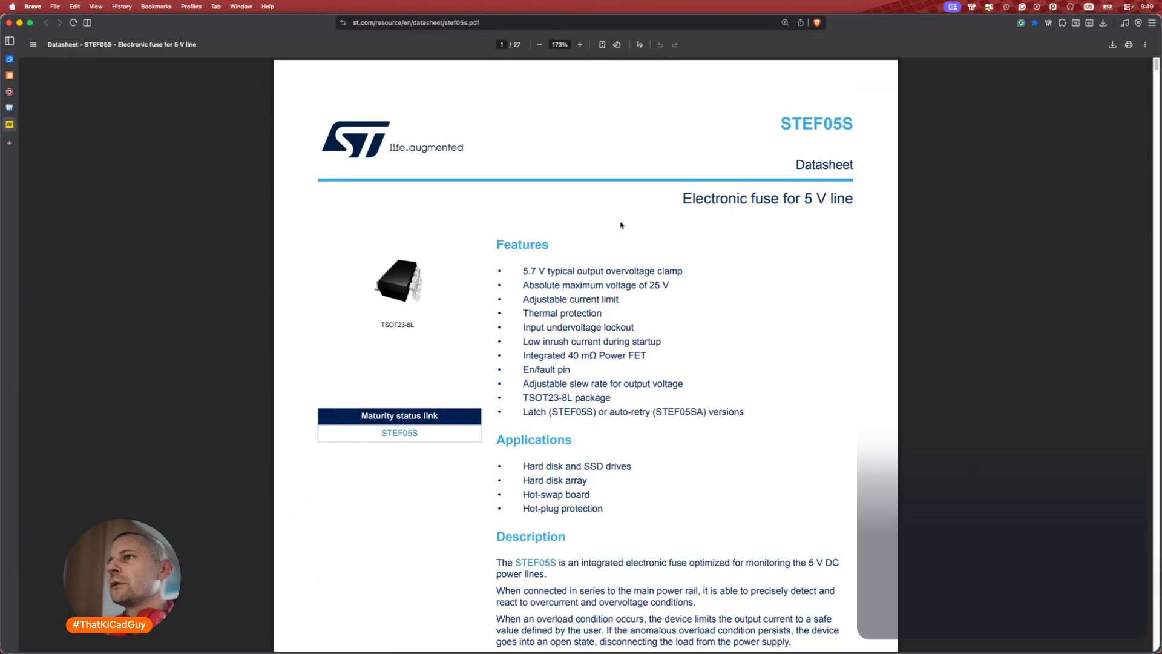
key("ctrl+Right")
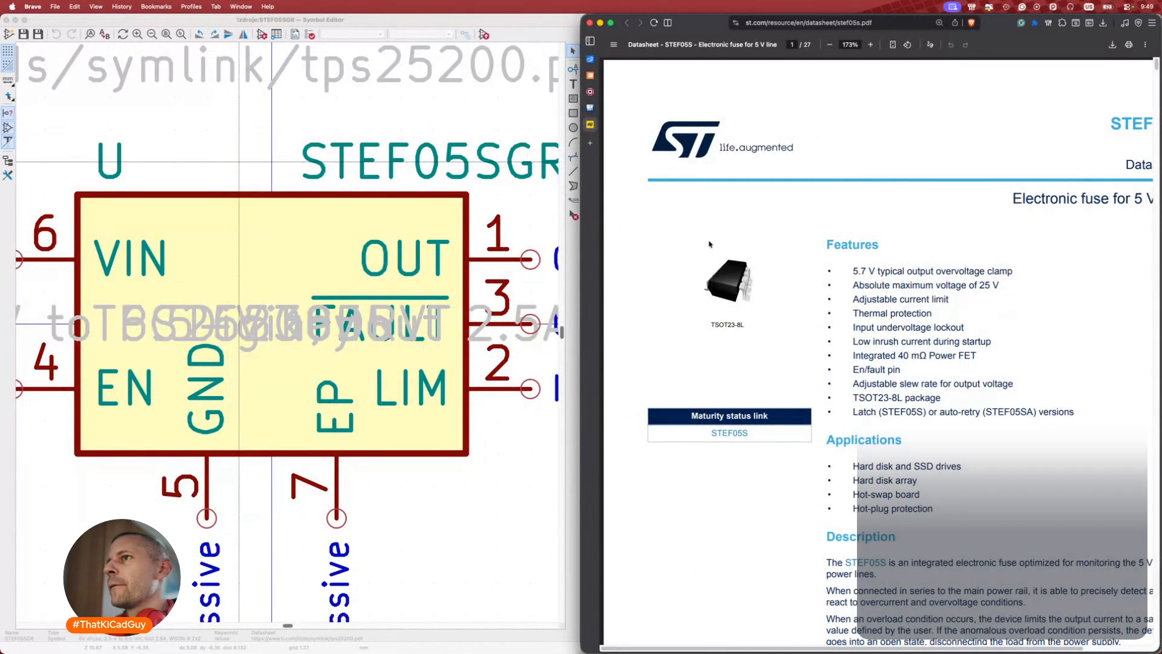
Following the datasheet's pin description table, set the LIM pin's number to 1 and its electrical type to Passive.
left_click(216, 168)
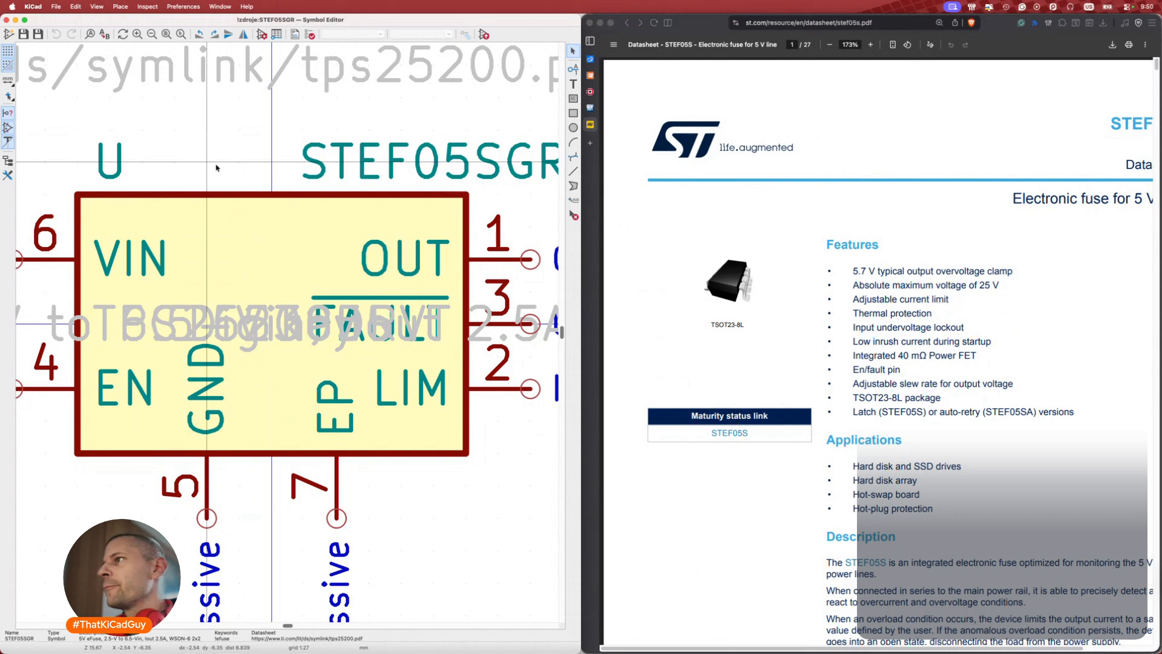
scroll(811, 356, "down", 15)
scroll(811, 356, "down", 10)
scroll(283, 382, "right", 3)
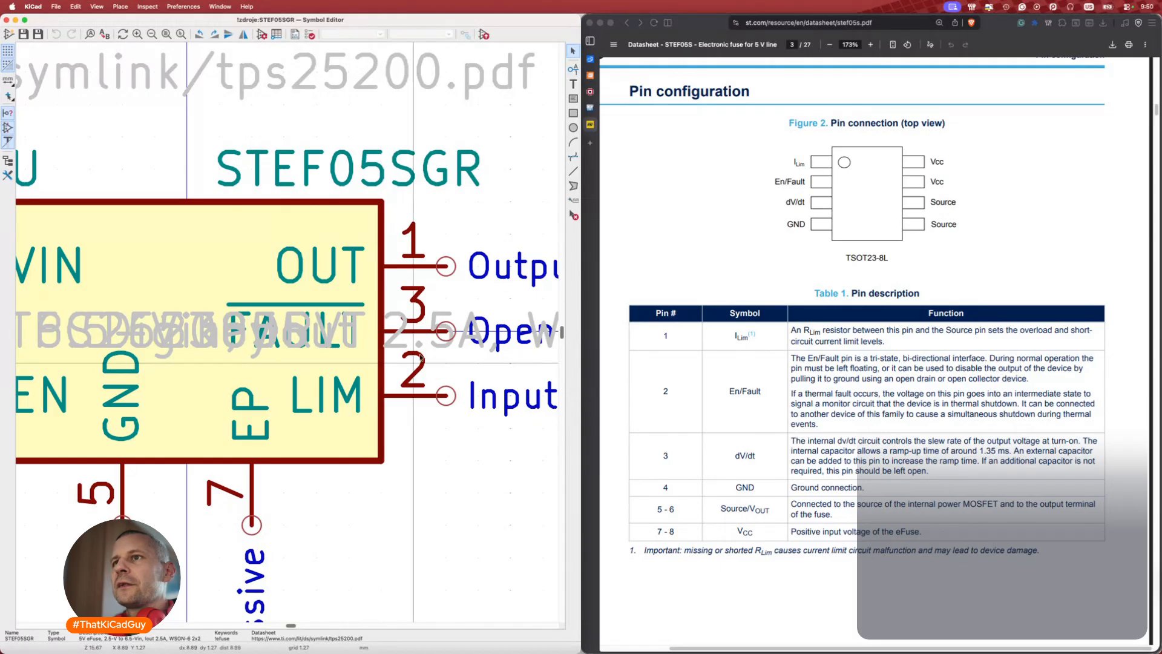
double_click(418, 398)
key("Tab")
type("1")
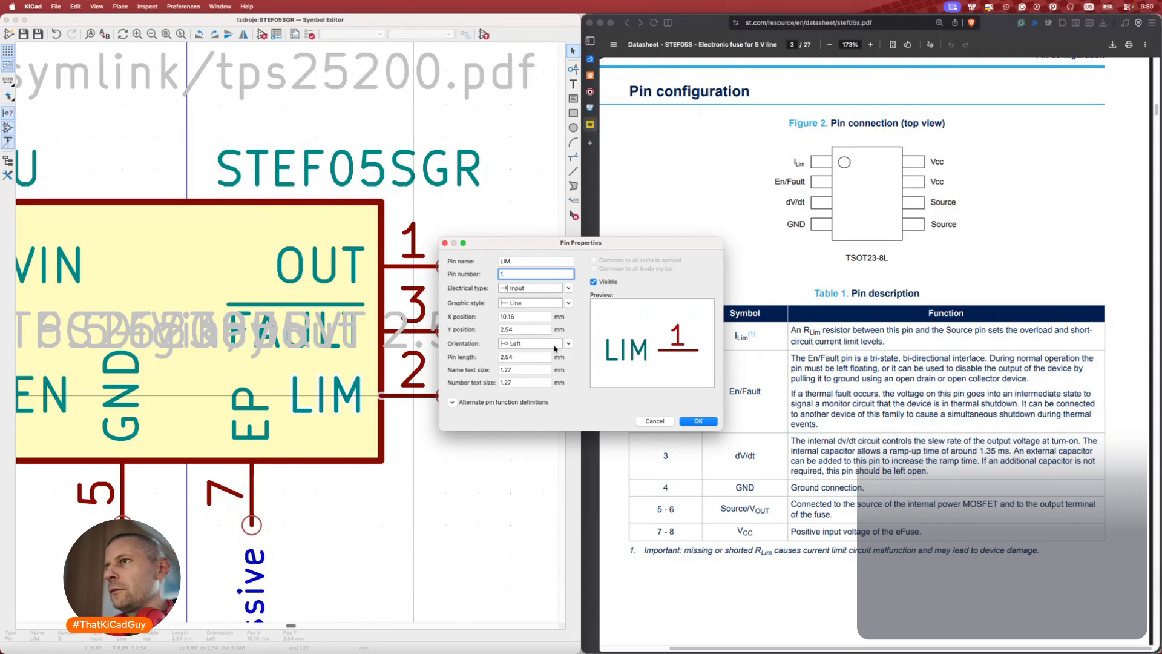
left_click(567, 289)
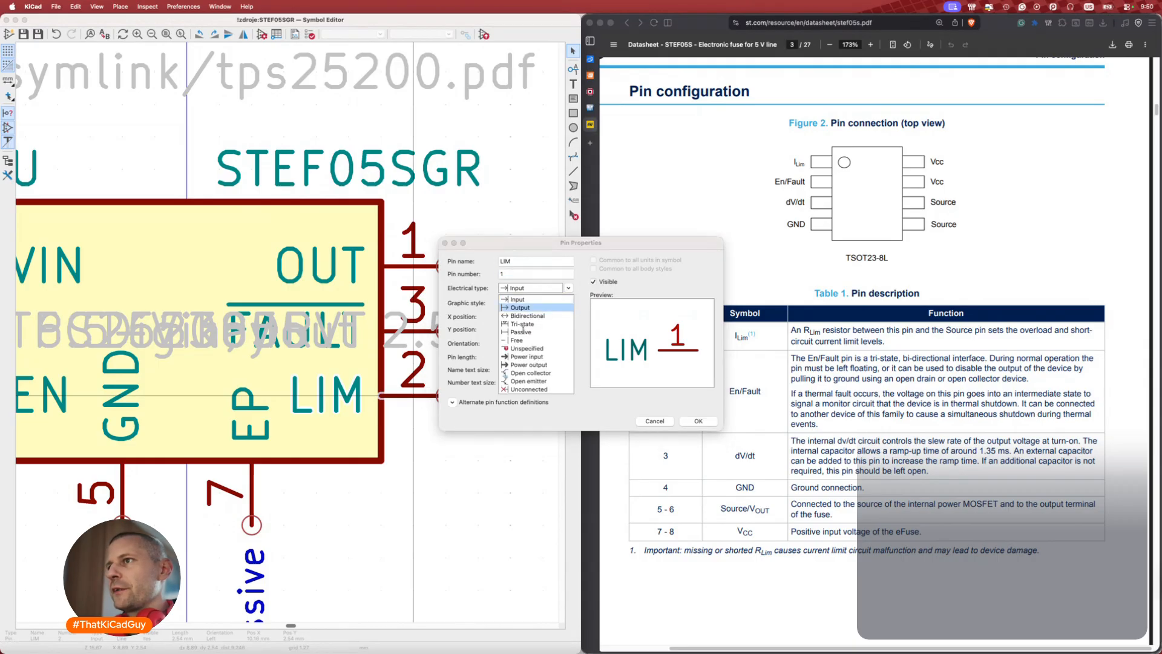
left_click(568, 326)
left_click(707, 422)
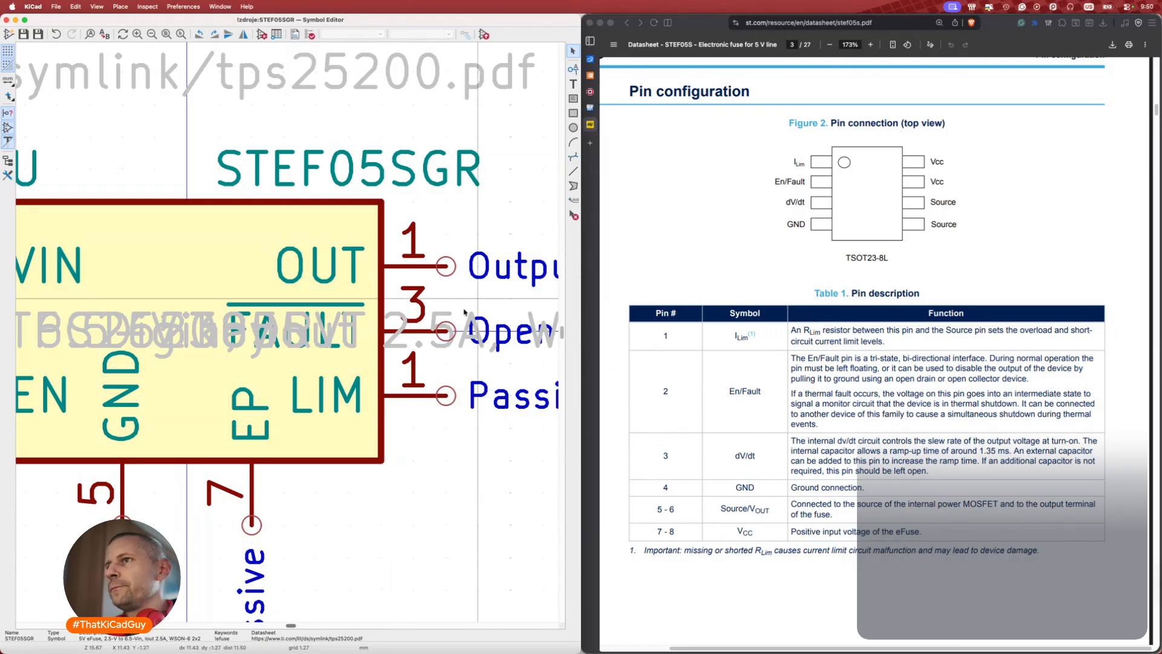
Change the inverted FAULT pin to the name En/FAULT without the overbar, pin number 2 and electrical type Bidirectional.
left_click(424, 299)
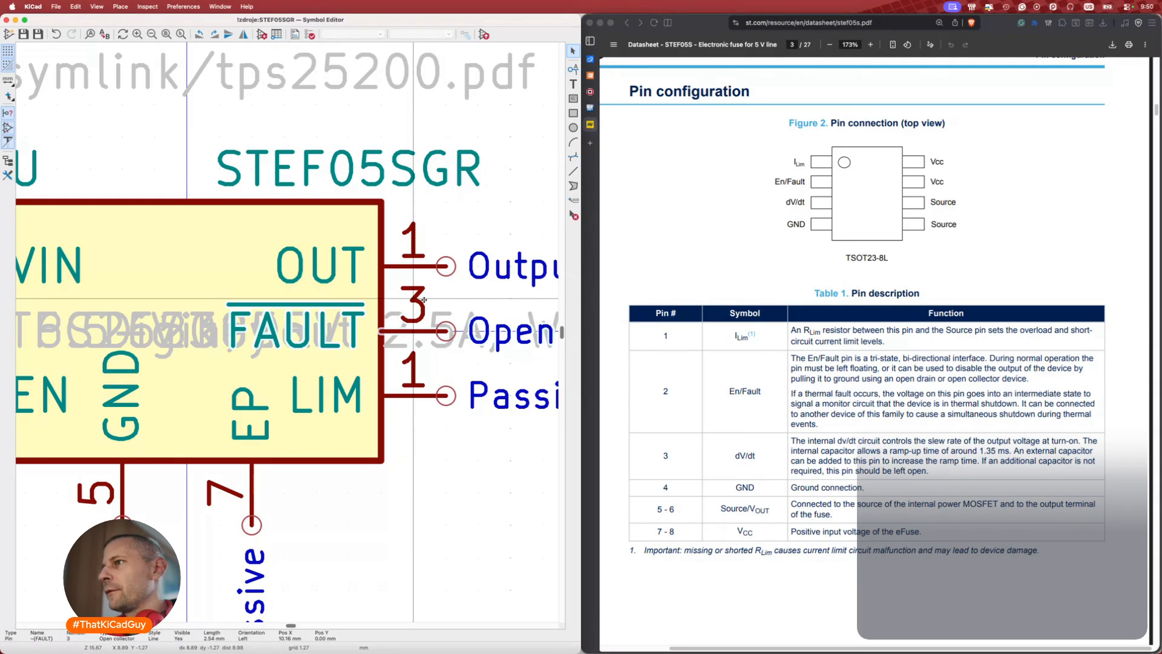
double_click(425, 299)
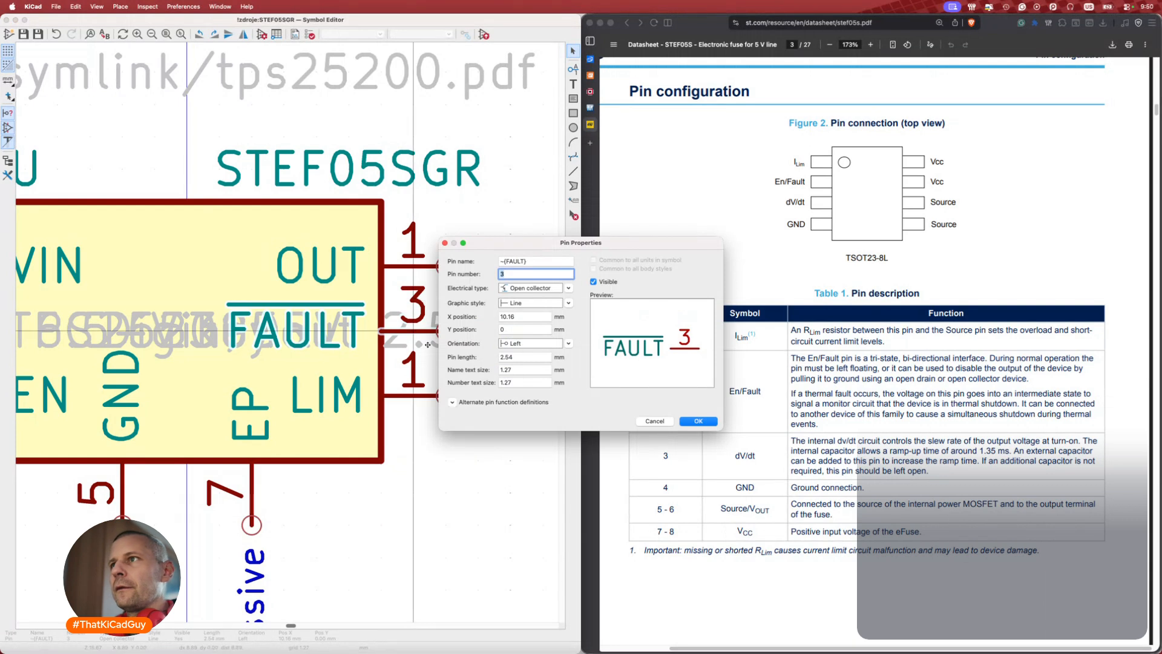
left_click(505, 261)
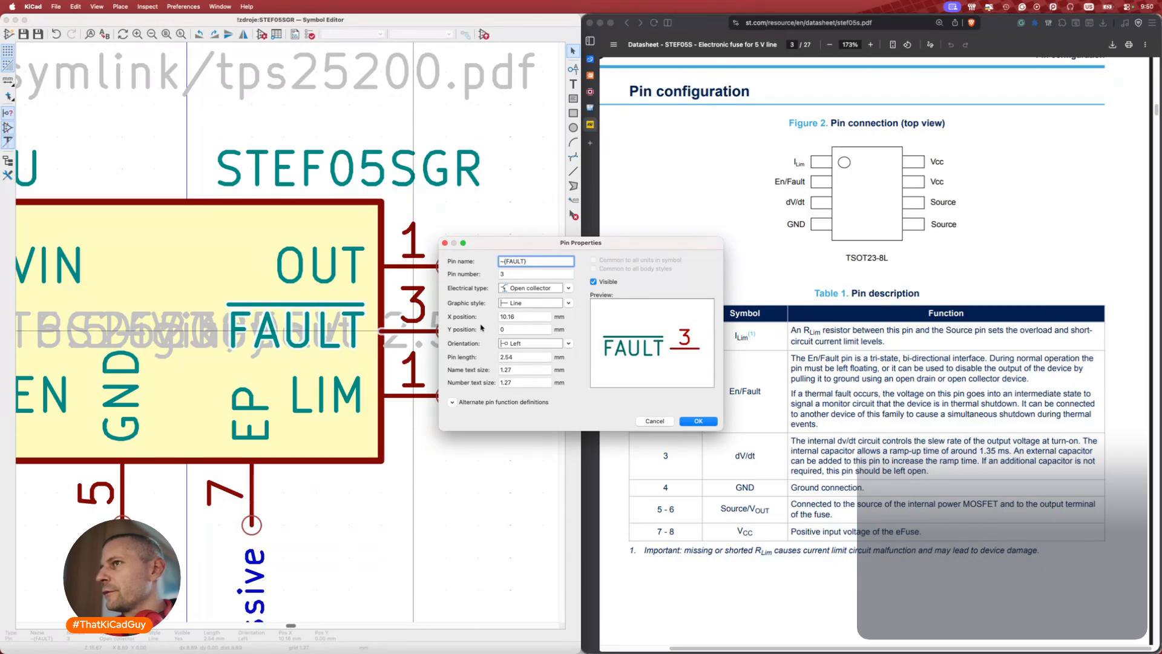
left_click(561, 289)
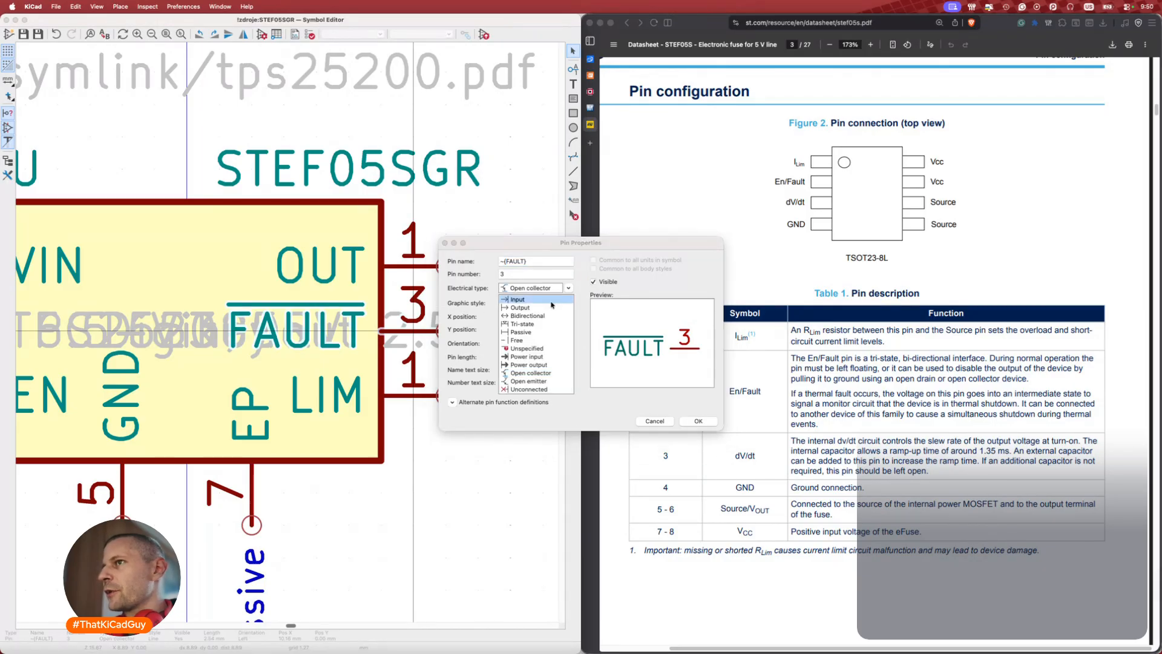
left_click(526, 316)
left_click(506, 262)
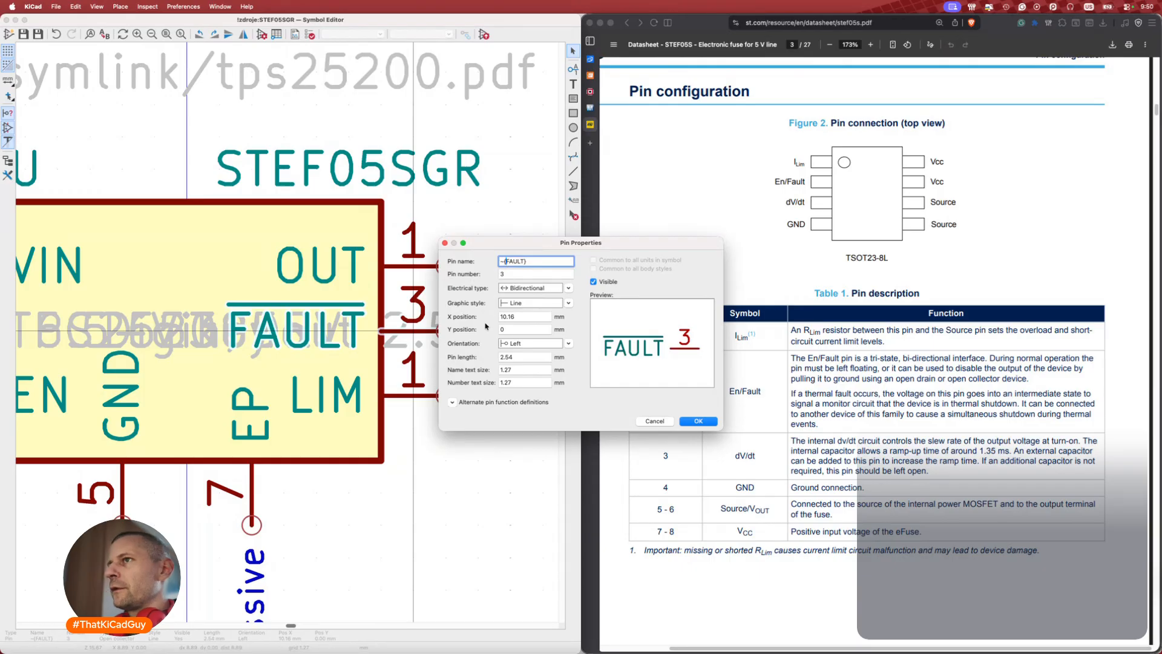
key("BackSpace")
key("BackSpace")
key("BackSpace")
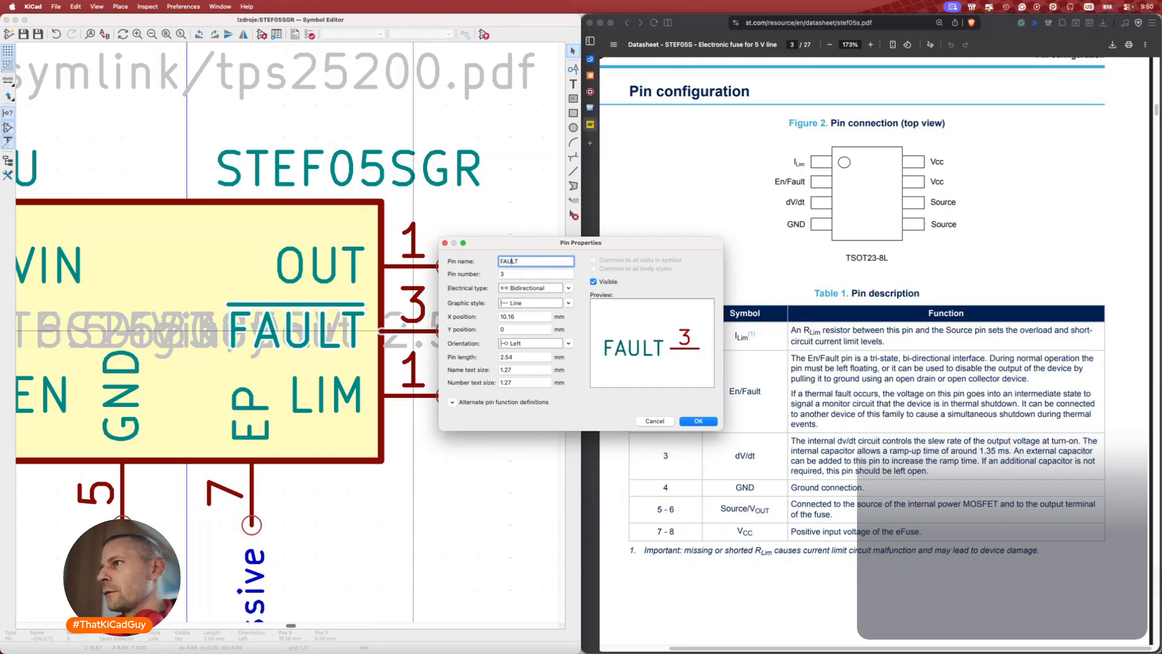
type("En/")
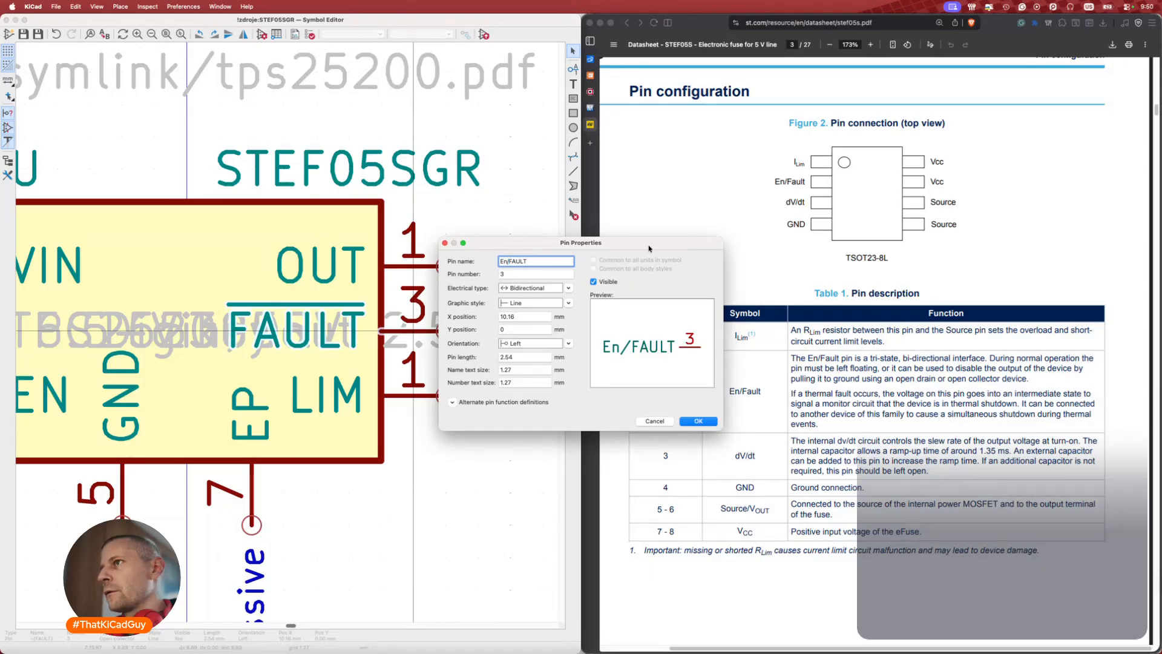
left_click_drag(651, 246, 588, 245)
key("Tab")
type("2")
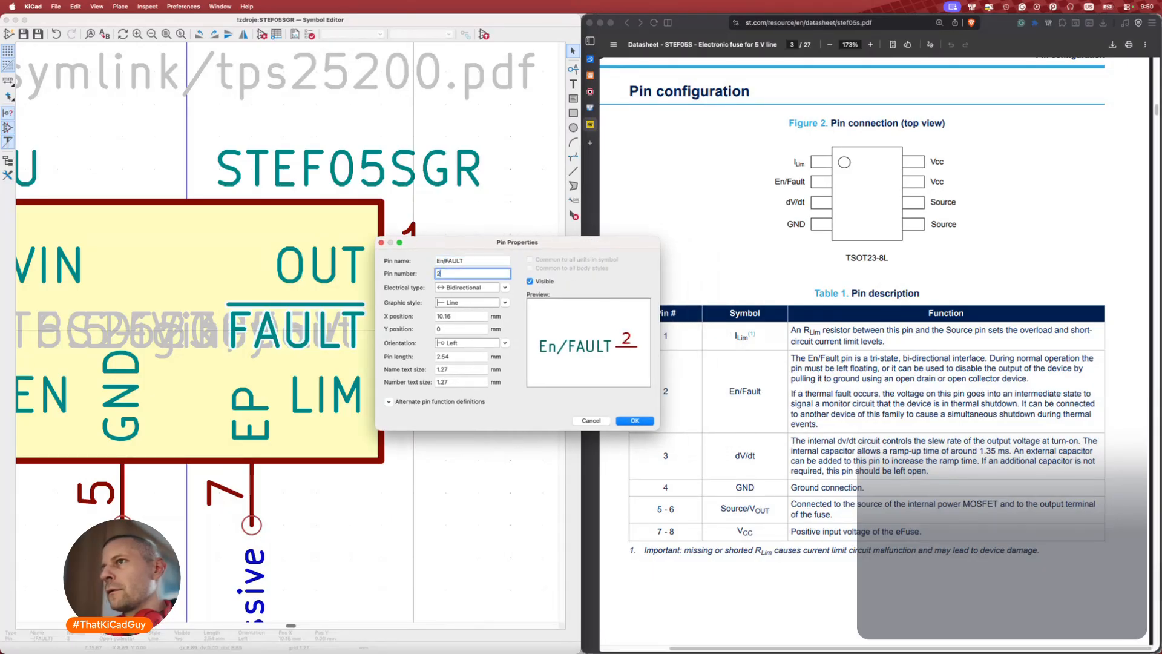
left_click(633, 421)
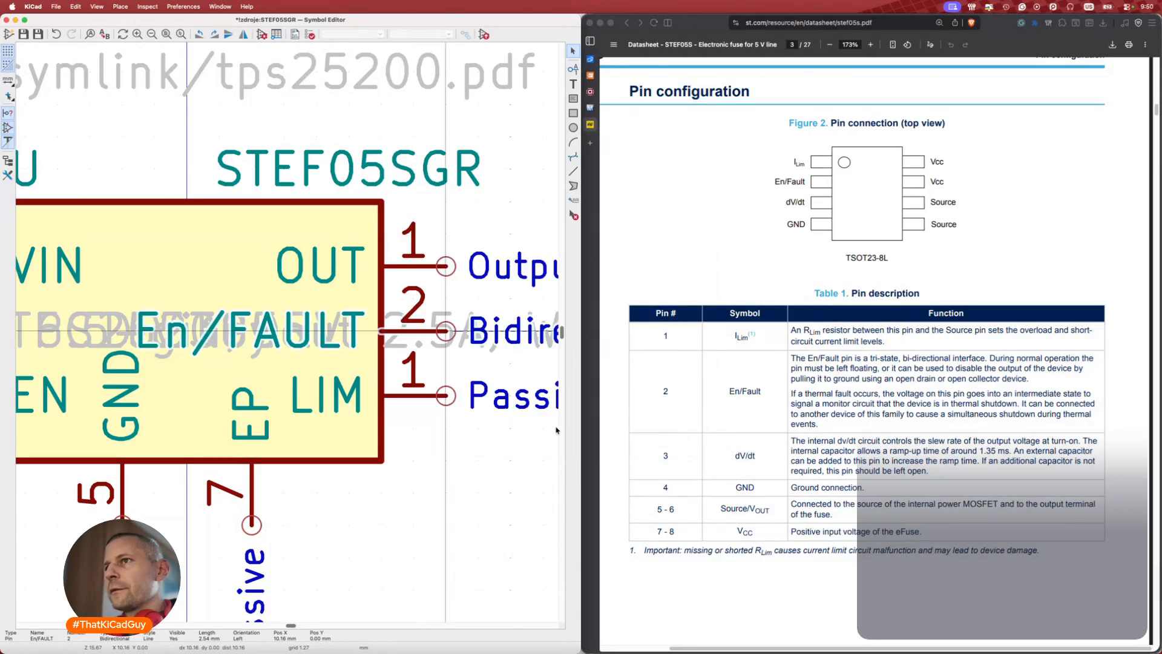
Check eFuse U14 in the reference schematic in Preview and change the symbol's EN pin to dV/dt, number 3, electrical type Passive.
scroll(500, 407, "right", 2)
scroll(500, 407, "up", 1)
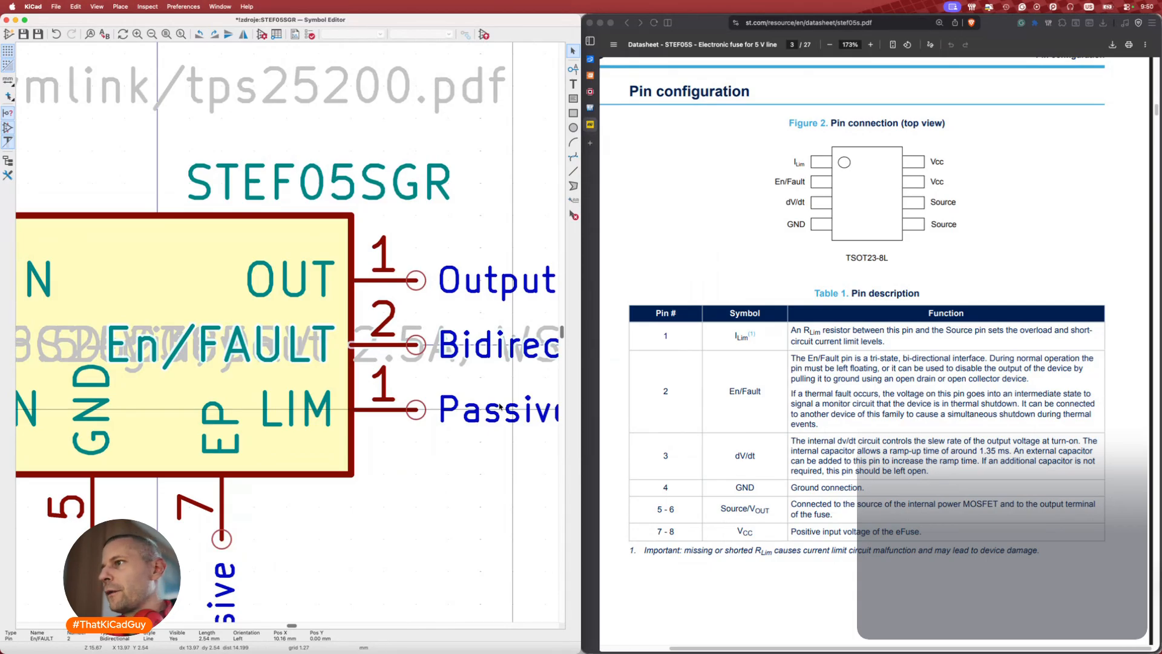
scroll(500, 406, "left", 9)
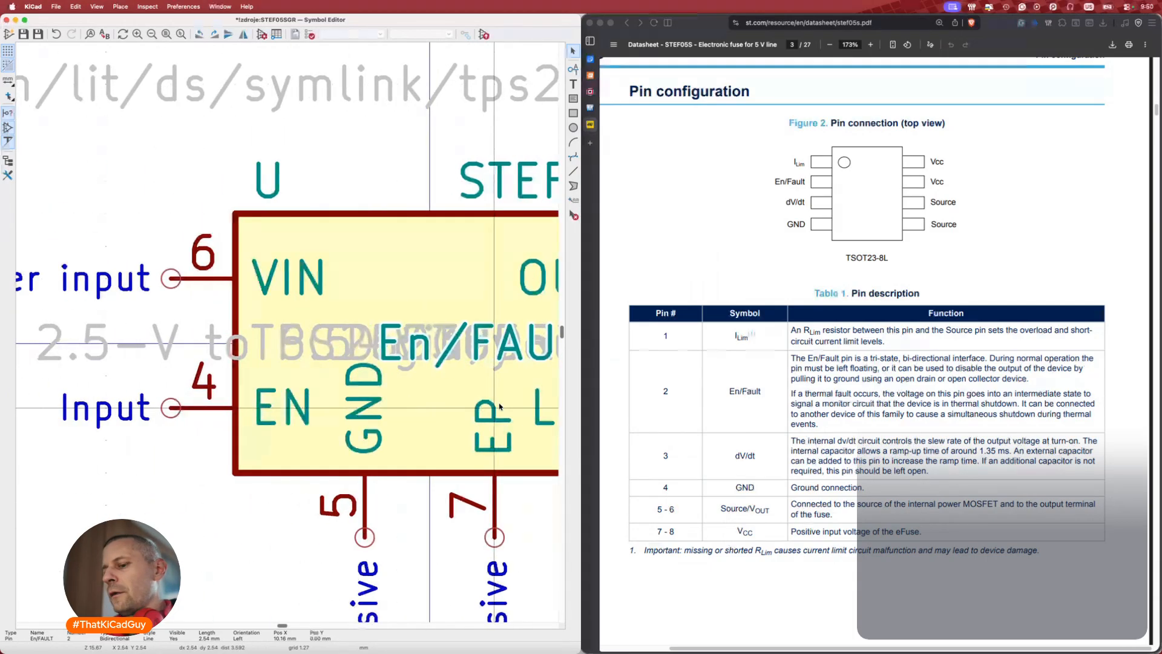
key("super+Tab")
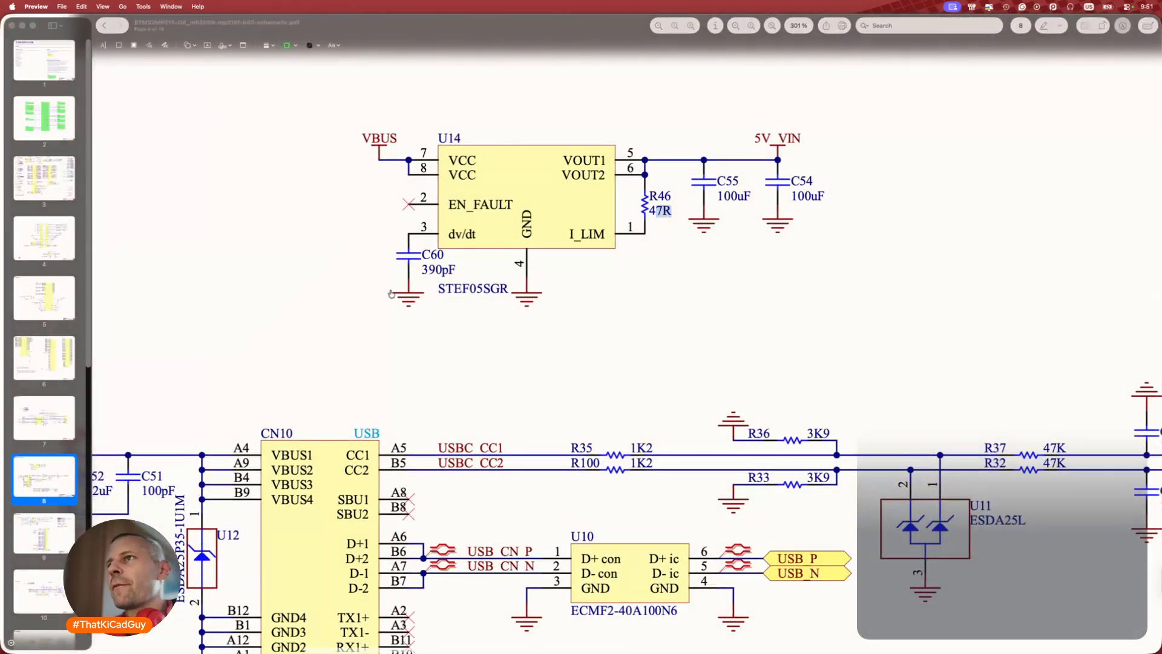
key("super+Tab")
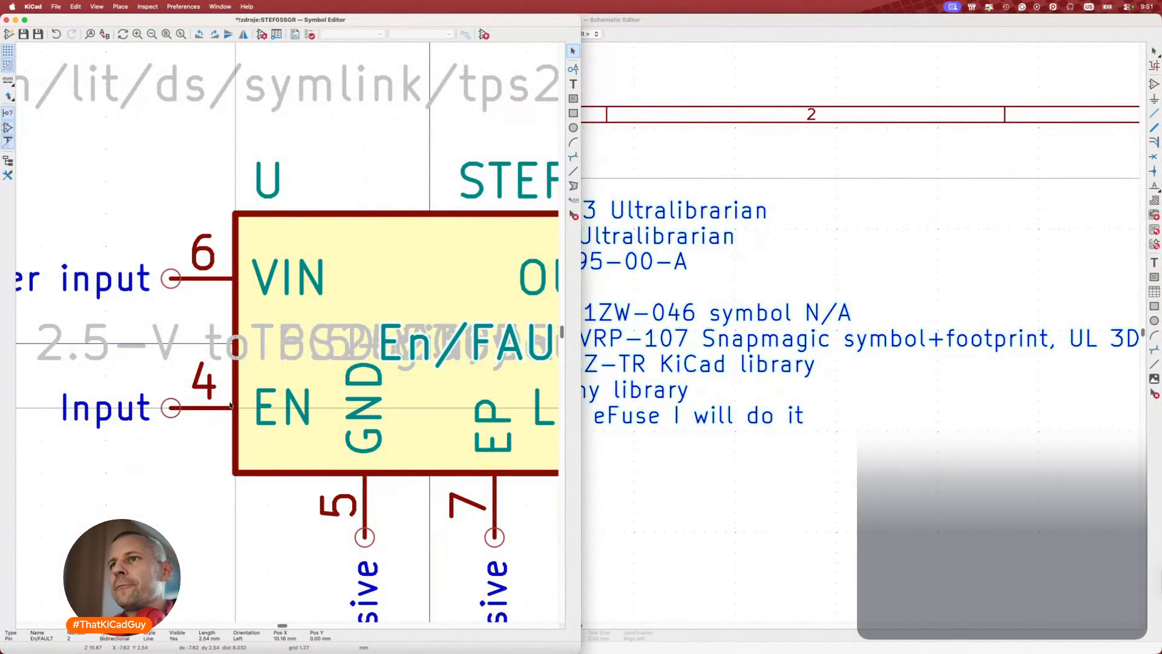
double_click(211, 408)
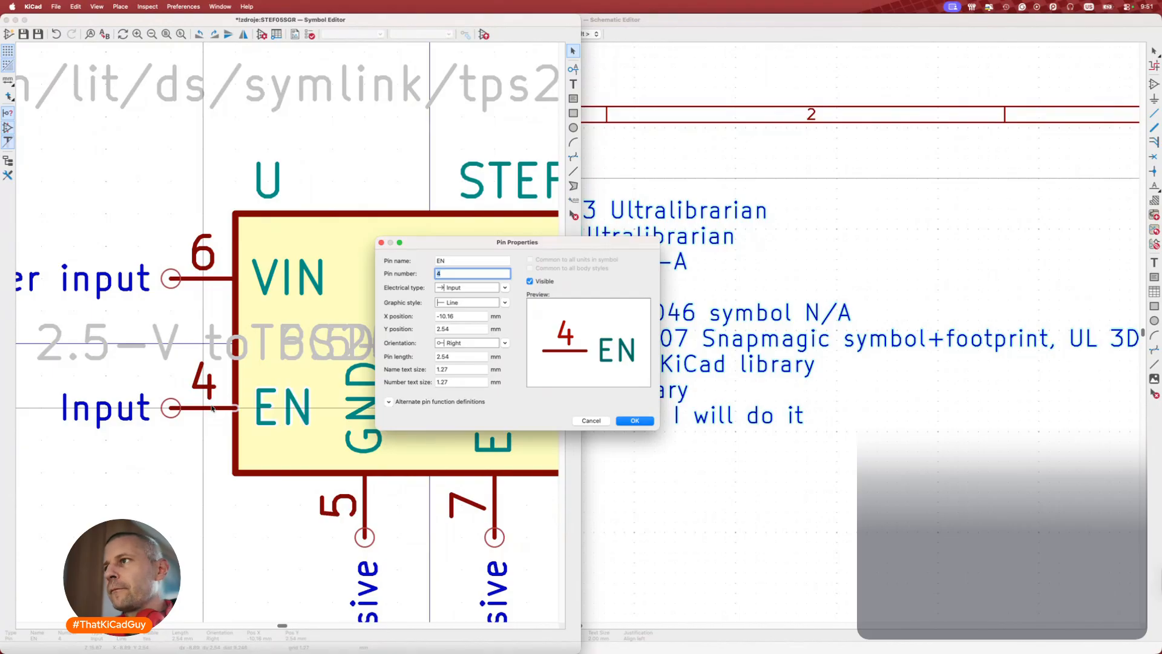
key("super+Tab")
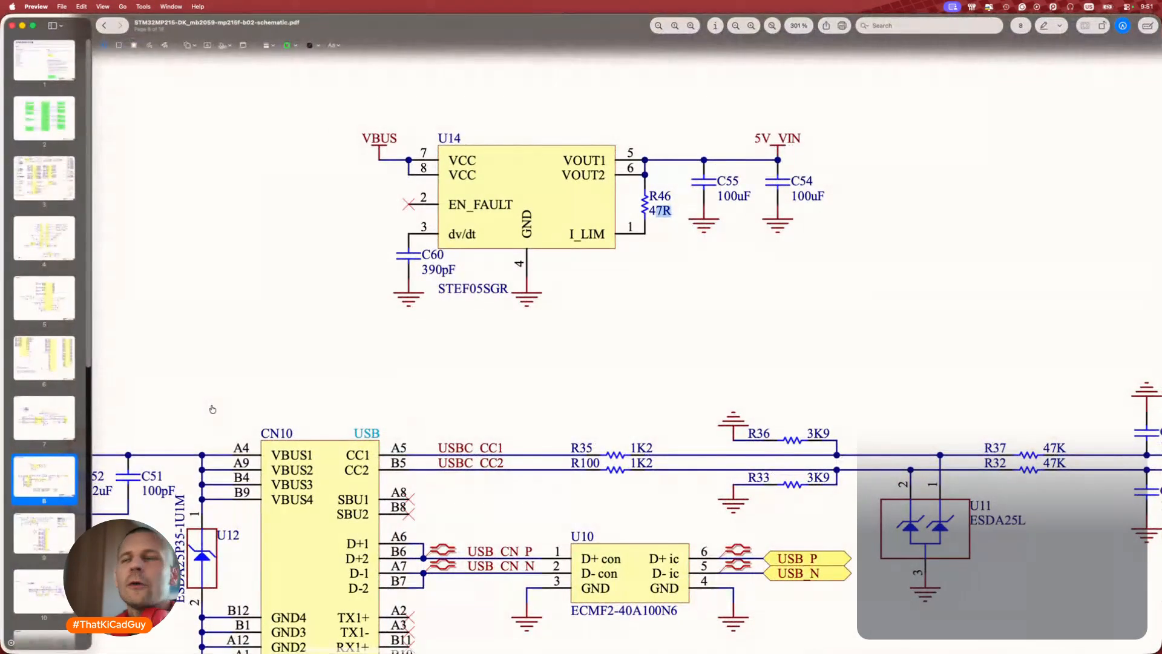
key("super+Tab")
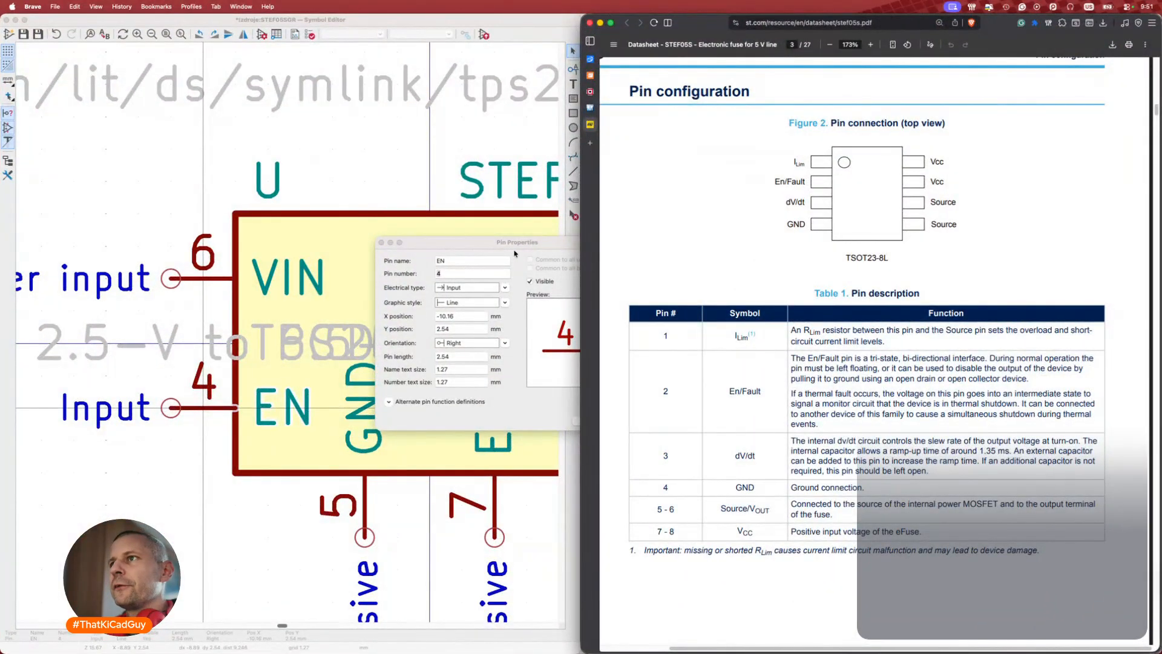
left_click(515, 254)
left_click_drag(506, 242, 382, 51)
type("d")
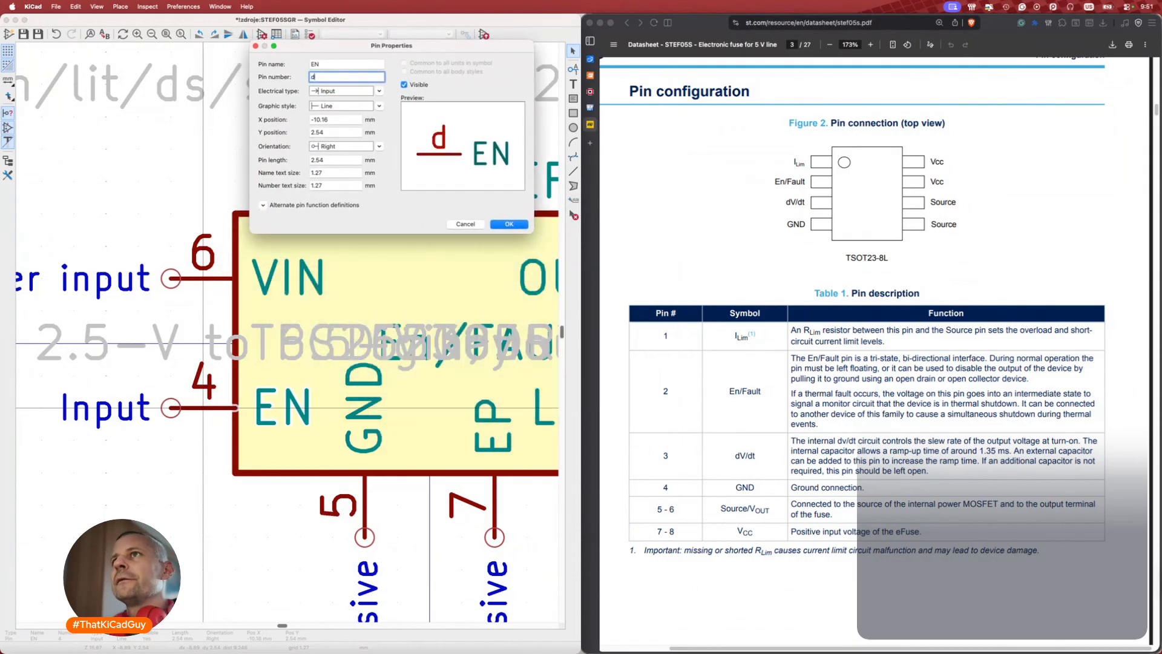
key("BackSpace")
type("3")
left_click(343, 64)
type("dV/dt")
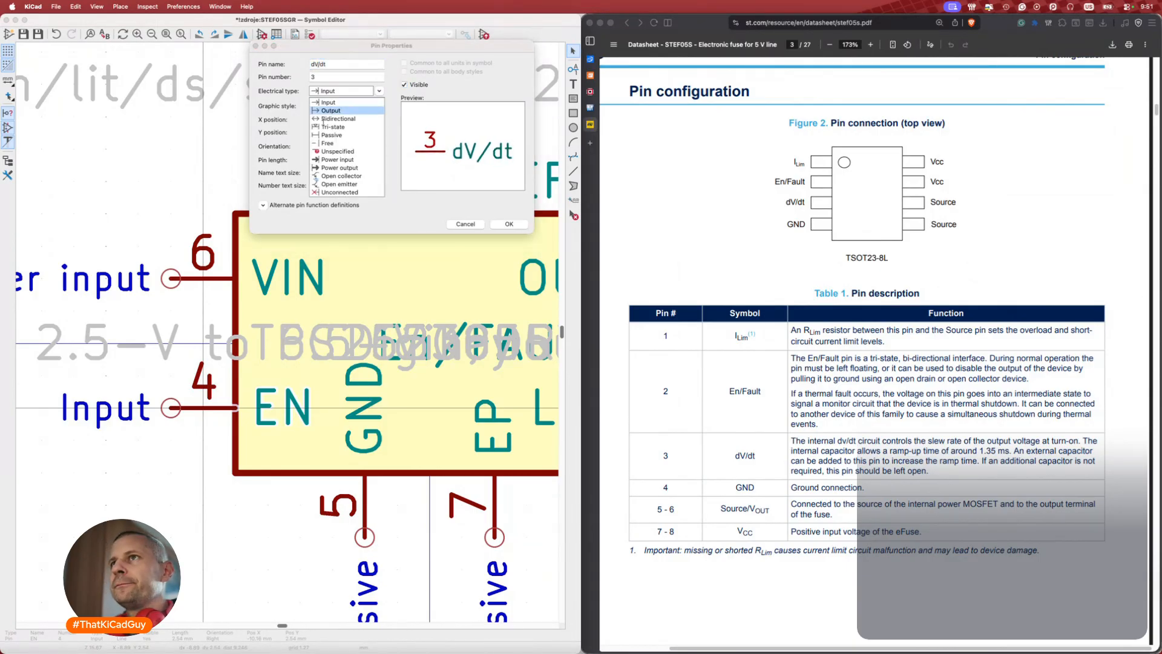
left_click(327, 135)
left_click(509, 224)
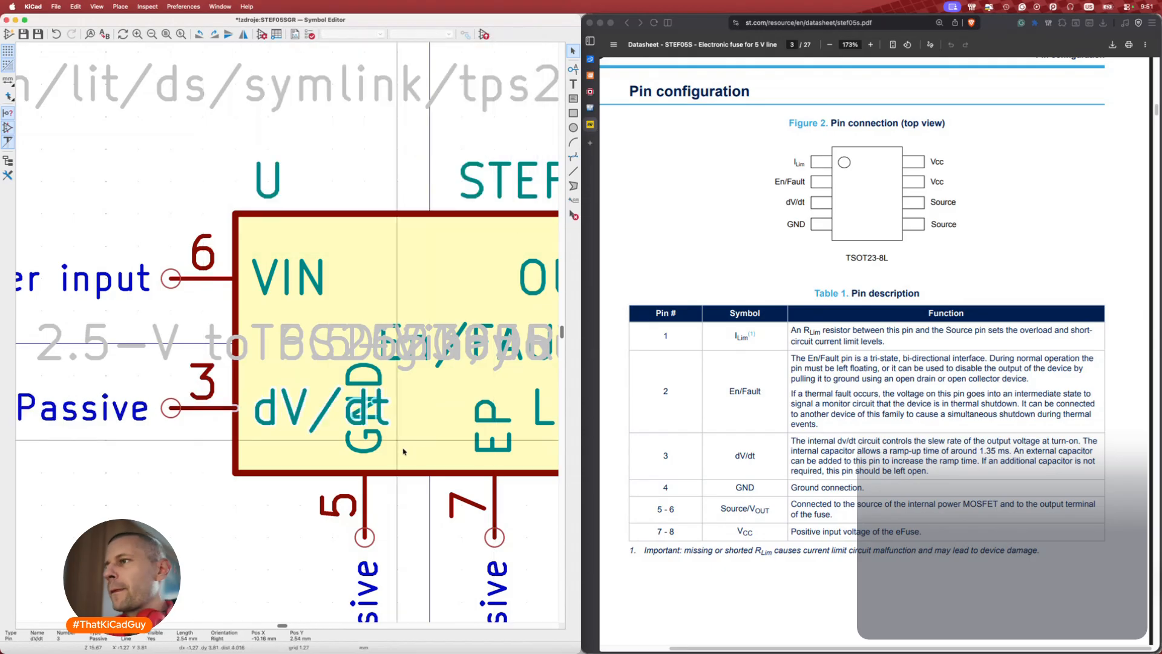
Set the GND pin's number to 4 and delete the EP pin from the symbol.
left_click(365, 483)
double_click(364, 483)
key("Tab")
type("3")
key("BackSpace")
type("4")
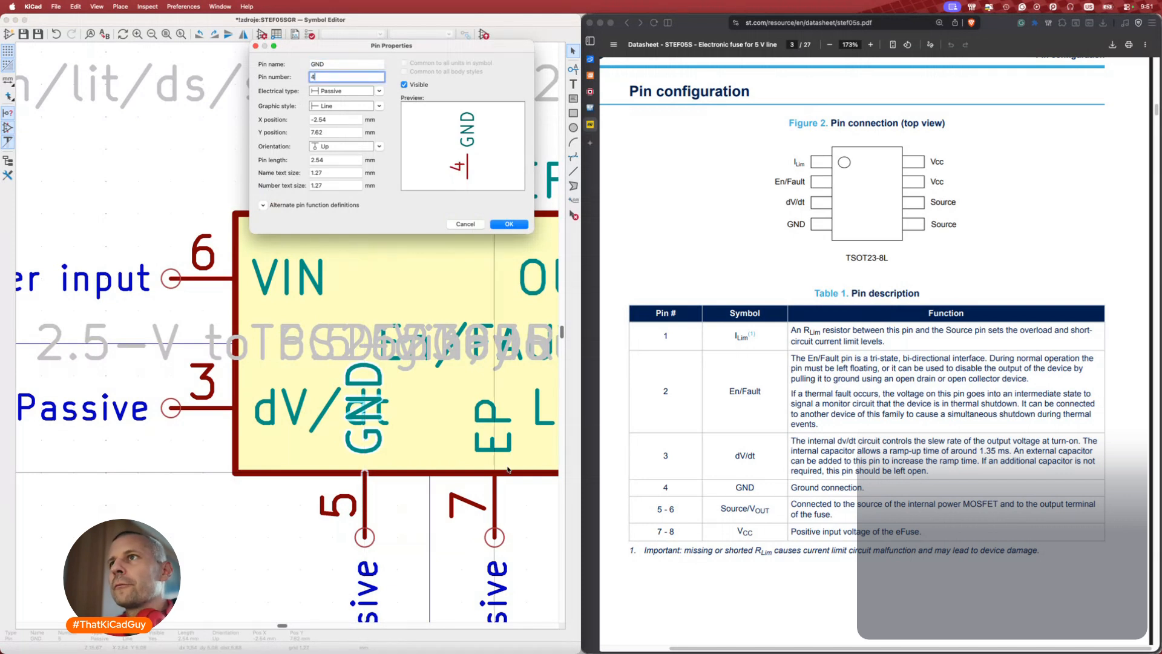
left_click(508, 224)
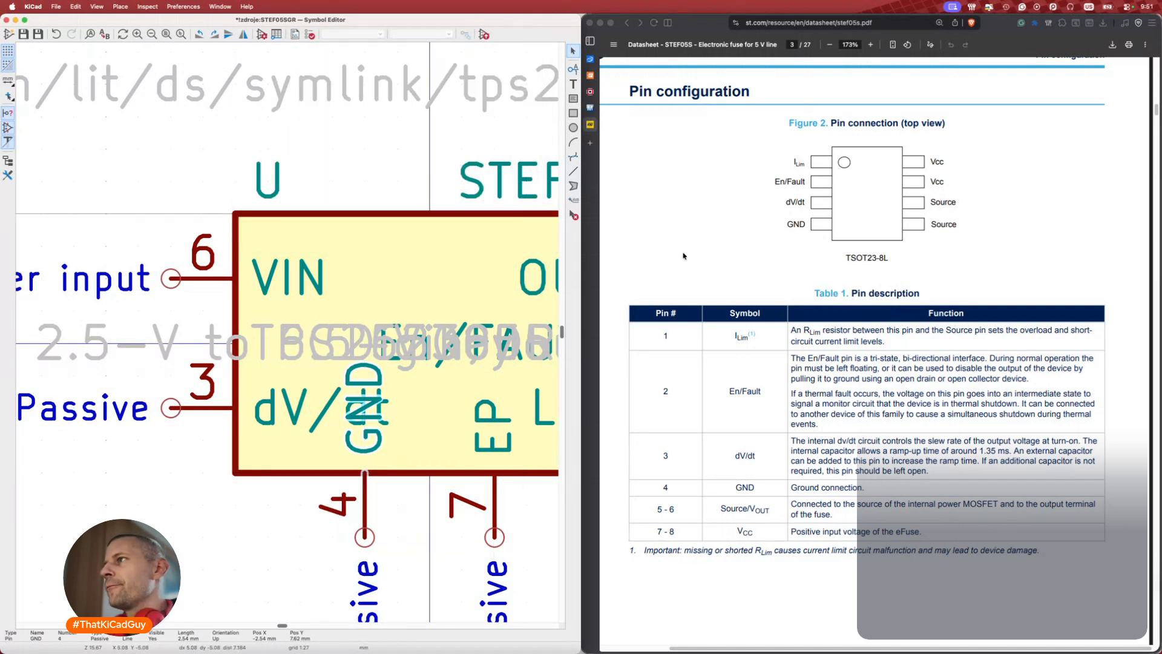
key("Delete")
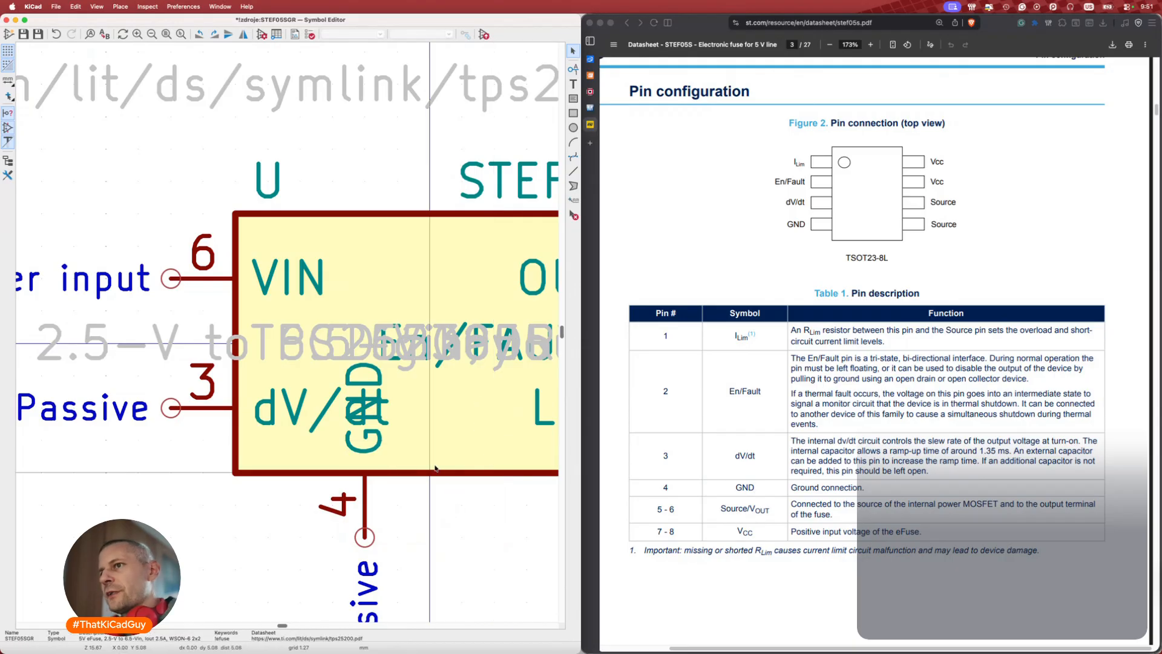
Move the GND pin to the horizontal centre of the symbol body's lower edge.
left_click_drag(357, 516, 424, 508)
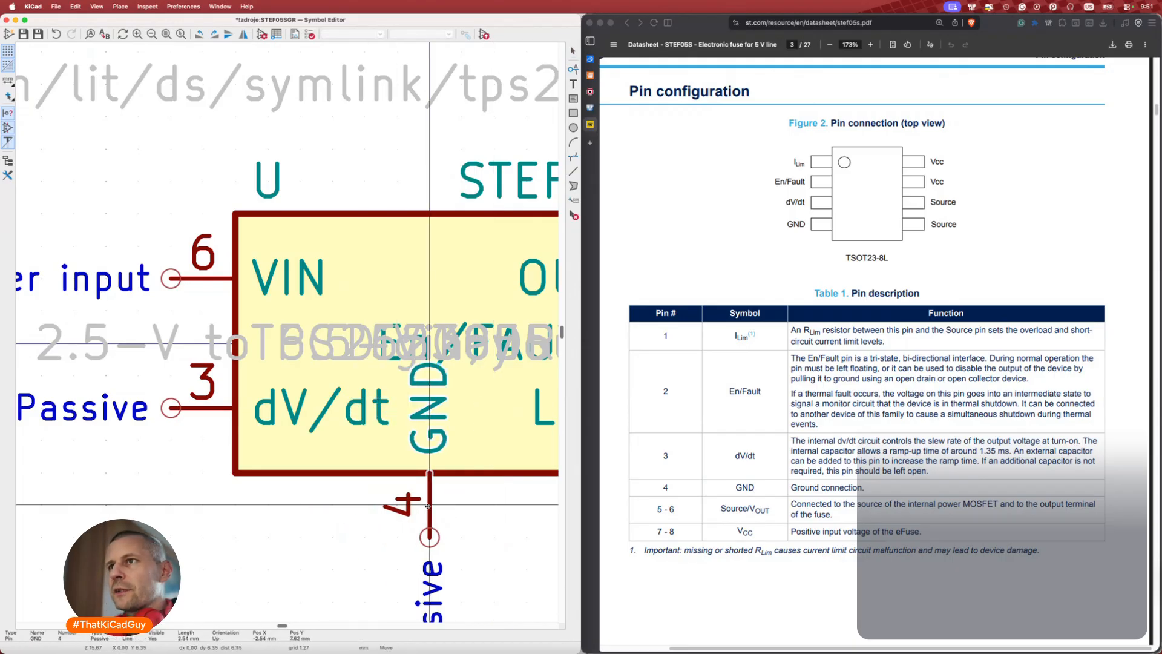
scroll(472, 378, "up", 3)
scroll(472, 378, "right", 2)
scroll(474, 377, "down", 3)
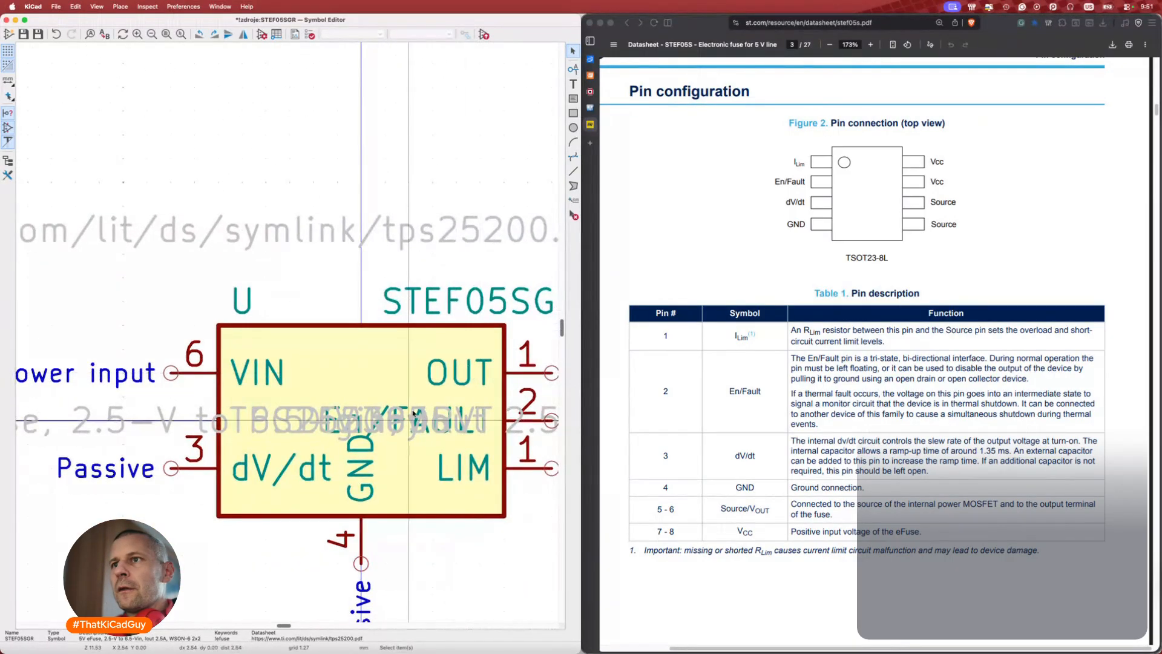
Move the En/FAULT pin to the left side of the symbol body, facing inward between the VIN and dV/dt pins.
left_click(388, 435)
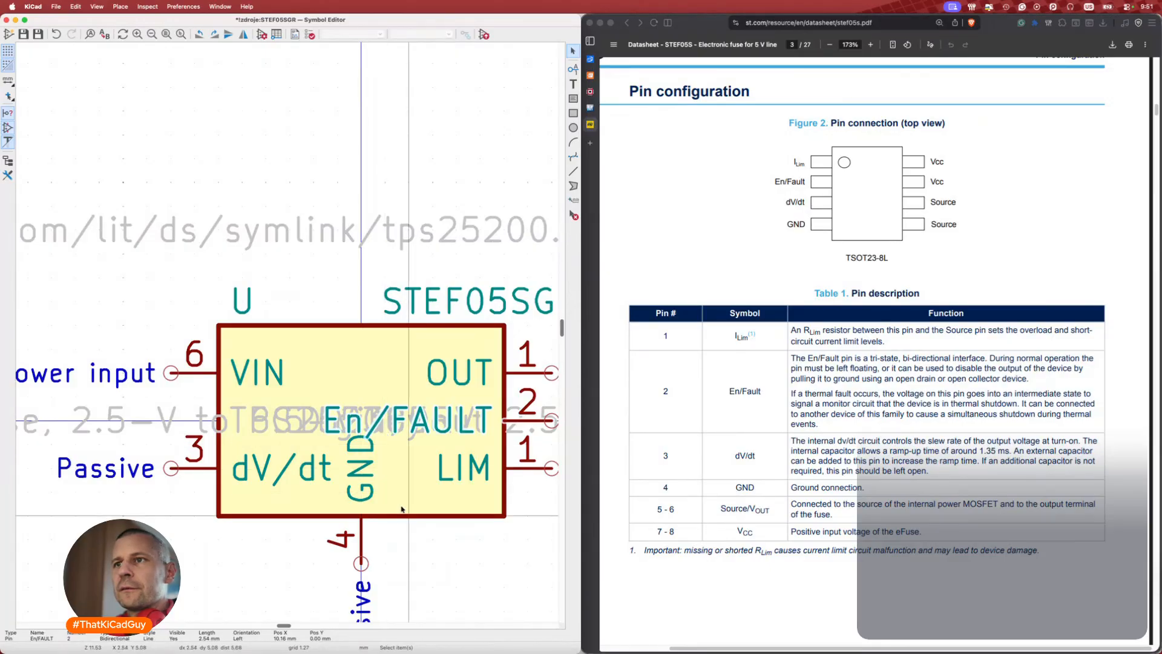
left_click(451, 516)
left_click(486, 422)
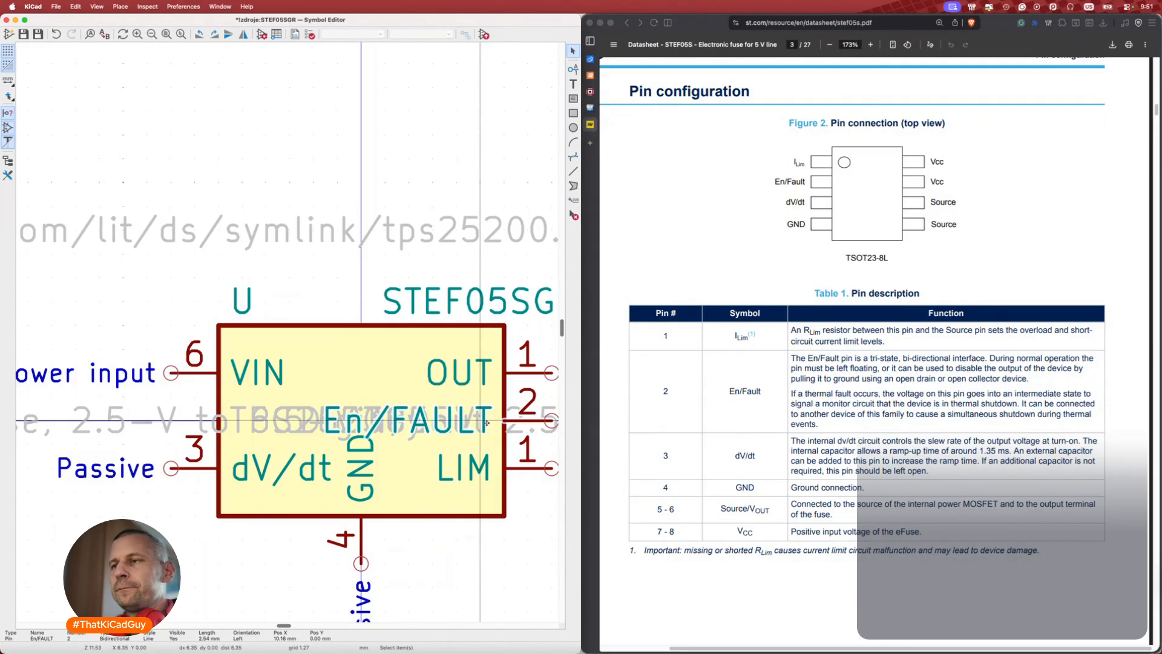
key("m")
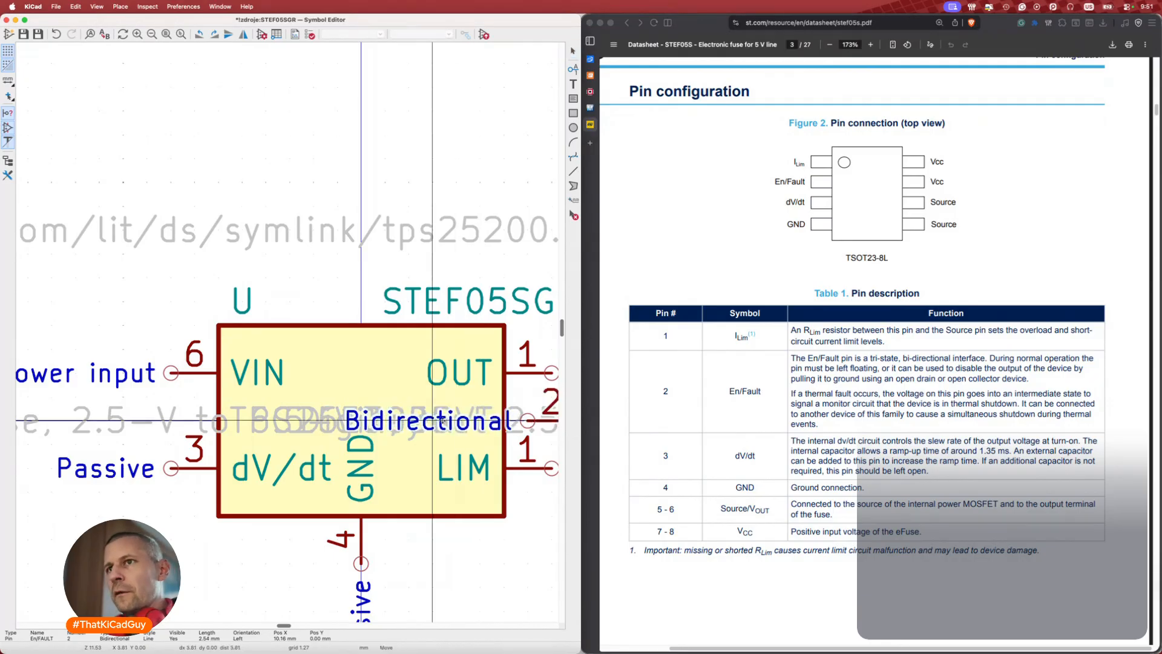
left_click(75, 420)
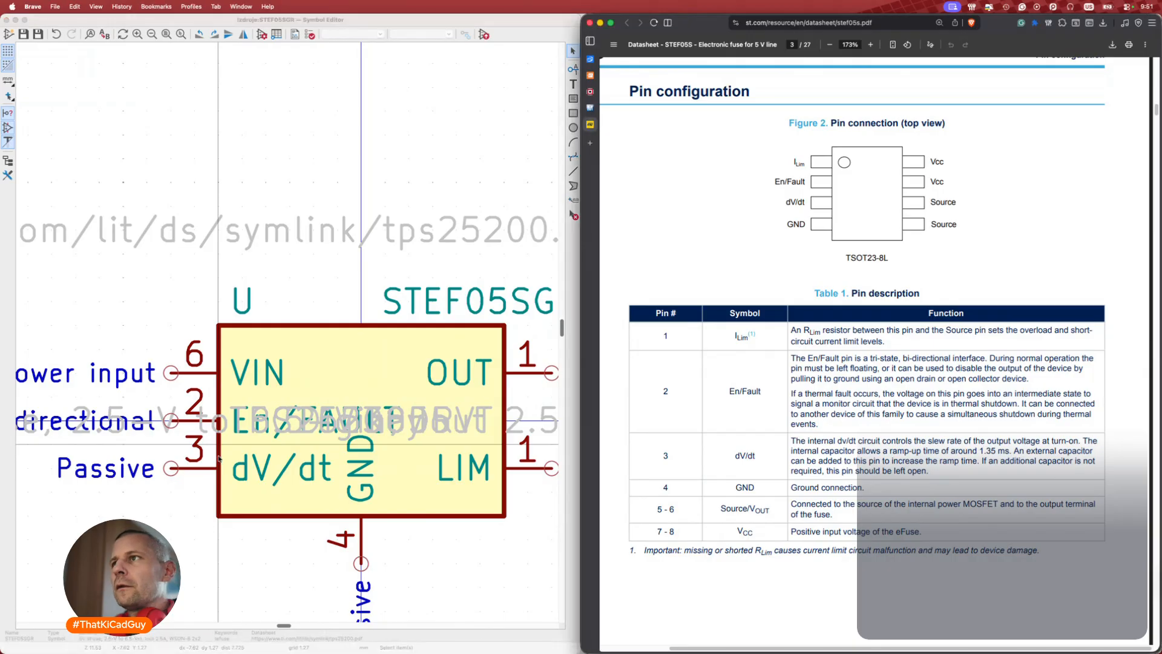
Compare the symbol's pin arrangement with eFuse U14 in the reference schematic in Preview, and return to the symbol and datasheet.
key("super+Tab")
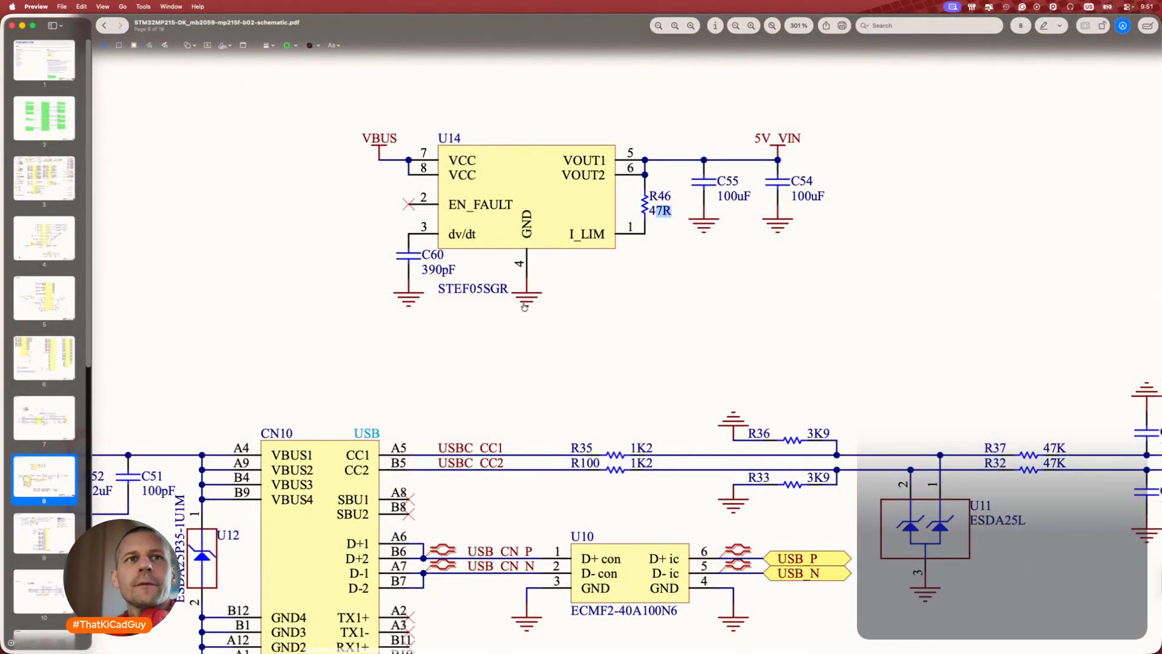
key("super+Tab")
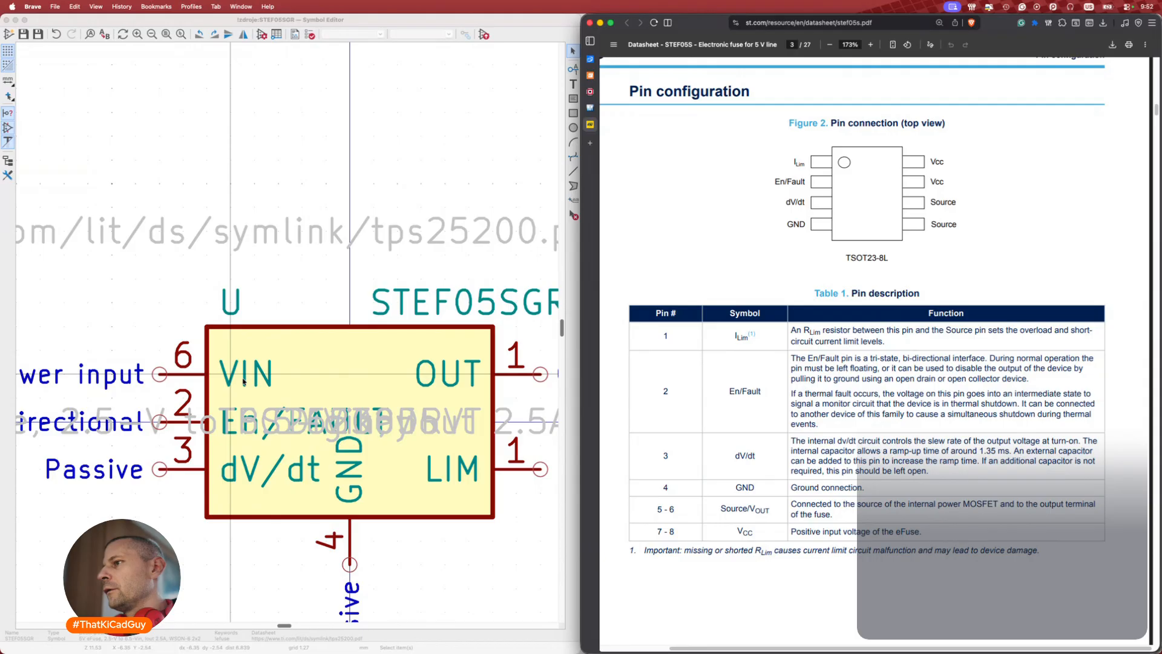
key("super+Tab")
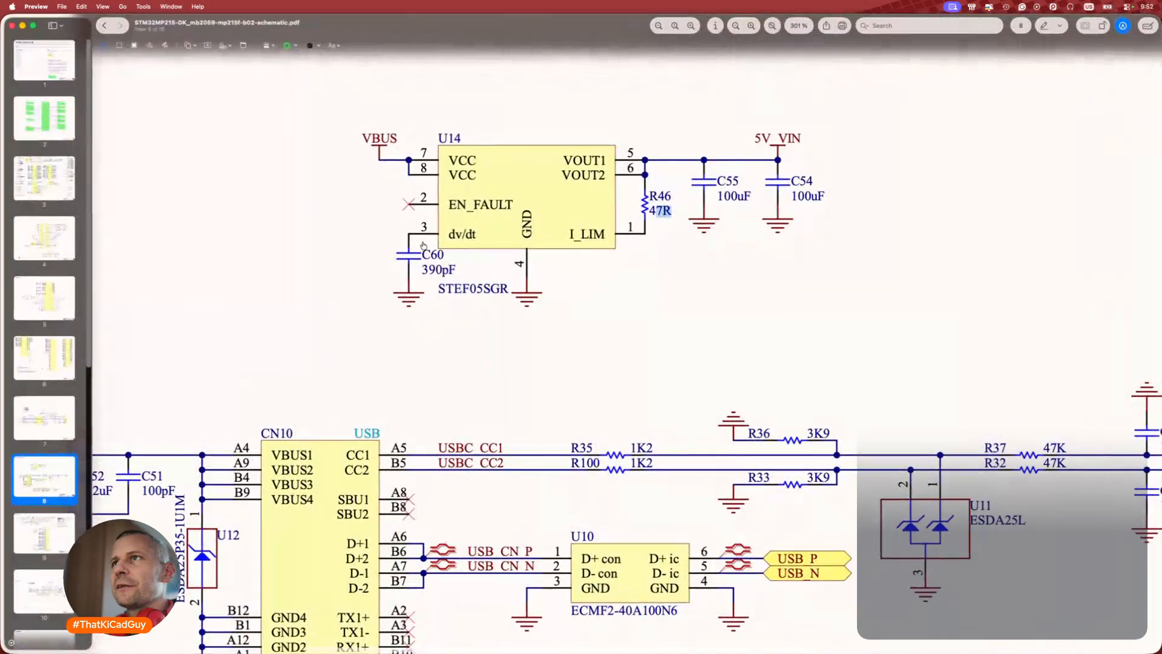
key("super+Tab")
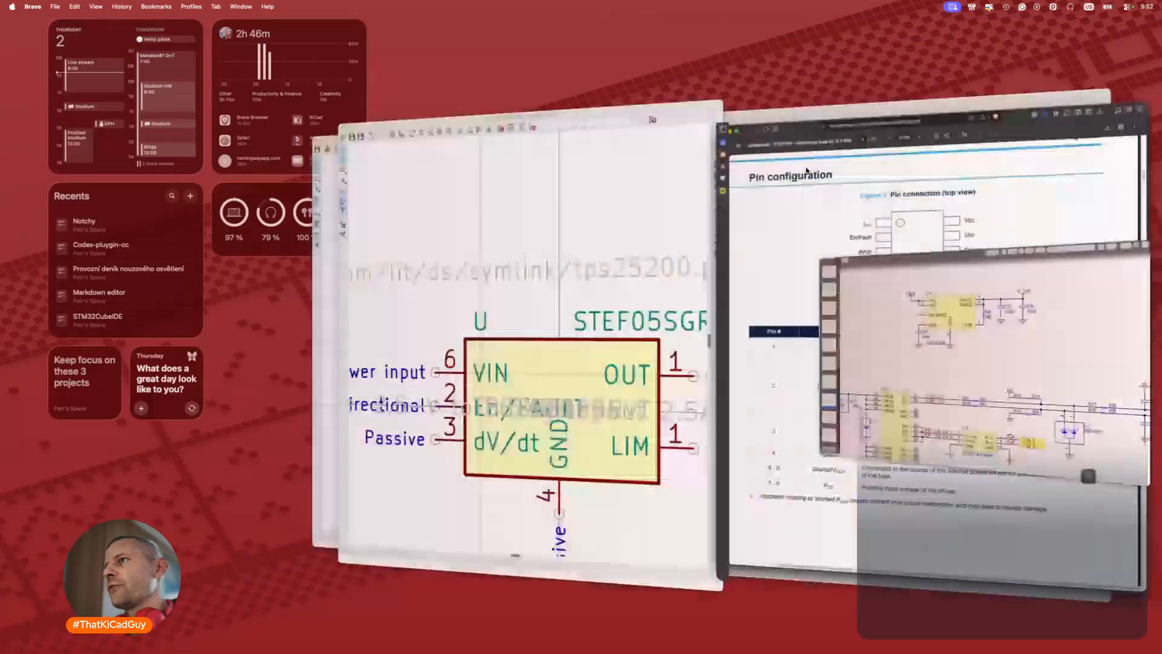
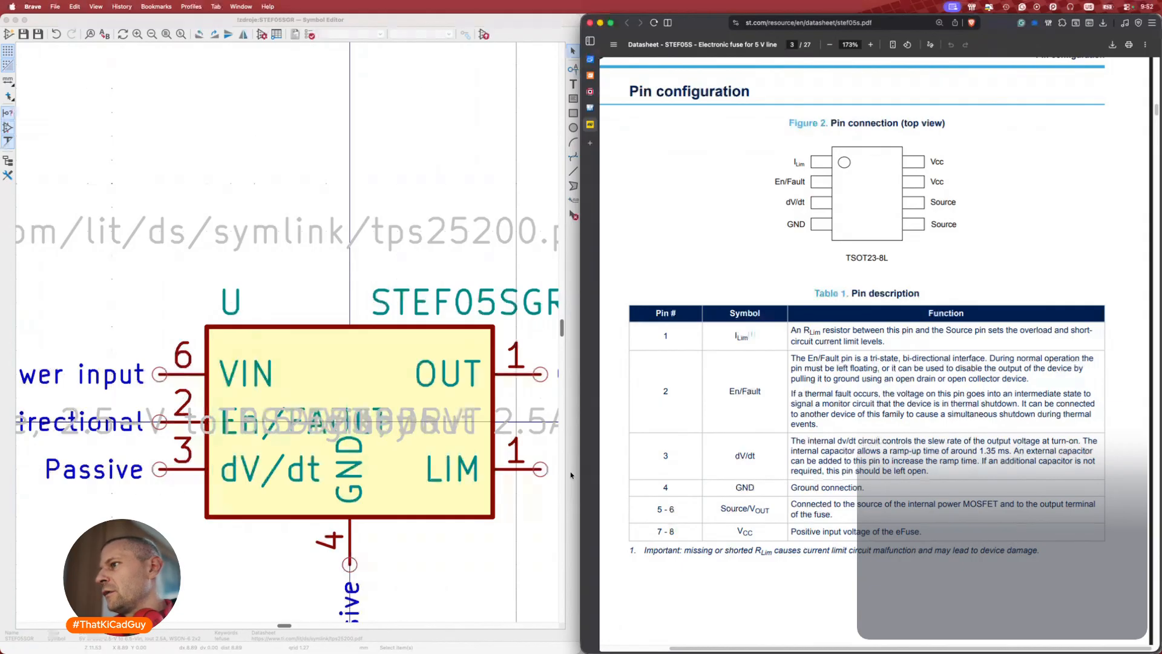
Following the datasheet's Source/VOUT row, set the OUT pin's number to 5.
left_click_drag(821, 504, 969, 502)
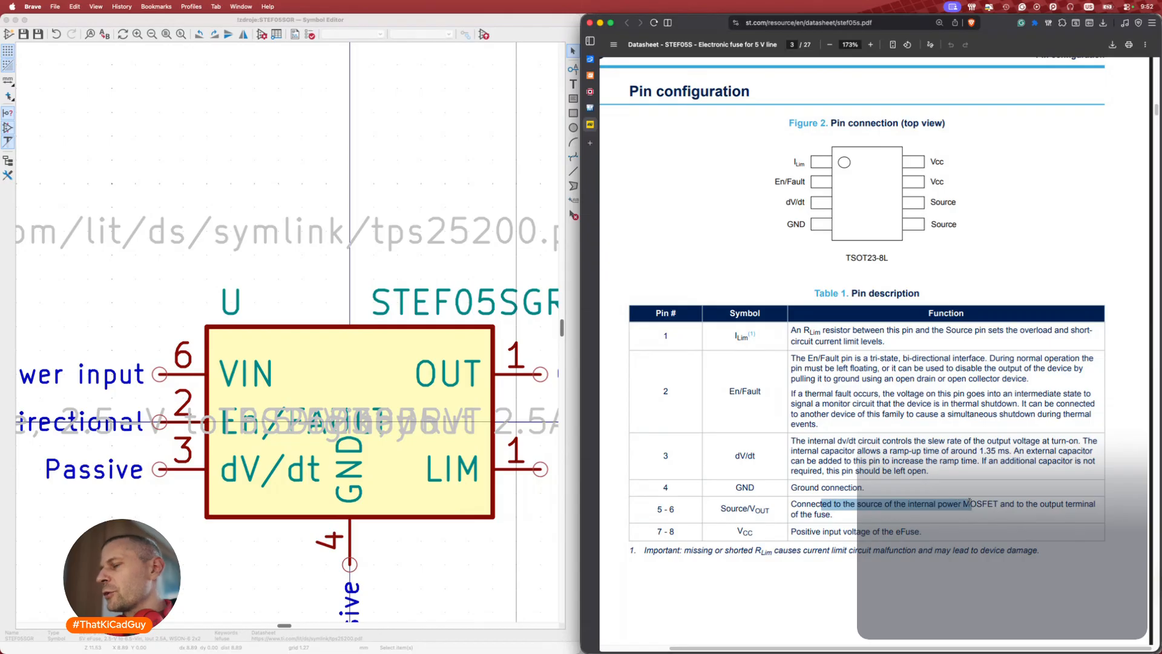
double_click(540, 374)
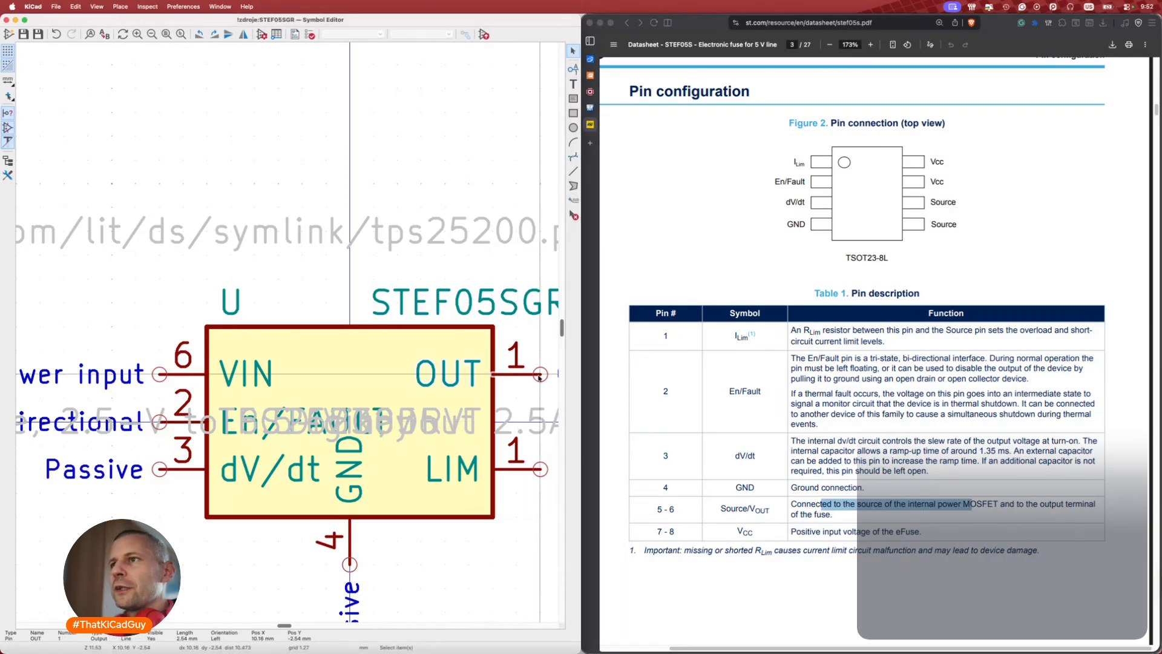
key("Tab")
type("5")
left_click(509, 224)
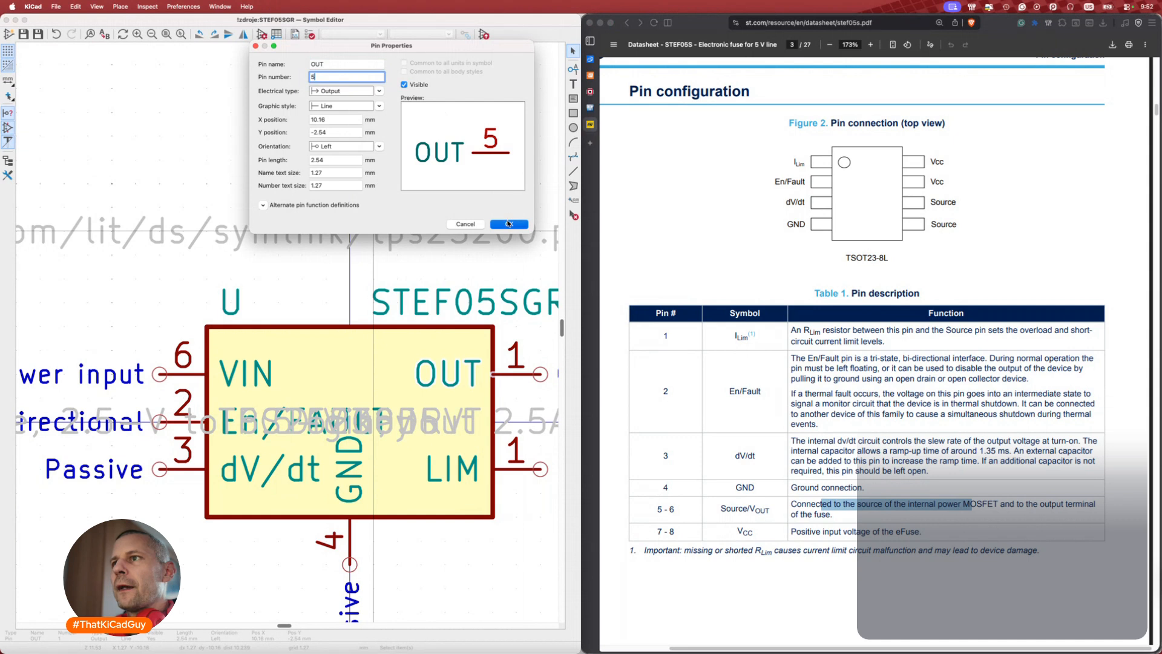
Duplicate the OUT pin as number 6 with electrical type Passive and visibility off, and stack it on pin 5.
scroll(437, 366, "right", 3)
key("super+d")
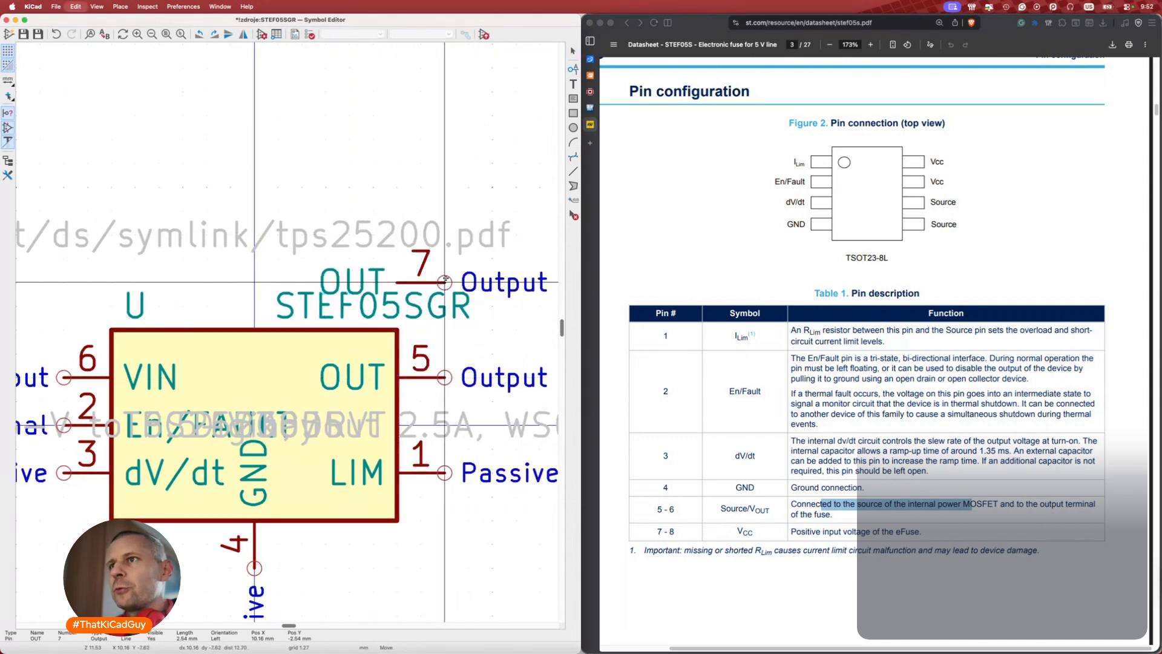
left_click(442, 257)
key("e")
key("Tab")
type("6")
left_click(355, 92)
left_click(342, 134)
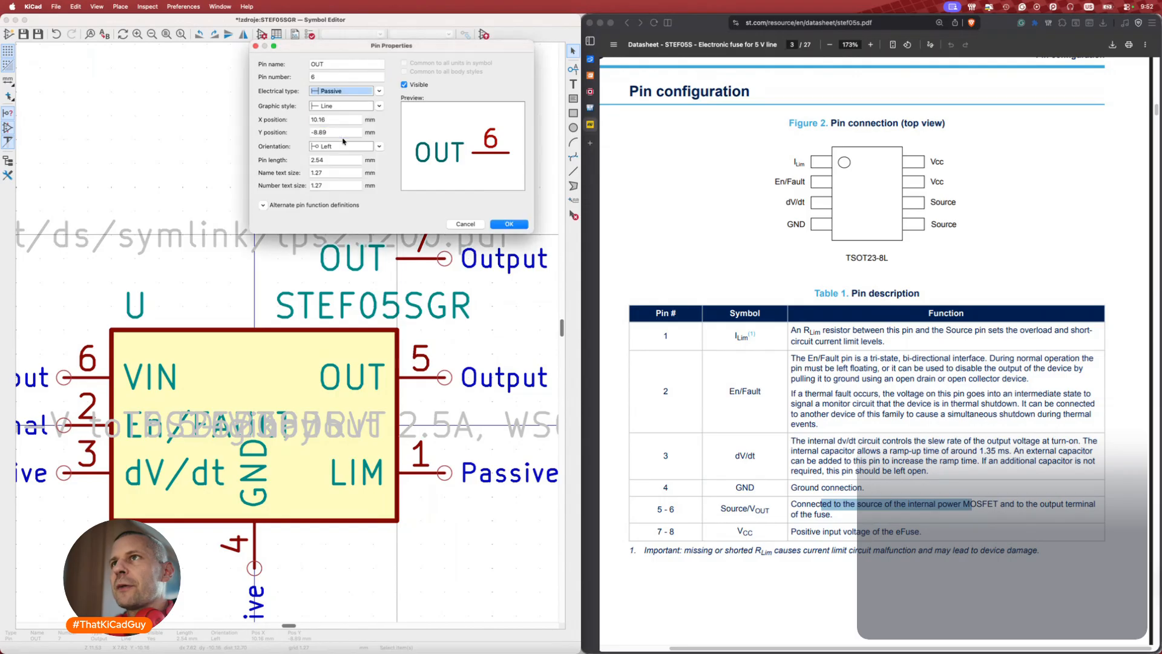
left_click(404, 84)
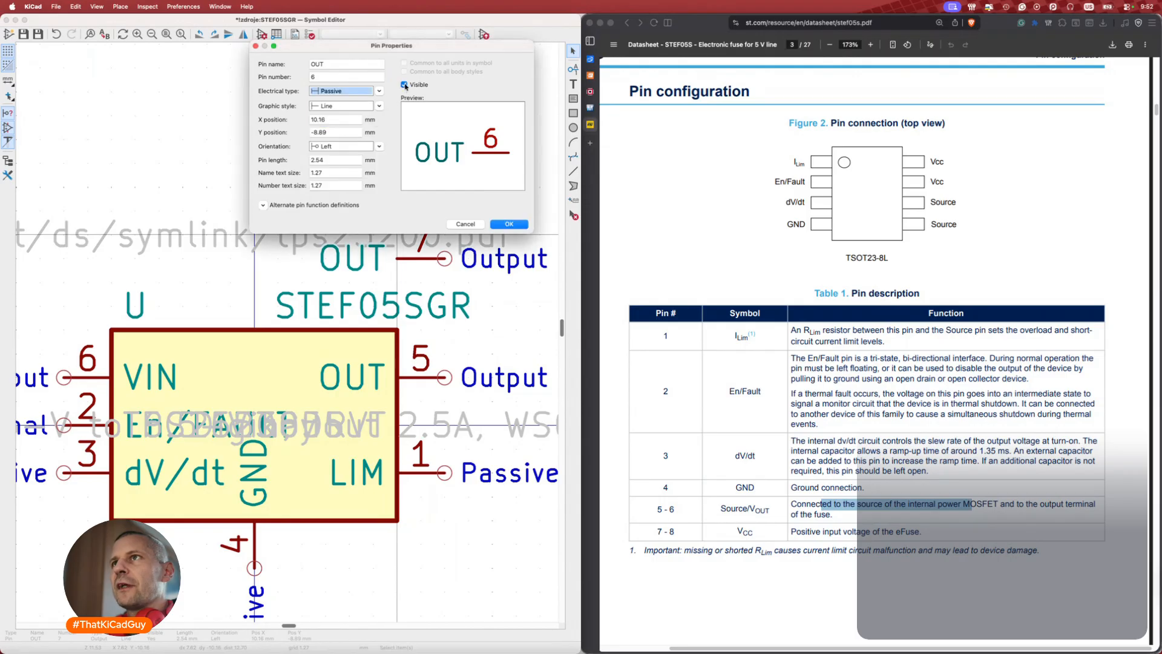
left_click(509, 224)
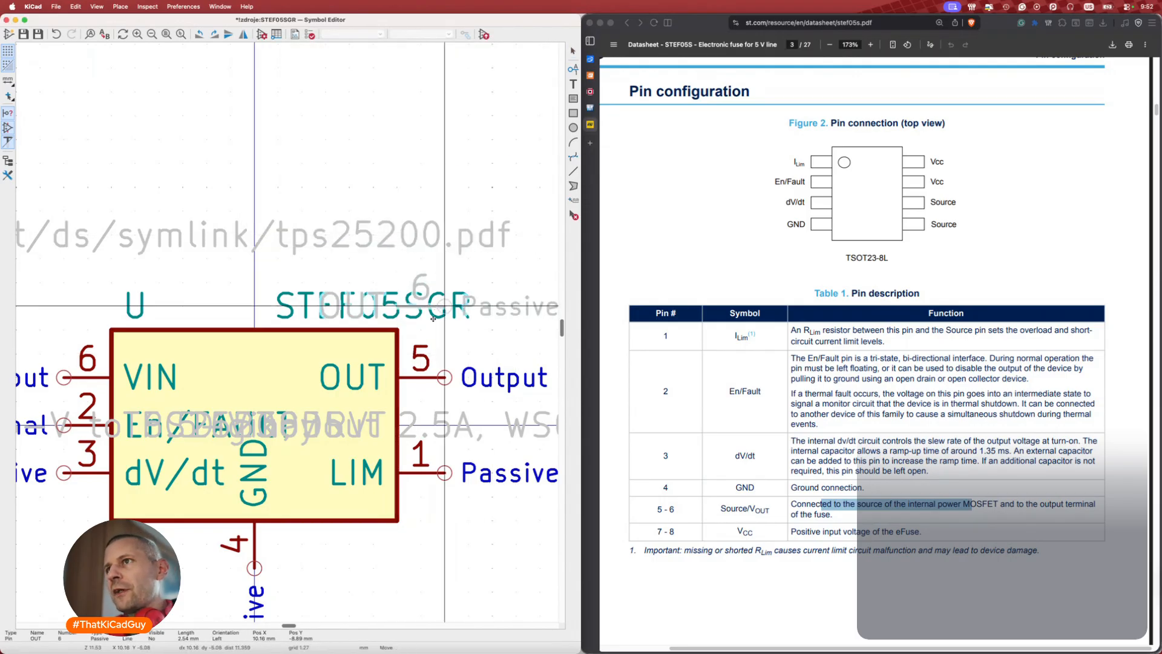
left_click(444, 377)
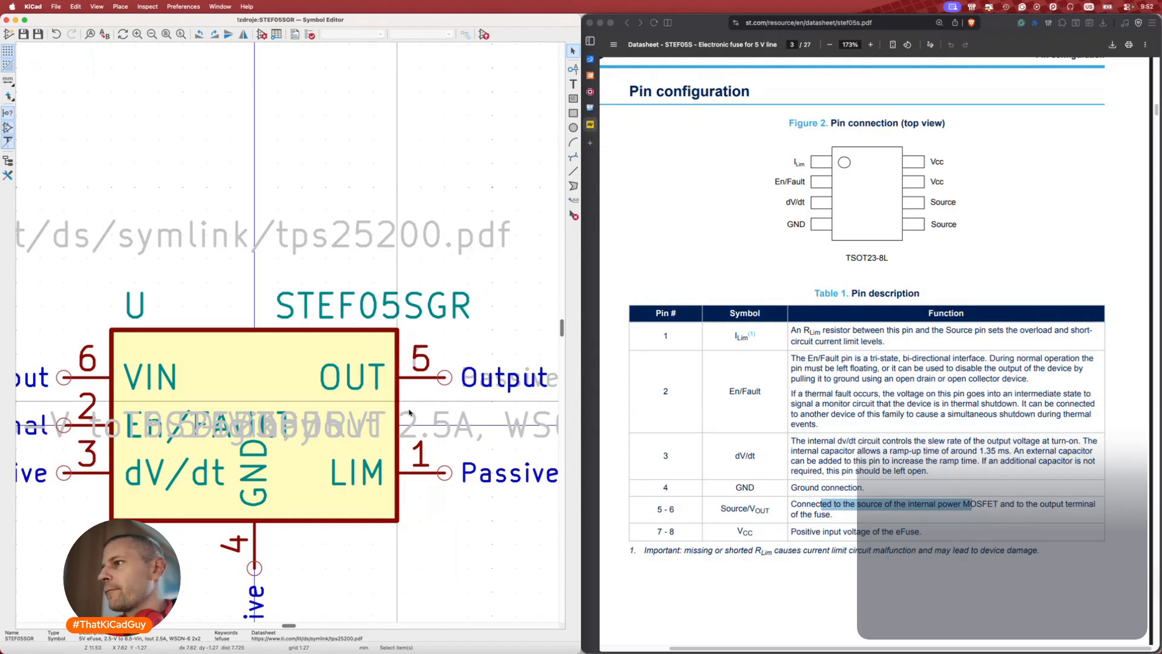
Rename the VIN pin to VCC and set its number to 7.
scroll(339, 393, "left", 5)
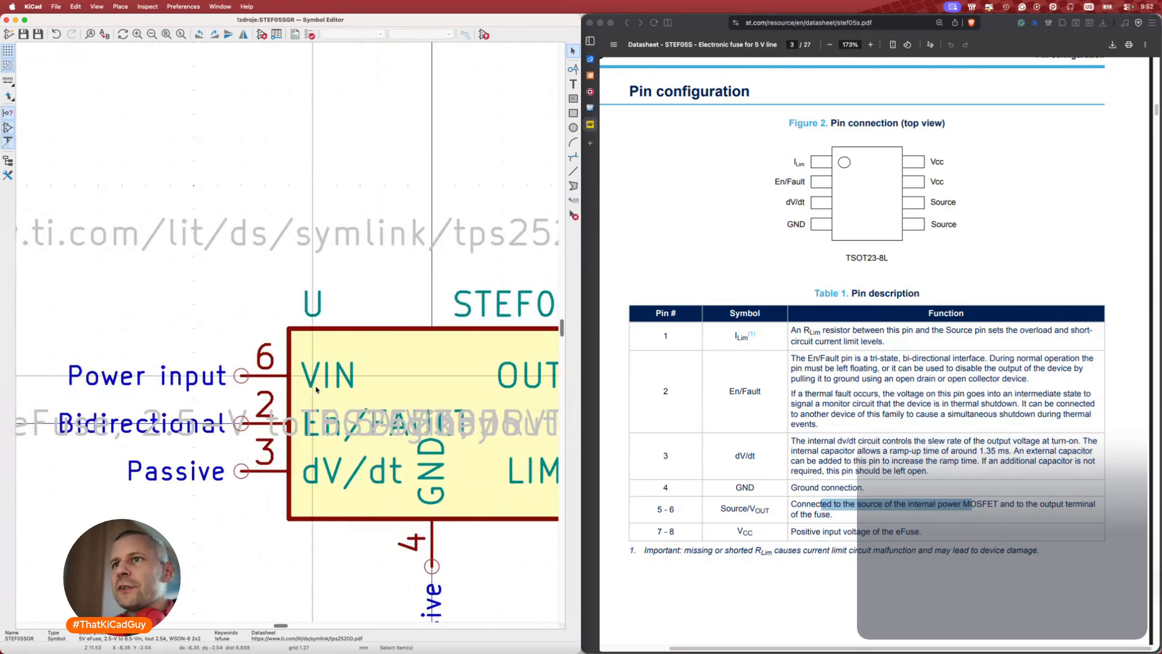
double_click(272, 381)
type("V")
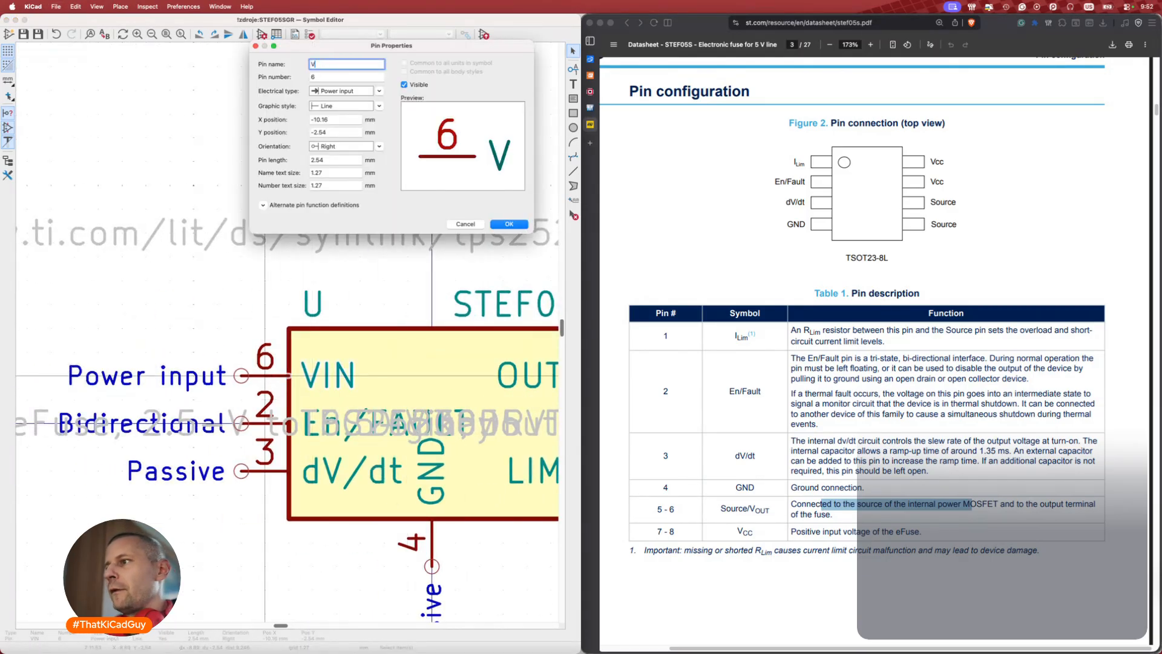
type("CC")
key("Tab")
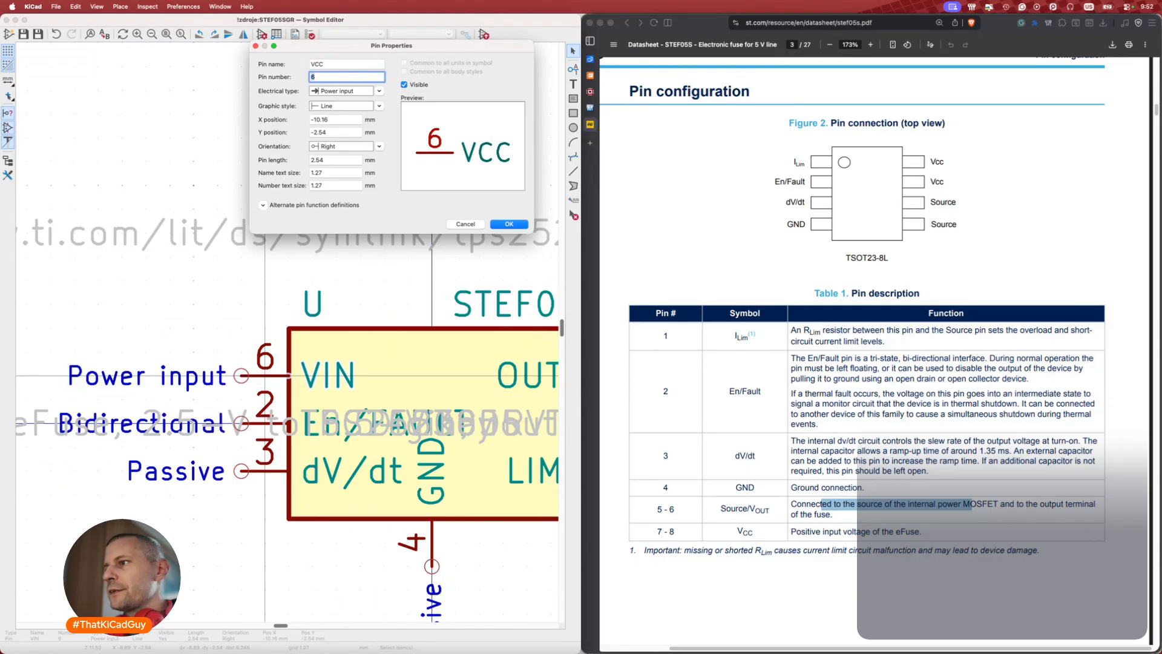
type("7")
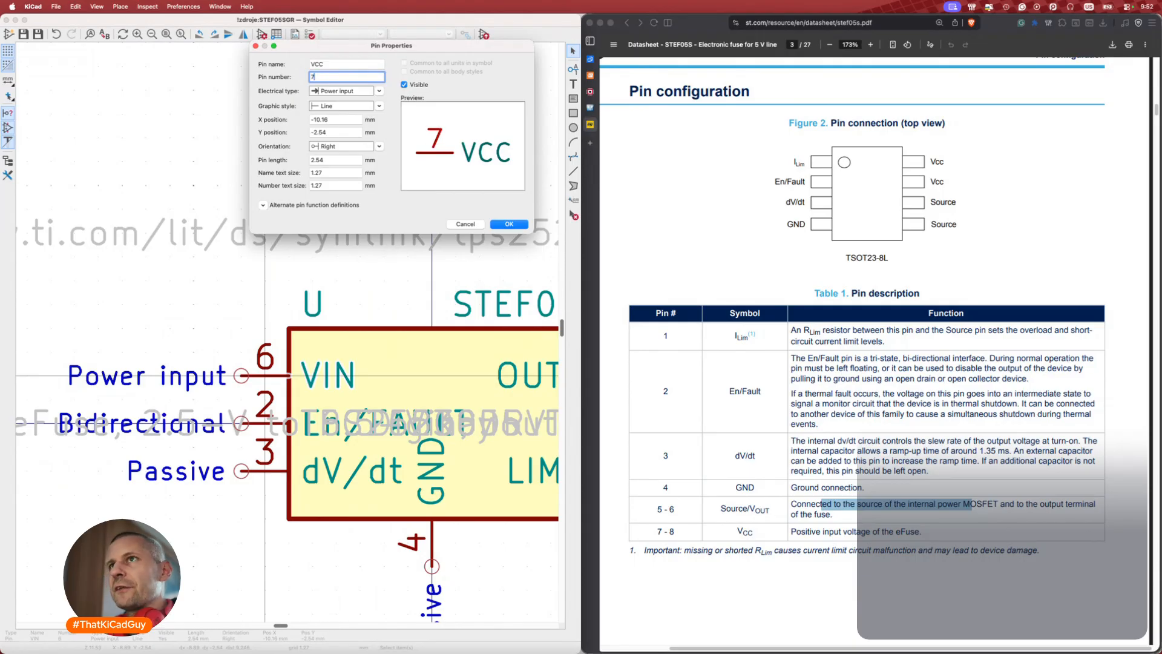
left_click(516, 225)
Duplicate the VCC pin as a hidden Passive pin number 8, stack it on pin 7 and save the symbol.
key("super+d")
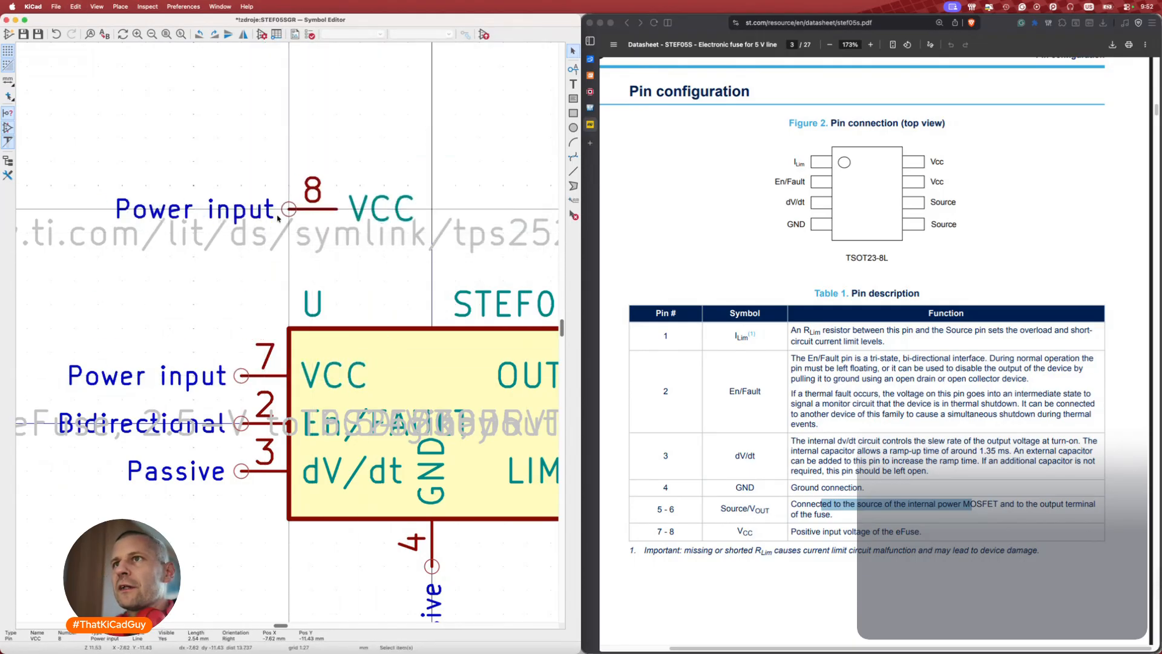
left_click(277, 217)
key("e")
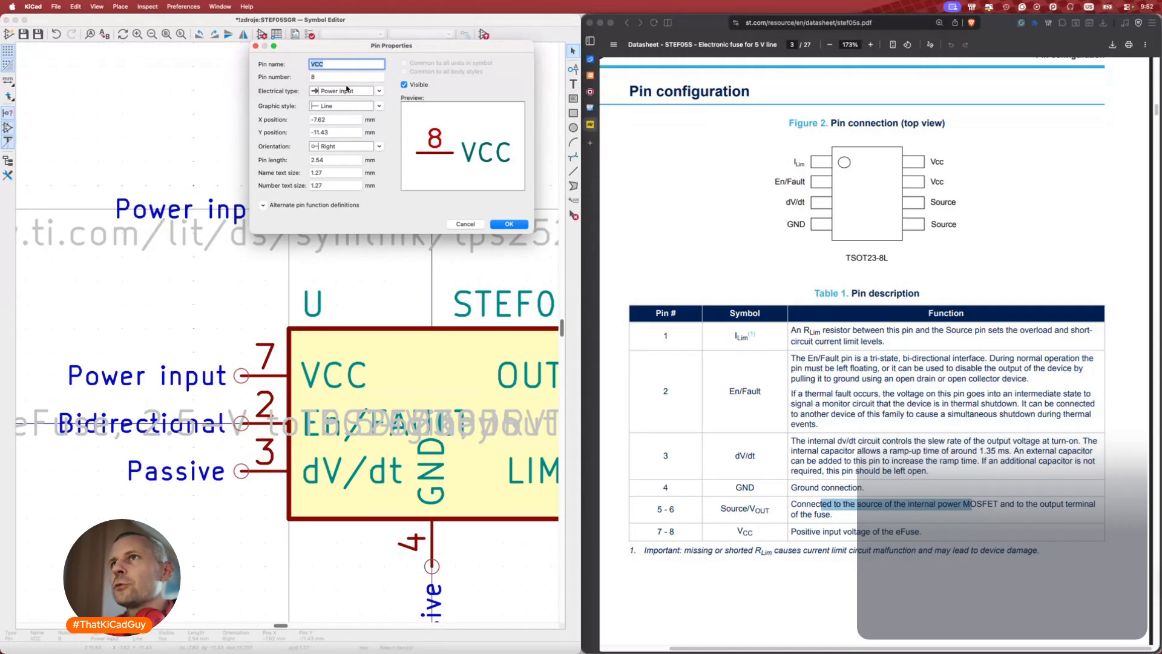
left_click(365, 95)
left_click(339, 134)
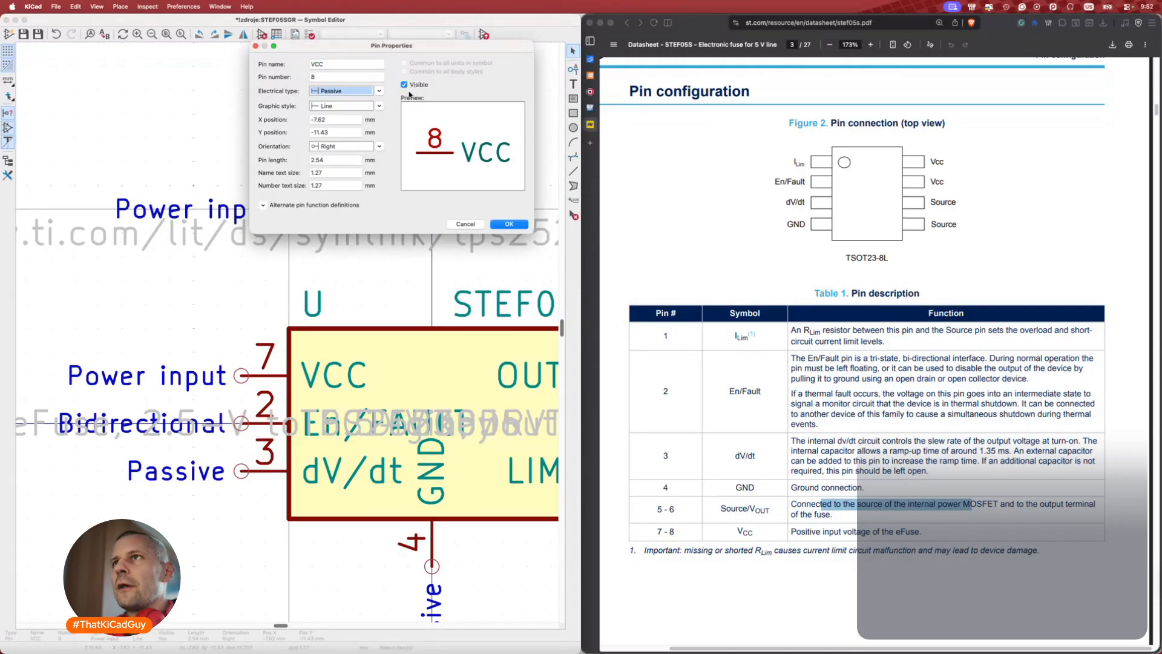
left_click(413, 88)
left_click(509, 224)
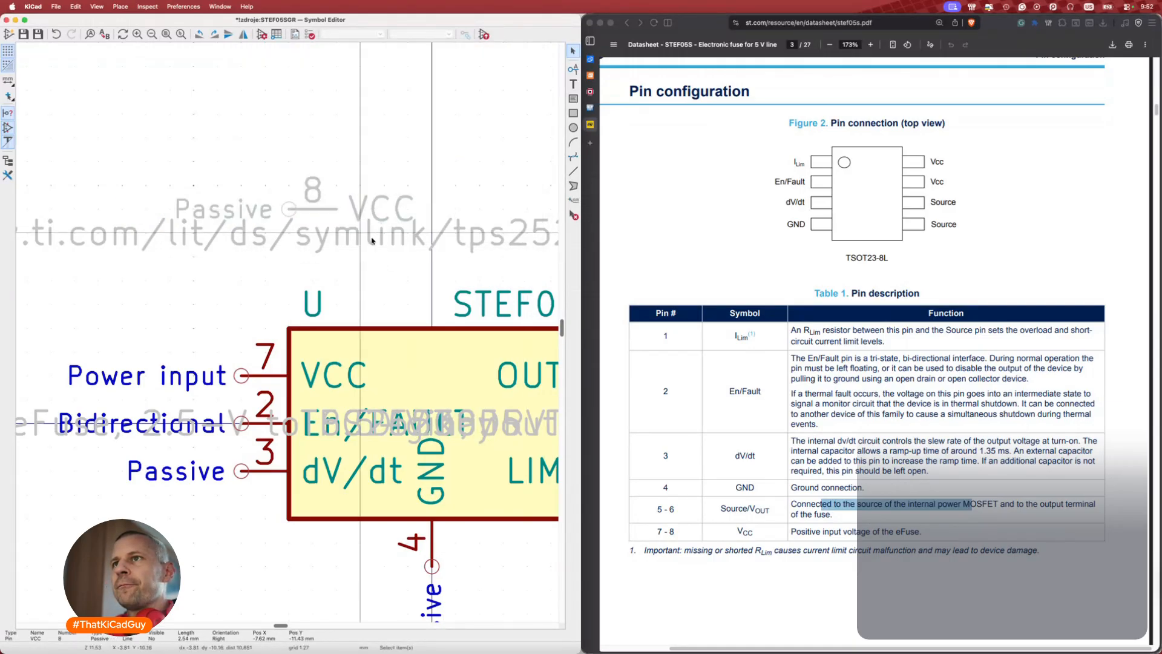
left_click(289, 375)
key("super+s")
Rename pin 1 to I_{LIM} in the symbol's pin table.
scroll(292, 372, "right", 2)
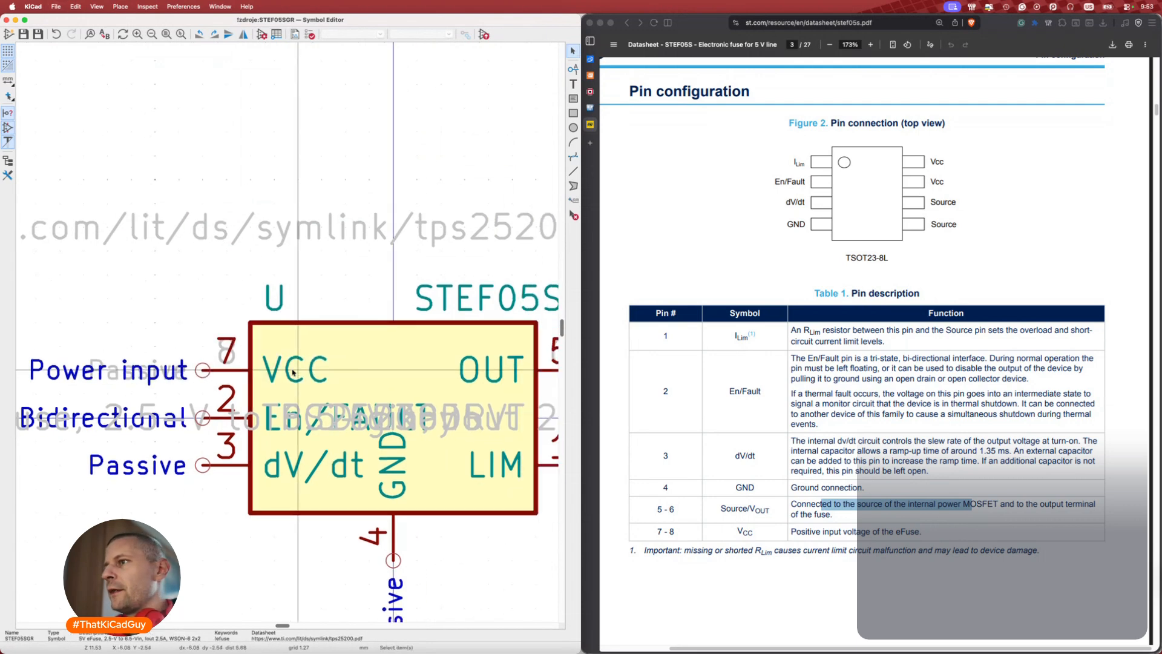
left_click(277, 34)
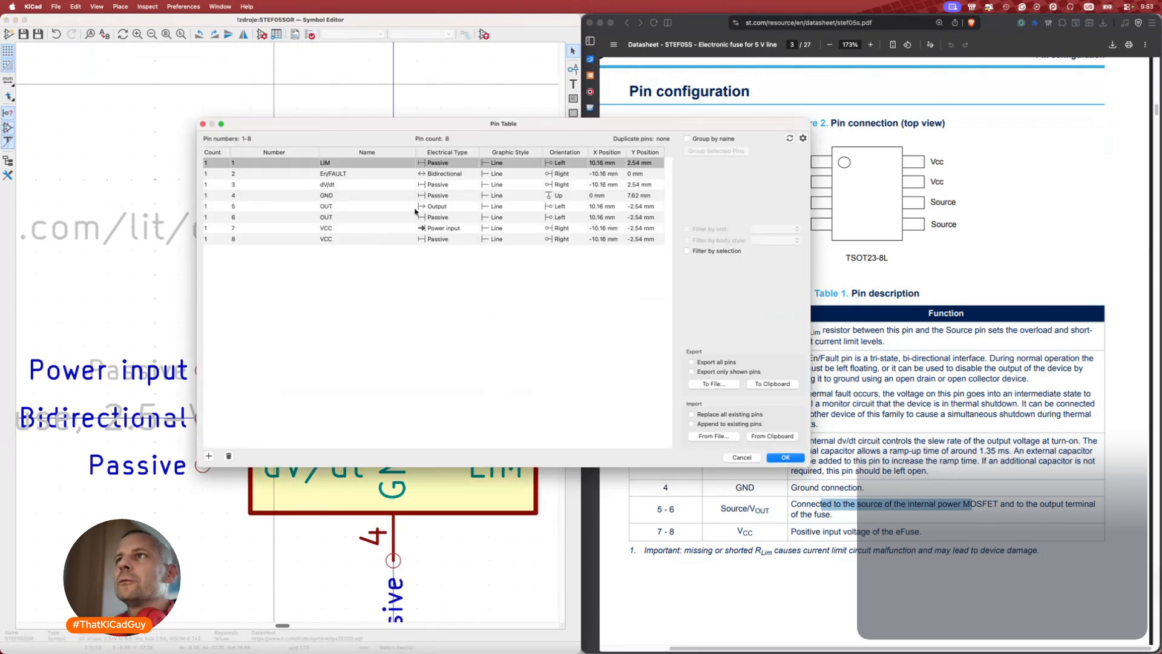
left_click_drag(470, 132, 315, 76)
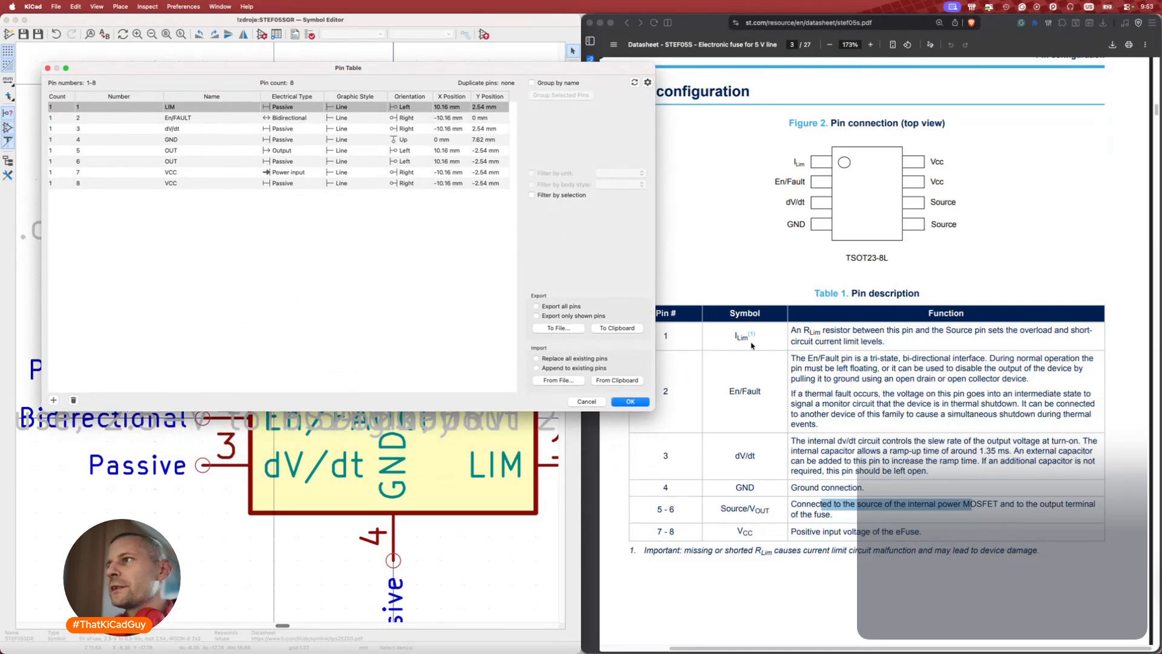
left_click(205, 107)
left_click(206, 106)
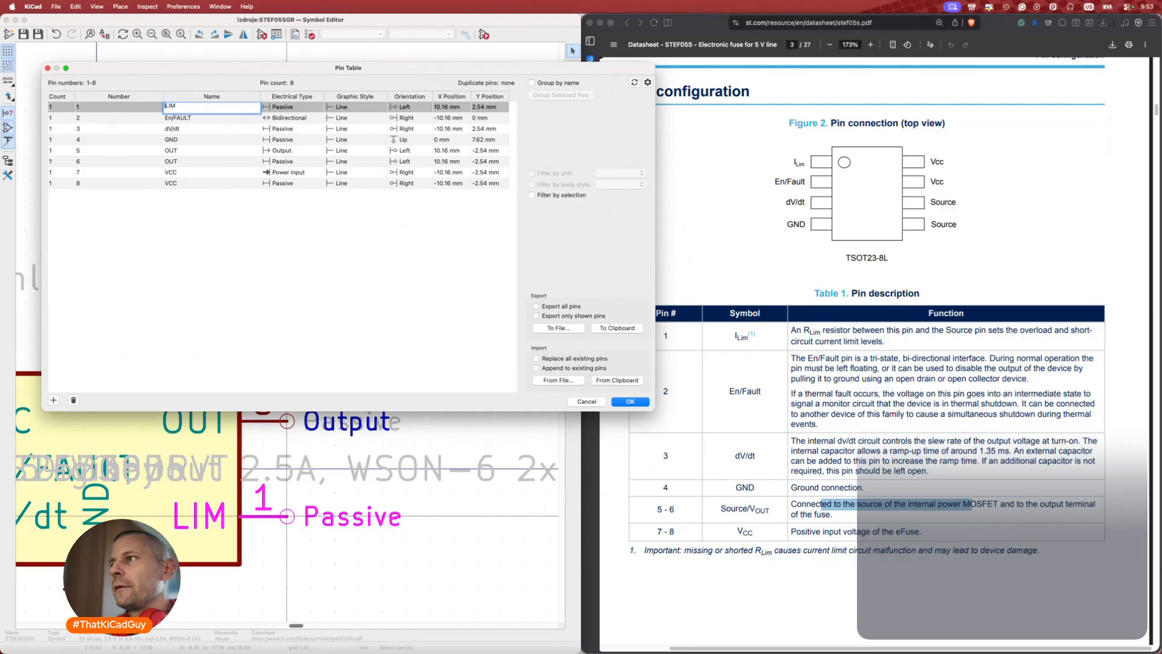
type("I")
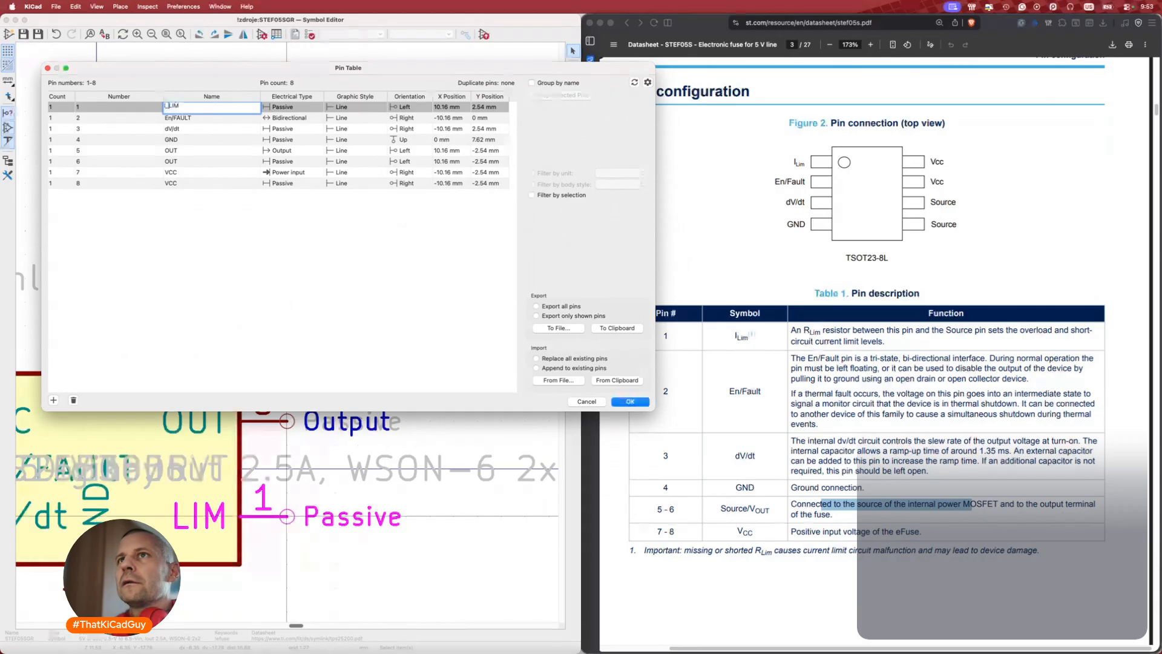
type("_{")
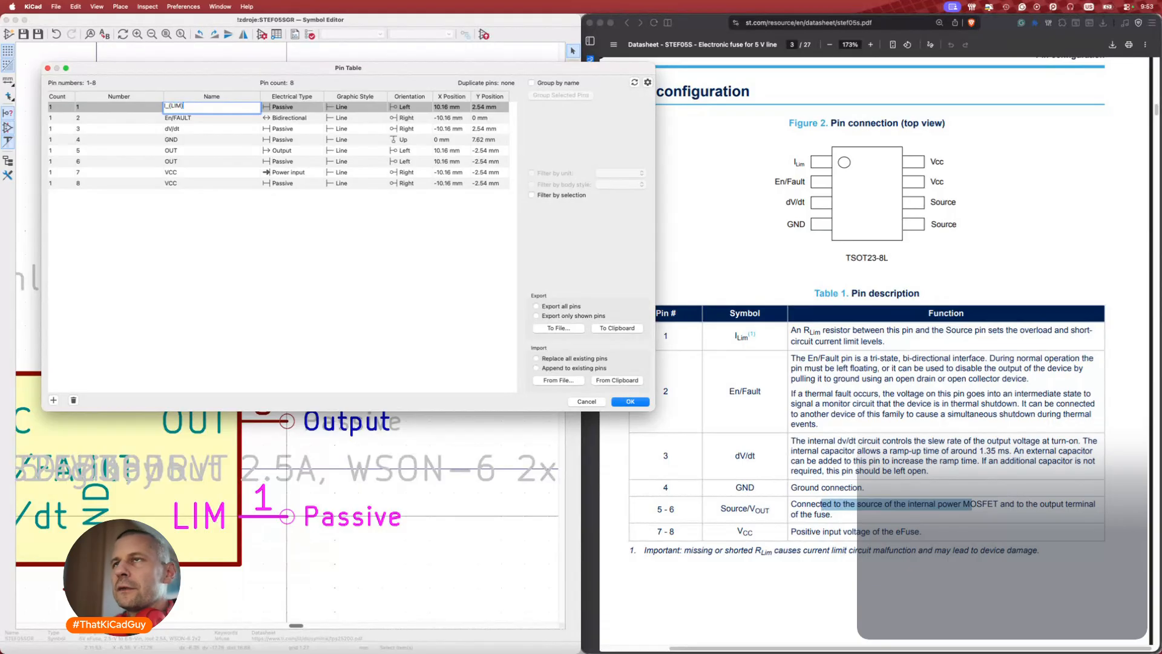
left_click(622, 400)
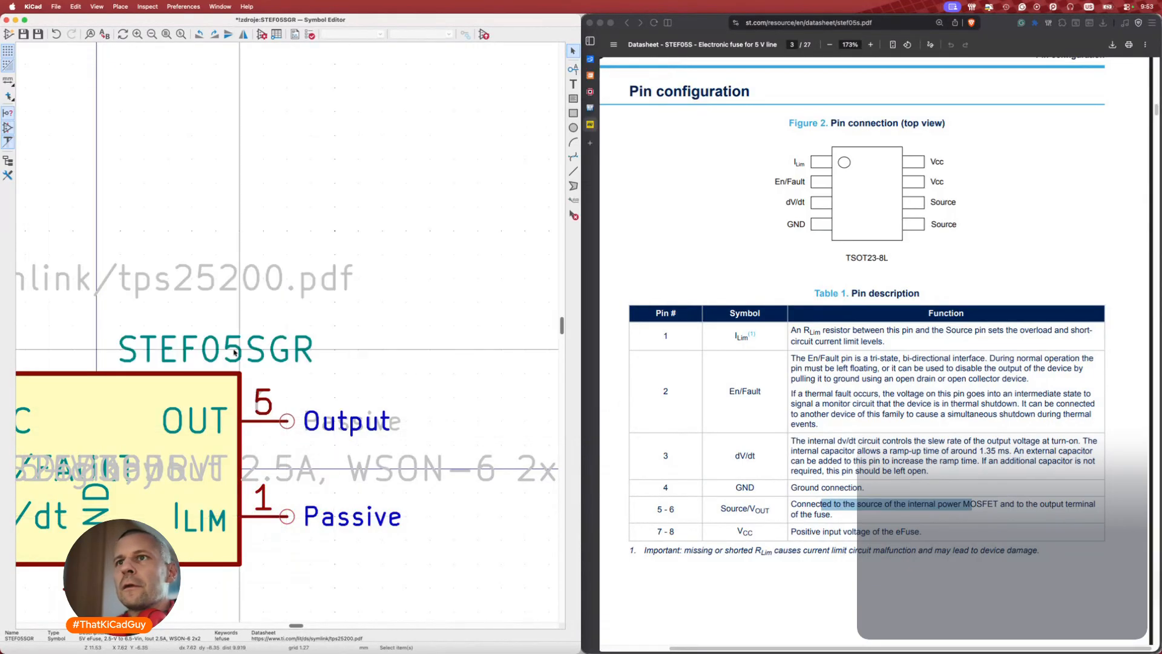
scroll(200, 430, "left", 5)
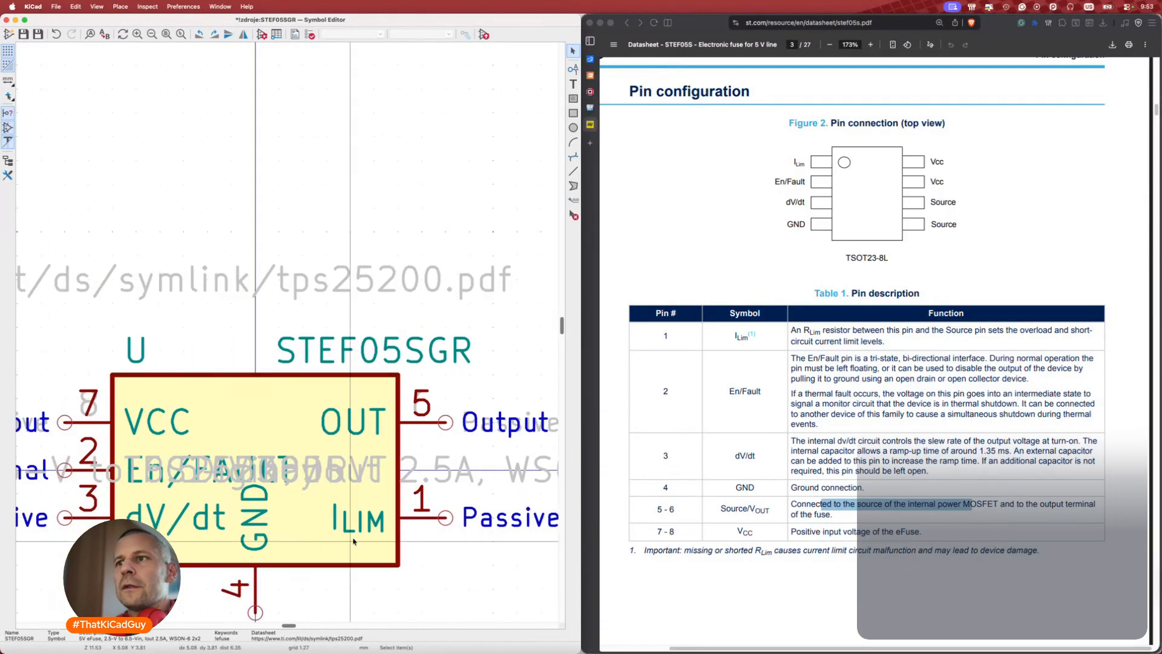
Open the symbol's pin table beside the datasheet and rename pin 5 to V_{OUT}.
left_click(276, 34)
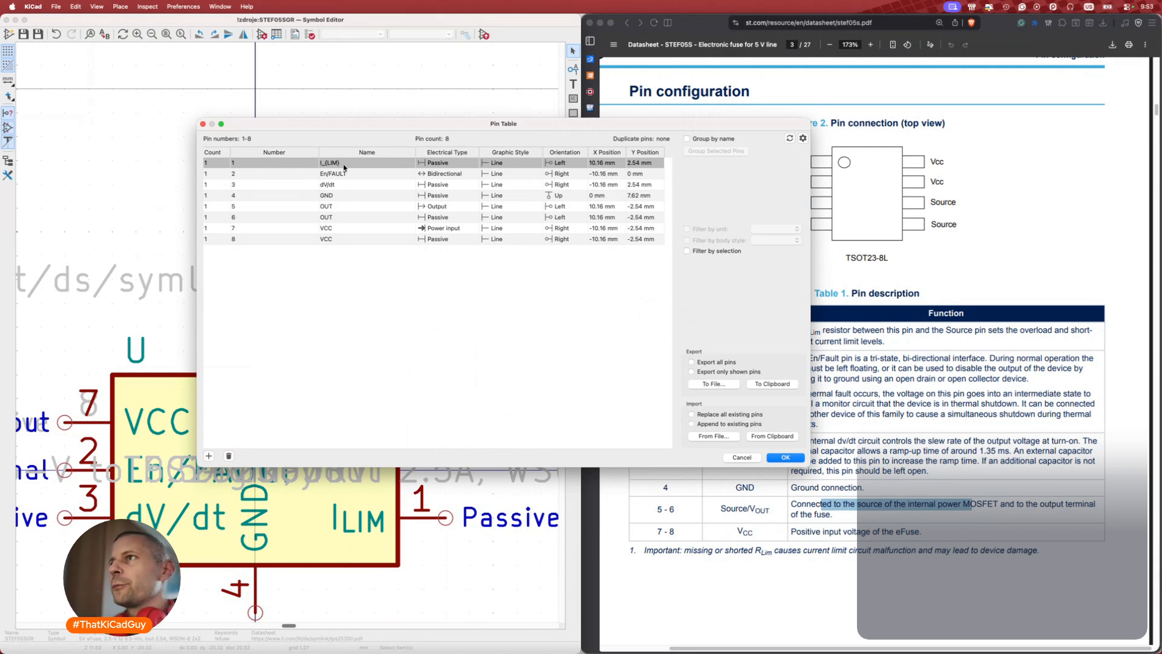
left_click_drag(583, 125, 440, 80)
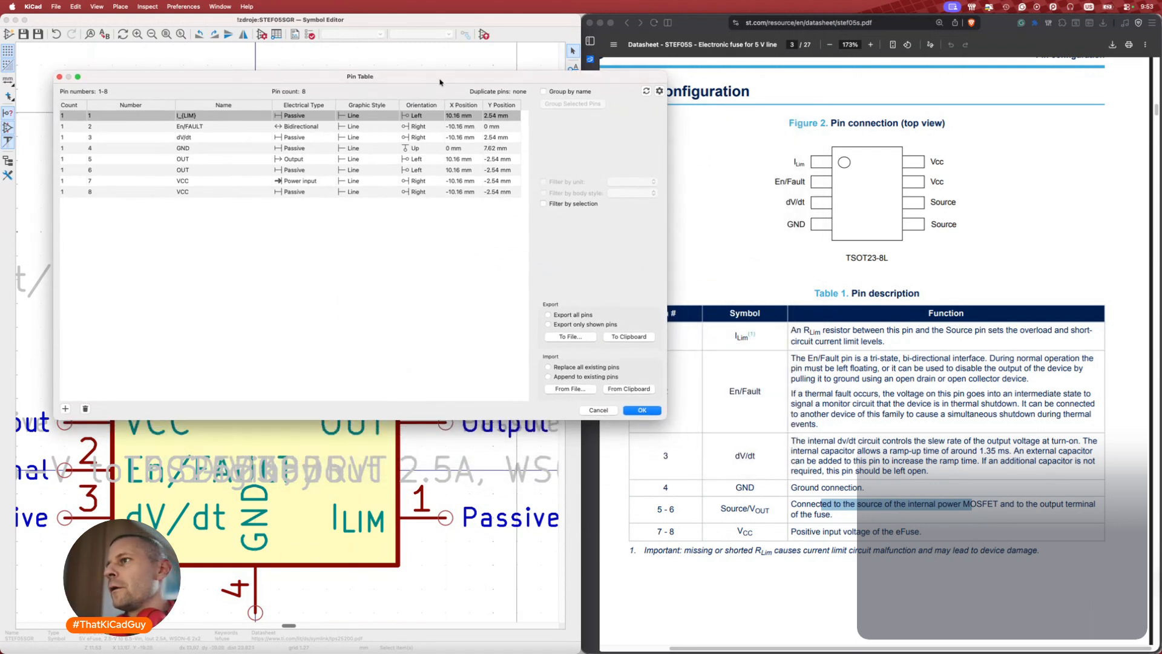
left_click_drag(667, 132, 583, 132)
left_click_drag(320, 78, 306, 87)
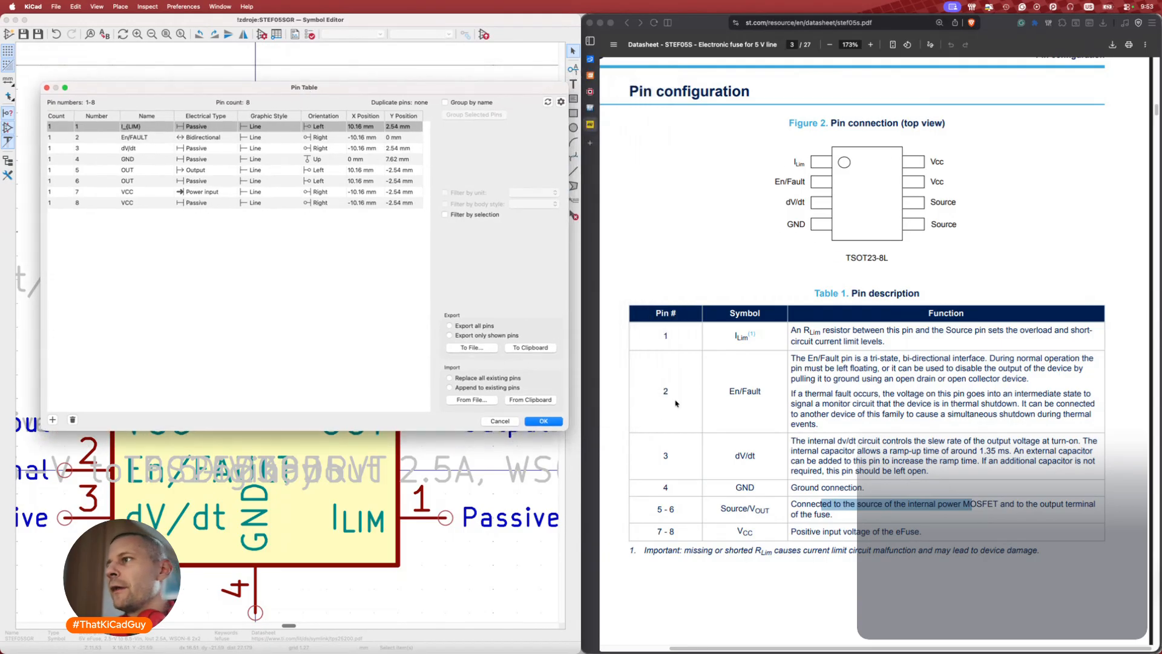
left_click(133, 172)
left_click(133, 170)
type("V_{")
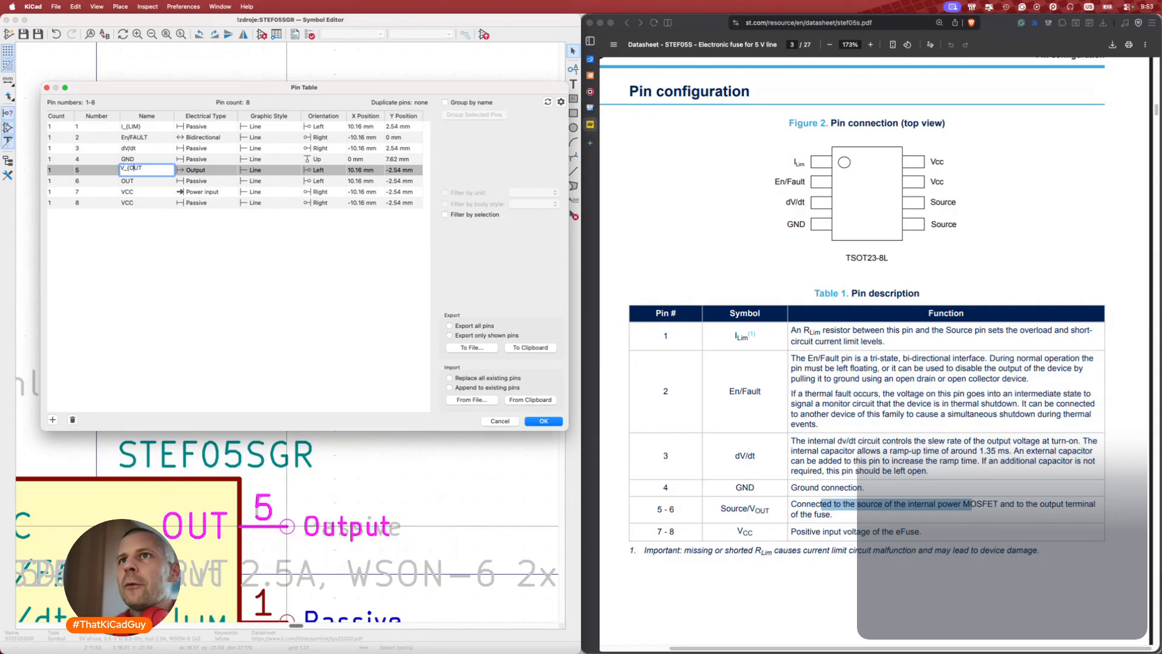
Rename pin 6 to V_{OUT} in the pin table.
left_click(133, 182)
left_click(133, 182)
type("V{")
key("End")
type("}")
key("Left")
key("Left")
key("Left")
key("BackSpace")
type("_{")
key("Return")
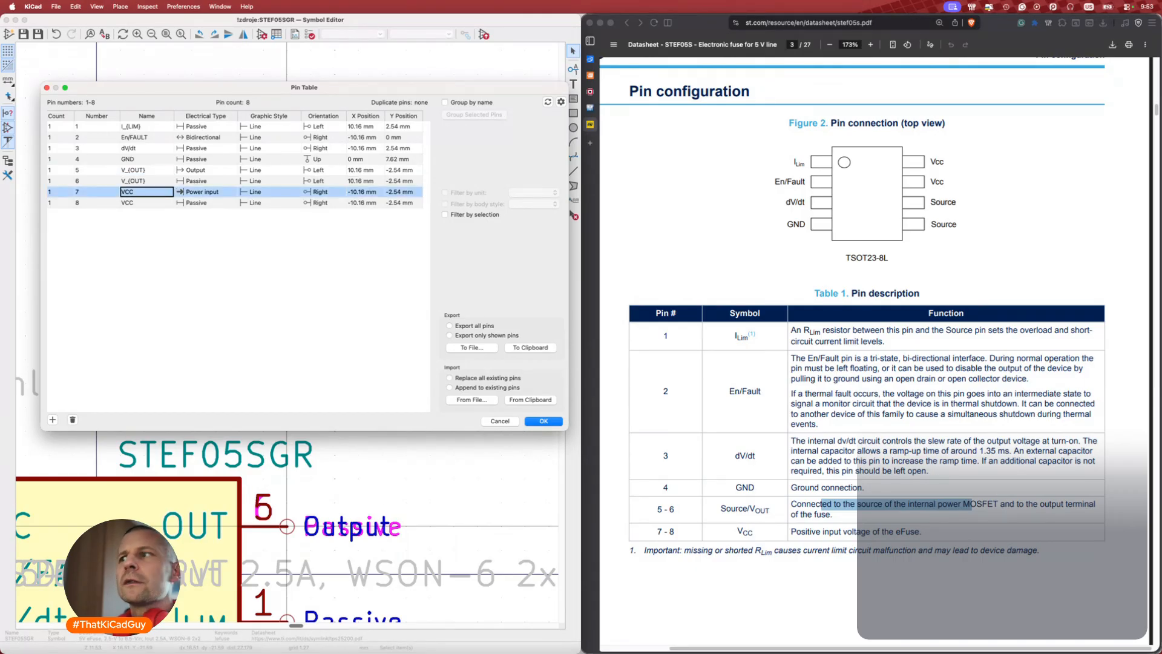
Rename pin 7 to V_{CC} in the pin table.
left_click(127, 191)
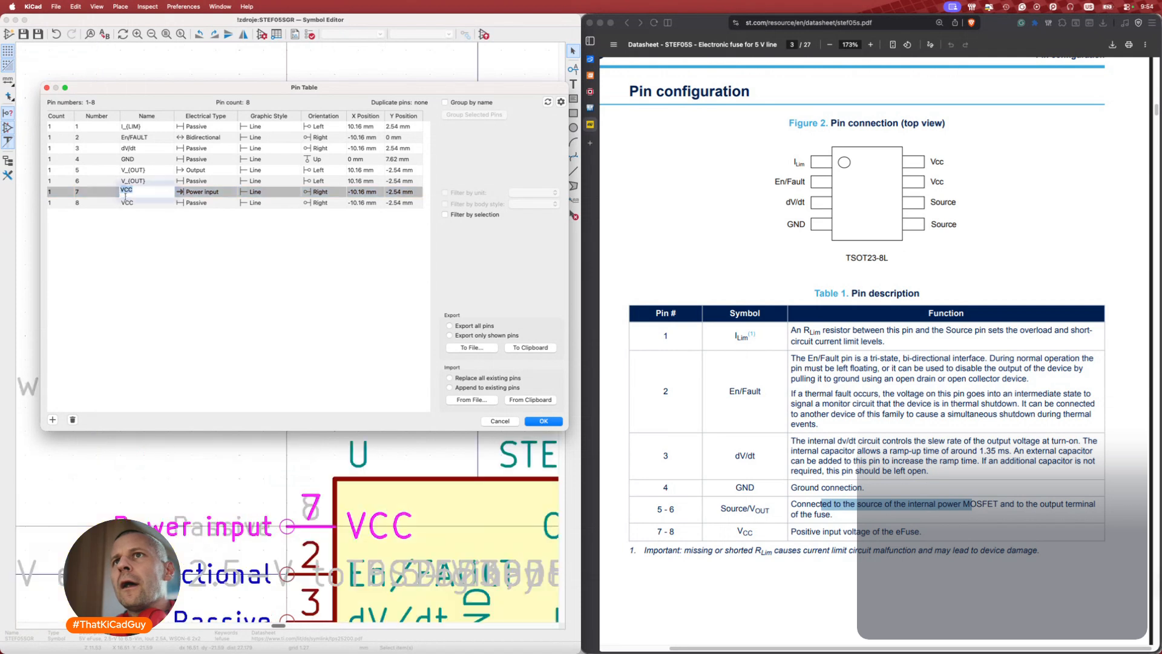
key("Left")
type("{")
key("BackSpace")
type("_{")
key("Right")
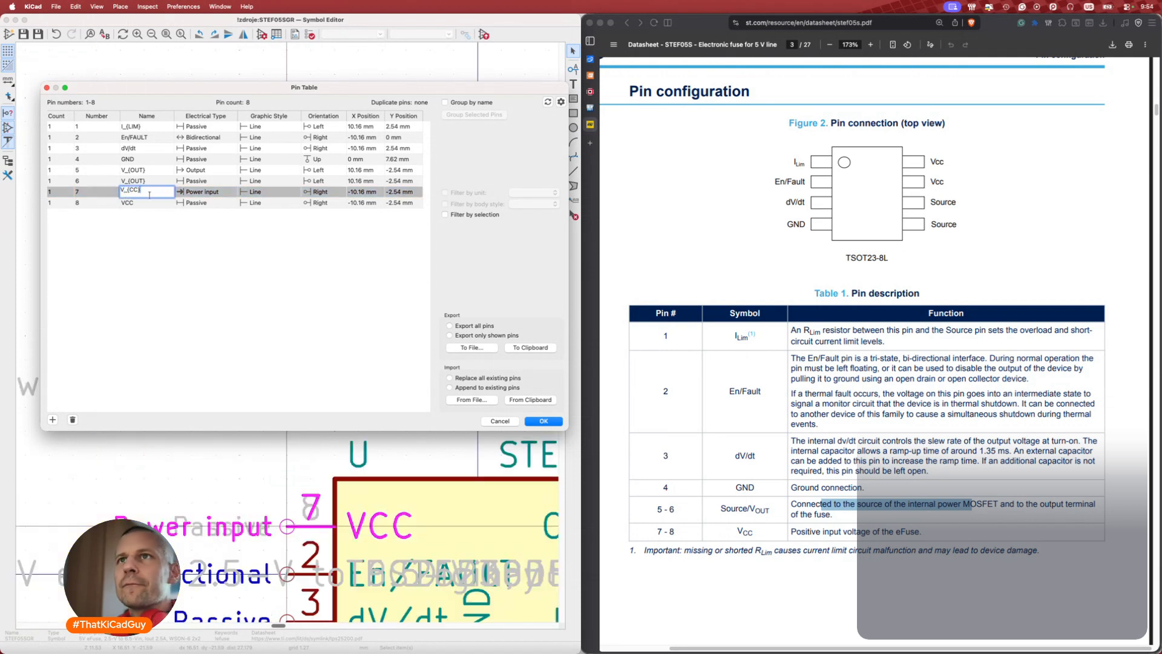
Rename pin 8 to V_{CC}, apply the pin table changes and save the symbol.
left_click(125, 201)
left_click(125, 202)
type("_{CC")
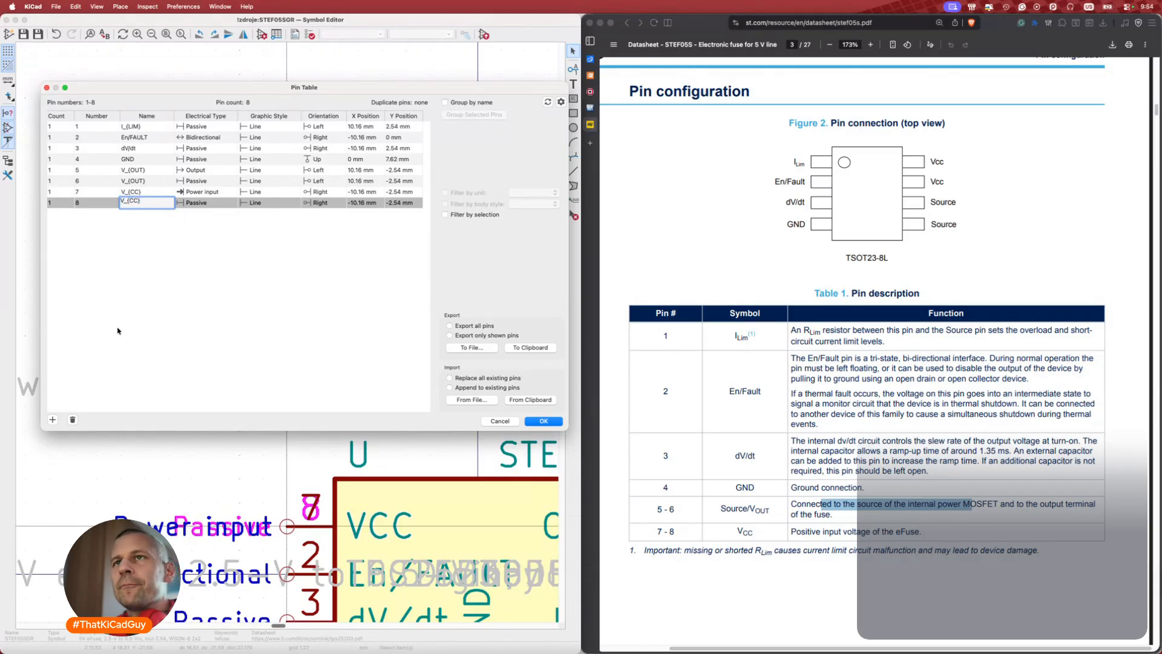
key("Return")
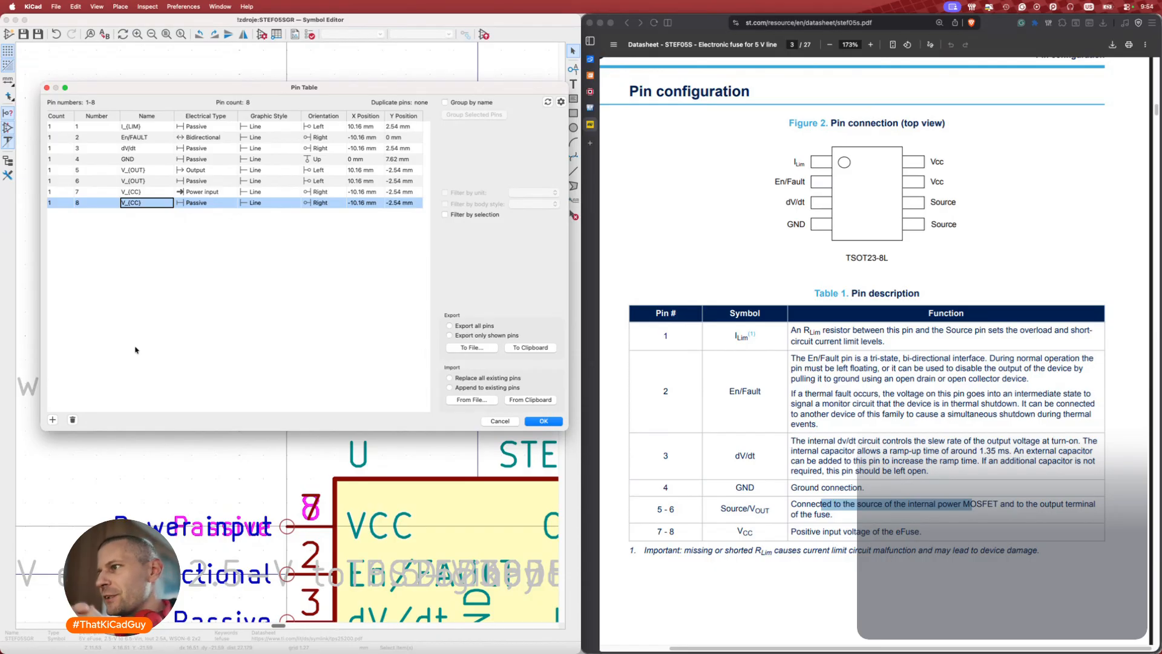
left_click(533, 420)
scroll(402, 382, "down", 4)
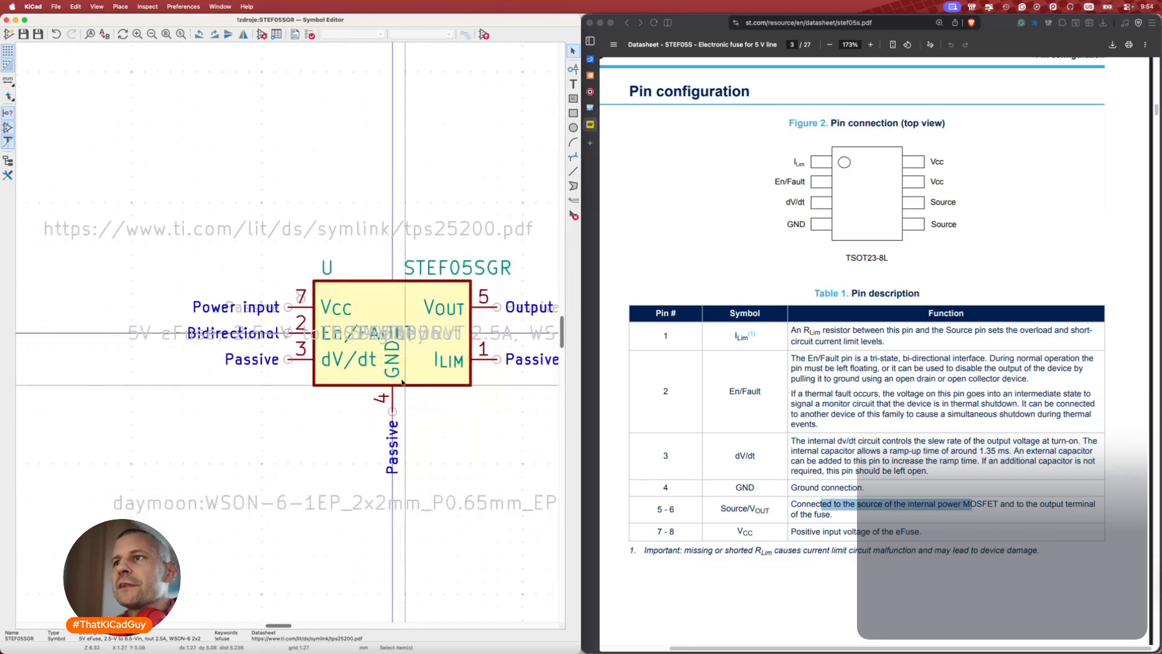
key("super+s")
Open the STEF05SGR symbol's properties and copy the package name TSOT23-8L from the datasheet's pin connection figure.
middle_click_drag(402, 382, 268, 413)
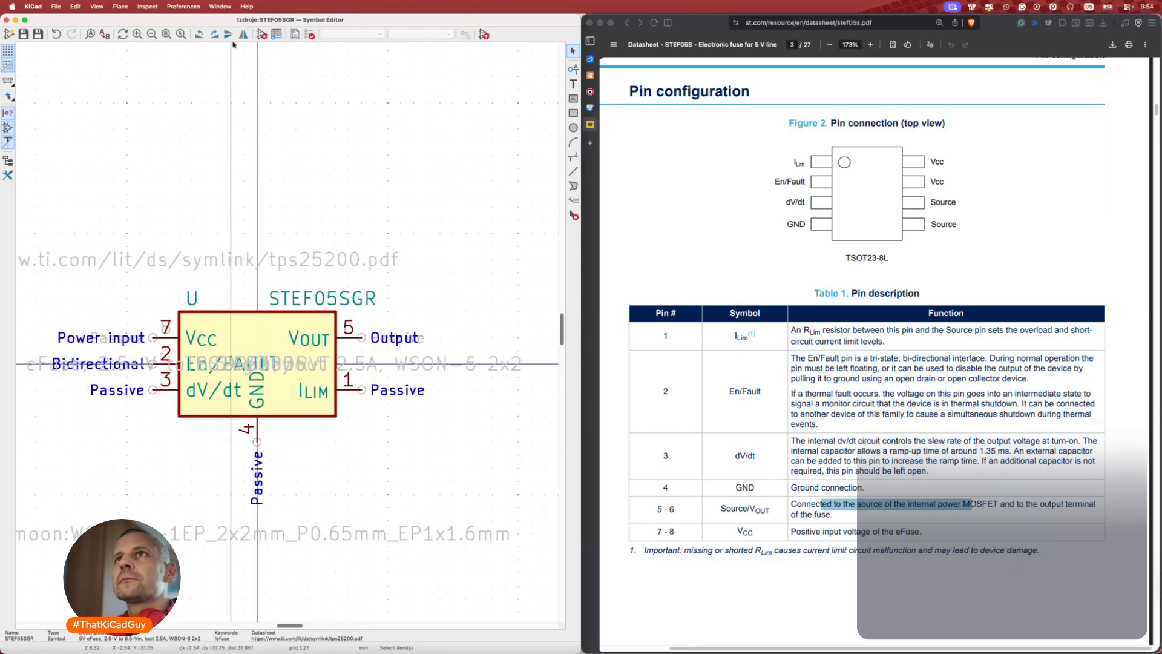
left_click(262, 35)
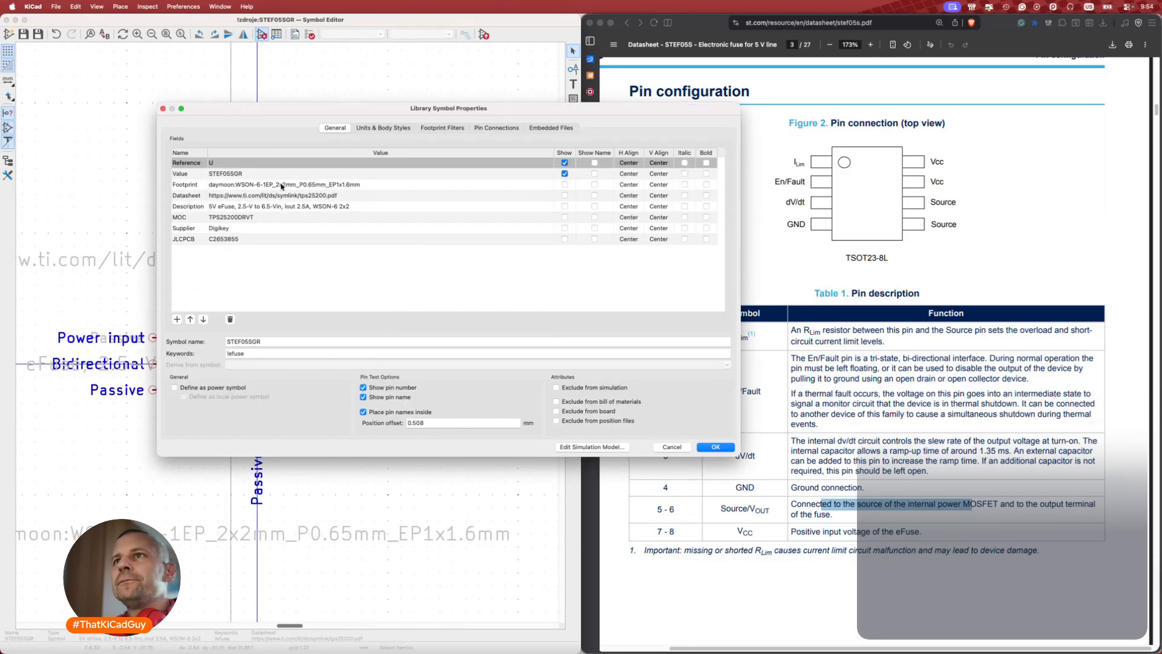
left_click_drag(425, 112, 324, 100)
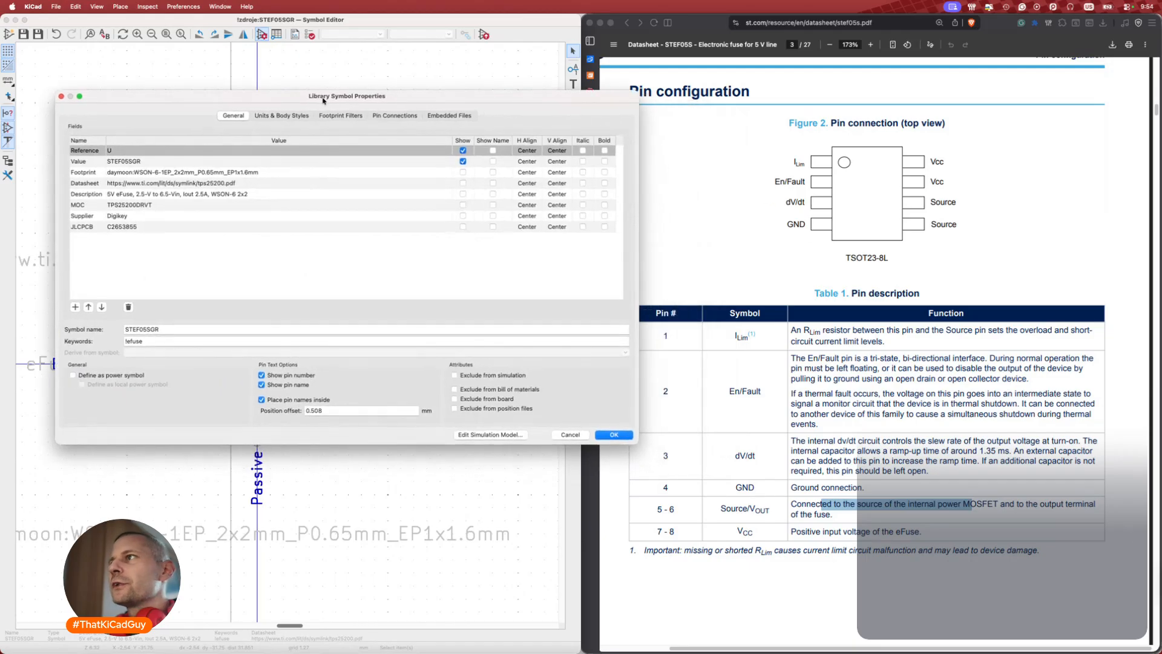
left_click(755, 258)
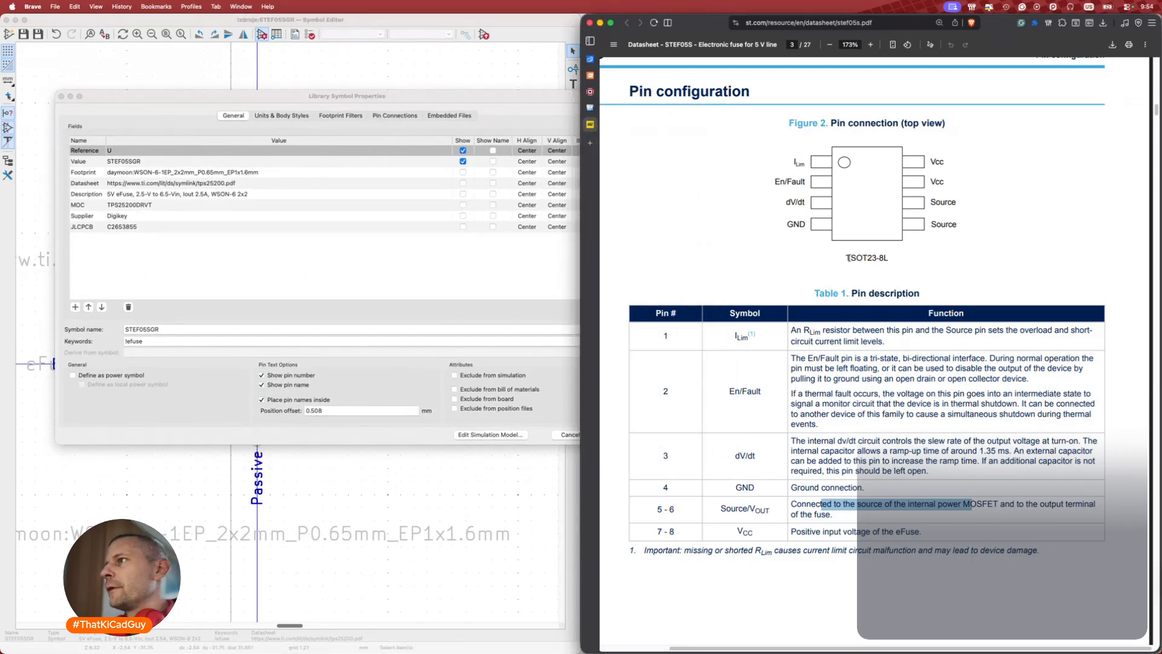
scroll(844, 272, "up", 8)
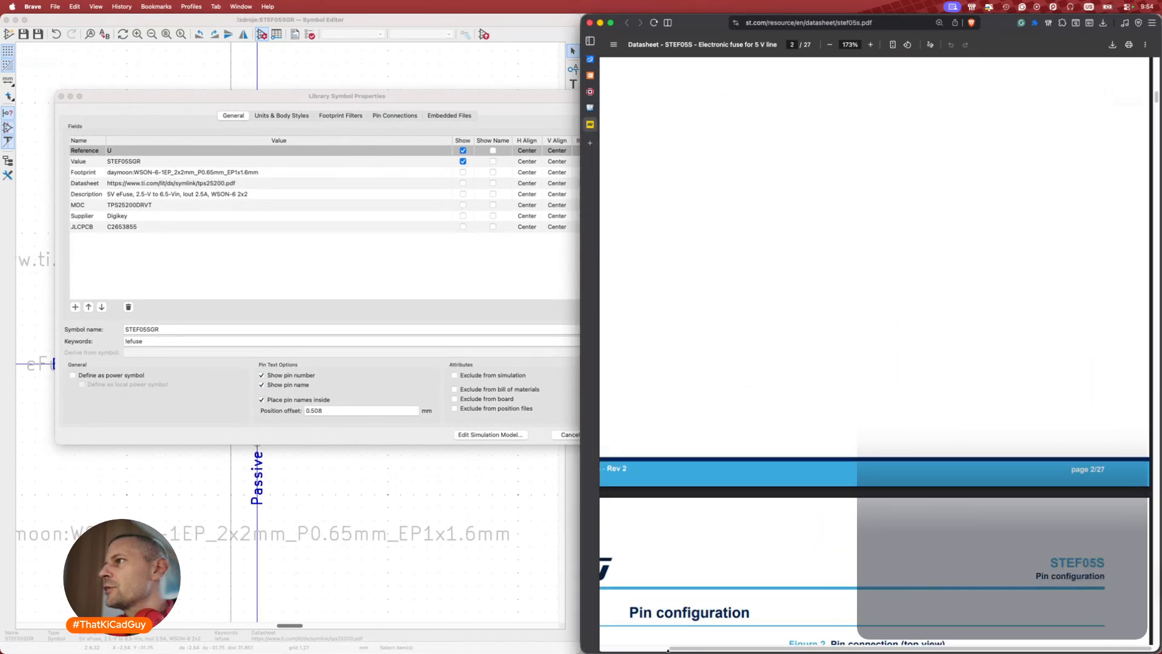
scroll(815, 391, "down", 8)
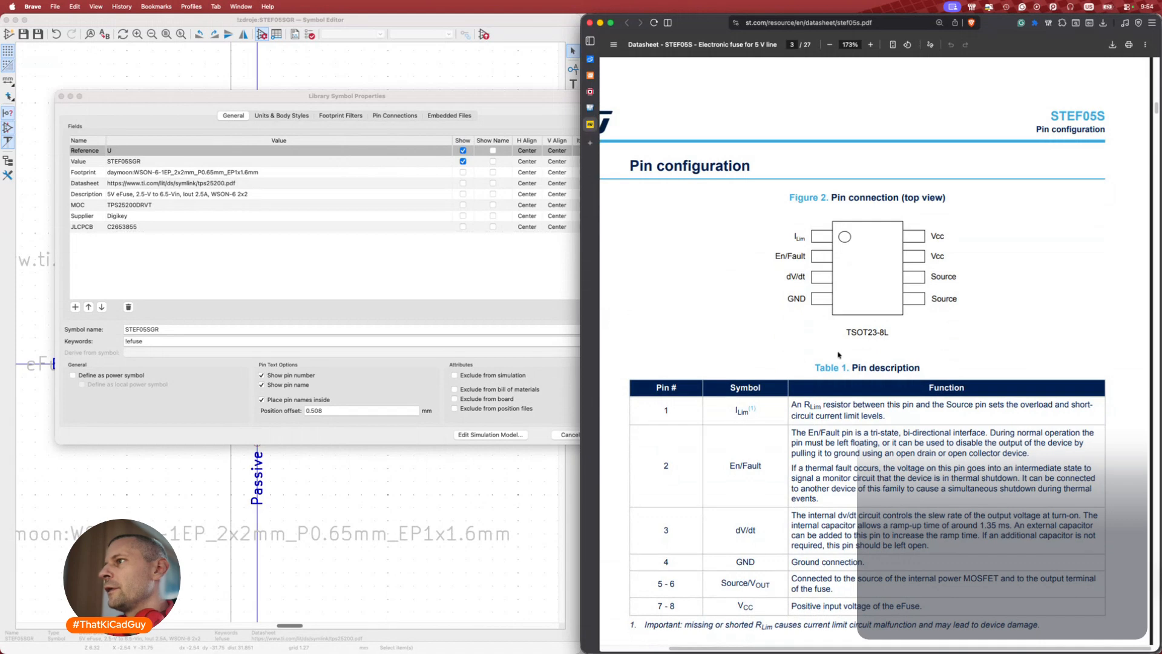
left_click_drag(848, 334, 888, 332)
key("super+c")
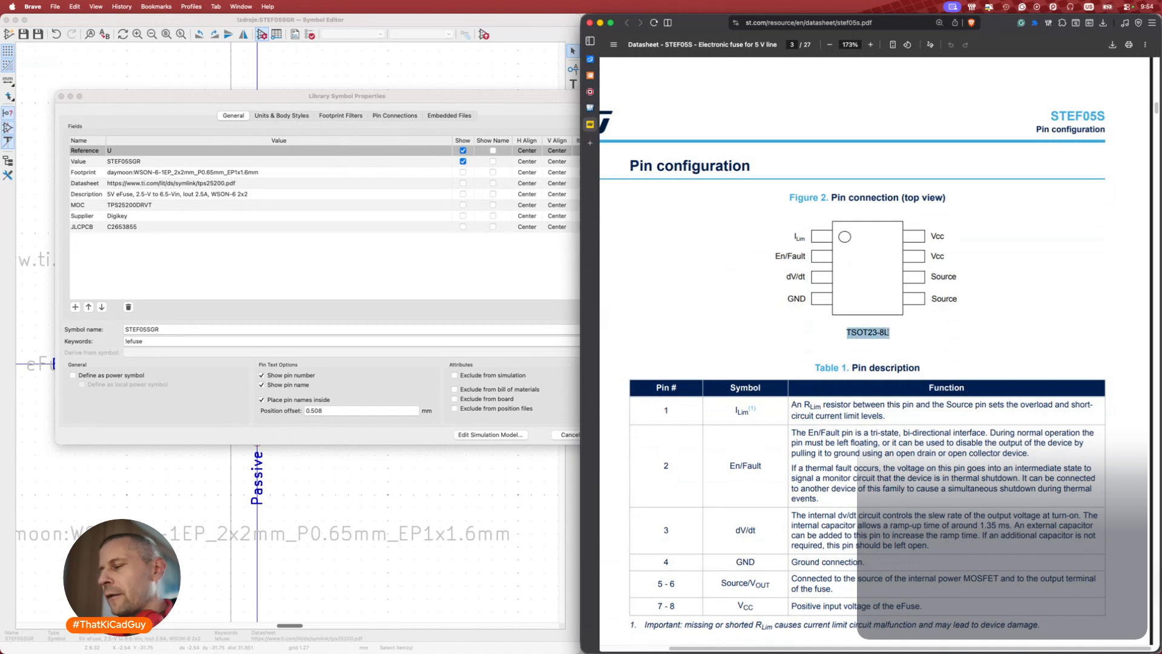
Find the TSOT23-8L package information in the datasheet and examine its recommended footprint drawing.
scroll(888, 333, "down", 10)
key("End")
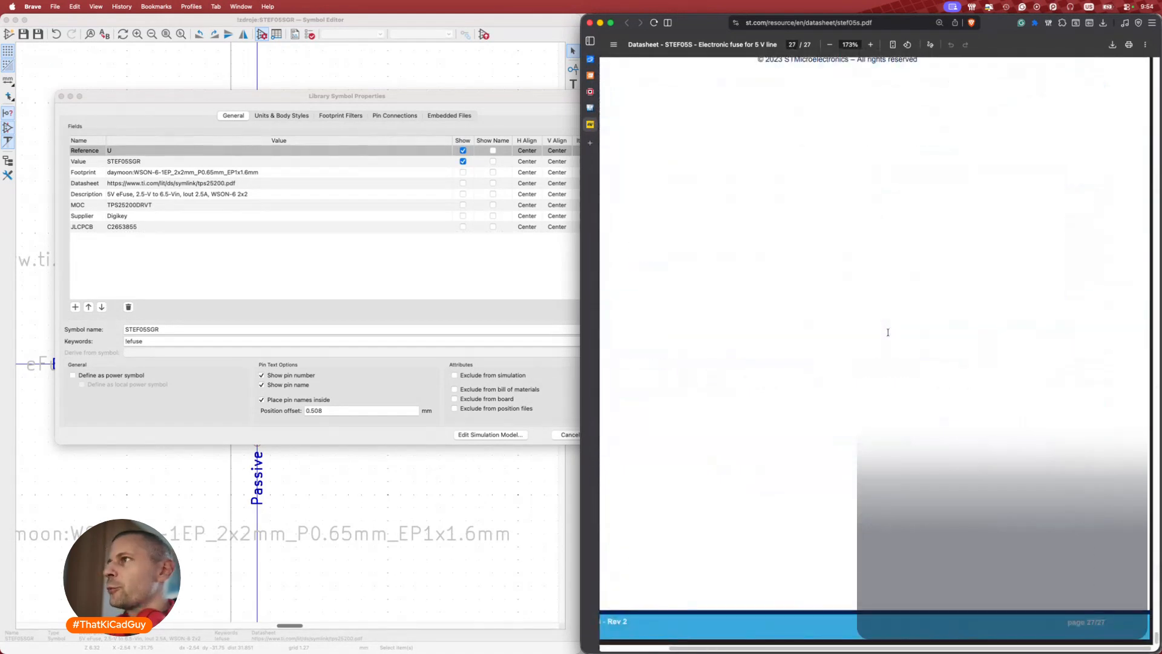
scroll(881, 337, "down", 3, "ctrl")
scroll(881, 336, "up", 15)
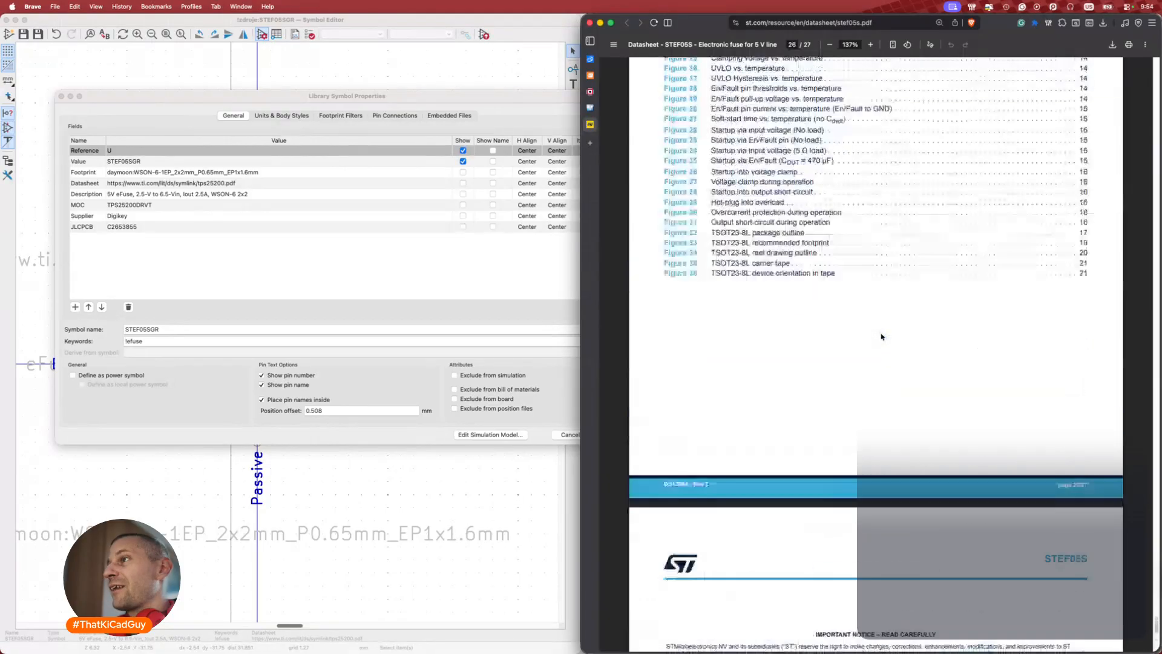
scroll(881, 337, "up", 8)
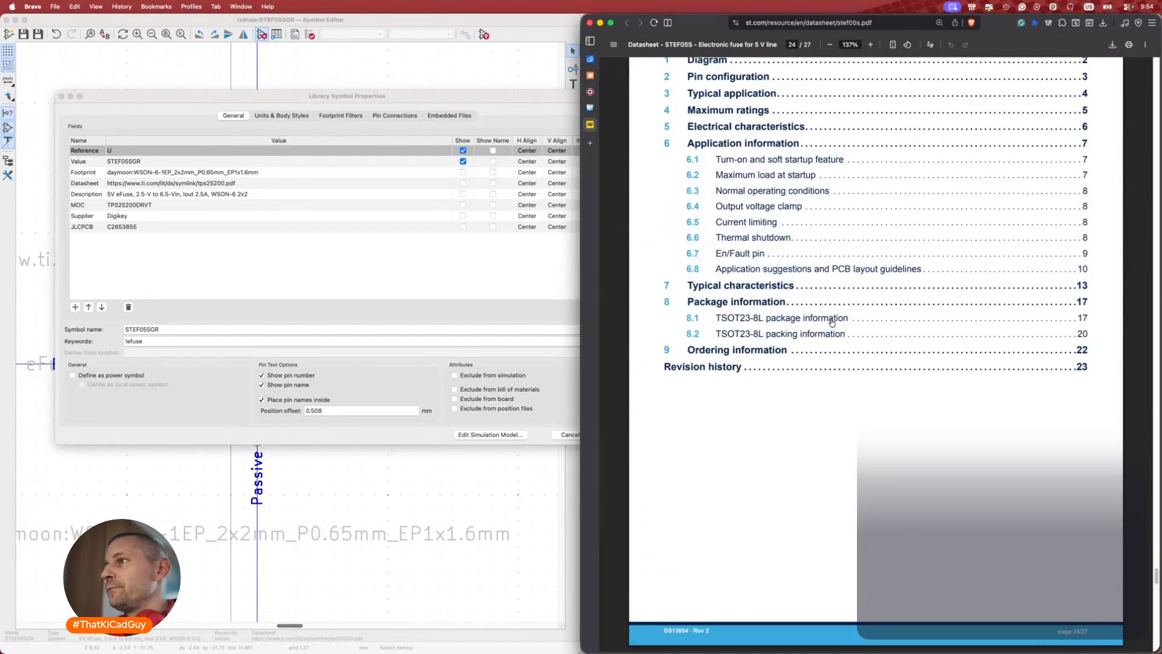
left_click(833, 321)
scroll(832, 322, "down", 20)
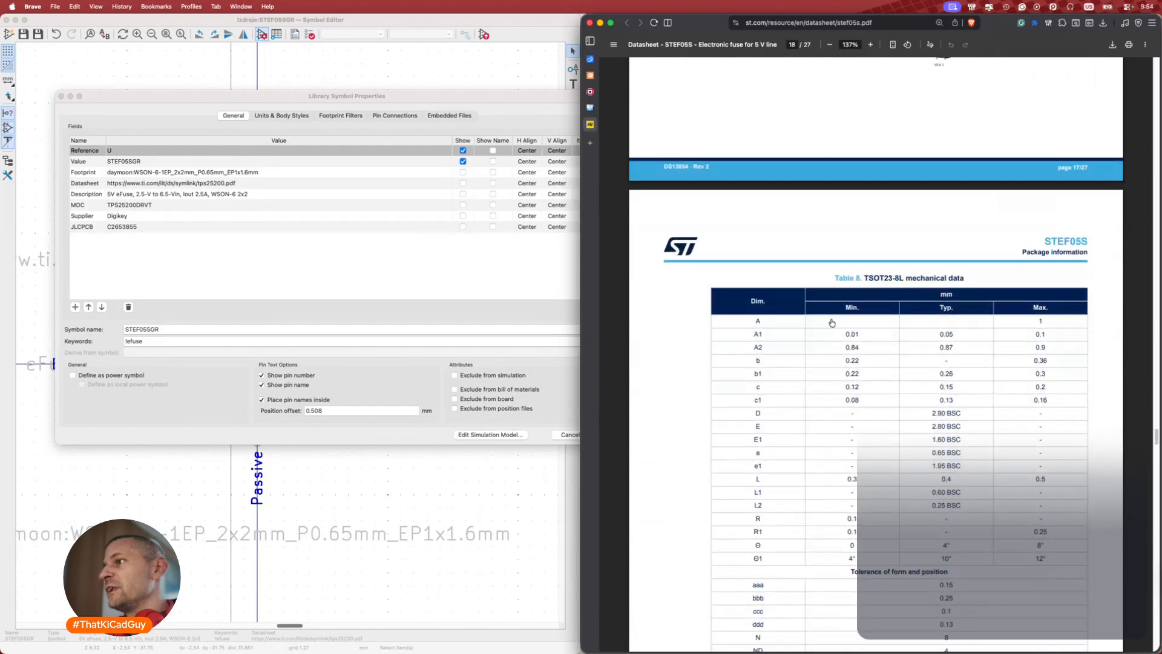
scroll(832, 322, "down", 2)
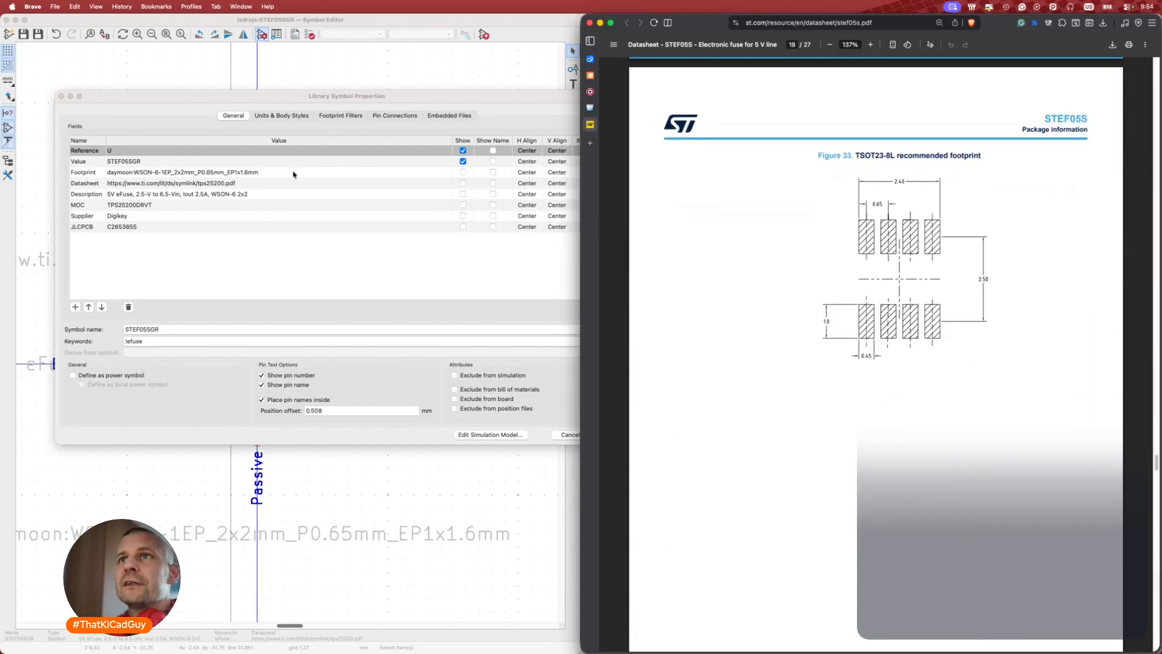
Accept the symbol properties, save the symbol and close the Symbol Editor to return to the Footprint Editor.
left_click_drag(460, 104, 389, 103)
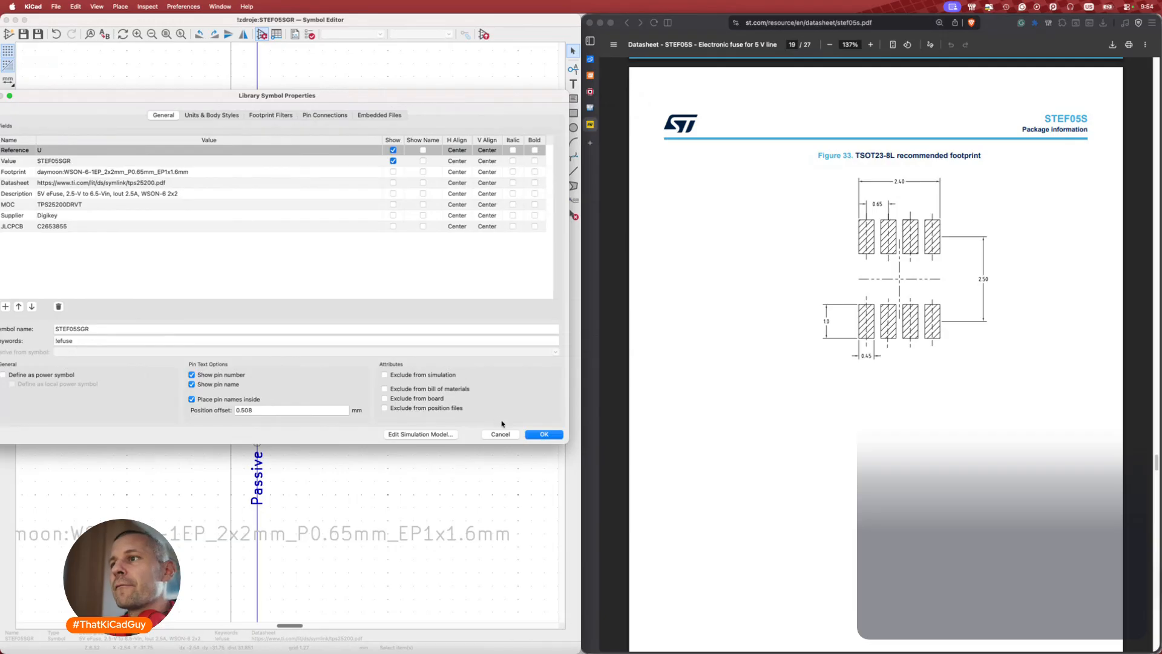
left_click(532, 436)
key("super+s")
key("super+w")
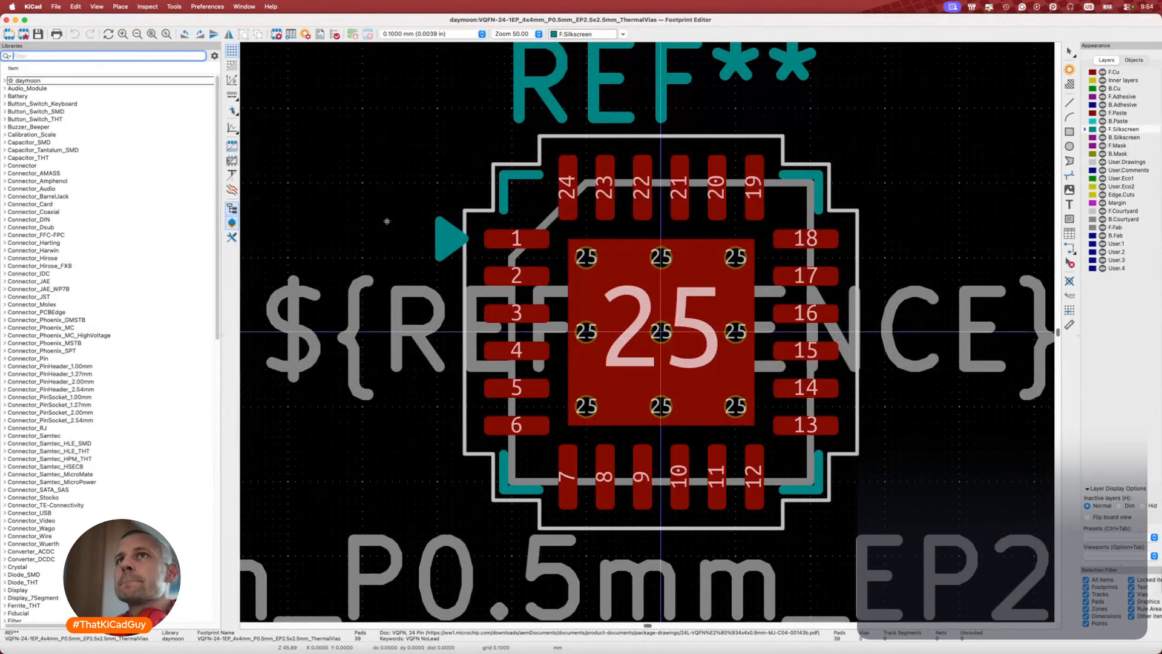
Search the footprint libraries for SOT-23-8 and open the match from the daymoon library.
key("super+v")
key("Left")
key("BackSpace")
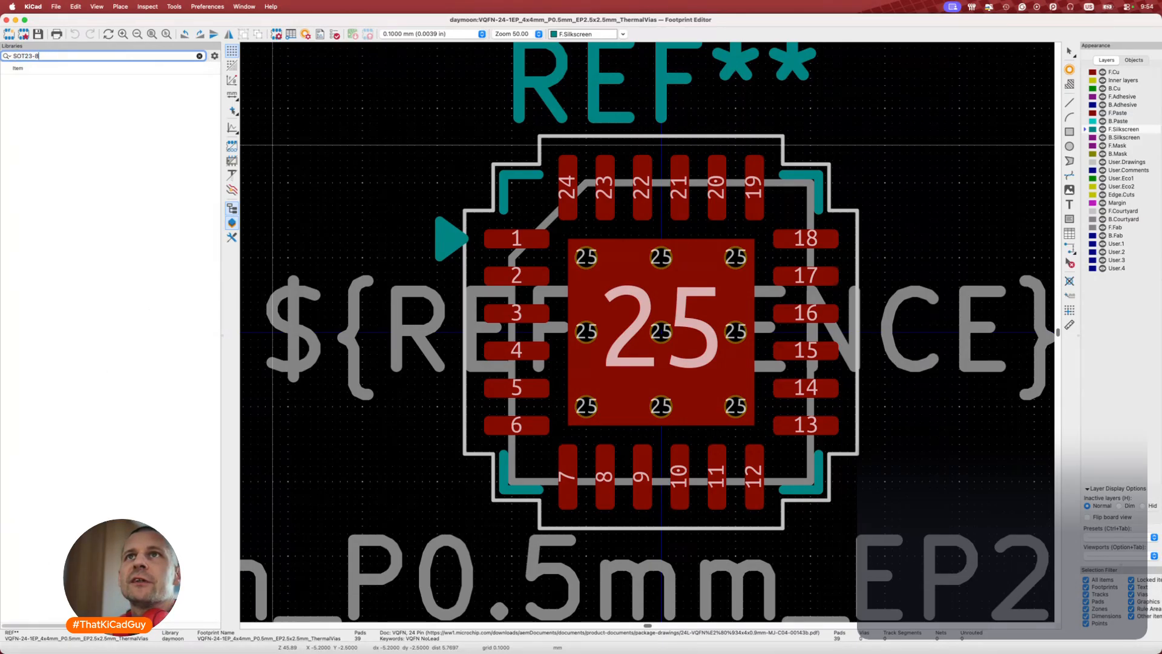
key("BackSpace")
key("BackSpace")
key("BackSpace")
key("BackSpace")
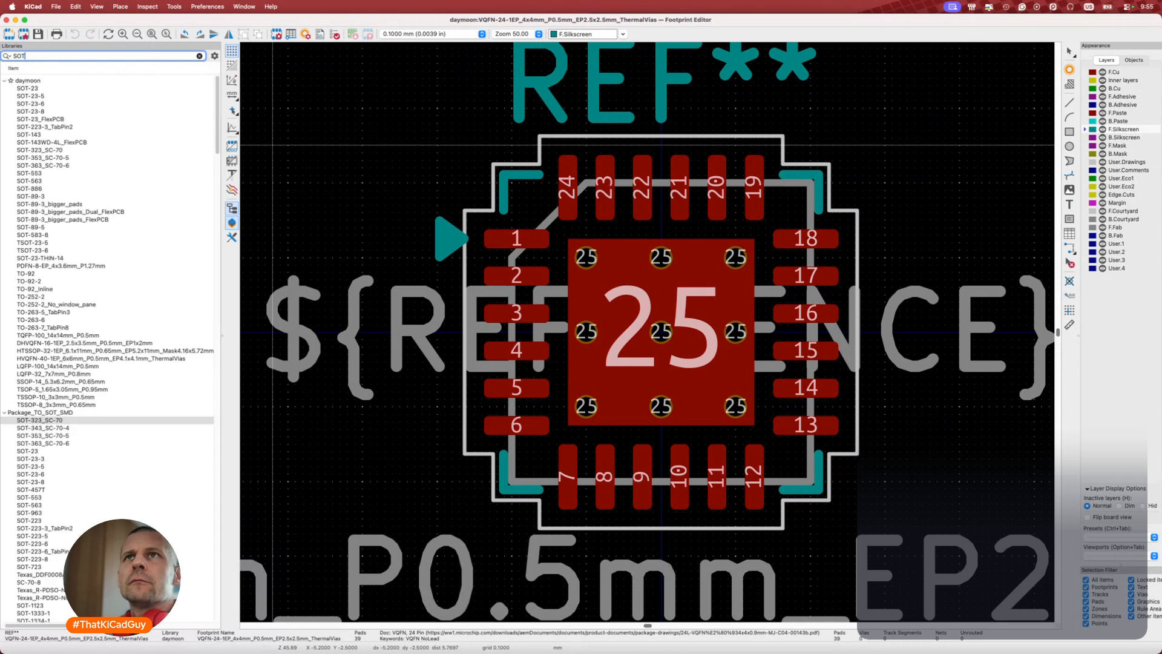
type("-23-")
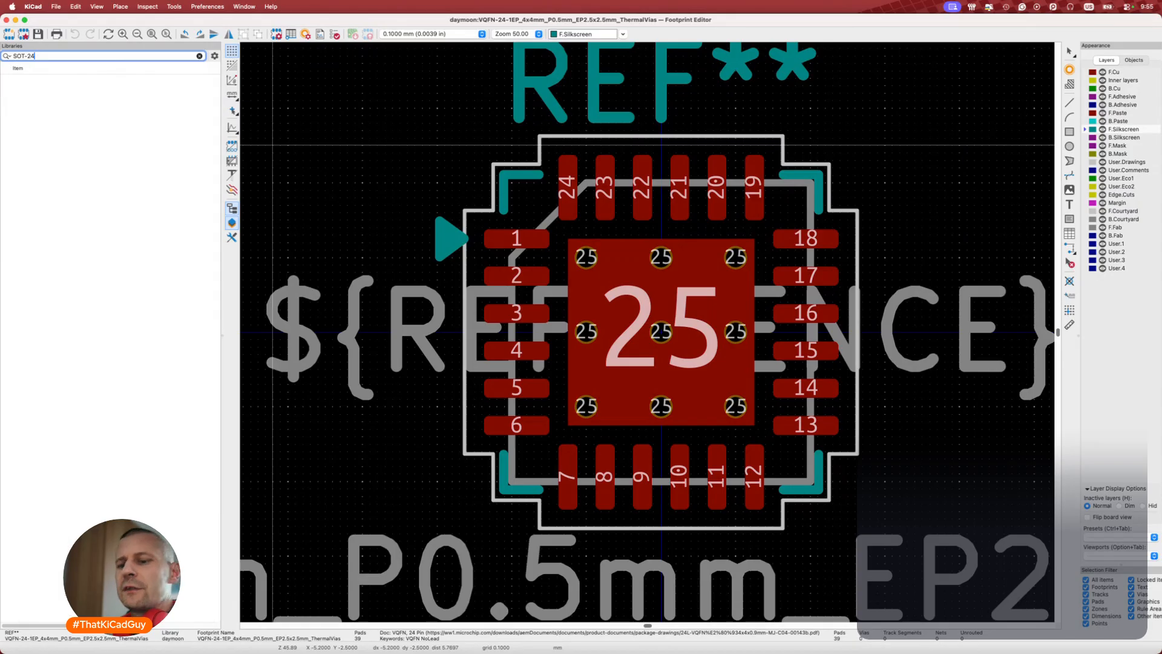
type("8")
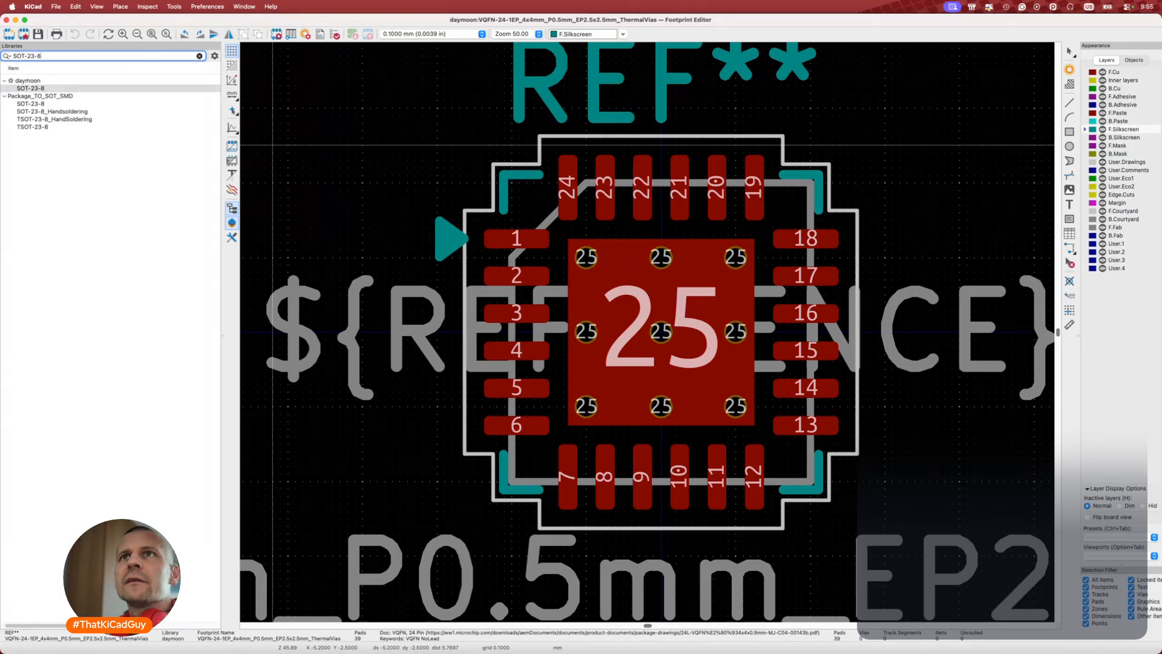
double_click(50, 89)
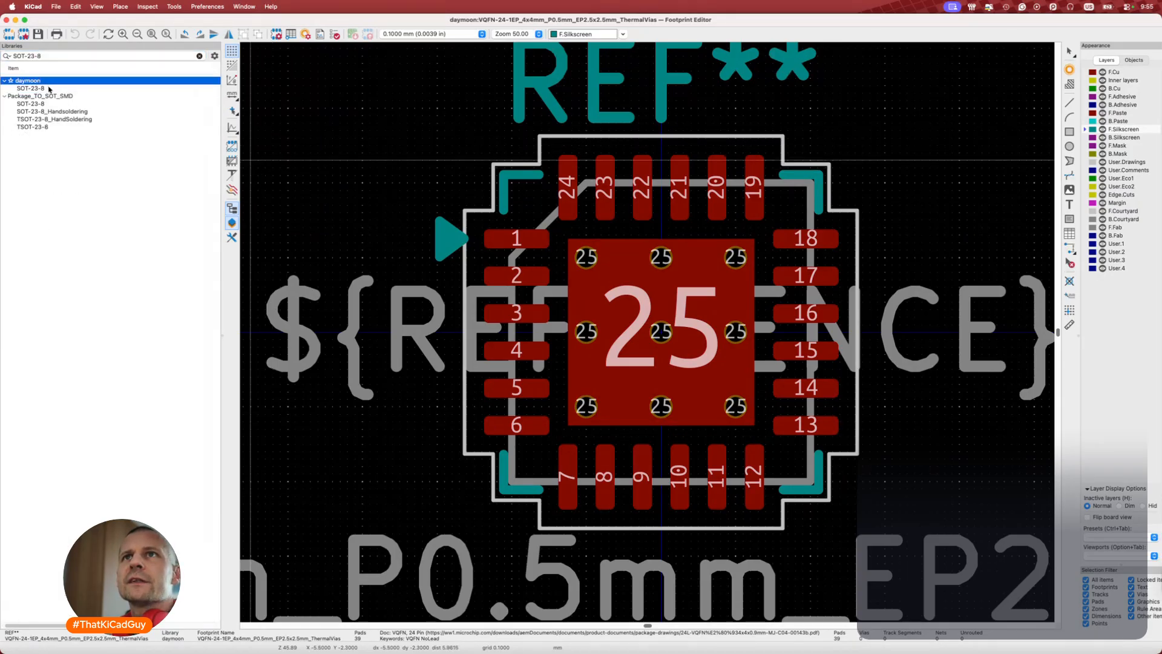
scroll(551, 330, "down", 5)
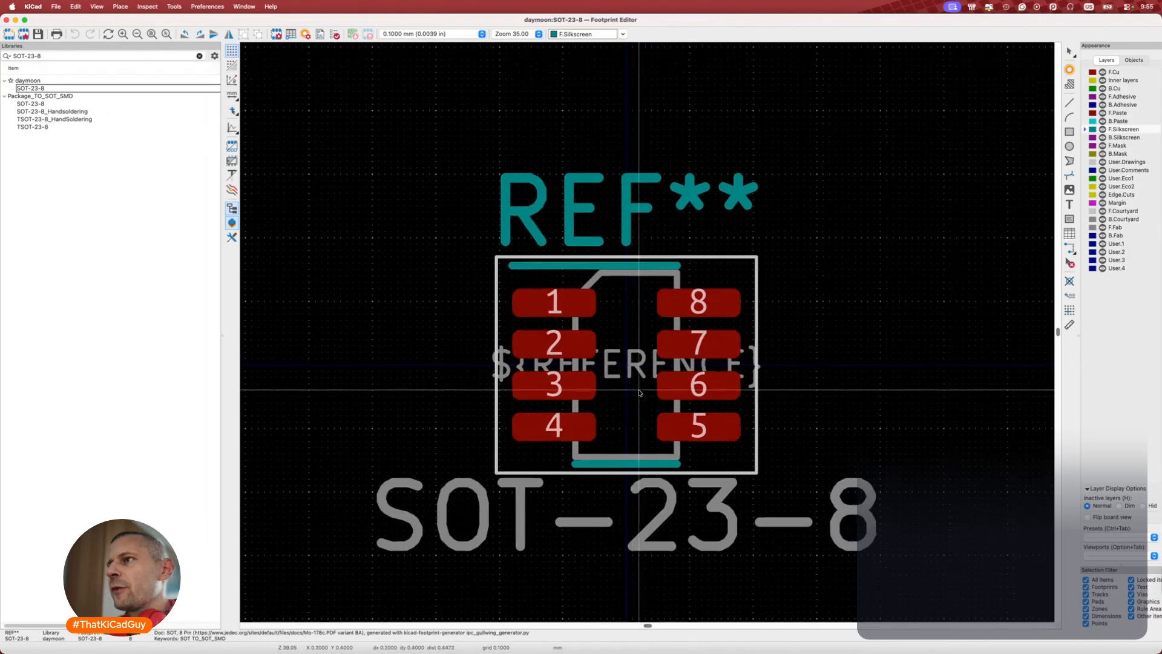
Measure the distance between the SOT-23-8 pad rows and compare it with the datasheet's recommended footprint.
key("super+Tab")
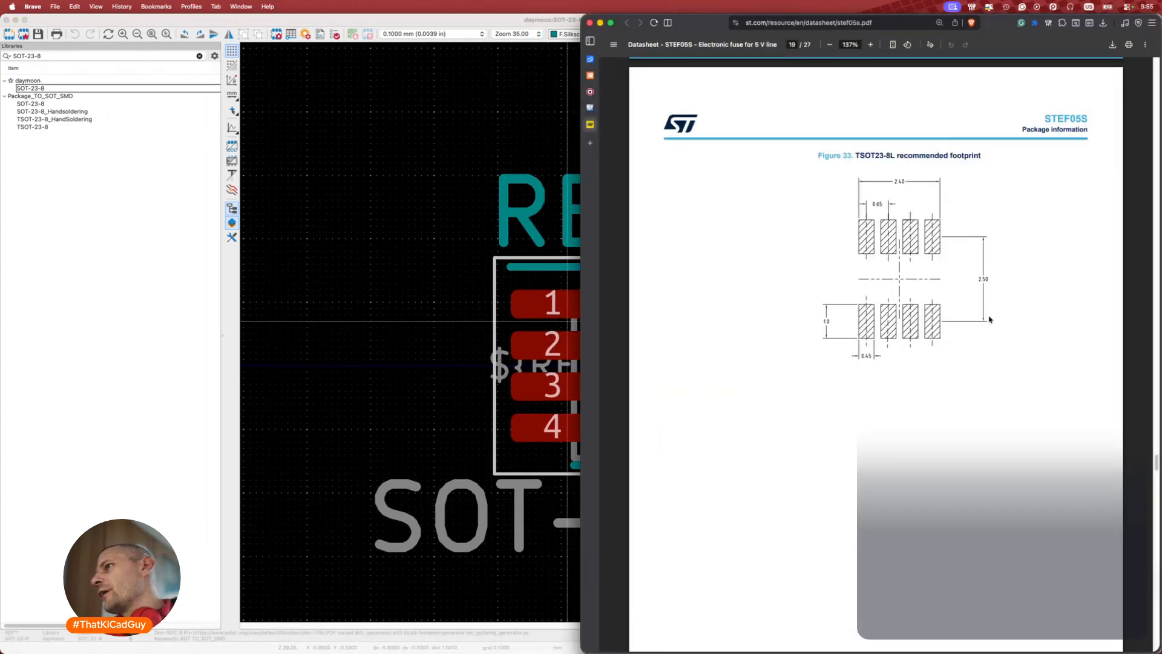
left_click(572, 308)
key("space")
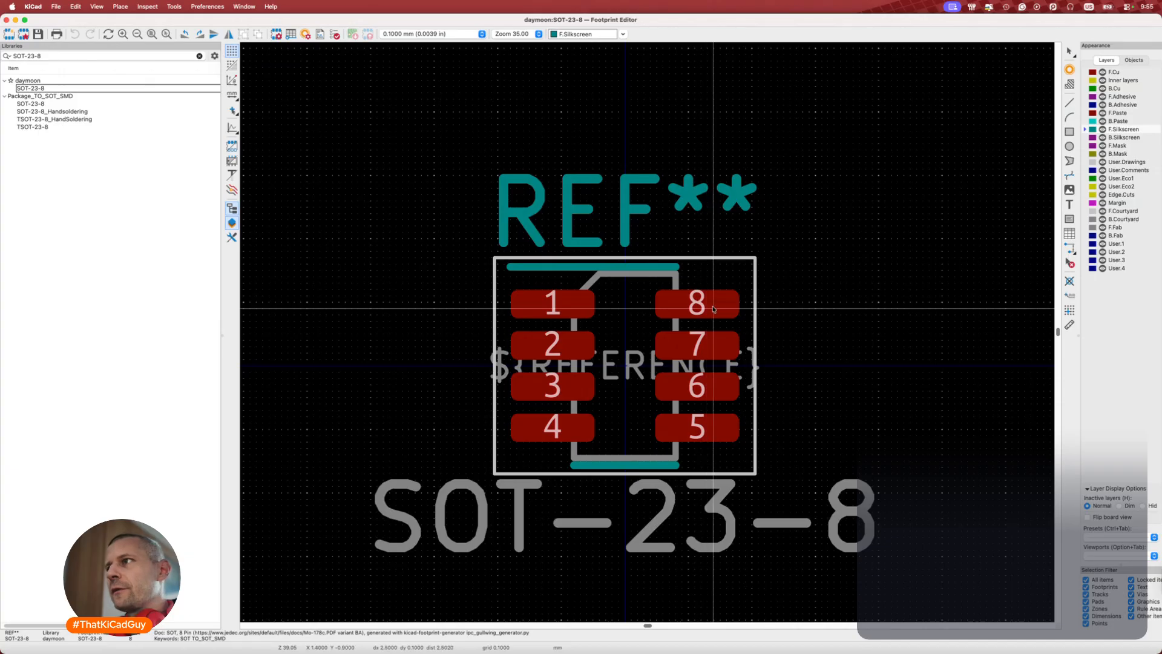
key("super+Tab")
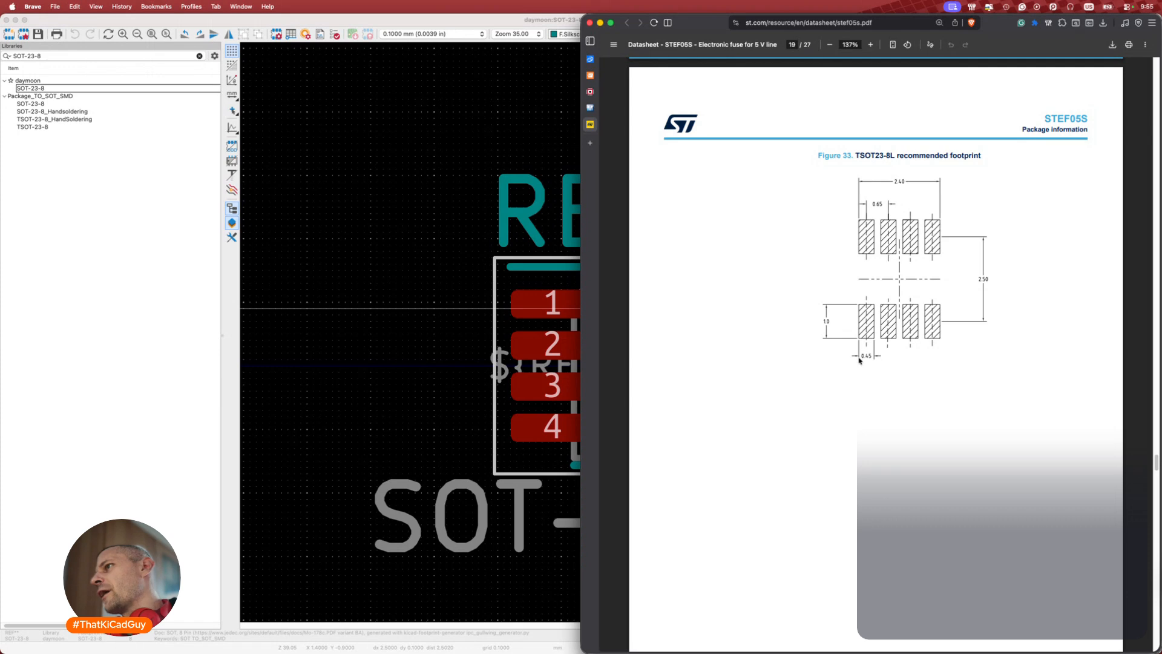
Check pad 1's size in its properties against the datasheet's recommended pad dimensions, then accept the dialog.
key("super+Tab")
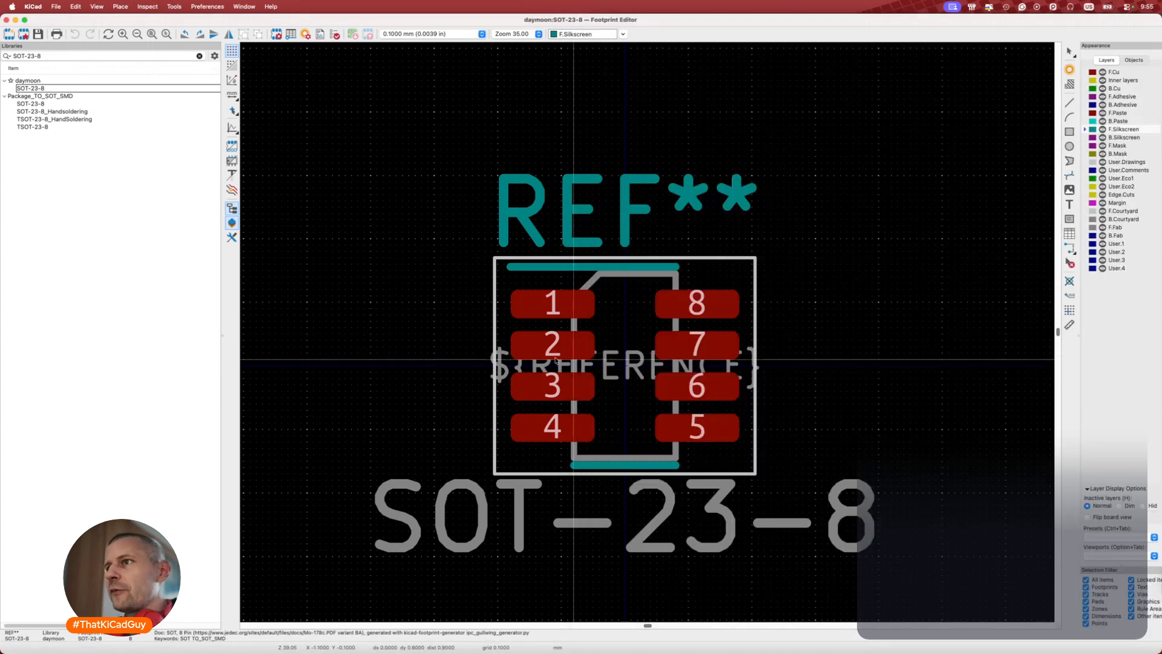
left_click(543, 314)
double_click(543, 314)
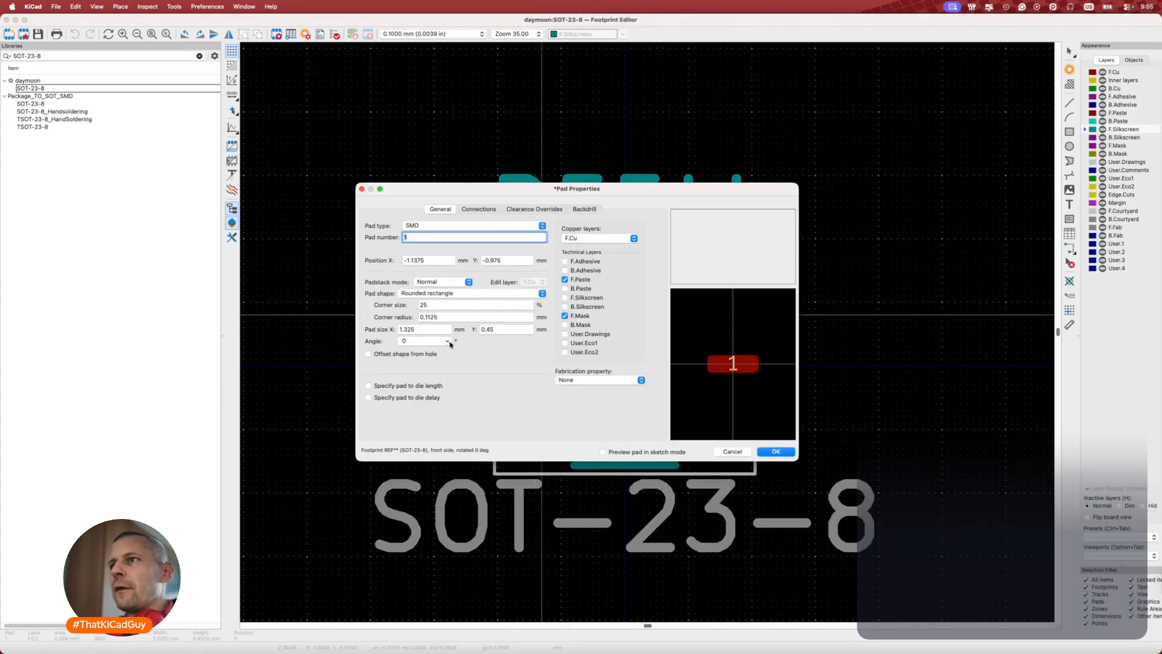
key("super+Tab")
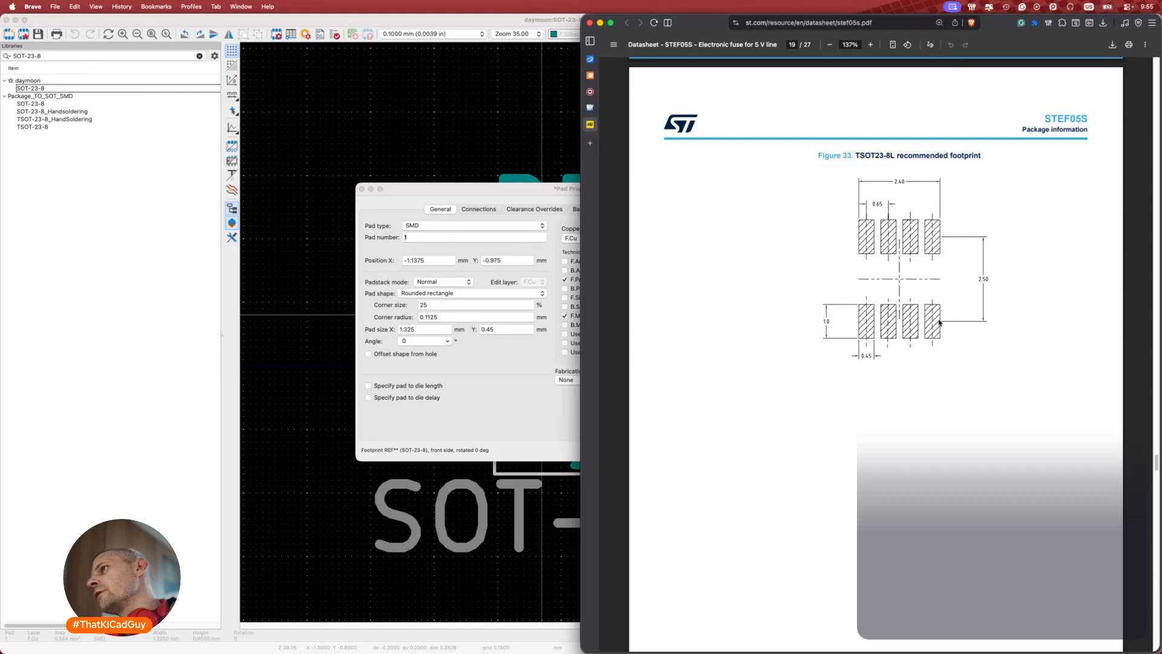
left_click(496, 149)
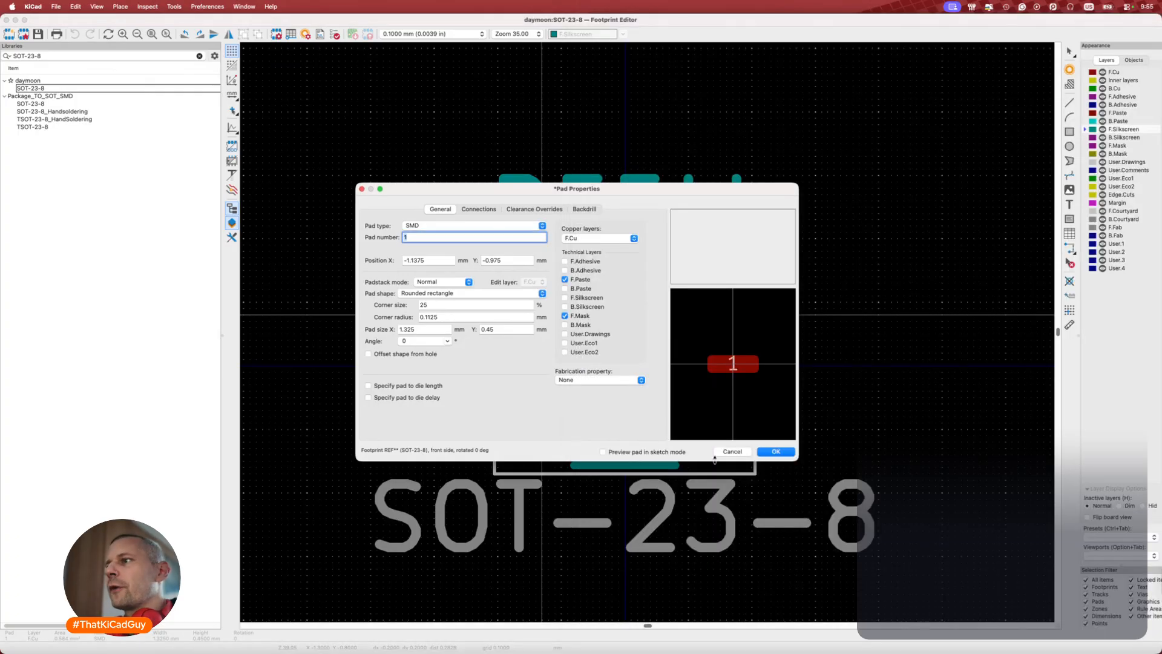
left_click(769, 452)
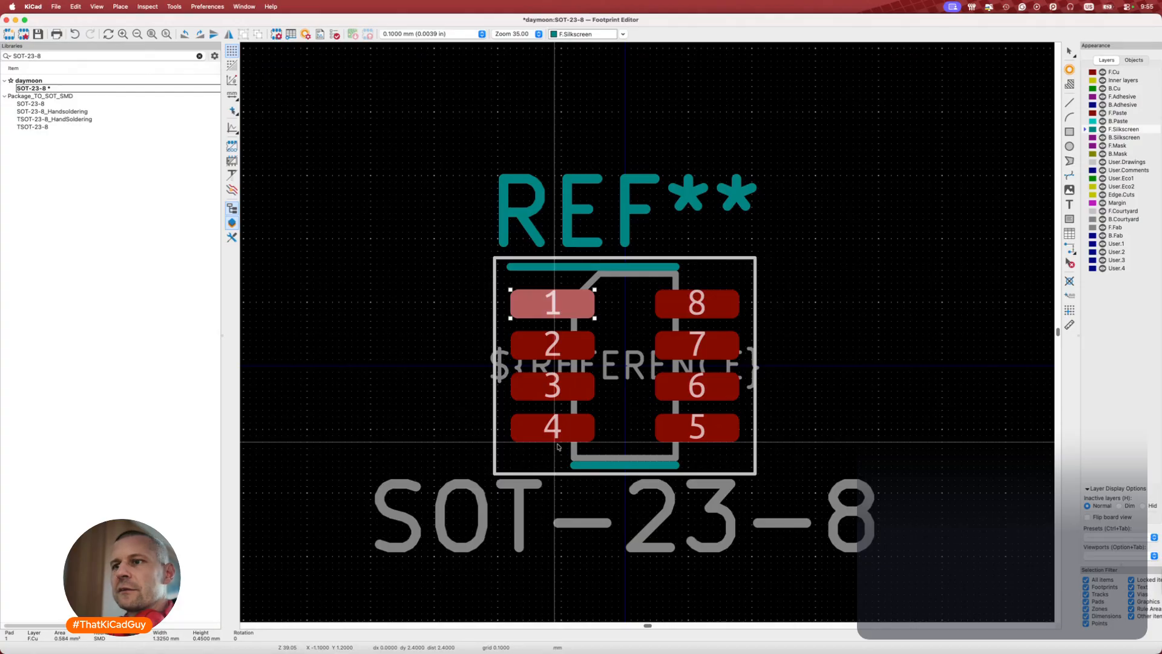
key("Escape")
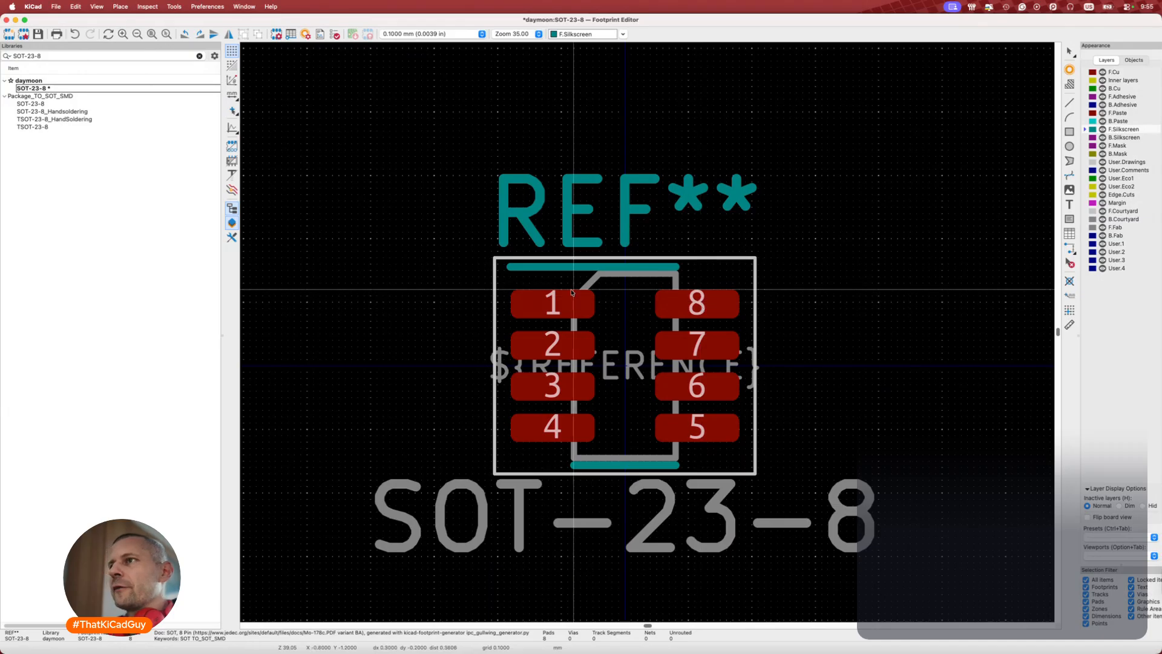
Move pads 1 to 4 together outward from the SOT-23-8 body by about 0.1 mm.
left_click_drag(506, 278, 607, 462)
key("m")
left_click(600, 456)
key("Escape")
Move pads 5 to 8 together outward from the body by about 0.1 mm and save the footprint.
left_click_drag(649, 282, 744, 453)
key("m")
left_click(752, 453)
key("Escape")
key("super+s")
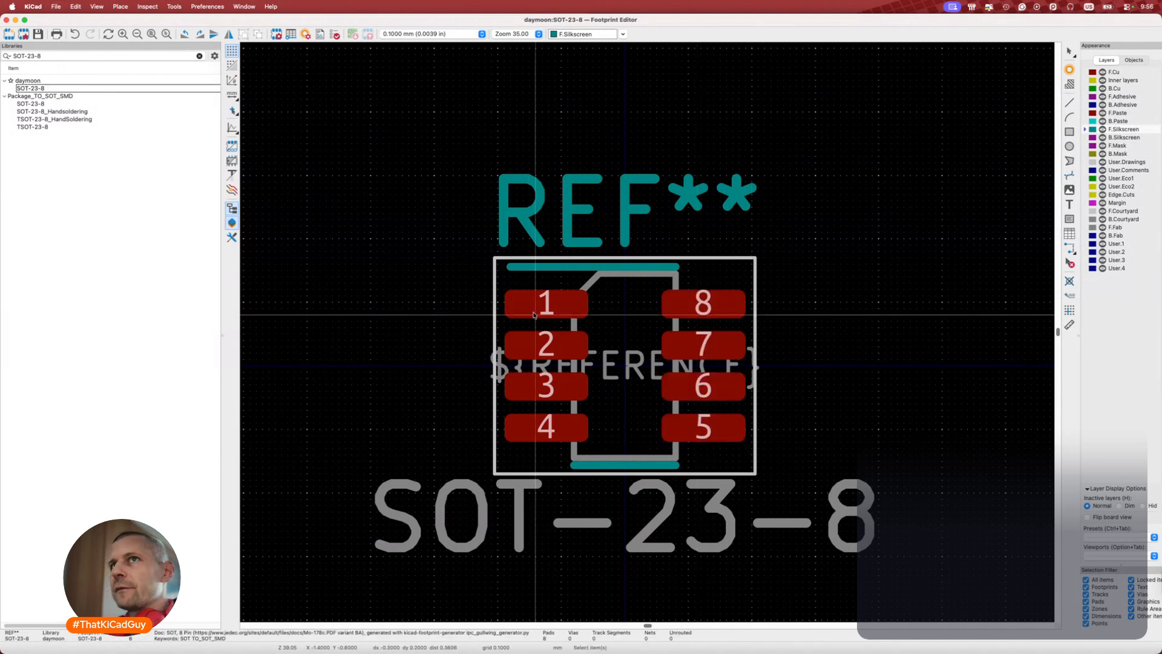
Inspect pad 1 and the overall pad layout of the SOT-23-8 footprint.
left_click(567, 315)
left_click(557, 317)
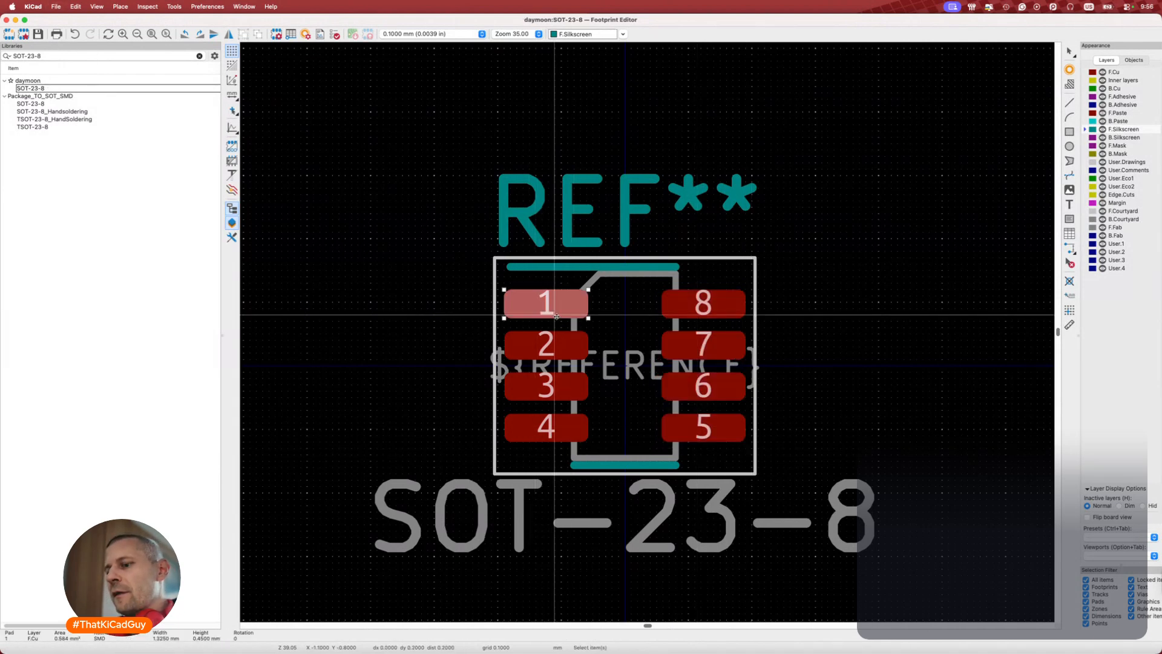
double_click(557, 317)
key("Escape")
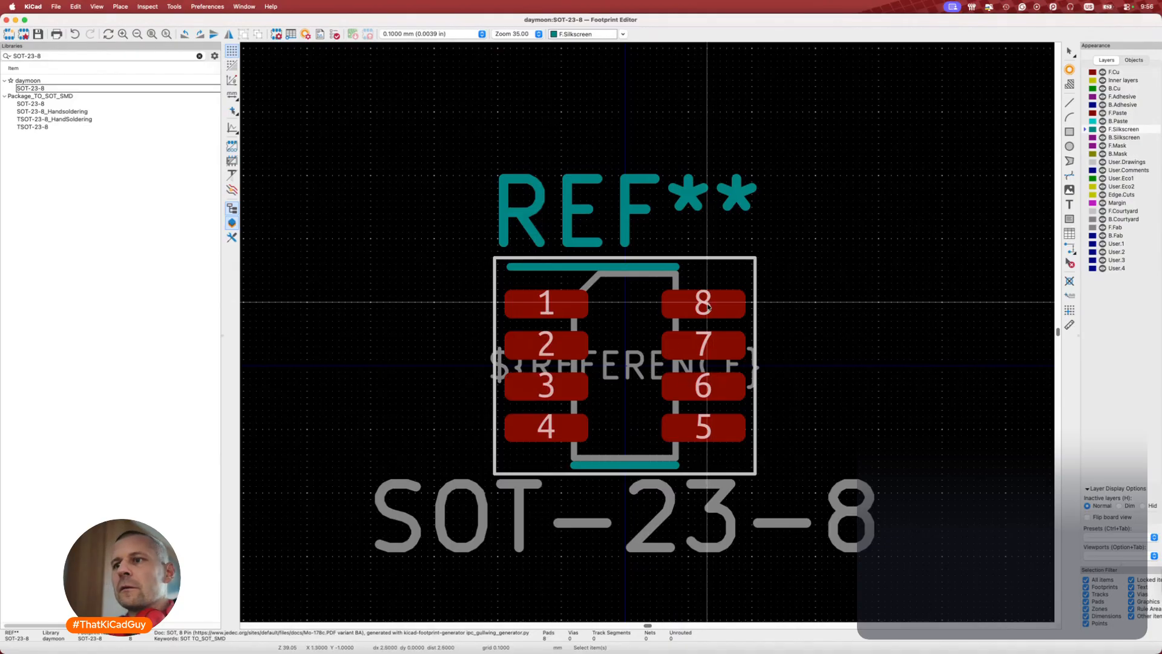
scroll(708, 307, "down", 3)
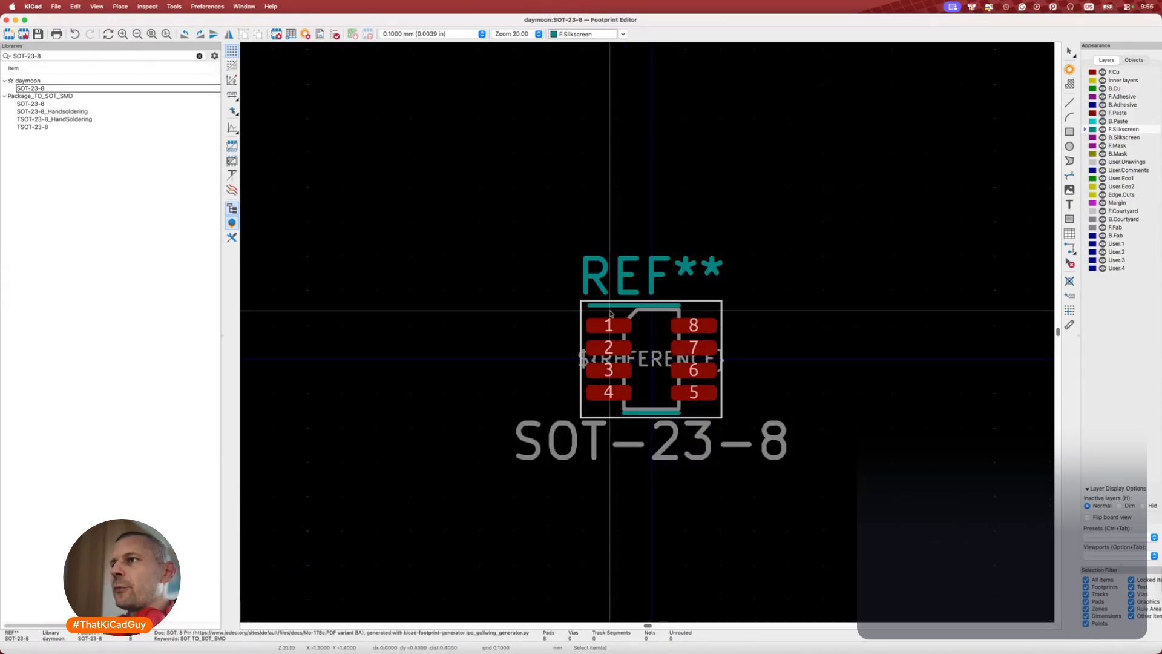
scroll(647, 318, "up", 3)
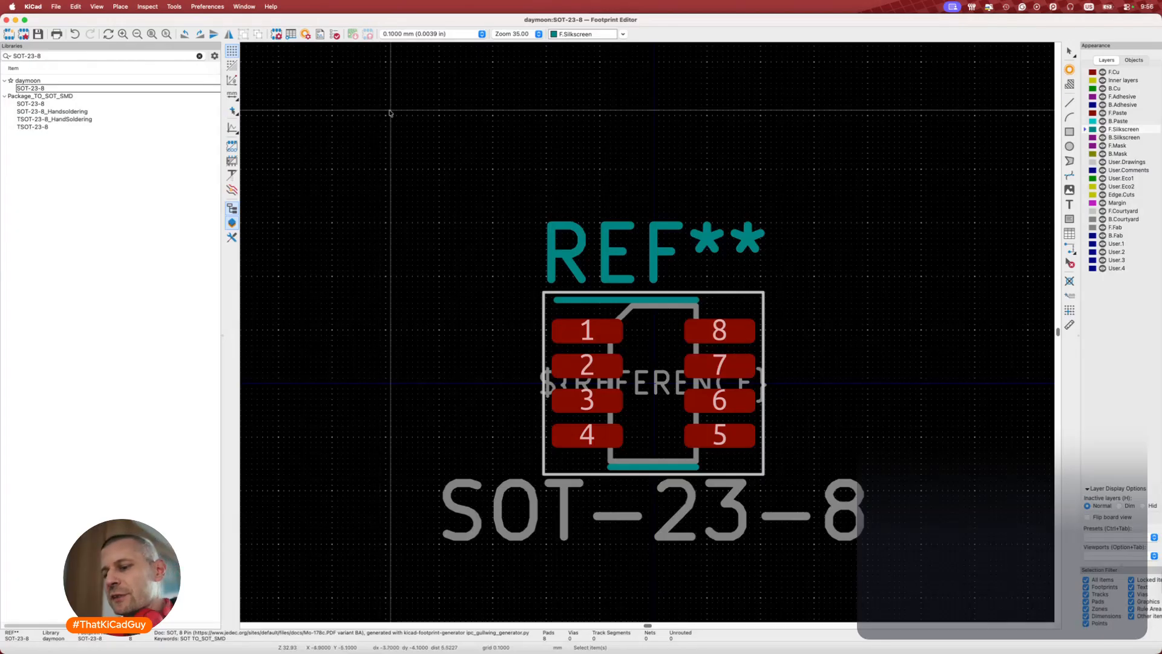
Examine how the 3D model's leads sit on the SOT-23-8 pads from several angles, and return to the footprint.
key("alt+3")
left_click_drag(578, 379, 532, 262)
scroll(531, 429, "up", 5)
left_click_drag(531, 429, 603, 259)
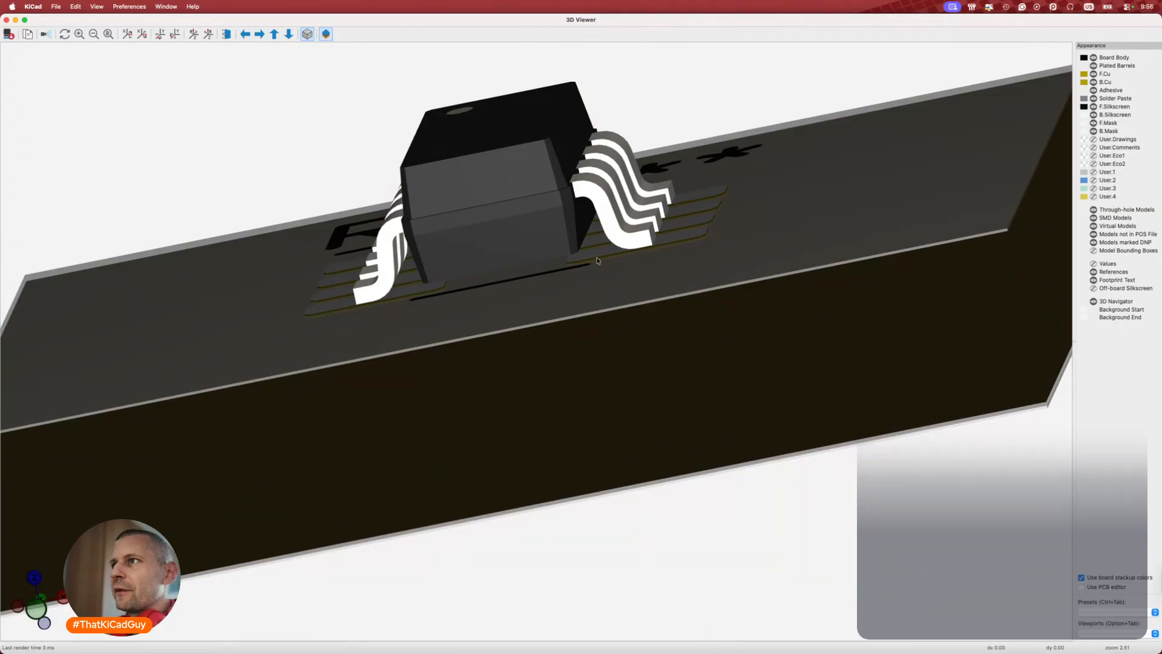
left_click_drag(679, 251, 677, 377)
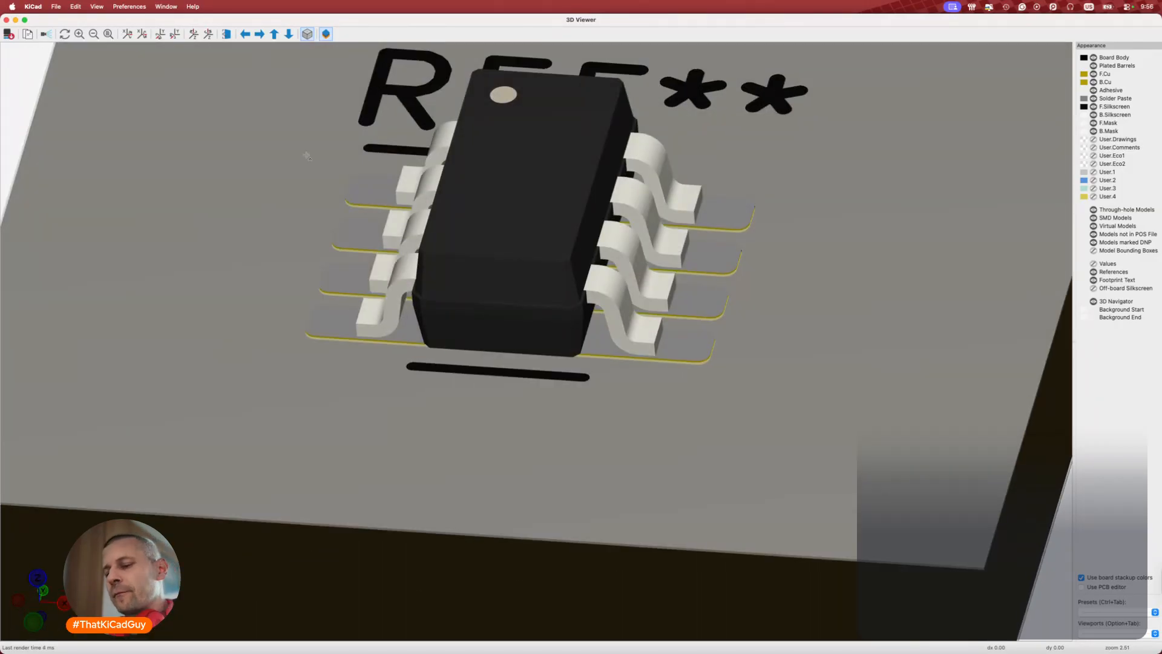
key("super+w")
scroll(376, 330, "down", 2)
scroll(374, 331, "up", 2)
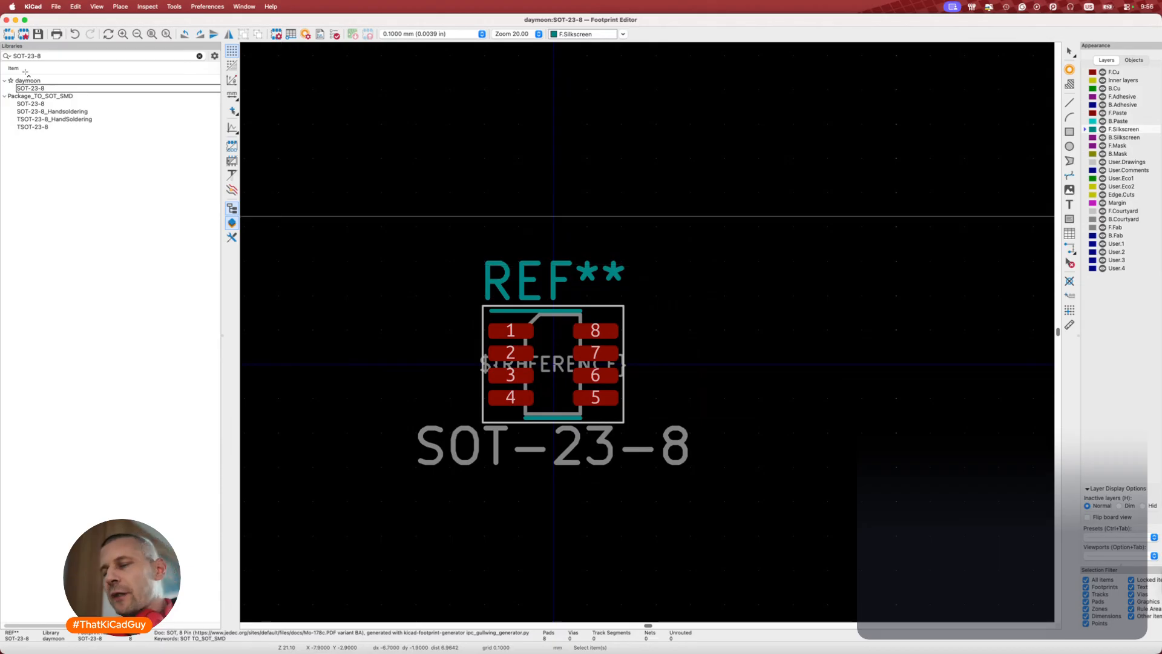
Check the datasheet's recommended footprint, close the footprint editor and bring up the STEF05SGR symbol for editing.
key("super+Tab")
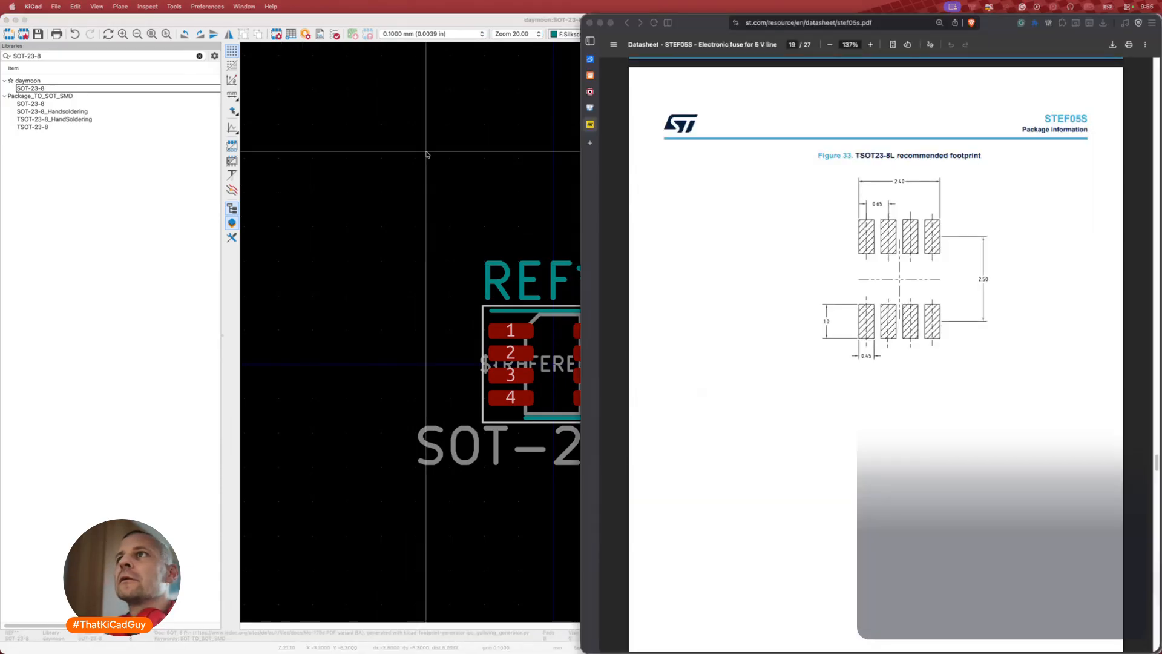
key("super+Tab")
left_click(7, 20)
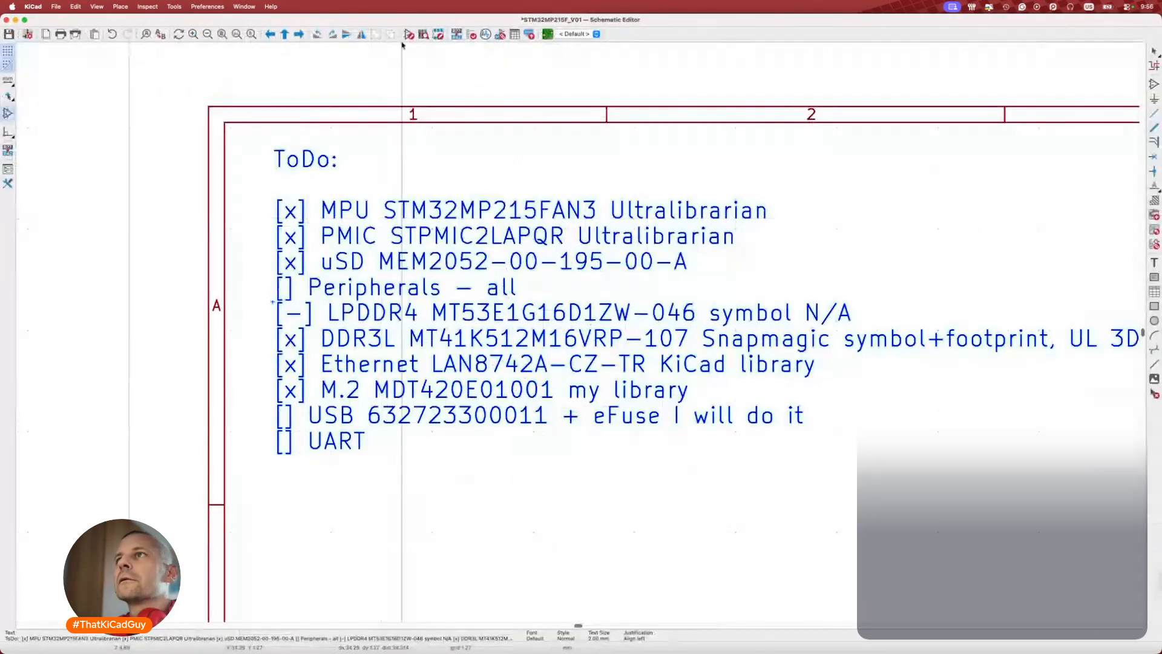
left_click(410, 35)
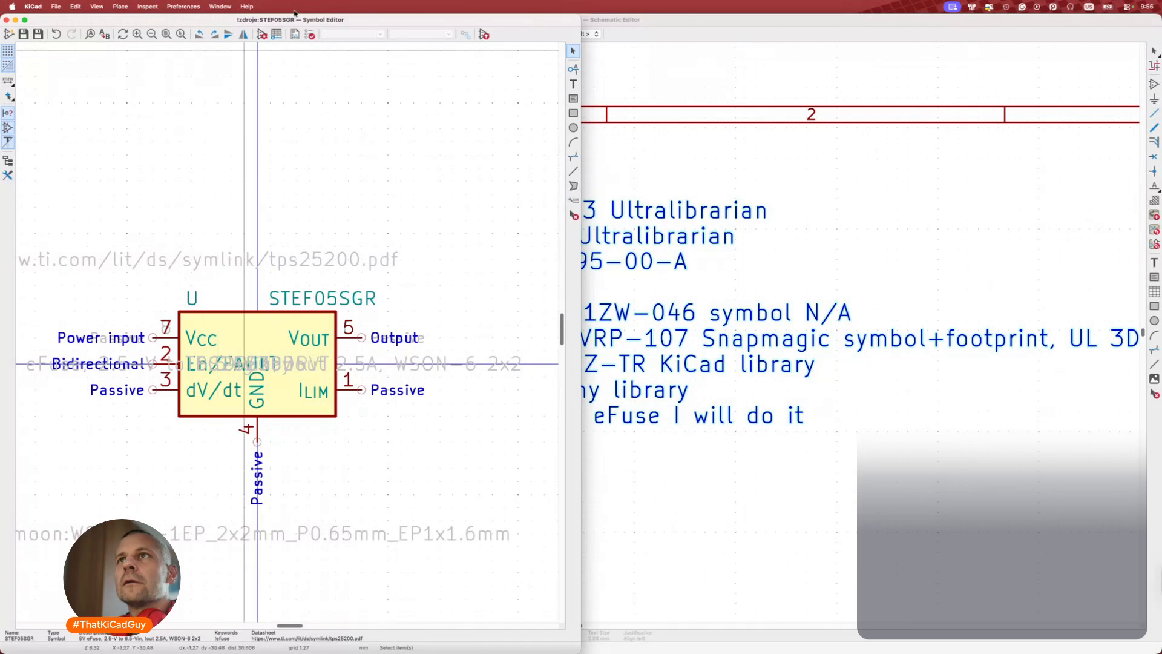
left_click(262, 34)
left_click_drag(299, 168, 418, 147)
left_click(373, 214)
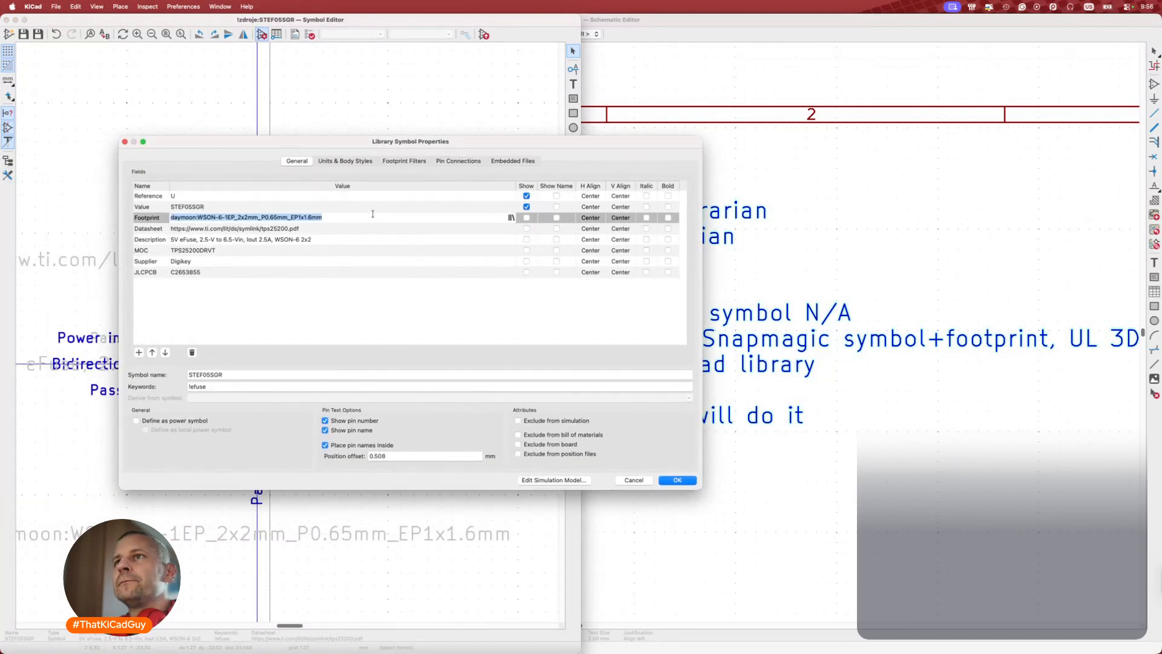
left_click(517, 217)
key("Return")
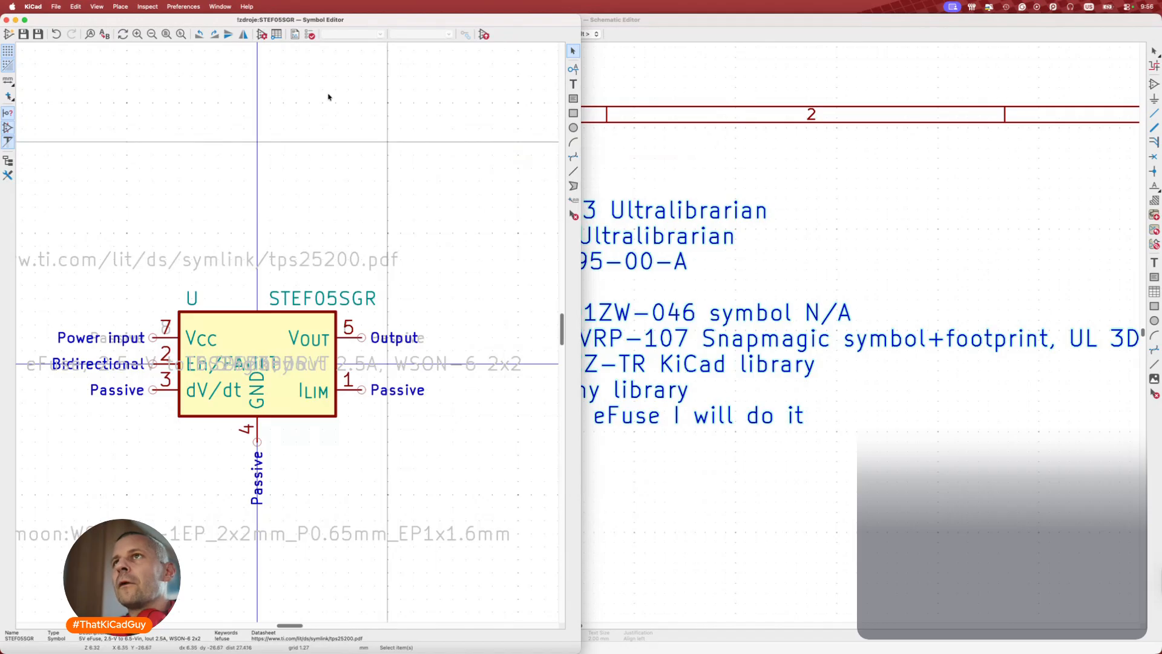
Search the footprint libraries for sot-23-8 from the Footprint field in the STEF05SGR symbol properties.
left_click(261, 34)
left_click(370, 237)
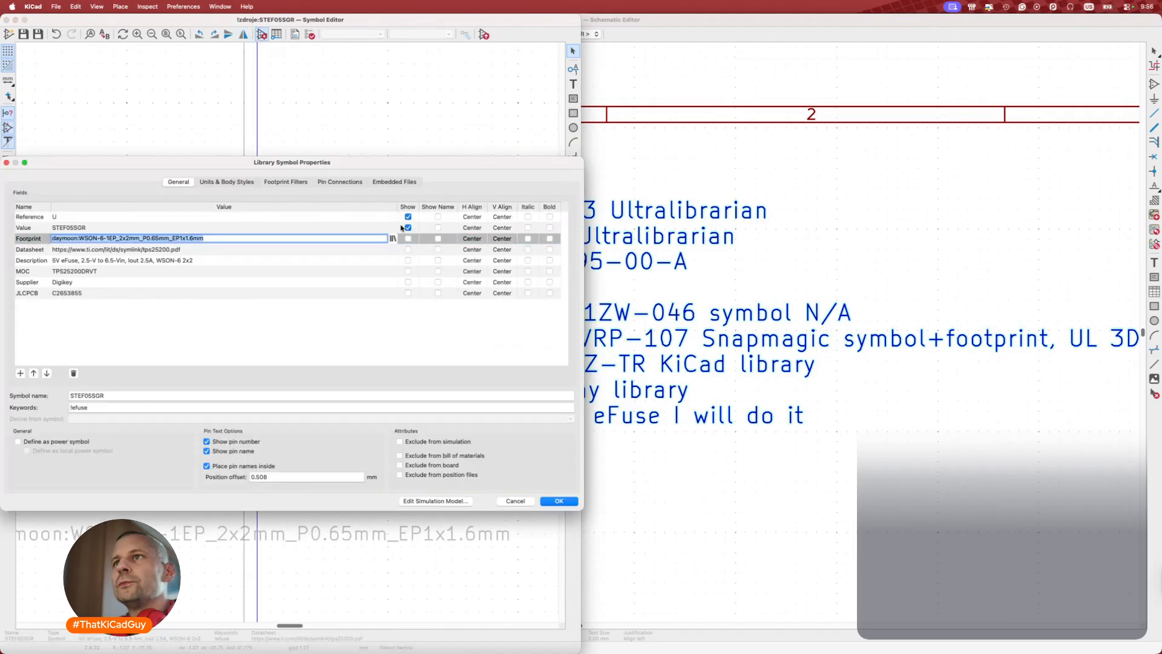
left_click_drag(396, 168, 537, 168)
left_click(537, 238)
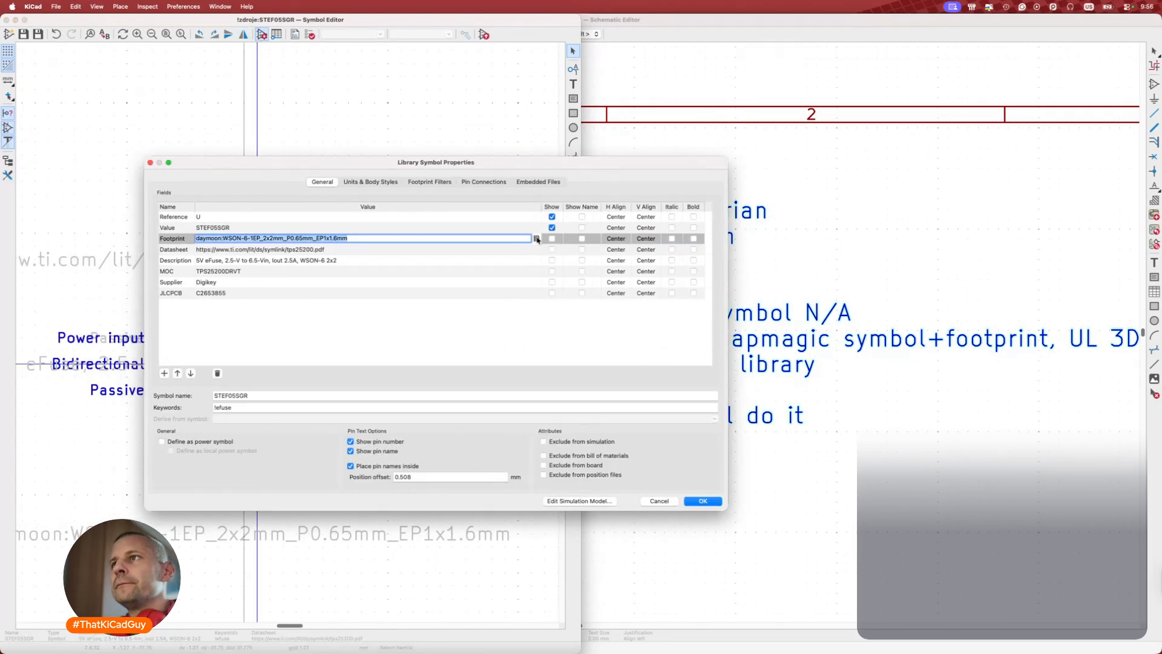
type("sot-23-8")
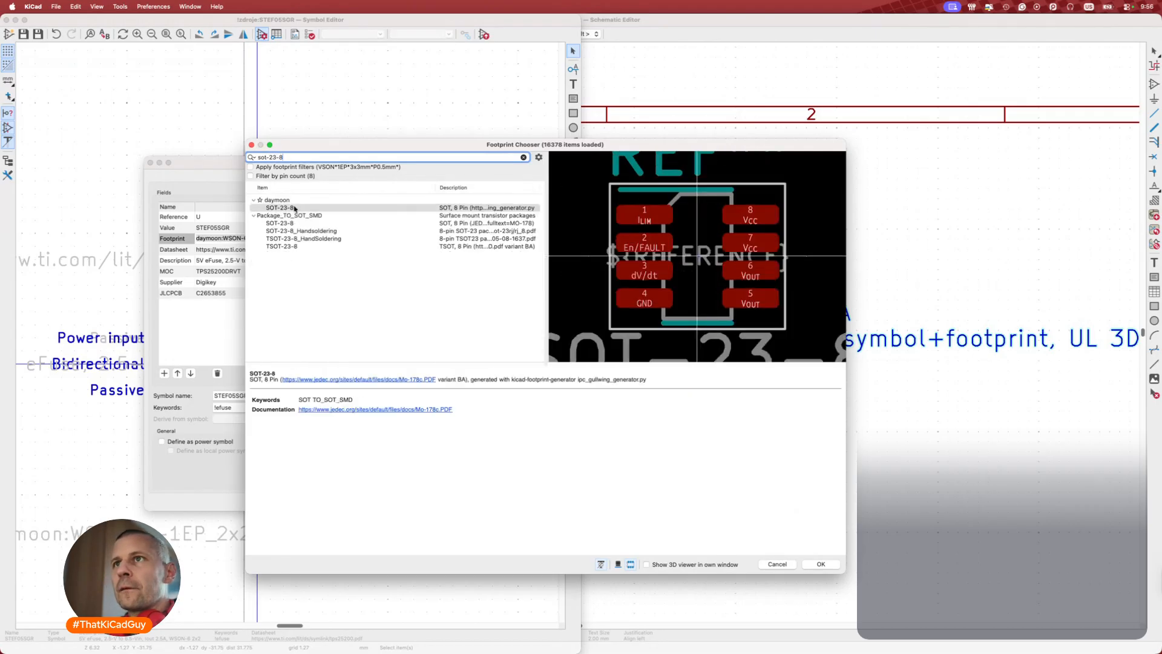
Compare TSOT-23-8 with the daymoon library's SOT-23-8 and assign daymoon:SOT-23-8 as the symbol's footprint.
left_click(294, 209)
left_click(291, 246)
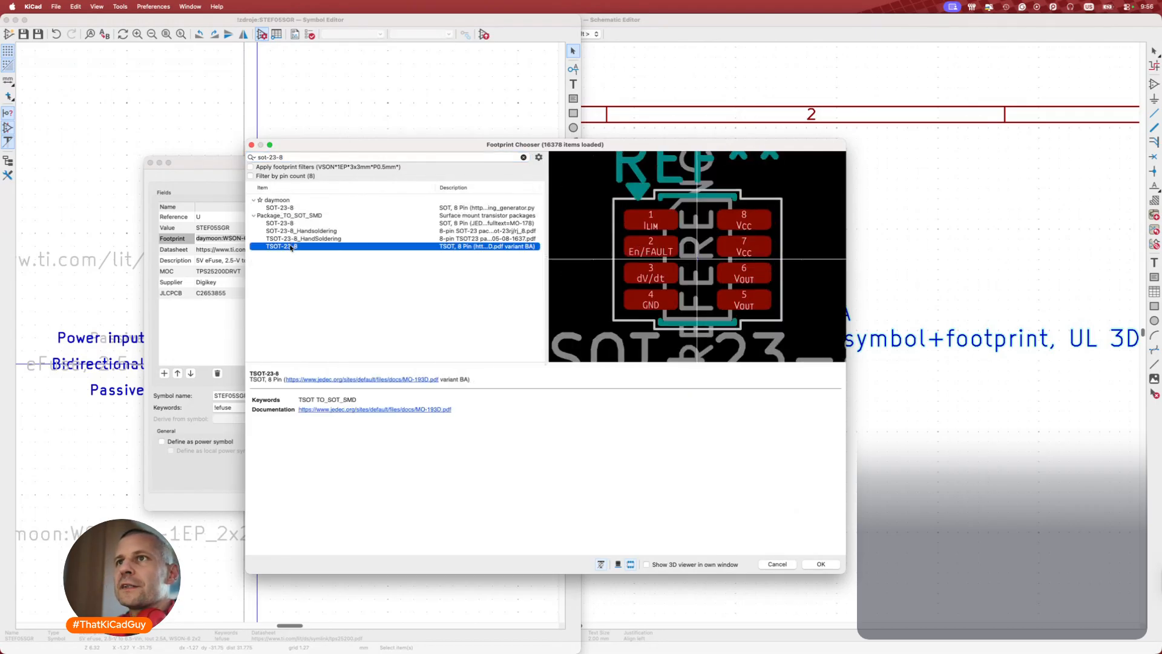
left_click(289, 208)
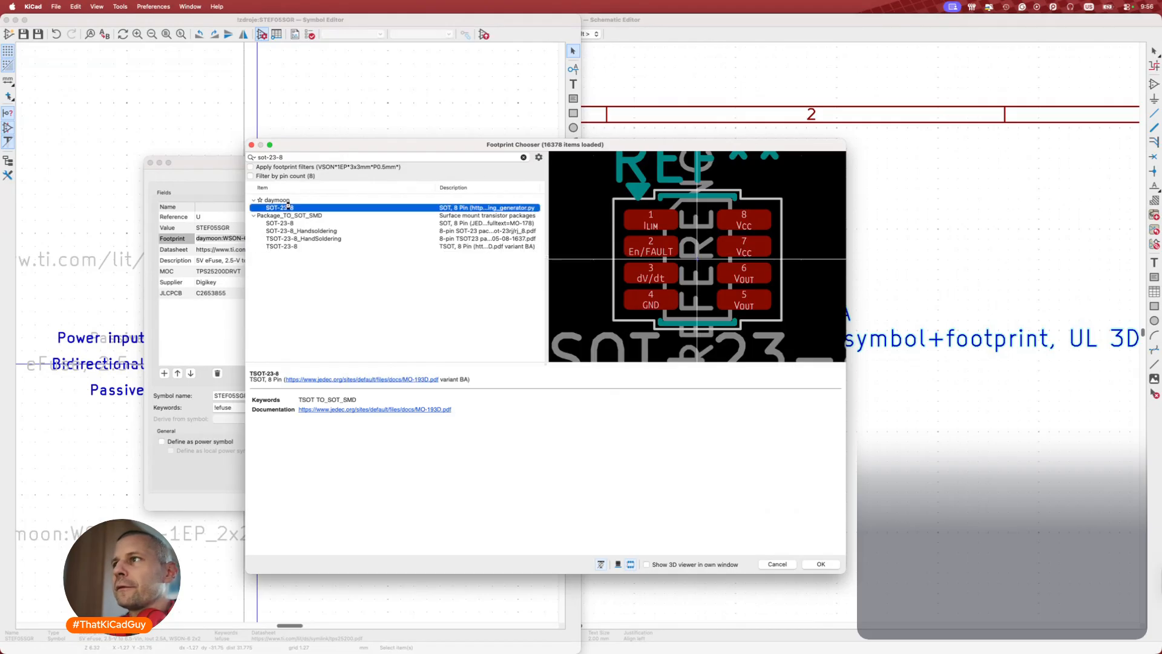
left_click(291, 246)
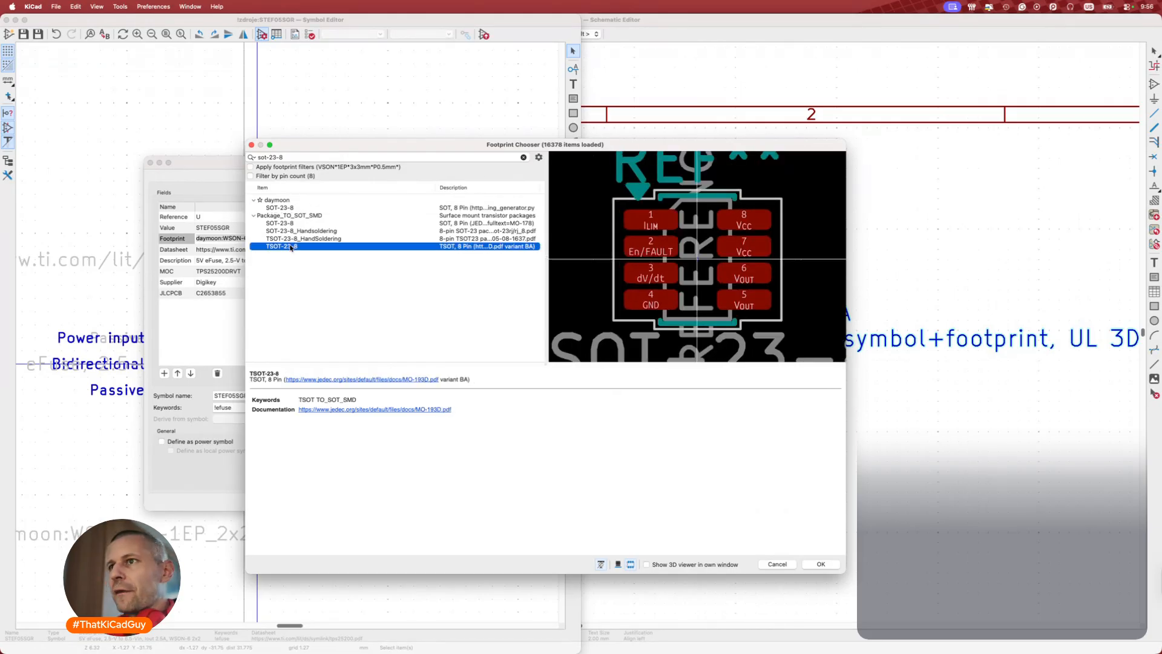
left_click(274, 208)
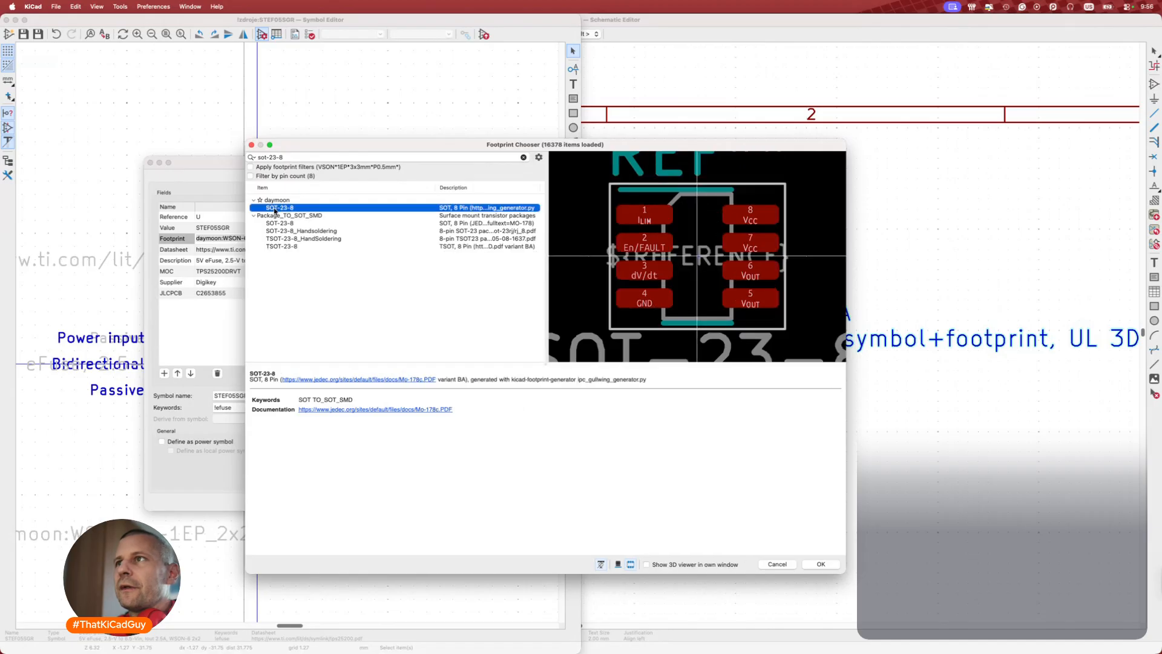
double_click(285, 211)
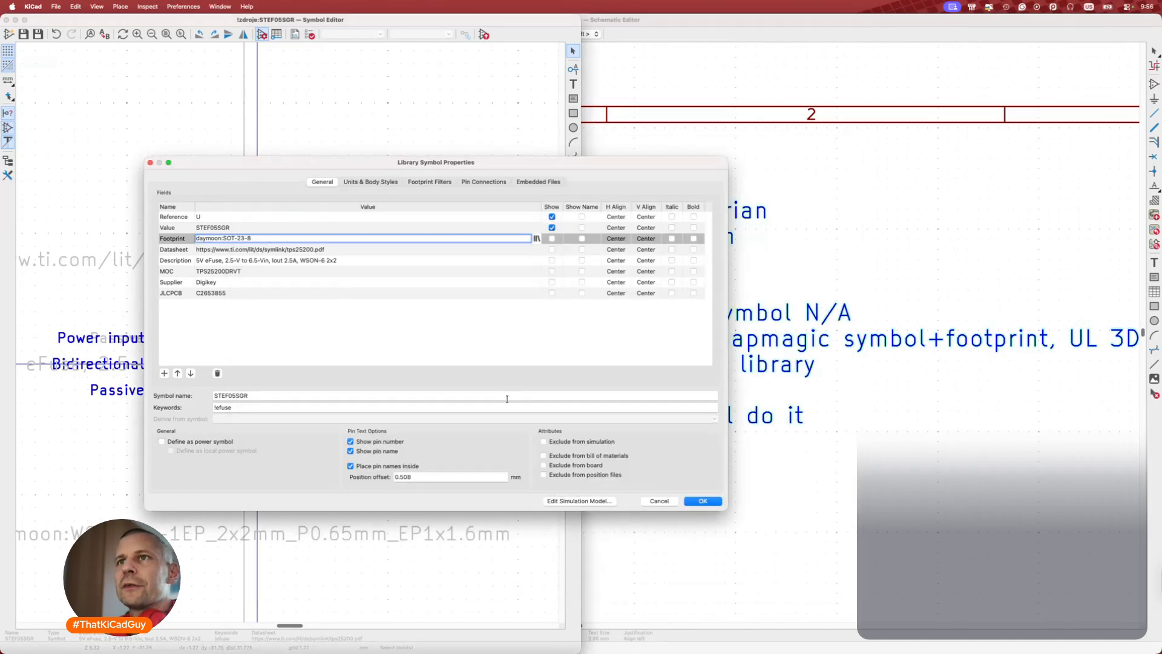
left_click(262, 248)
key("super+Tab")
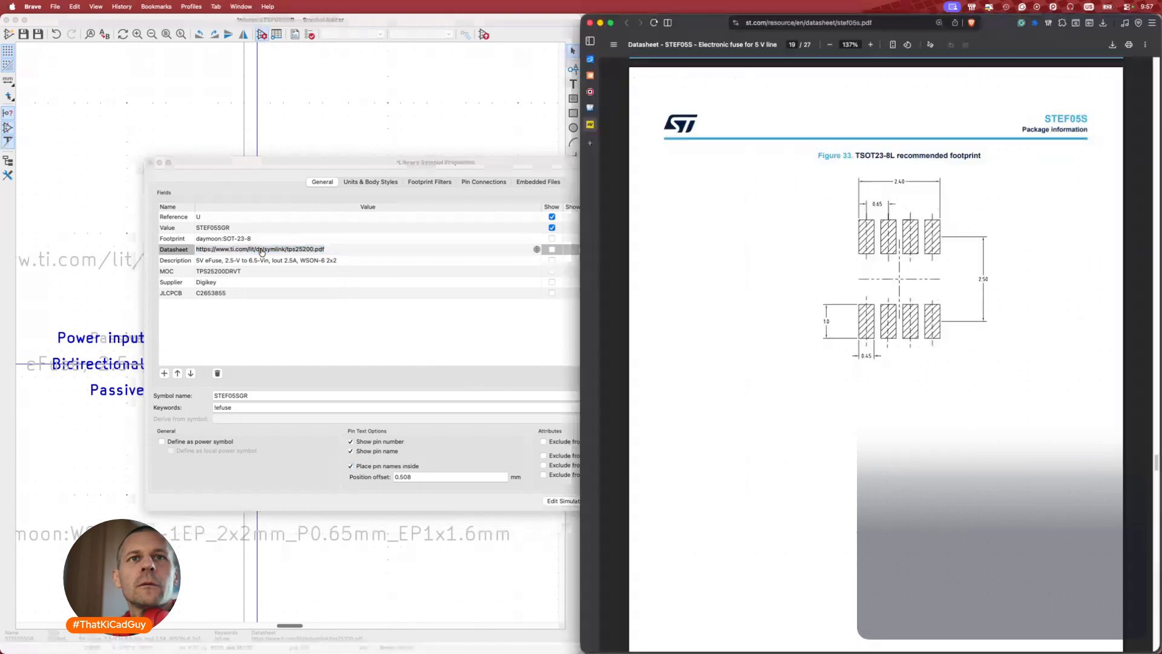
left_click(858, 23)
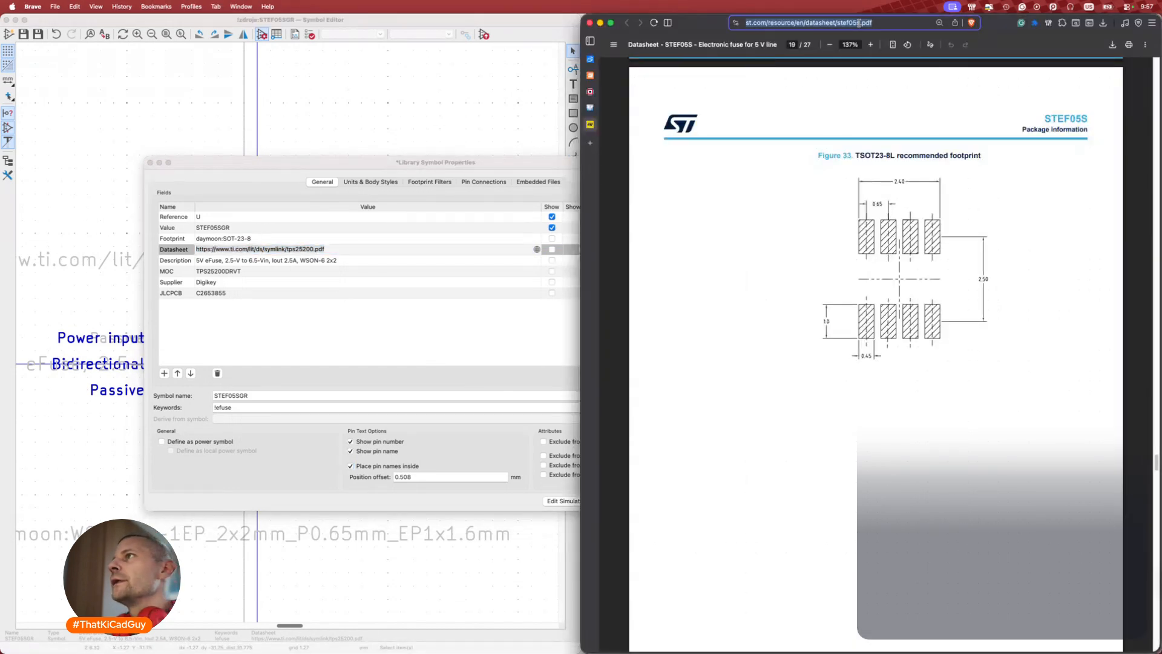
key("super+c")
key("super+Tab")
key("super+v")
Reload the STEF05S datasheet in the browser and set the upper input voltage in the symbol's description to 25 Vin.
key("super+Tab")
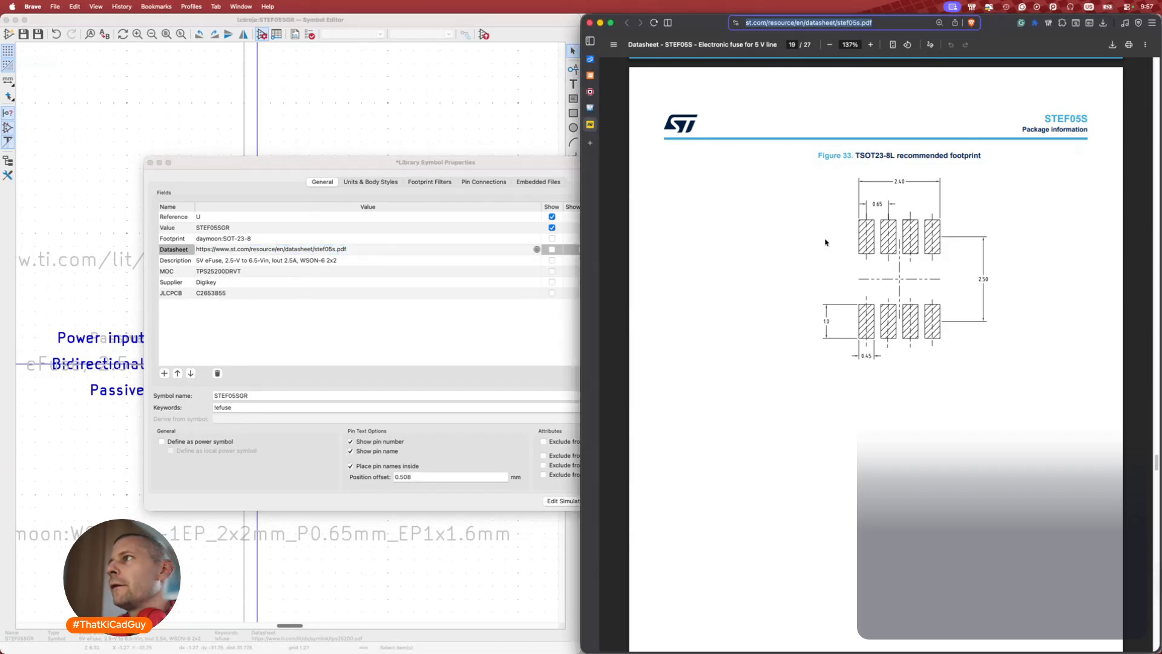
key("Return")
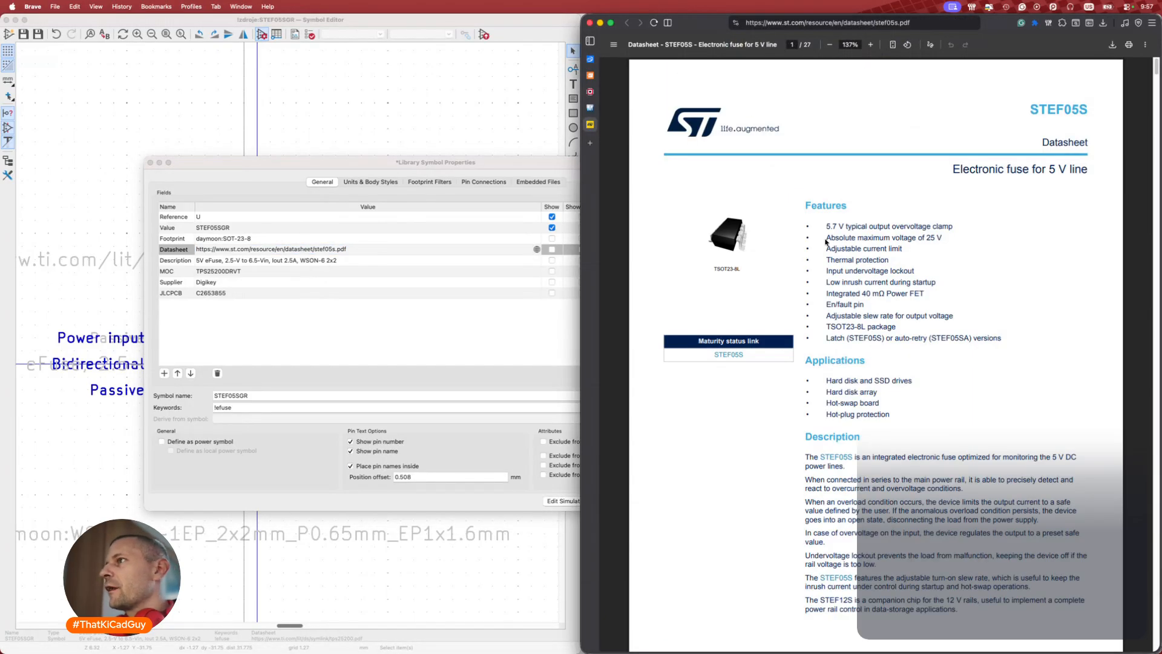
left_click(236, 257)
left_click(229, 260)
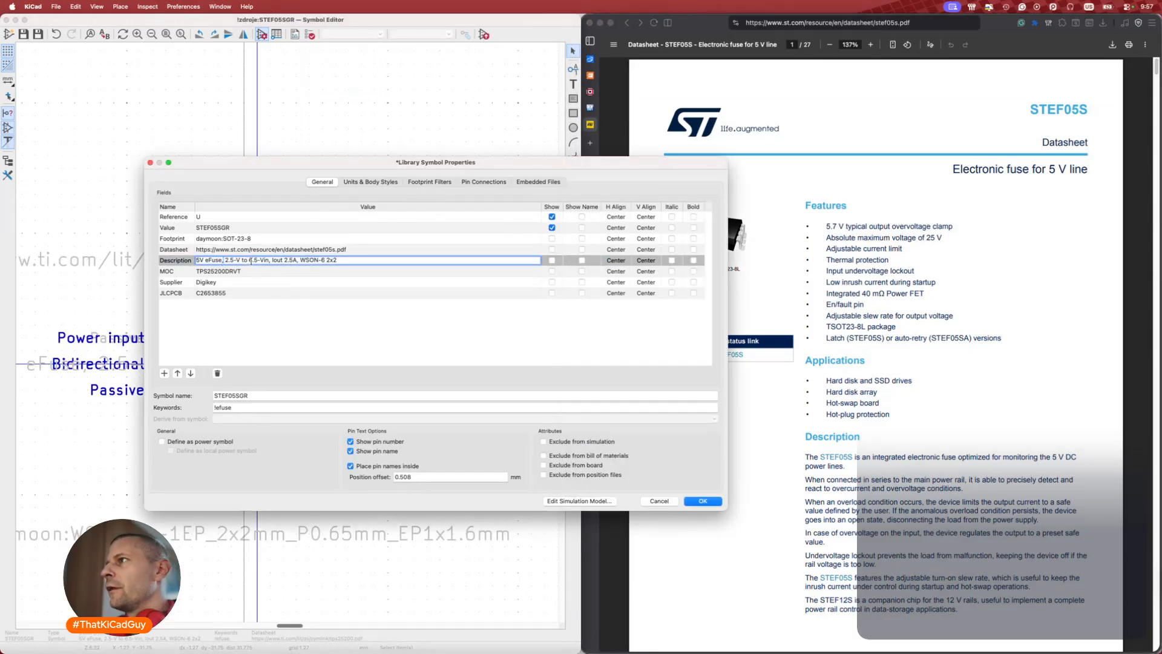
key("Right")
key("Right")
key("BackSpace")
key("BackSpace")
key("BackSpace")
type("25")
key("Delete")
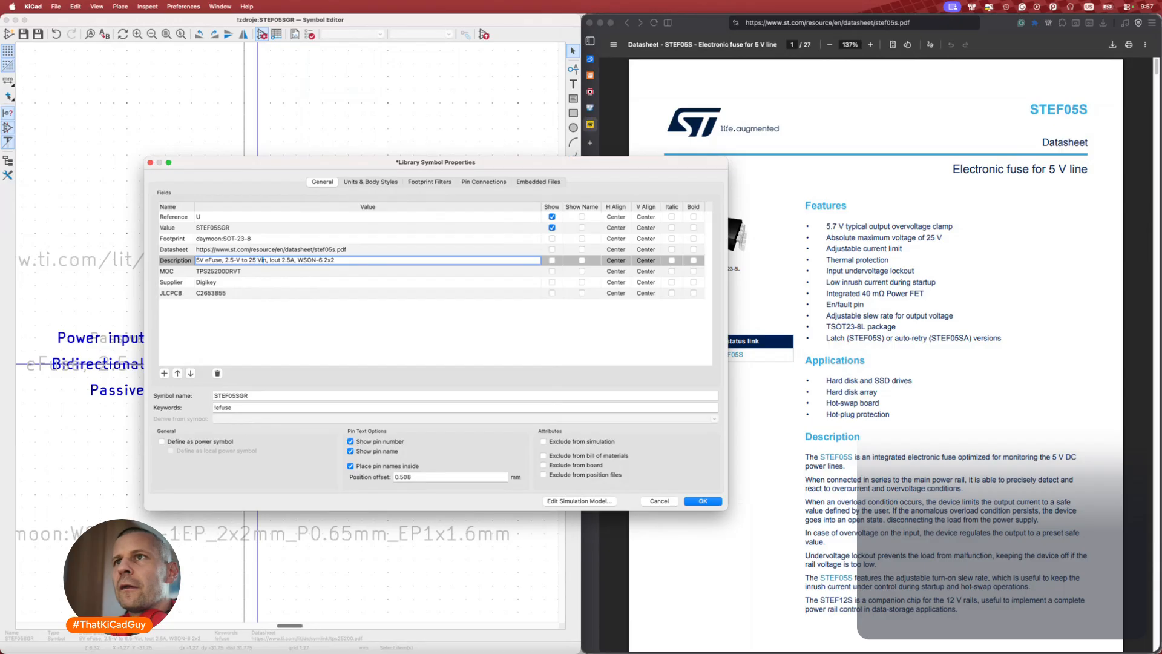
Reword the input voltage in the symbol's description as "up to 25 Vin".
key("Left")
key("Left")
key("Left")
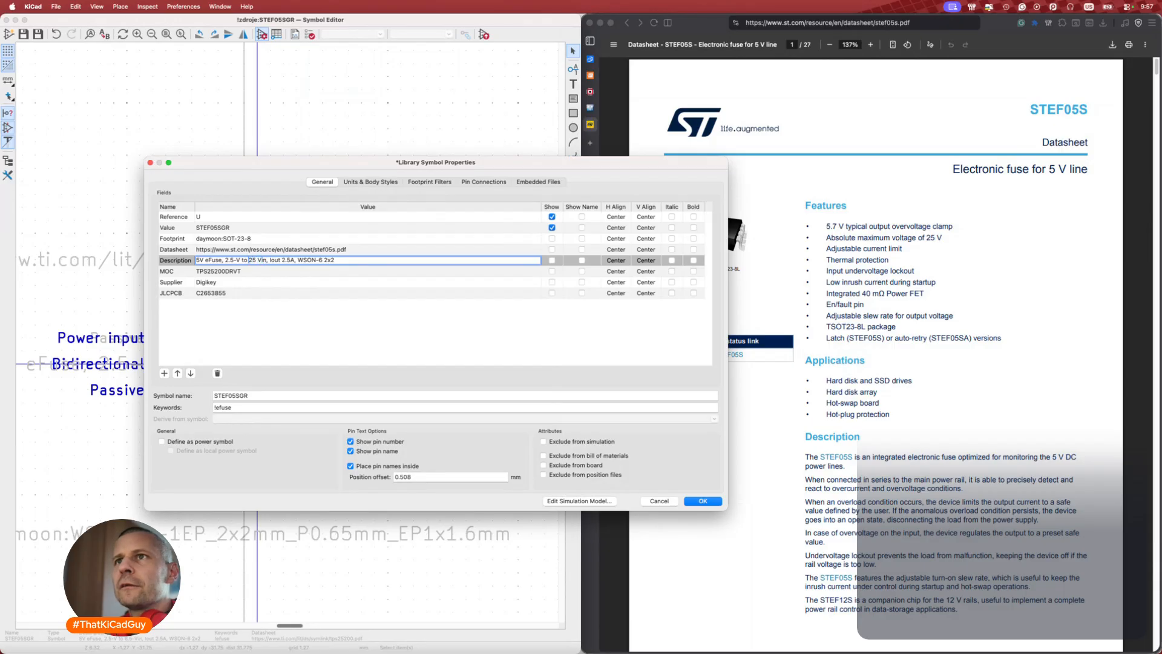
key("BackSpace")
key("BackSpace")
key("BackSpace")
key("BackSpace")
key("BackSpace")
key("BackSpace")
type("up")
Look up the absolute maximum ratings and recommended operating conditions in the STEF05S datasheet.
left_click(902, 356)
scroll(901, 356, "down", 8)
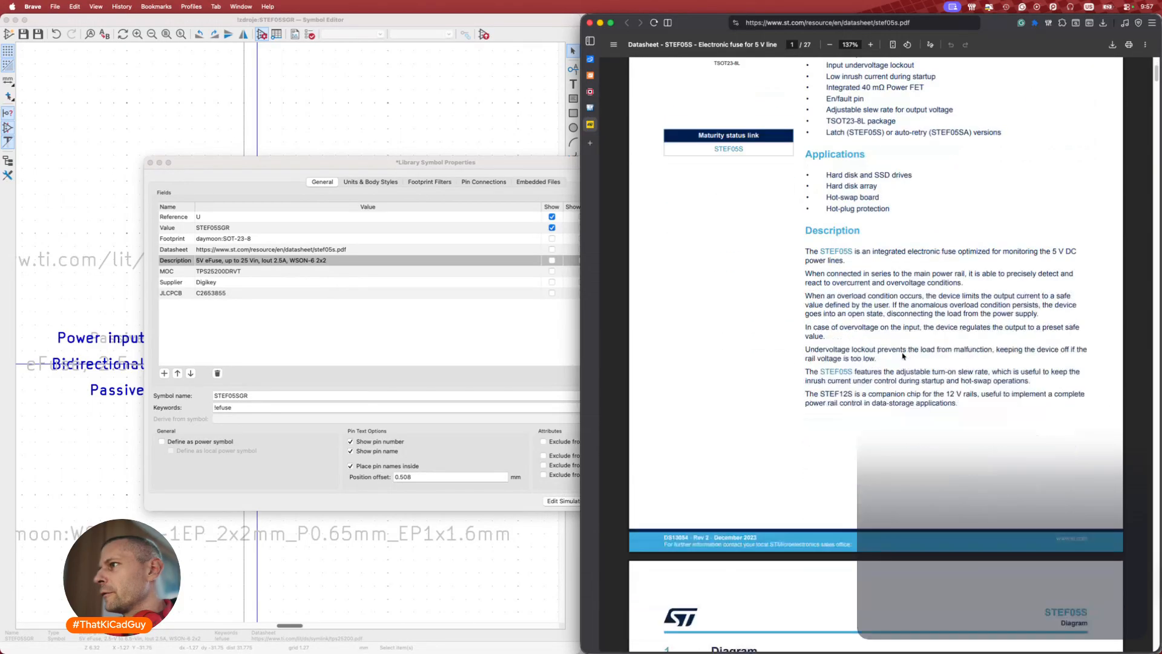
scroll(902, 356, "down", 15)
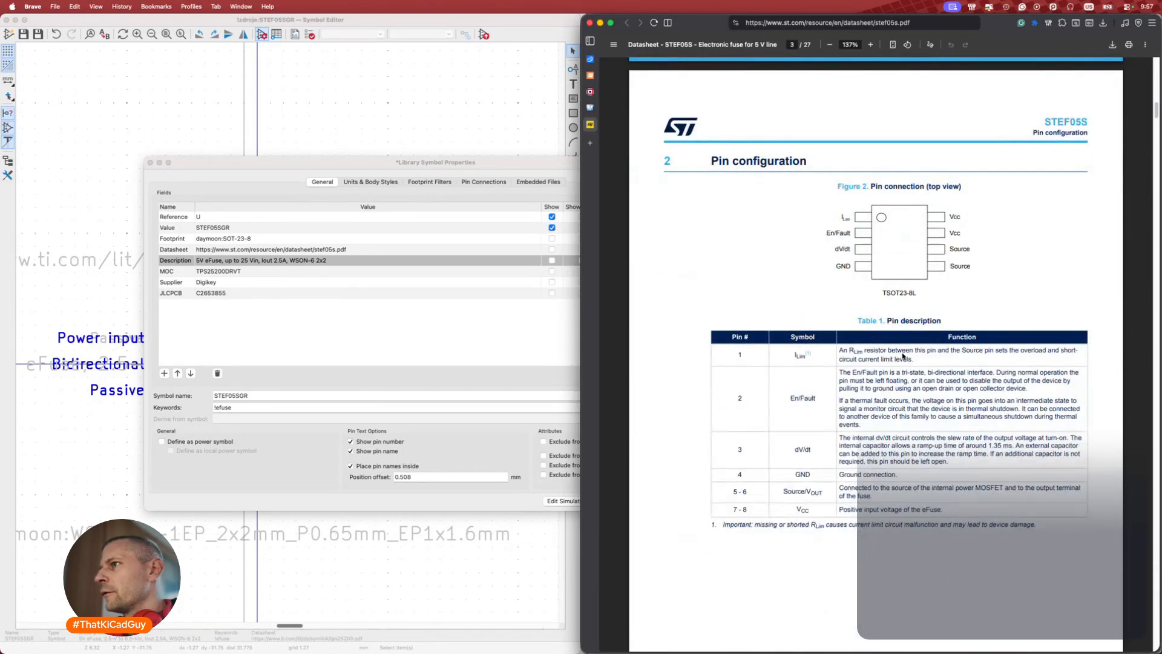
scroll(902, 357, "down", 8)
scroll(902, 356, "down", 8)
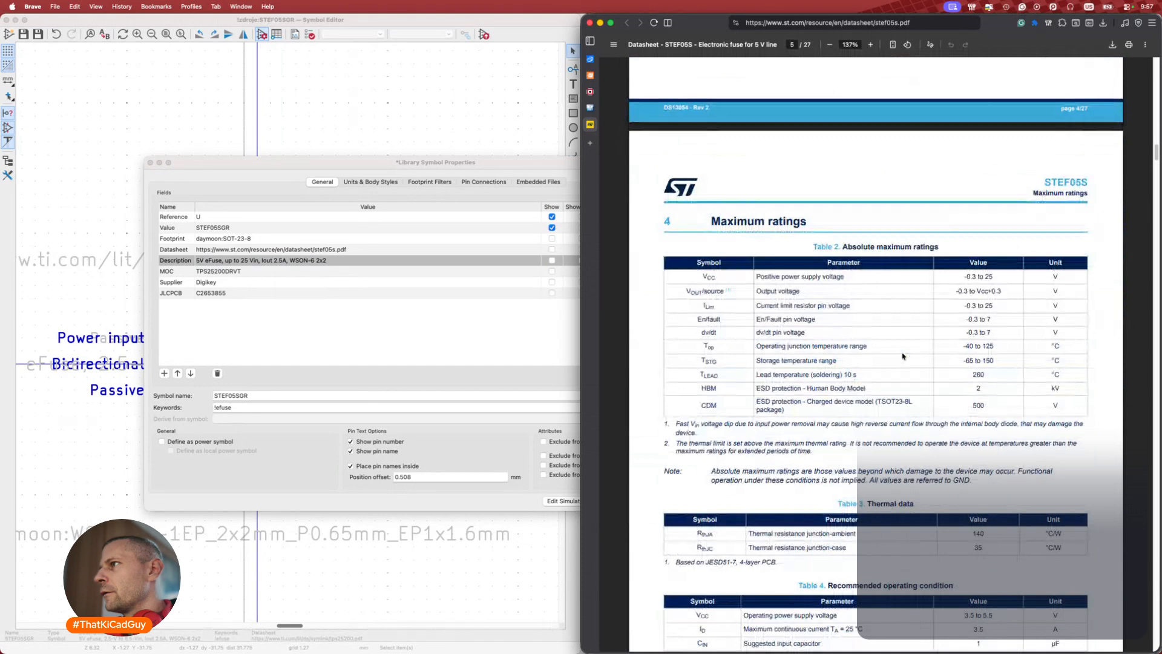
scroll(902, 356, "down", 5)
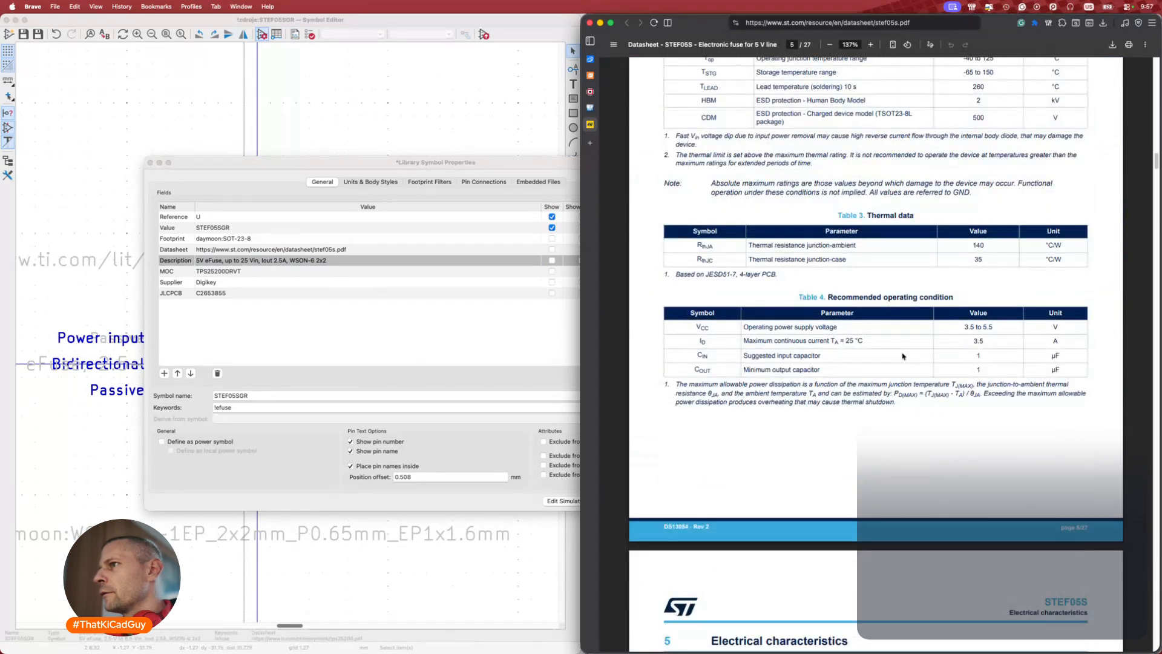
scroll(1002, 330, "up", 4)
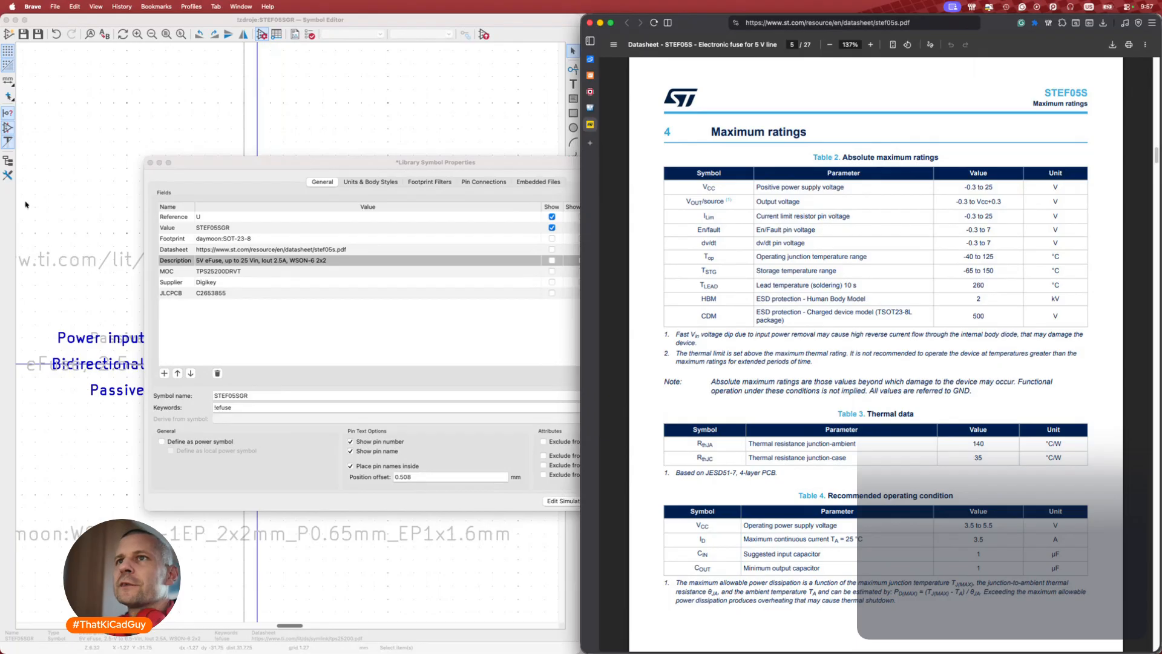
Replace "up to 25 Vin" in the symbol's description with "3.5-5.5Vin, 25Vmax".
left_click(245, 260)
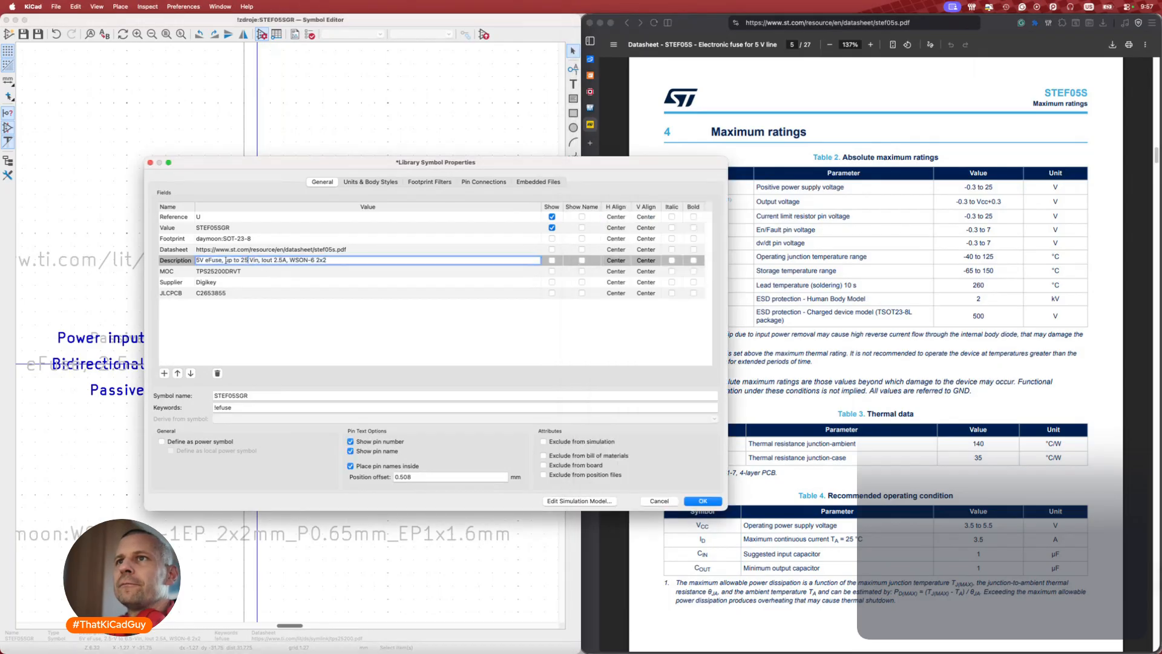
type("3.5-5.5V")
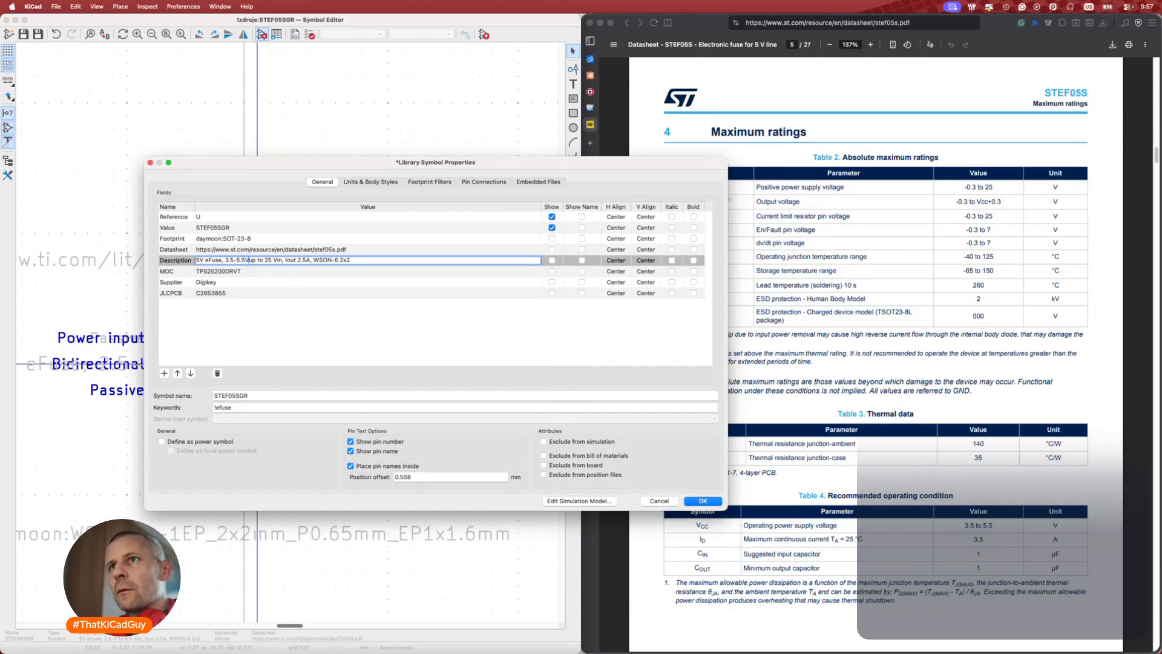
key("BackSpace")
key("BackSpace")
key("BackSpace")
type(".5")
key("Delete")
key("Delete")
key("Delete")
key("Delete")
key("Delete")
key("Delete")
key("Delete")
key("Delete")
key("Delete")
key("Right")
type("25V")
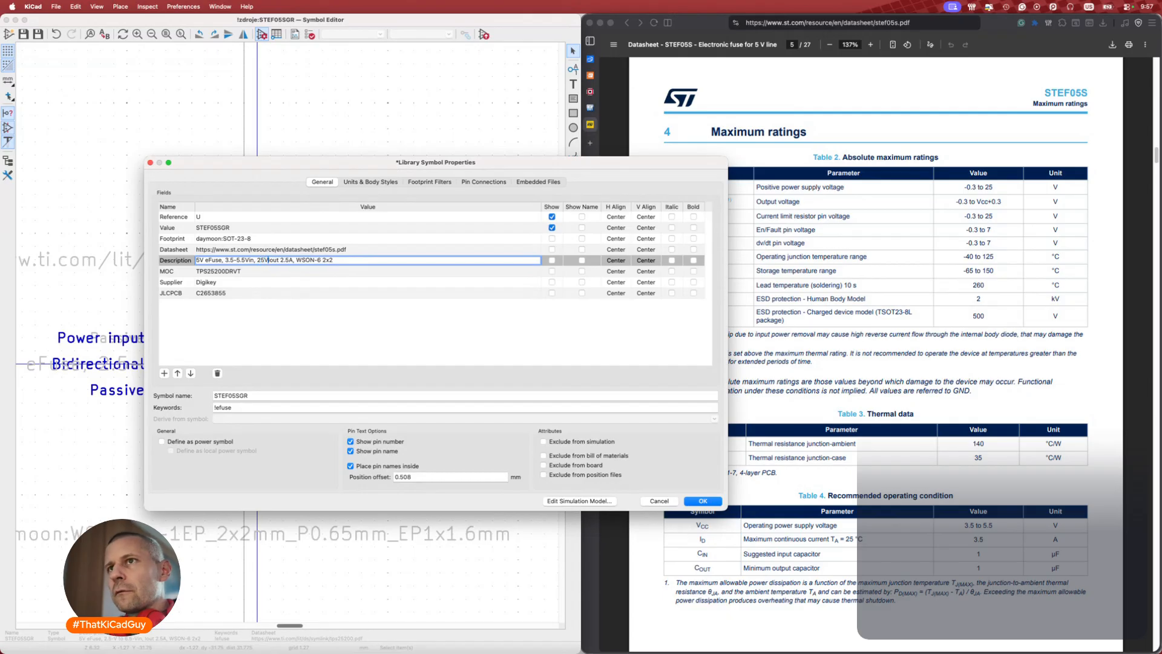
type("max,")
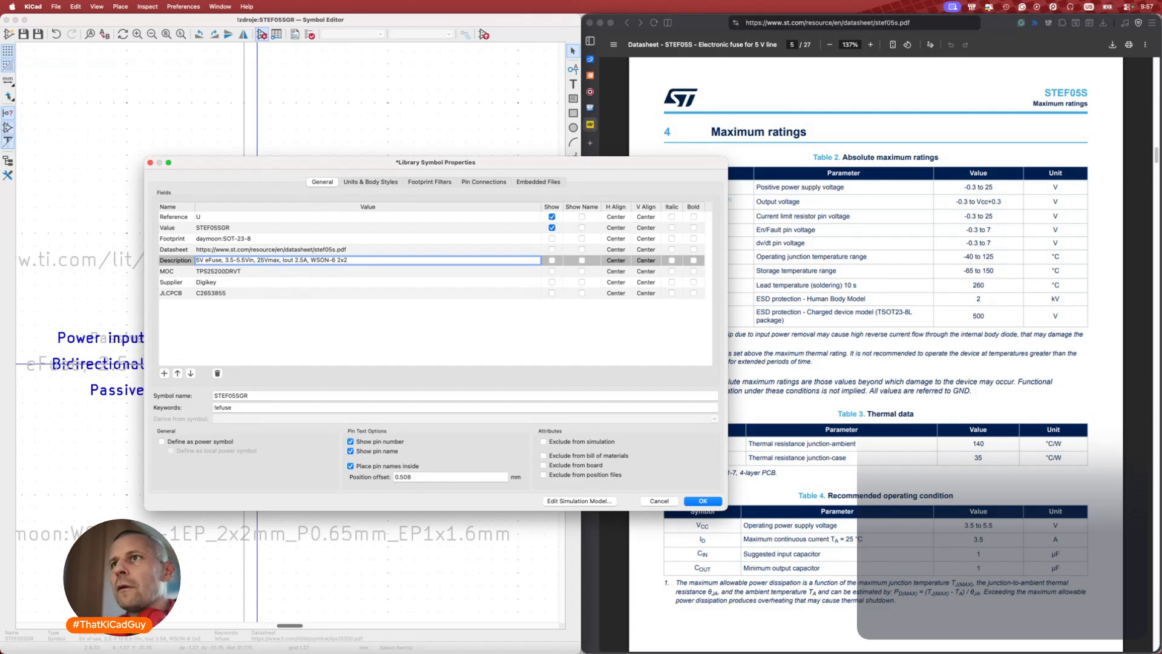
Look up the maximum continuous current in the STEF05S datasheet's recommended operating conditions.
left_click(906, 360)
scroll(938, 355, "up", 15)
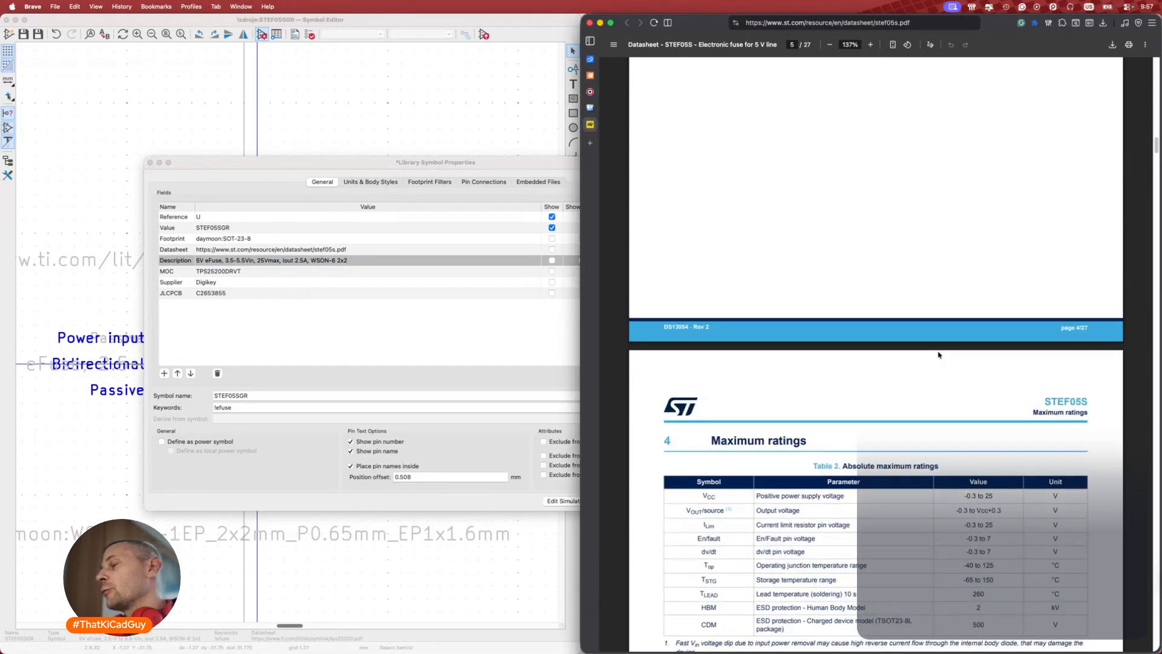
scroll(938, 355, "up", 5)
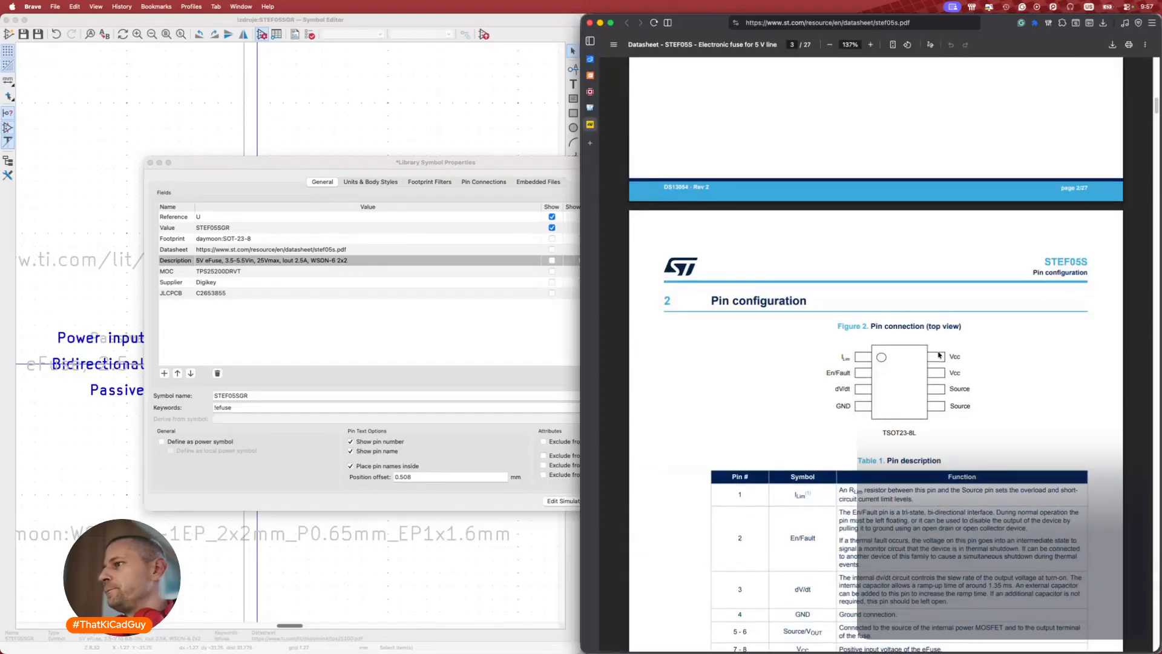
scroll(938, 354, "up", 15)
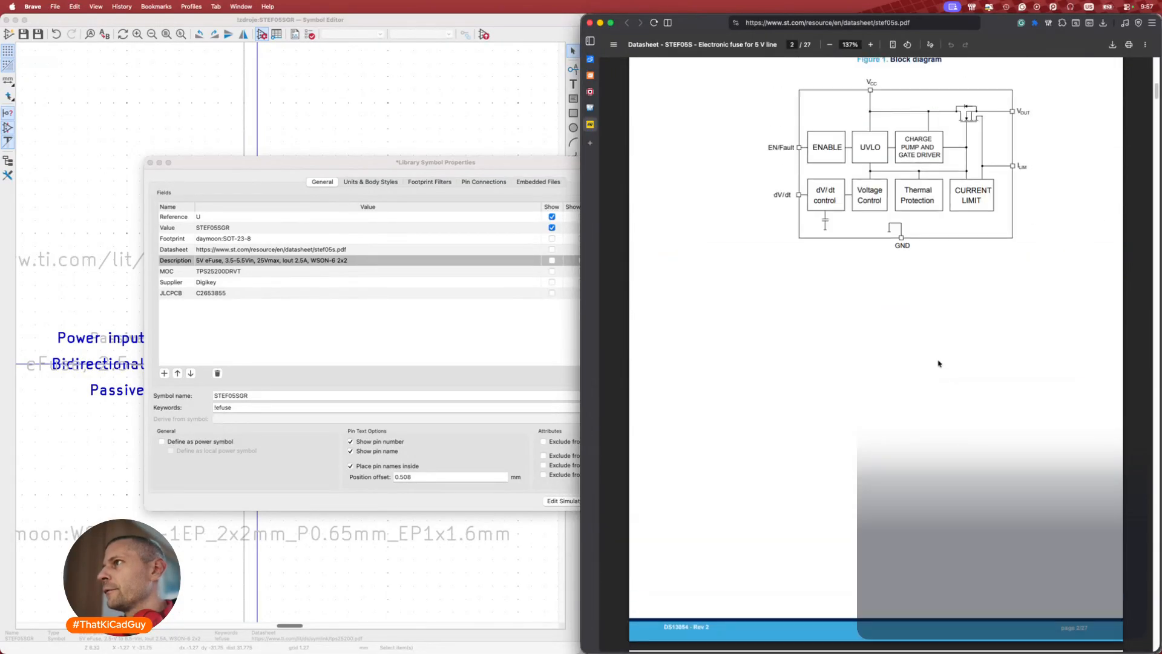
scroll(938, 363, "up", 5)
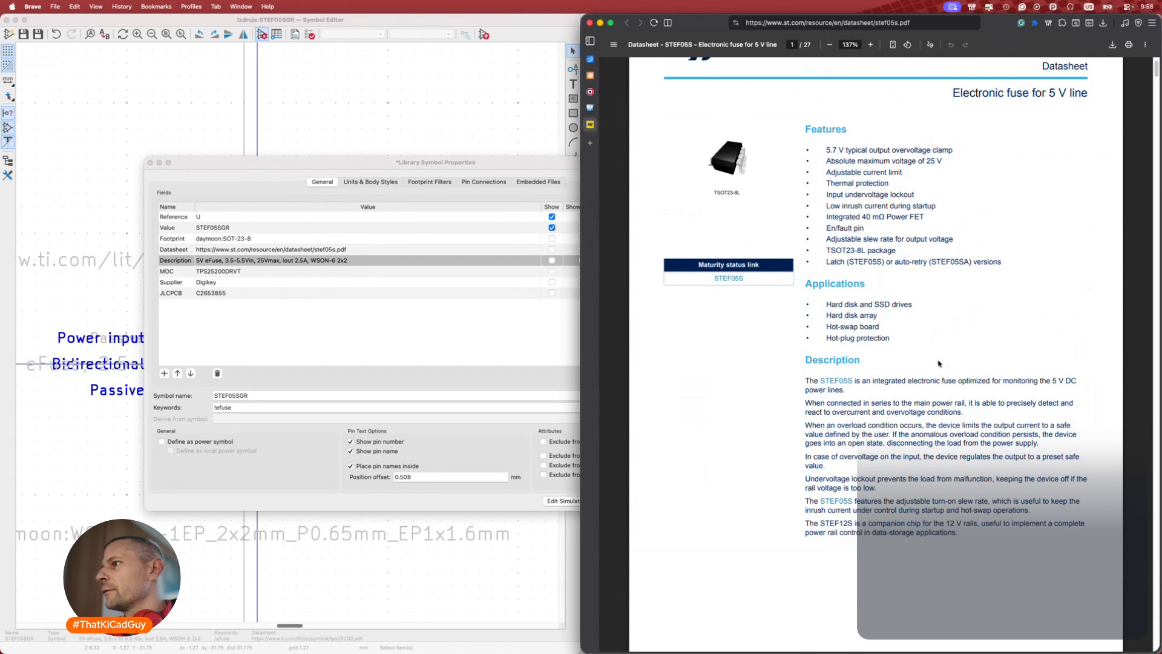
scroll(938, 363, "down", 20)
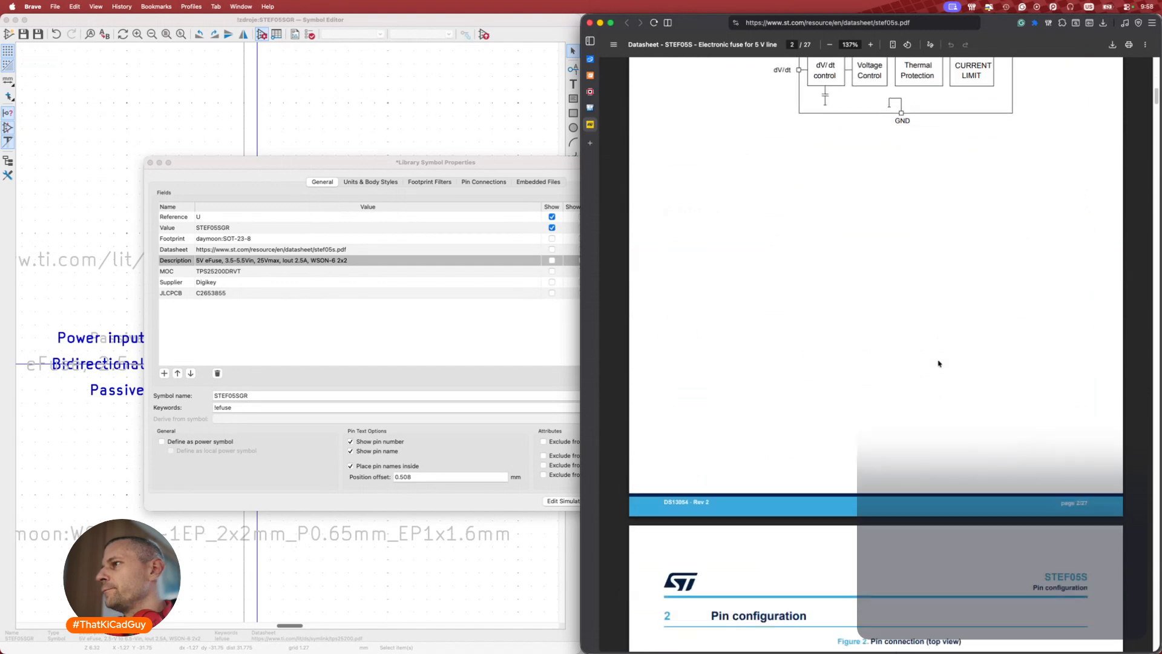
scroll(938, 363, "down", 12)
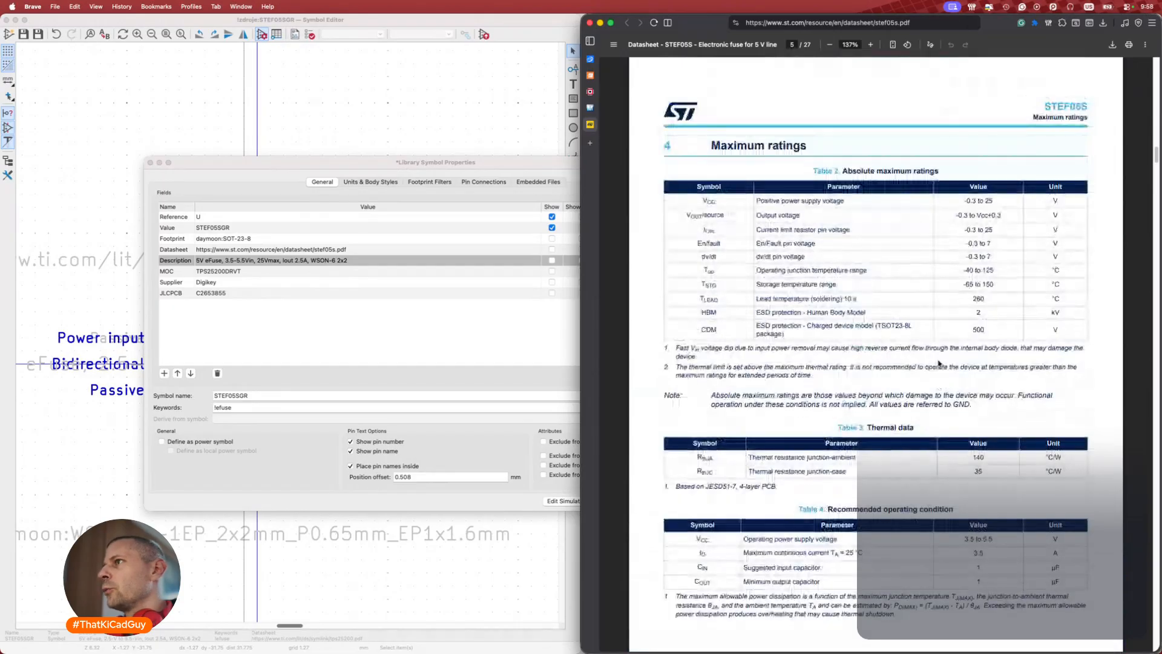
scroll(939, 363, "down", 5)
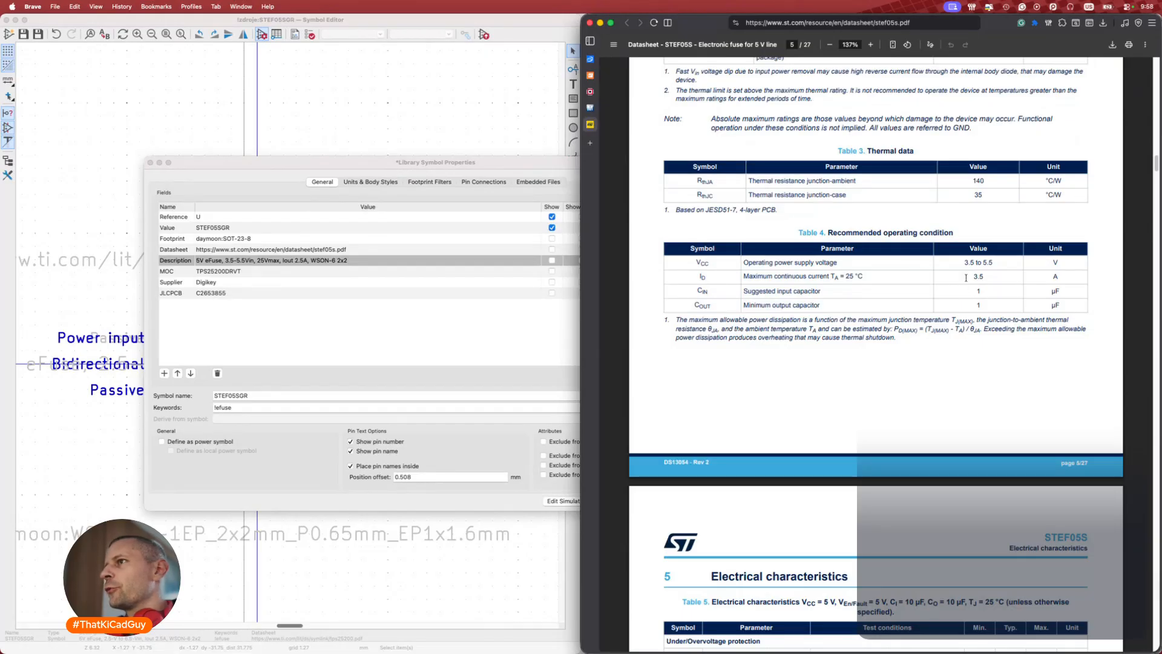
In the symbol's description, set the output current to 3.5A and replace the package with SOT-23-8.
left_click(291, 270)
double_click(302, 260)
left_click(300, 261)
key("BackSpace")
type("3")
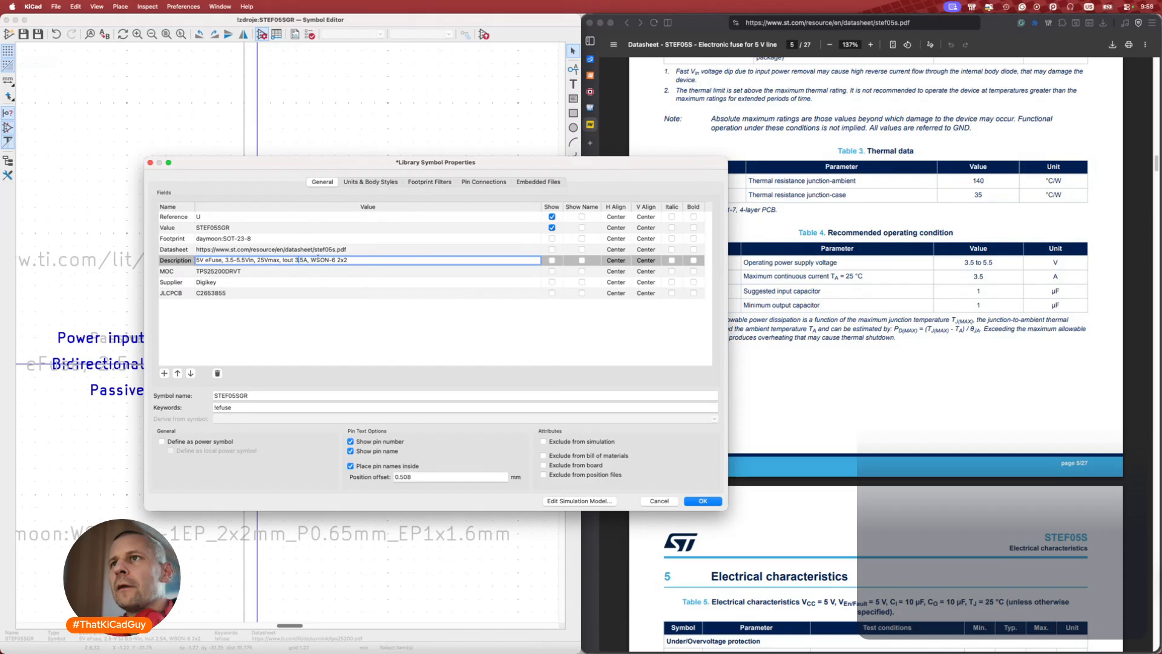
left_click_drag(310, 261, 348, 261)
type("SO")
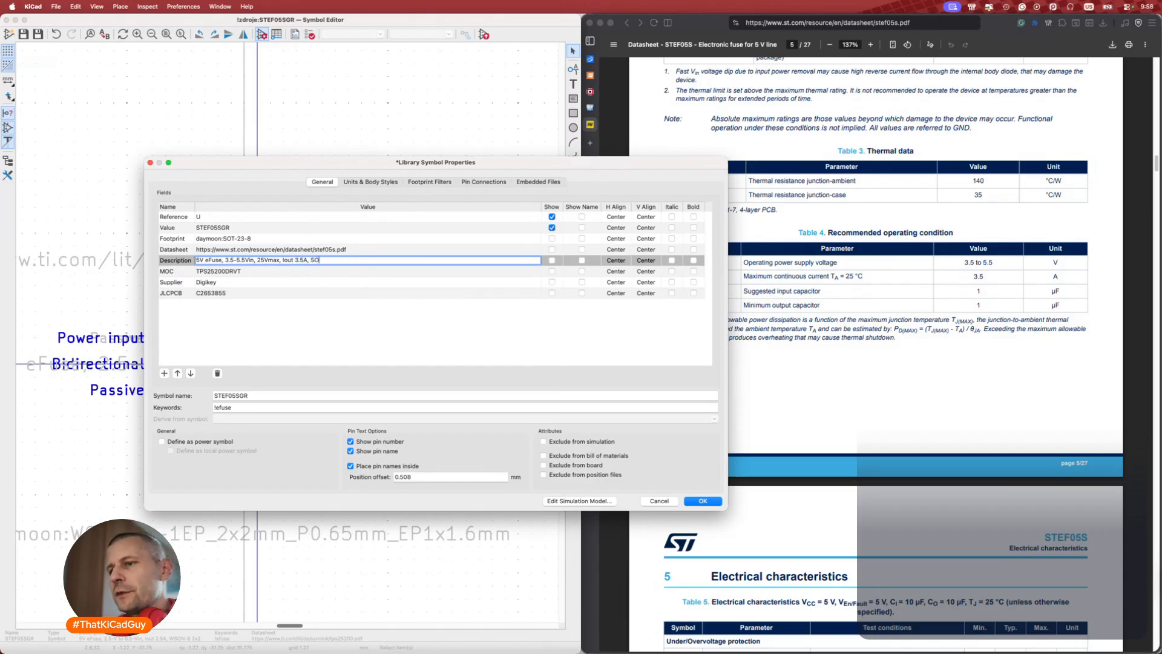
type("T-23-8")
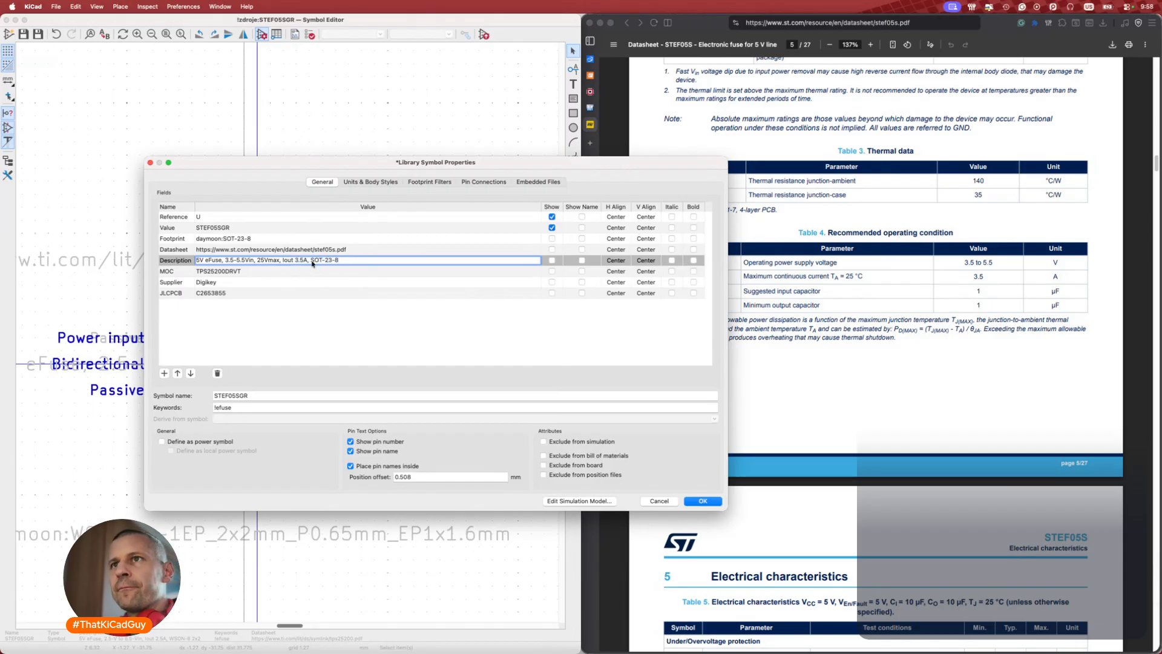
Copy the symbol's value STEF05SGR into its MOC field and set the supplier to Mouser.
left_click(247, 276)
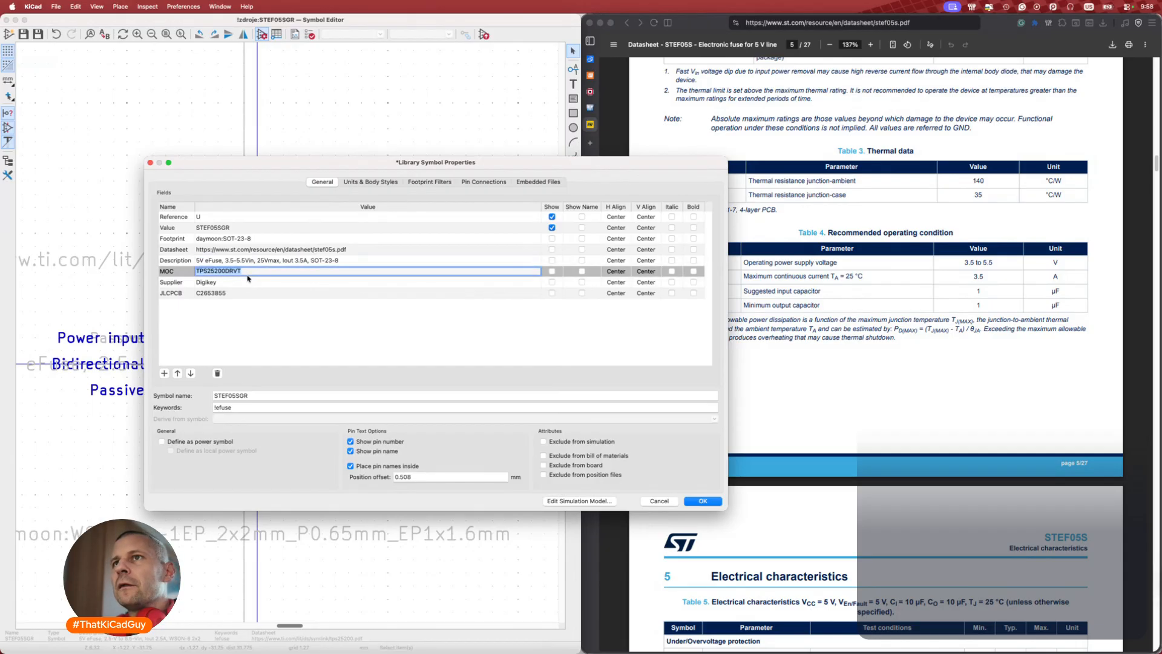
left_click(239, 232)
key("super+c")
left_click(233, 278)
left_click(234, 273)
key("super+v")
left_click(225, 285)
type("Mouser")
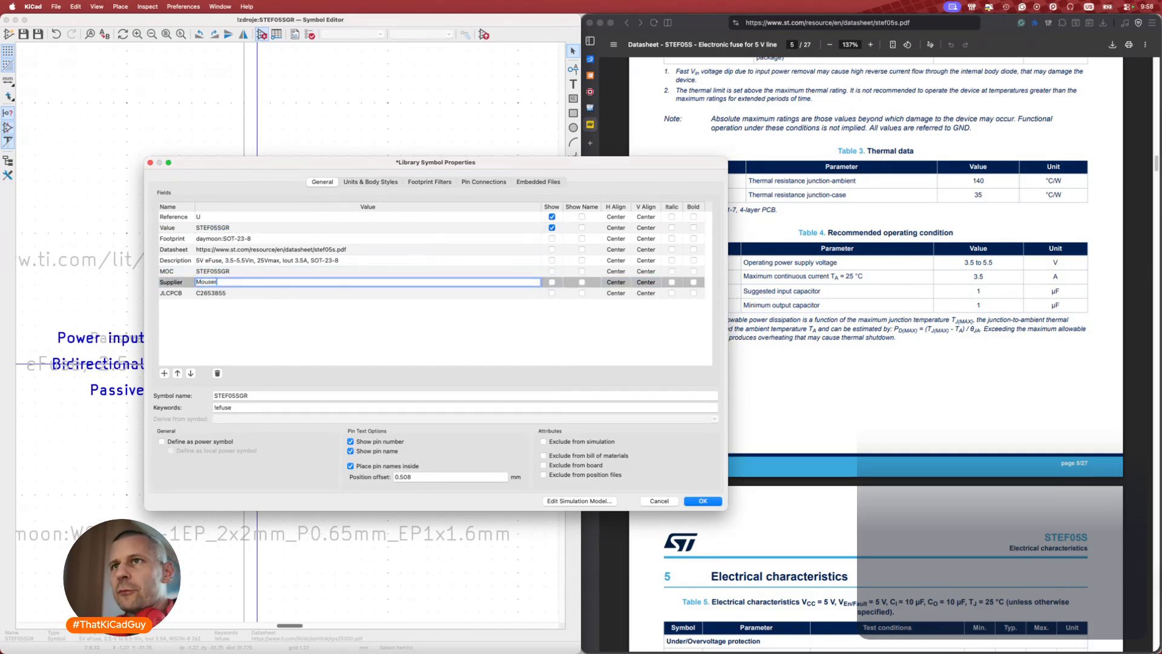
Replace the symbol's JLCPCB field with part number C5271105 copied from the JLCPCB parts page and accept the symbol properties.
left_click(228, 295)
key("BackSpace")
key("super+Tab")
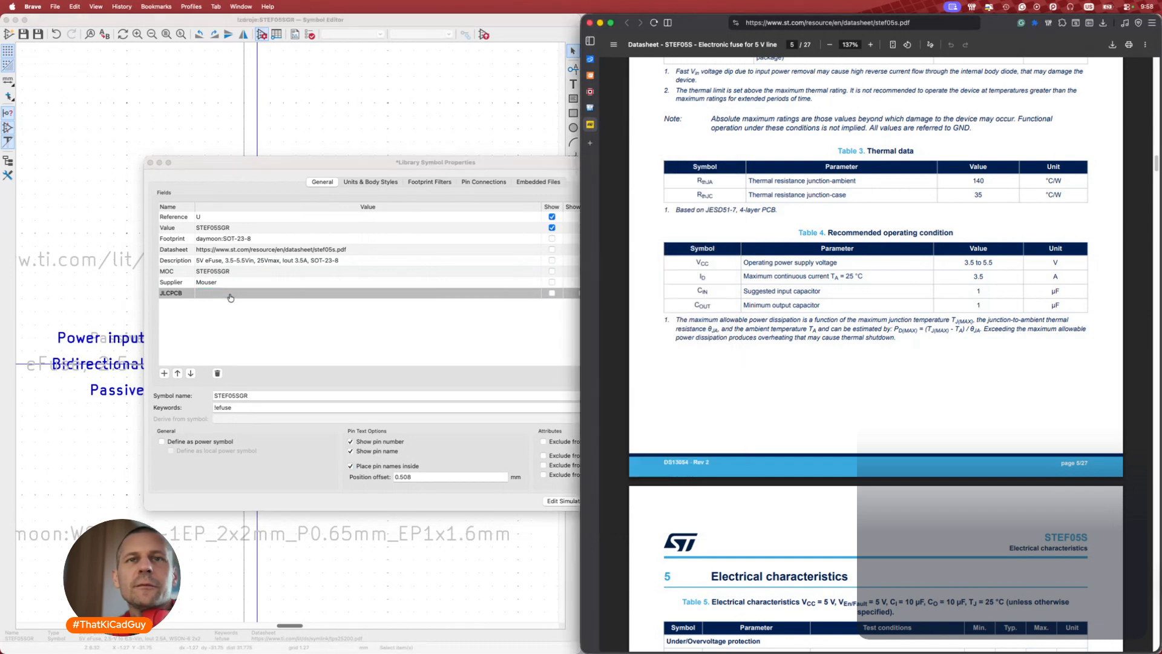
double_click(713, 25)
mouse_move(6, 77)
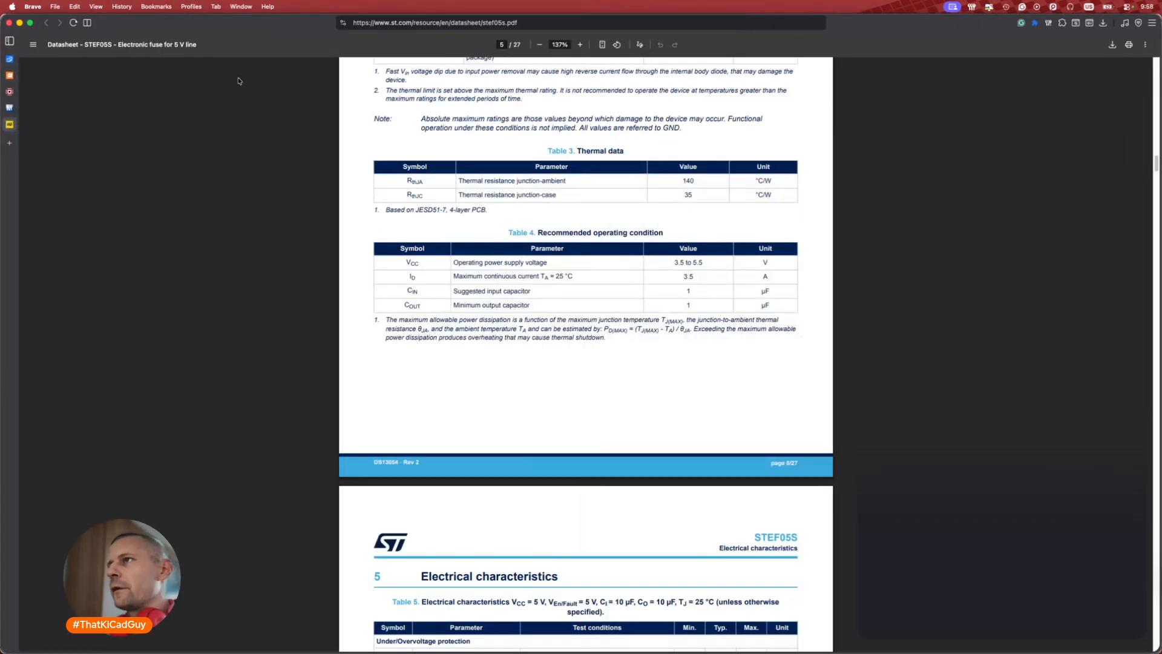
key("ctrl+Right")
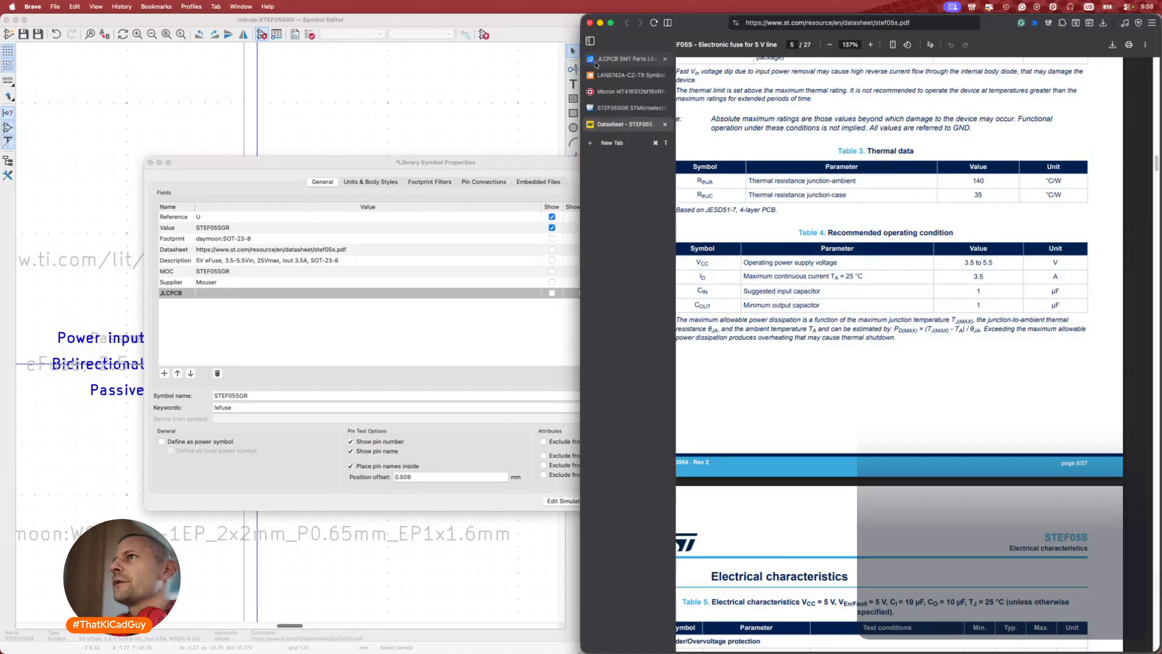
left_click(608, 58)
double_click(835, 95)
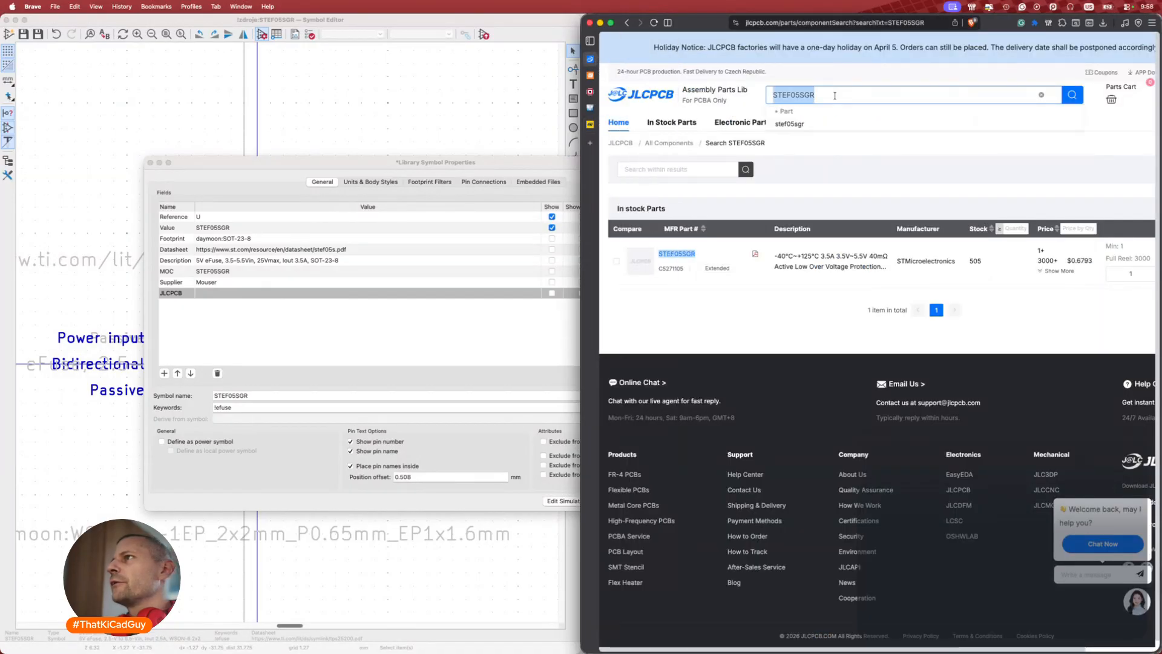
left_click_drag(658, 268, 686, 274)
key("super+c")
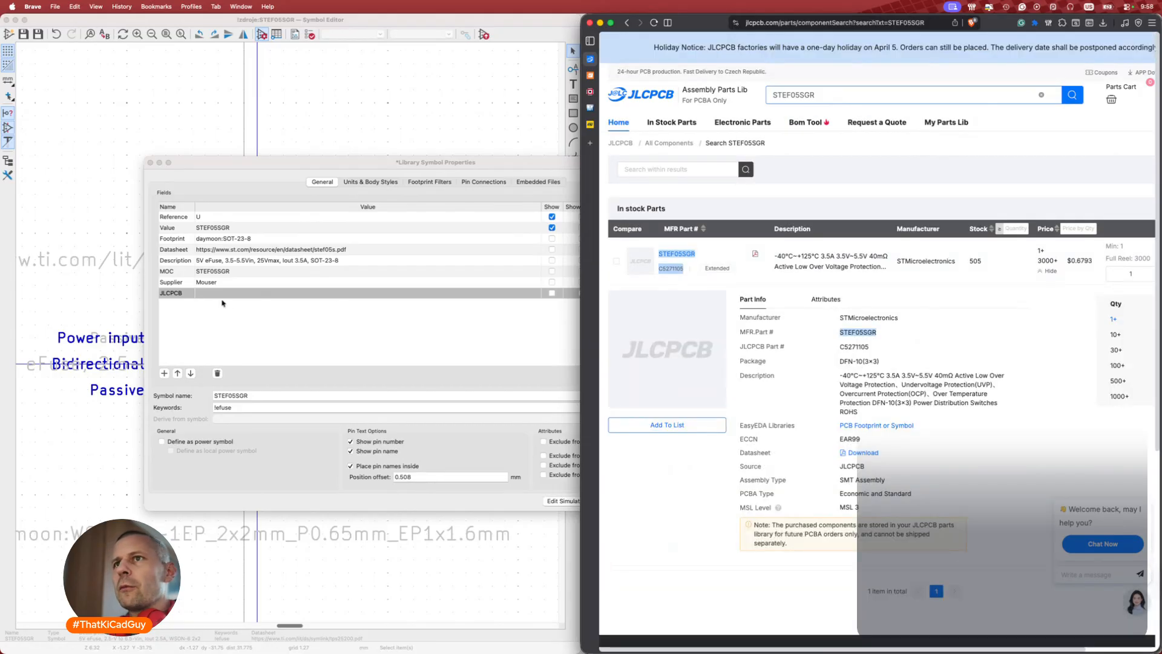
left_click(209, 293)
key("super+v")
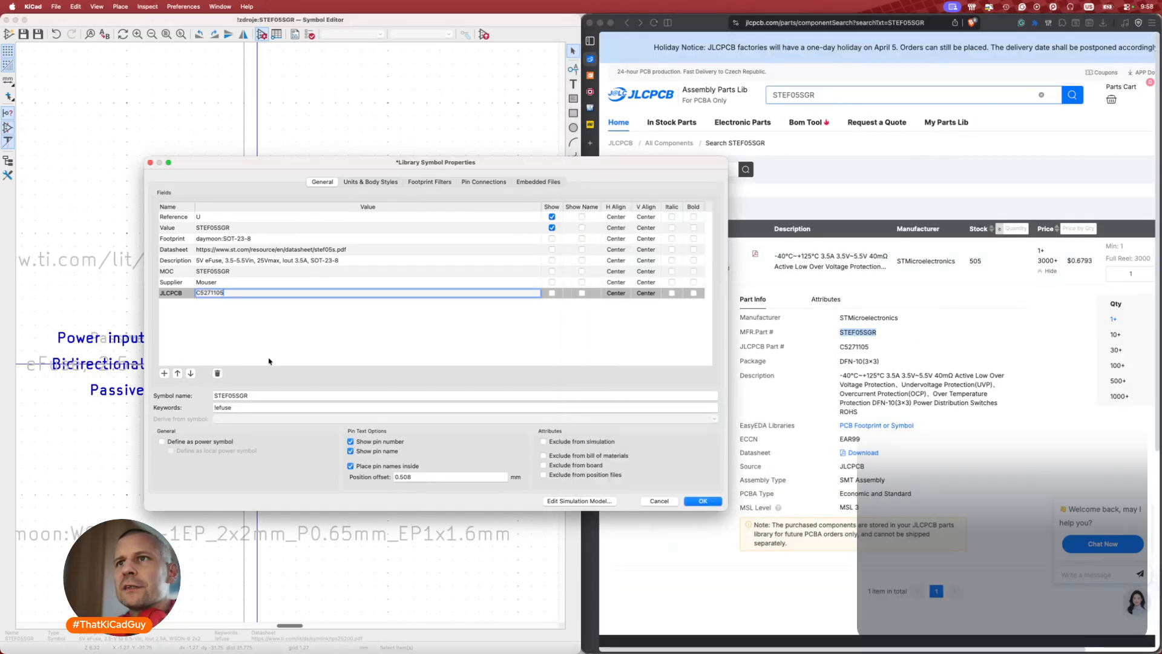
left_click(702, 500)
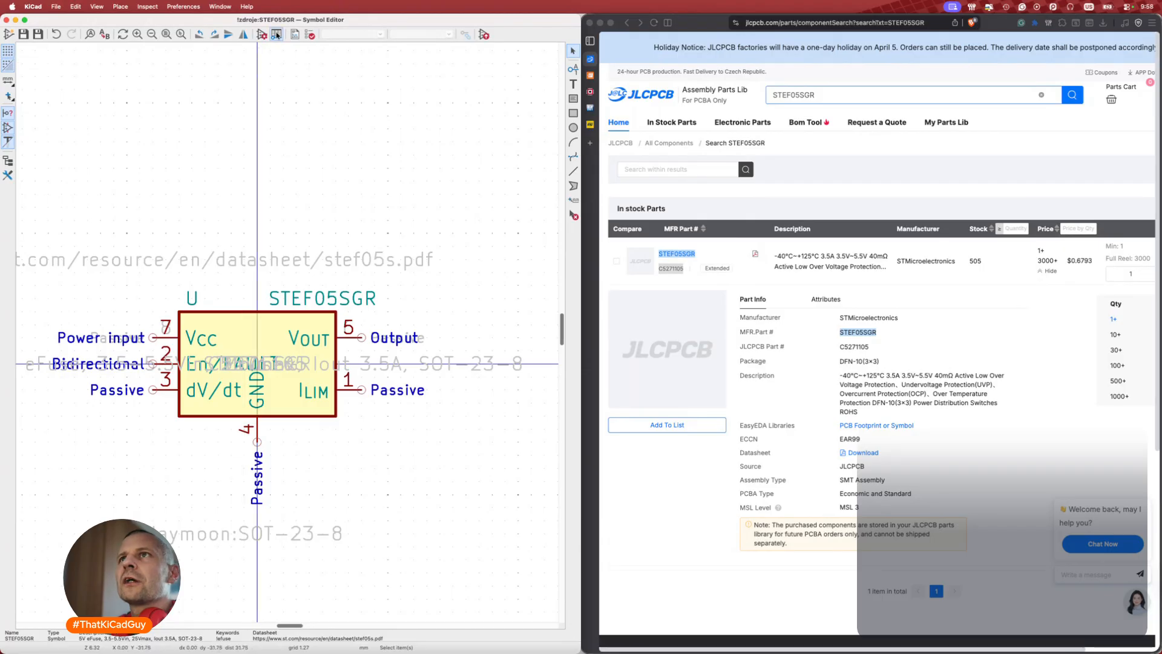
Run the symbol checker, then move the footprint text from below the symbol up onto its centre.
left_click(310, 35)
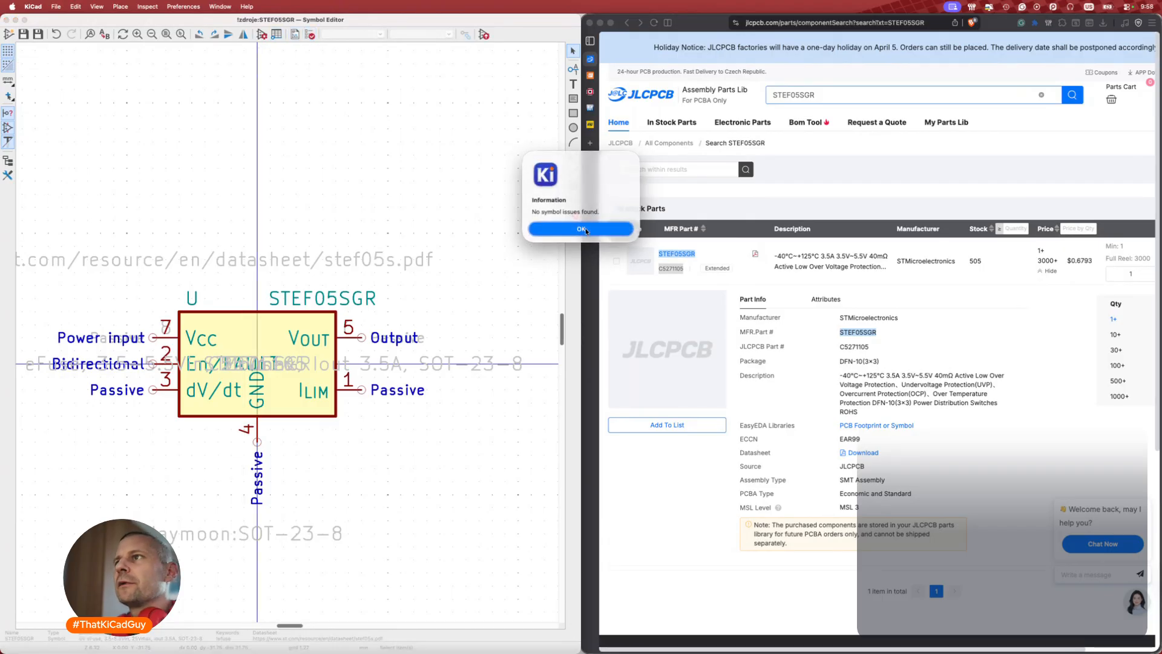
left_click(581, 229)
scroll(333, 274, "left", 5)
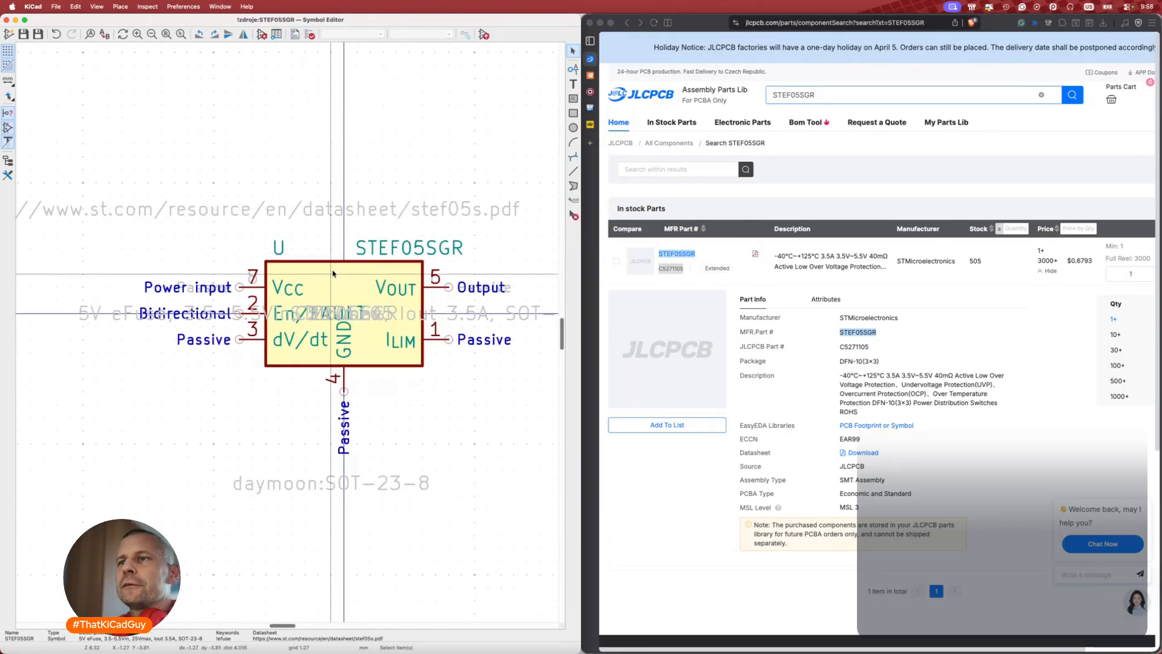
scroll(333, 273, "down", 5)
left_click(352, 362)
key("m")
left_click(352, 290)
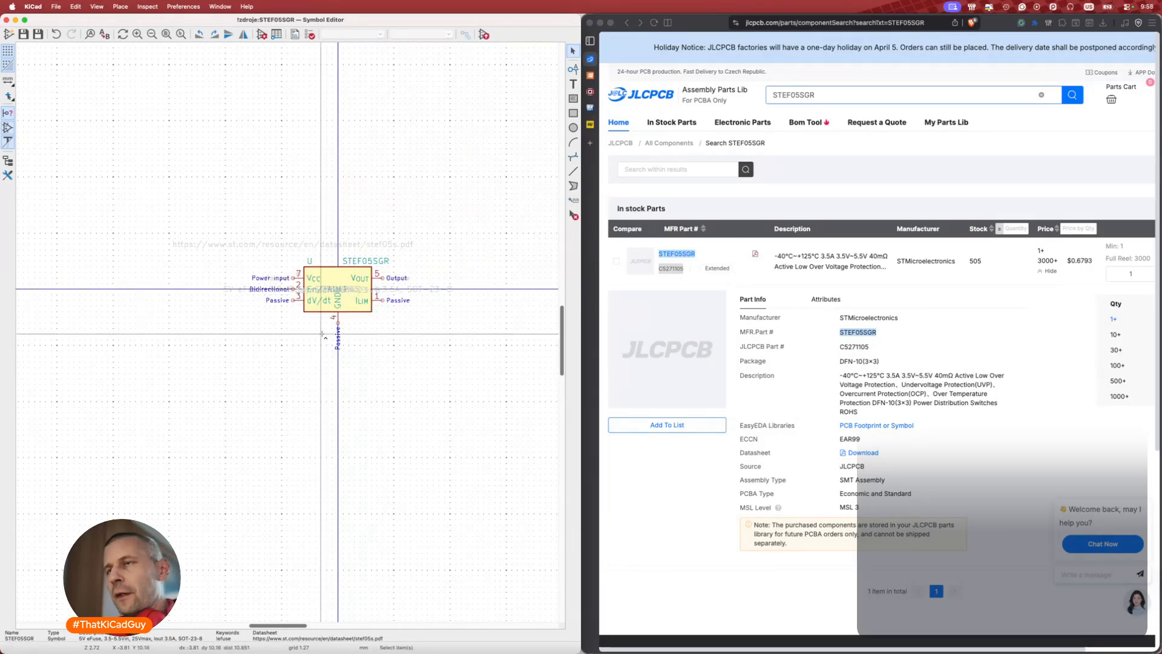
Switch from the symbol editor to the project's STM32MP215F_V01 schematic.
key("super+grave")
key("super+Tab")
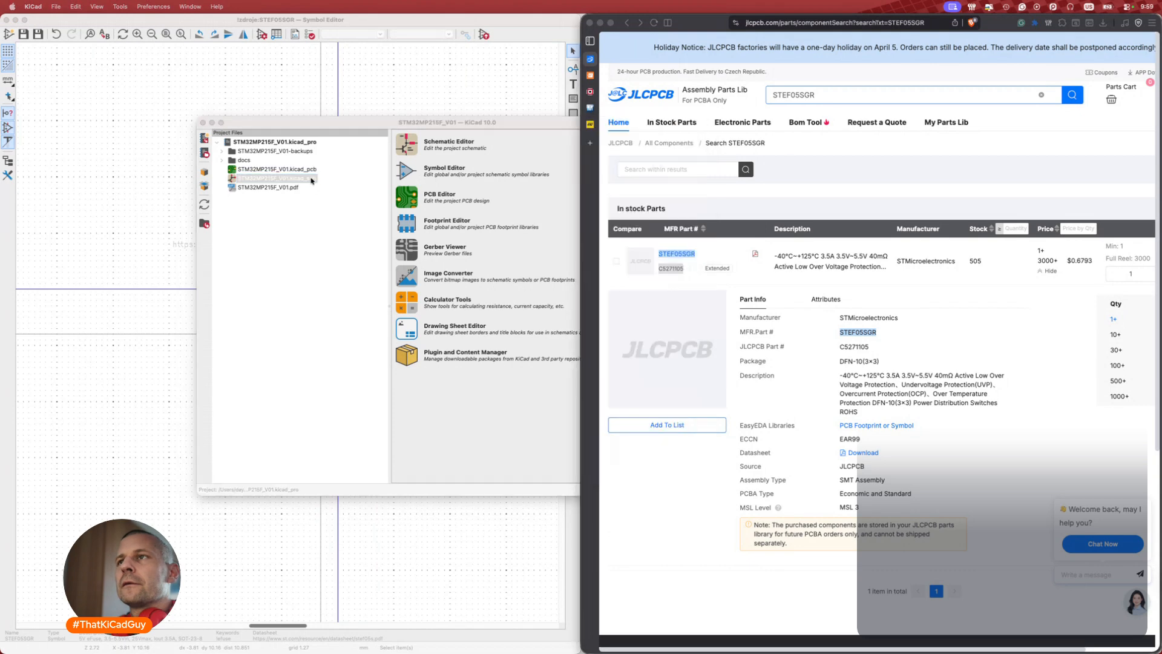
double_click(311, 180)
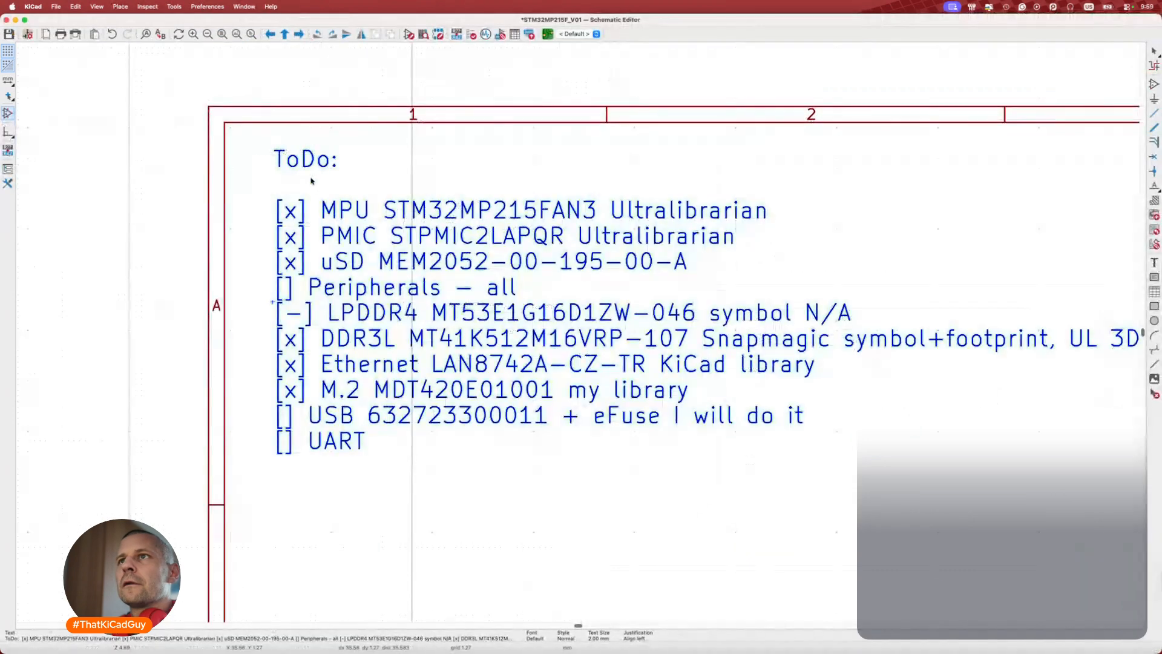
In the schematic's ToDo note, replace "I will do it" with STEF05SGR in the USB line and mark that line with x.
double_click(365, 427)
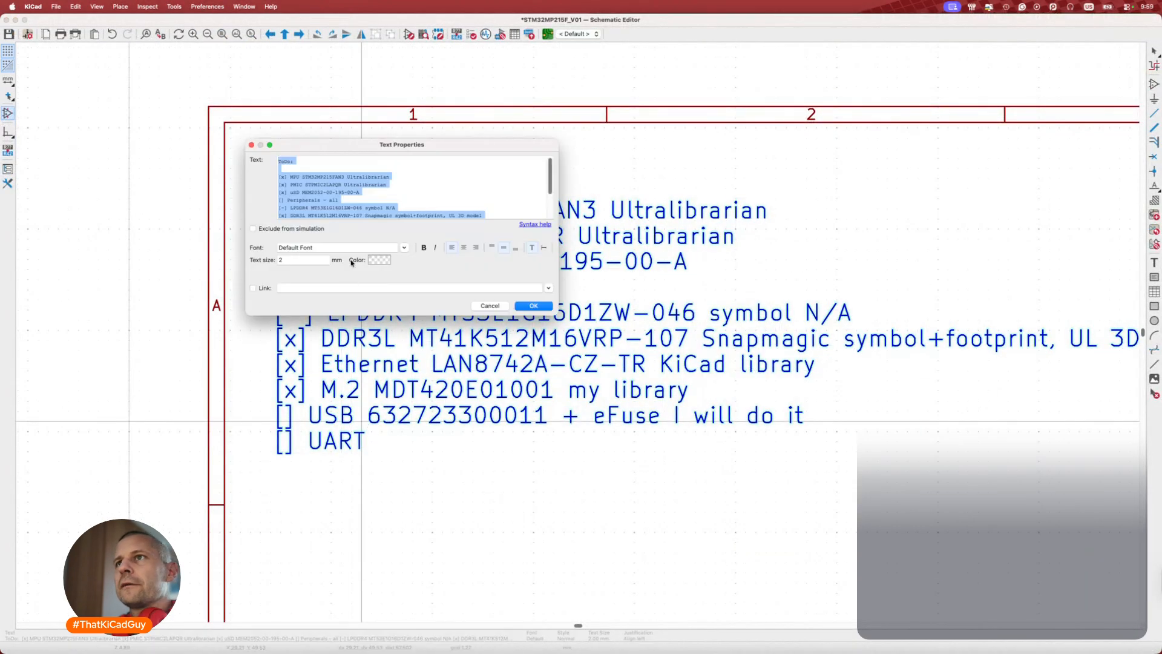
left_click(393, 209)
scroll(399, 200, "down", 2)
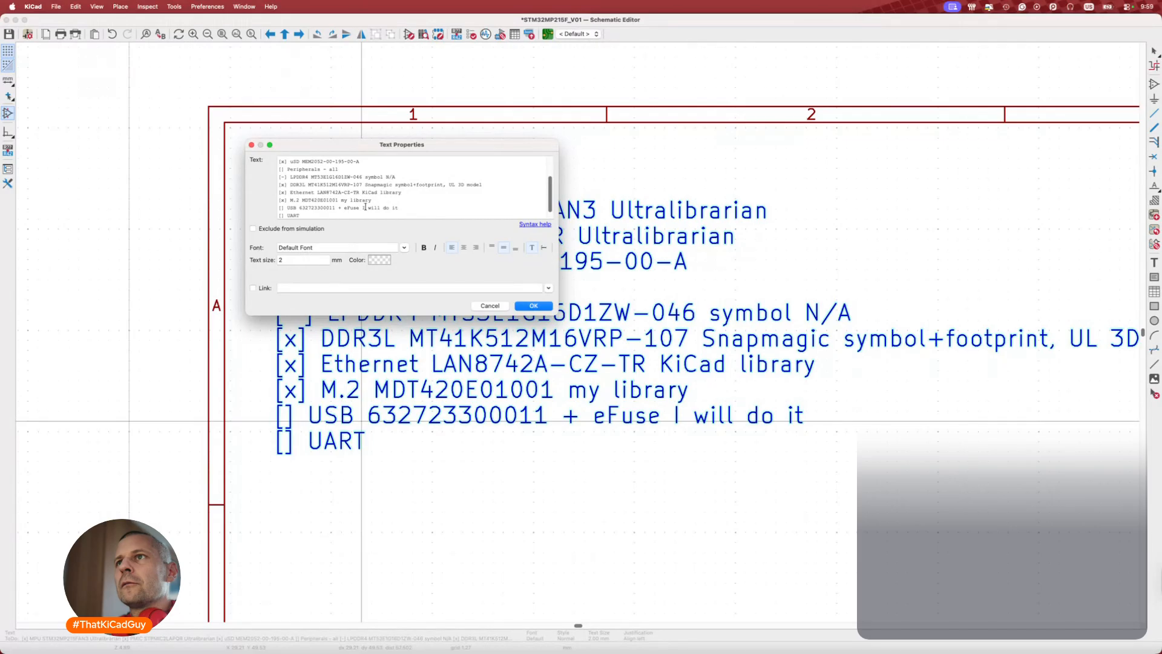
key("super+Tab")
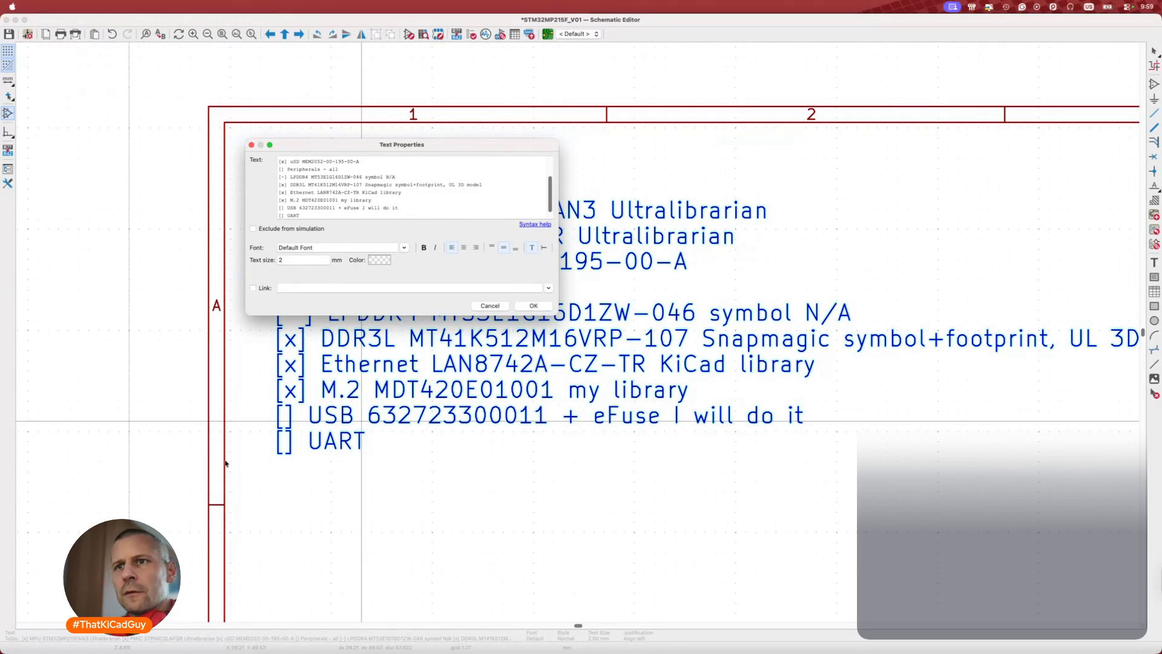
key("super+Tab")
key("super+v")
key("shift+super+Right")
key("BackSpace")
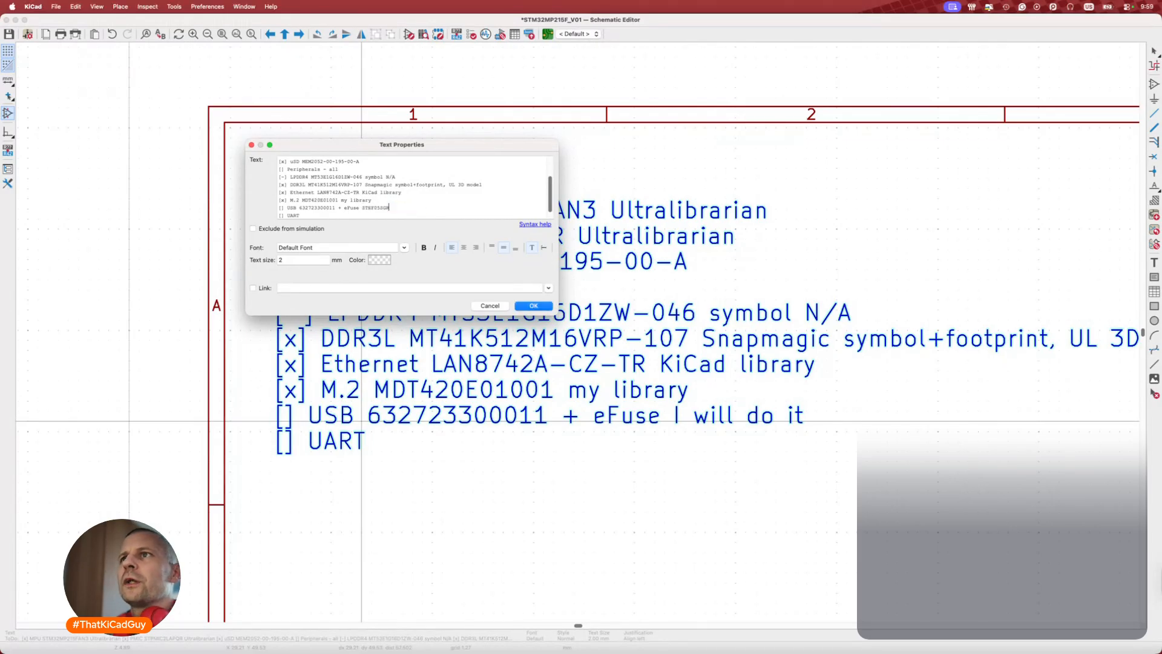
left_click(282, 207)
type("x")
left_click(534, 306)
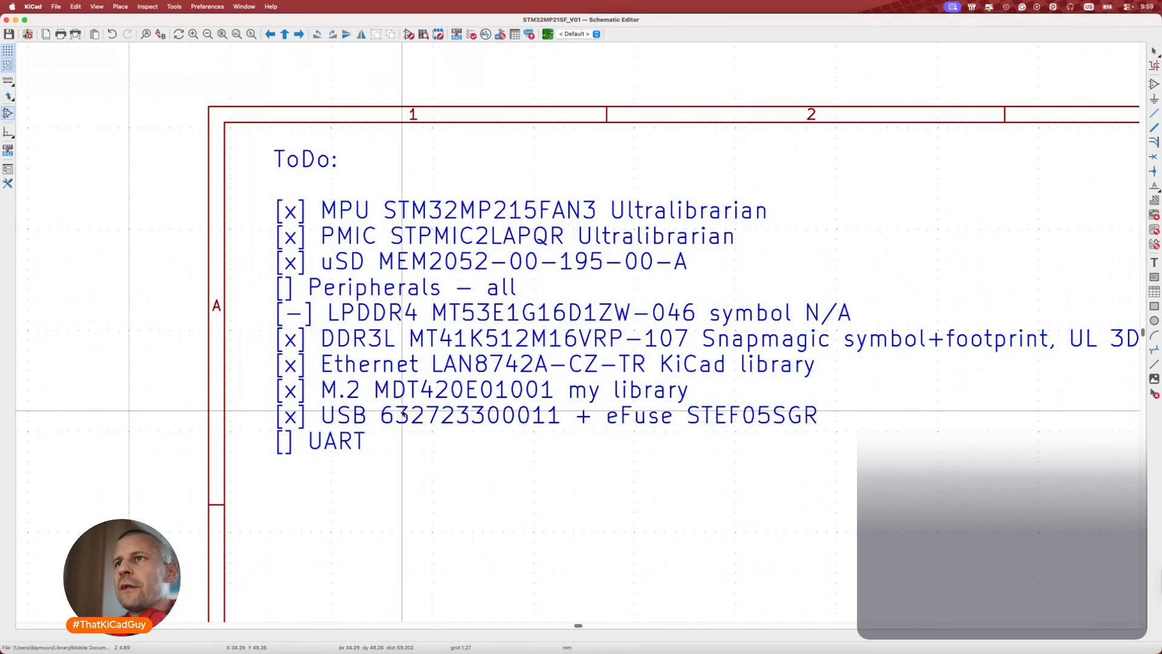
Switch to the STM32MP215-DK reference schematic PDF in Preview and examine its M2_connector sheet through the top-level block diagram.
left_click(337, 291)
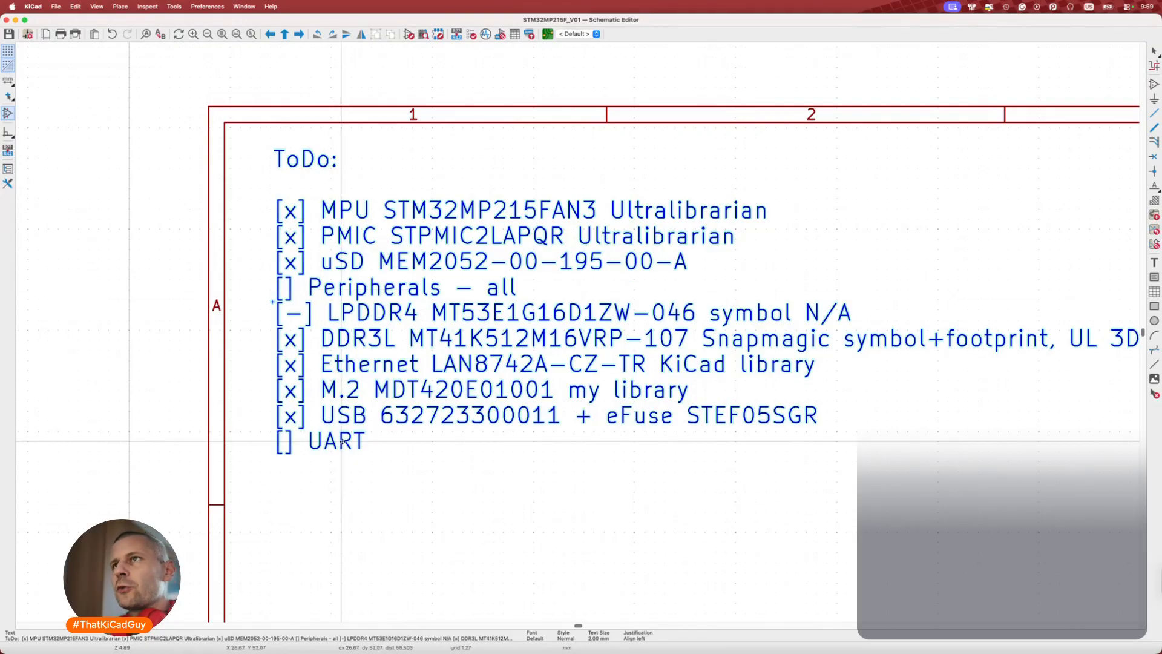
key("super+Tab")
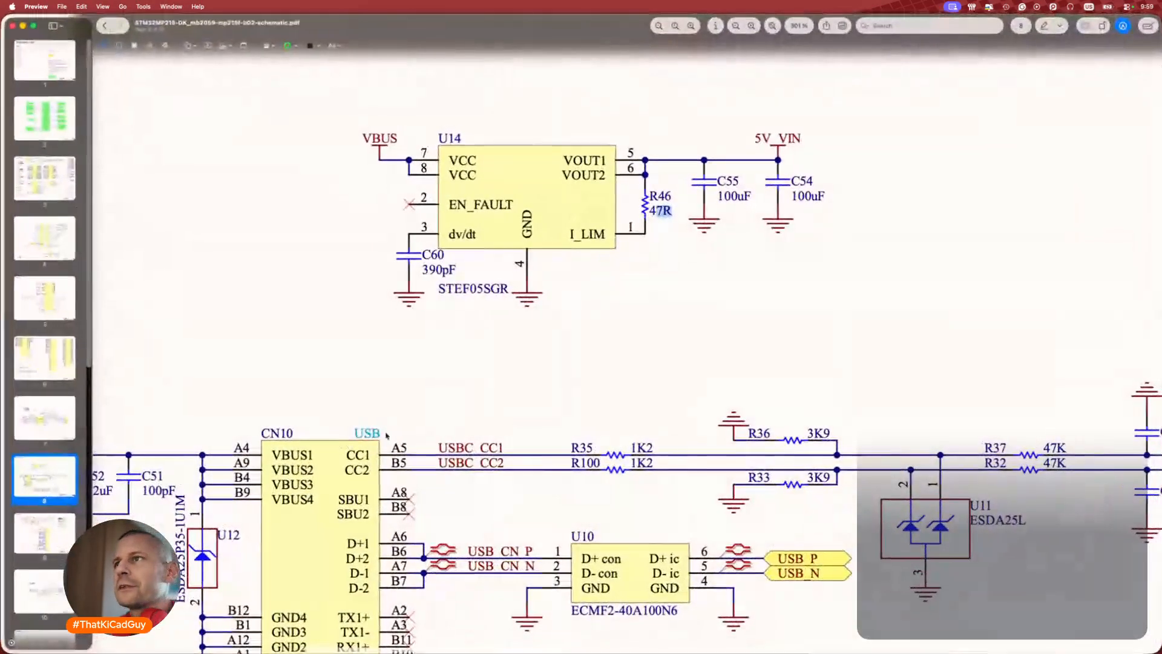
scroll(522, 392, "down", 6)
scroll(522, 392, "up", 20)
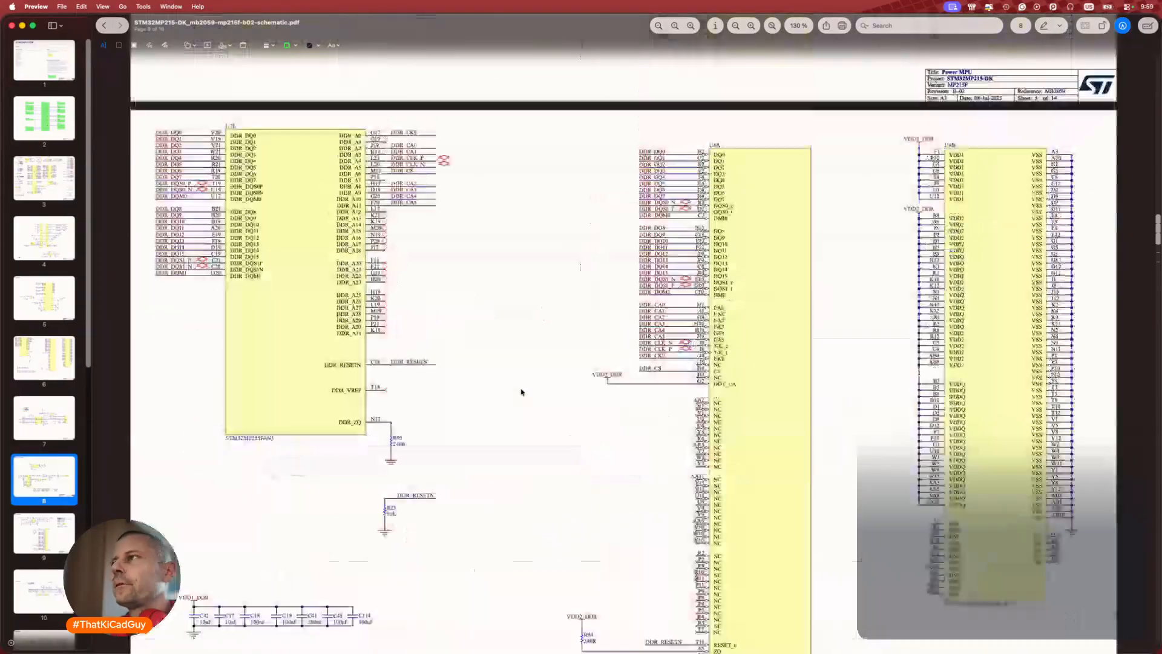
scroll(521, 392, "up", 20)
scroll(522, 392, "down", 10)
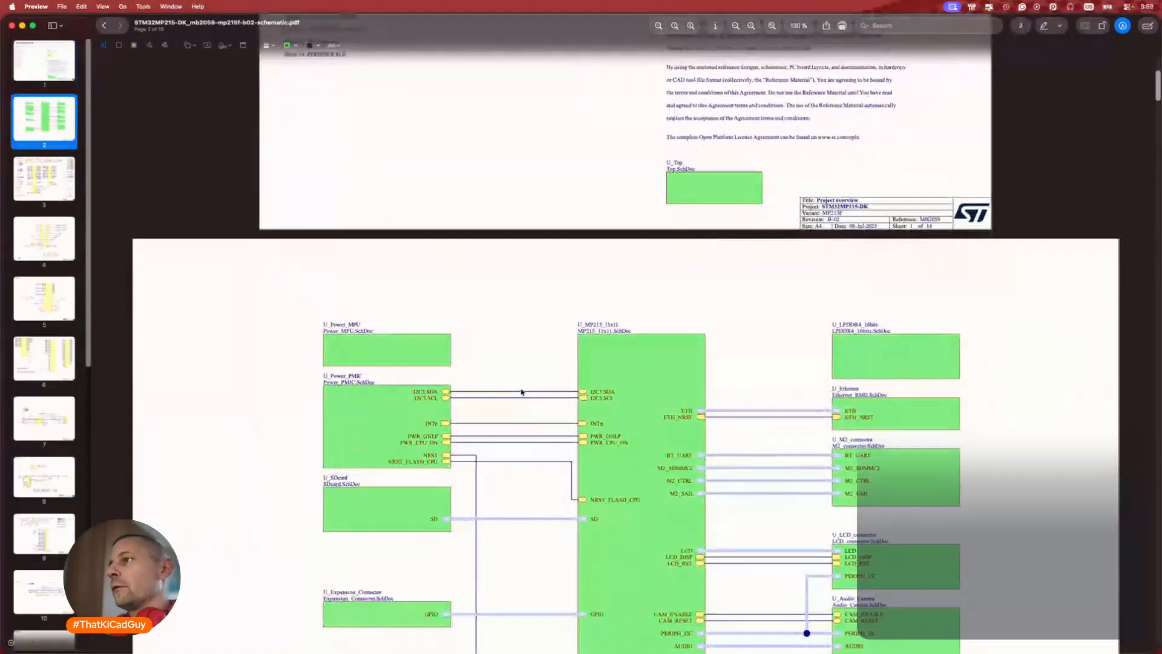
left_click(901, 438)
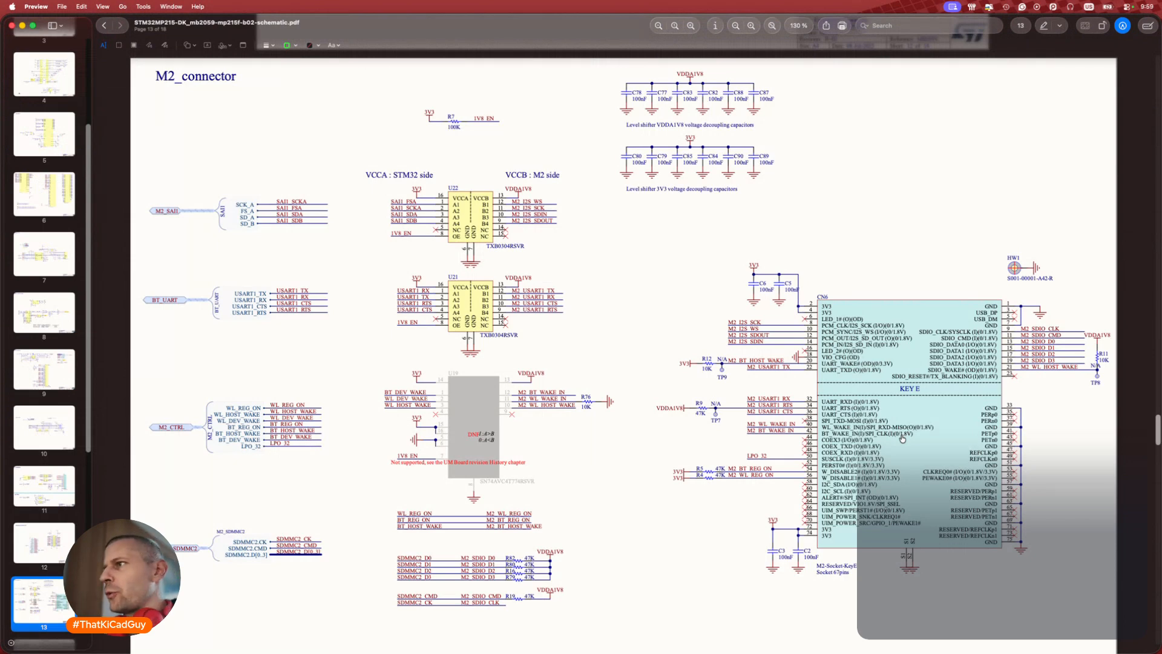
scroll(902, 438, "down", 3)
scroll(901, 438, "down", 4)
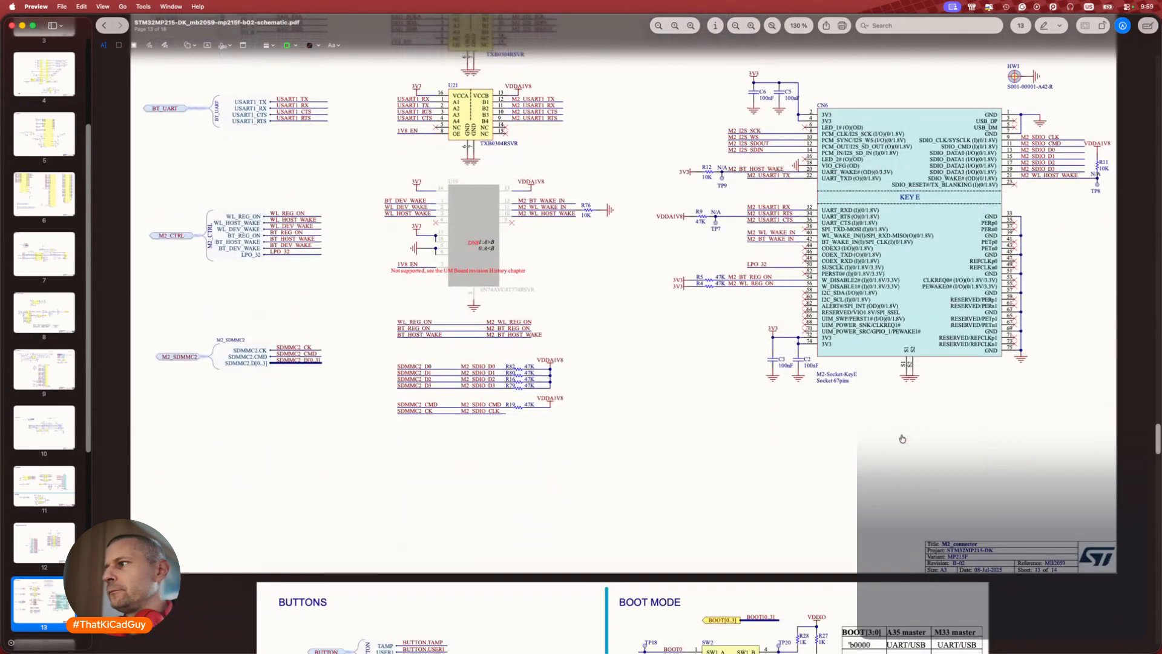
Return to the PDF's top-level block diagram, review its blocks and reopen the linked M2_connector sheet.
scroll(902, 438, "up", 10)
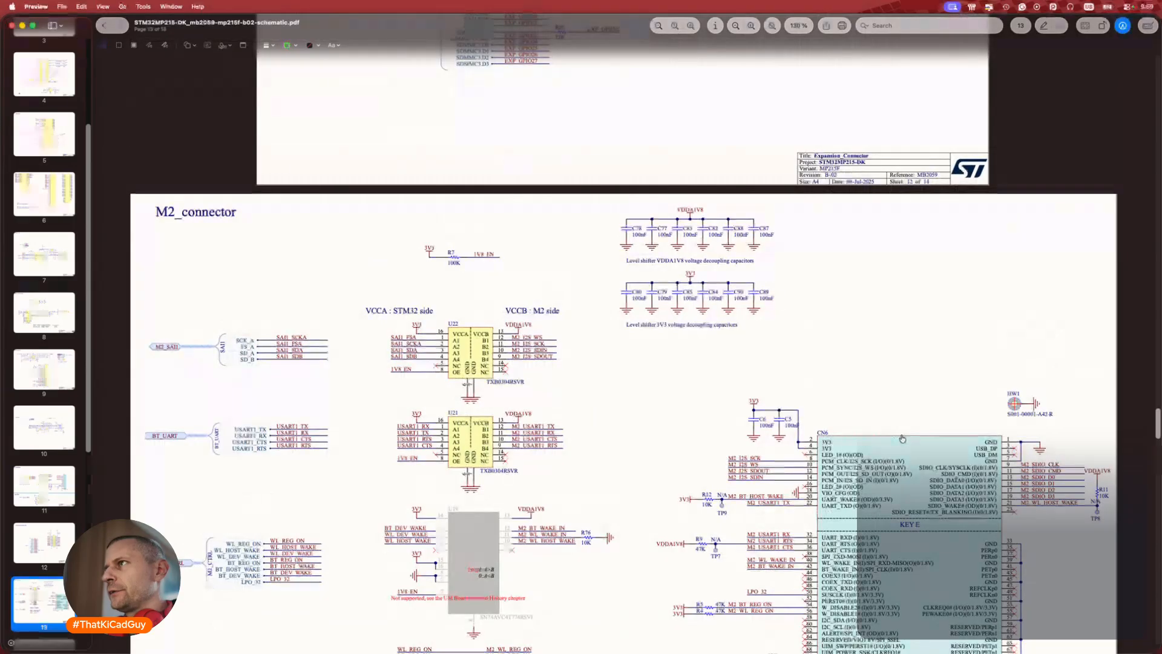
scroll(902, 438, "up", 20)
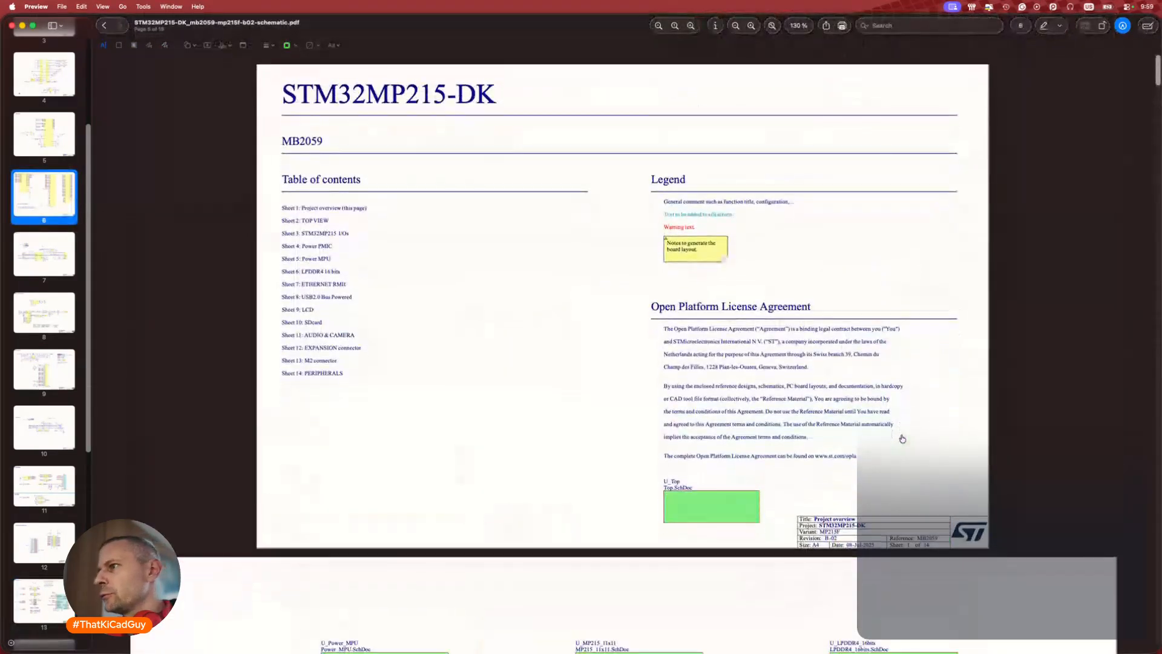
scroll(902, 438, "down", 15)
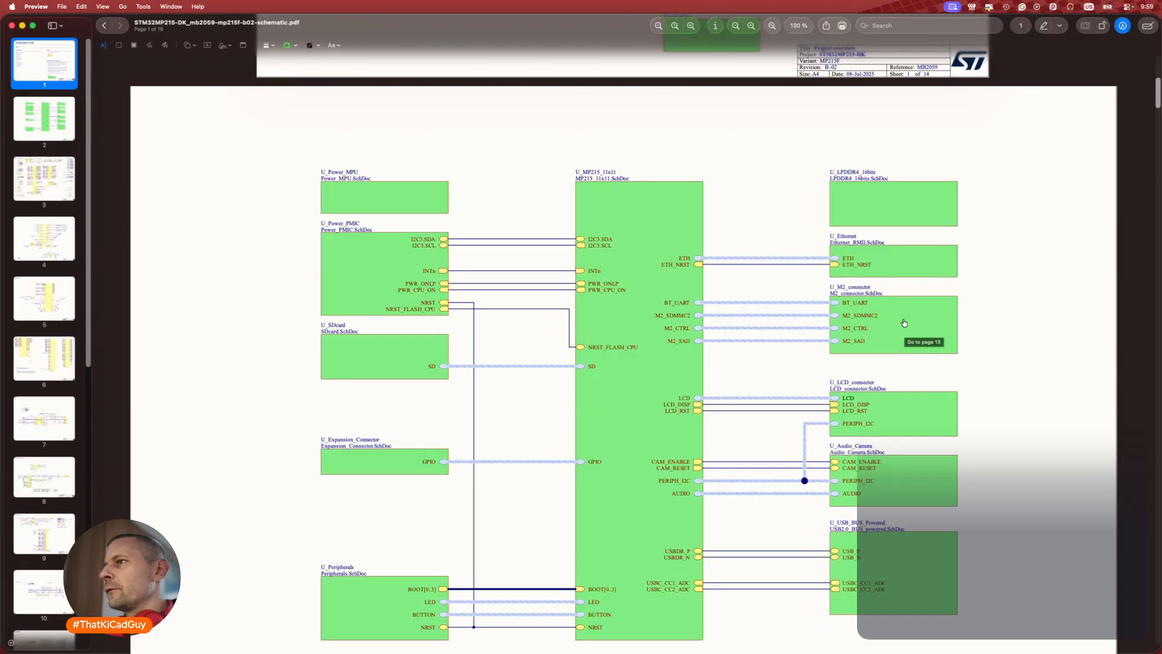
scroll(904, 322, "down", 3)
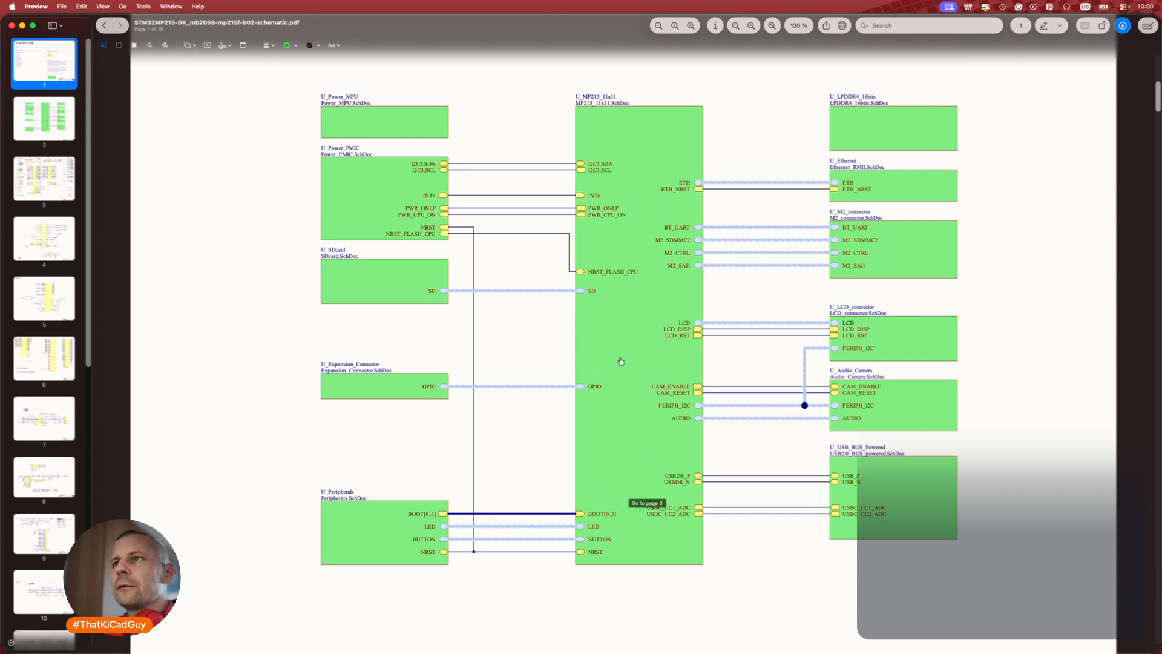
left_click(888, 272)
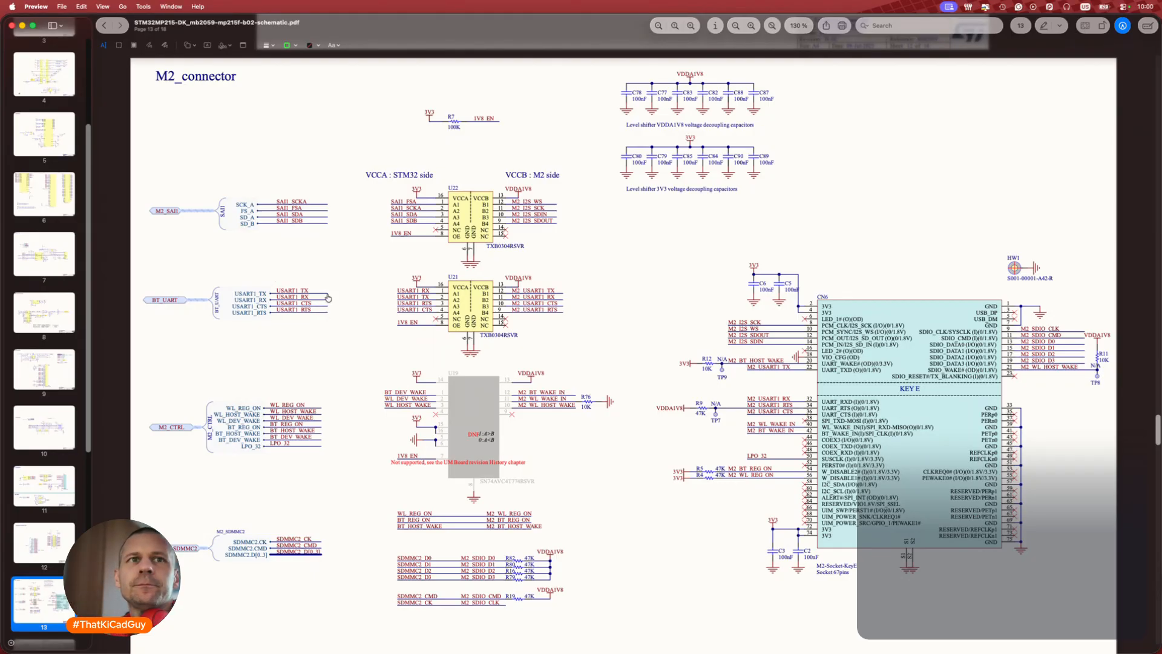
Switch back to the KiCad schematic and, in the ToDo note, mark the UART line with x and extend it to "UART pin header".
key("super+Tab")
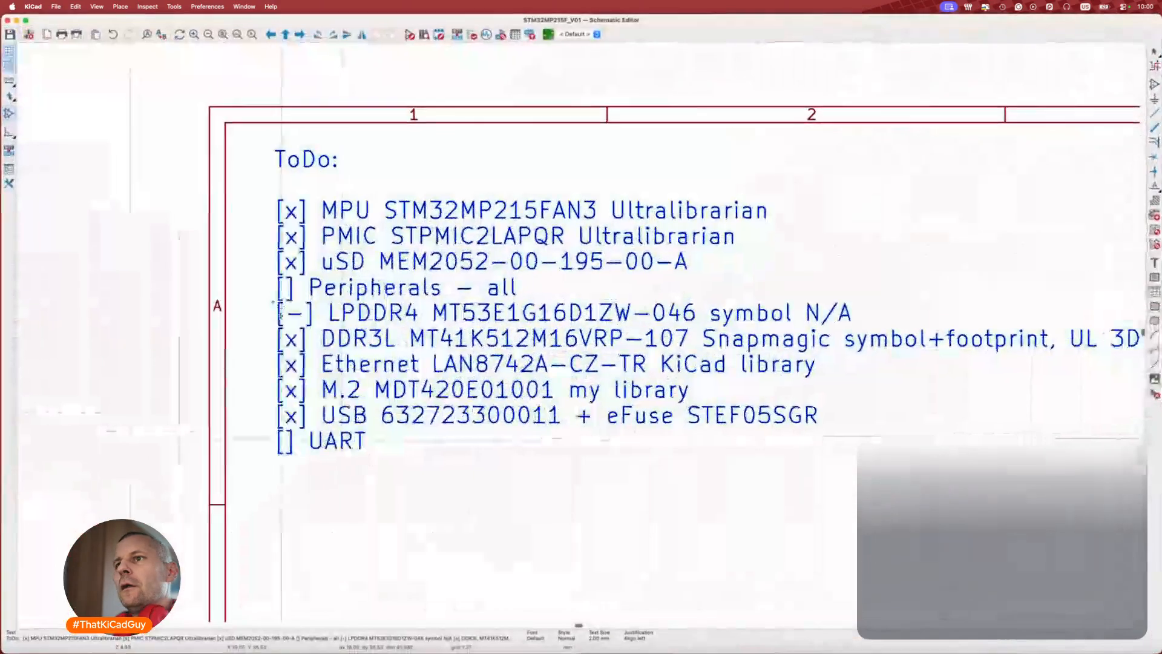
left_click(409, 36)
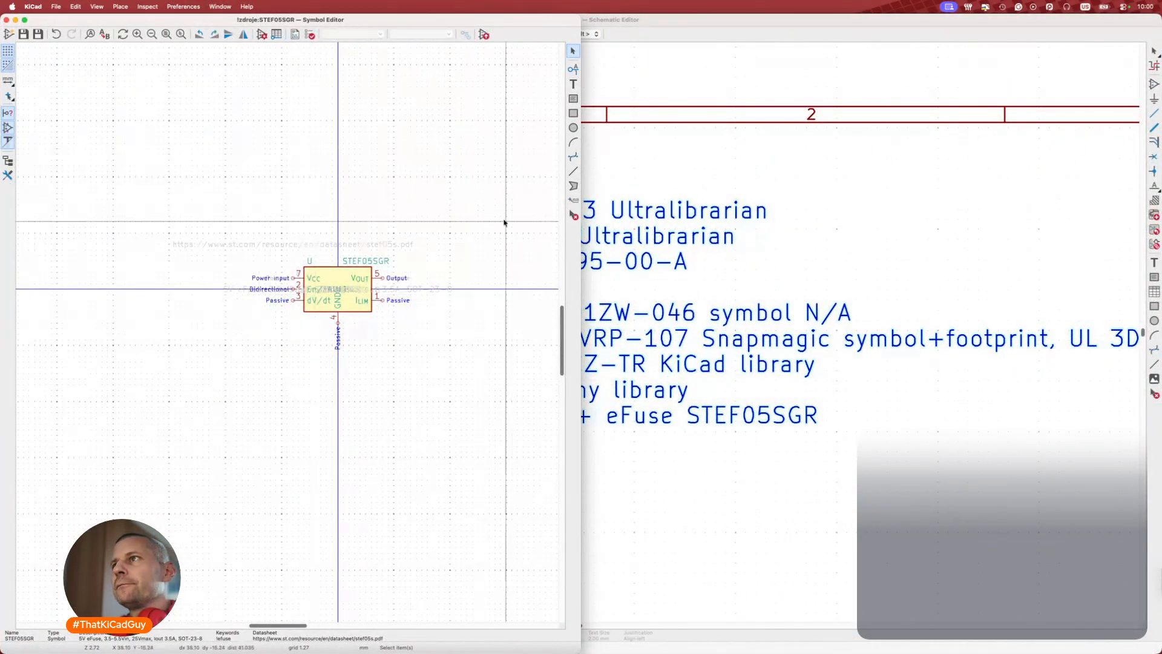
left_click(658, 149)
double_click(569, 334)
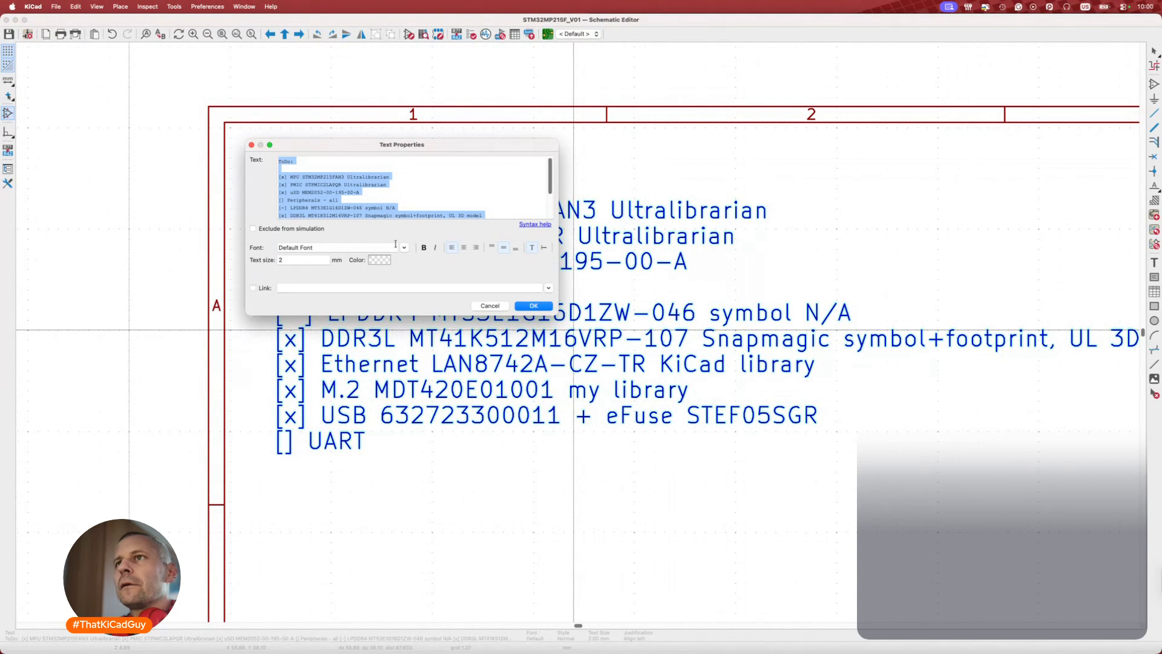
scroll(375, 200, "down", 3)
left_click(283, 208)
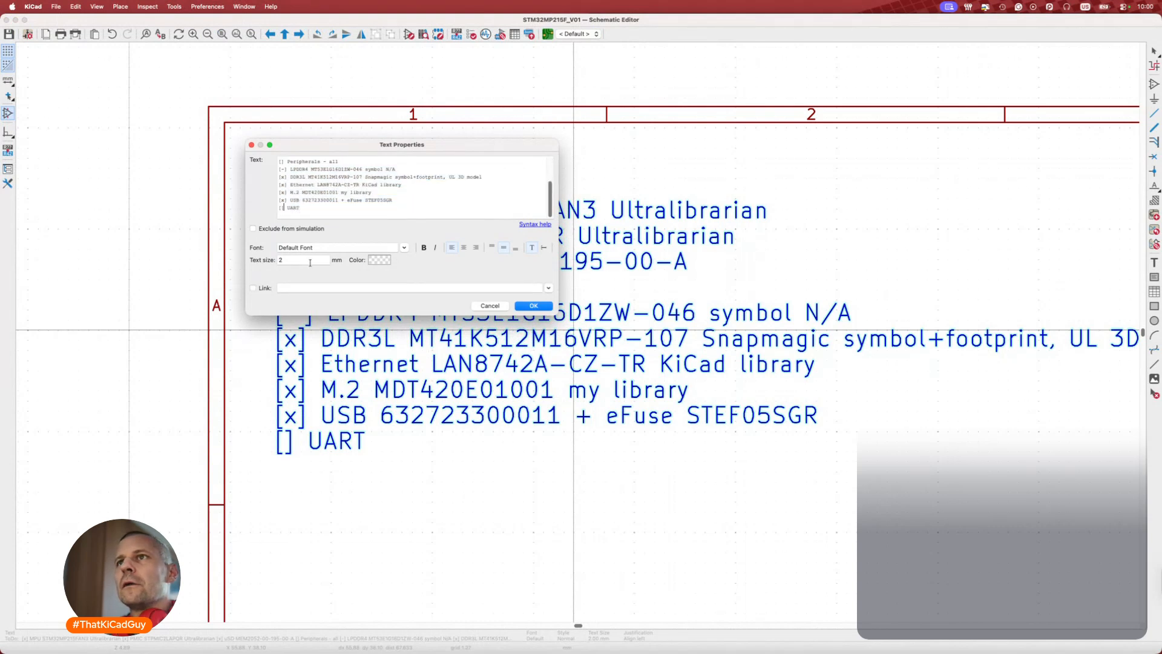
type("x")
key("End")
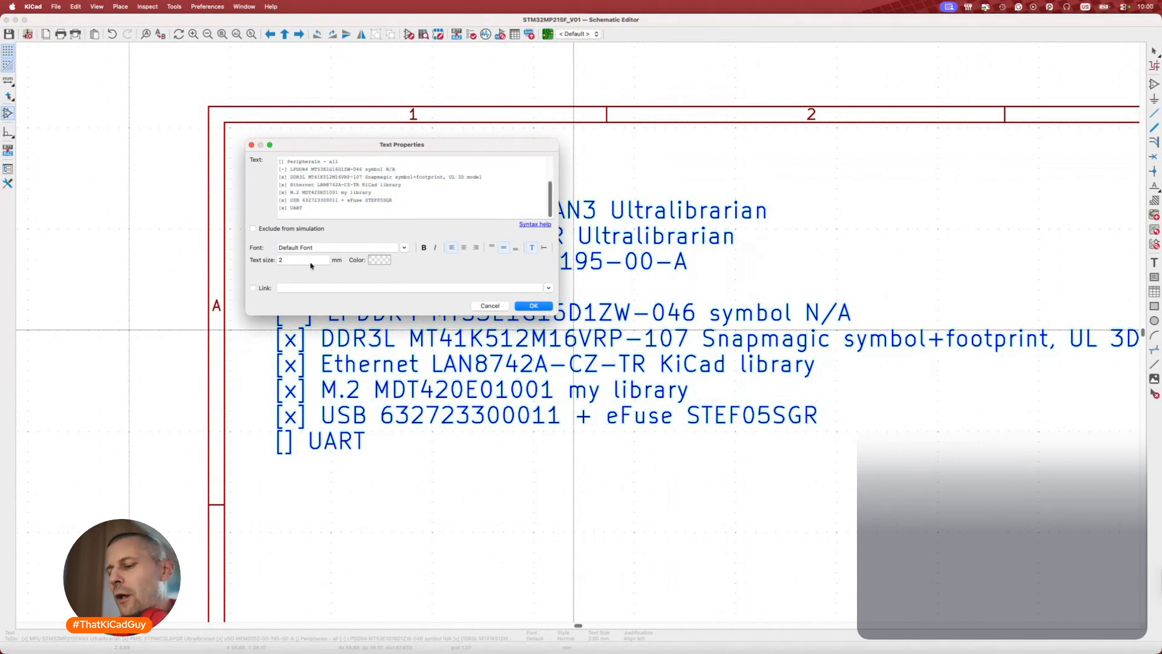
type("pin header")
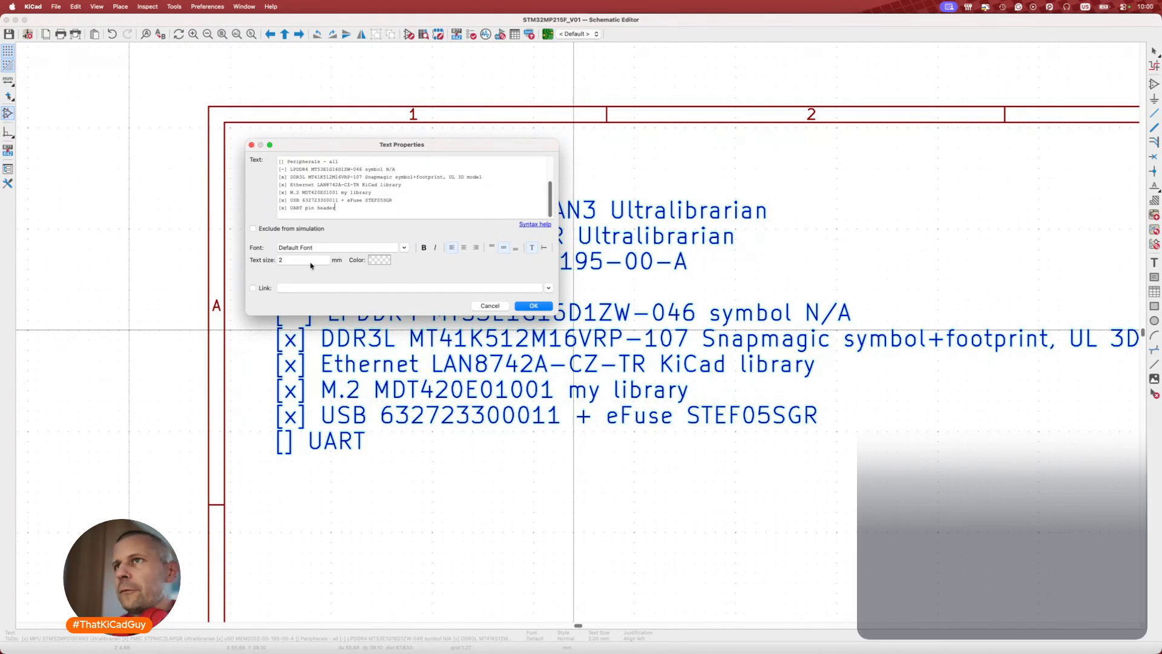
left_click(531, 306)
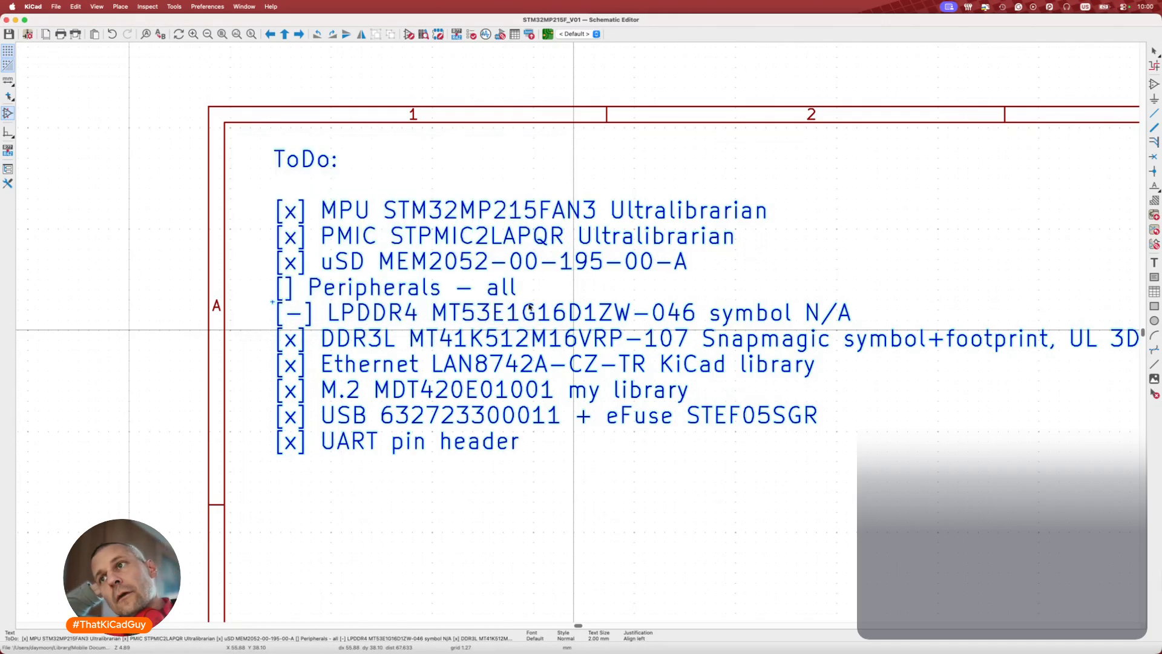
Switch to the reference schematic PDF and copy the part number TXB0304RSVR of level shifter U22 on the M2_connector sheet.
key("super+Tab")
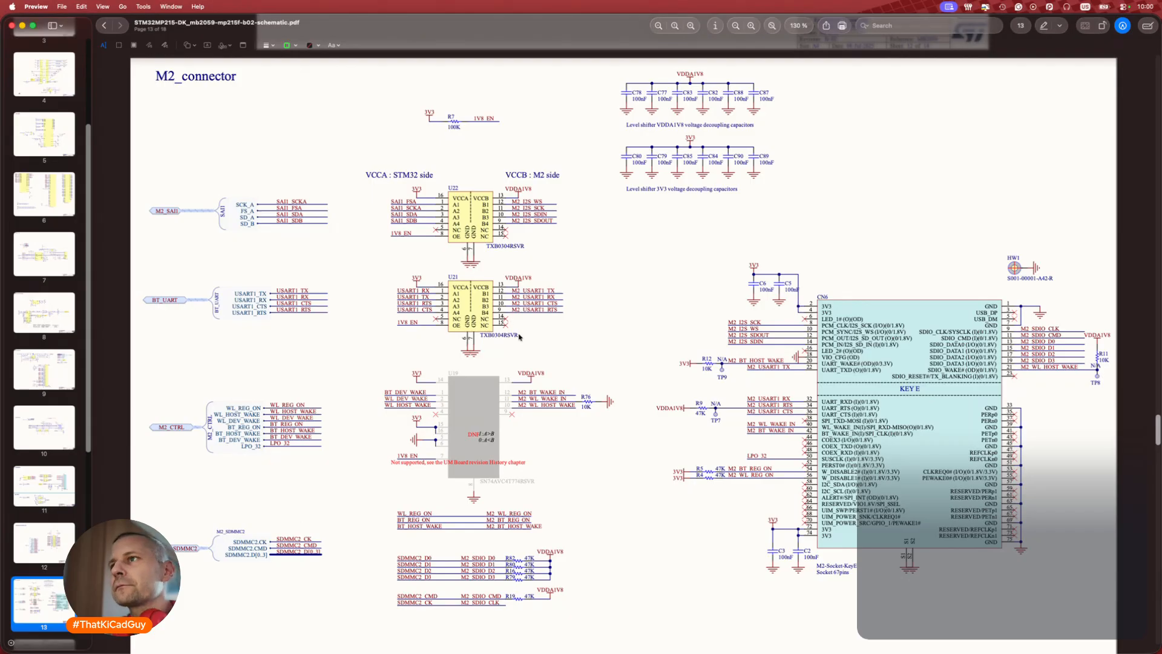
scroll(519, 337, "up", 5, "ctrl")
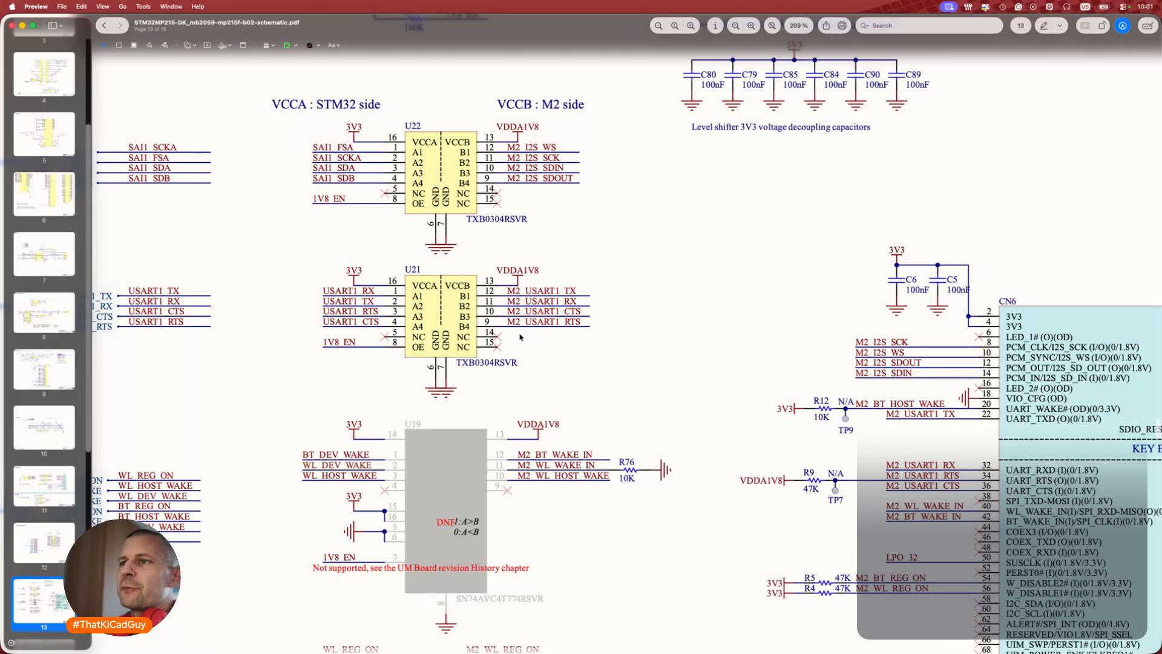
scroll(548, 399, "down", 1)
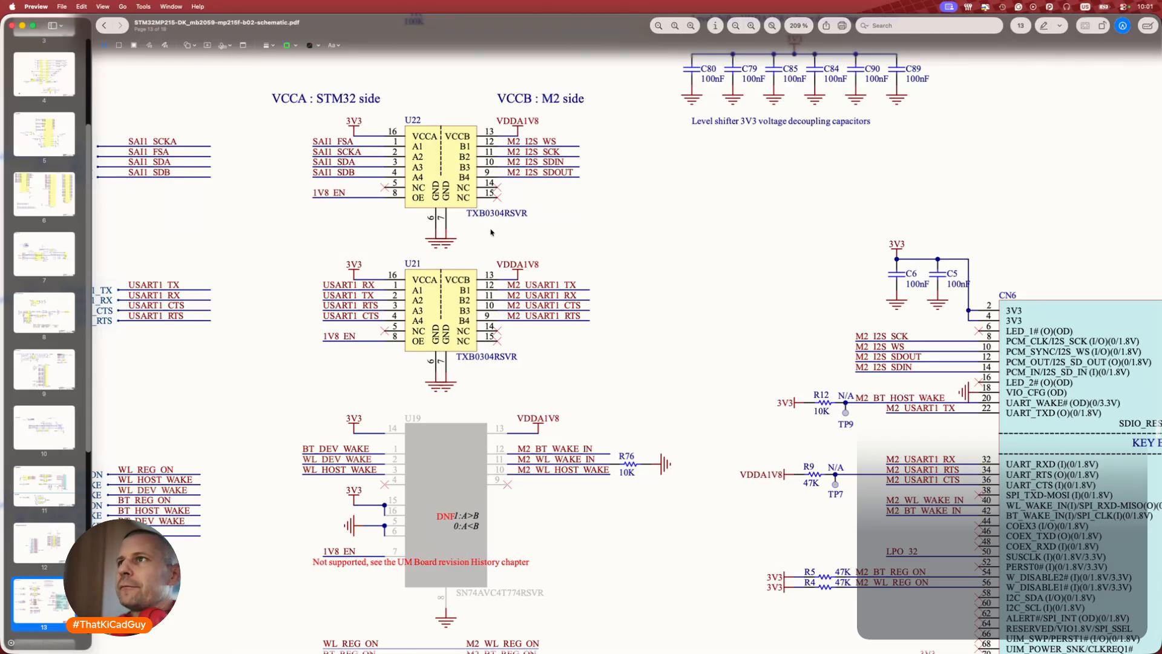
left_click_drag(529, 217, 464, 216)
key("super+c")
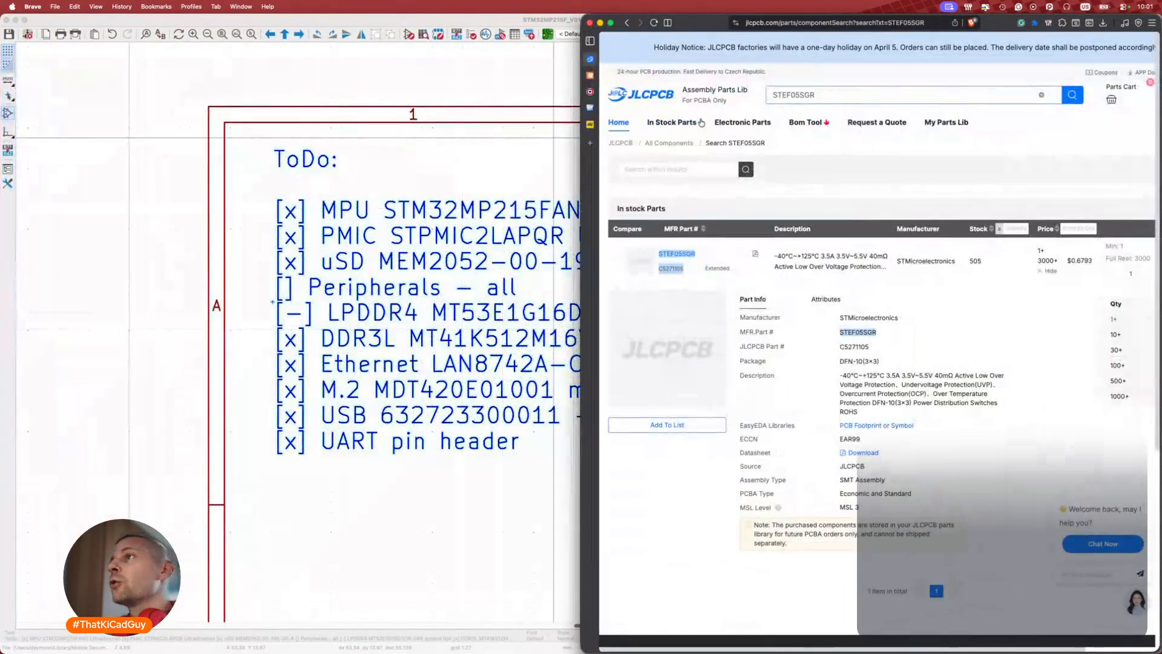
In the Brave browser, search for TXB0304RSVR in the JLCPCB parts library and on Mouser.
key("super+a")
key("super+v")
key("Return")
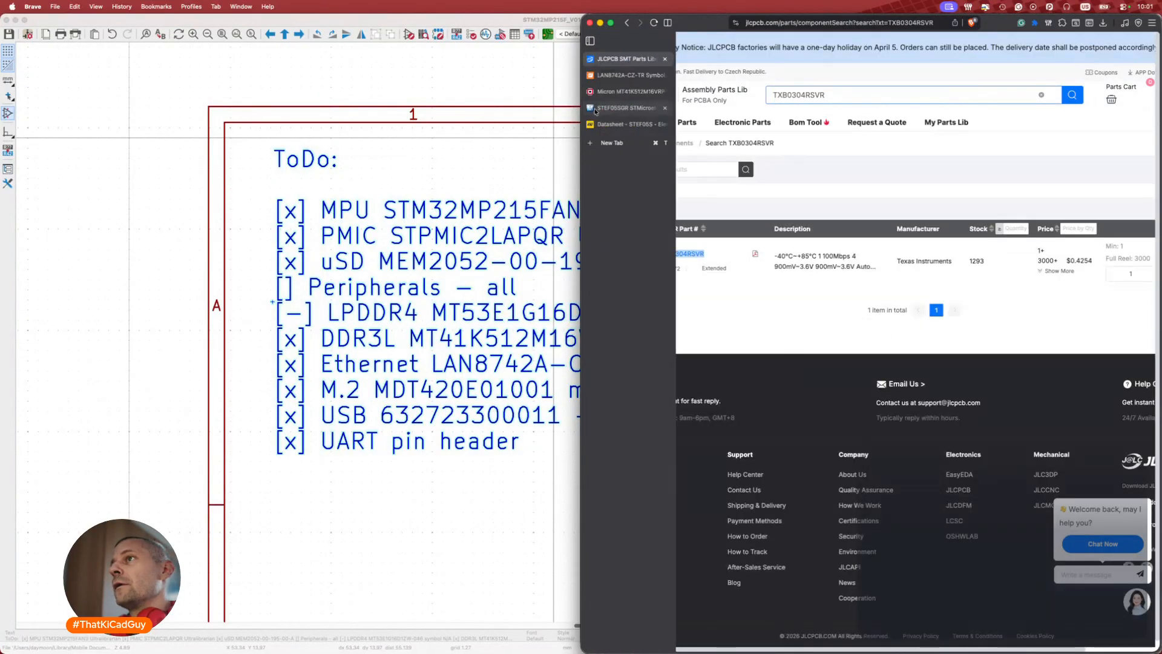
left_click(595, 109)
left_click(870, 62)
key("super+v")
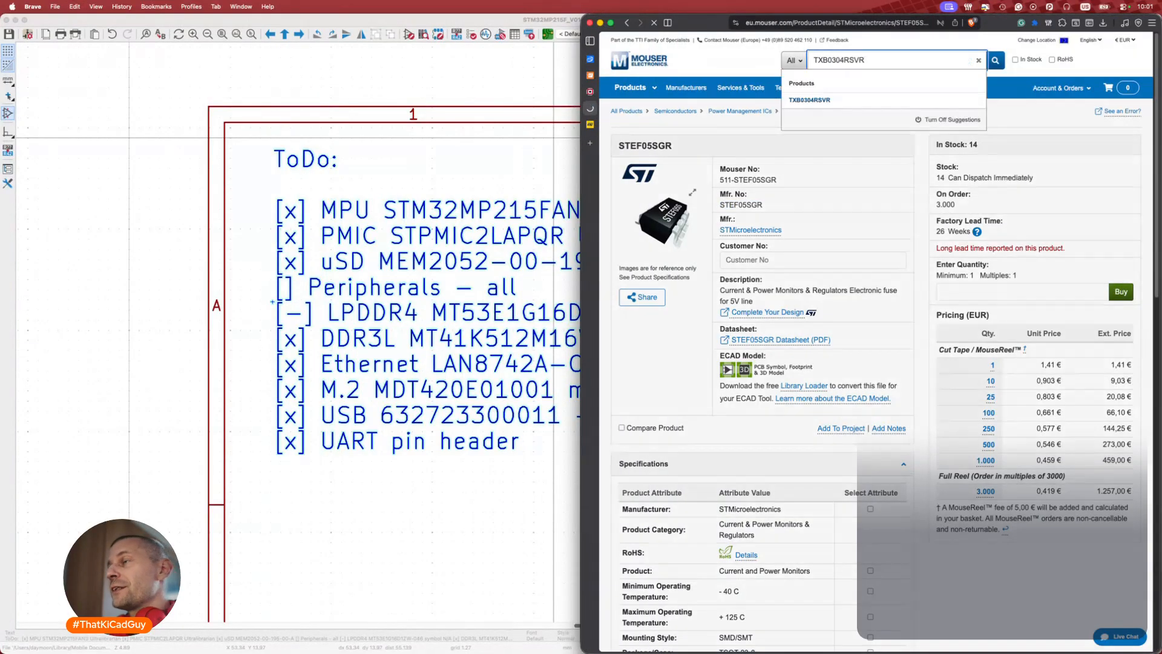
key("Return")
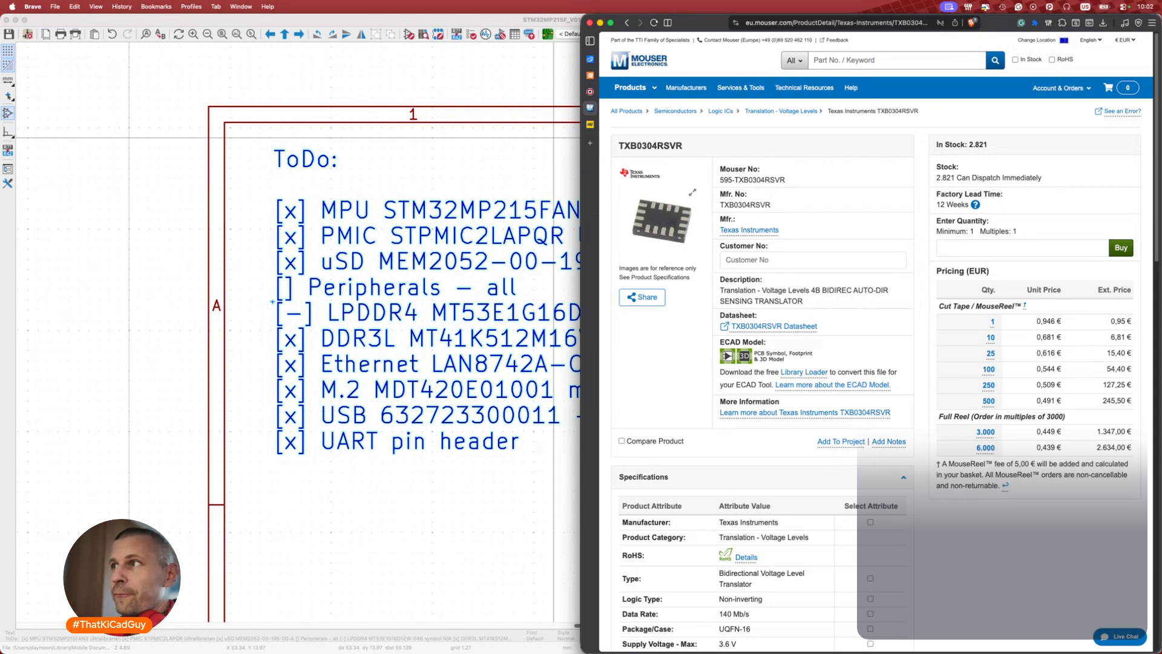
Switch to the KiCad symbol editor, show the library tree and search it for TXB0304RSVR, shortening the filter to TXB0.
key("super+Tab")
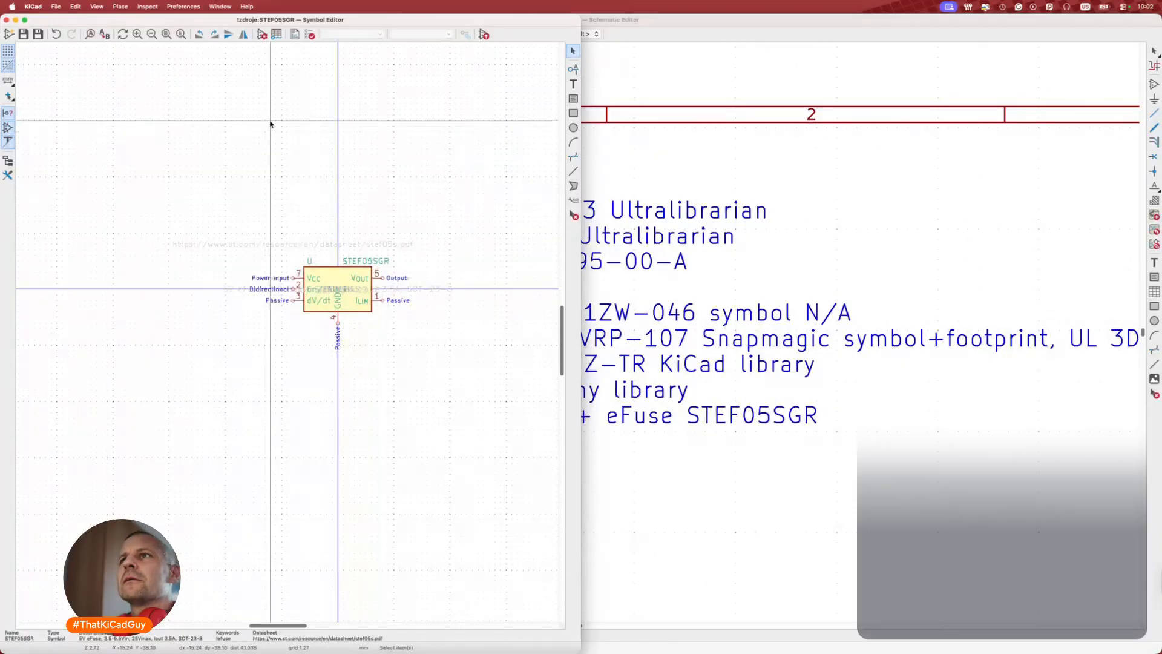
left_click(8, 160)
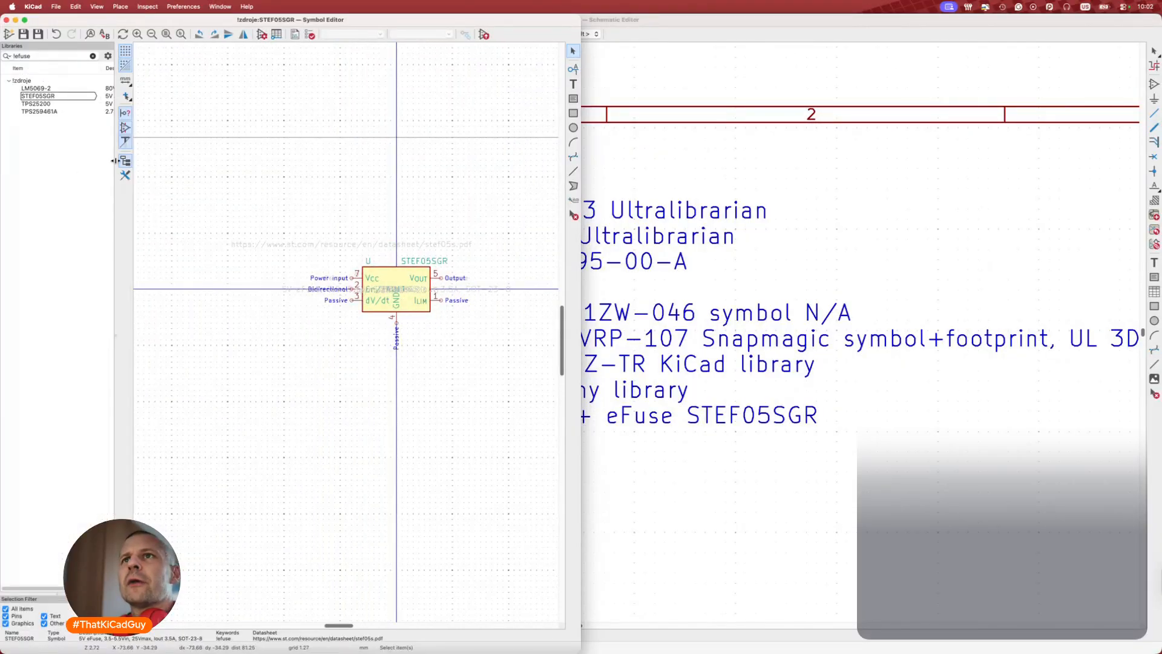
triple_click(72, 56)
key("super+v")
key("BackSpace")
key("BackSpace")
key("BackSpace")
key("BackSpace")
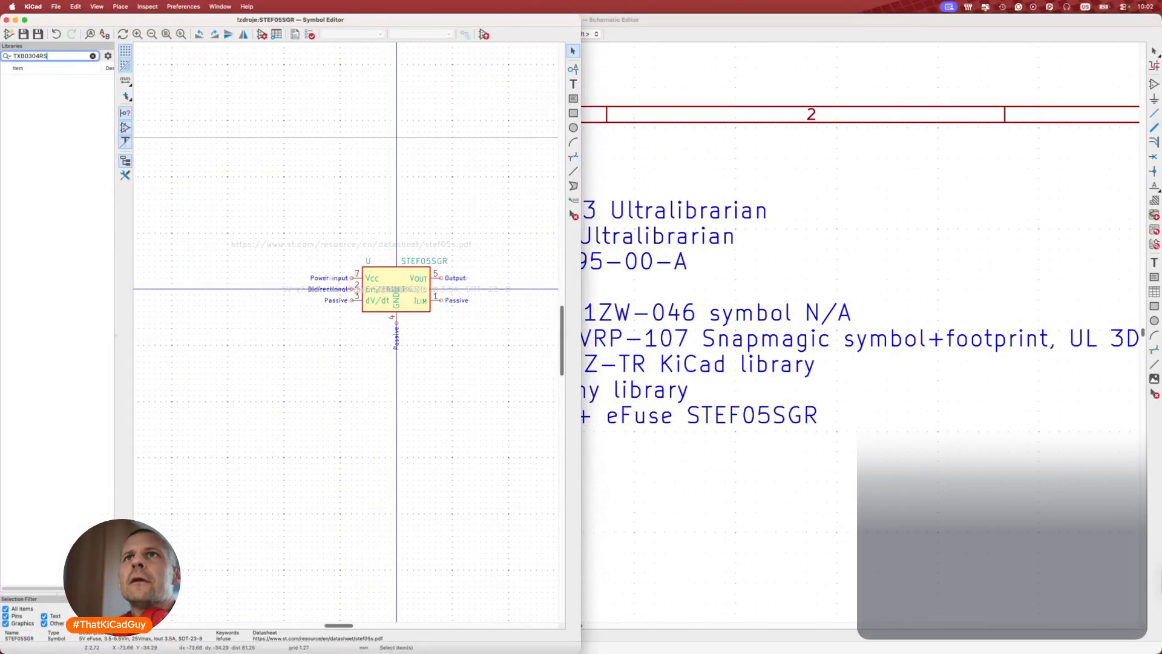
key("BackSpace")
key("BackSpace")
key("BackSpace")
type("8")
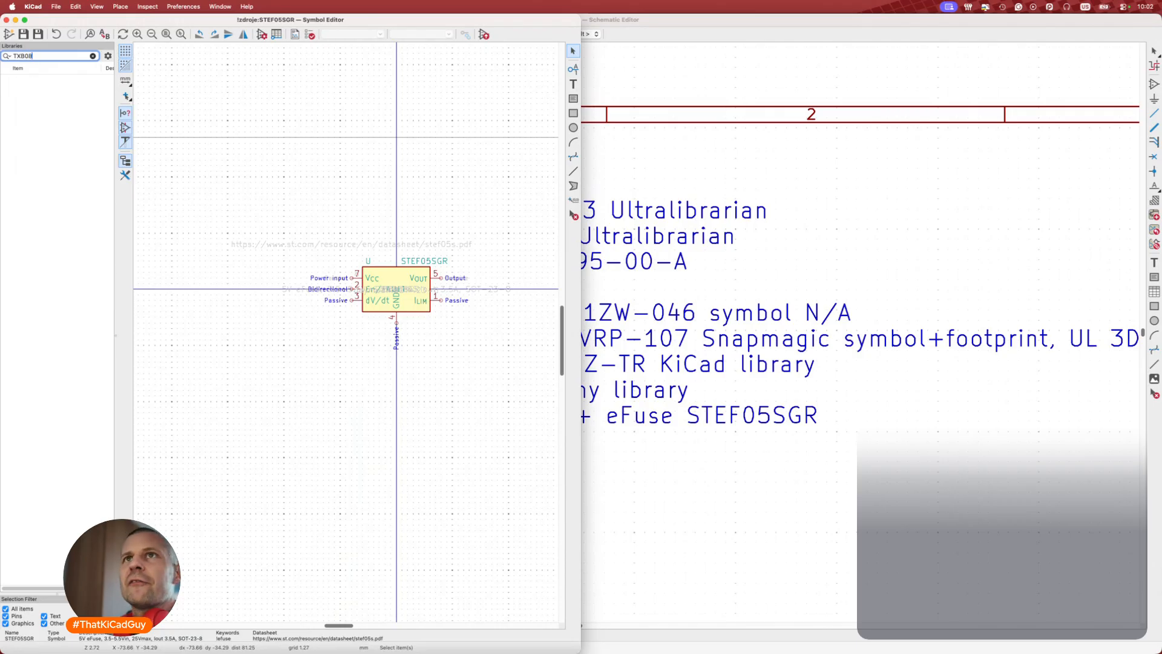
key("BackSpace")
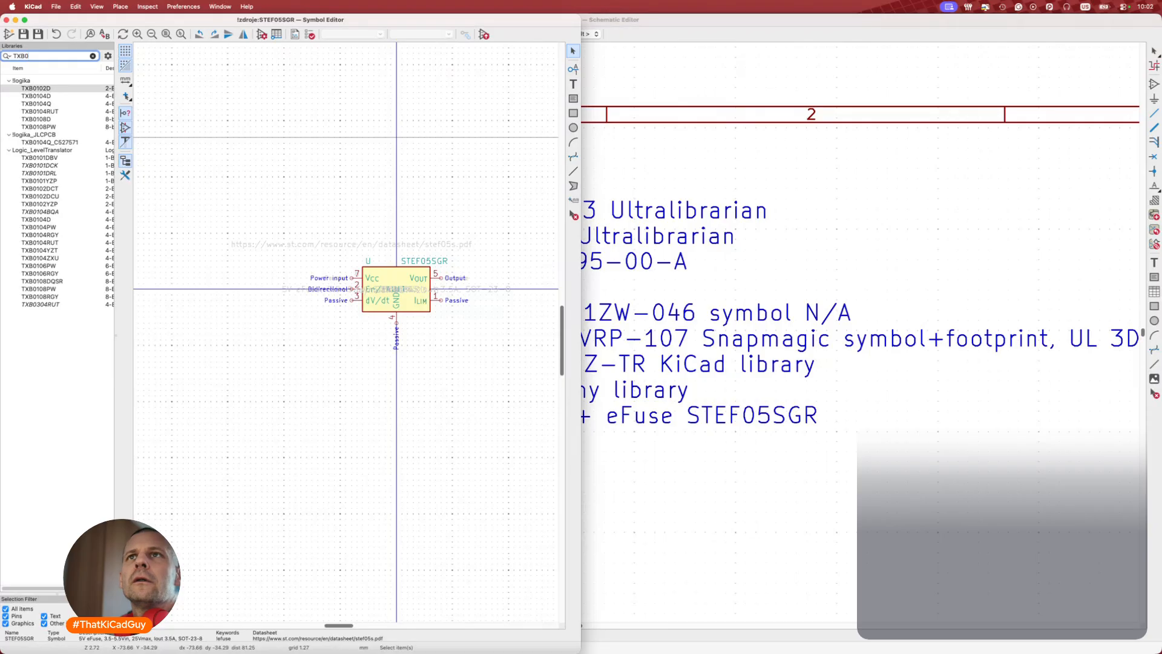
Recheck the TXB0304RSVR level shifters in the reference schematic PDF and open the part's datasheet from its Mouser page in Brave.
key("super+Tab")
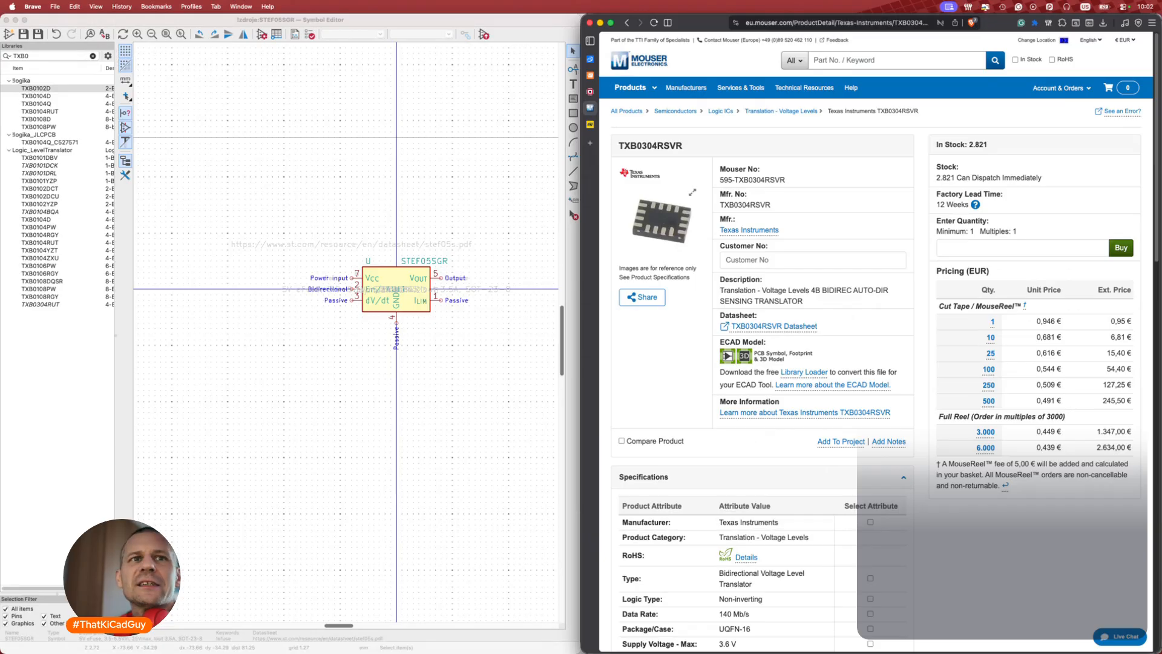
key("ctrl+Up")
left_click(272, 355)
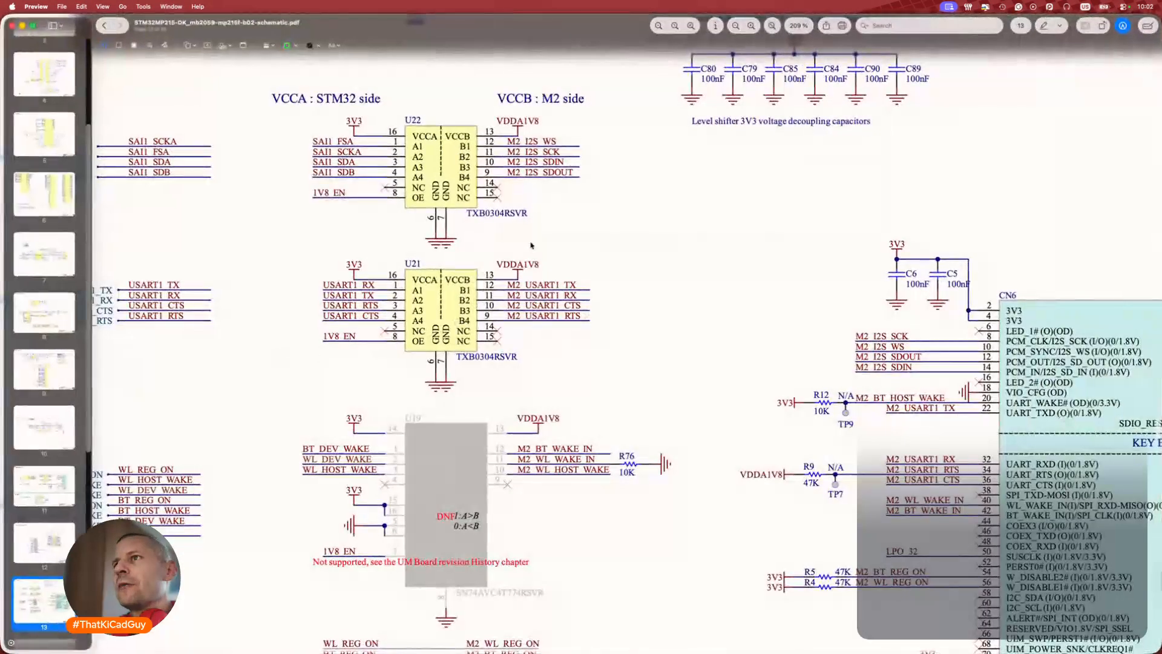
scroll(531, 247, "up", 1)
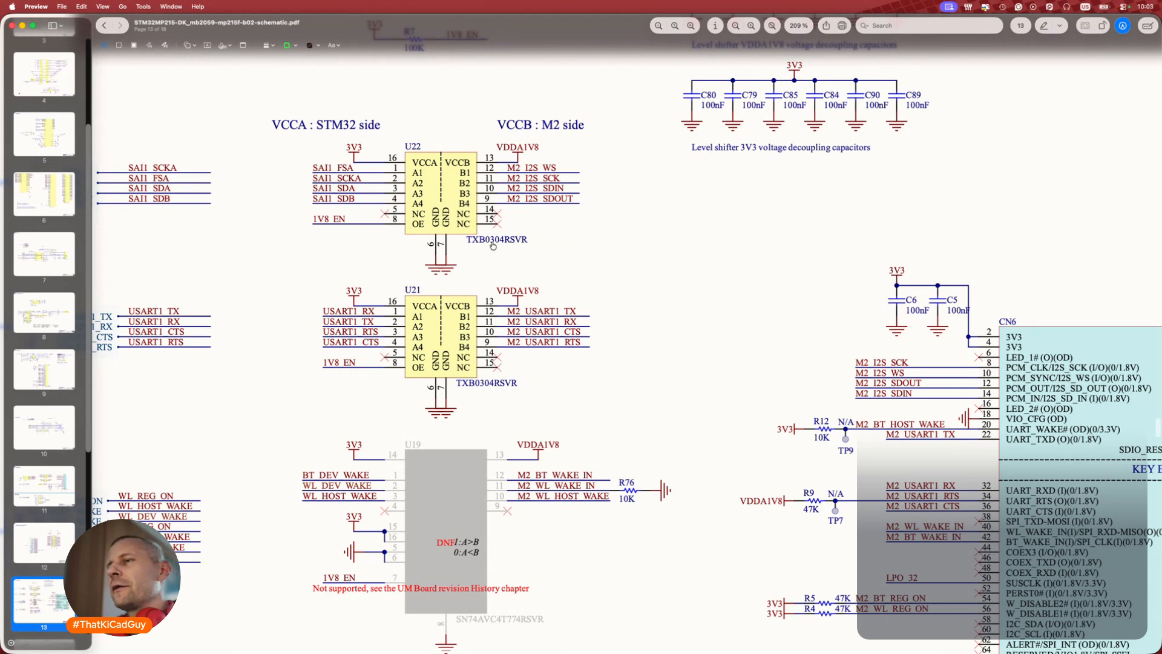
key("super+Tab")
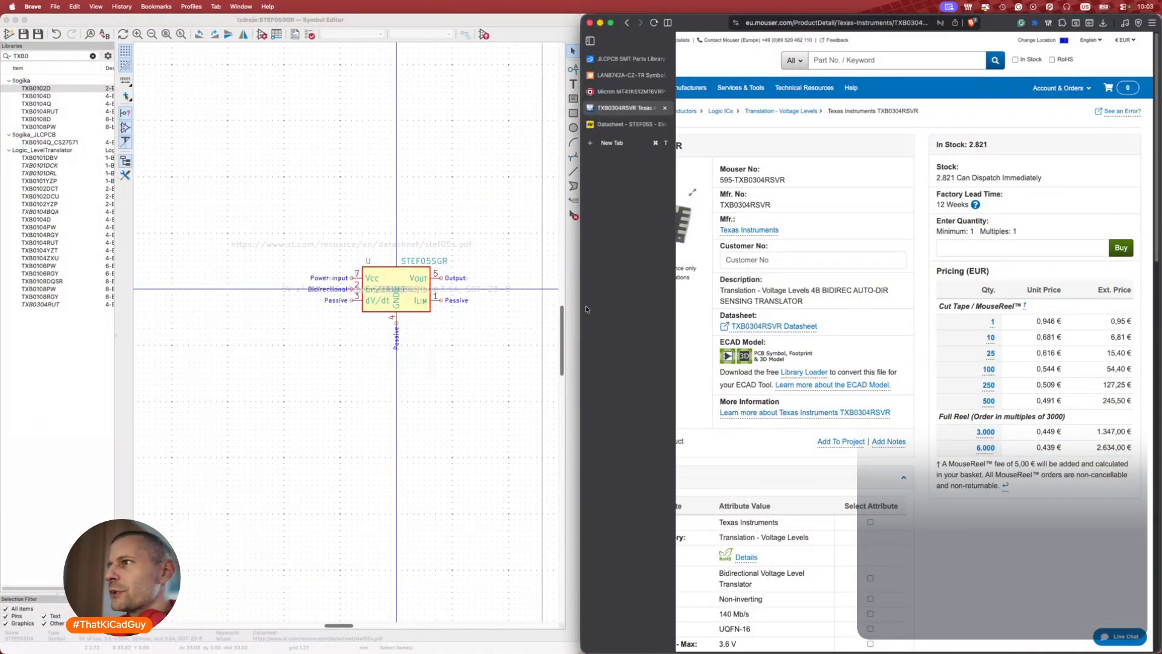
left_click(808, 327)
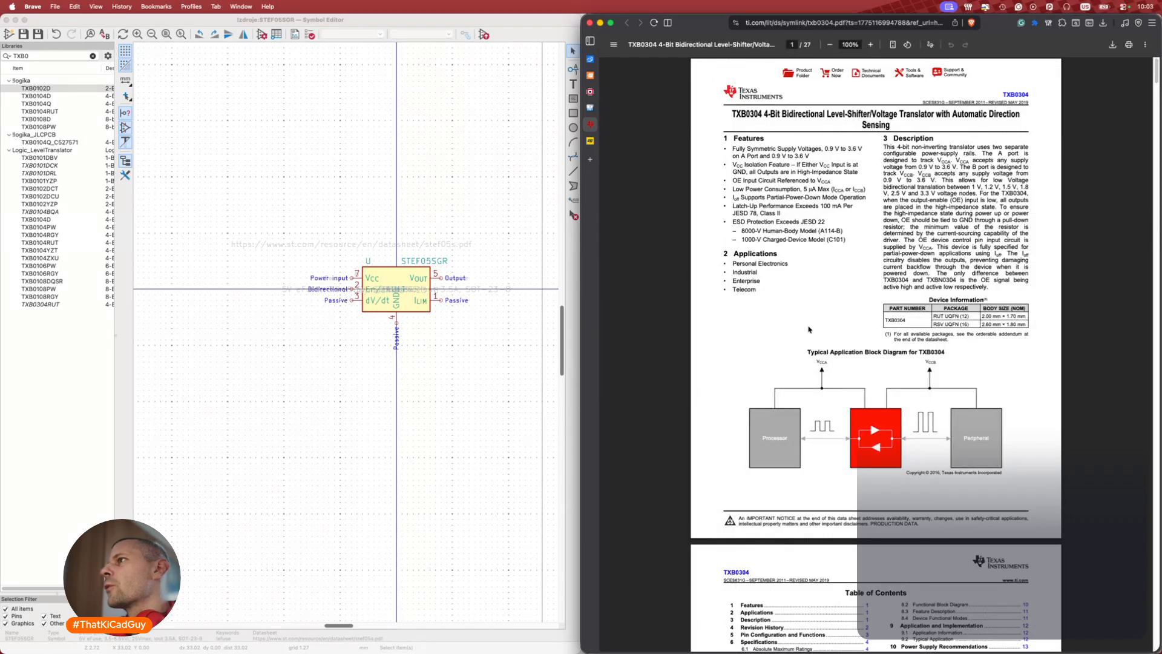
Examine the TXB0304 datasheet's first page and its Pin Configuration and Functions section, comparing the RSV and RUT packages.
scroll(915, 301, "up", 3, "ctrl")
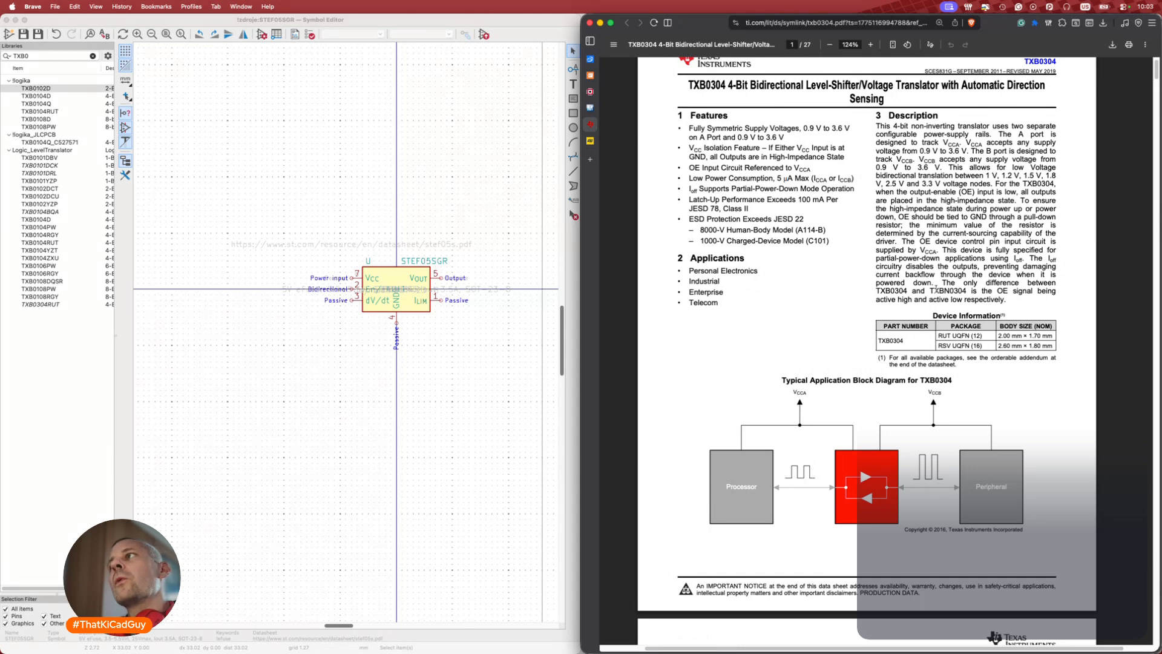
scroll(935, 291, "down", 5)
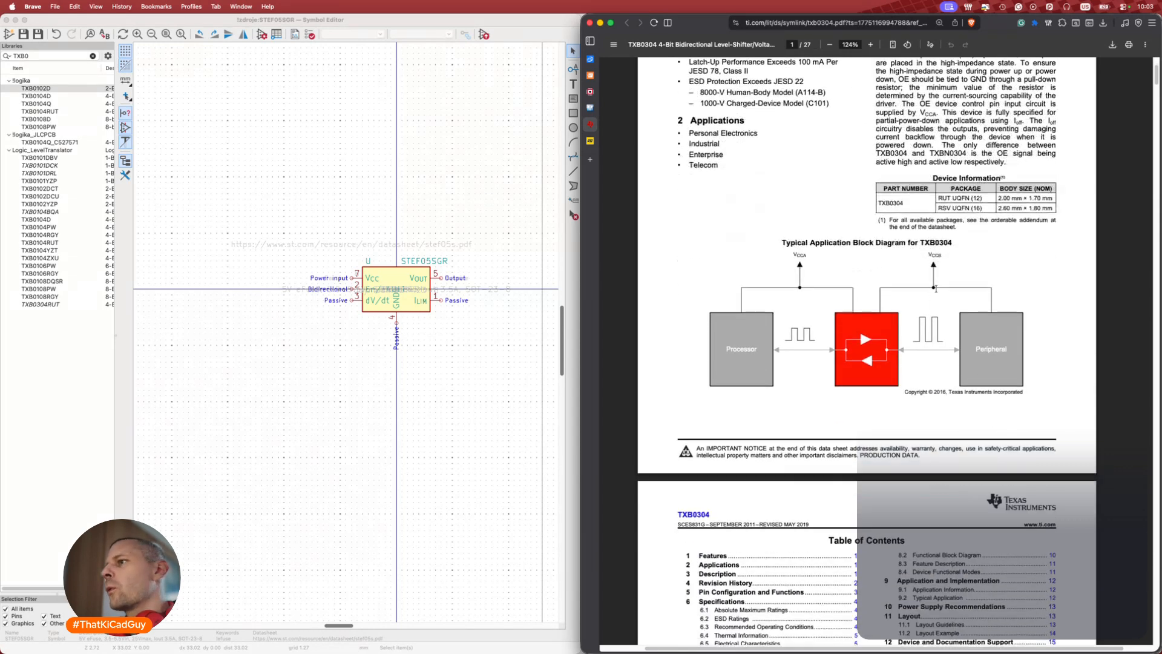
scroll(935, 289, "down", 15)
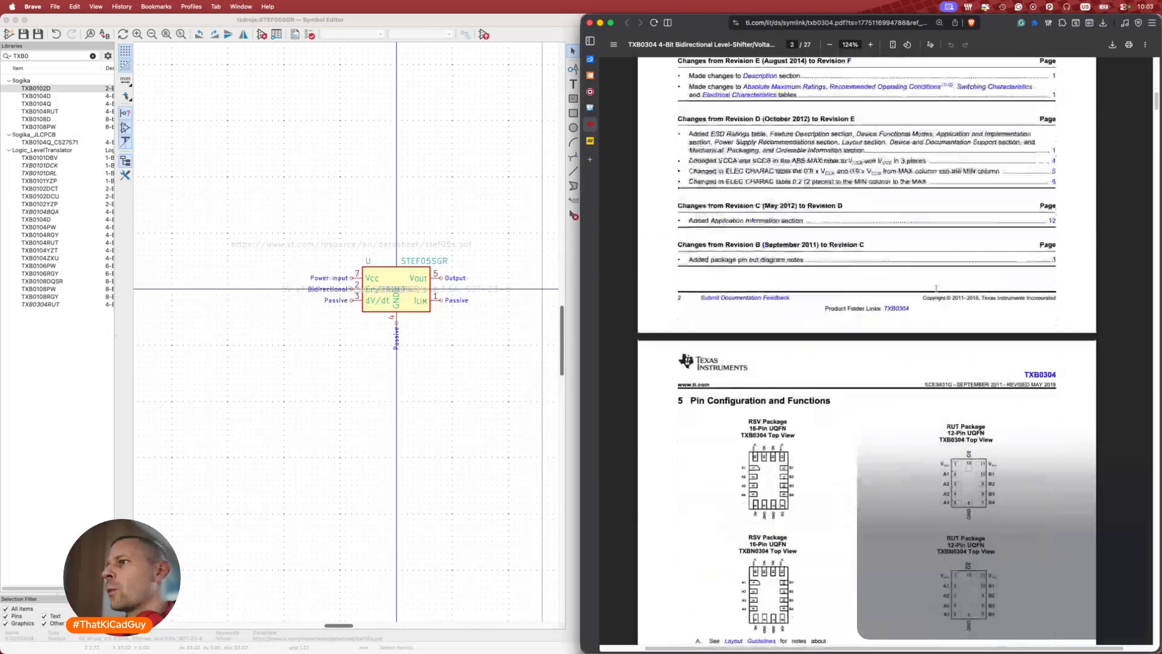
scroll(897, 407, "down", 2)
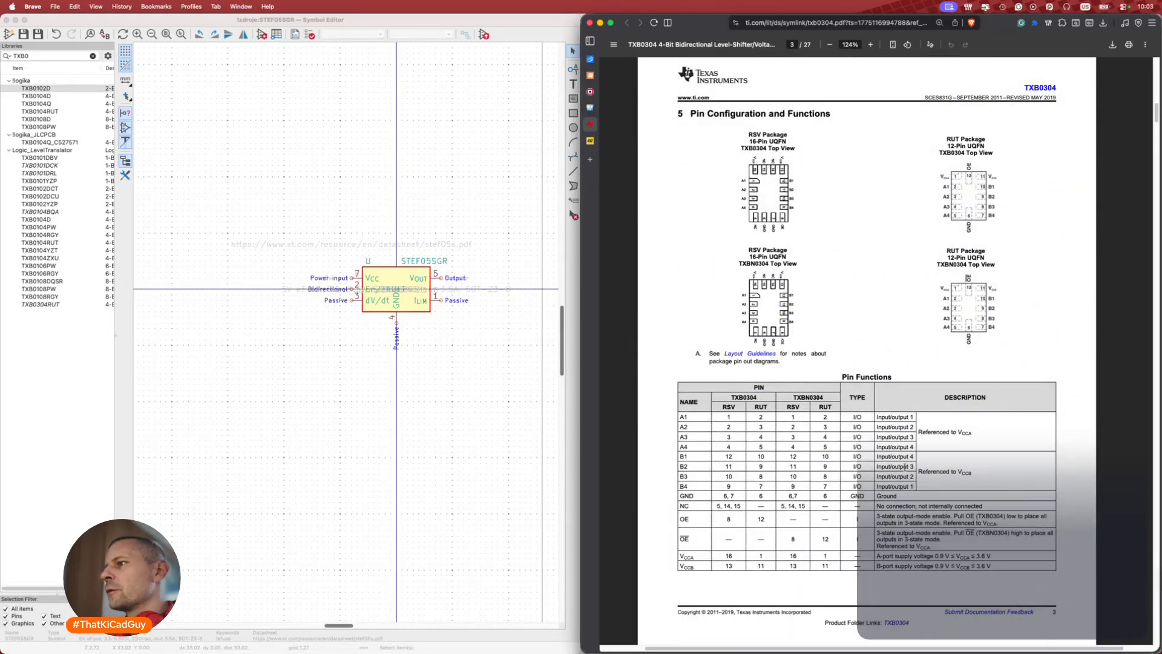
scroll(948, 341, "up", 15)
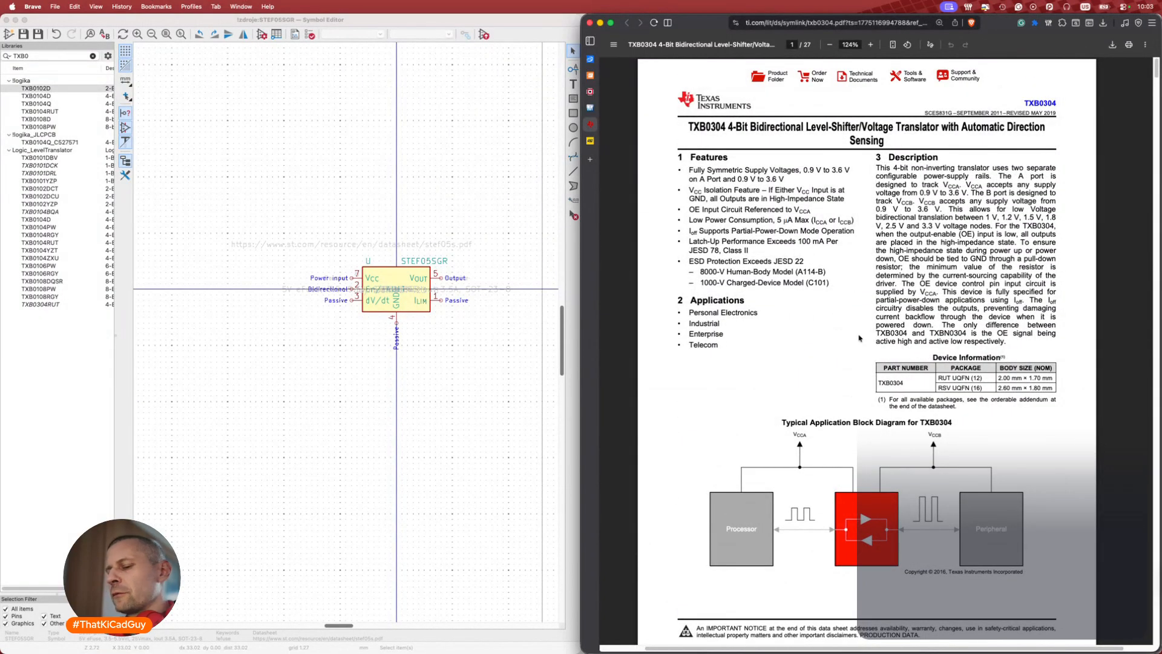
Open Gemini in a new browser tab and ask "What is the difference between TXB0104 and TXB0304 voltage translators?".
key("super+t")
type("gemini")
key("Return")
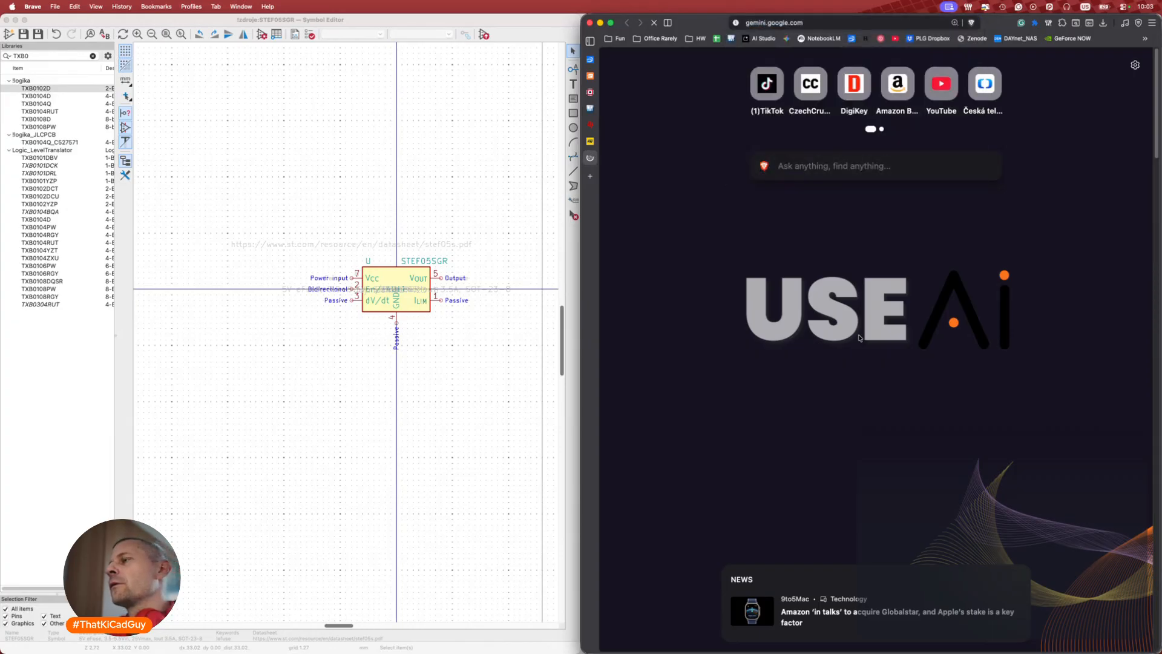
type("What is the difference betee")
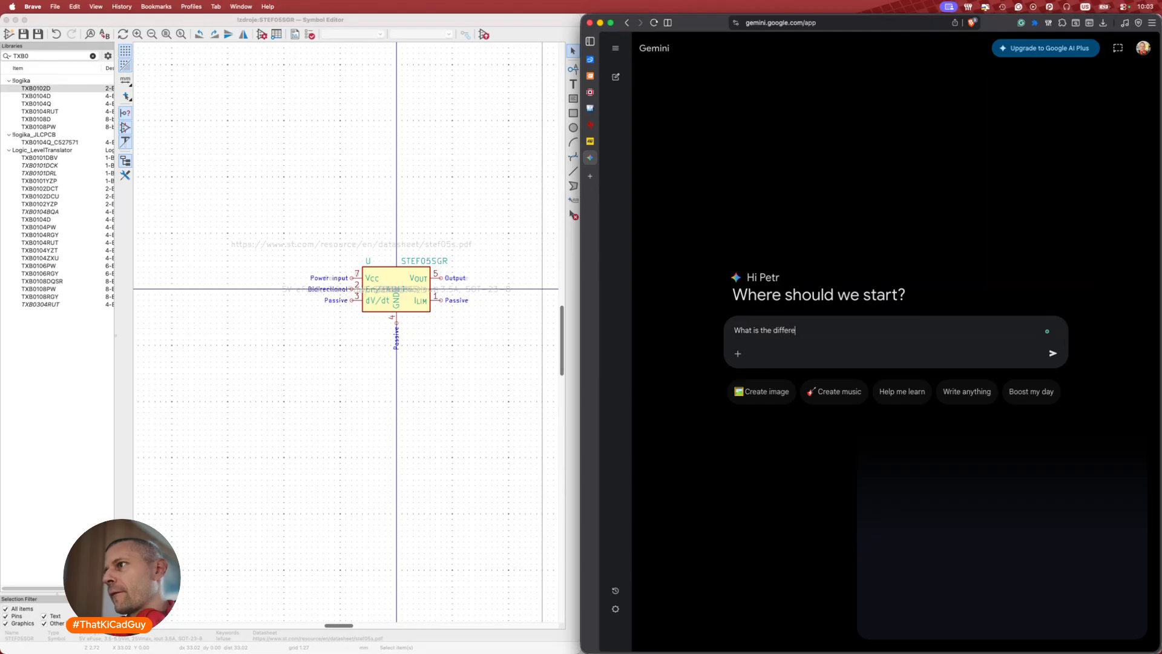
key("BackSpace")
key("BackSpace")
type("ween T")
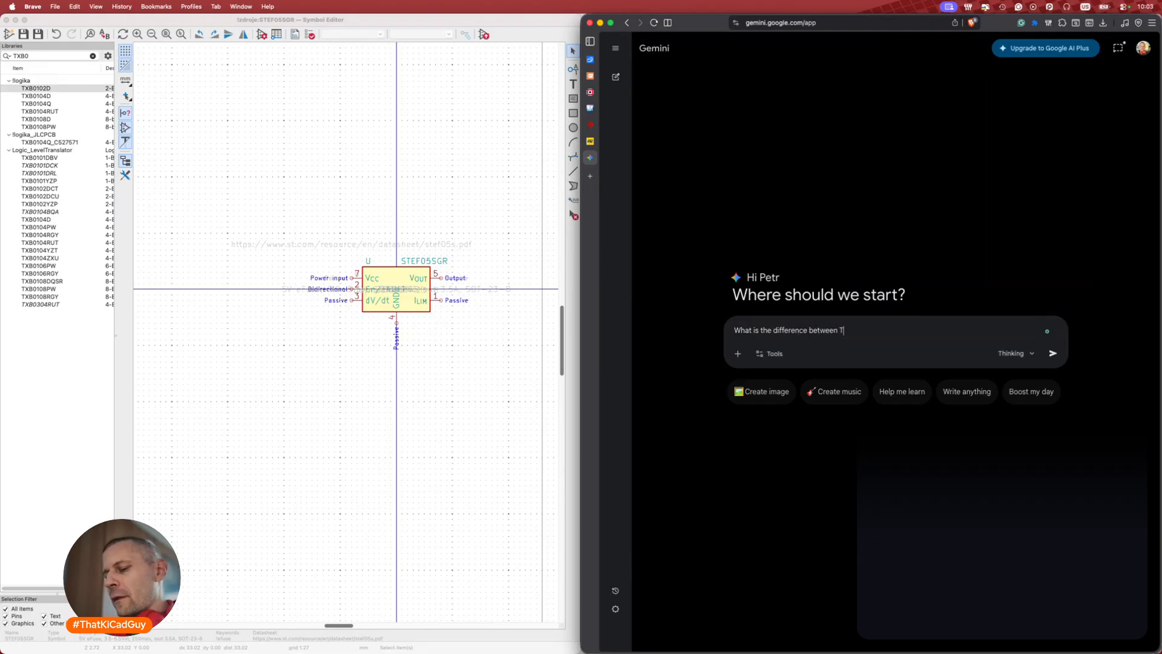
type("XB0104 and TXBo304")
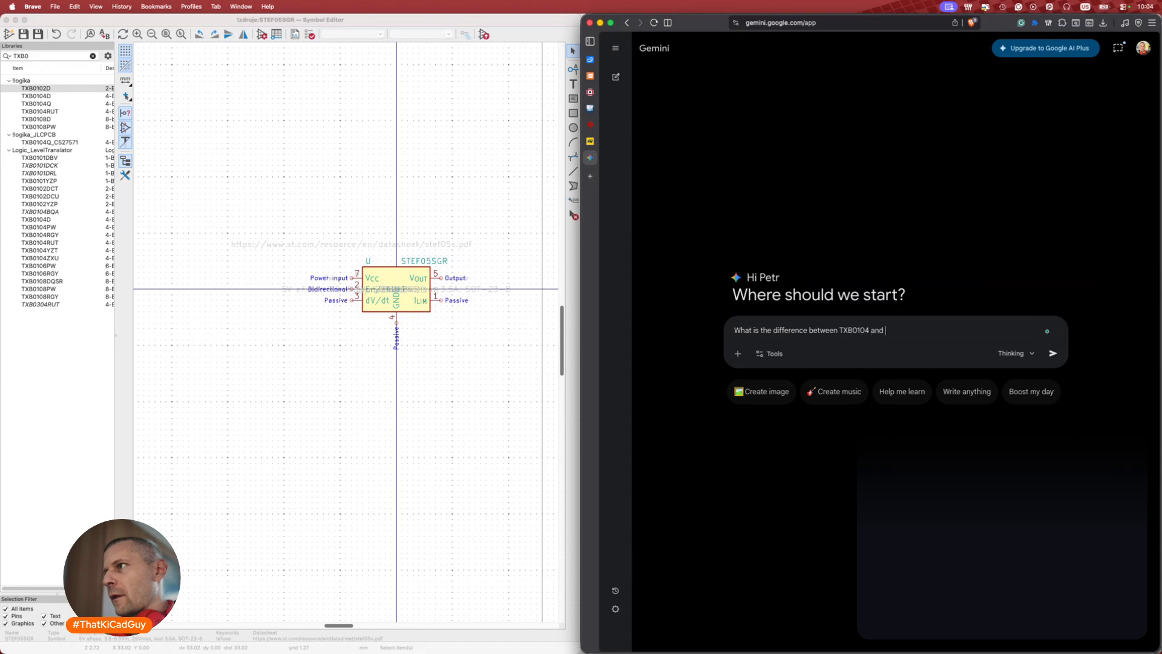
key("BackSpace")
key("BackSpace")
key("BackSpace")
key("BackSpace")
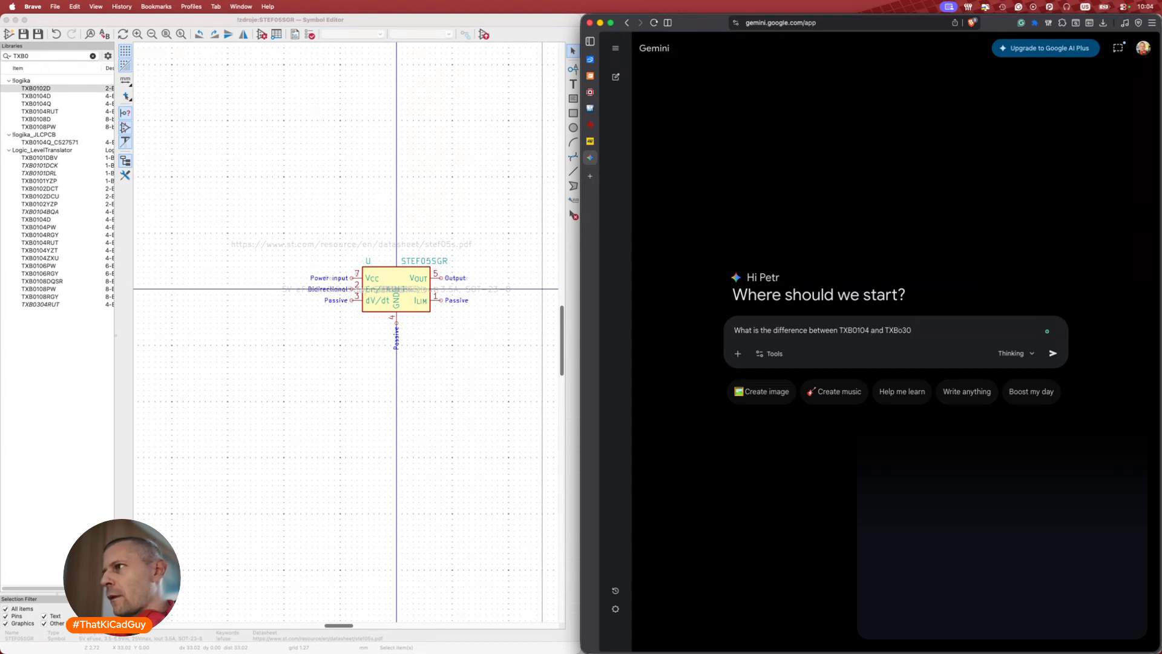
type("0304 voltage trasn")
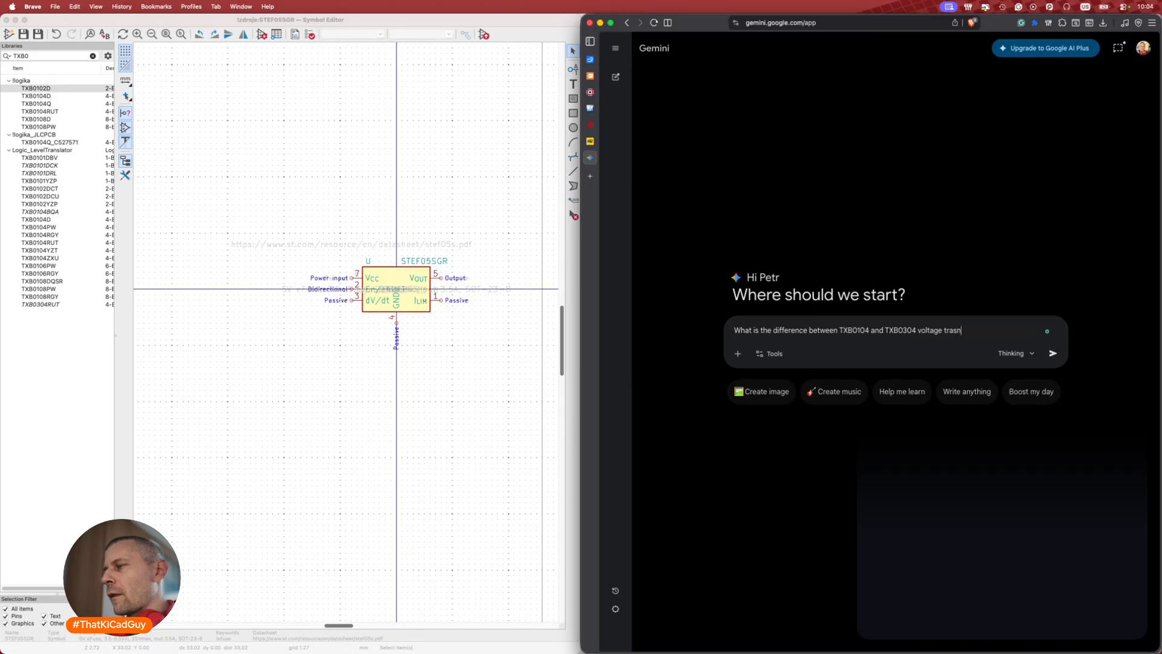
key("BackSpace")
key("BackSpace")
type("nslato")
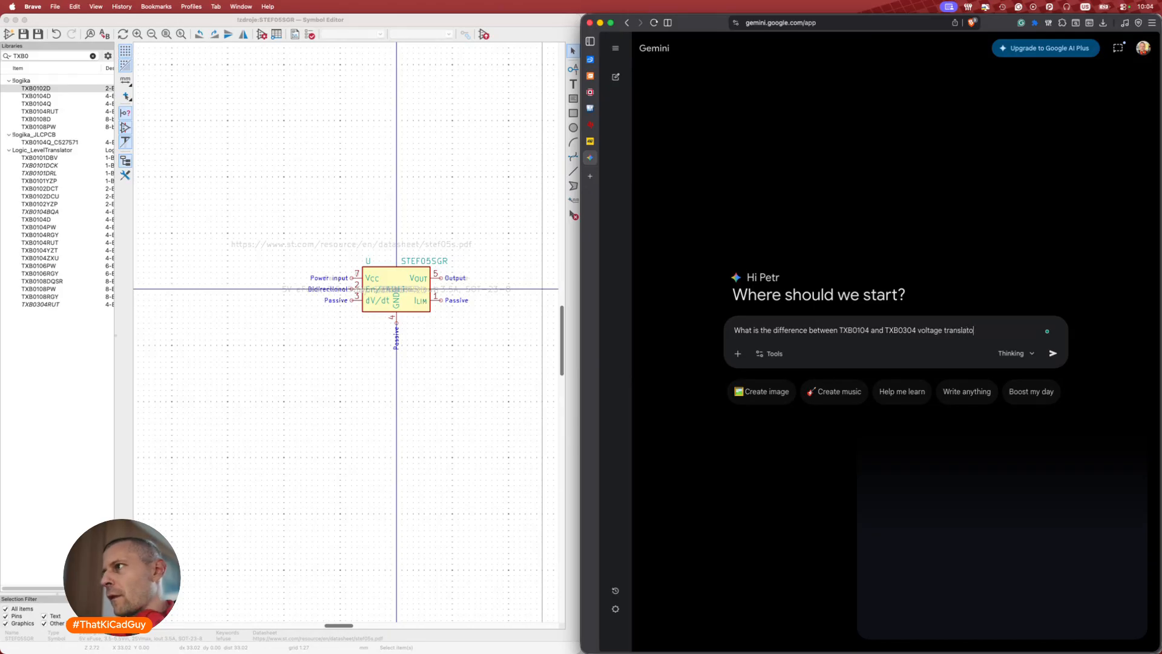
type("rs?")
key("Return")
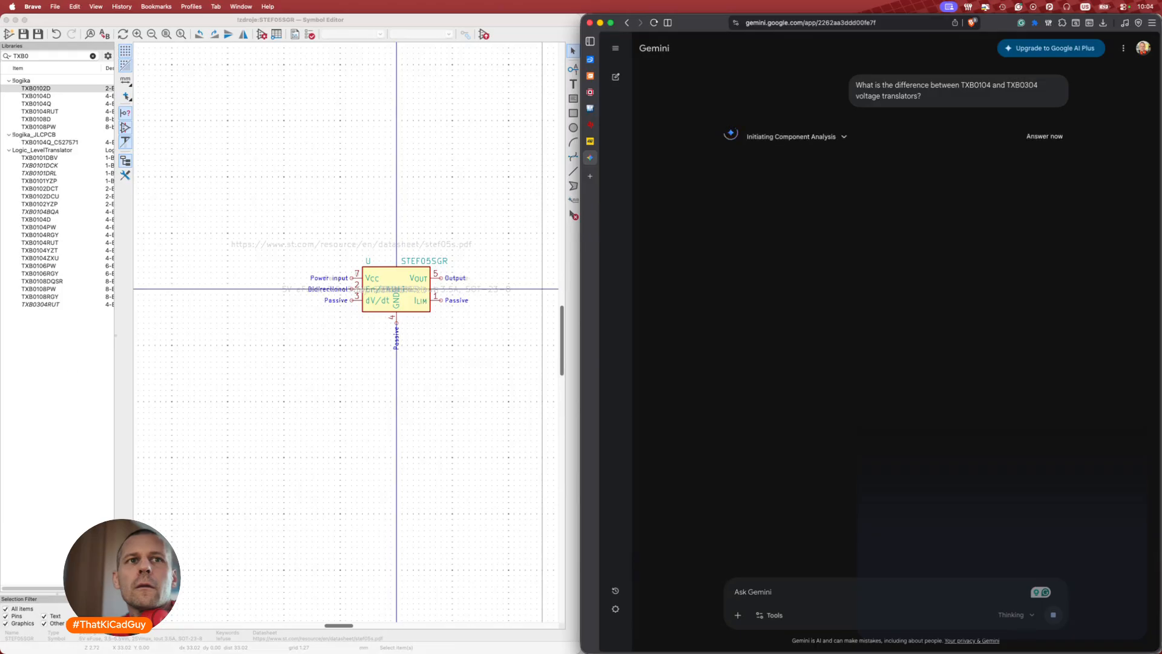
Return to the TXB0304 datasheet and skim its feature list, block diagram and table of contents.
left_click(617, 140)
left_click(664, 140)
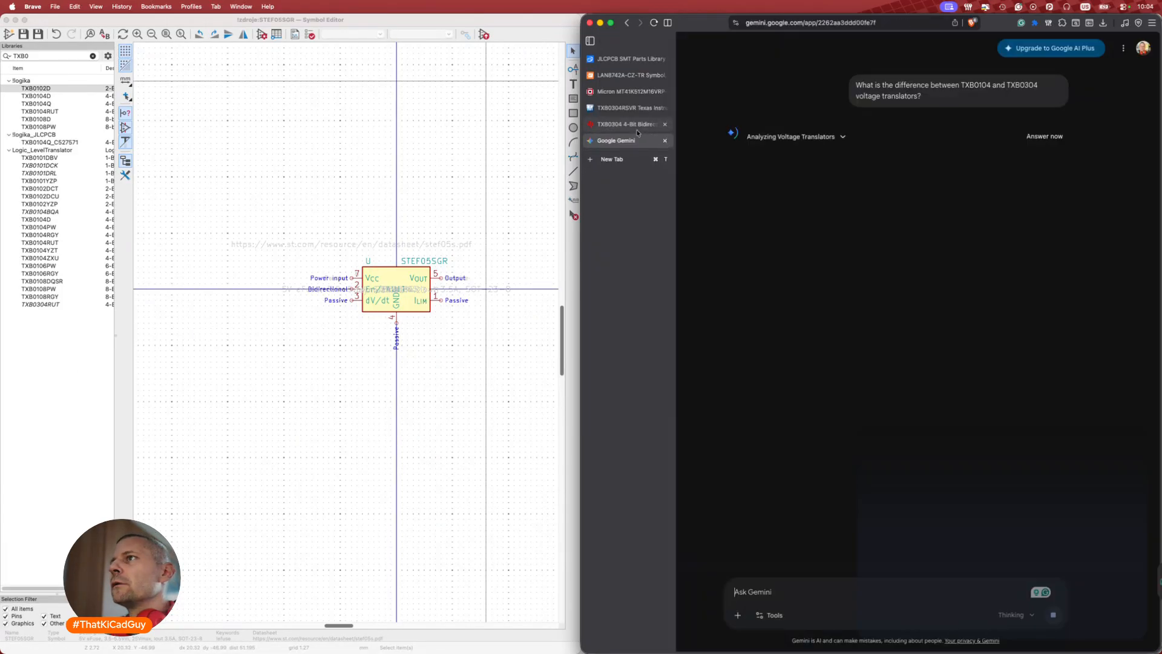
left_click(629, 124)
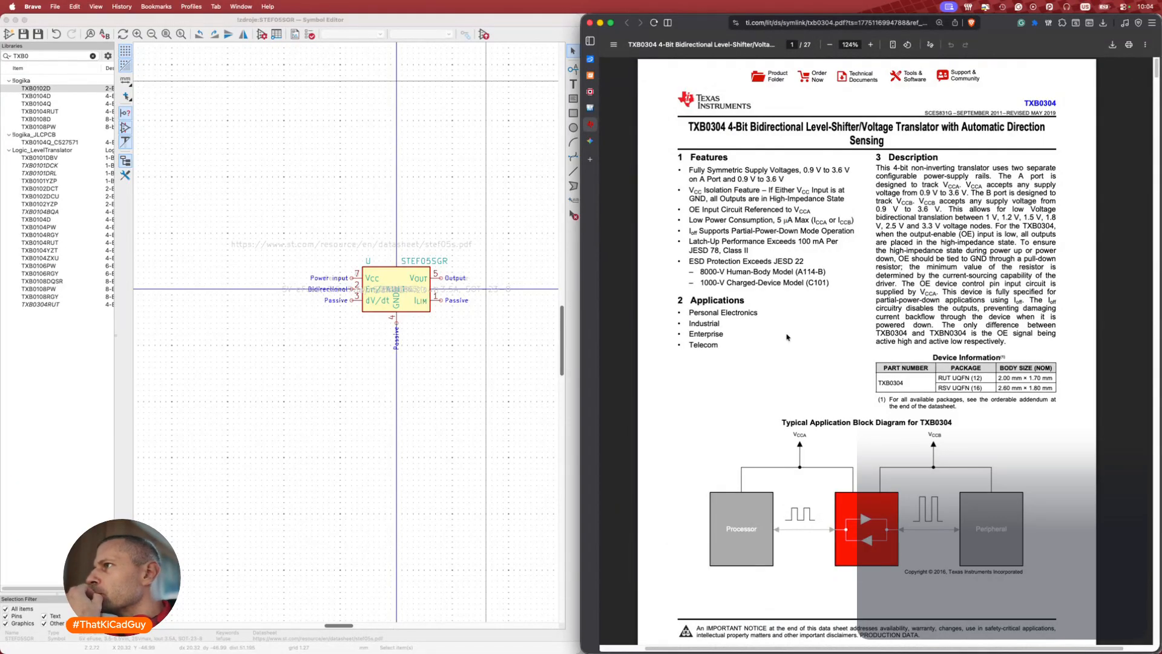
scroll(787, 337, "down", 10)
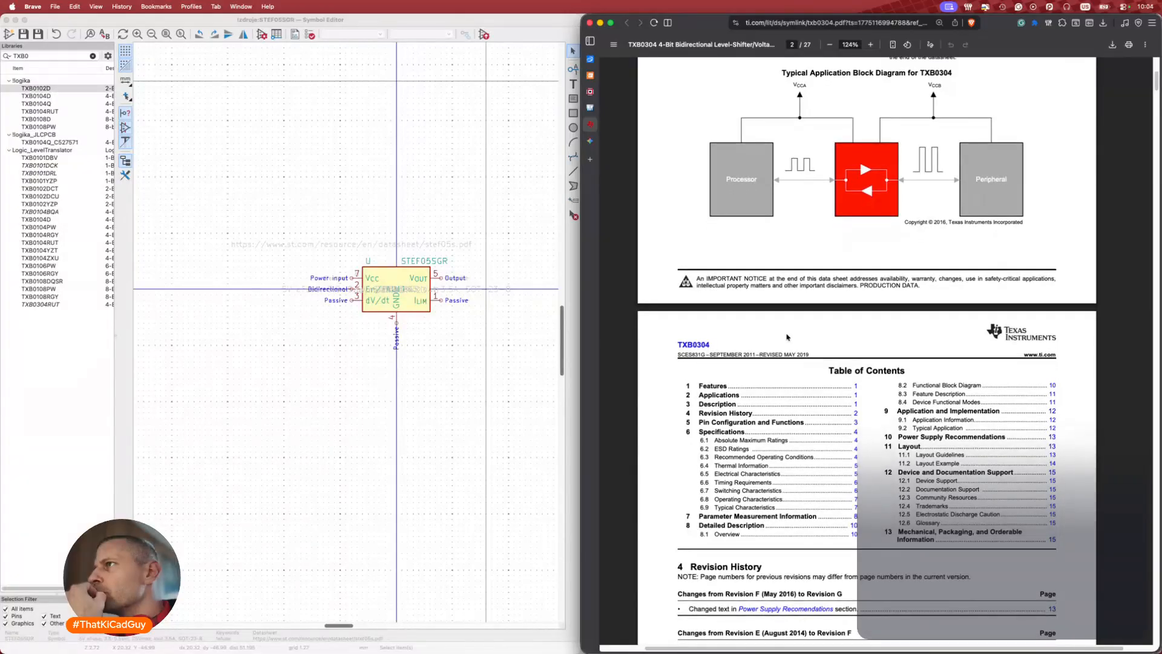
scroll(787, 337, "down", 10)
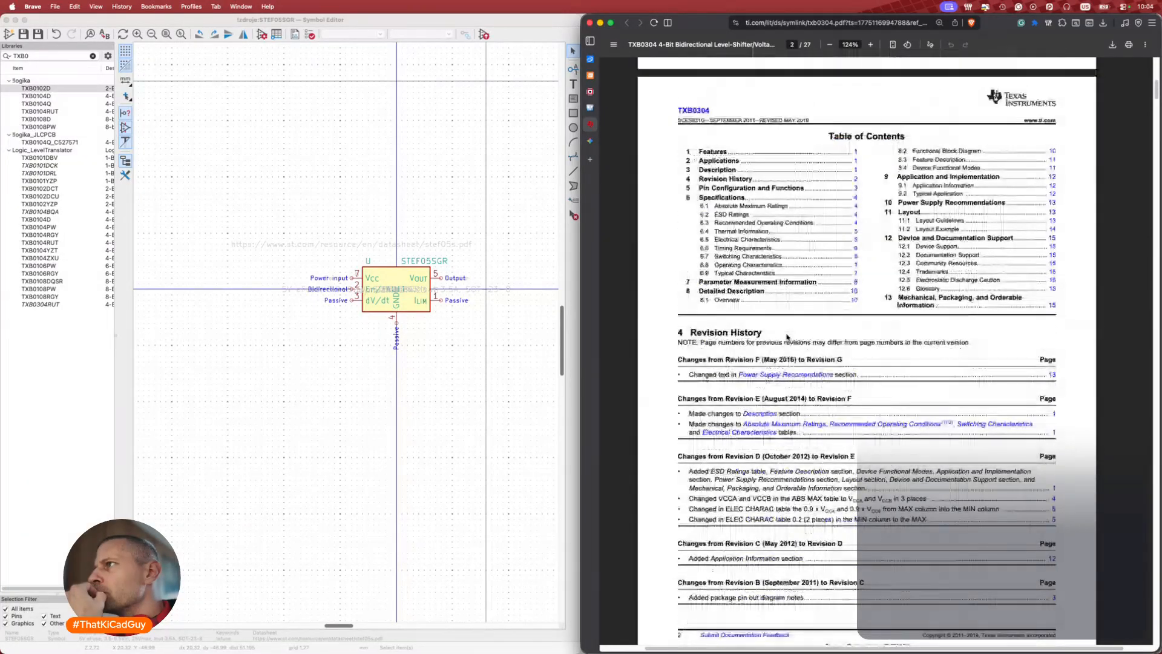
scroll(786, 337, "up", 10)
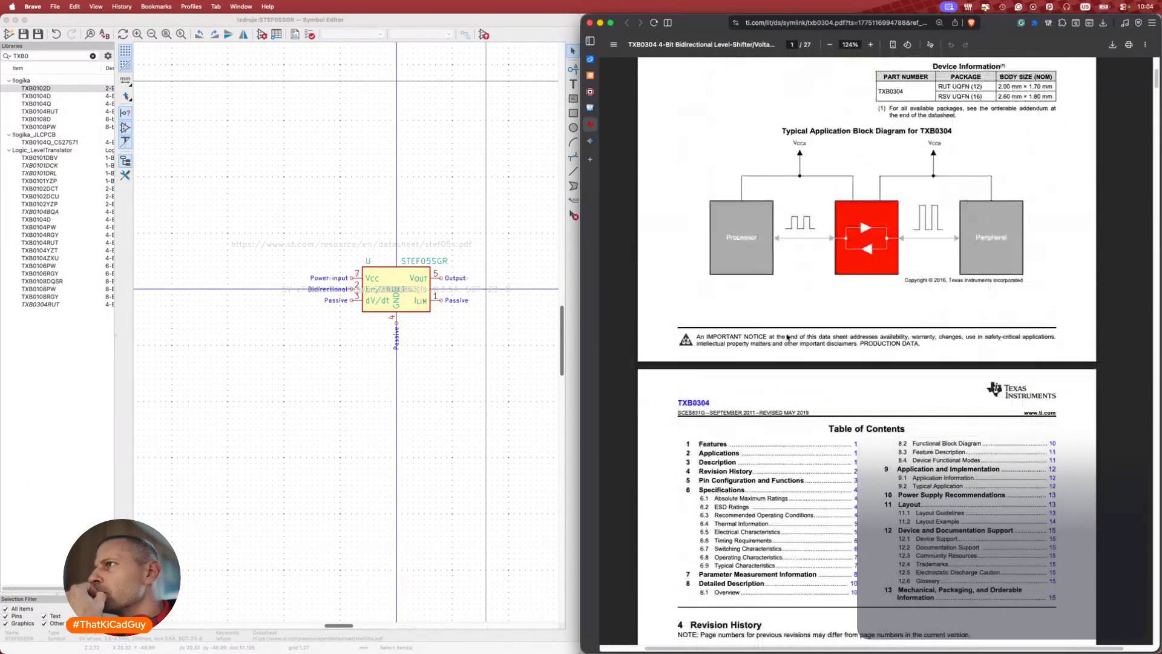
scroll(787, 337, "up", 10)
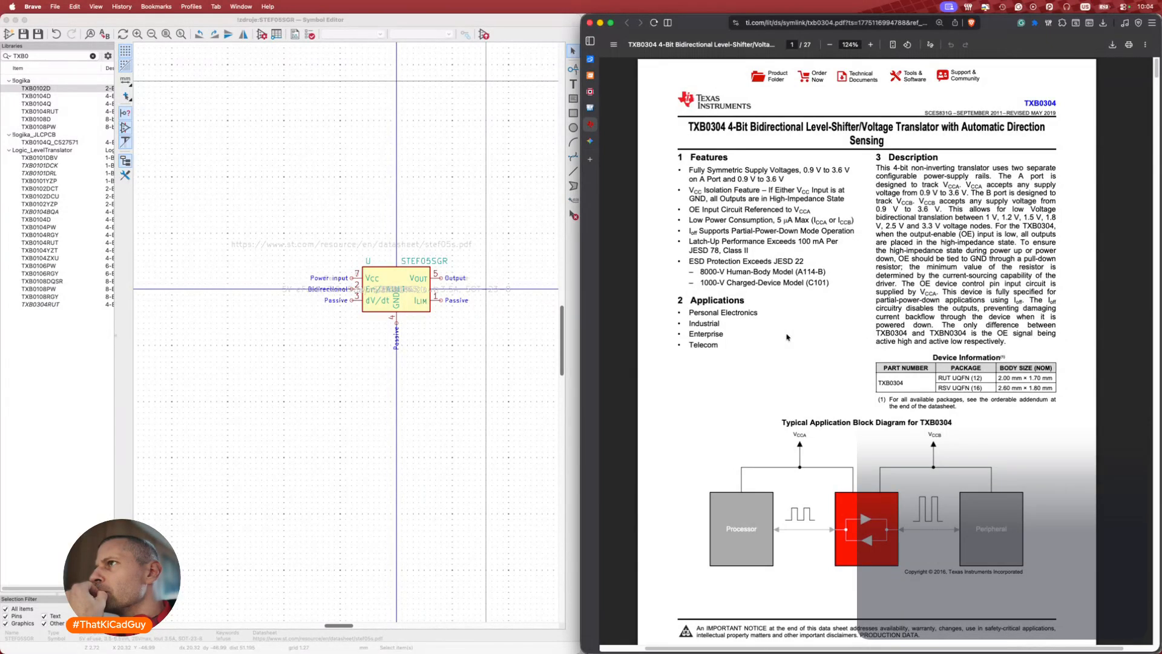
Load the TXB0104Q symbol in the KiCad symbol editor and inspect the full description in its symbol properties.
scroll(67, 134, "right", 3)
scroll(45, 110, "left", 3)
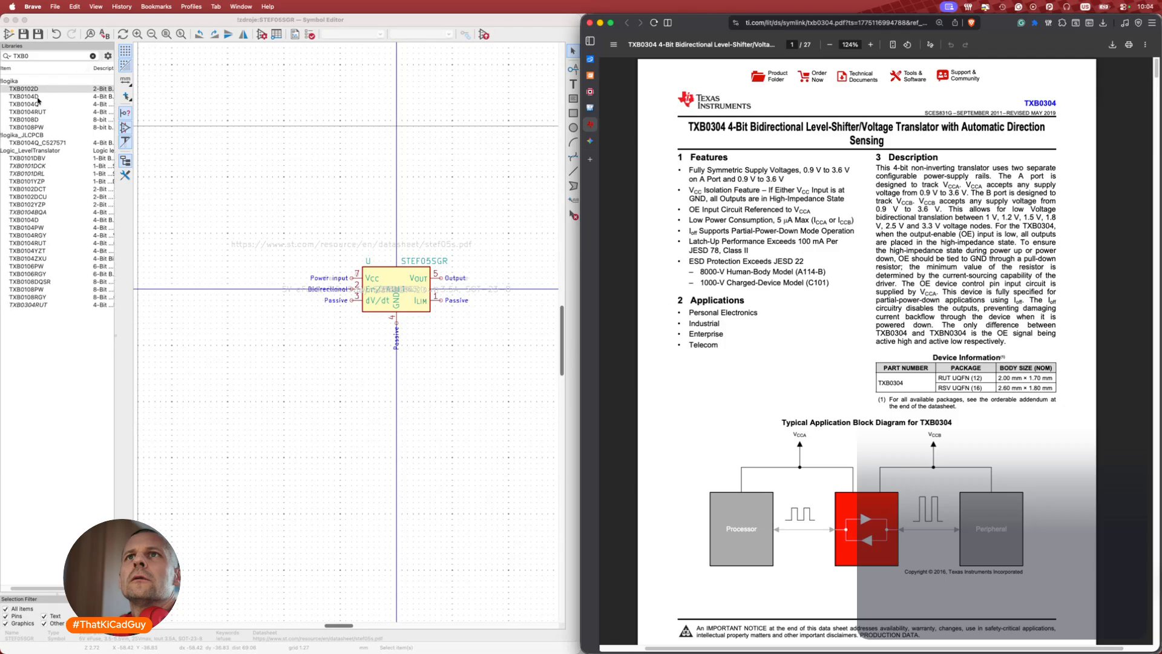
double_click(36, 104)
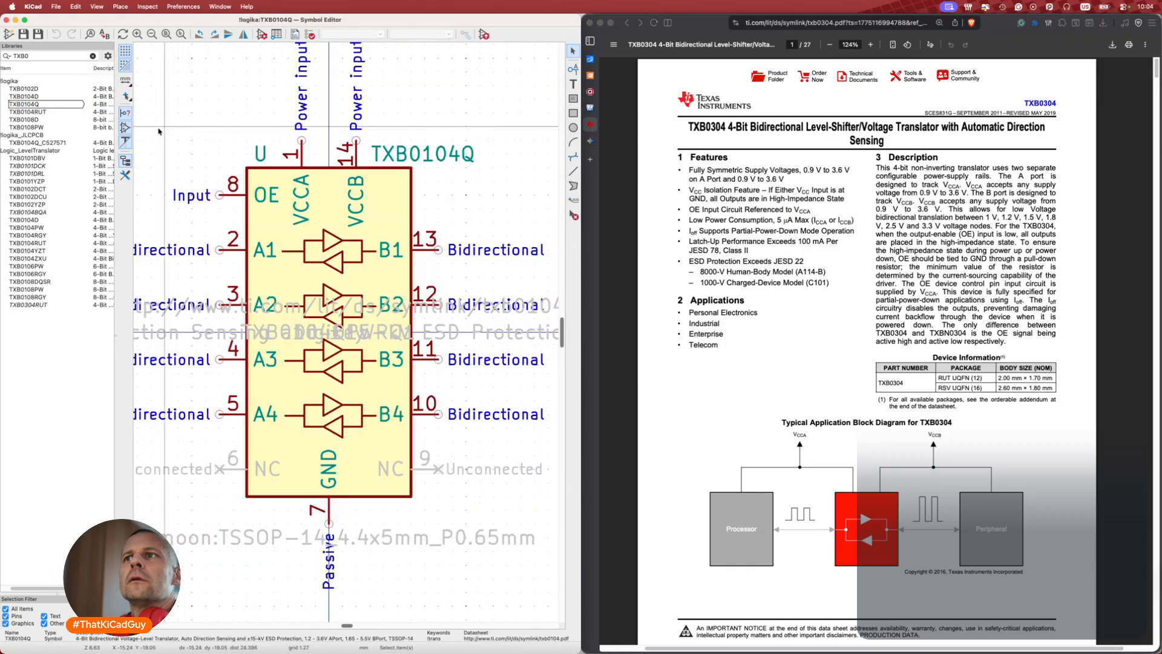
left_click(262, 34)
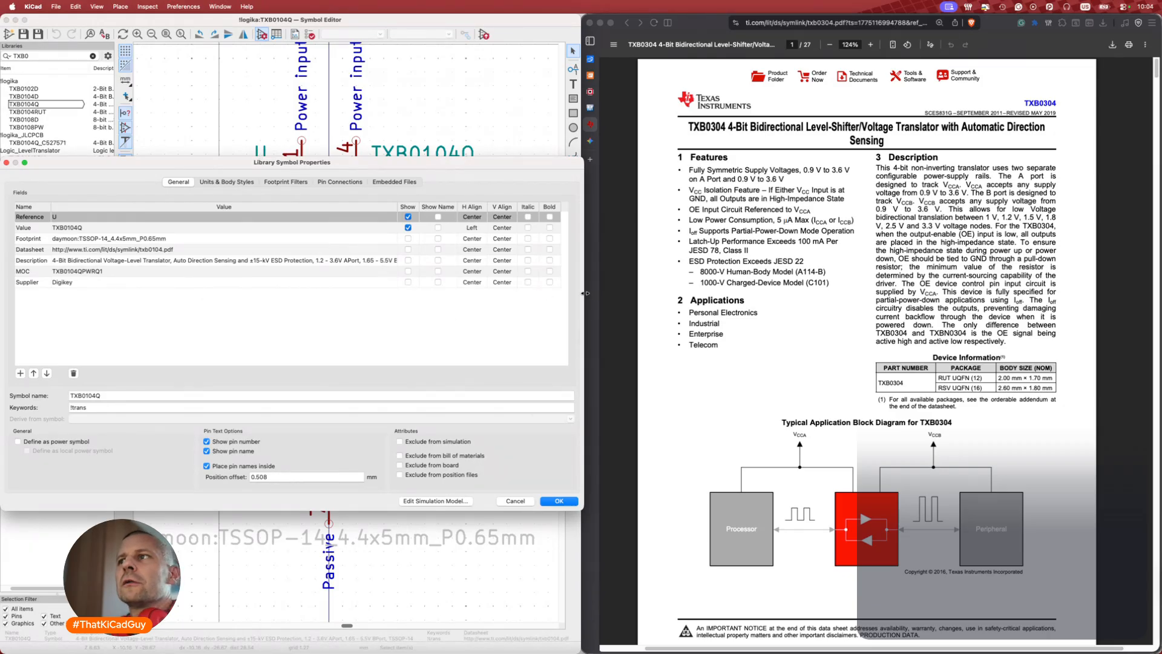
left_click_drag(581, 295, 552, 294)
left_click(206, 260)
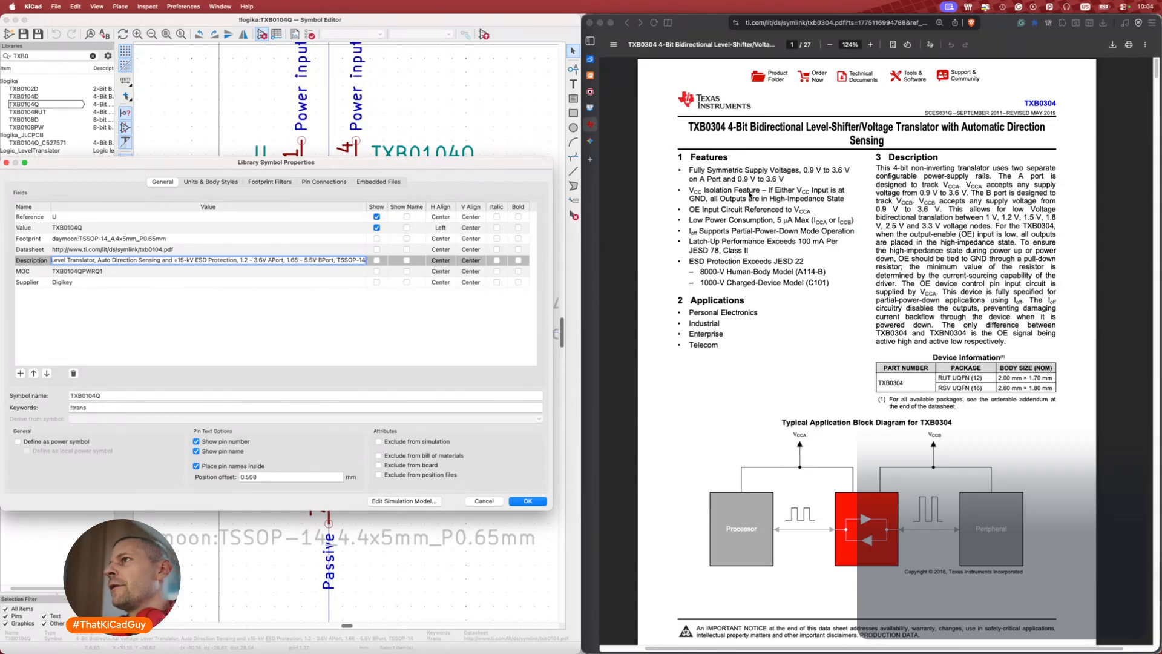
Check the A-port and B-port supply voltage ranges in the feature list of the TXB0304 datasheet in Brave.
left_click(755, 194)
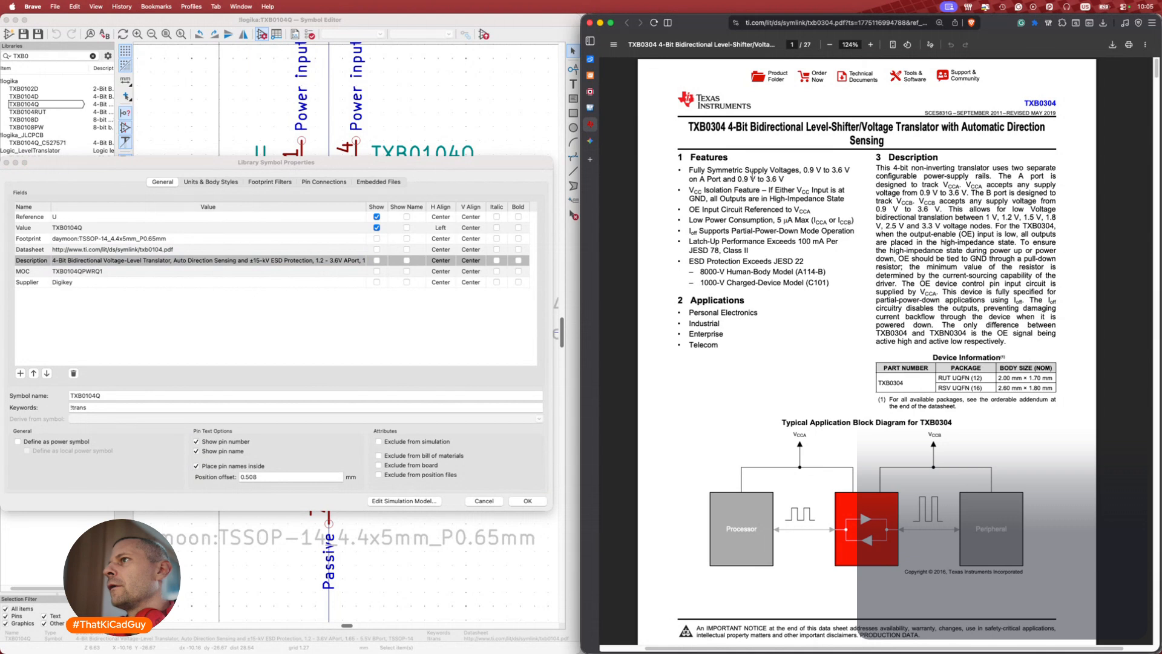
left_click_drag(737, 179, 787, 180)
left_click(799, 180)
left_click_drag(688, 180, 721, 180)
left_click(774, 180)
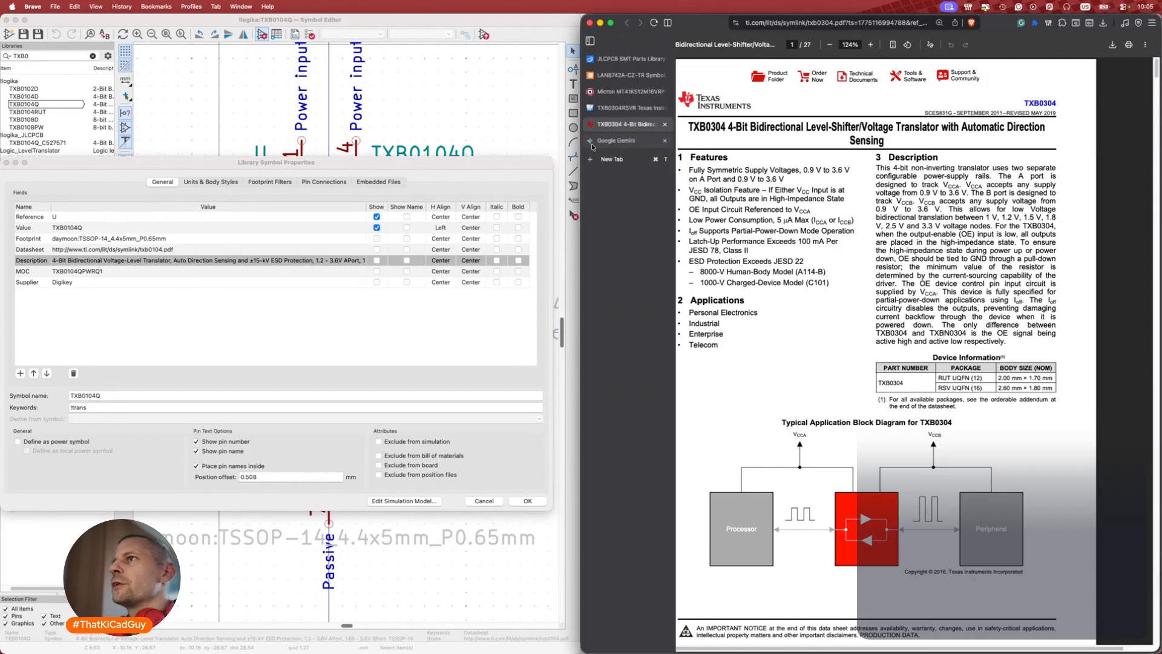
Read Gemini's TXB0104 and TXB0304 comparison, highlighting the VCCA and VCCB ranges and the low-voltage support notes.
left_click(605, 141)
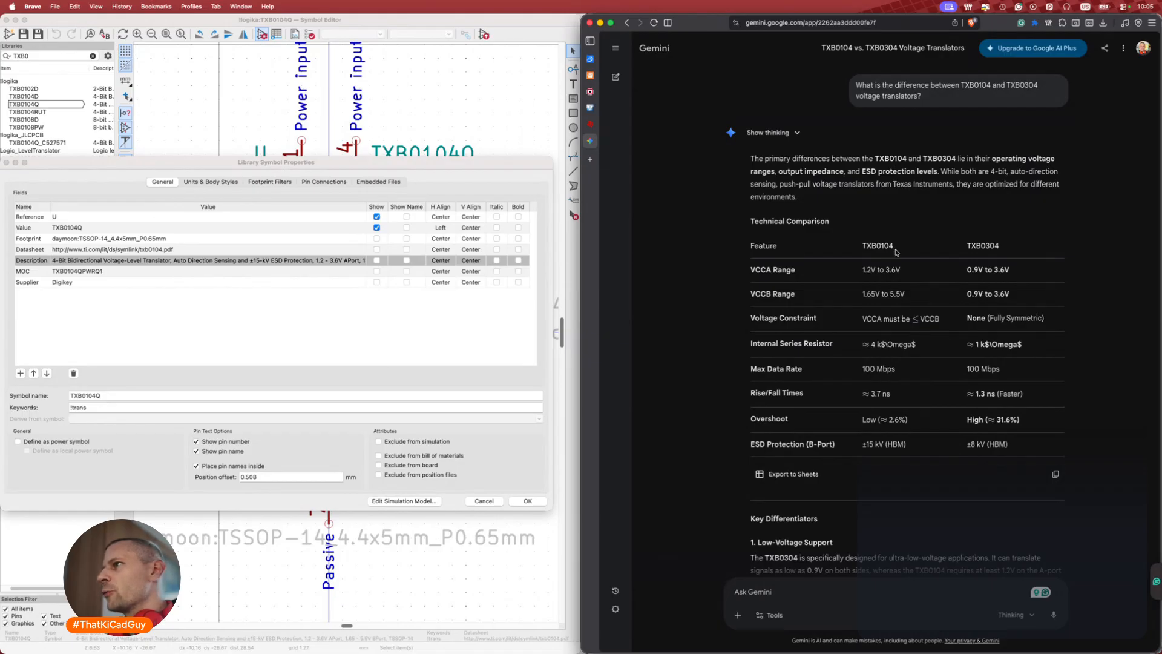
left_click_drag(907, 295, 866, 295)
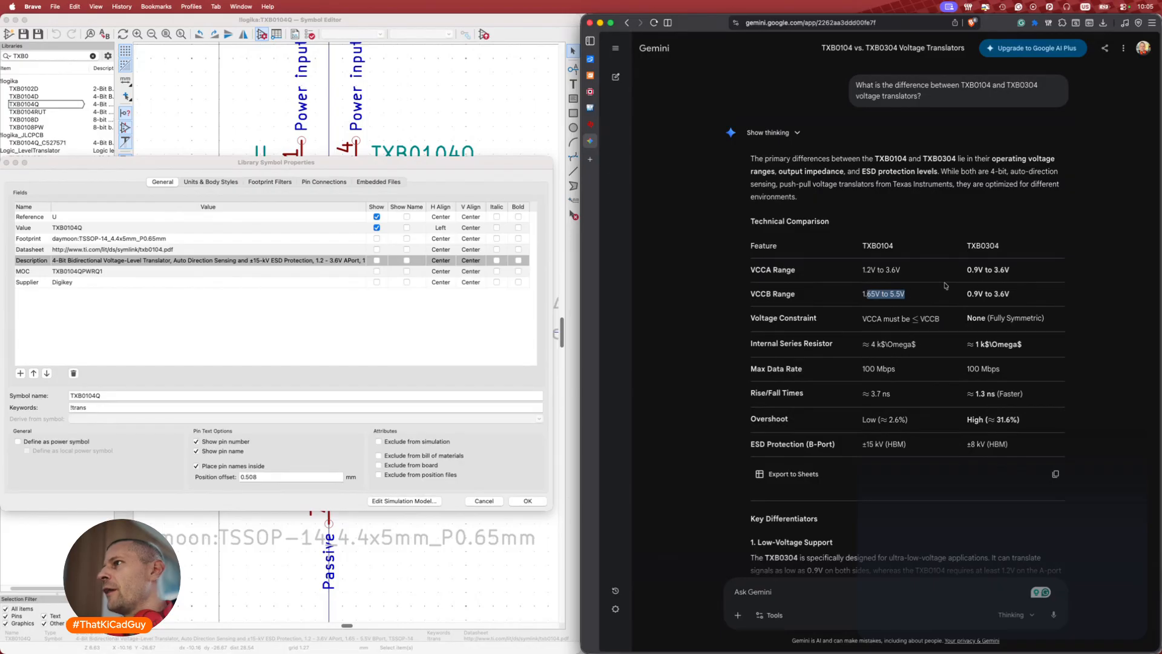
left_click_drag(966, 270, 1016, 270)
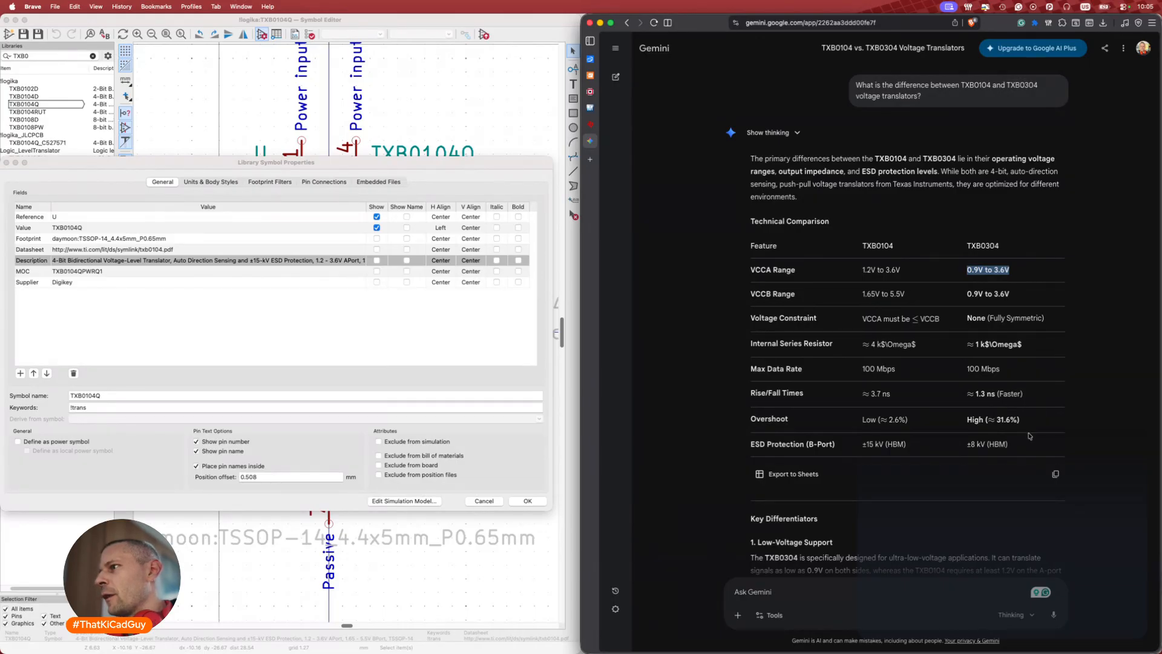
scroll(1029, 435, "down", 3)
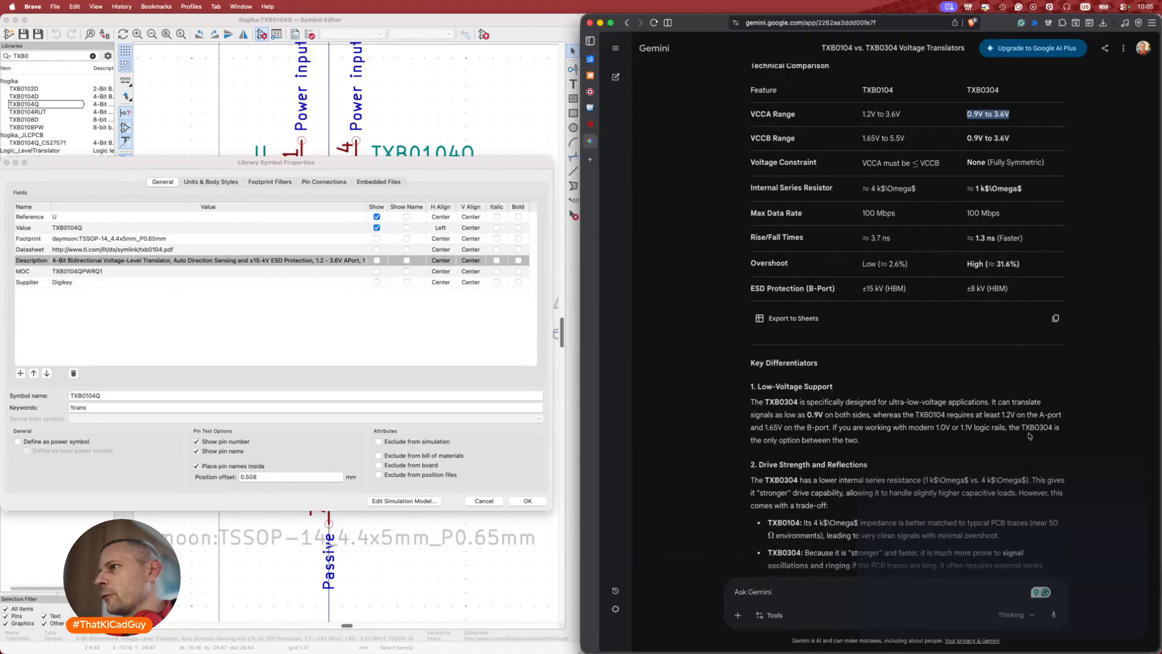
scroll(1029, 435, "down", 1)
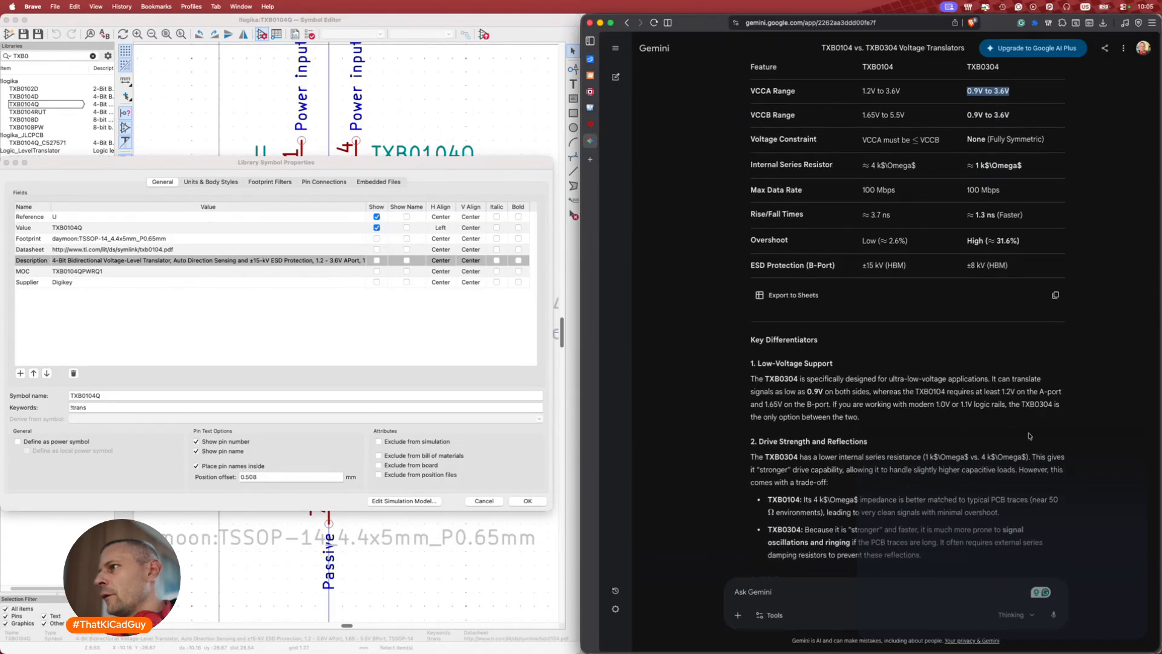
left_click_drag(995, 378, 900, 379)
scroll(964, 300, "up", 3)
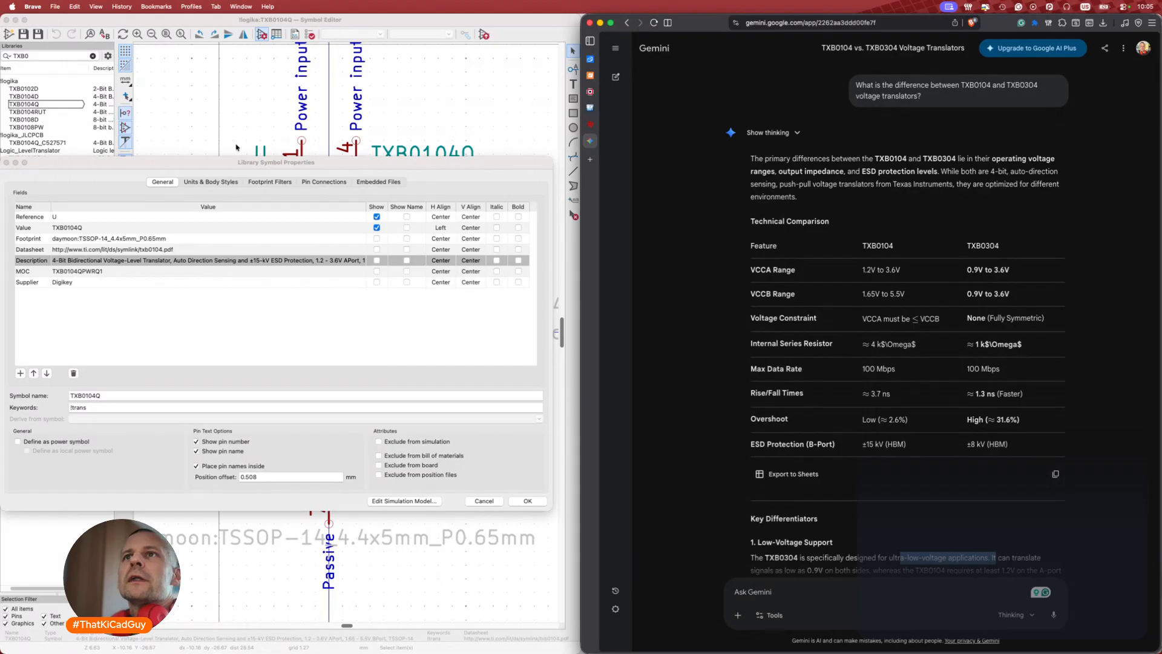
Close and reopen the TXB0104Q symbol's properties in KiCad, check its assigned footprint, and leave the dialog without changes.
left_click(7, 162)
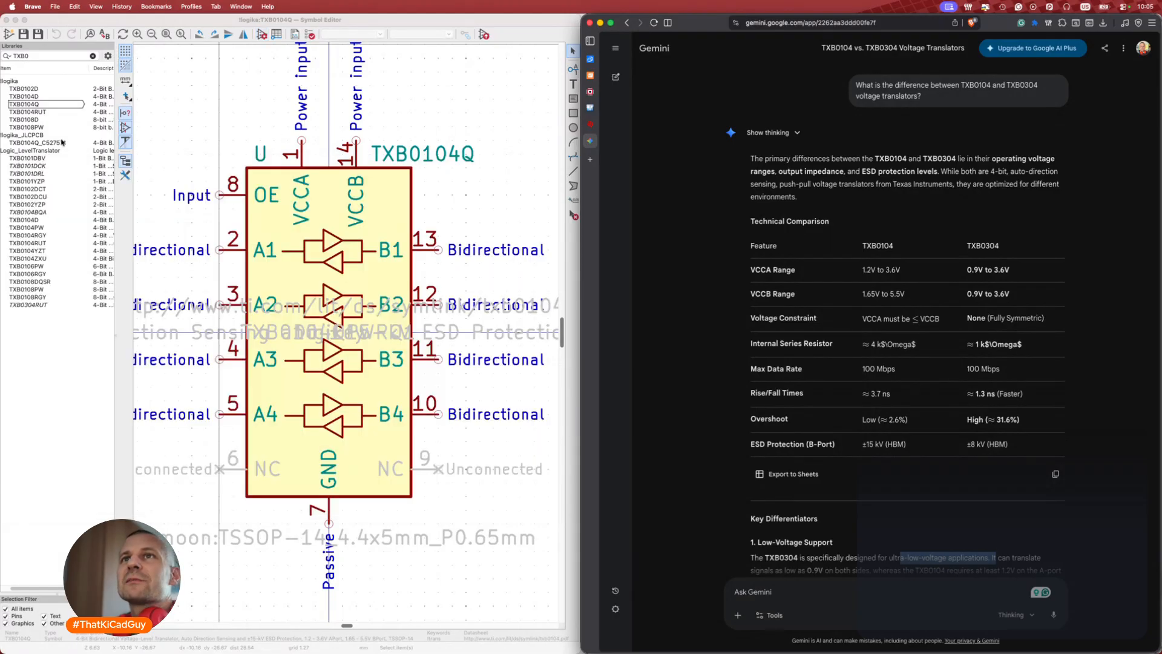
right_click(39, 106)
left_click(160, 49)
left_click(261, 34)
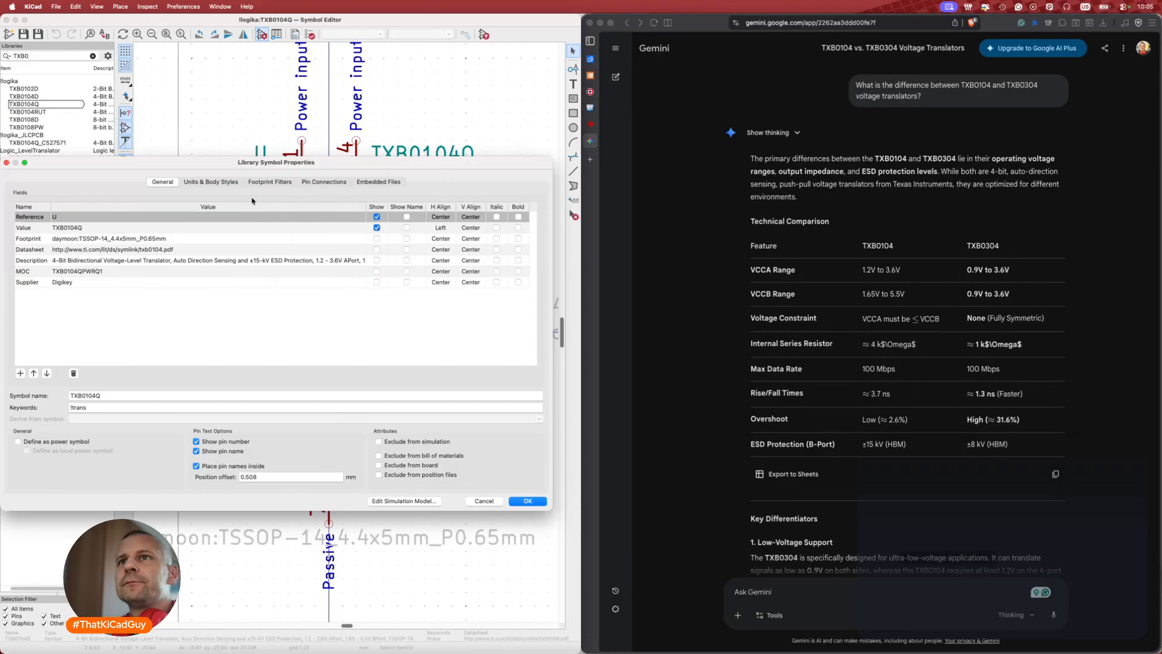
left_click(143, 239)
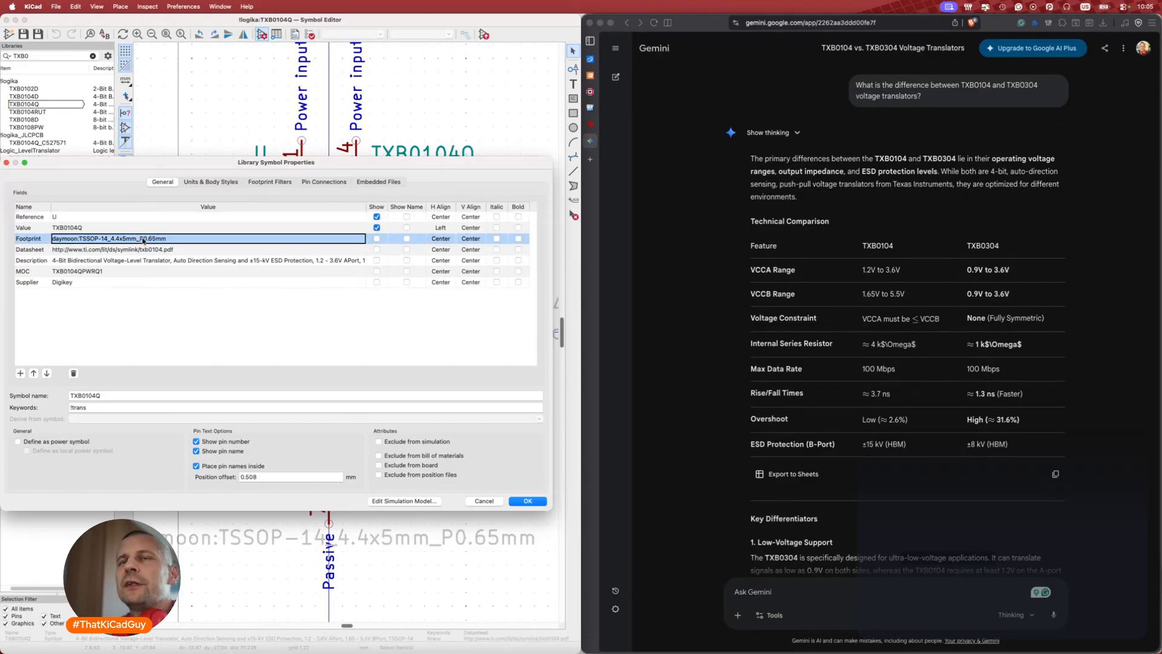
key("Escape")
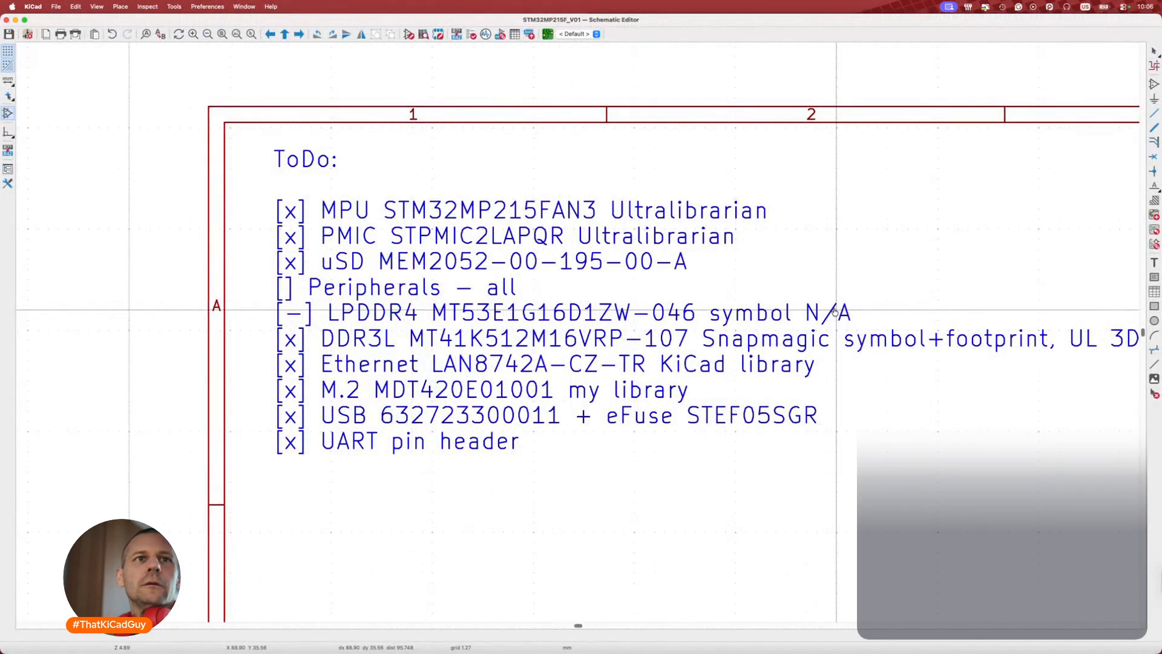
Close the Gemini comparison in Brave and review the TXB0304RSVR specifications on its Mouser product page.
key("super+Tab")
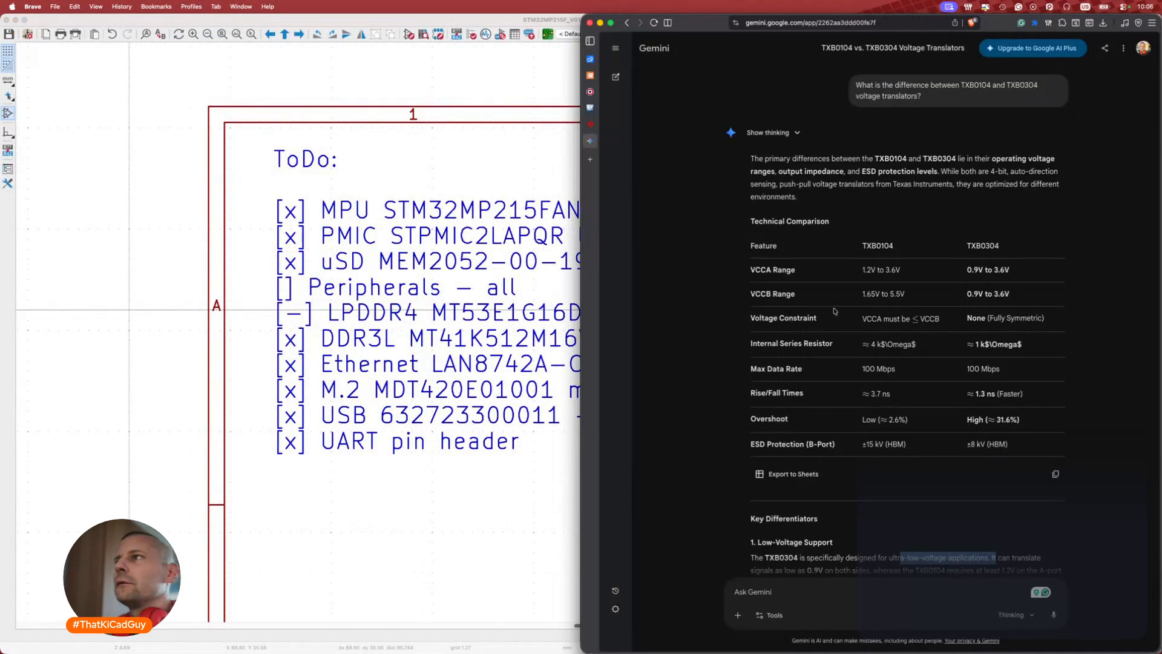
key("super+w")
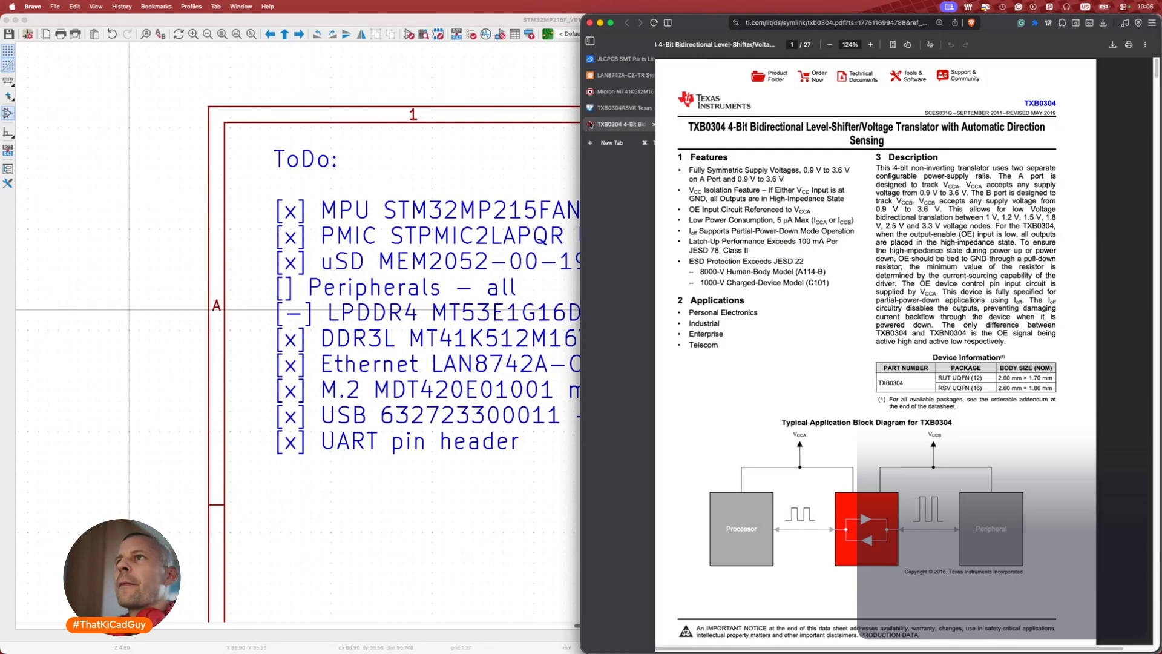
left_click(492, 101)
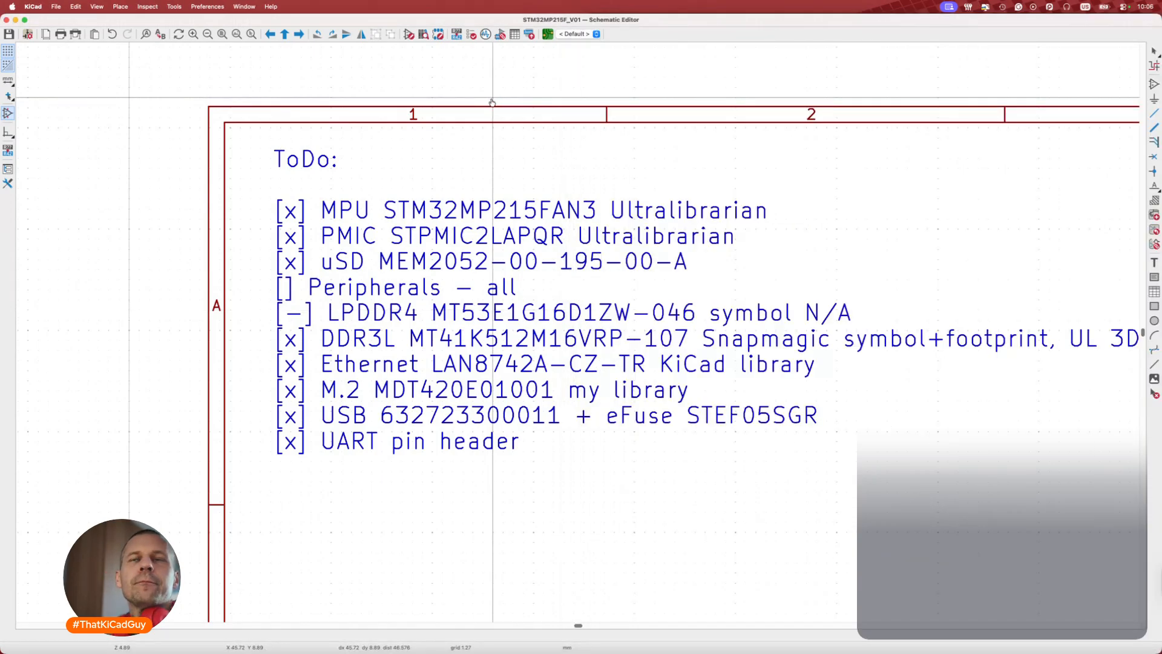
key("super+Tab")
left_click(587, 109)
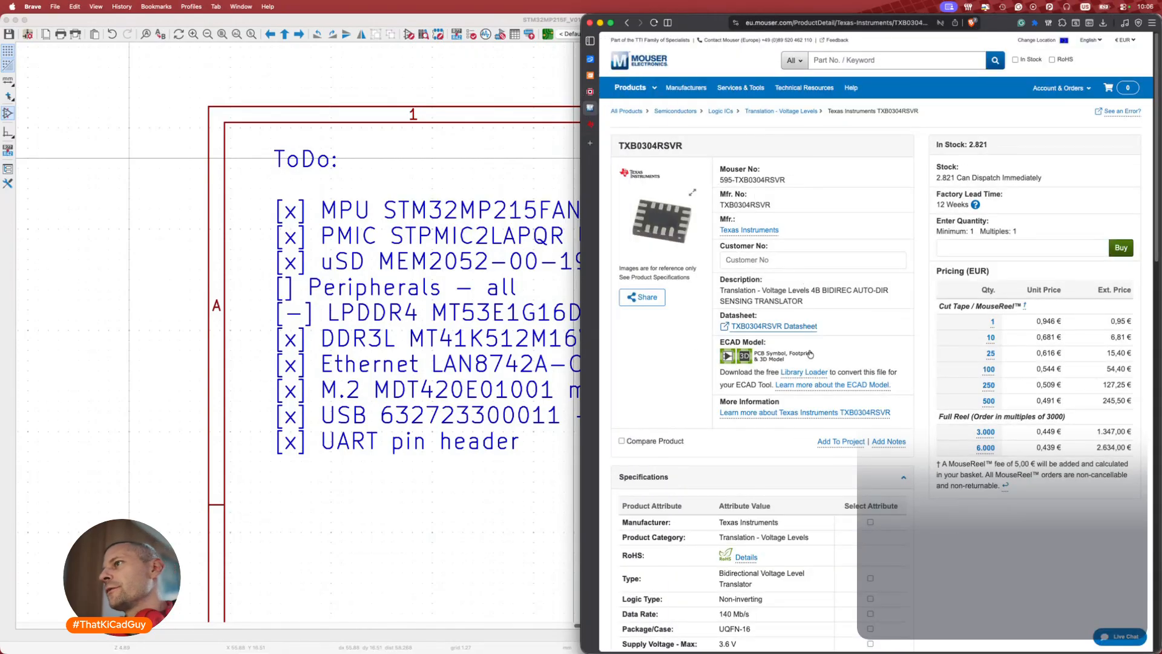
scroll(809, 354, "down", 5)
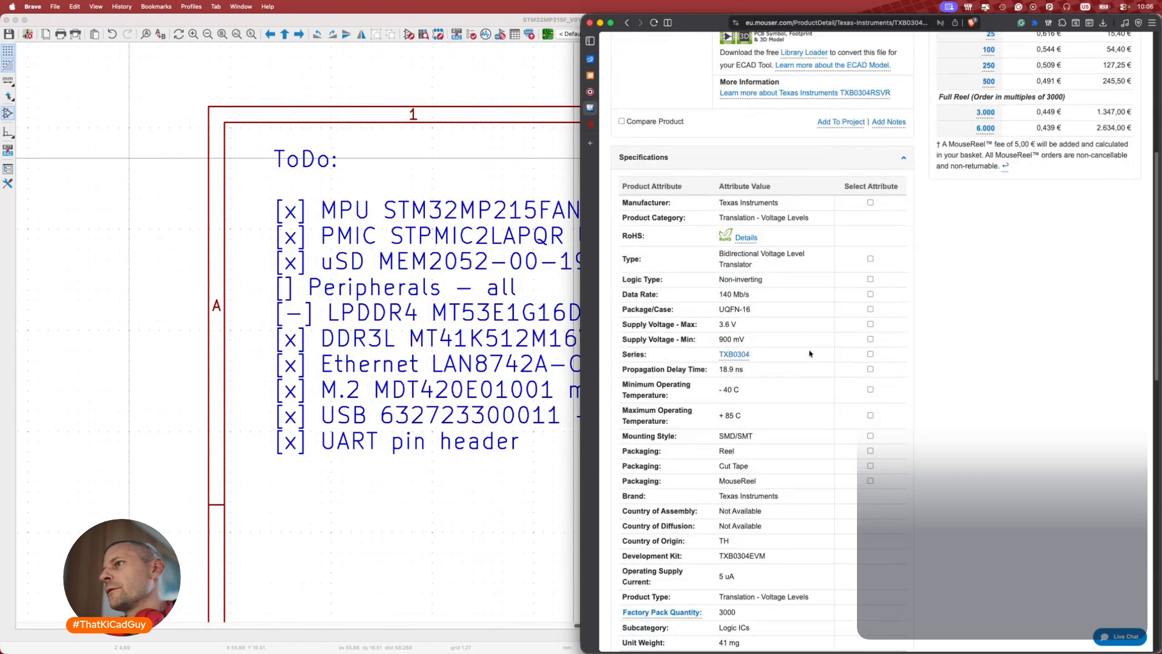
scroll(810, 354, "up", 4)
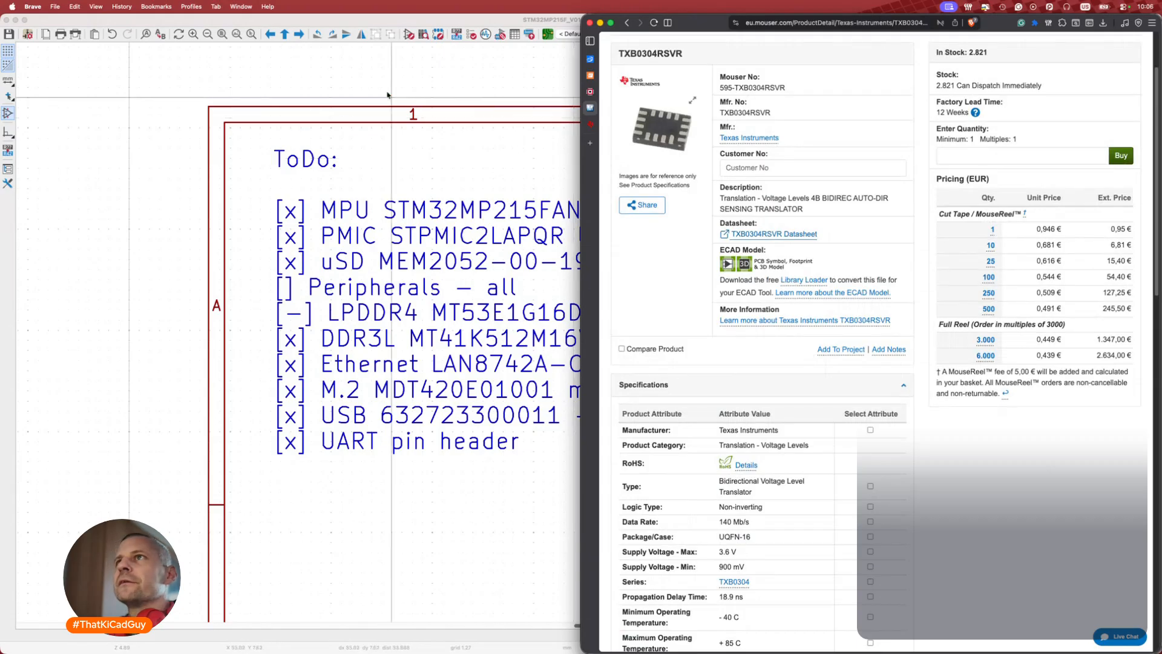
Filter the KiCad symbol editor's libraries for "txb", widen the library list to read the descriptions, and load TXB0104RUT from !logika.
left_click(410, 35)
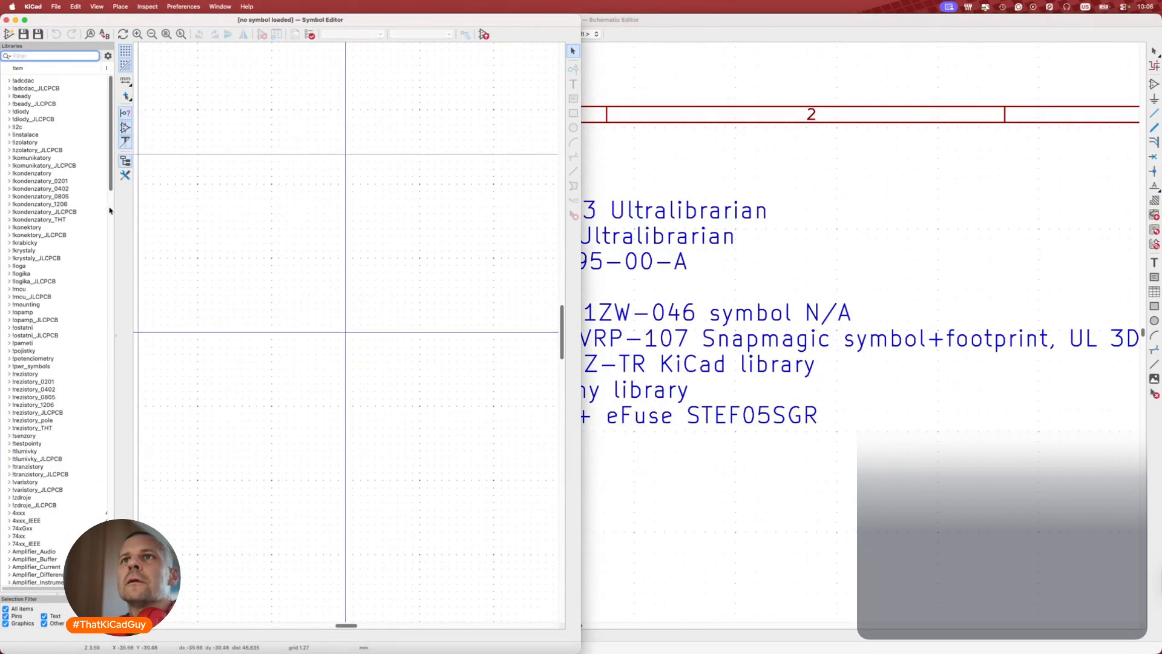
left_click_drag(114, 207, 222, 209)
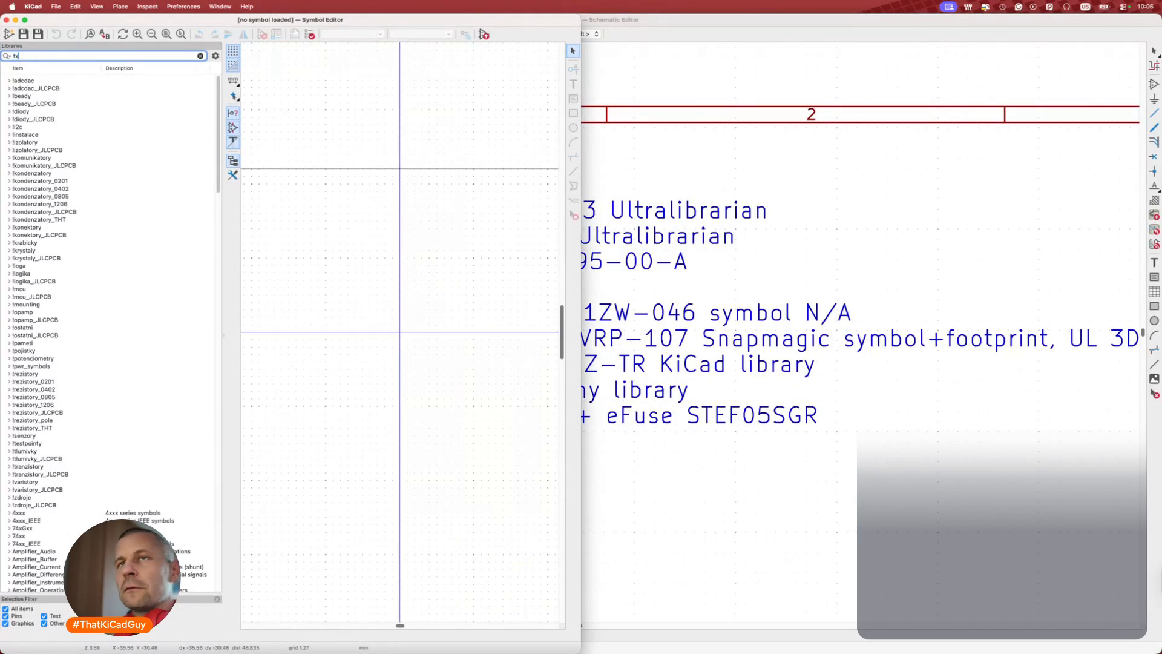
type("txb")
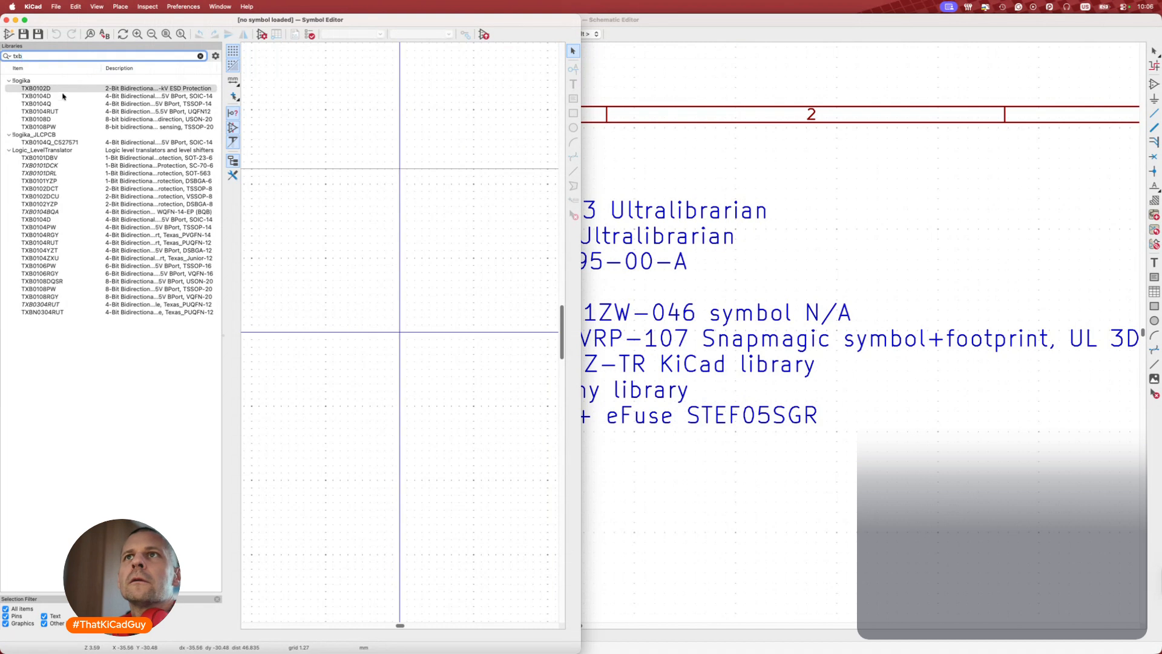
left_click_drag(223, 129, 346, 147)
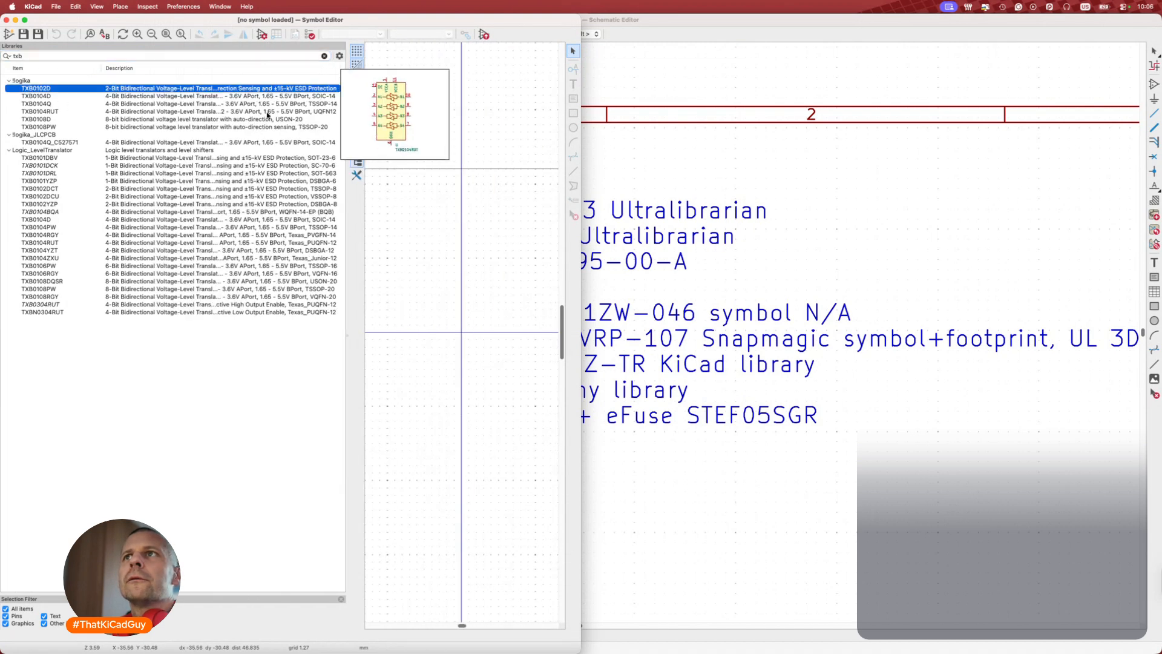
left_click(267, 112)
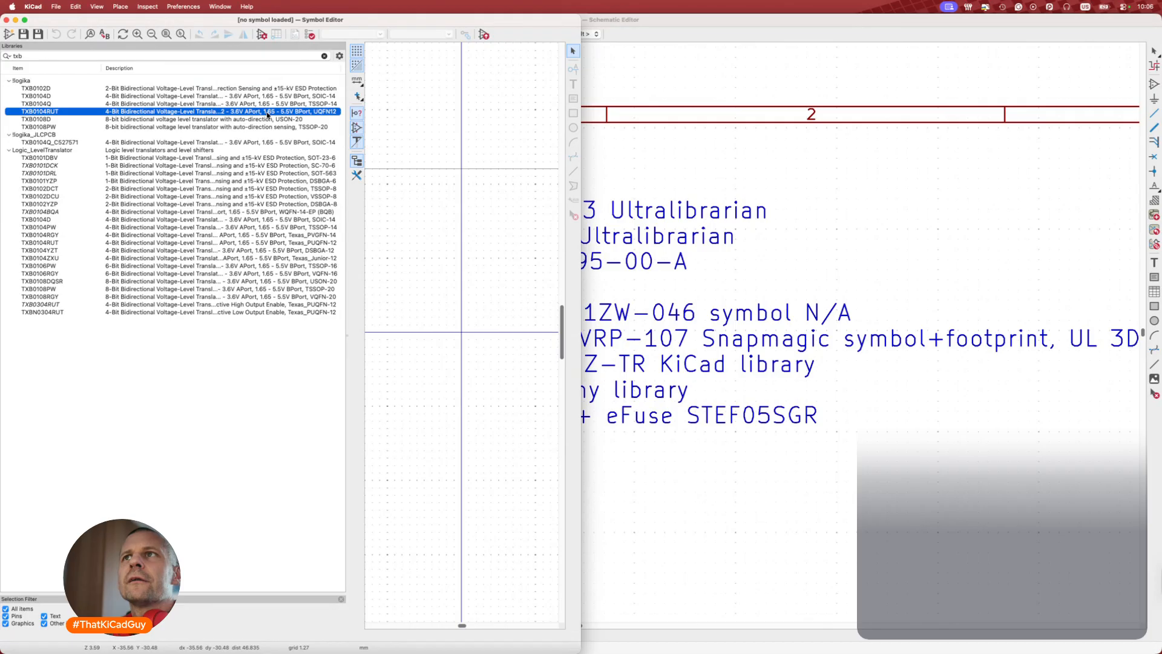
double_click(267, 113)
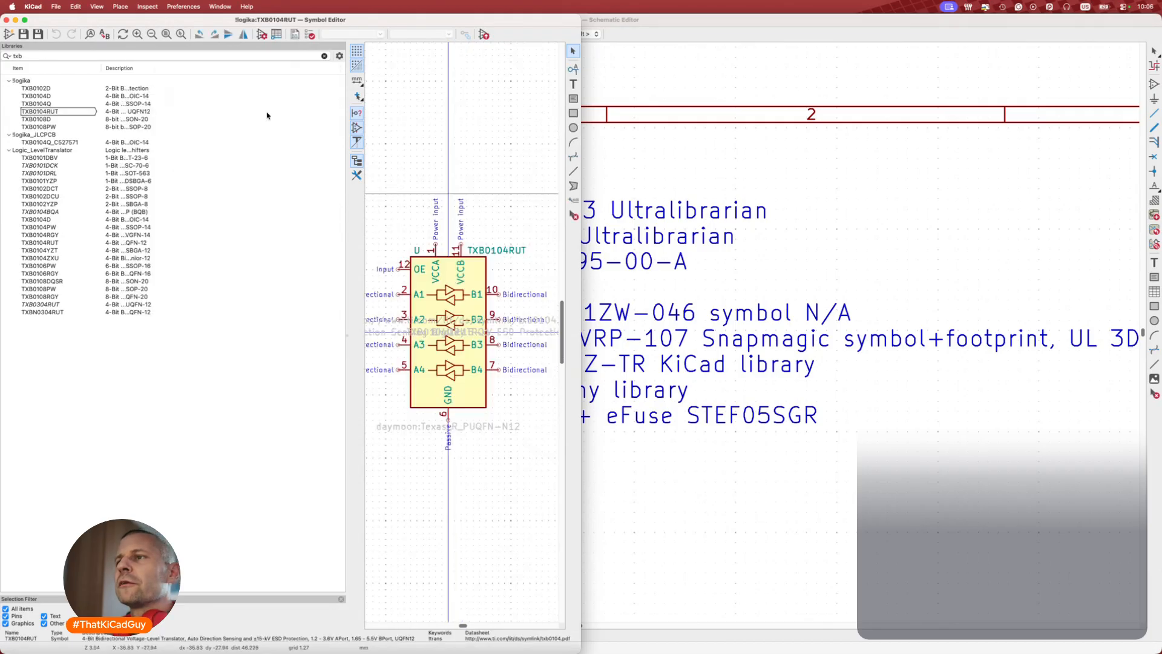
Check the package types and orderable part numbers in the Package Option Addendum of the TXB0304 datasheet in Brave.
key("super+Tab")
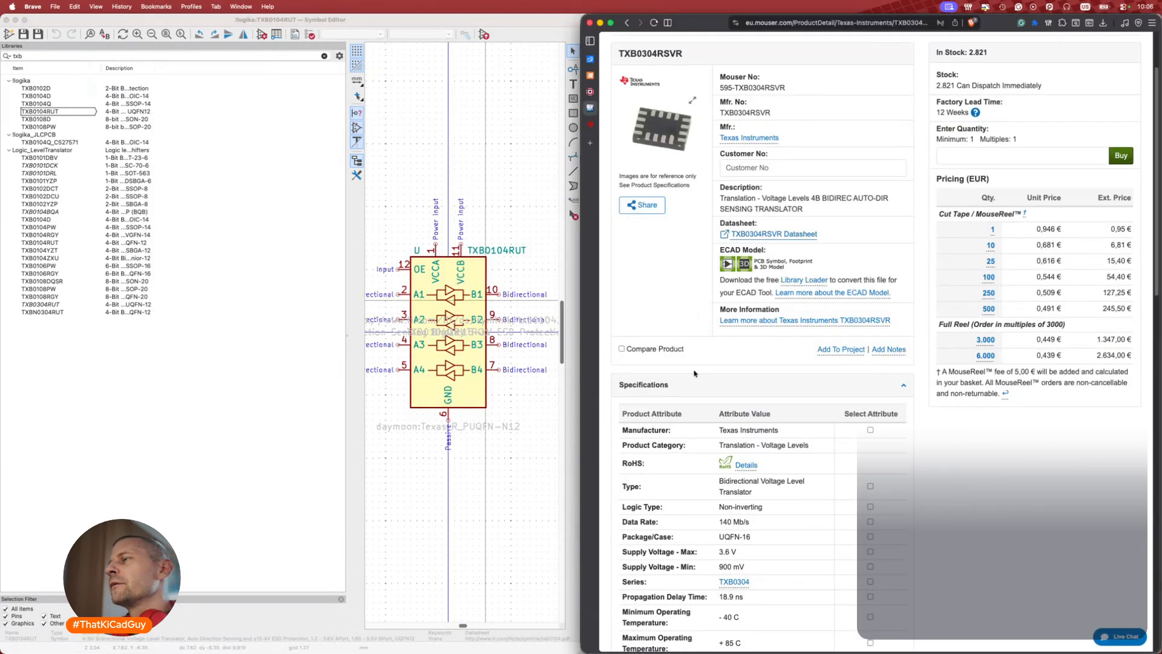
left_click(611, 124)
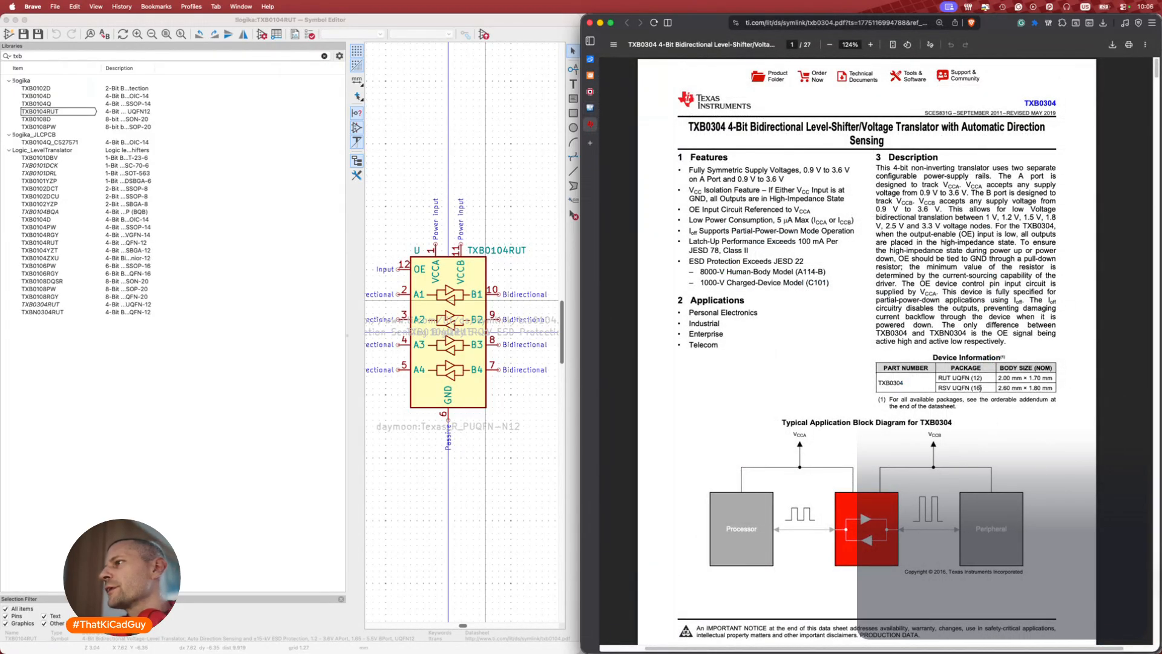
scroll(980, 387, "down", 10)
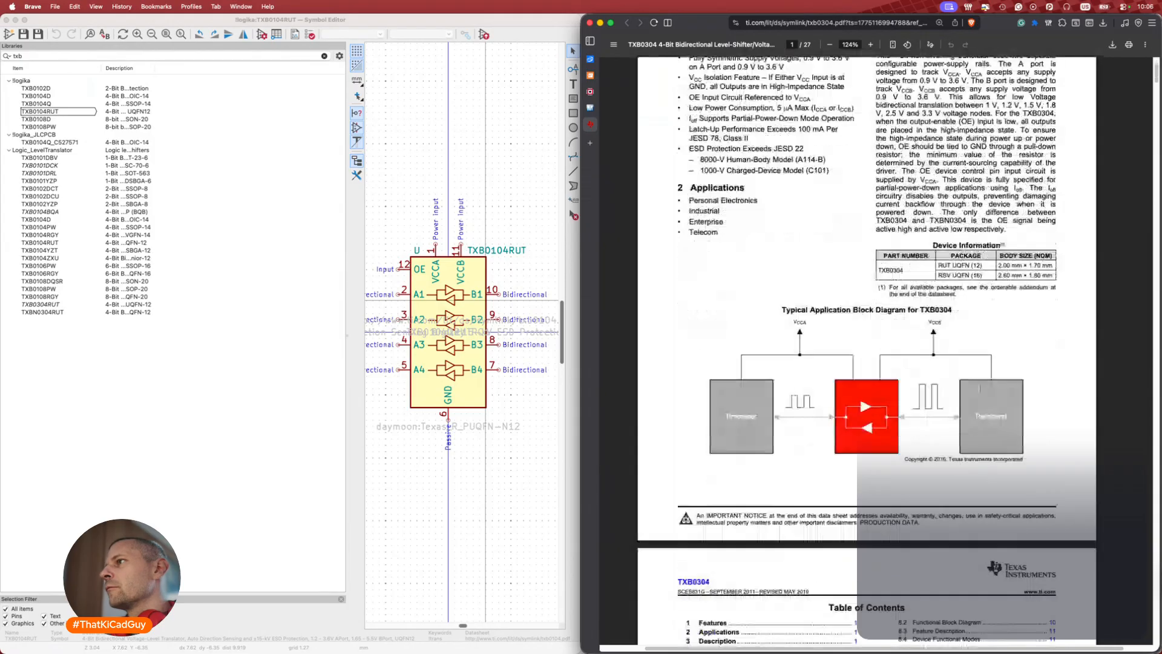
left_click(944, 404)
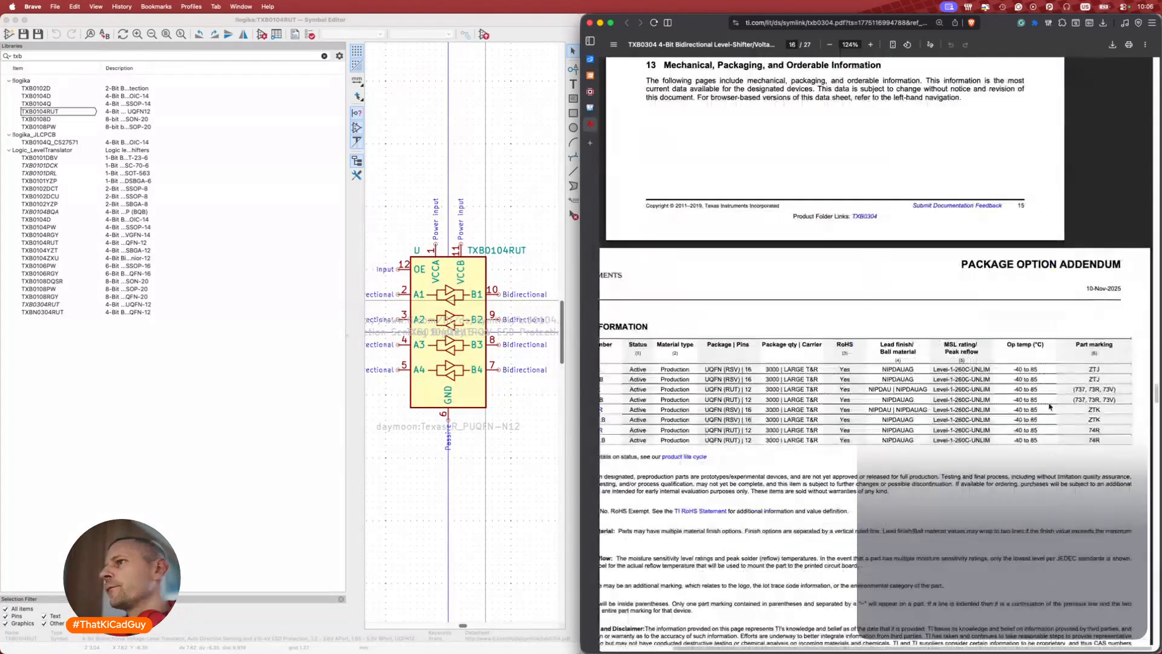
scroll(802, 415, "left", 3)
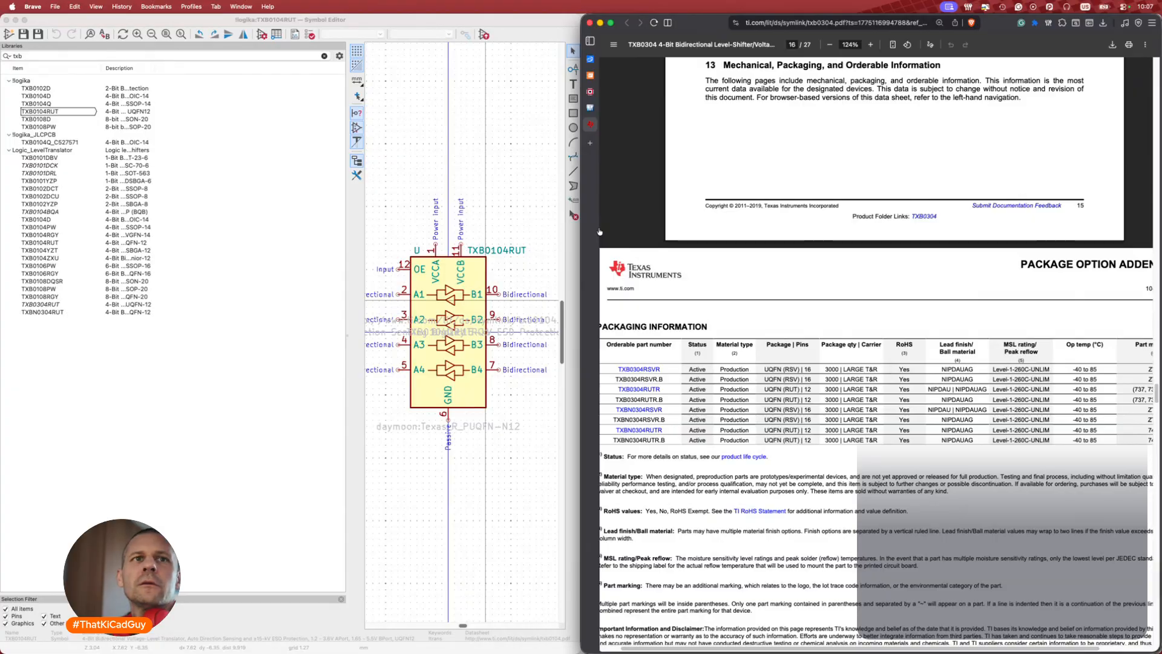
Check the TXB0304RSVR level shifters in the reference schematic in Preview, and compare the RSV and RUT pinouts in the datasheet in Brave.
key("super+Tab")
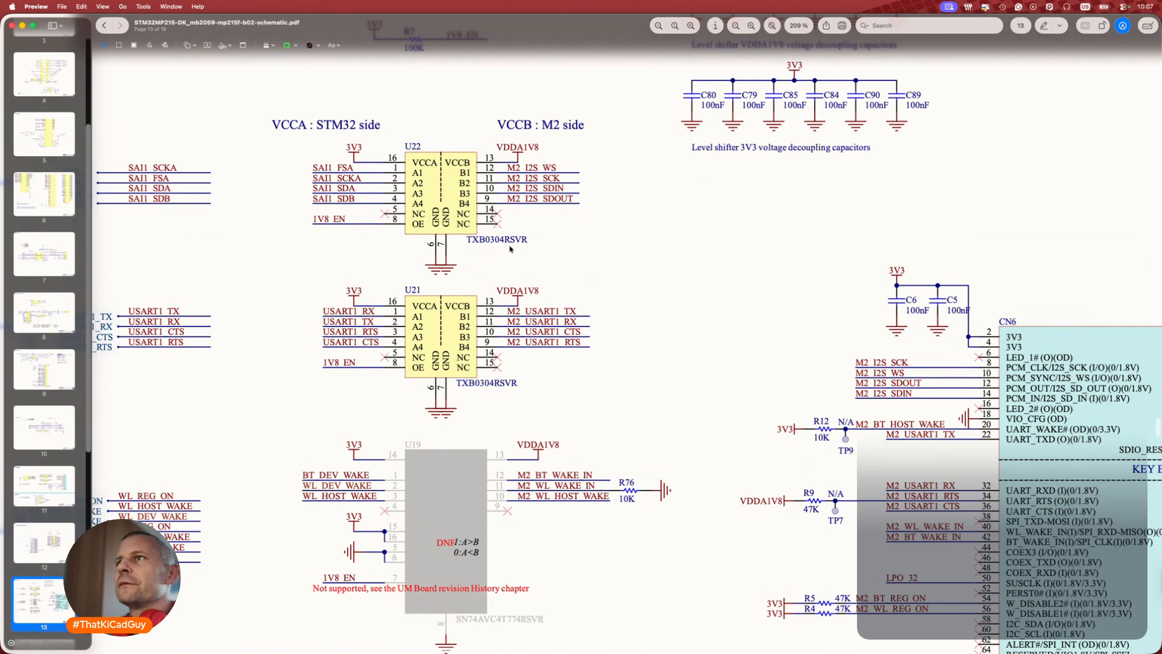
key("super+Tab")
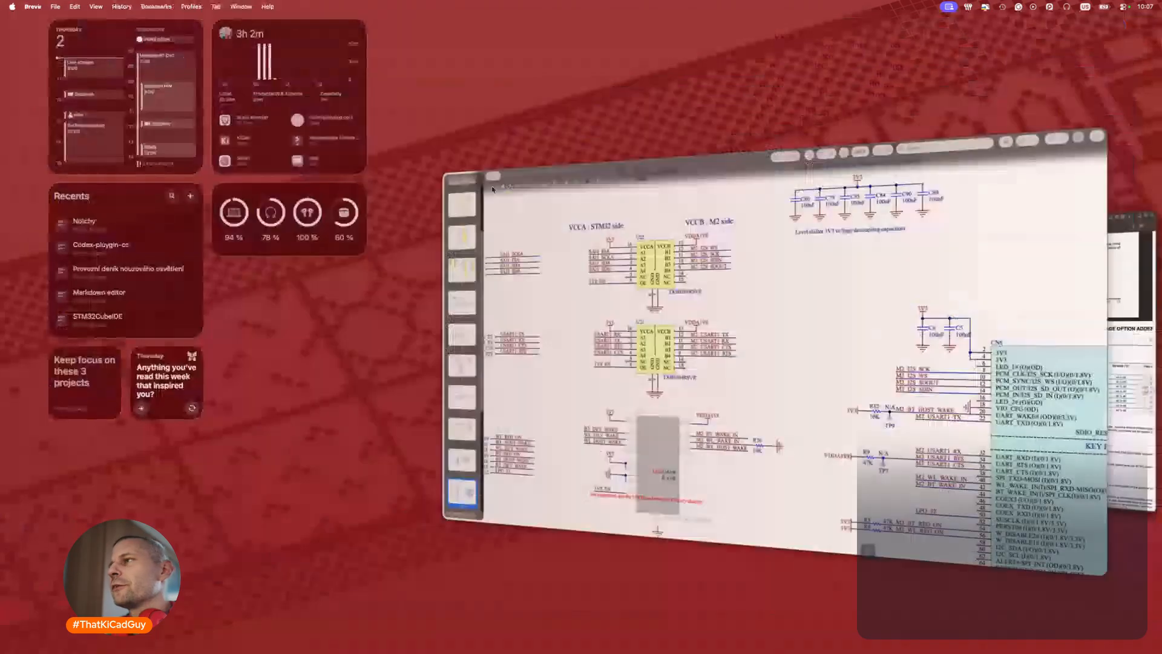
scroll(847, 320, "up", 20)
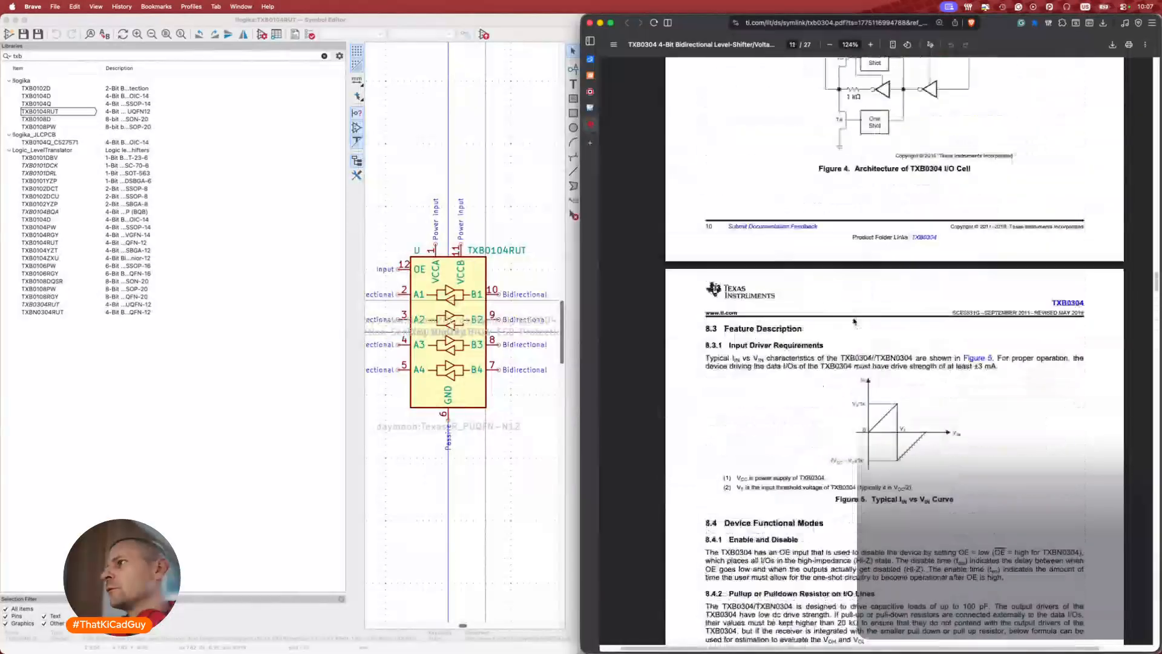
scroll(853, 320, "up", 15)
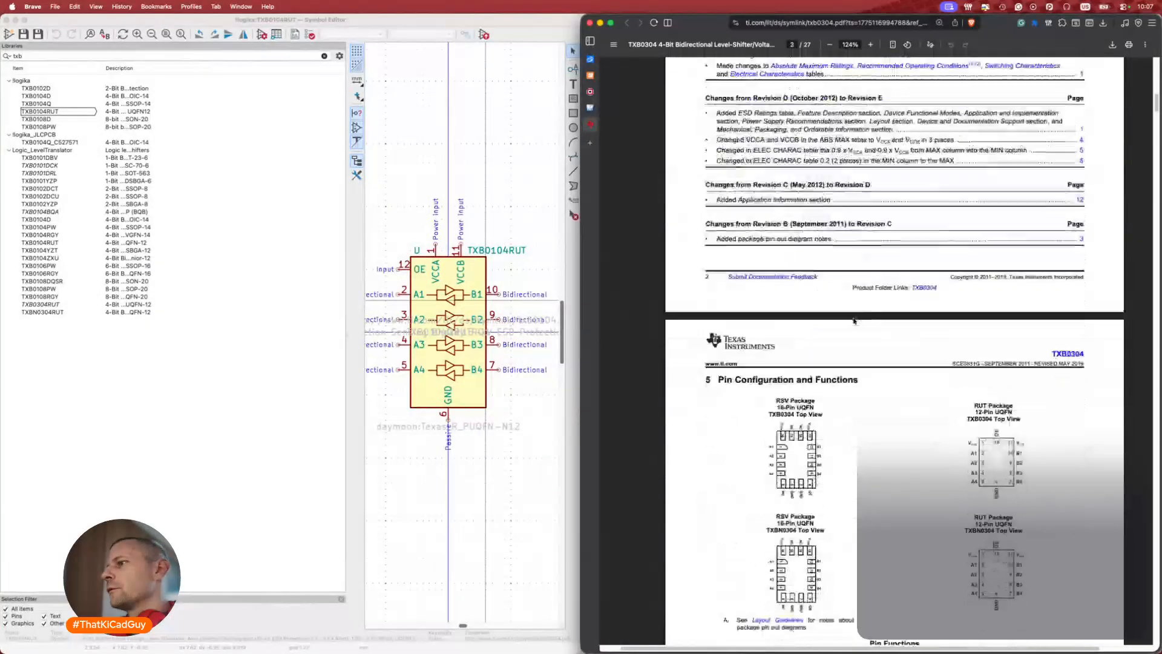
scroll(826, 402, "up", 5, "ctrl")
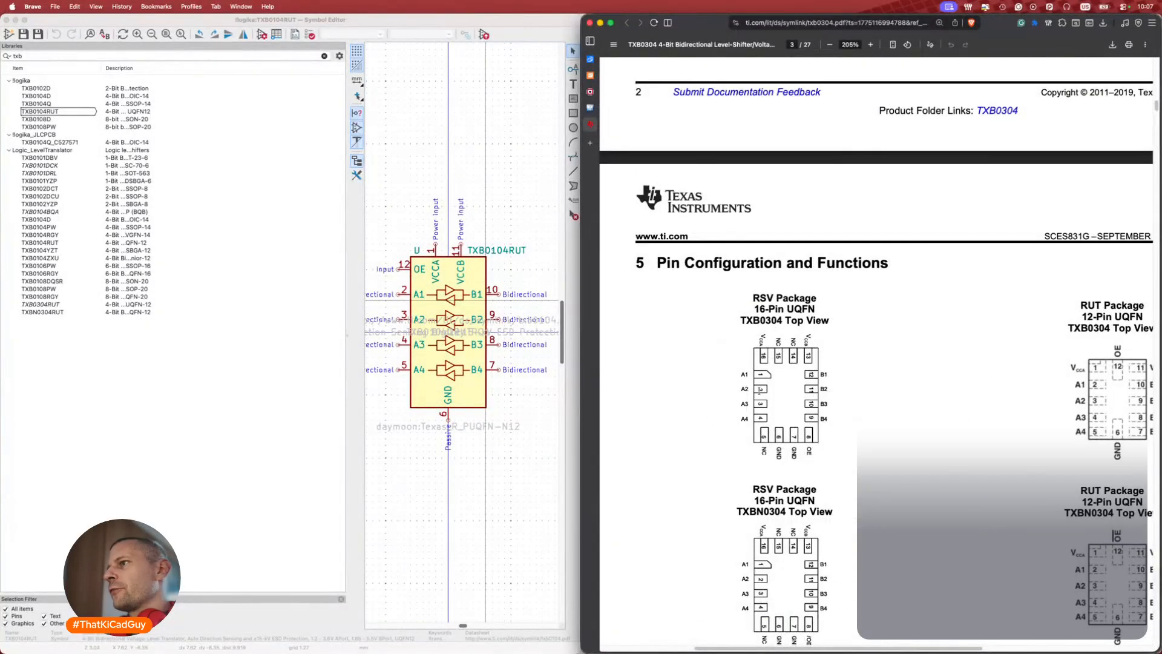
scroll(878, 435, "down", 2)
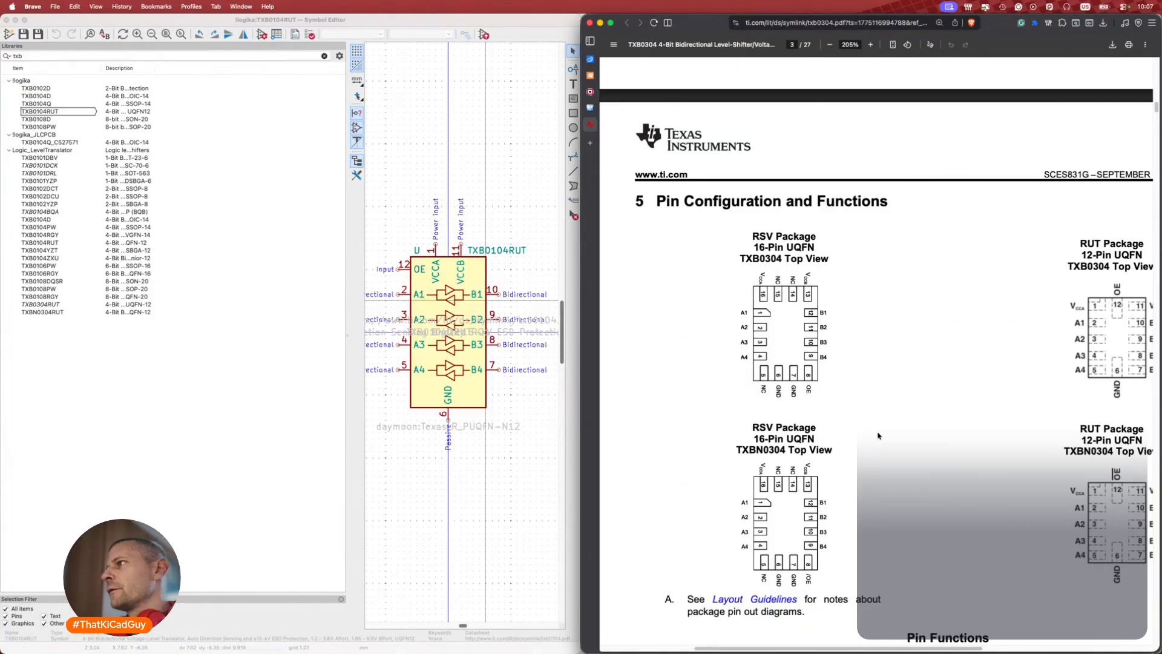
scroll(878, 435, "right", 2)
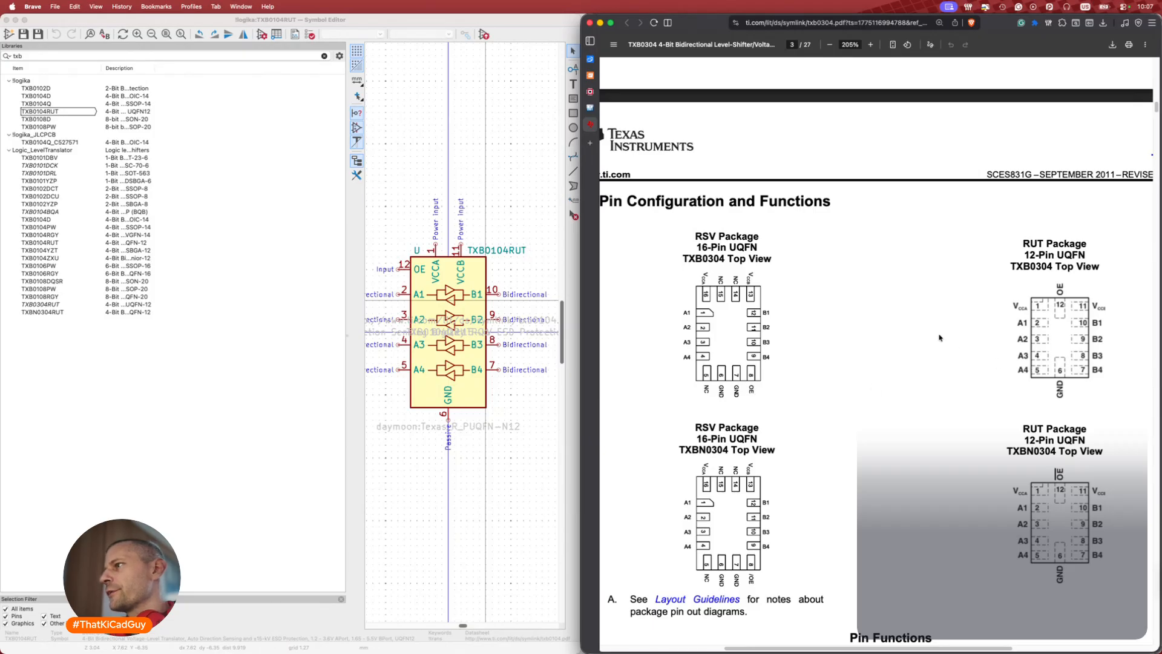
Save a copy of the TXB0104RUT symbol as TXB0304RUT in the !logika library in KiCad.
key("super+Tab")
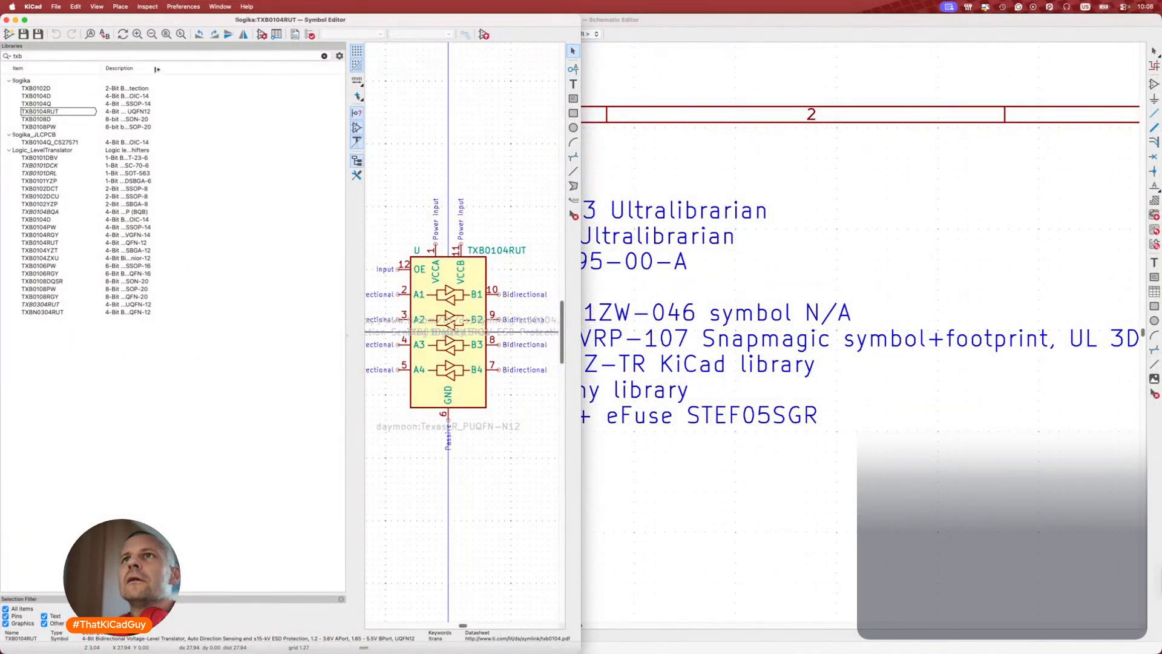
right_click(72, 112)
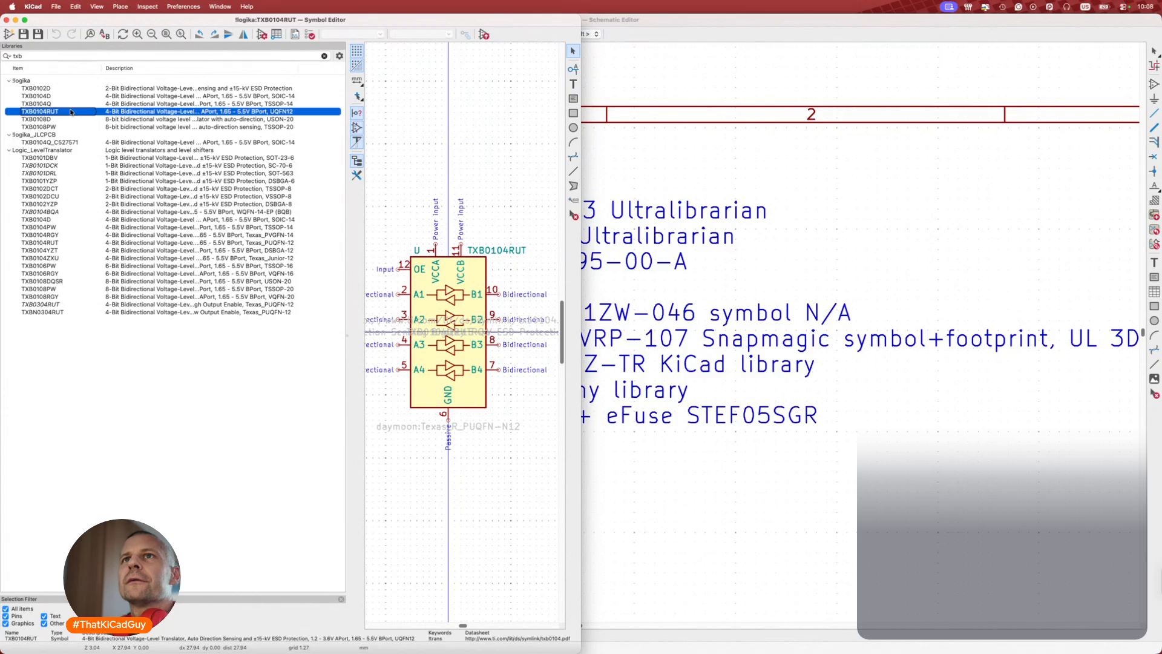
left_click(91, 179)
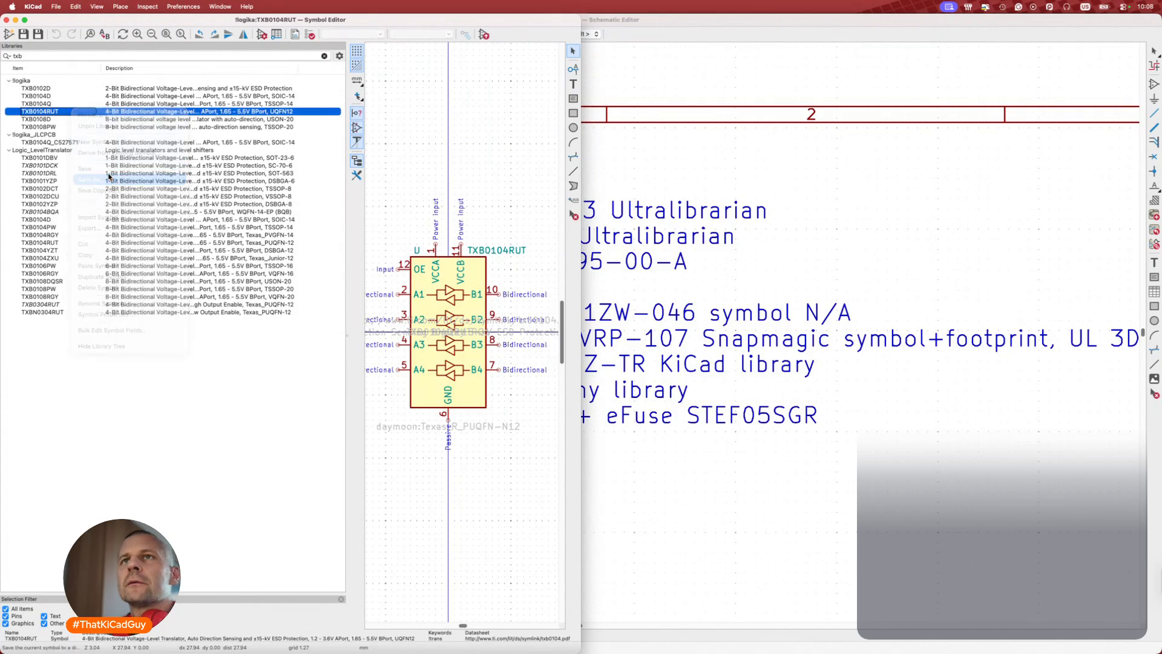
left_click(484, 272)
key("BackSpace")
type("304RUT")
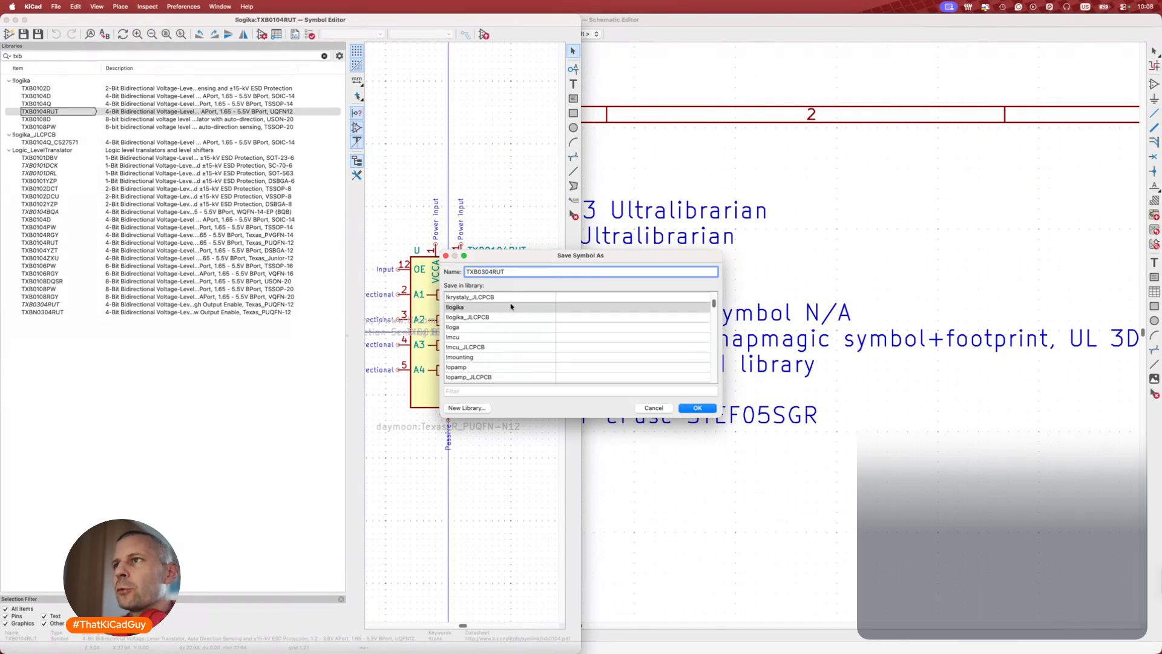
left_click(697, 407)
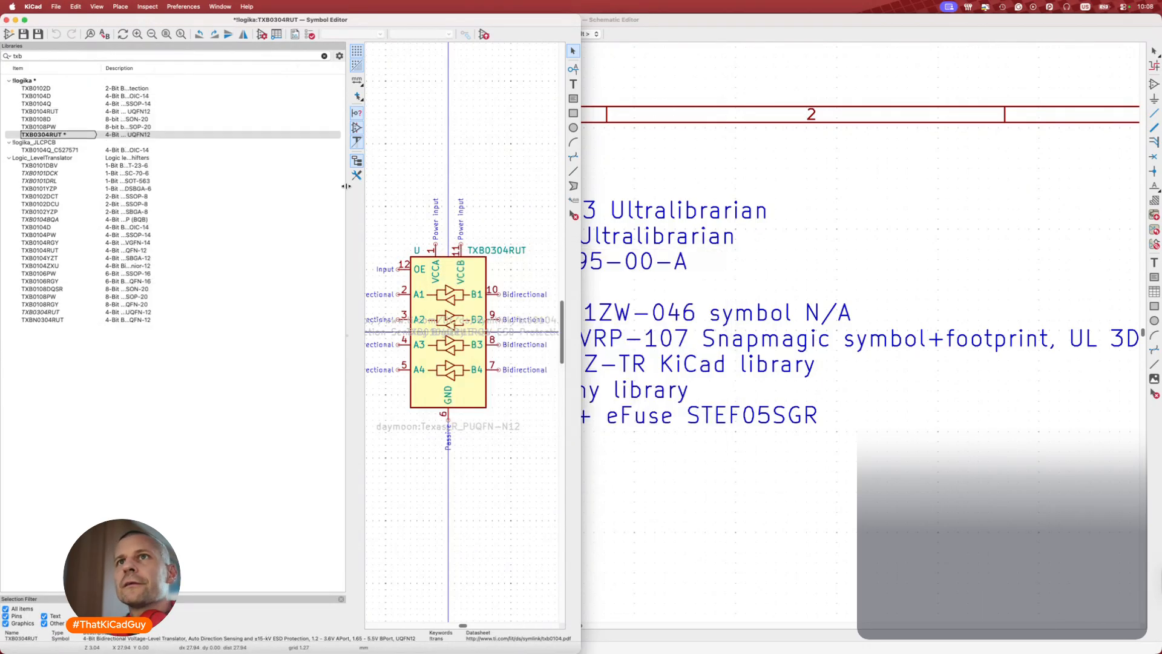
left_click(259, 35)
left_click_drag(269, 165, 406, 166)
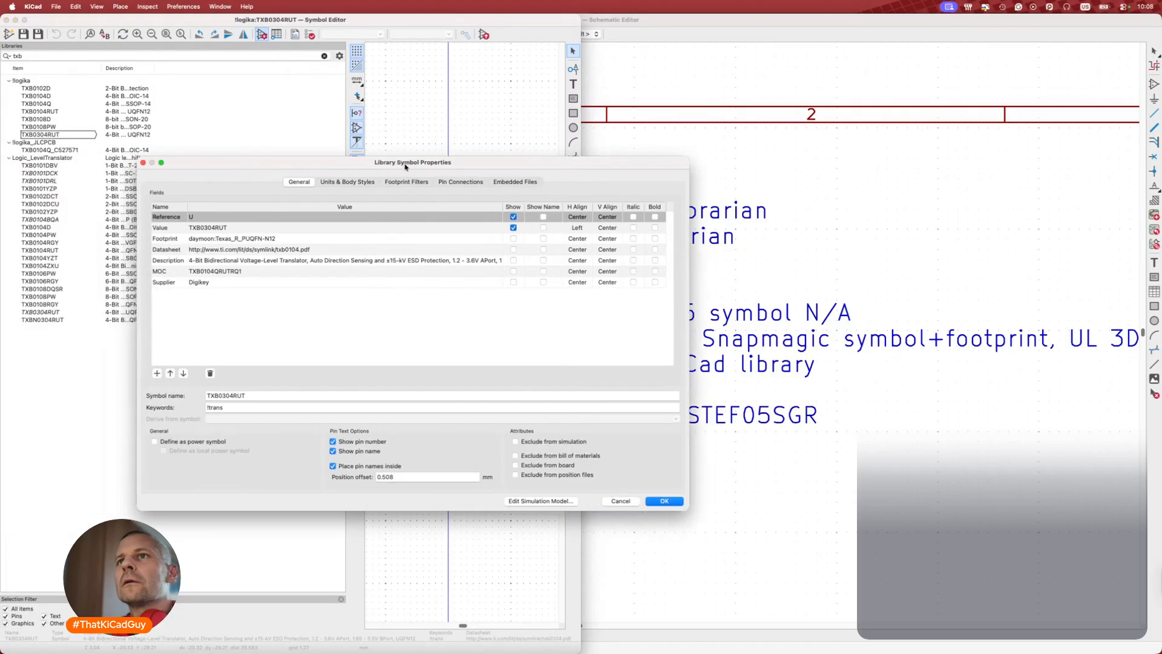
left_click(290, 248)
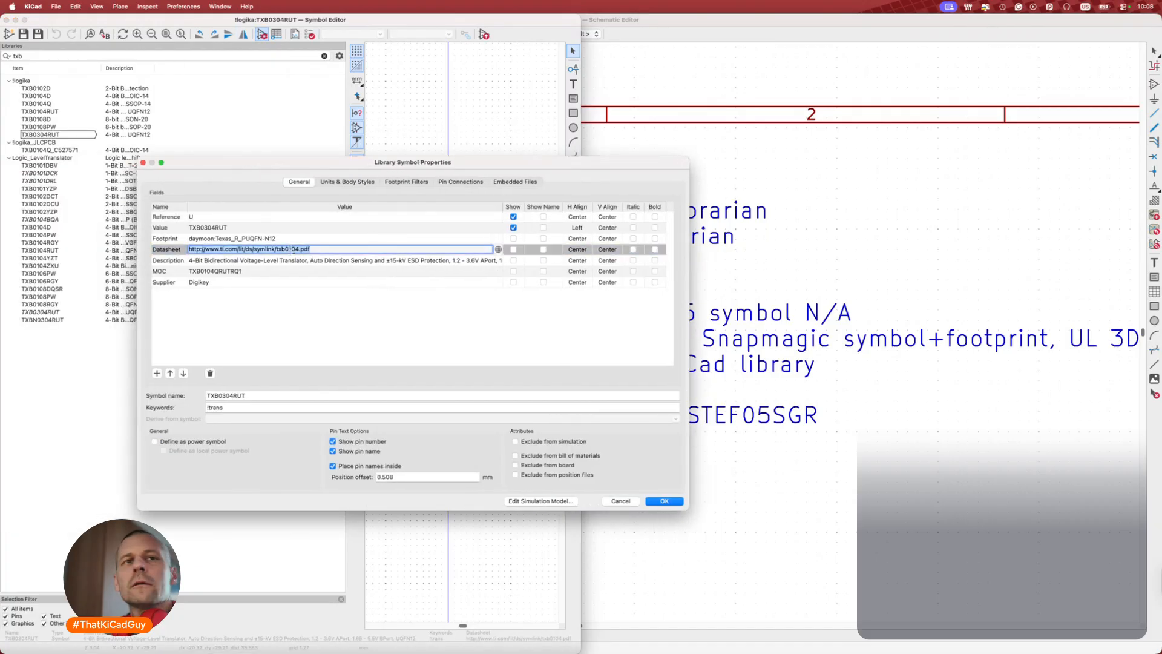
key("super+Tab")
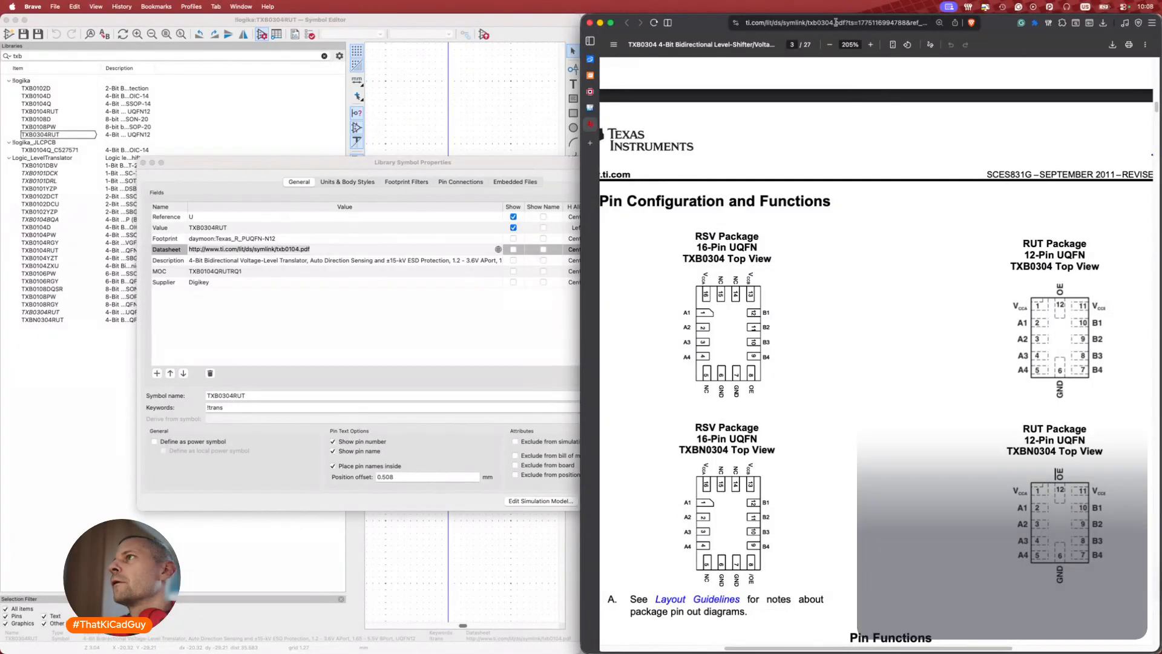
left_click(807, 25)
left_click(837, 125)
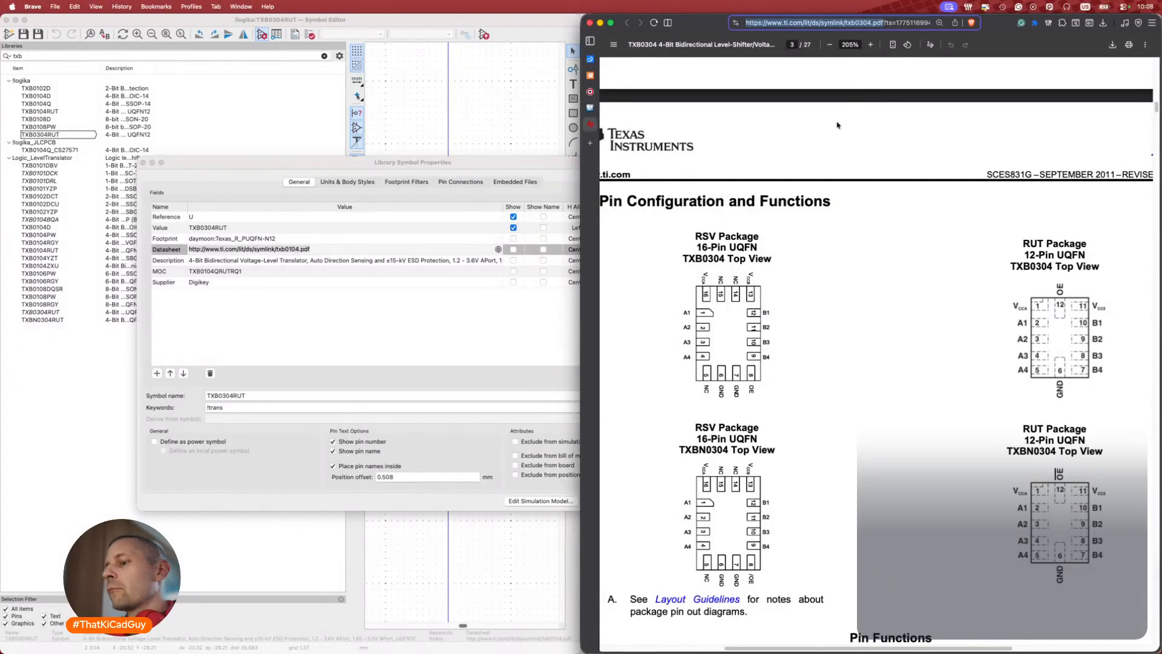
left_click(323, 253)
type("https://www.ti.com/lit/ds/symlink/txb0304.pdf")
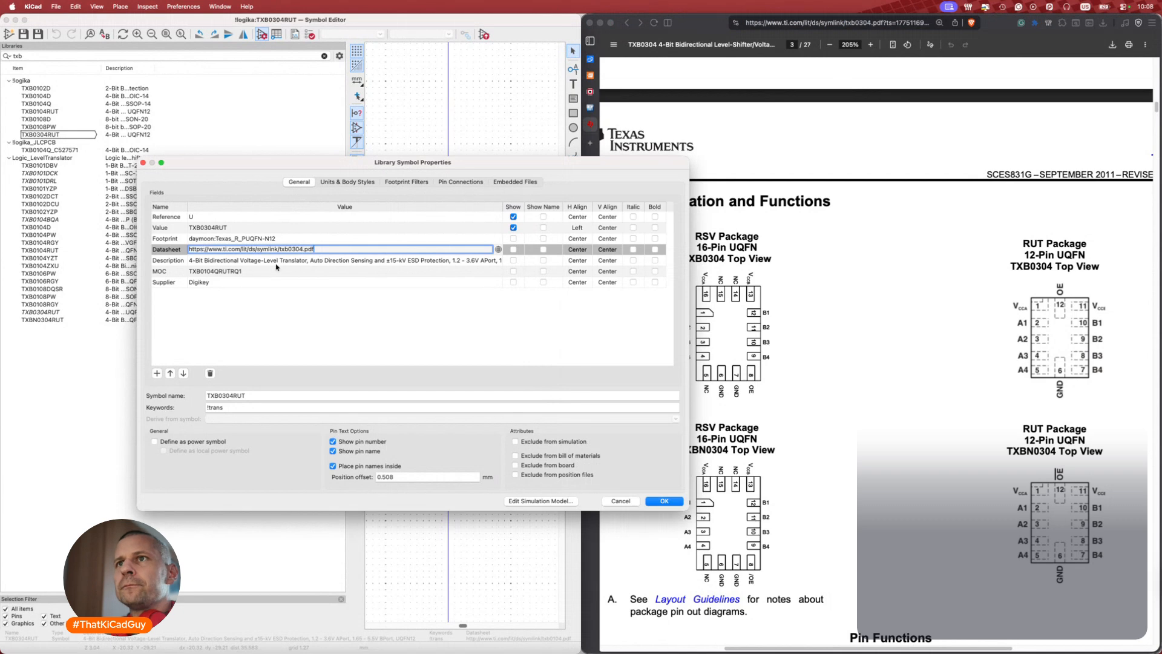
Set the ESD protection rating in the TXB0304RUT symbol's description to ±8-kV.
left_click(307, 265)
left_click(390, 262)
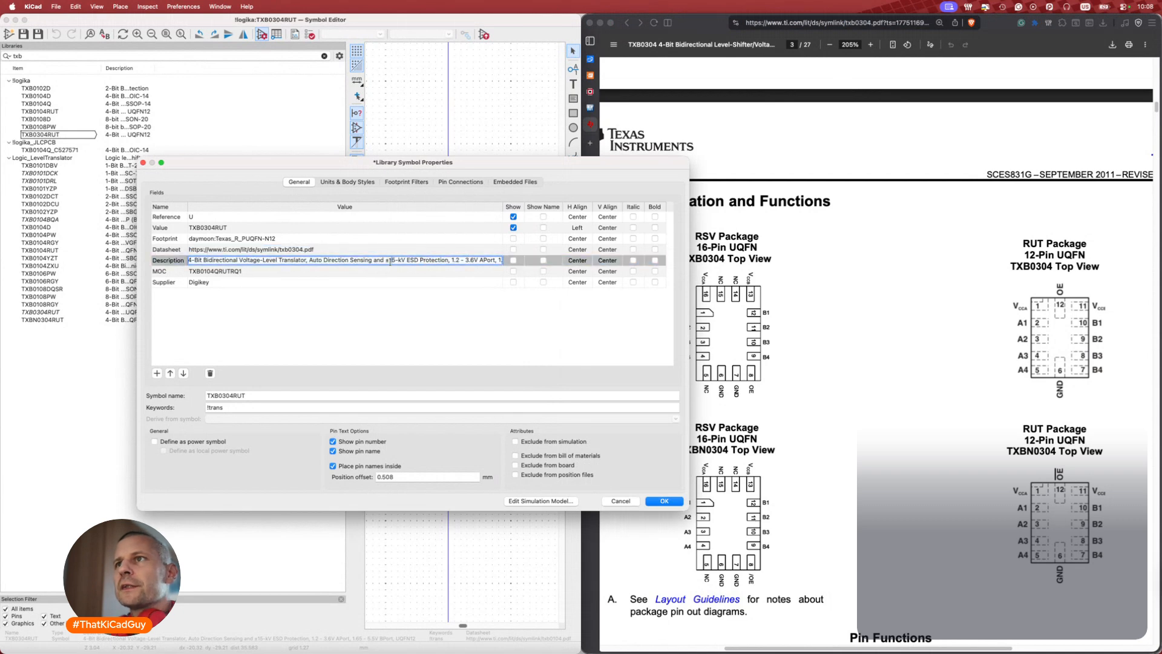
key("super+Right")
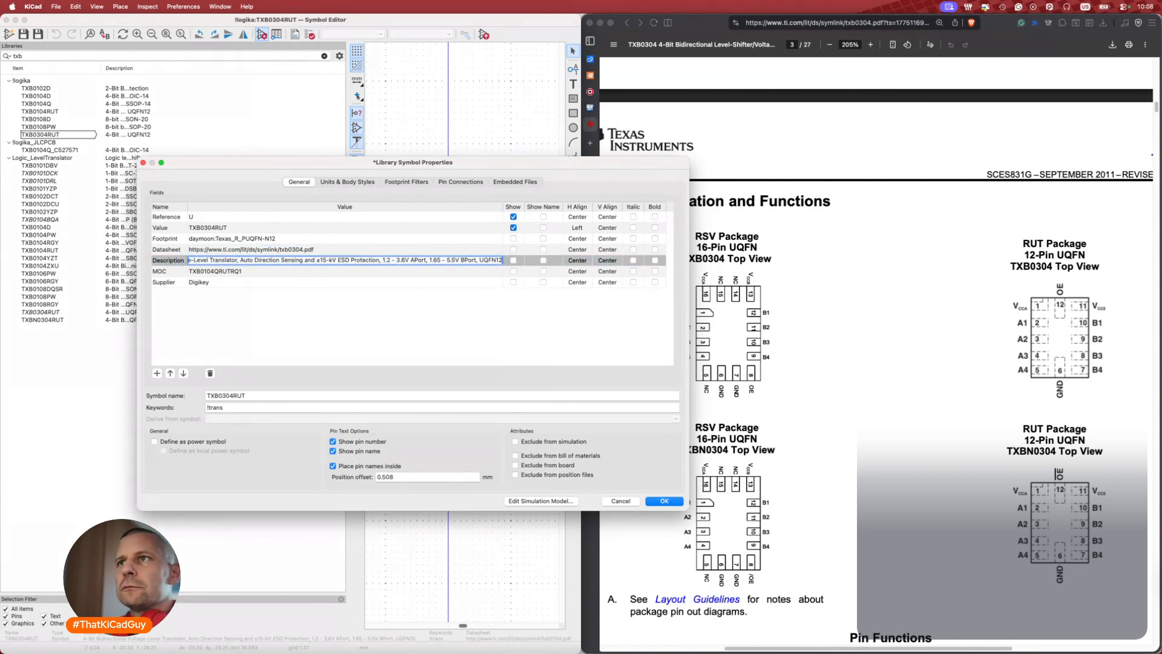
key("BackSpace")
key("BackSpace")
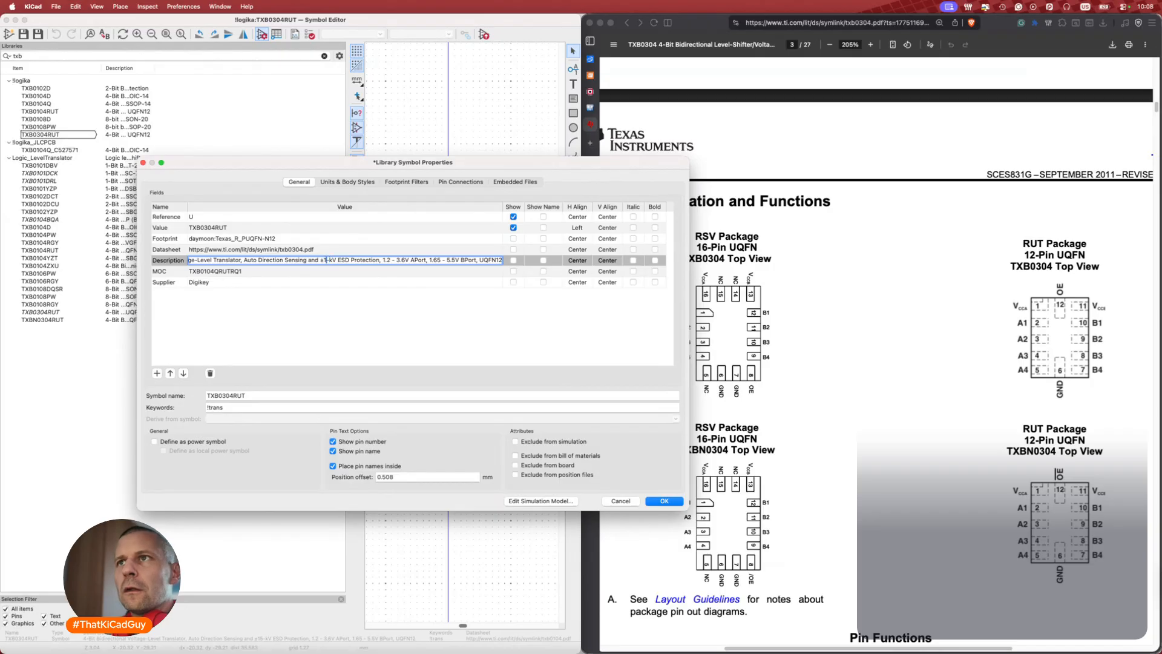
type("8")
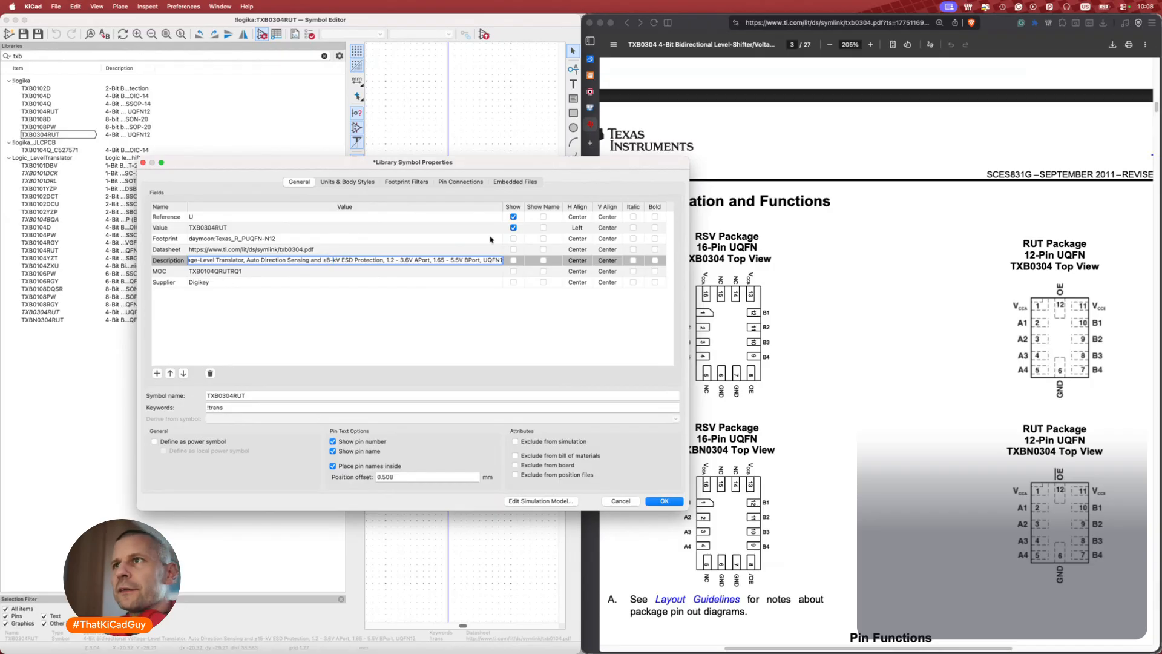
Set the BPort range in the description to 0.9 - 3.5V and the lower limit of the APort range to 0.9.
left_click(459, 259)
key("BackSpace")
key("BackSpace")
key("BackSpace")
type("3.5")
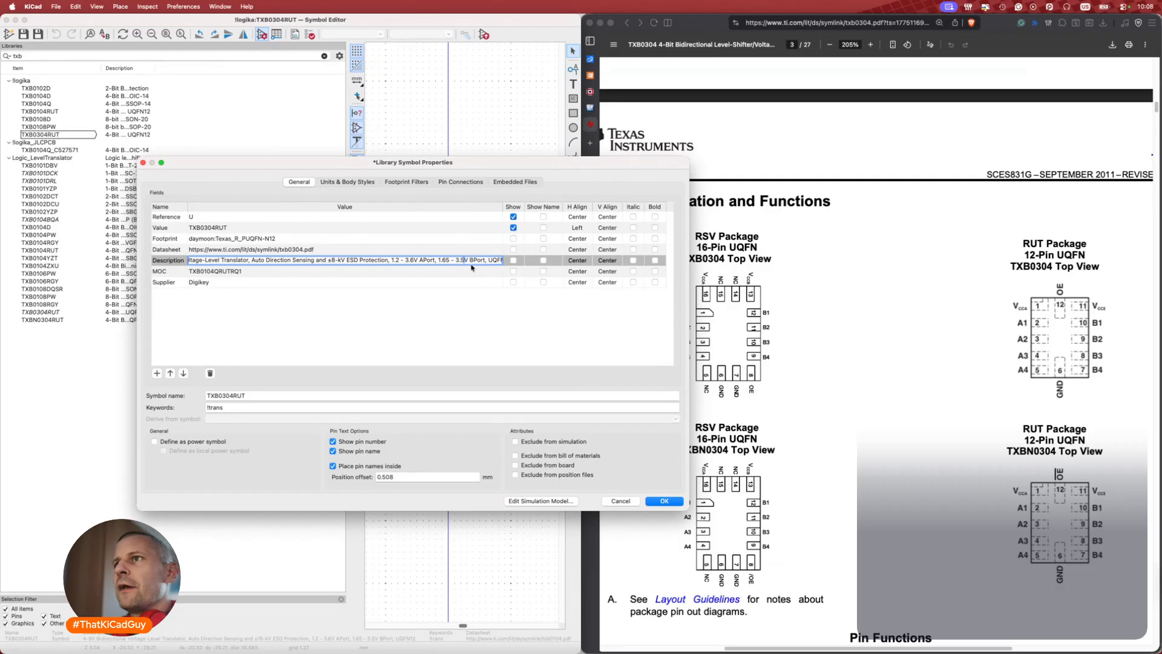
key("BackSpace")
key("BackSpace")
key("BackSpace")
key("BackSpace")
type("0.9")
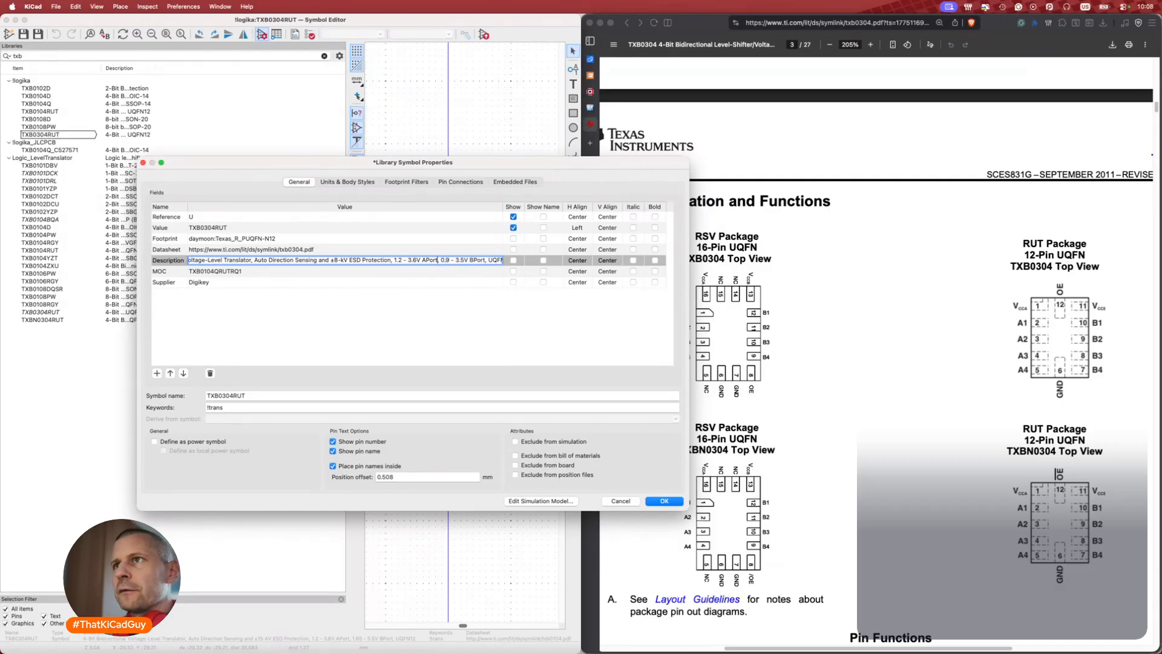
key("BackSpace")
key("BackSpace")
key("BackSpace")
type("0.9")
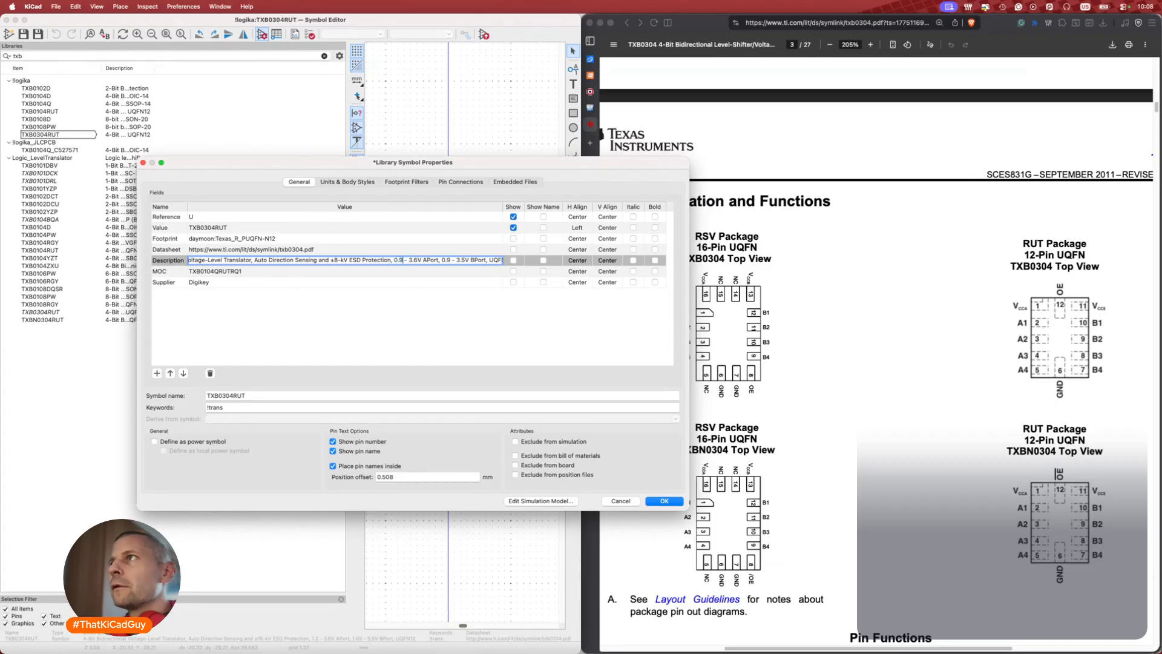
Check the supply voltage range on the datasheet's first page in Brave and set the BPort upper limit in KiCad's description to 3.6V.
left_click(744, 118)
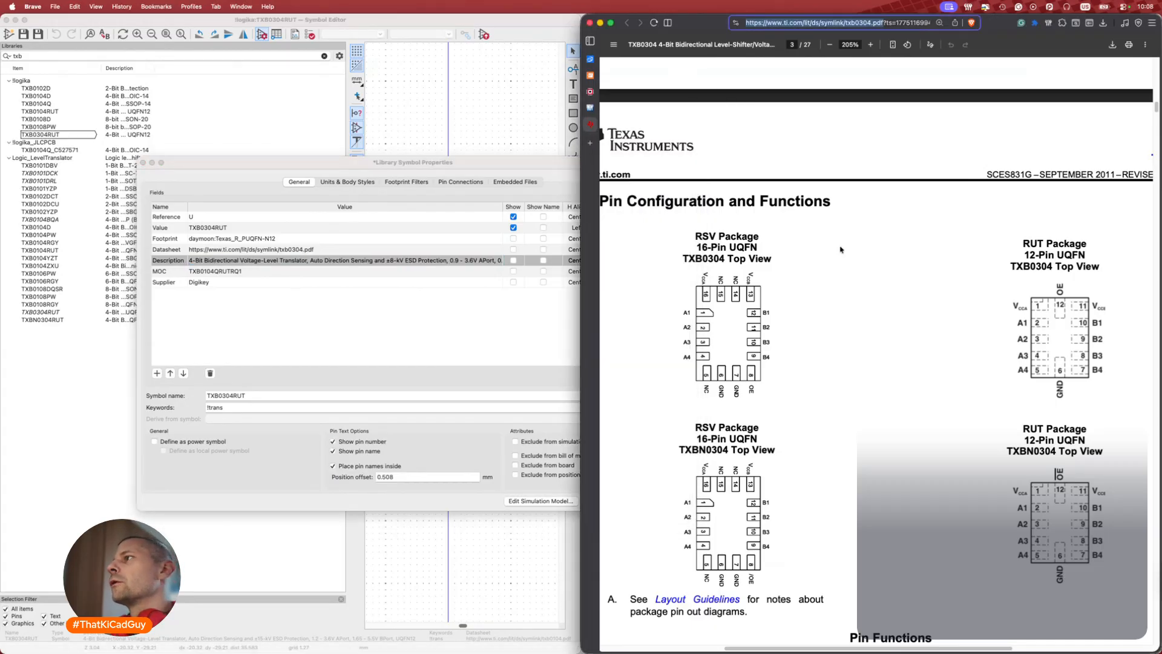
scroll(838, 239, "up", 15)
scroll(840, 248, "left", 3)
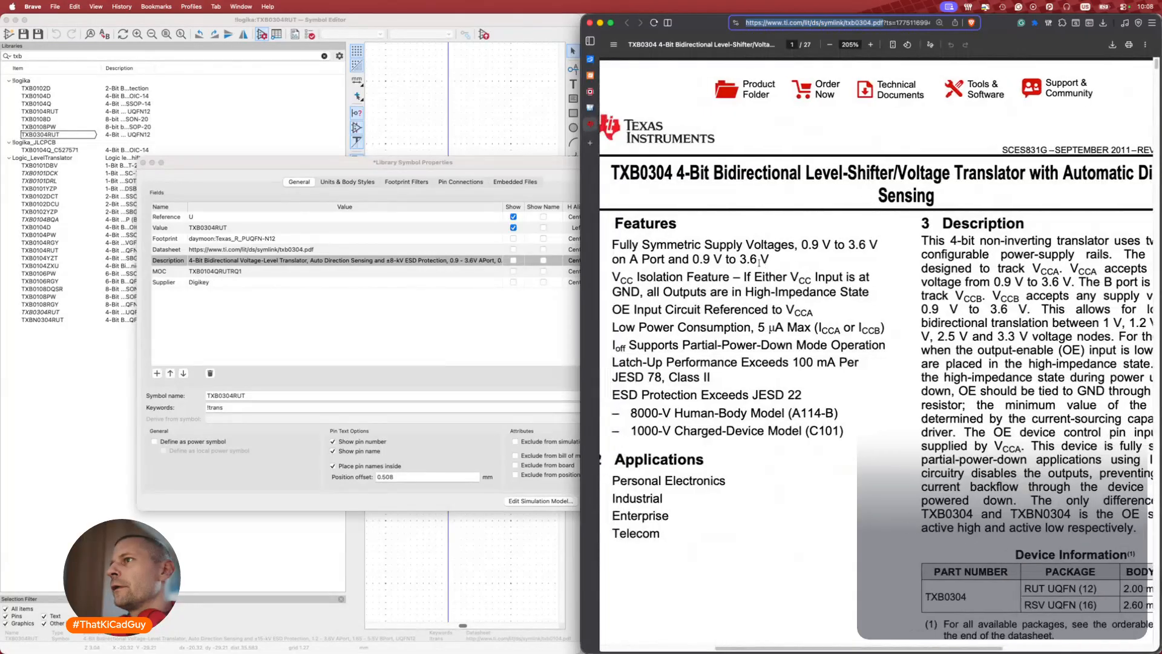
left_click(449, 200)
double_click(410, 260)
key("Right")
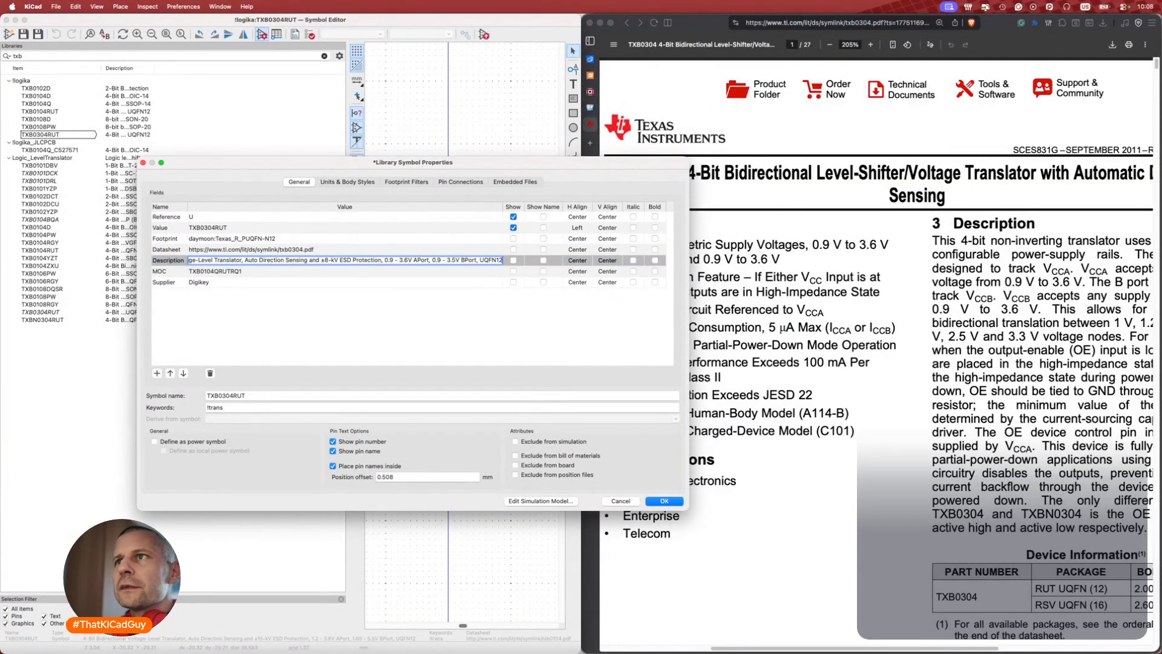
key("Delete")
type("6")
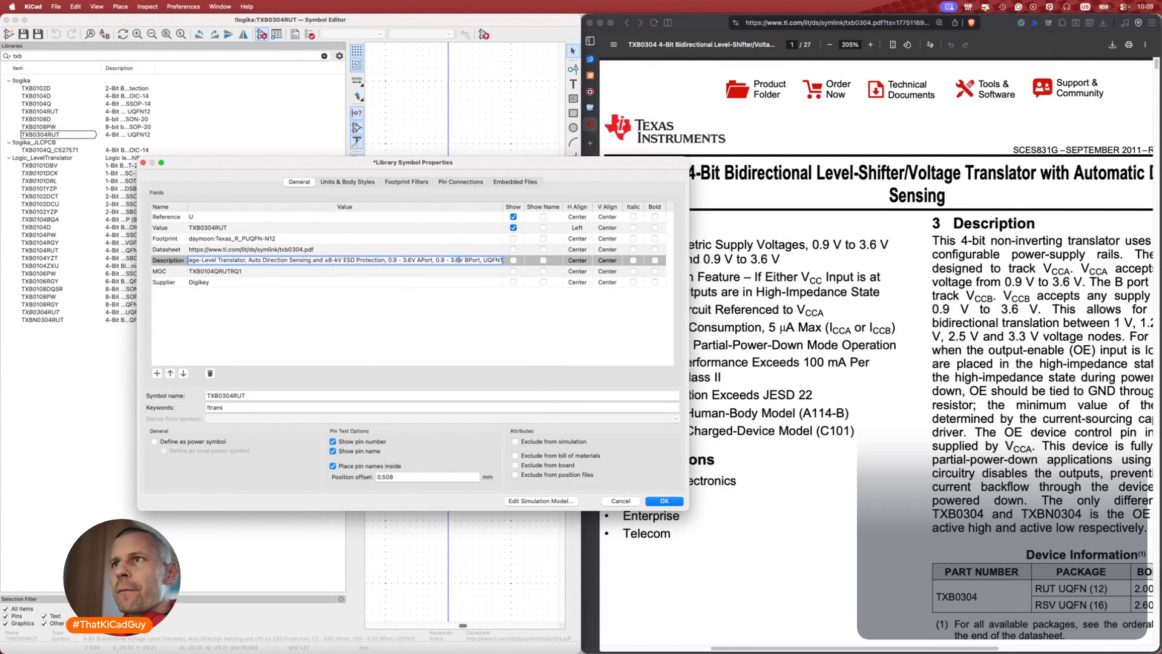
Remove the spaces around the hyphens so both voltage ranges in the description read 0.9-3.6V.
key("BackSpace")
key("Left")
key("BackSpace")
key("Left")
key("Left")
key("Left")
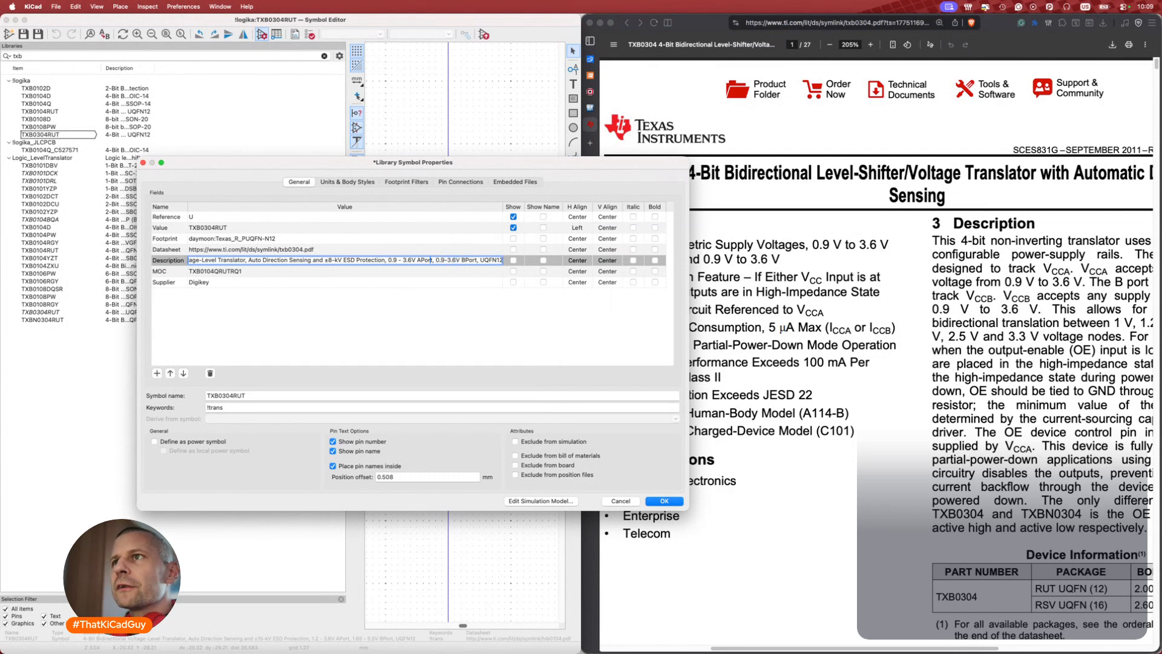
key("Left")
key("Left")
key("Left")
key("BackSpace")
key("Left")
key("BackSpace")
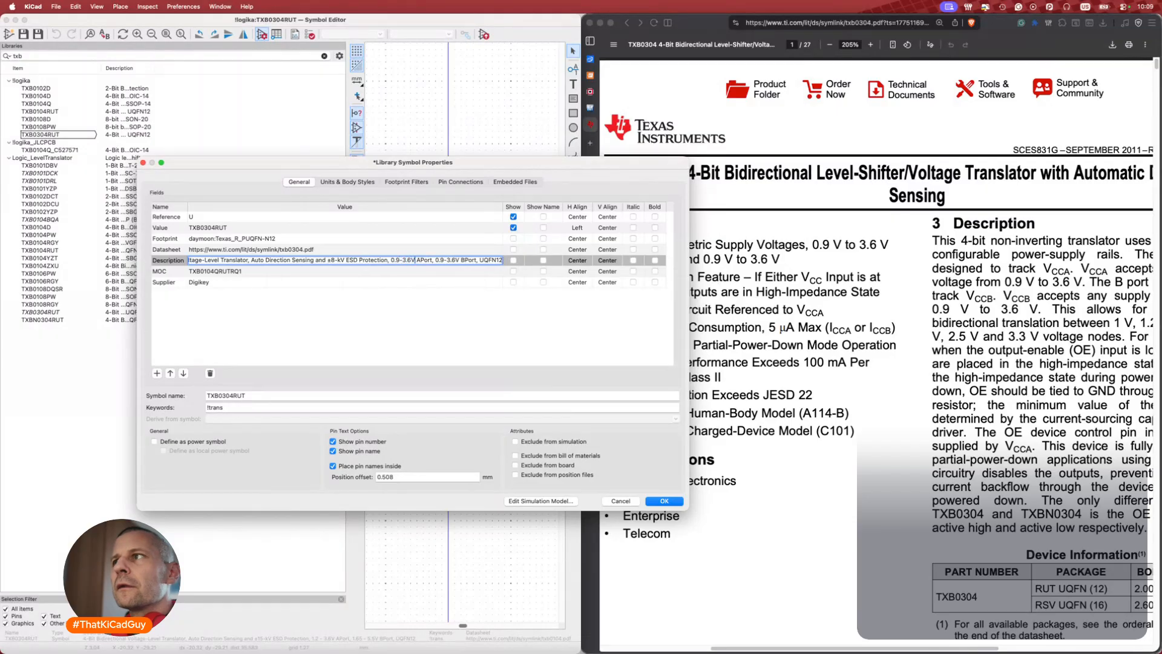
Replace the APort and BPort labels in the description so the ranges read 0.9-3.6VCCA and 0.9-3.6VCCB.
type("CCA")
key("Delete")
key("Delete")
key("Delete")
key("Delete")
key("Delete")
key("Delete")
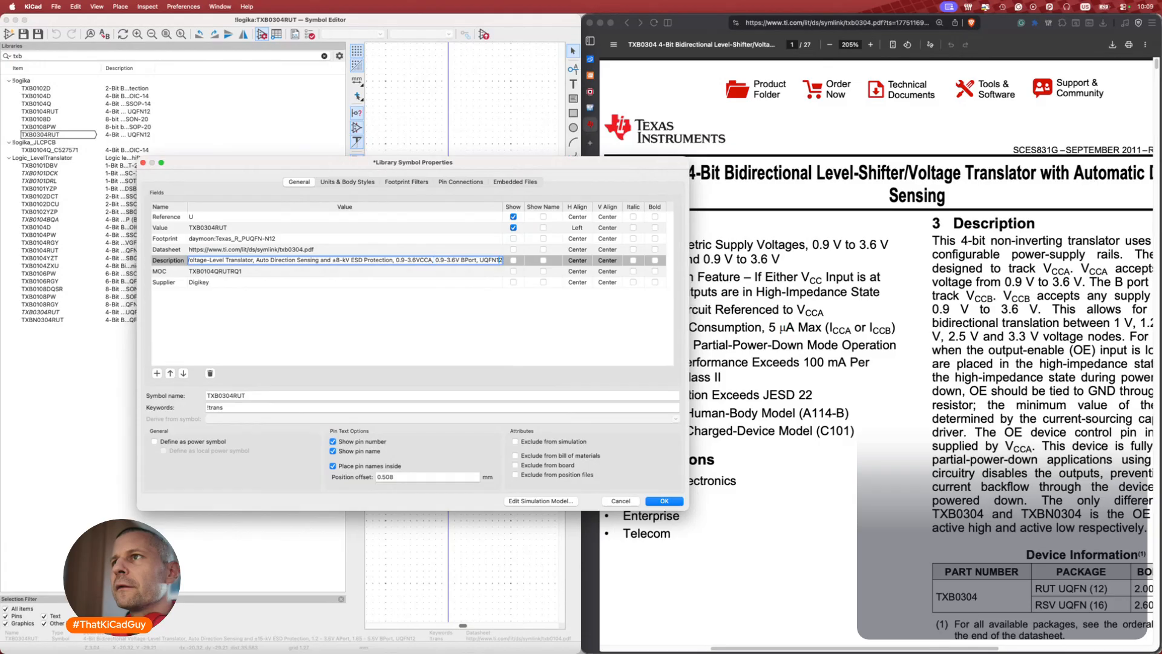
key("BackSpace")
key("BackSpace")
key("BackSpace")
key("BackSpace")
key("BackSpace")
key("BackSpace")
type("CCB")
key("Left")
key("Left")
Shorten "Auto Direction Sensing and" in the description to "Auto Direction,".
left_click(402, 259)
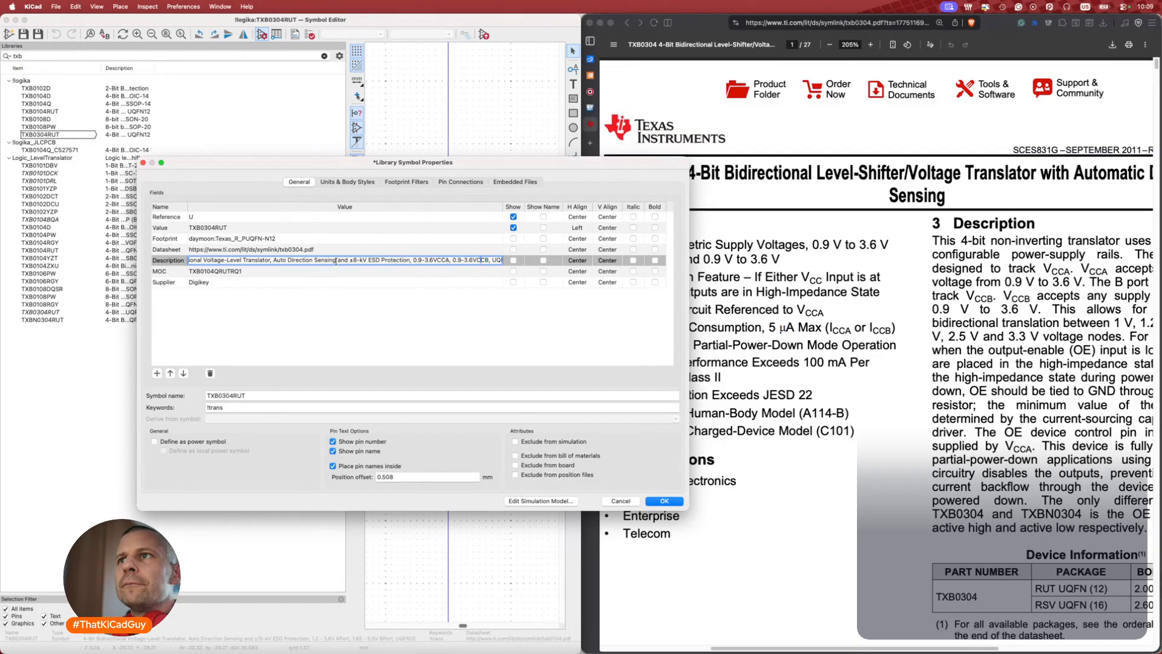
key("BackSpace")
key("BackSpace")
key("BackSpace")
key("BackSpace")
key("BackSpace")
key("BackSpace")
key("BackSpace")
key("BackSpace")
type(",")
key("Delete")
key("Delete")
key("Delete")
key("Delete")
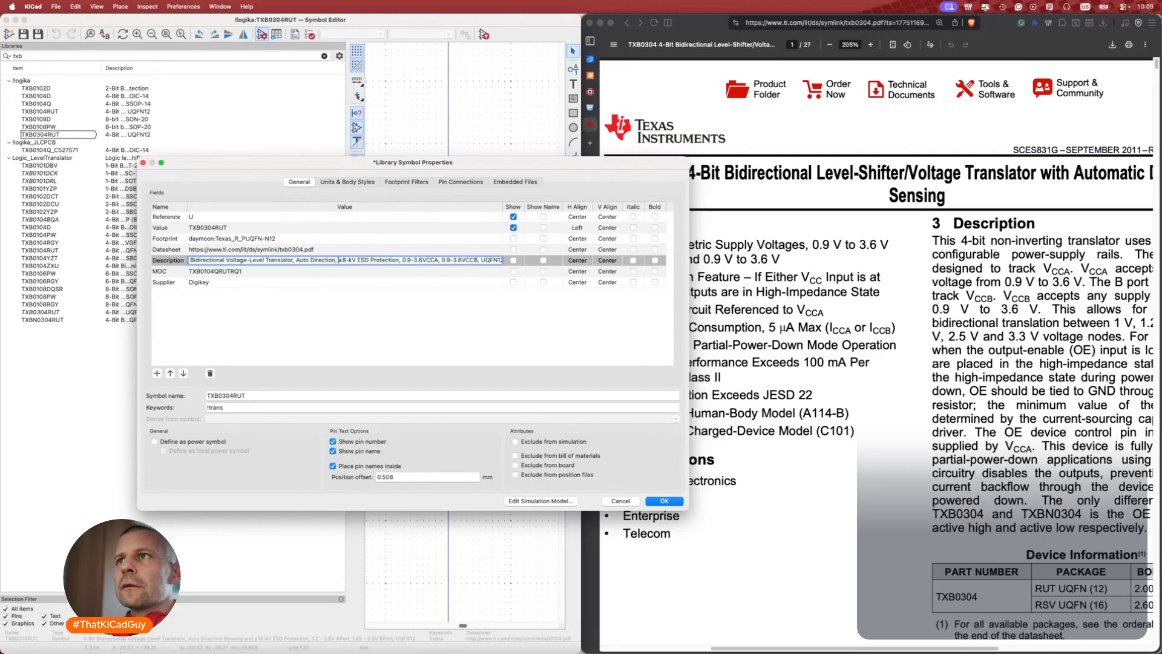
Remove the word "Protection" after "±8-kV ESD" in the description.
key("BackSpace")
key("BackSpace")
key("BackSpace")
key("BackSpace")
key("BackSpace")
key("BackSpace")
key("BackSpace")
key("BackSpace")
key("BackSpace")
key("BackSpace")
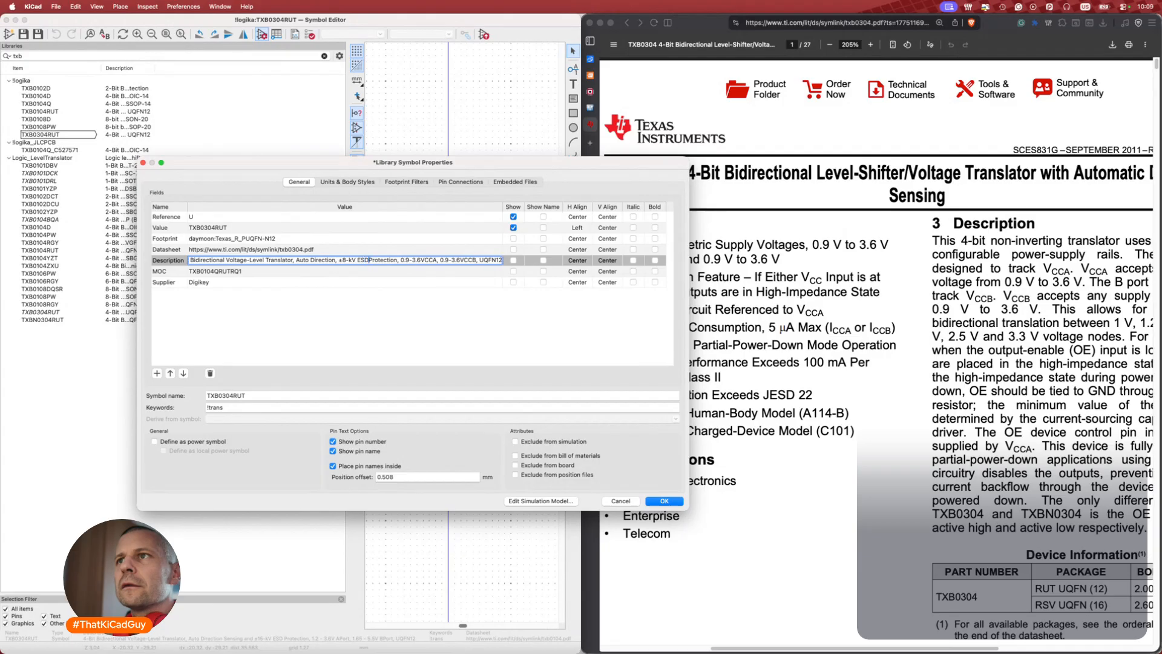
key("Delete")
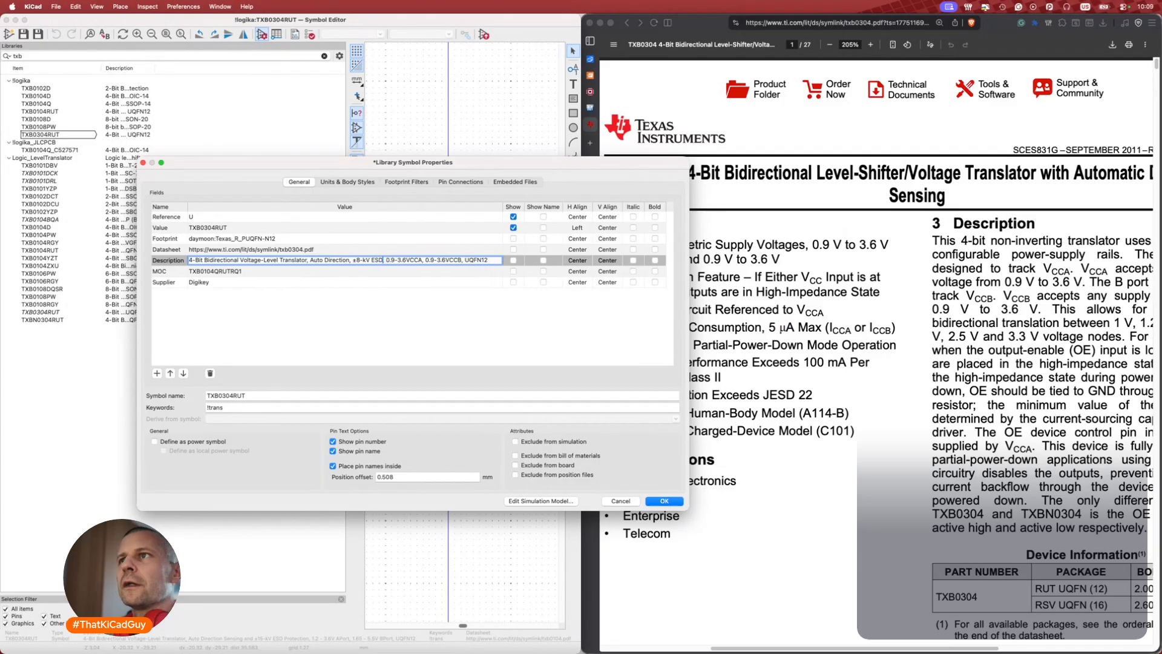
Clear the symbol's MOC field and look up its value TXB0304RUT on Mouser in Brave.
double_click(233, 271)
key("BackSpace")
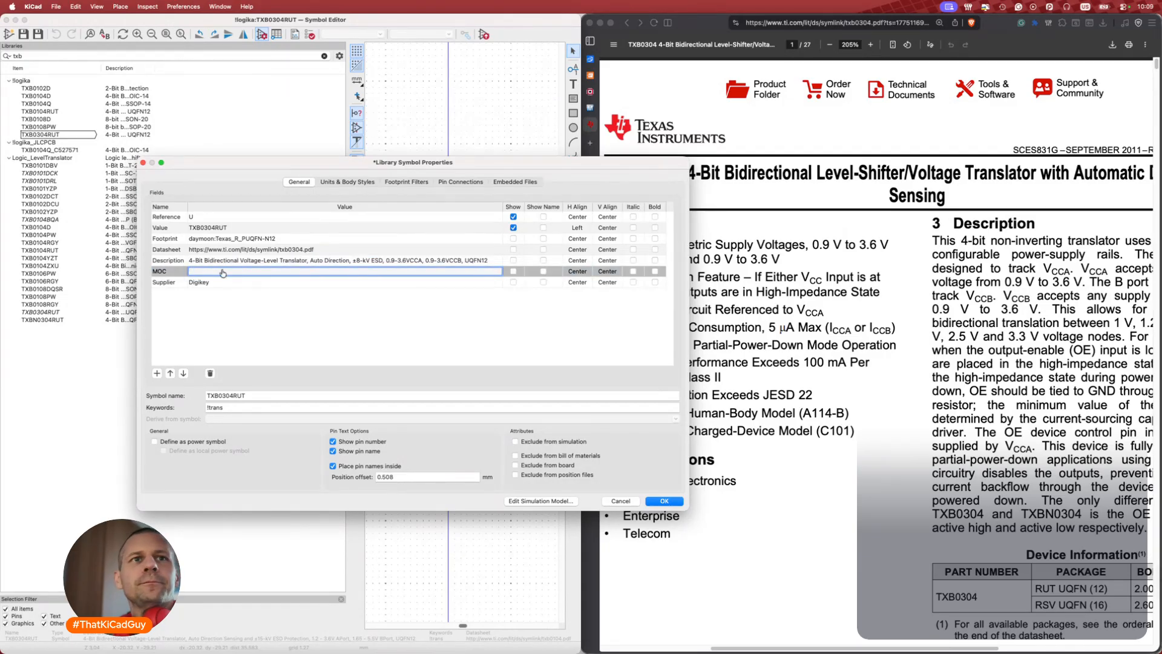
key("super+Tab")
double_click(226, 228)
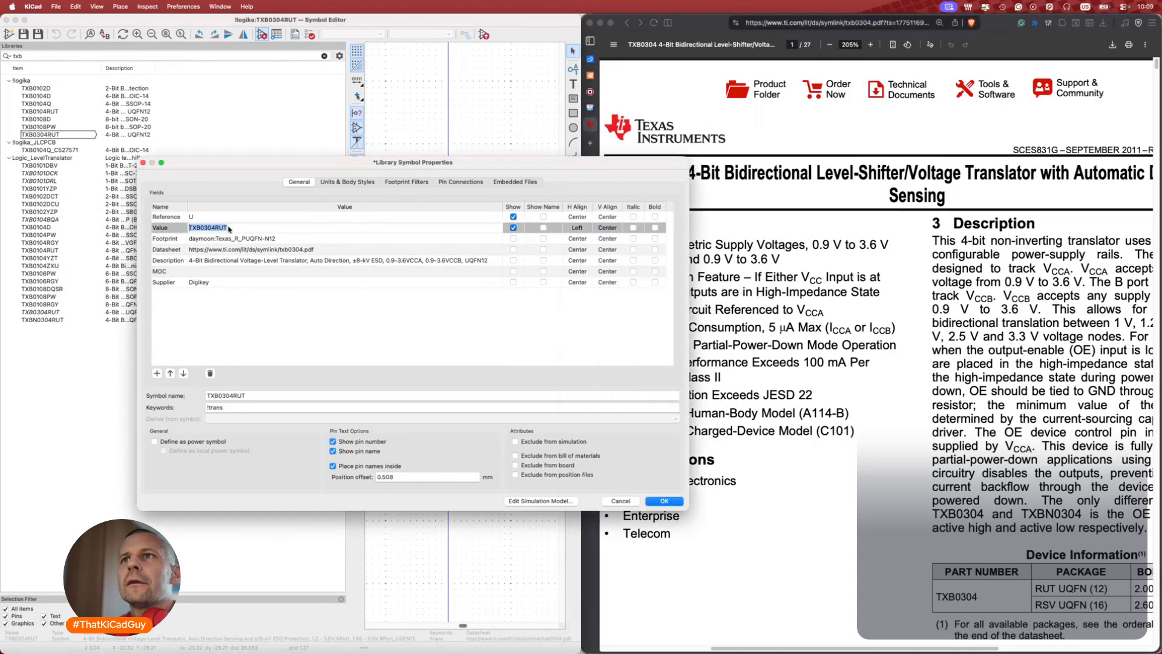
key("super+c")
left_click(226, 272)
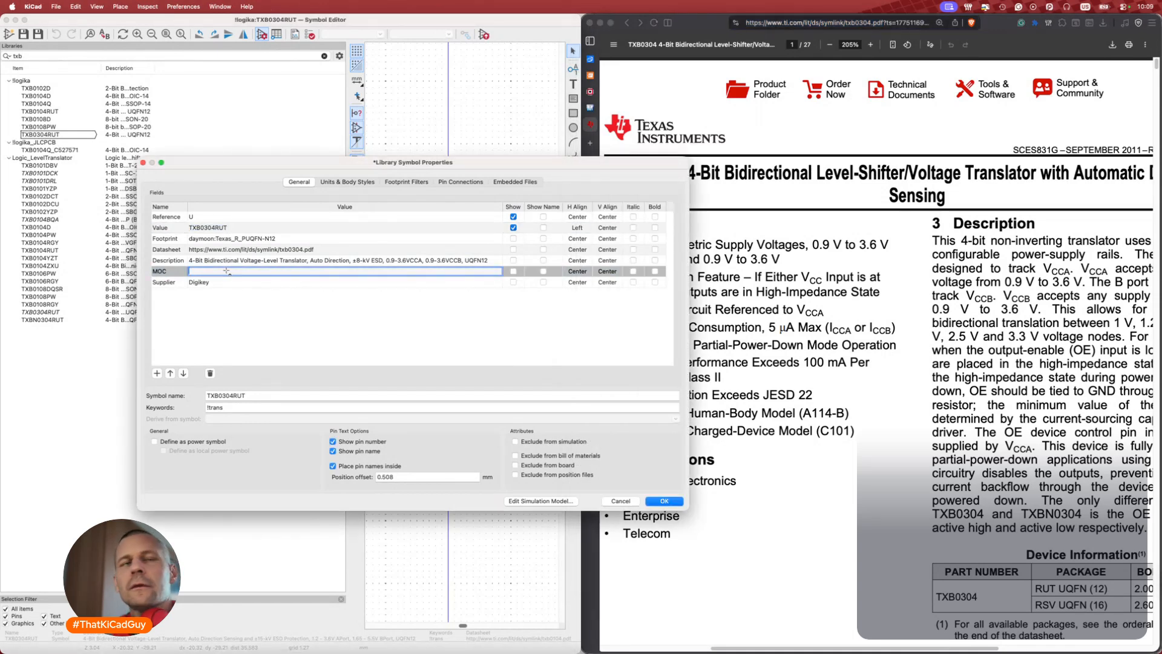
key("super+Tab")
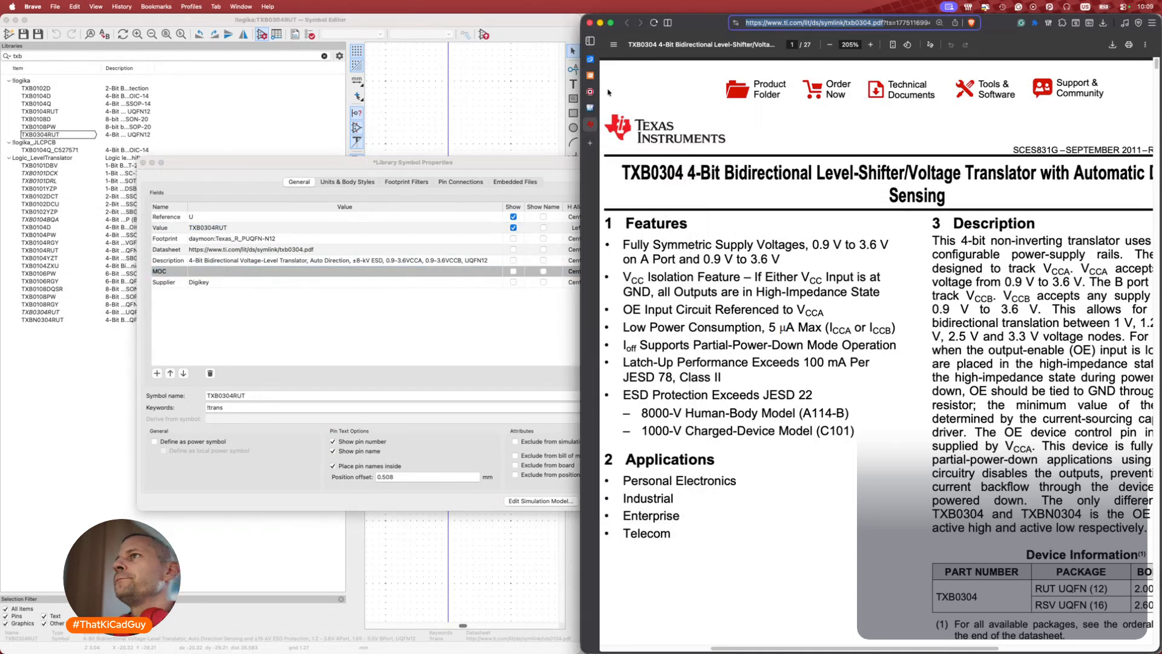
left_click(611, 107)
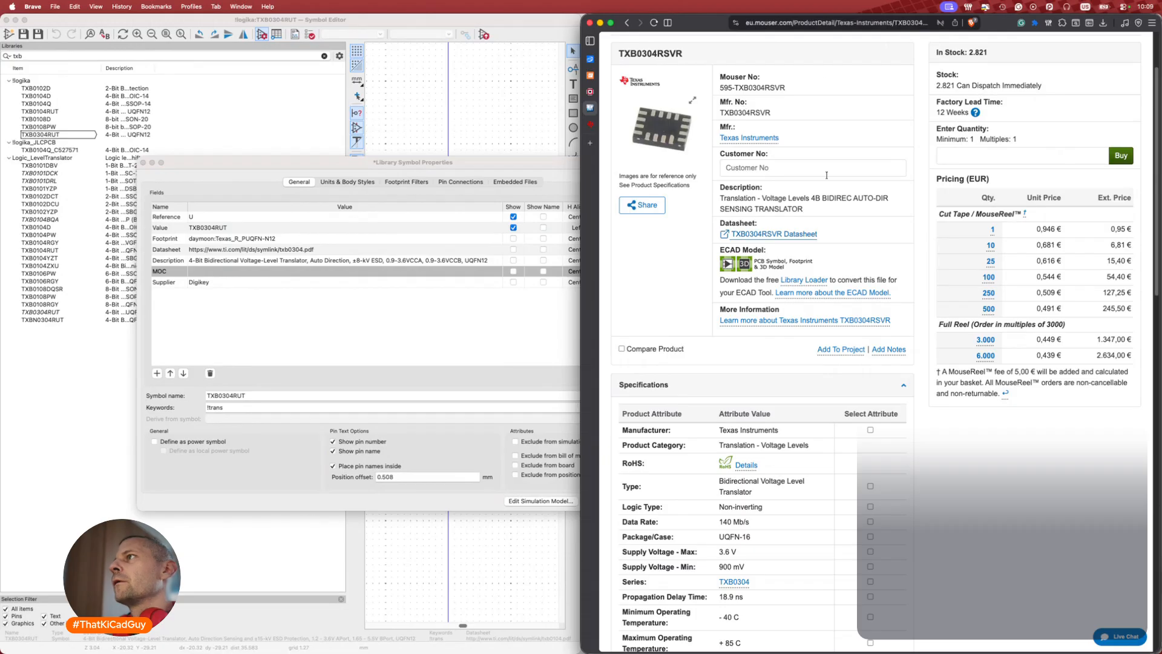
scroll(834, 145, "up", 3)
left_click(877, 61)
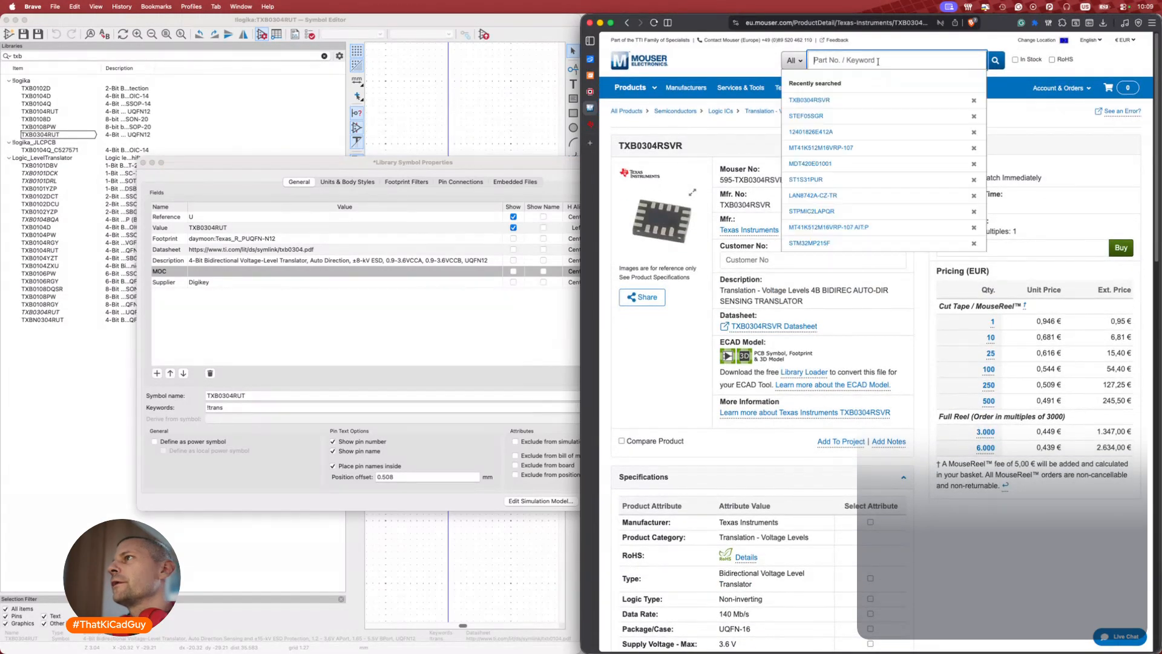
key("super+v")
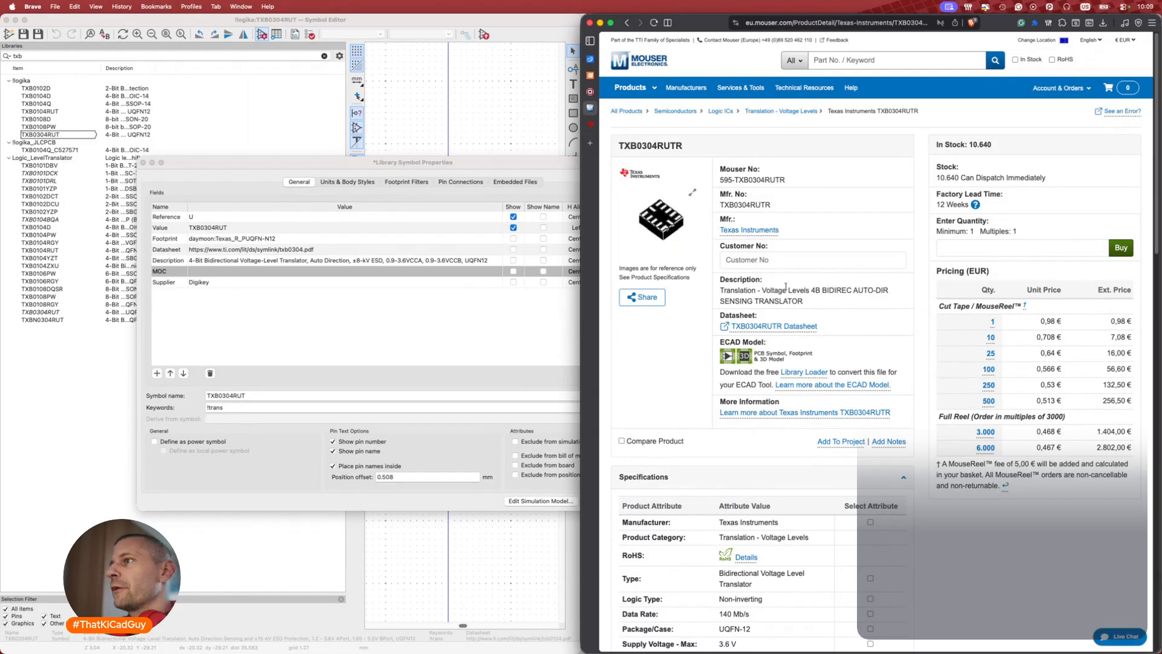
Set the MOC field in KiCad to the manufacturer part number TXB0304RUTR, copied from the Mouser product page.
left_click_drag(773, 205, 722, 205)
left_click(301, 272)
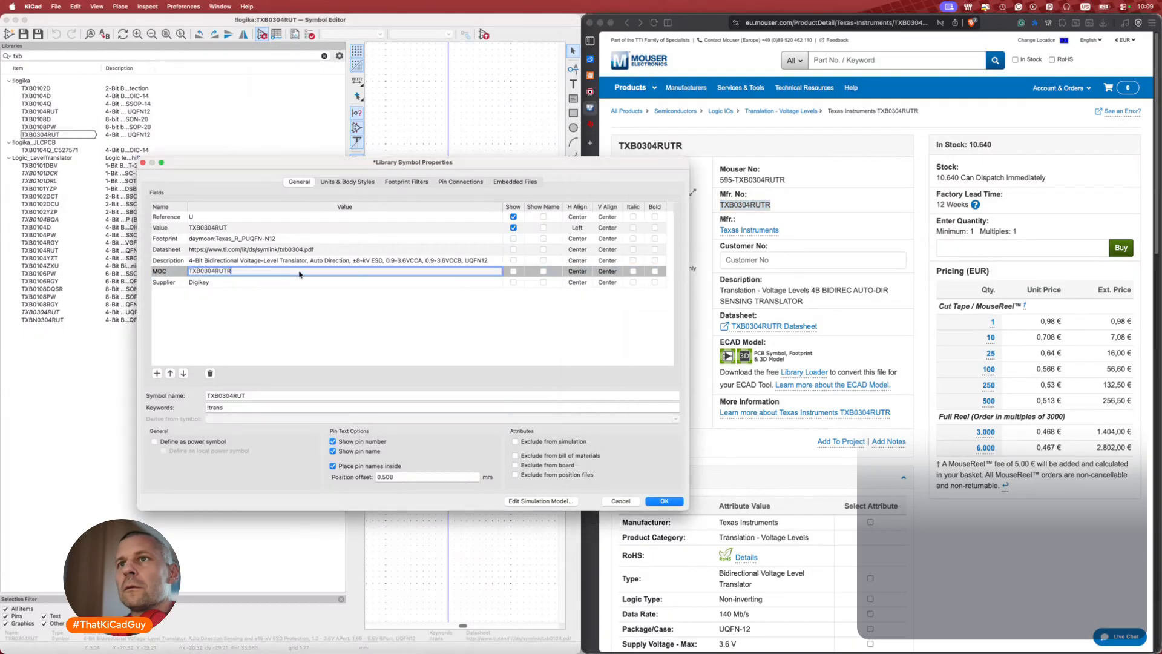
key("super+v")
Set the Supplier field of the symbol to Mouser.
double_click(208, 282)
type("mouse")
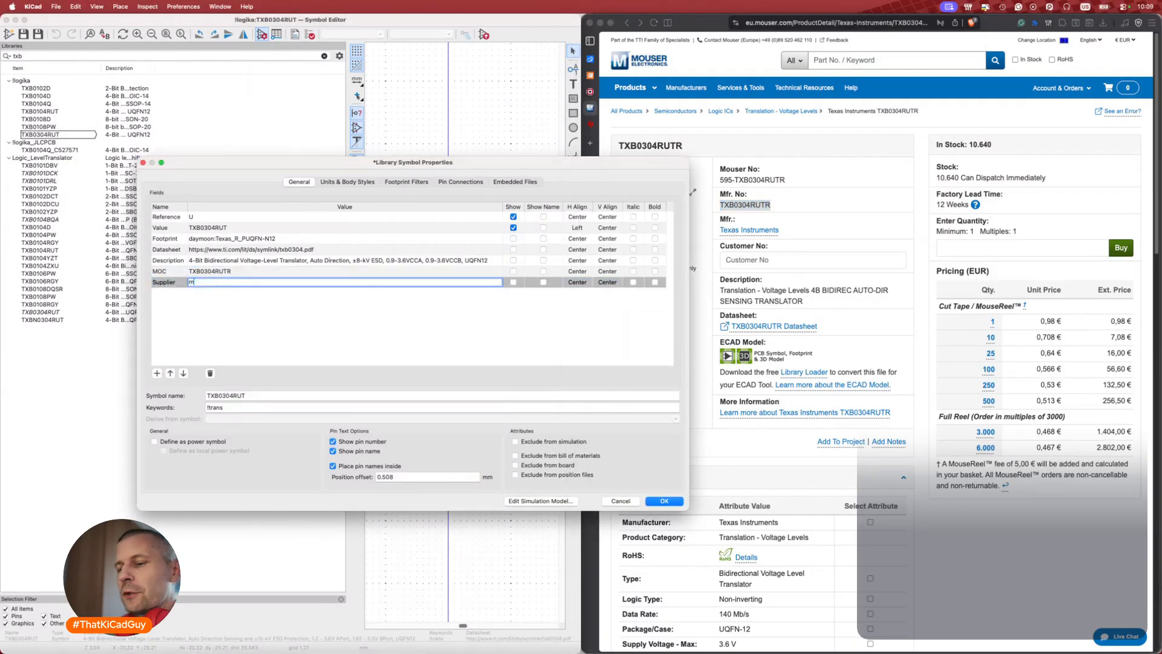
type("r")
key("BackSpace")
key("BackSpace")
key("BackSpace")
key("BackSpace")
key("BackSpace")
key("BackSpace")
type("Mouser")
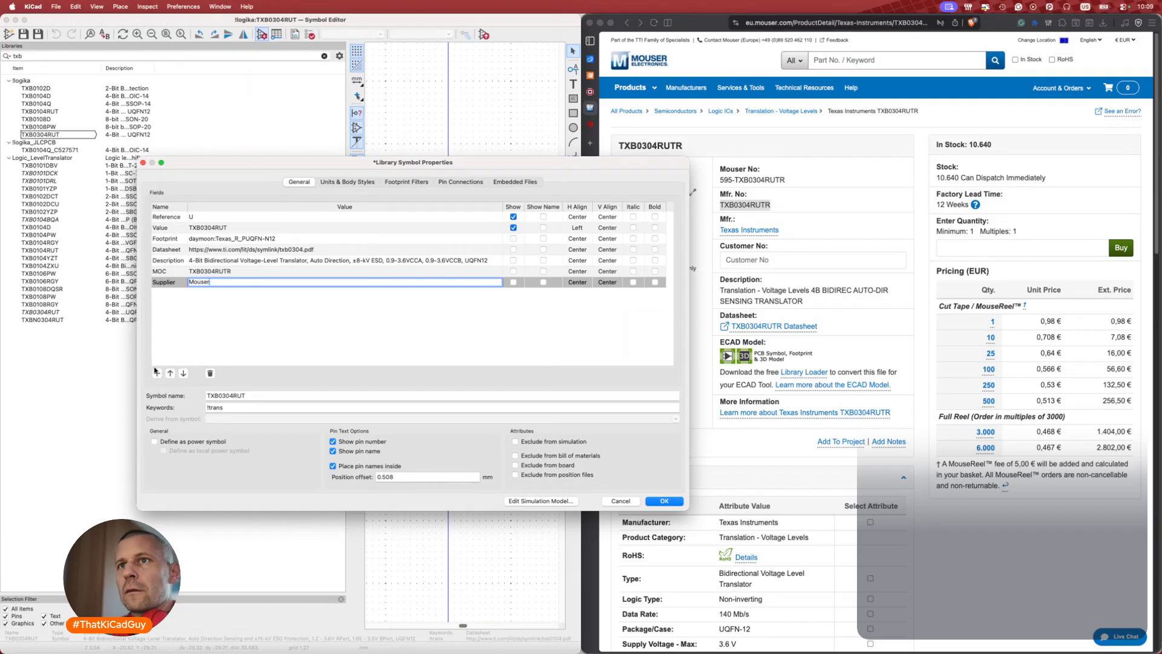
Add a new field named JLCPCB to the symbol.
left_click(157, 372)
type("JLCPCB")
key("Tab")
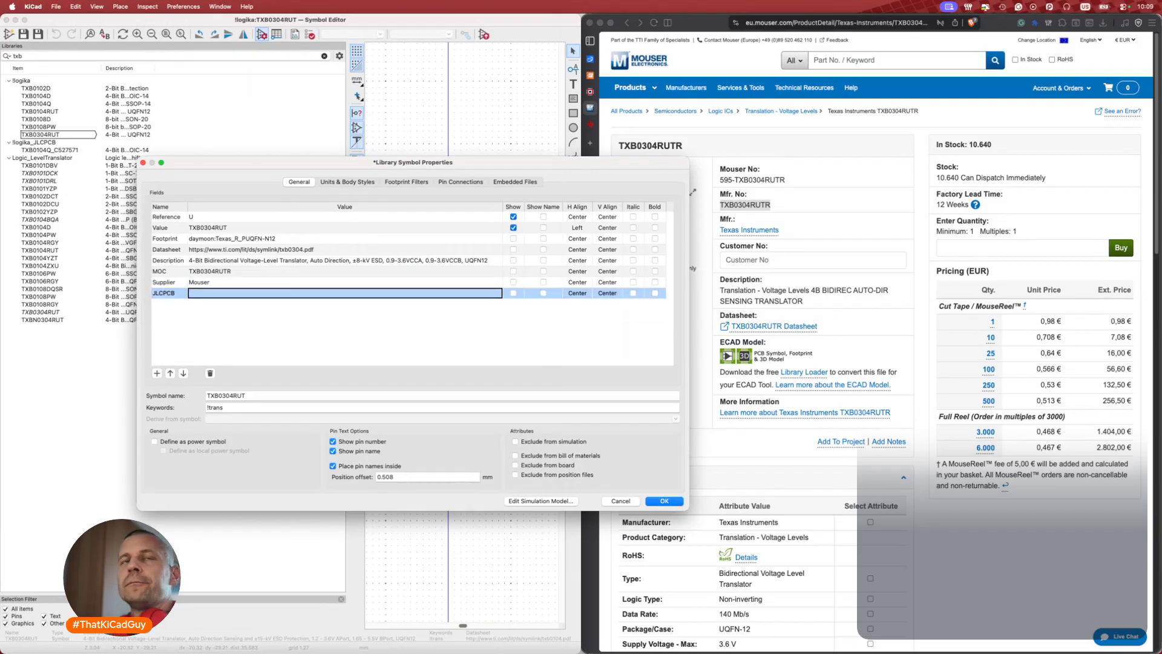
Look up TXB0304RUTR in the JLCPCB parts library in Brave and enter its part number C69598 in the JLCPCB field in KiCad.
key("super+Tab")
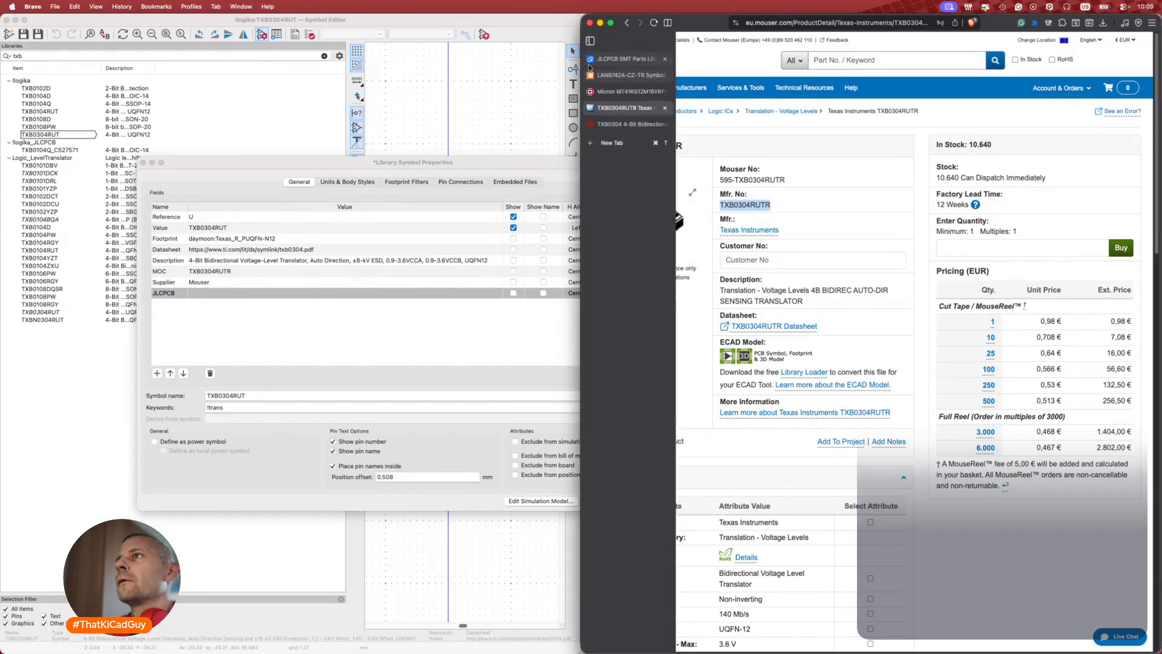
left_click(630, 58)
double_click(798, 95)
key("super+v")
key("Return")
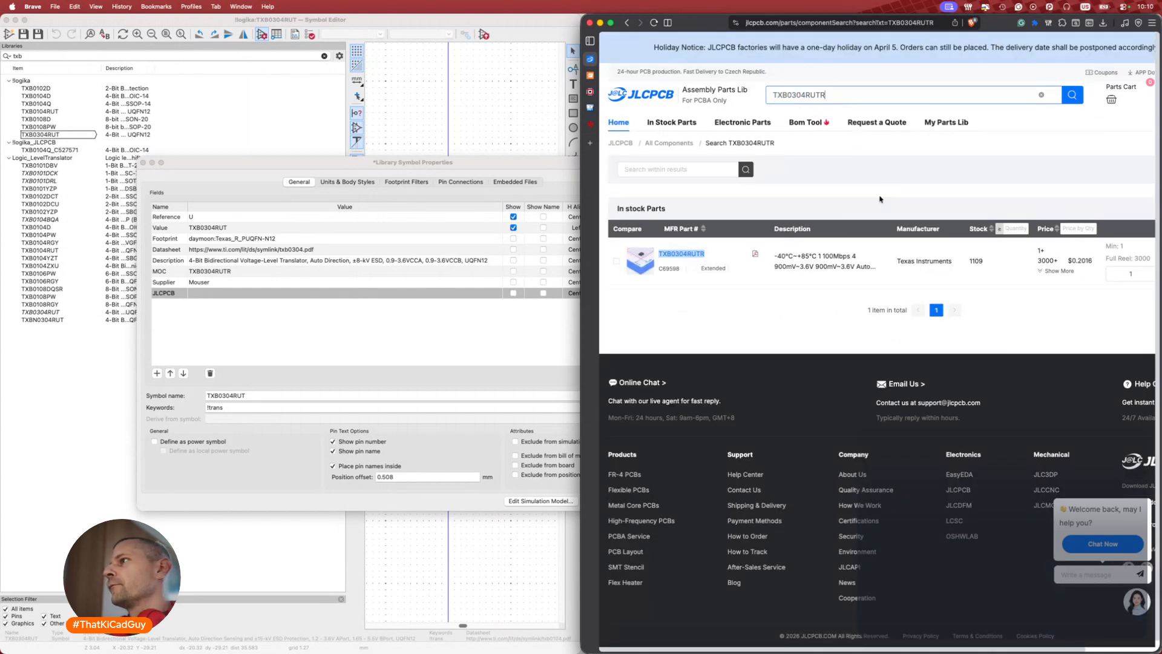
left_click(677, 274)
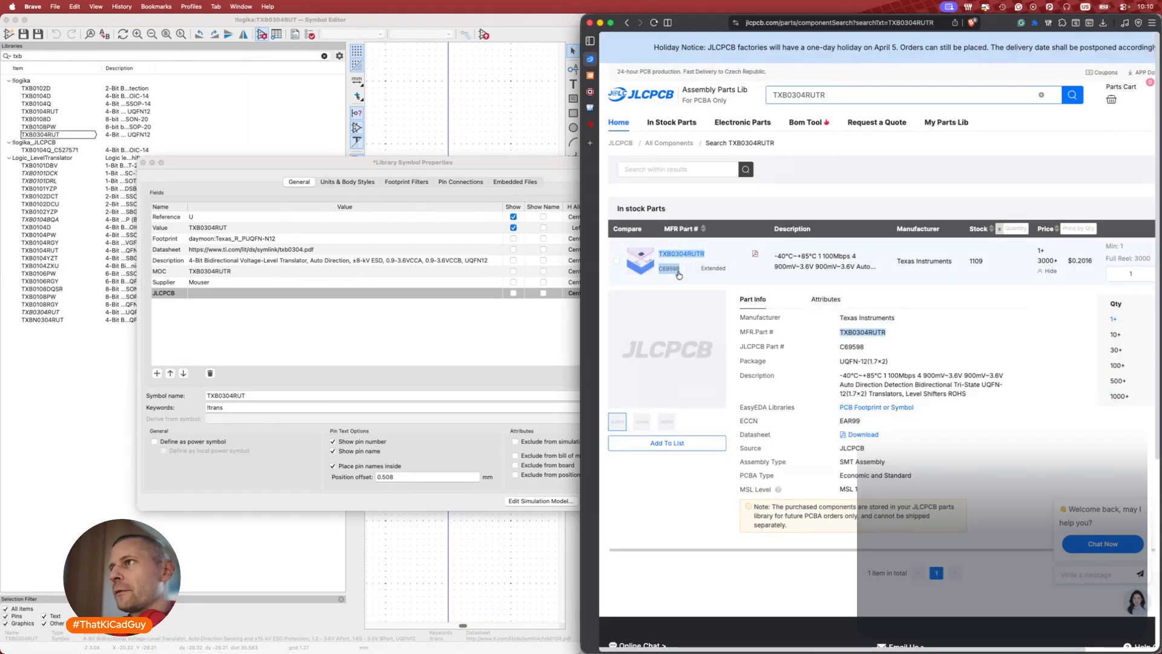
left_click(311, 292)
key("super+v")
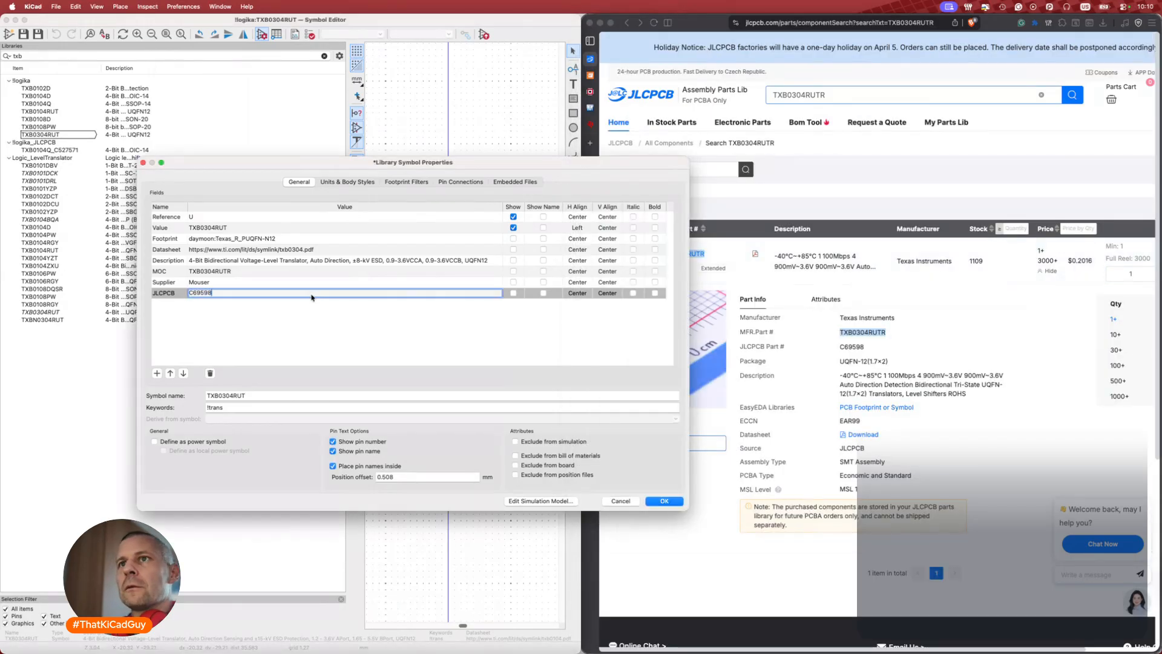
Complete the symbol's keywords as "!translator !voltage" and apply the symbol properties.
left_click(260, 407)
type("lator !voltage")
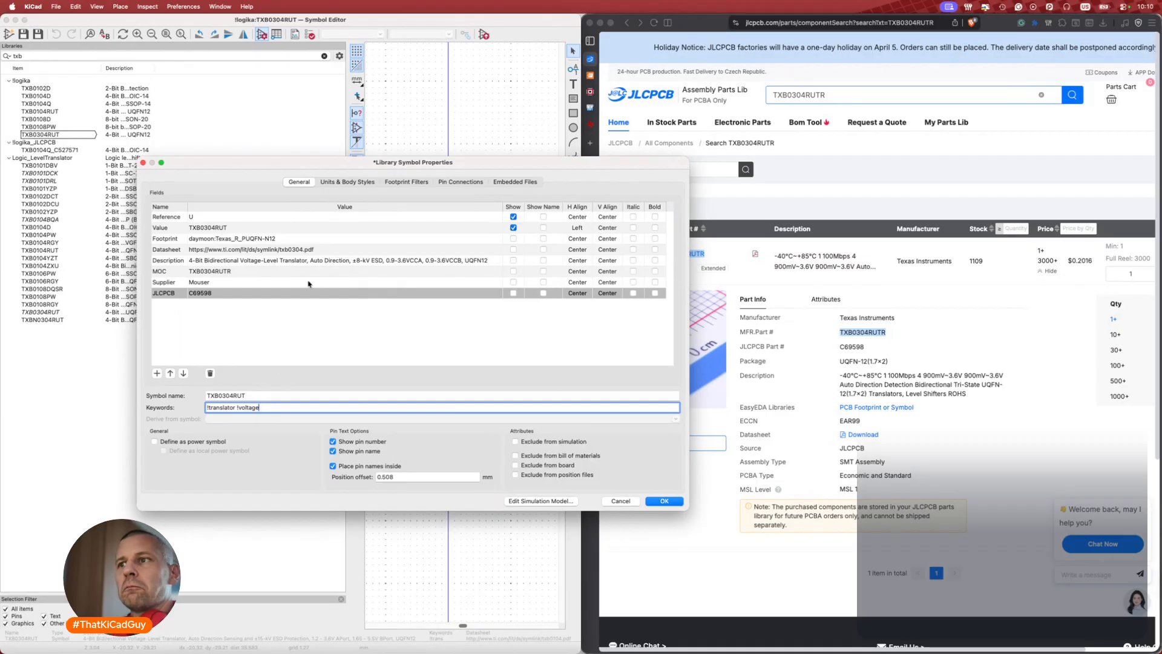
left_click(664, 500)
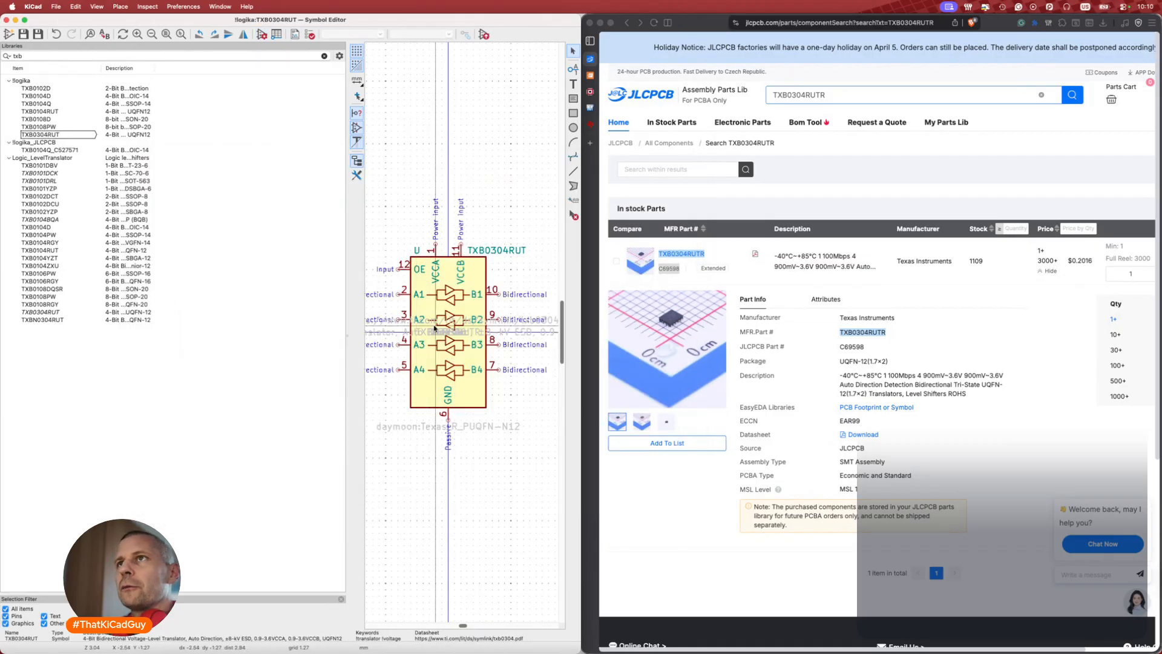
Check the TXB0304RUT symbol's pins against the 12-pin RUT package pinout in the TXB0304 datasheet in Brave.
left_click_drag(348, 337, 226, 332)
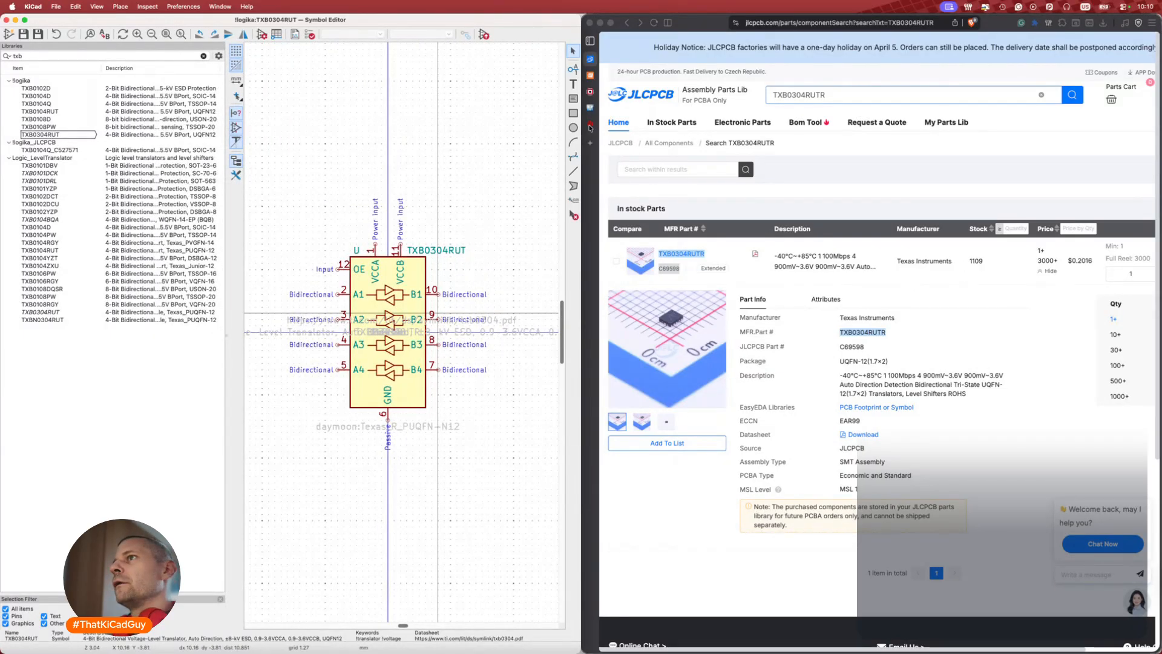
left_click(590, 124)
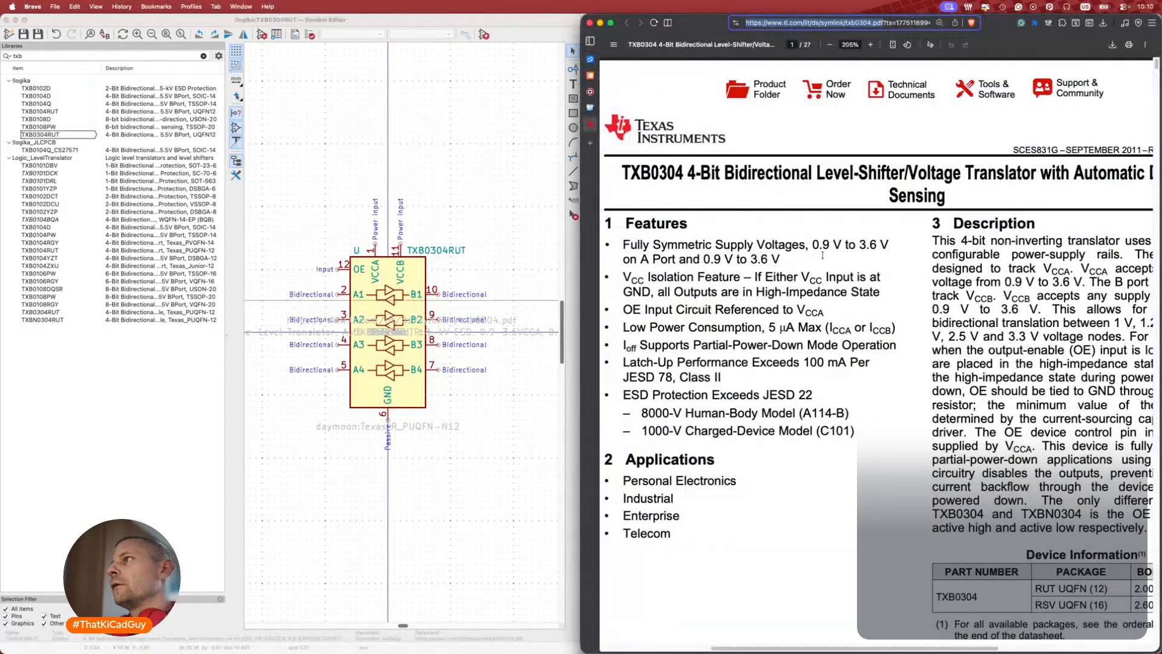
scroll(822, 254, "down", 15)
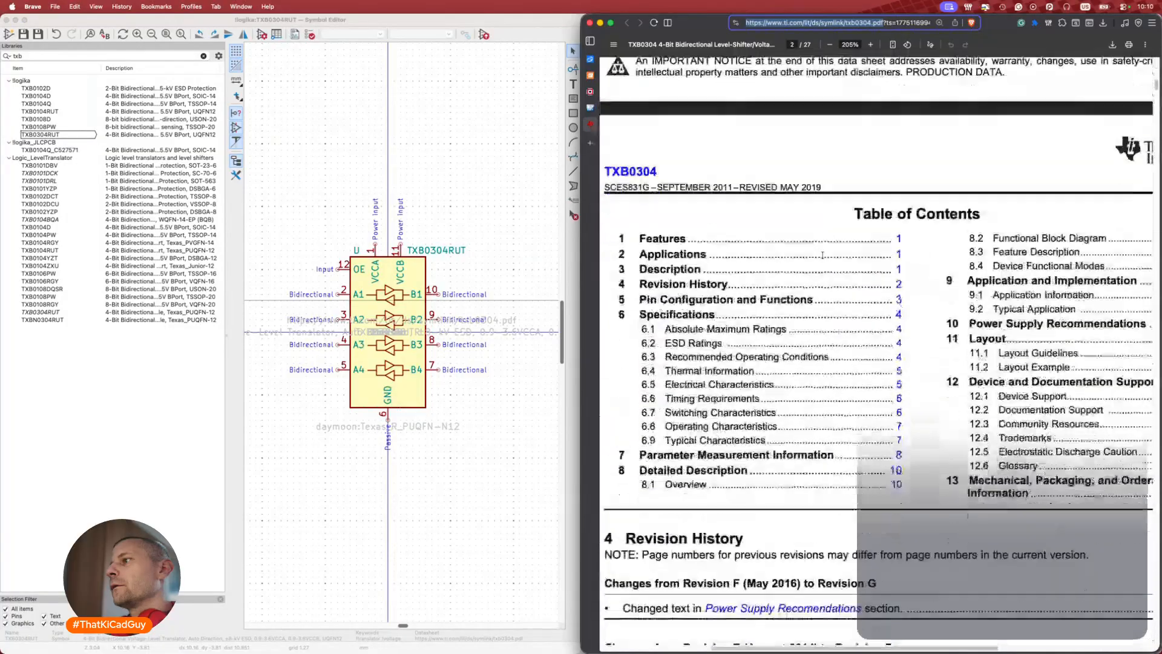
scroll(822, 255, "down", 4)
scroll(968, 303, "right", 5)
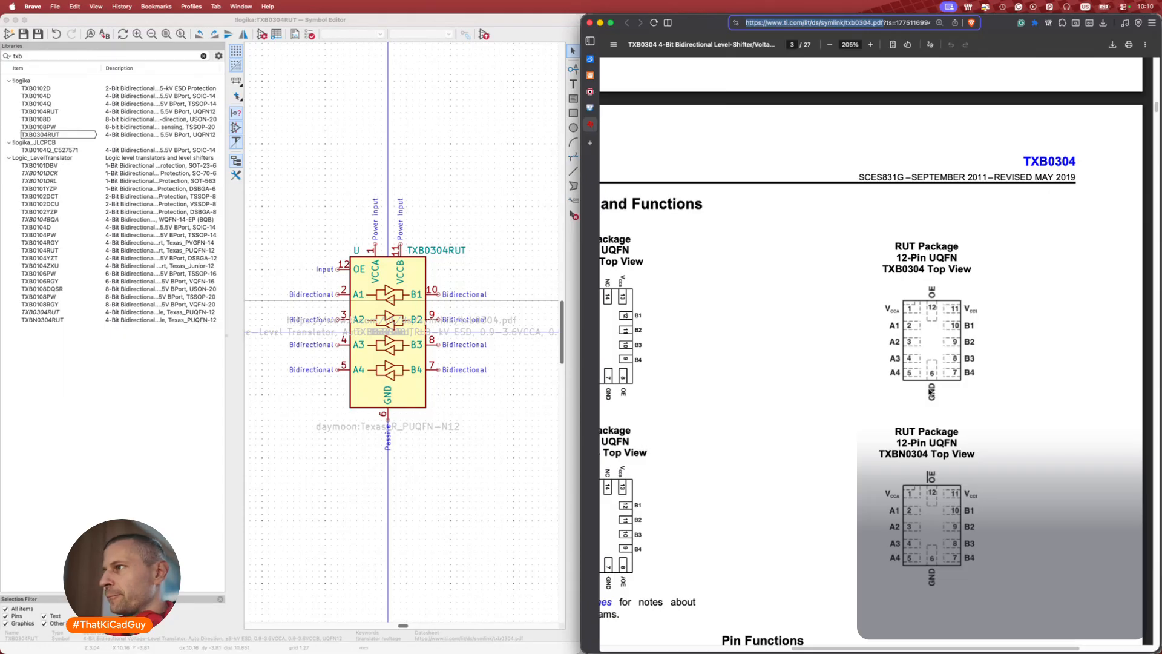
scroll(930, 392, "left", 5)
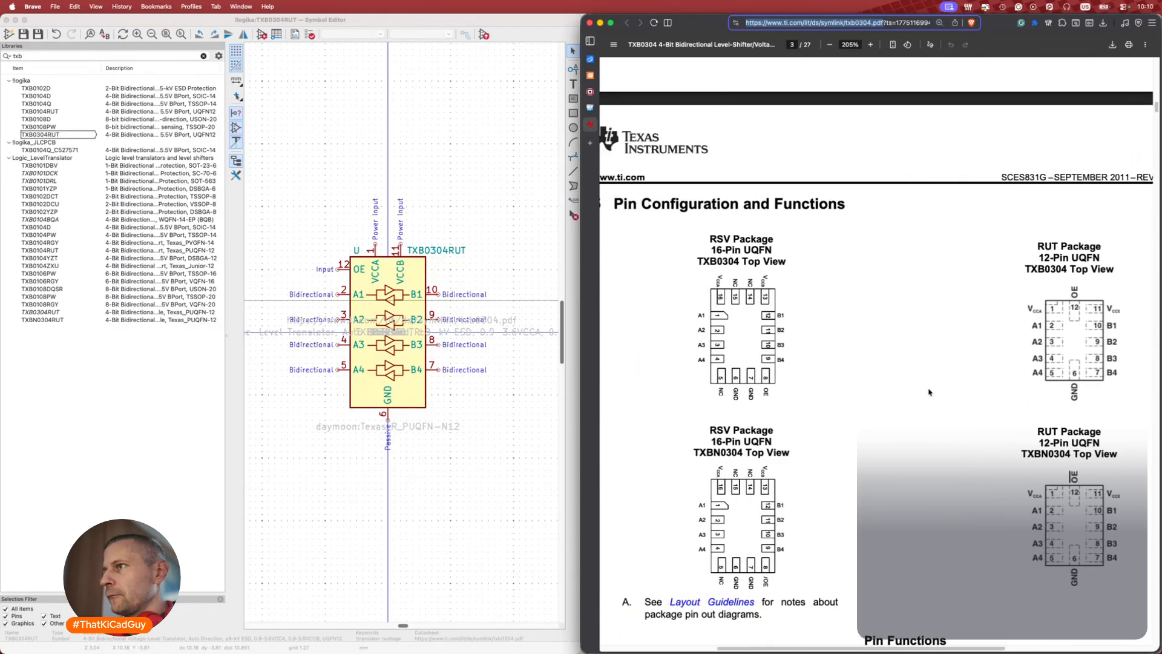
scroll(929, 392, "right", 3)
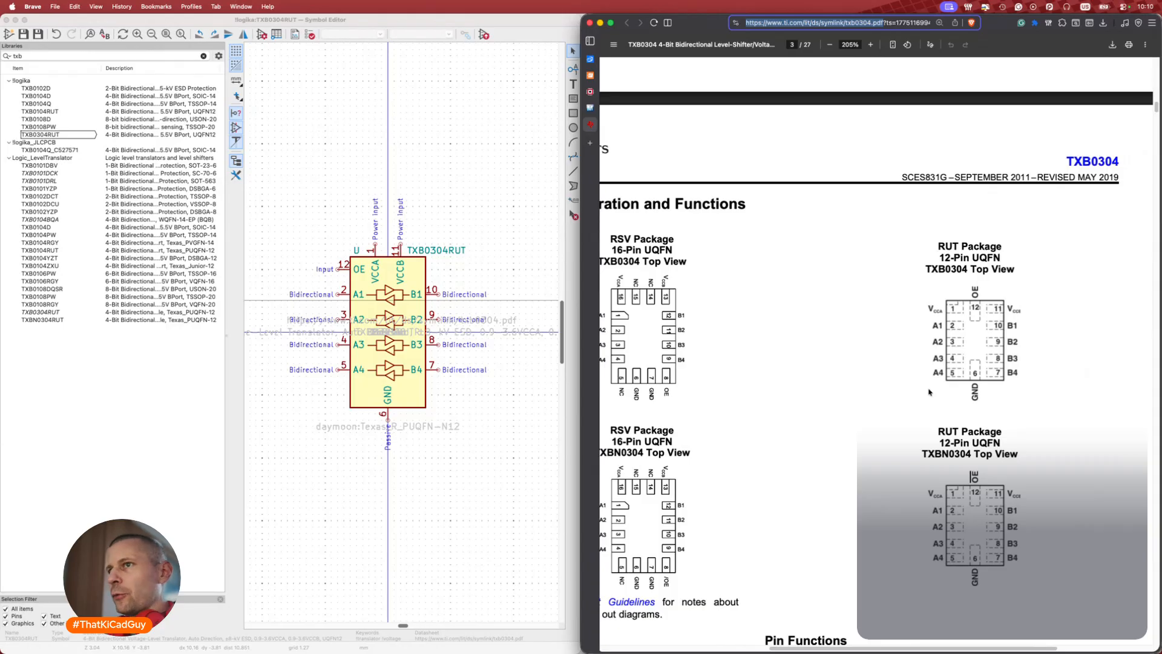
left_click(507, 228)
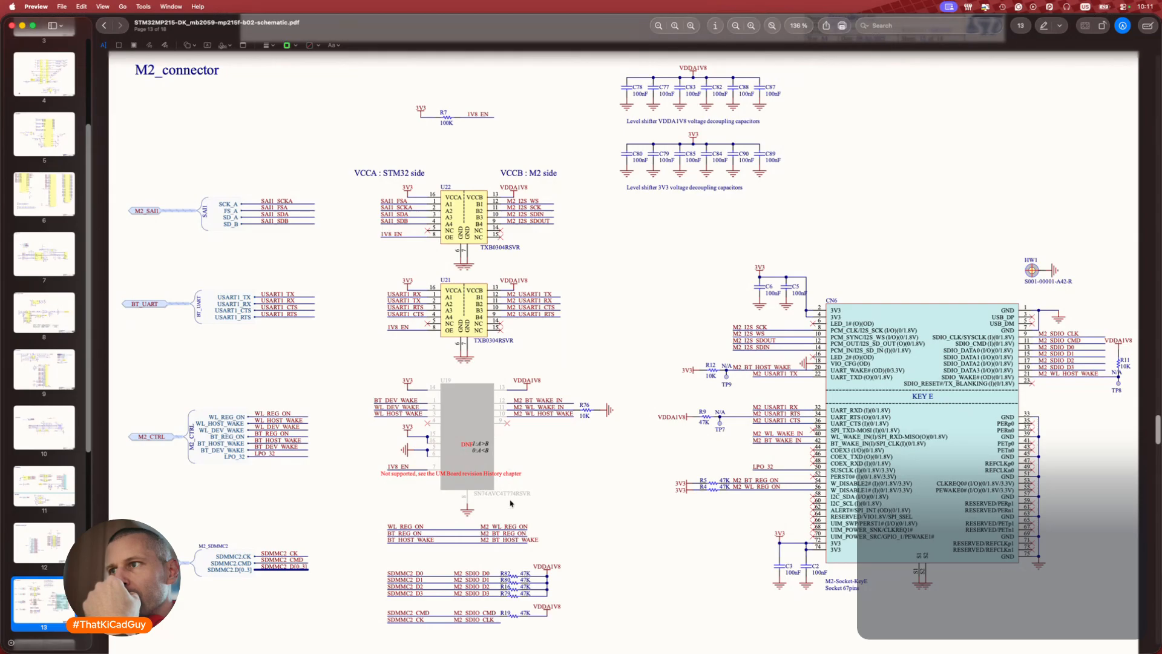
Copy part number SN74AVC4T774RSVR from the M2_connector schematic in Preview, look it up on Mouser in Brave and open its datasheet.
left_click_drag(533, 497, 474, 497)
key("super+c")
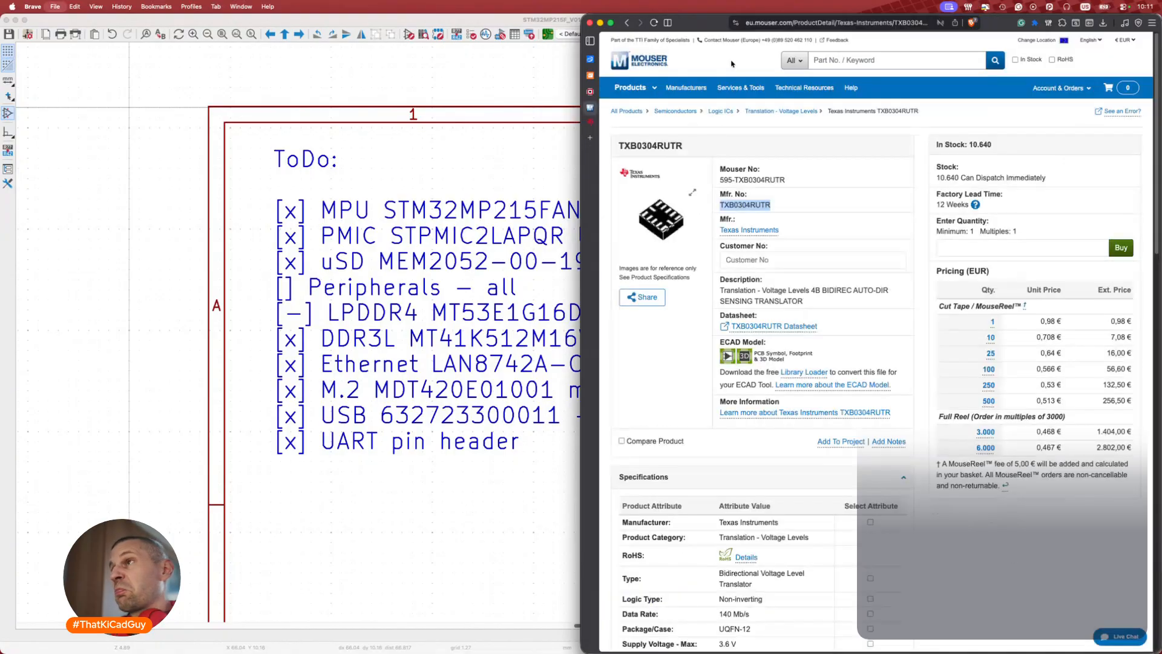
left_click(844, 60)
key("super+v")
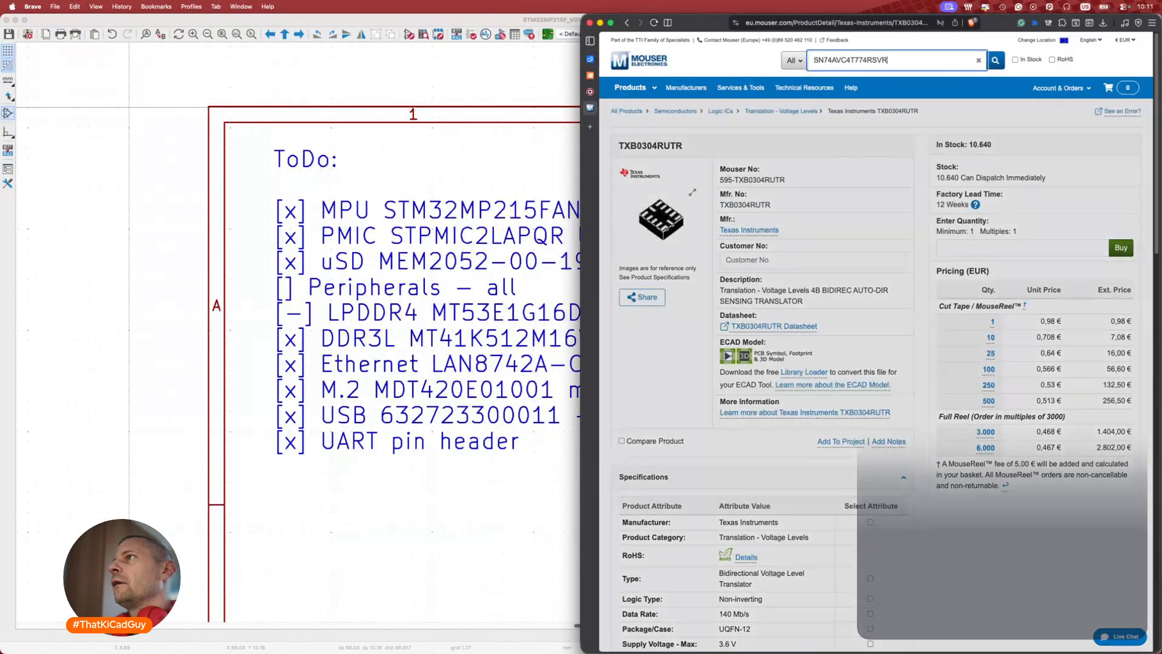
key("Return")
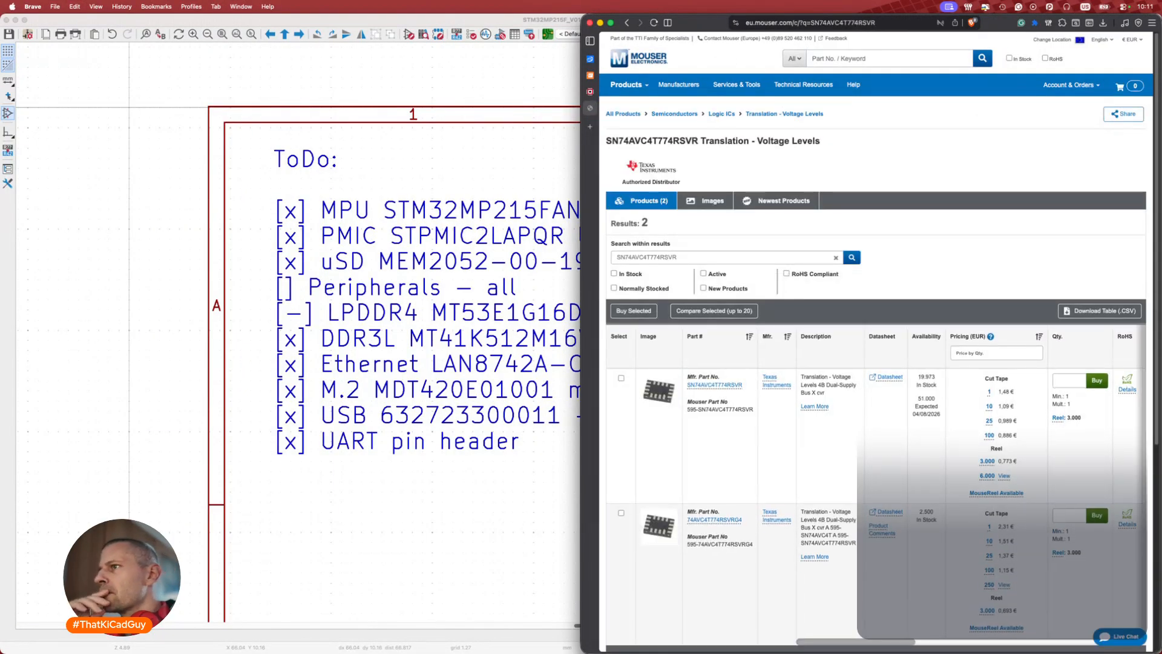
left_click(731, 385)
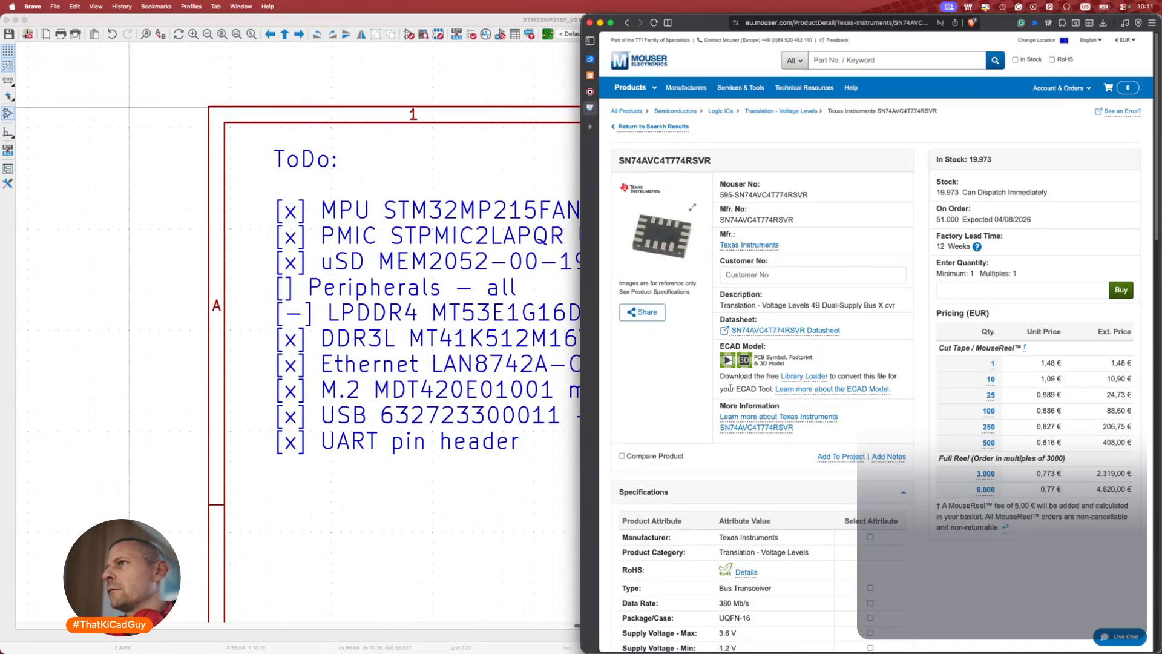
left_click(794, 332)
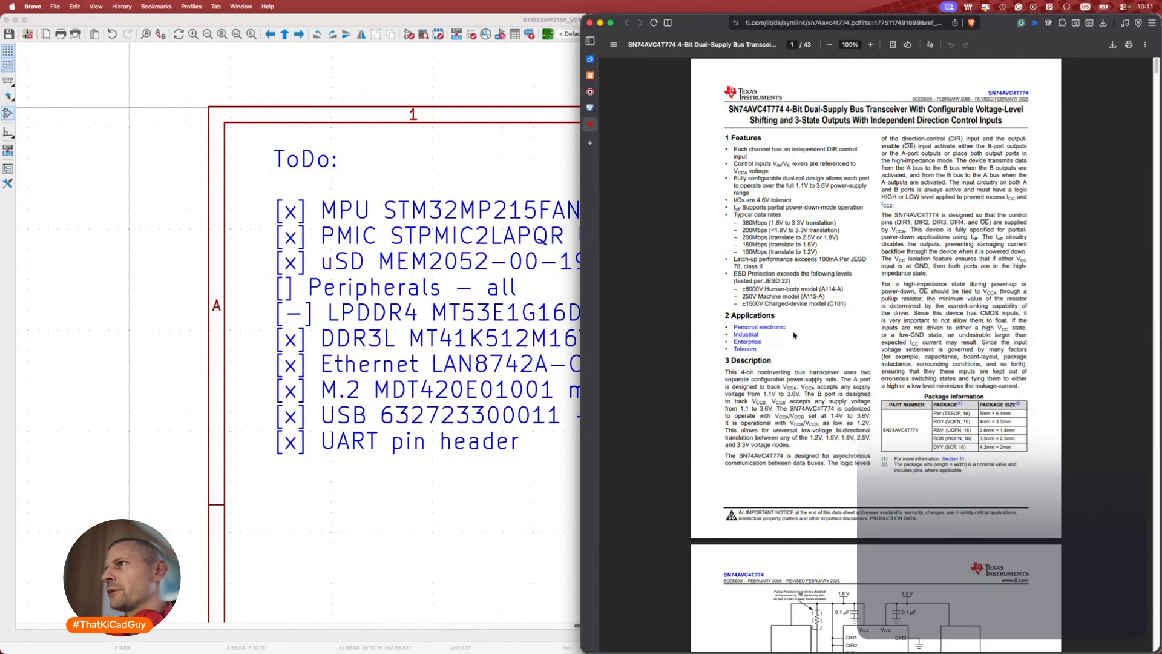
Review the level shifters in the M2_connector schematic in Preview, and examine the data rates and typical application in the SN74AVC4T774 datasheet in Brave.
key("super+Tab")
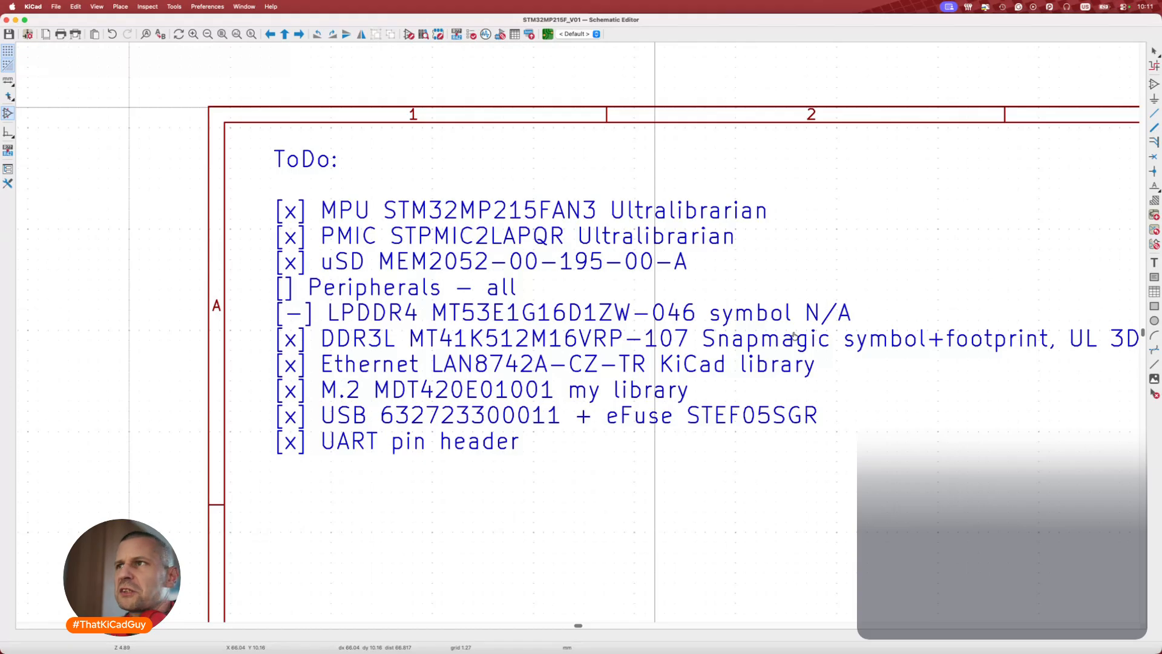
key("super+Tab")
key("super+Tab")
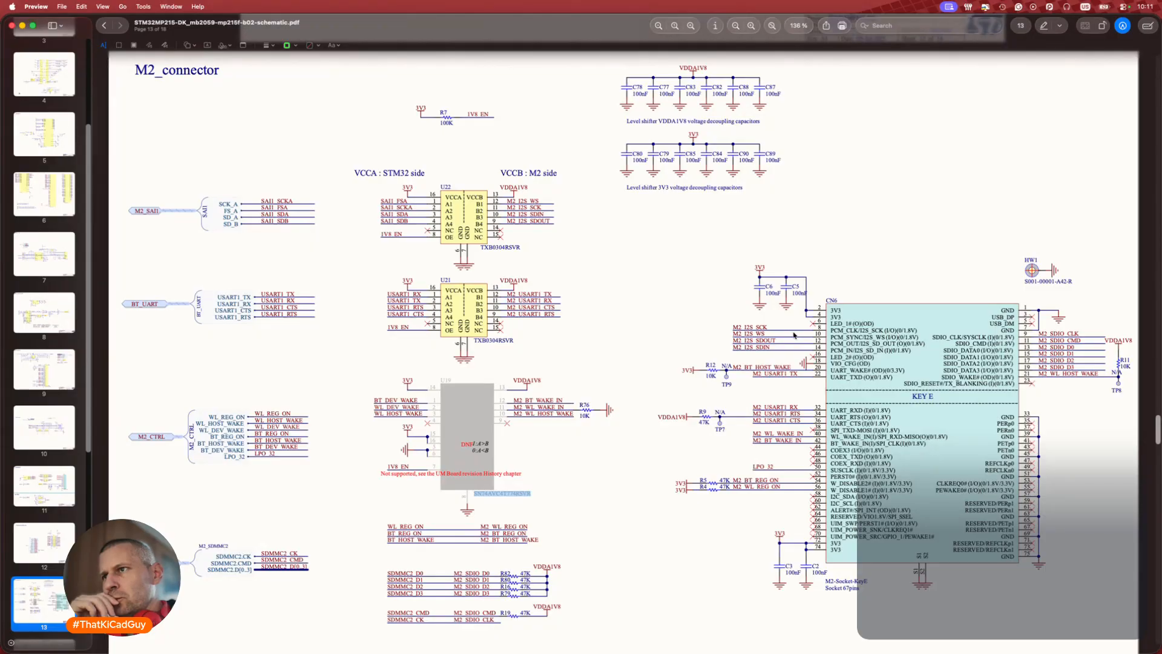
key("super+Tab")
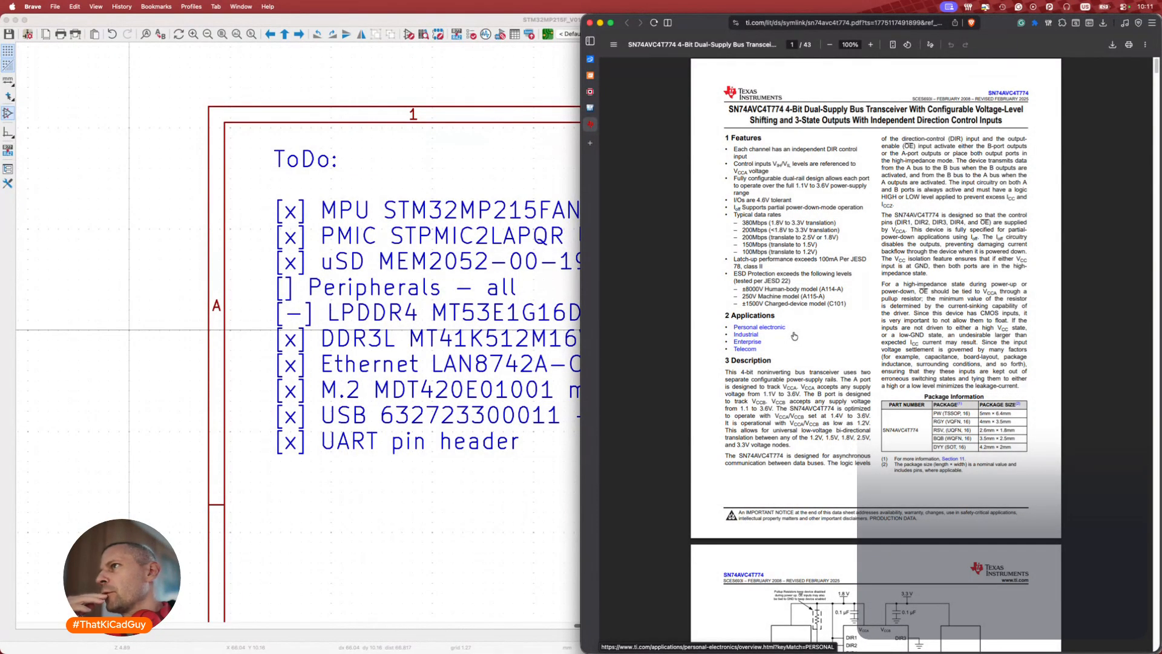
double_click(744, 222)
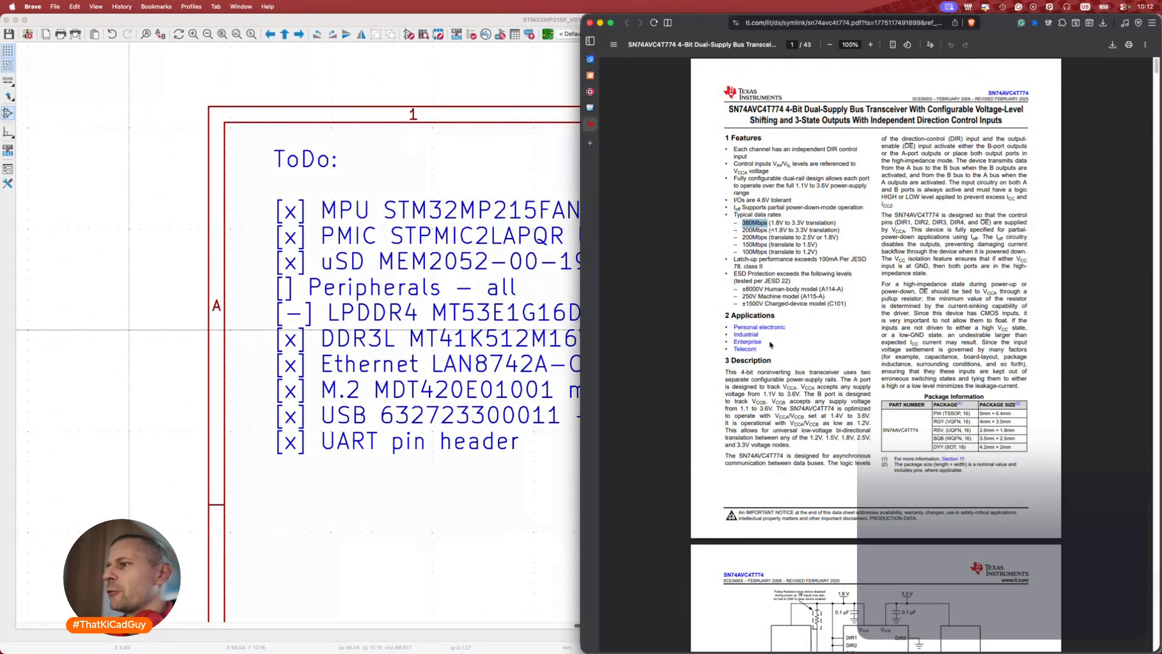
scroll(770, 344, "down", 5)
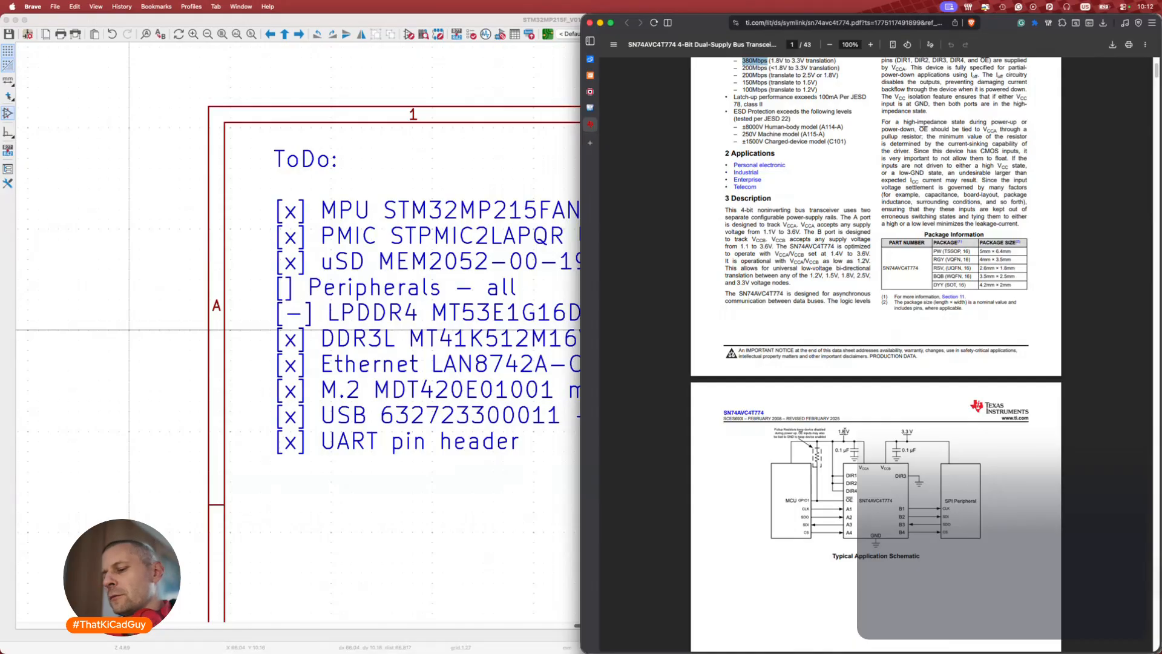
Reopen the TXB0304 datasheet, search it for "Mbps" to check the data rates, and close it again.
key("super+shift+t")
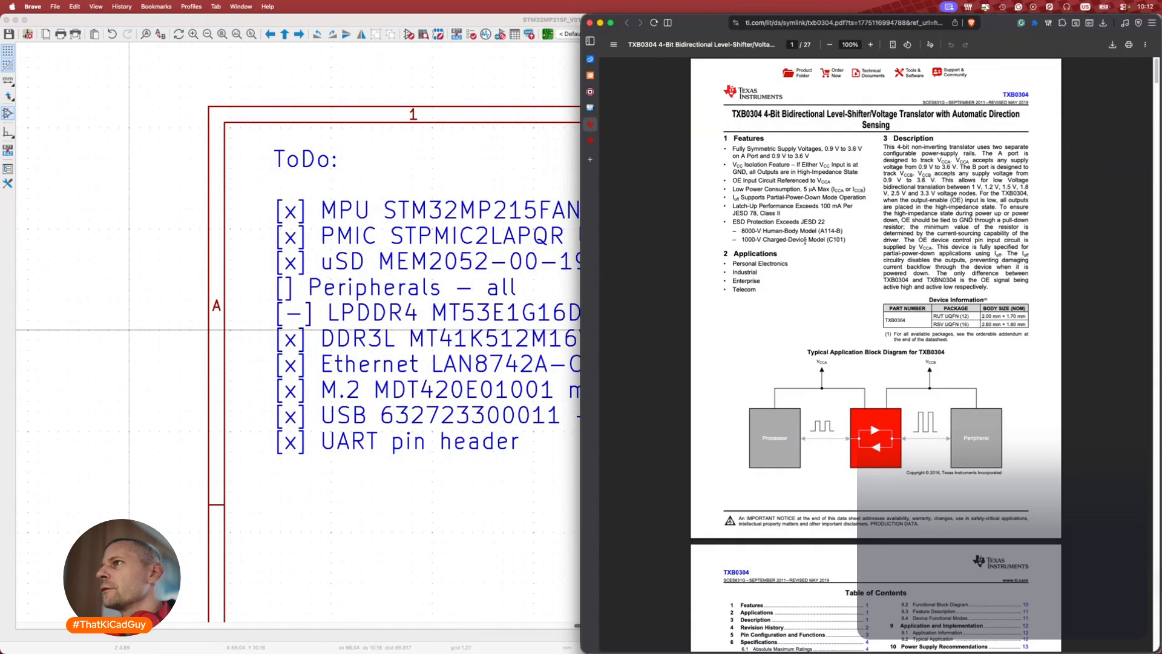
scroll(804, 241, "up", 2, "ctrl")
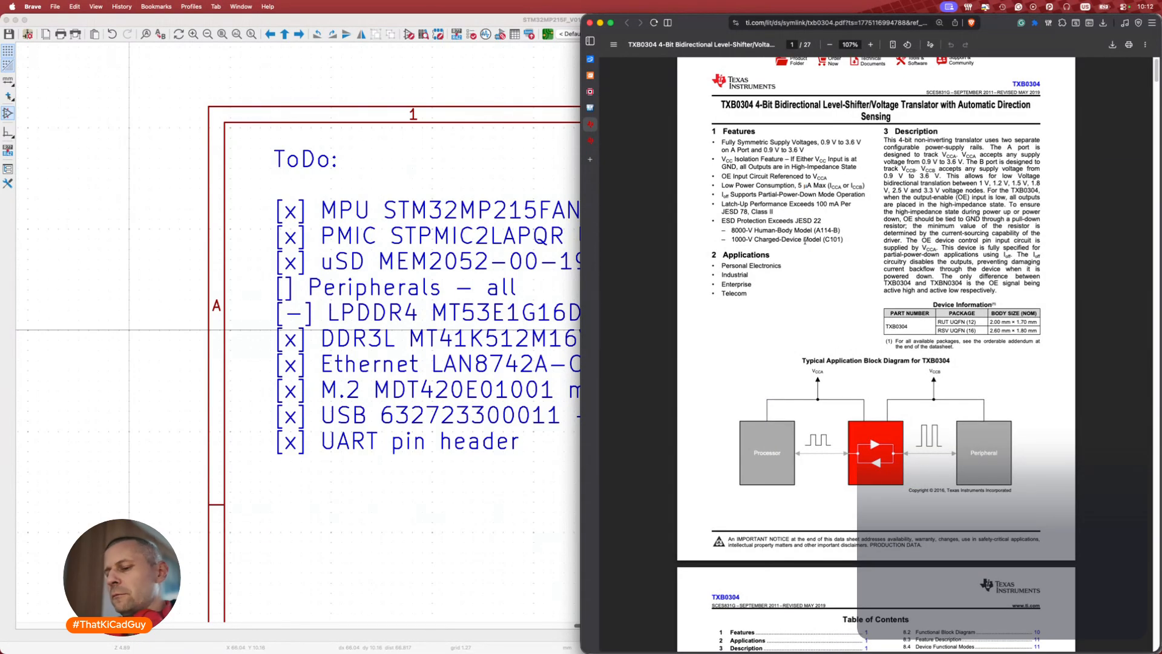
key("super+f")
type("MP")
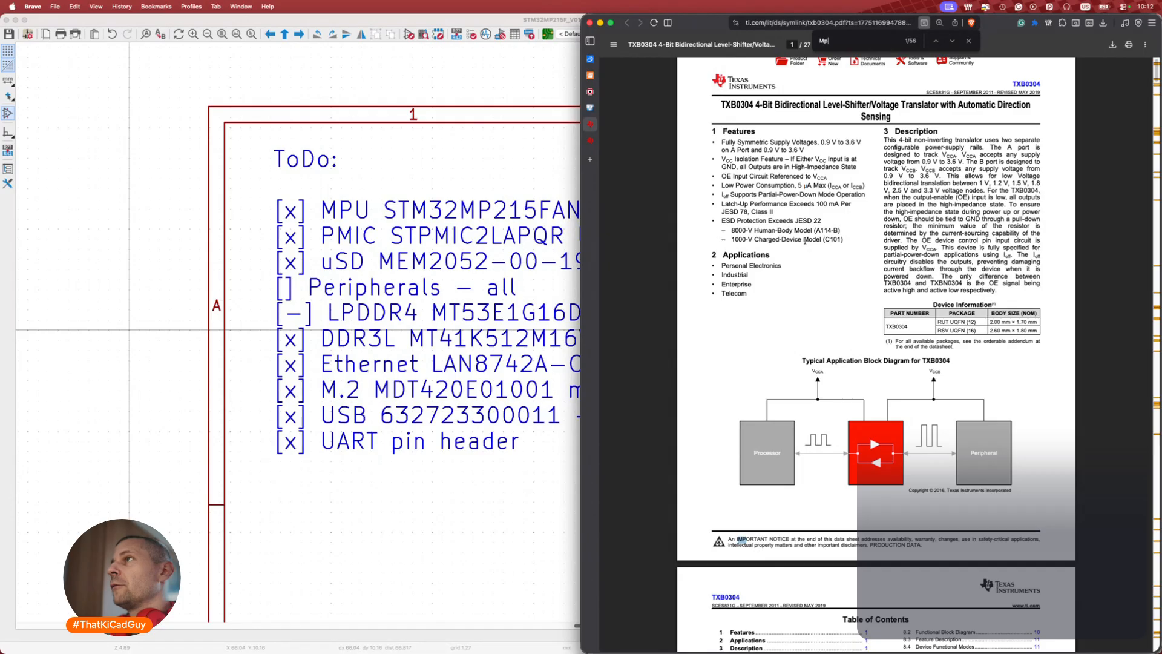
type("ps")
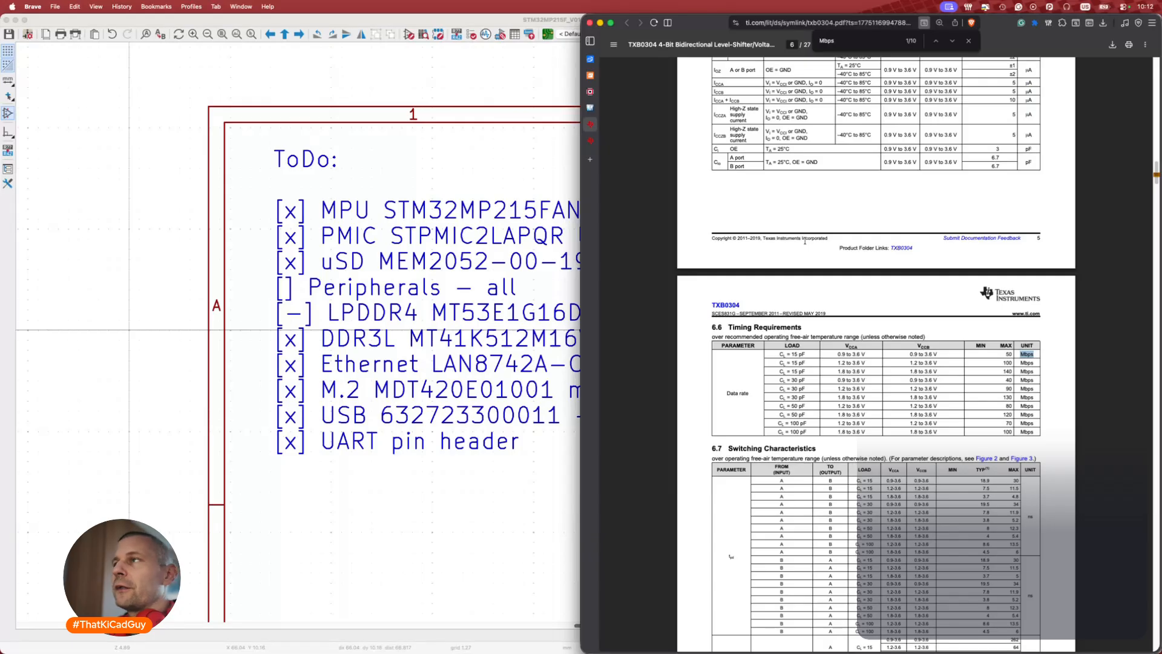
key("super+w")
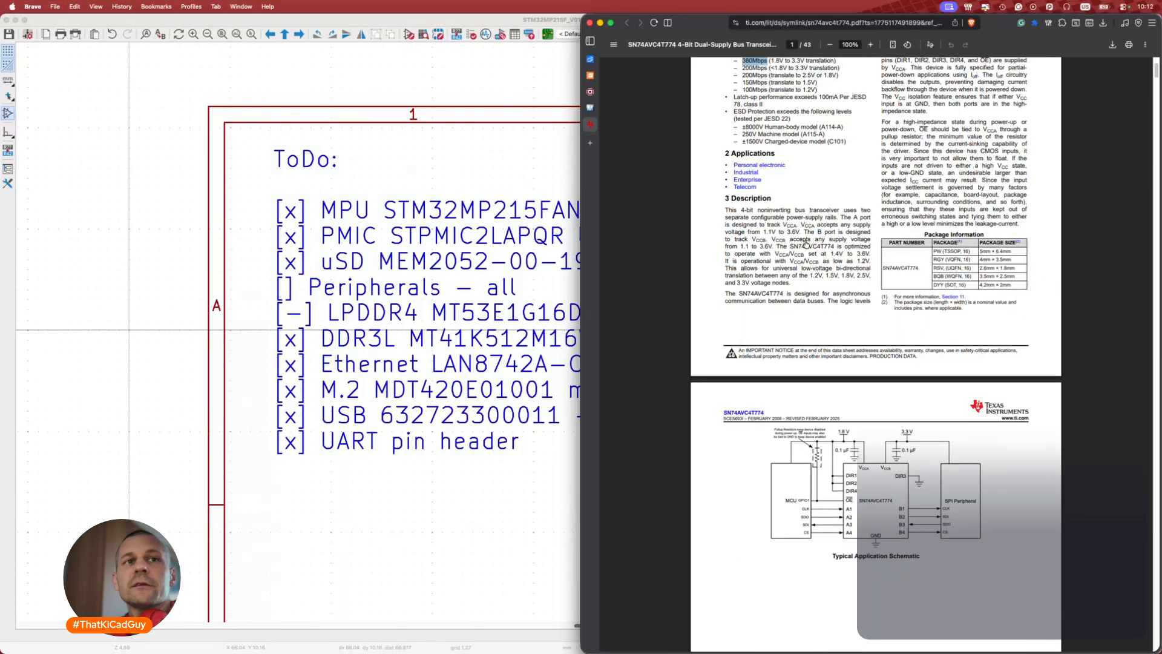
Switch to the reference schematic in Preview and examine the unsupported level shifter U19 and its signals on the M2_connector page.
key("super+Tab")
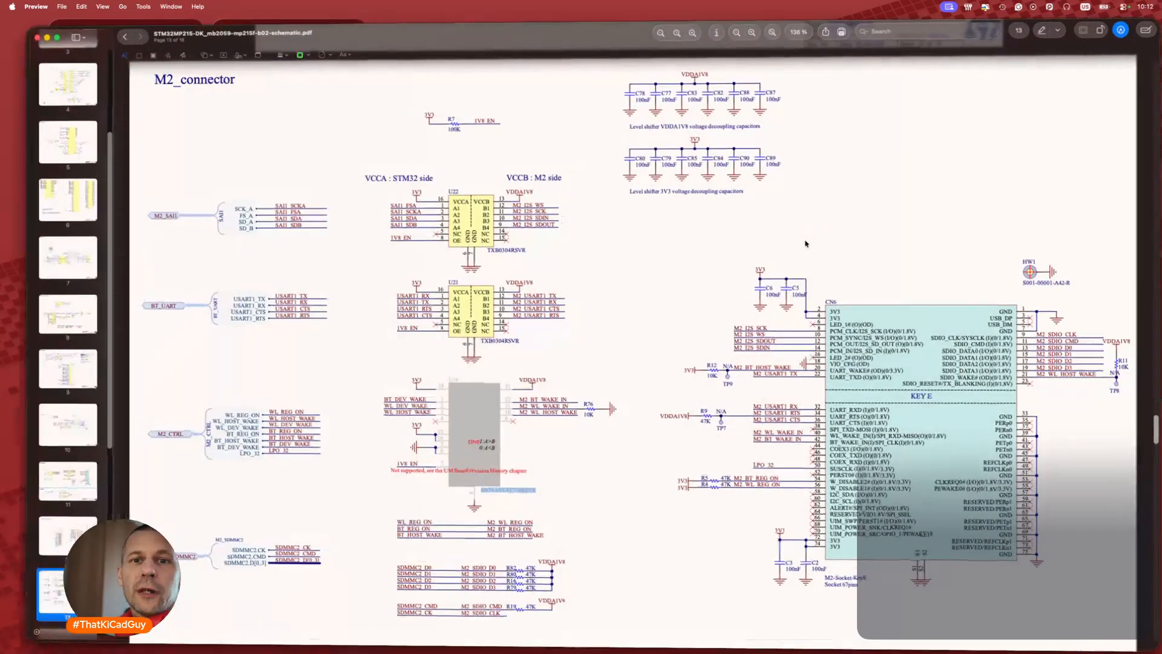
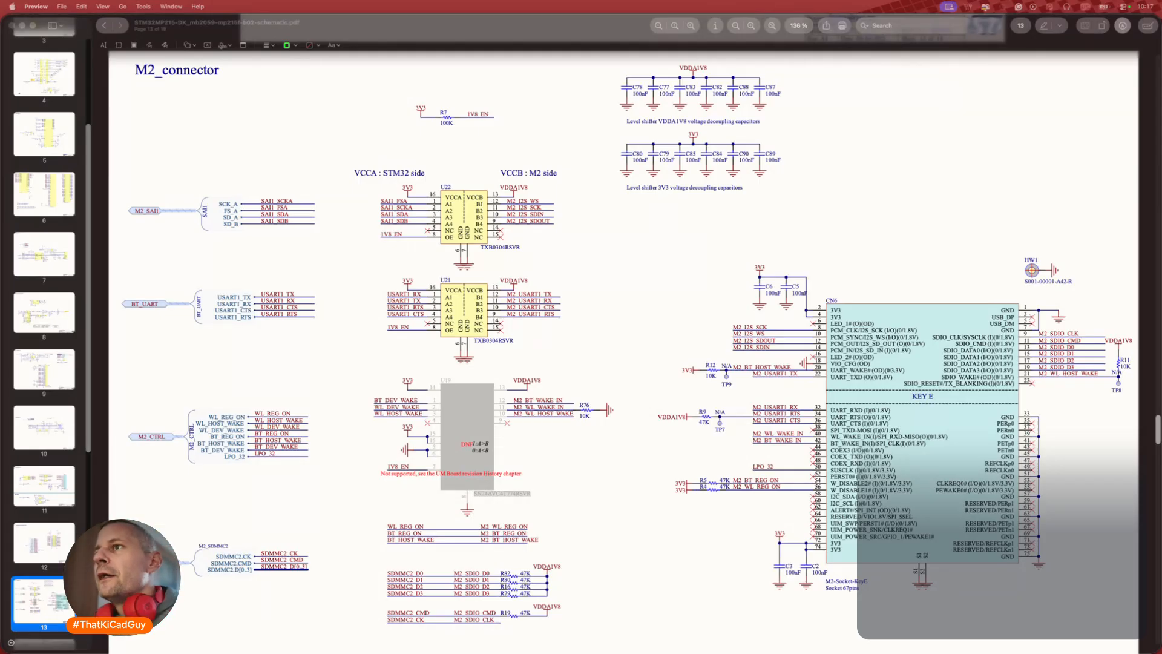
left_click(659, 344)
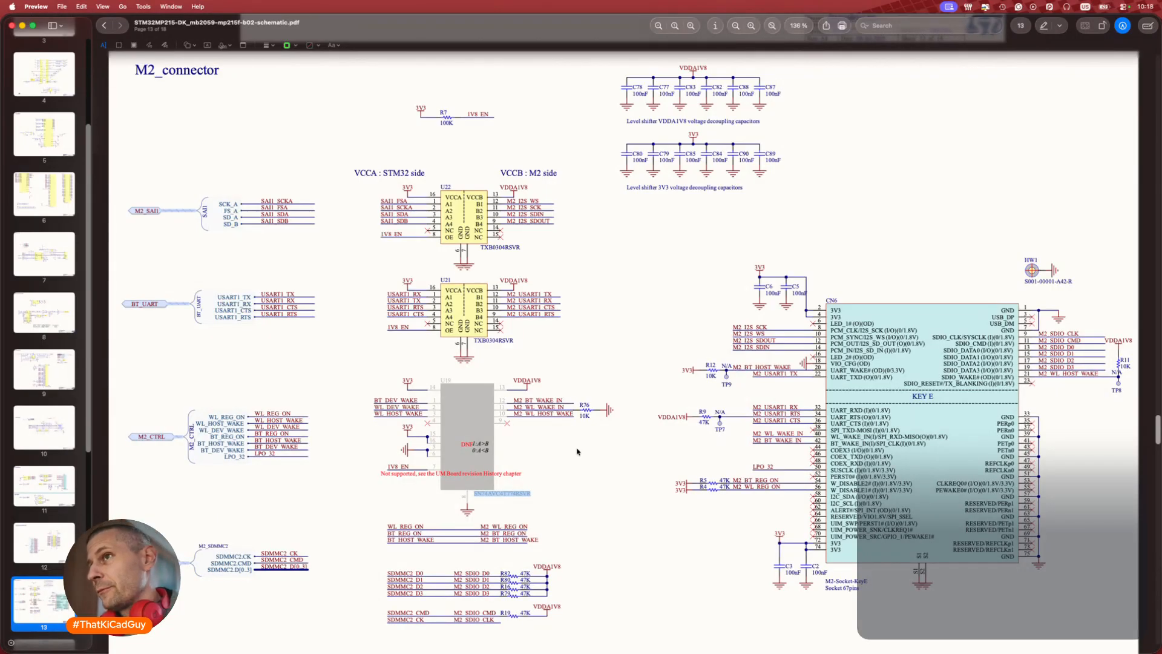
scroll(577, 451, "down", 3, "ctrl")
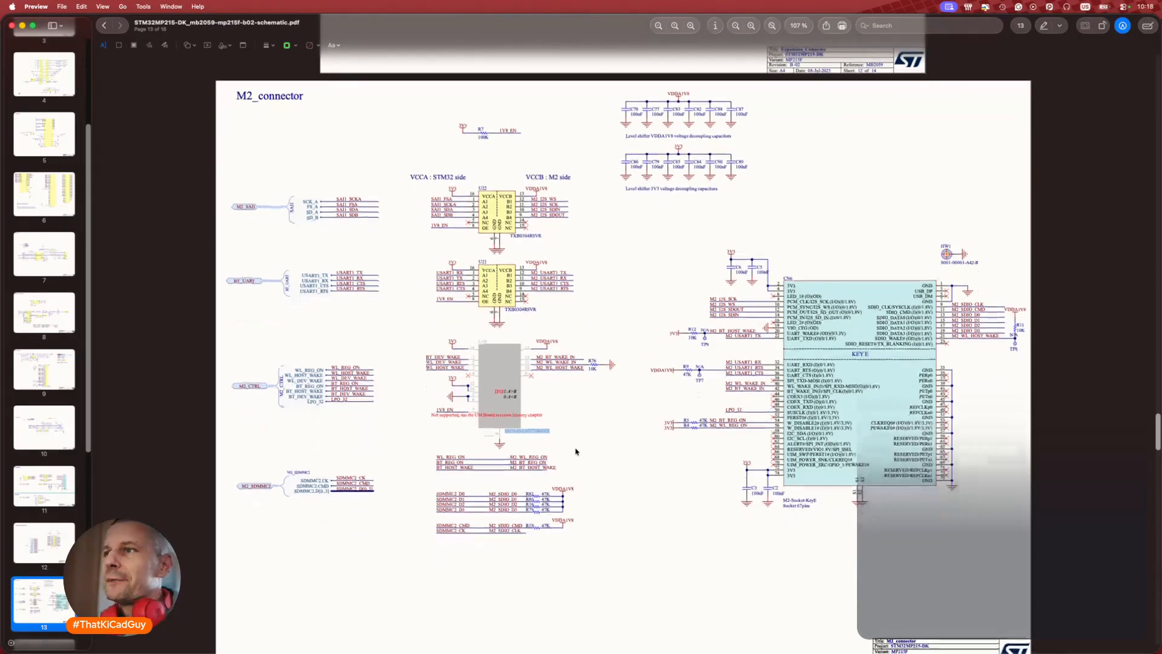
scroll(576, 451, "down", 2)
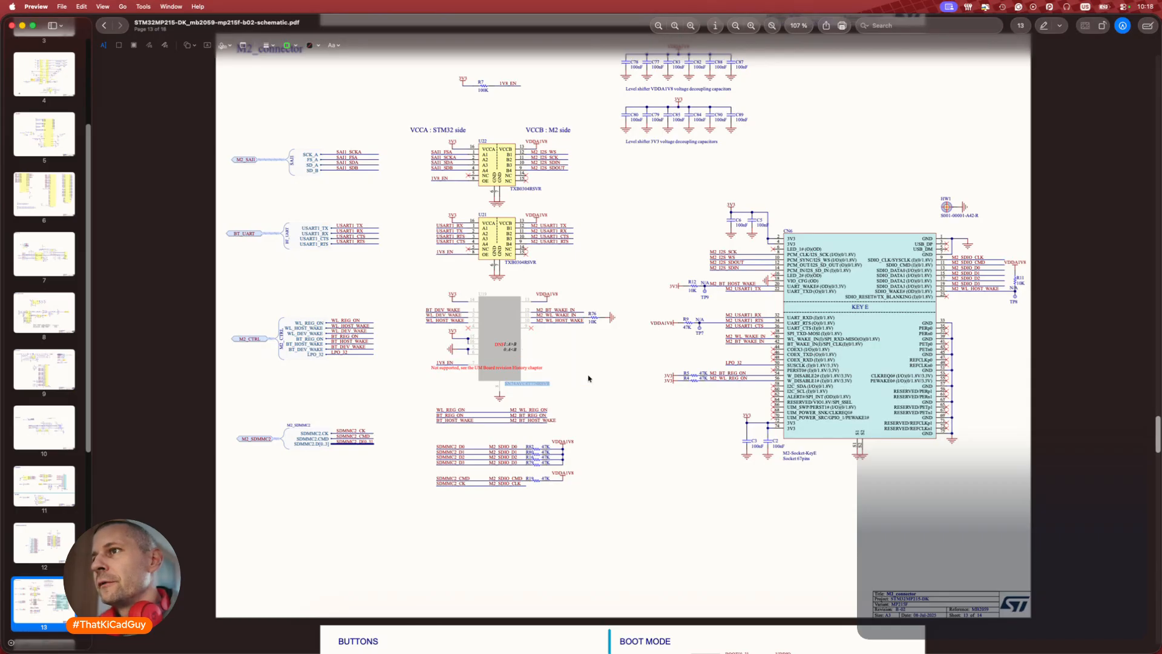
scroll(507, 380, "up", 5, "ctrl")
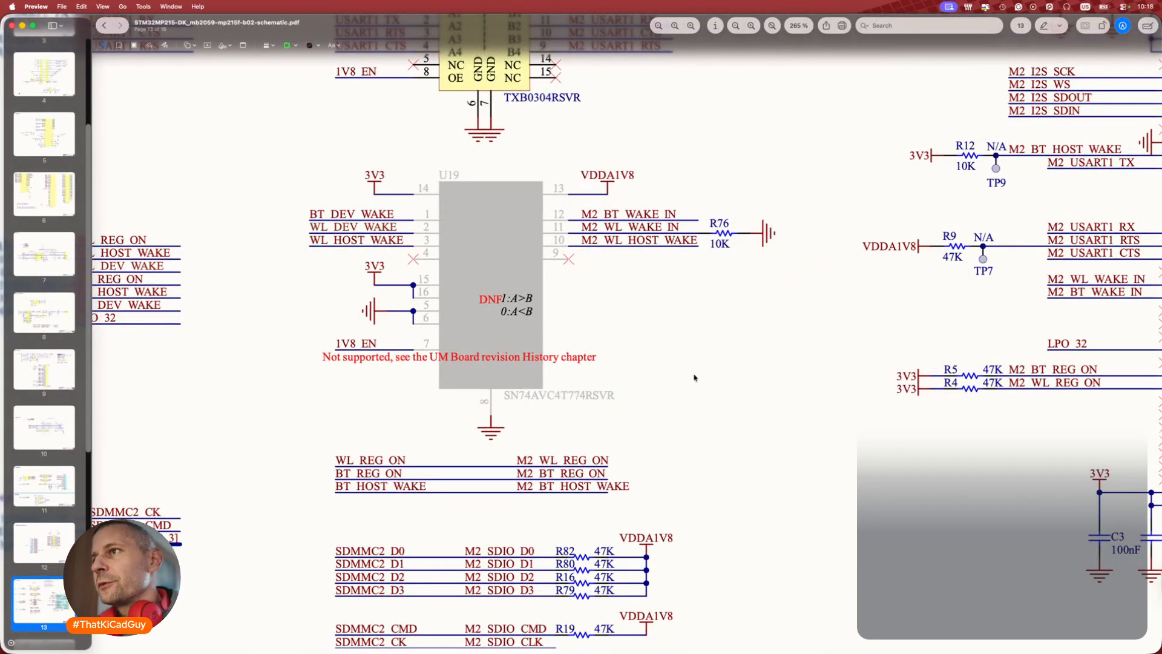
scroll(472, 381, "down", 5, "ctrl")
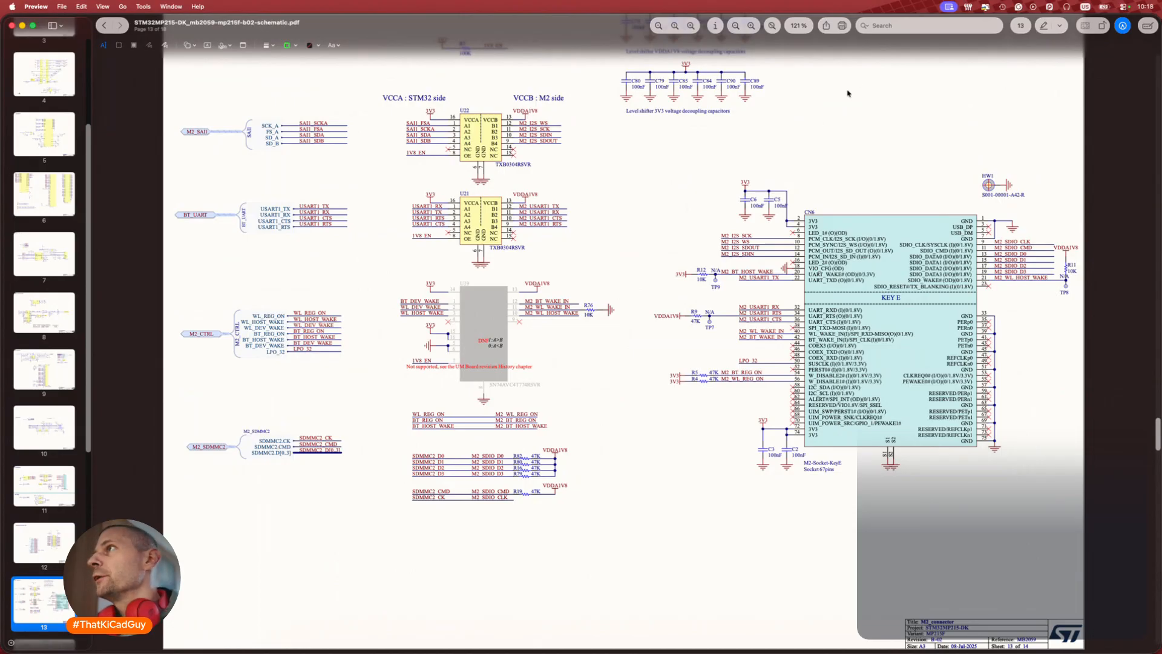
Search the schematic PDF for SN74AVC4T774RSVR, and shorten the search term to SN74AVC4T77.
left_click(890, 25)
type("SN74AVC4T774RSVR")
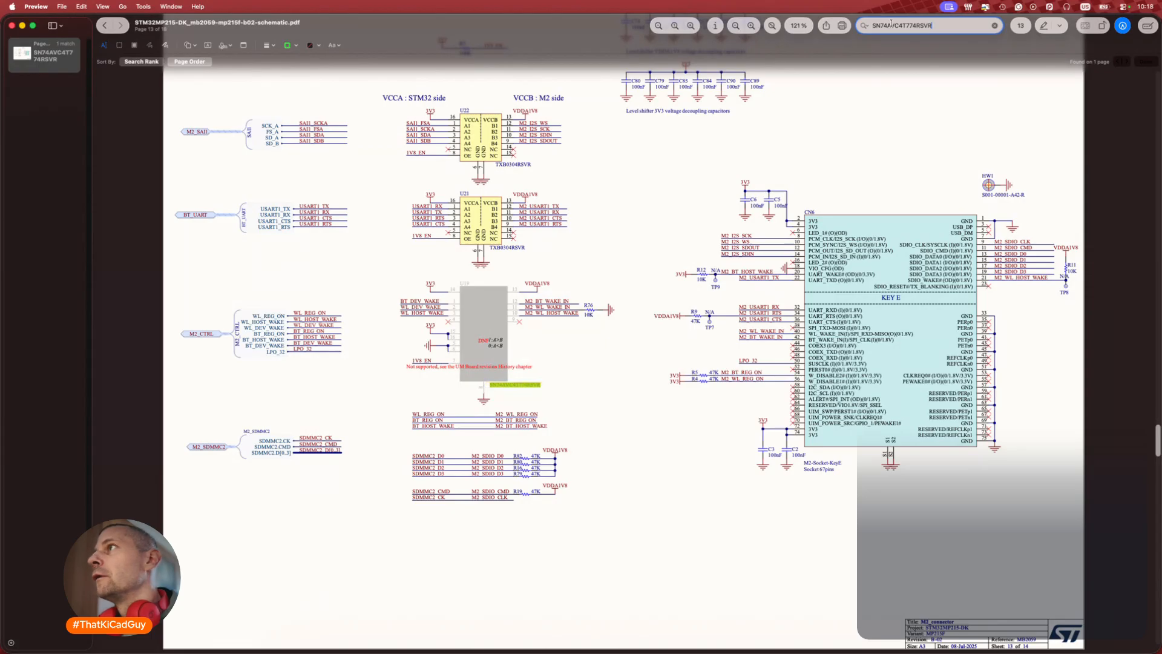
key("BackSpace")
key("BackSpace")
key("BackSpace")
key("BackSpace")
key("BackSpace")
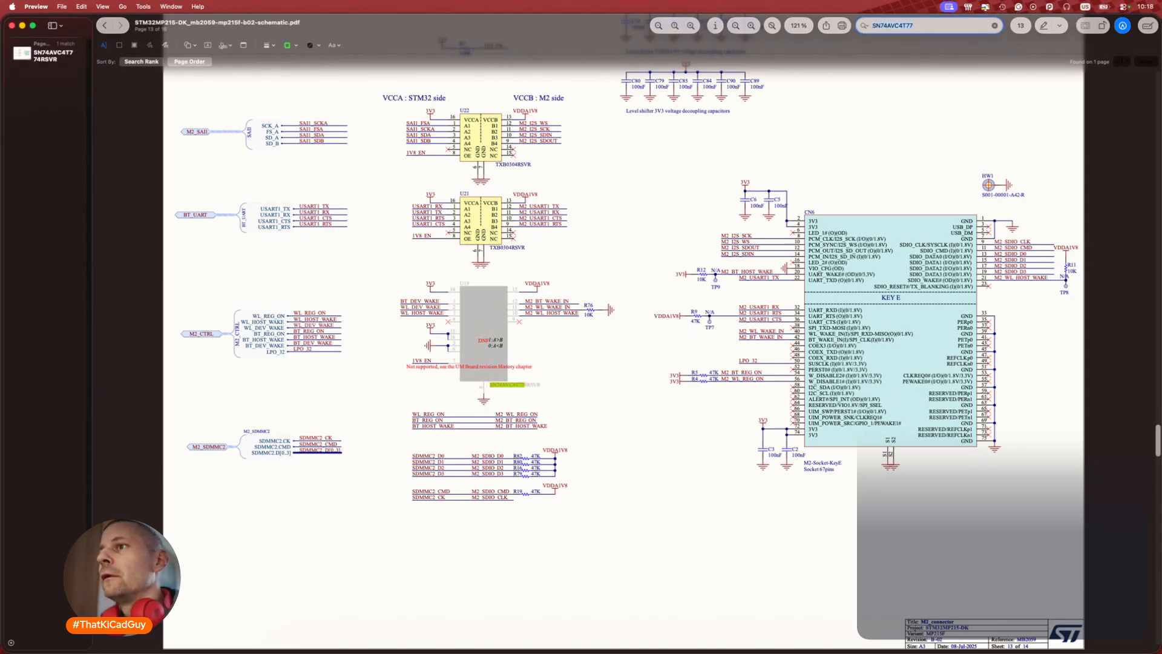
Search the schematic PDF for "History", check the following page, and return to the SN74AVC4T774 datasheet in Brave.
key("Escape")
type("History")
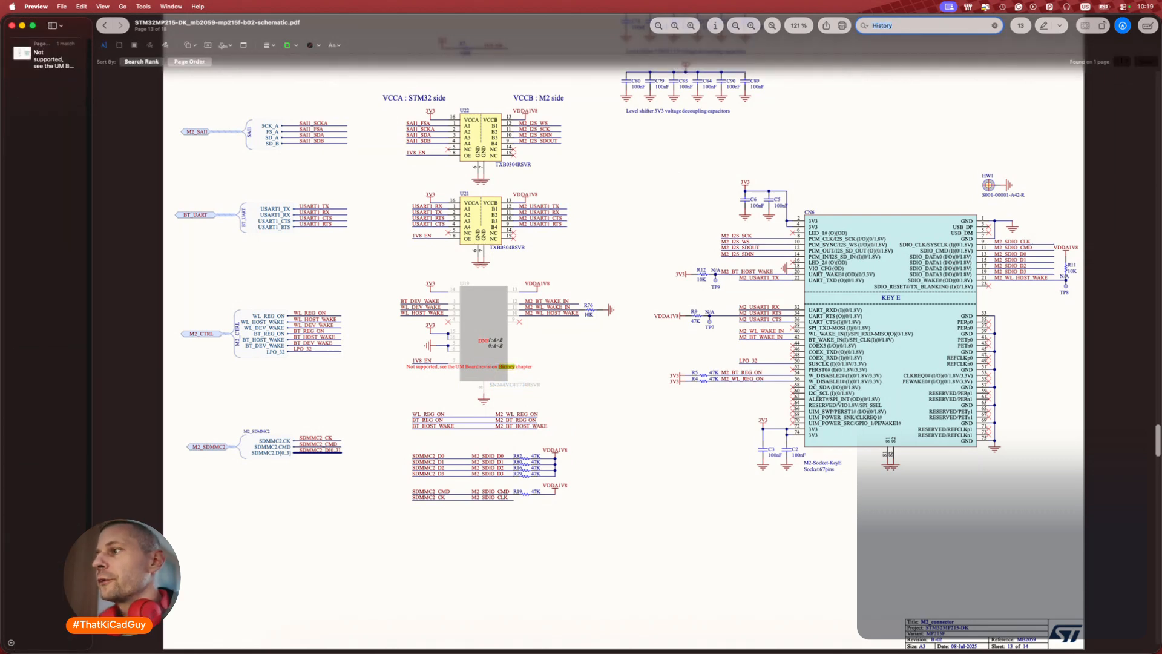
scroll(709, 351, "down", 5)
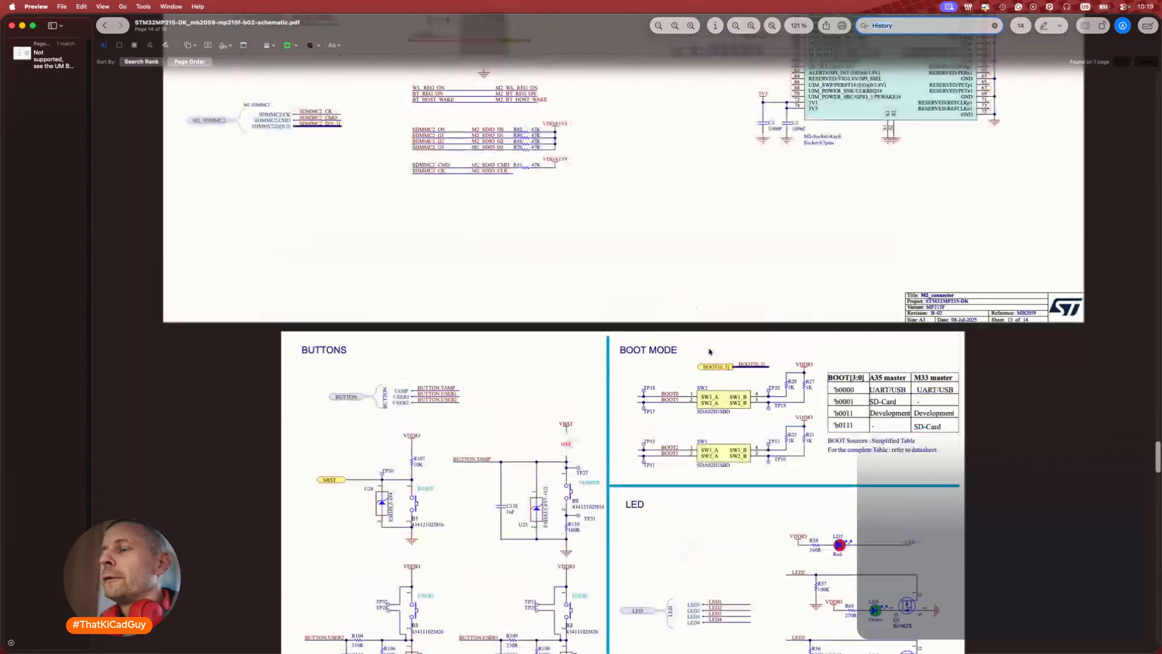
scroll(709, 351, "up", 3)
scroll(709, 351, "up", 3)
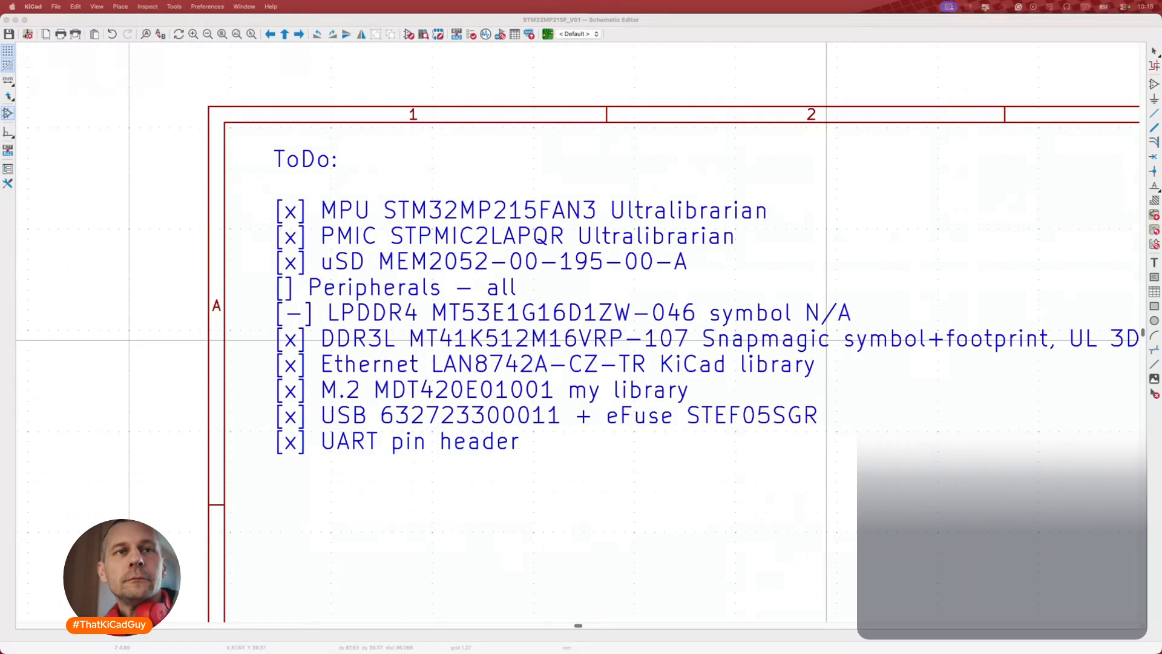
key("super+Tab")
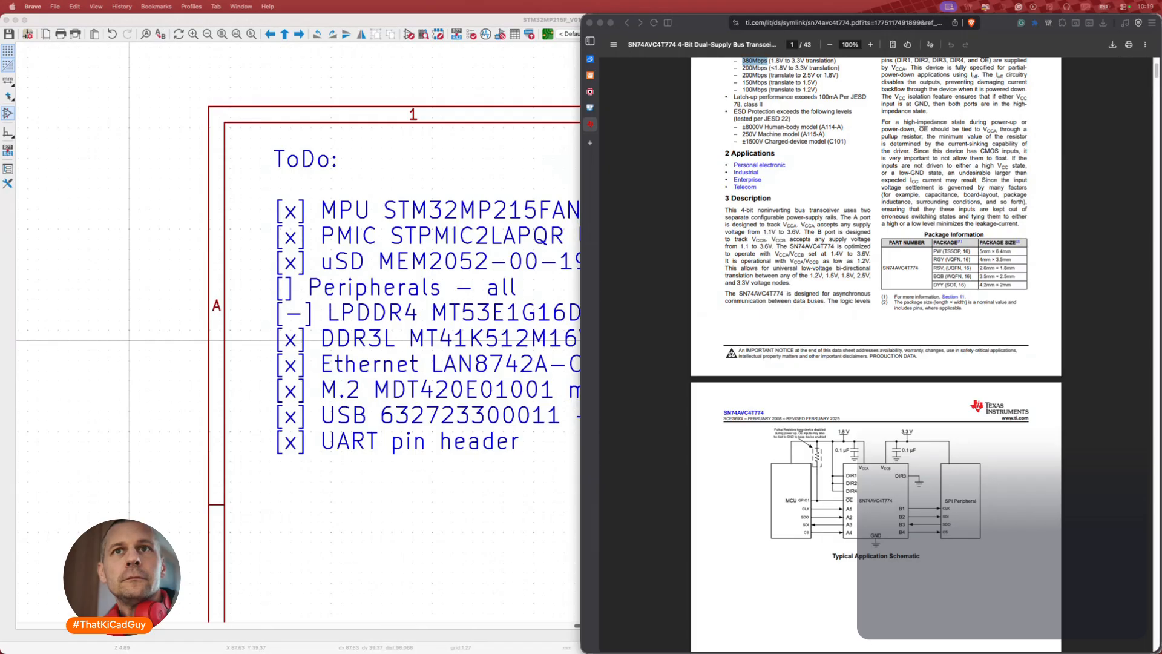
In the KiCad schematic's ToDo text, extend the UART pin header entry with "+ translators".
left_click(416, 441)
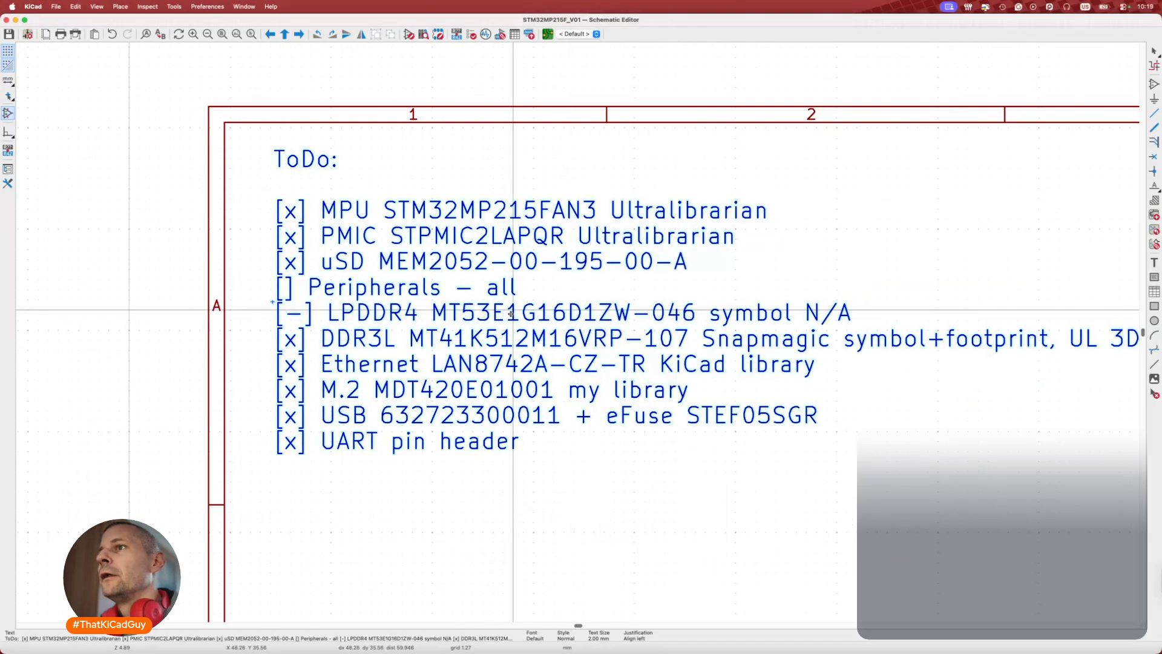
double_click(417, 441)
scroll(456, 179, "down", 3)
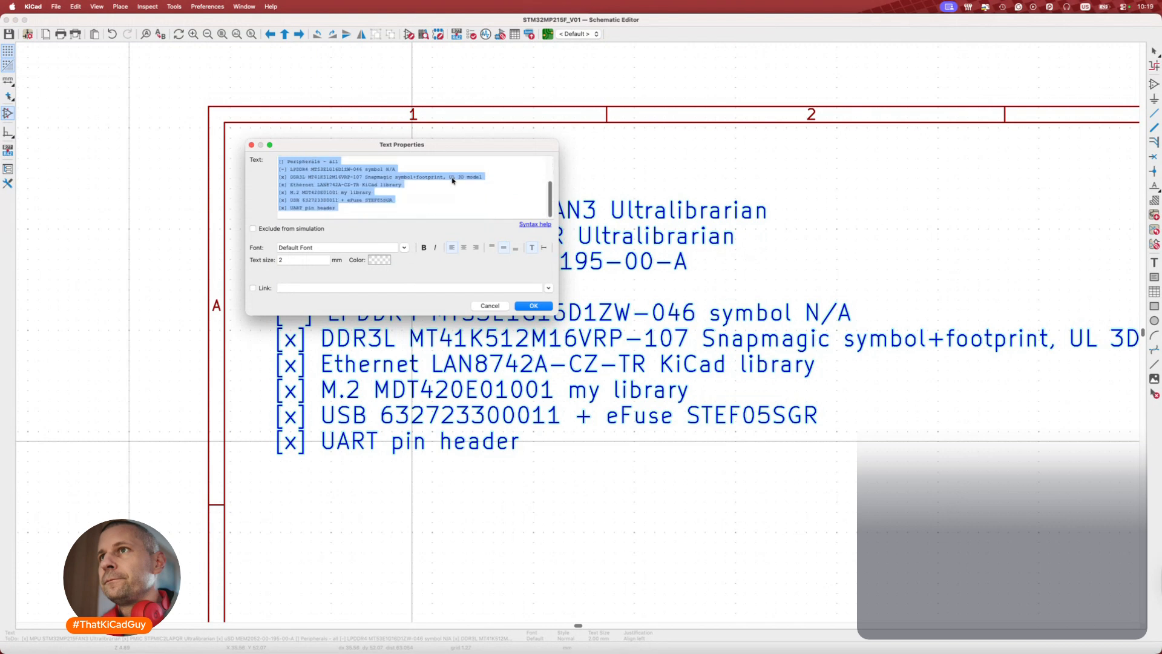
left_click(428, 206)
type("+")
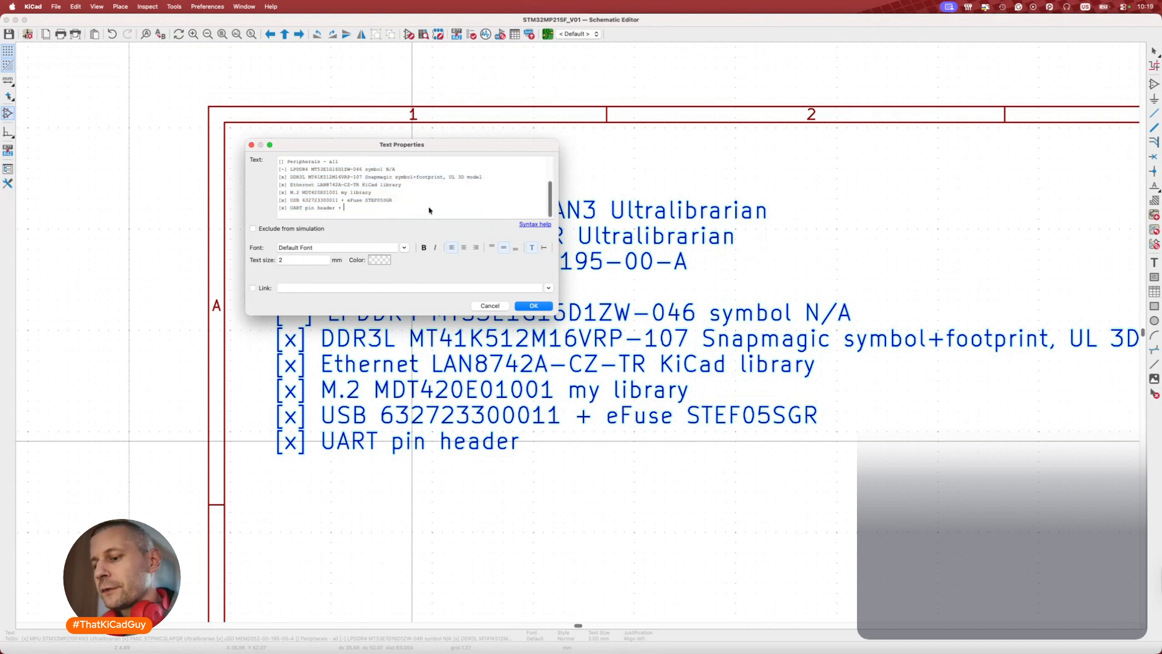
type(" tran")
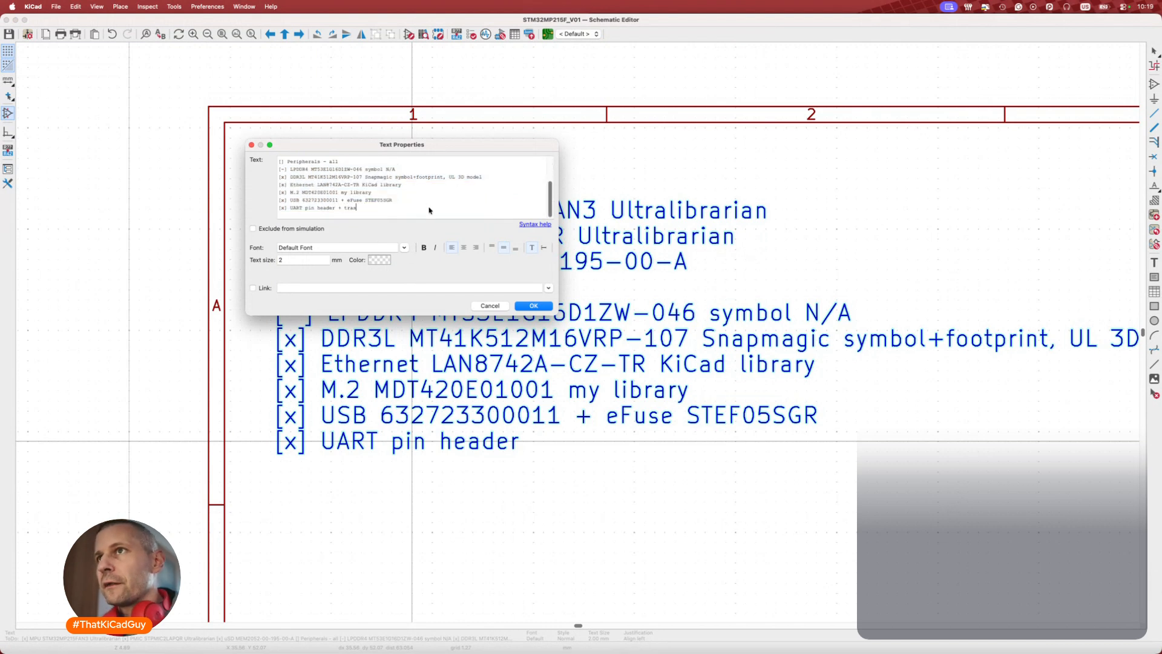
type("slators")
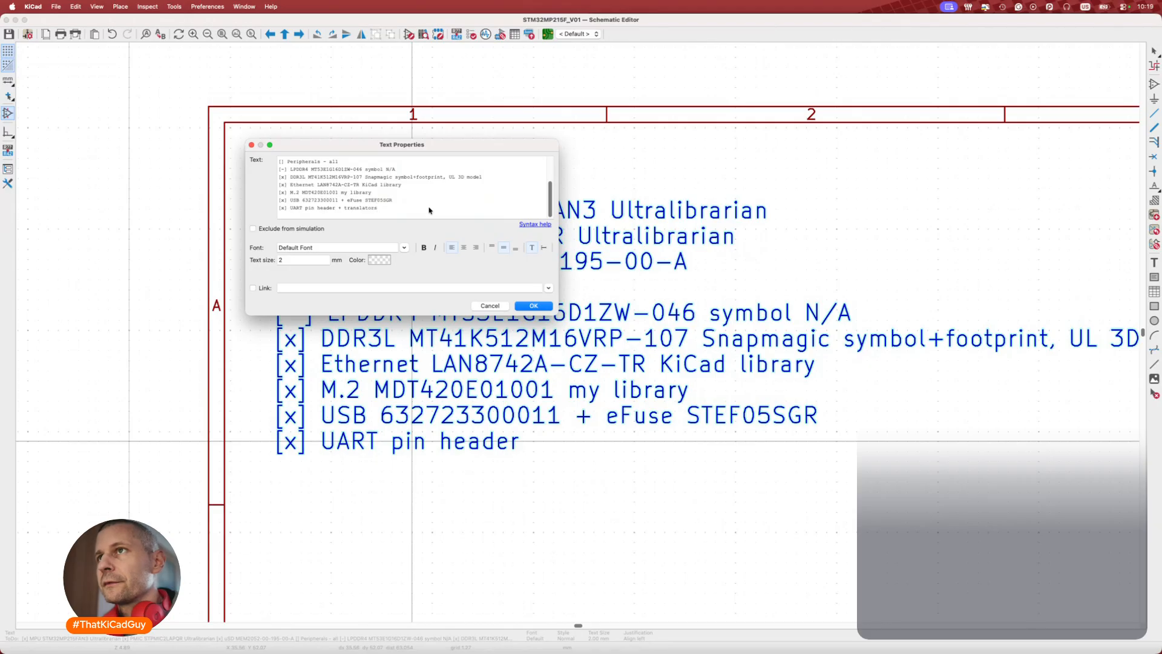
key("super+Return")
Switch to the reference schematic in Preview and go from its top-level block diagram to the Peripherals sheet.
key("super+Tab")
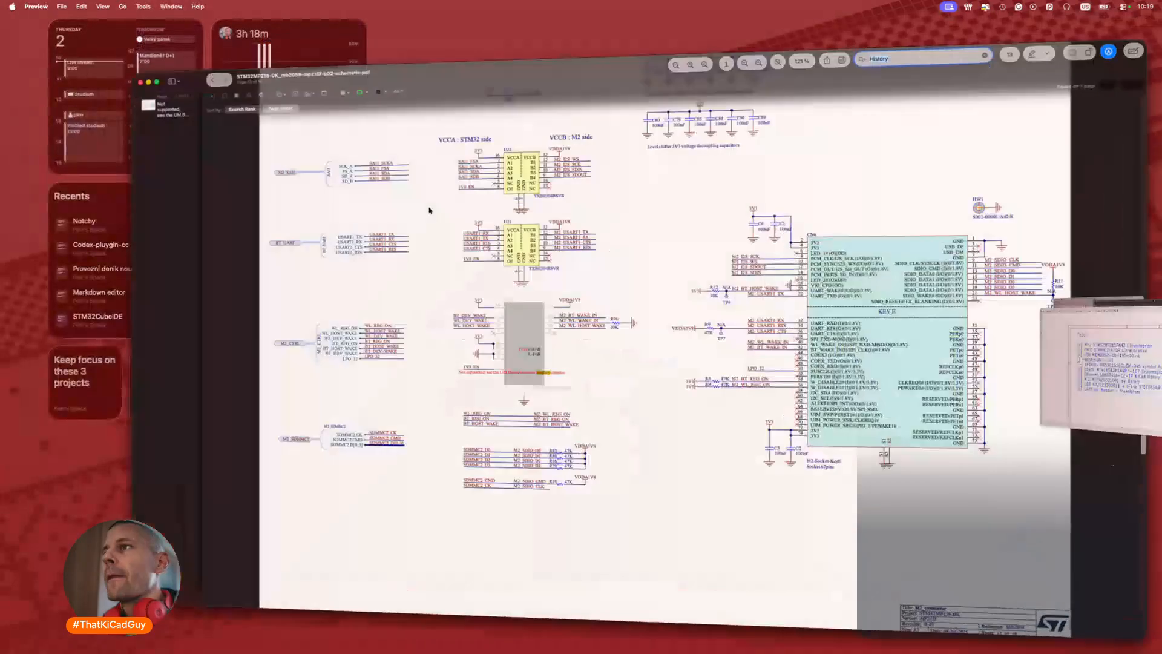
scroll(375, 287, "up", 1)
scroll(376, 287, "up", 4)
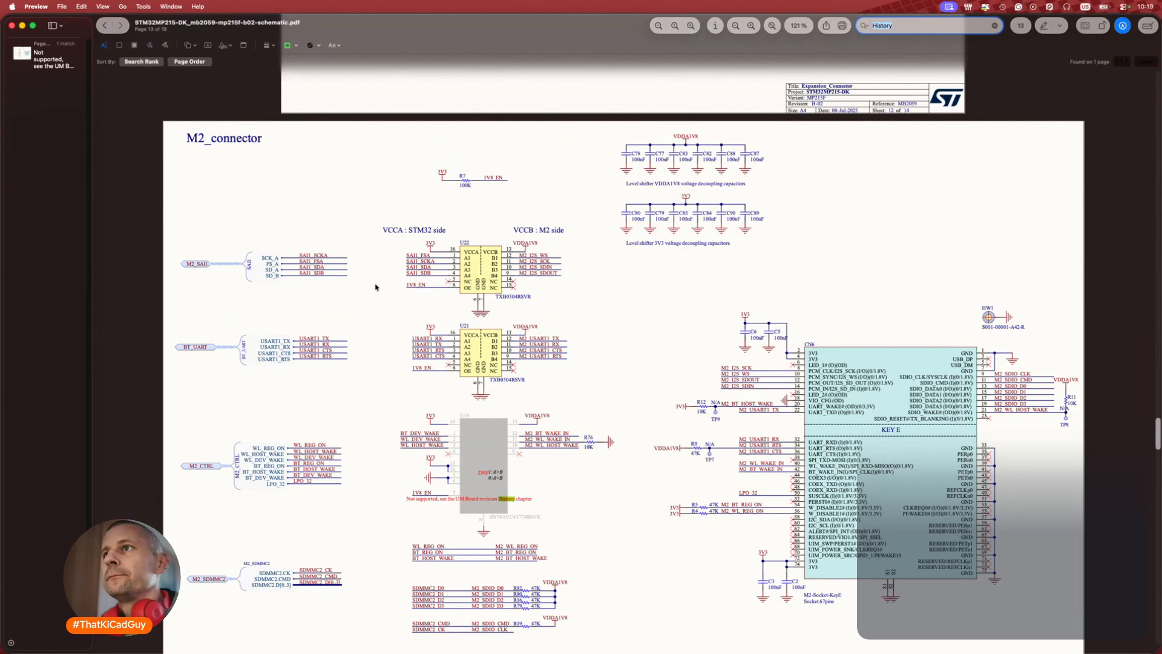
scroll(375, 287, "up", 15)
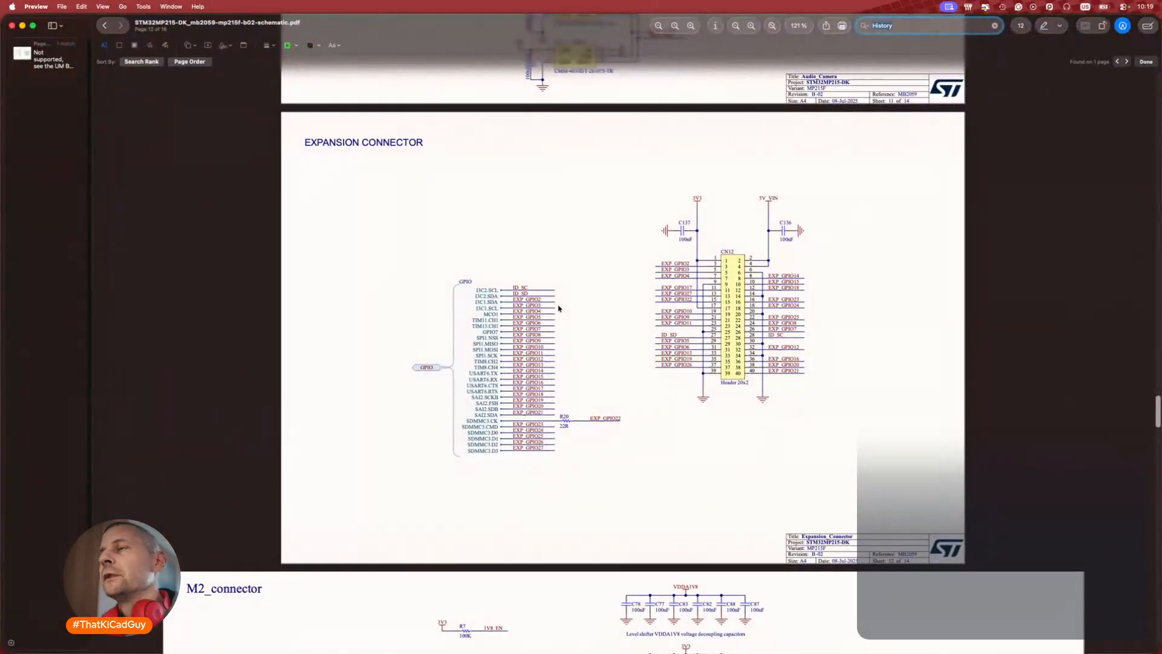
scroll(558, 309, "up", 20)
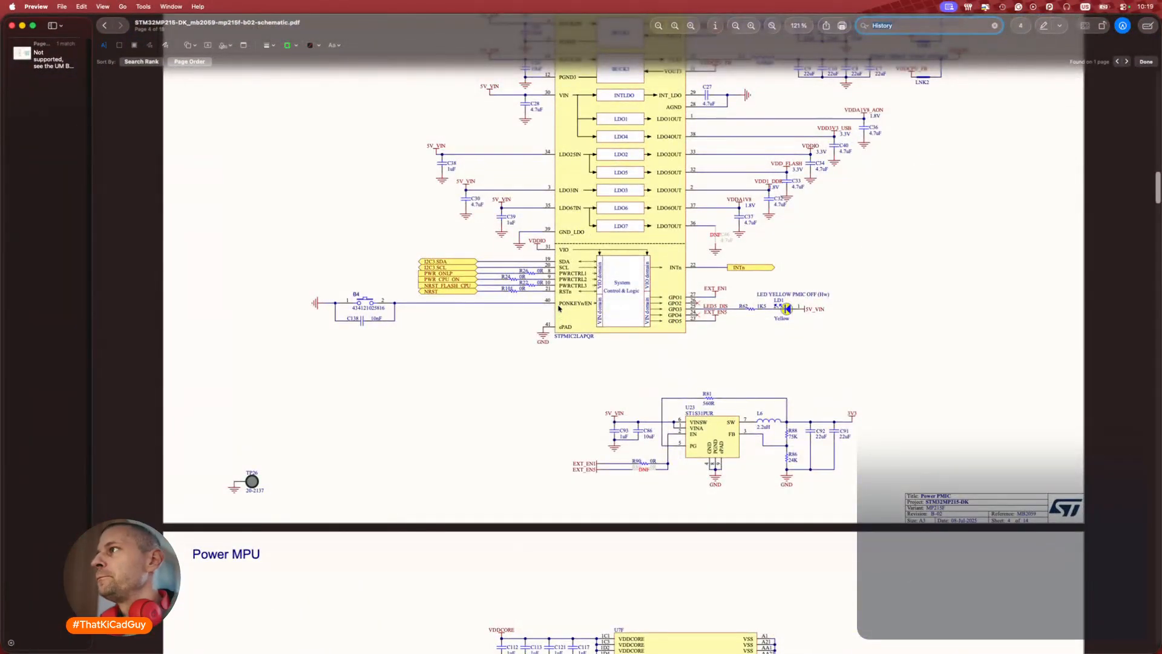
scroll(558, 308, "up", 15)
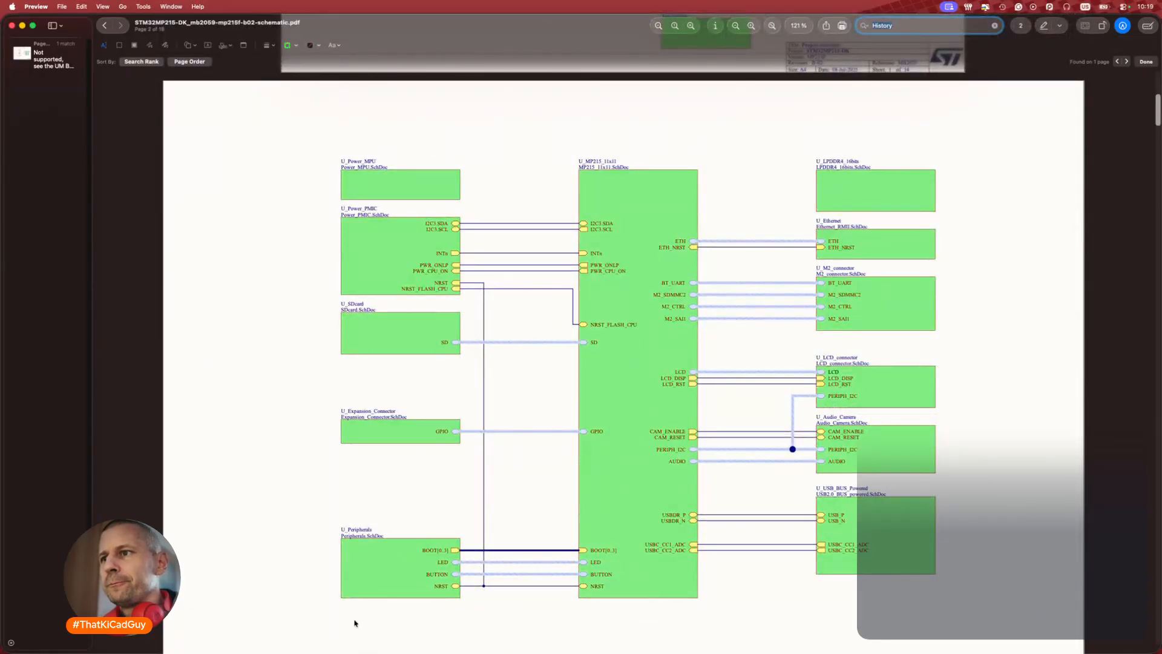
left_click(377, 580)
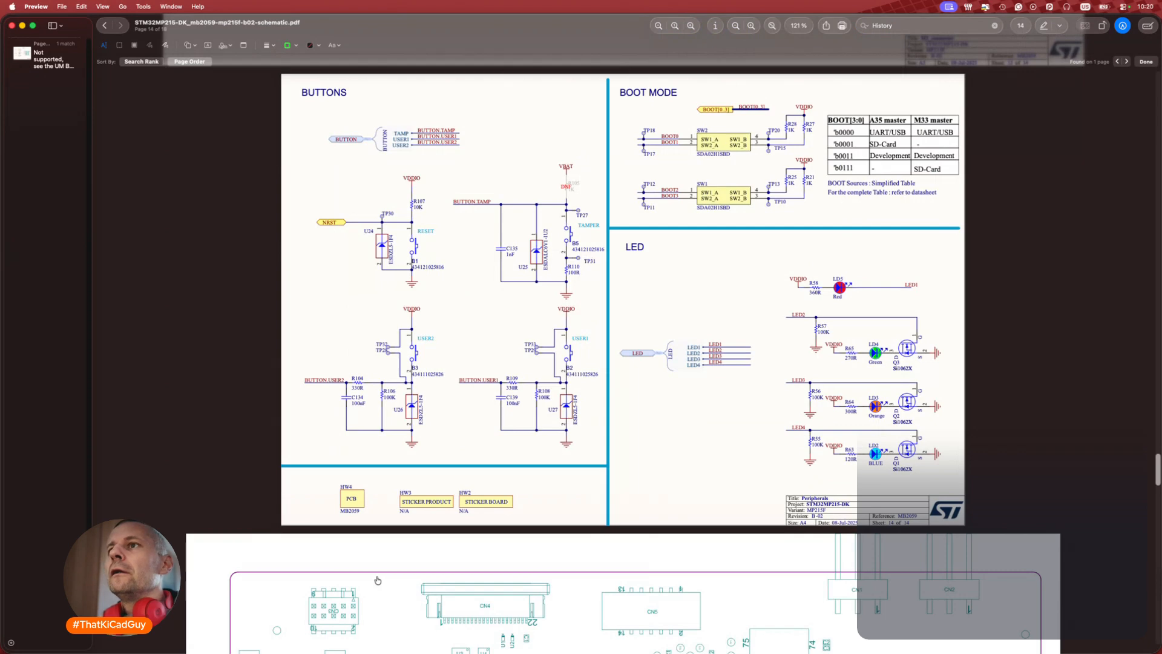
Examine the buttons and boot mode circuits on the Peripherals sheet, and select SW2's part number SDA02H1SBD.
scroll(423, 304, "up", 5)
scroll(424, 305, "up", 1)
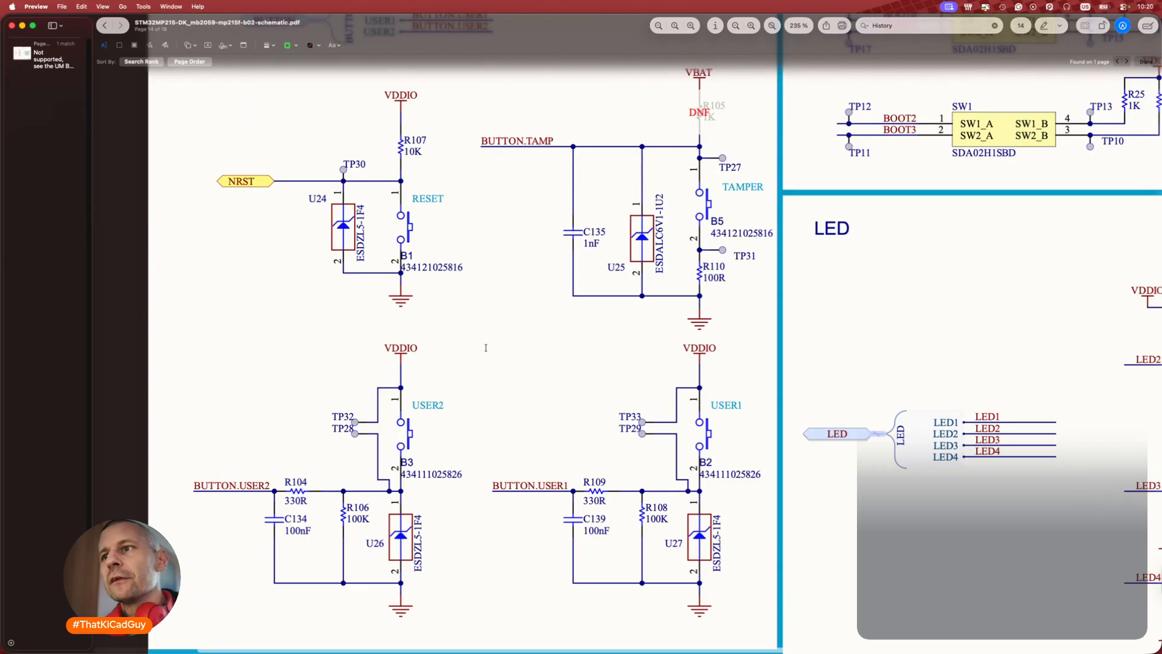
scroll(697, 298, "right", 3)
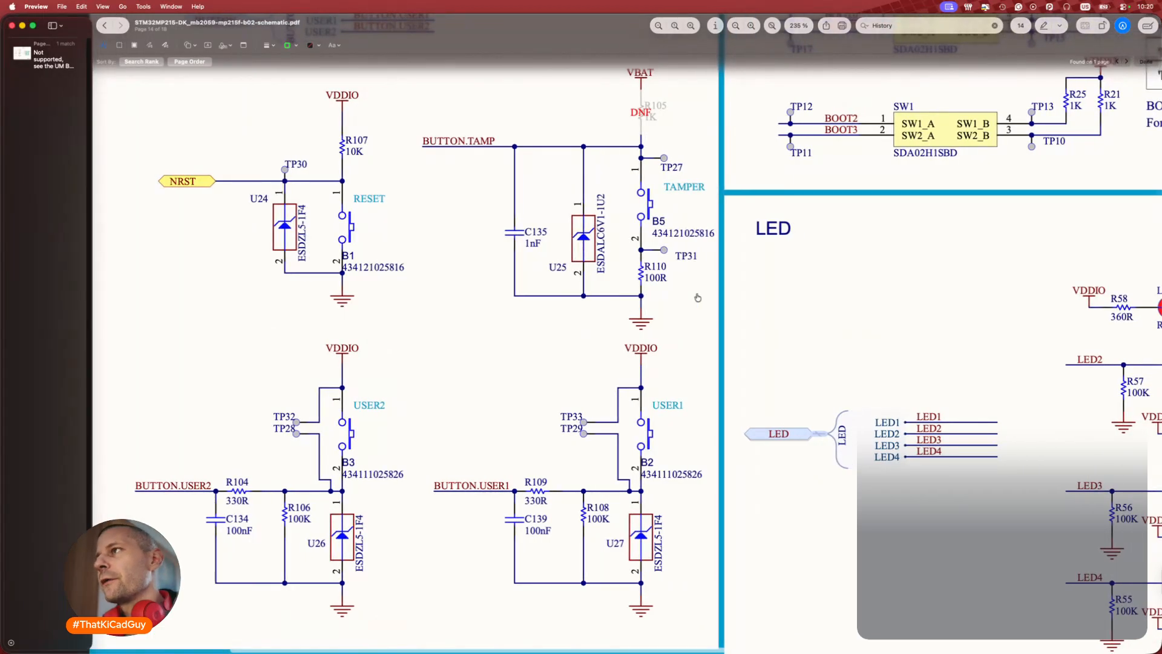
scroll(697, 298, "right", 5)
scroll(697, 298, "up", 3)
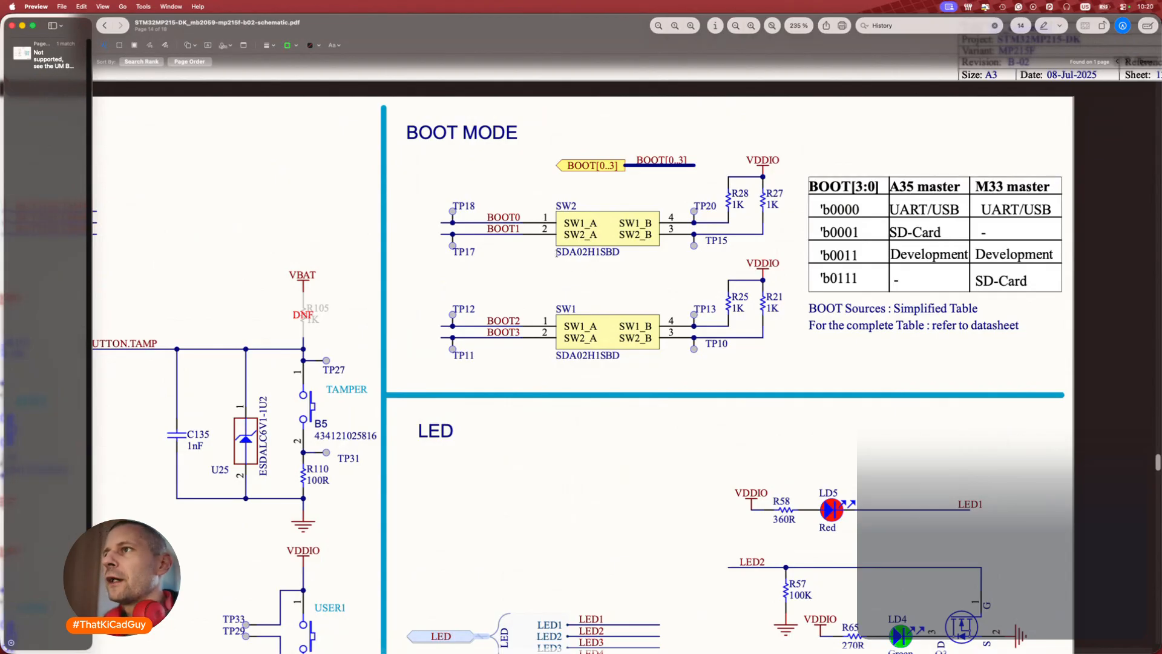
left_click_drag(556, 252, 618, 252)
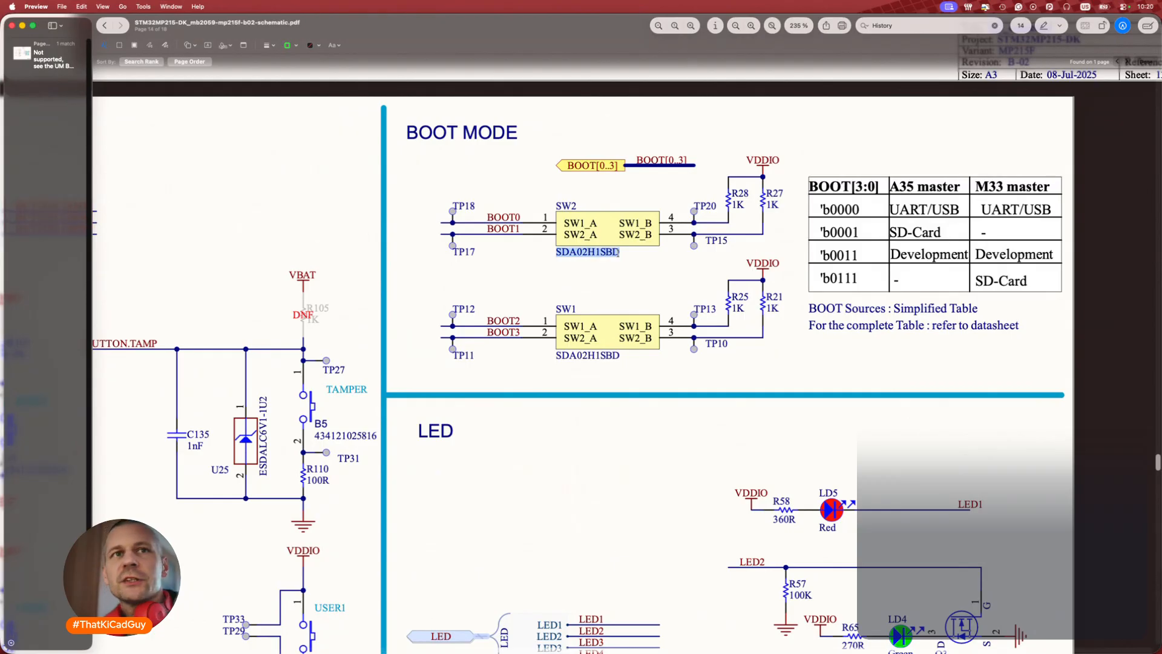
Switch to KiCad, save the schematic, and search the Symbol Editor's libraries for "!dip".
key("super+Tab")
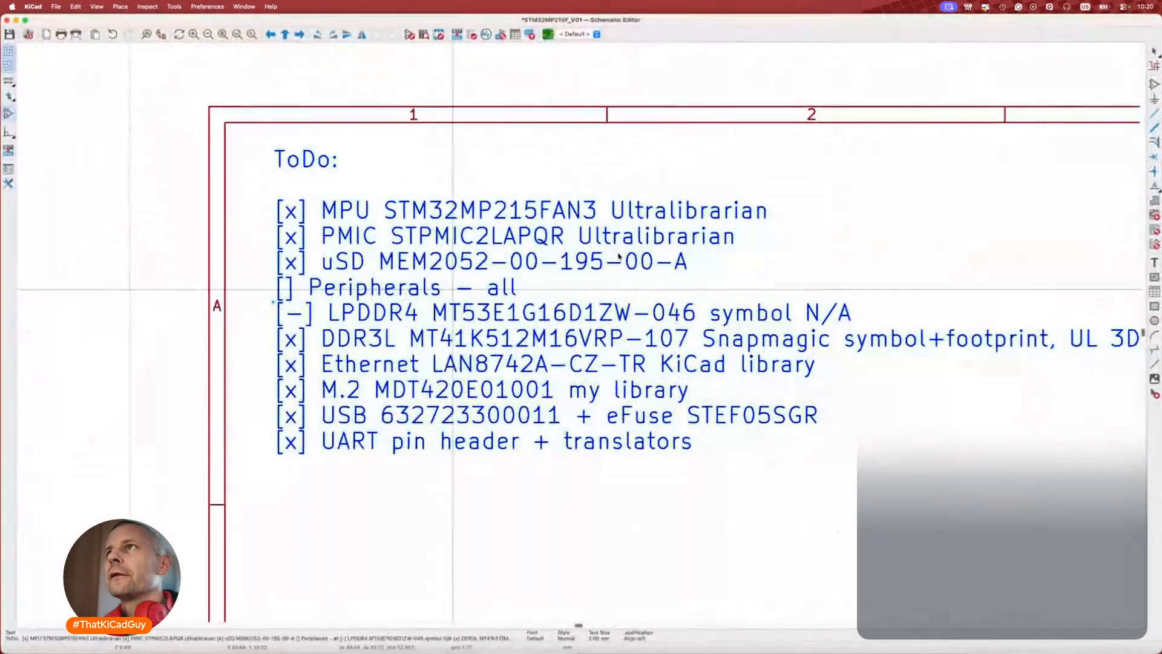
key("super+s")
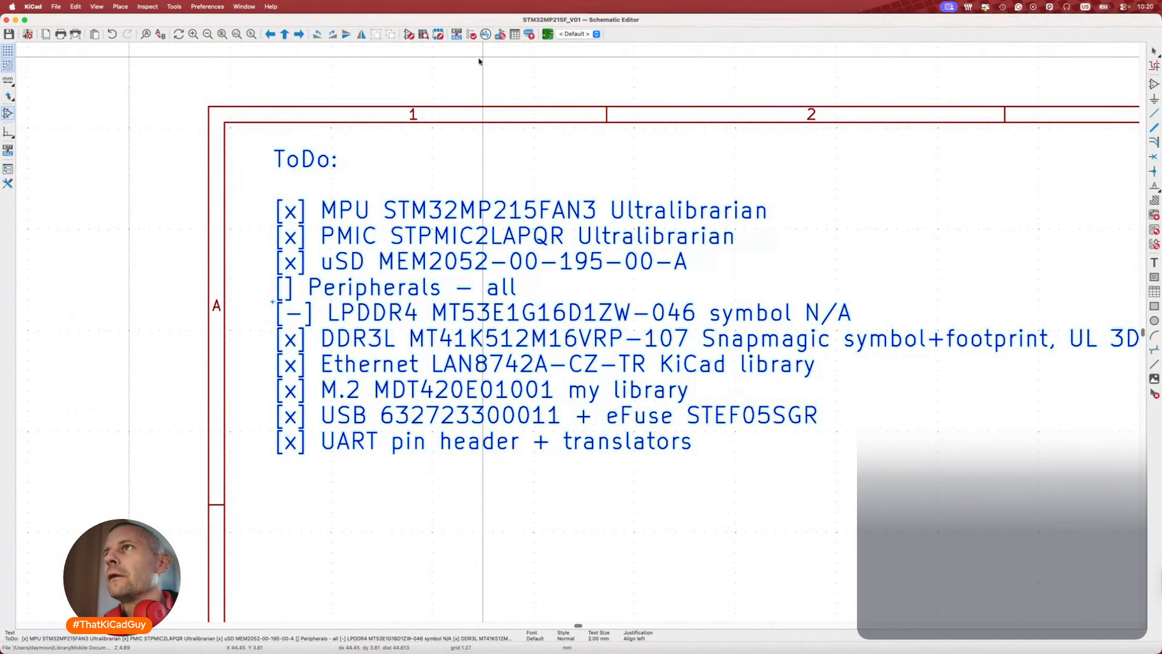
left_click(423, 34)
left_click(162, 53)
type("!dip")
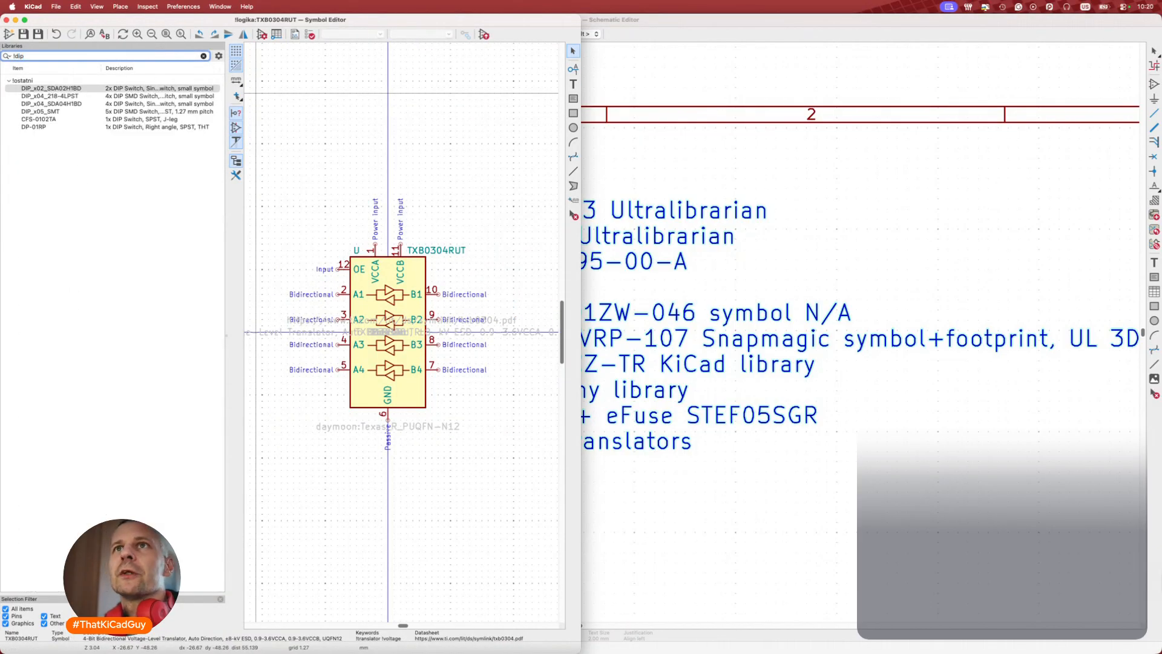
Open the symbol DIP_x02_SDA02H1BD and compare its part number with SW2 in the reference schematic.
left_click(113, 85)
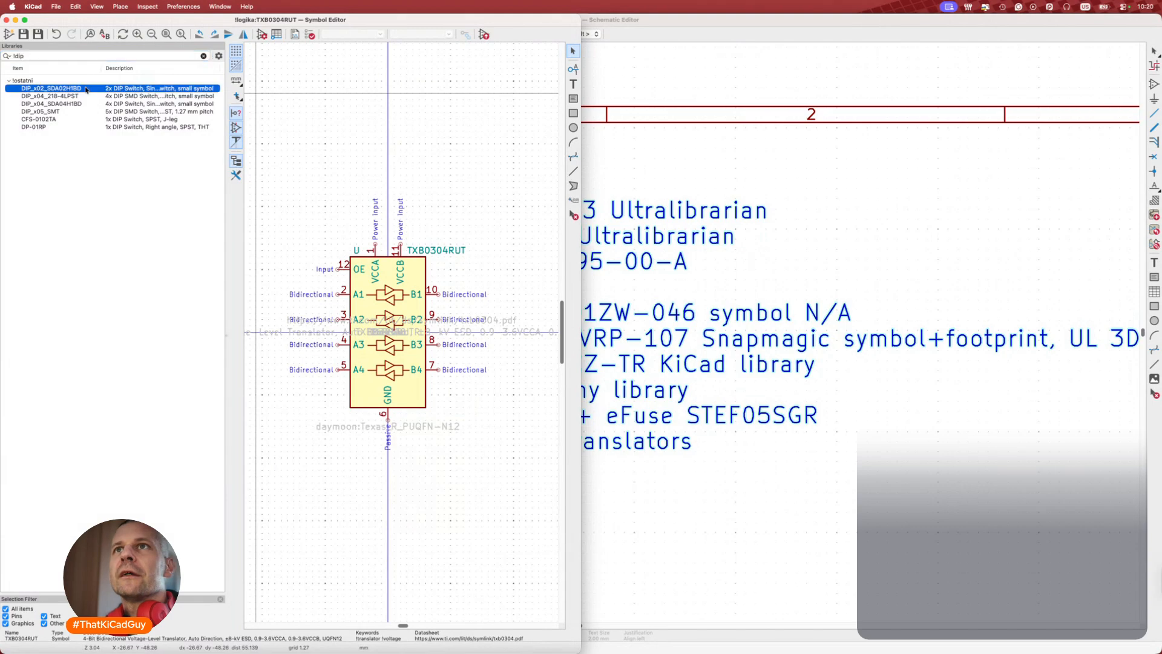
key("ctrl+Right")
key("ctrl+Left")
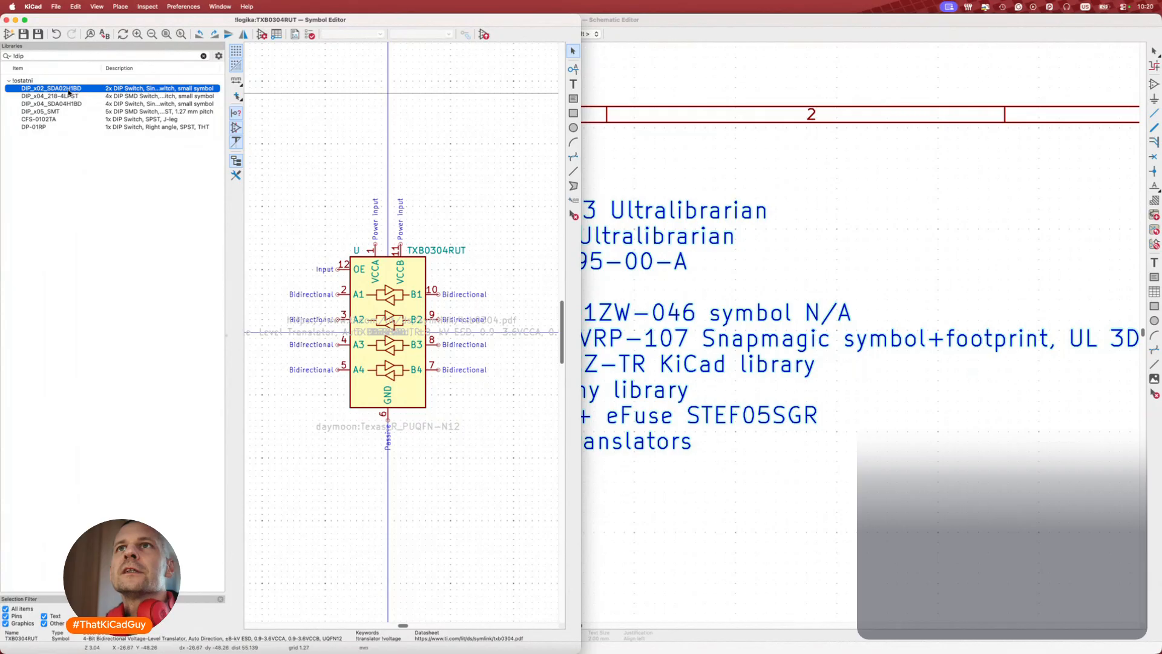
double_click(69, 90)
key("ctrl+Right")
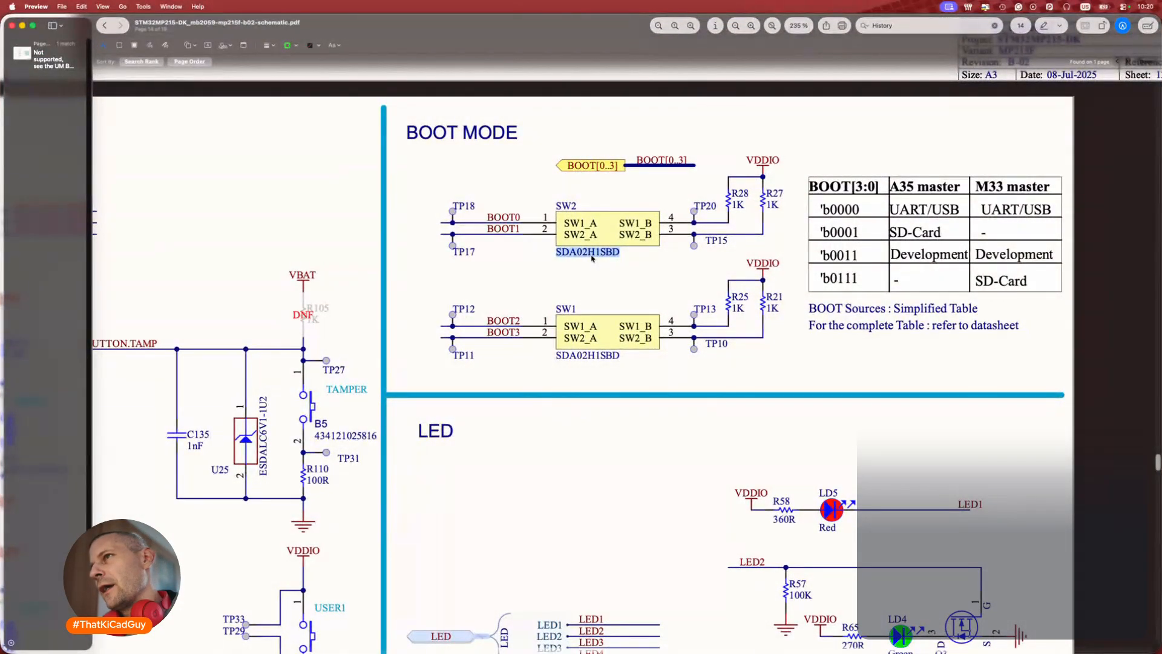
key("ctrl+Left")
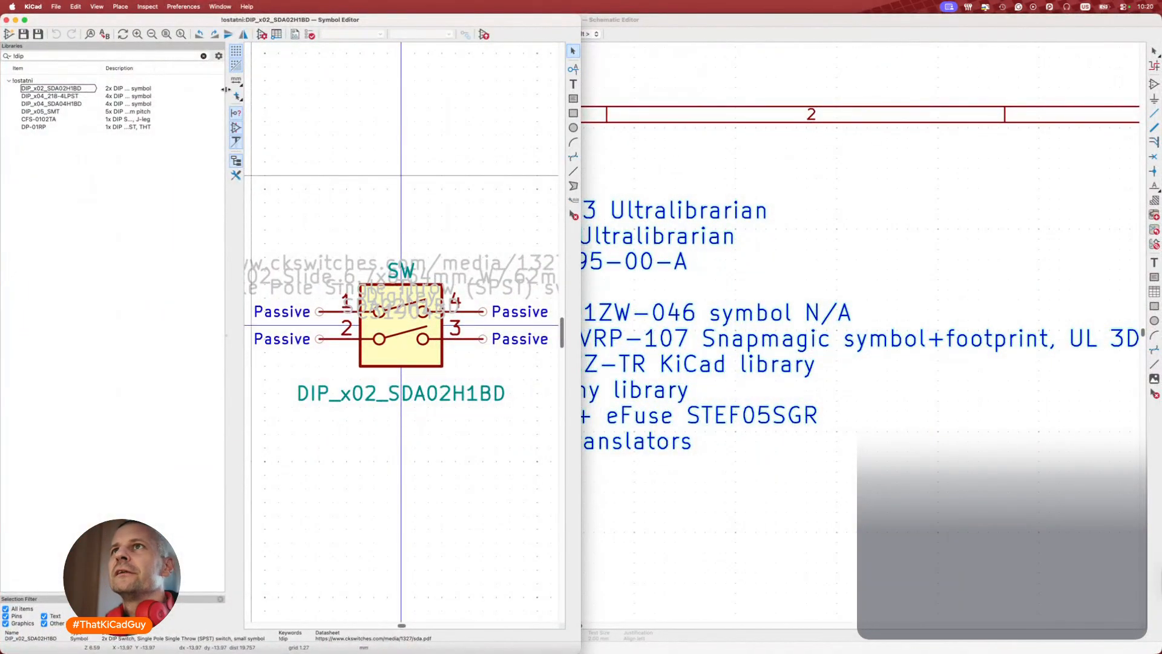
Open the DIP switch symbol's properties and view its linked sda.pdf datasheet in Brave.
left_click(261, 35)
left_click(174, 249)
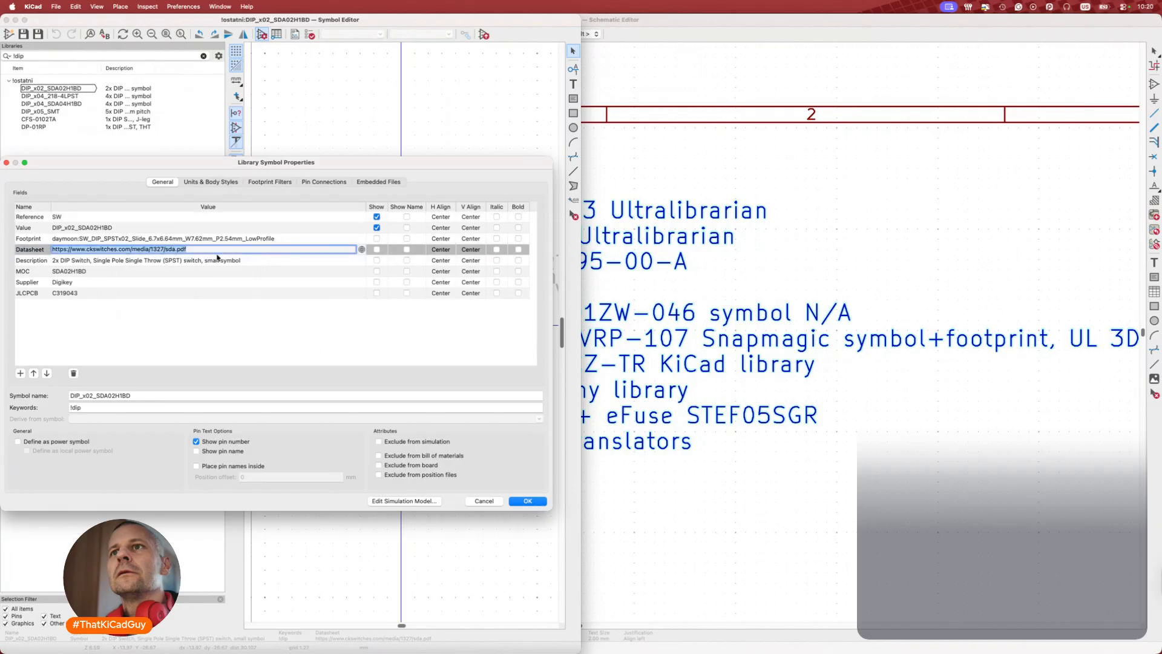
left_click(361, 248)
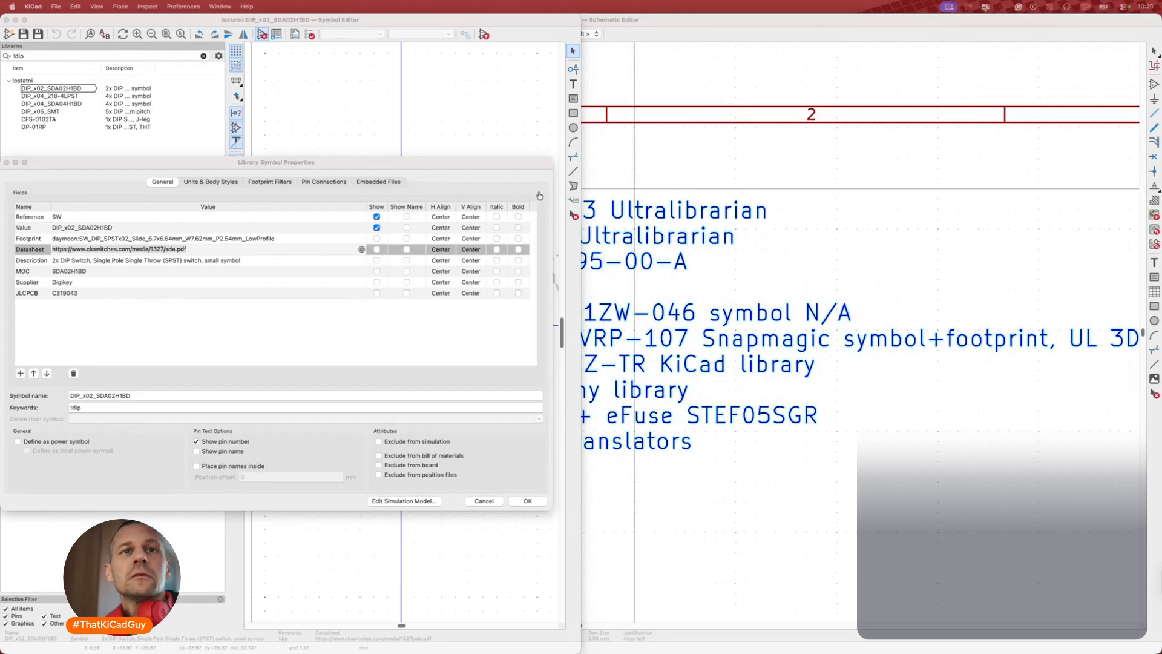
key("super+Tab")
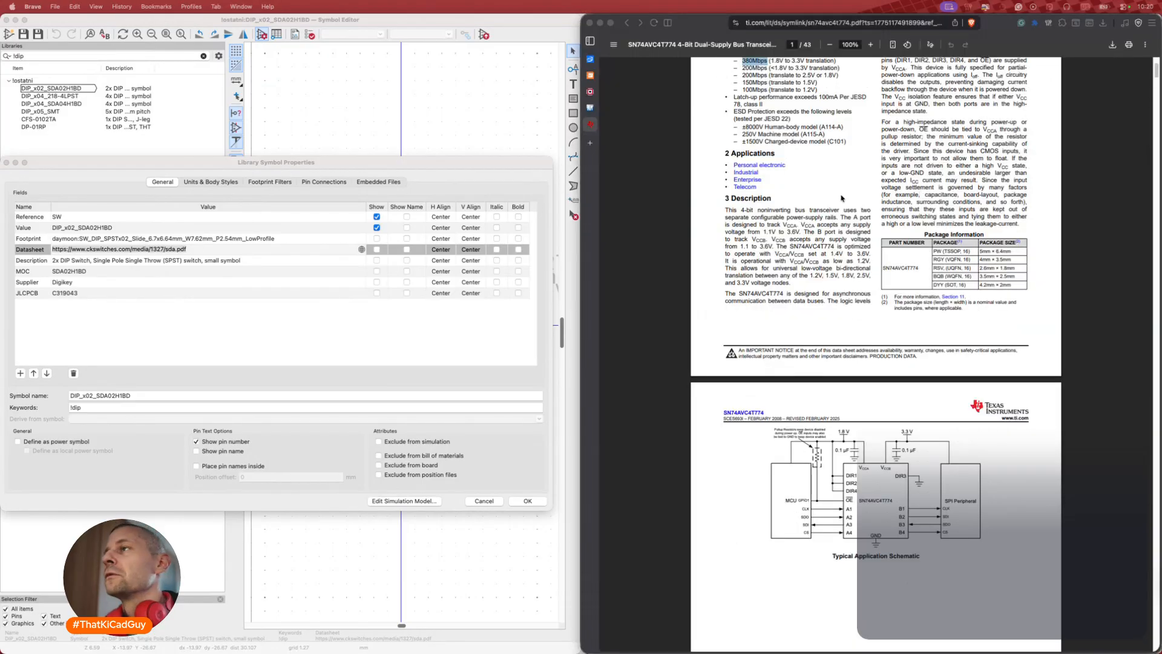
left_click(783, 204)
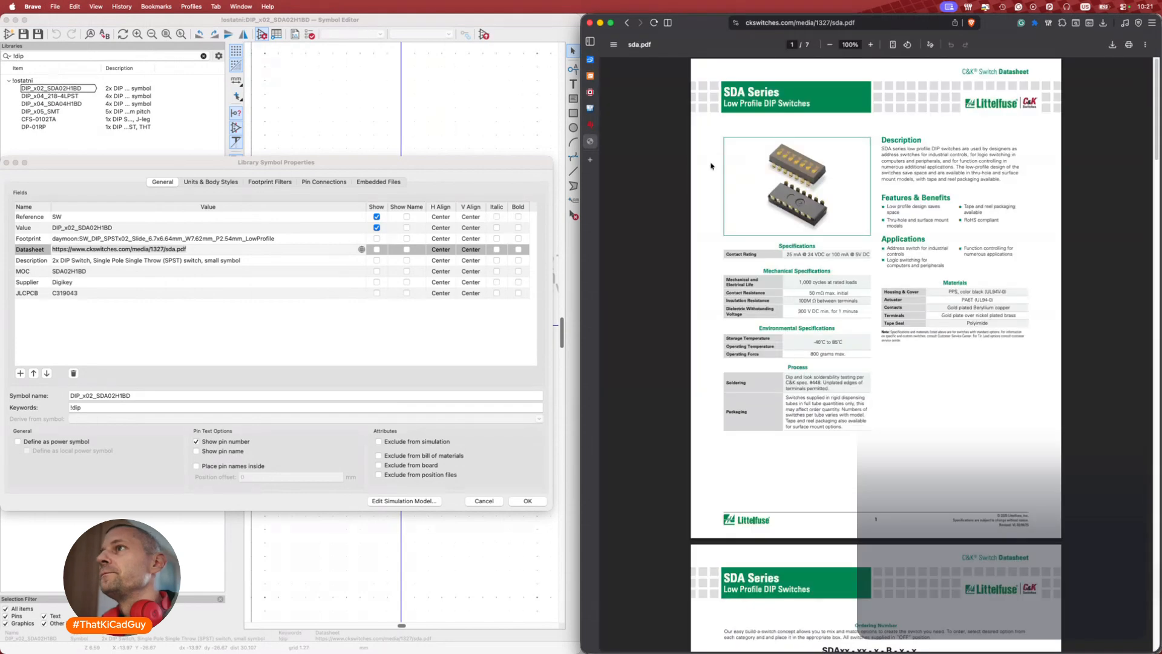
Examine the Ordering Number scheme on page 2 of the SDA Series datasheet for actuator, termination and seal codes.
mouse_move(595, 127)
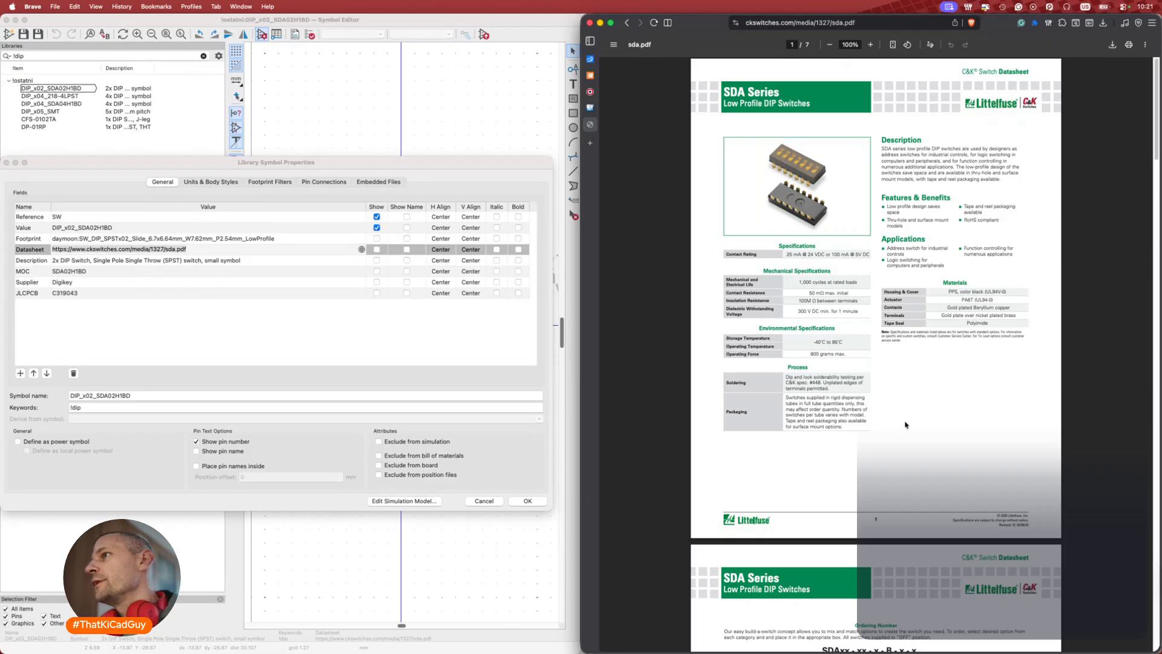
scroll(902, 394, "up", 1, "ctrl")
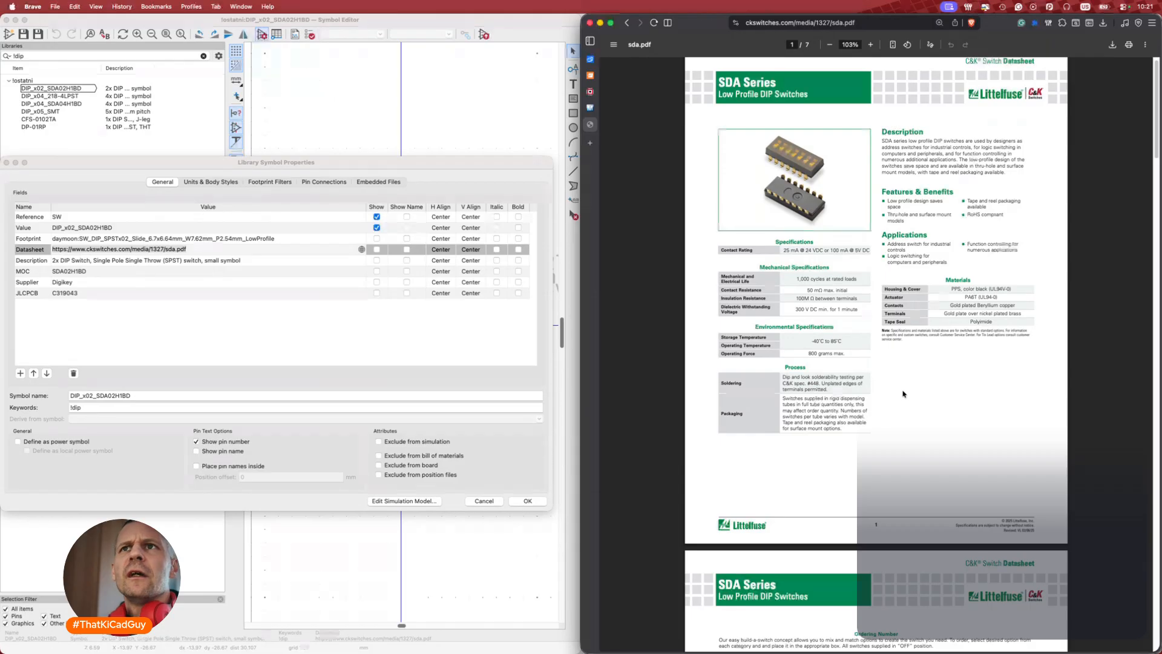
scroll(902, 394, "down", 5)
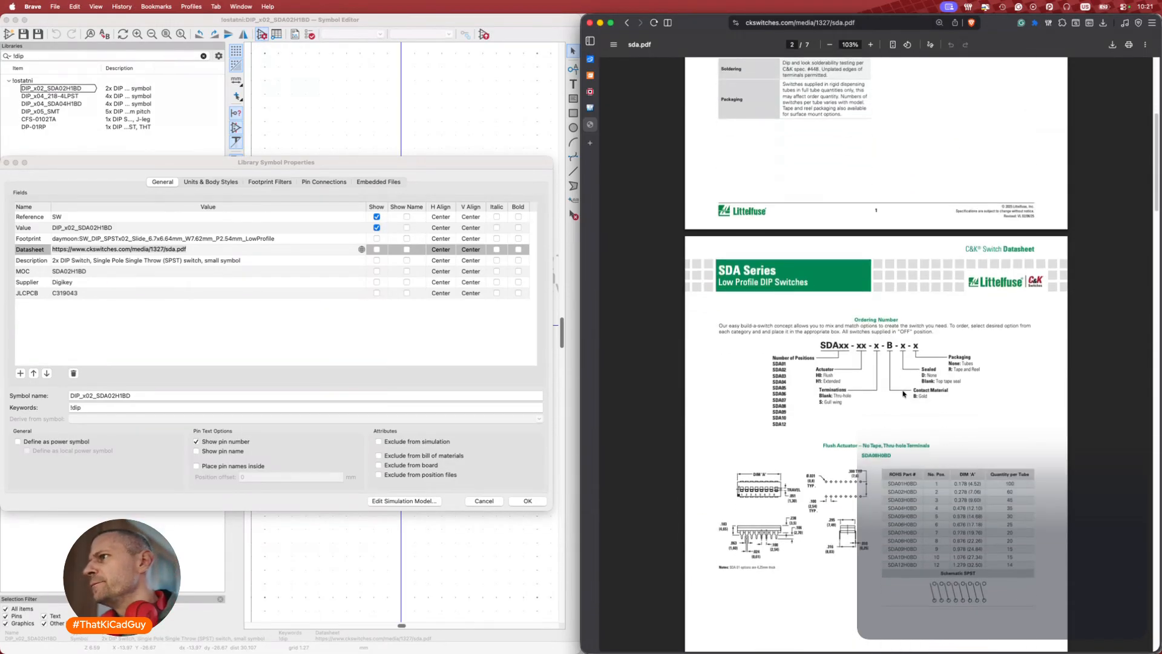
scroll(882, 379, "up", 5, "ctrl")
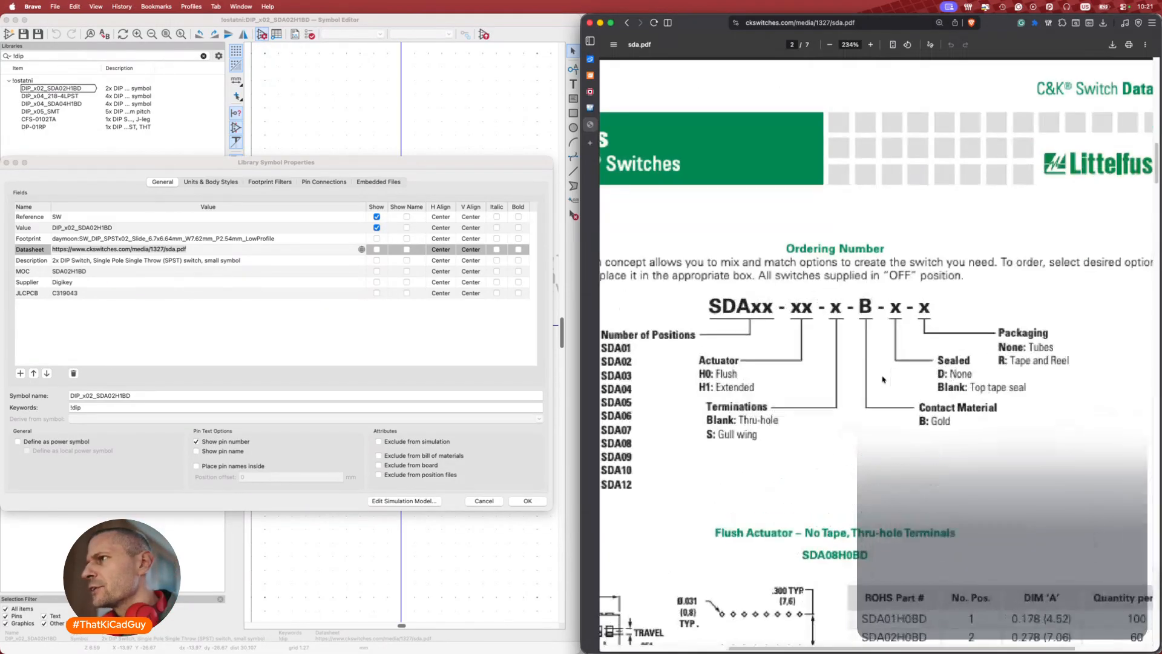
scroll(760, 363, "left", 2)
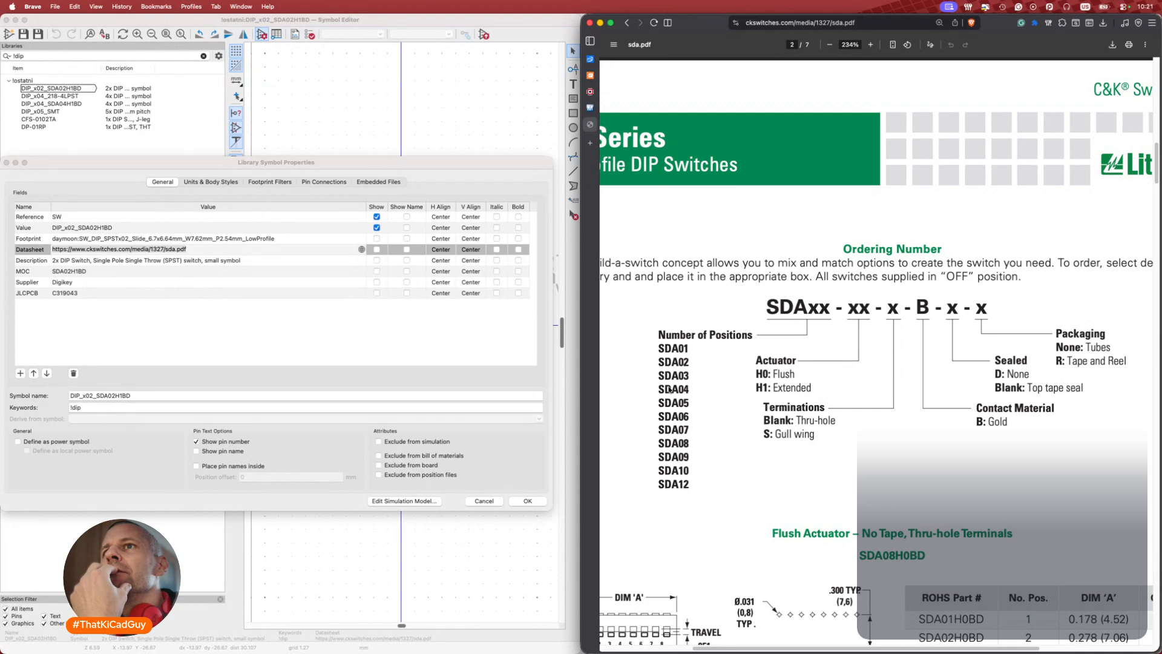
left_click(273, 238)
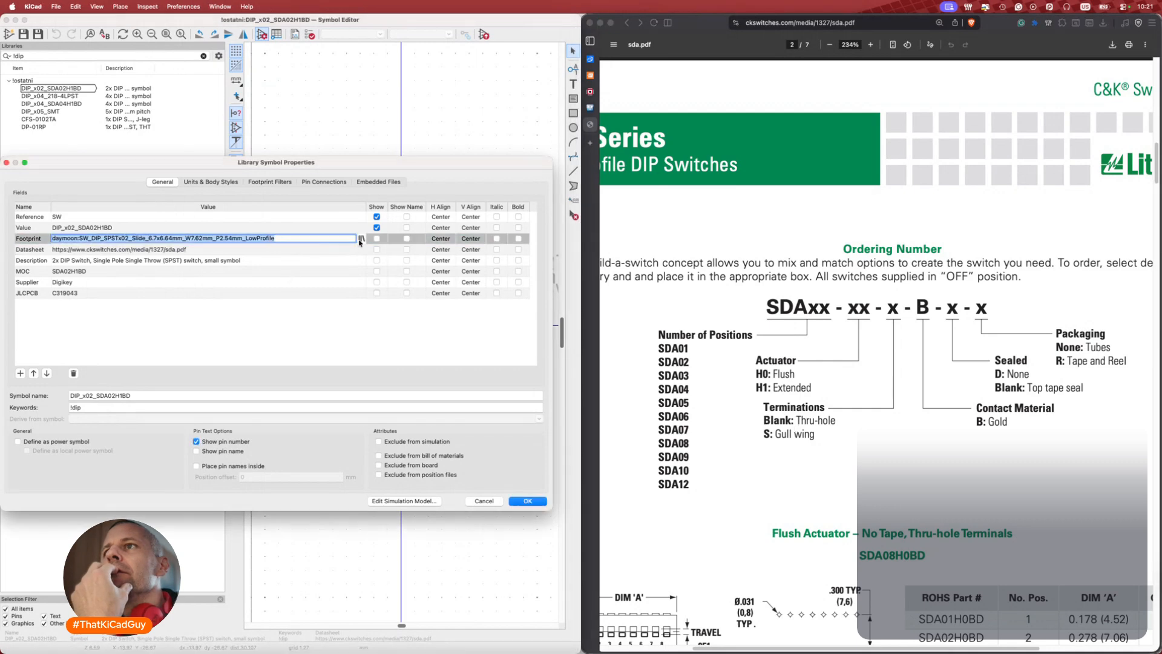
left_click(360, 240)
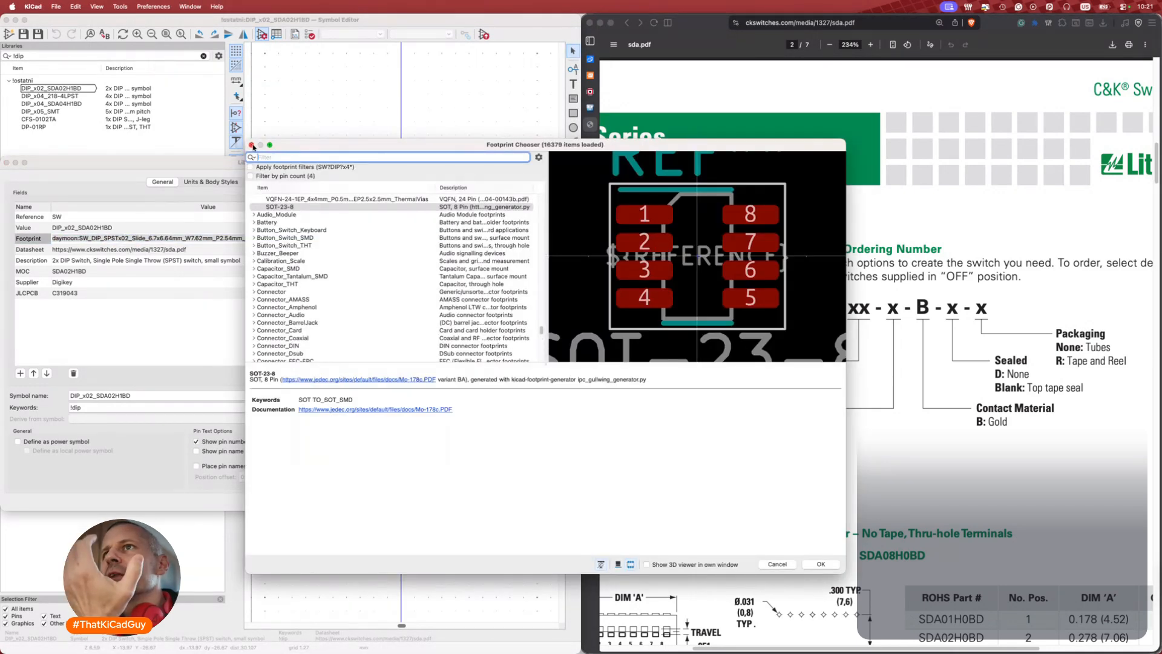
left_click(251, 144)
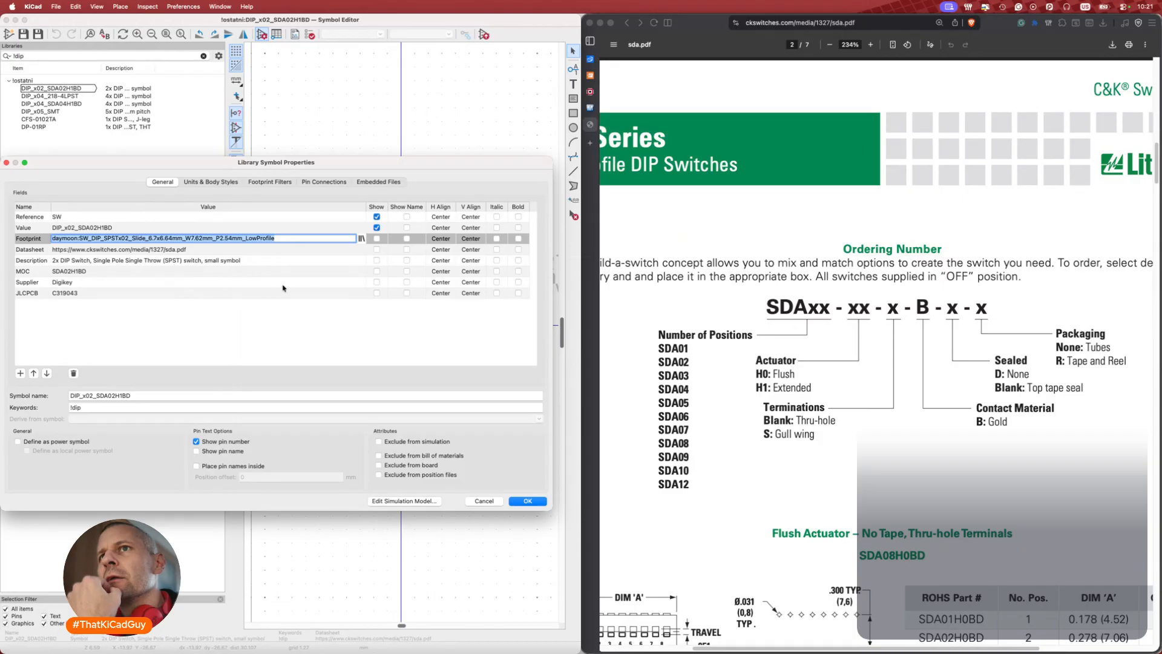
Copy the DIP switch's MOC value SDA02H1BD, search Mouser for it in Brave and view the product image.
left_click(102, 273)
key("super+c")
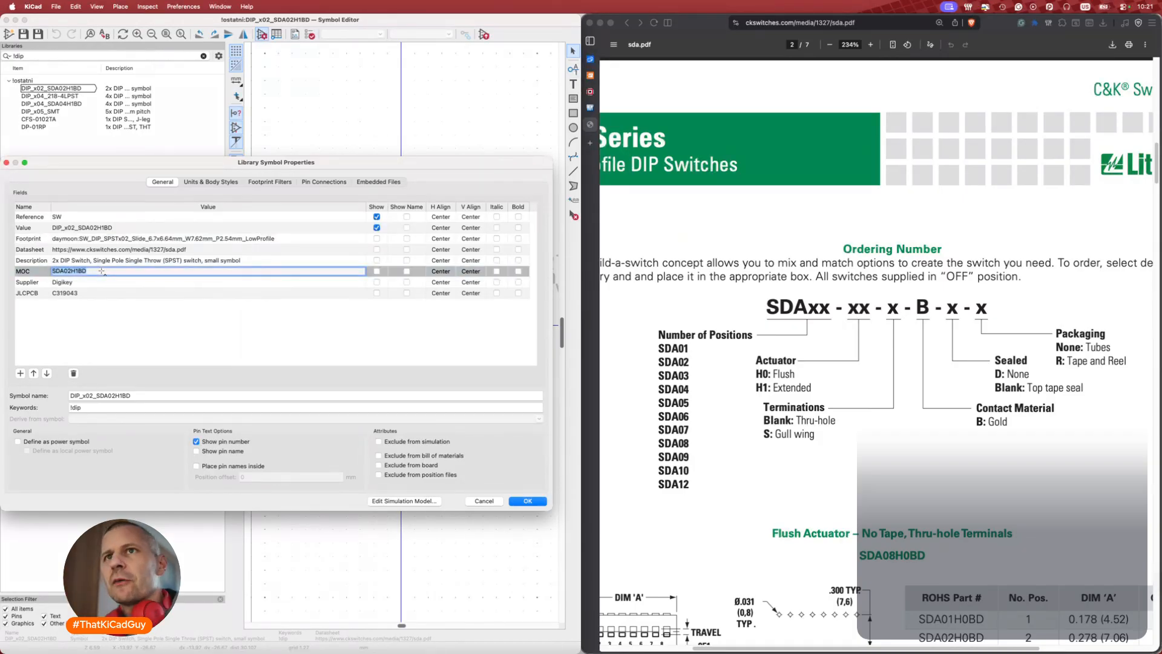
key("super+Tab")
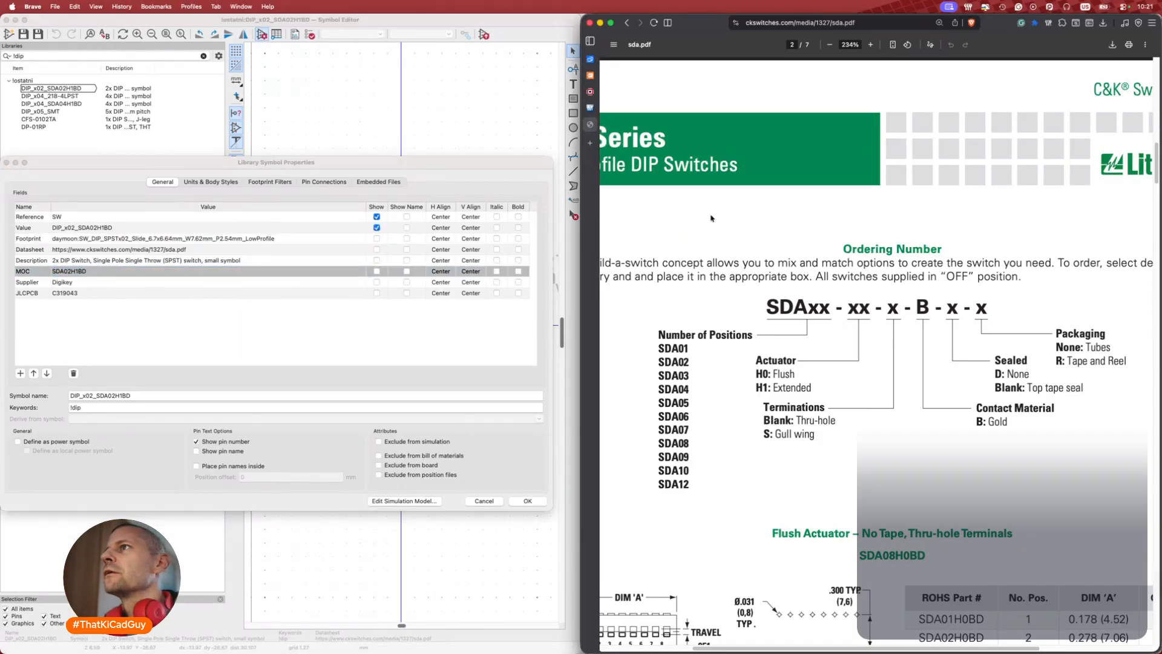
left_click(623, 108)
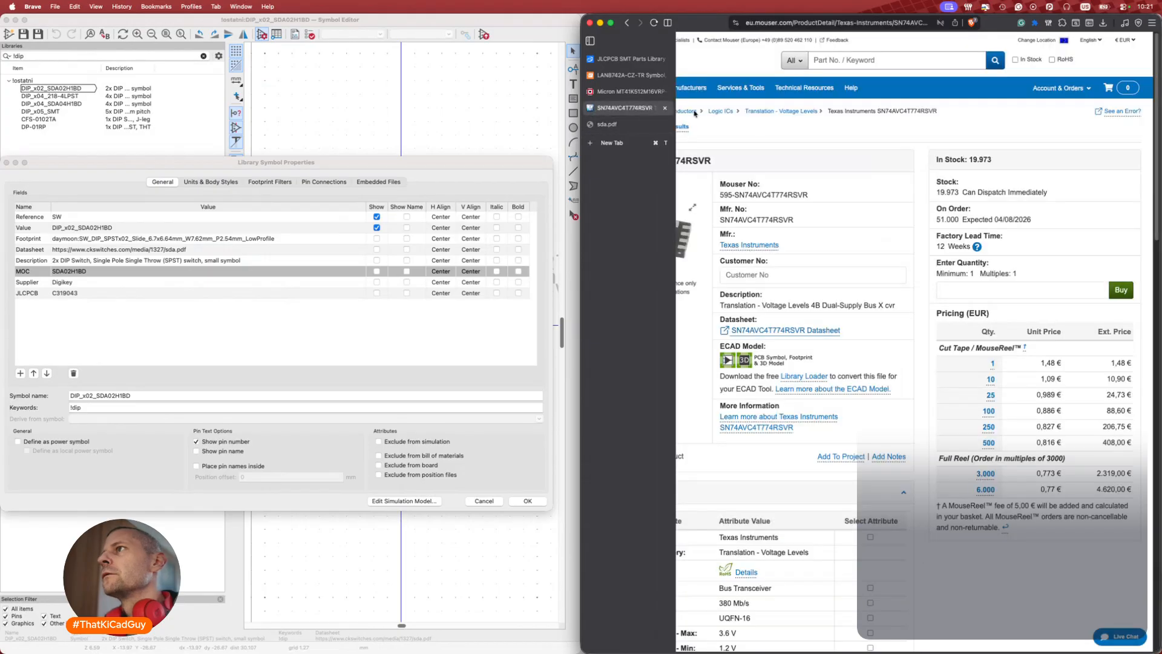
left_click(845, 63)
key("super+v")
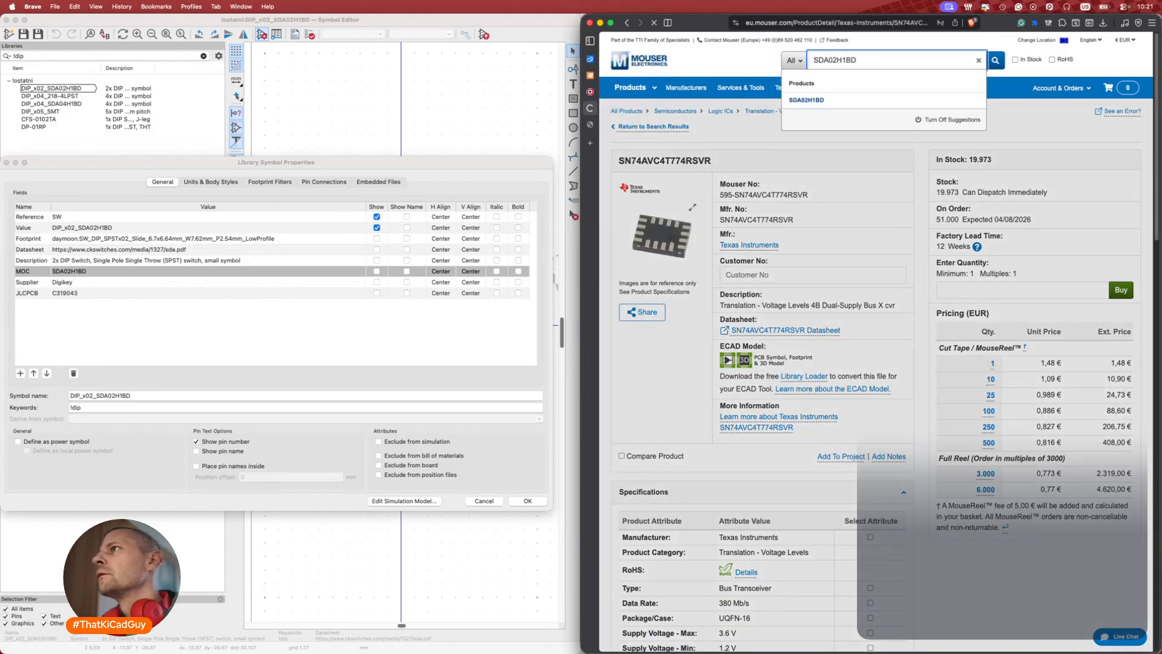
key("Return")
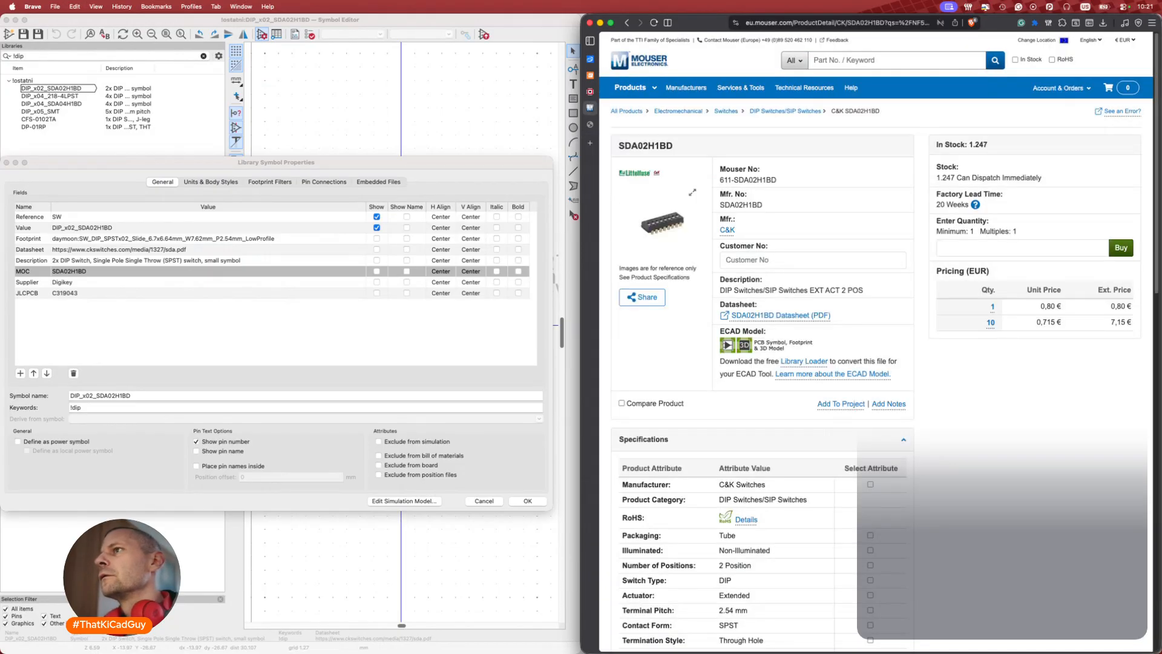
left_click(652, 232)
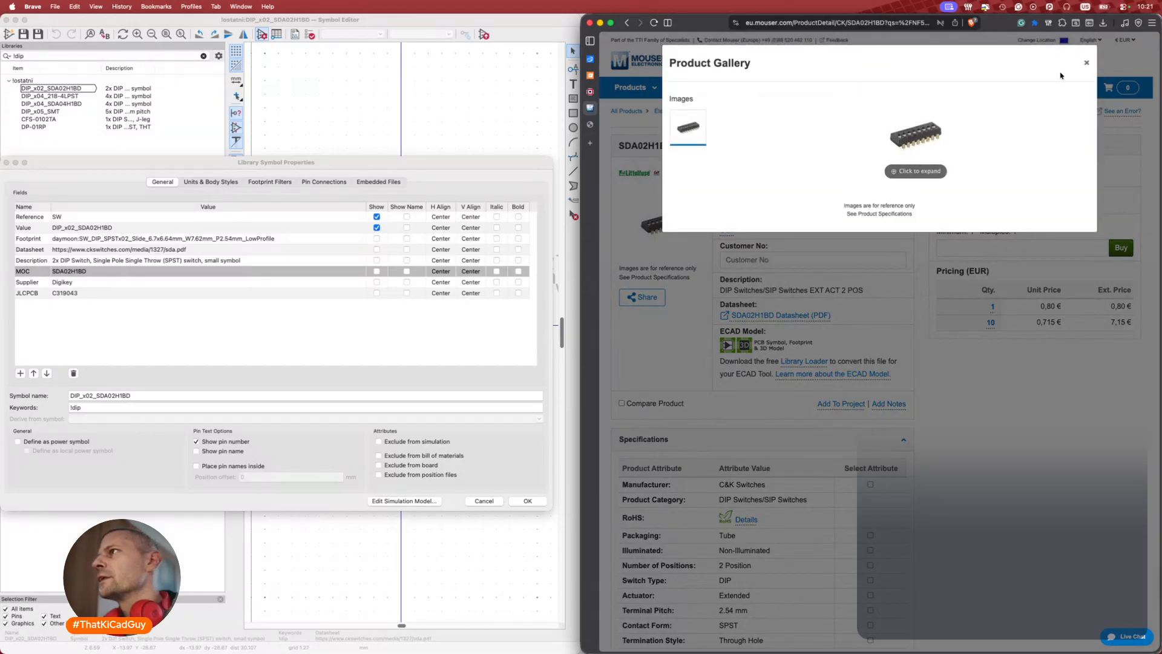
left_click(1086, 63)
Revisit the sda.pdf datasheet, then accept the DIP switch's symbol properties in KiCad and save the symbol.
key("super+Tab")
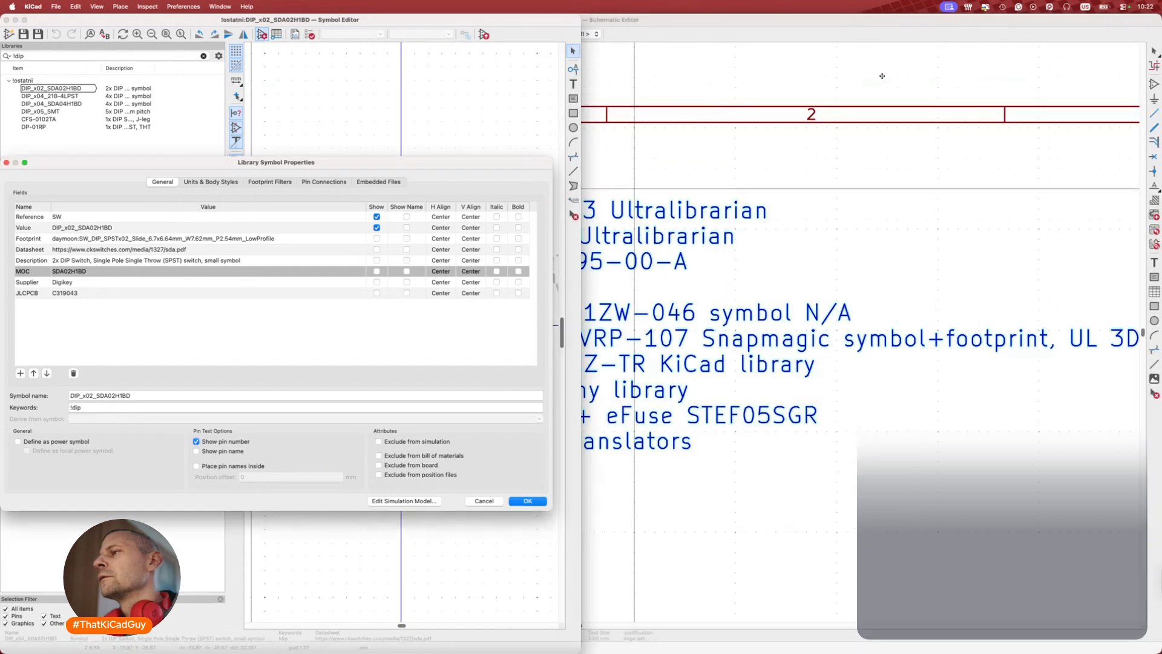
key("super+Tab")
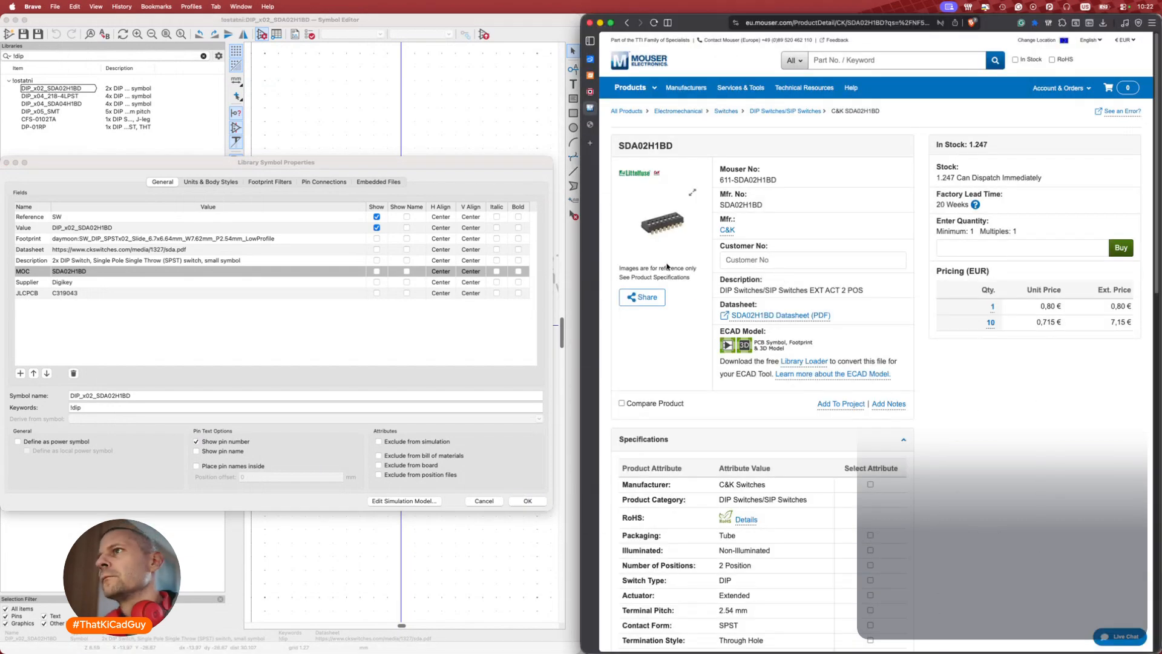
left_click(605, 126)
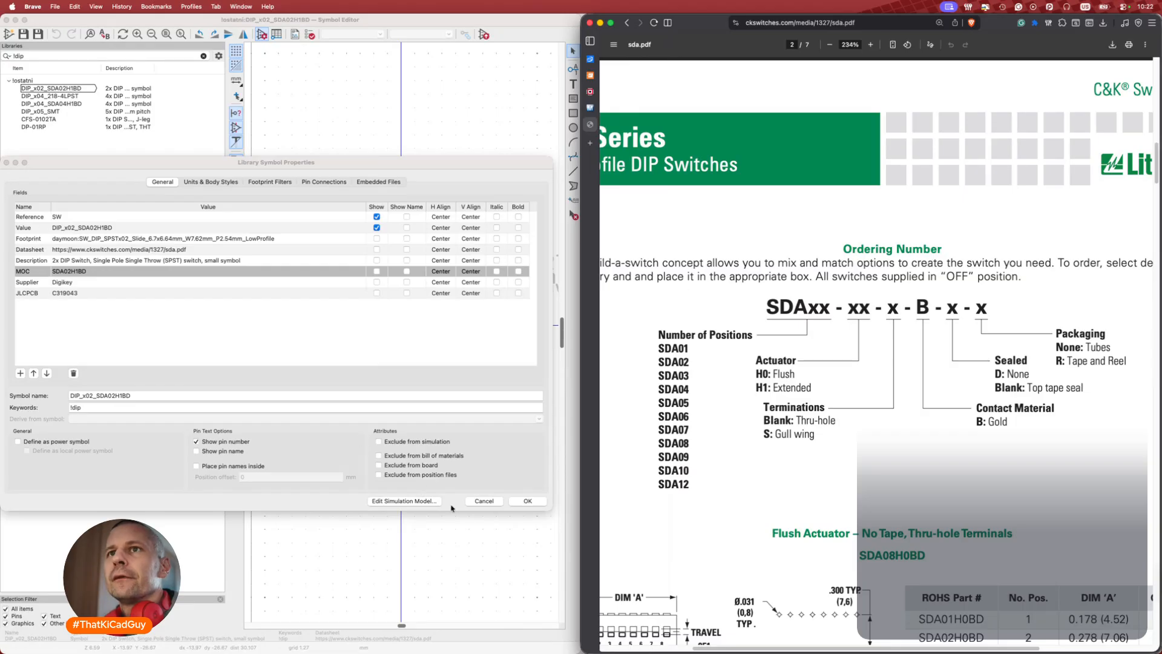
left_click(517, 502)
key("super+s")
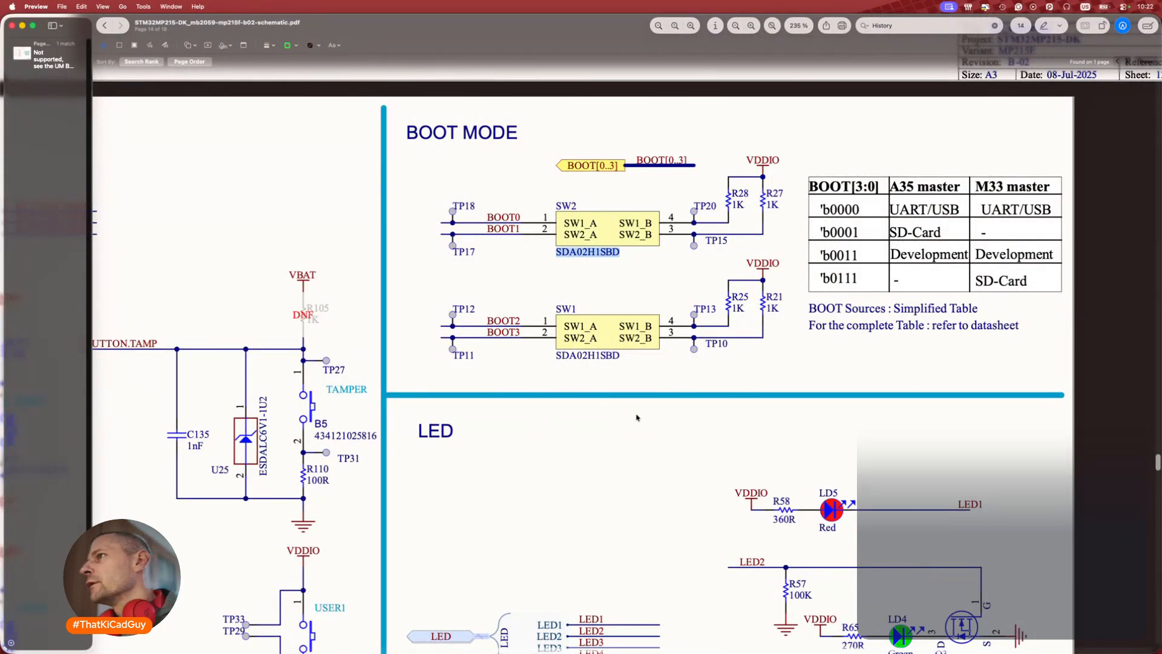
Copy transistor Q3's part number Si1062X from the reference schematic's LED section and search Mouser for it in Brave.
scroll(636, 418, "down", 5)
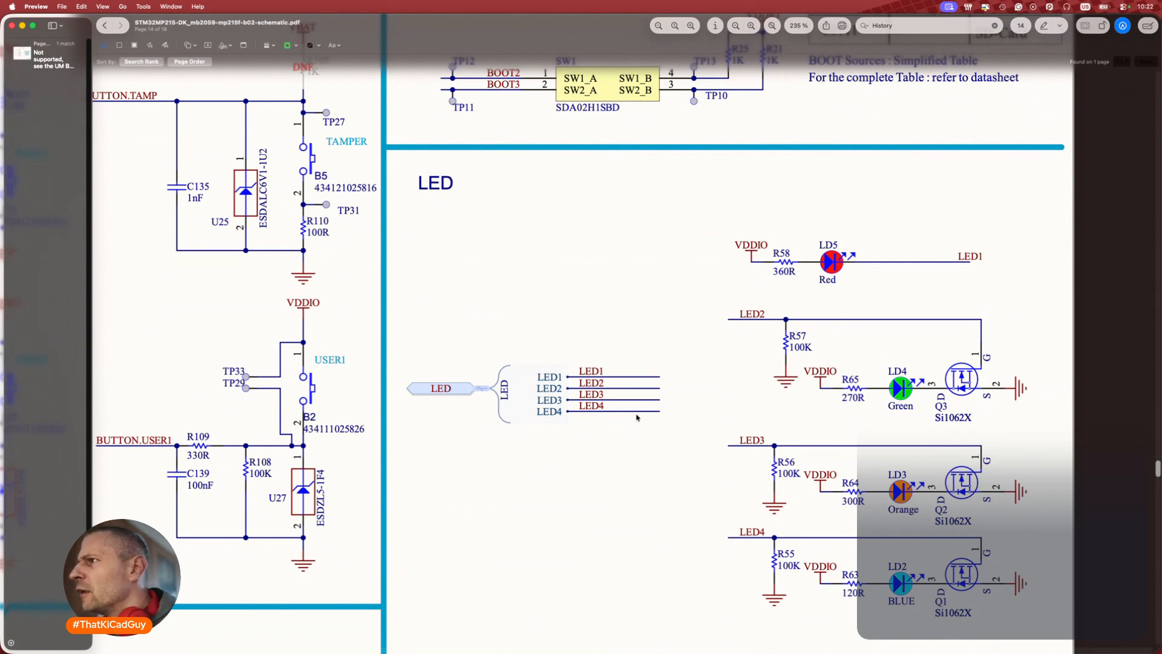
left_click_drag(934, 422, 970, 422)
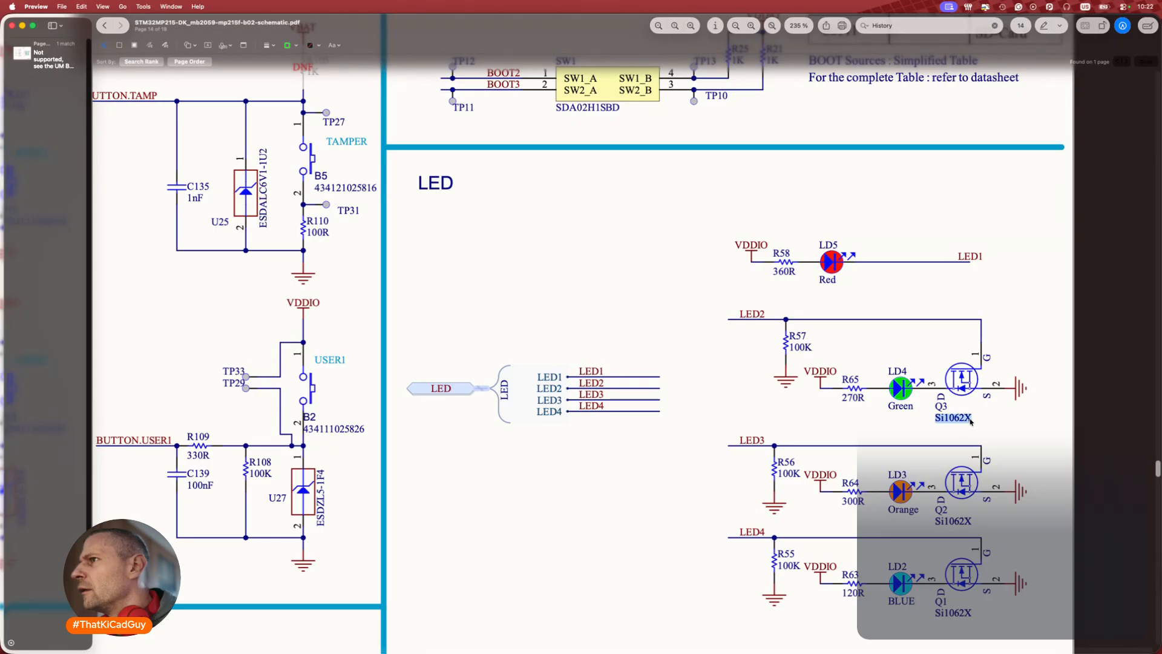
key("super+c")
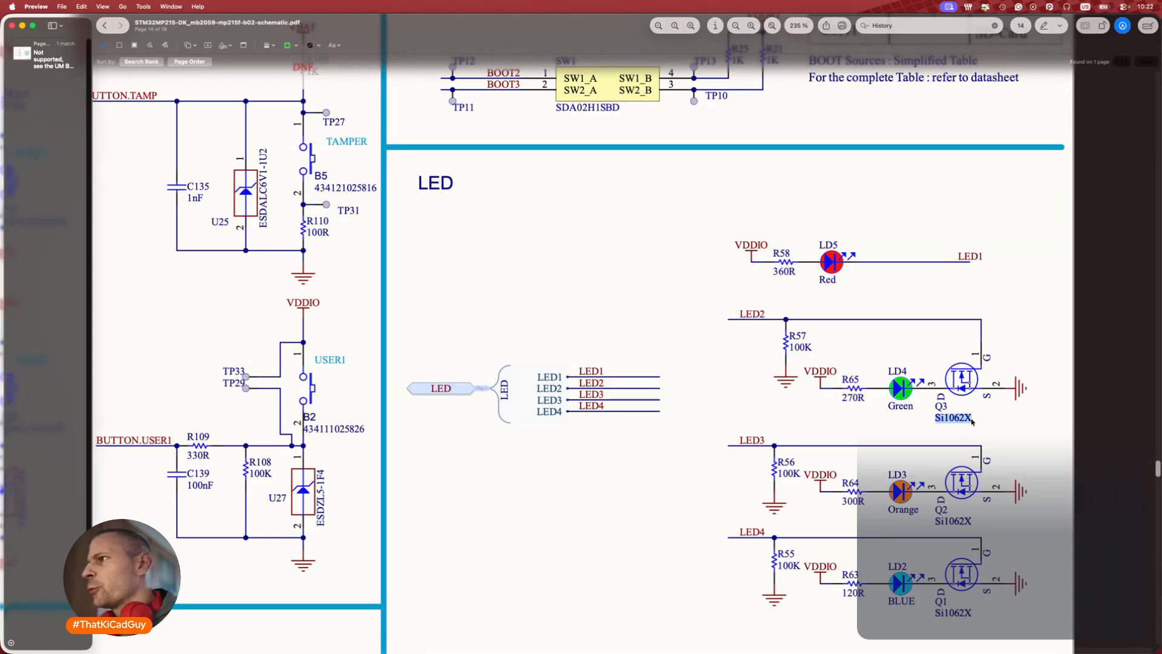
key("super+Tab")
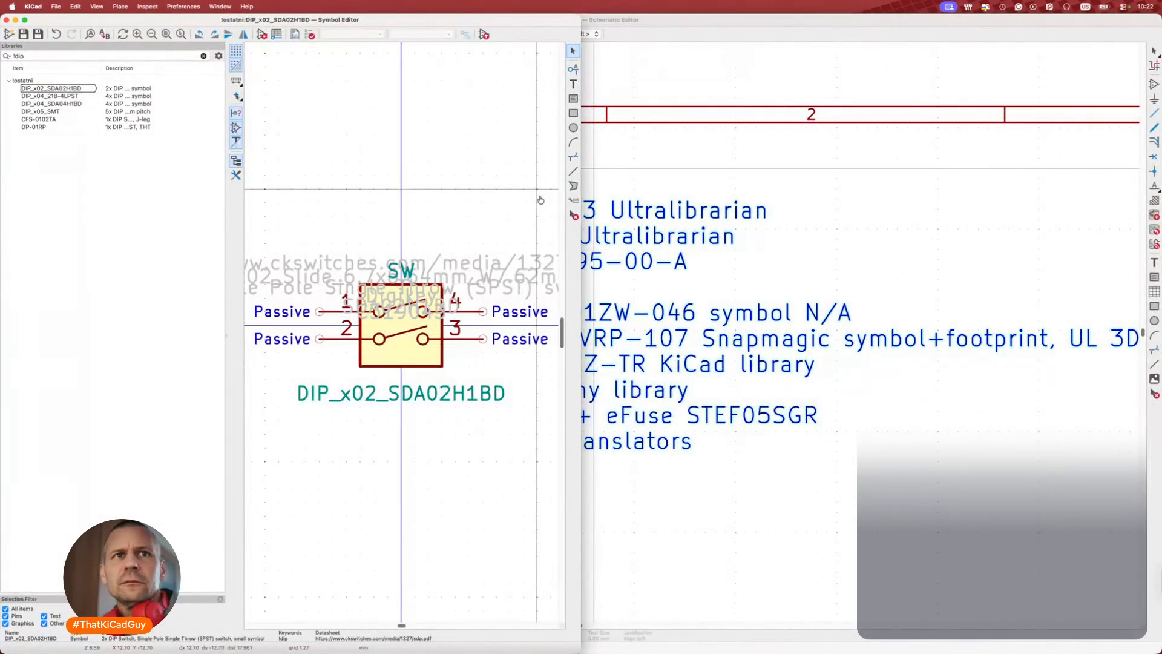
key("super+Tab")
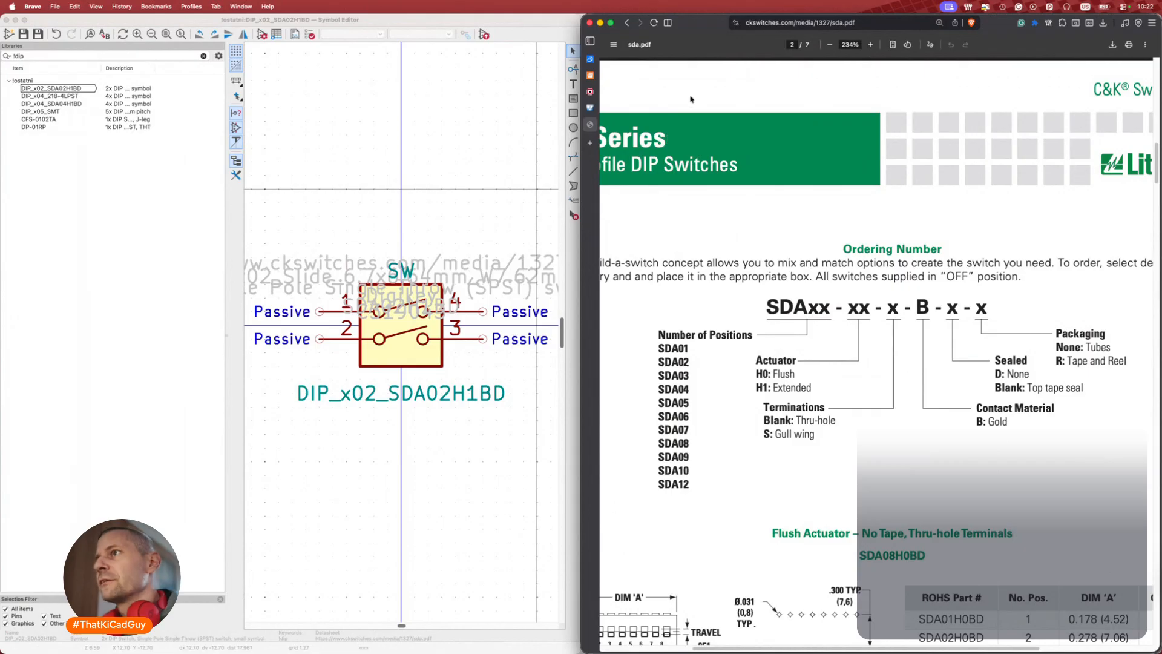
key("super+w")
left_click(860, 60)
key("super+v")
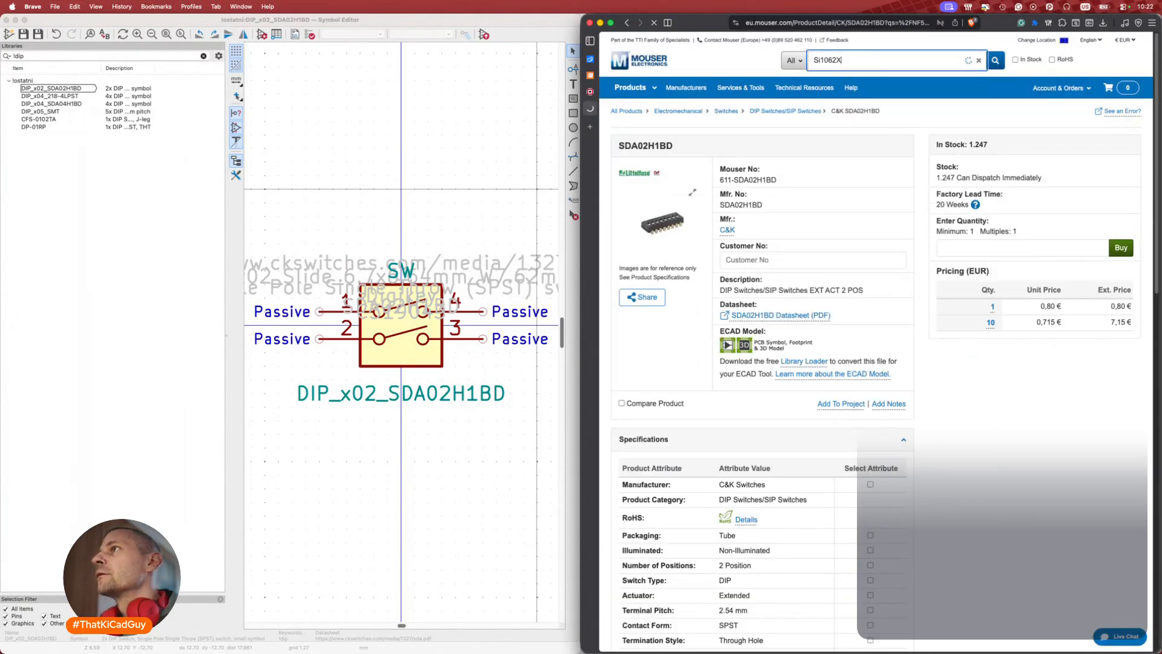
key("Return")
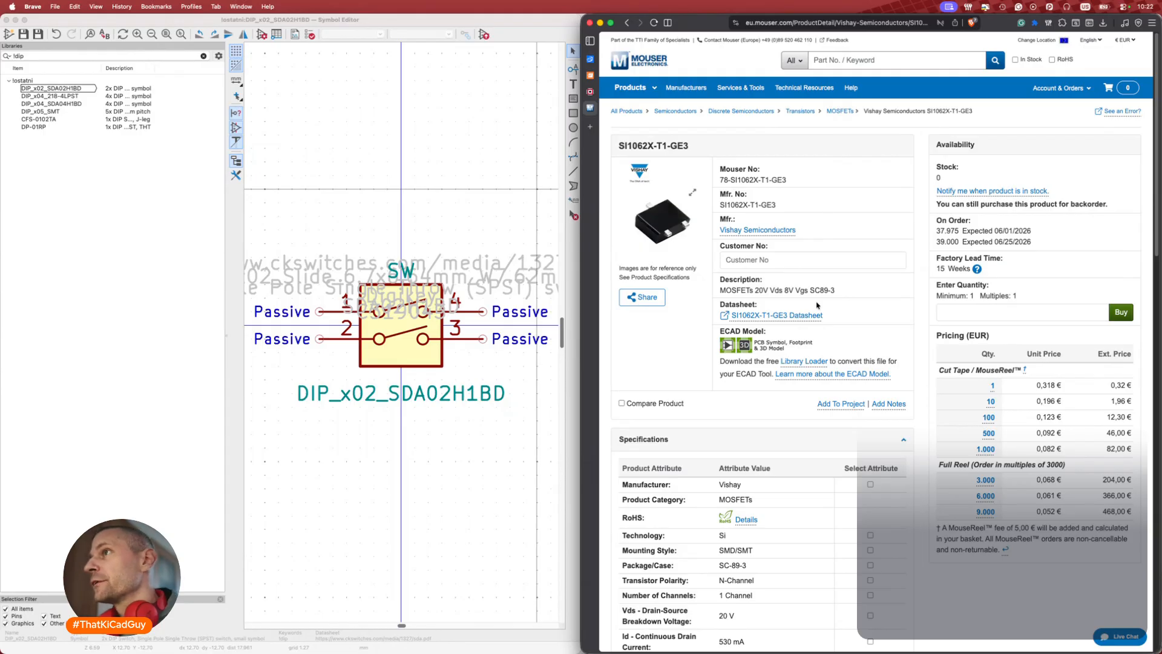
Switch to KiCad, search the Symbol Editor's libraries for "2n700" and widen the Description column.
key("super+Tab")
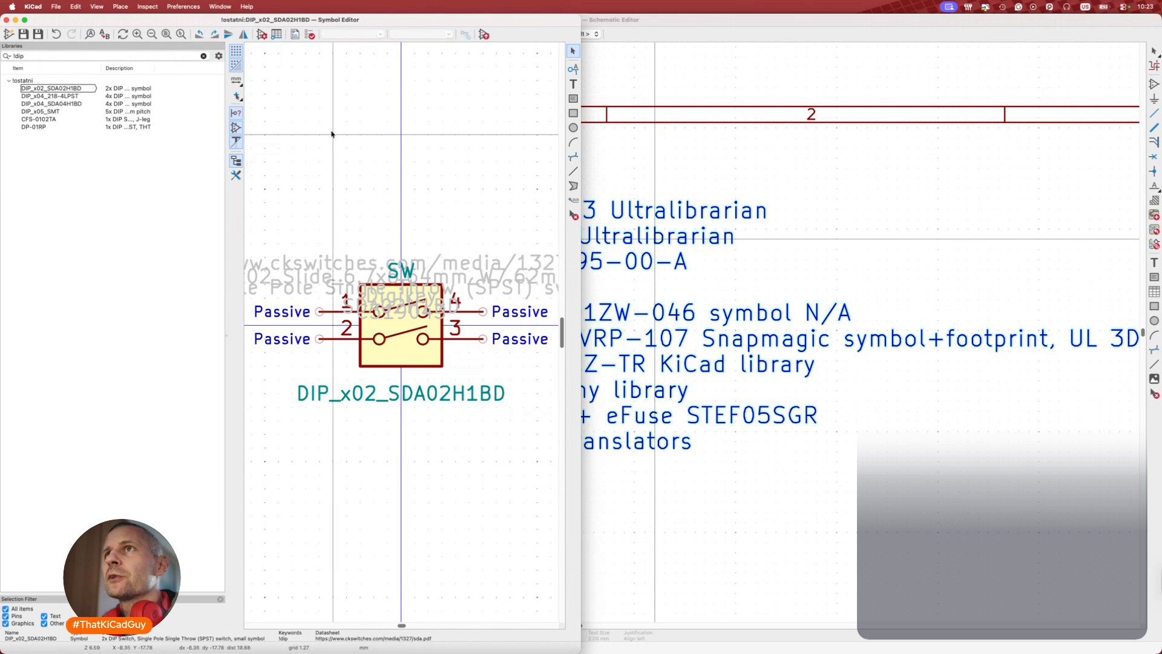
left_click(262, 35)
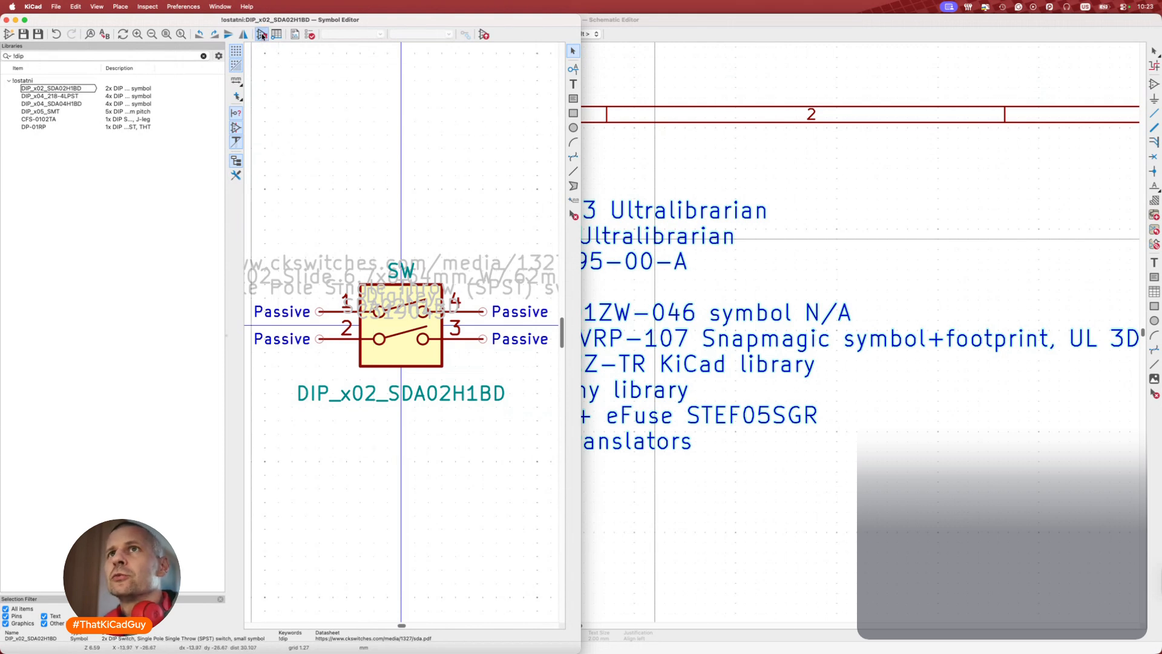
key("Escape")
left_click(123, 56)
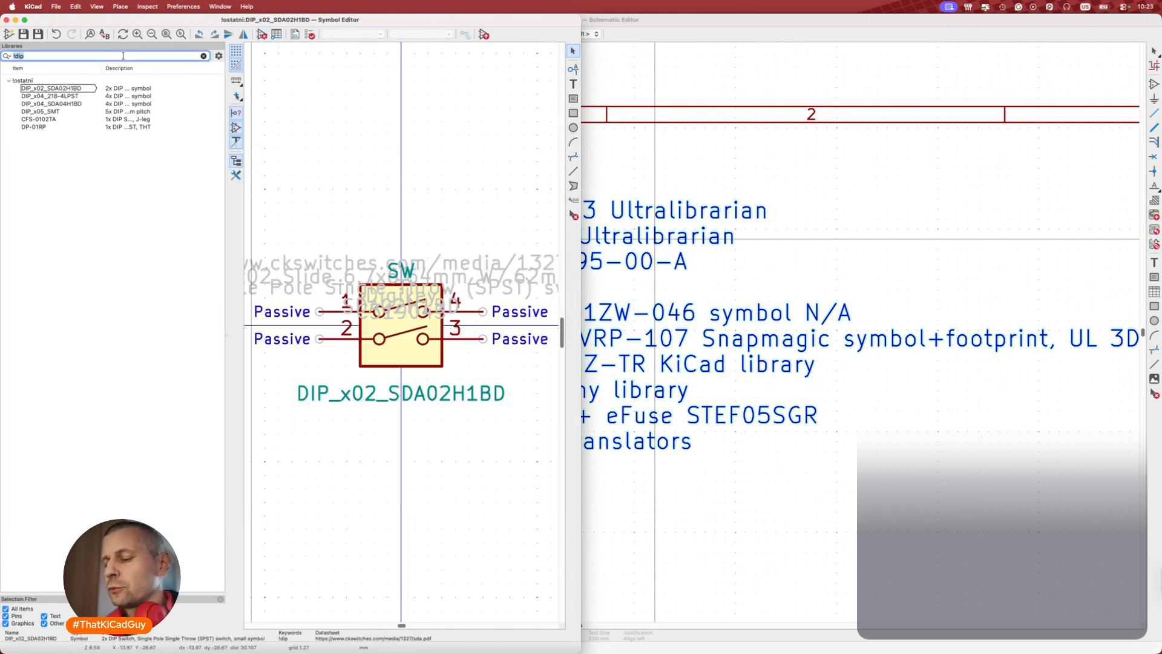
type("2n700")
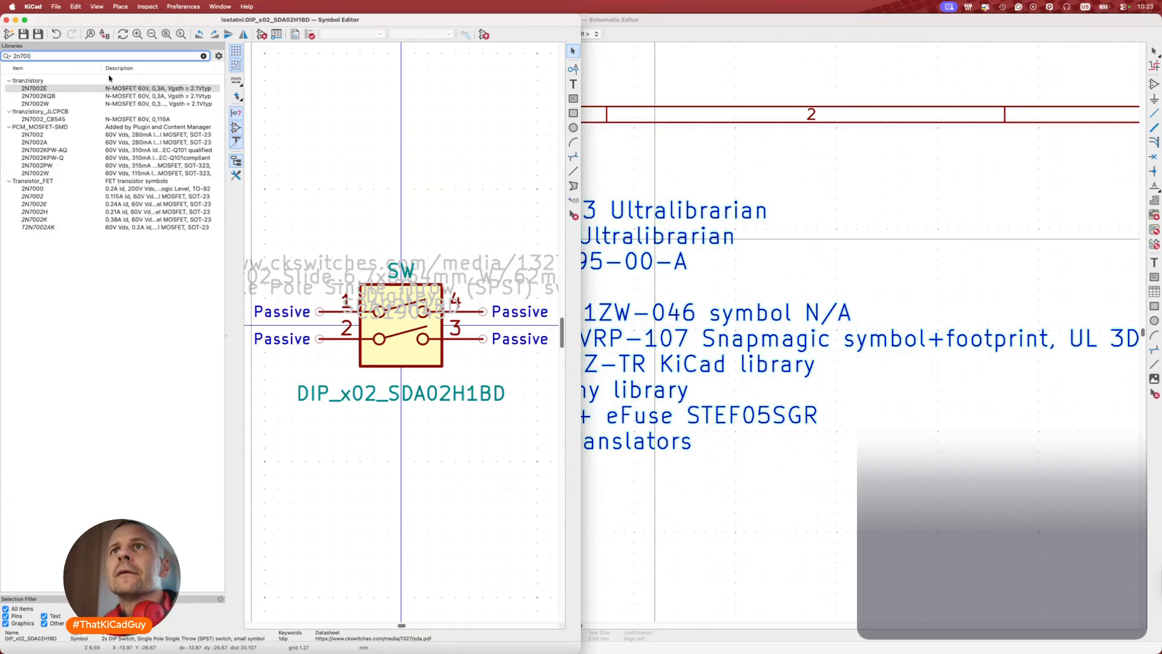
left_click_drag(100, 69, 77, 71)
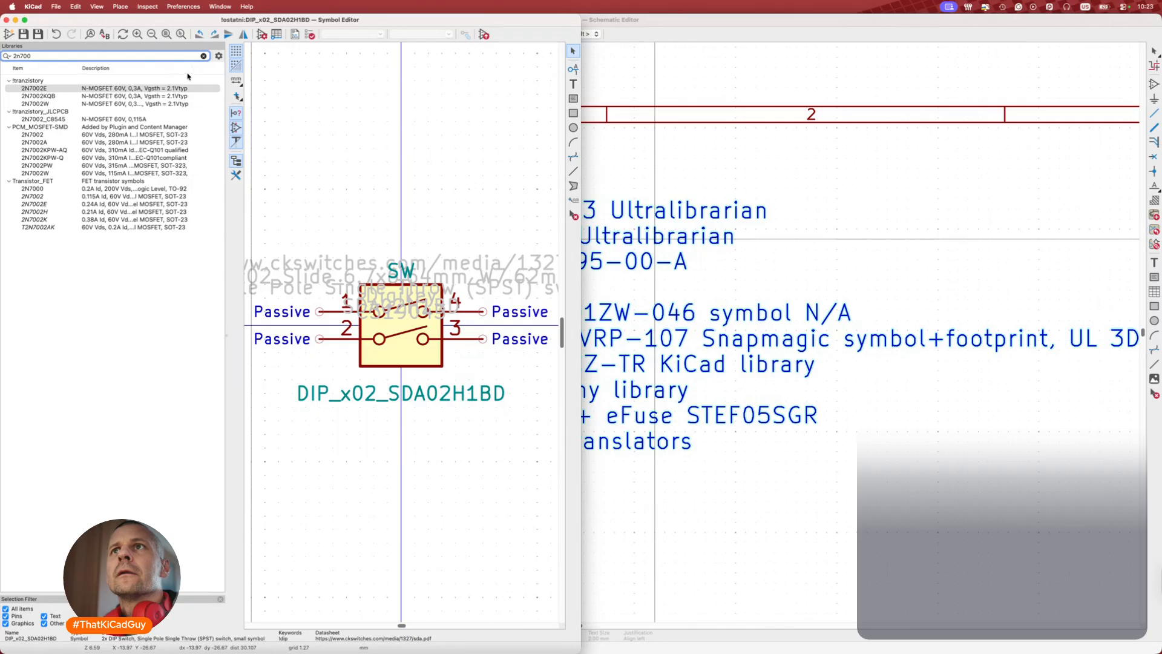
left_click_drag(192, 68, 222, 68)
scroll(152, 109, "right", 1)
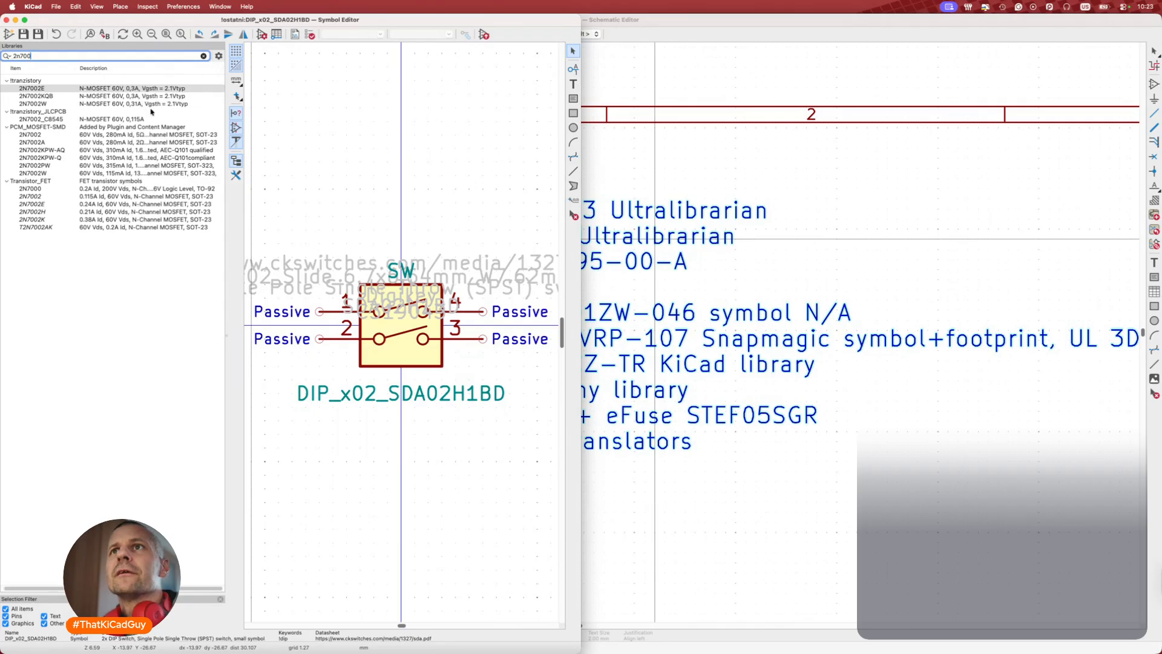
Open the 2N7002KQB symbol's properties and append the package name ", DFN1110D-3" from its footprint to the Description.
left_click(42, 97)
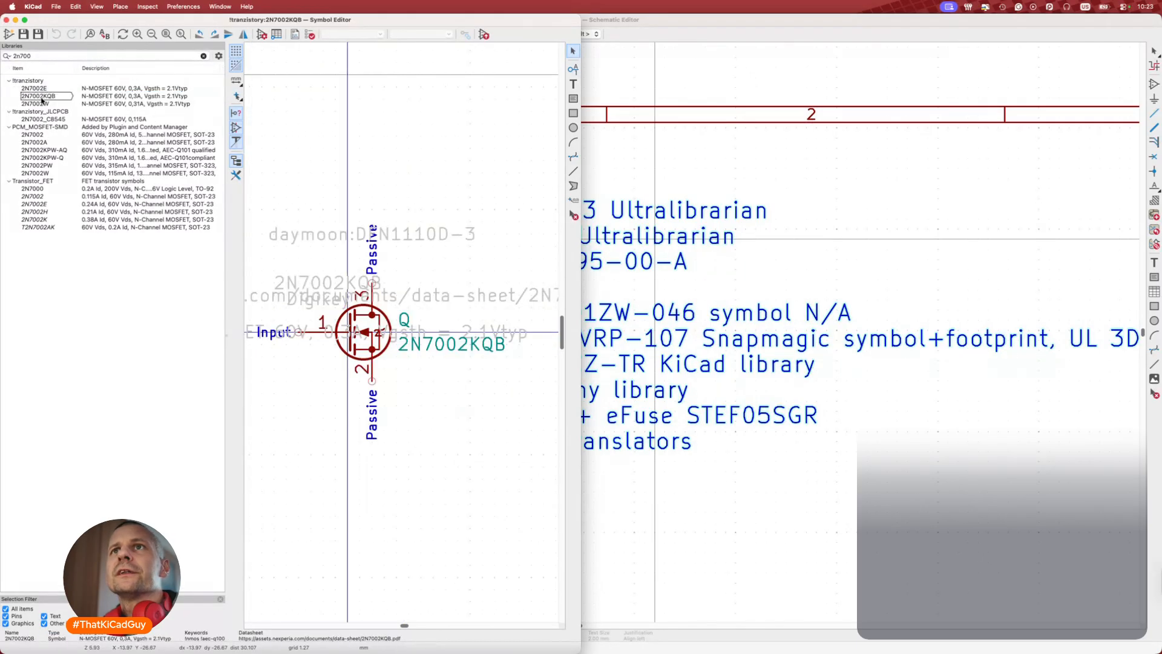
left_click(262, 34)
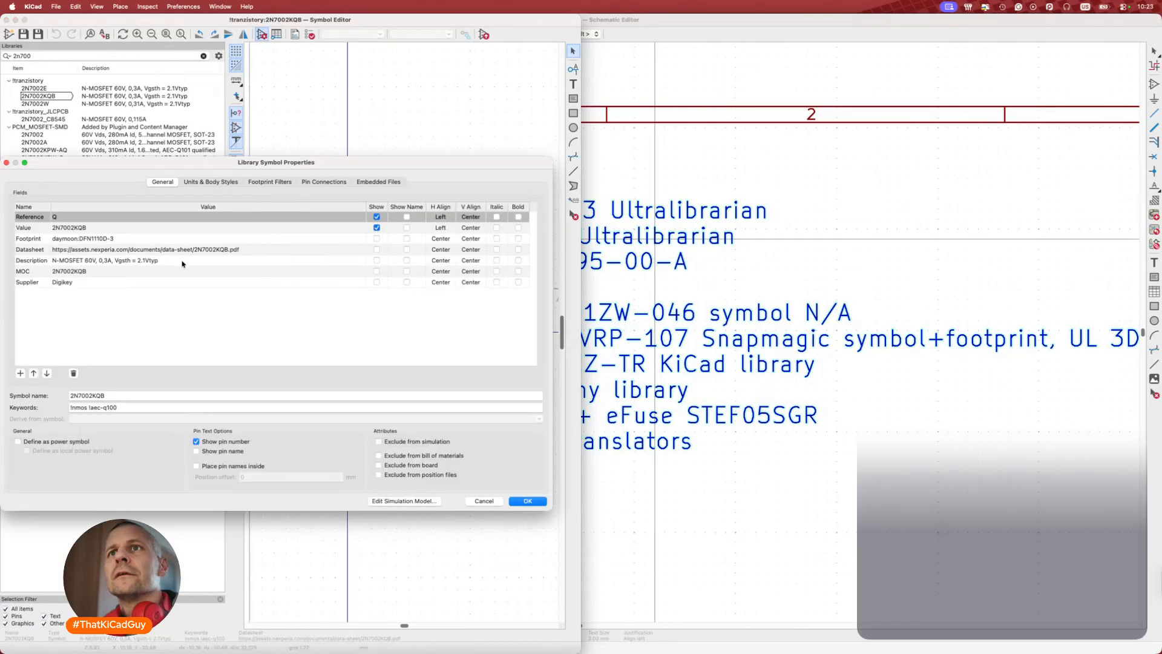
left_click(132, 238)
left_click(132, 239)
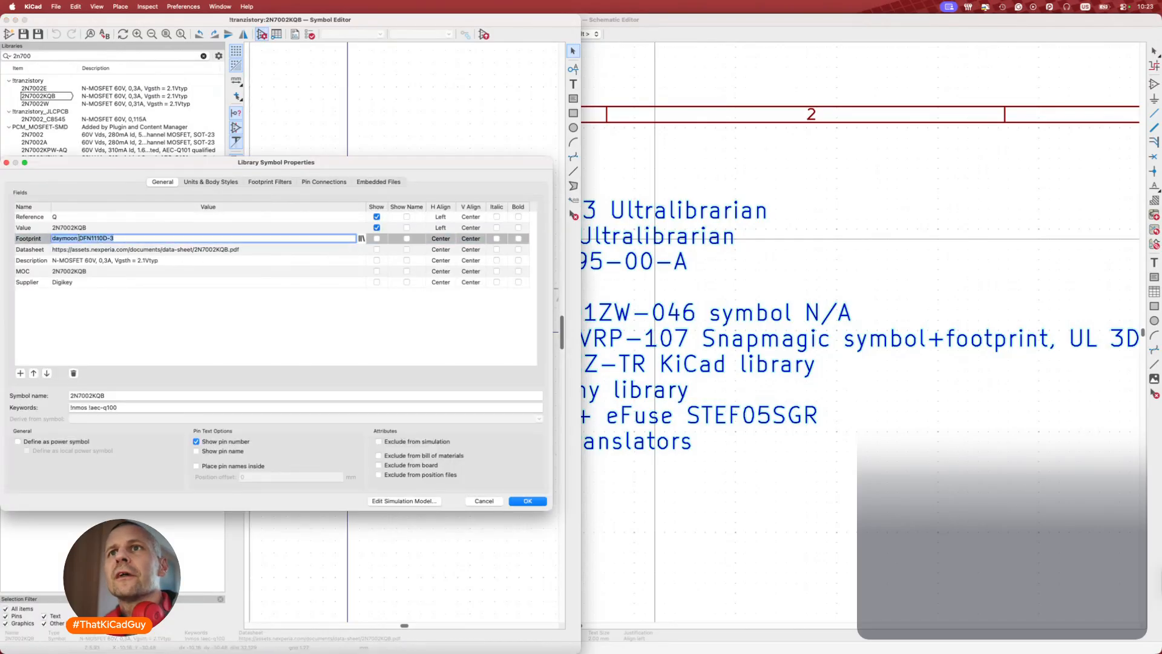
left_click(81, 238)
key("shift+End")
left_click(212, 260)
left_click(213, 260)
type(",")
key("super+v")
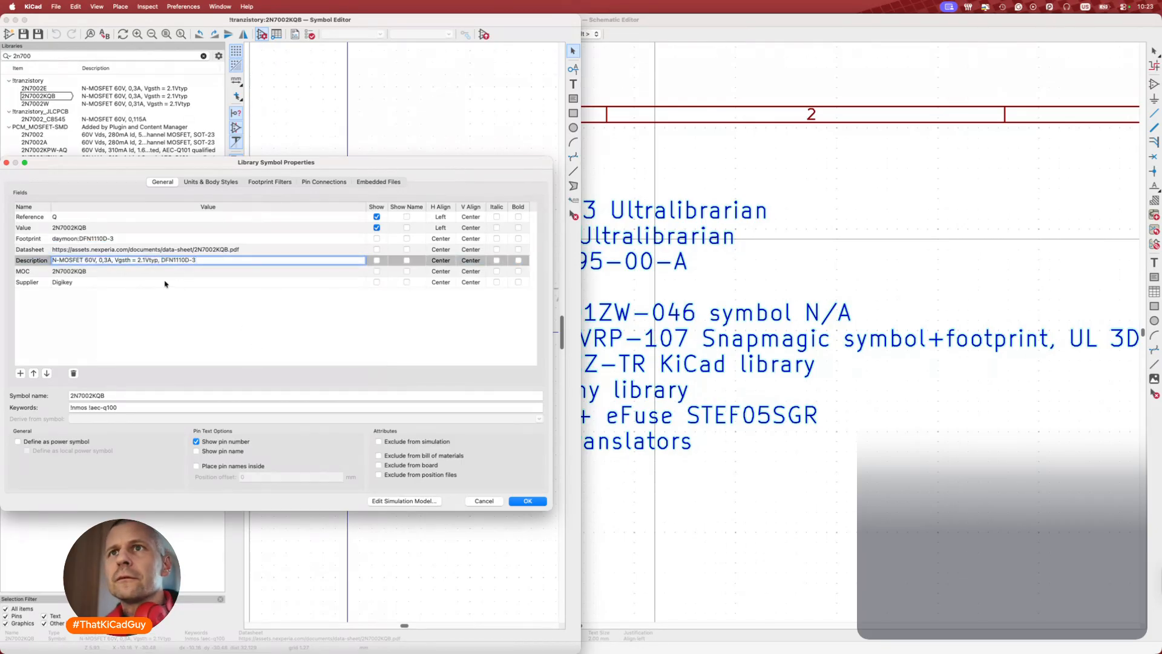
Copy the symbol's MOC value 2N7002KQB and search the JLCPCB parts library for it in Brave.
left_click(99, 271)
left_click(98, 271)
key("super+Tab")
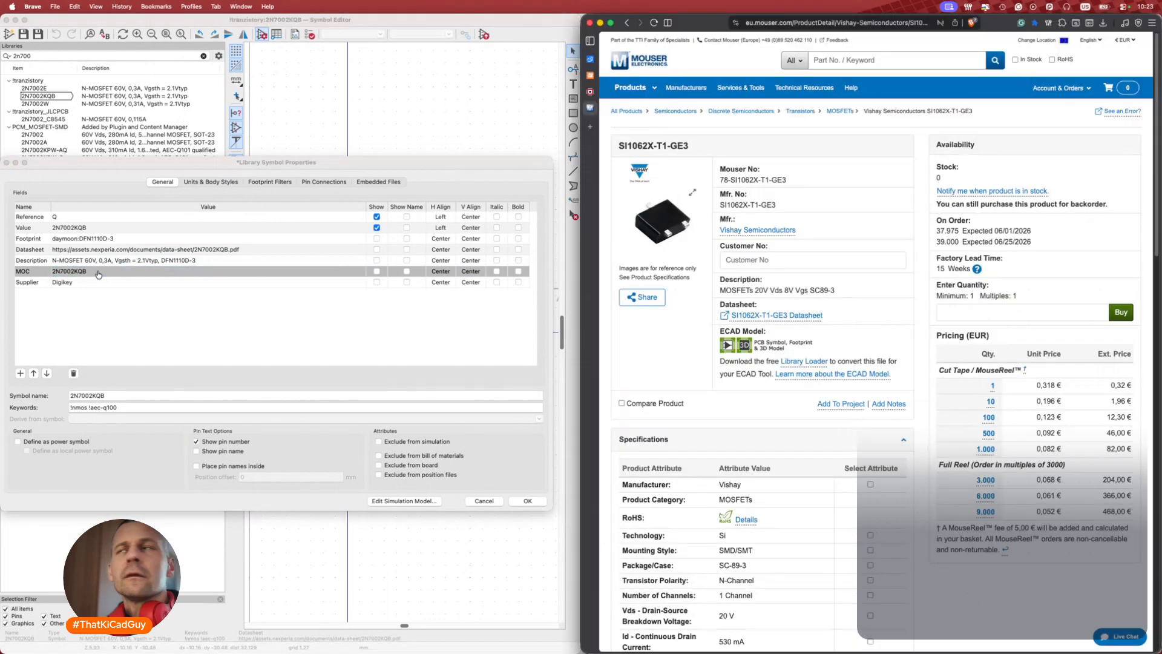
left_click(601, 58)
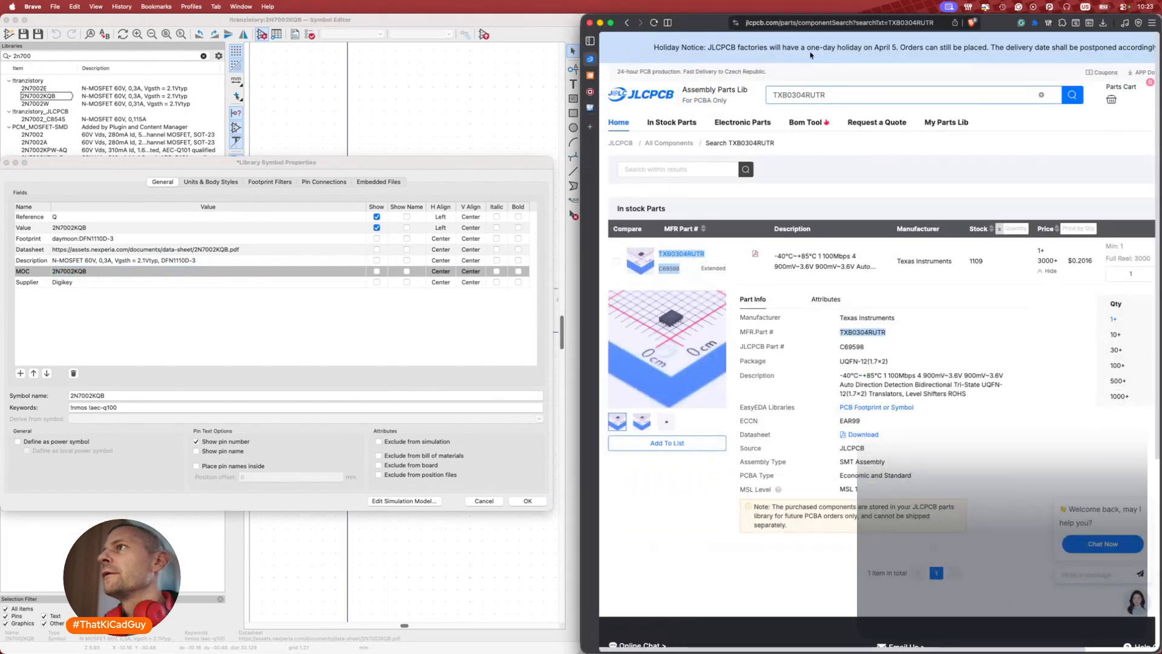
key("super+a")
key("super+v")
key("Return")
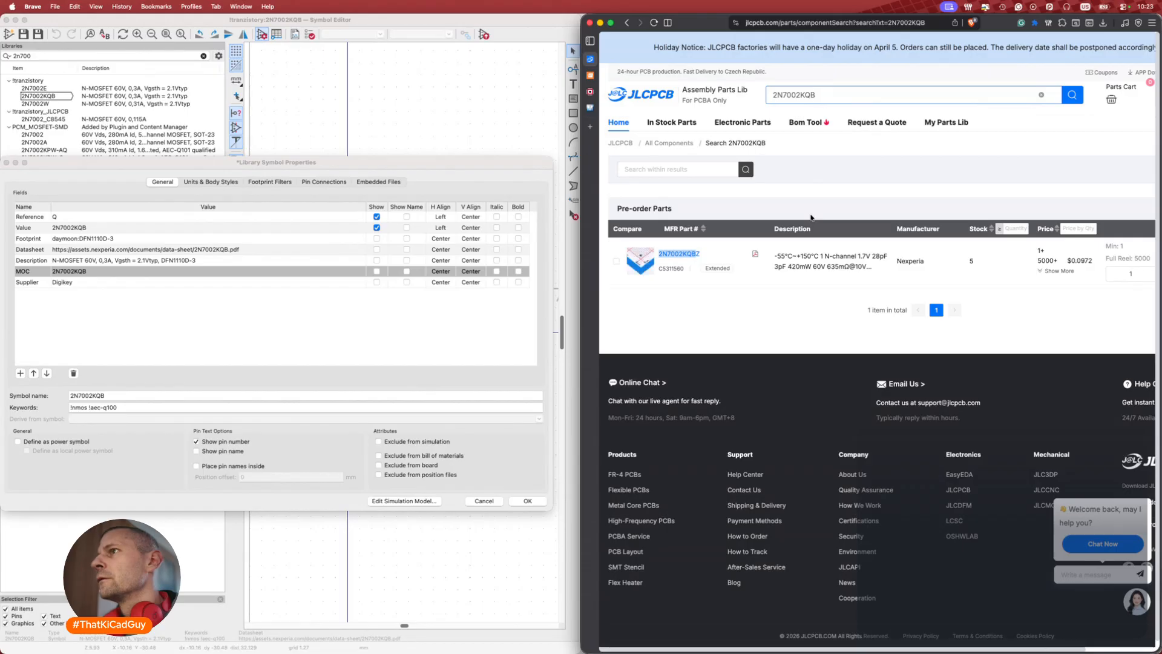
Copy the JLCPCB part number and add it to the 2N7002KQB symbol as a JLCPCB field with value C5311560.
left_click_drag(660, 271, 682, 268)
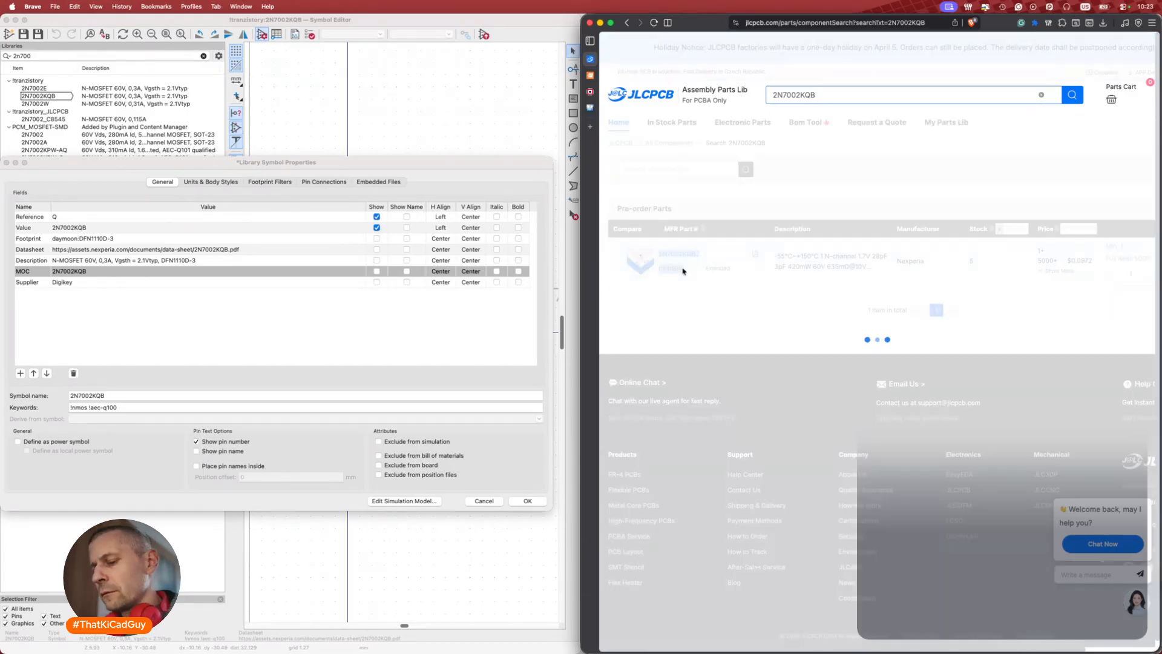
key("super+c")
left_click(20, 374)
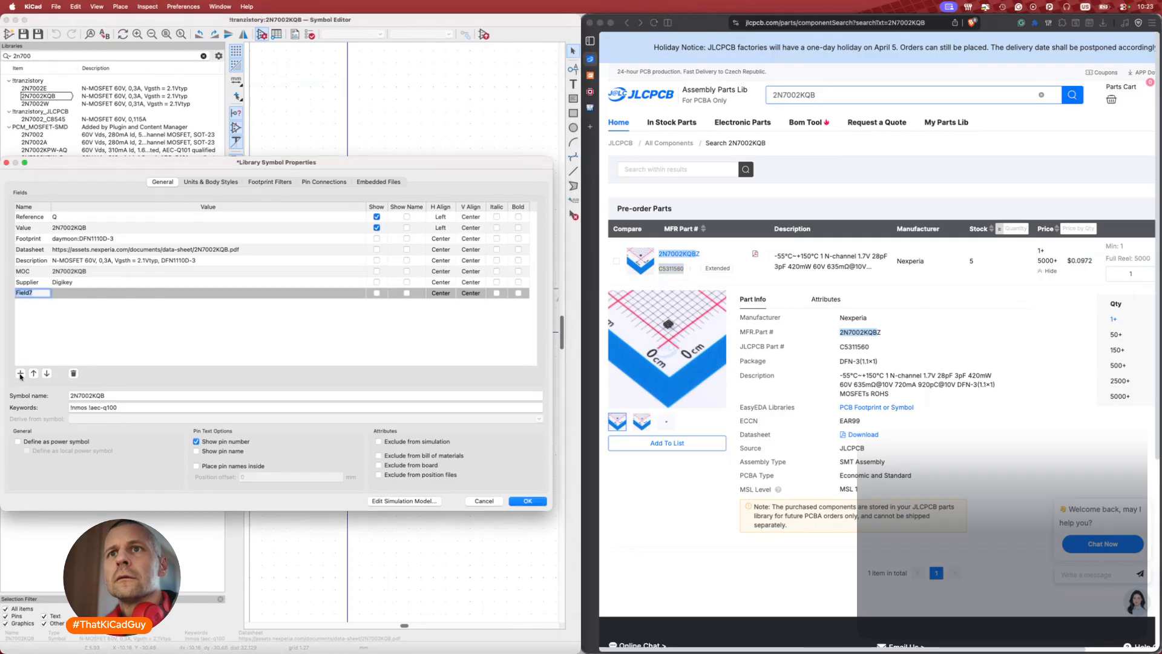
type("JLCPCB")
key("Tab")
key("super+v")
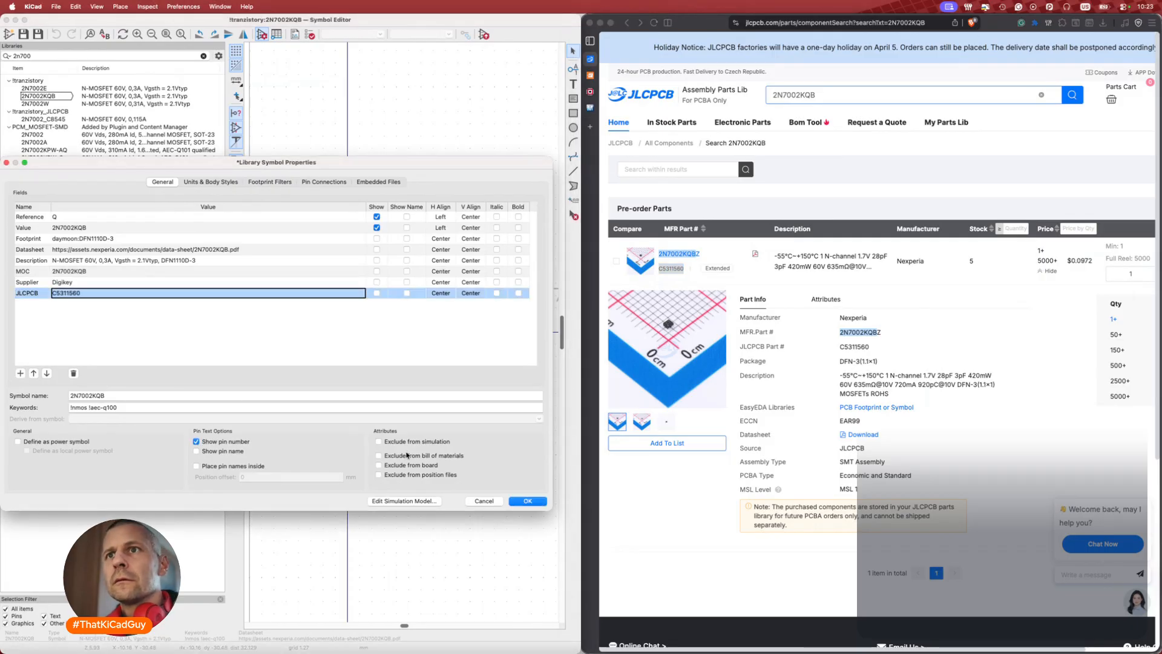
left_click(523, 501)
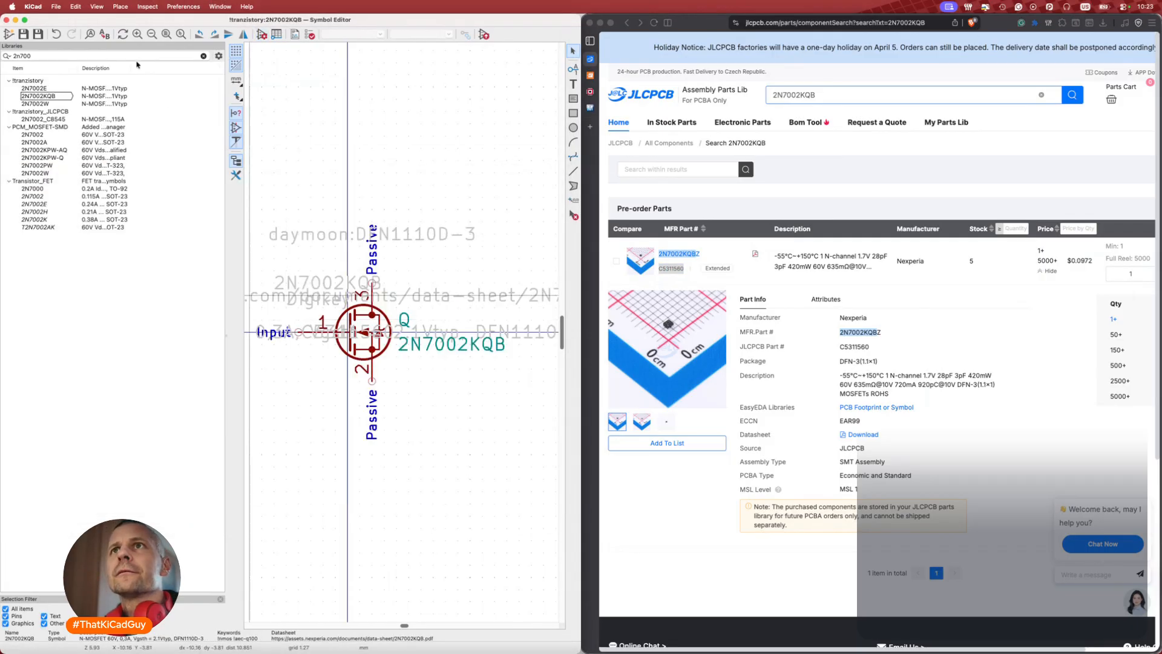
Widen the library list's Description column and open the 2N7002W symbol.
left_click_drag(131, 69, 211, 74)
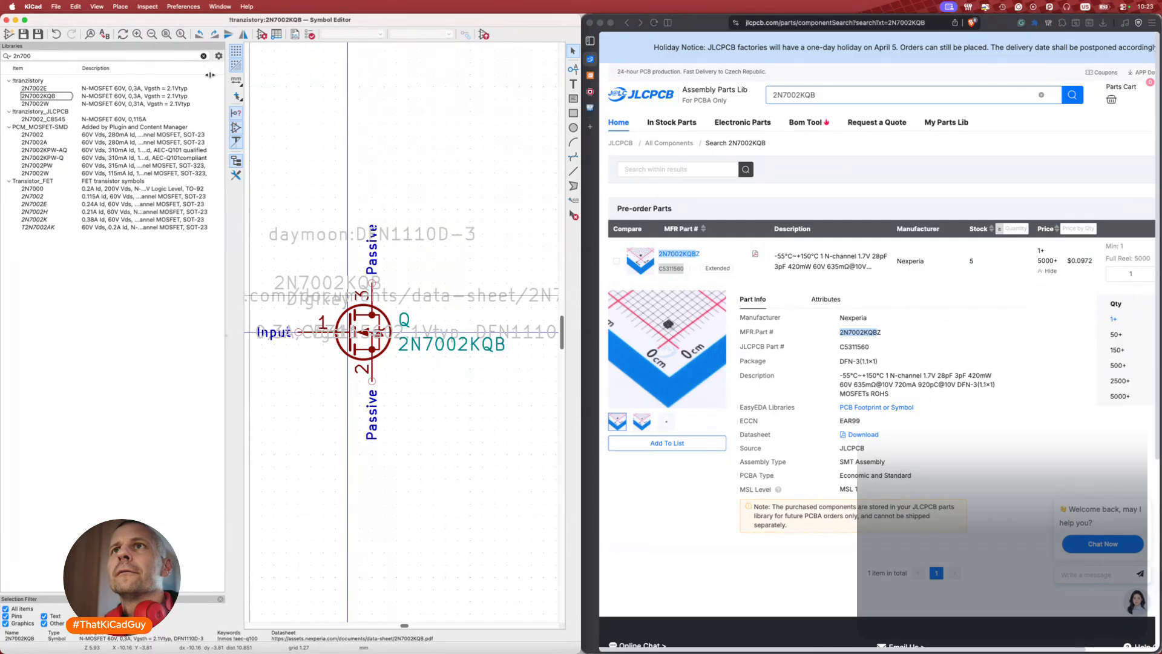
double_click(58, 105)
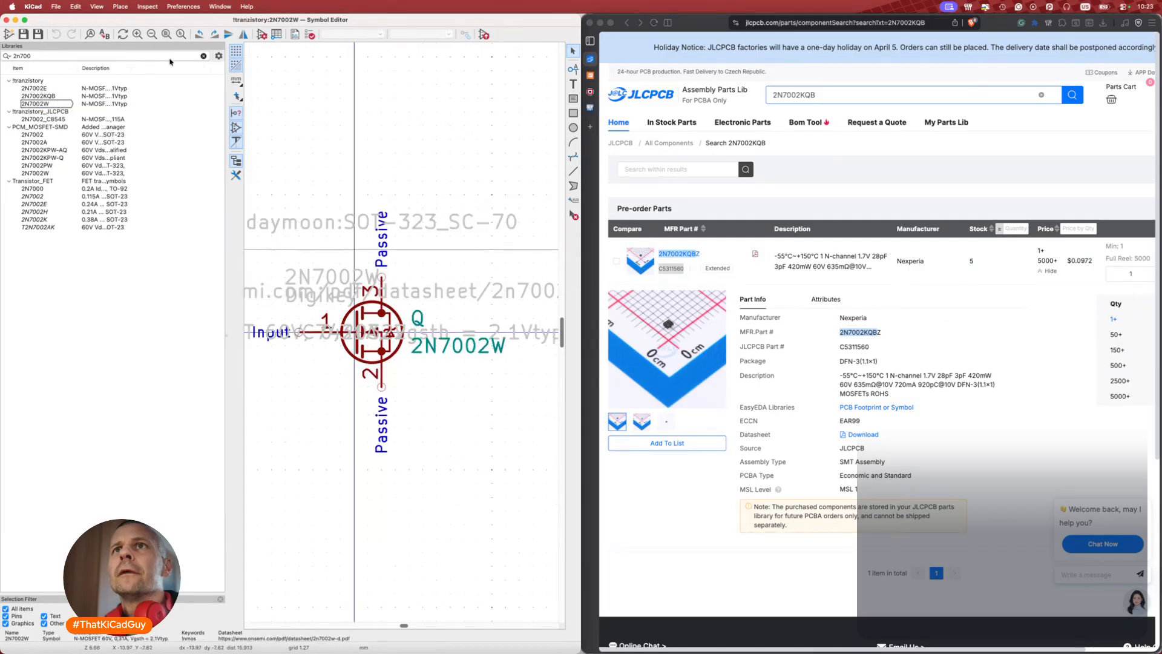
Append ", SC-70" to the description of the 2N7002W symbol in its library properties.
left_click(261, 34)
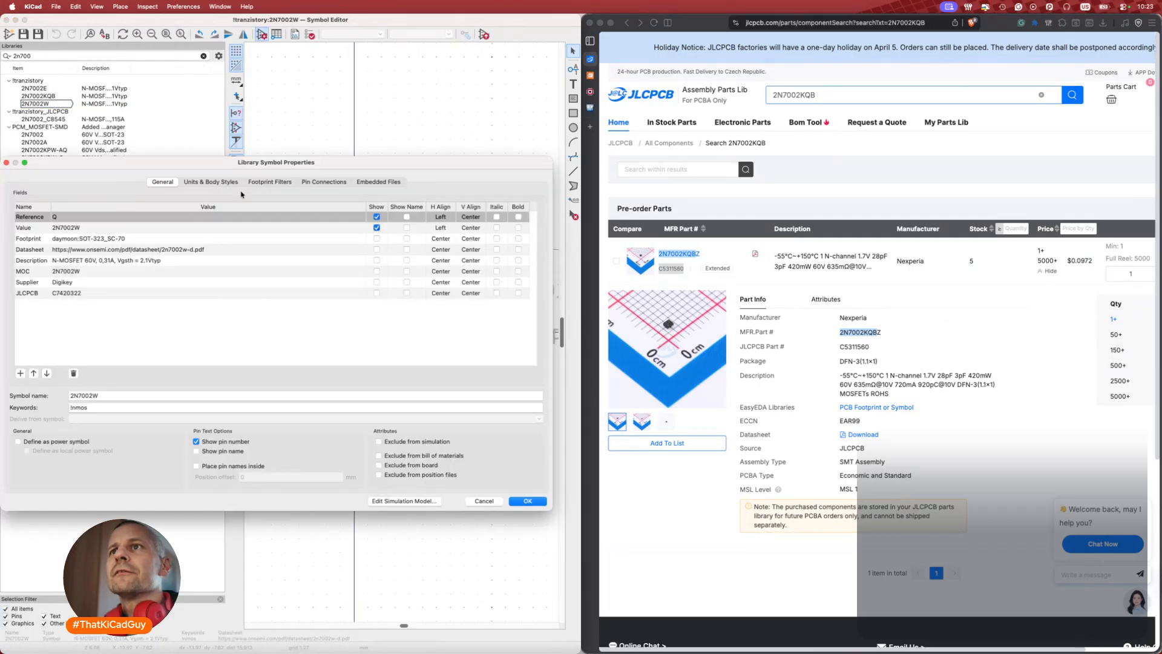
left_click(194, 271)
left_click(207, 260)
type(", SC-70")
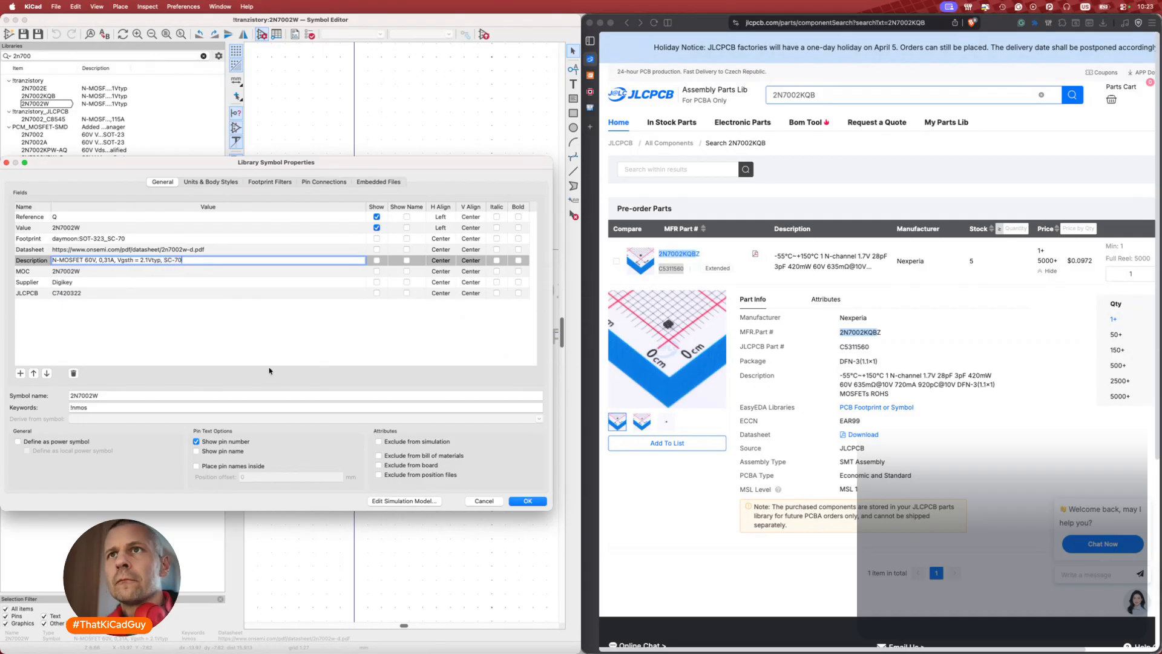
left_click(527, 501)
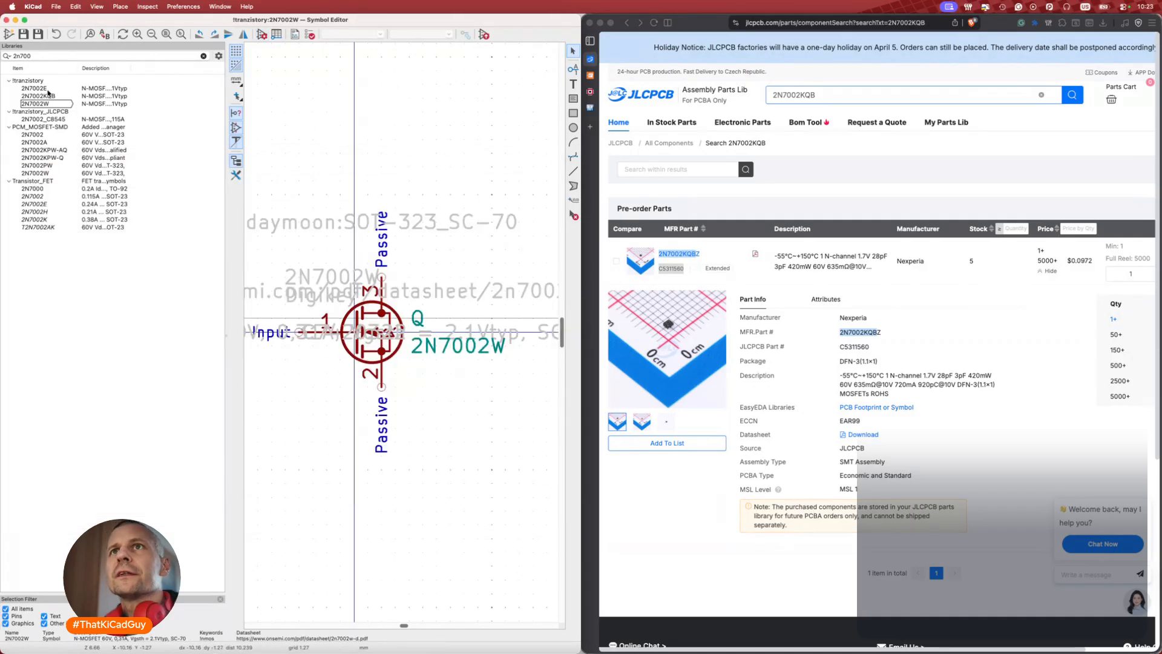
In the 2N7002E symbol's properties, append ", SOT-23" to the description and set the supplier to Digikey.
double_click(49, 88)
left_click(261, 35)
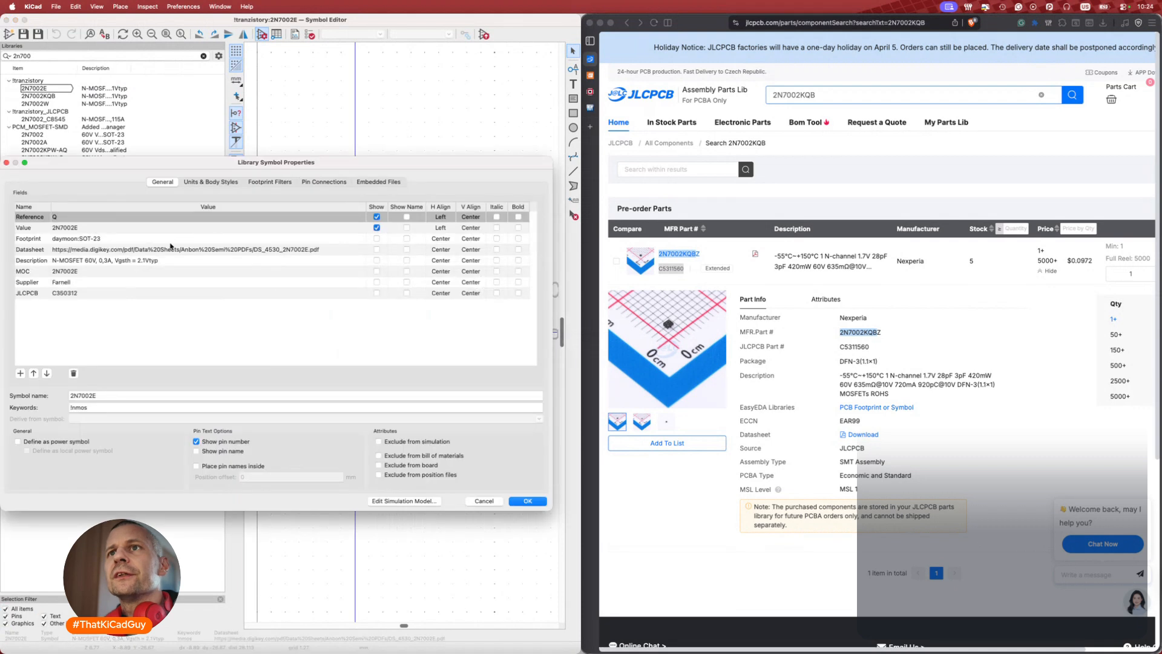
left_click(161, 260)
type(", SOT-23")
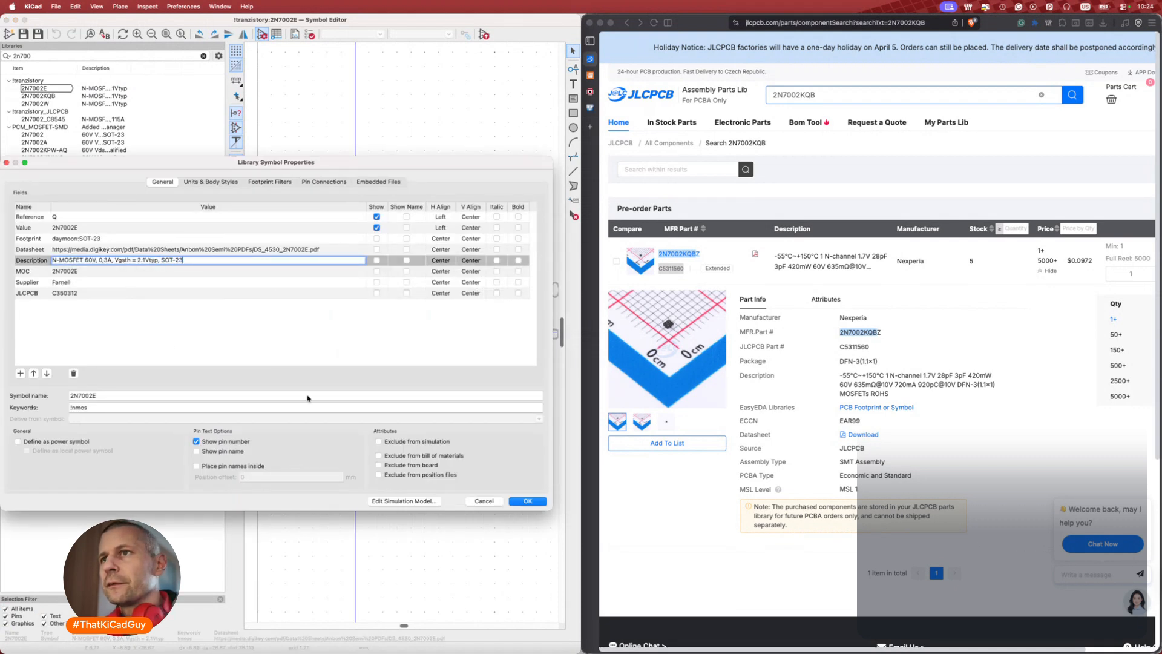
left_click(88, 282)
type("Digikey")
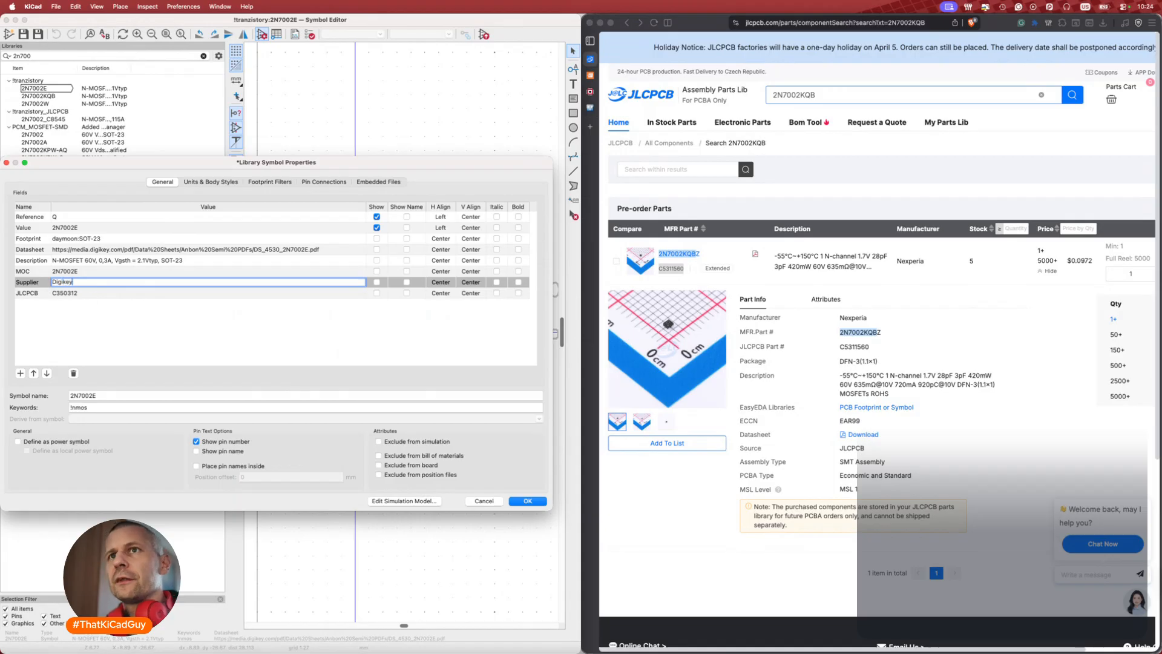
left_click(524, 501)
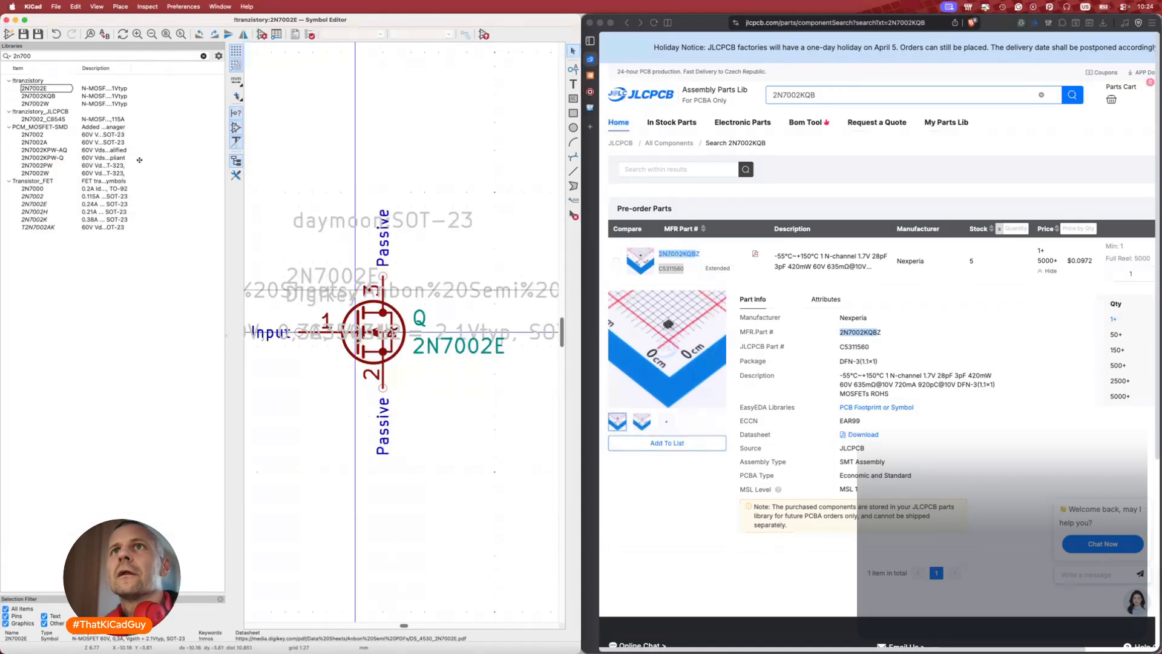
Review the 2N7002KQB and 2N7002W symbols and their library properties.
left_click(63, 95)
double_click(63, 96)
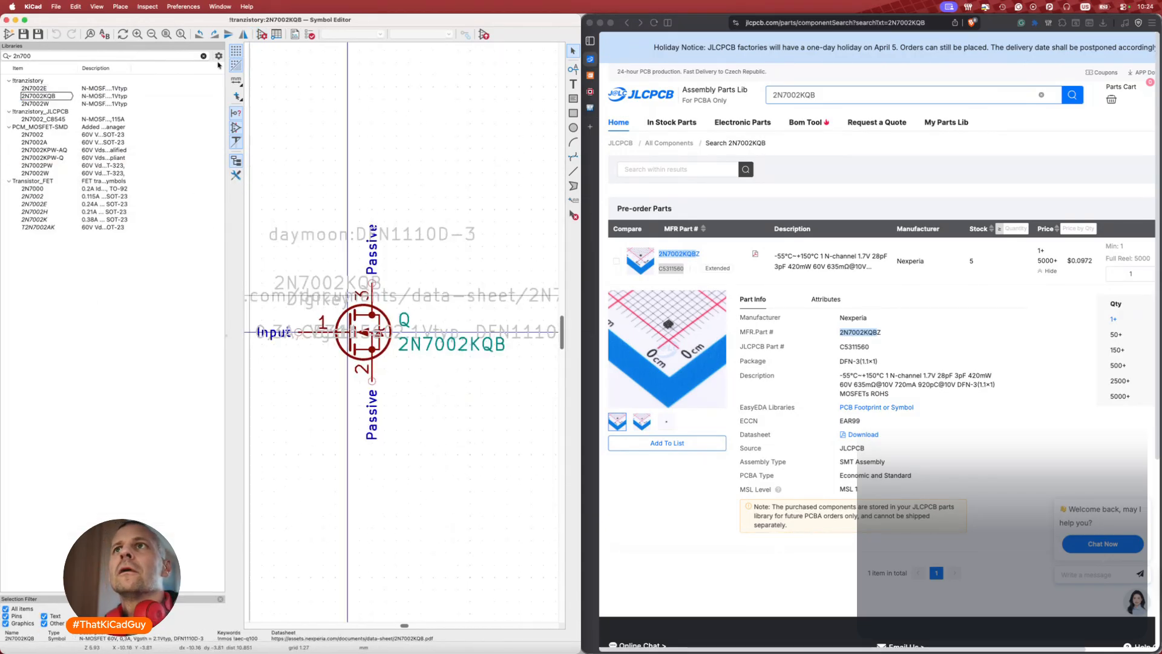
left_click(259, 36)
key("Escape")
double_click(65, 104)
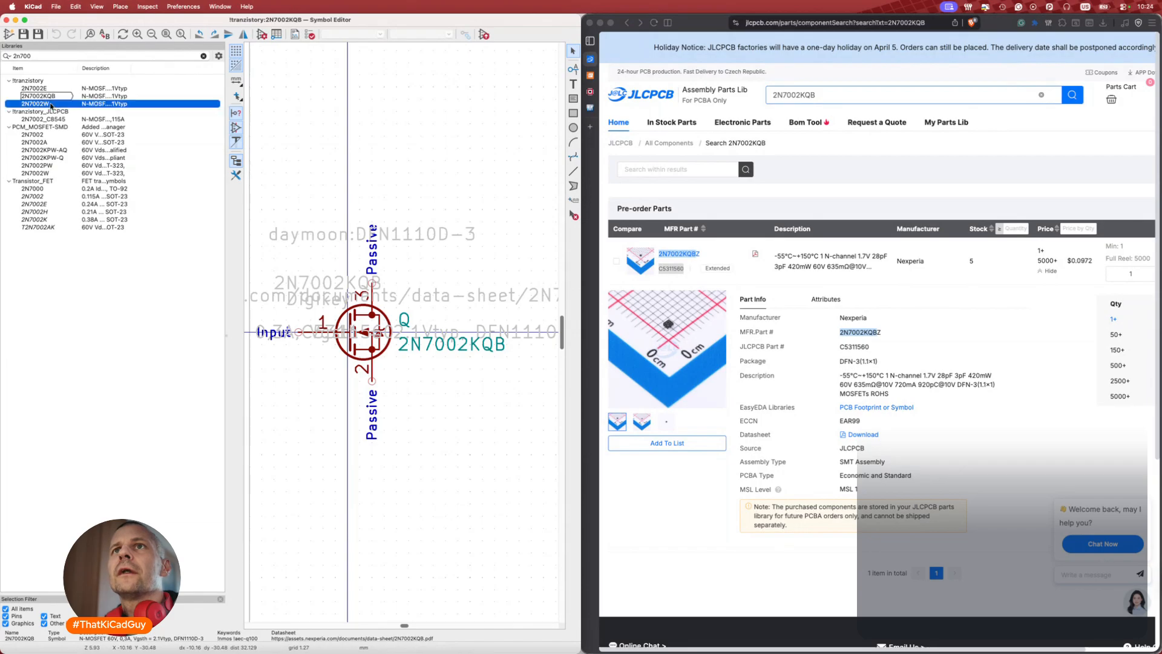
left_click(262, 35)
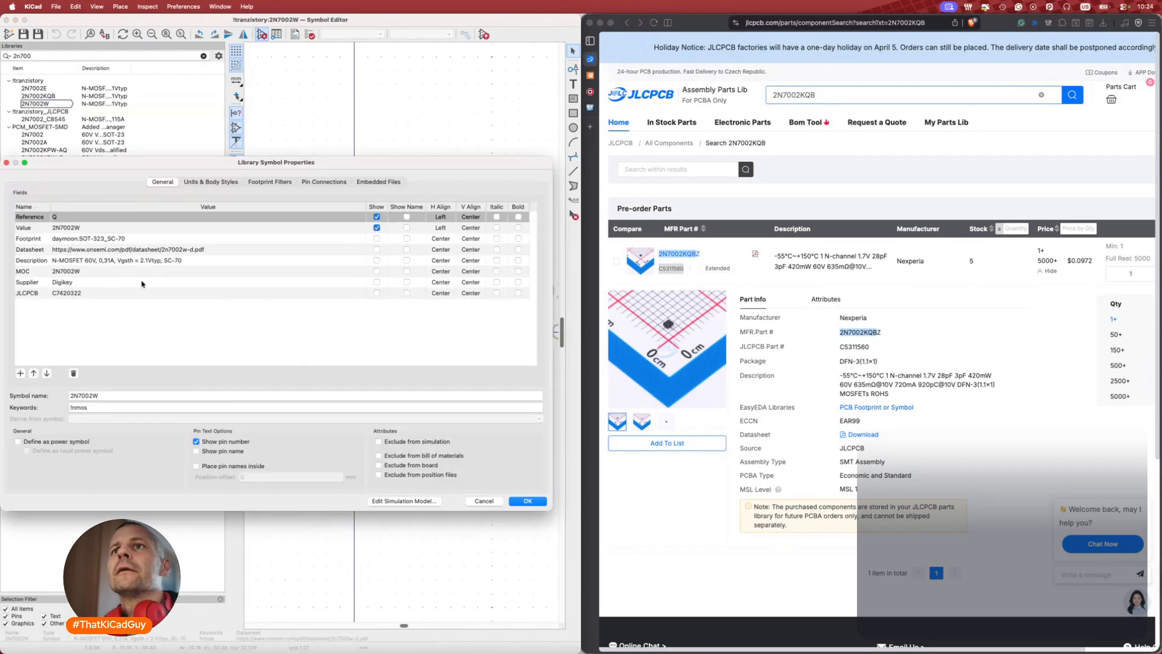
left_click(527, 501)
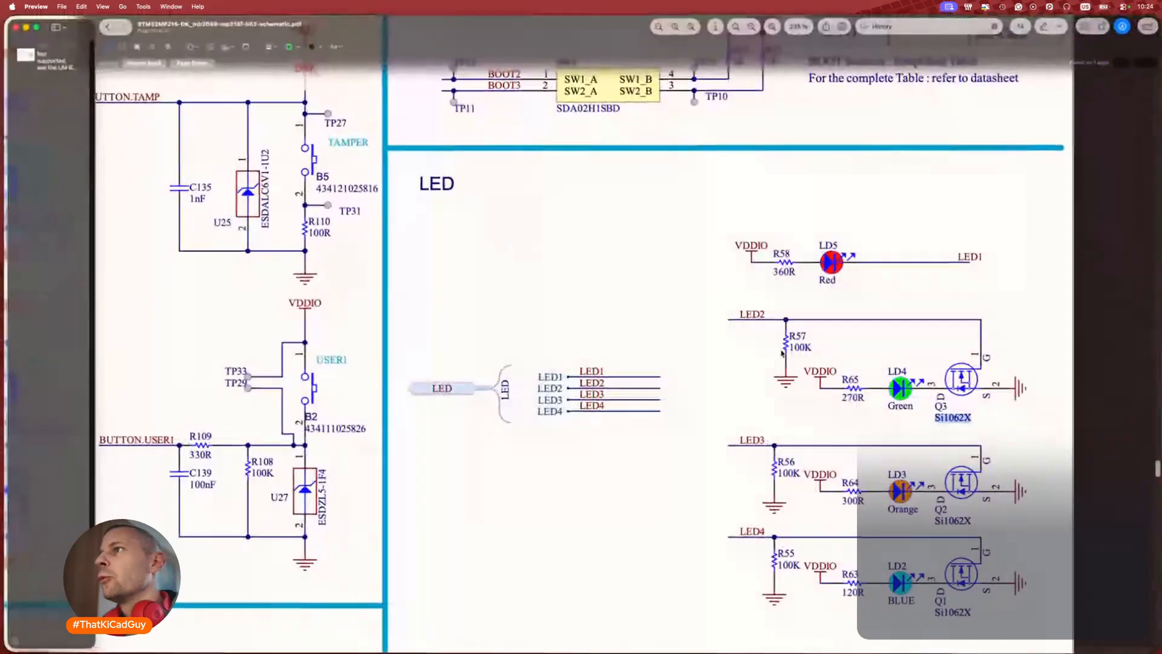
In the STM32MP215-DK schematic PDF, examine the top-level block diagram and follow the Ethernet block to its RMII sheet.
scroll(730, 398, "down", 5)
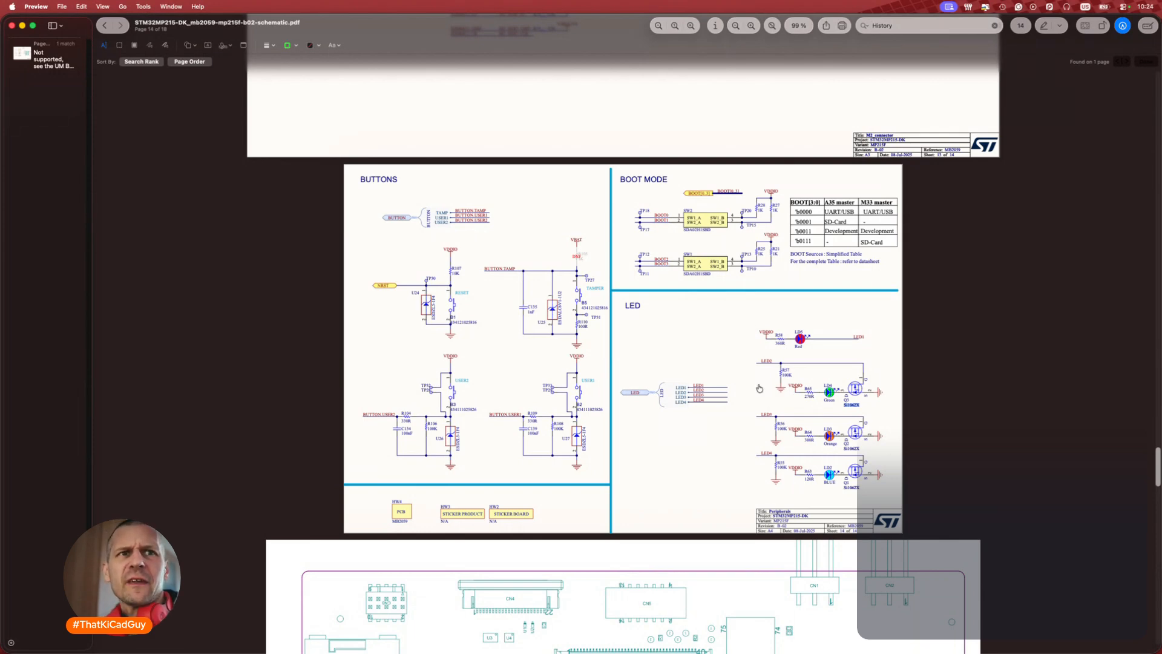
scroll(417, 363, "up", 20)
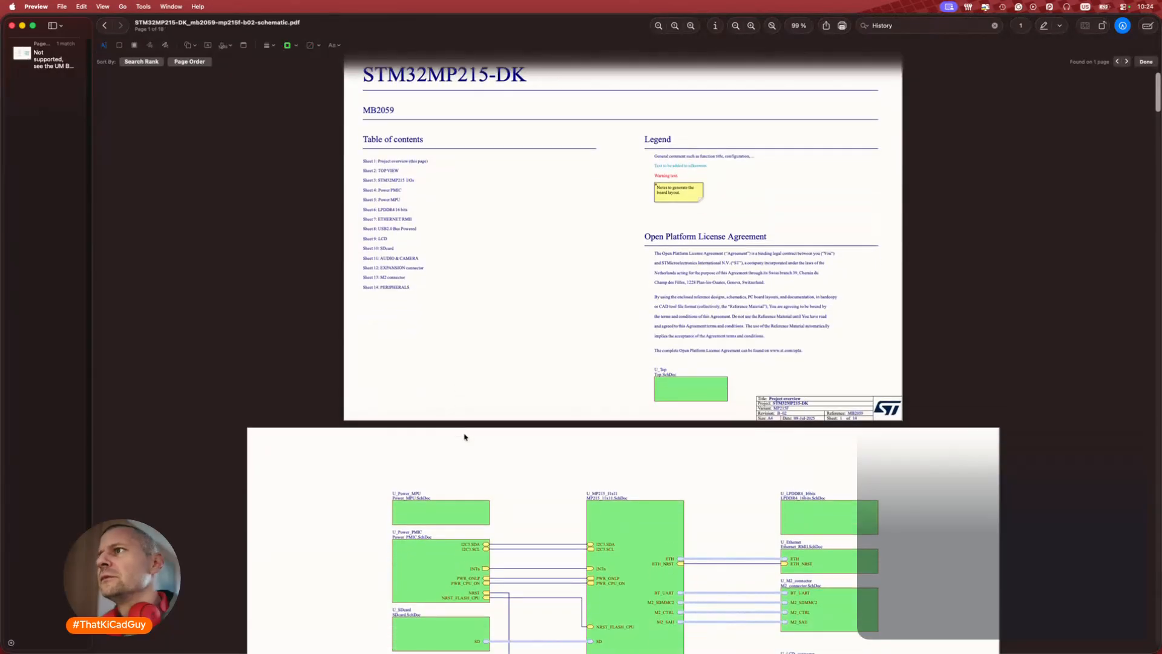
scroll(465, 436, "down", 10)
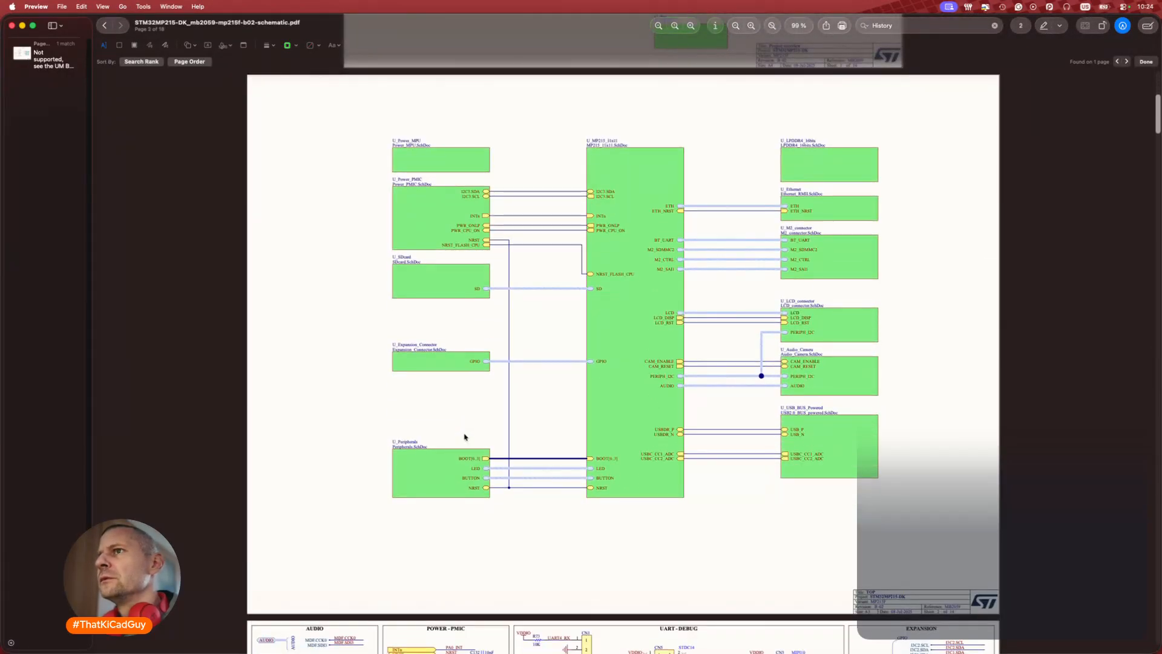
scroll(481, 435, "up", 3, "ctrl")
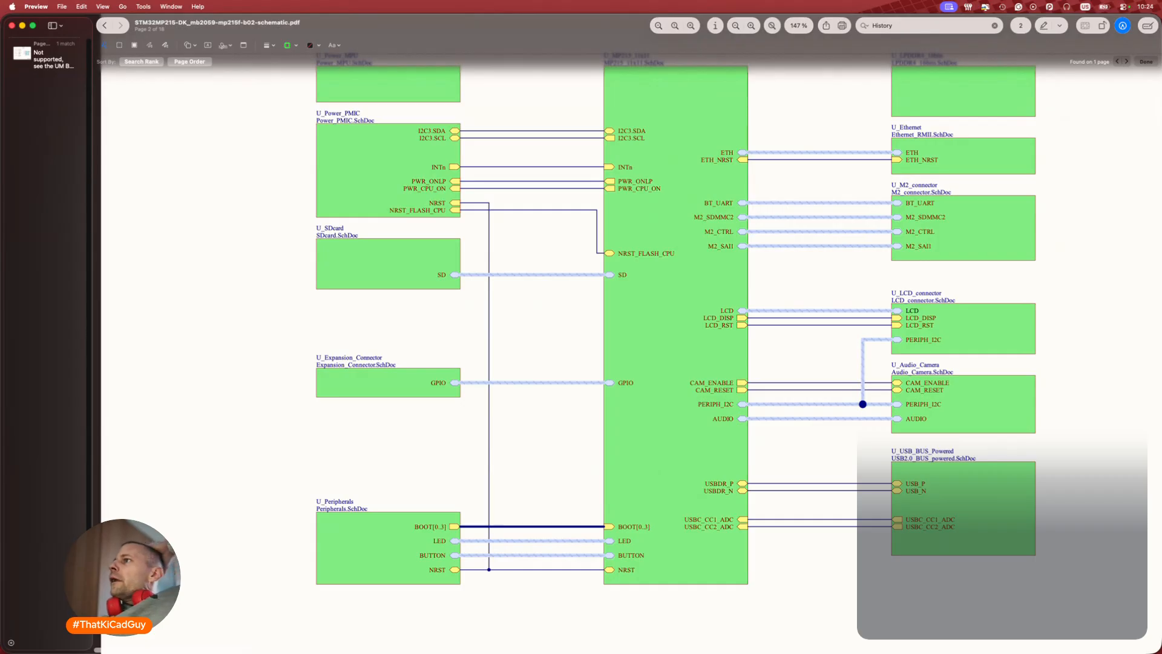
scroll(764, 233, "up", 3)
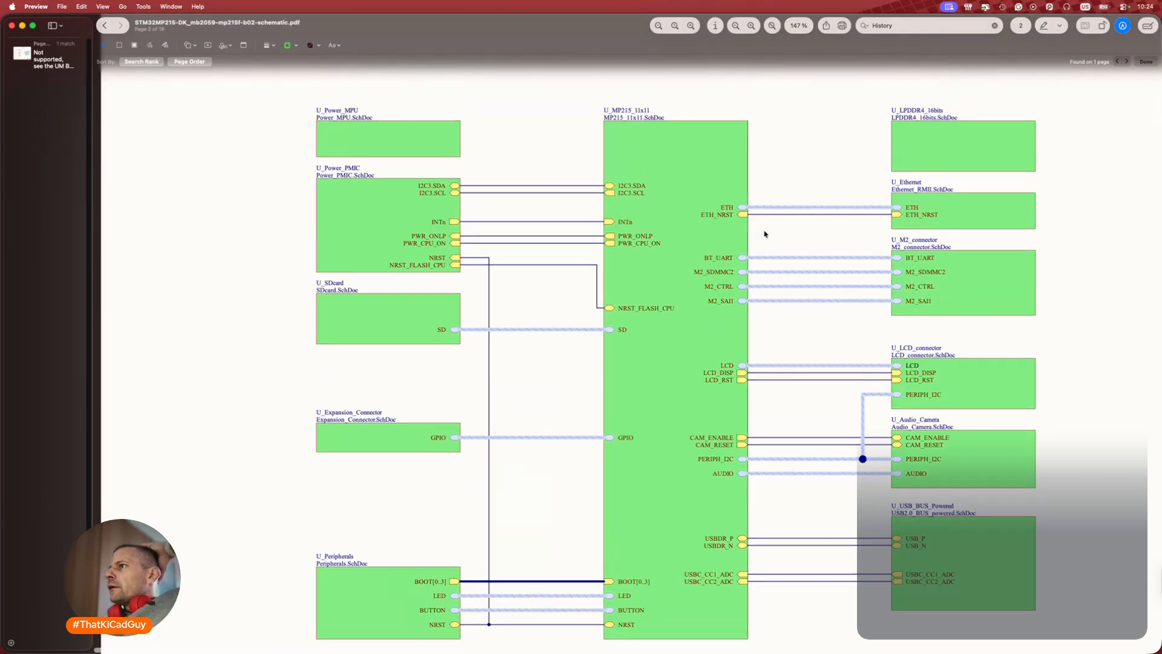
left_click(1004, 227)
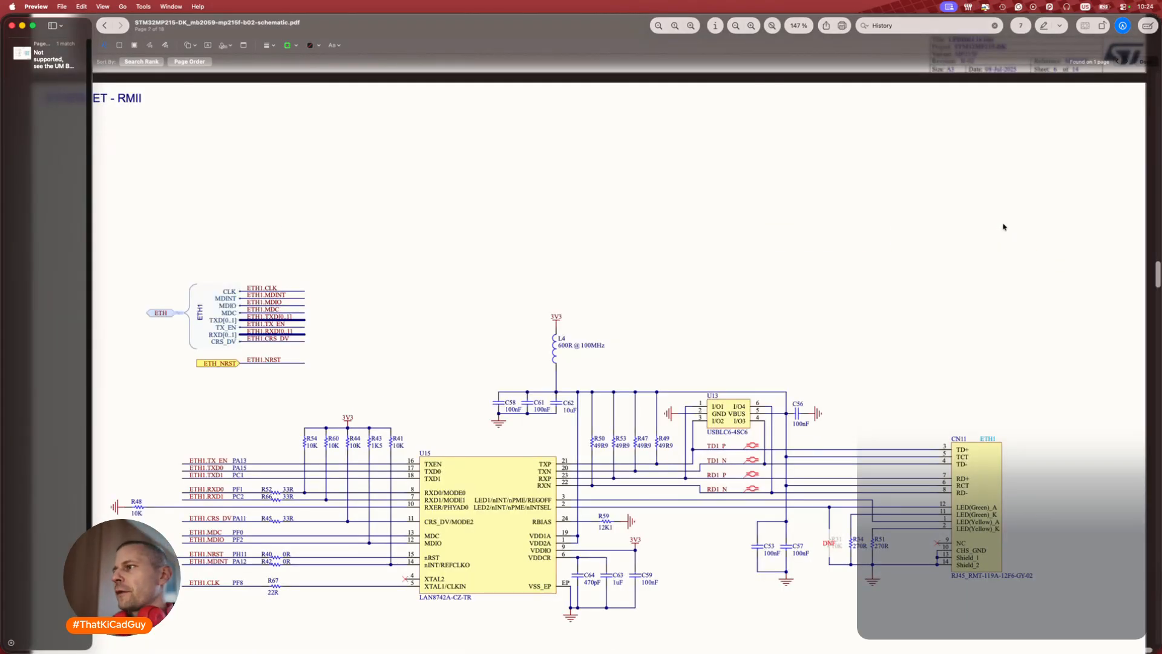
scroll(890, 402, "down", 2)
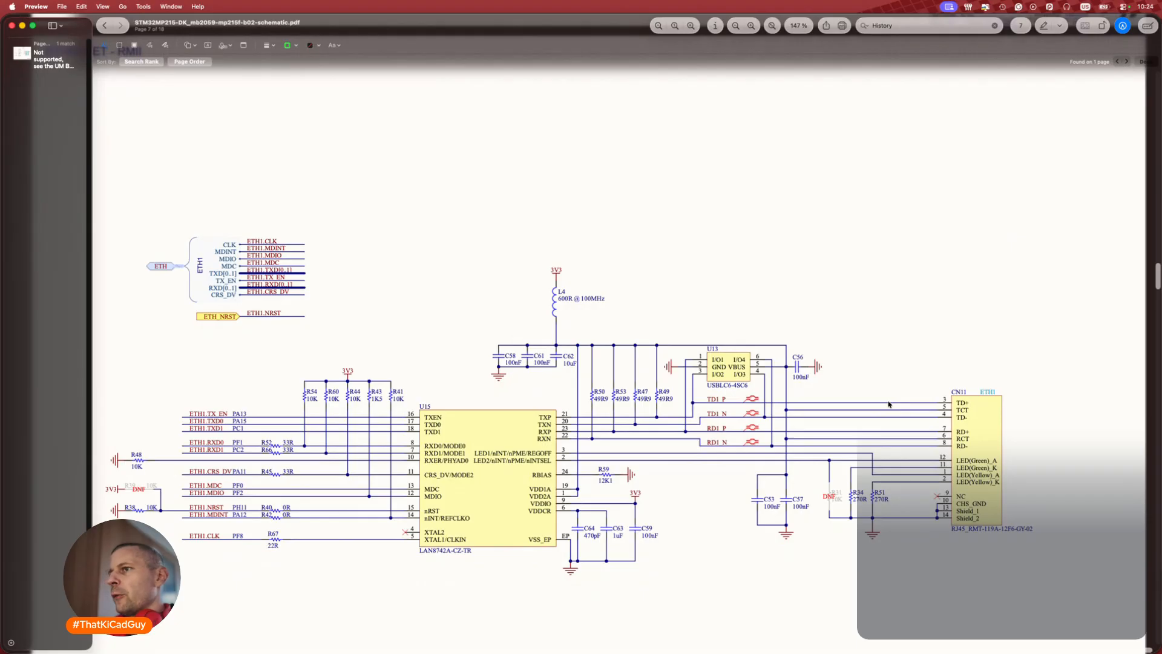
scroll(889, 404, "down", 1)
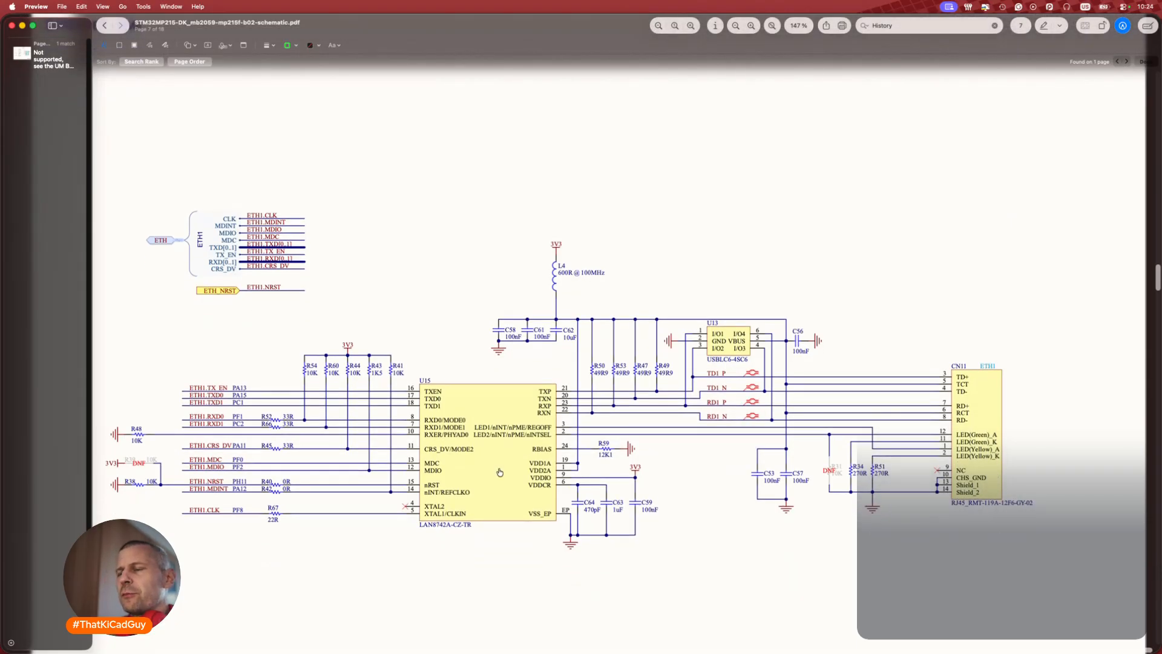
Switch to the KiCad Symbol Editor, search the libraries for "!rmii" and open the LAN8742A symbol.
key("super+Tab")
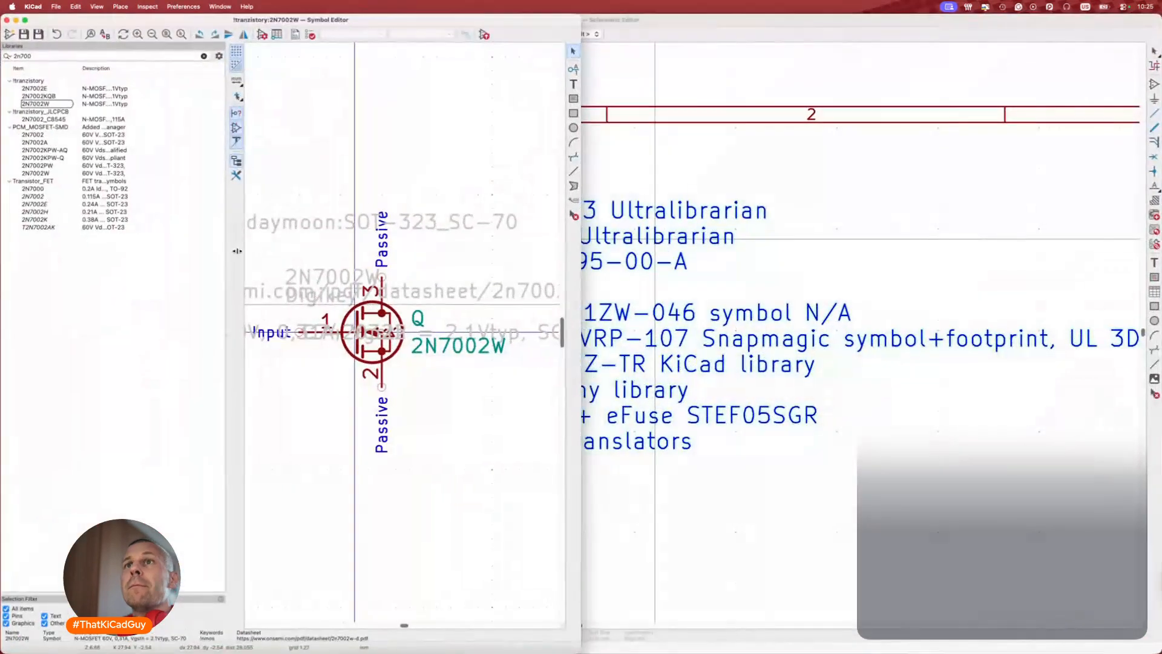
left_click(141, 56)
double_click(142, 57)
type("@n7")
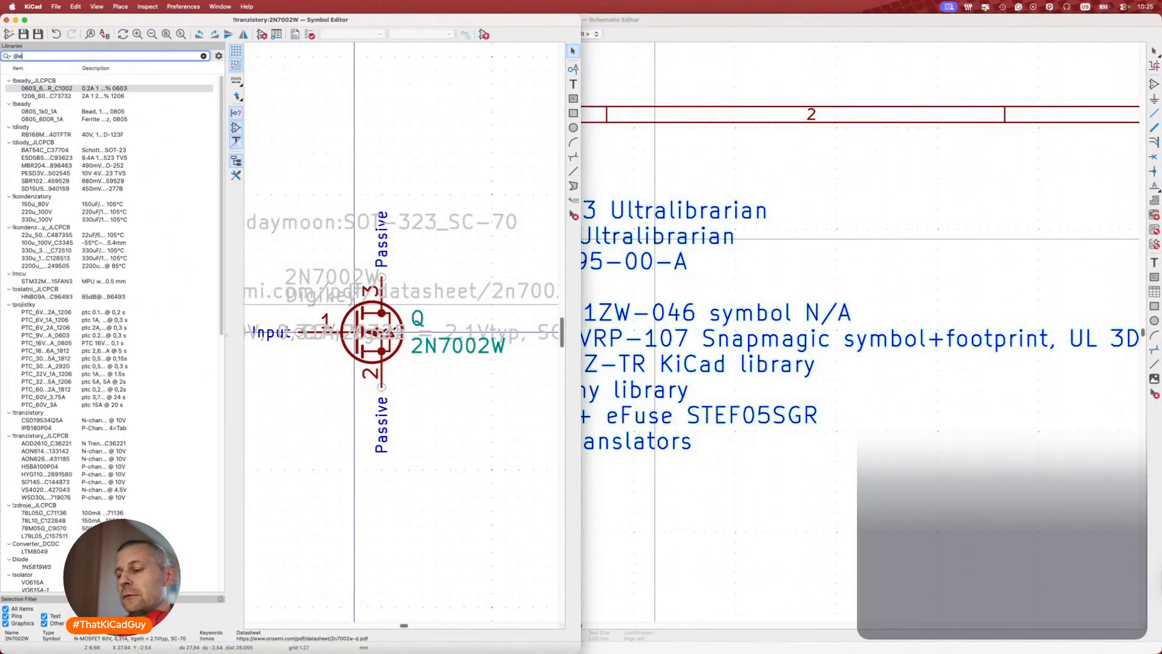
key("BackSpace")
key("BackSpace")
key("BackSpace")
type("!rmi")
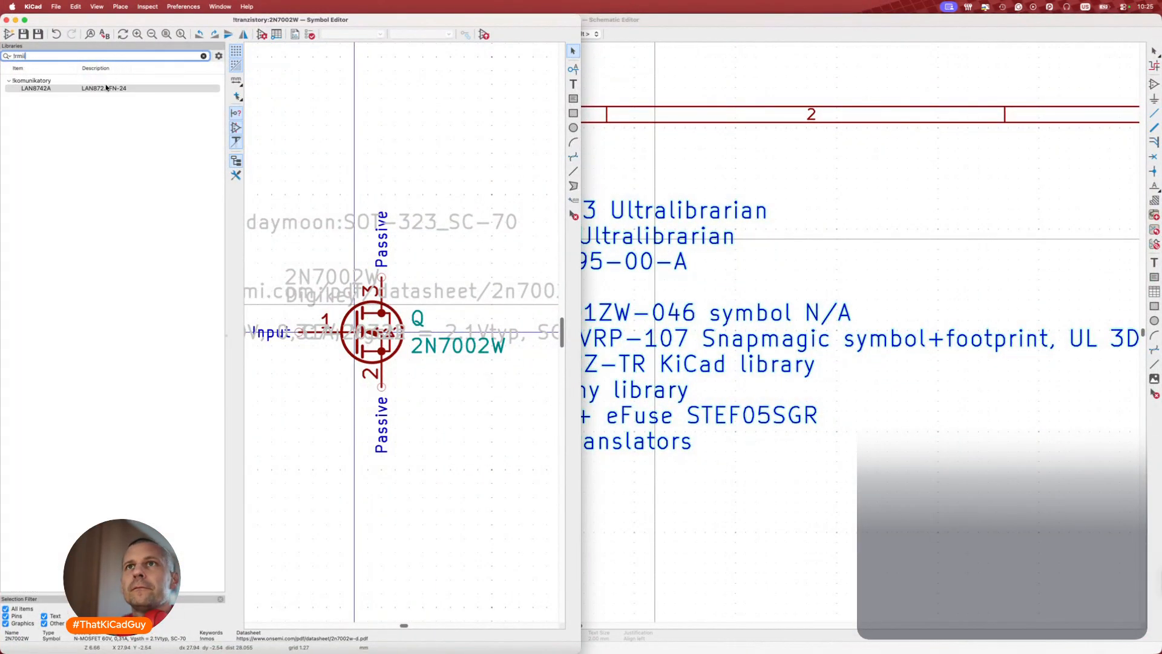
double_click(106, 87)
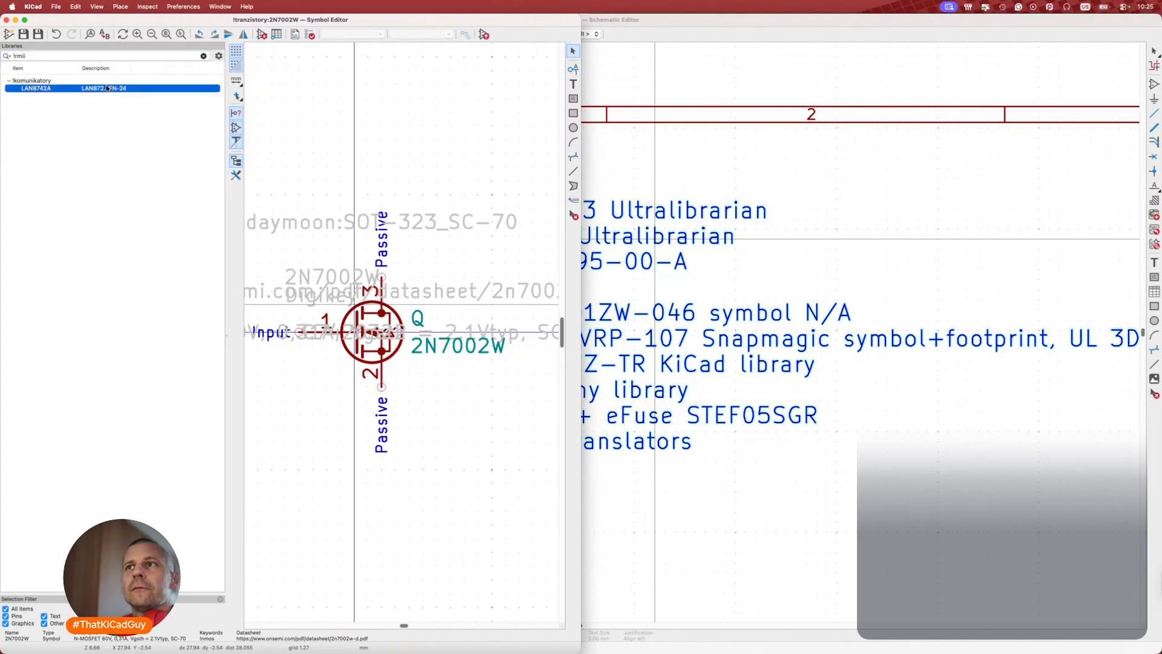
Open the datasheet linked to the LAN8742A symbol and view its product features page.
left_click(405, 247)
key("d")
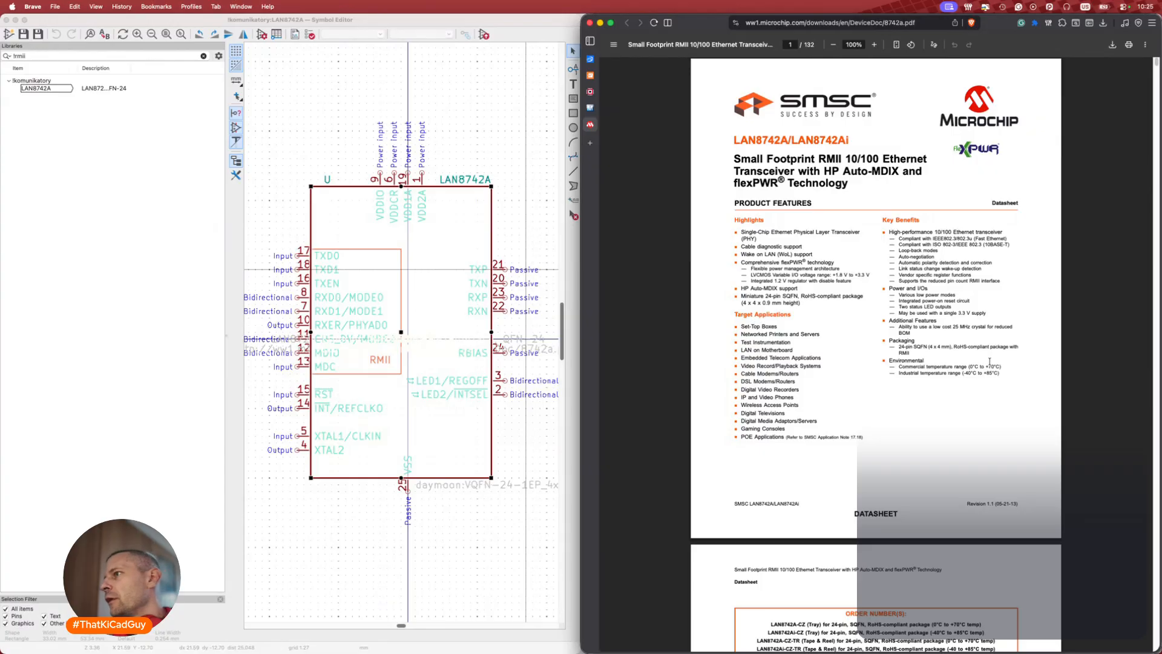
scroll(989, 361, "up", 3, "ctrl")
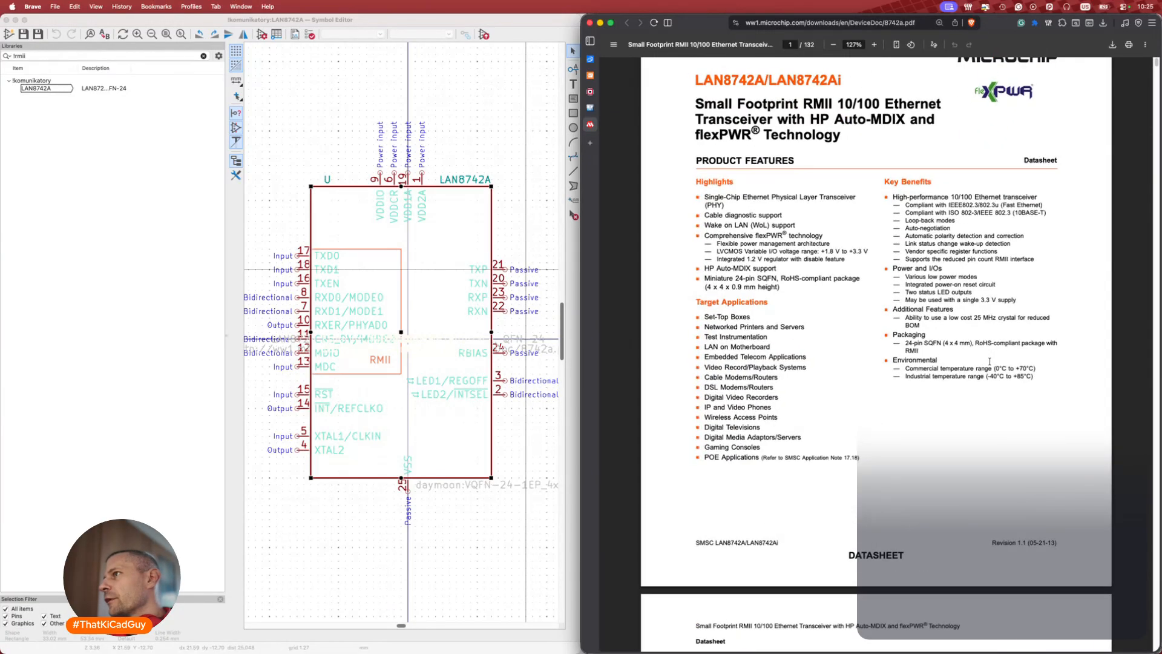
Take the RJ45 connector's part number from the Ethernet schematic and search Mouser for "RMT-119A-12F6-GY -02".
key("super+Tab")
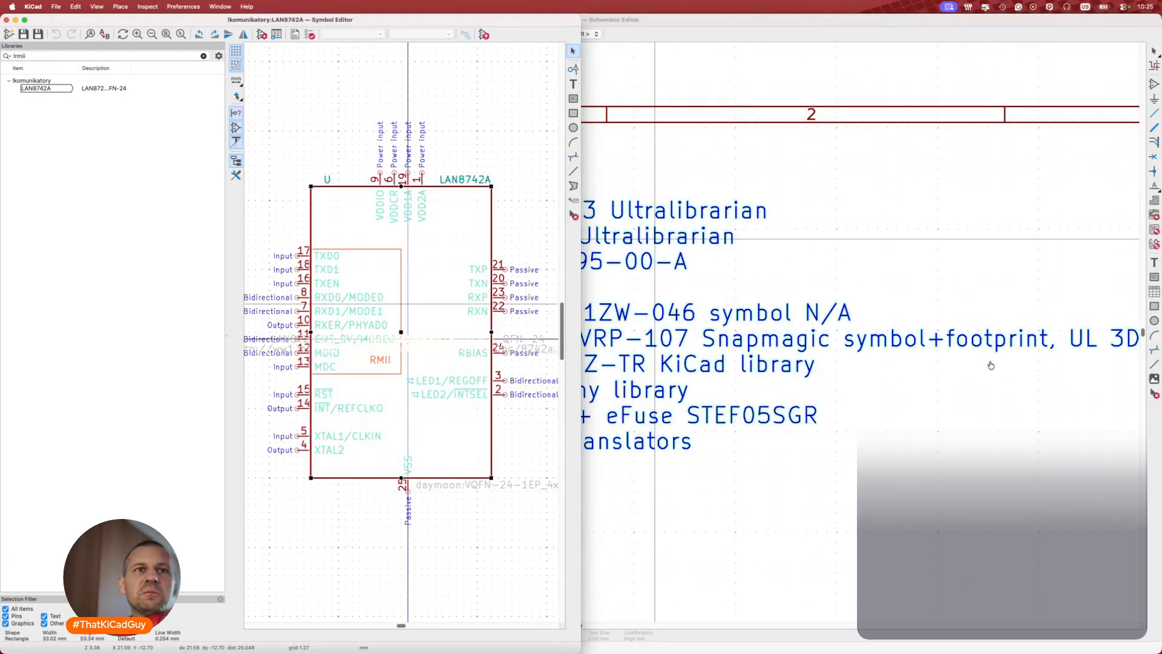
key("super+Tab")
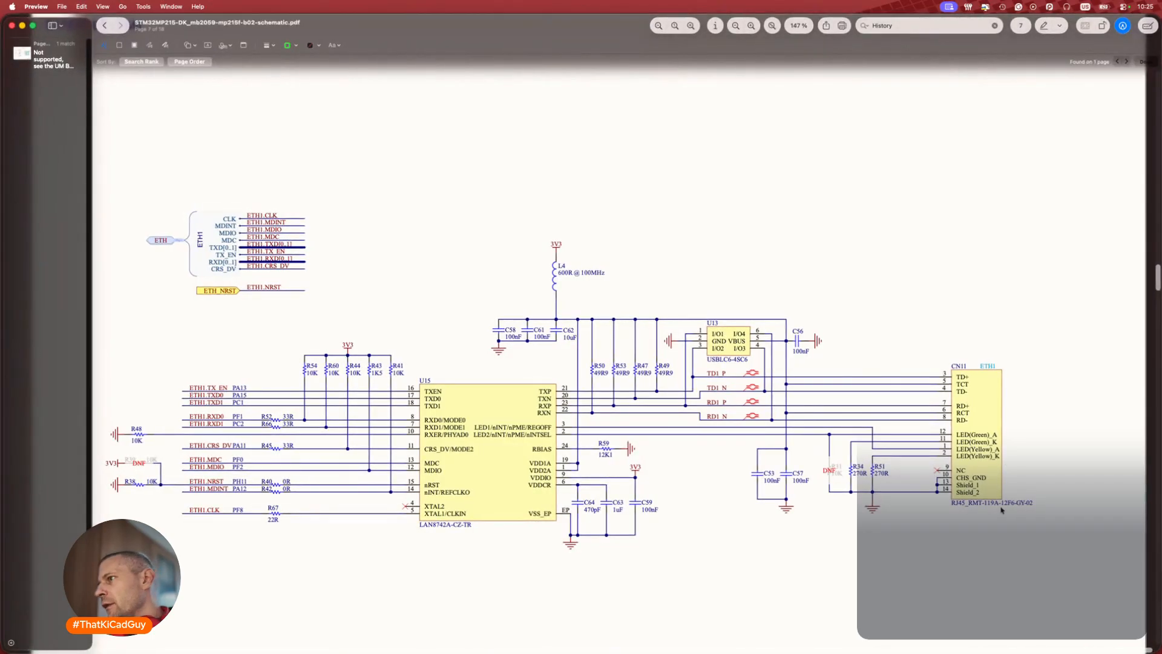
left_click_drag(969, 503, 1030, 504)
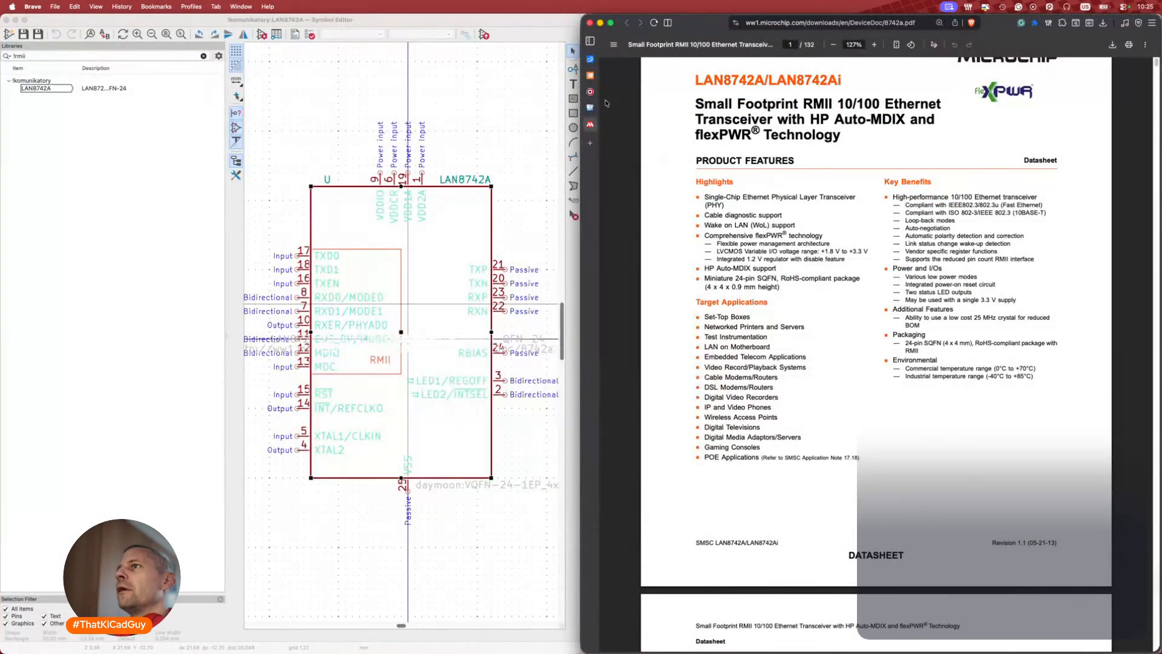
left_click(591, 108)
left_click(968, 60)
type("RMT-119A-12F6-GY -02")
key("Return")
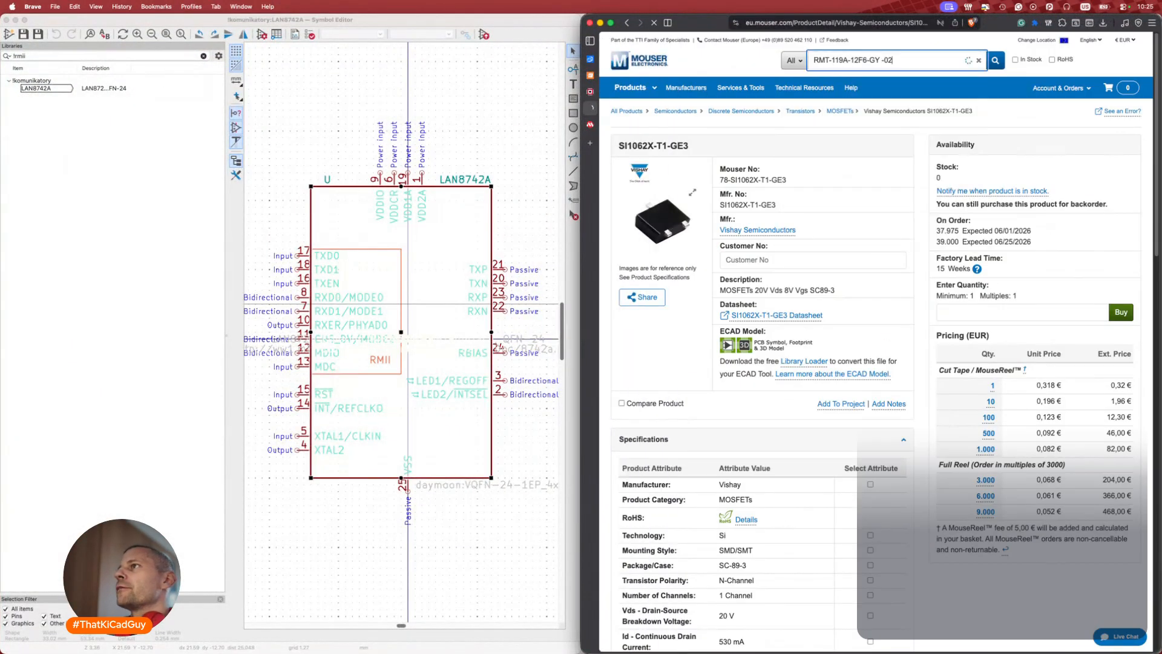
Search the symbol libraries for "!magjack" and view each of the four RJ45 connector symbols in the connector library.
left_click(105, 57)
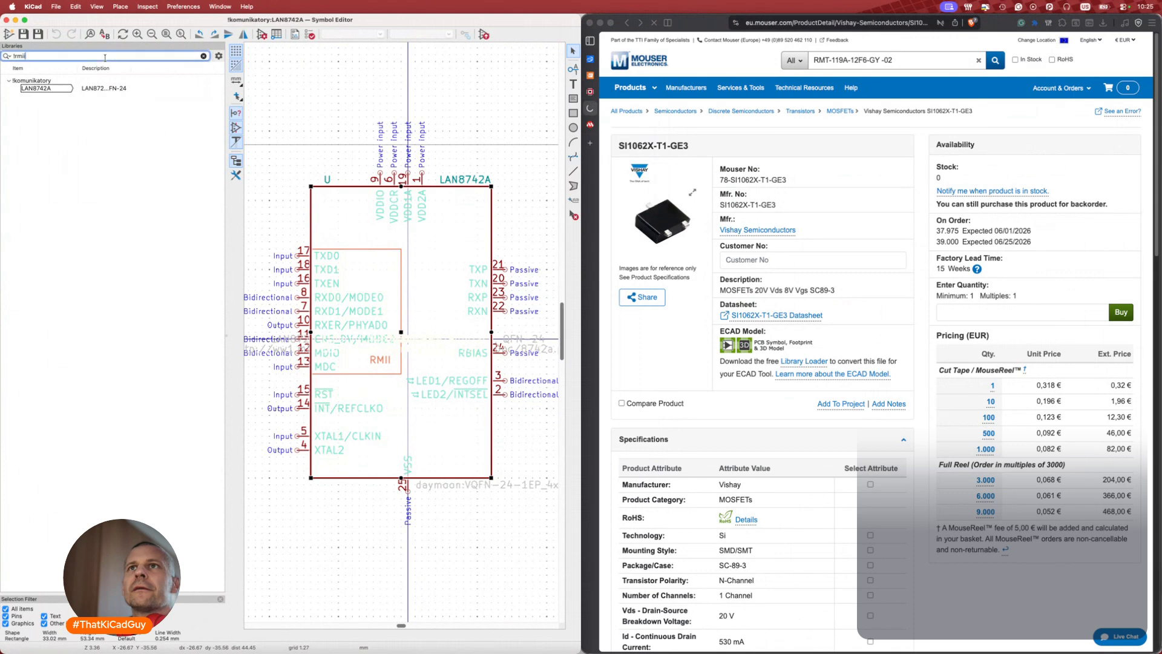
type("magjack")
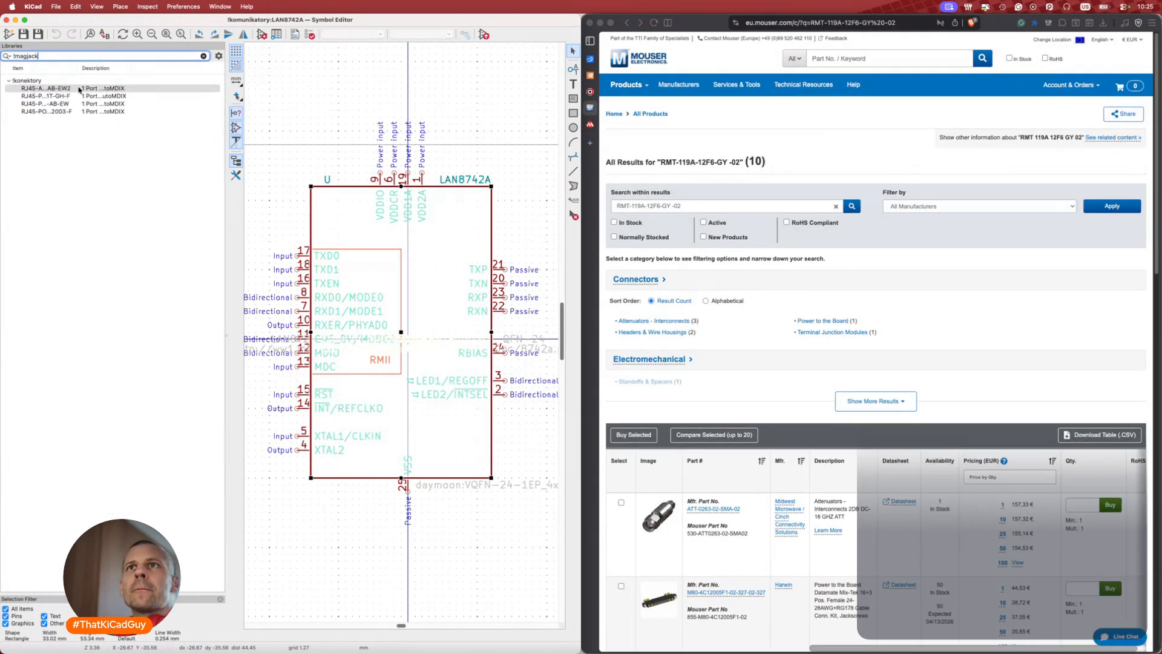
double_click(68, 93)
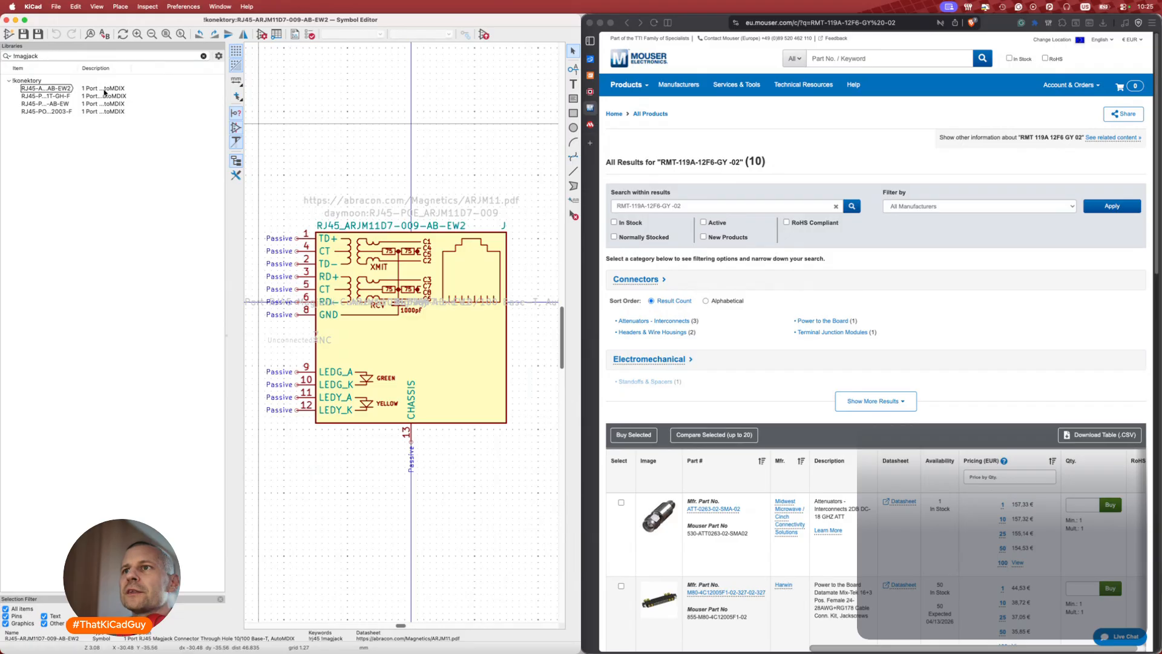
double_click(54, 96)
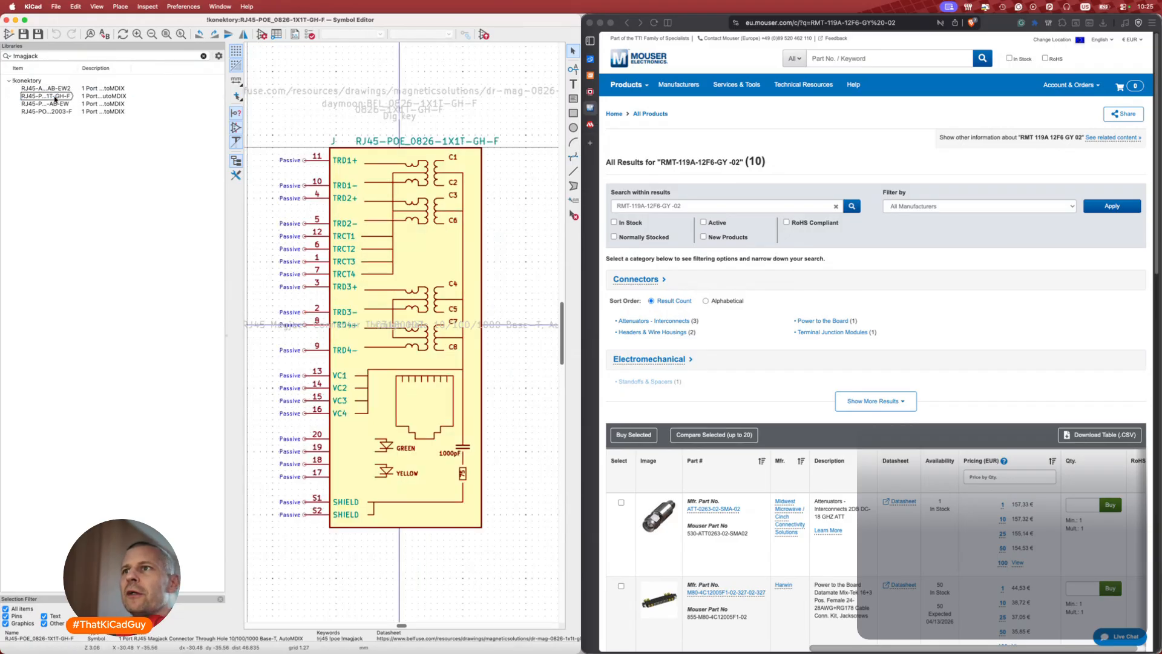
double_click(55, 104)
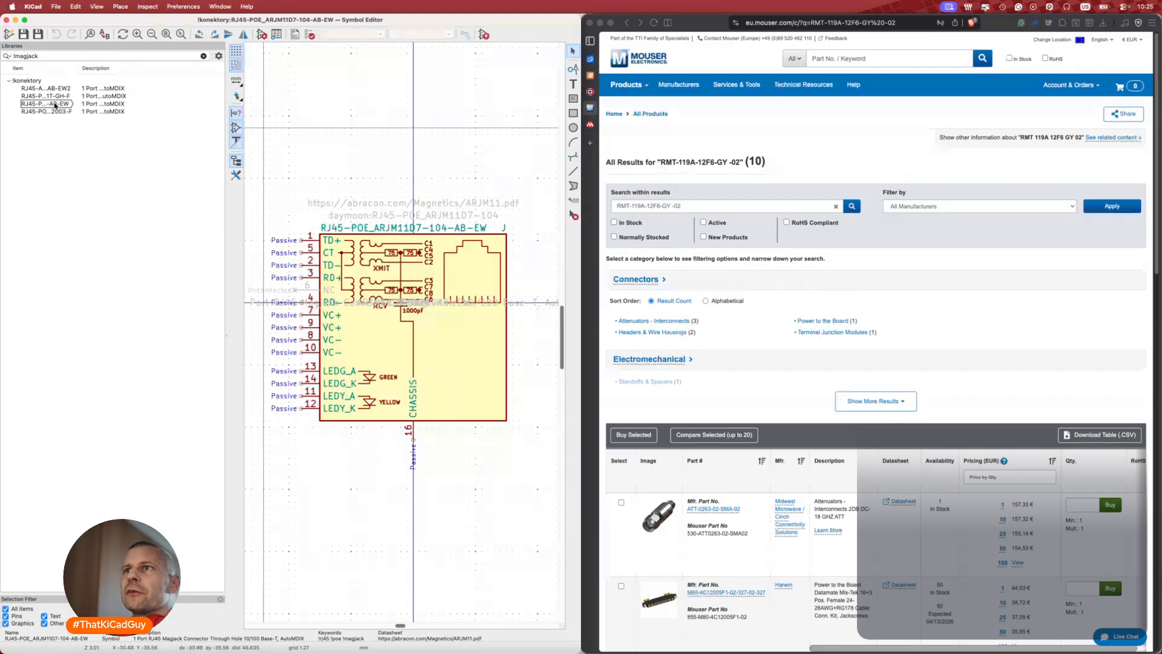
double_click(56, 111)
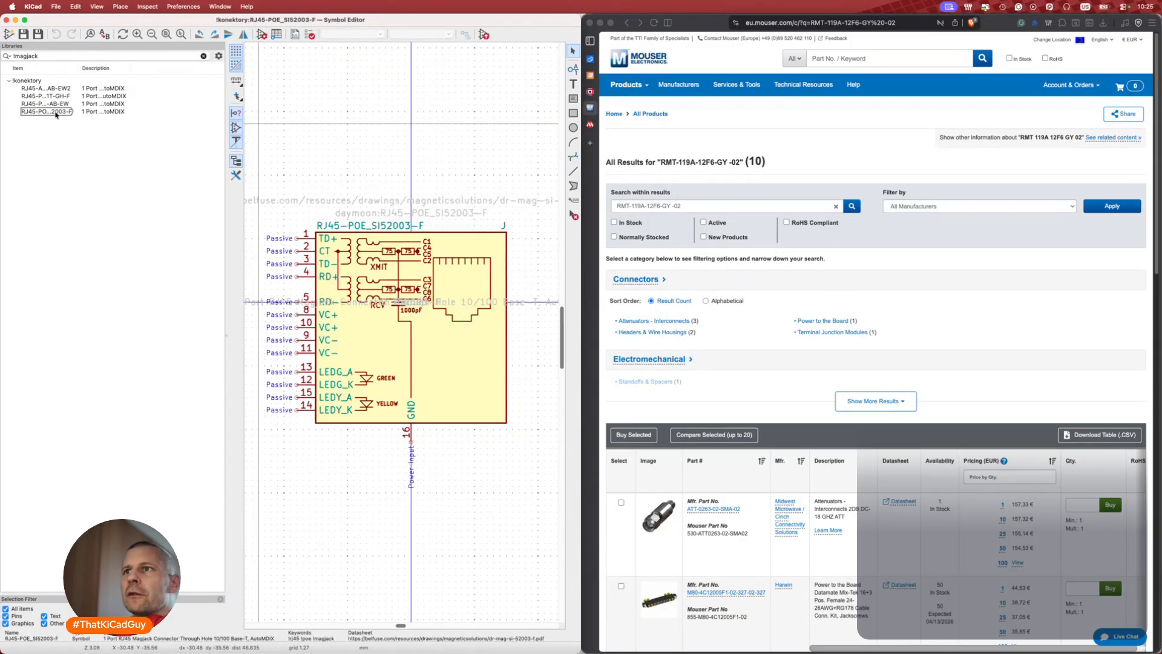
Compare the four RJ45 magjack symbols, return to the ARJM11D7-009-AB-EW2 variant and widen the column showing the full descriptions.
double_click(55, 104)
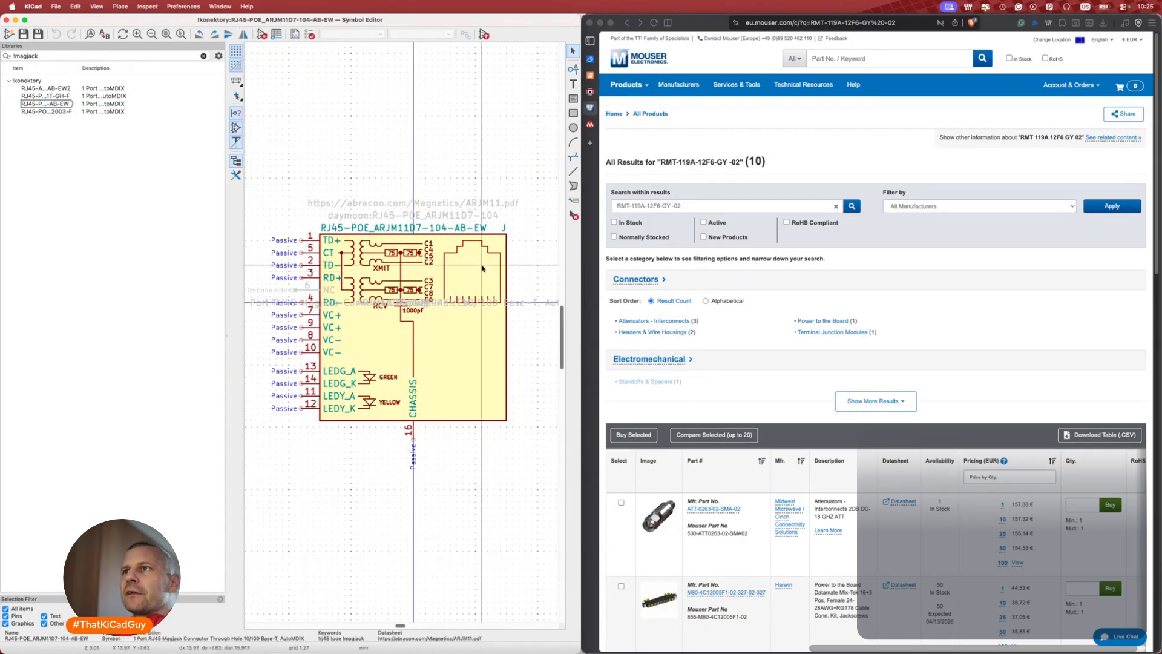
left_click(59, 112)
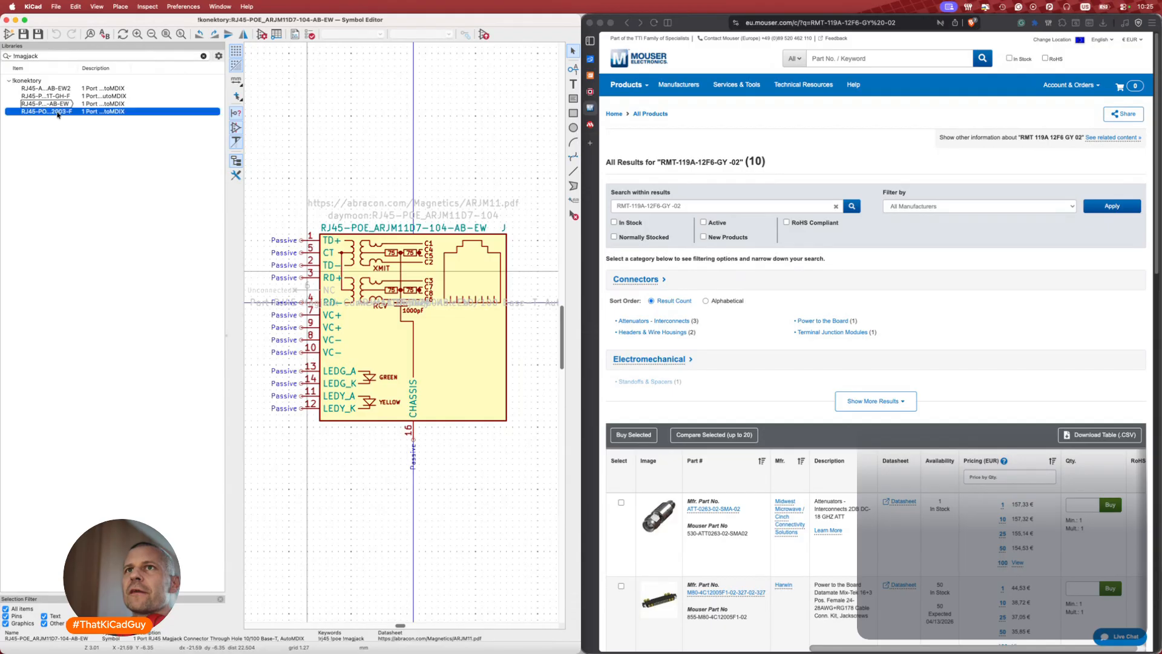
double_click(58, 113)
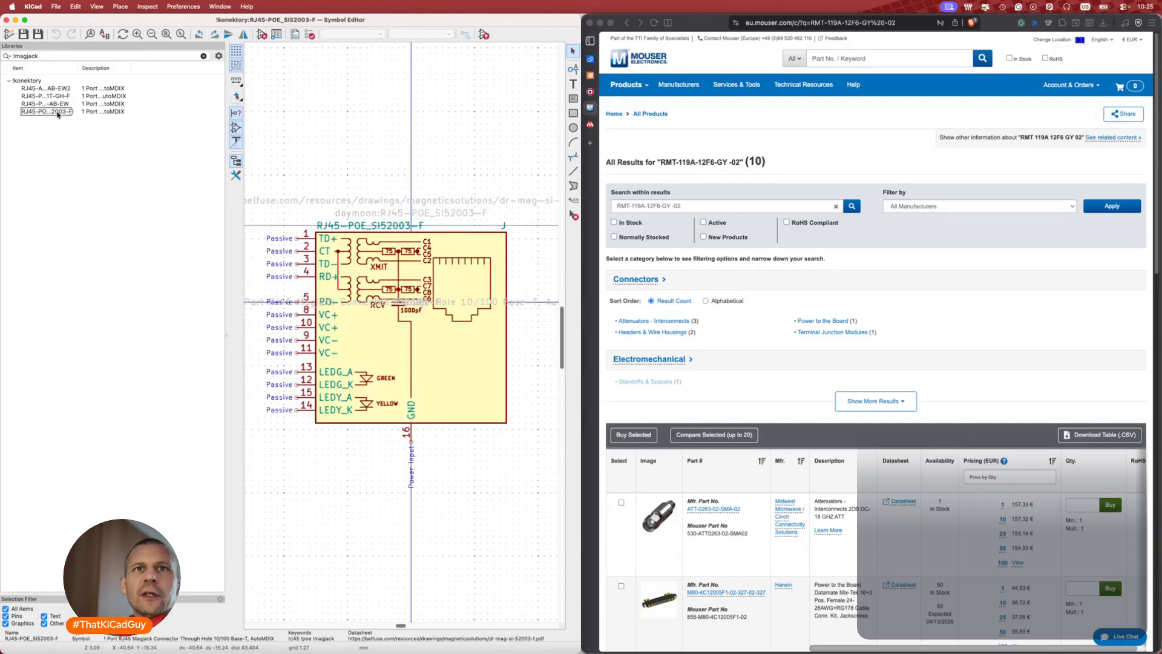
double_click(58, 89)
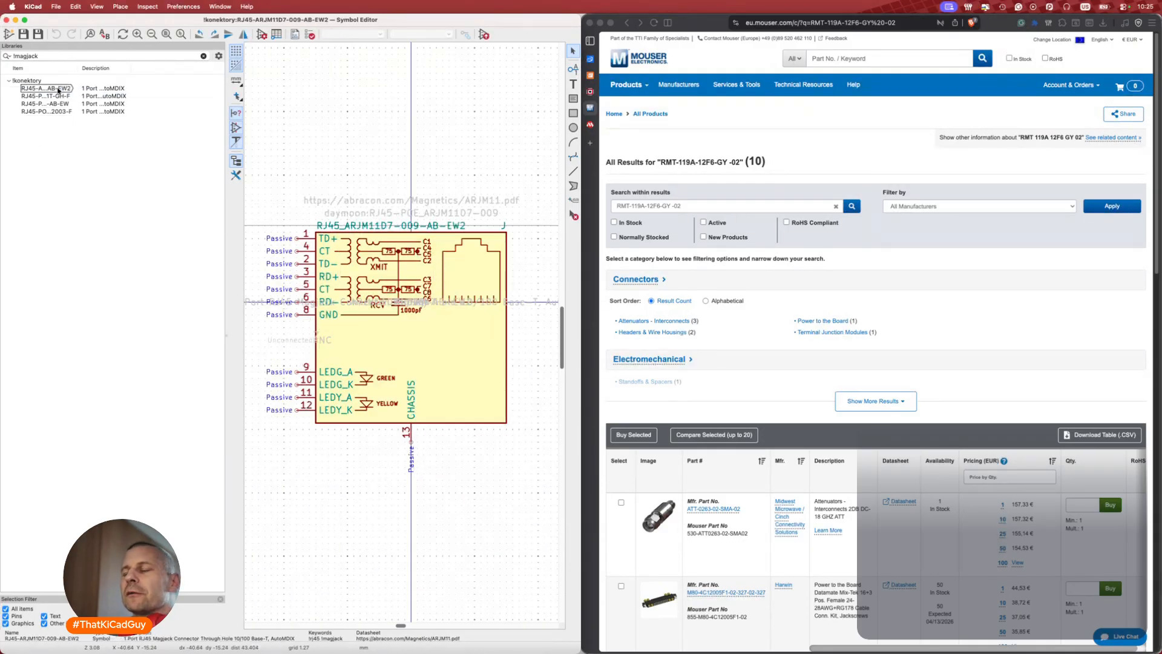
double_click(60, 96)
double_click(61, 90)
left_click_drag(128, 68, 205, 67)
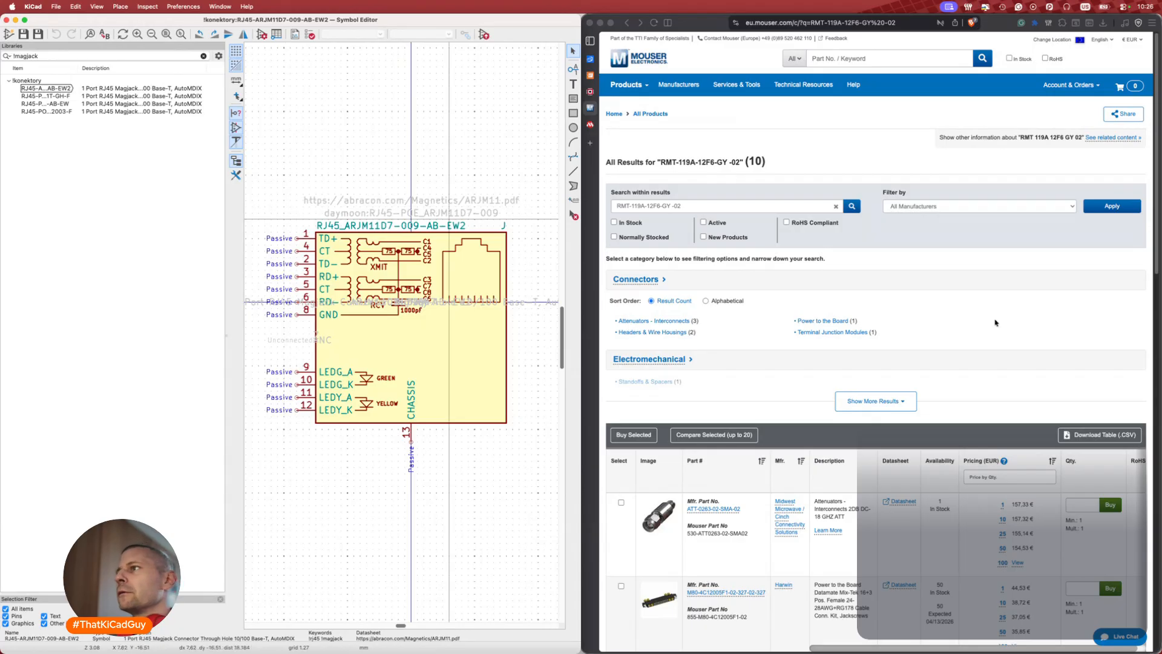
Look through the Mouser results for the RJ45 jack and search again for "RMT-119A-12F6-GY-02" without the space.
left_click(797, 403)
scroll(794, 404, "down", 5)
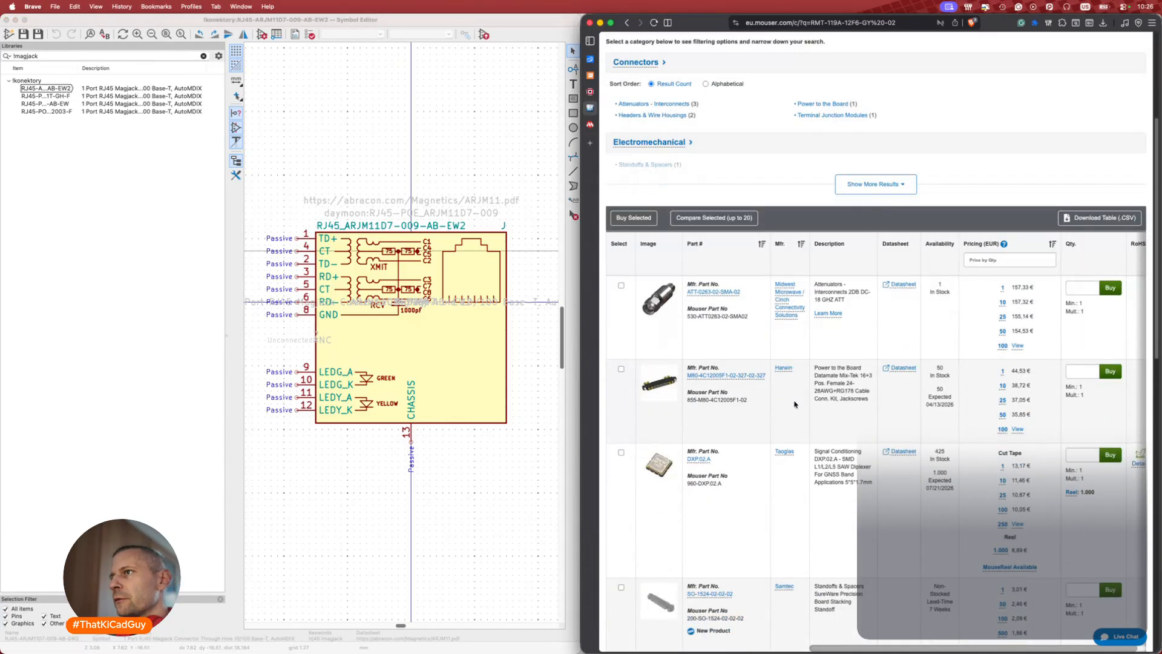
scroll(794, 404, "up", 5)
left_click(864, 55)
type("RMT-119A-12F6-GY -02")
key("Return")
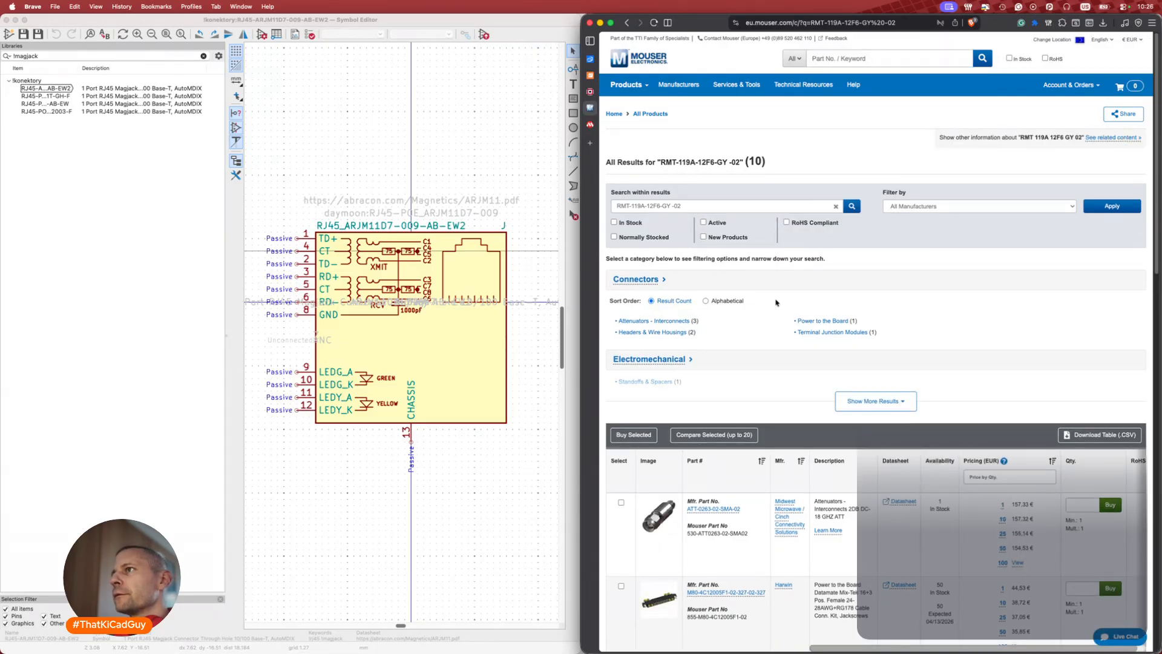
left_click(867, 60)
type("RMT-119A-12F6-GY -02")
key("Return")
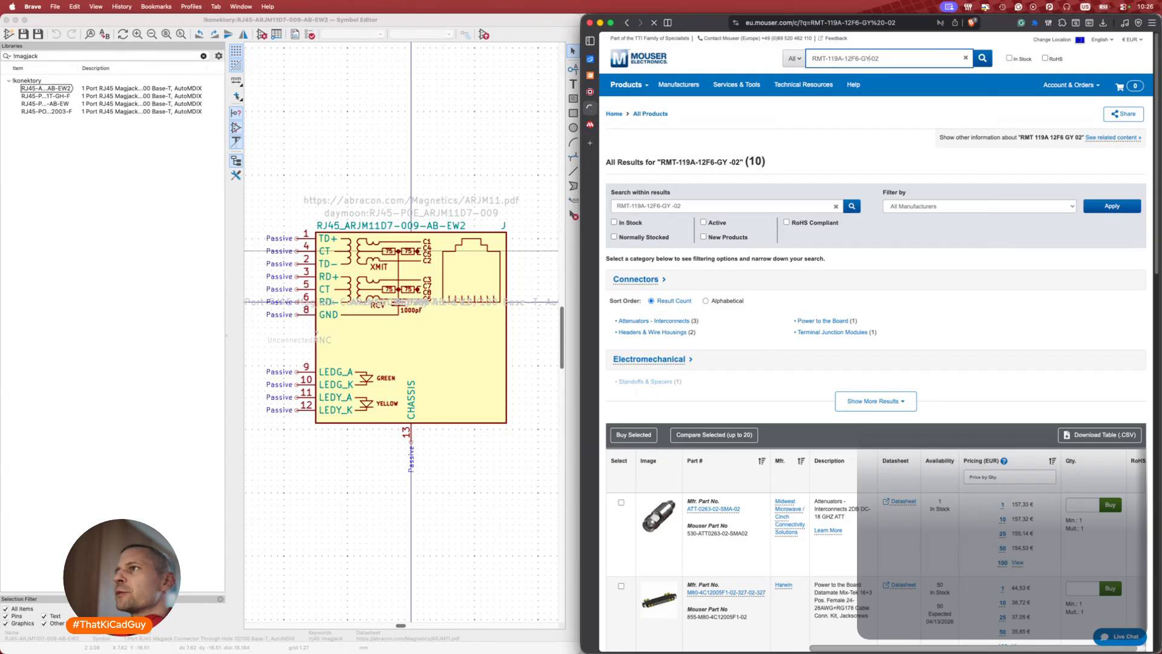
Search Mouser for the shortened part numbers "RMT-119A-12F6-GY" and "RMT-119A-12F6".
left_click(904, 58)
type("RMT-119A-12F6-GY -02")
key("Return")
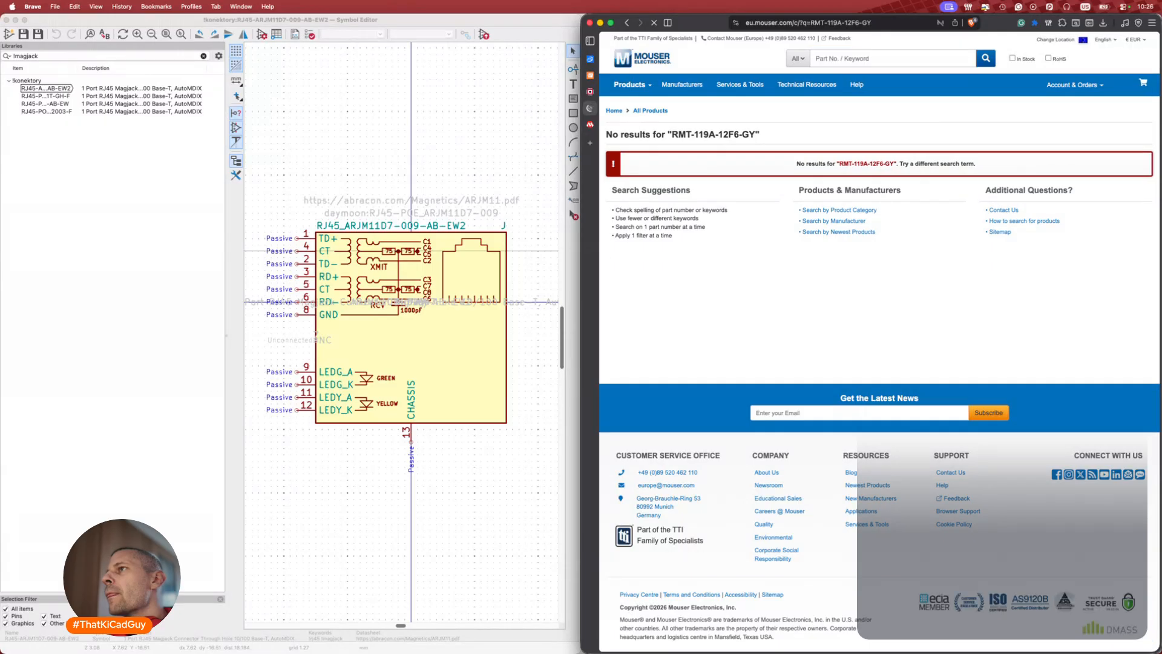
left_click(904, 58)
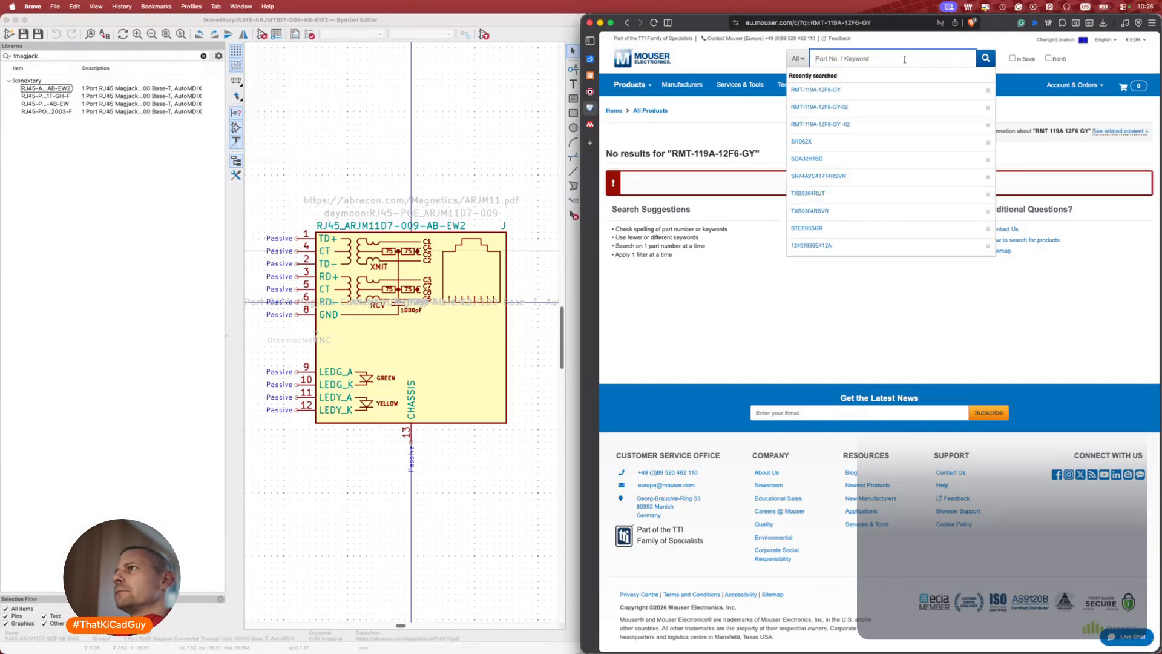
type("RMT-119A-12F6-GY -02")
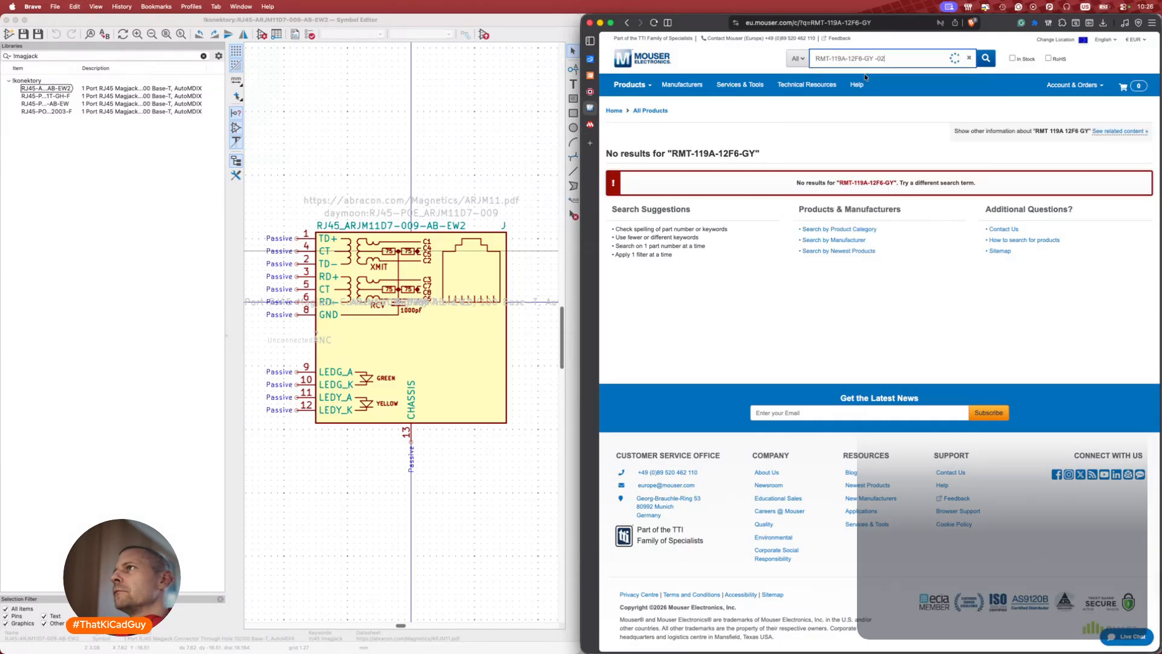
key("BackSpace")
key("BackSpace")
key("BackSpace")
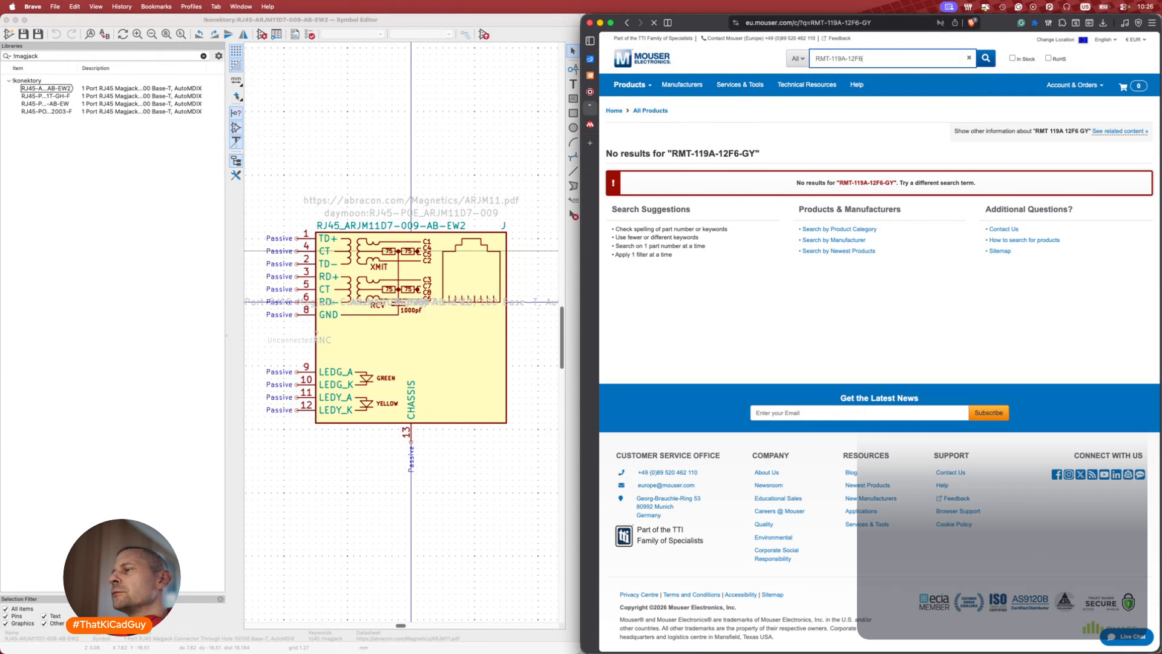
left_click(865, 59)
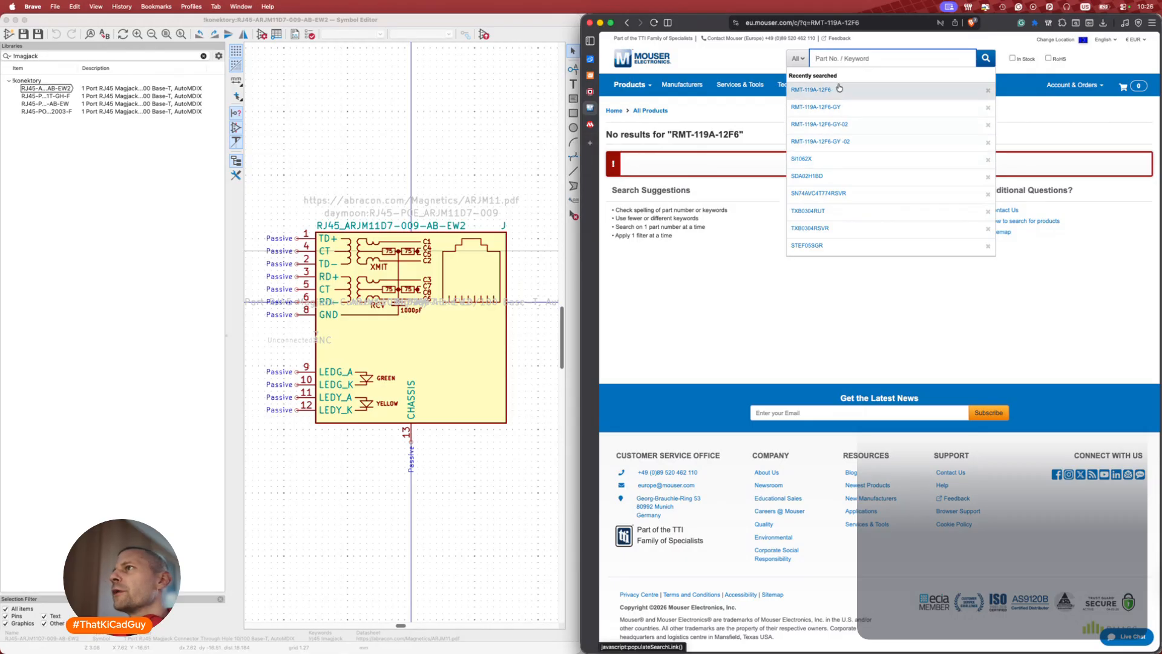
left_click(743, 309)
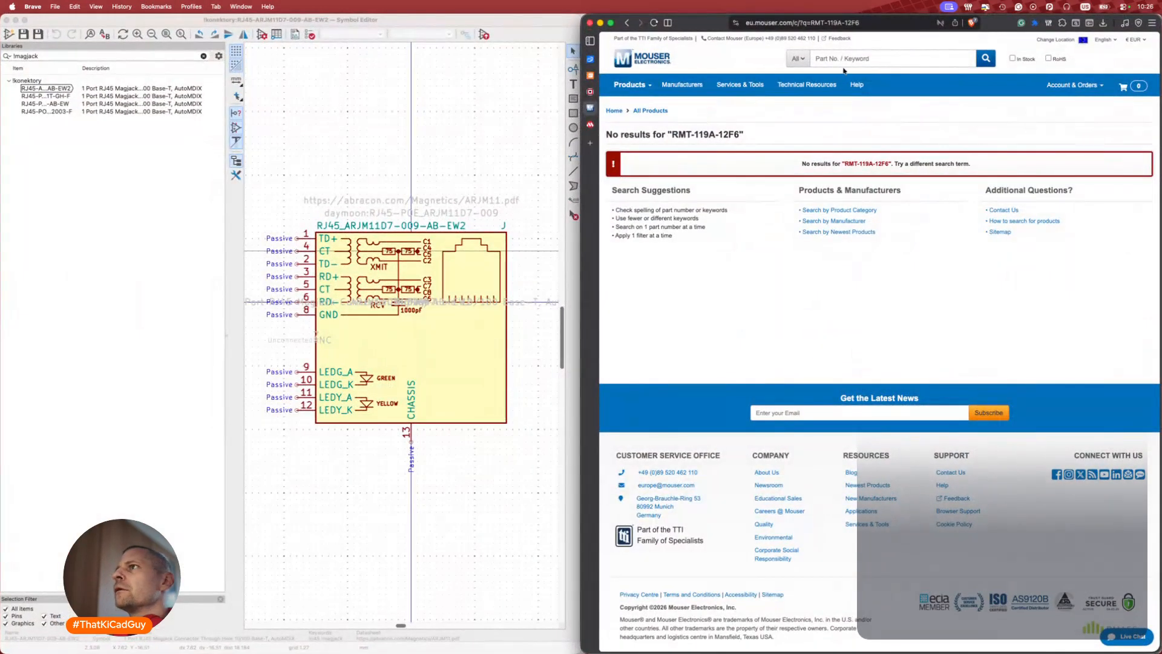
Search Mouser for the part number variant "RMT119A-12F6-GY", without the first hyphen and the suffix.
left_click(835, 61)
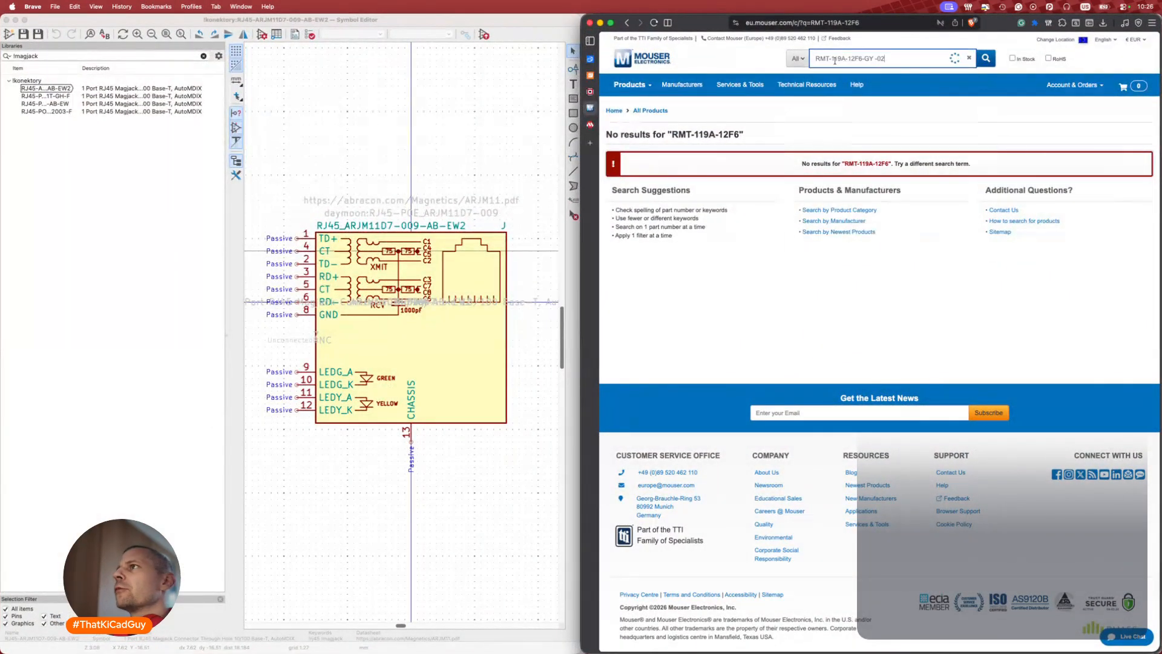
key("BackSpace")
key("super+Right")
key("BackSpace")
key("BackSpace")
key("BackSpace")
key("BackSpace")
key("Return")
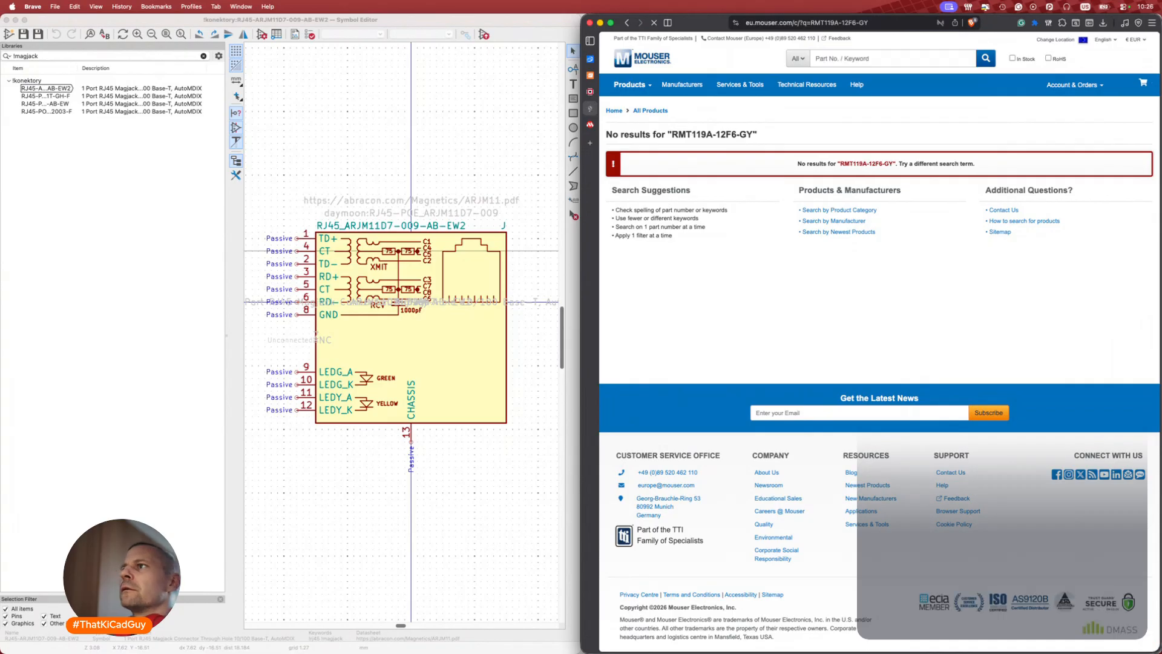
Search the web for "RMT-119A-12F6-GY -02" to find the jack's manufacturer, and close the results page.
key("super+t")
type("RMT-119A-12F6-GY -02")
key("Return")
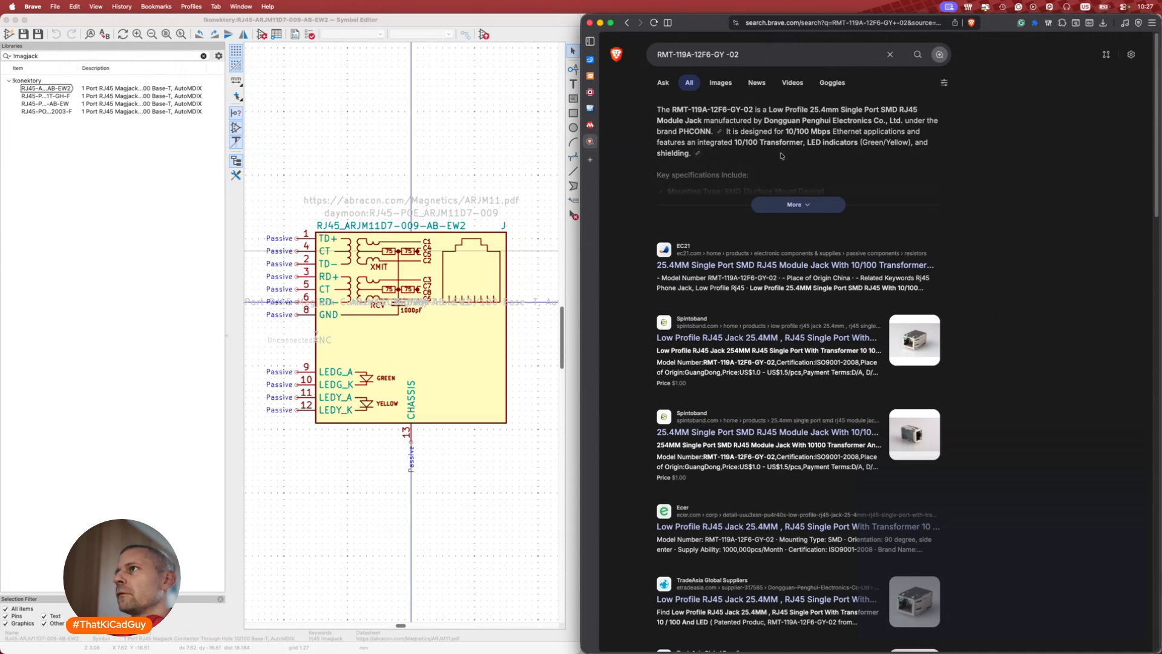
left_click_drag(766, 120, 882, 121)
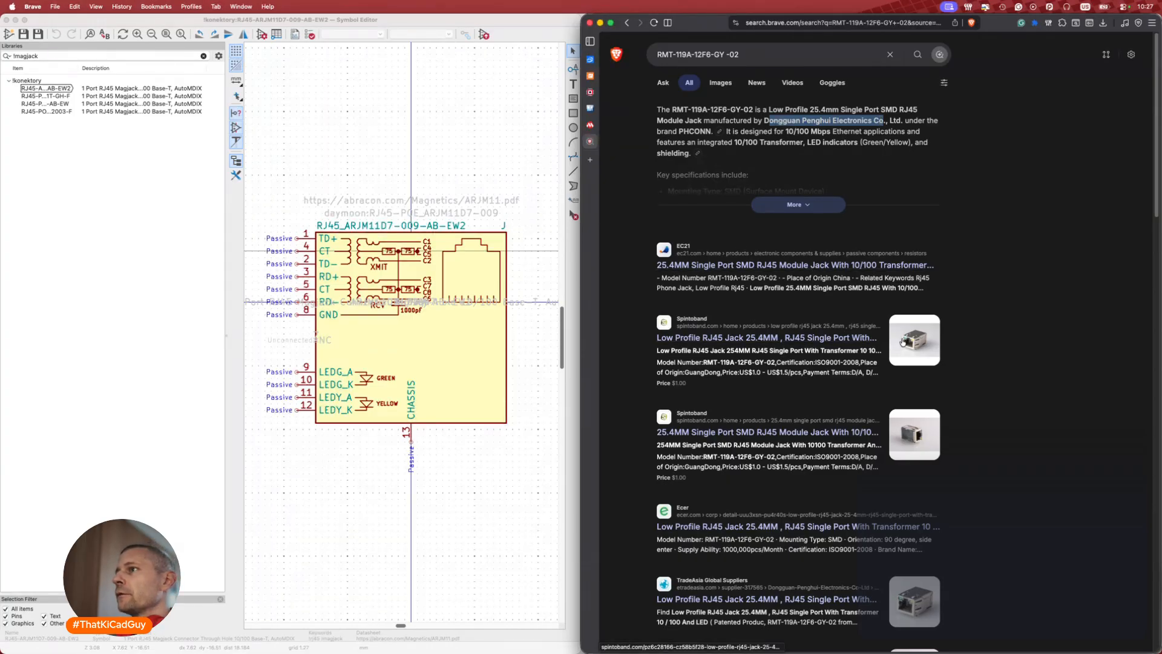
key("super+w")
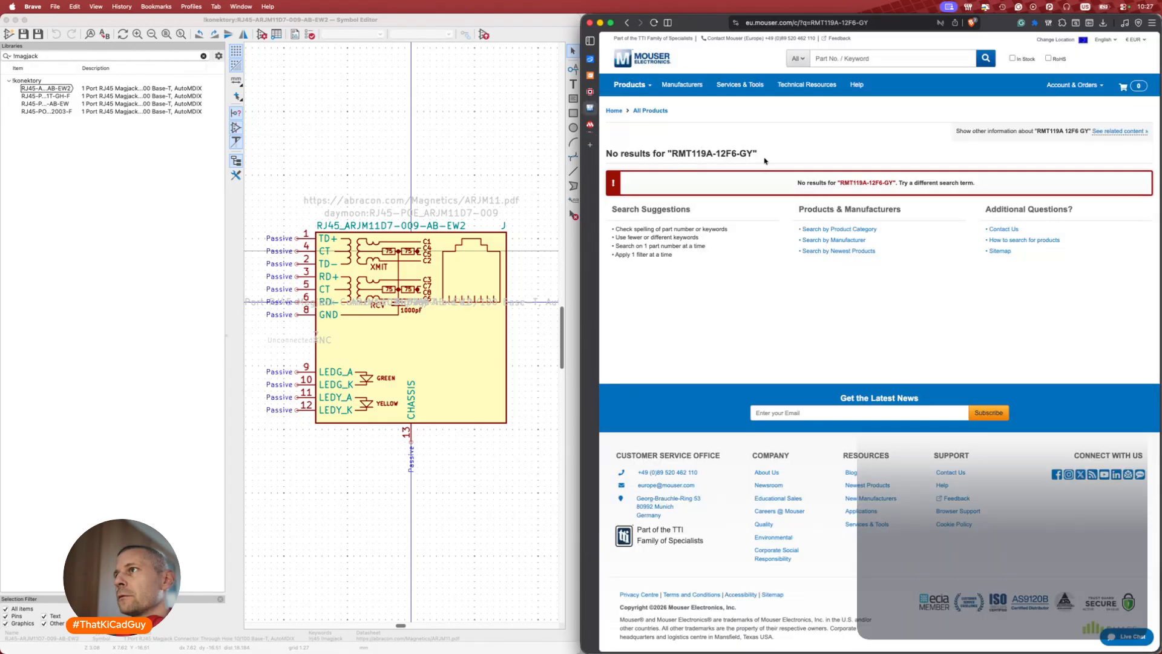
Copy the MOC part number ARJM11D7-009-AB-EW2 from the KiCad symbol's properties, look it up on Mouser and close the properties.
key("super+Tab")
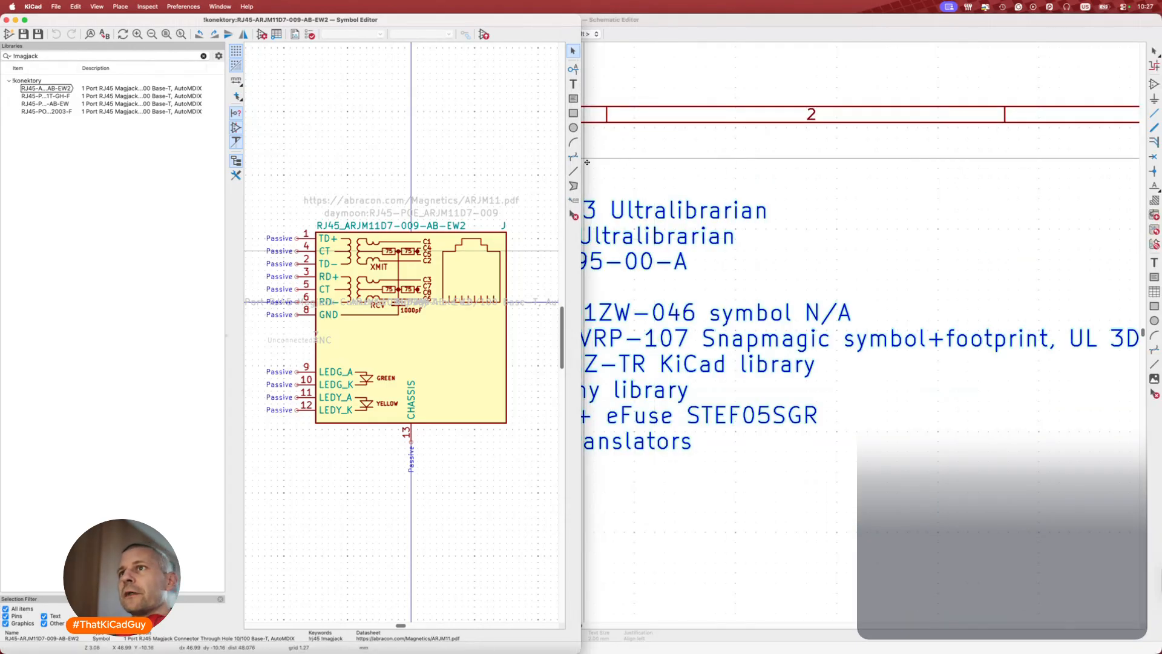
left_click(262, 34)
left_click(85, 271)
key("super+c")
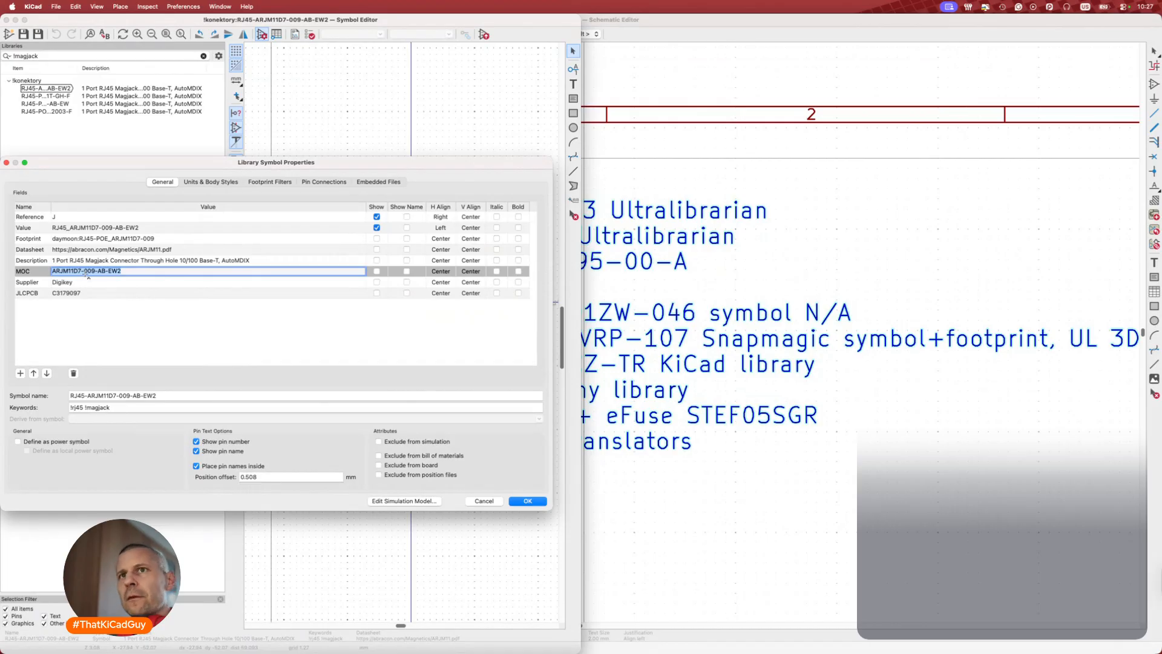
key("super+Tab")
left_click(874, 59)
key("super+v")
key("Return")
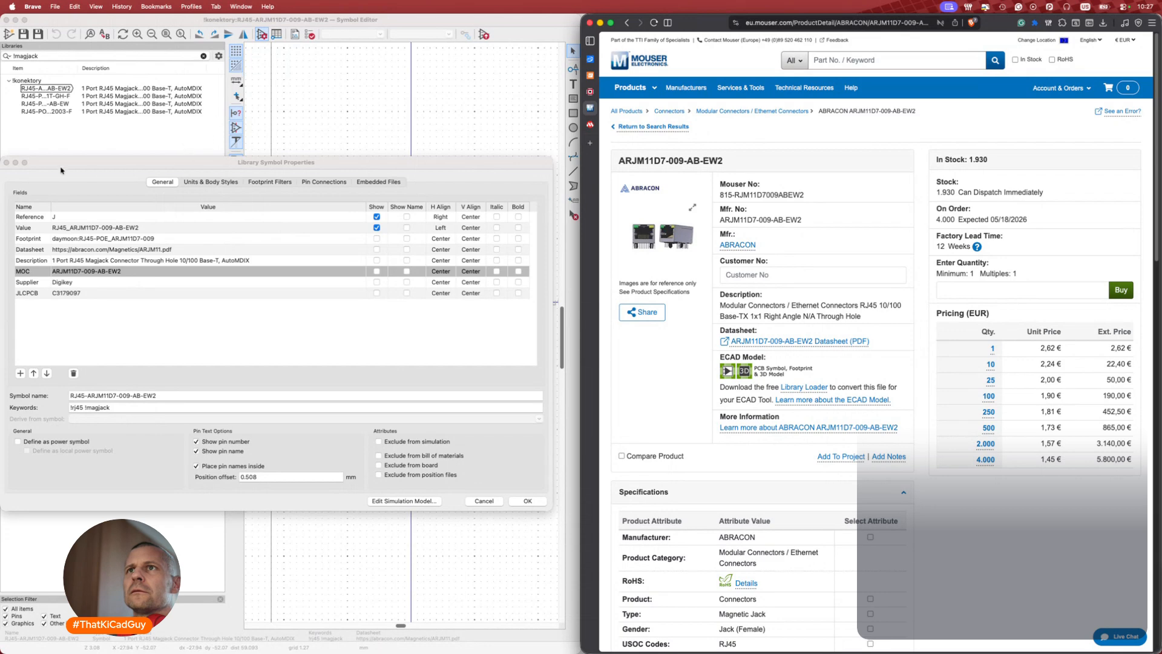
left_click(6, 162)
View the 0826-1X1T-GH-F symbol and compare the ARJM11D7-009-AB-EW2 and ARJM11D7-104-AB-EW symbols with each other.
double_click(64, 96)
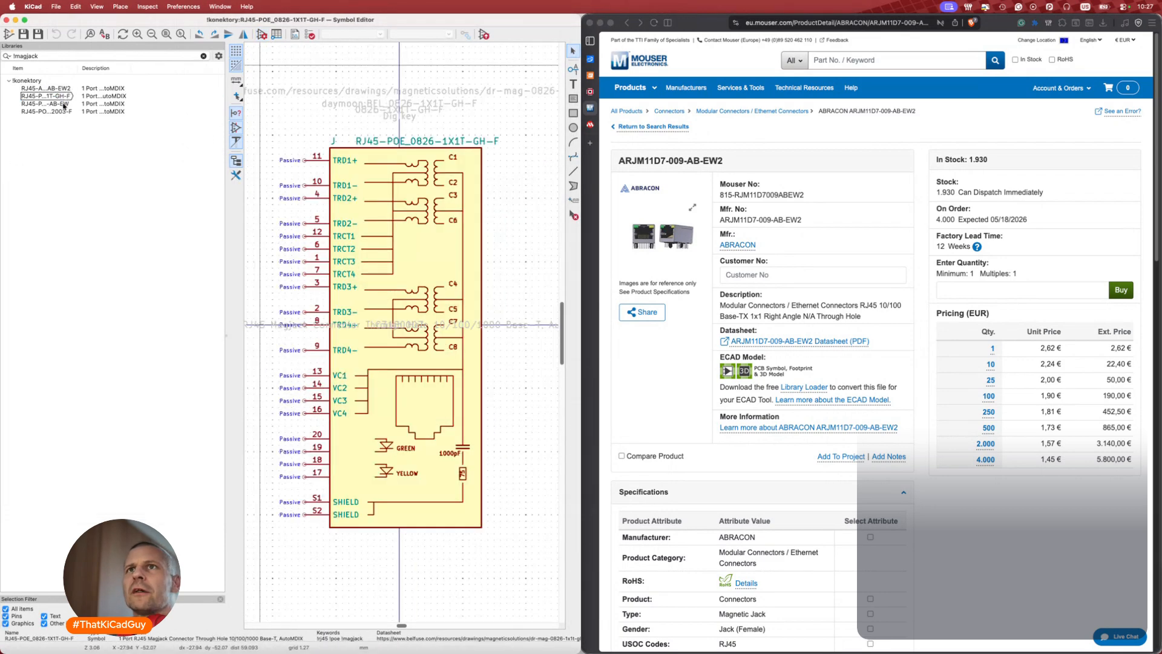
double_click(64, 105)
double_click(68, 89)
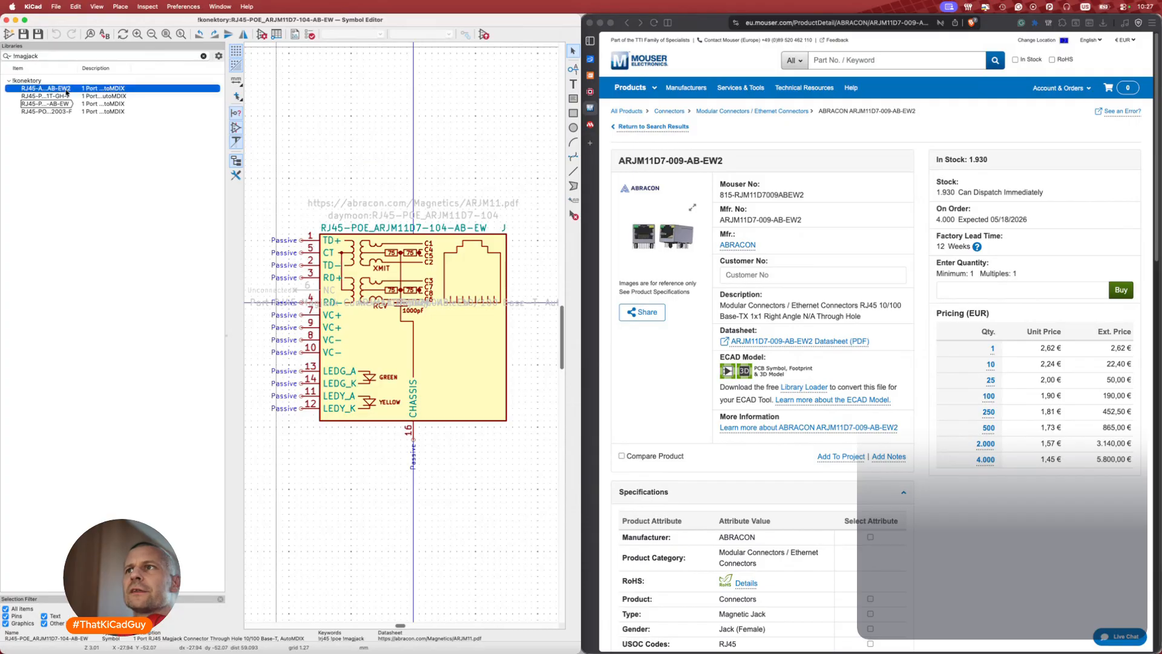
double_click(65, 104)
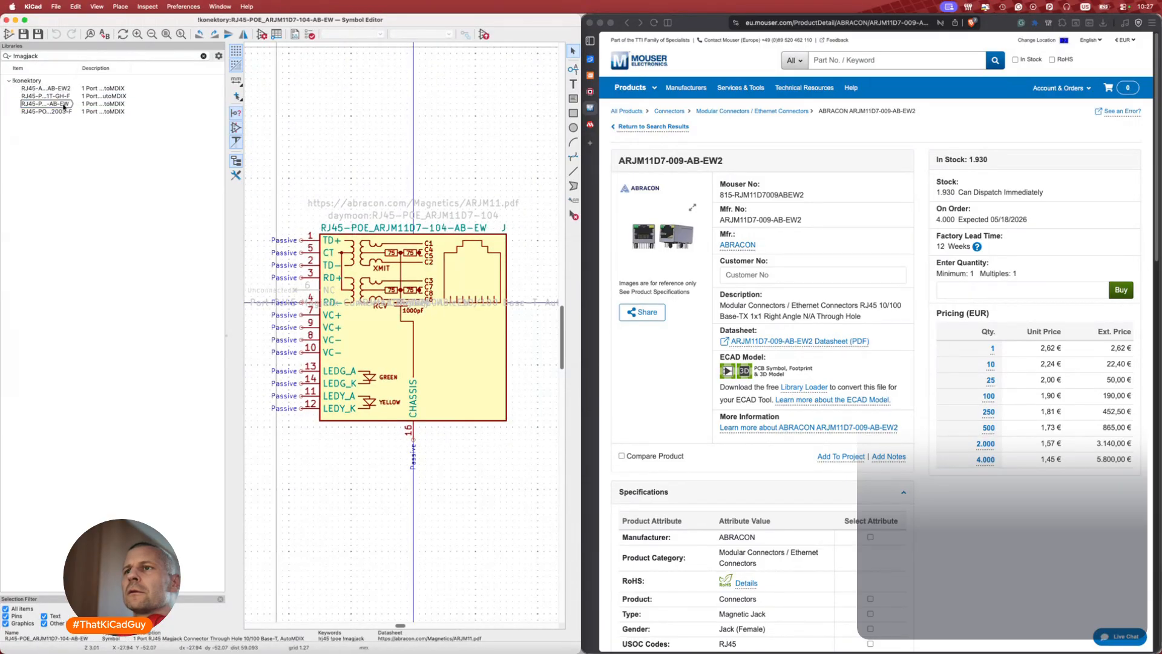
double_click(67, 89)
double_click(66, 105)
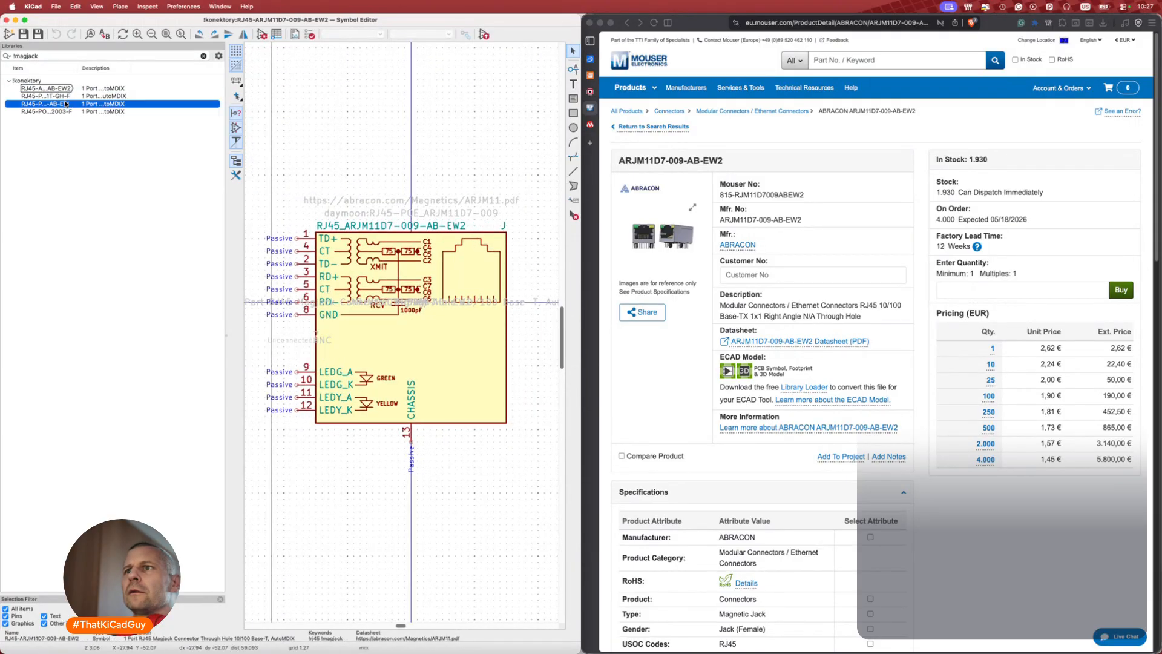
Take the part number from the PoE jack symbol's MOC field and search Mouser for "ARJM11D7-104-AB-EW".
left_click(261, 34)
left_click(97, 271)
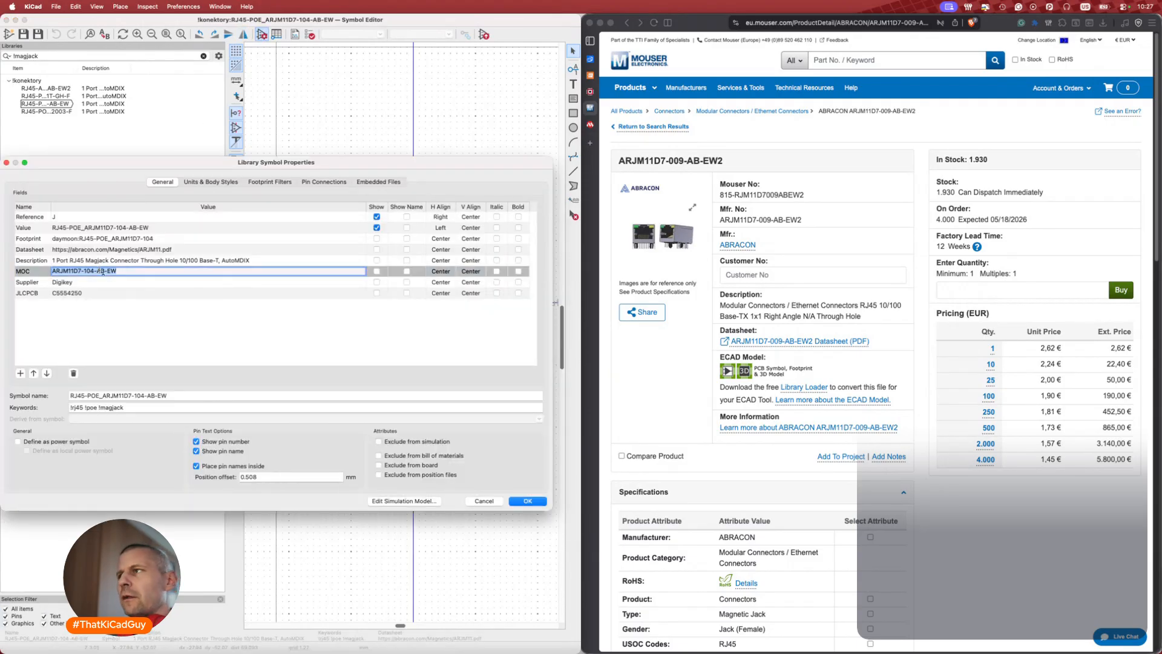
left_click(873, 136)
left_click(913, 59)
type("ARJM11D7-104-AB-EW")
key("Return")
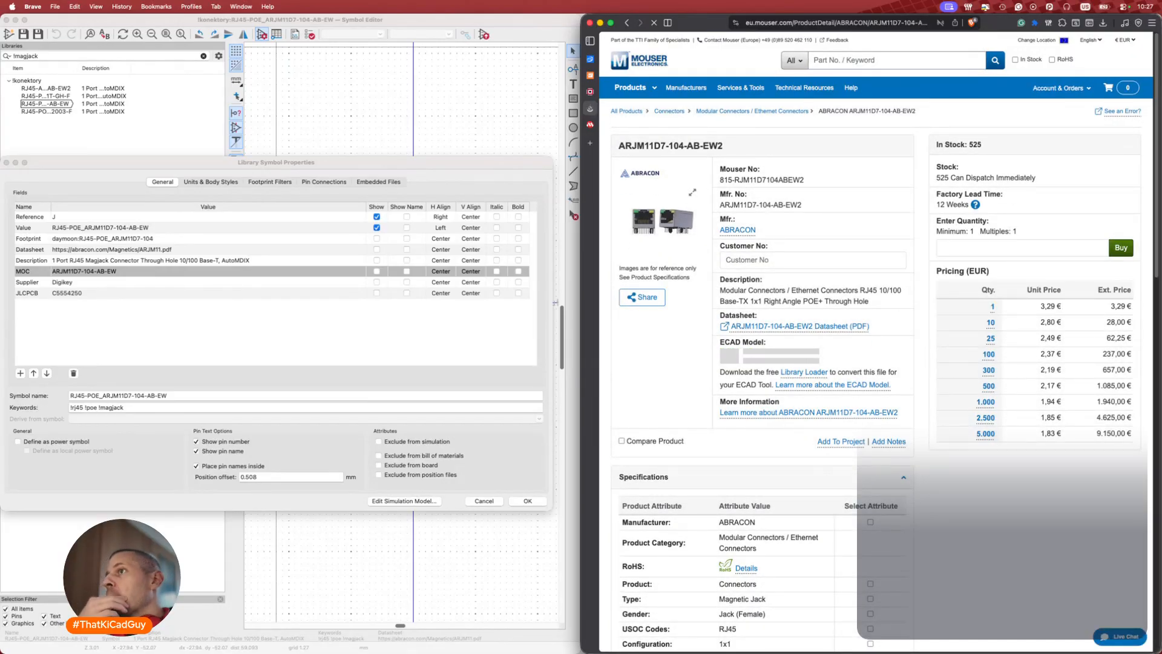
Compare the specifications and pricing of ARJM11D7-104-AB-EW2 with those of ARJM11D7-009-AB-EW2 on their Mouser product pages.
scroll(927, 229, "down", 4)
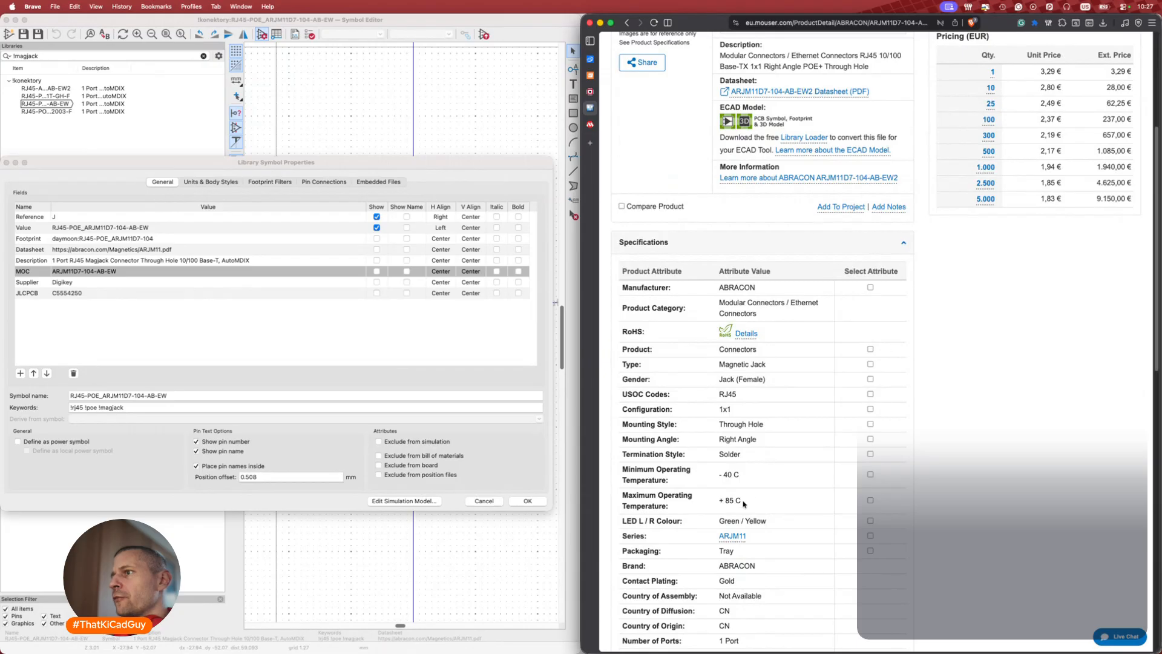
scroll(772, 508, "down", 3)
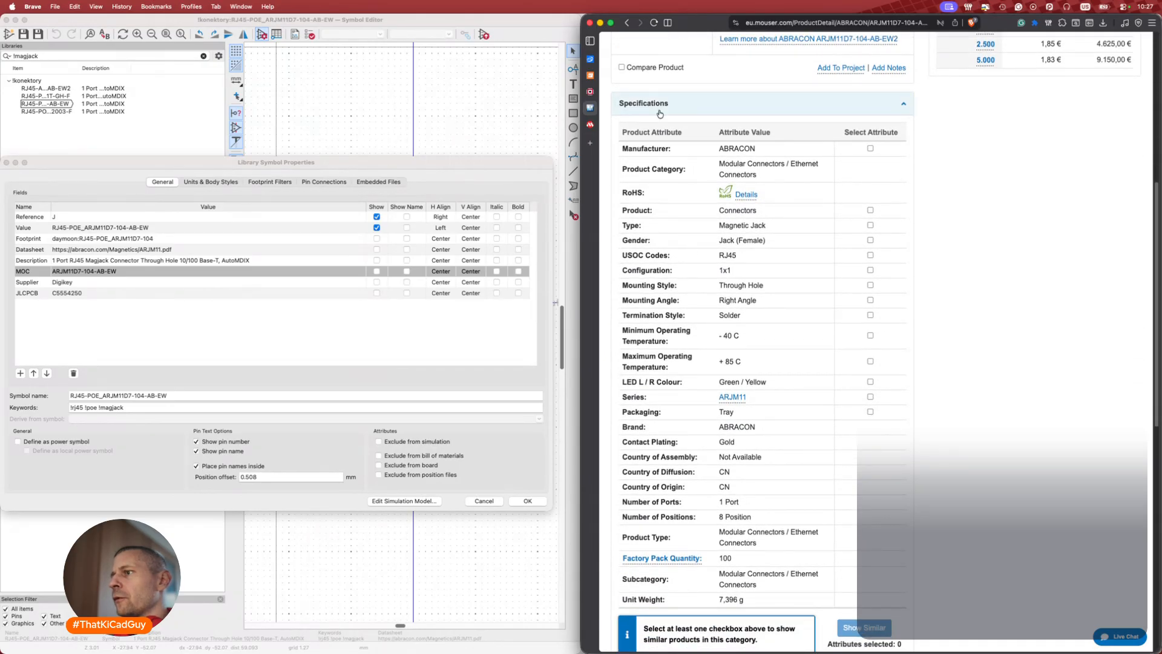
left_click(627, 24)
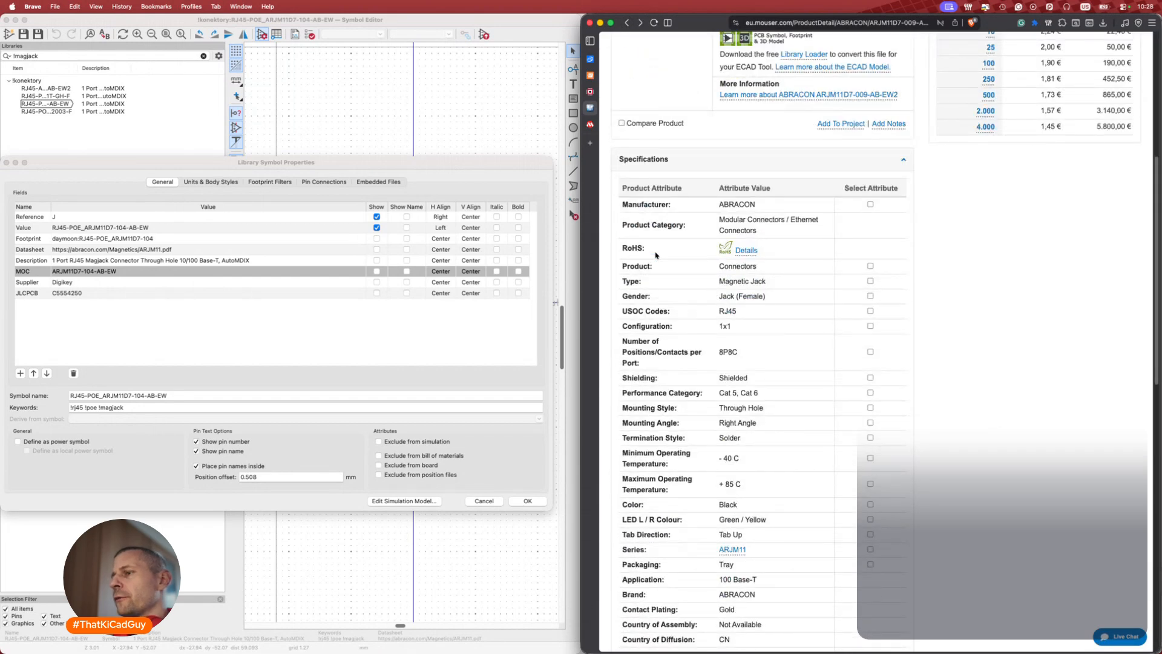
left_click(641, 23)
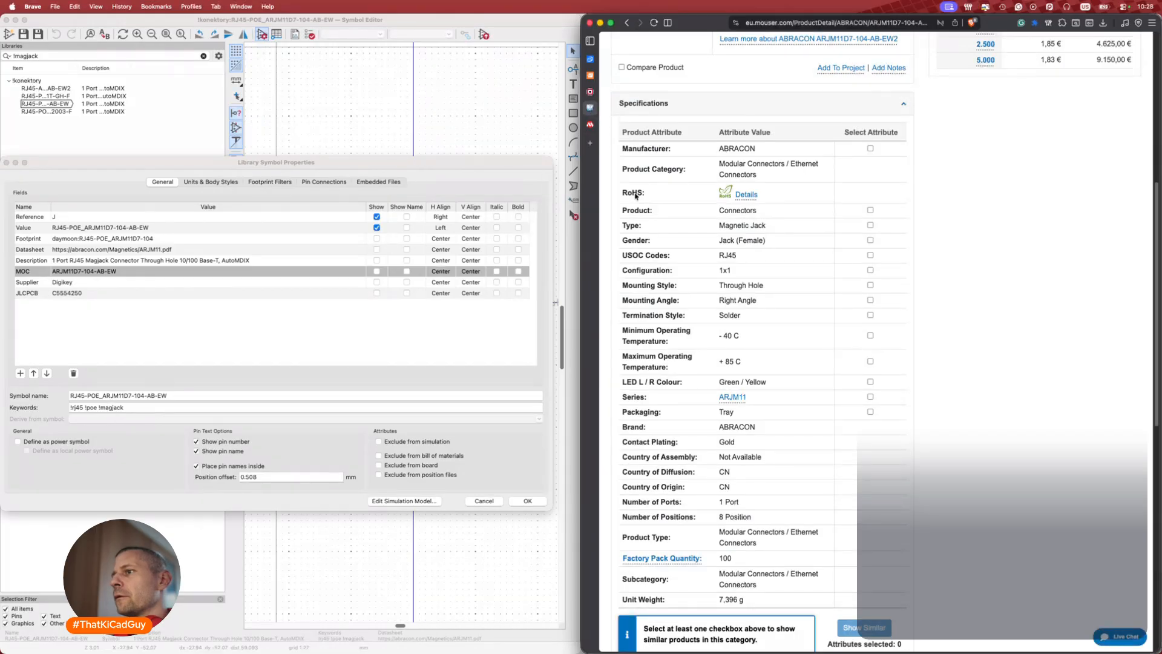
scroll(635, 196, "up", 3)
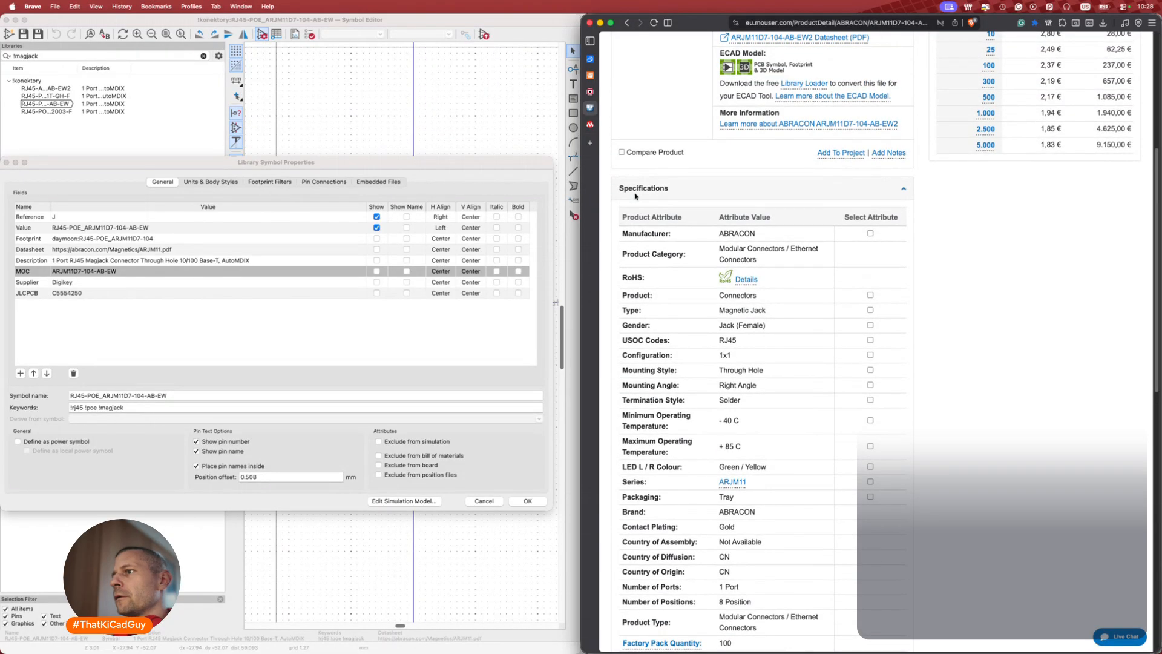
left_click(627, 23)
scroll(659, 124, "up", 3)
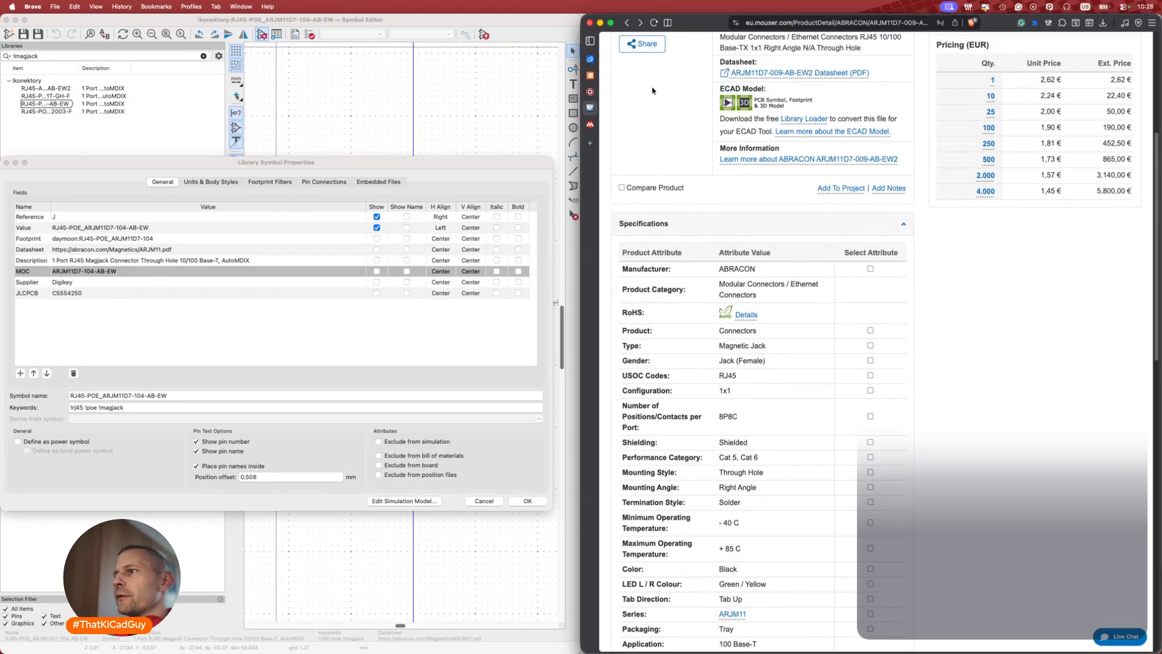
left_click(640, 23)
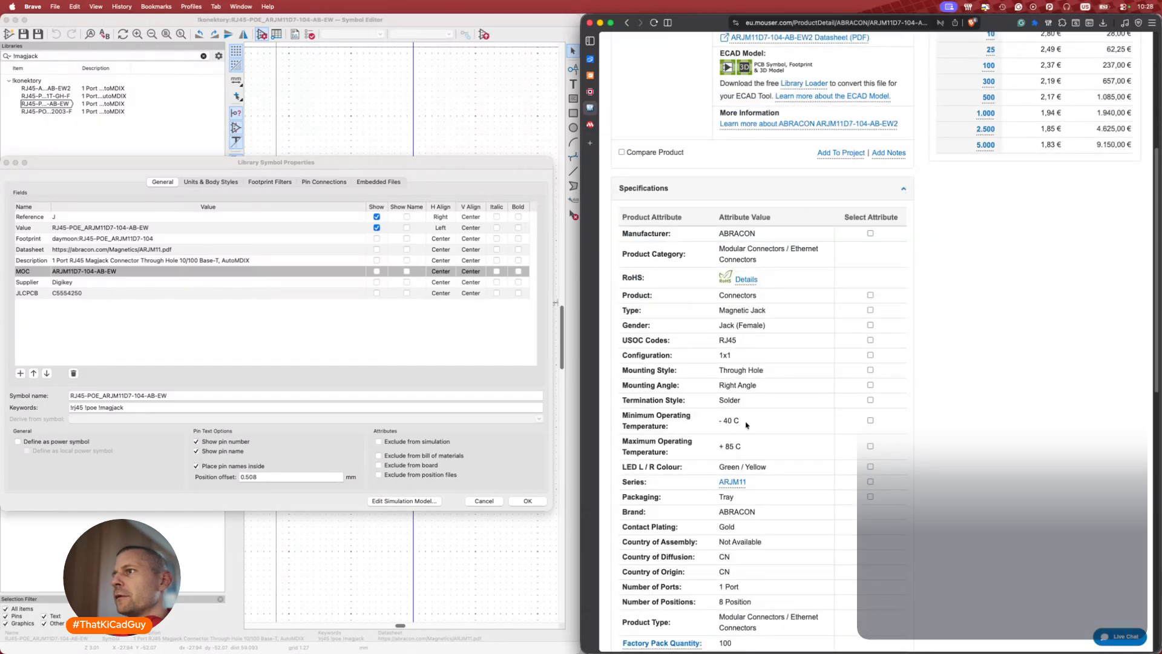
Review the ARJM11D7-104-AB-EW2 specifications on Mouser and return to the ARJM11D7-009-AB-EW2 product page.
scroll(746, 424, "down", 5)
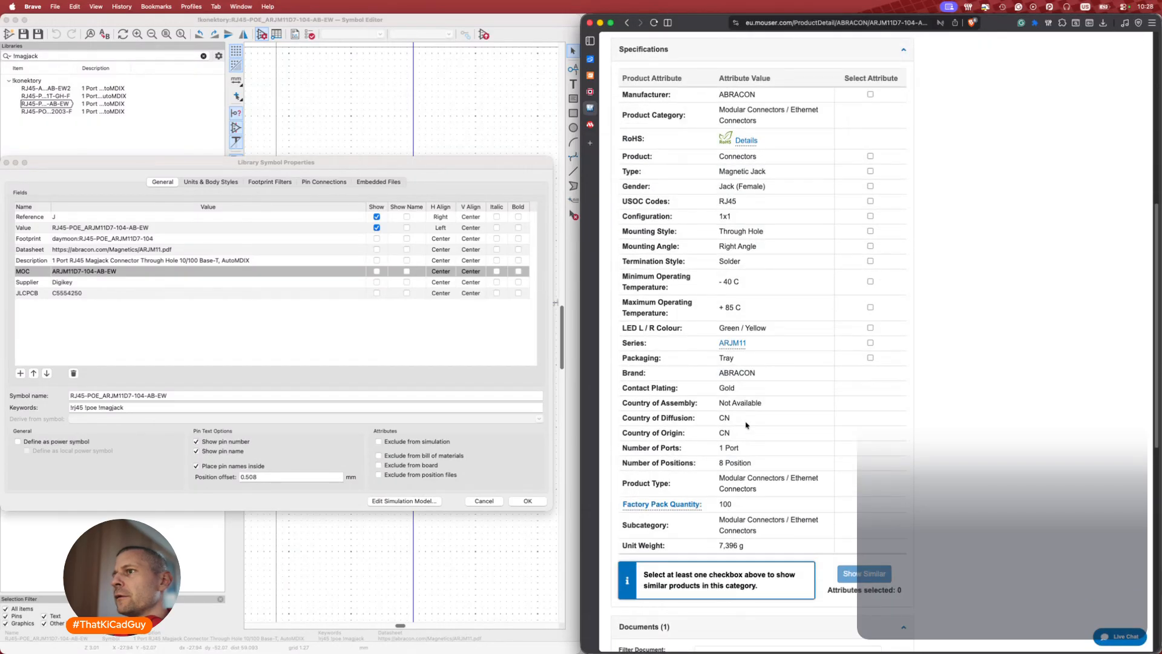
scroll(746, 425, "up", 10)
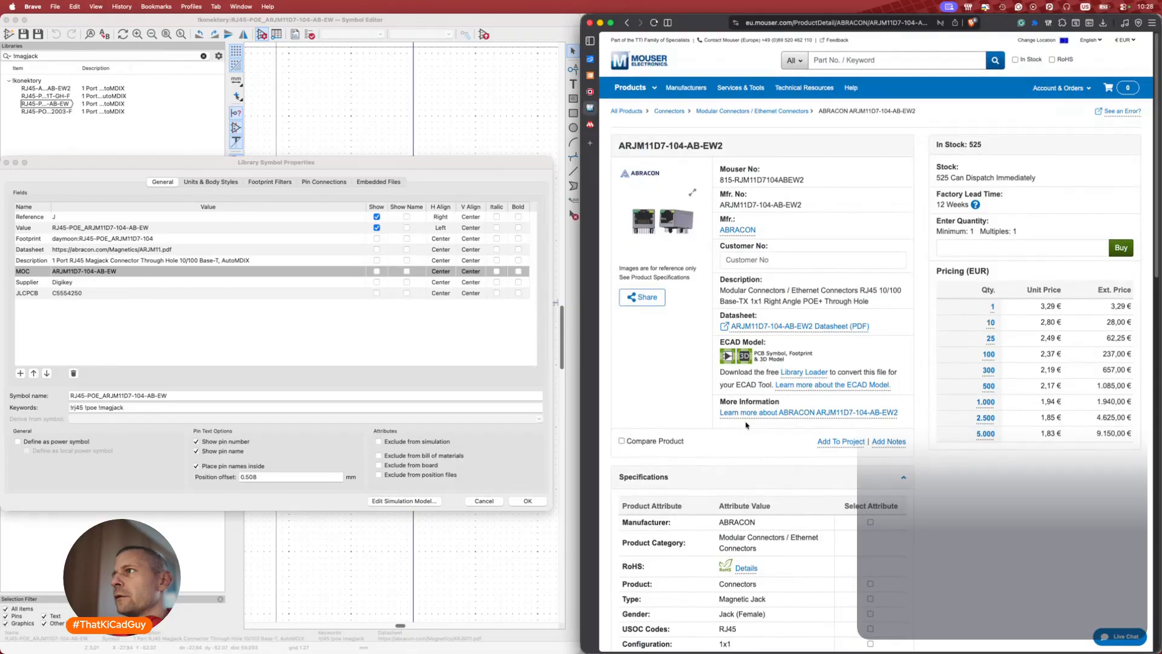
left_click(627, 24)
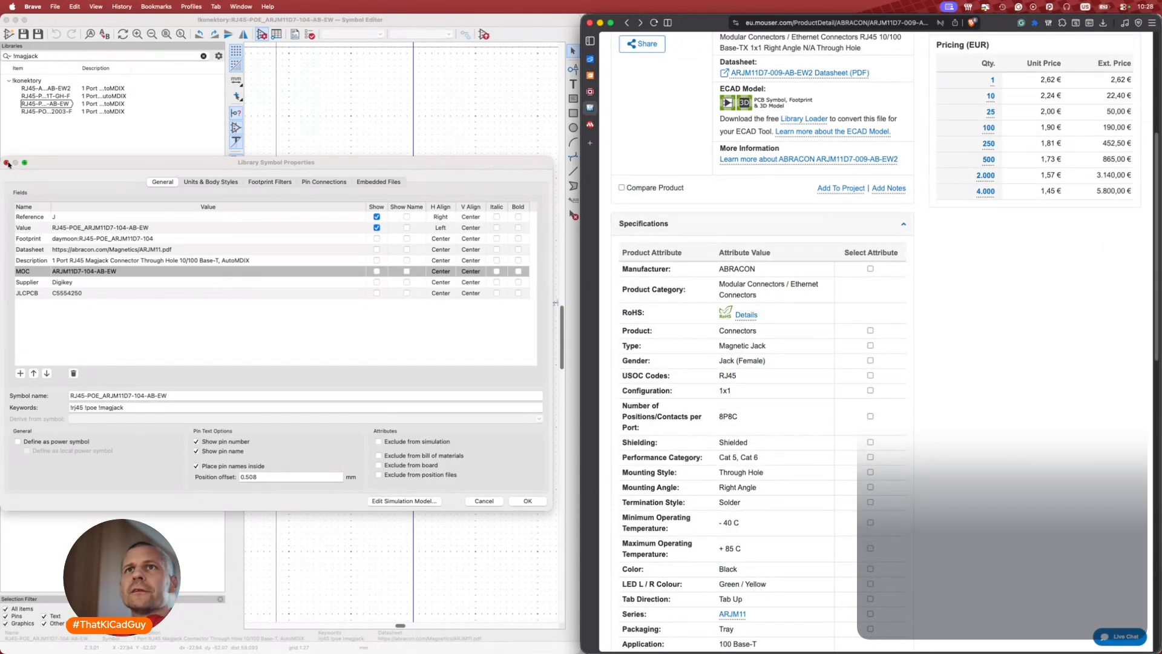
Close the PoE jack's properties and copy the MOC part number from the properties of the ARJM11D7-009-AB-EW2 symbol.
left_click(7, 162)
double_click(64, 89)
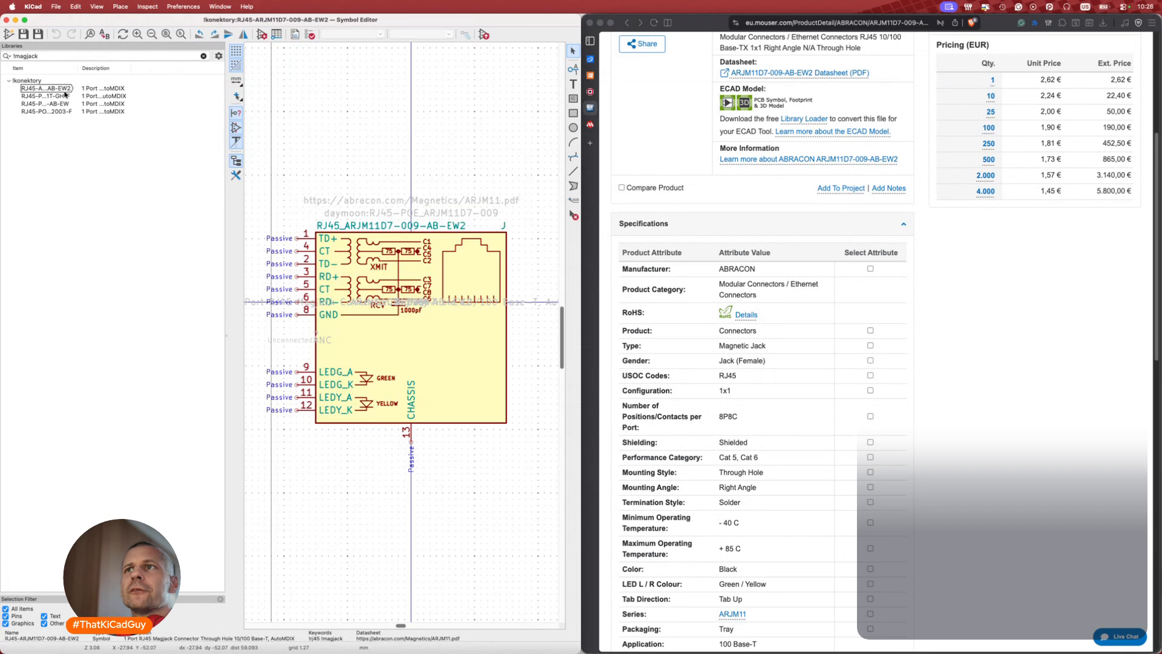
left_click(261, 34)
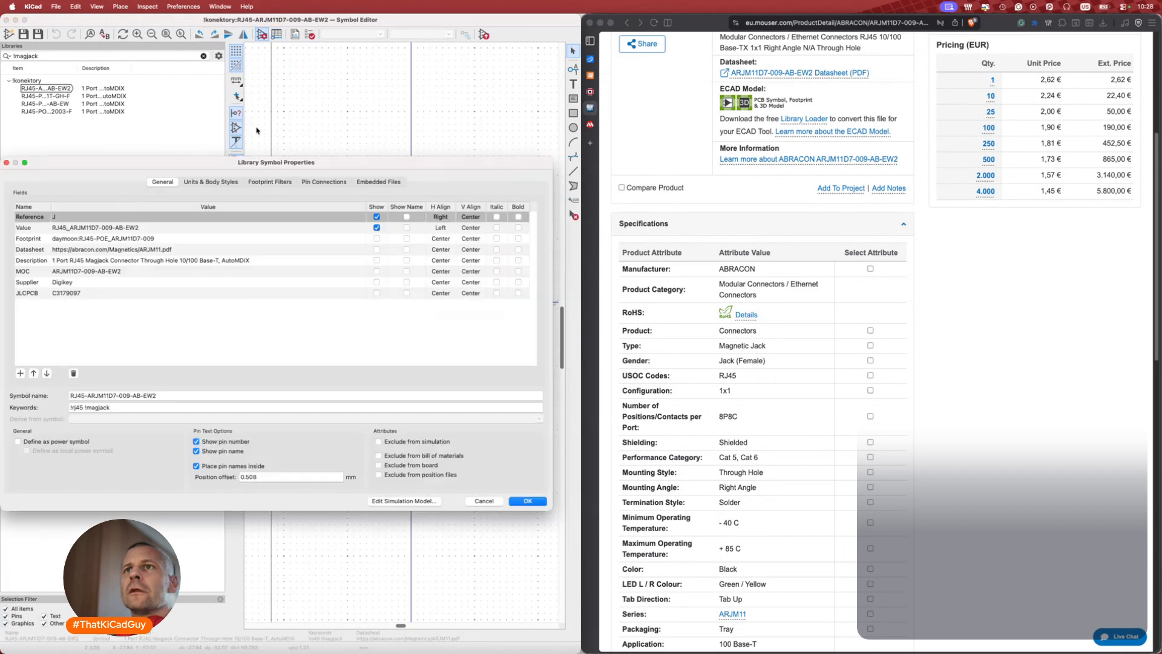
double_click(113, 271)
key("super+c")
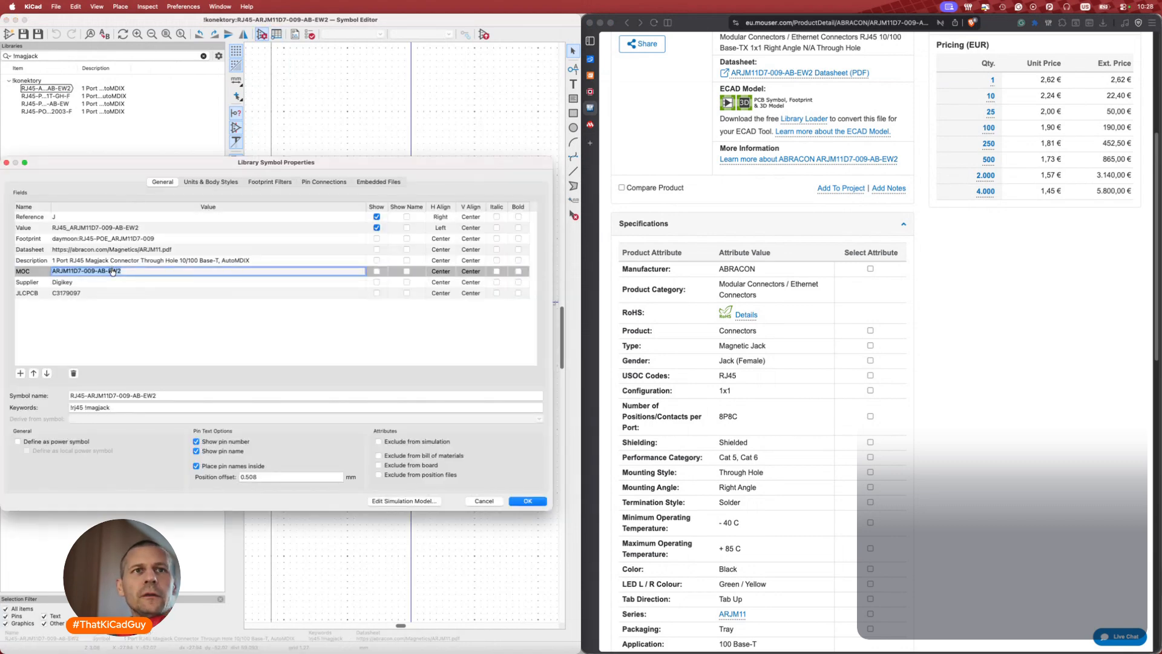
key("super+Tab")
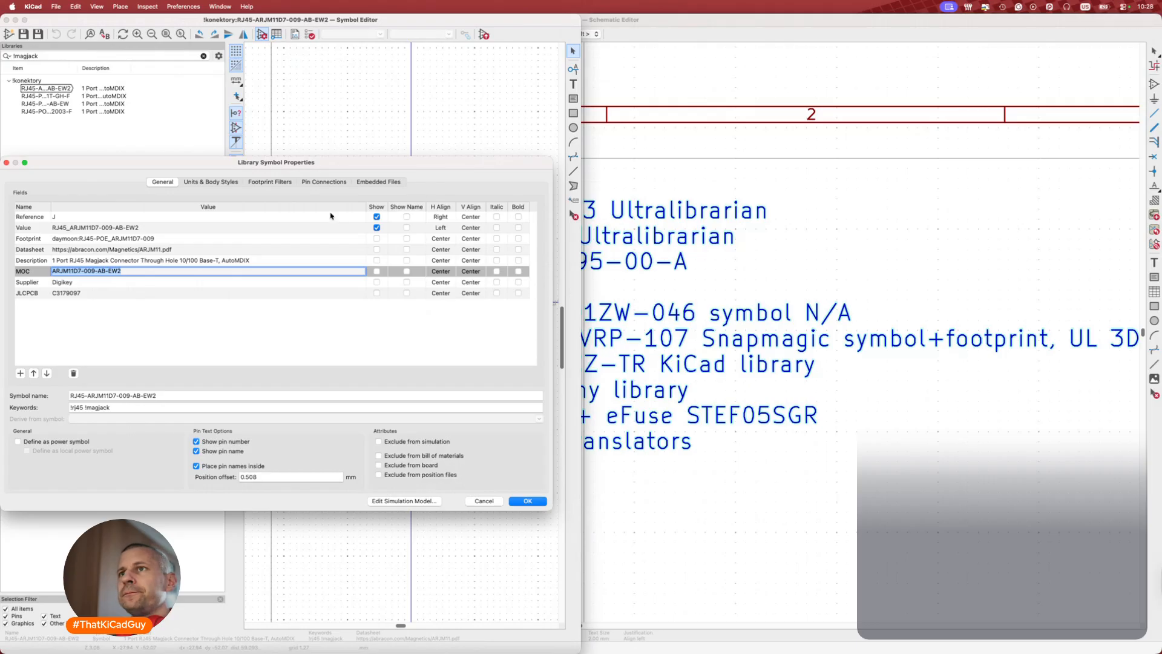
left_click(538, 502)
In the schematic's ToDo text, replace "KiCad library" on the Ethernet line with "+ ARJM11D7-009-AB-EW2".
left_click(645, 498)
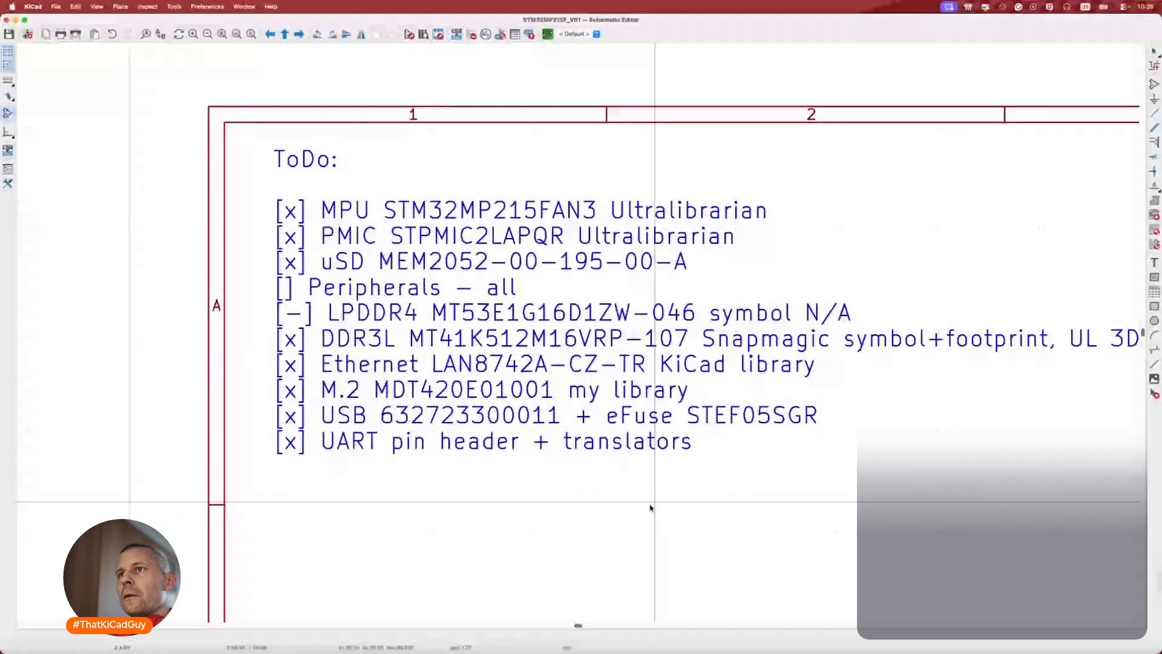
left_click(616, 397)
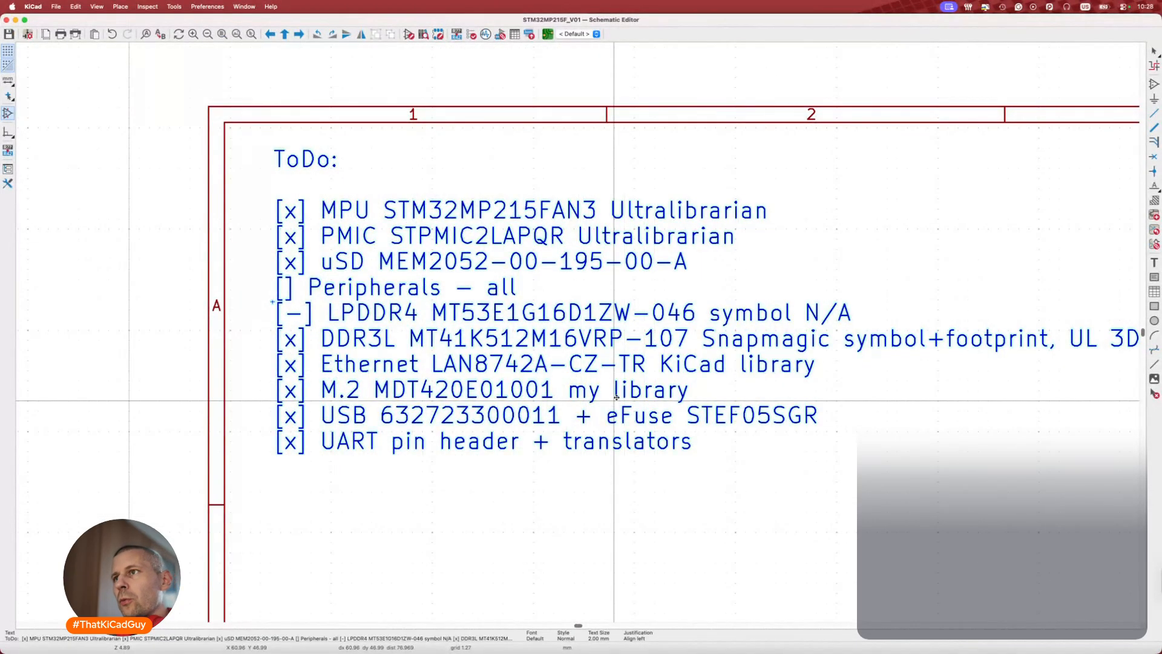
double_click(616, 397)
left_click(381, 200)
scroll(403, 205, "down", 2)
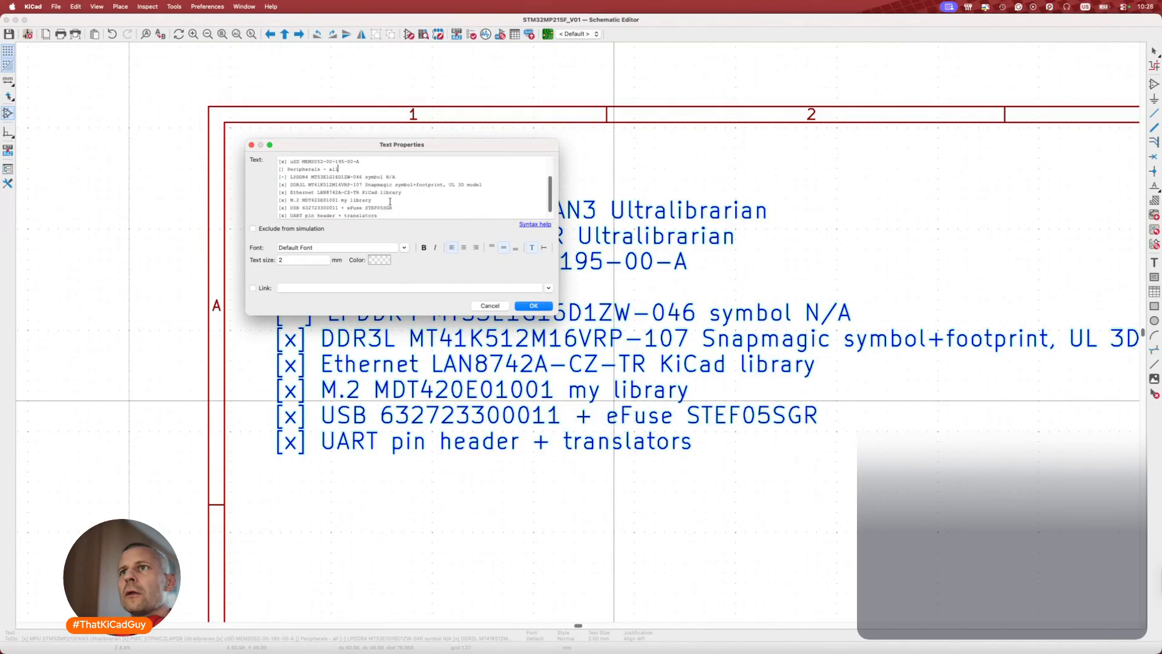
left_click(362, 191)
type("+")
key("super+v")
key("shift+super+Right")
key("BackSpace")
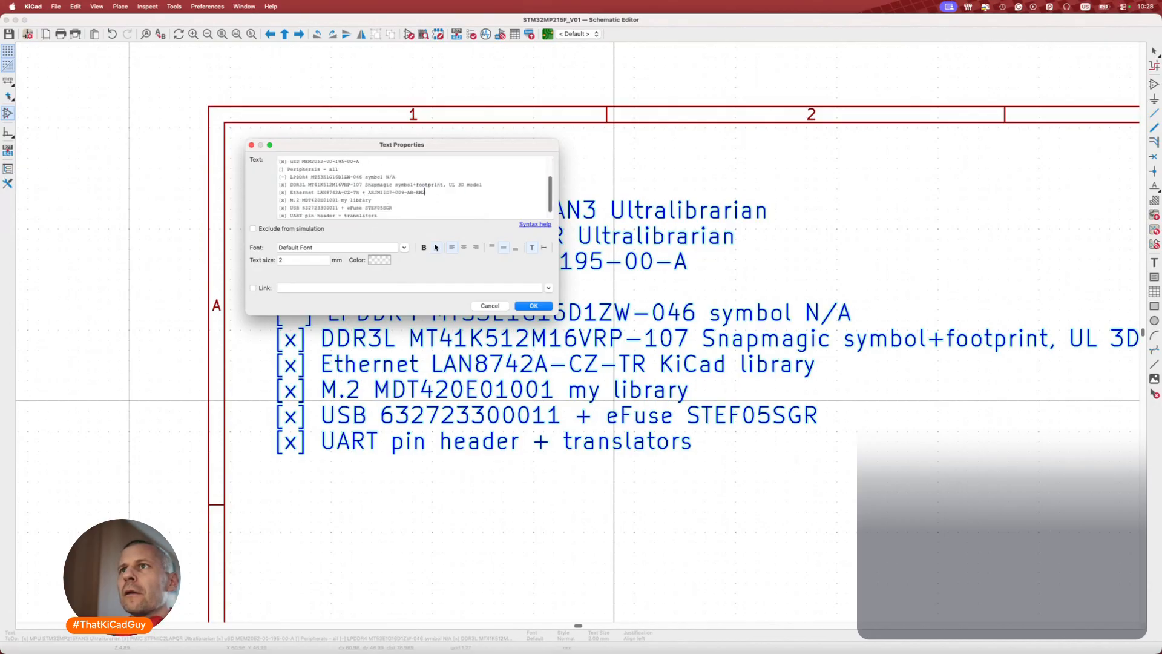
left_click(533, 305)
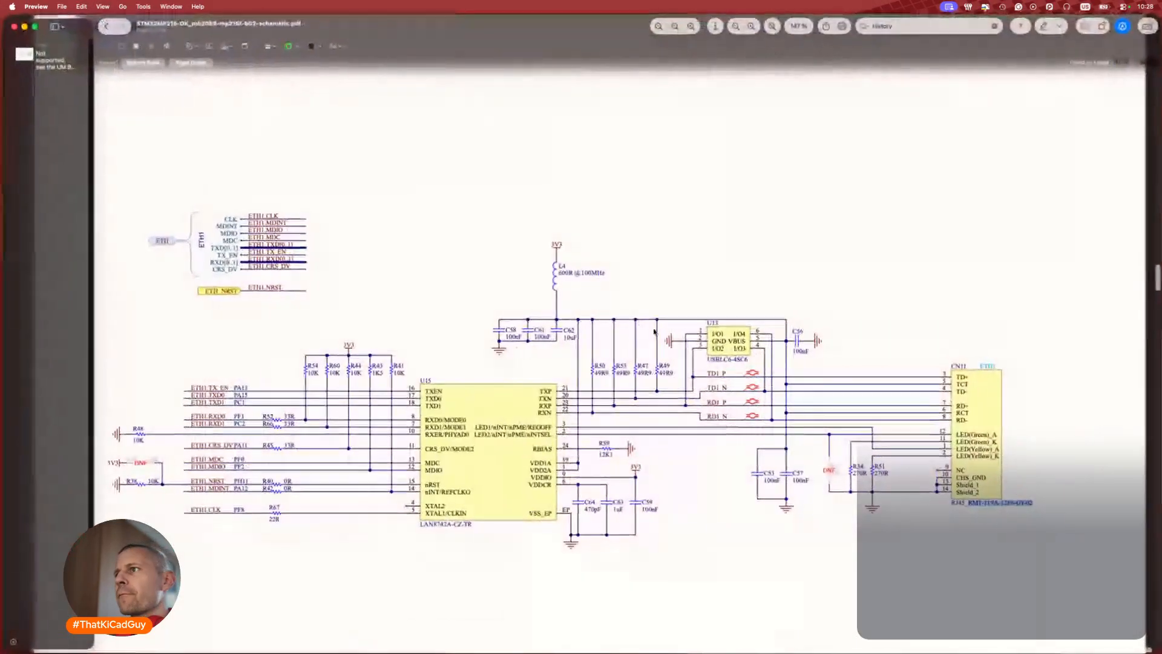
Copy the part number USBLC6-4SC6 of protection device U13 from the STM32MP215-DK schematic PDF in Preview.
scroll(731, 293, "down", 1)
scroll(707, 418, "left", 2)
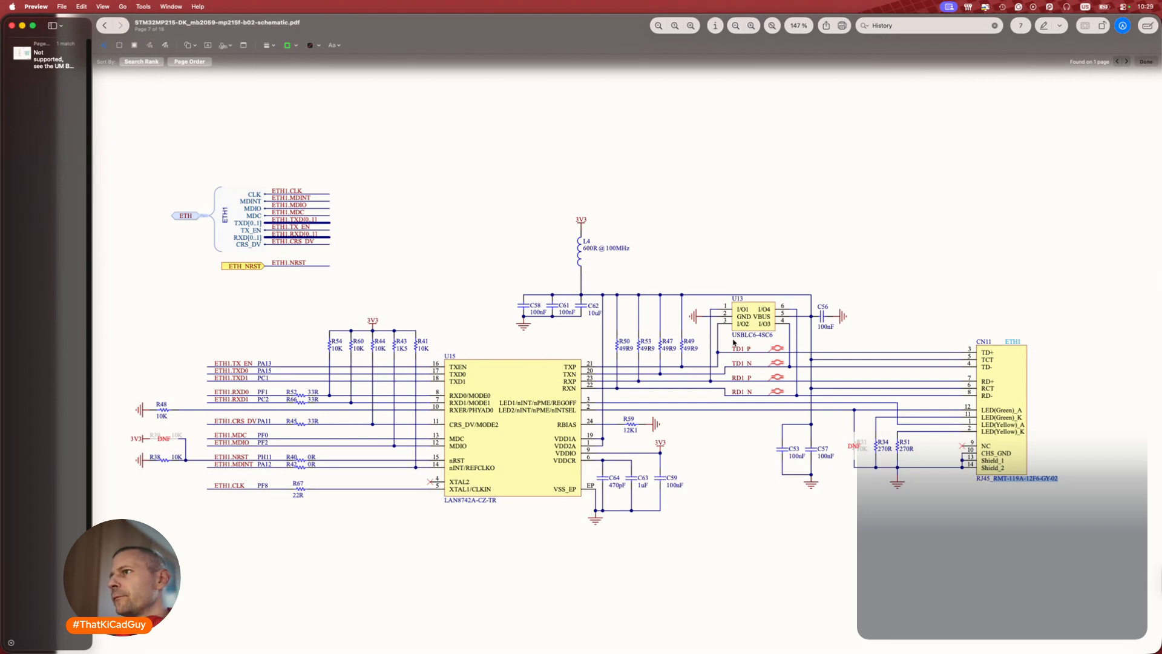
left_click_drag(731, 335, 773, 339)
key("super+c")
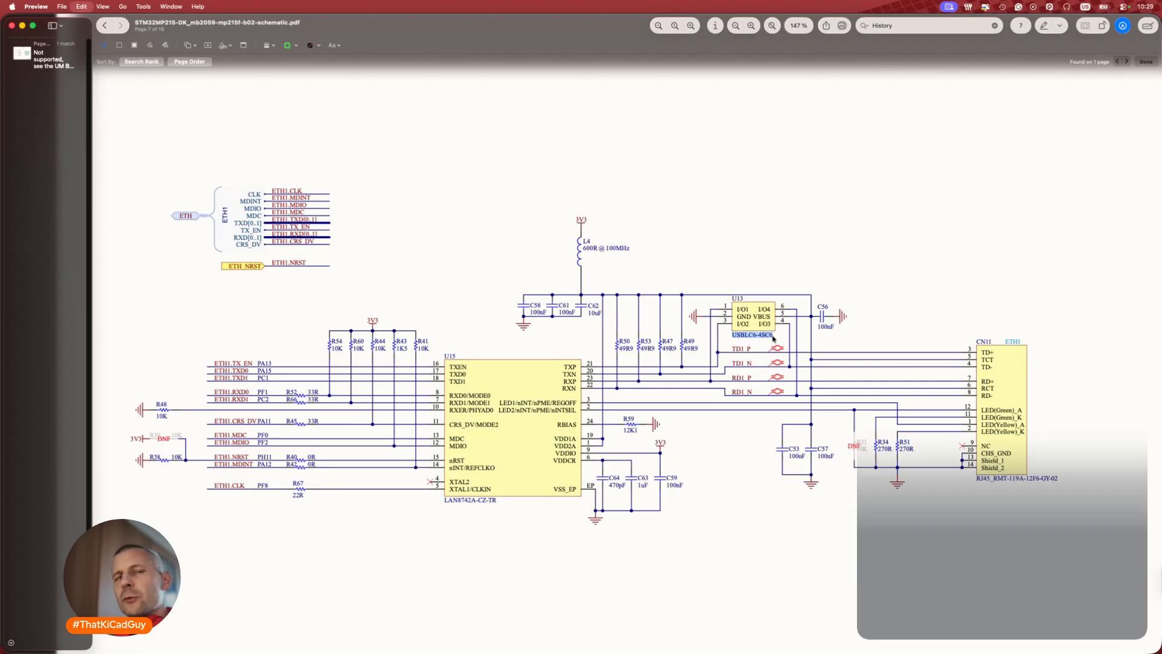
Switch to KiCad's Symbol Editor, enlarge its window and search the symbol libraries for "!esd".
key("super+Tab")
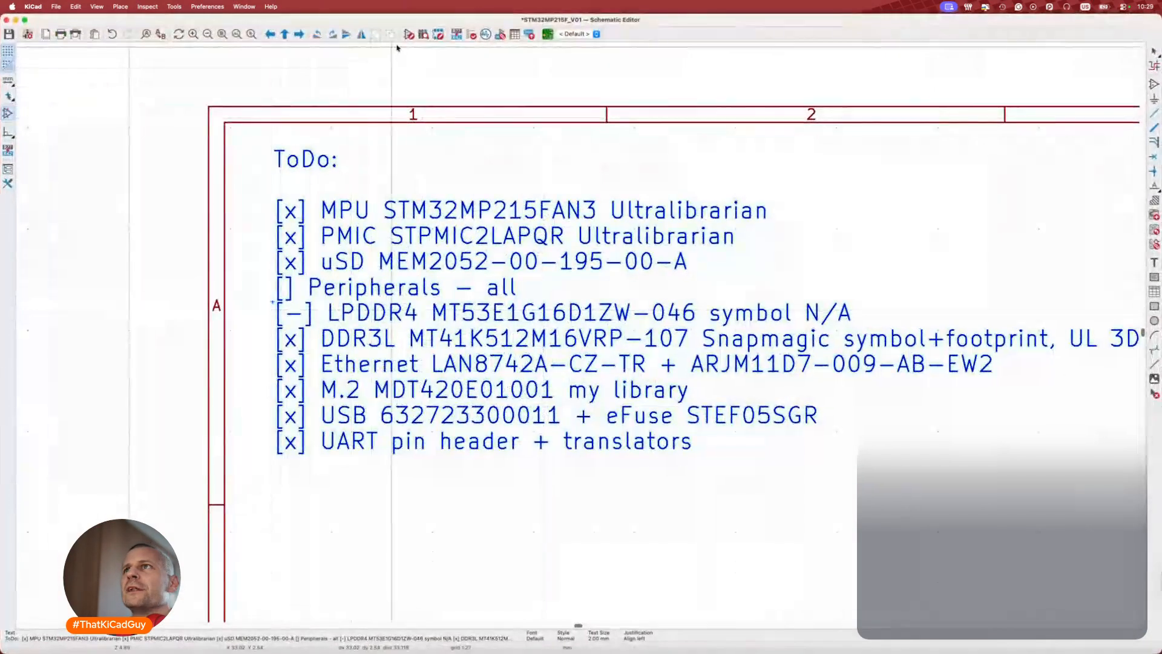
left_click(409, 34)
double_click(300, 19)
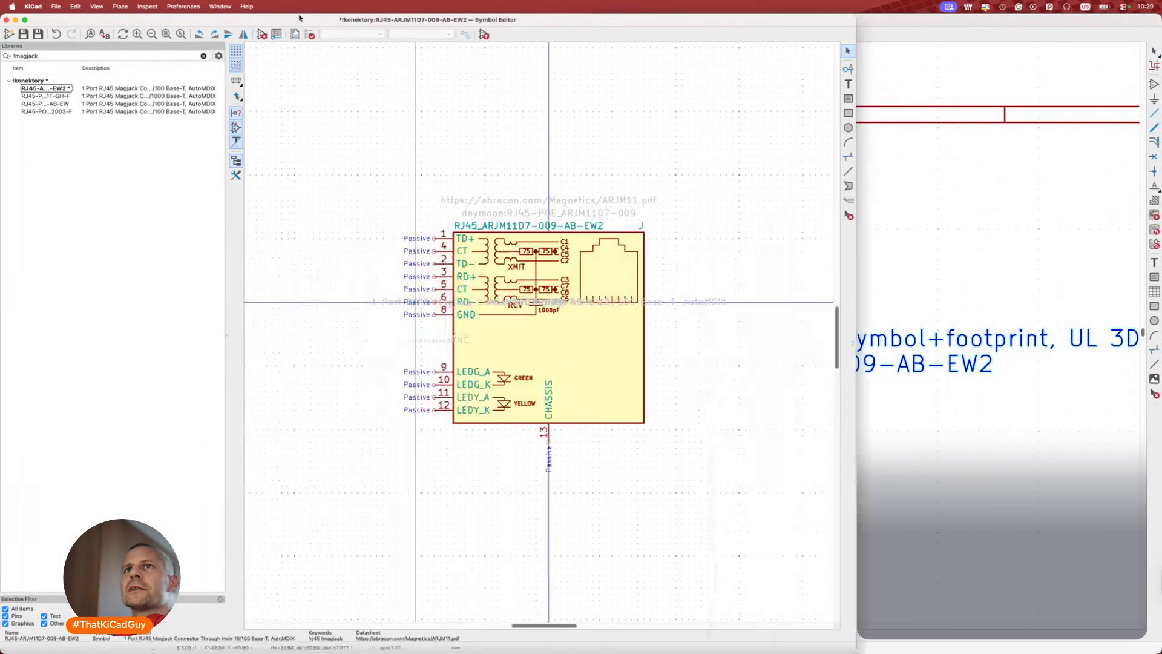
left_click(87, 55)
type("!esd")
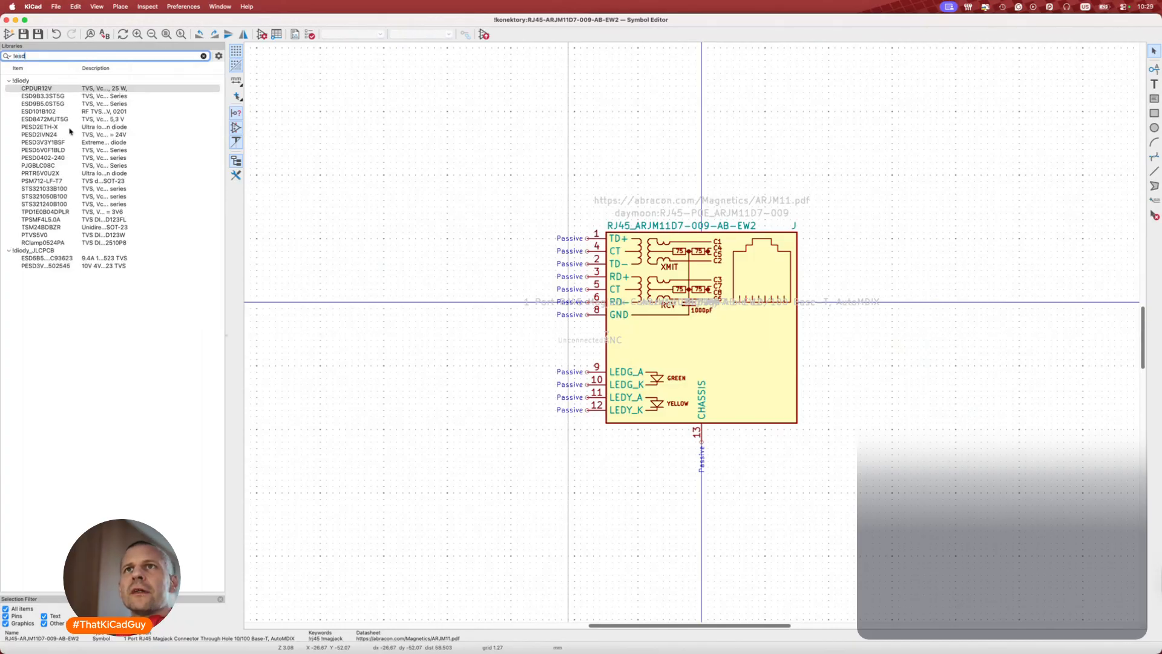
Open the PESD2ETH-X symbol and check the MOC part numbers in its properties.
double_click(58, 127)
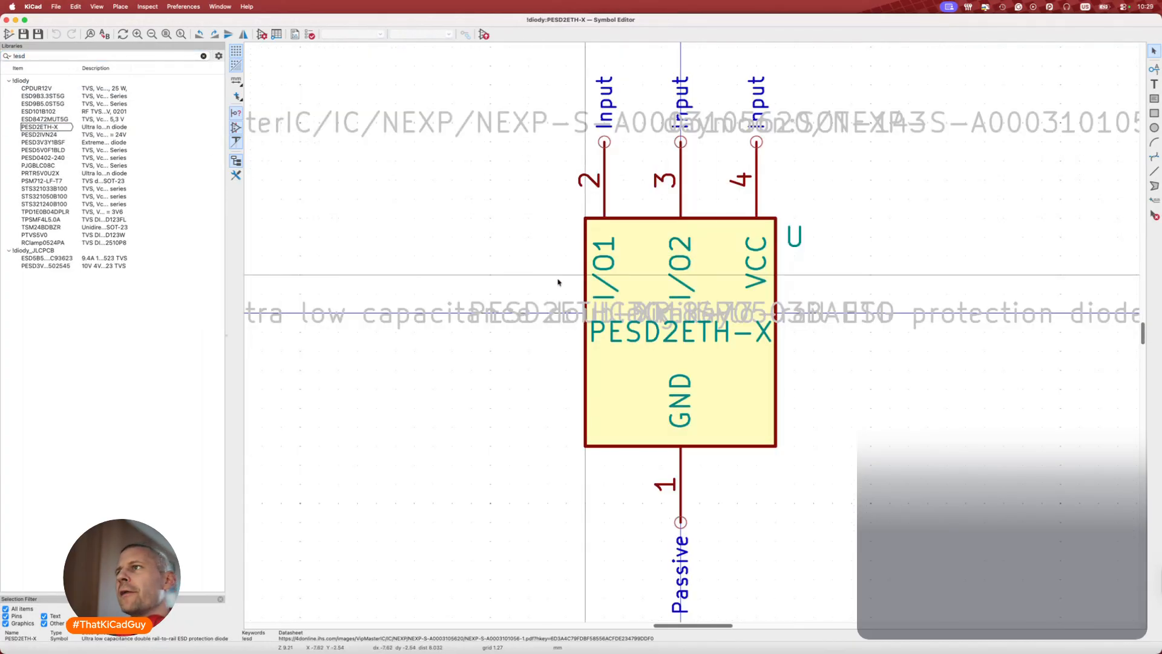
left_click(261, 35)
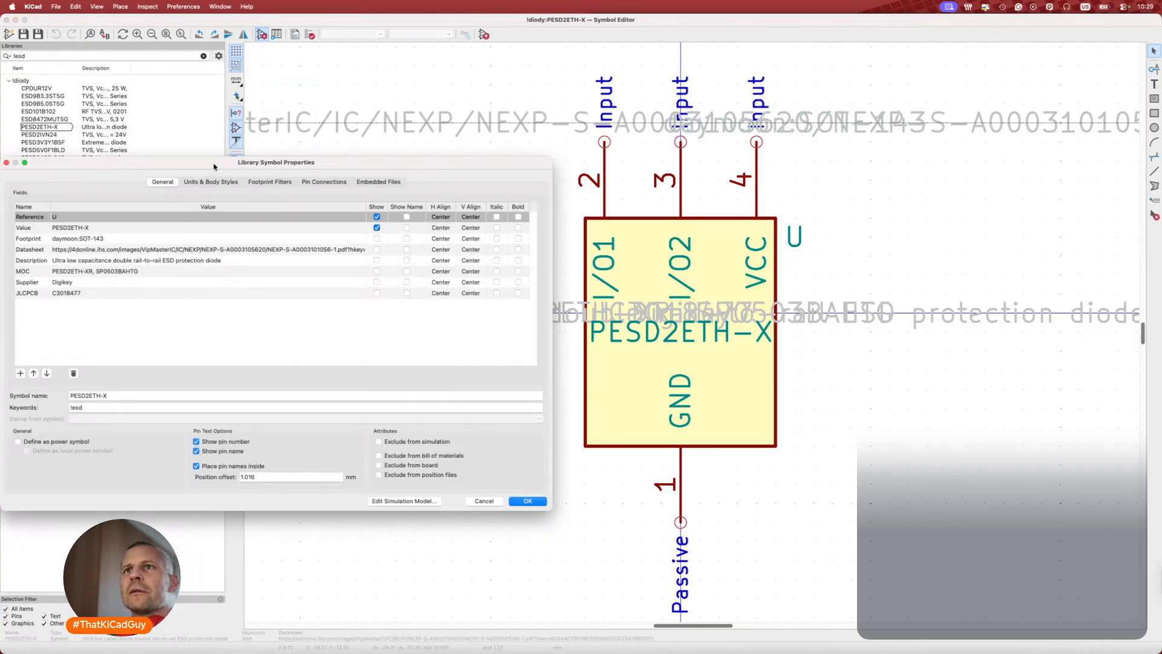
left_click_drag(212, 165, 347, 181)
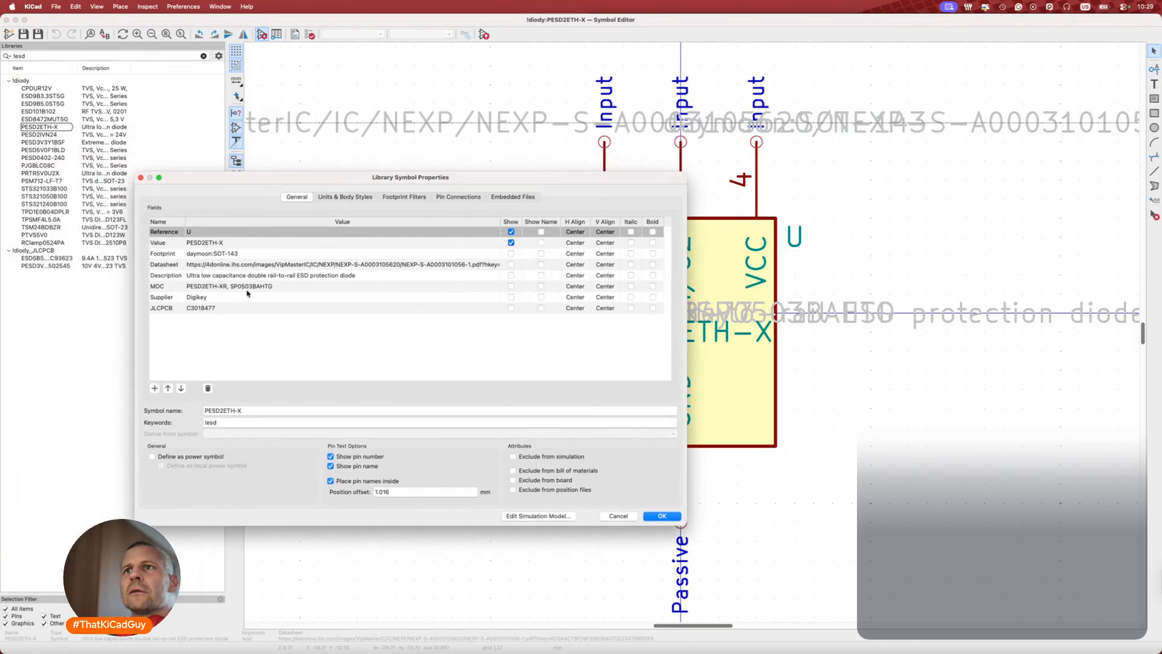
left_click(269, 286)
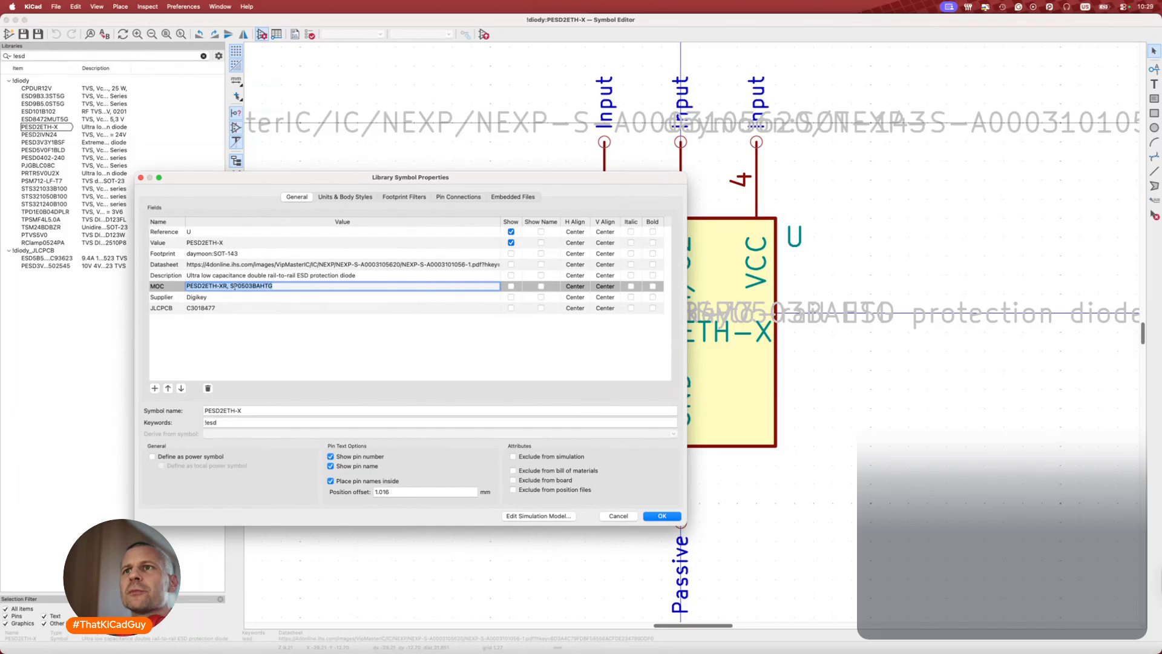
Search Mouser for "USBLC6-4SC6" and open the product page of the STMicroelectronics USBLC6-4SC6.
key("super+Tab")
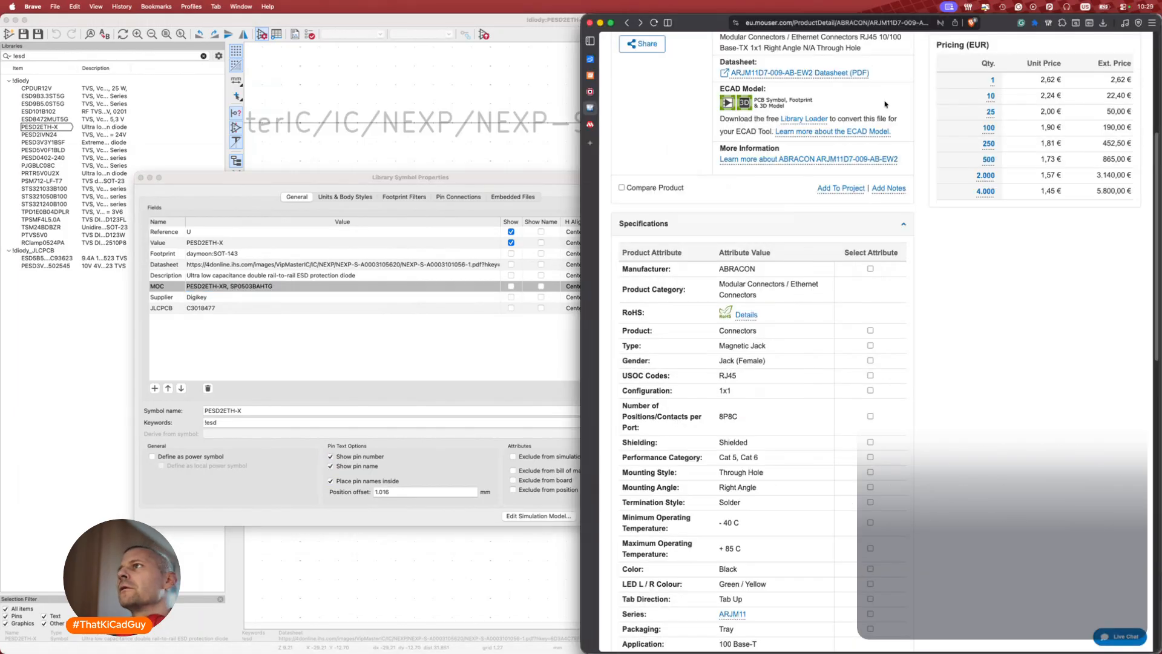
scroll(909, 106, "up", 5)
left_click(873, 63)
key("super+v")
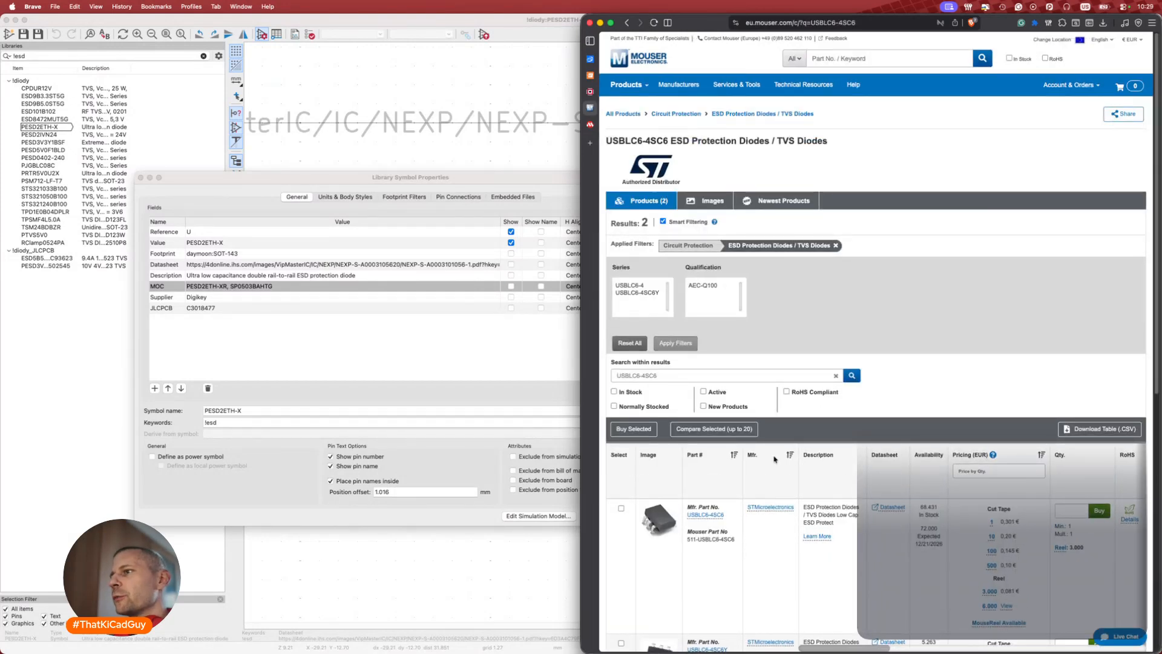
left_click(703, 514)
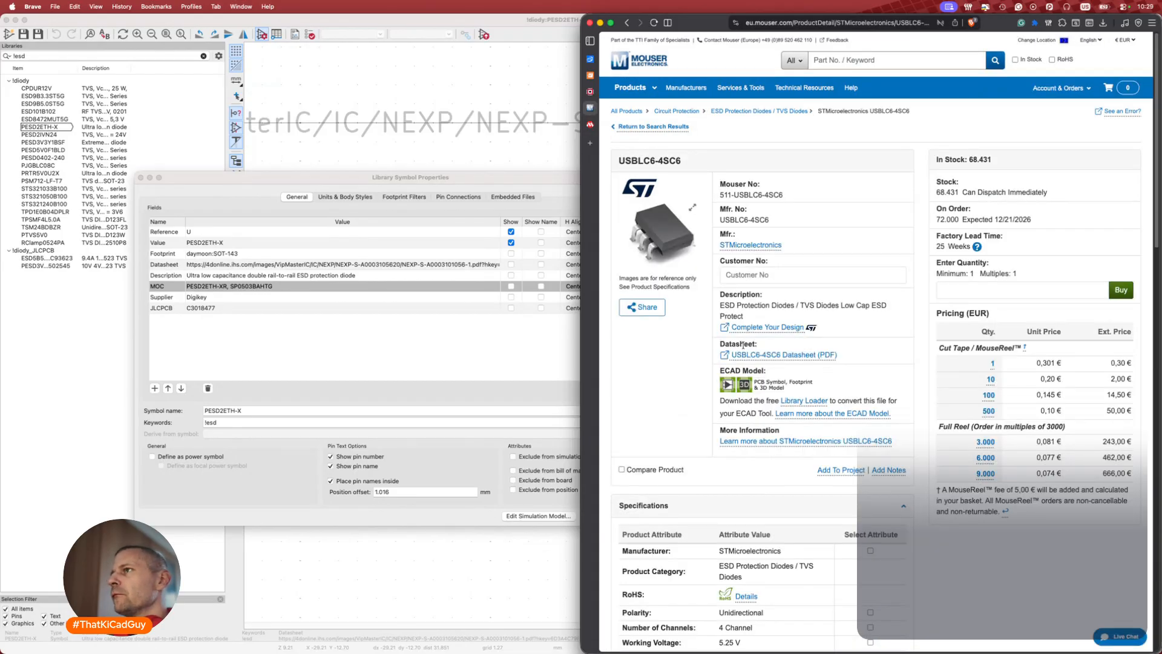
Compare the PESD2ETH-X symbol's properties with the U13 protection circuit in the reference schematic PDF, and close the properties.
left_click(337, 297)
left_click(309, 287)
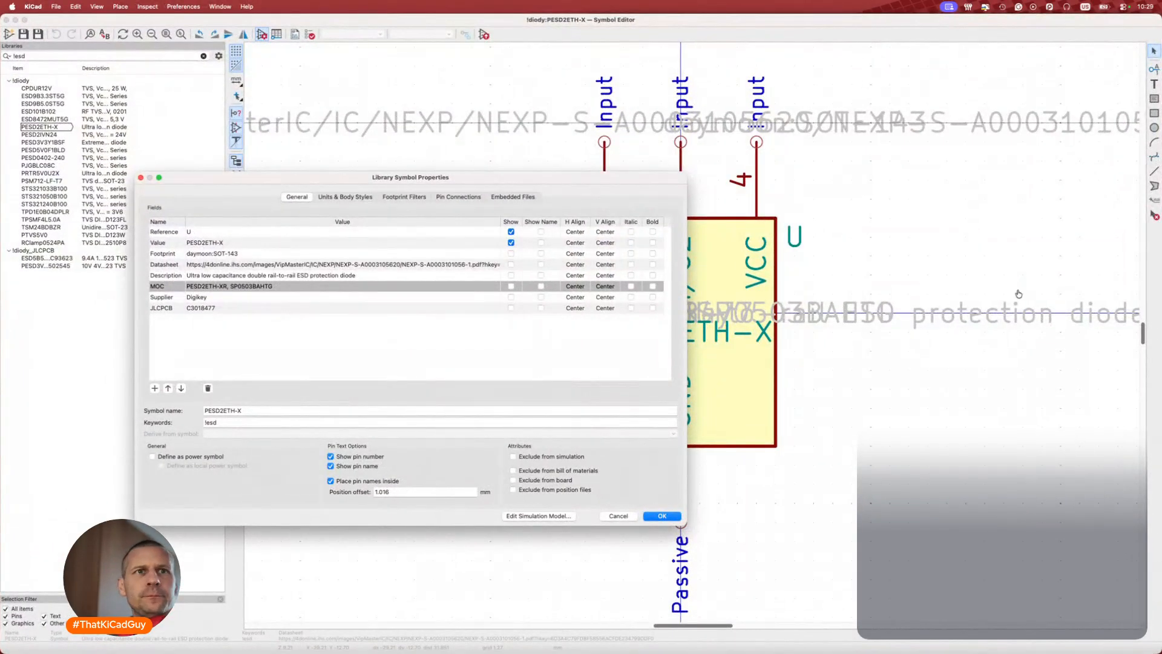
key("super+Tab")
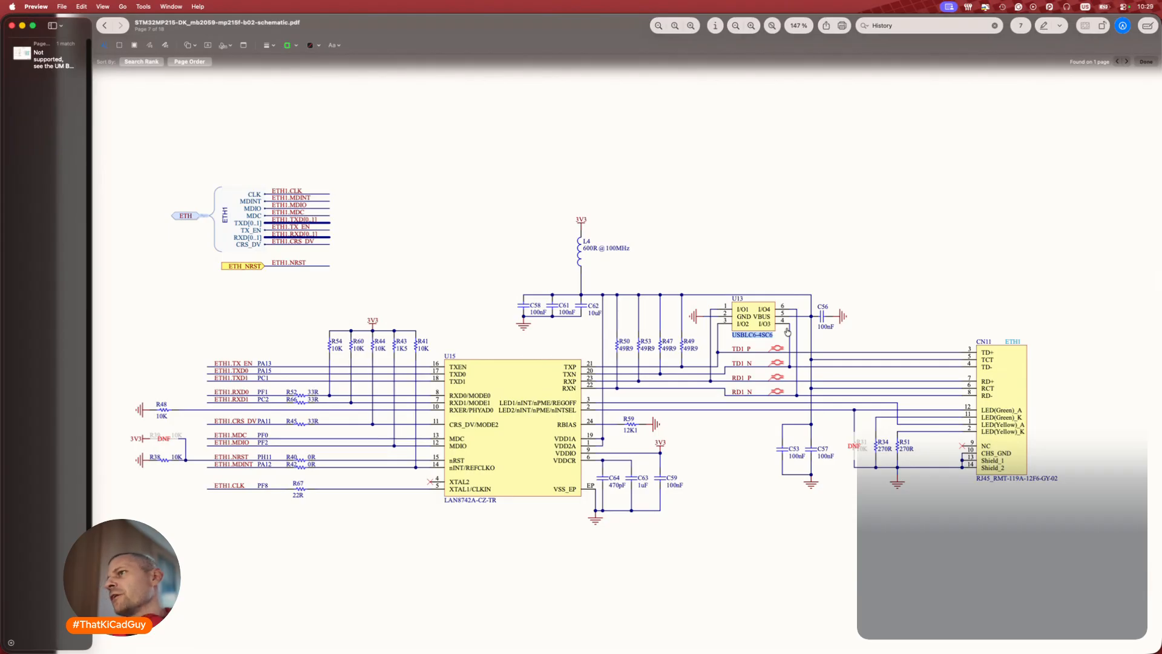
left_click(798, 289)
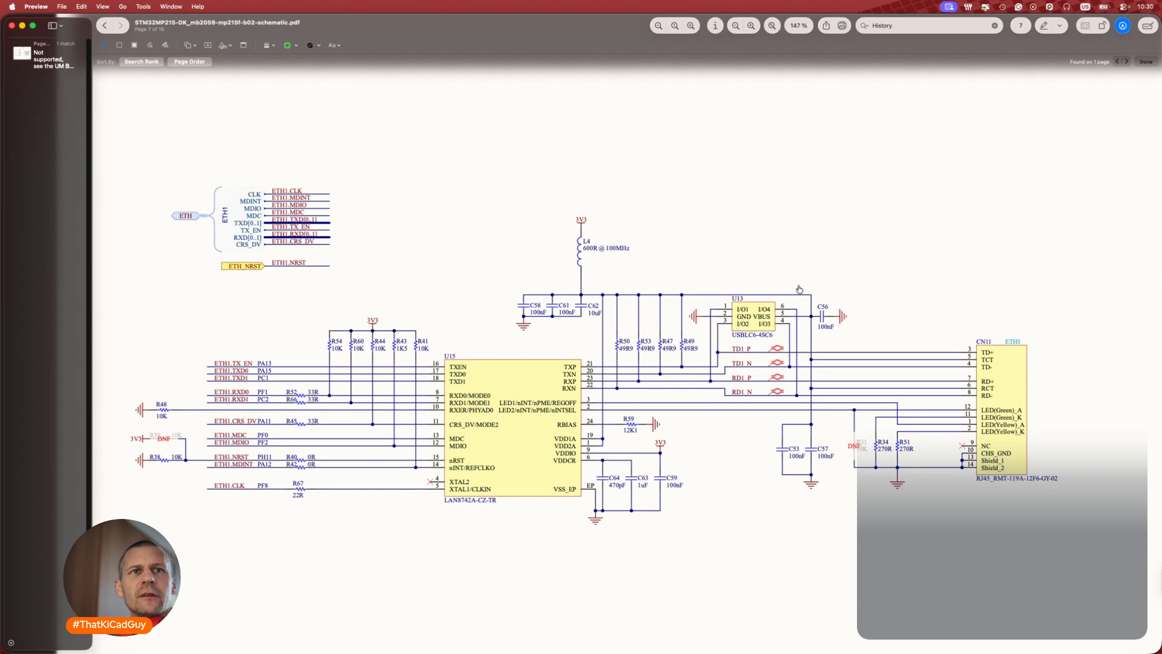
key("super+Tab")
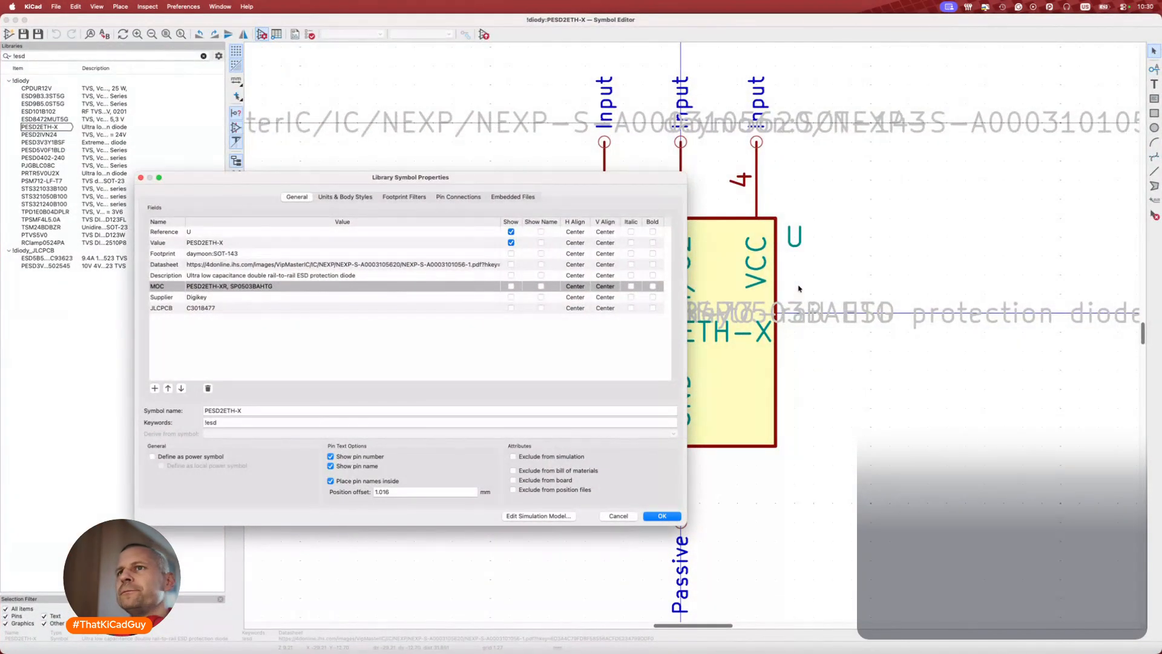
left_click(141, 180)
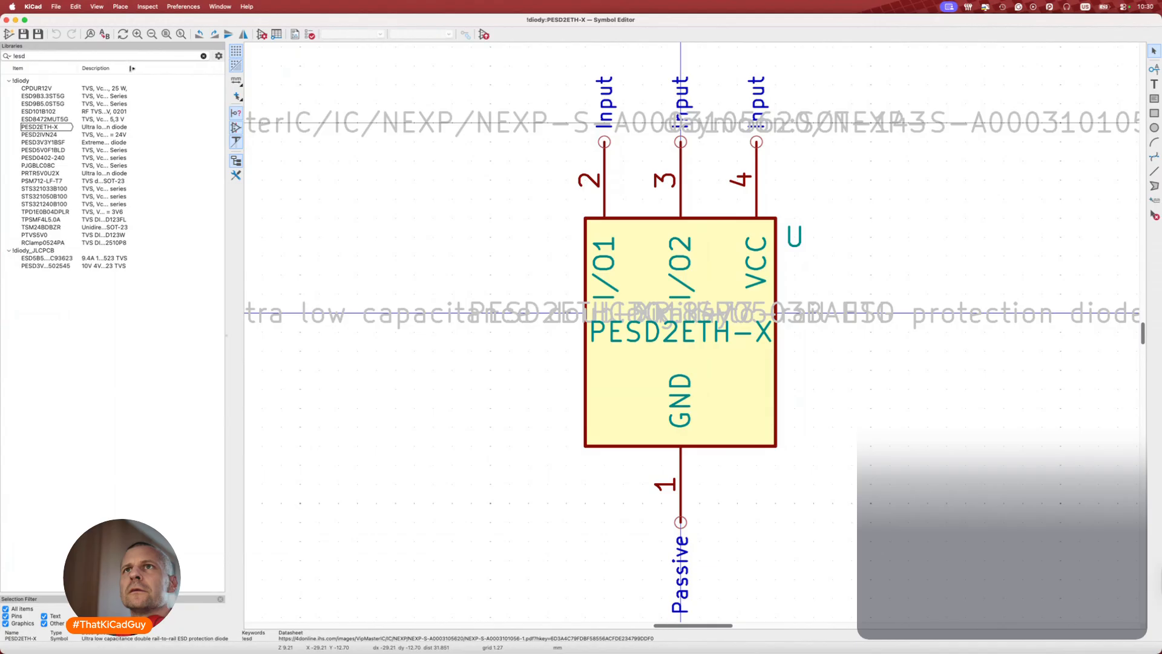
Widen the Description column of the symbol list to read the ESD diode descriptions.
left_click_drag(162, 68, 209, 73)
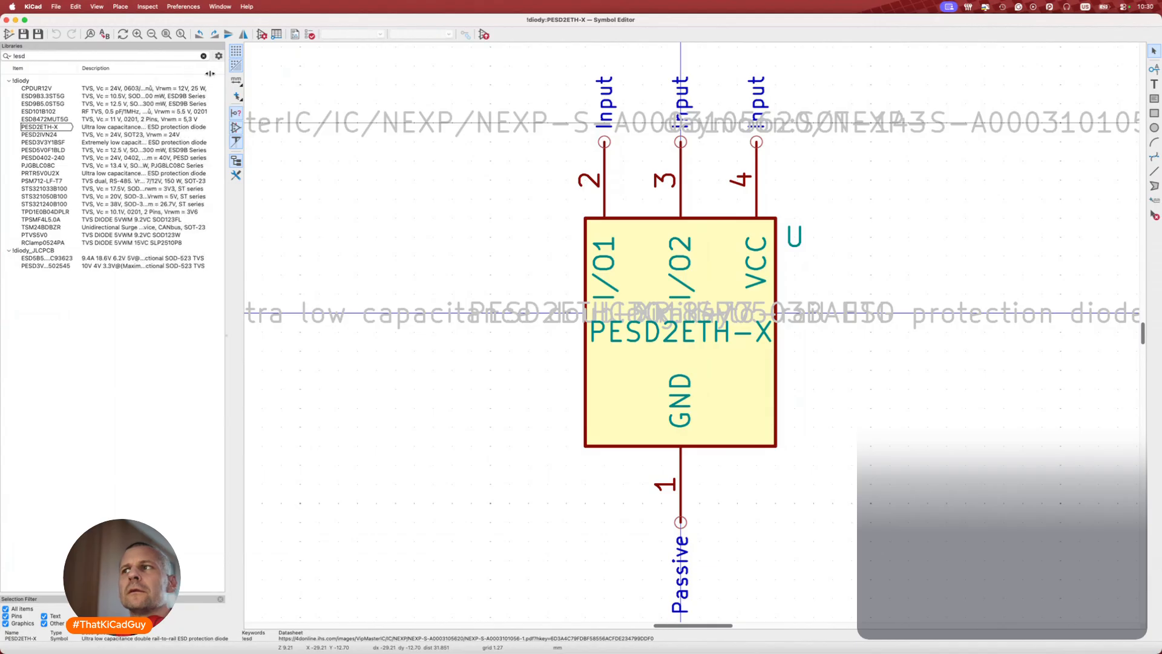
right_click(46, 129)
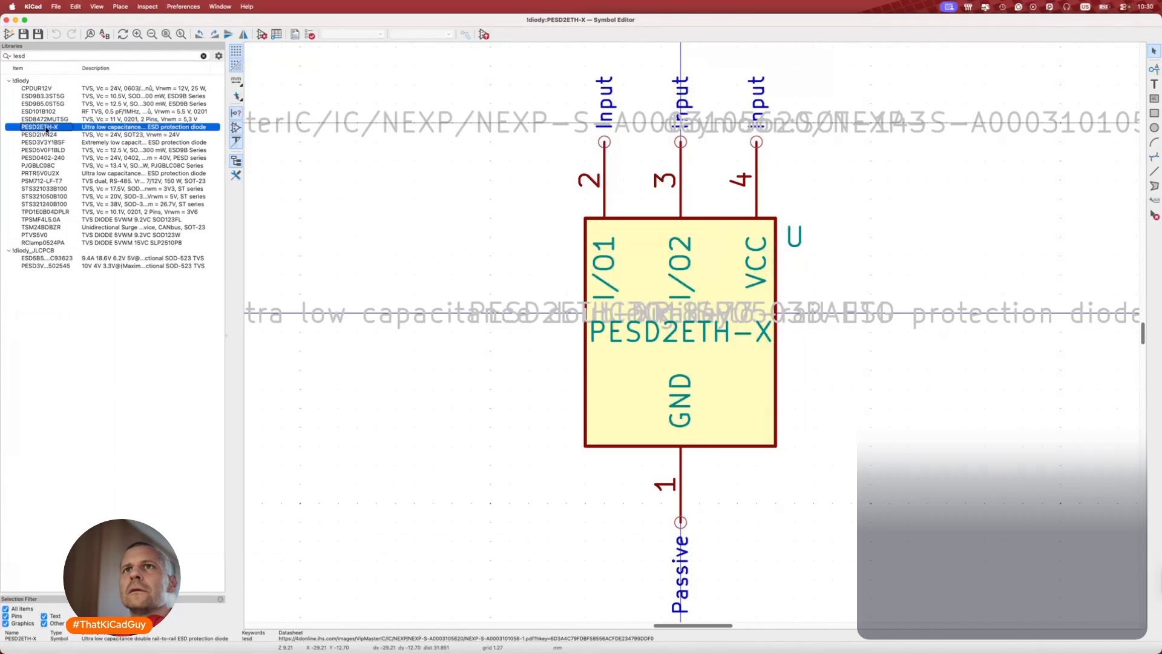
key("Escape")
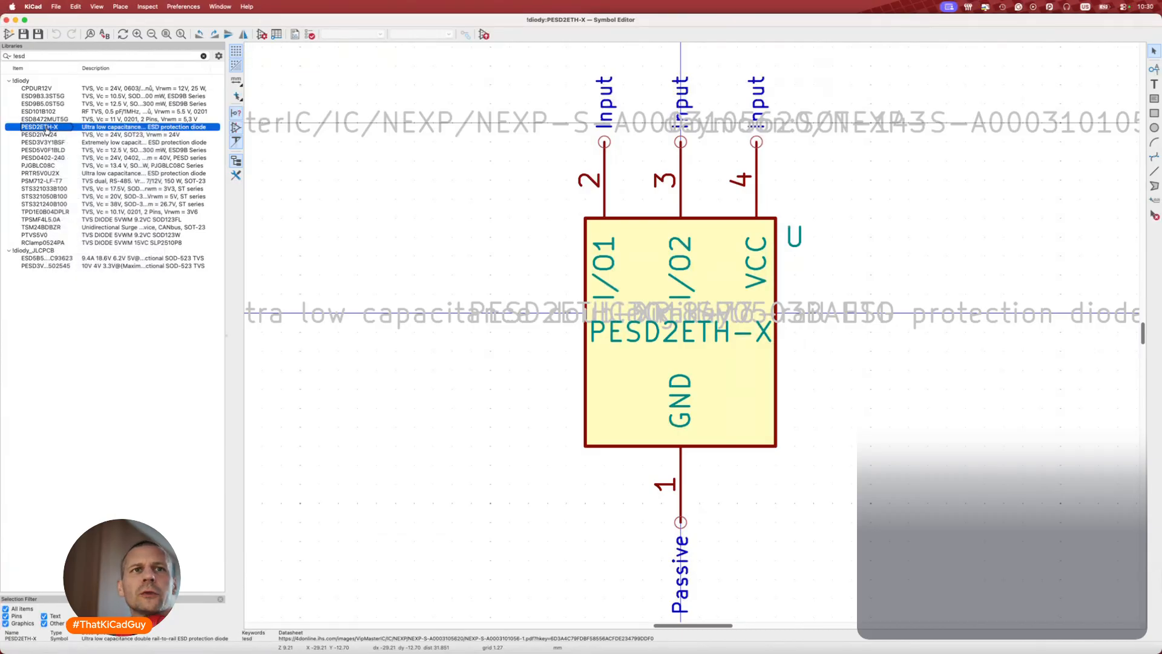
Review the USBLC6-4SC6 specifications and pricing on its Mouser page and return to the Symbol Editor.
key("super+Tab")
scroll(870, 417, "down", 5)
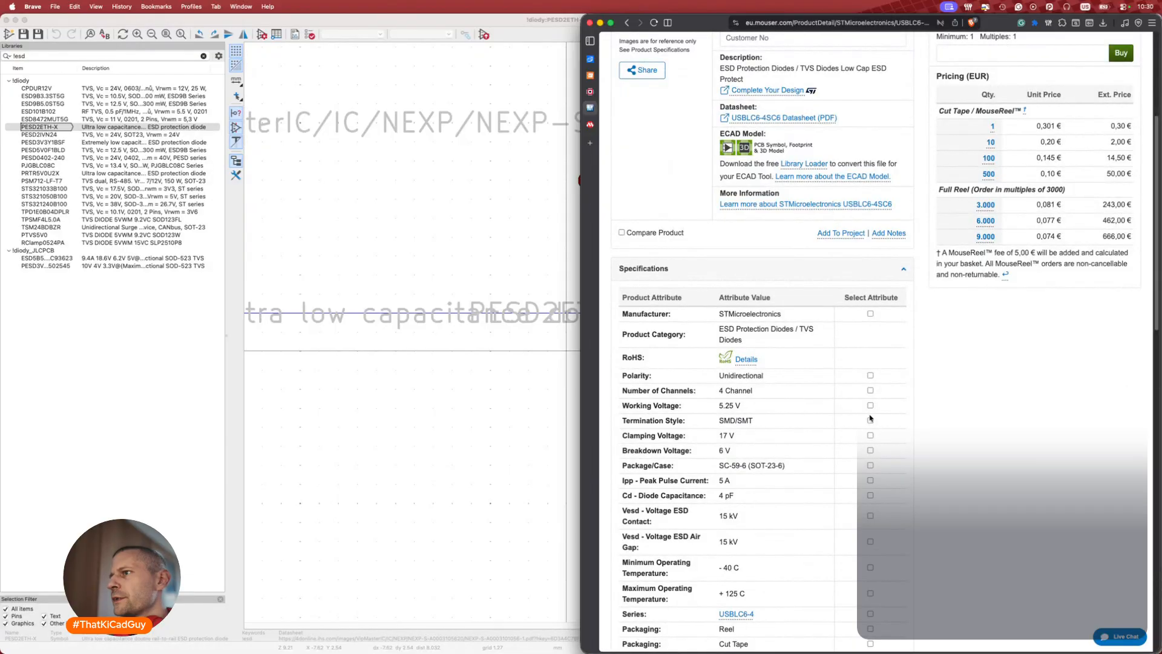
scroll(869, 417, "up", 6)
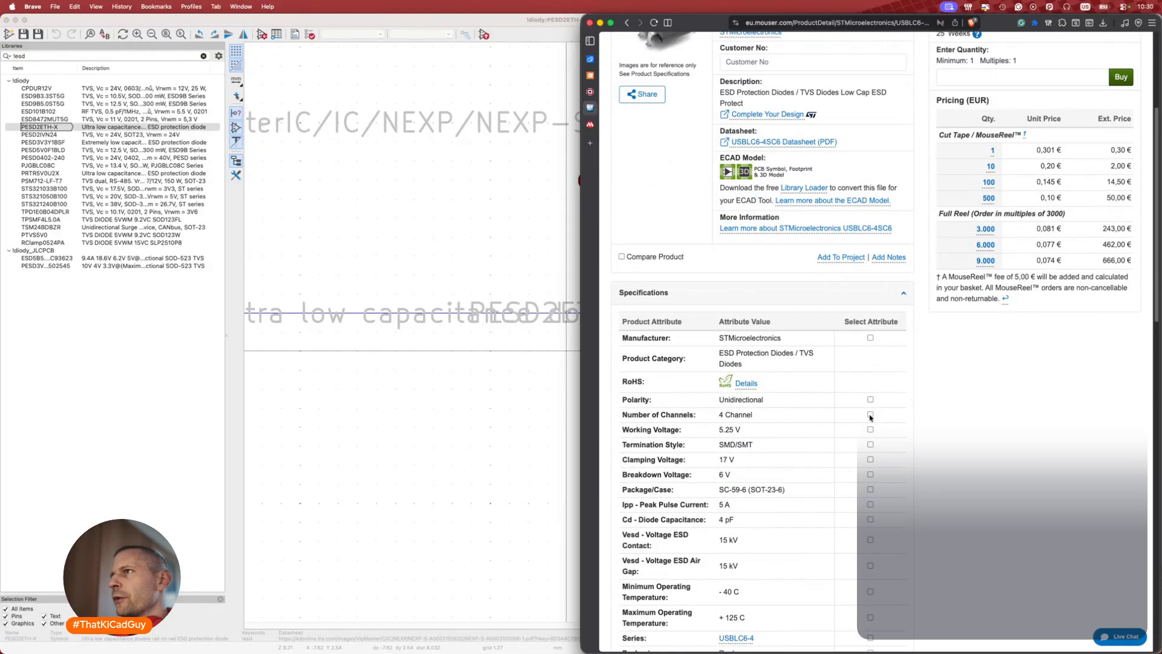
key("super+Tab")
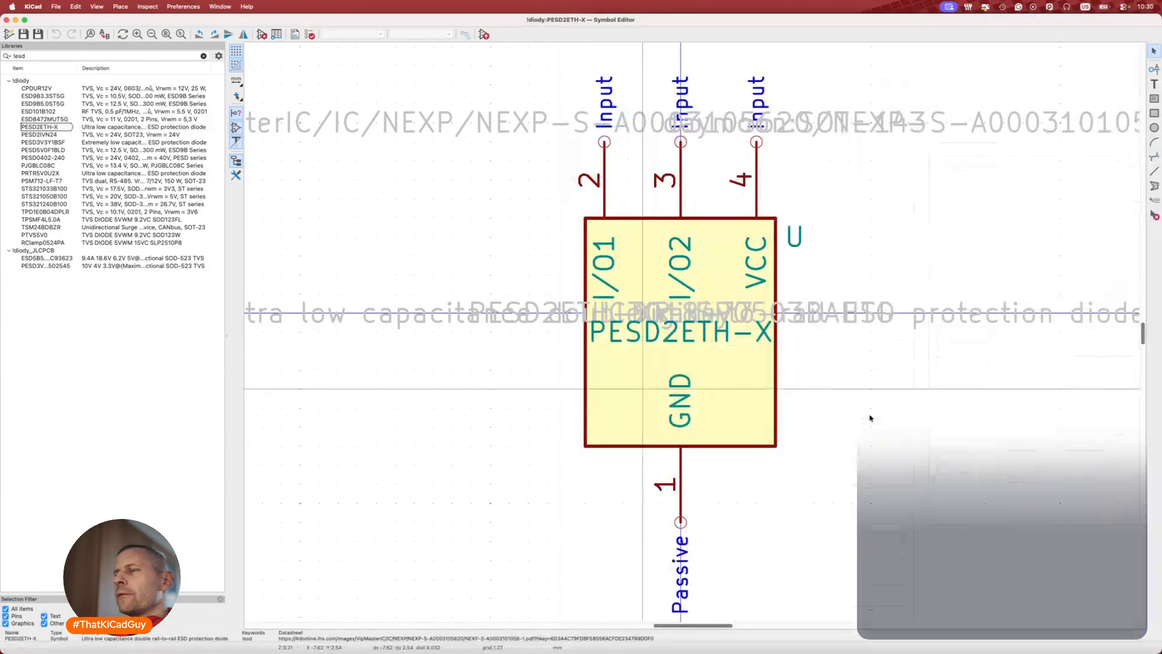
Save a copy of the PESD2ETH-X symbol as USBLC6-4SC6 in the !diody library.
right_click(59, 129)
left_click(66, 196)
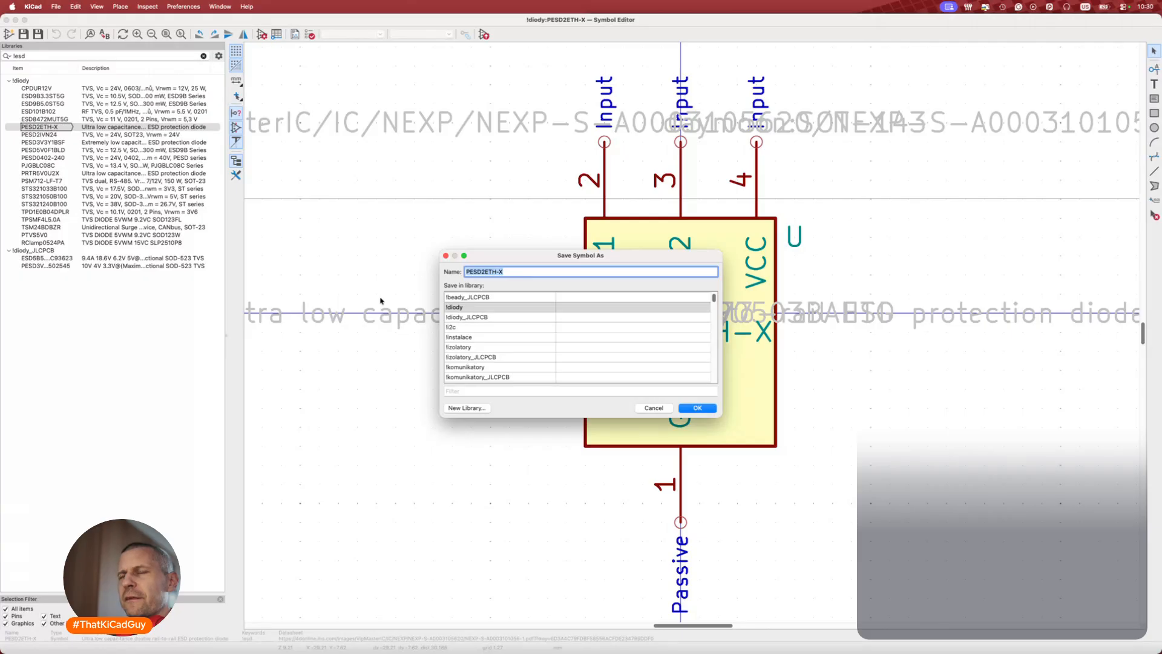
type("USBLC6-4SC6")
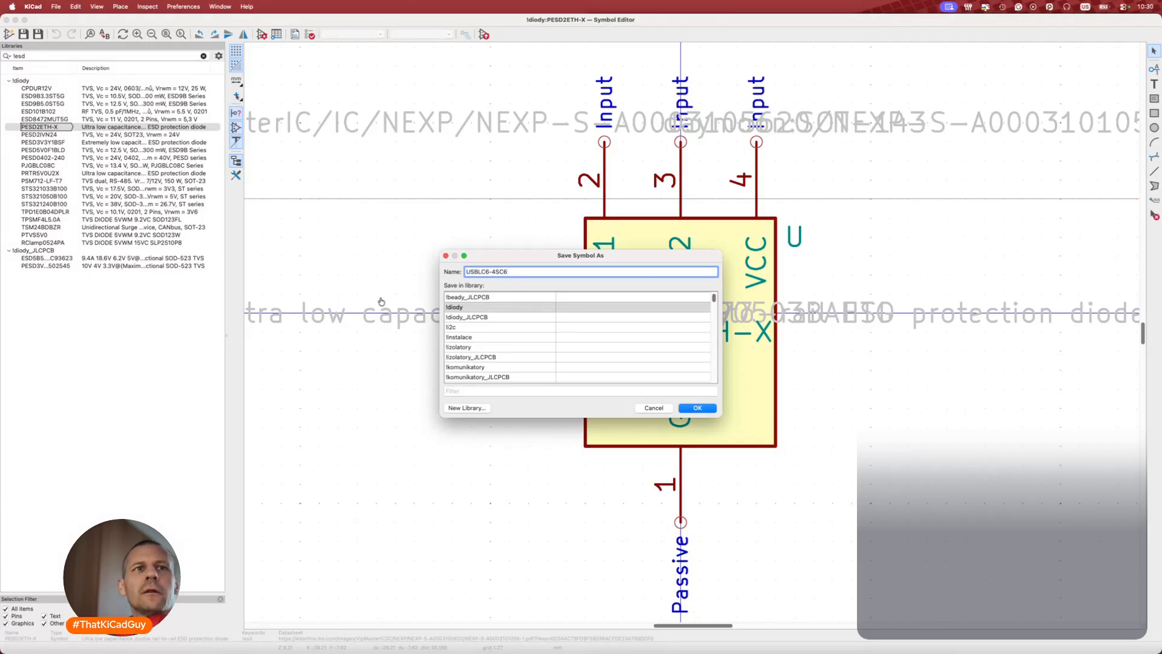
key("super+Tab")
left_click(548, 303)
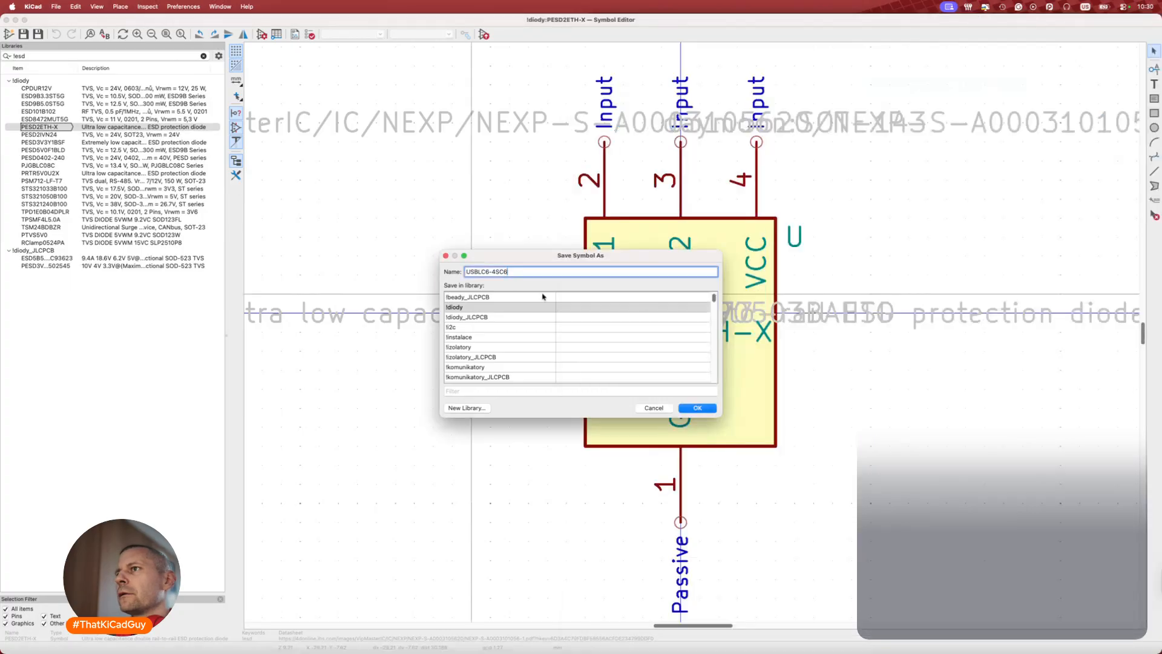
left_click_drag(580, 257, 541, 257)
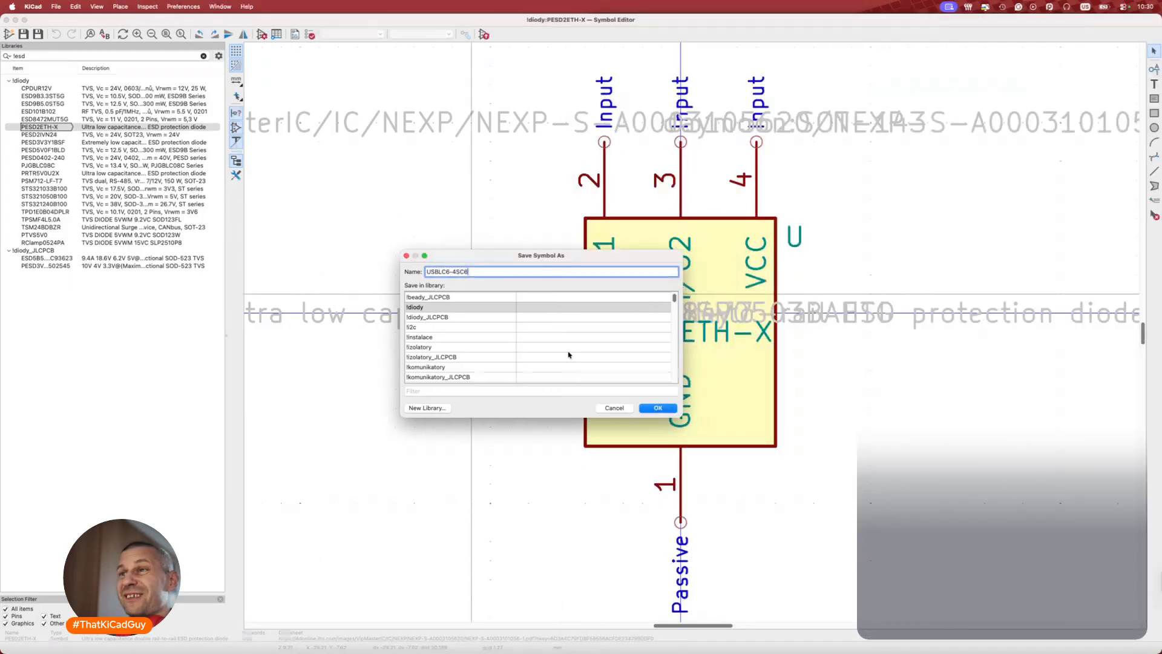
left_click(658, 408)
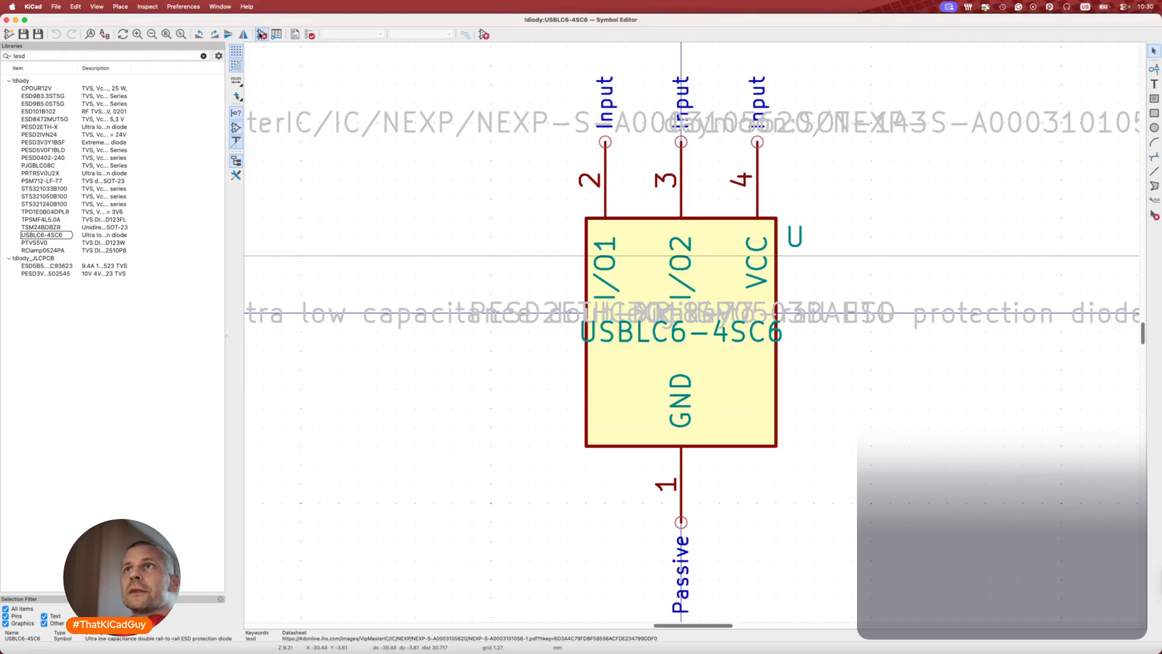
Open the new symbol's properties and the USBLC6-4SC6 datasheet from Mouser, and review its applications, capacitance and functional diagram.
left_click(261, 34)
key("super+Tab")
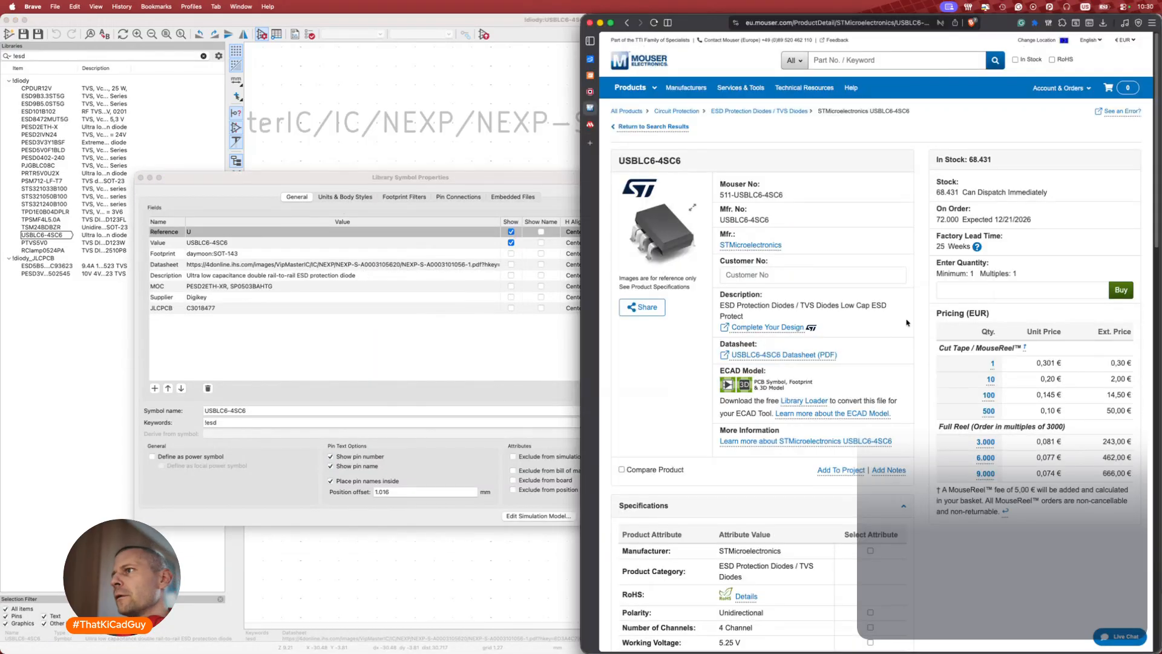
left_click(806, 356)
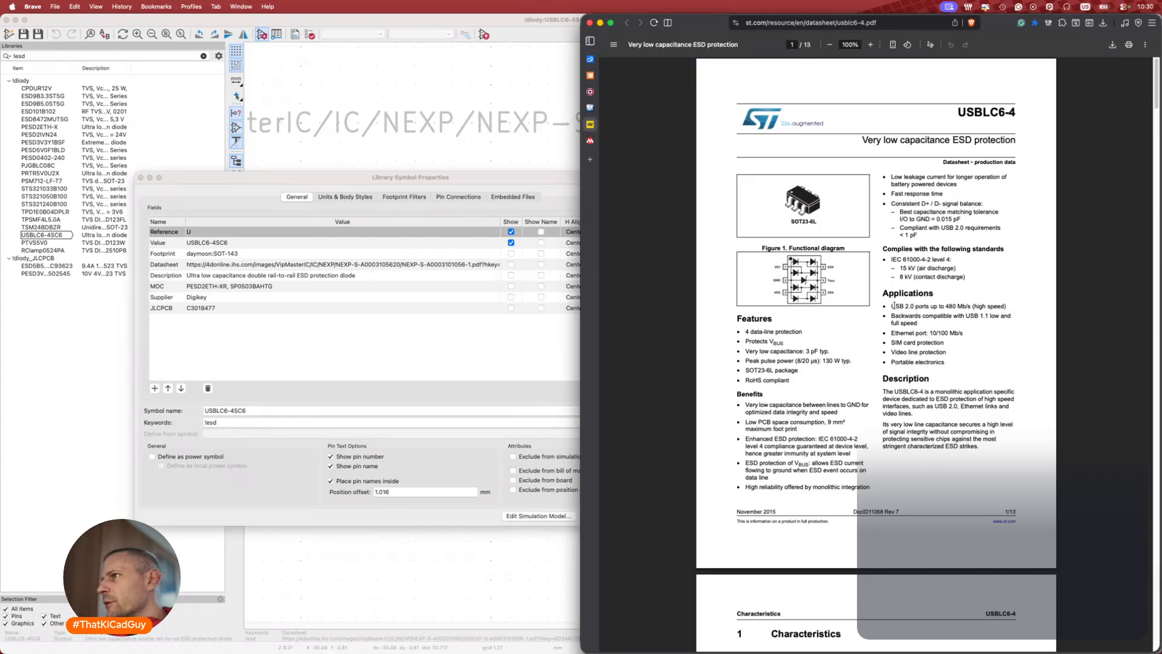
left_click_drag(894, 306, 1025, 305)
left_click(917, 339)
left_click_drag(805, 350, 851, 351)
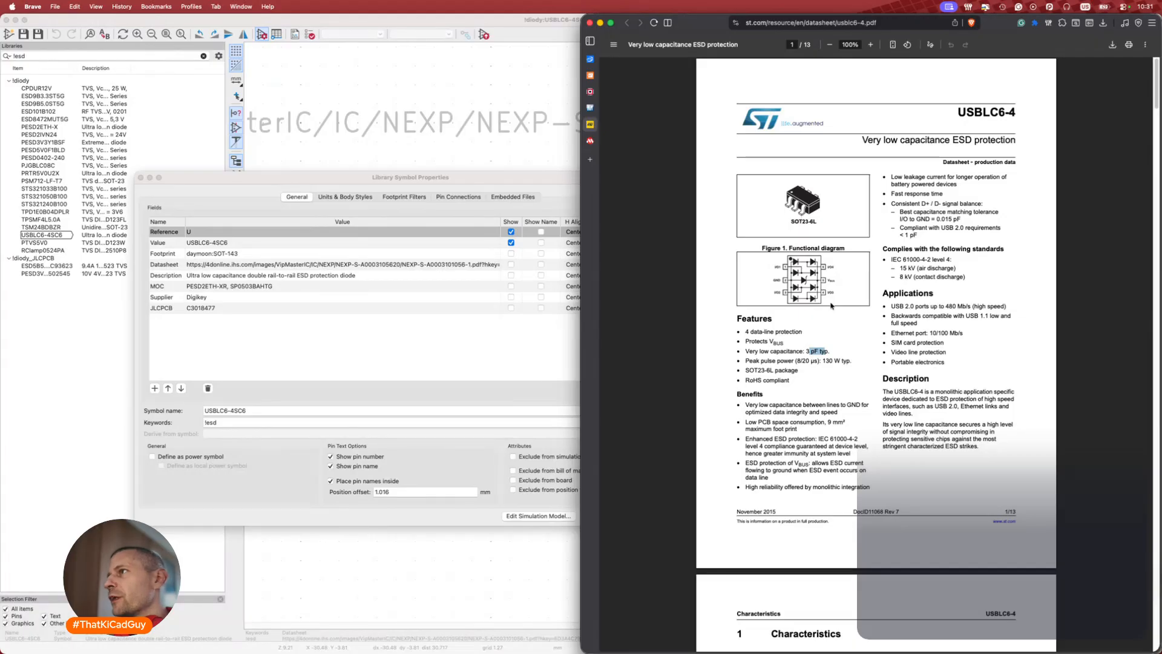
scroll(831, 436, "down", 5)
scroll(832, 436, "up", 5)
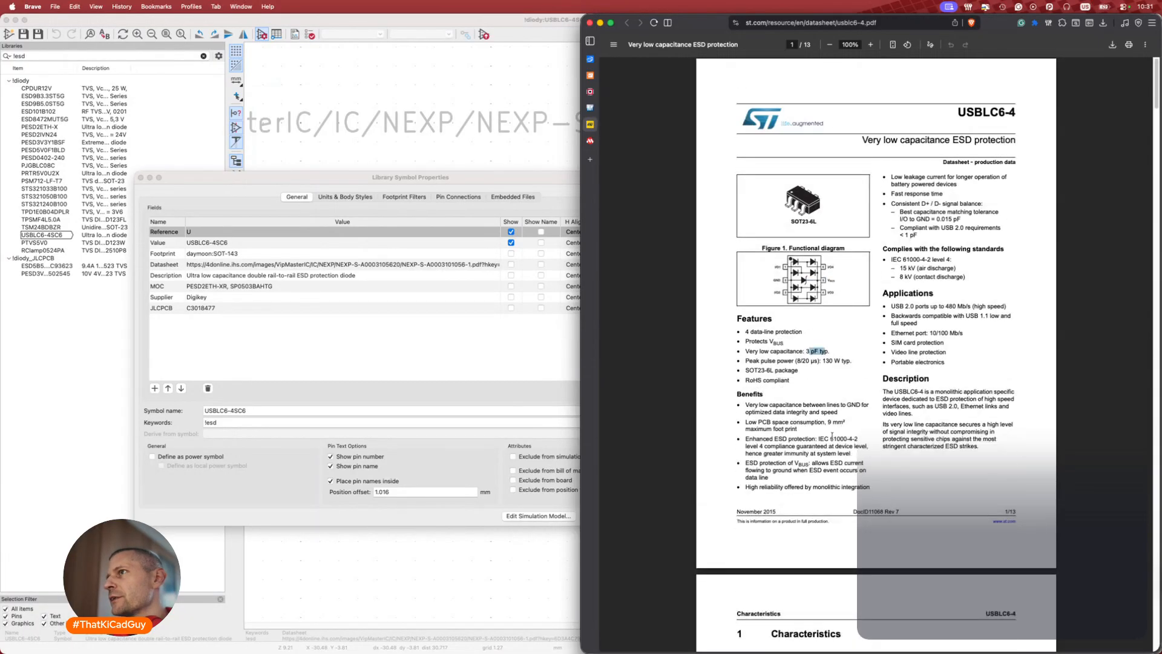
scroll(780, 331, "up", 5, "ctrl")
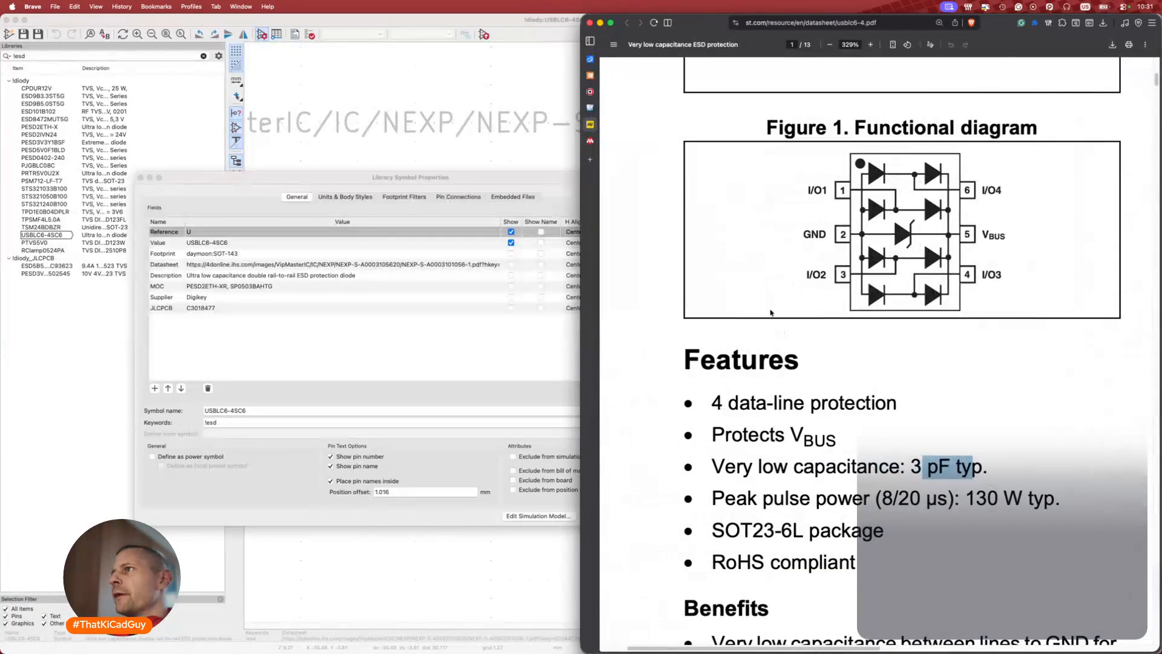
Search the footprints for "sot-23-6" and assign daymoon:TSOT-23-6 to the USBLC6-4SC6 symbol.
left_click(296, 394)
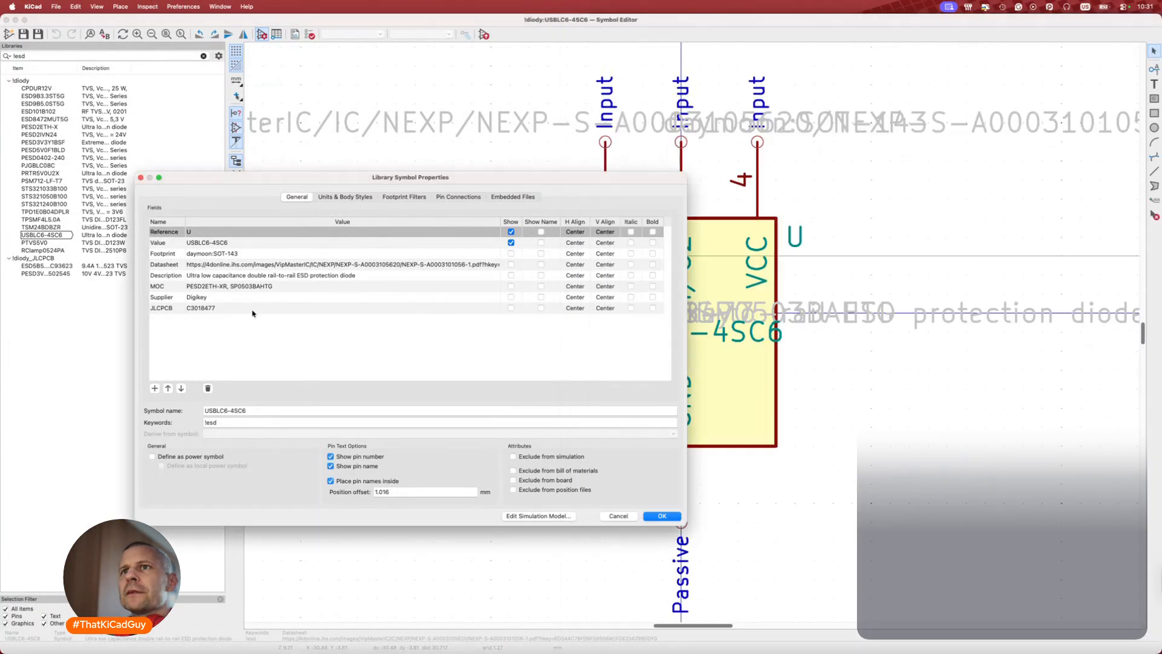
left_click(245, 254)
left_click(494, 254)
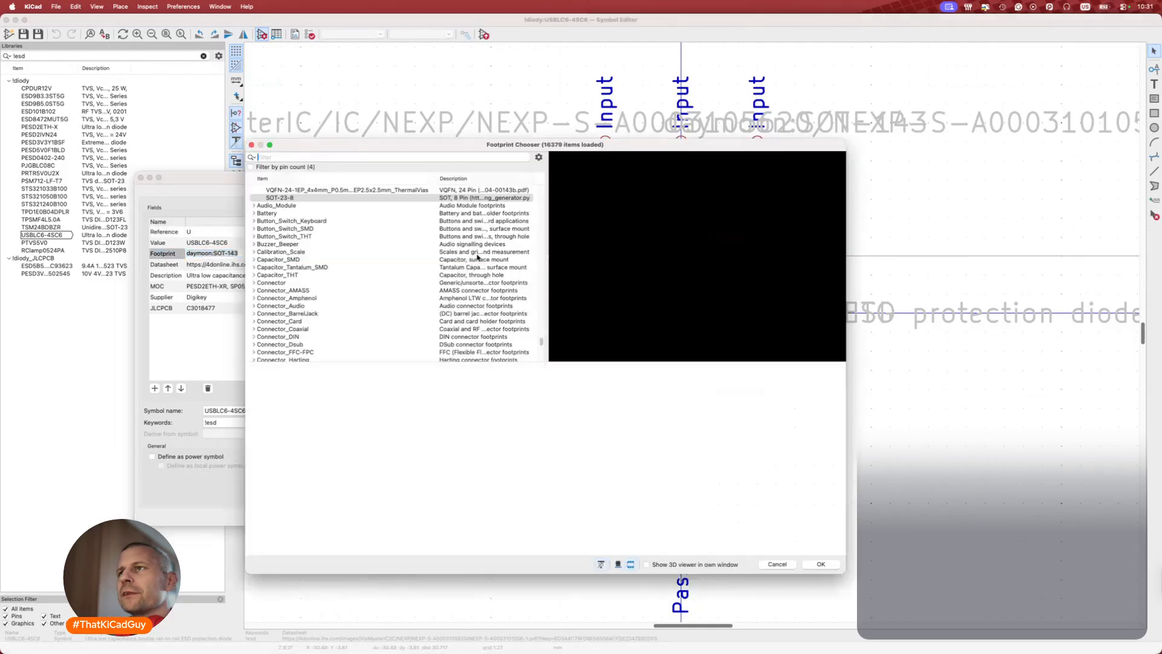
type("s")
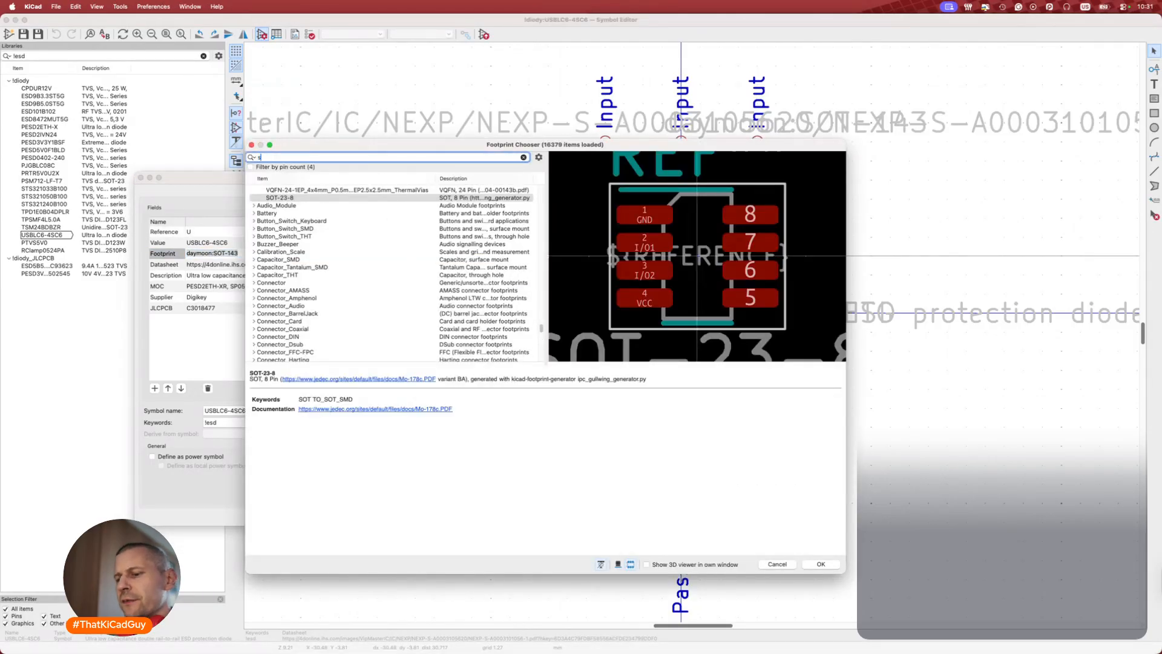
type("ot-2")
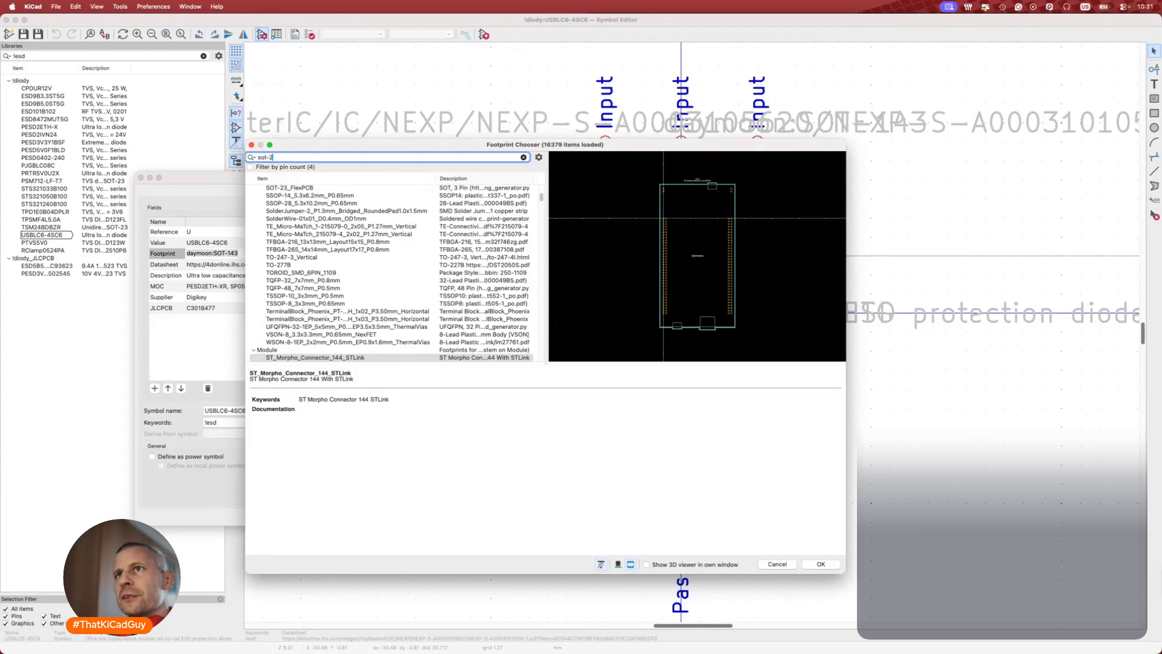
type("3-6")
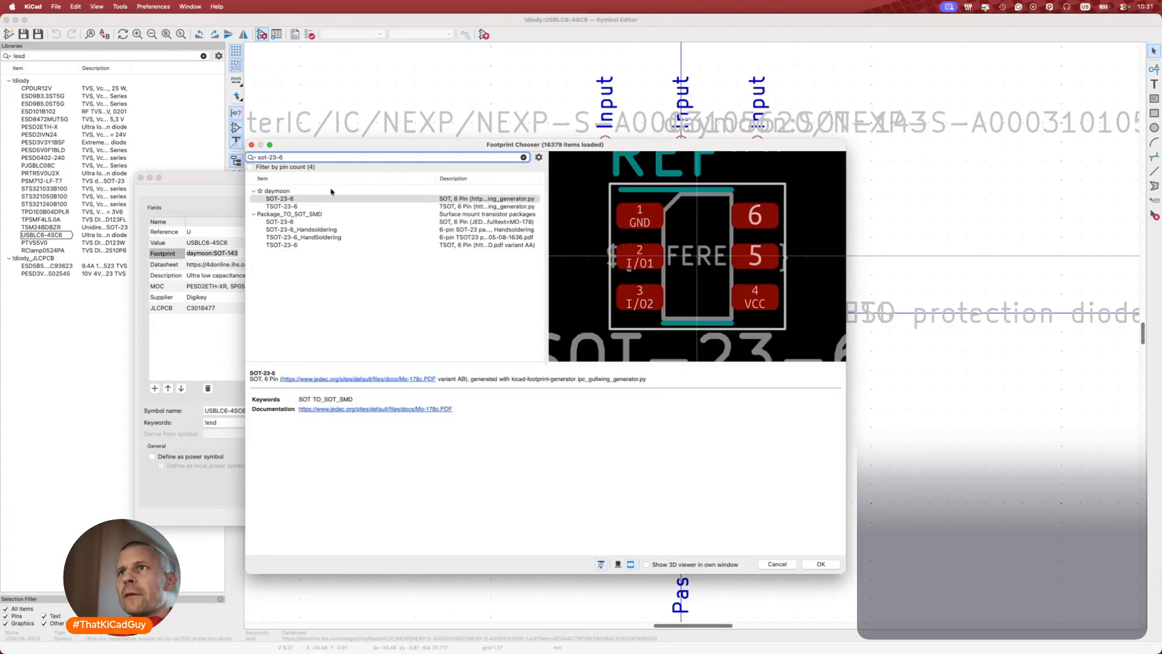
left_click(323, 203)
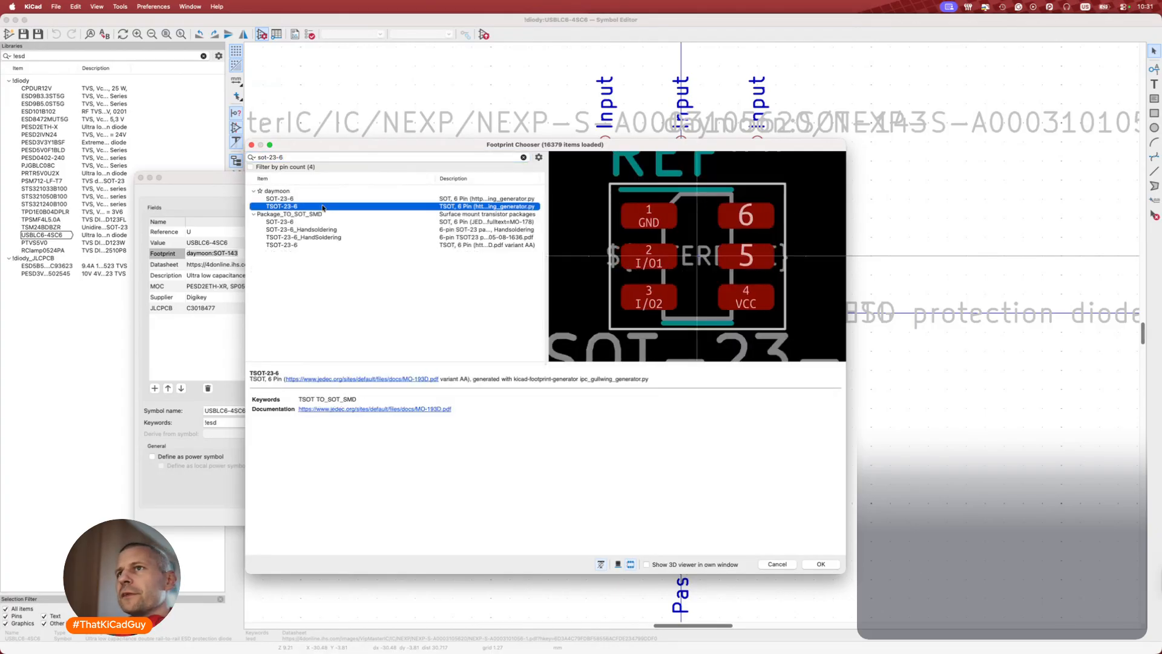
double_click(323, 206)
Check the package in the datasheet and correct the symbol's footprint to daymoon:SOT-23-6.
key("super+Tab")
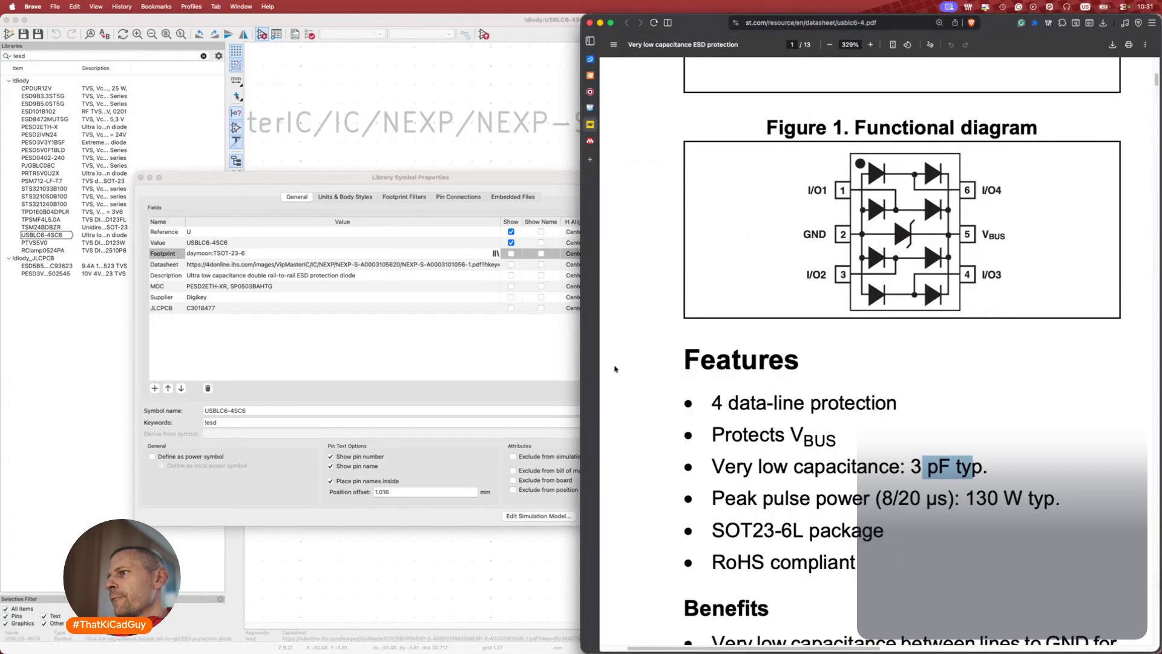
key("super+Tab")
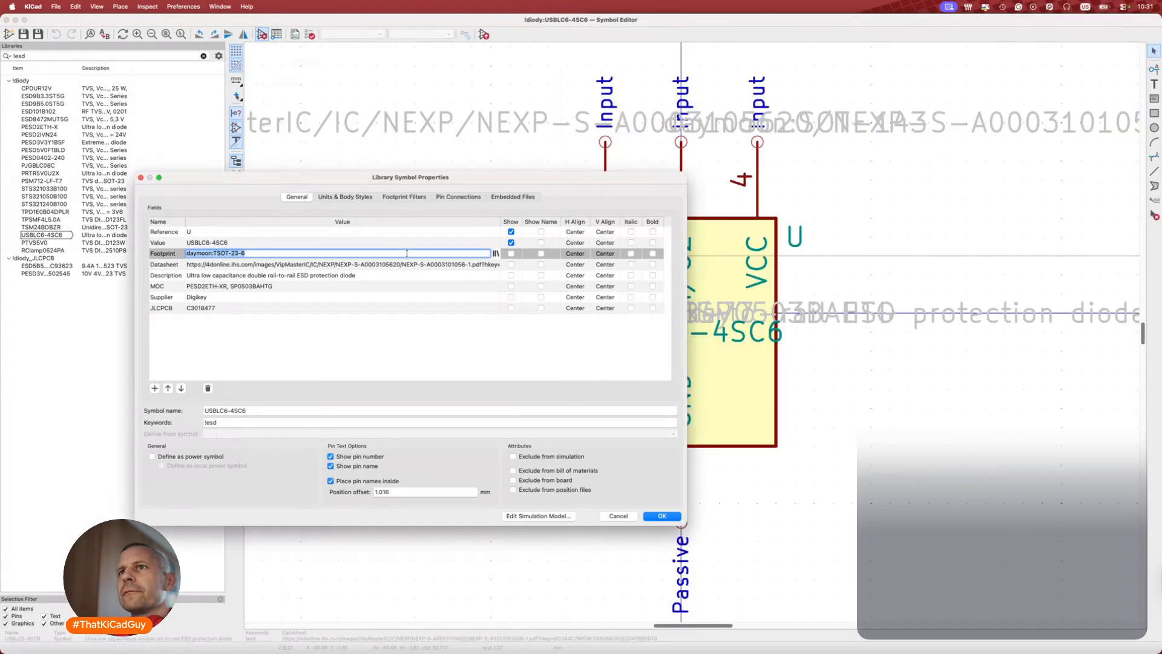
left_click(217, 250)
key("BackSpace")
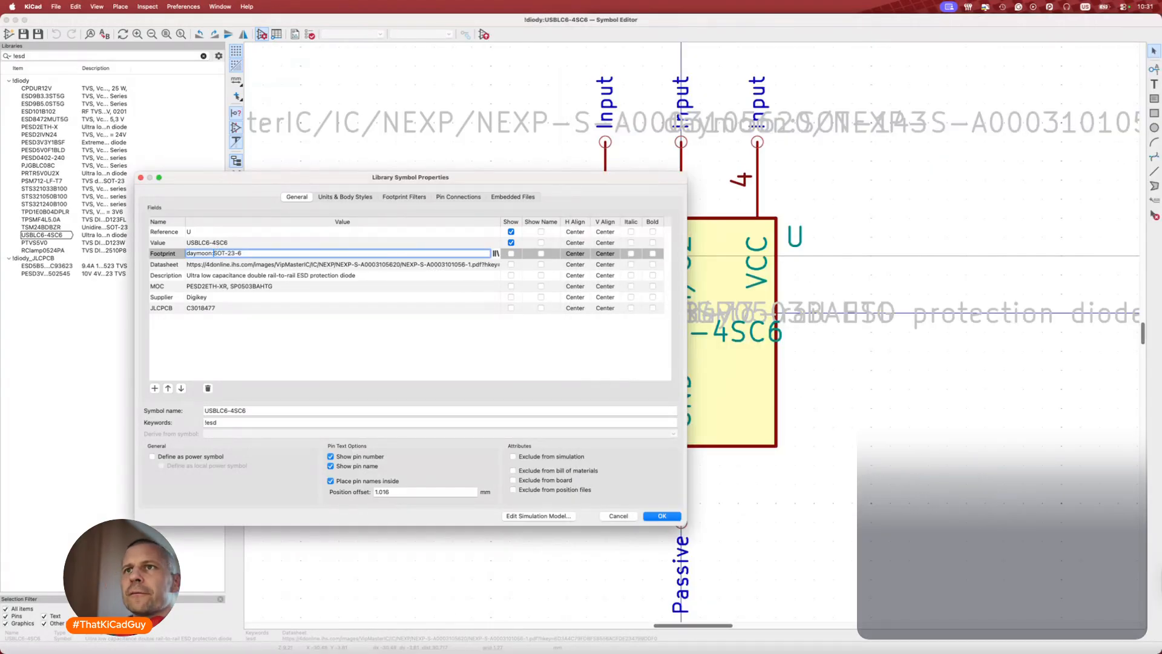
left_click(284, 265)
key("super+Tab")
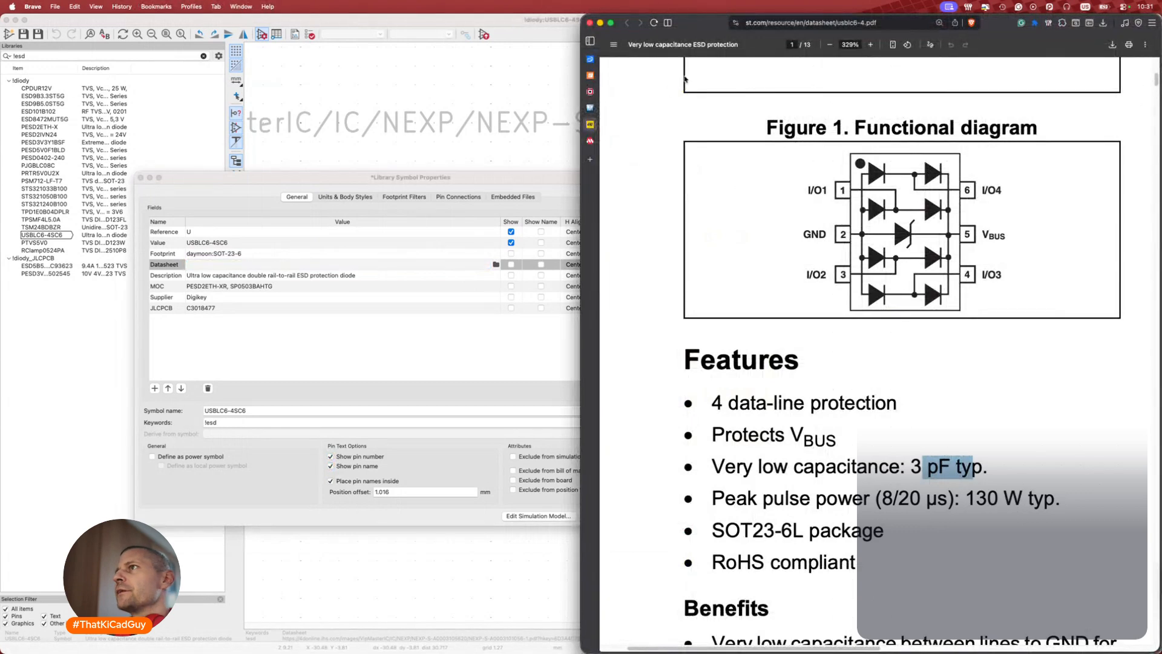
left_click(776, 27)
key("super+c")
key("super+Tab")
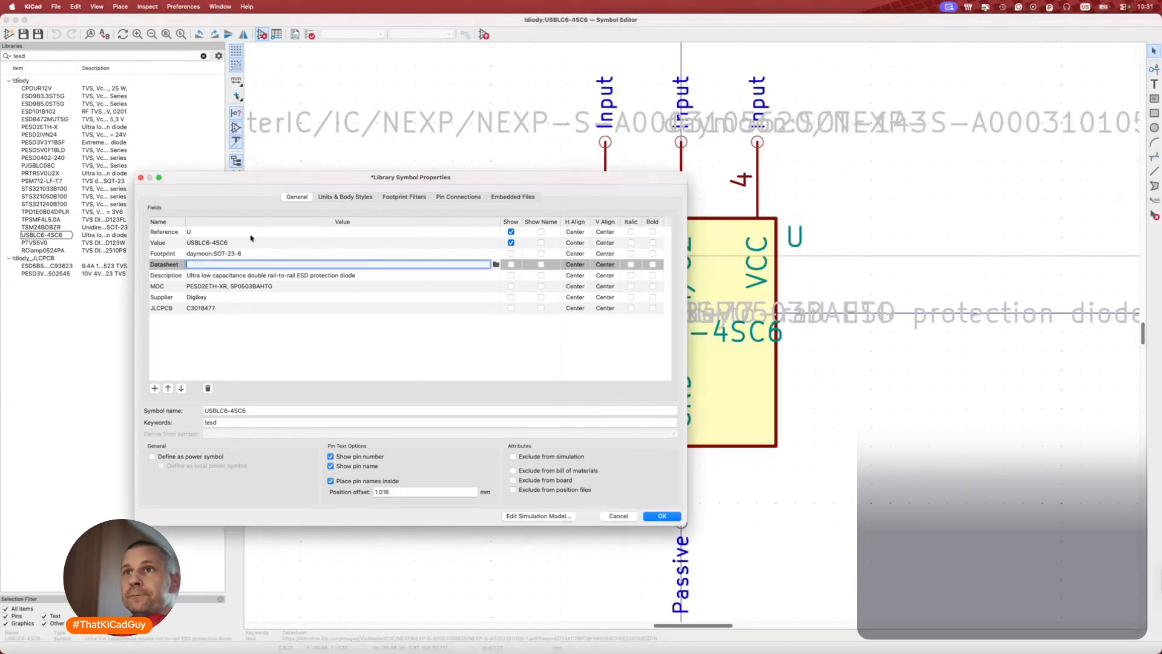
key("super+v")
Check the part's title in the datasheet and replace "double" with "four" in the symbol's description.
key("super+Tab")
scroll(1001, 291, "up", 9)
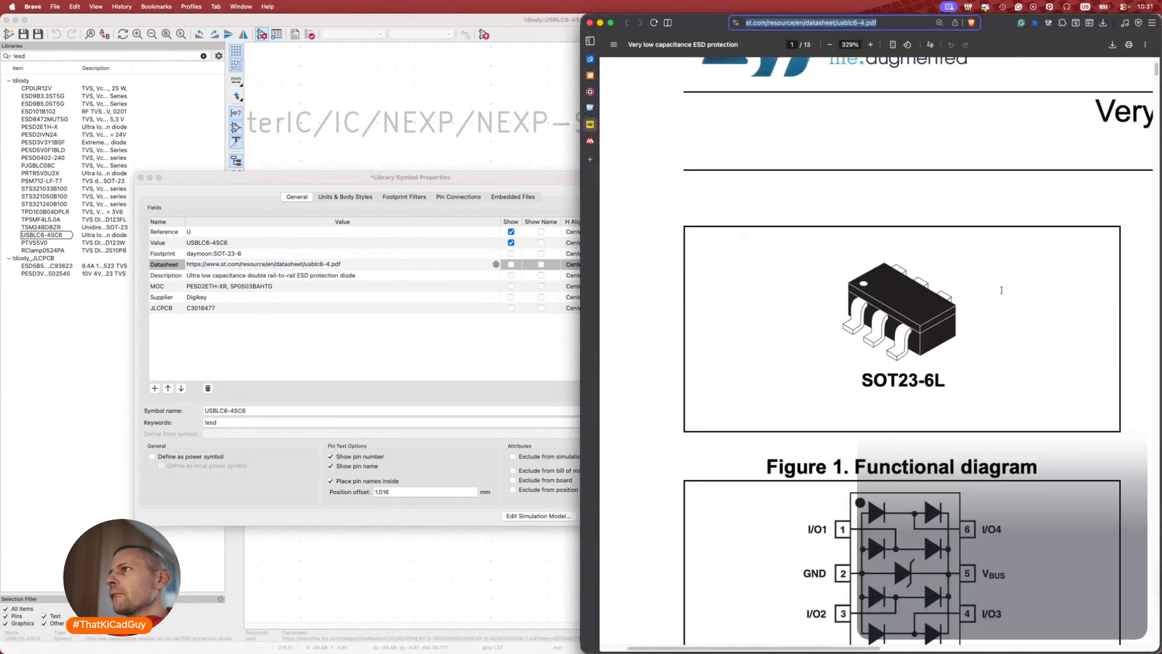
scroll(1000, 290, "down", 3, "ctrl")
scroll(1001, 290, "right", 4)
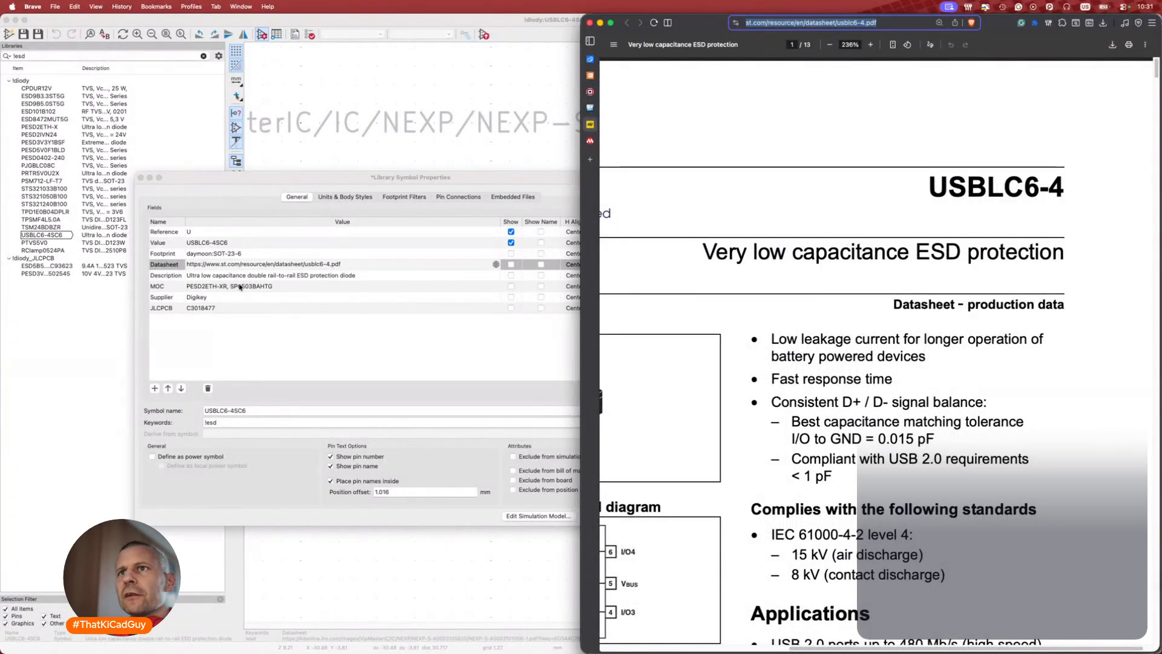
key("super+Tab")
left_click(259, 275)
double_click(259, 274)
type("four")
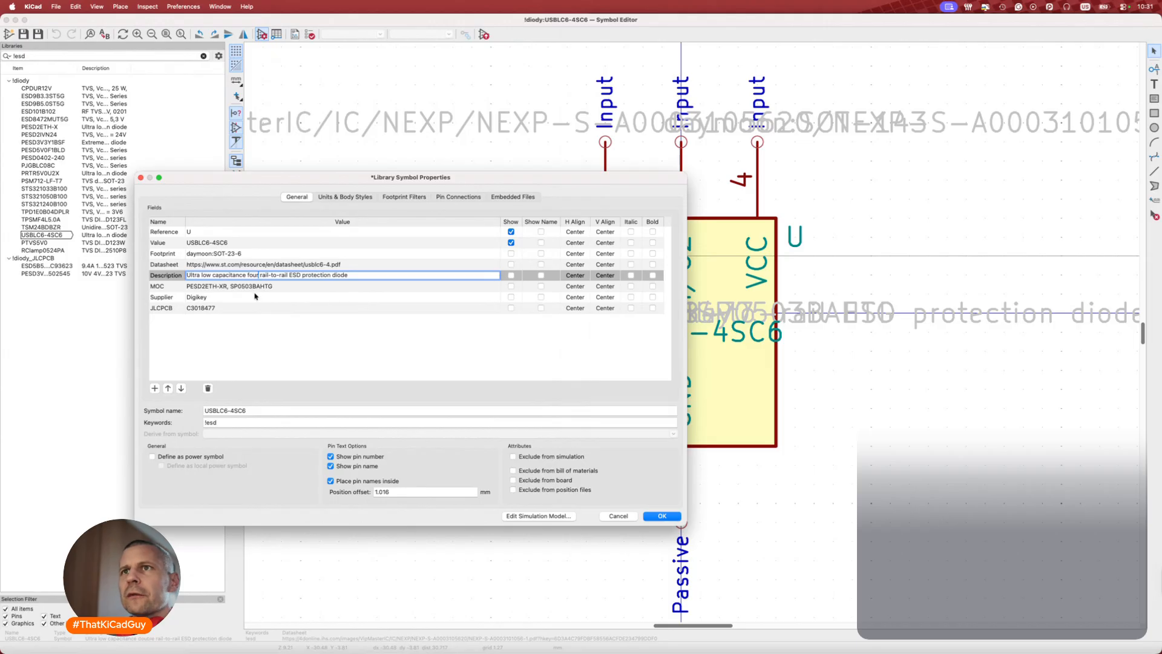
Update the symbol's sourcing fields: MOC to USBLC6-4SC6, Supplier to Mouser, and JLCPCB emptied.
left_click(226, 286)
left_click(161, 328)
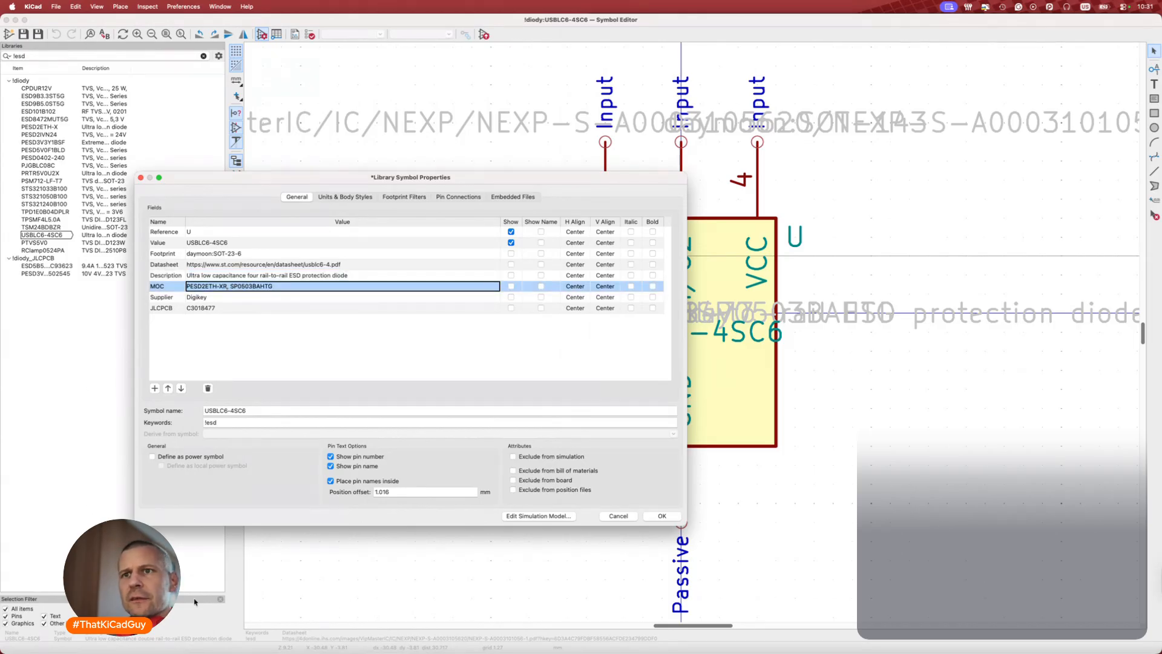
key("super+v")
left_click(223, 308)
key("BackSpace")
left_click(223, 297)
type("Mouser")
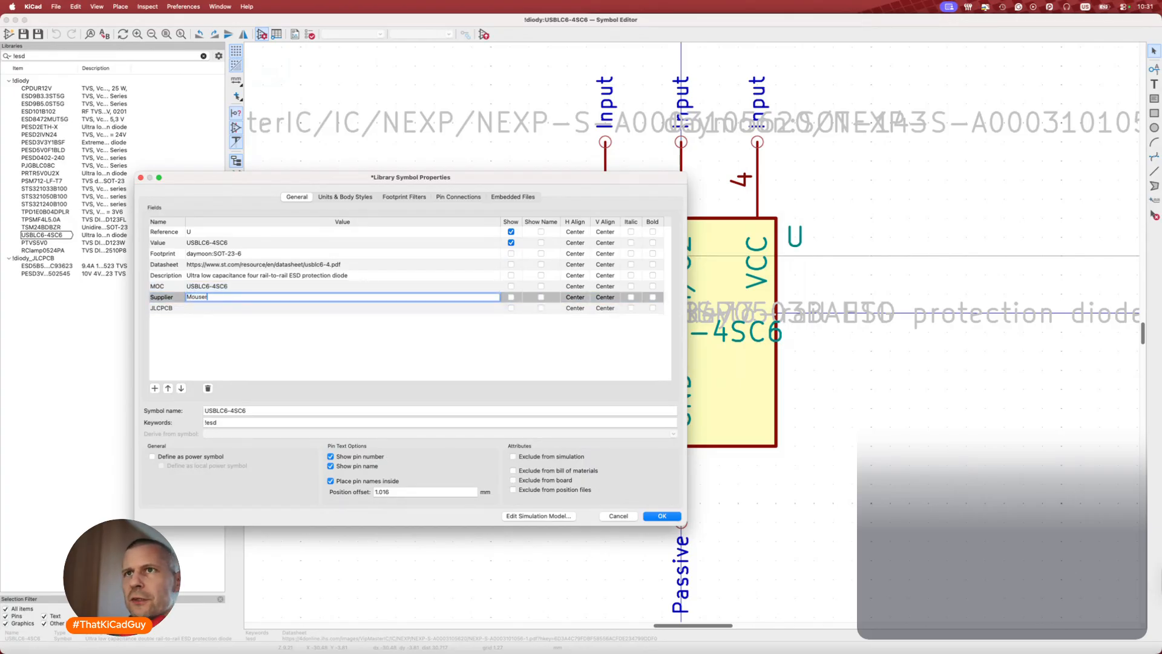
Switch to the JLCPCB parts library in the browser and search for USBLC6-4SC6.
left_click(236, 311)
key("super+Tab")
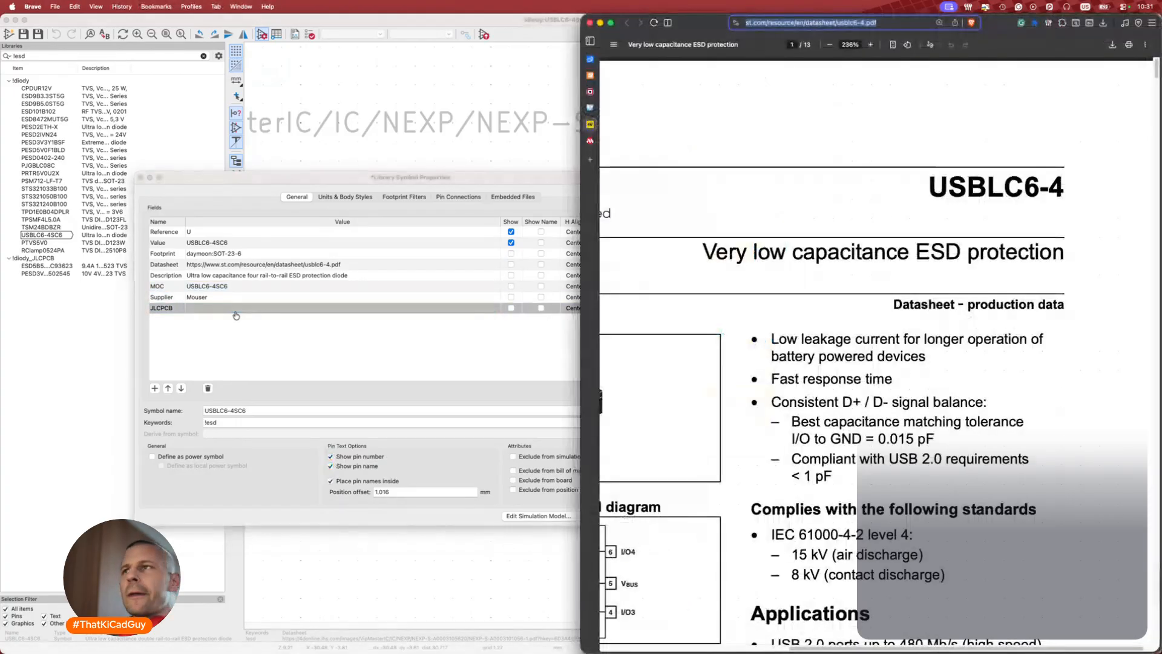
left_click(629, 59)
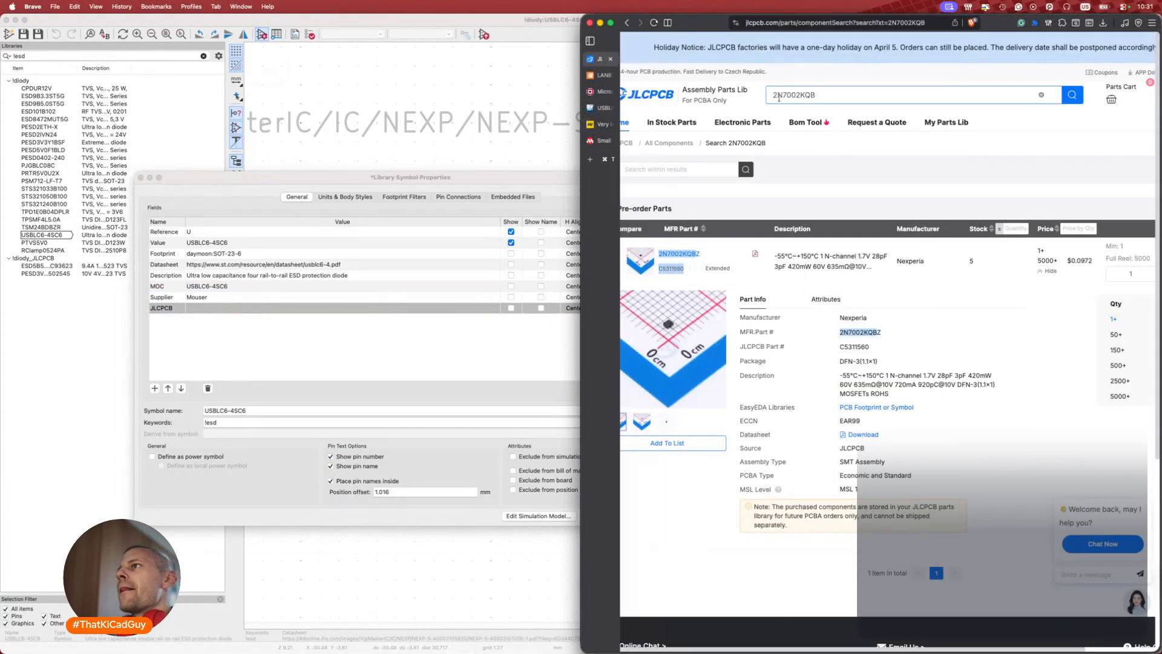
double_click(811, 95)
key("super+v")
key("Return")
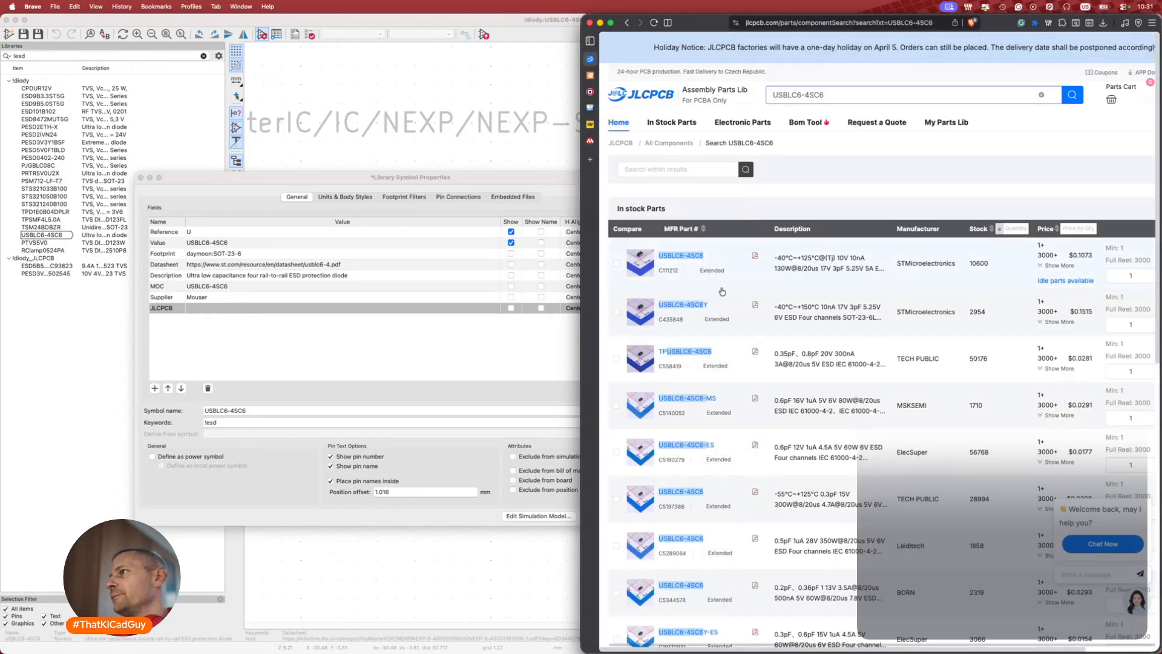
Copy the STMicroelectronics part's number C111212 into the symbol's JLCPCB field and apply the properties.
left_click_drag(657, 270, 679, 276)
key("super+c")
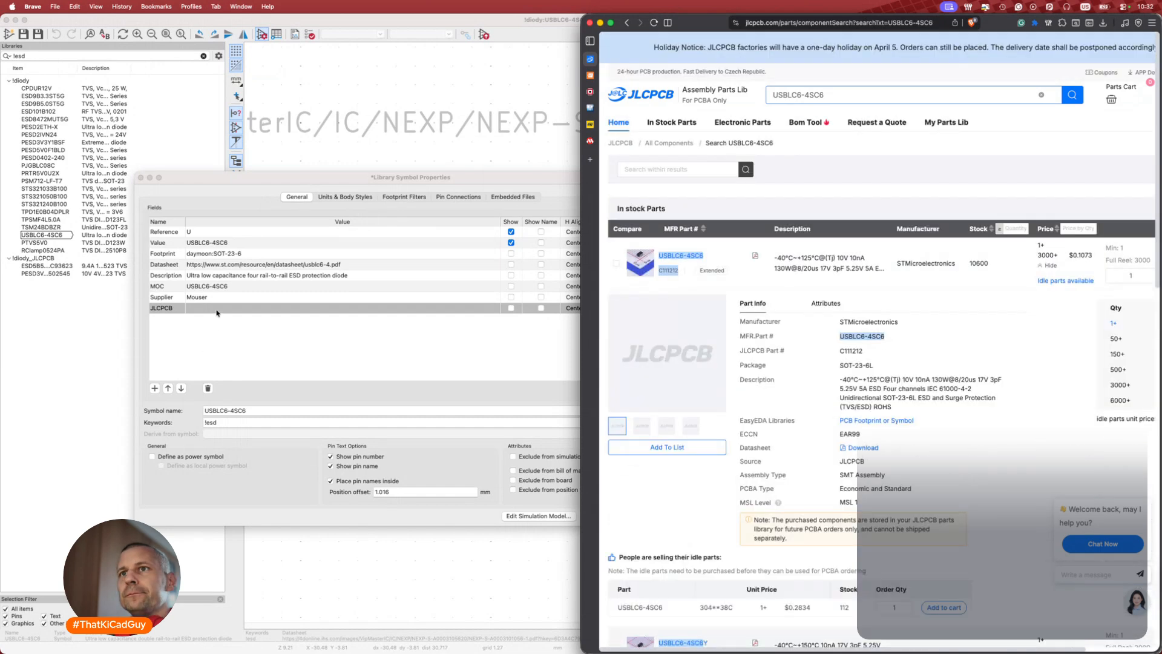
left_click(217, 309)
key("super+v")
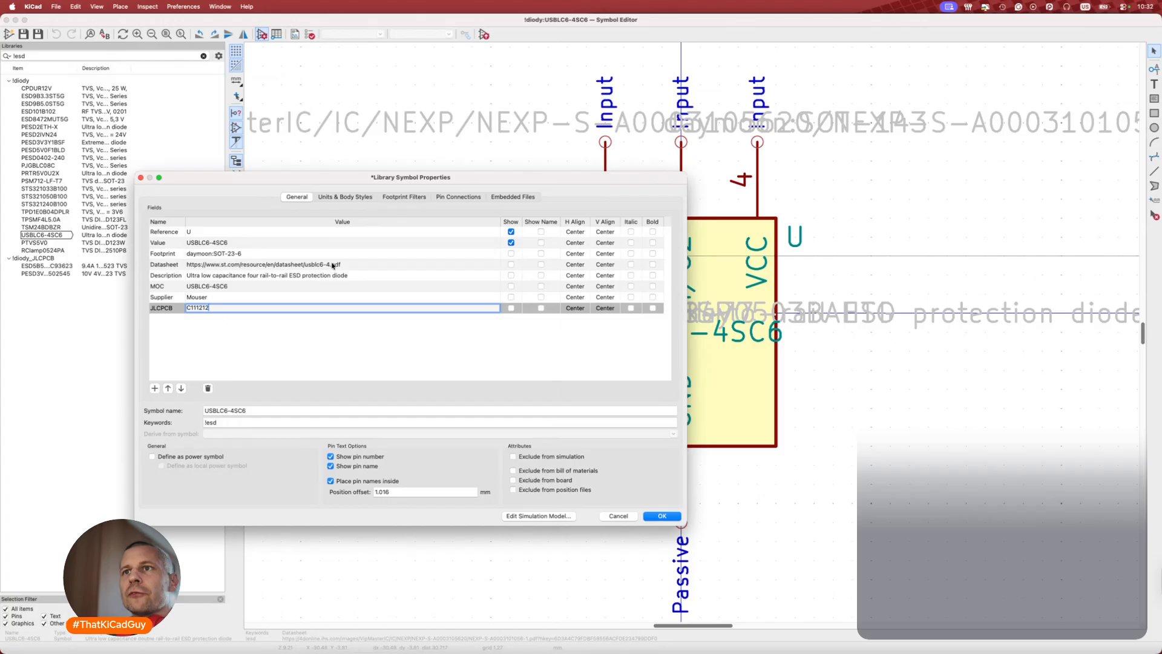
left_click(658, 516)
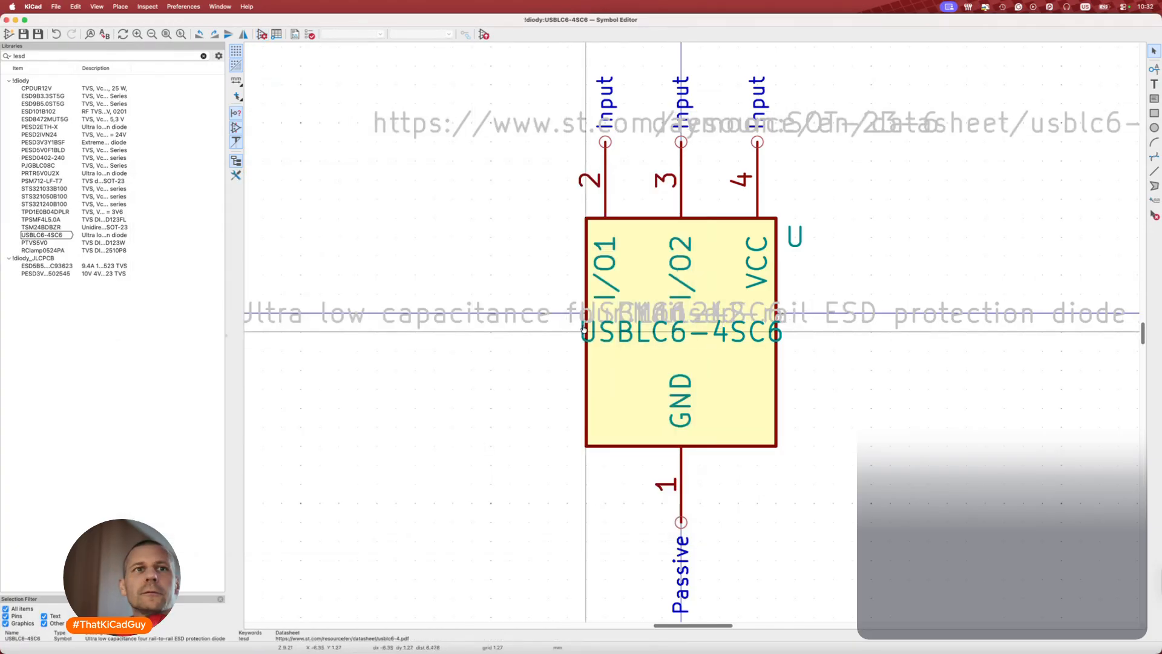
Return to the USBLC6-4 datasheet in the browser and examine the pinout in its functional diagram.
key("super+Tab")
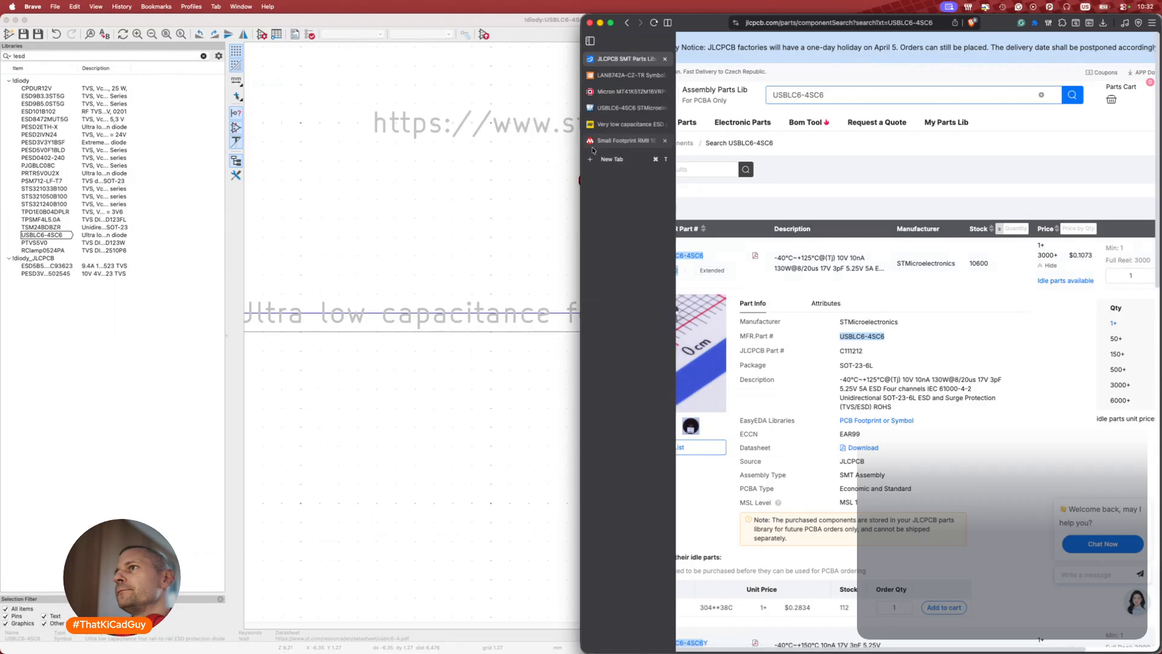
left_click(605, 140)
left_click(599, 127)
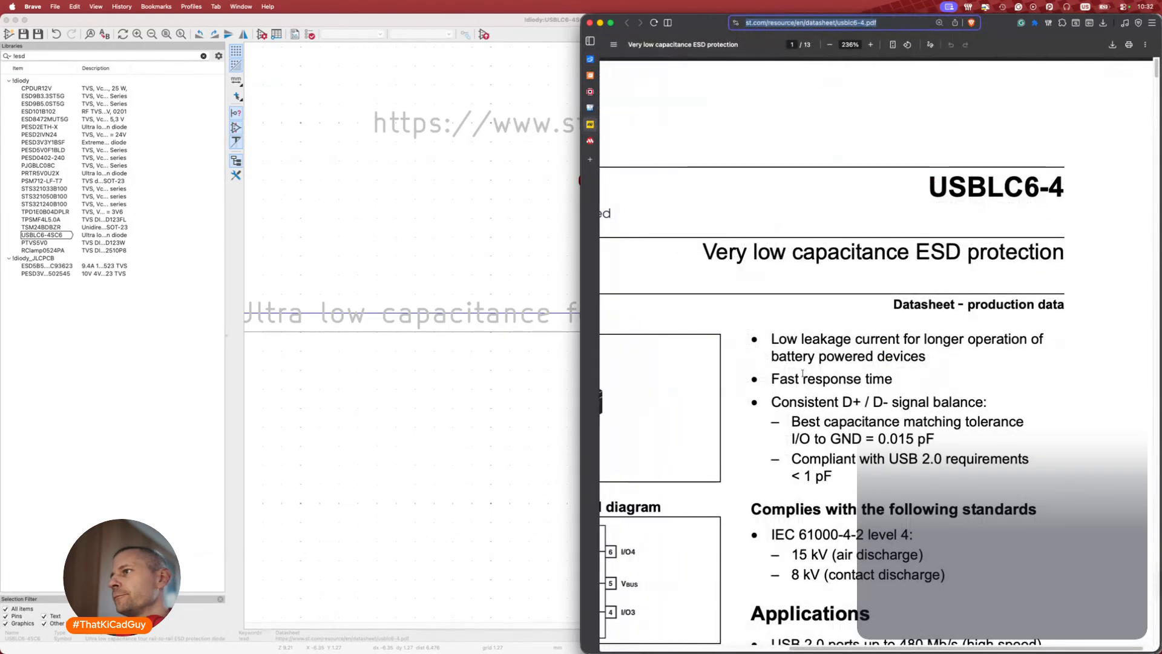
scroll(821, 408, "left", 3)
scroll(820, 407, "down", 5)
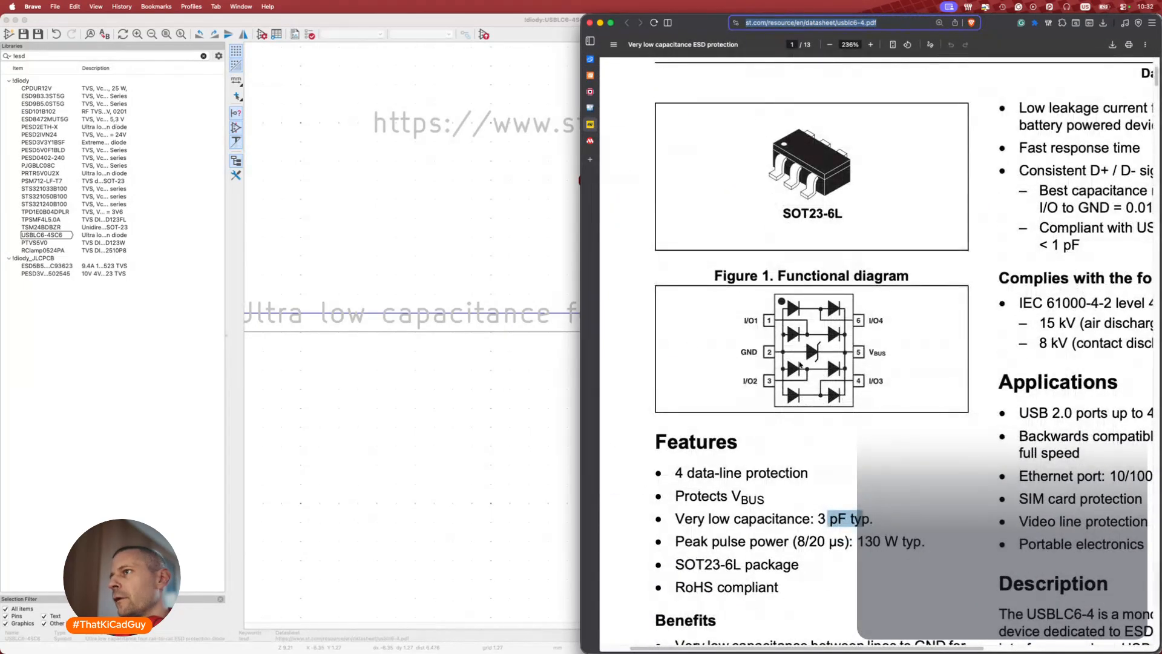
Return to the USBLC6-4SC6 symbol in KiCad, hide the library tree, and set the I/O1 pin's number to 1.
left_click(511, 177)
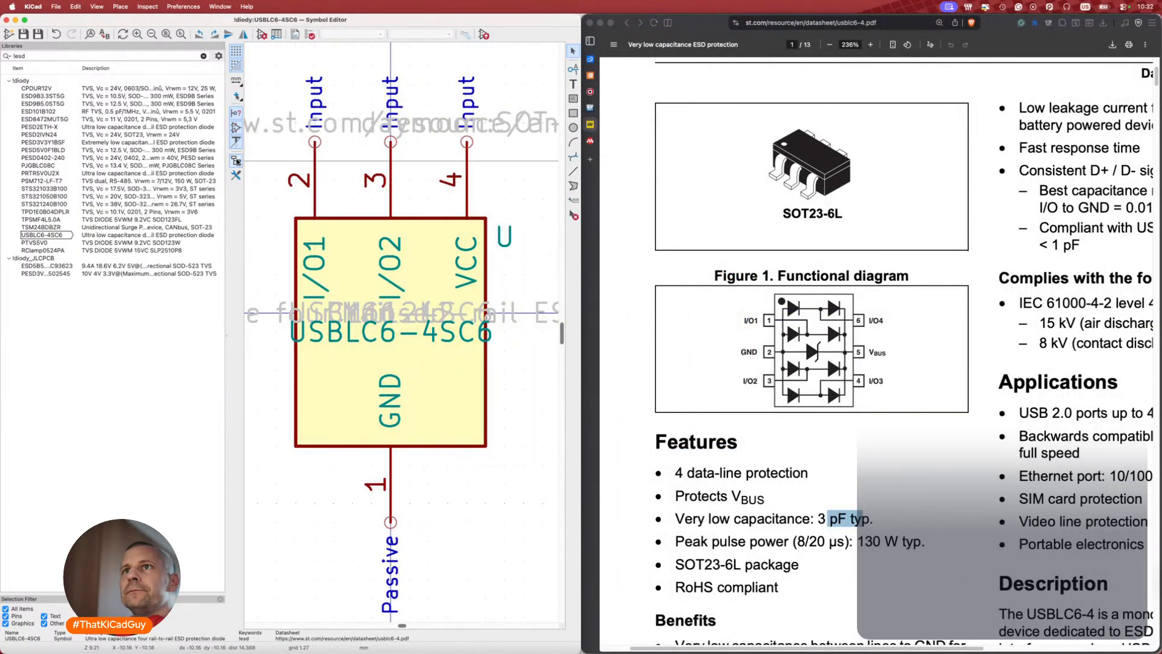
left_click(236, 160)
double_click(201, 198)
key("Tab")
type("1")
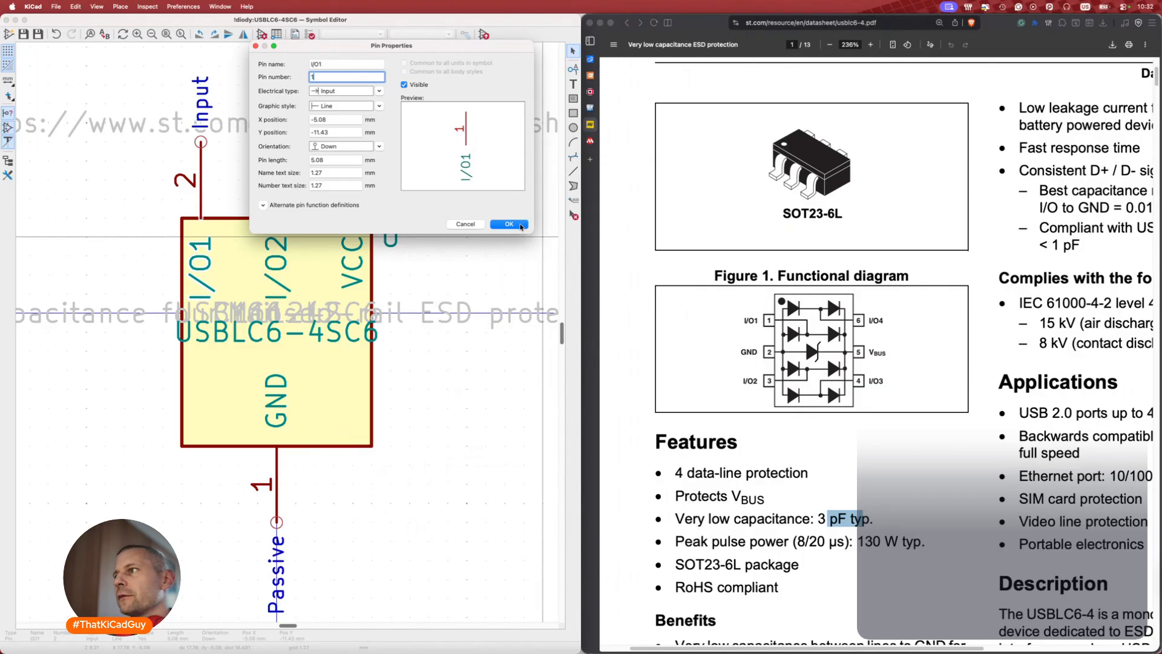
left_click(521, 225)
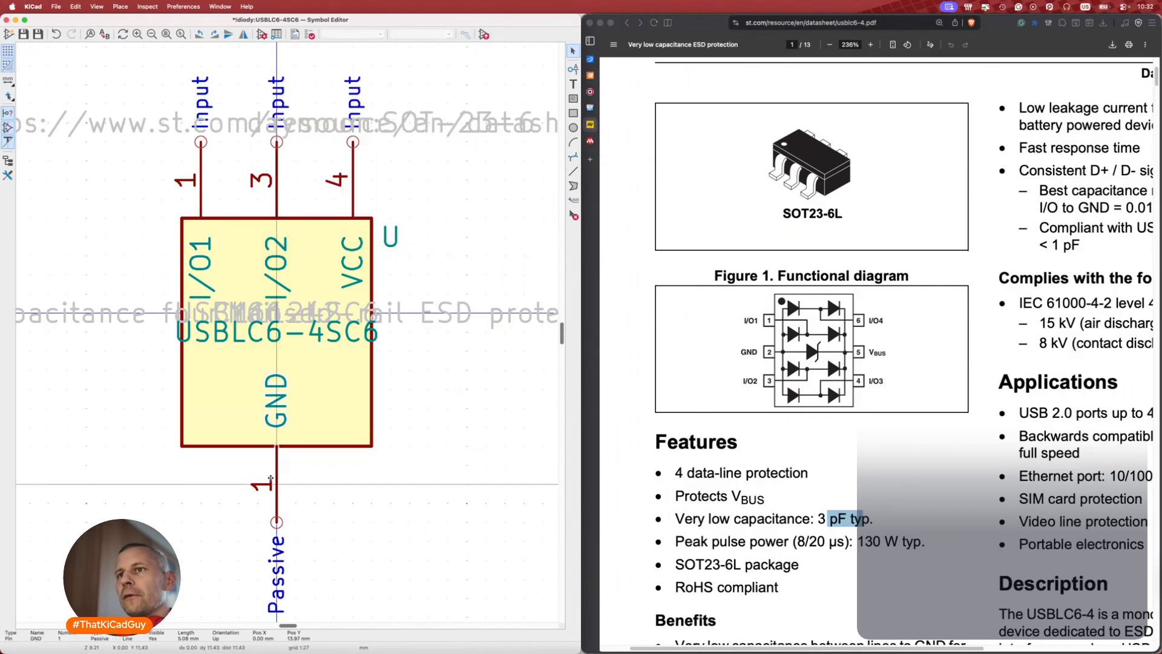
Set the GND pin's number to 2.
double_click(271, 481)
key("Tab")
type("2")
left_click(509, 225)
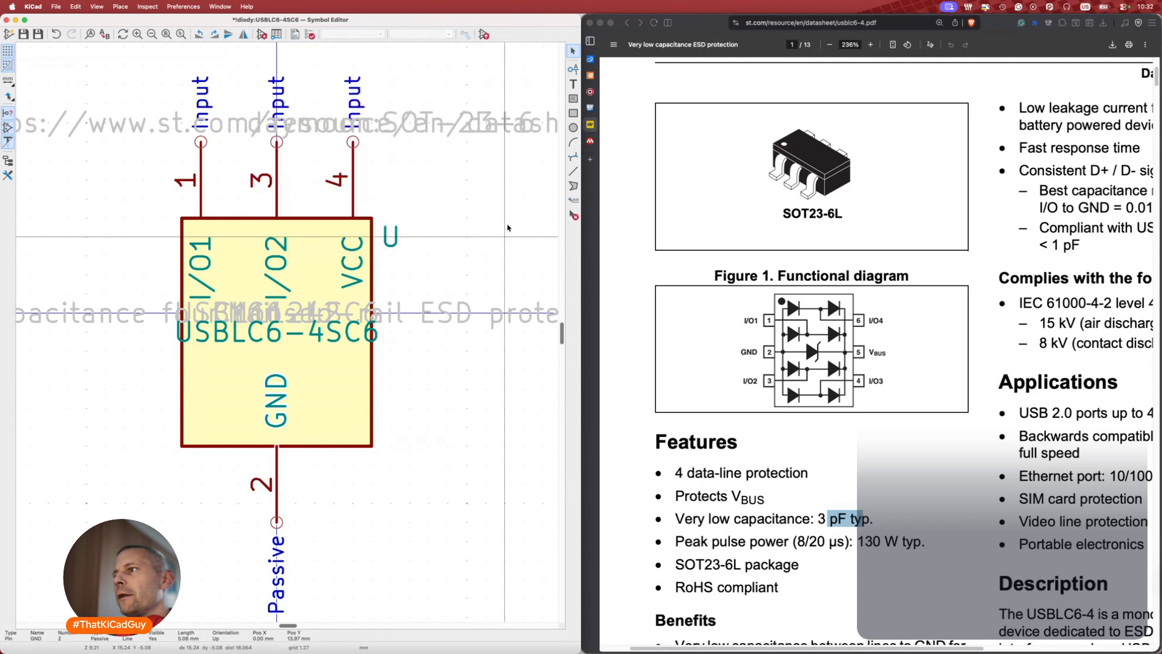
Rename the VCC pin, number 4, as I/O3.
left_click(281, 198)
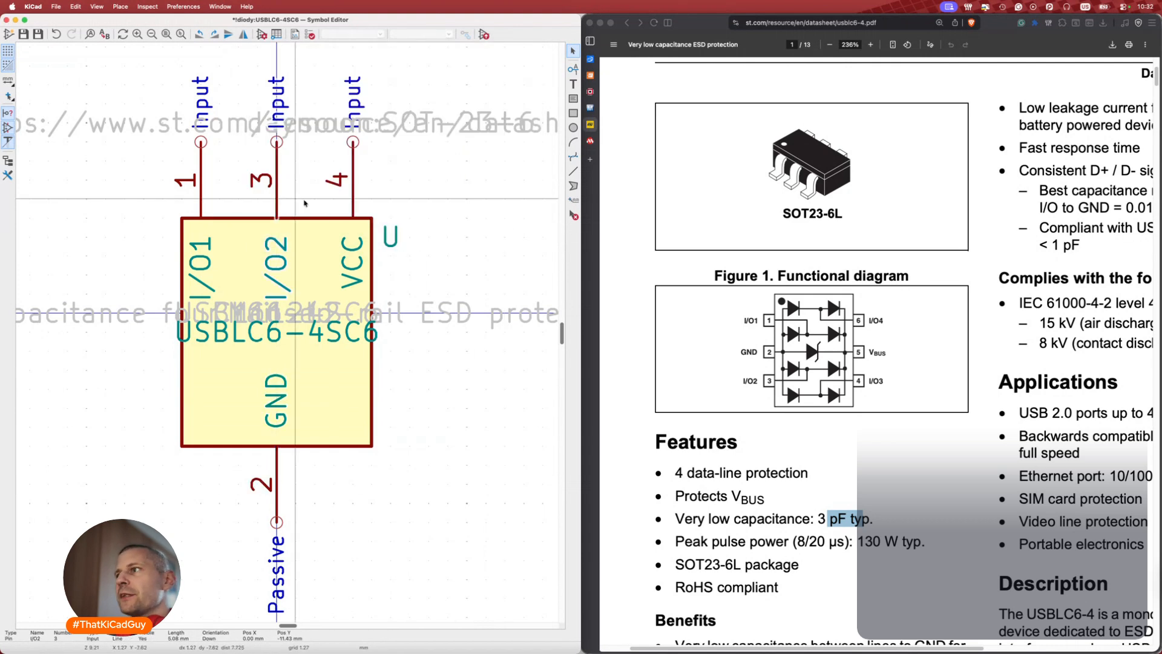
double_click(352, 194)
type("I/O3")
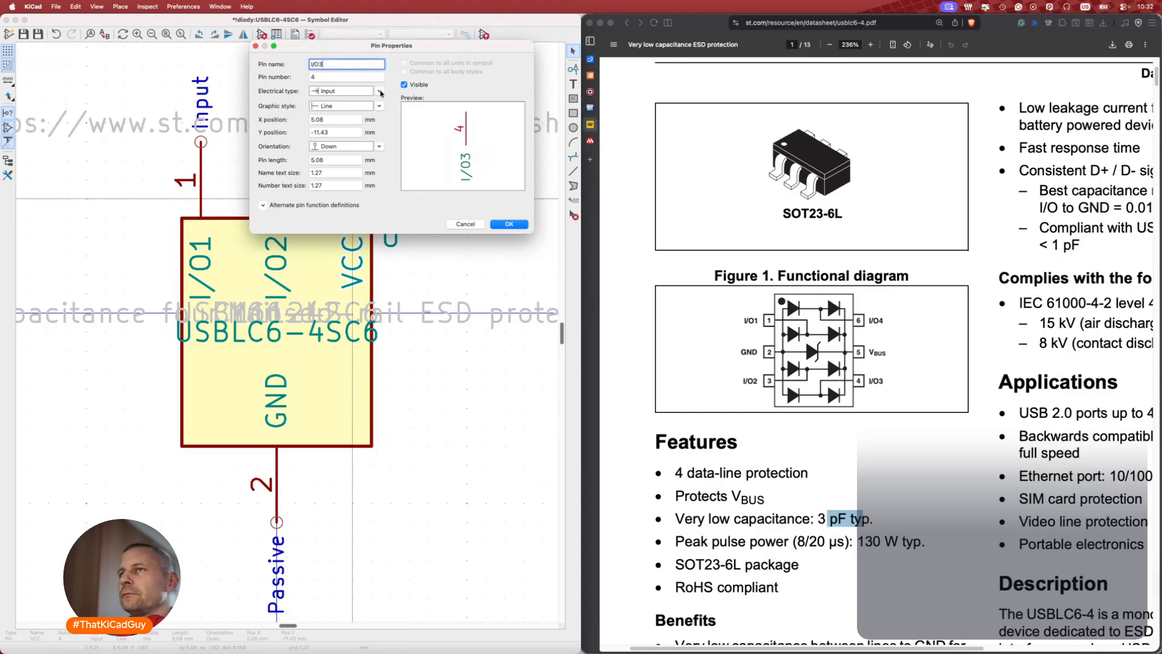
left_click(509, 223)
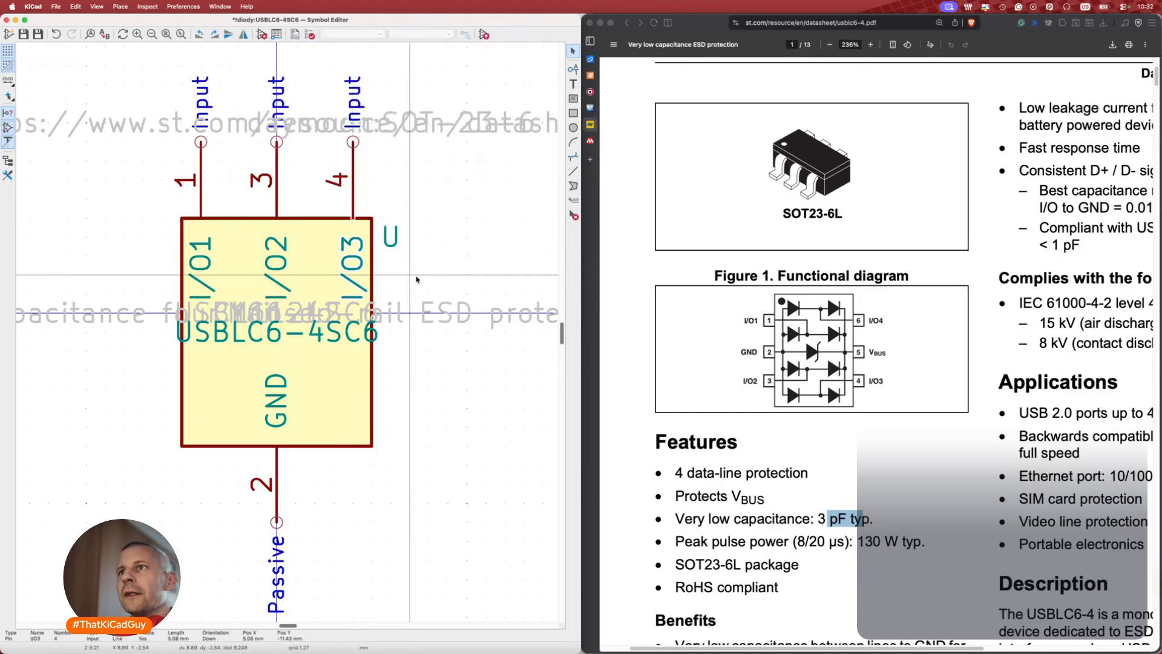
Duplicate the I/O3 pin, place the copy beside it at X 10.16 mm, and define it as I/O4 with number 6.
key("super+d")
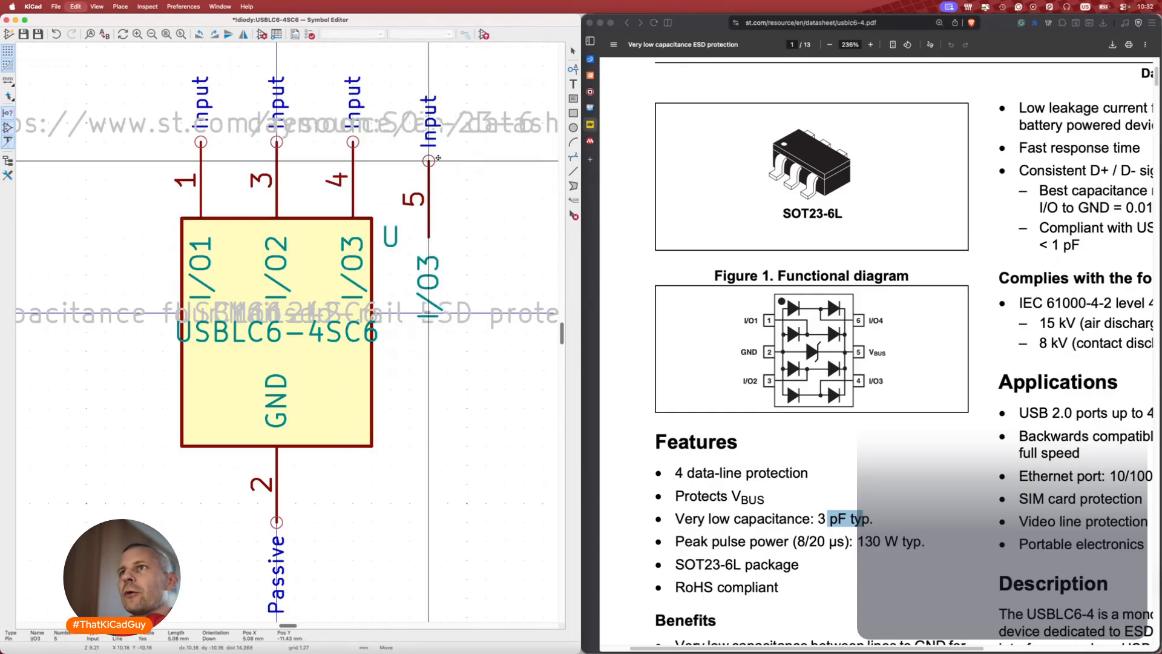
left_click(440, 145)
key("m")
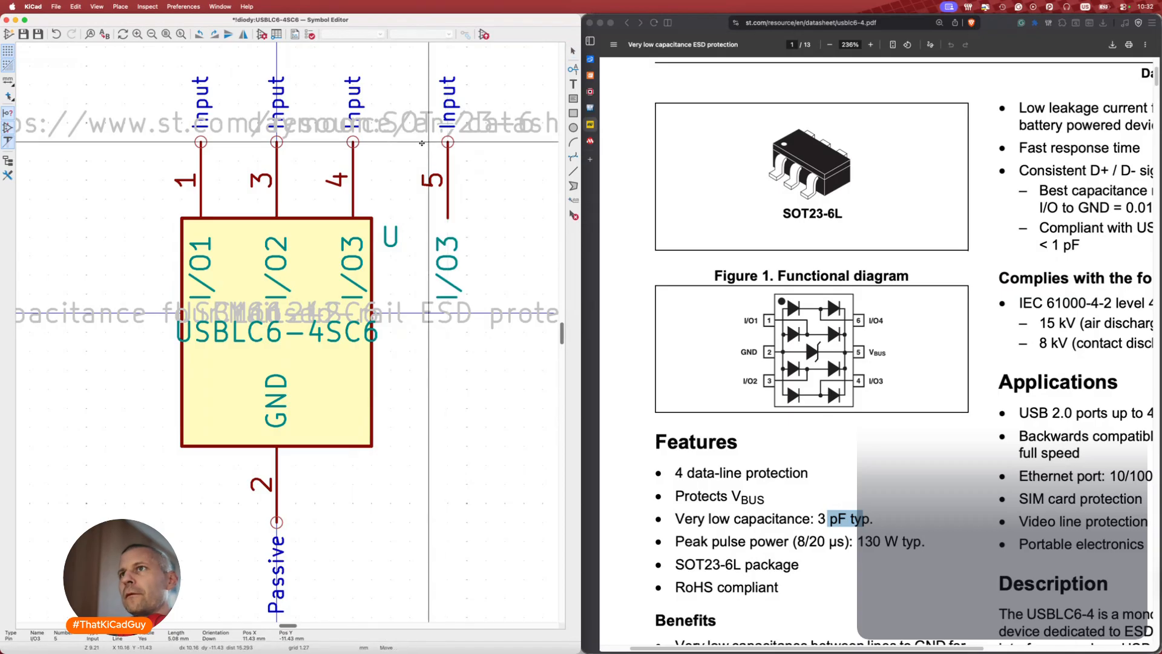
left_click(418, 143)
key("e")
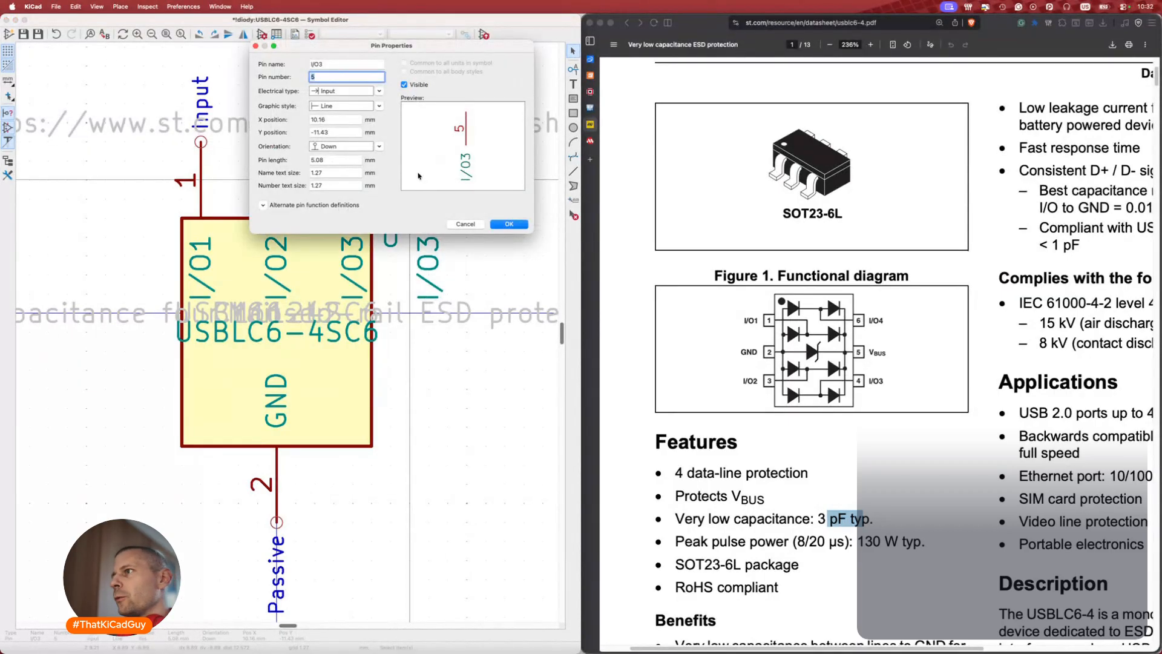
left_click(343, 75)
type("6")
key("shift+Tab")
type("I/O4")
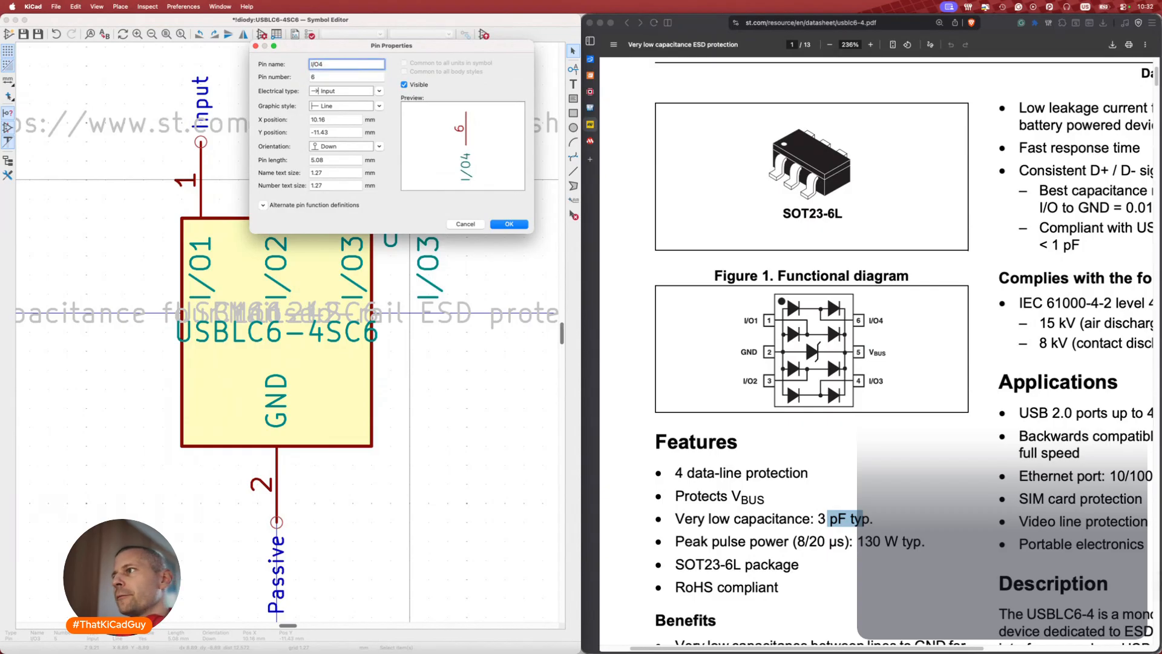
key("Return")
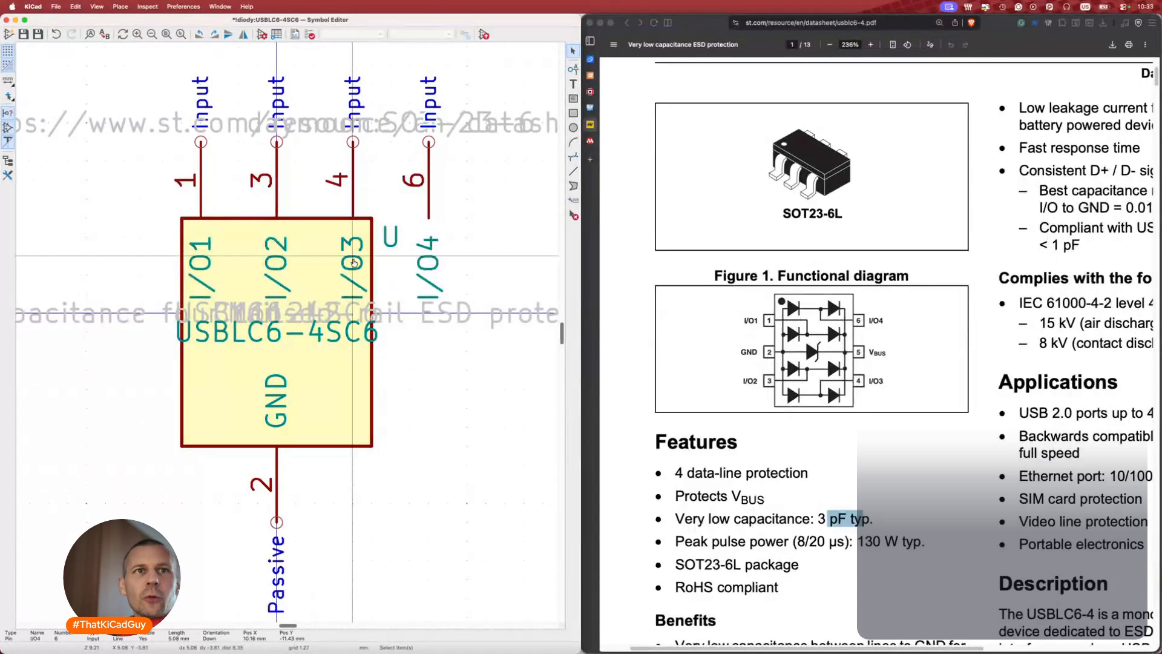
Check the USBLC6-4SC6 part in the reference schematic, and add a duplicate of the I/O4 pin one pin spacing further right.
key("super+Tab")
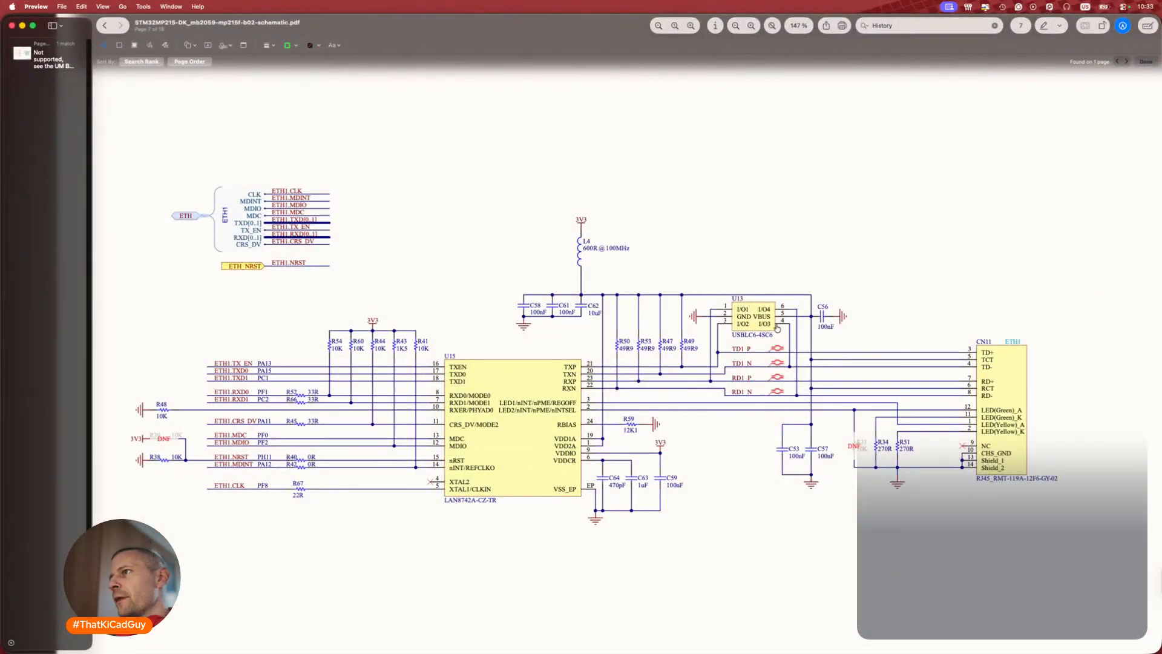
key("super+Tab")
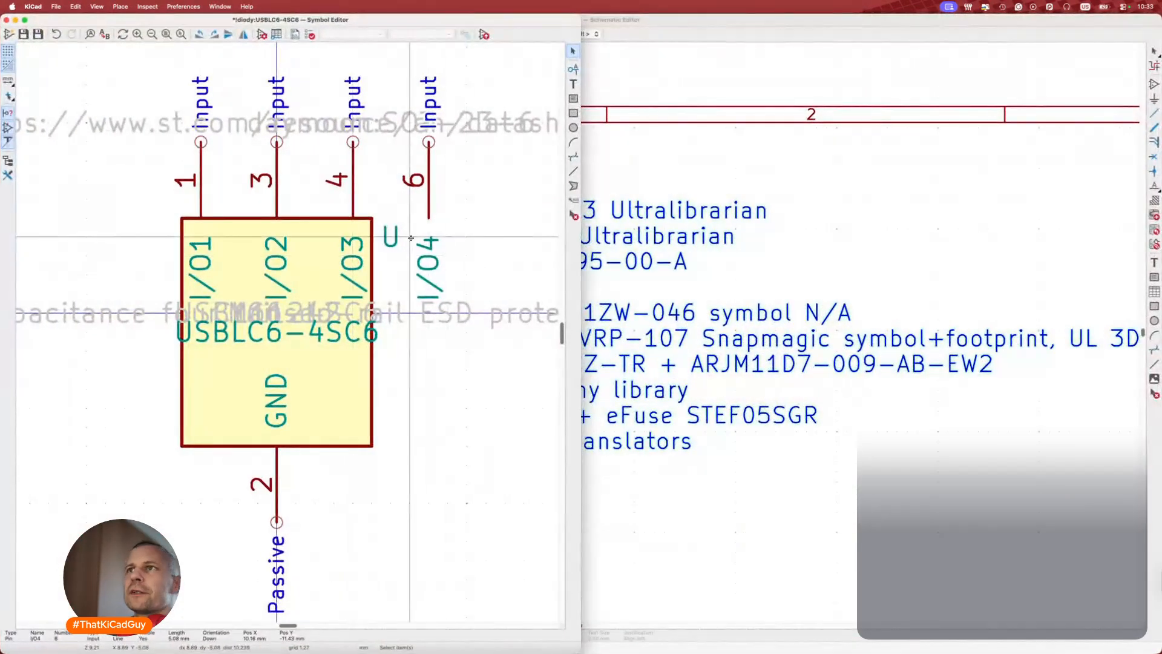
scroll(343, 225, "right", 3)
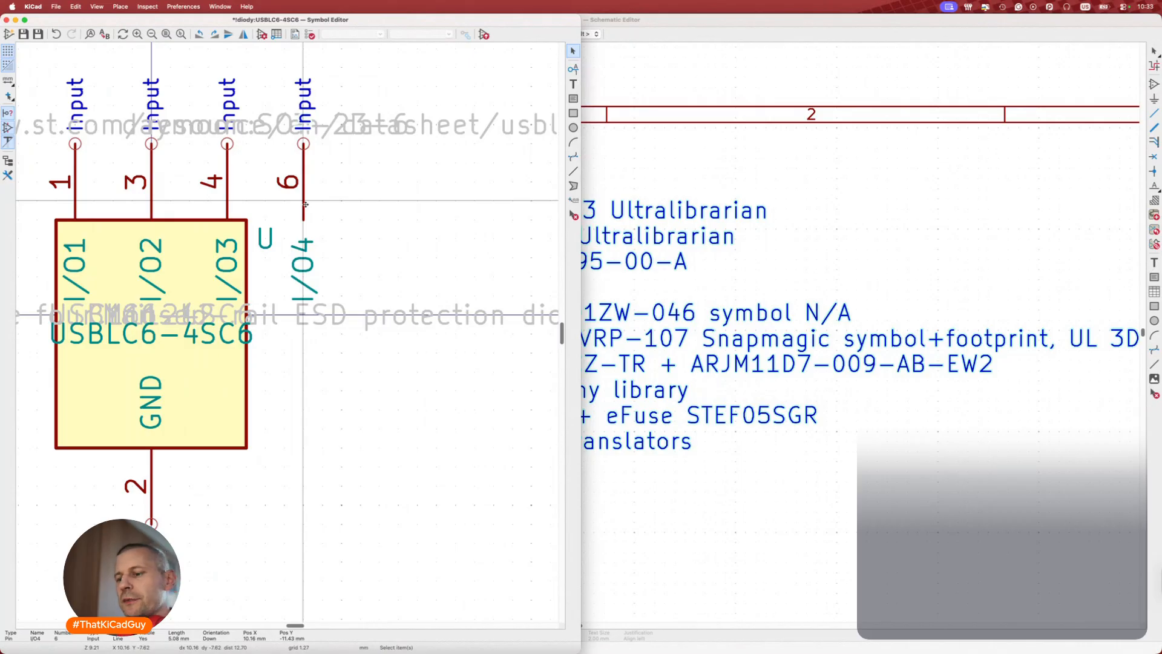
key("super+d")
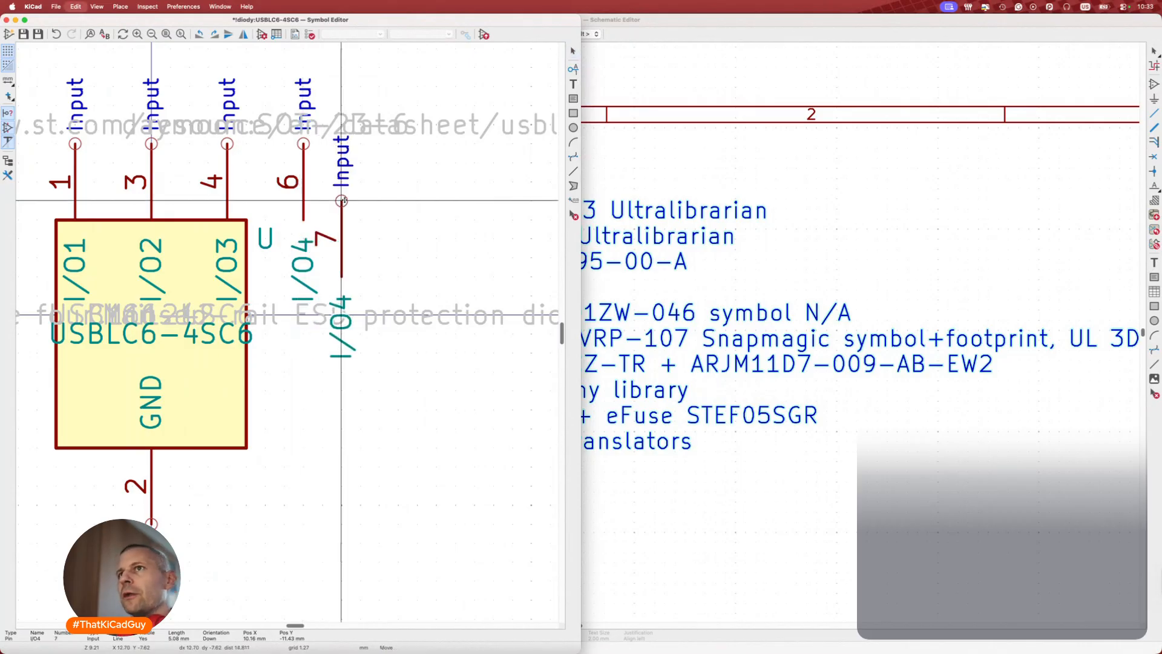
left_click(379, 144)
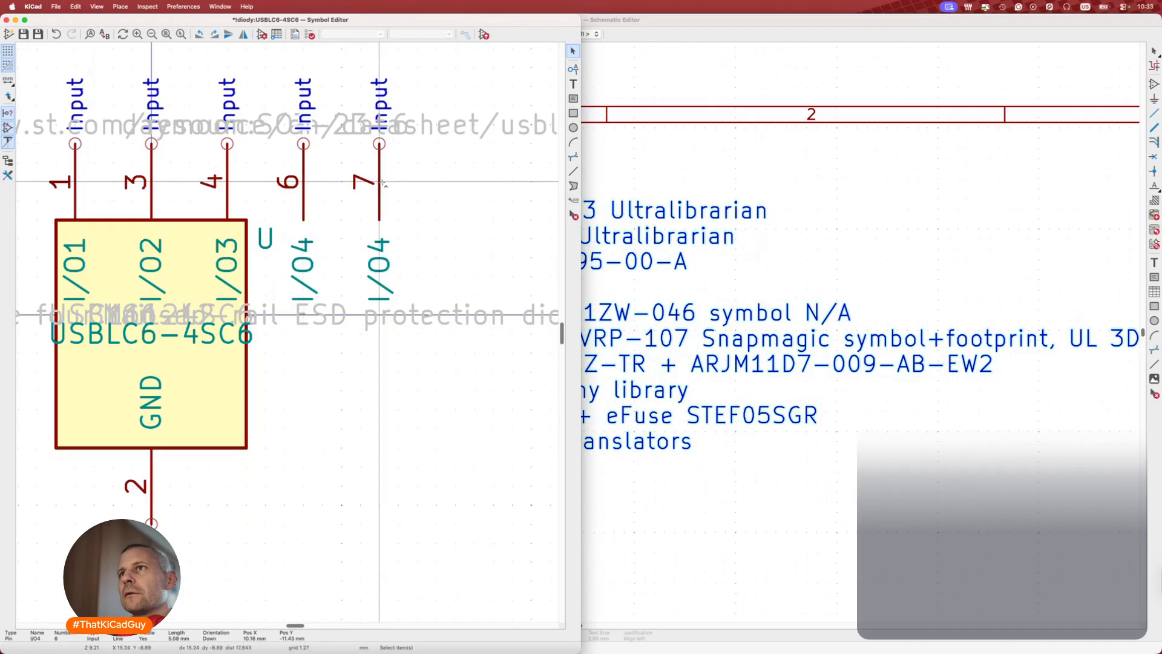
Swap the positions of pins 6 and 7, and shift both to match the spacing of the other upper pins.
key("super+d")
key("x")
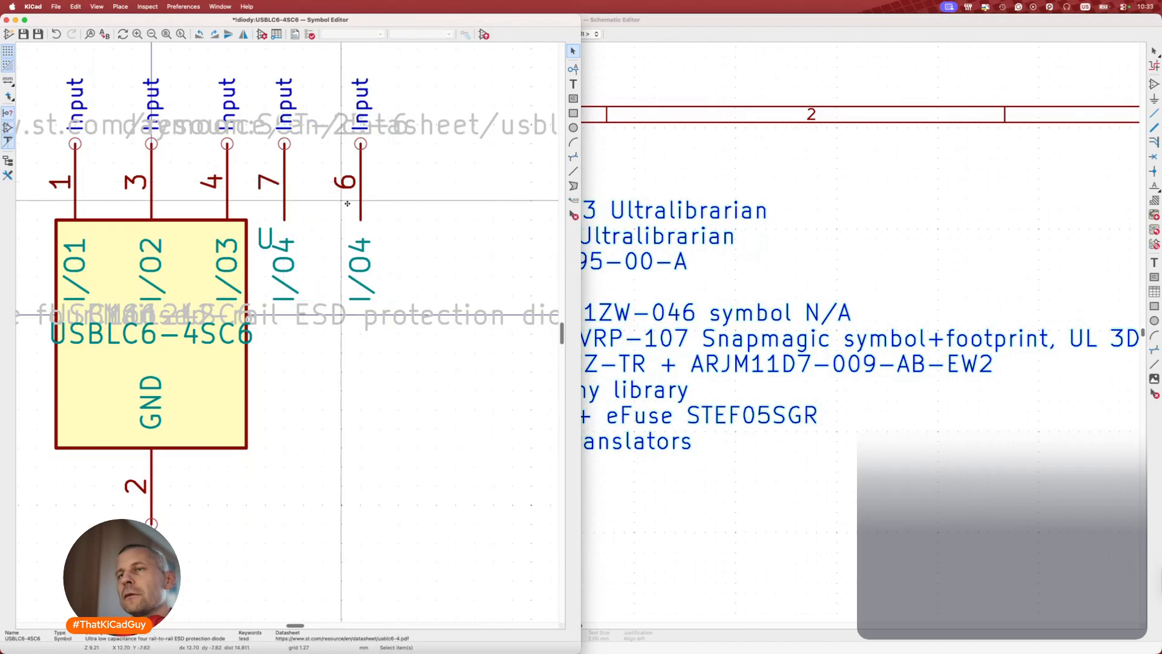
left_click(287, 203)
left_click(362, 203, "shift")
left_click_drag(361, 203, 381, 204)
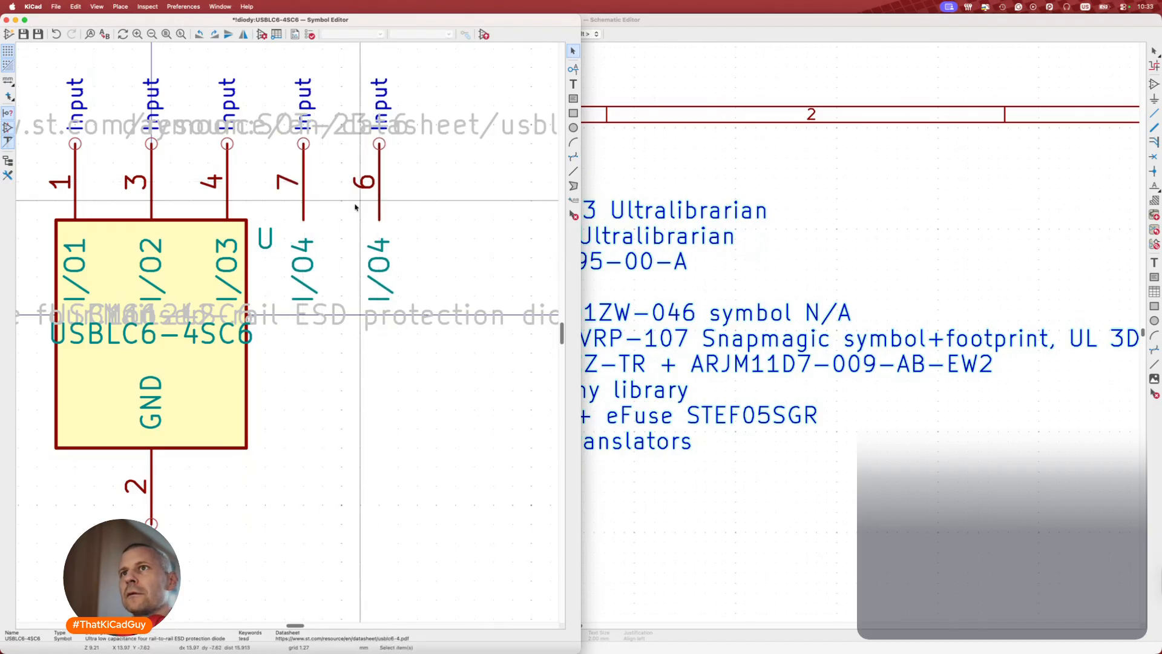
Rename pin 7 as VBUS and set its number to 5, checking it against the datasheet's functional diagram.
double_click(304, 208)
type("VBUS")
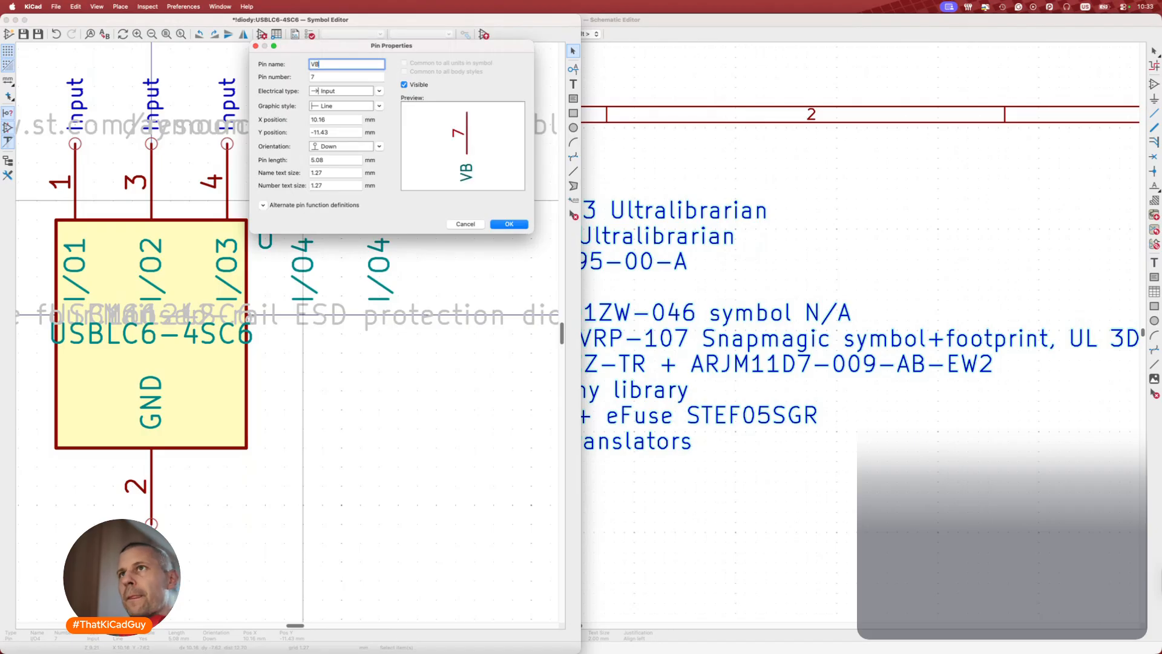
key("Tab")
type("5")
key("super+Tab")
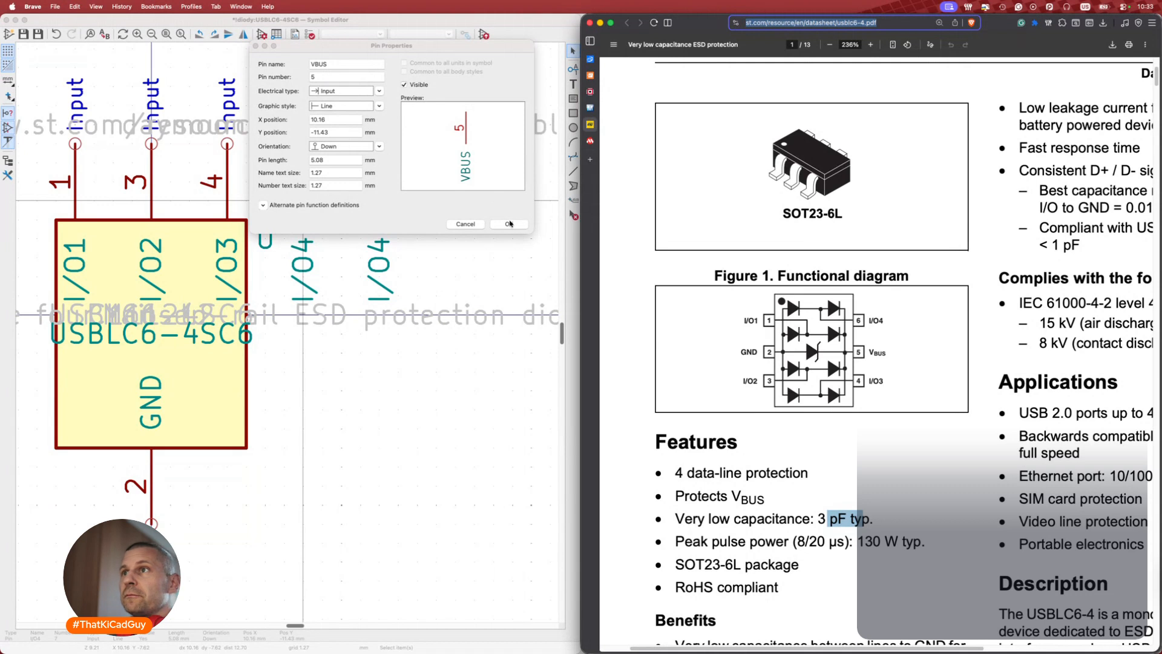
left_click(509, 223)
Widen the symbol body to 22.86 mm to cover all upper pins, and centre the GND pin under it.
left_click(249, 286)
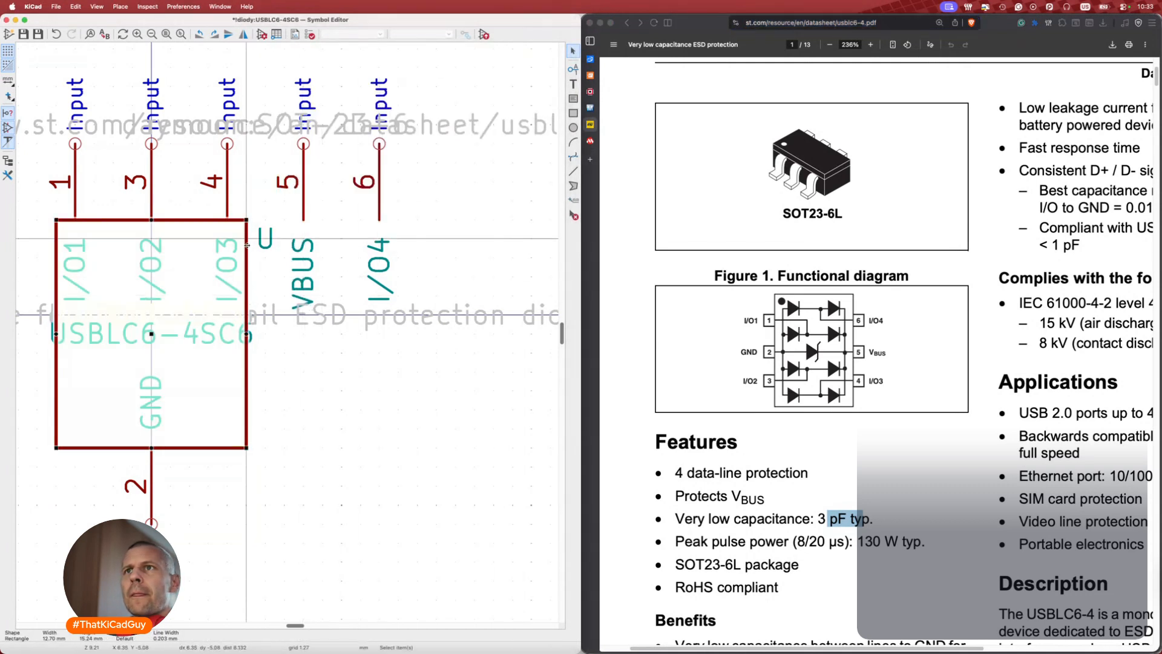
left_click_drag(247, 219, 398, 219)
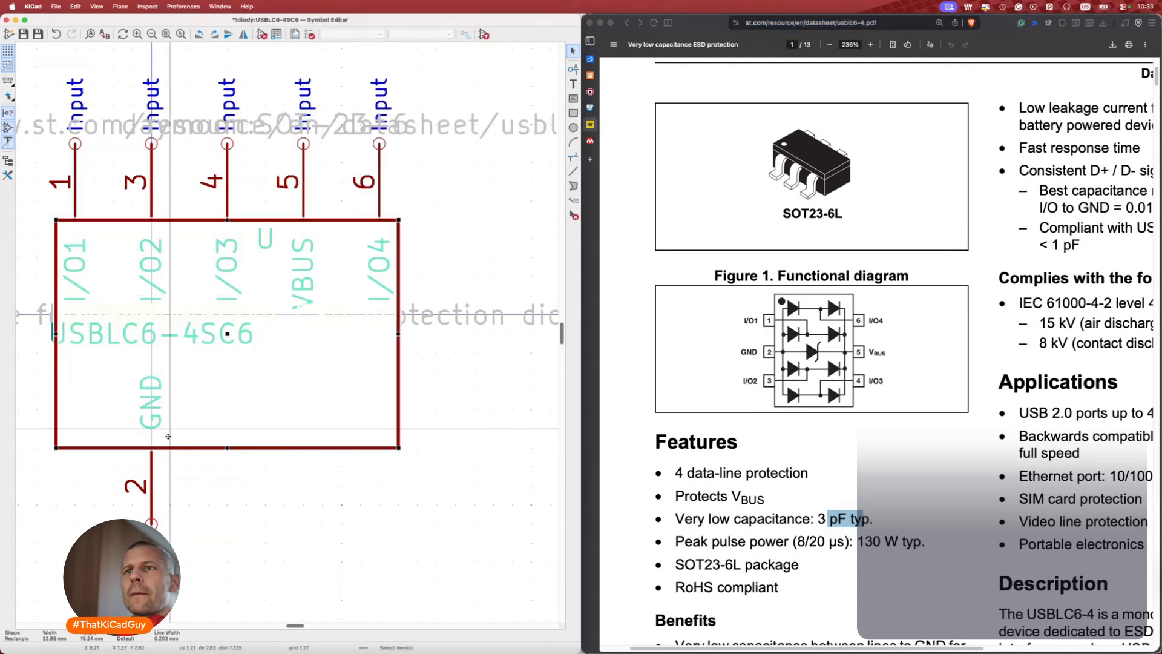
left_click_drag(152, 482, 228, 481)
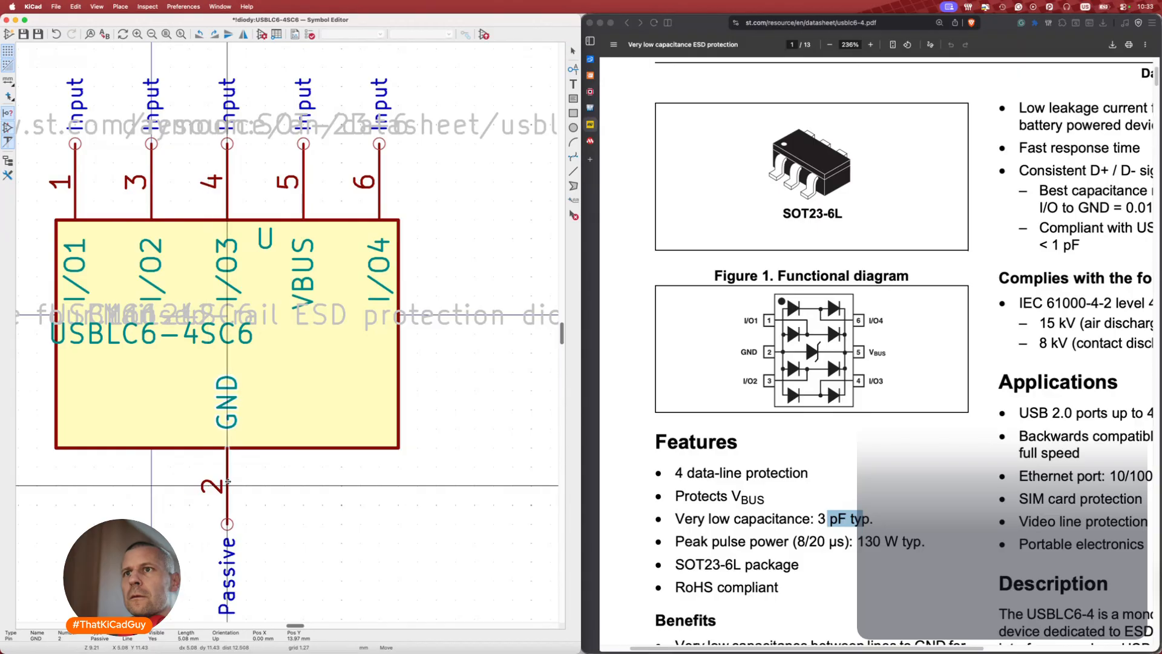
Save the symbol and move all of its graphics and pins so the body is centred horizontally on the origin.
scroll(327, 291, "down", 5)
key("super+s")
left_click_drag(128, 156, 462, 485)
key("m")
left_click(419, 491)
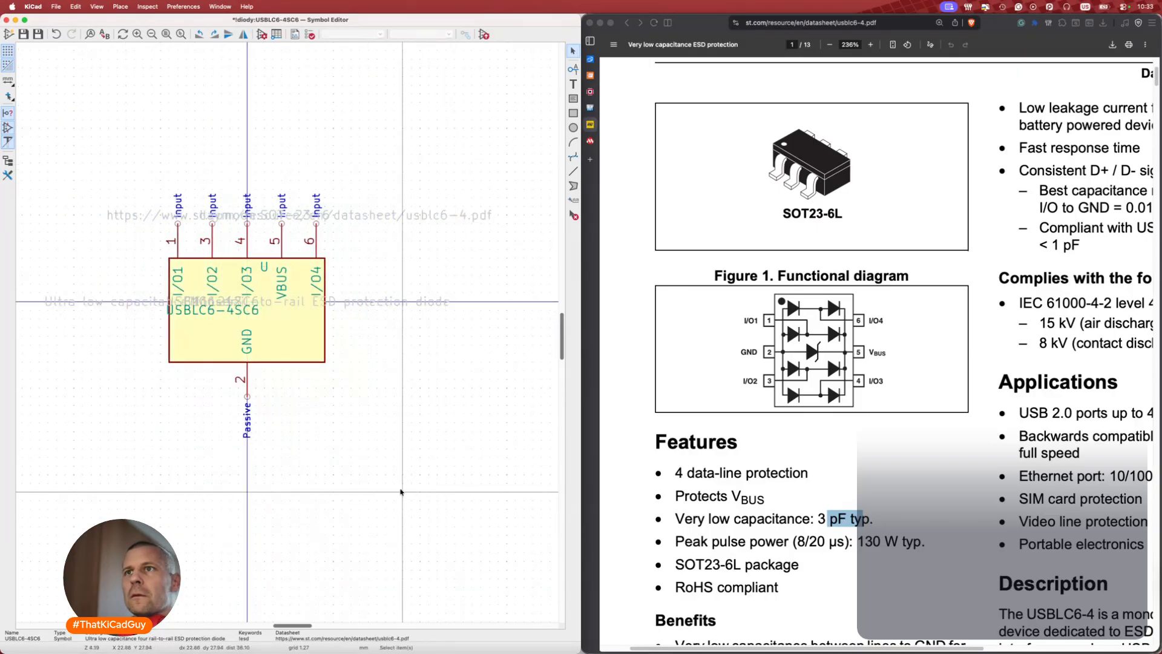
Move the value text below the body's right half and the reference below its left corner, and save the symbol.
left_click(222, 315)
left_click_drag(222, 316, 314, 376)
left_click(302, 279)
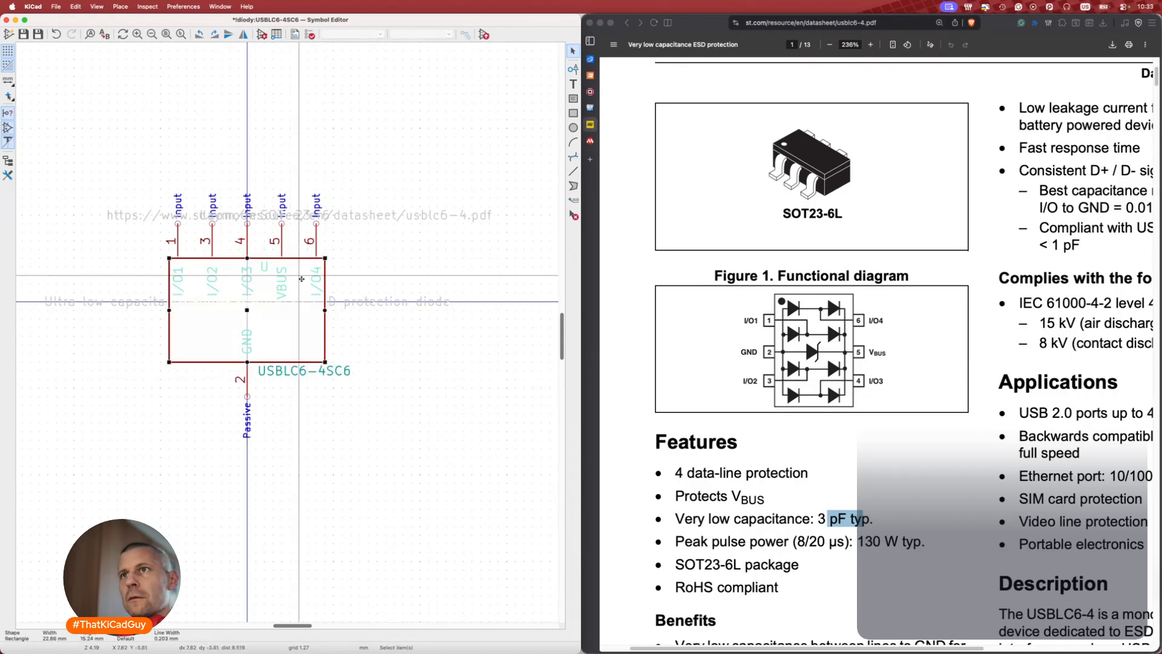
left_click(272, 268)
left_click(265, 267)
left_click_drag(265, 267, 175, 370)
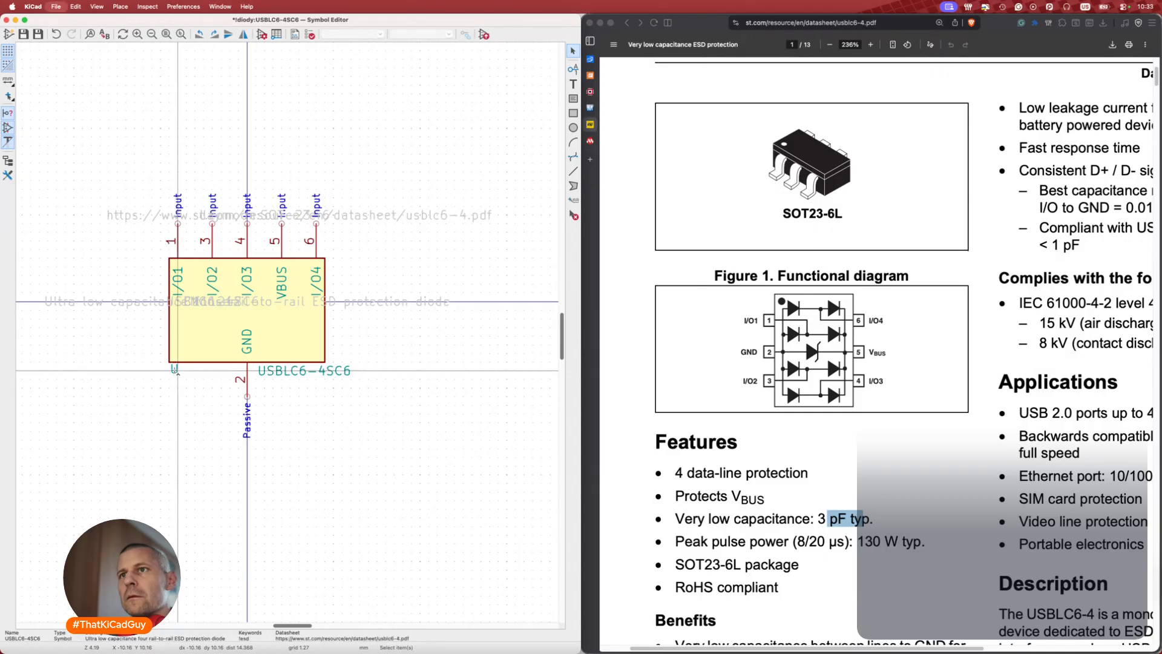
key("ctrl+s")
Run the symbol checker on the USBLC6-4SC6 symbol and close its report.
scroll(174, 372, "left", 2)
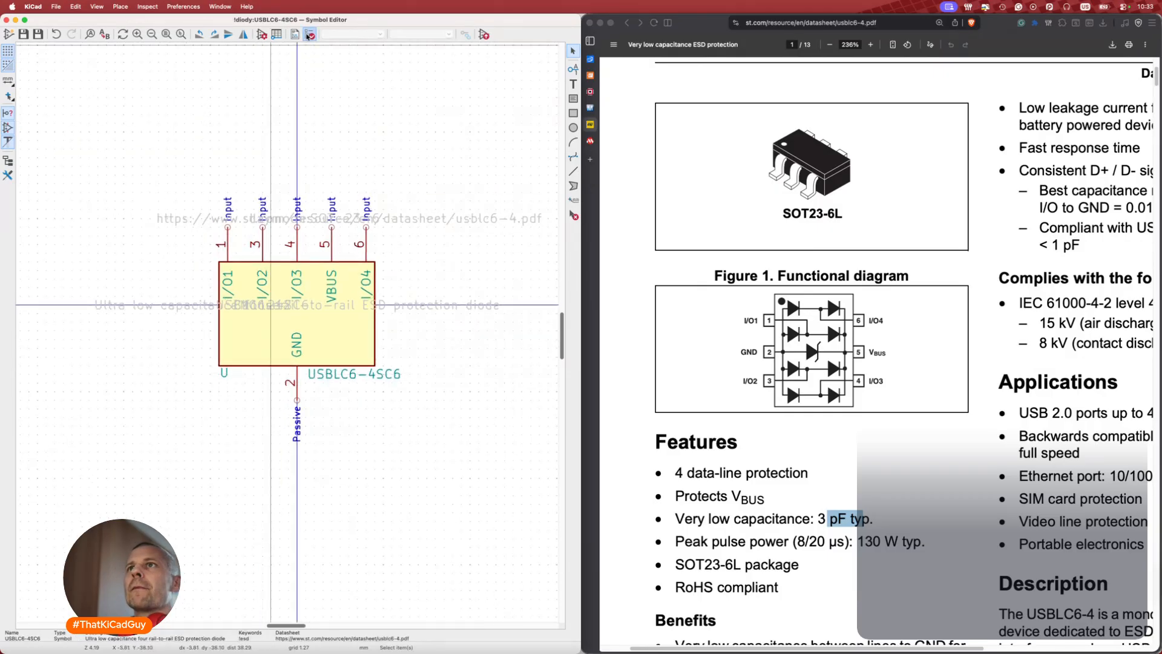
left_click(310, 34)
key("Return")
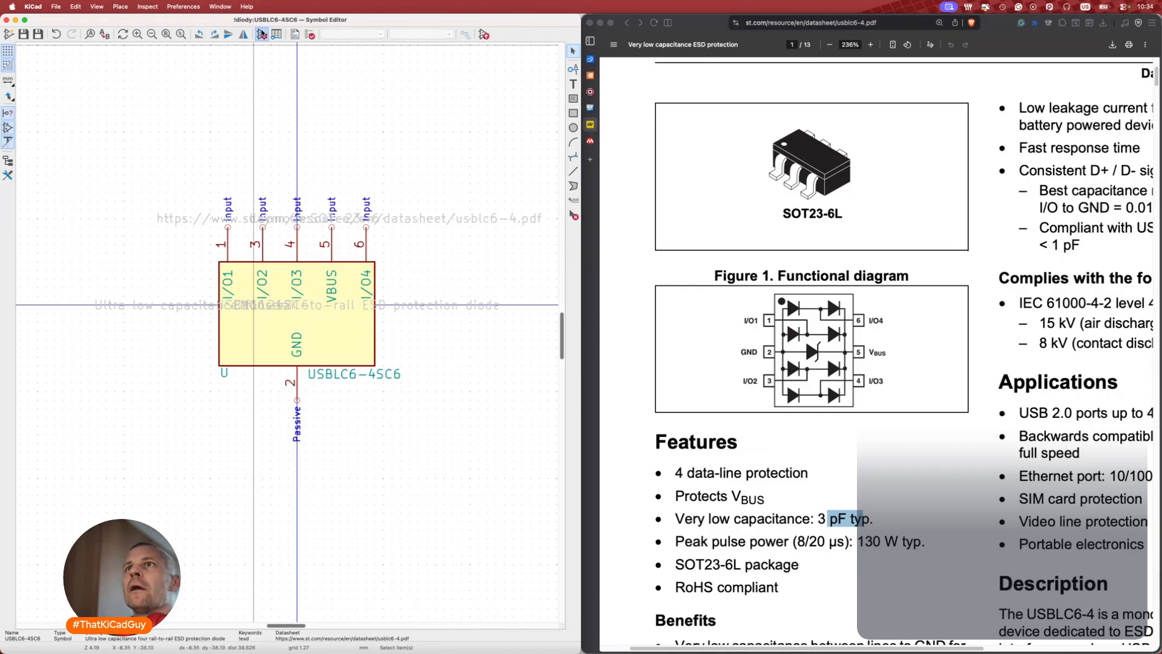
Look up sot-23 in the footprint chooser, assign SOT-23-6 from the daymoon library to the symbol, and apply the properties.
left_click(262, 33)
left_click(341, 255)
left_click(496, 253)
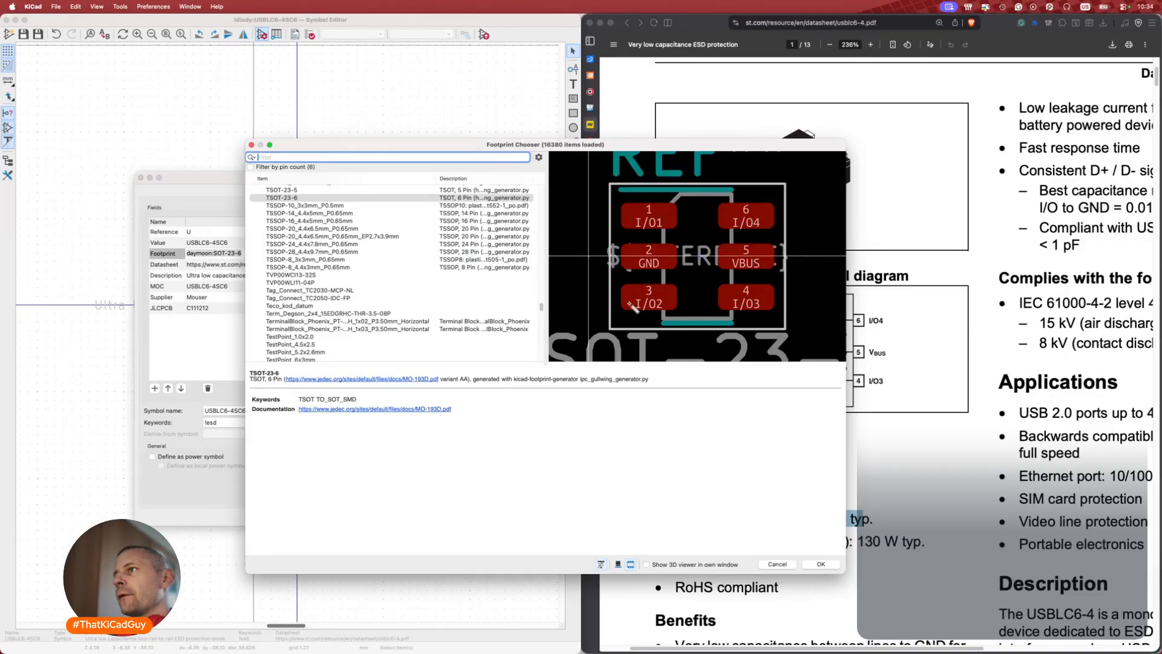
left_click(252, 146)
left_click(259, 254)
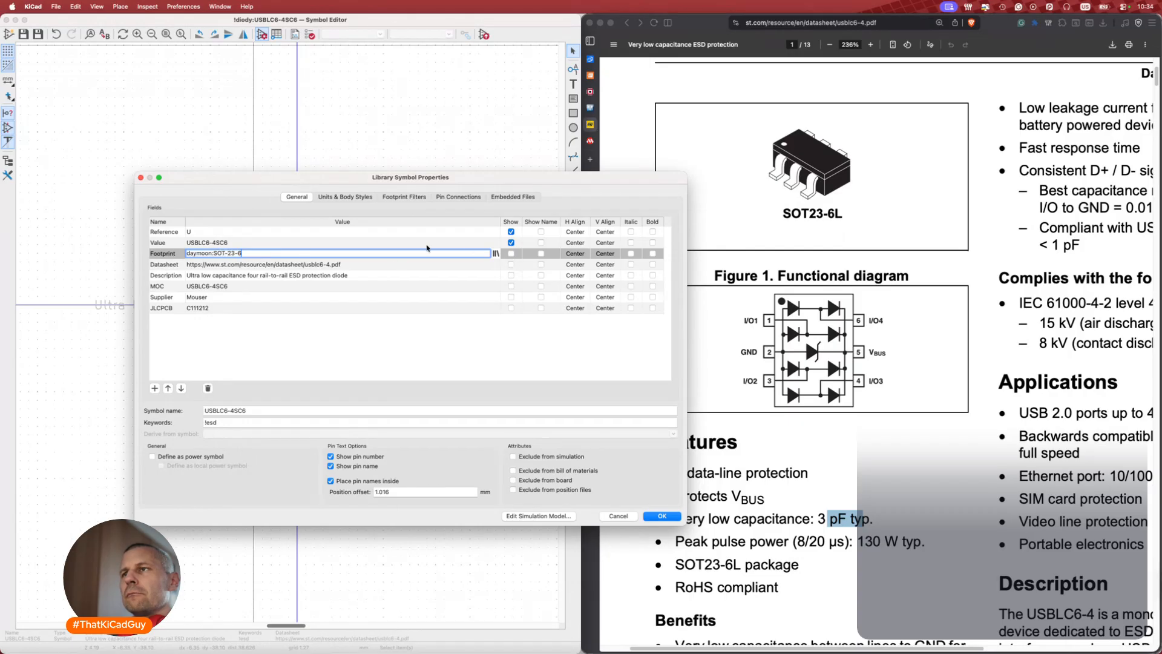
left_click(496, 253)
scroll(294, 213, "up", 3)
type("sot-23")
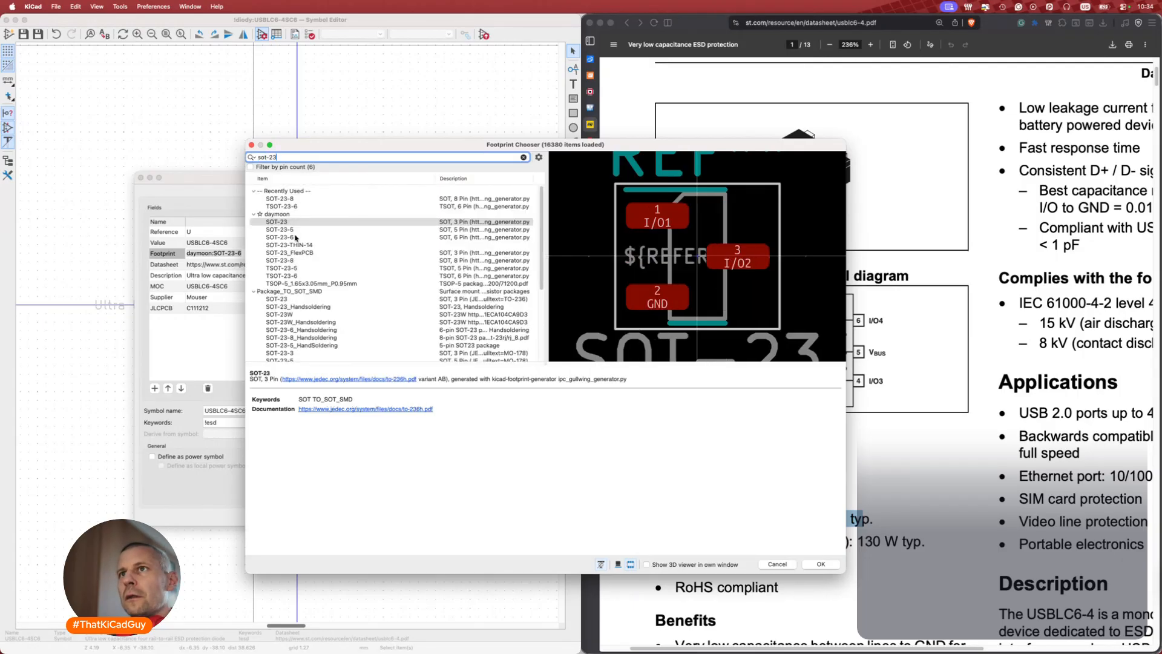
double_click(295, 238)
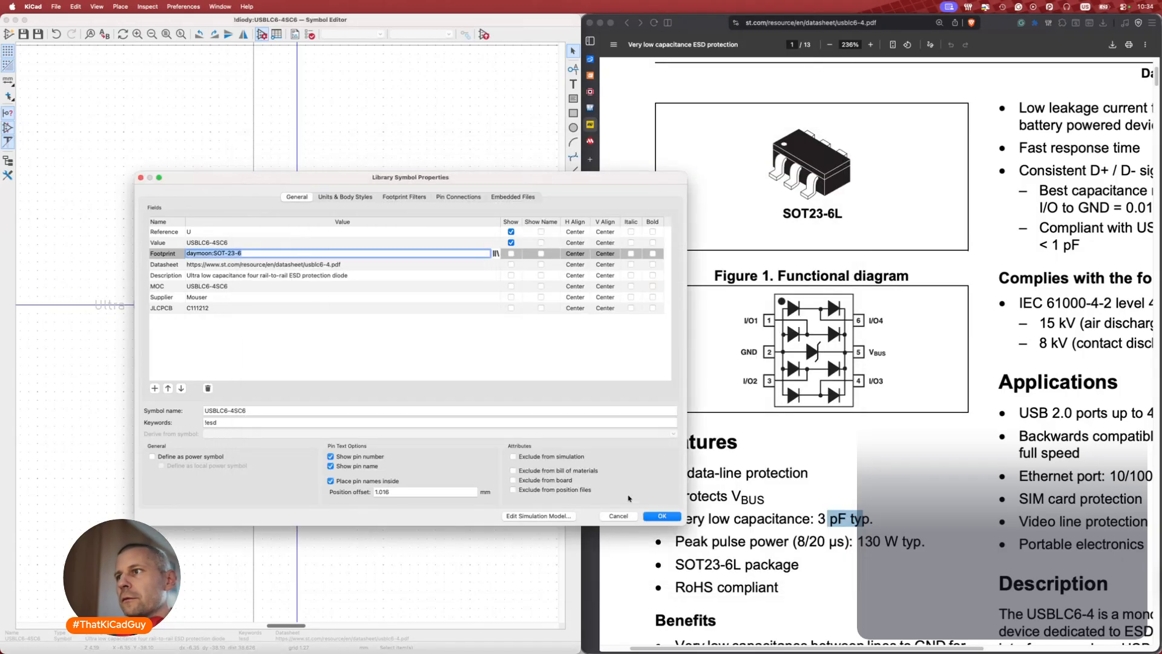
left_click(662, 516)
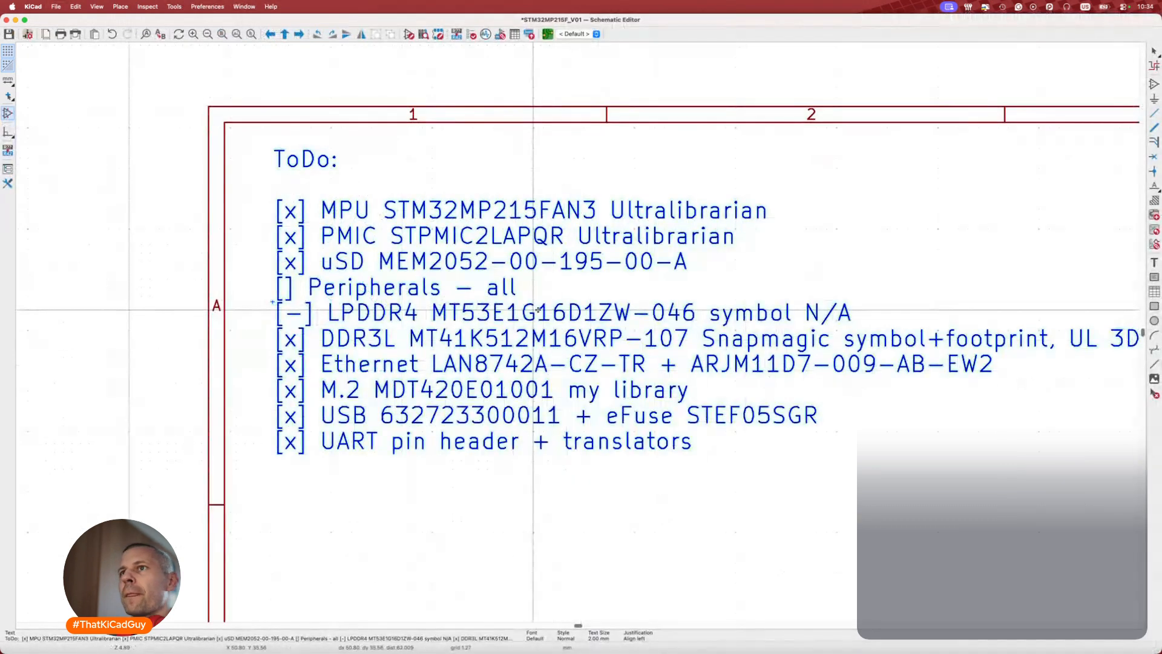
Switch to the STM32MP215-DK schematic in Preview and examine the DDR memory page with its VDD1_DDR and VDD2_DDR decoupling capacitors.
key("super+Tab")
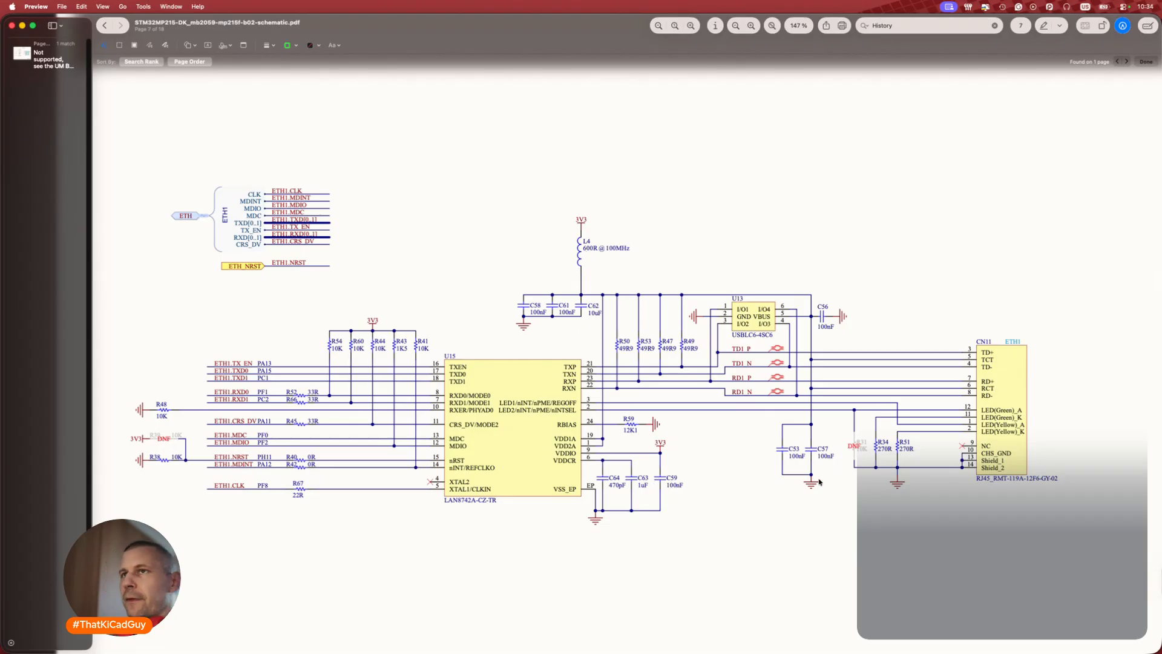
scroll(818, 481, "down", 5, "ctrl")
scroll(819, 481, "up", 15)
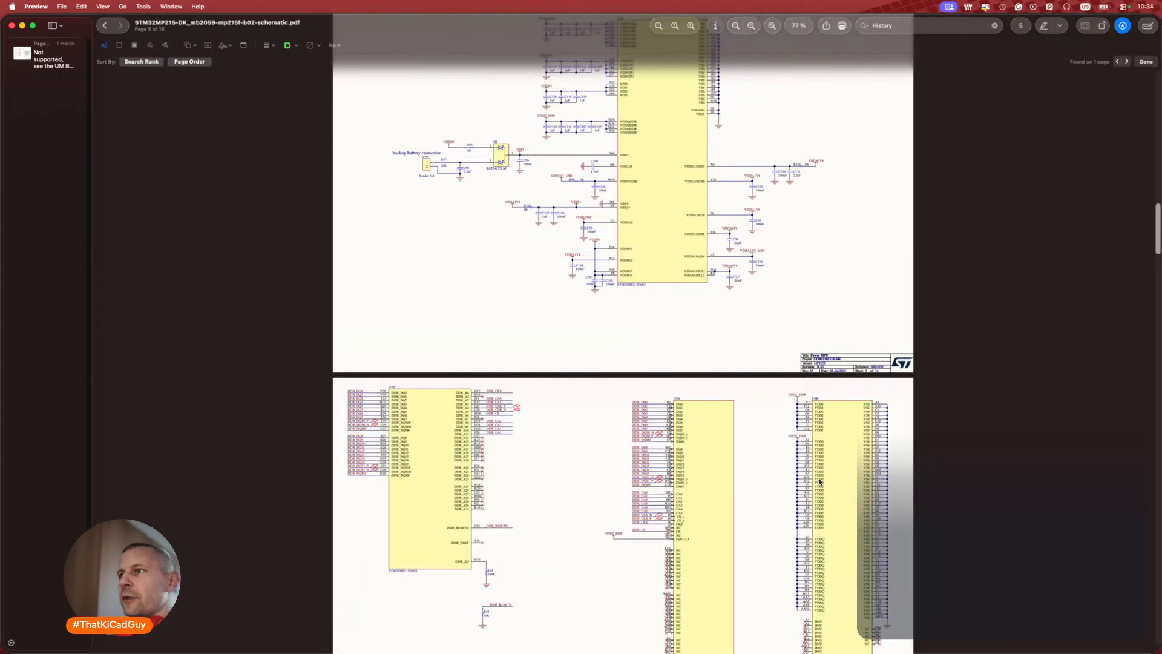
scroll(818, 481, "up", 3, "ctrl")
scroll(818, 482, "down", 3)
scroll(818, 483, "up", 5, "ctrl")
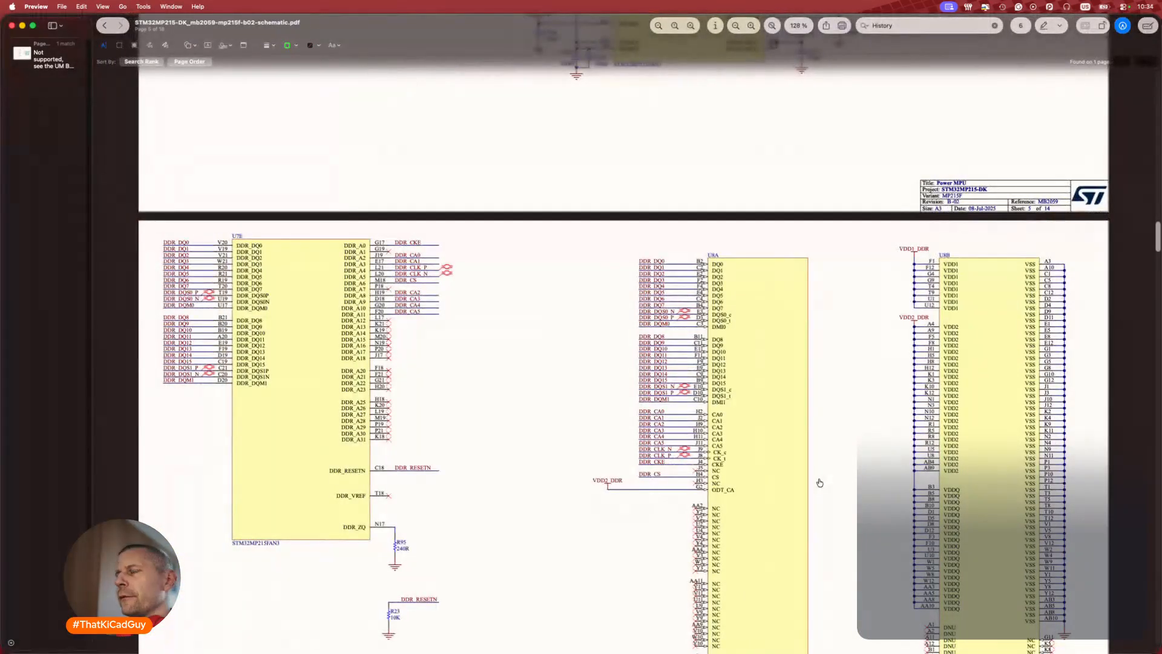
scroll(819, 483, "down", 5)
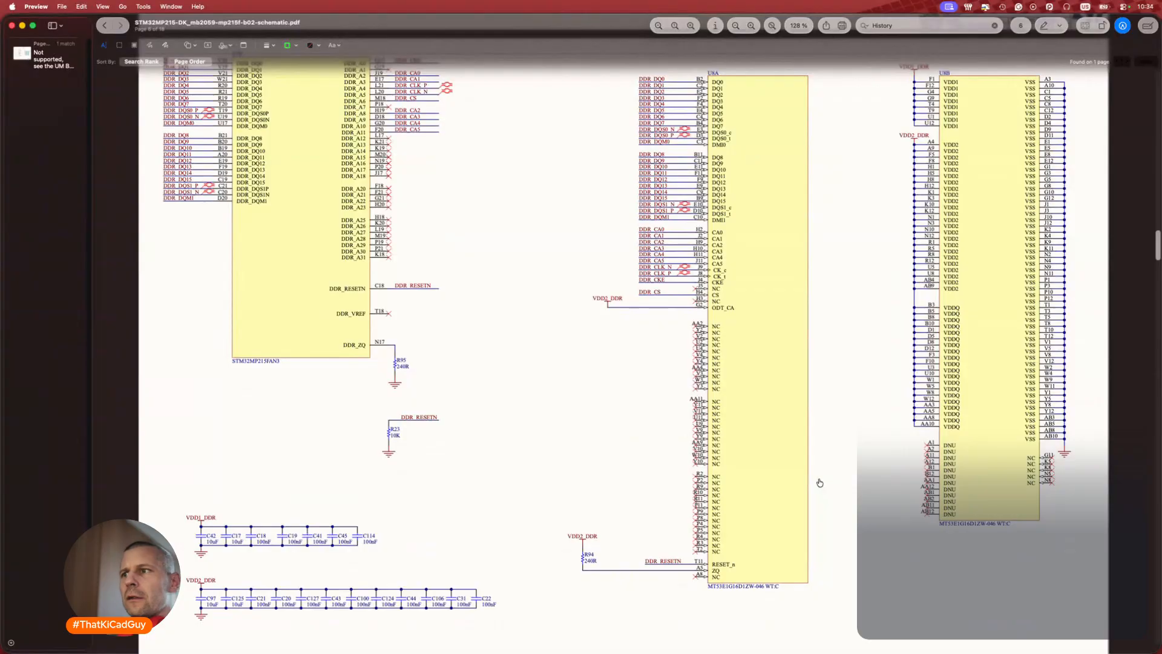
scroll(819, 482, "up", 3)
scroll(819, 480, "down", 3)
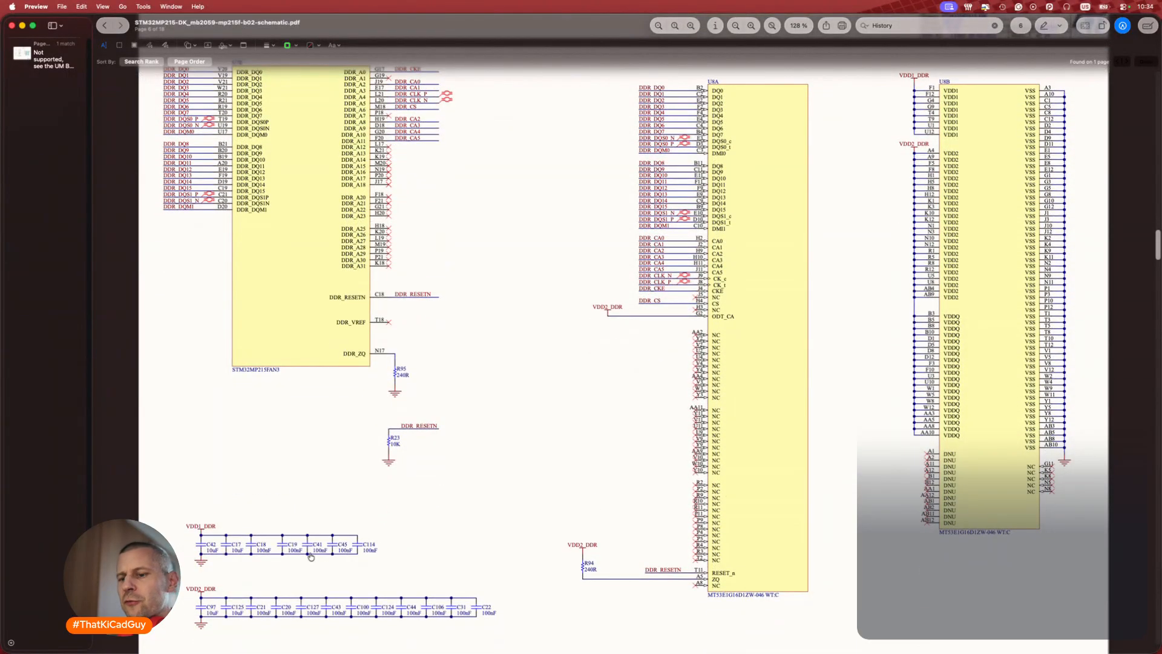
Switch to Finder, expand the mb2059-bom folder and preview MB2059-MP215F-B02_BOM.xlsx.
key("super+Tab")
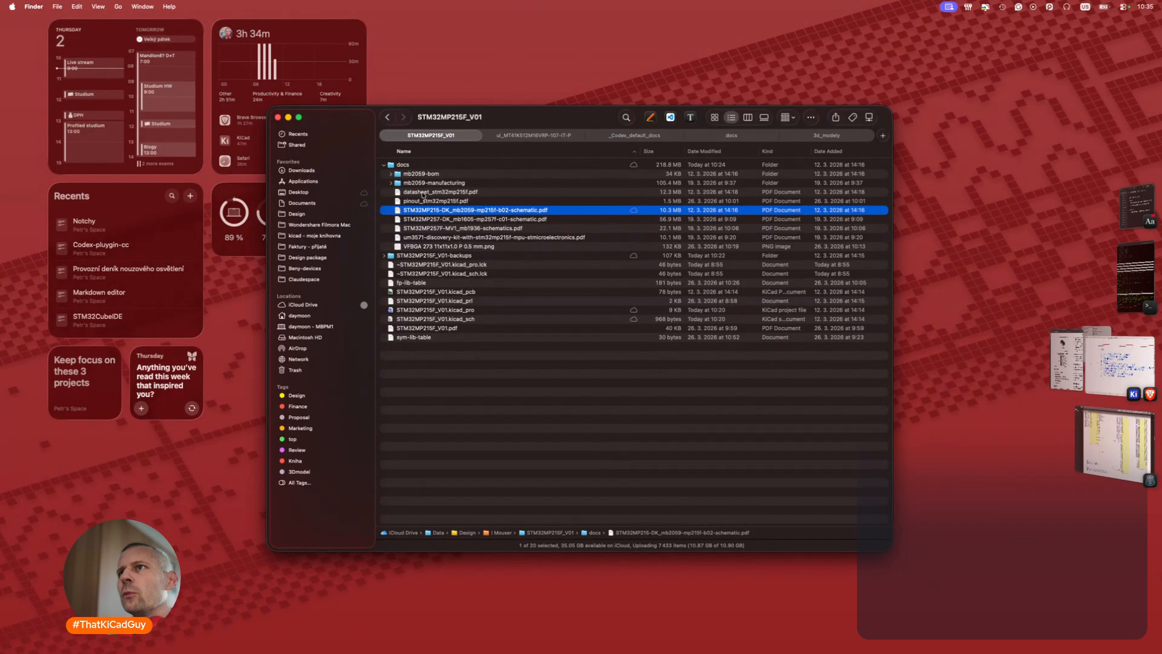
left_click(391, 175)
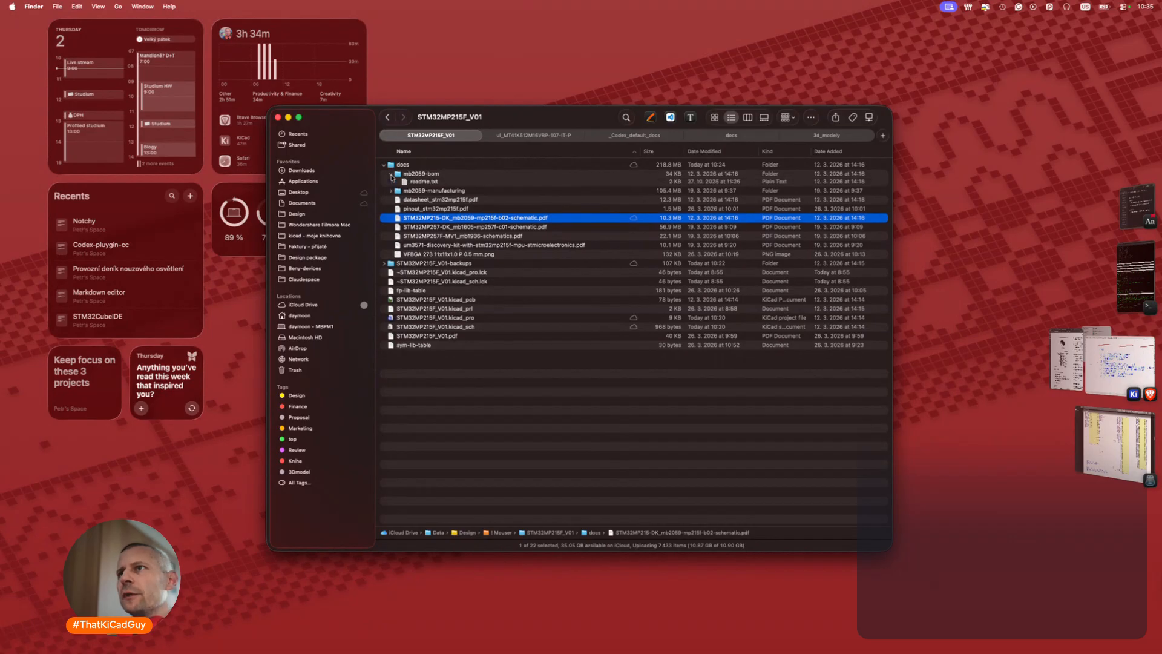
left_click(426, 184)
key("space")
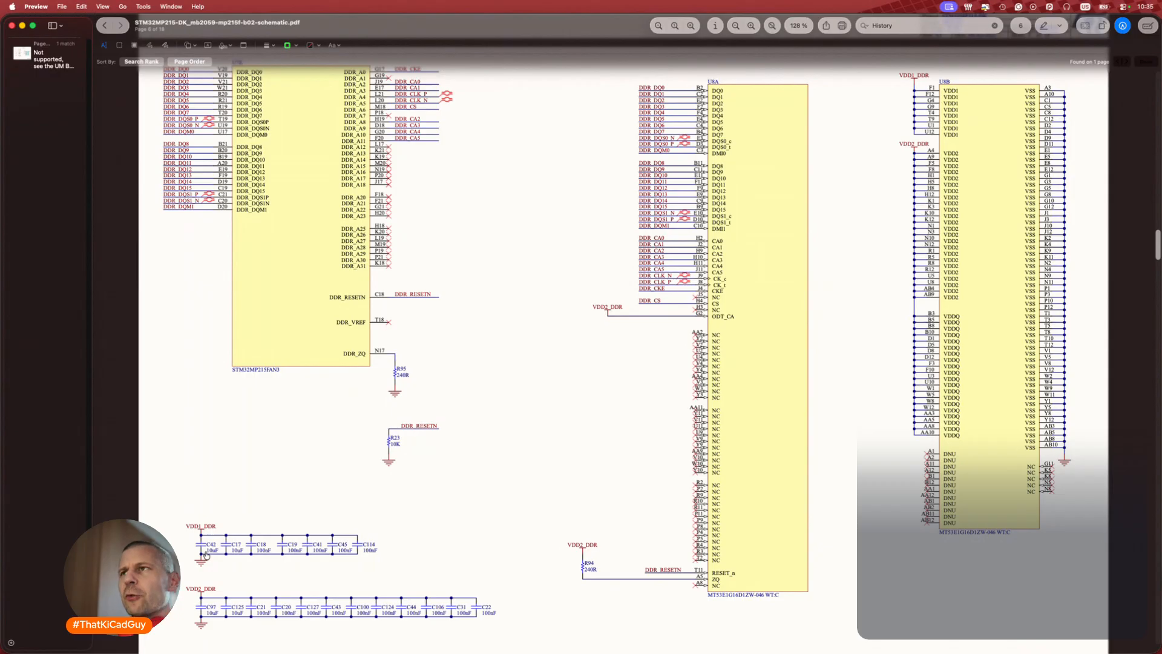
Compare the DDR decoupling capacitors in the schematic with the 100nF and 10uF capacitor rows of the bill of materials.
key("super+Tab")
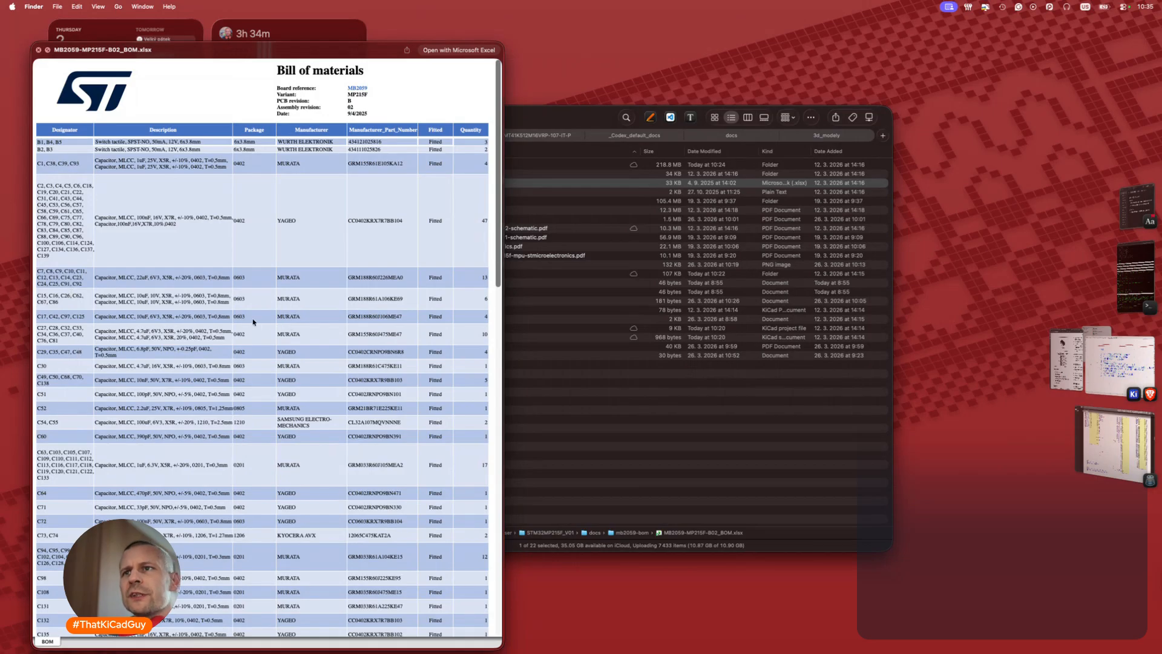
key("super+Tab")
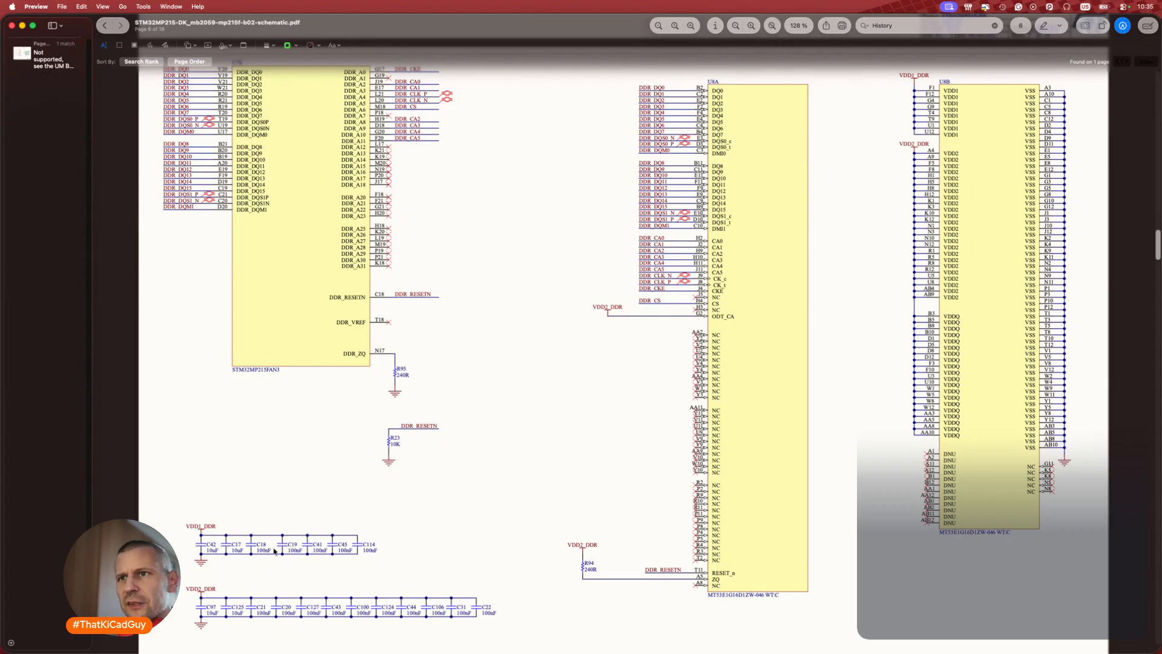
key("super+Tab")
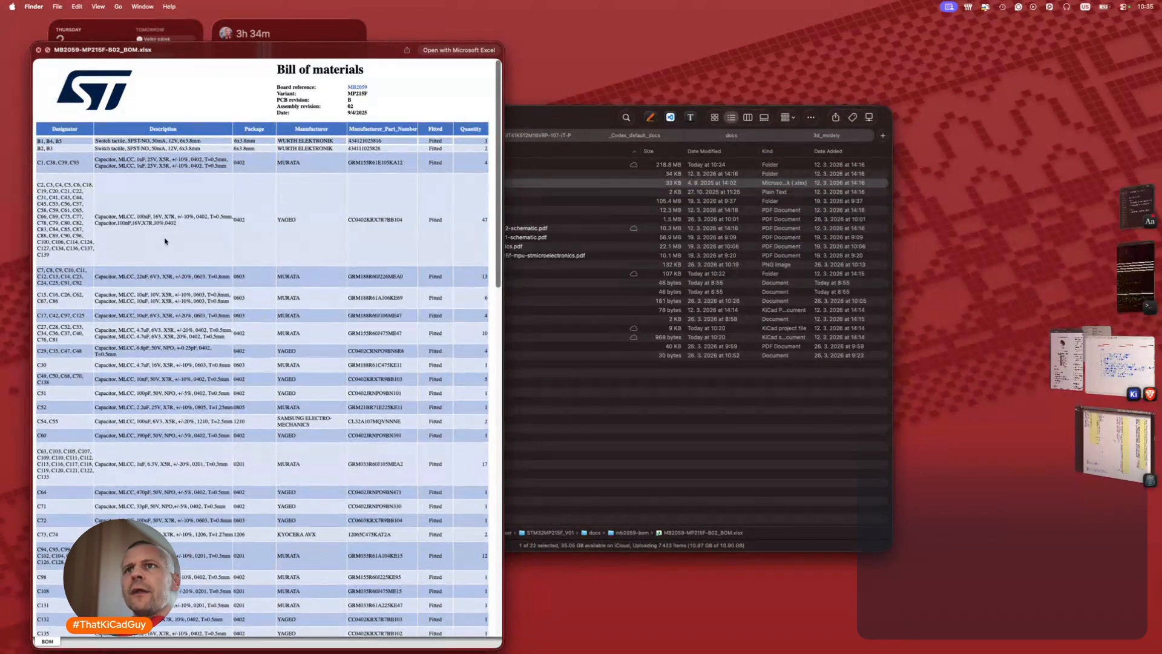
left_click_drag(165, 218, 175, 219)
left_click(170, 316)
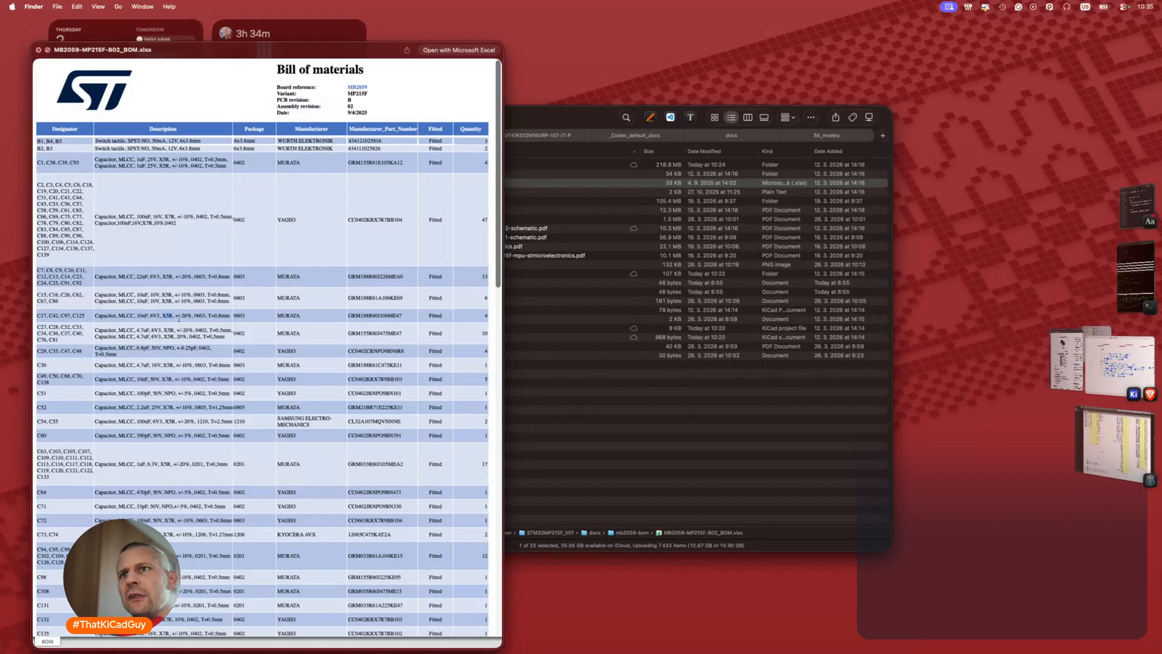
Go to the schematic's Power MPU page and highlight the designator C112 on the VDDCORE supply.
scroll(200, 339, "up", 1)
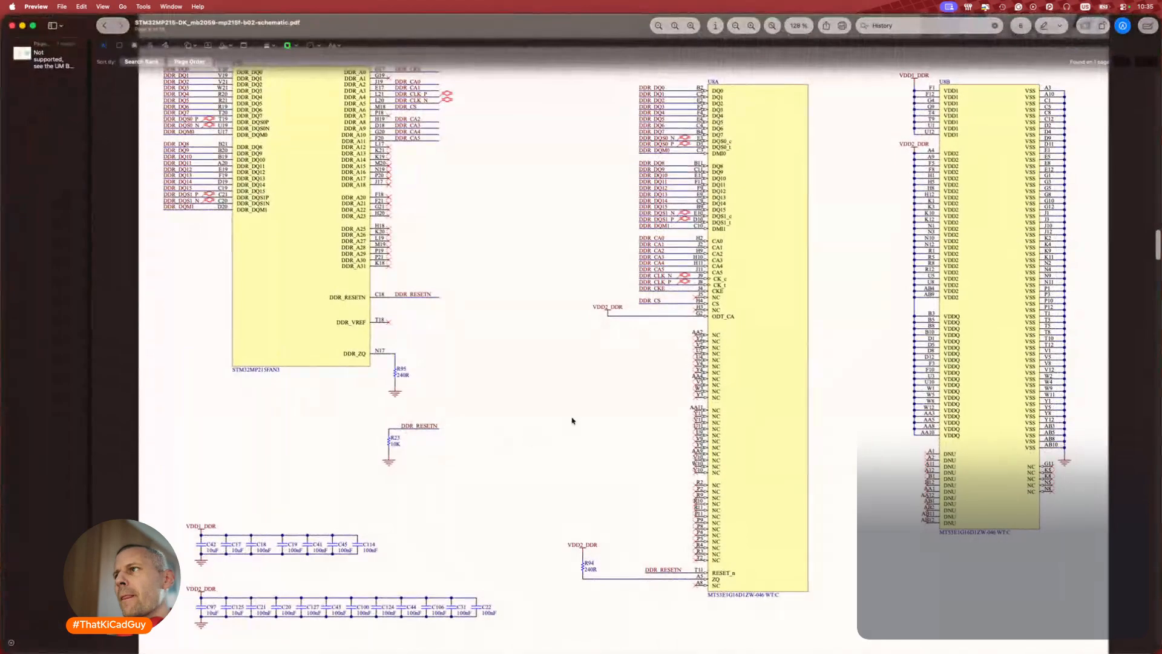
scroll(572, 417, "up", 4)
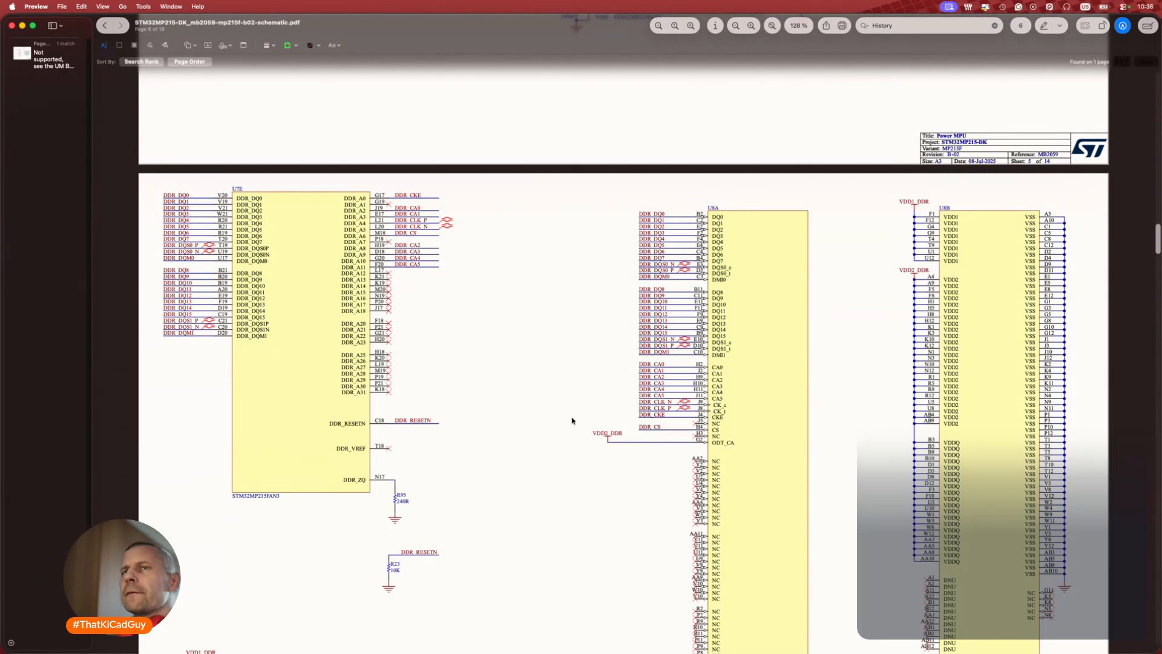
scroll(573, 420, "down", 2)
scroll(573, 421, "up", 6)
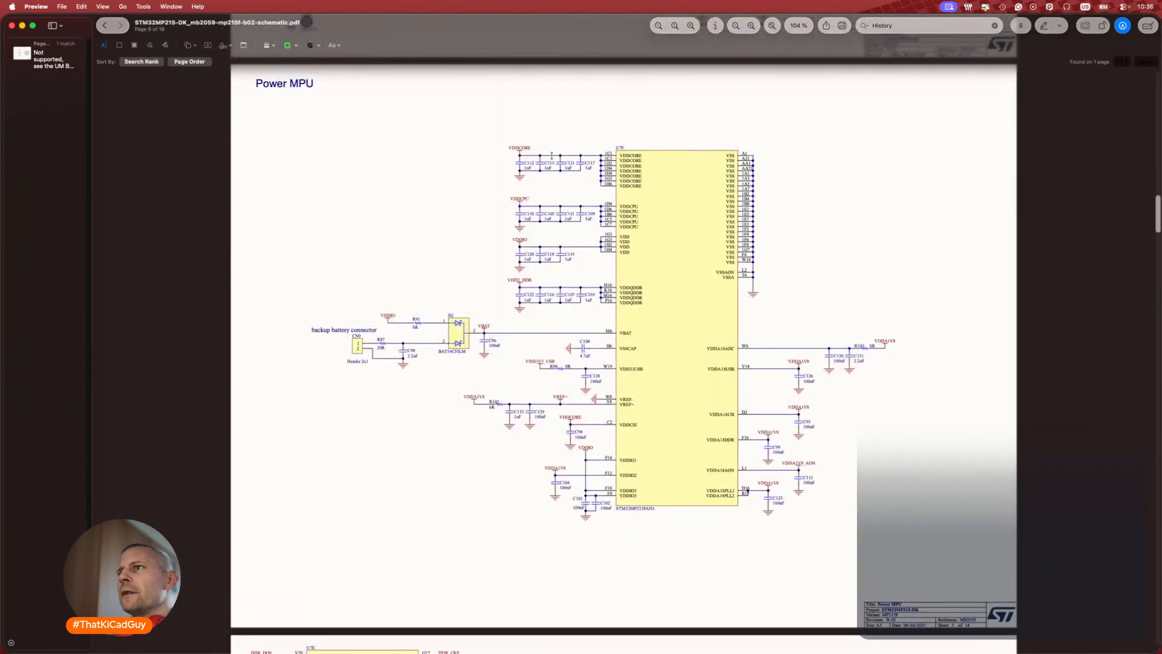
scroll(591, 184, "up", 5)
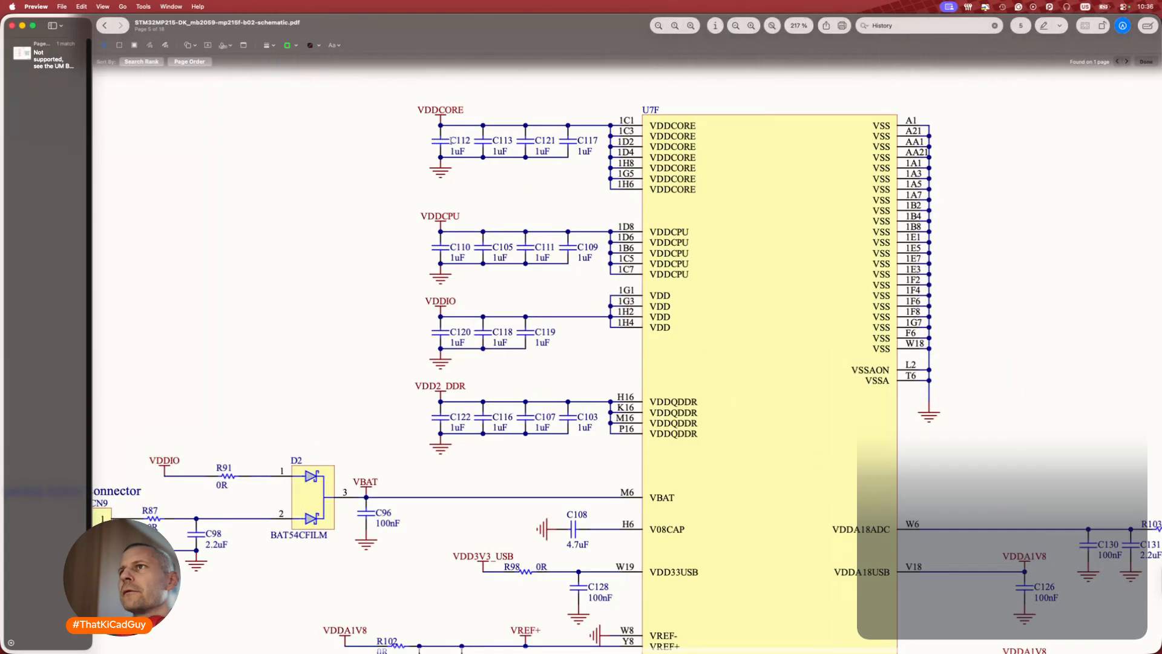
left_click_drag(451, 140, 471, 142)
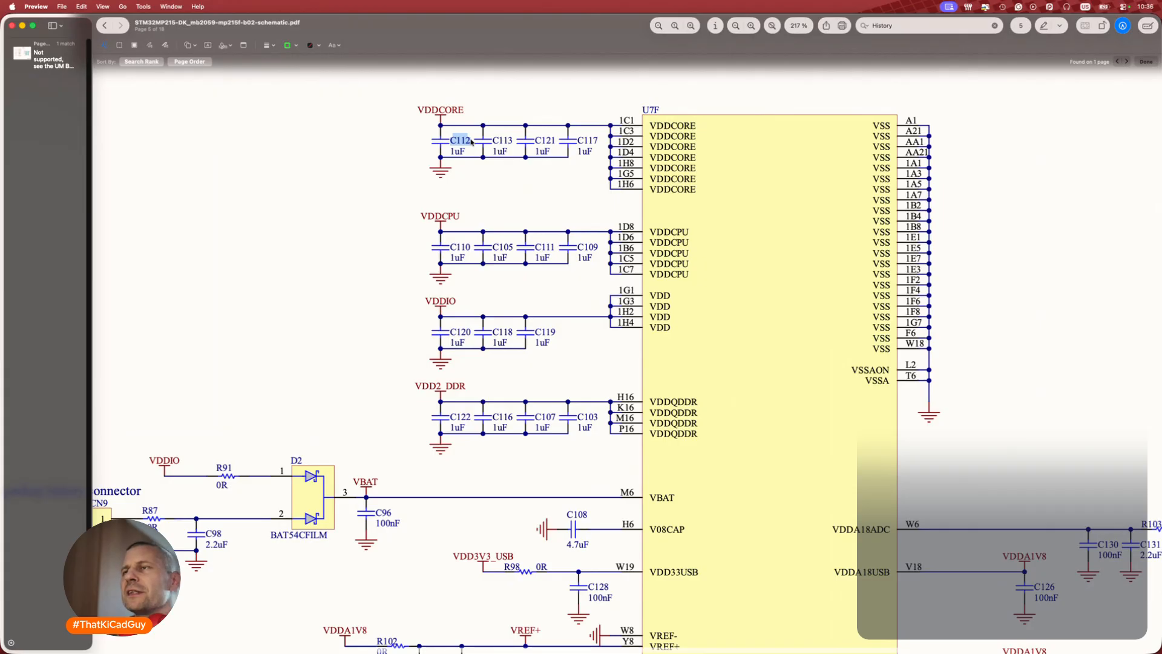
Look up the package size of the MPU's 1uF supply capacitors in the bill of materials, checking back against the schematic.
key("super+Tab")
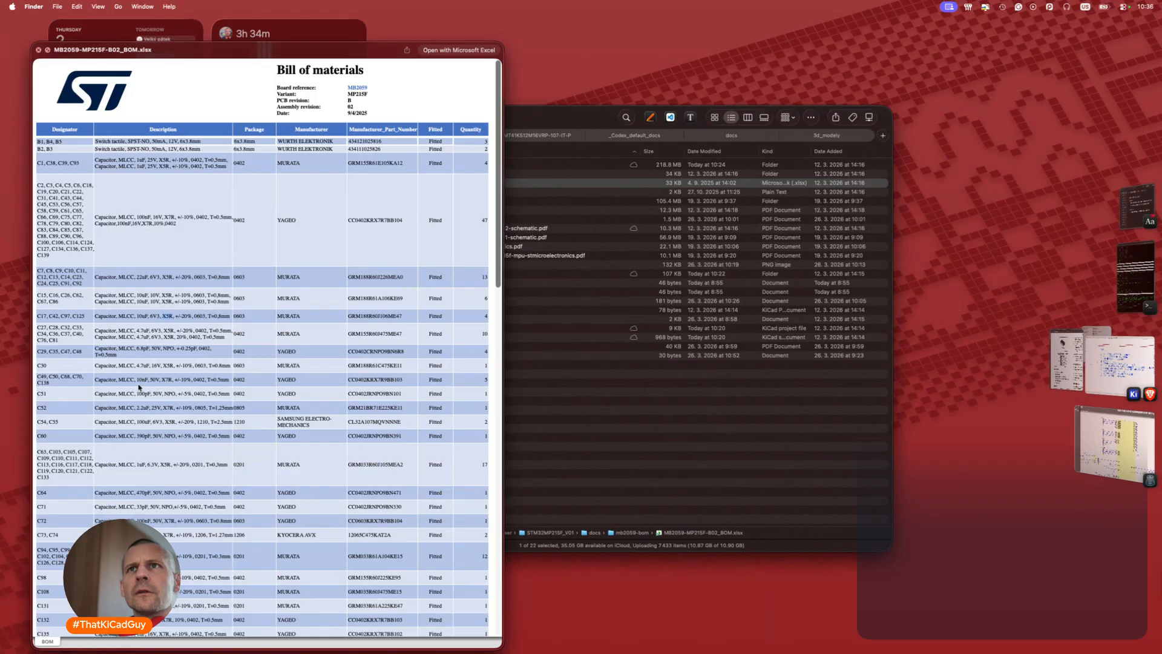
scroll(139, 387, "down", 3)
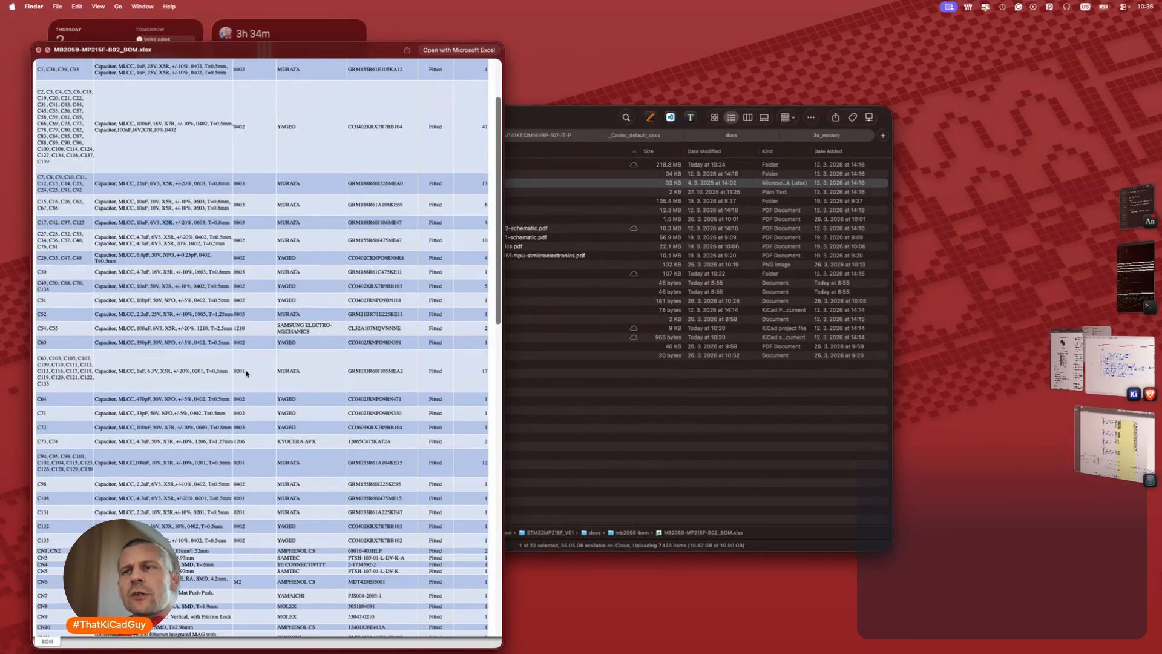
key("super+Tab")
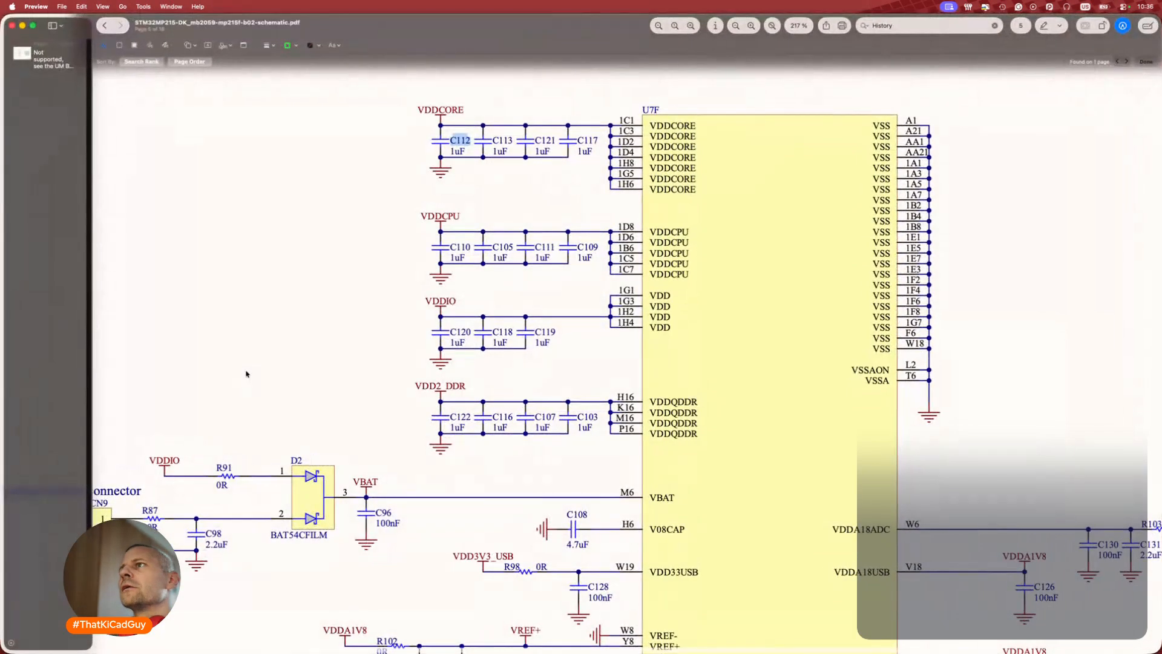
left_click(246, 374)
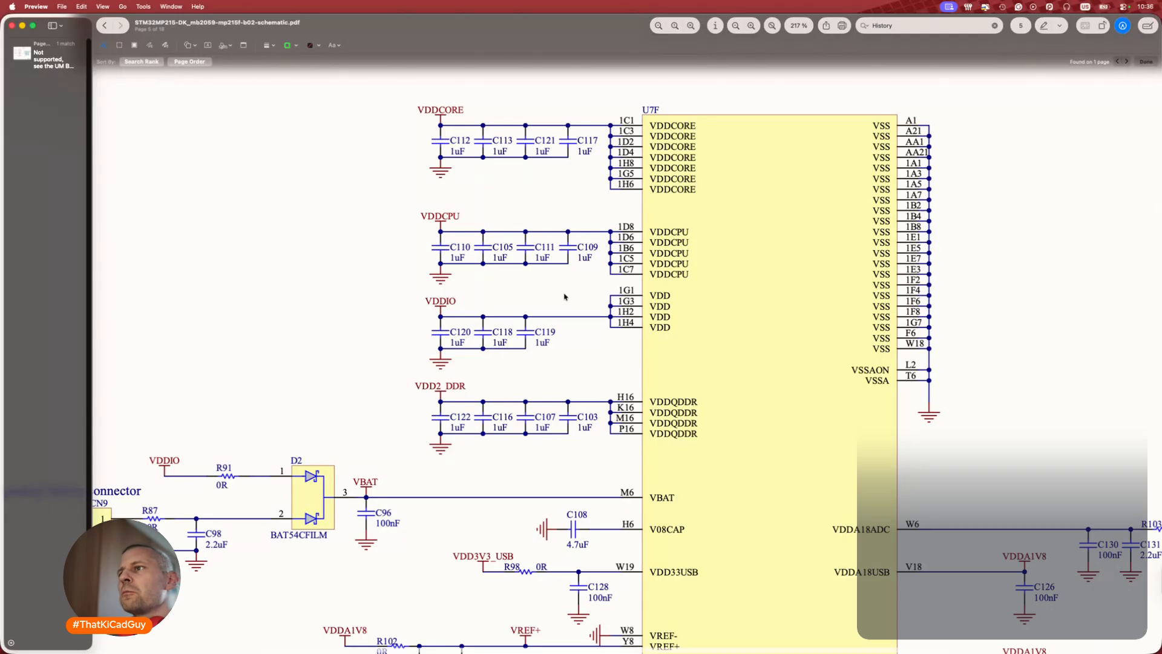
key("super+Tab")
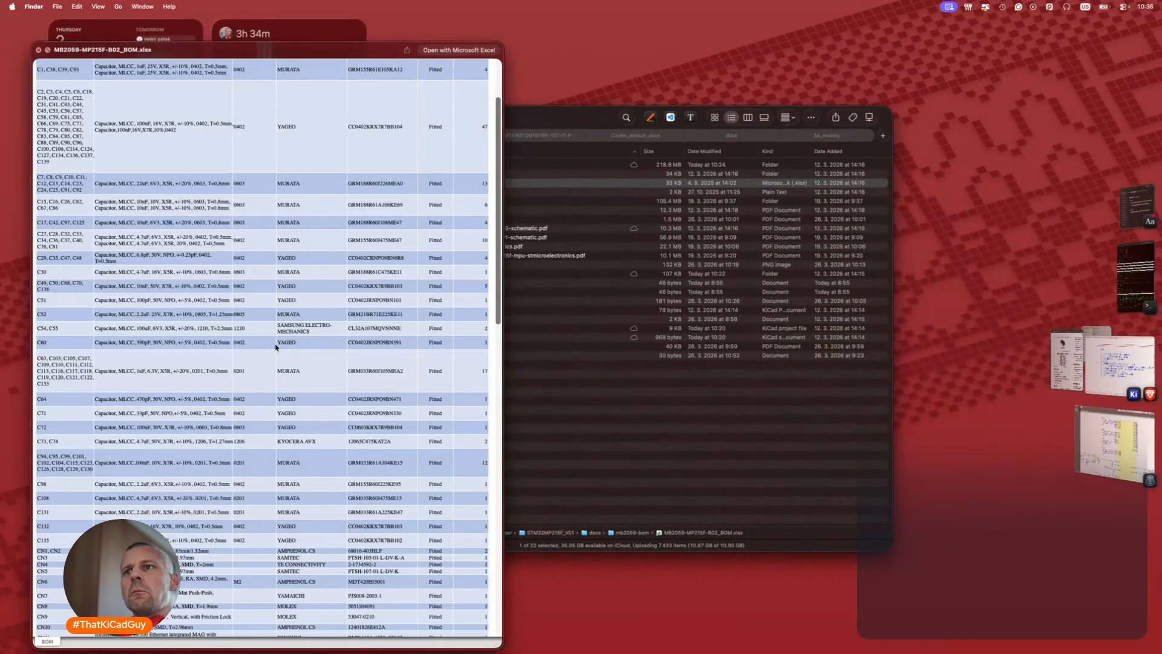
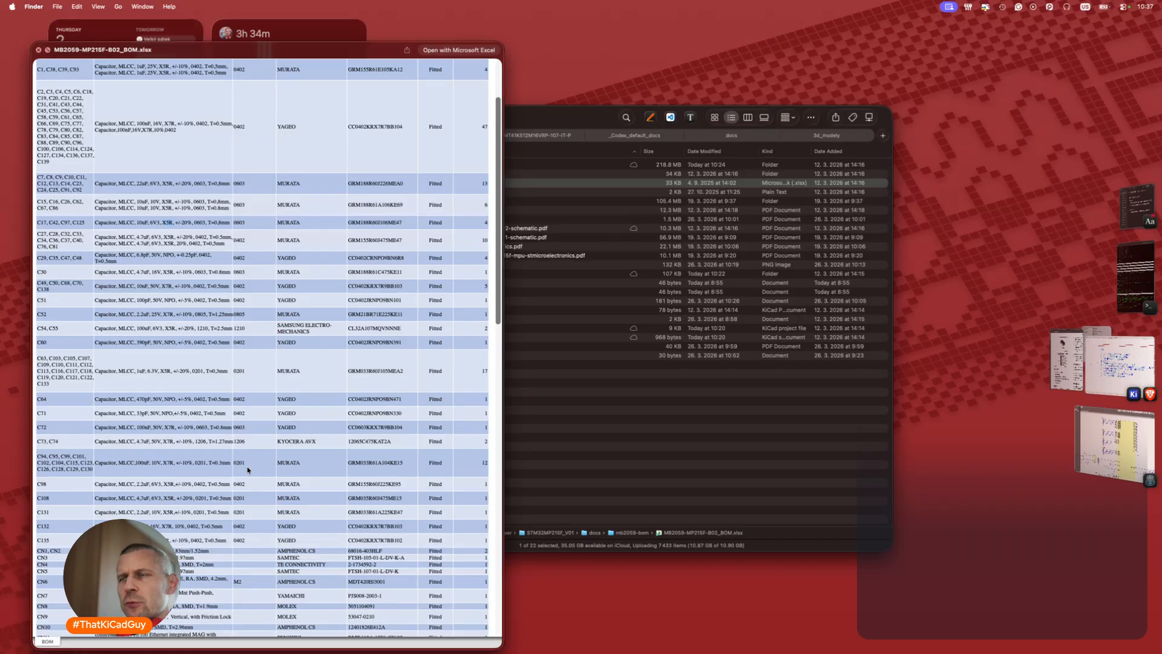
Close the bill of materials preview and preview MB2059B_Assembly.PDF from the Assembly folder inside mb2059-manufacturing/MB2059B.
left_click(572, 329)
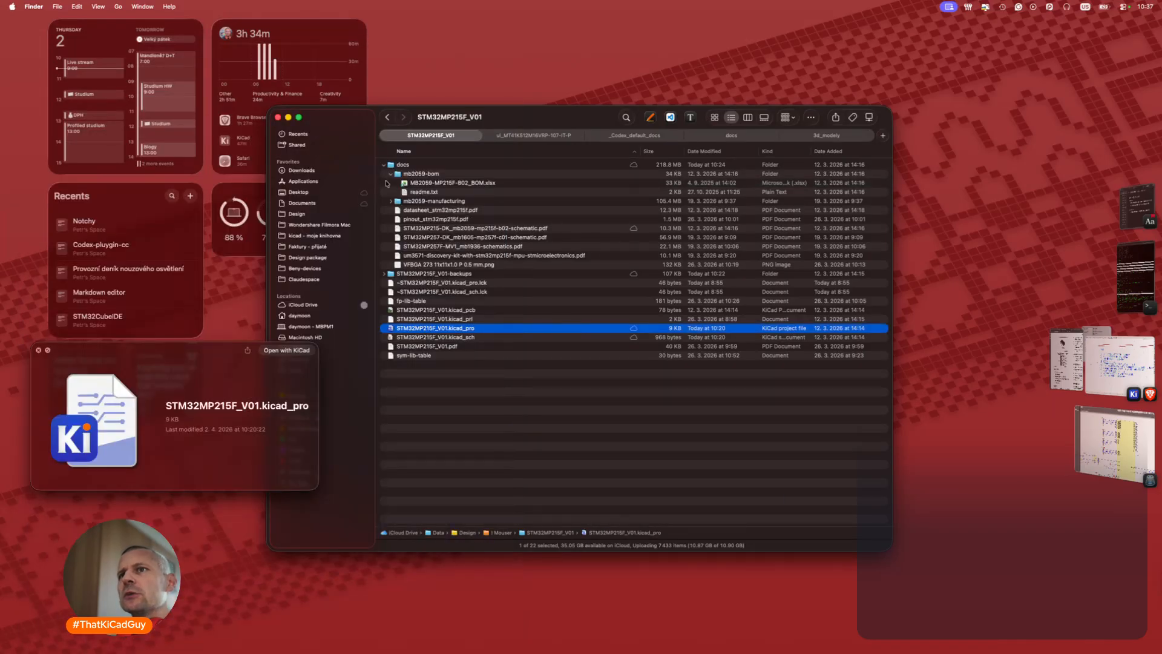
key("space")
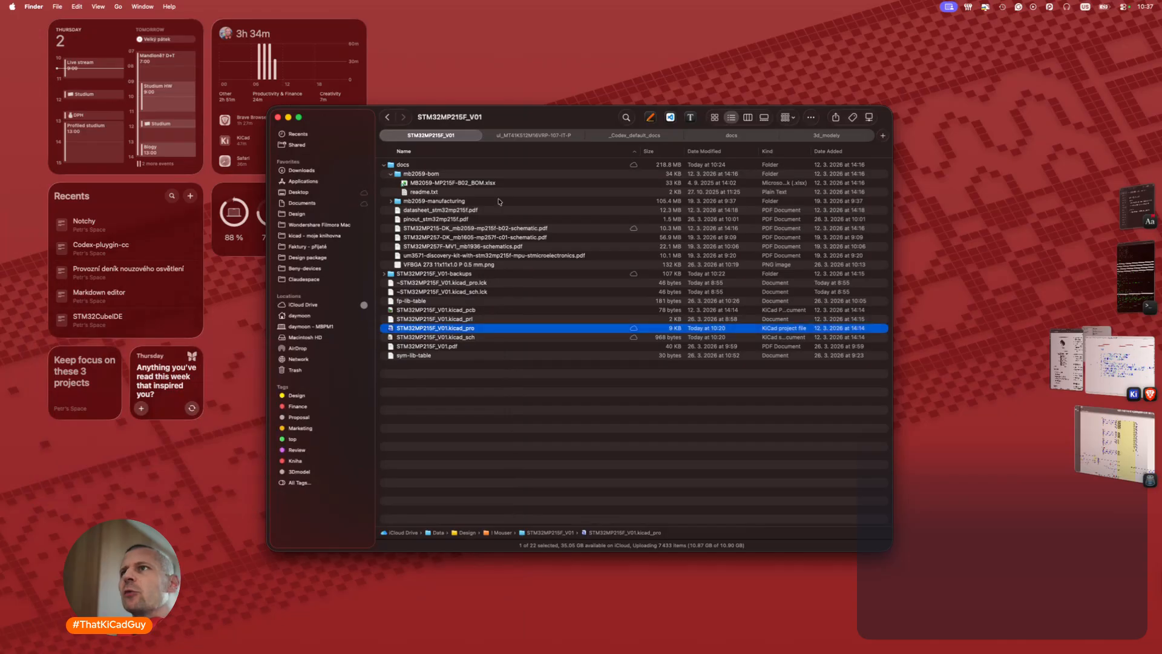
left_click(390, 201)
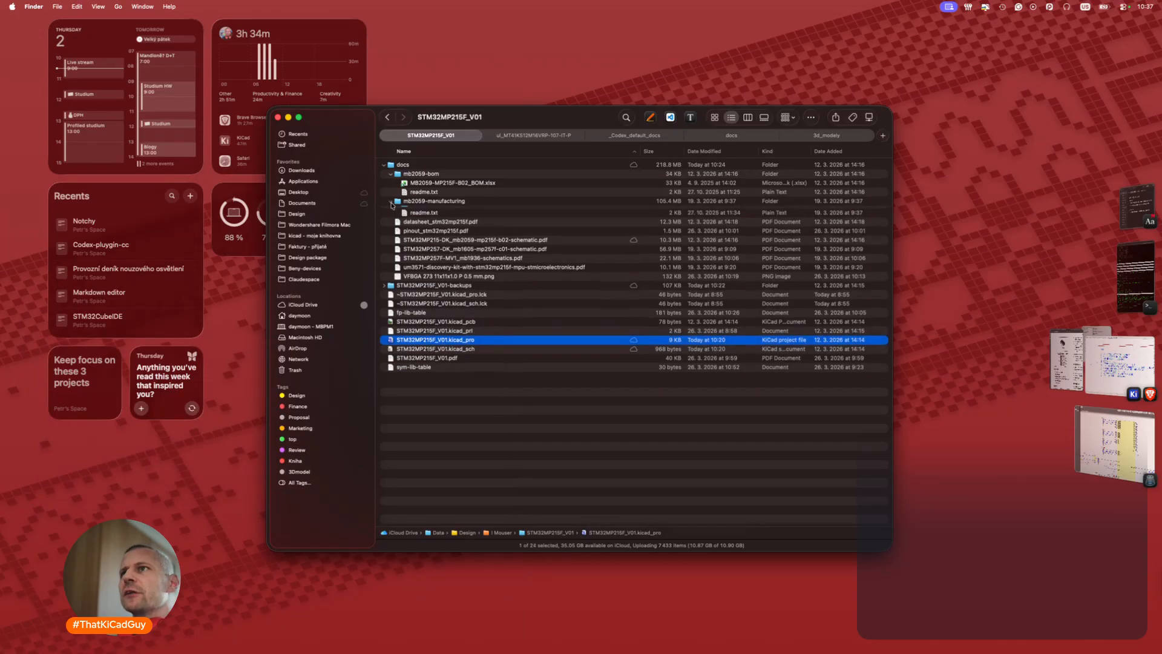
left_click(397, 210)
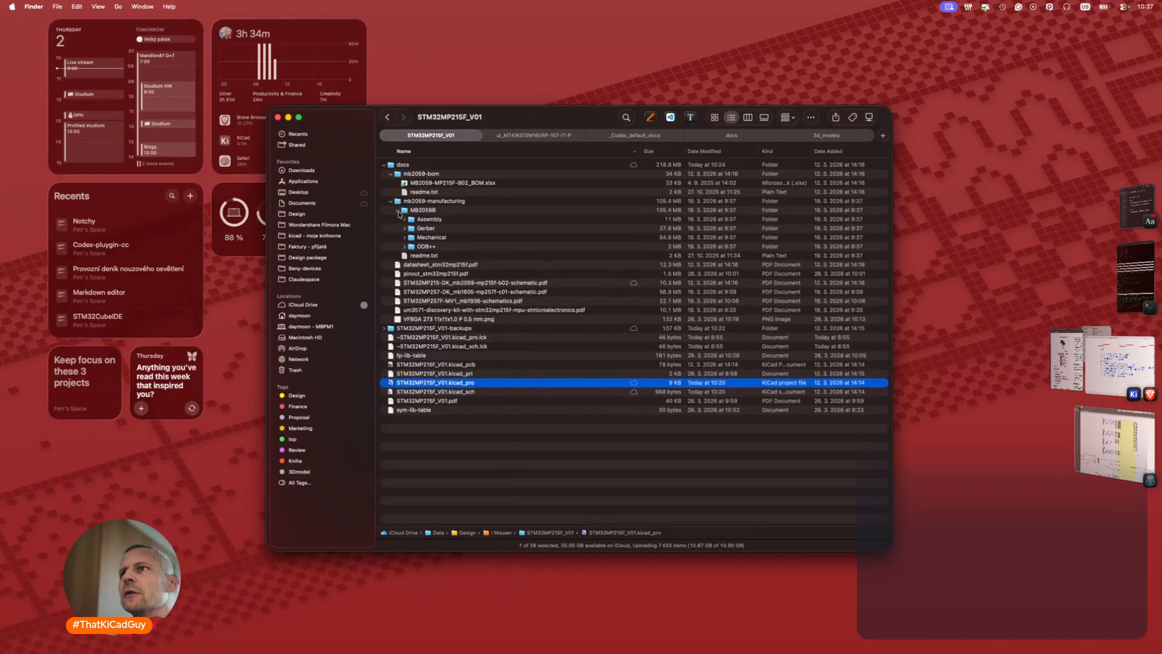
left_click(404, 219)
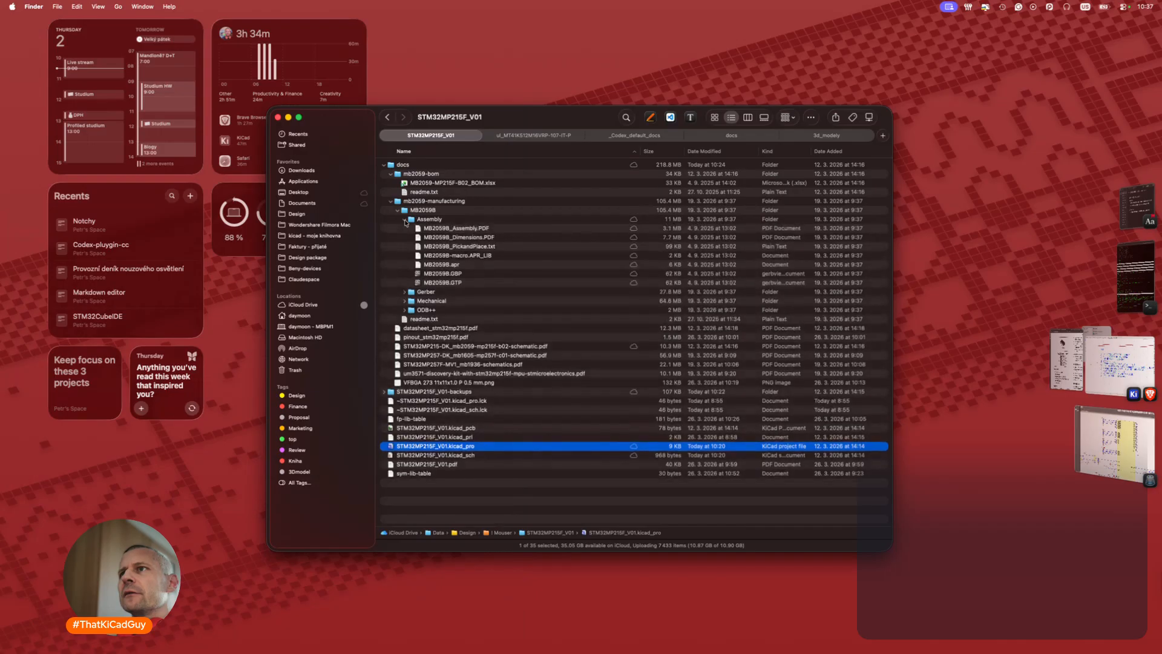
left_click(433, 227)
key("space")
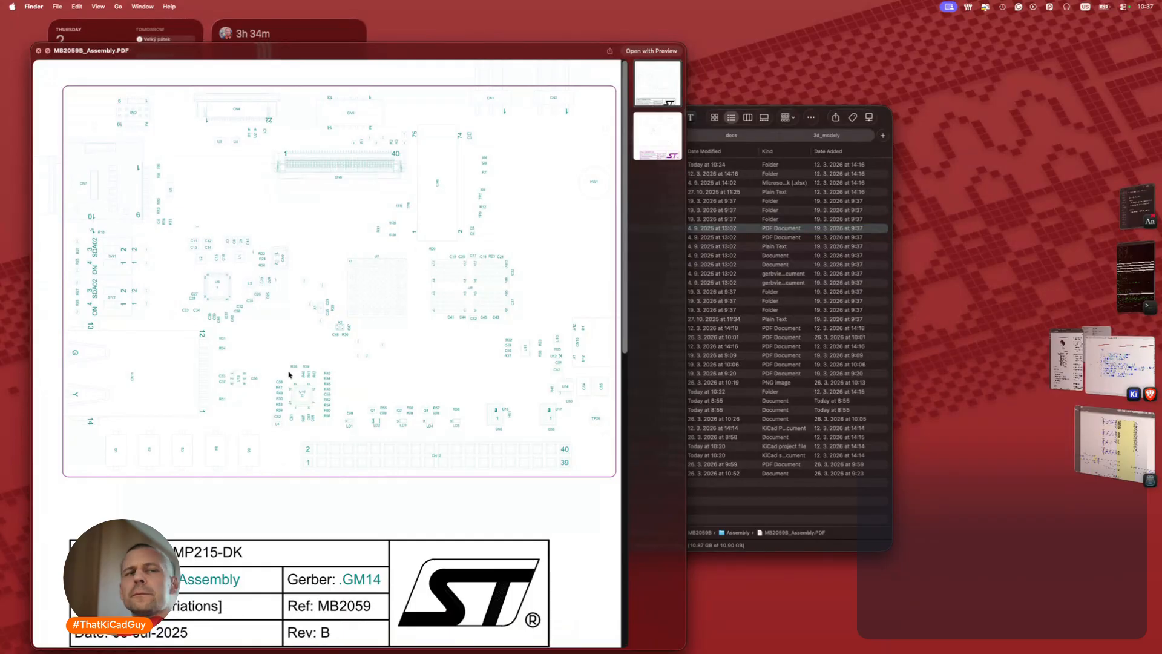
Compare the assembly drawing with the Power MPU schematic, try to start a text search in the drawing, and close its preview.
key("super+Tab")
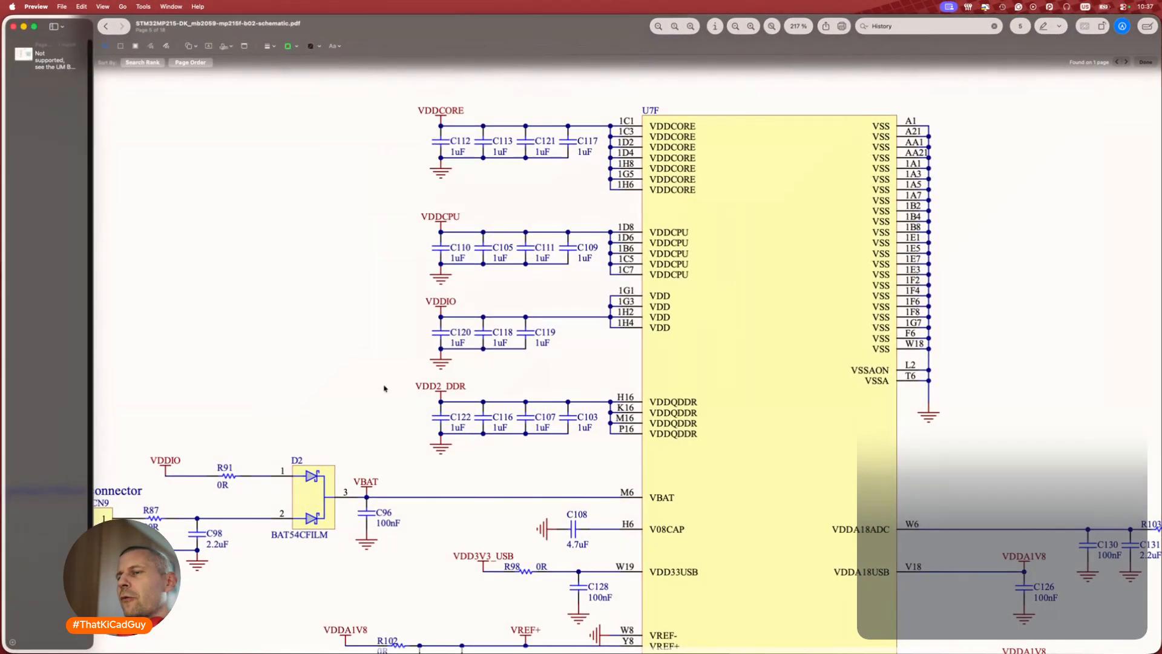
key("super+Tab")
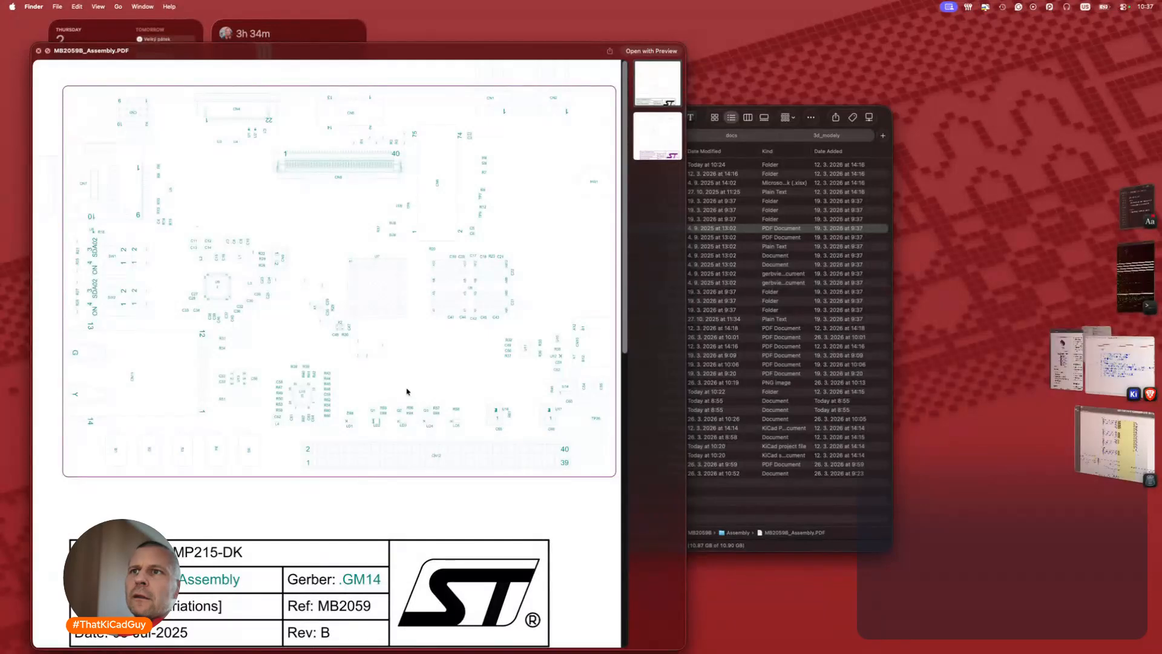
key("super+Tab")
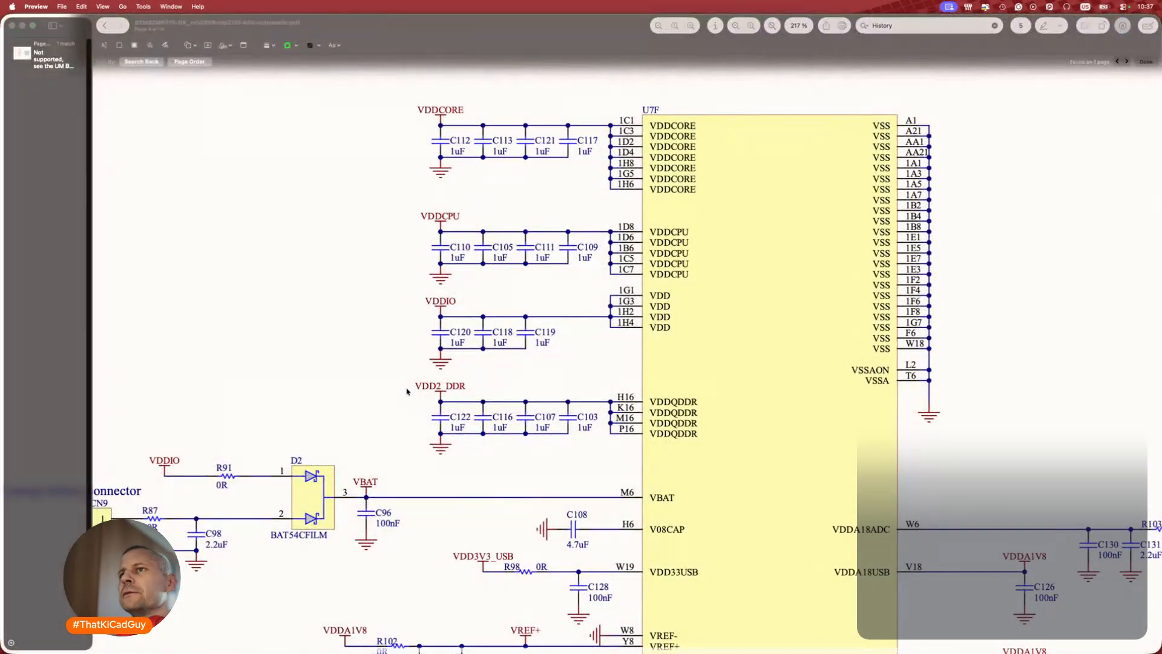
key("super+Tab")
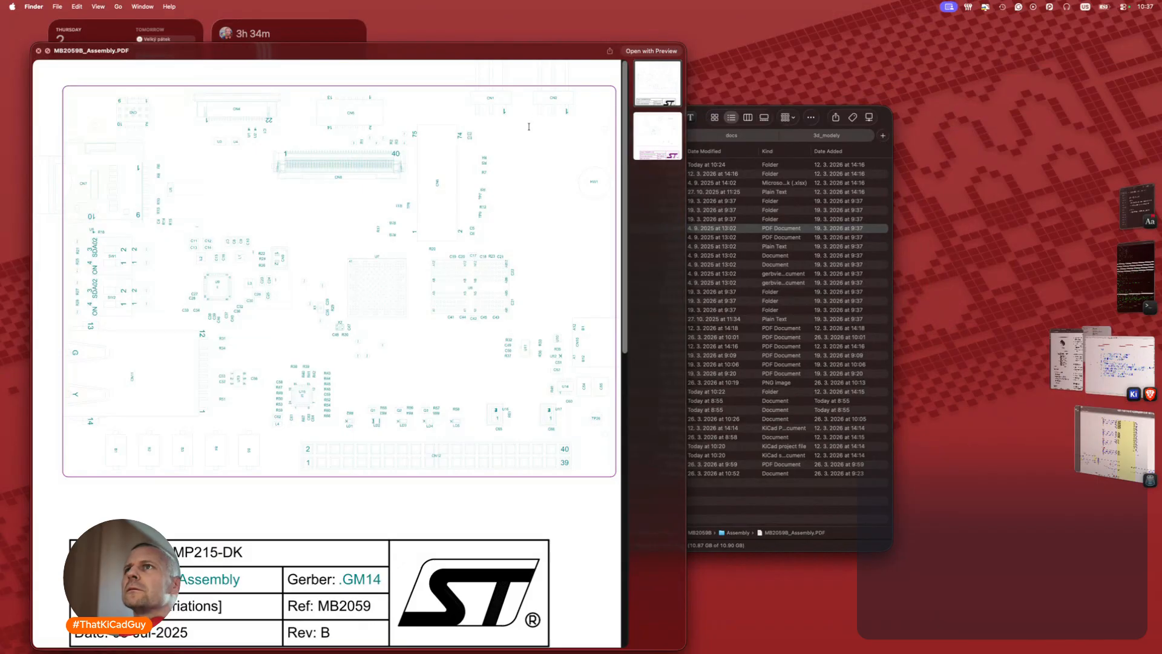
key("super+f")
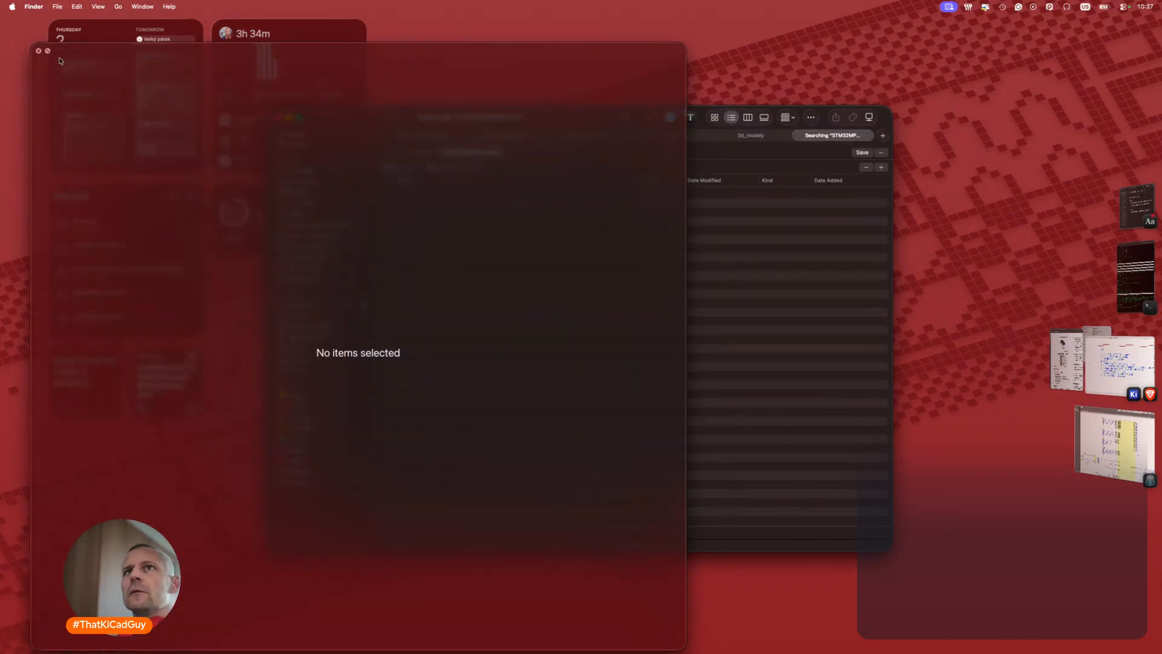
left_click(38, 51)
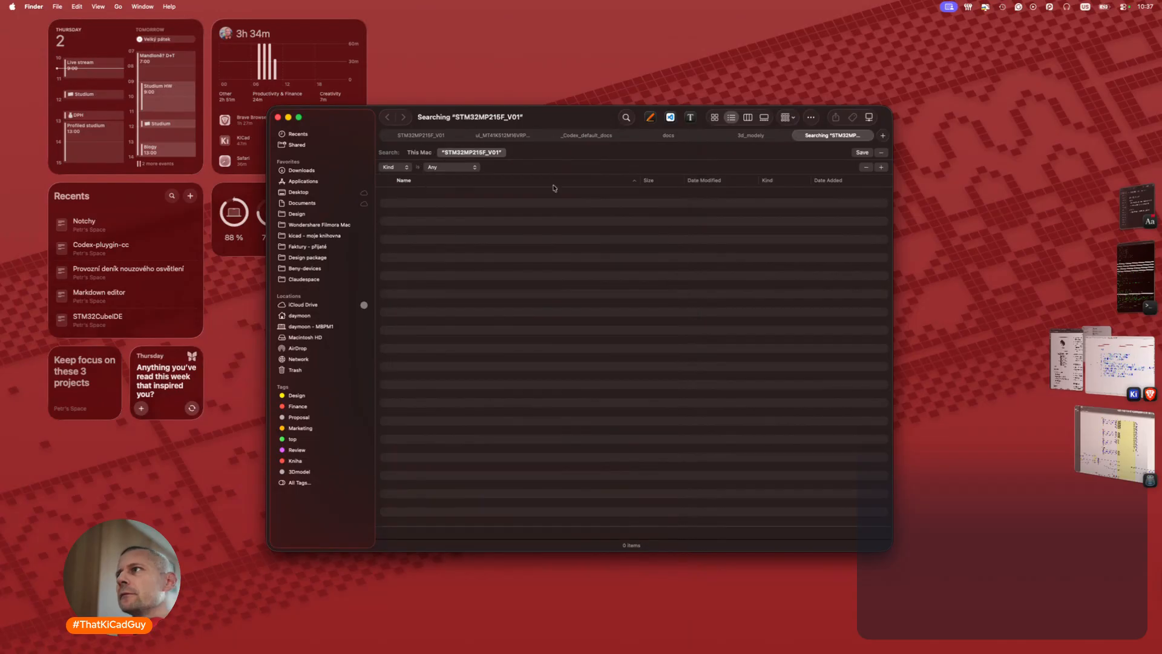
Open MB2059B_Assembly.PDF from the STM32MP215F_V01 project folder's Assembly subfolder and search the drawing for U7.
left_click(798, 136)
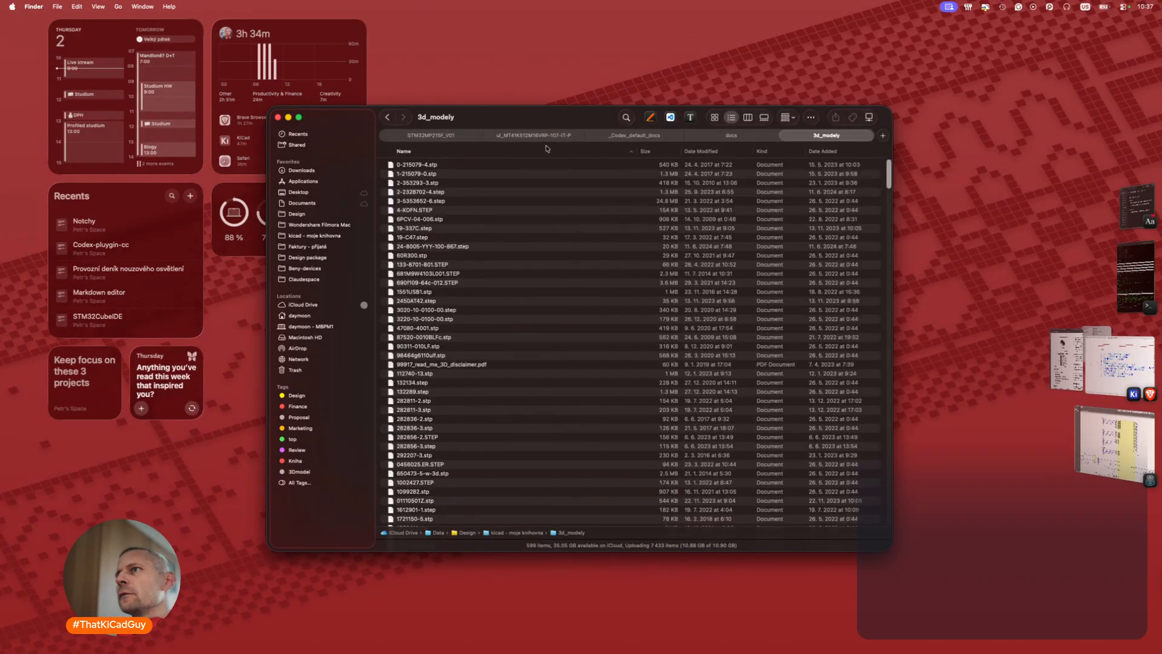
left_click(441, 135)
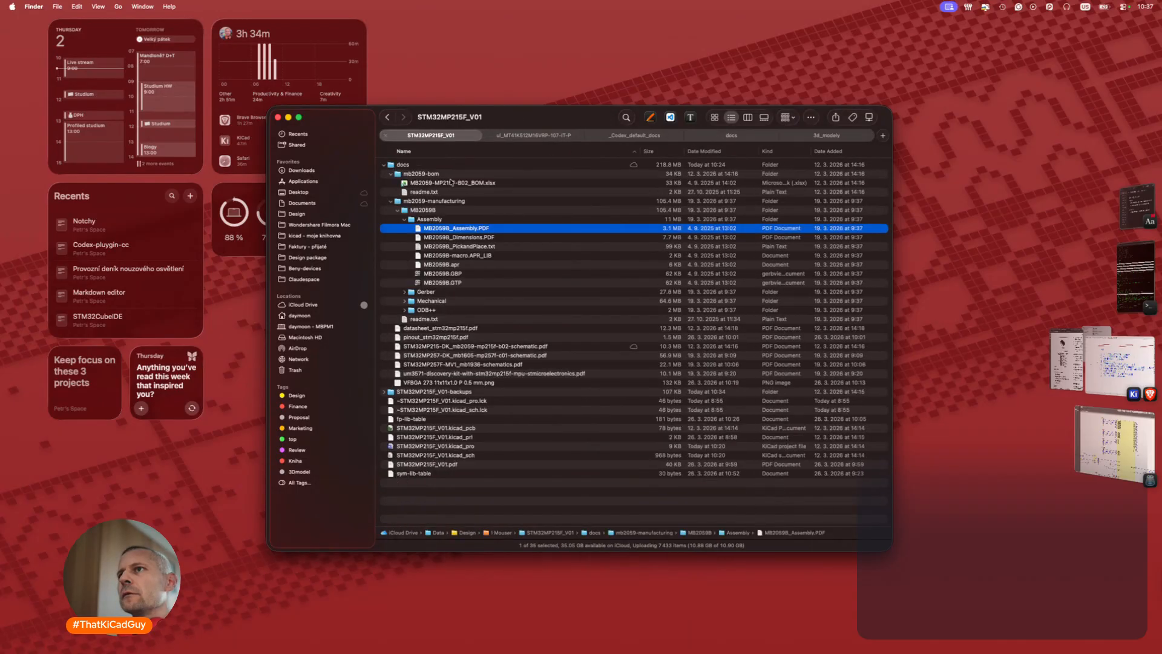
double_click(443, 229)
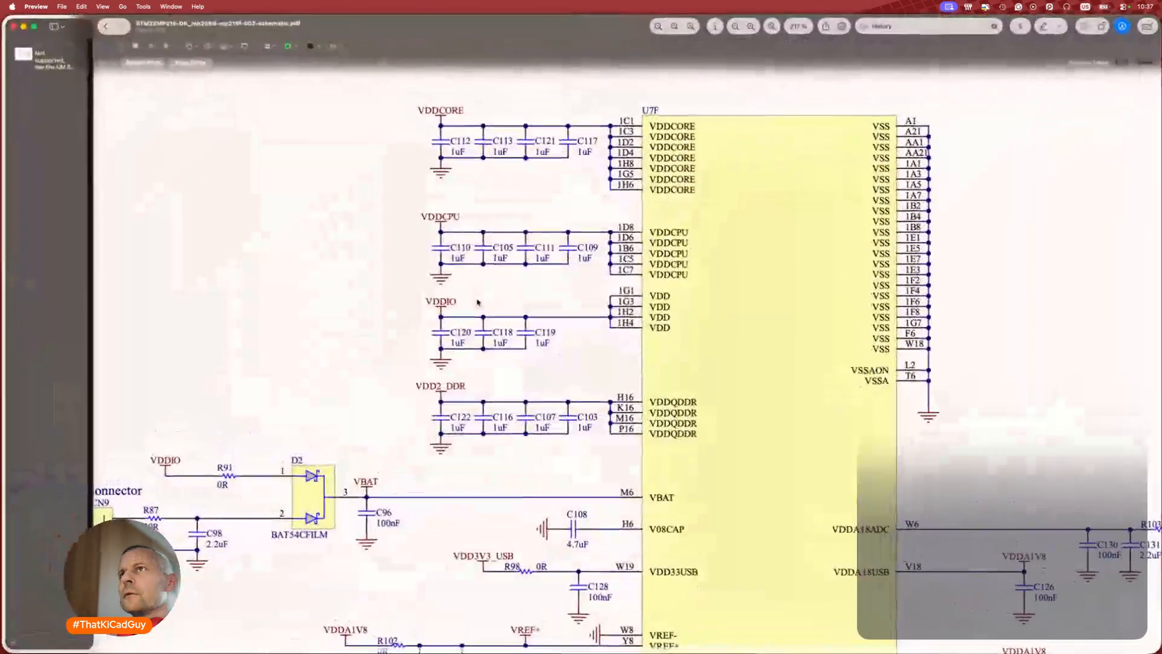
key("super+f")
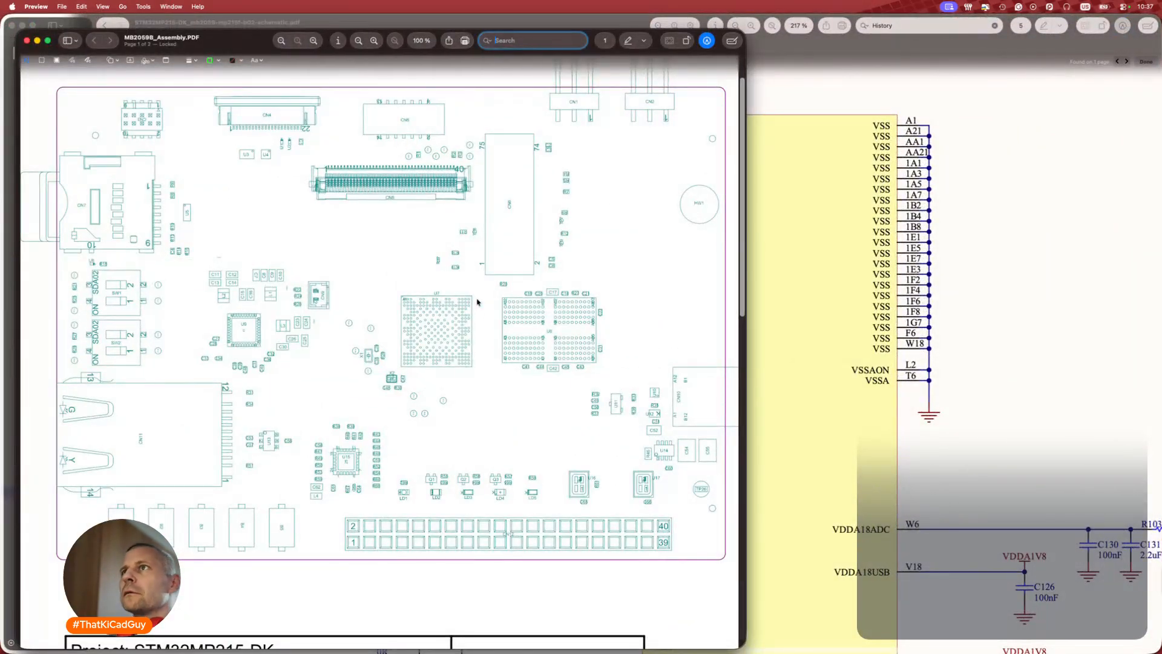
type("U7")
key("Return")
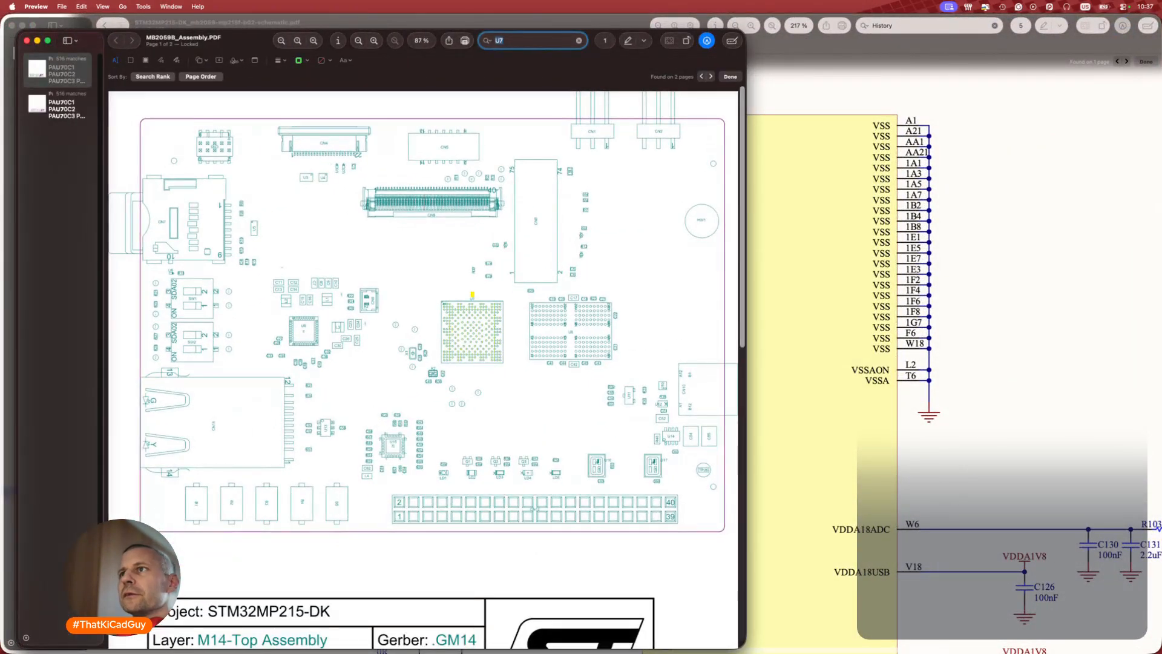
left_click(448, 367)
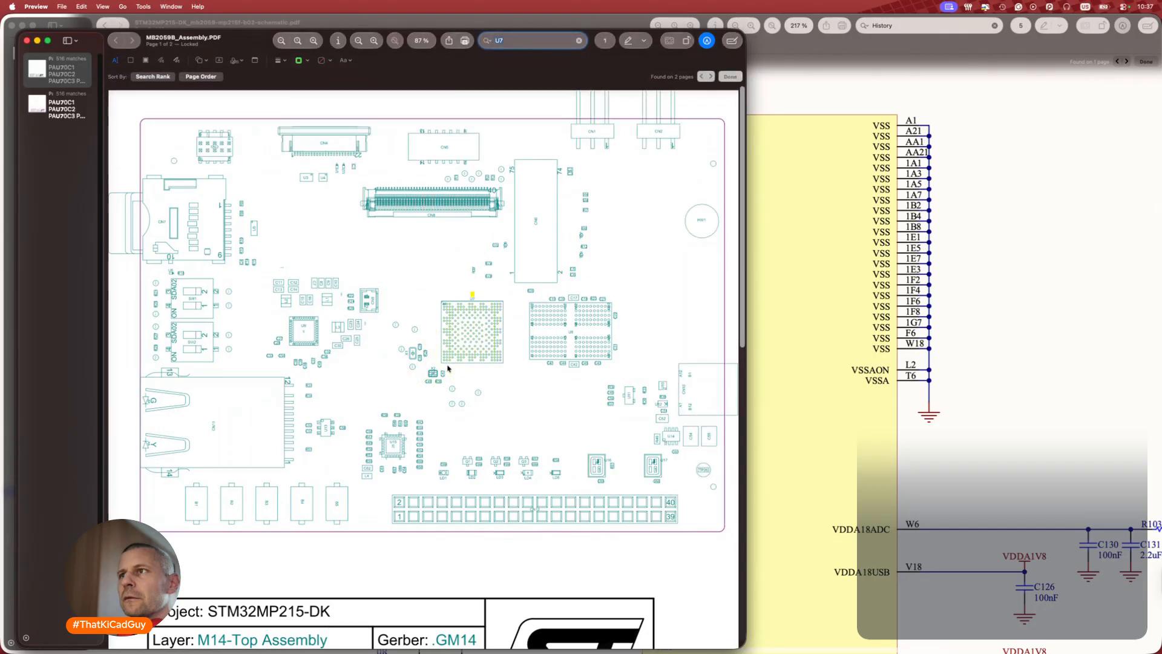
Check the supply pins and decoupling capacitors around U7F on the schematic's Power MPU page.
left_click(803, 292)
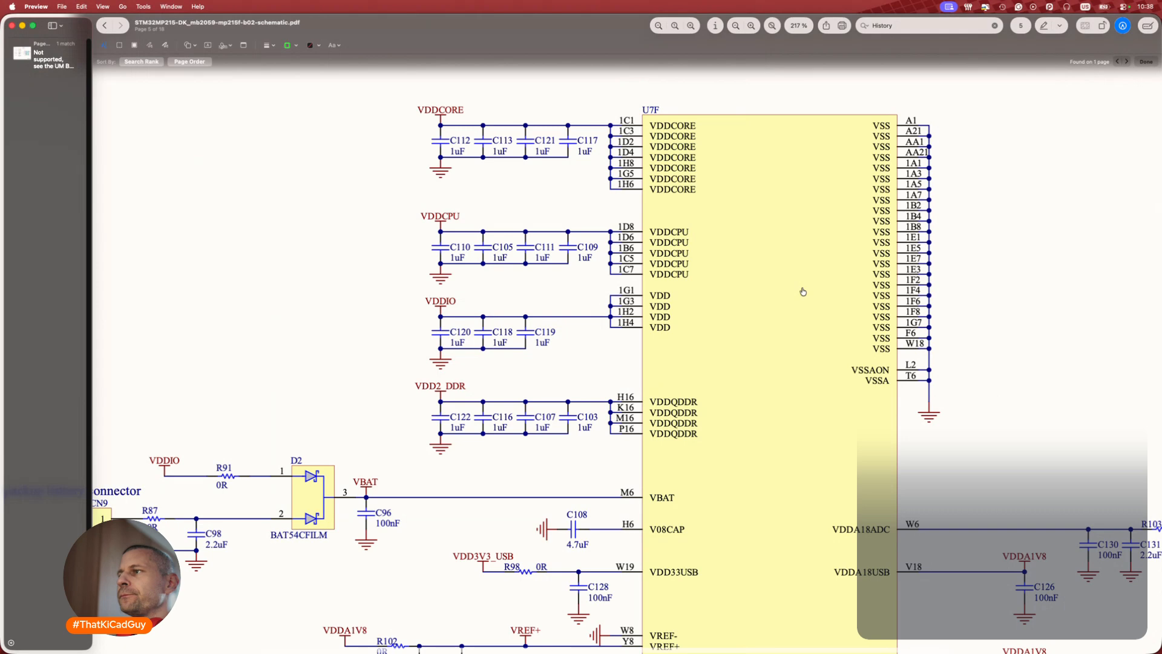
scroll(803, 292, "down", 5)
scroll(802, 292, "up", 5)
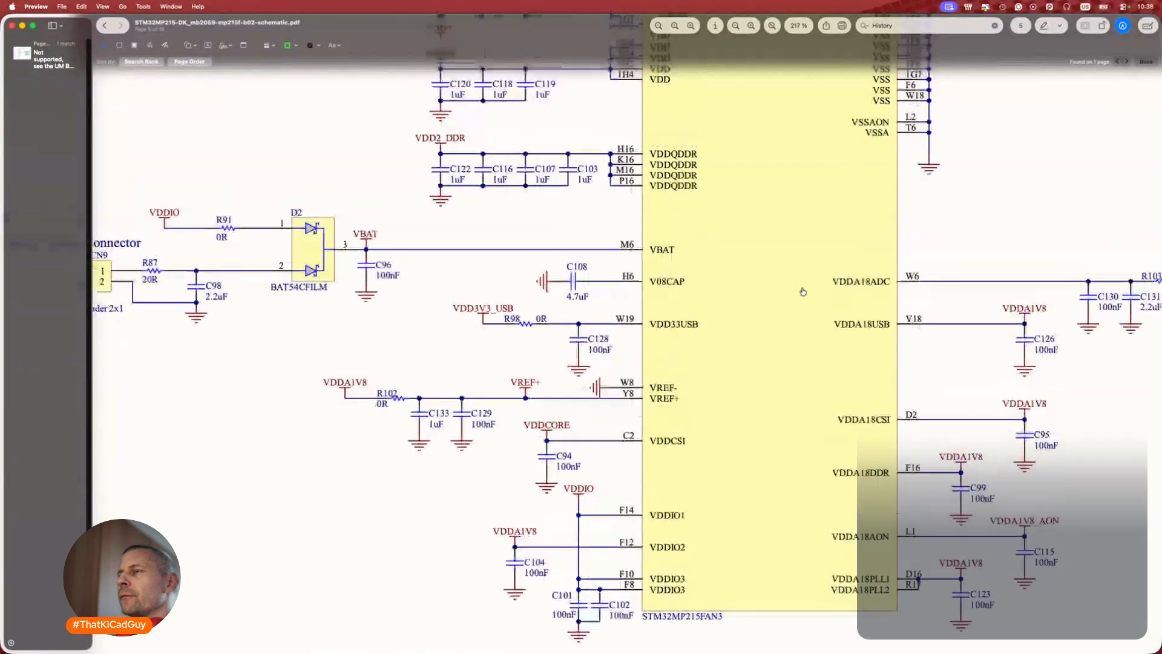
scroll(802, 292, "up", 3)
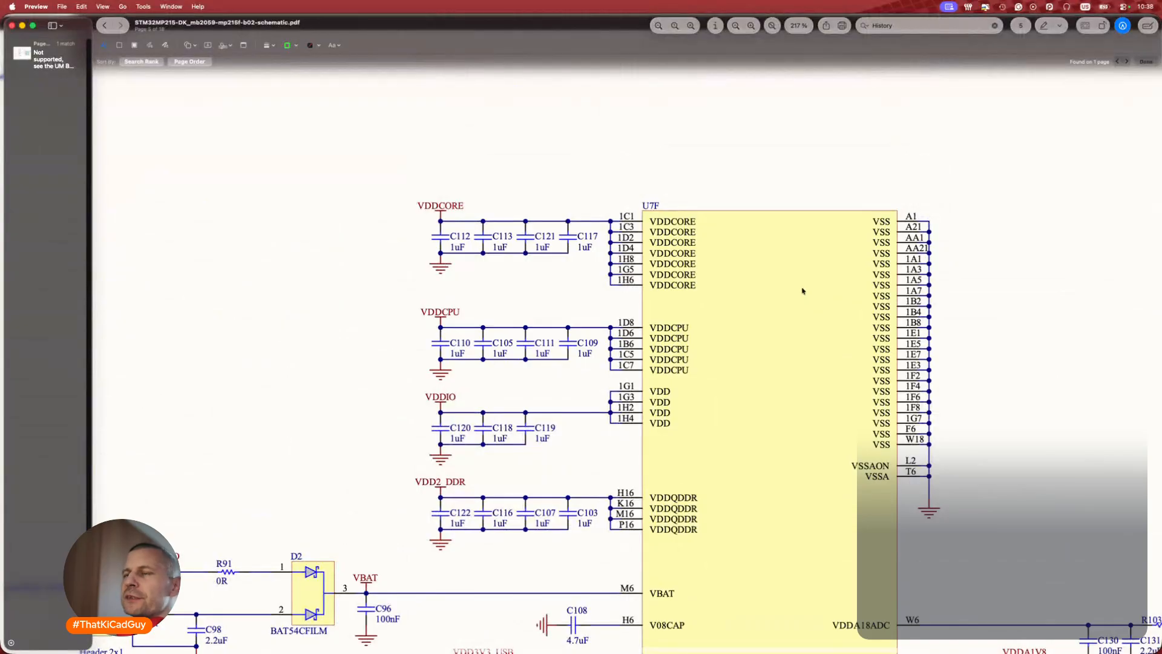
Return to the assembly drawing and examine the capacitor cluster beneath the MPU on page 2.
key("super+Tab")
key("super+Tab")
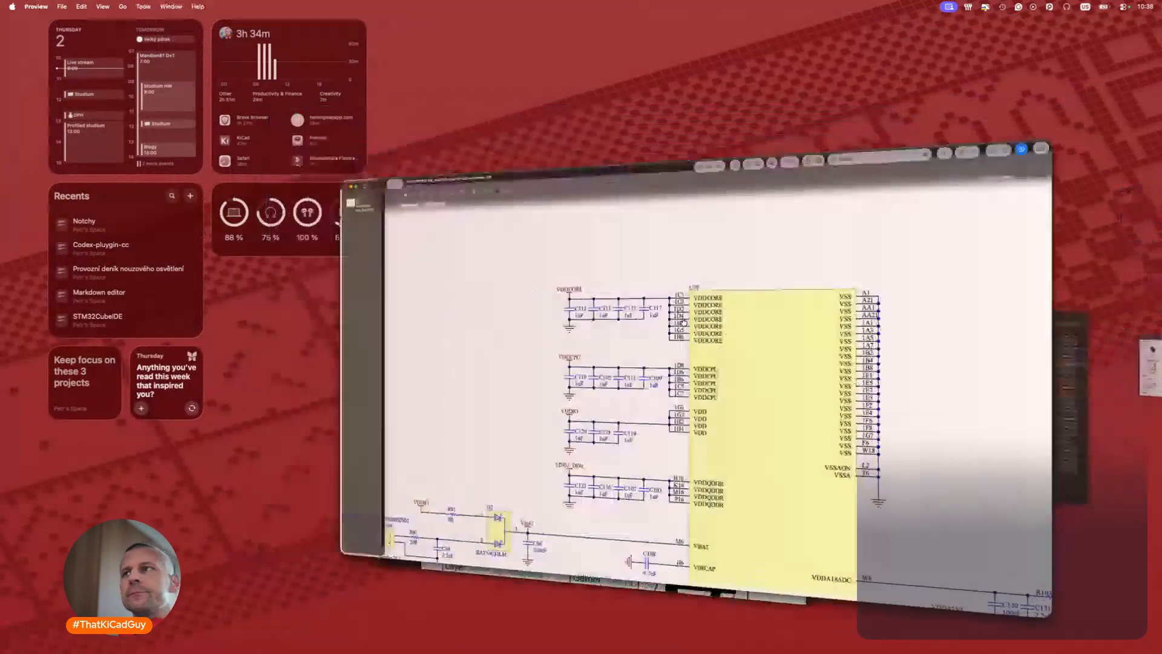
scroll(638, 339, "down", 2)
key("super+grave")
right_click(638, 338)
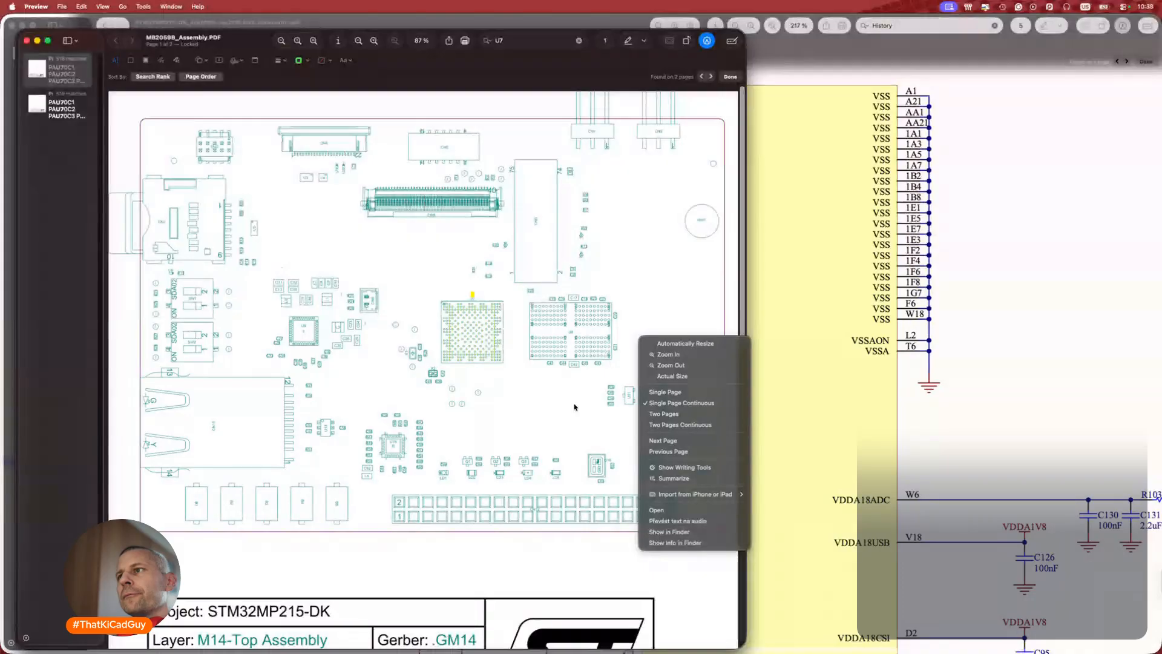
left_click(575, 405)
scroll(575, 405, "down", 10)
scroll(575, 407, "down", 2)
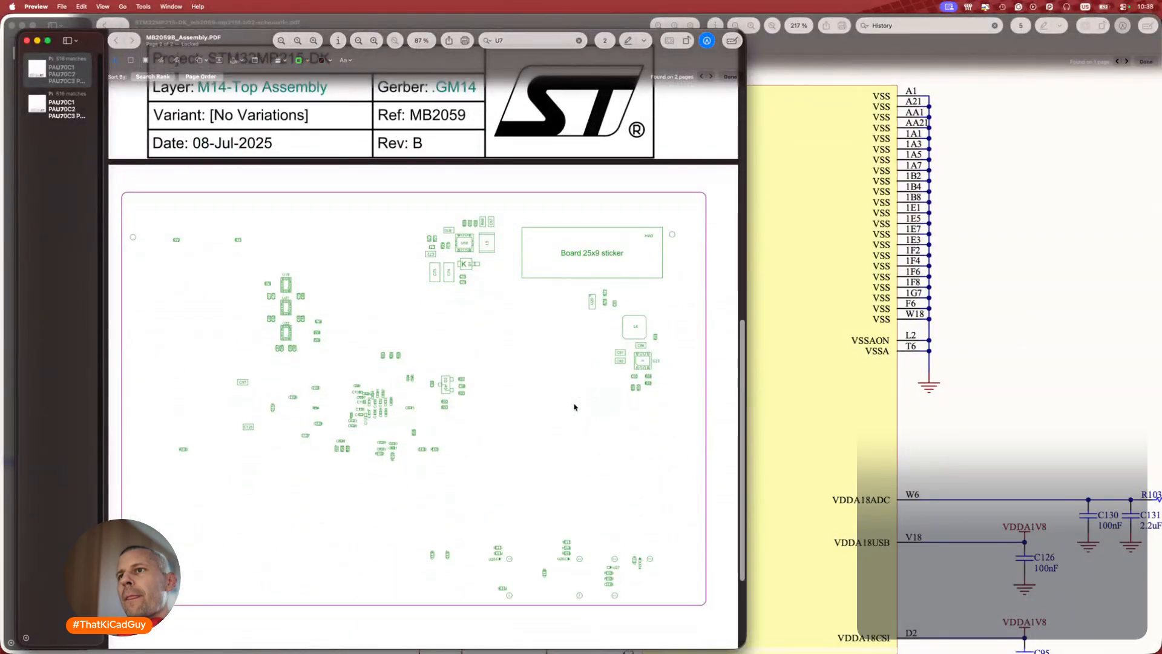
scroll(352, 407, "up", 3)
scroll(353, 407, "up", 5)
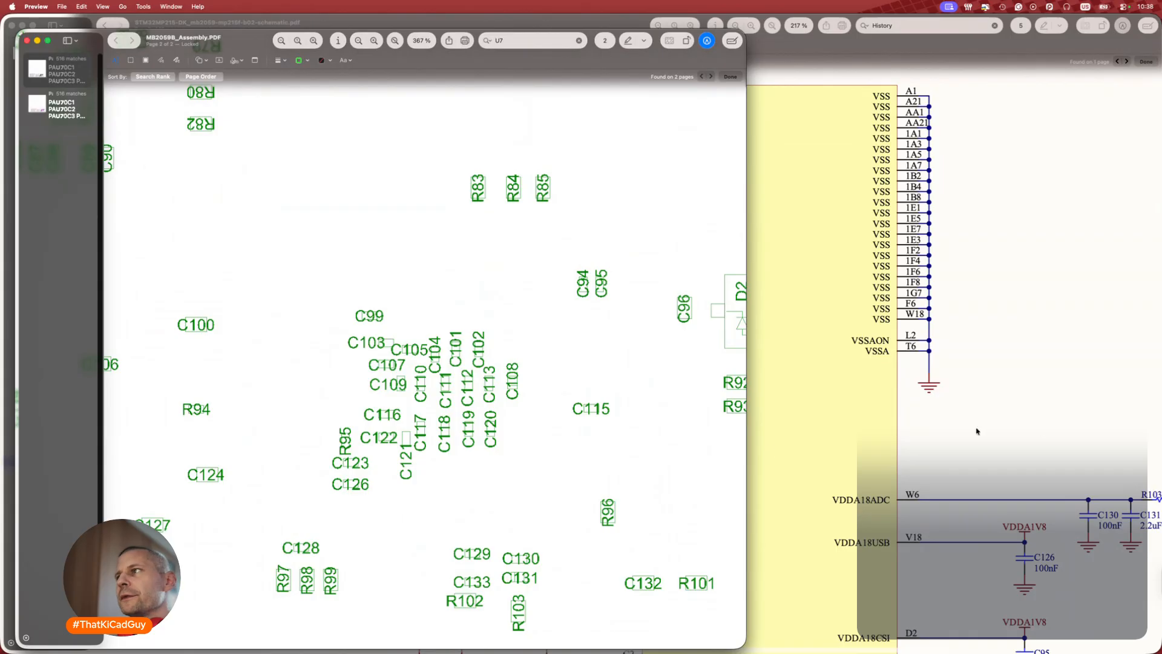
Check the ToDo list in the KiCad schematic and return to the assembly drawing.
left_click(1055, 431)
key("super+Tab")
key("super+Tab")
key("super+grave")
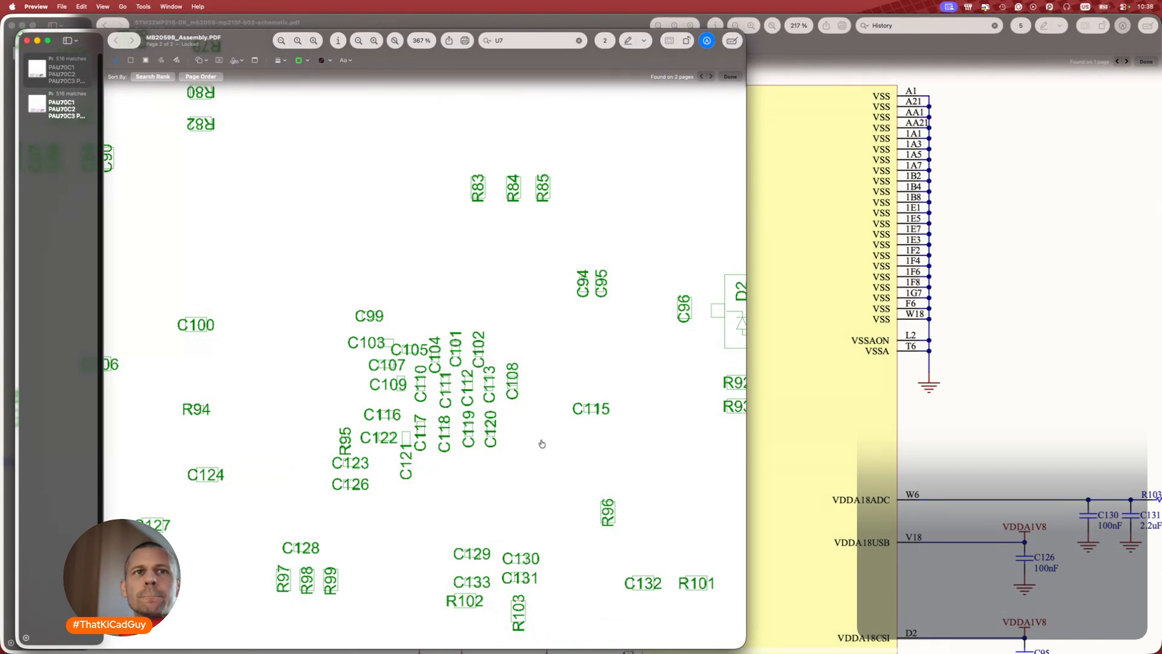
key("super+Tab")
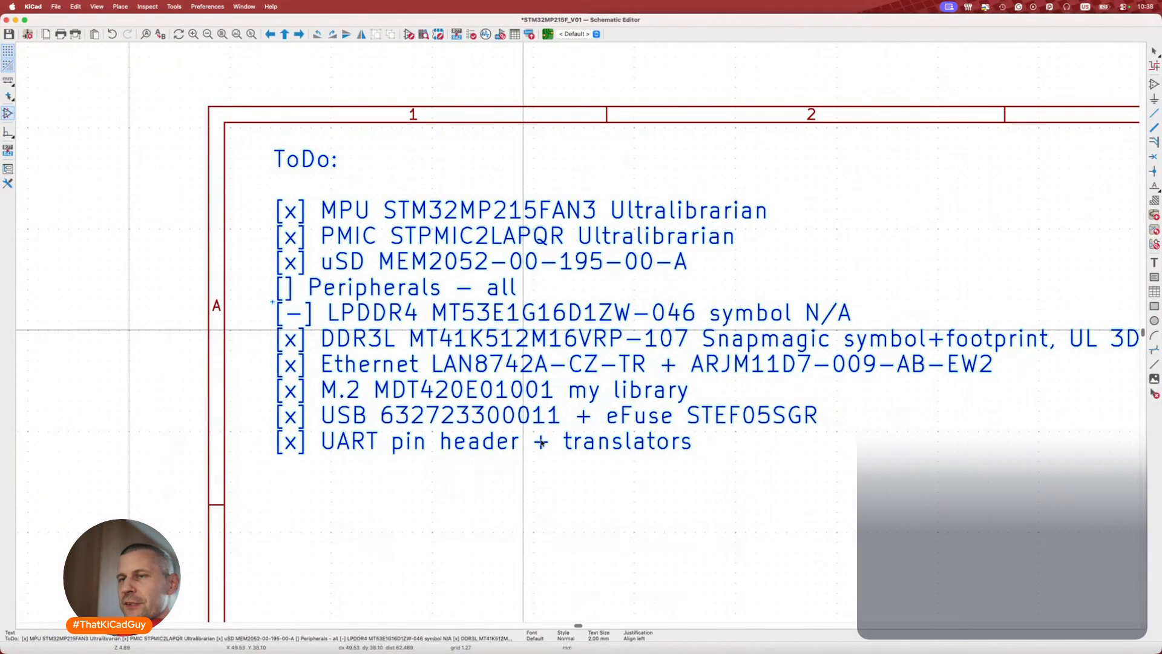
key("super+Tab")
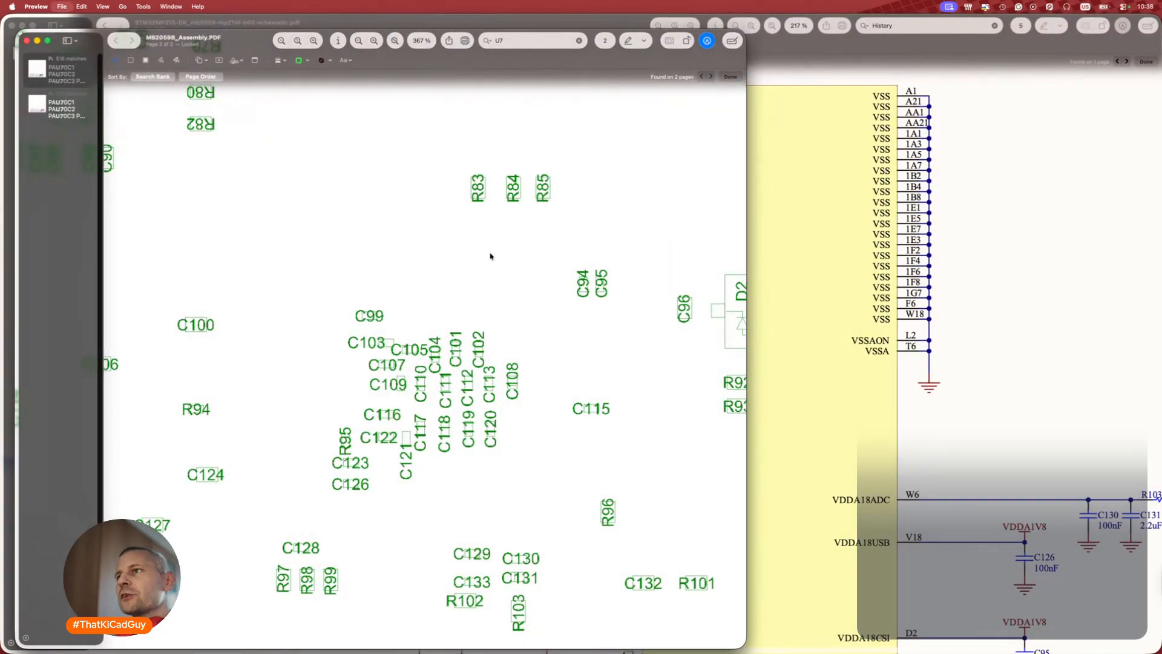
Review the whole Power MPU page of the reference schematic, from the VDDCORE capacitors down to the VDDIO pins.
key("super+grave")
scroll(497, 361, "down", 2, "ctrl")
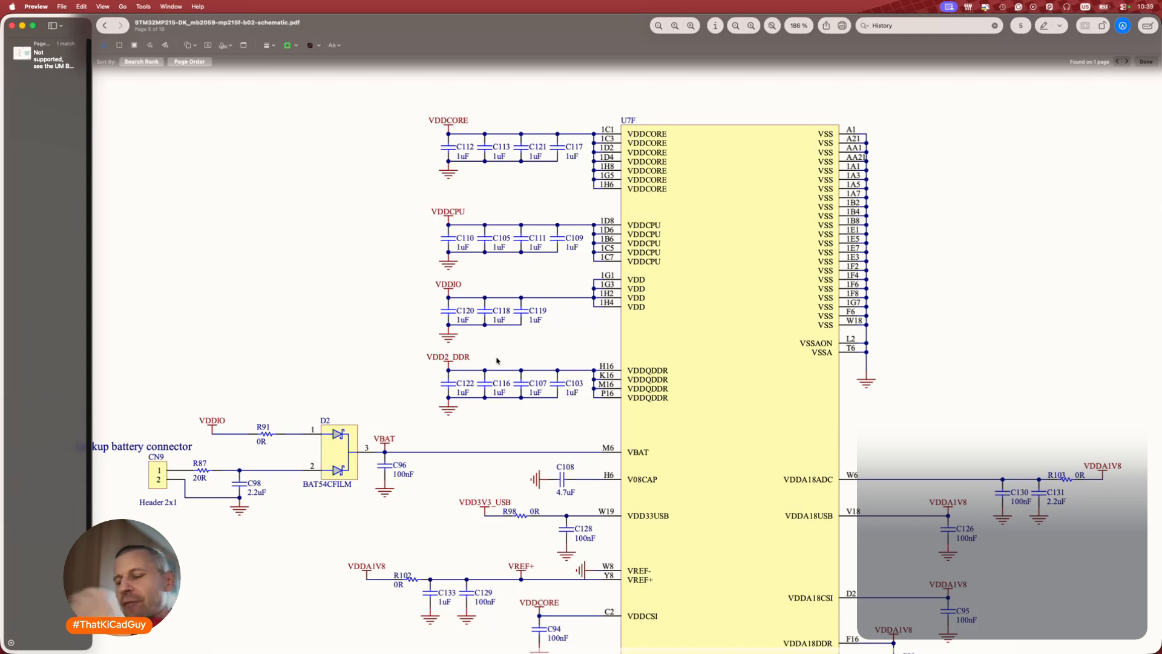
scroll(524, 268, "up", 10)
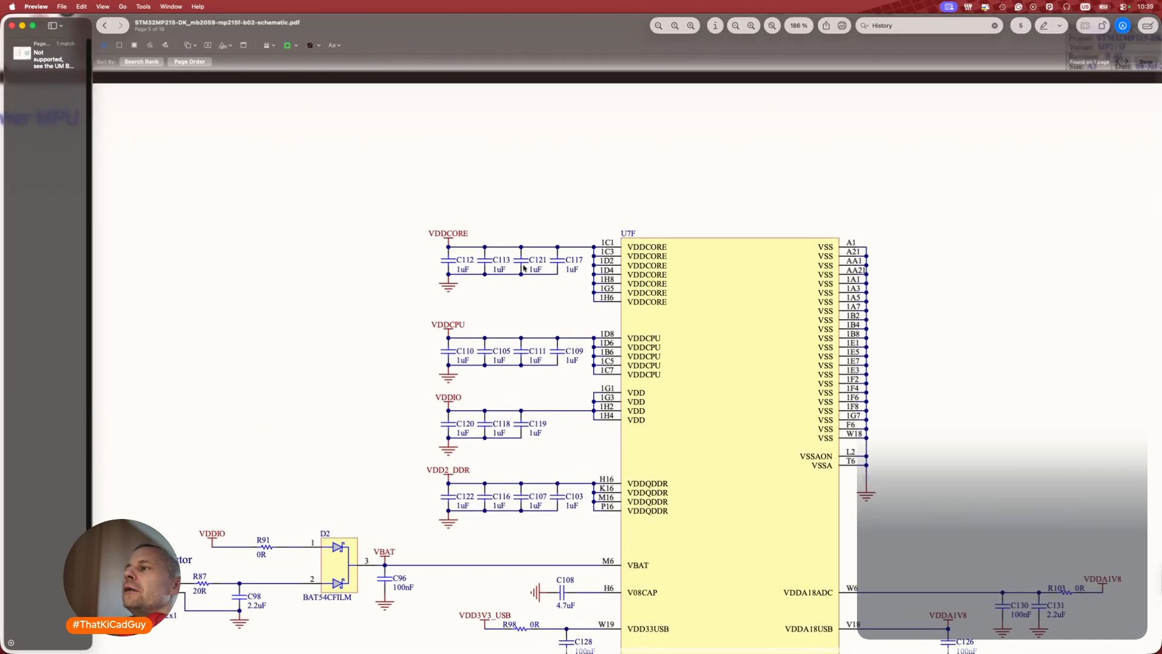
scroll(524, 269, "down", 4)
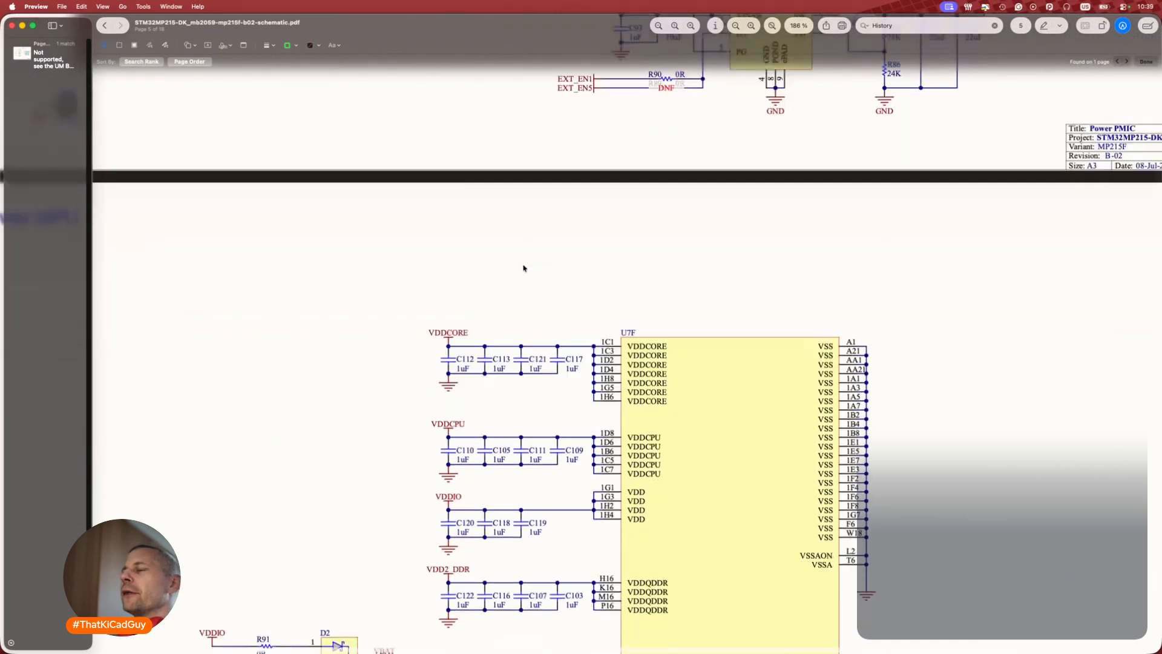
scroll(524, 268, "down", 4, "ctrl")
scroll(524, 268, "down", 2)
scroll(524, 268, "down", 6)
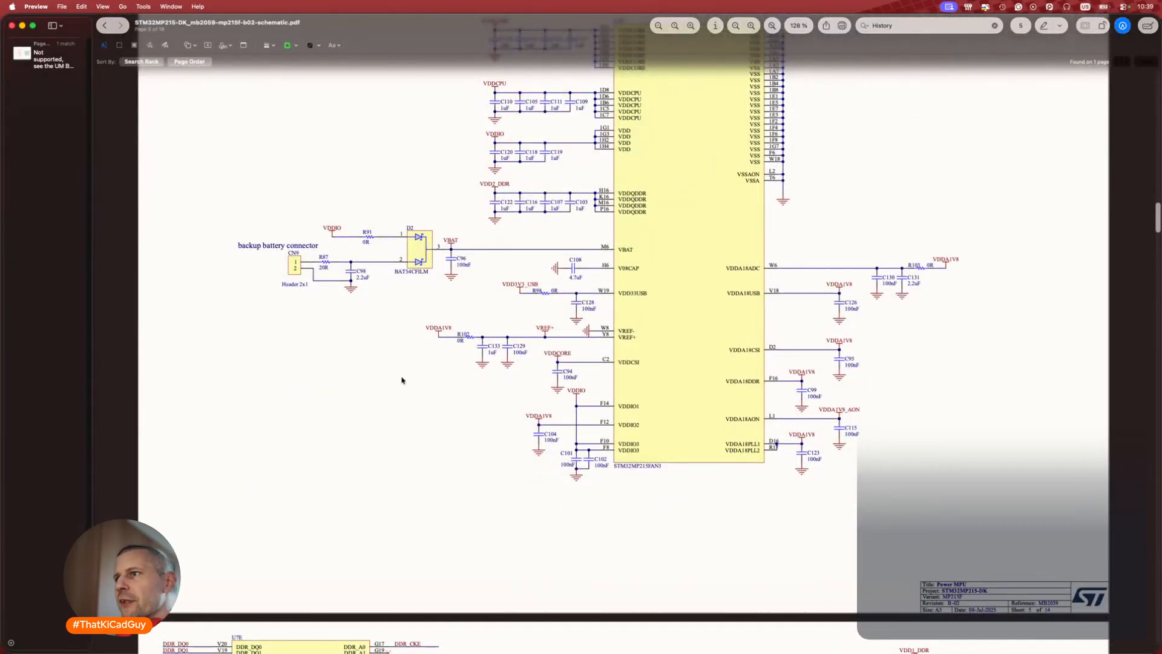
Examine the input capacitors, inductors and output capacitors of U9's buck converters on the Power PMIC page.
scroll(402, 380, "up", 15)
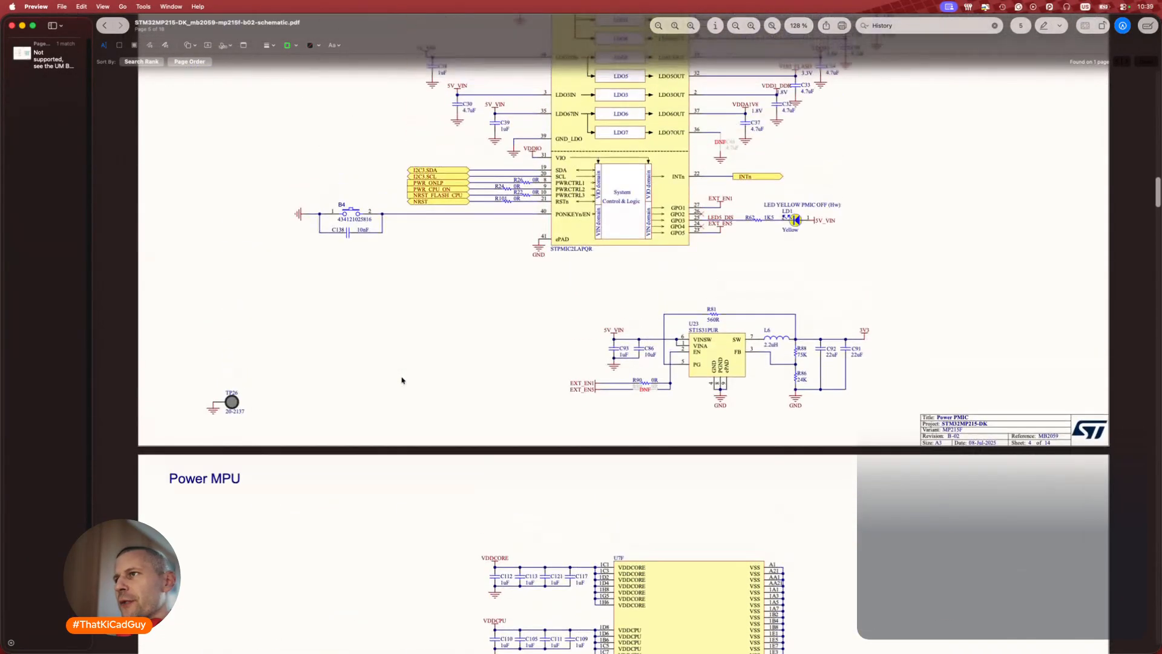
scroll(402, 380, "up", 3)
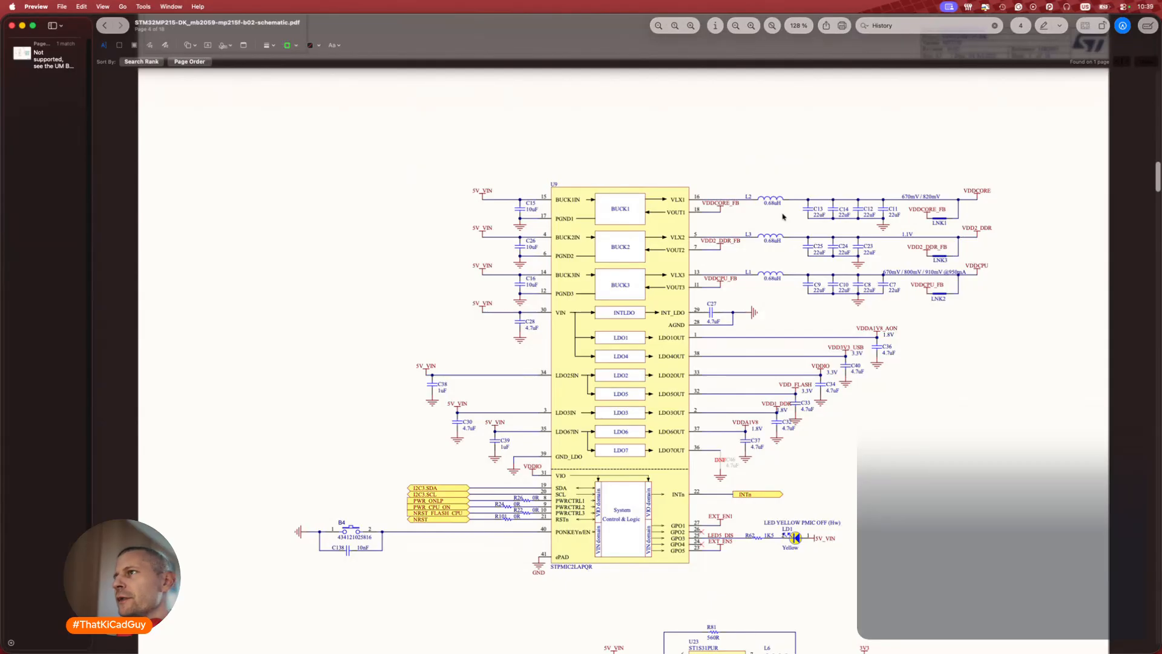
scroll(783, 217, "up", 5, "ctrl")
scroll(783, 217, "right", 3)
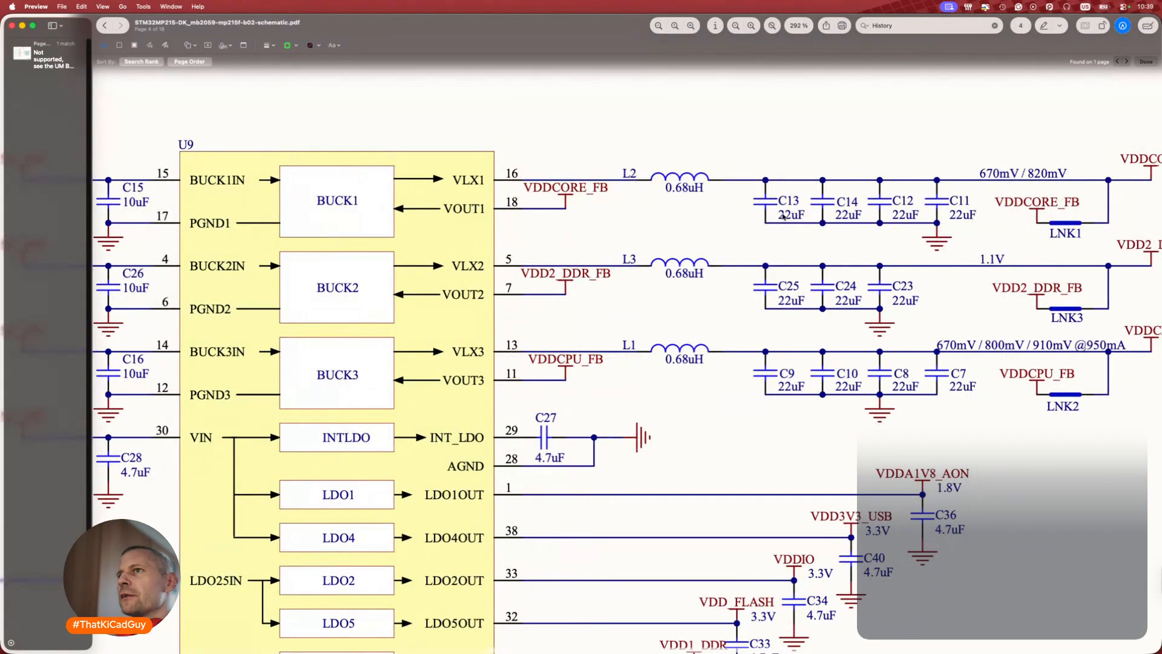
scroll(783, 217, "left", 5)
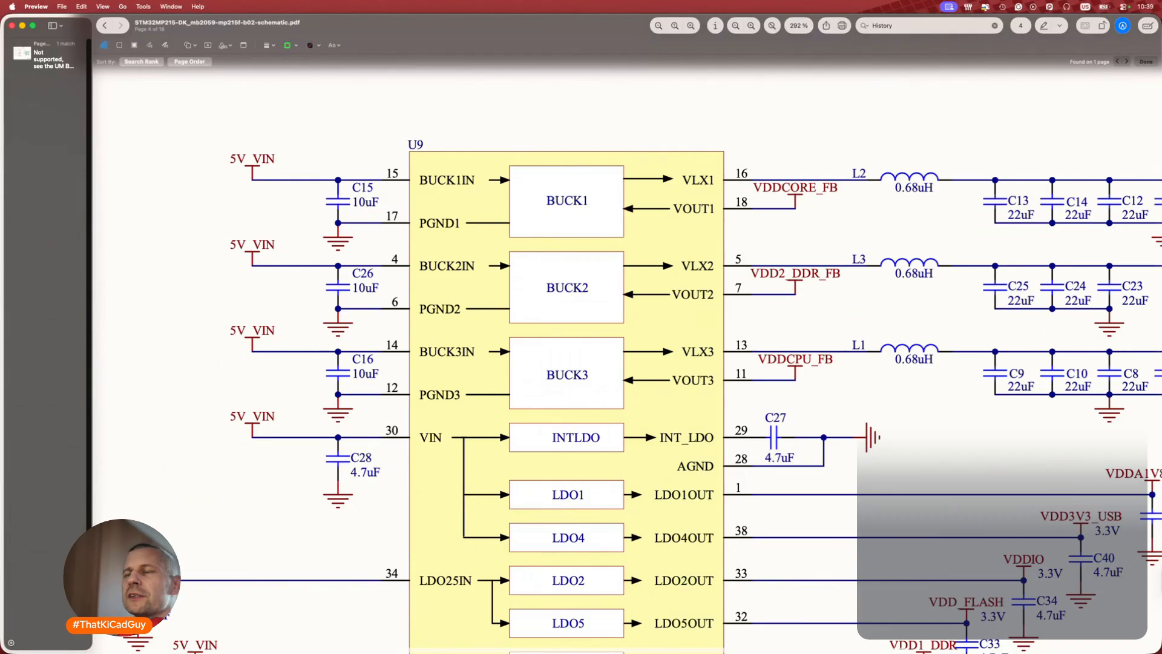
Preview MB2059-MP215F-B02_BOM.xlsx in Finder and copy the manufacturer part number of inductors L1, L2 and L3.
key("super+Tab")
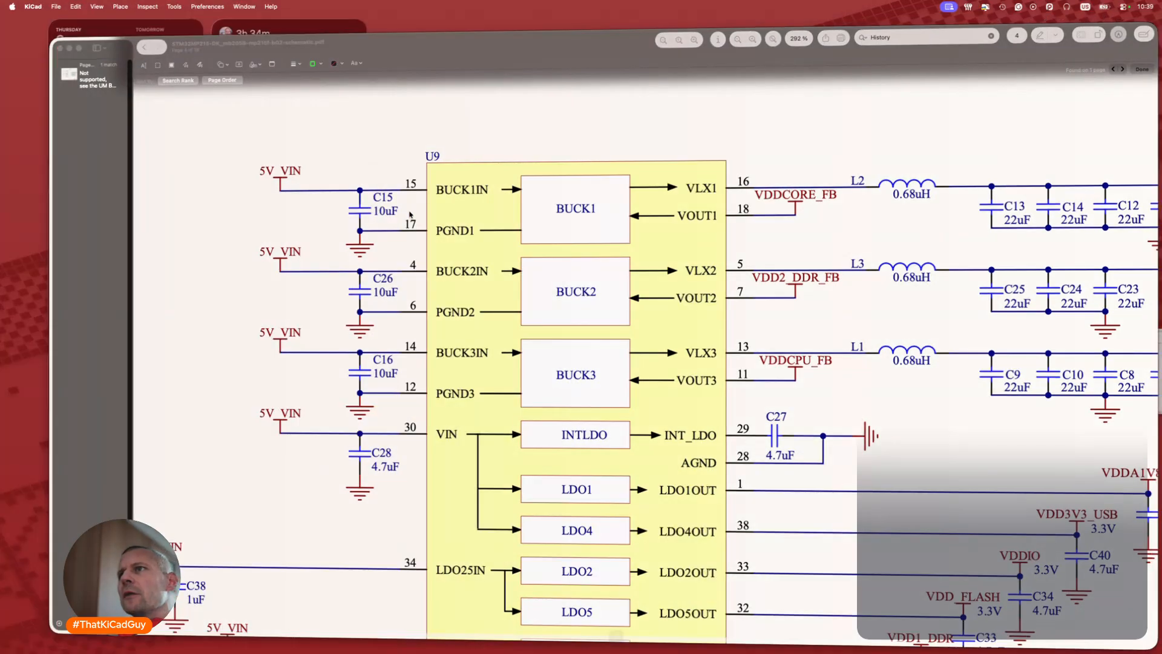
key("super+Tab")
left_click(451, 184)
key("space")
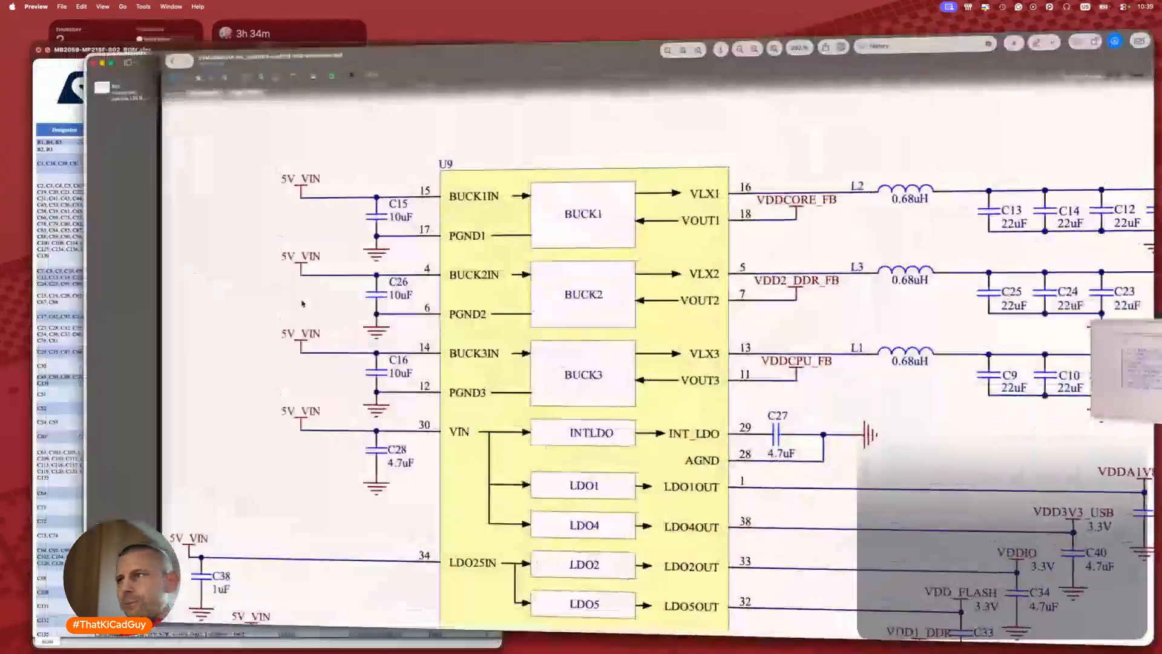
scroll(676, 219, "right", 5)
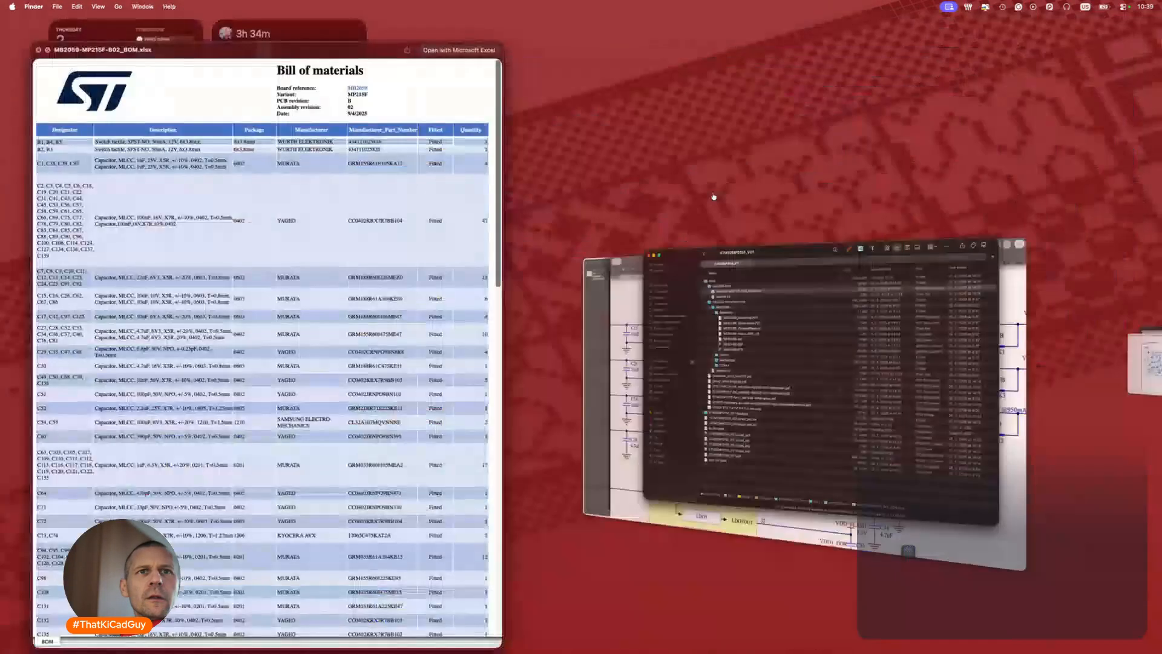
scroll(352, 363, "down", 10)
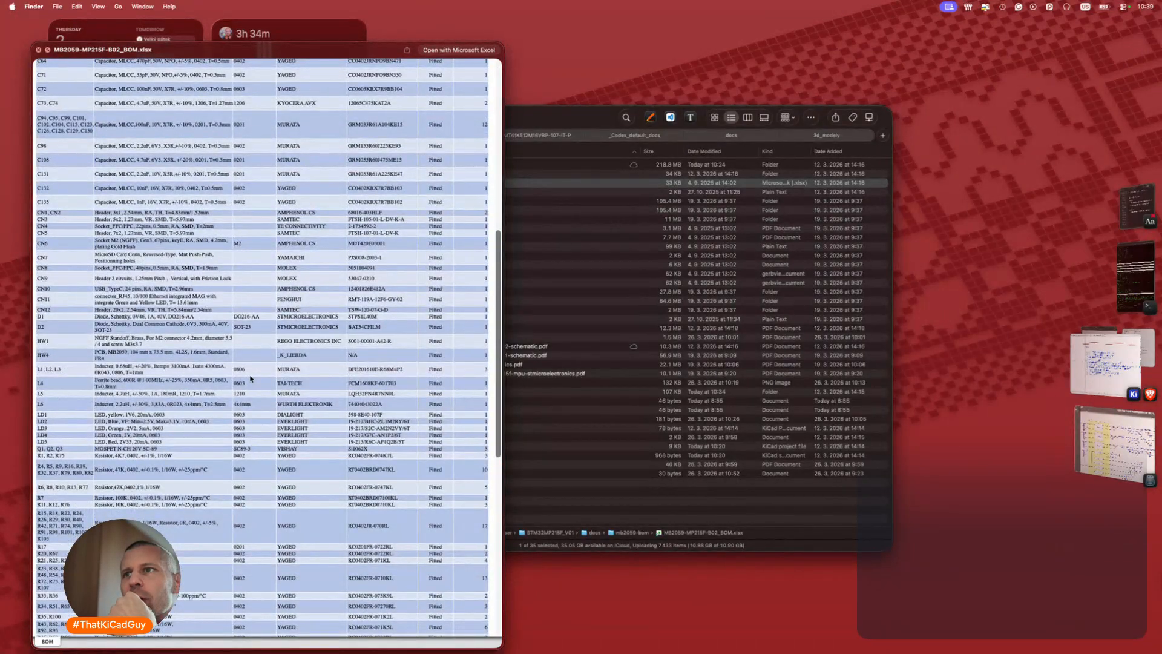
left_click_drag(349, 369, 404, 368)
key("super+c")
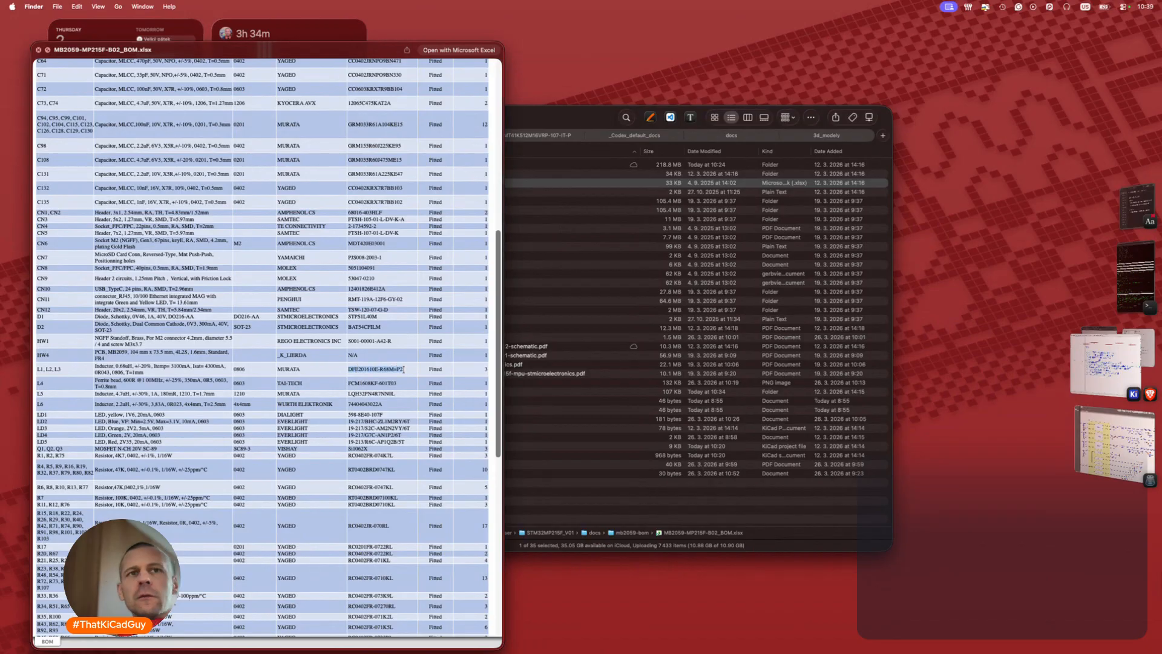
Switch to Brave, close the ESD protection datasheet, and look up DFE201610E-R68M=P2 on Mouser, reviewing its product page and specifications.
key("super+Tab")
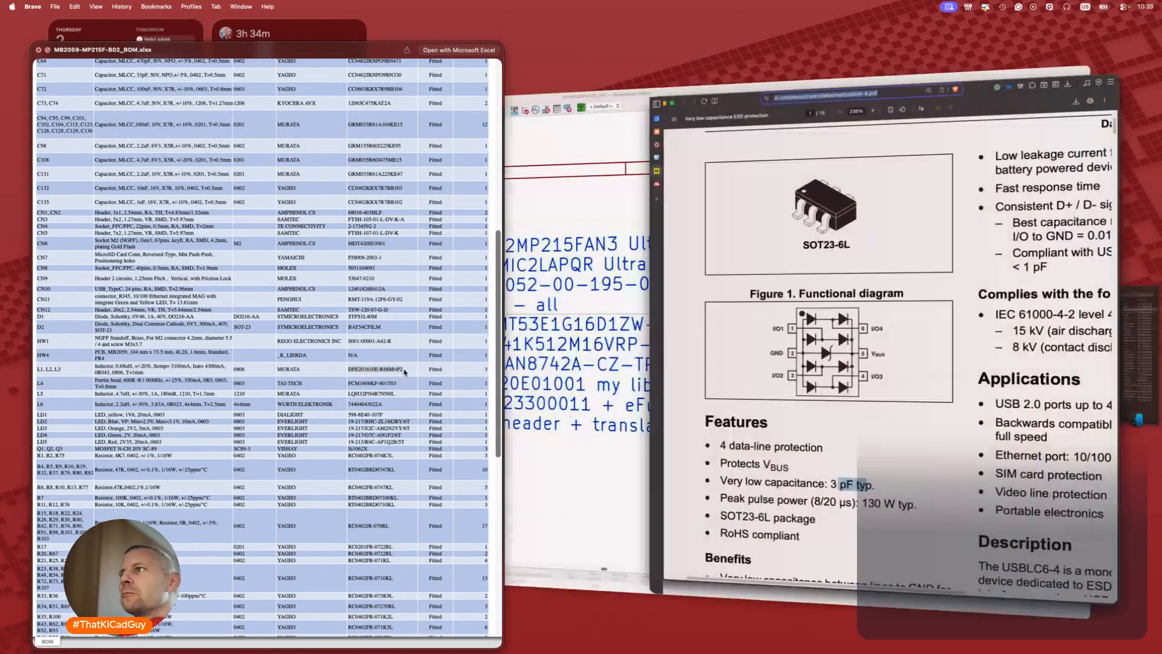
left_click(693, 159)
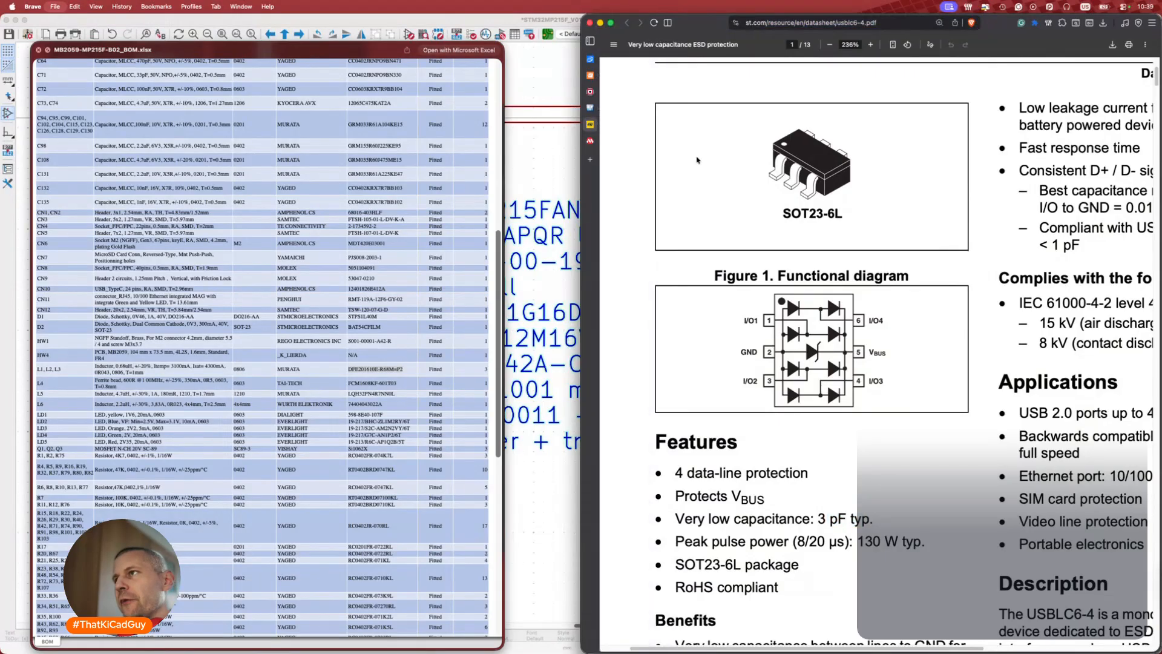
key("super+w")
key("super+w")
left_click(877, 60)
key("super+v")
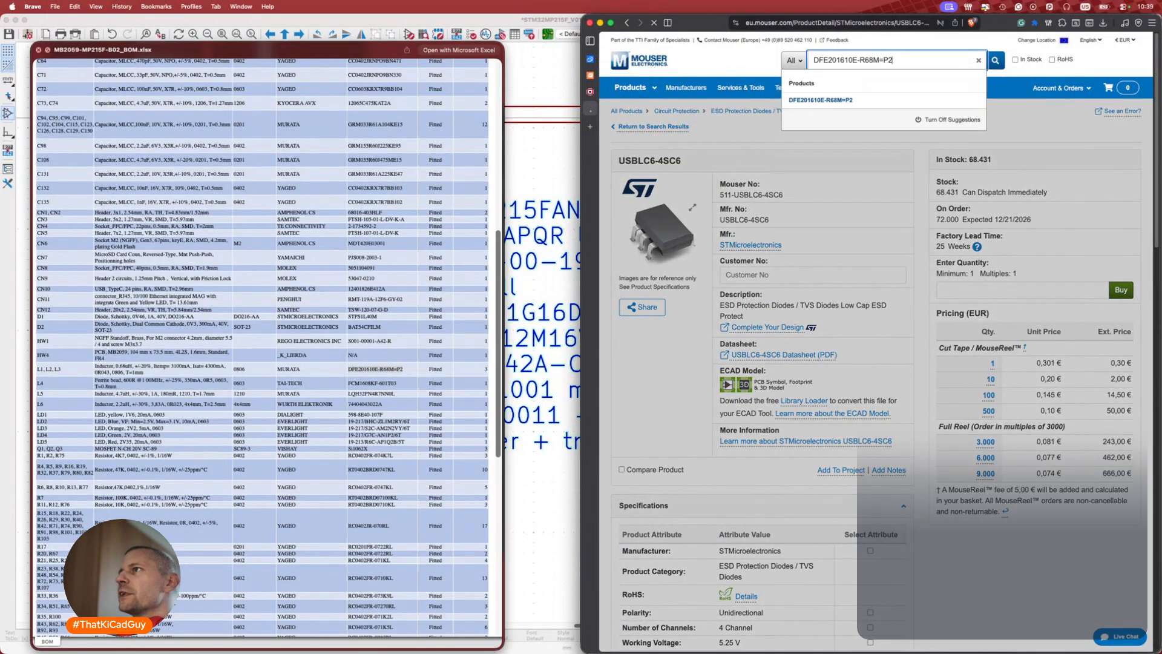
left_click(821, 100)
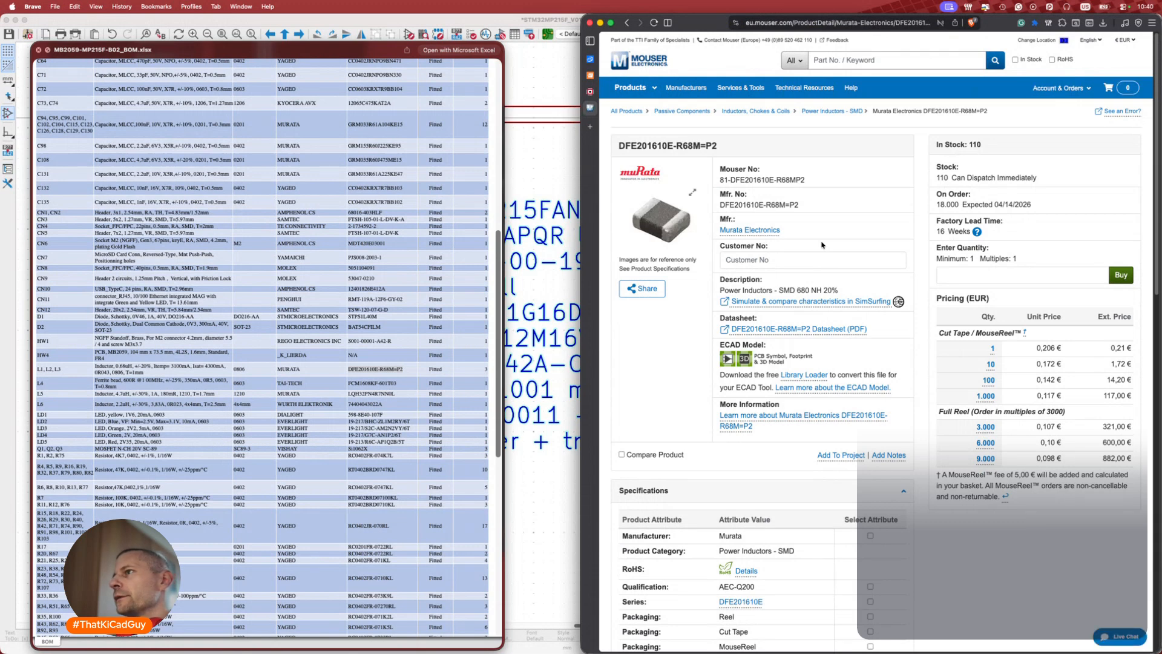
scroll(814, 328, "down", 5)
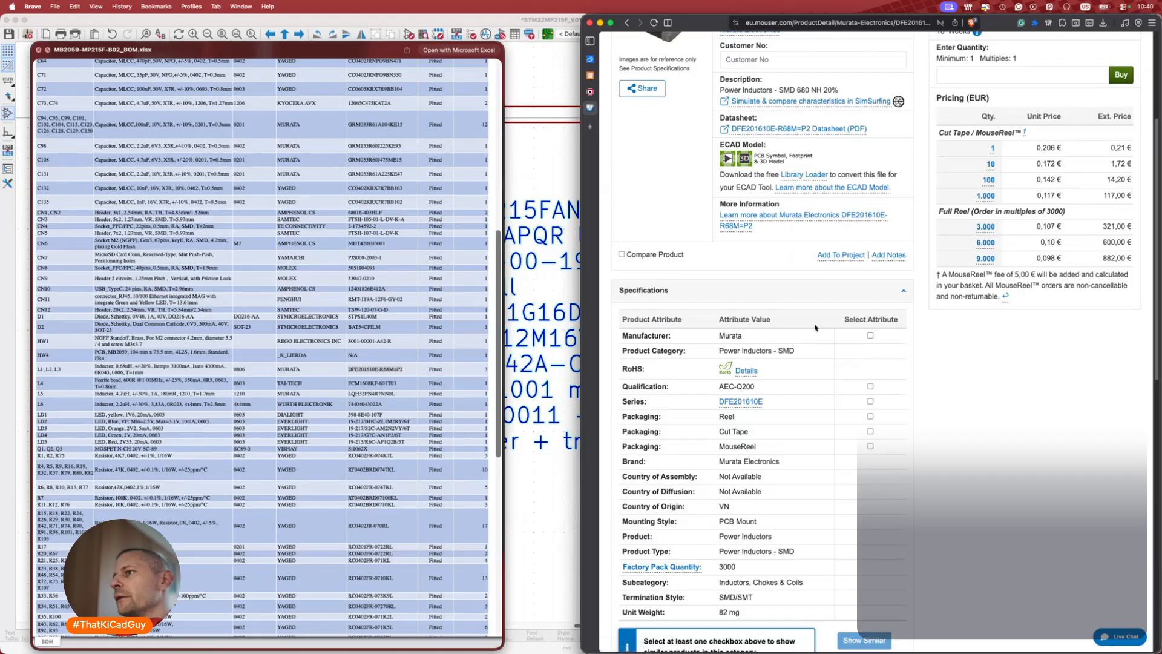
scroll(814, 328, "up", 5)
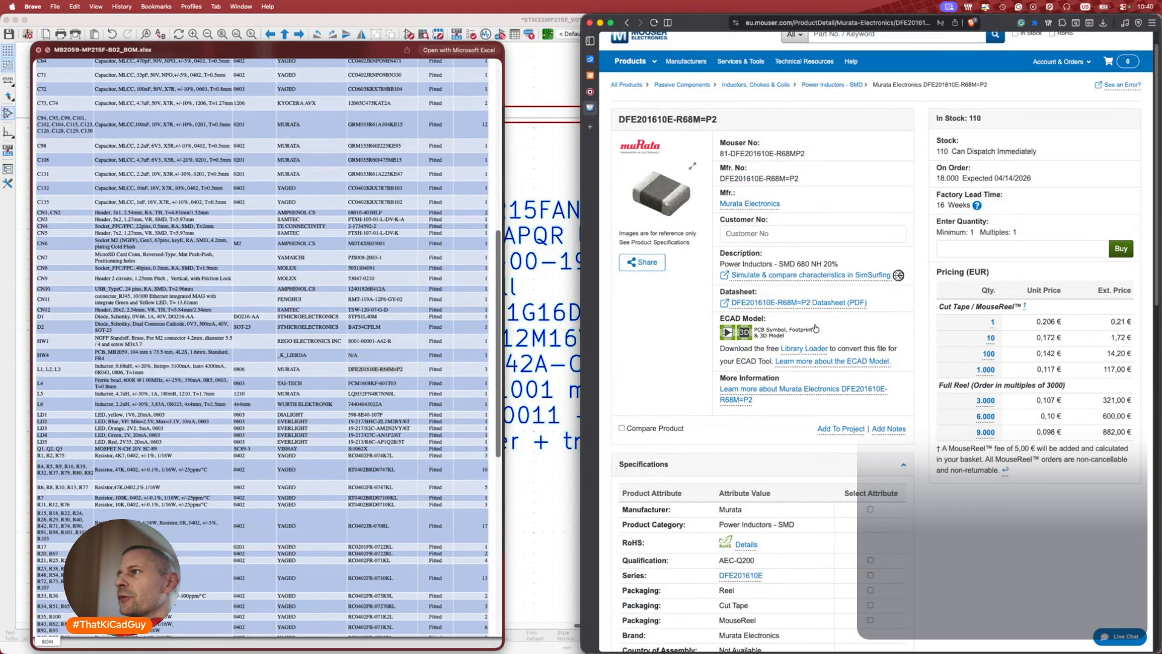
Open the DFE201610E-R68M=P2 datasheet and examine the part's DC resistance and rated currents in the electrical specifications table.
left_click(829, 303)
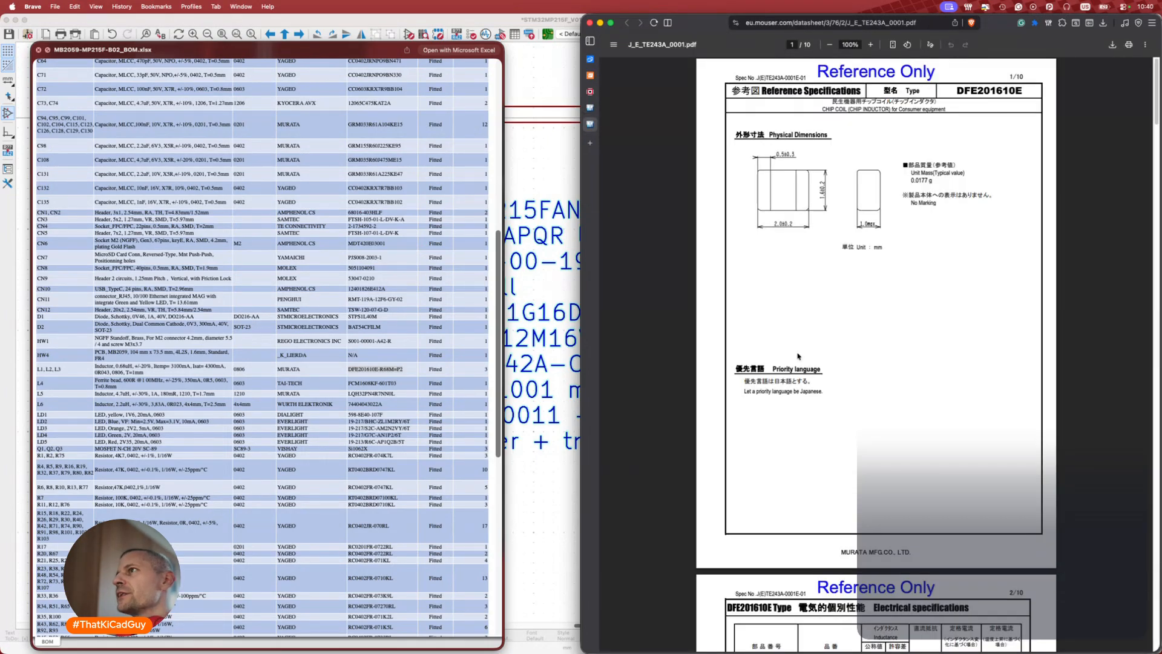
scroll(818, 309, "down", 5)
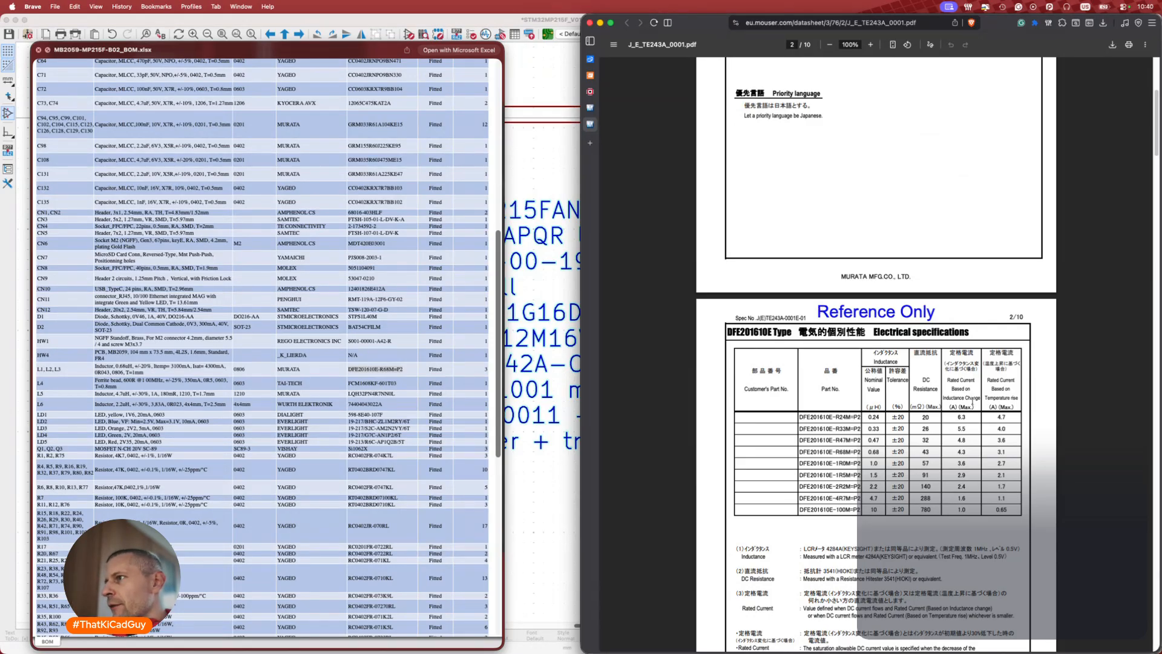
double_click(926, 452)
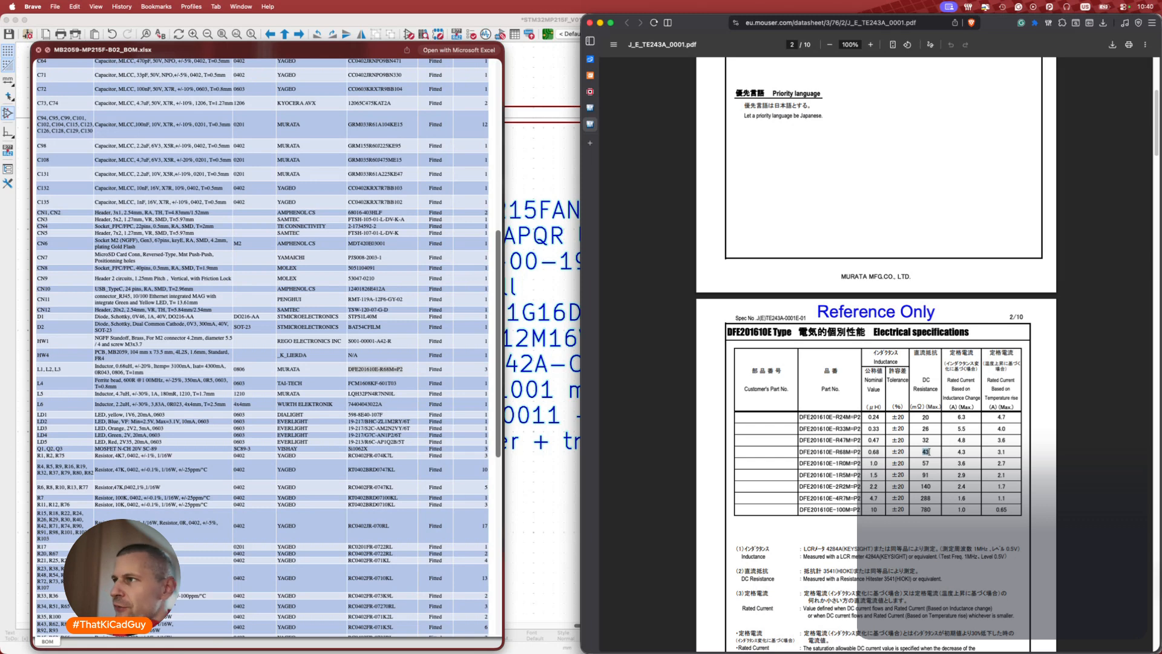
double_click(961, 452)
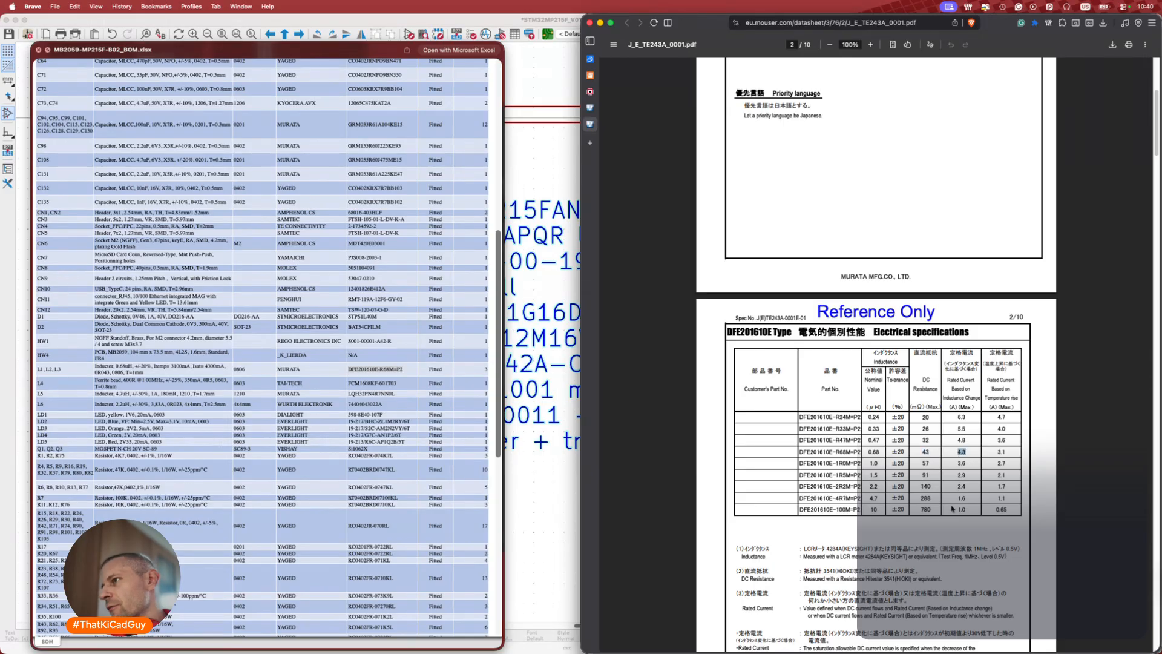
scroll(962, 496, "down", 1)
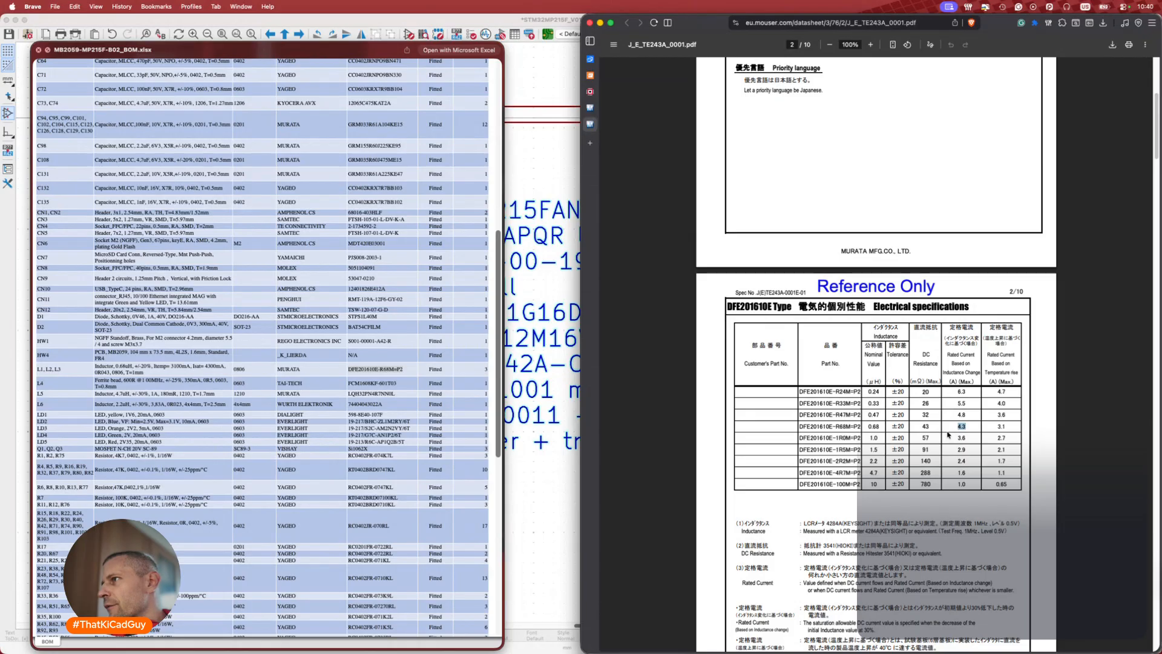
double_click(1001, 426)
scroll(958, 471, "down", 3)
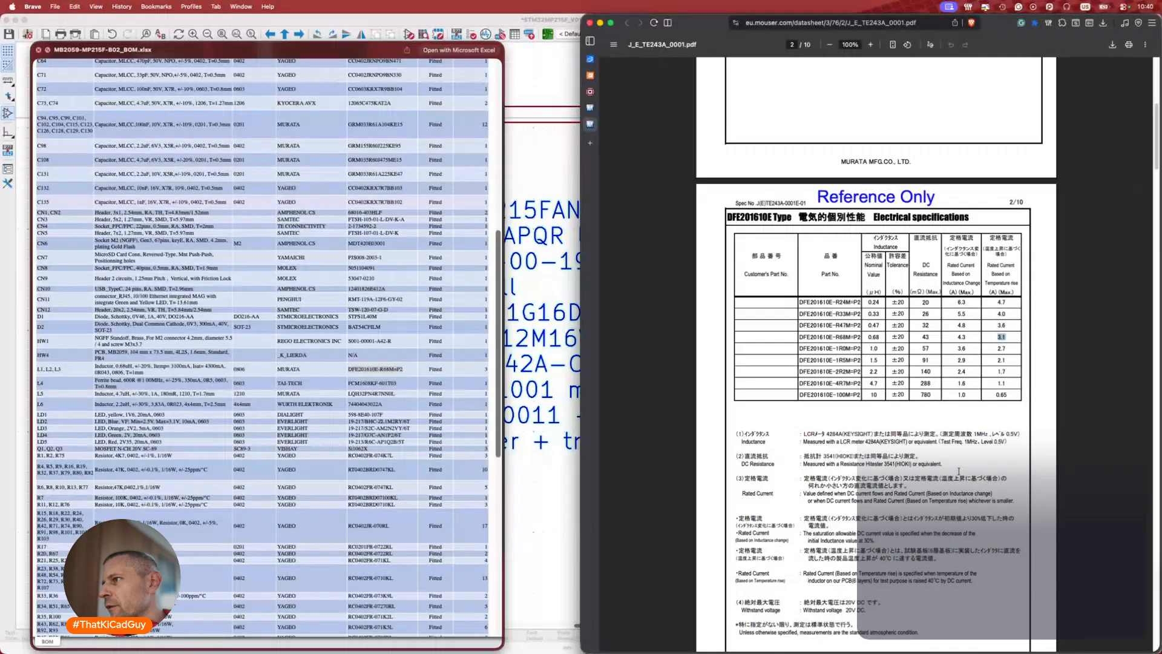
scroll(958, 471, "down", 14)
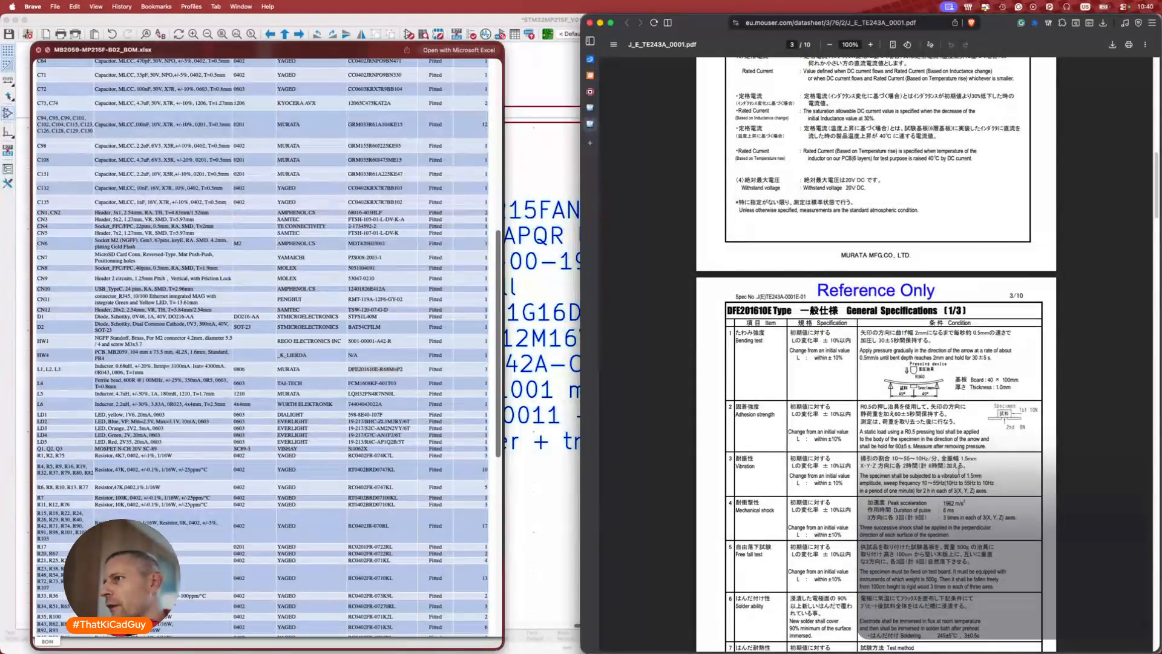
scroll(958, 471, "up", 18)
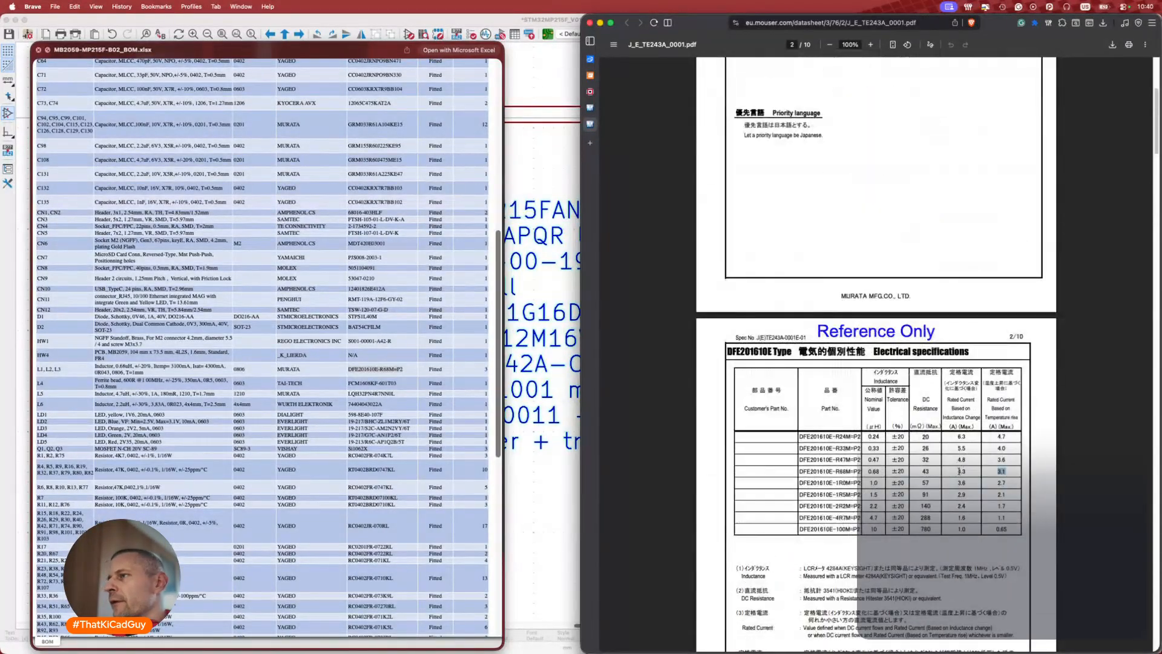
Switch to the reference schematic in Preview and review U9's buck converter and LDO circuits on the Power PMIC page.
key("super+Tab")
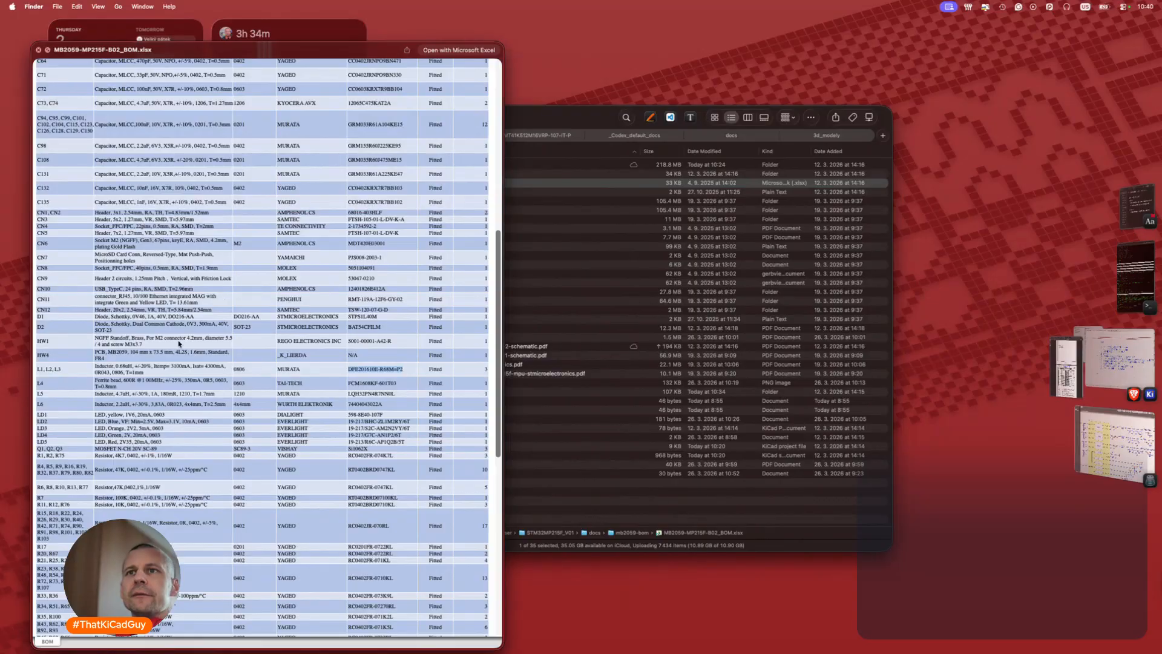
key("super+Tab")
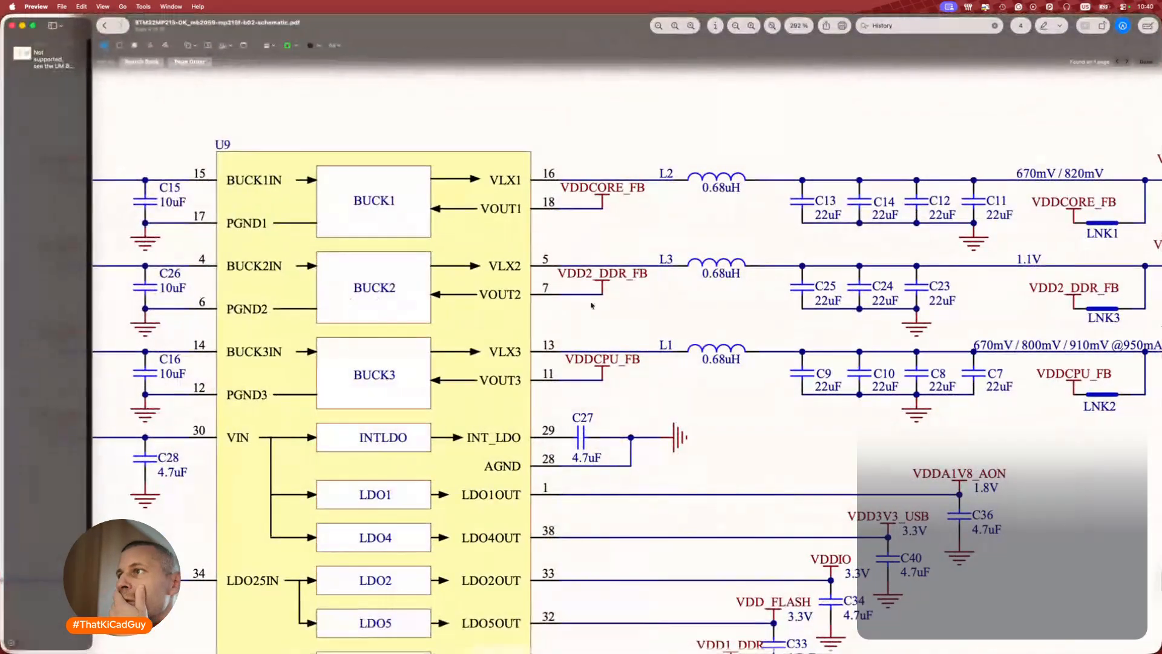
scroll(648, 439, "right", 6)
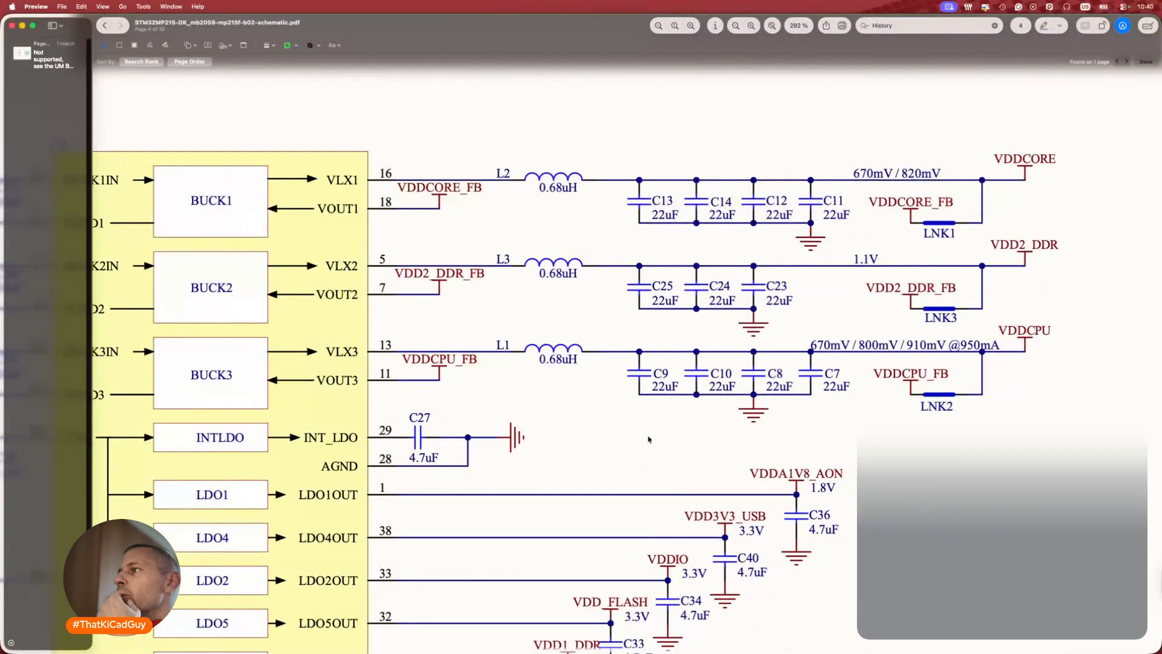
scroll(649, 439, "down", 5)
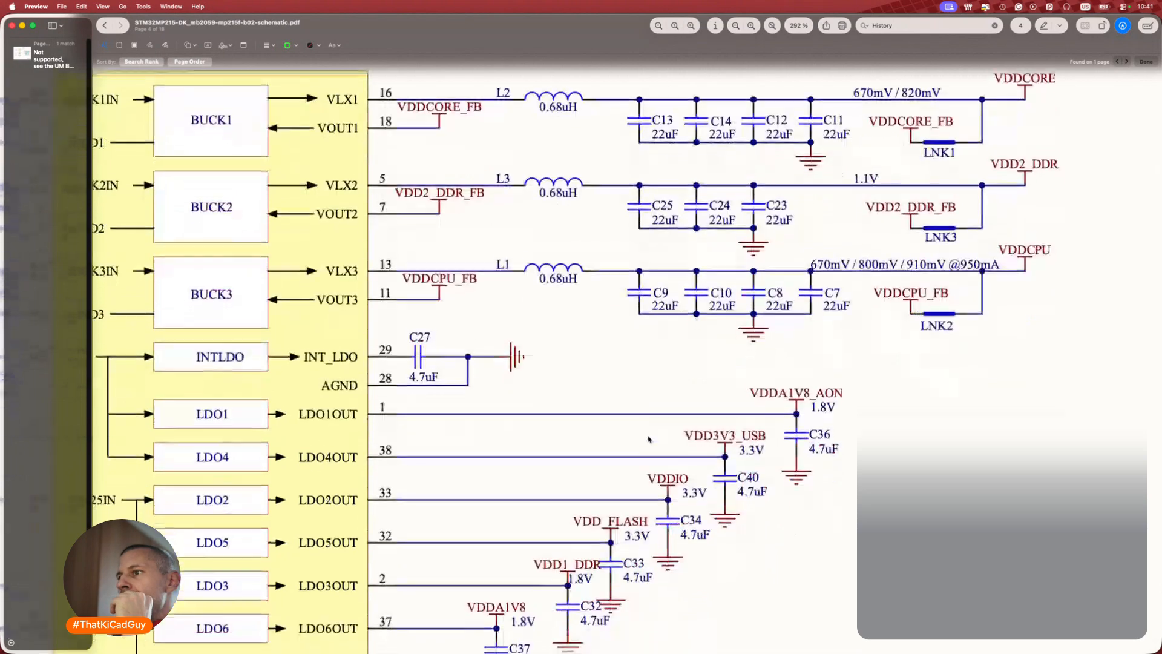
scroll(648, 439, "left", 13)
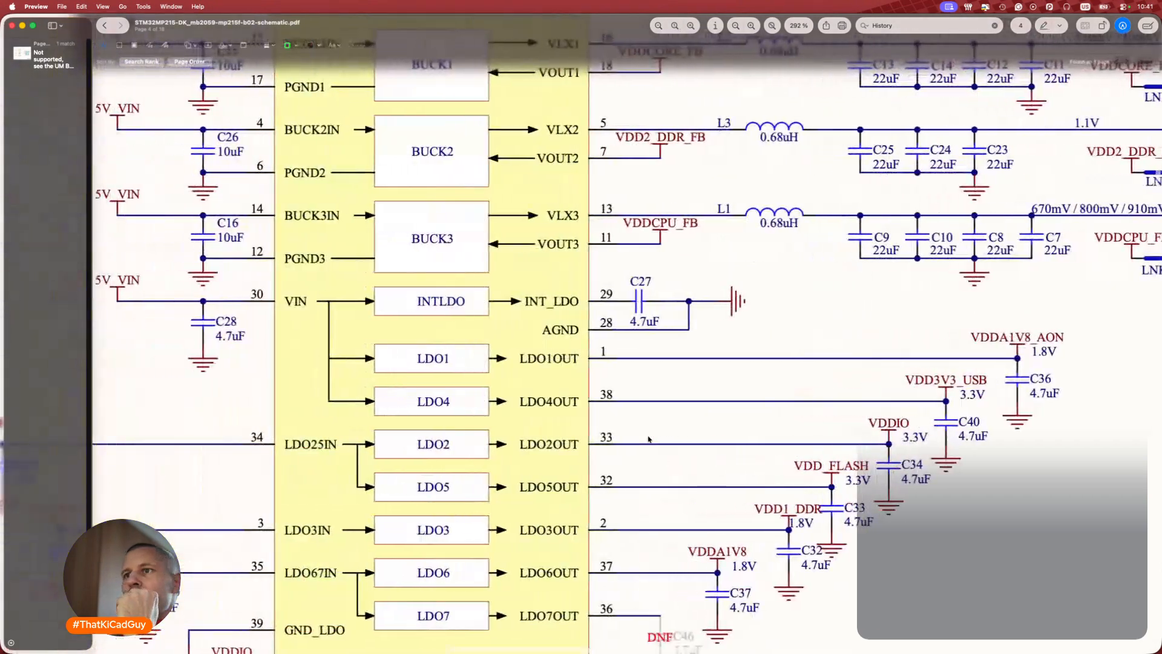
scroll(649, 439, "down", 3)
scroll(648, 439, "down", 5)
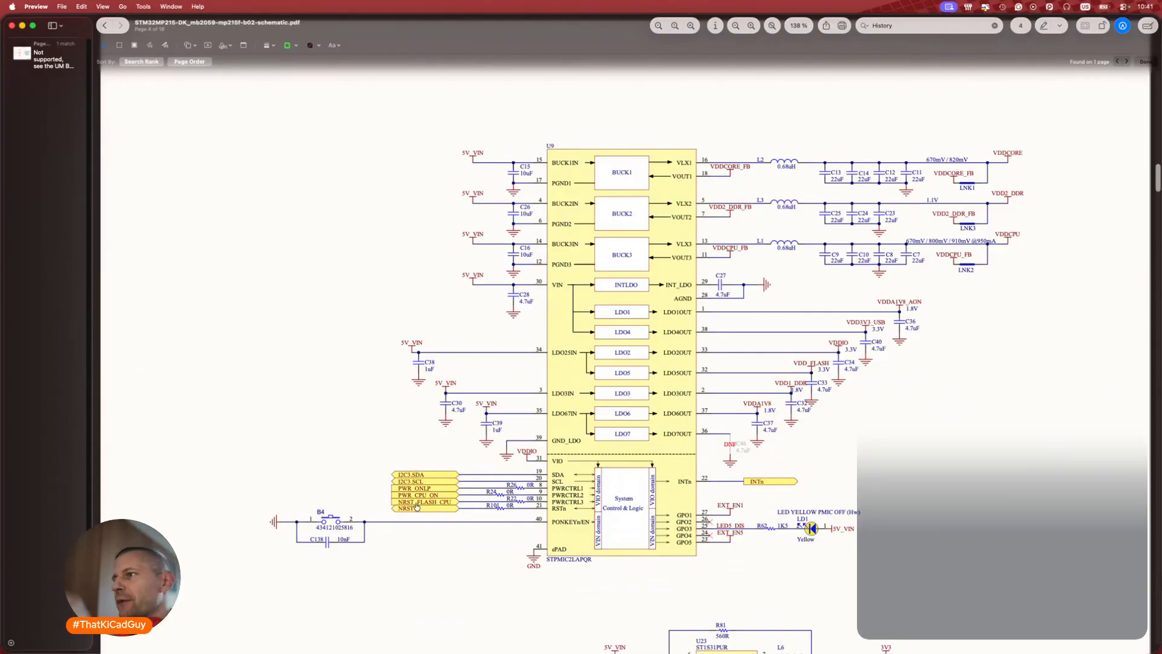
Go to the STM32MP215 I/Os page of the schematic and examine the X1 and X2 crystal circuits.
scroll(778, 507, "up", 10)
scroll(778, 507, "up", 18)
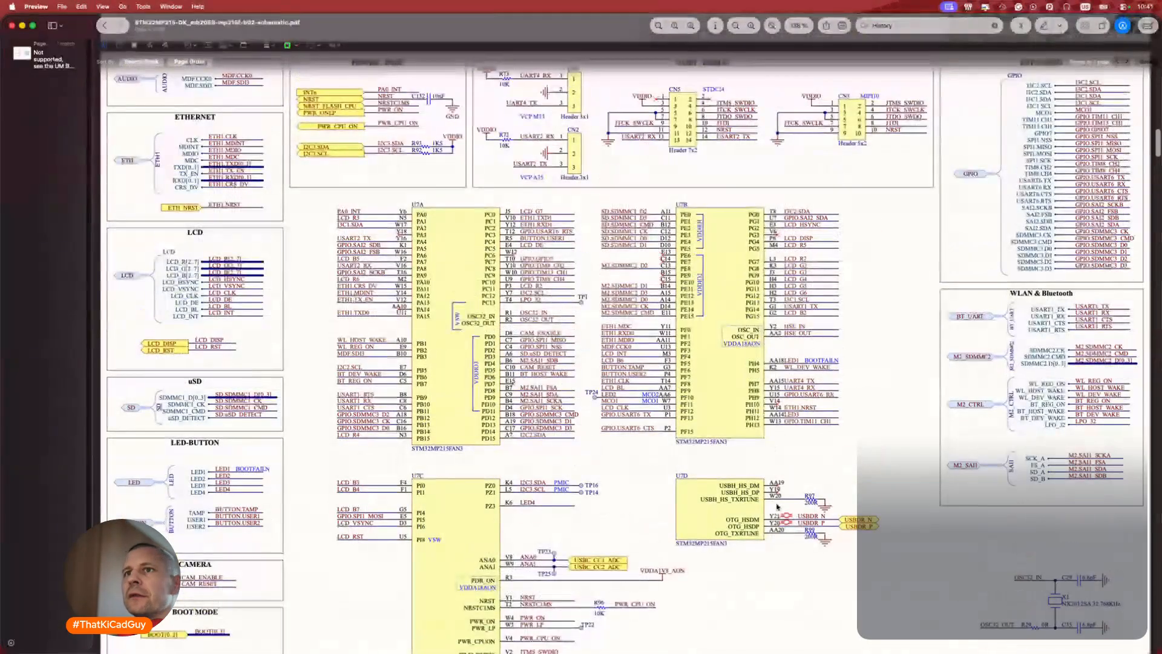
scroll(614, 542, "up", 2)
scroll(613, 541, "down", 10)
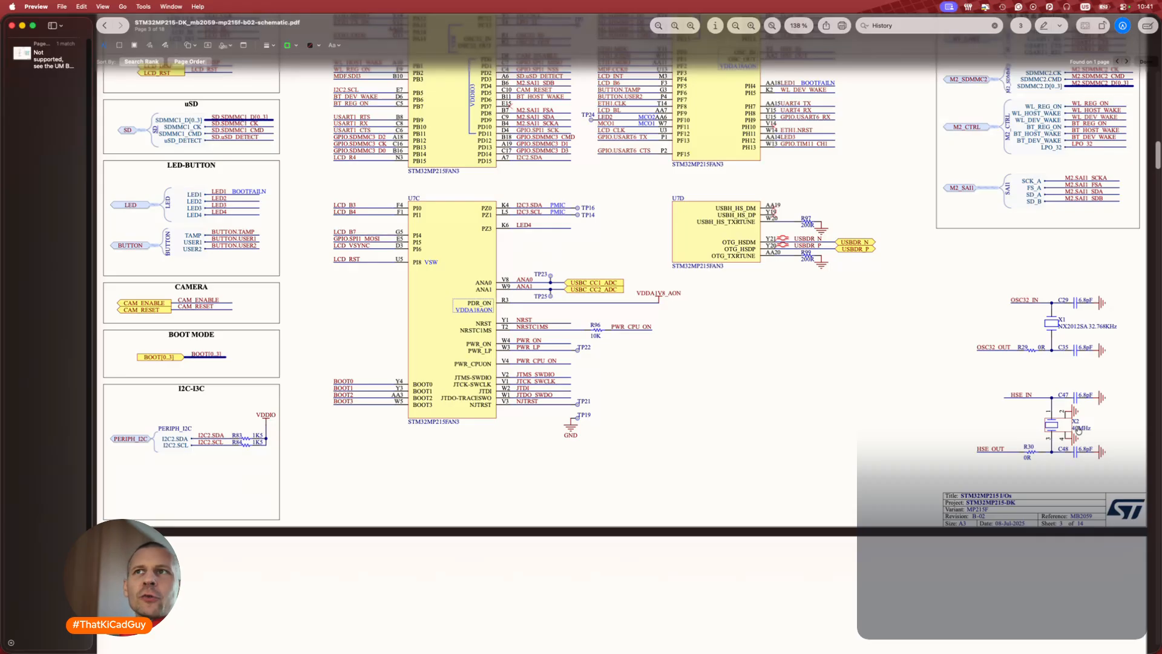
Switch to the BOM preview in Finder and copy the manufacturer part number of crystal X2.
key("super+Tab")
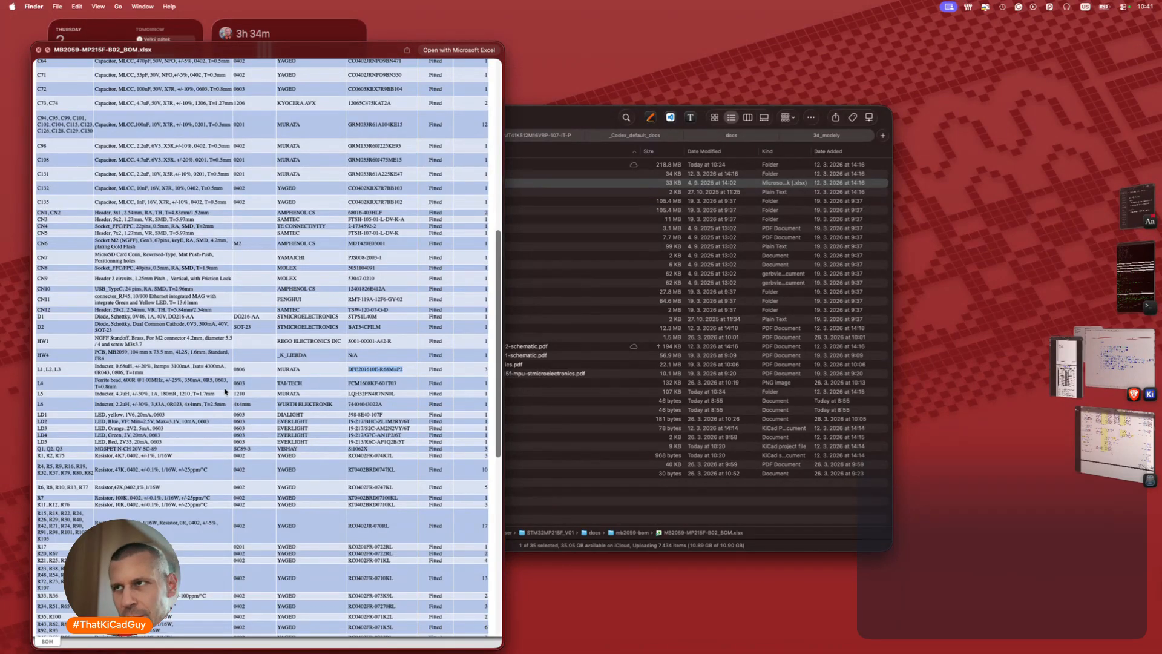
scroll(225, 391, "down", 3)
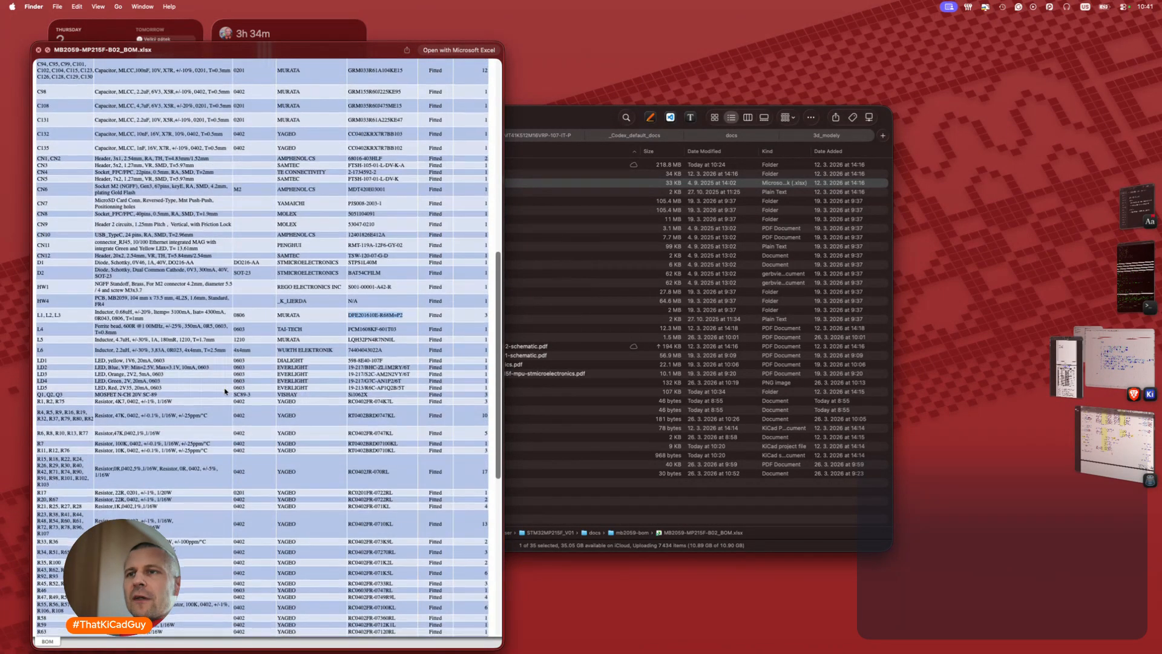
scroll(226, 391, "down", 6)
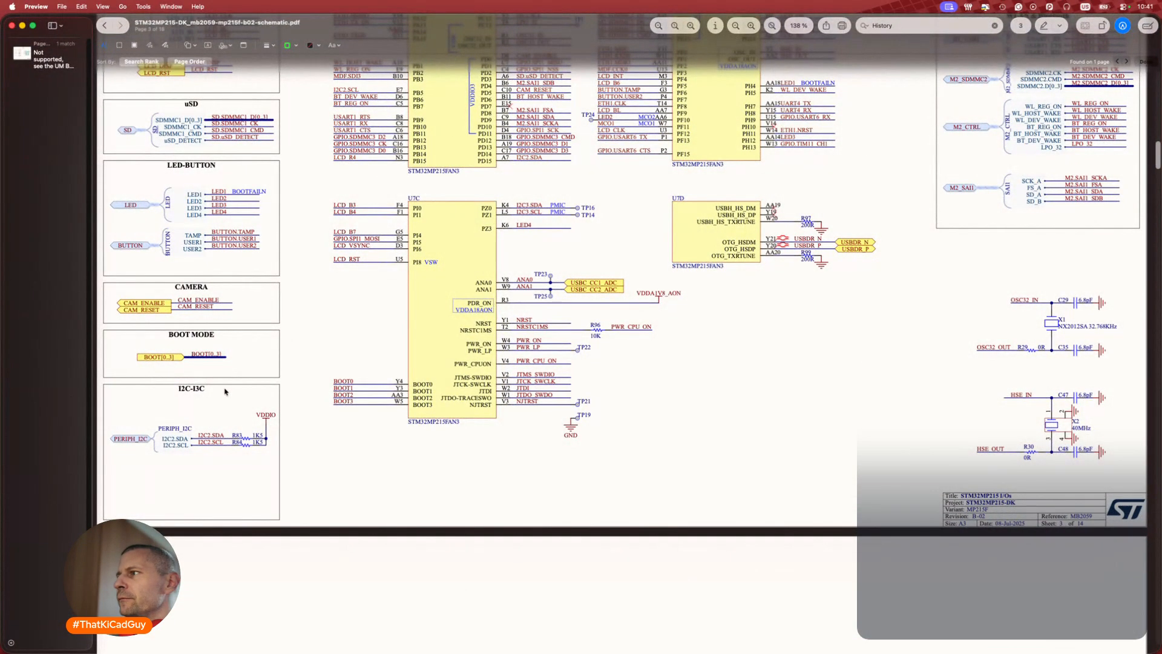
key("super+Tab")
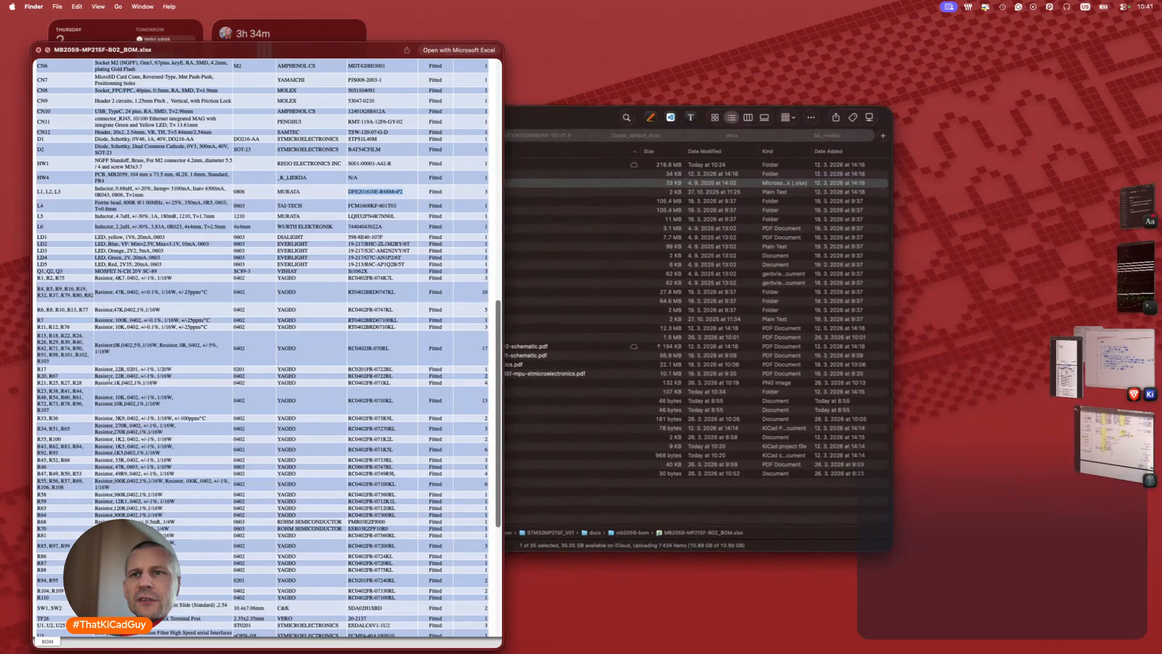
scroll(266, 348, "down", 13)
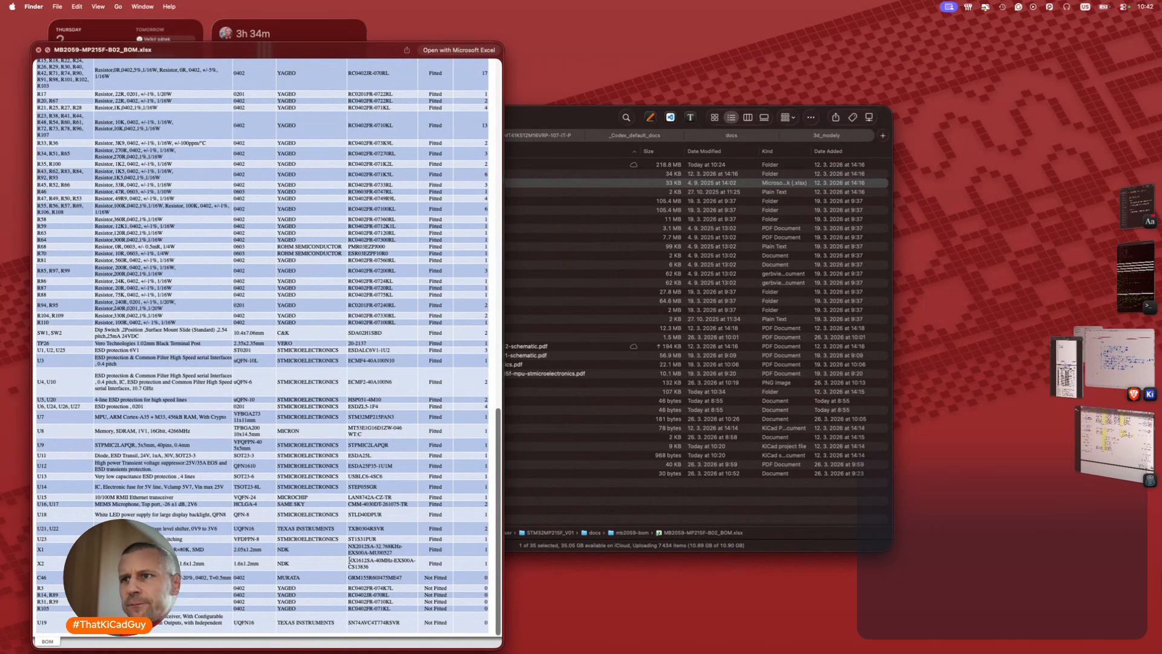
left_click_drag(348, 559, 371, 566)
key("super+c")
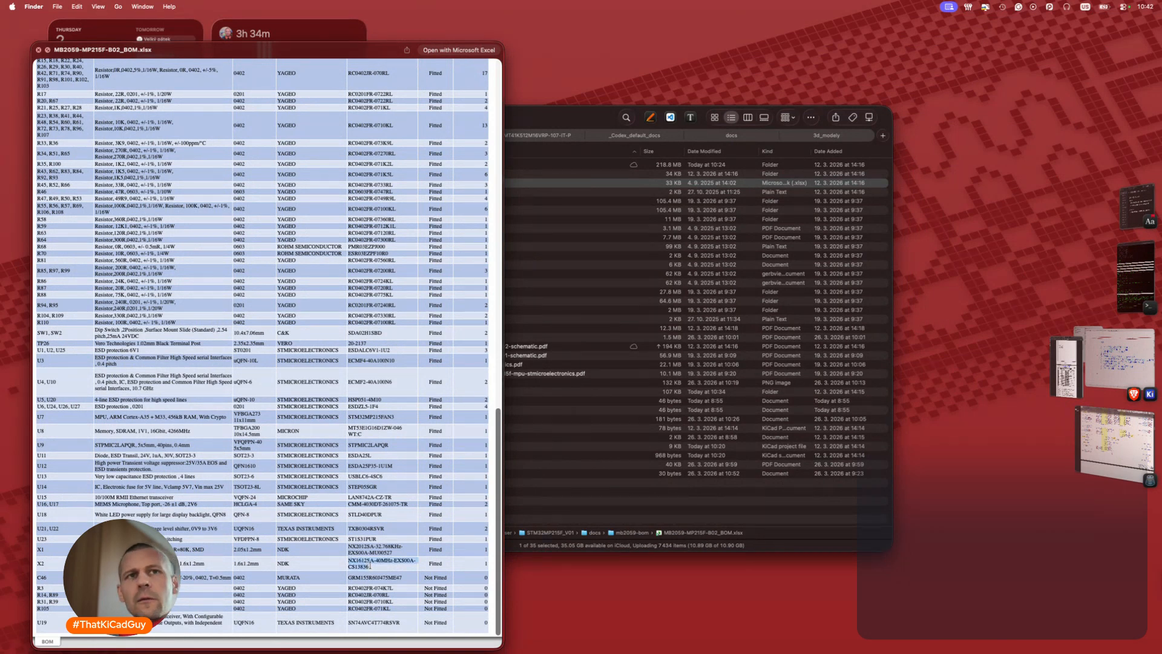
Switch to Brave and search Mouser for the crystal NX1612SA-40MHz-EXS00A-CS13836.
key("super+Tab")
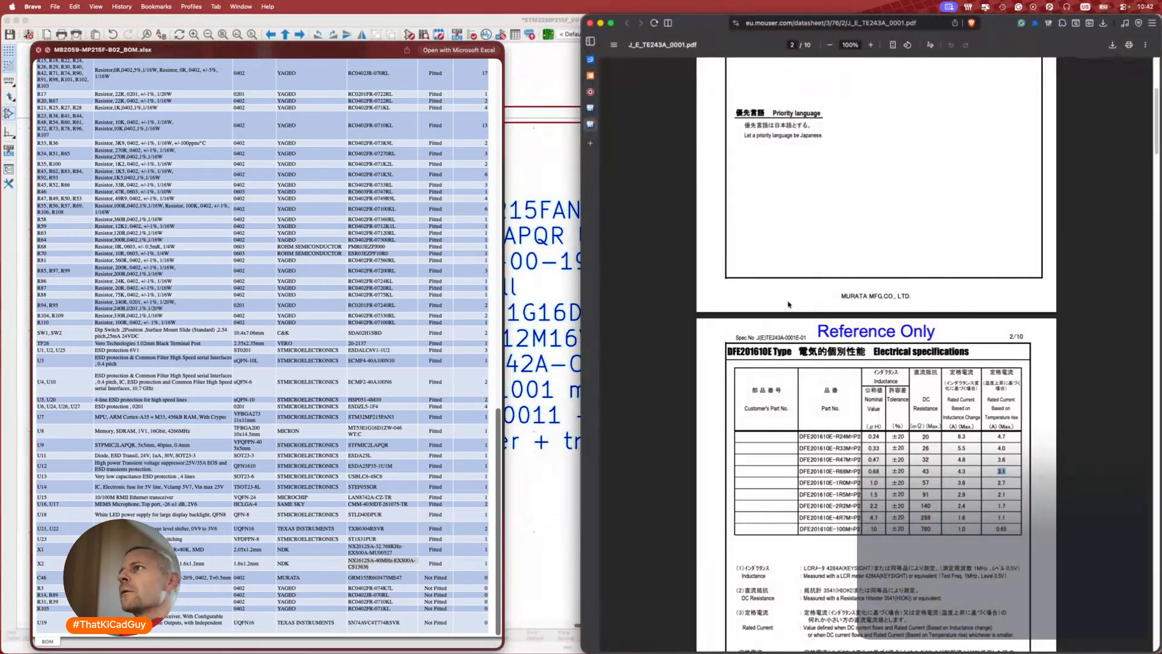
left_click(590, 115)
scroll(833, 85, "up", 3)
left_click(837, 60)
key("super+v")
key("Return")
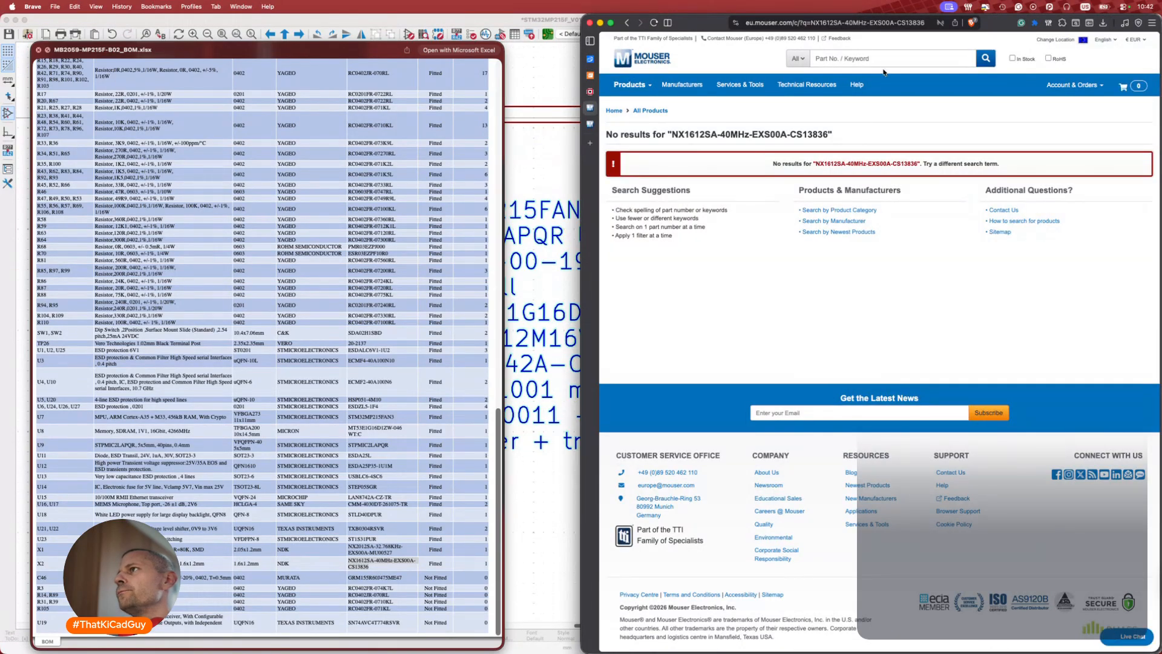
Search Mouser again with the crystal part number shortened to NX1612SA-40MHz-EXS00A.
key("BackSpace")
key("BackSpace")
key("BackSpace")
key("BackSpace")
key("BackSpace")
key("BackSpace")
key("BackSpace")
key("BackSpace")
key("Return")
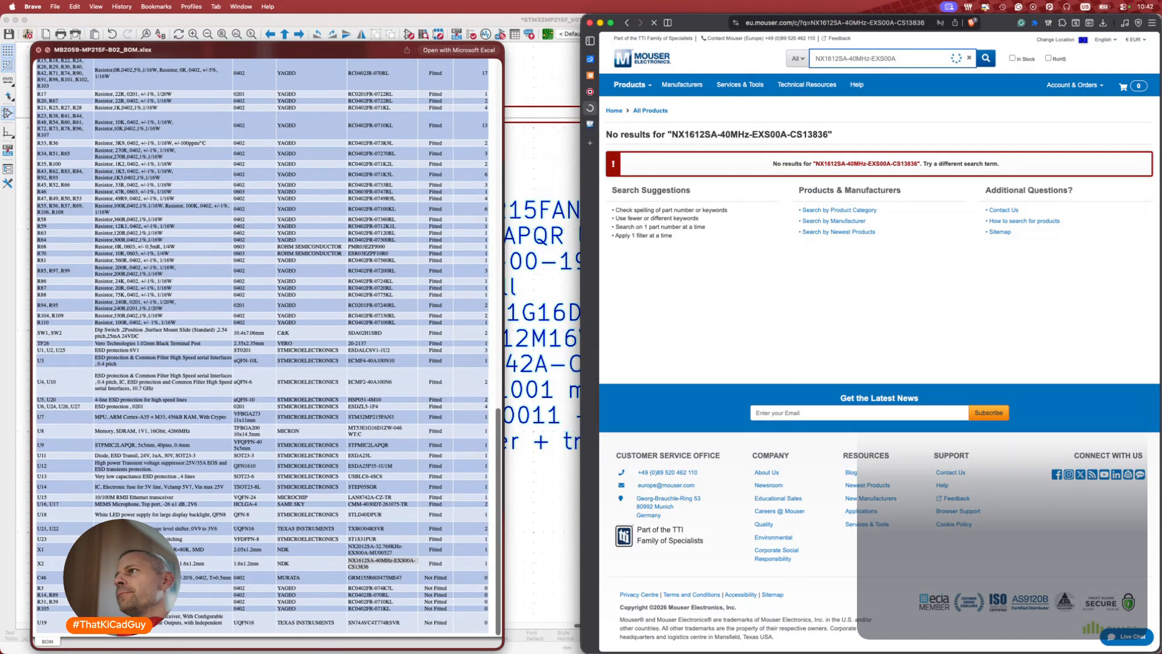
Search the web for NX1612SA-40MHz-EXS00A-CS13836 in a new tab and expand the full summary of its specifications.
key("super+t")
key("super+v")
key("Return")
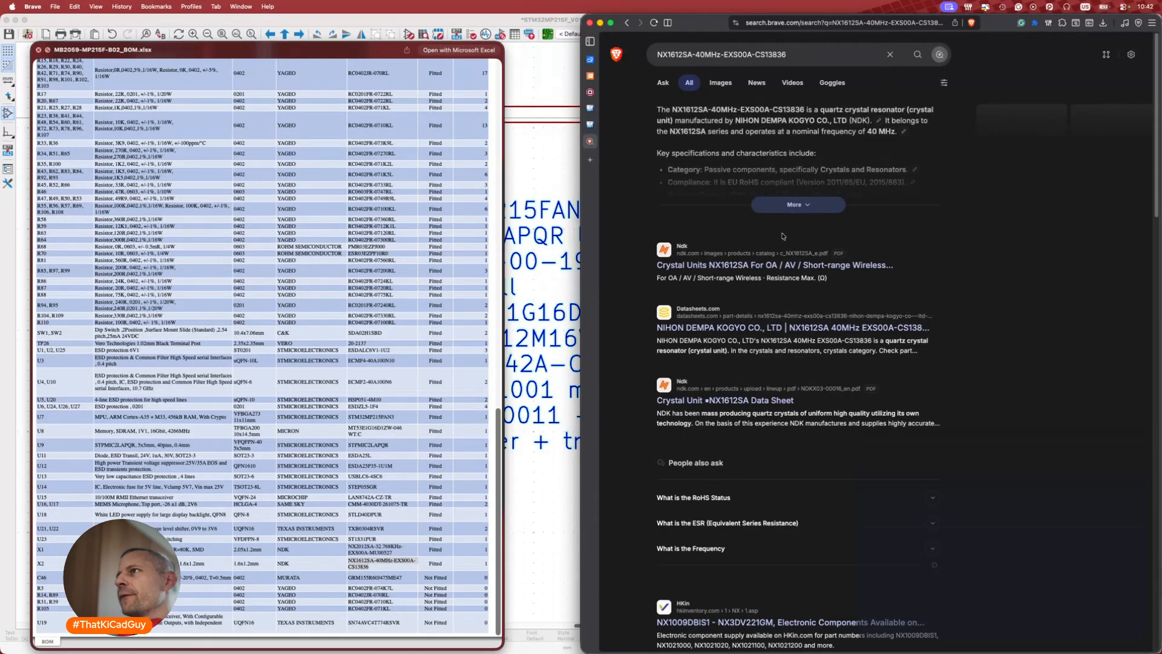
left_click(793, 206)
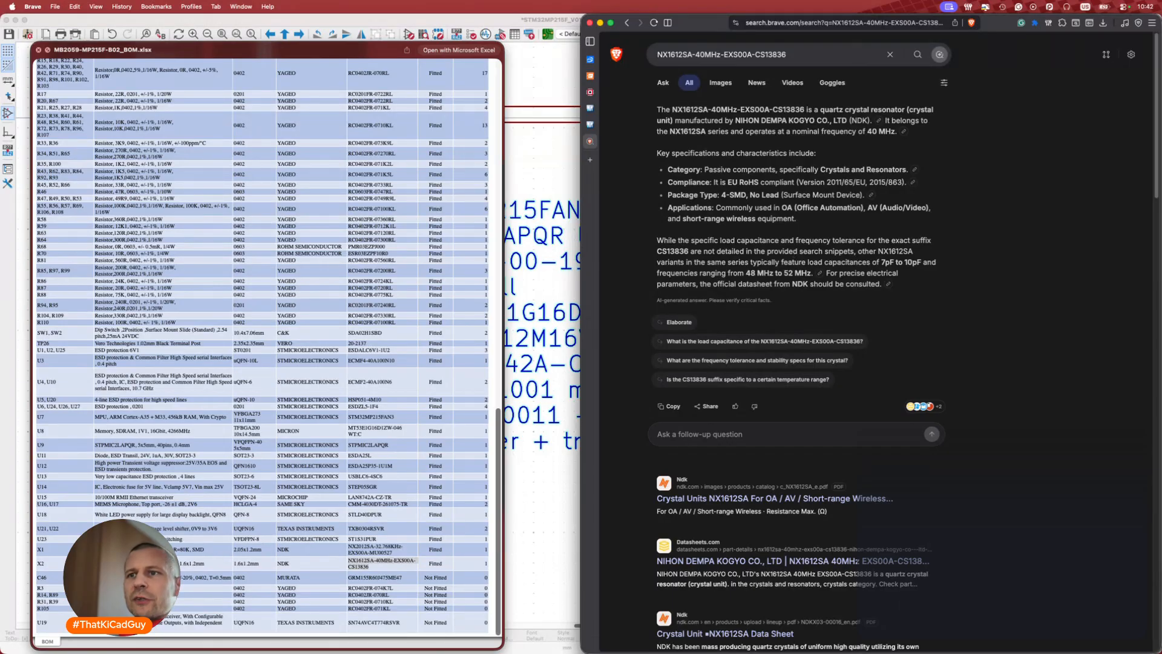
Return to the reference schematic in Preview and look over the STM32MP215 I/Os page and the top-level block diagram.
left_click(213, 566)
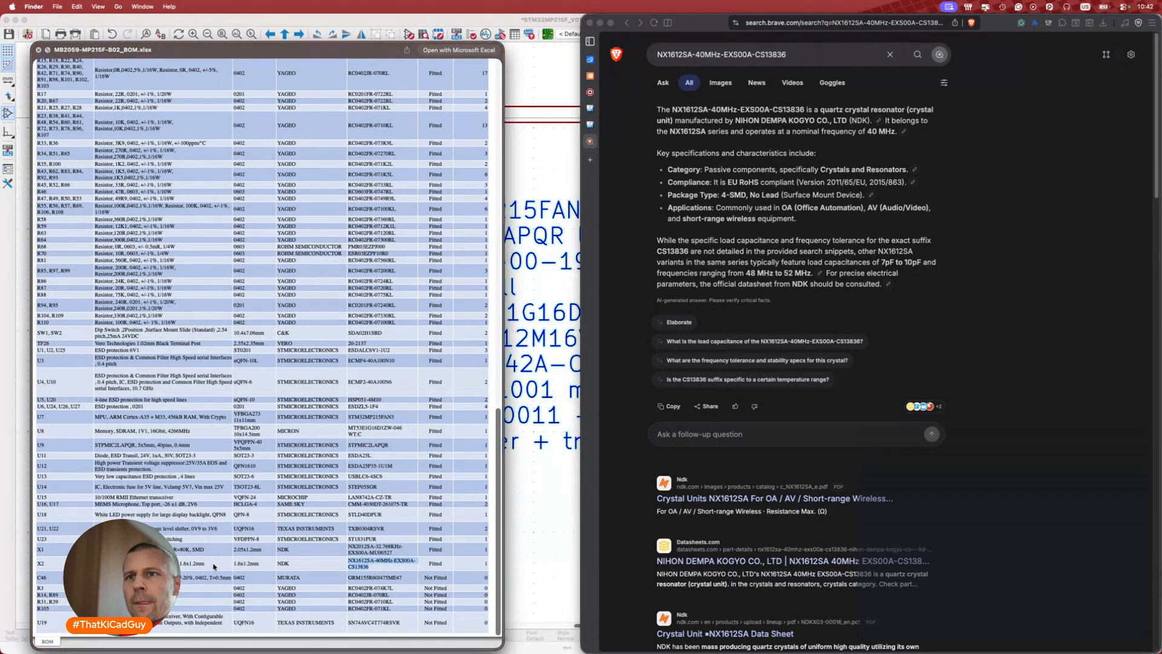
key("super+Tab")
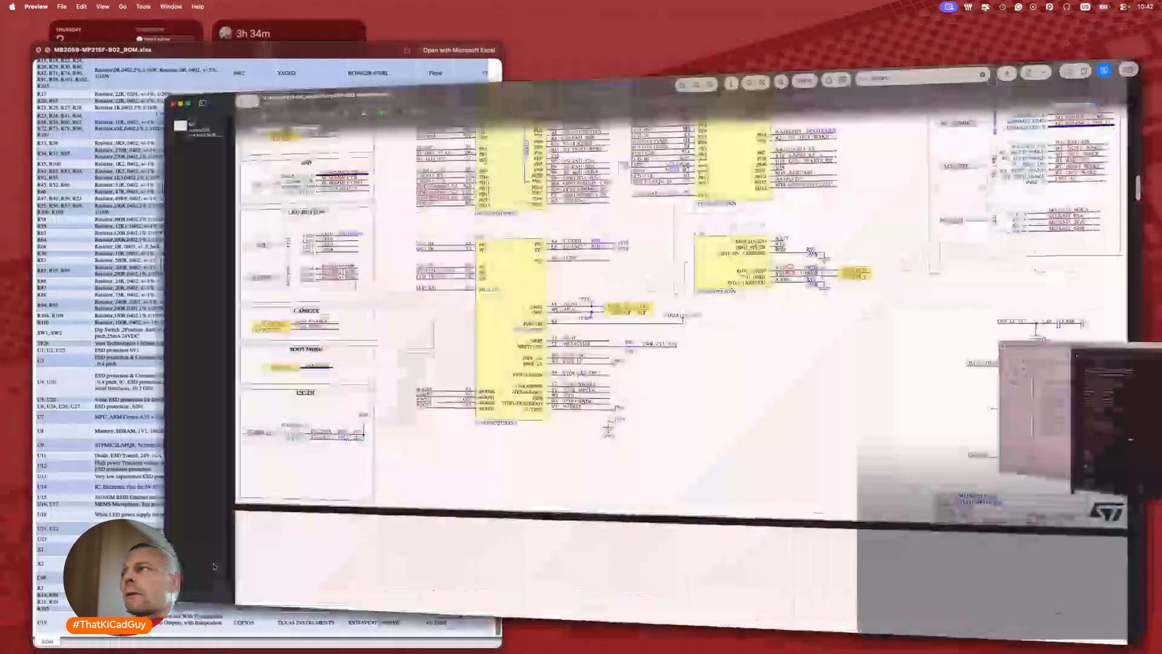
scroll(772, 385, "up", 2)
scroll(772, 385, "up", 8)
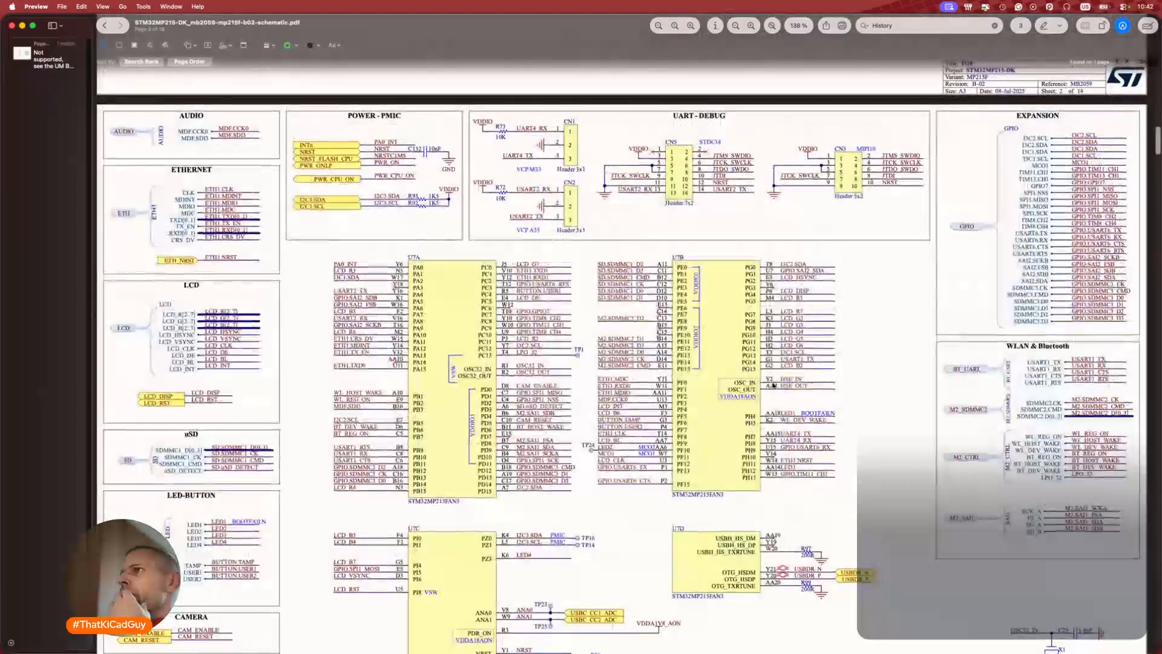
scroll(772, 385, "up", 15)
scroll(772, 386, "down", 20)
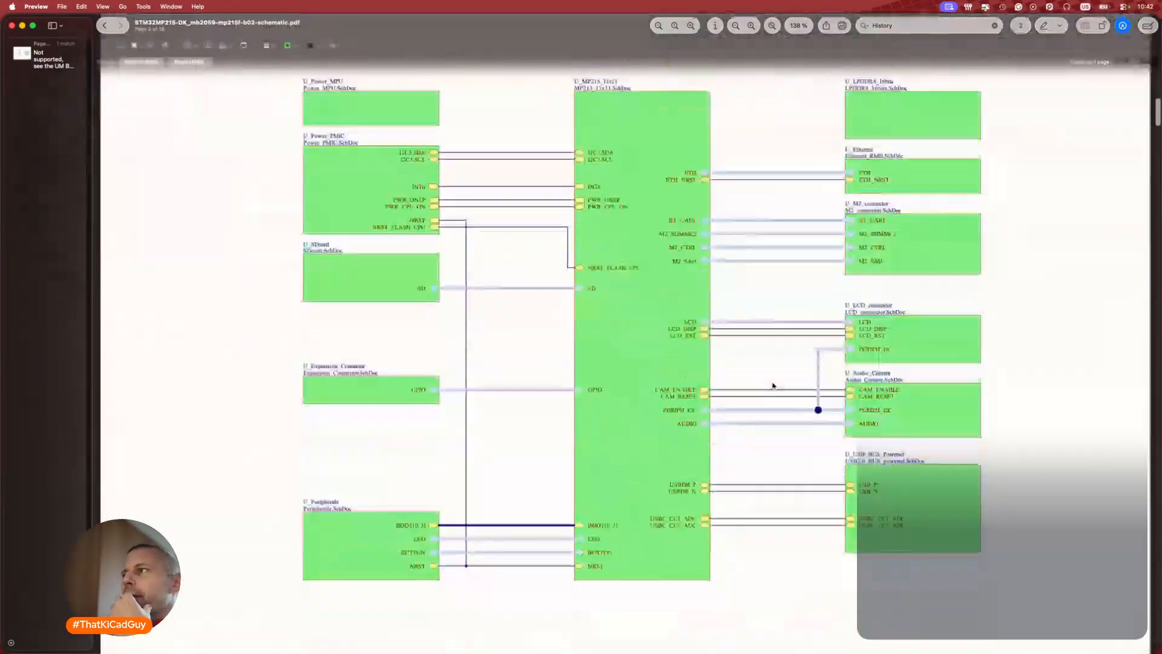
Review the USB-C, LCD connector and micro SD card pages of the reference schematic, continuing to the camera page.
scroll(772, 386, "down", 20)
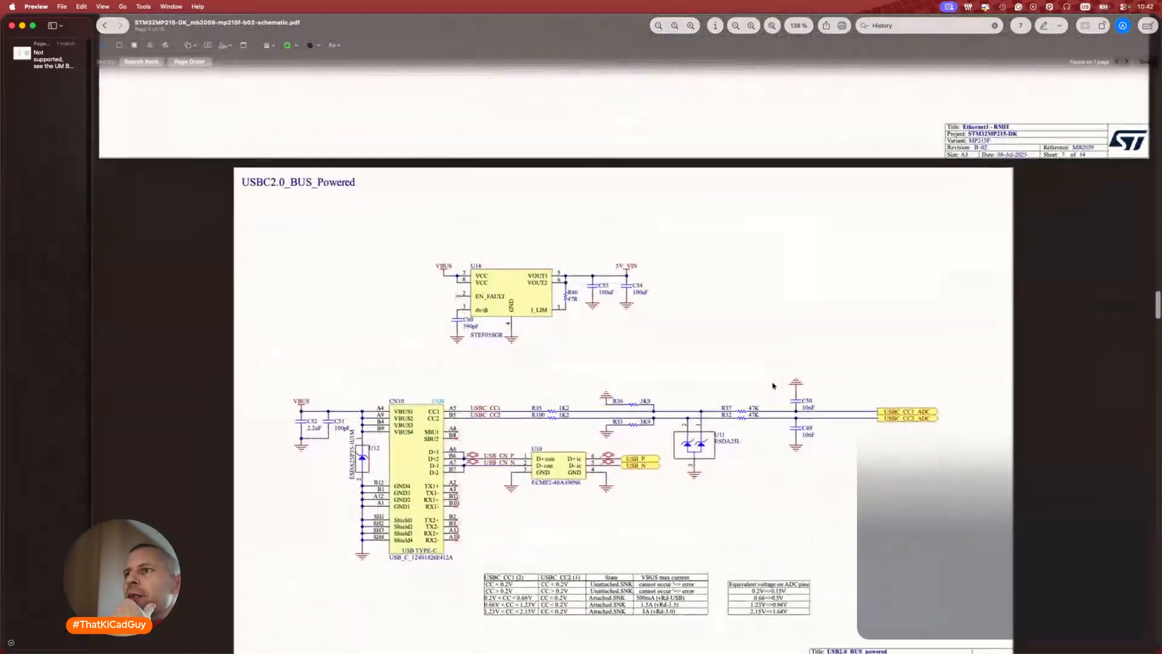
scroll(772, 385, "down", 1)
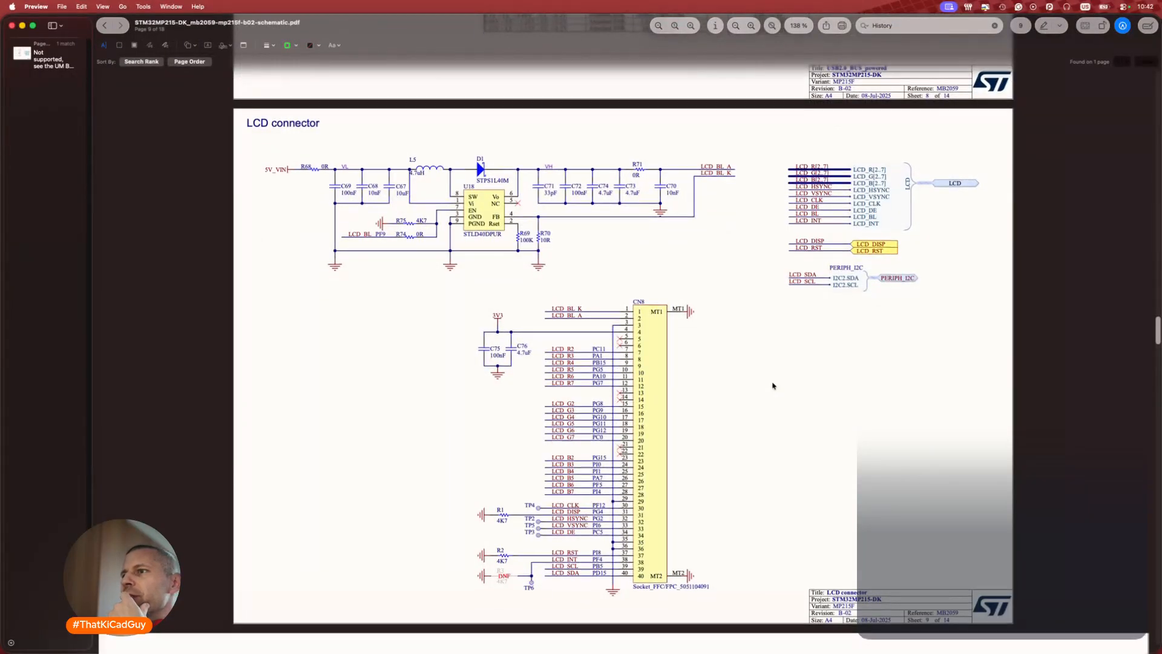
scroll(772, 386, "down", 10)
scroll(772, 385, "down", 1)
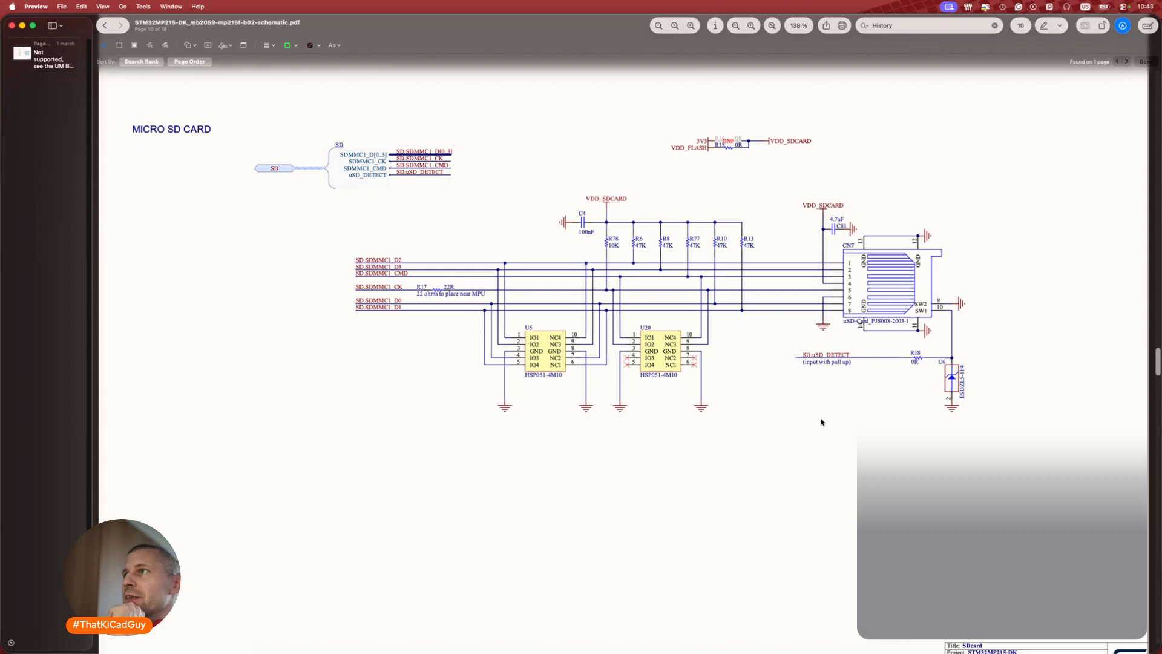
scroll(821, 422, "down", 15)
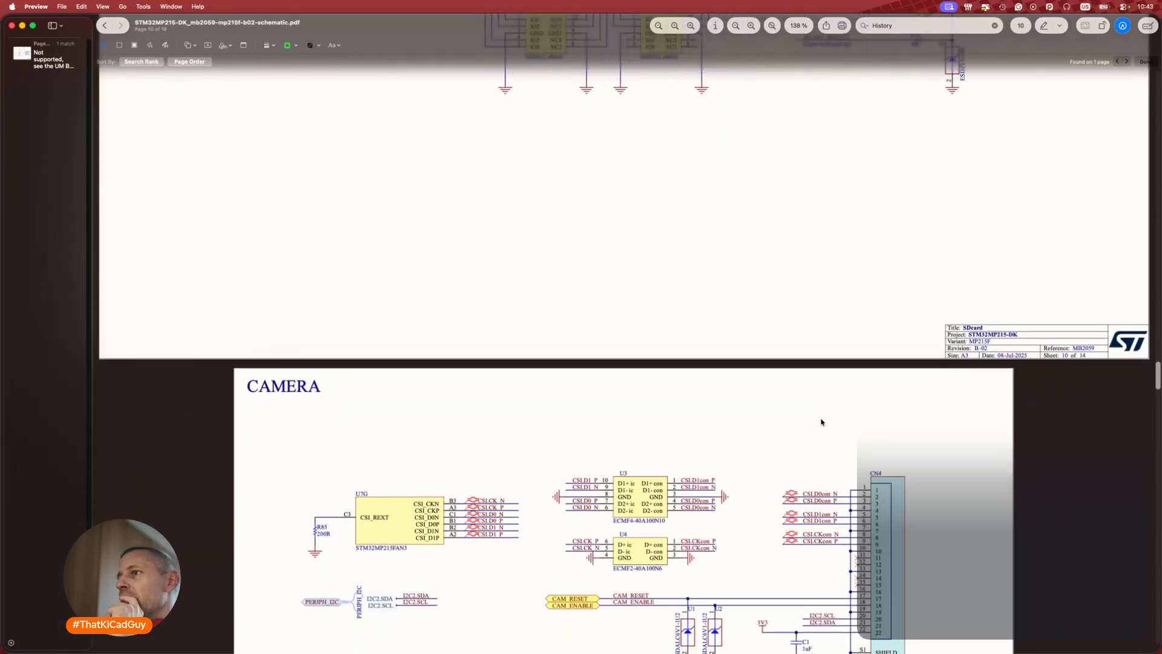
Look through the reference schematic's camera, audio, expansion connector, M.2, buttons and boot mode pages and the board assembly drawings.
scroll(821, 422, "down", 4)
scroll(821, 422, "down", 8)
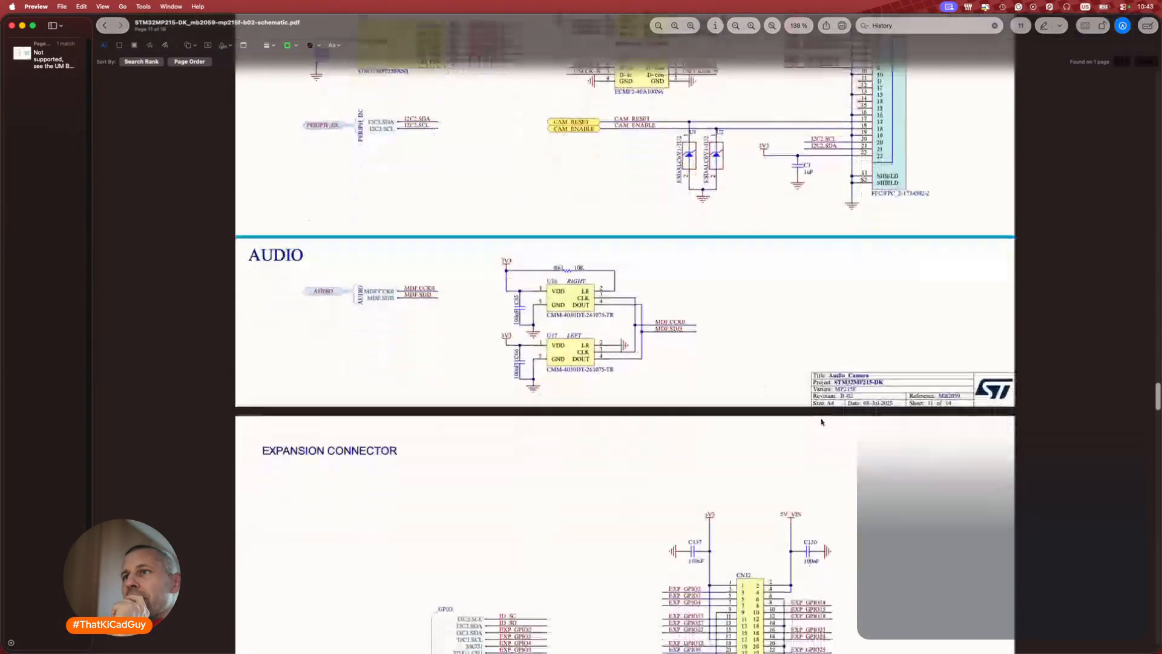
scroll(821, 422, "down", 10)
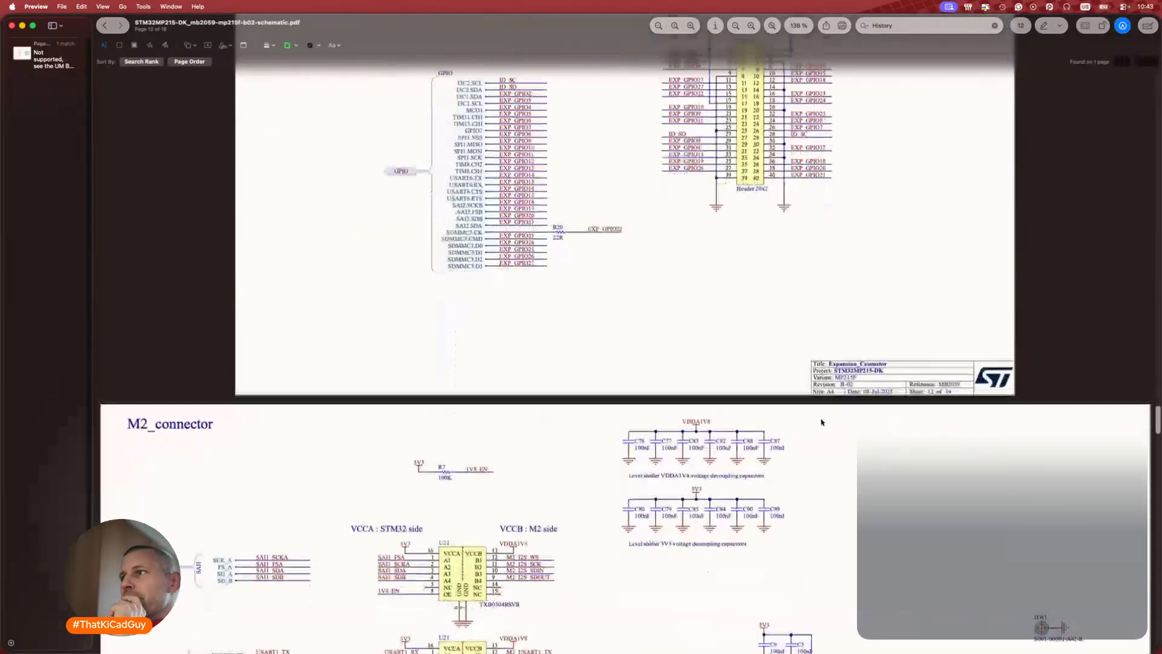
scroll(821, 422, "down", 5)
scroll(821, 422, "down", 5)
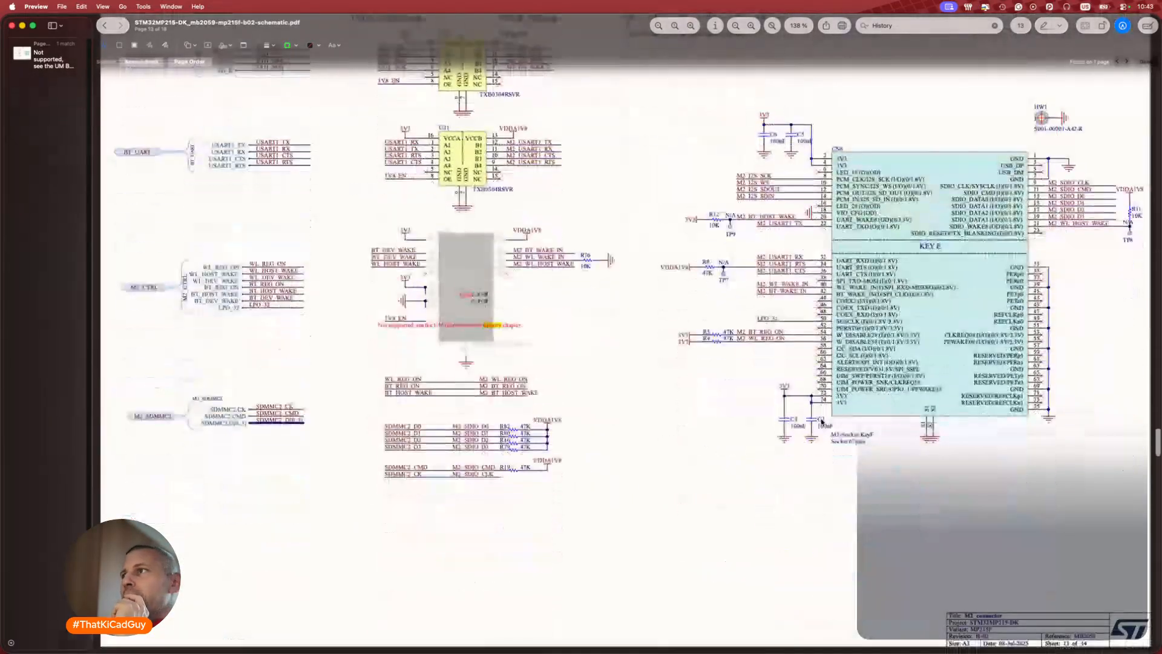
scroll(821, 422, "up", 3)
scroll(821, 422, "down", 10)
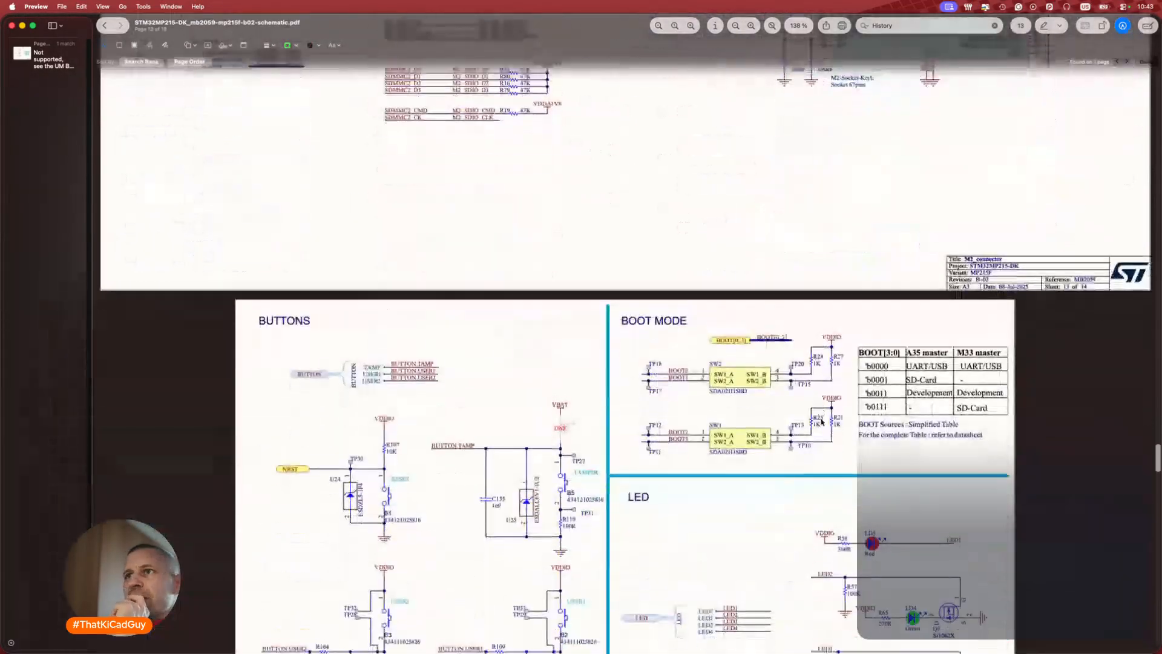
scroll(821, 421, "down", 15)
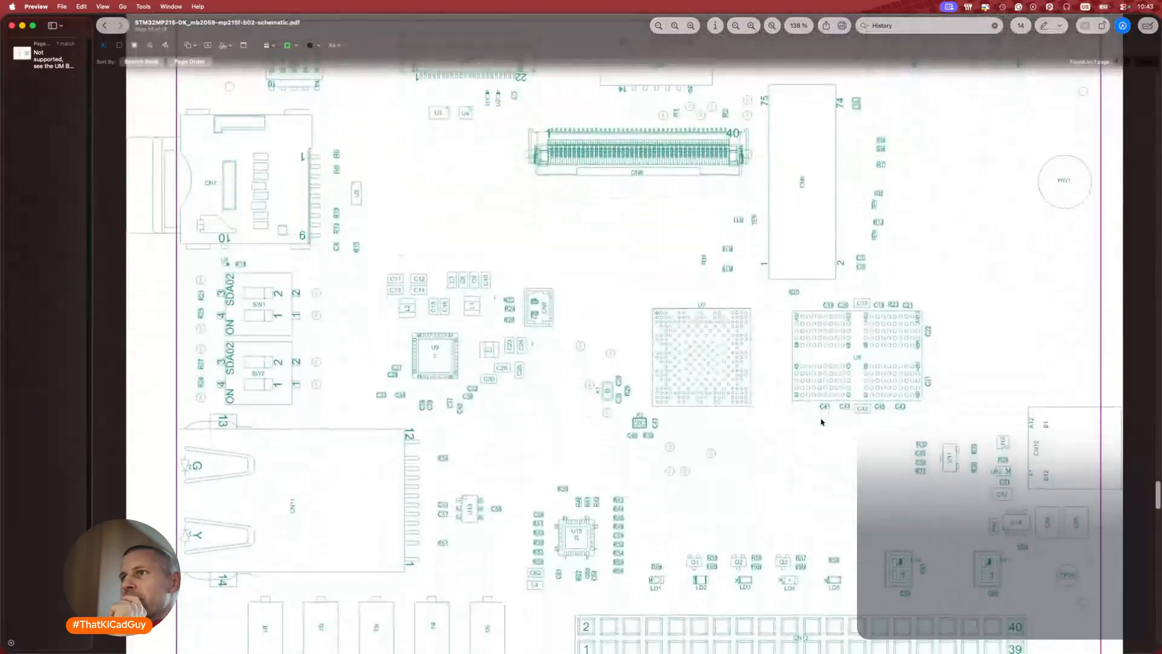
scroll(821, 422, "down", 15)
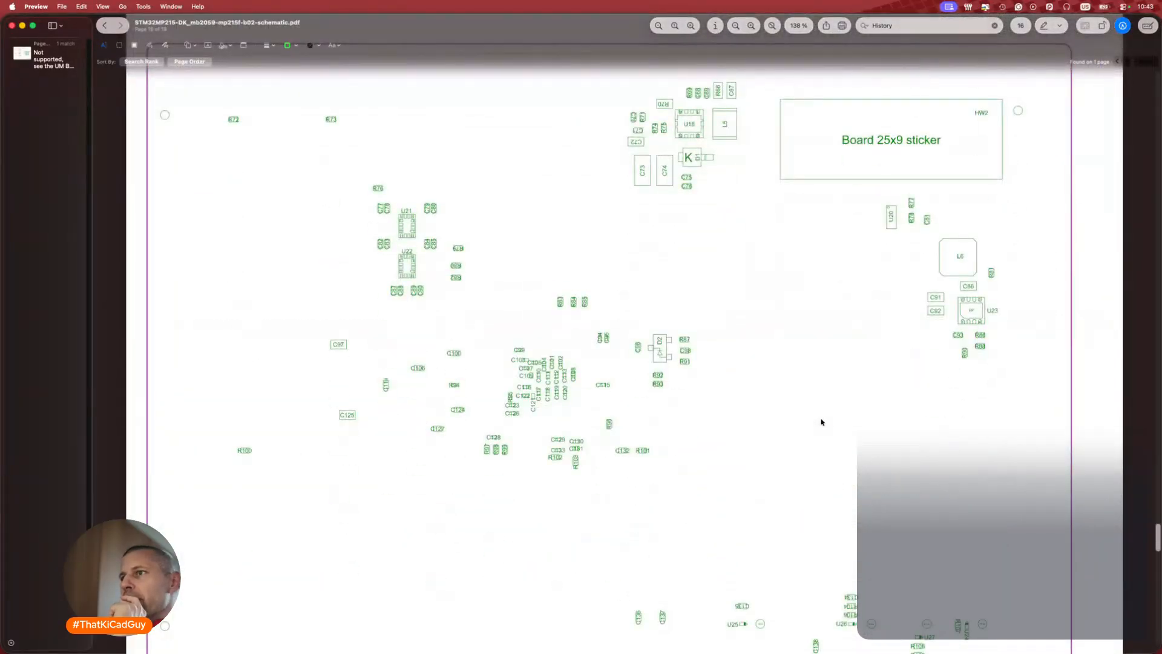
scroll(822, 422, "up", 20)
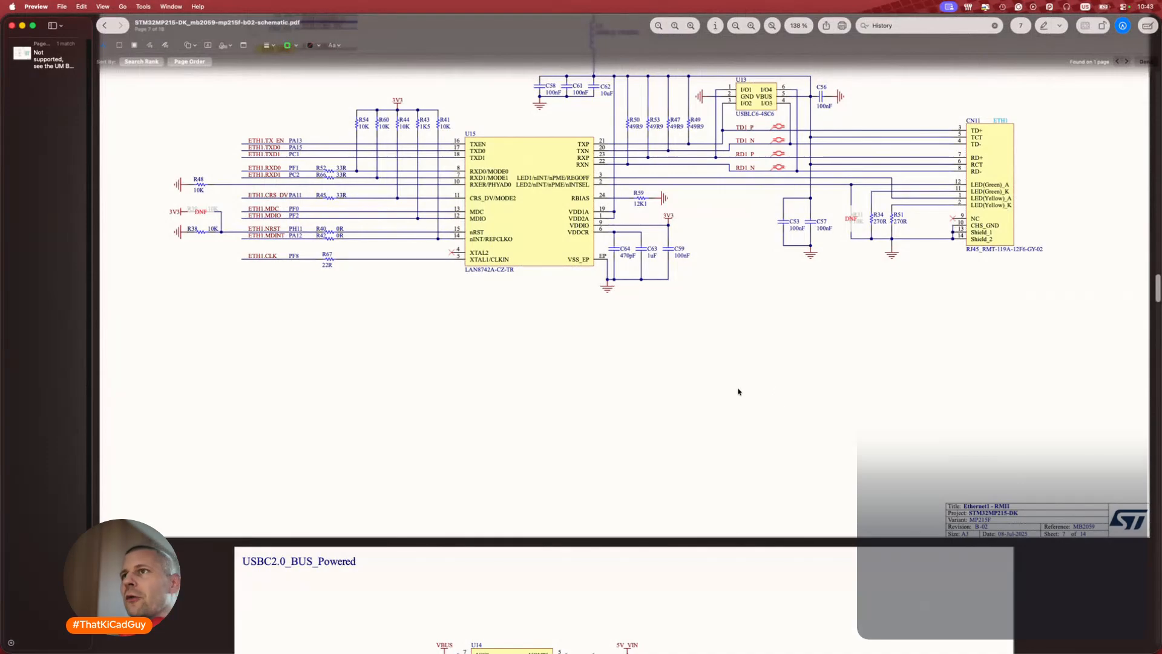
Switch to the KiCad schematic, save it, and mark the "Peripherals – all" entry in the ToDo text with an x.
key("super+Tab")
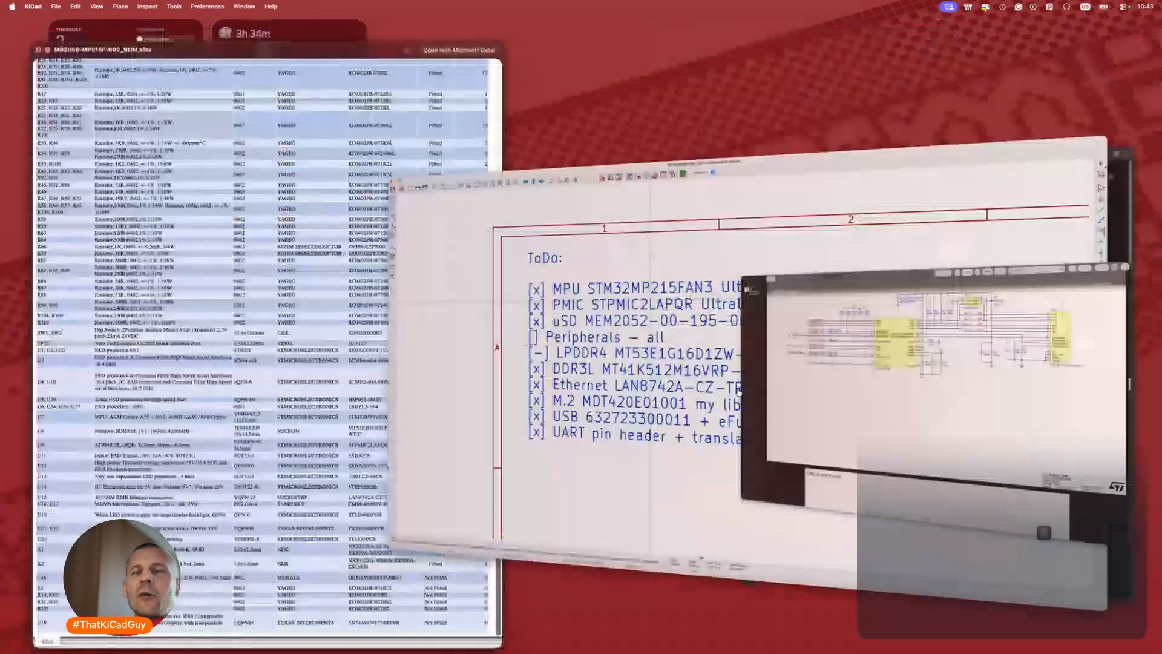
key("super+s")
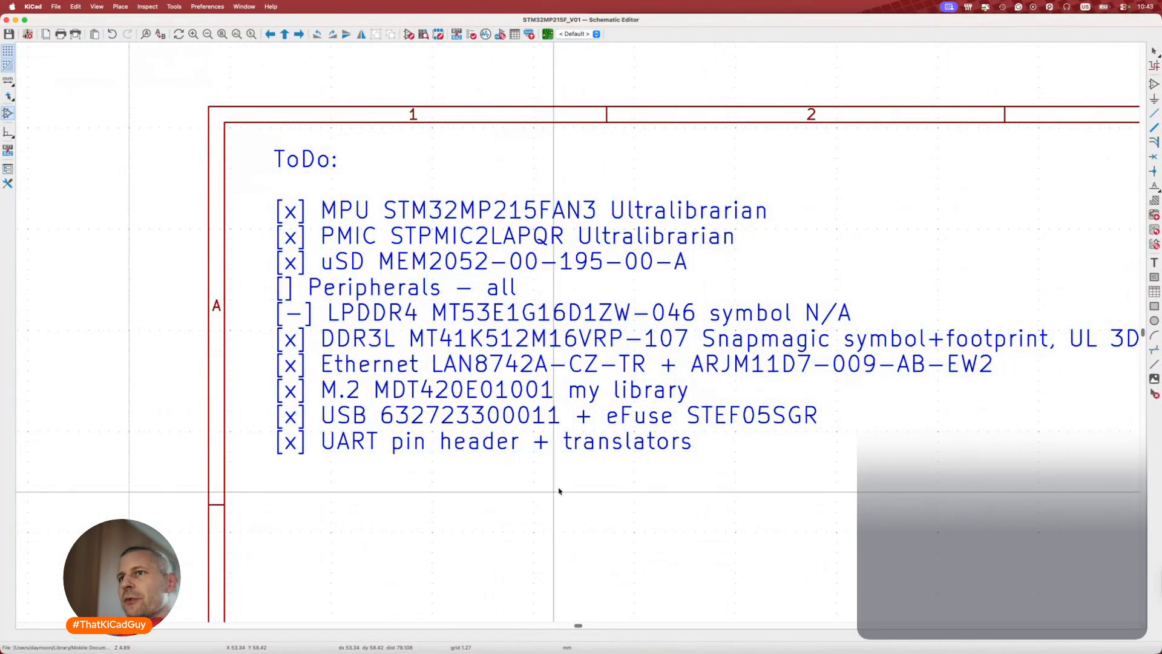
scroll(563, 469, "down", 4)
double_click(518, 393)
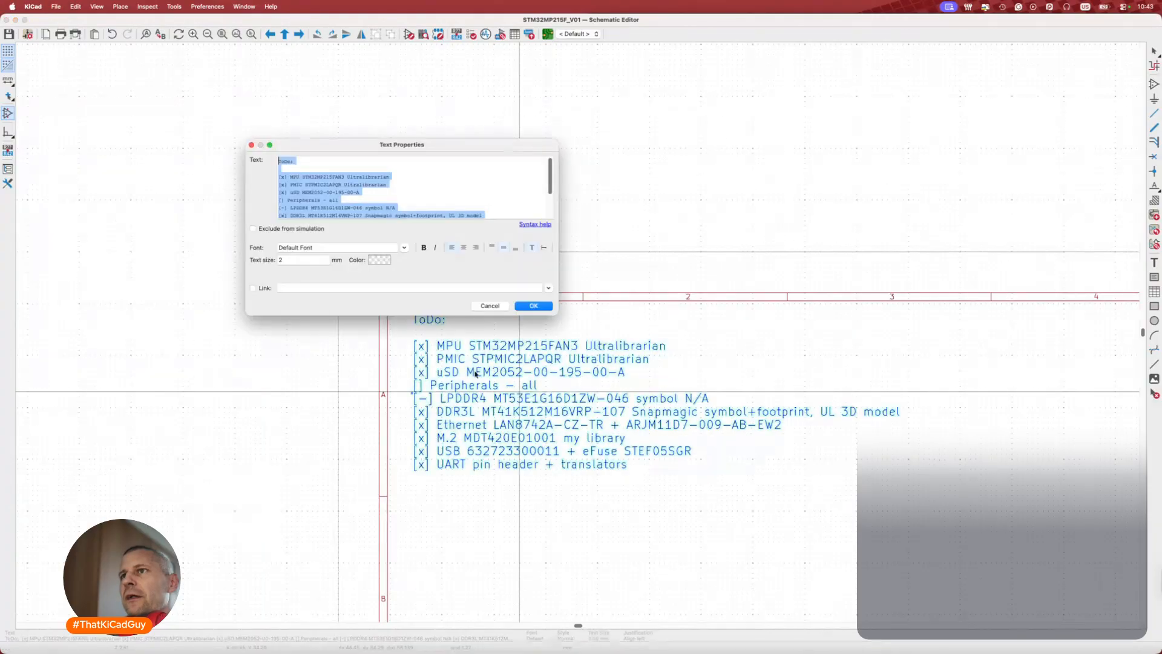
left_click(281, 200)
type("x")
left_click(533, 306)
scroll(470, 480, "down", 5)
scroll(470, 481, "down", 4)
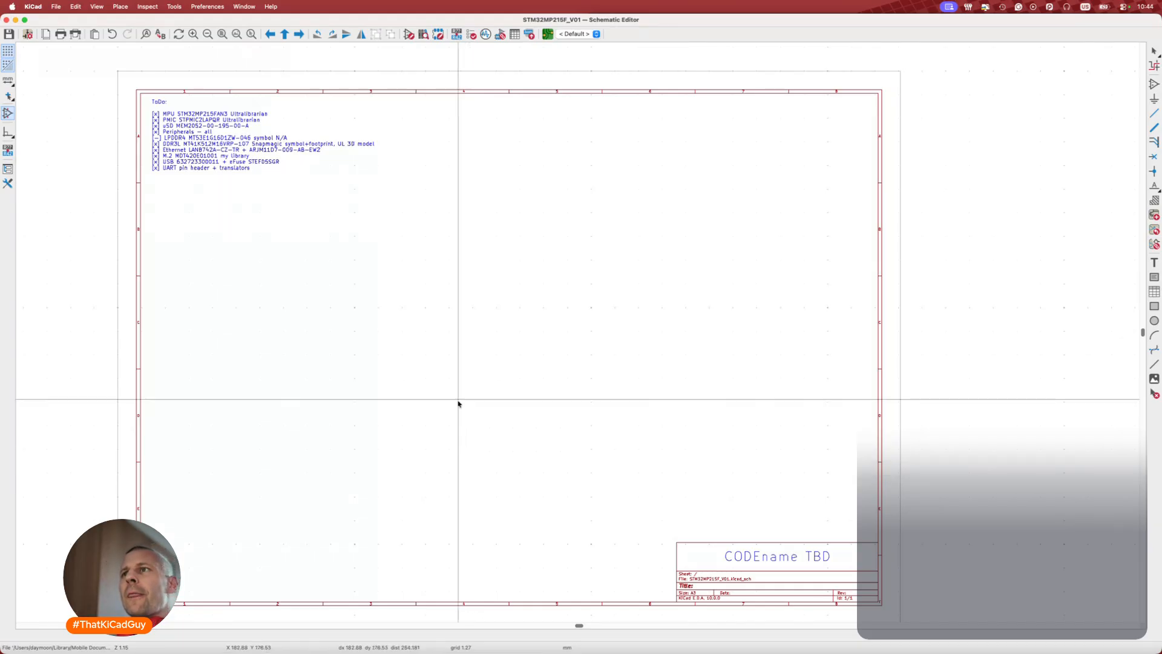
Return to the reference schematic in Preview and examine the whole STM32MP215 I/Os page.
key("super+m")
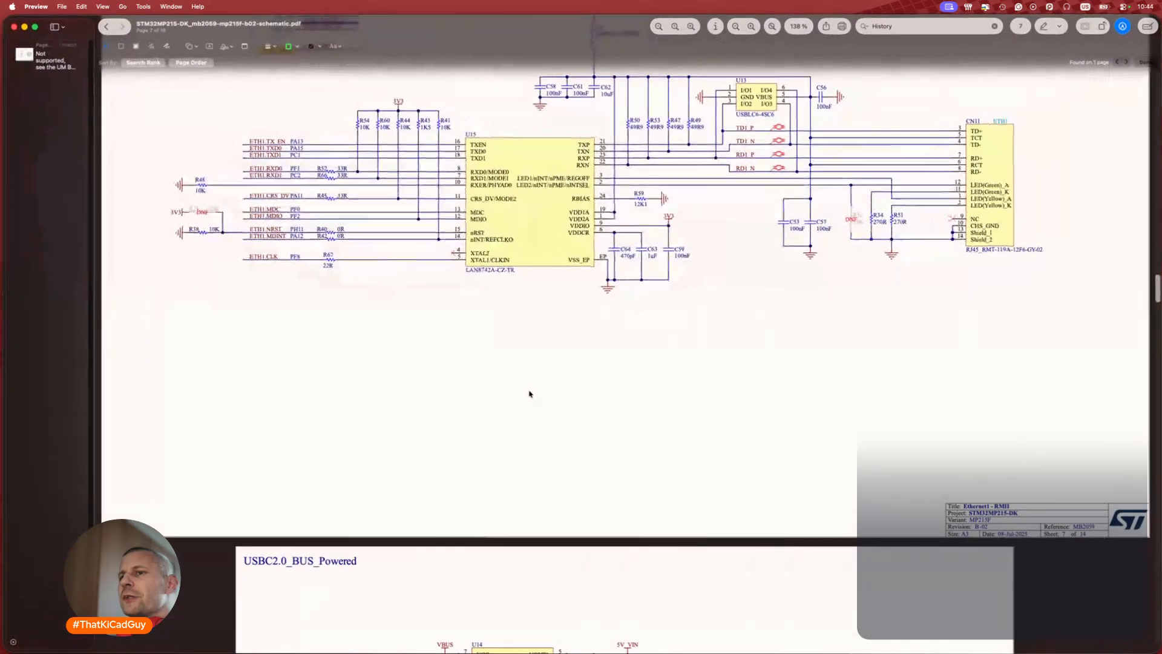
scroll(530, 394, "up", 15)
scroll(529, 393, "down", 15)
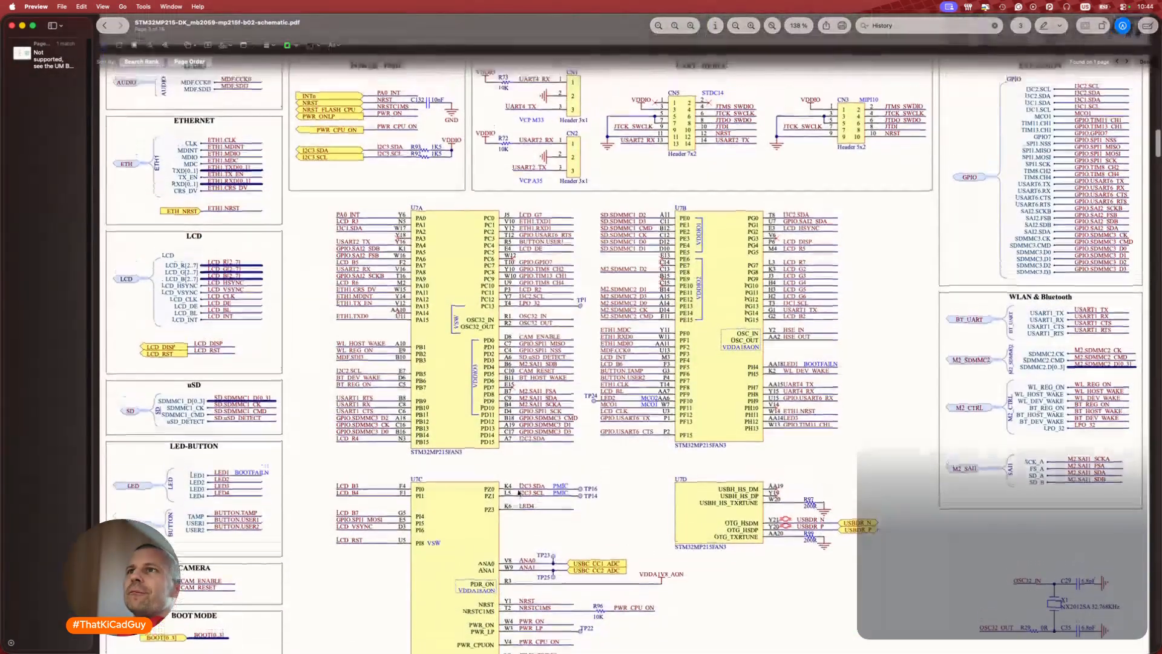
scroll(500, 469, "down", 5, "ctrl")
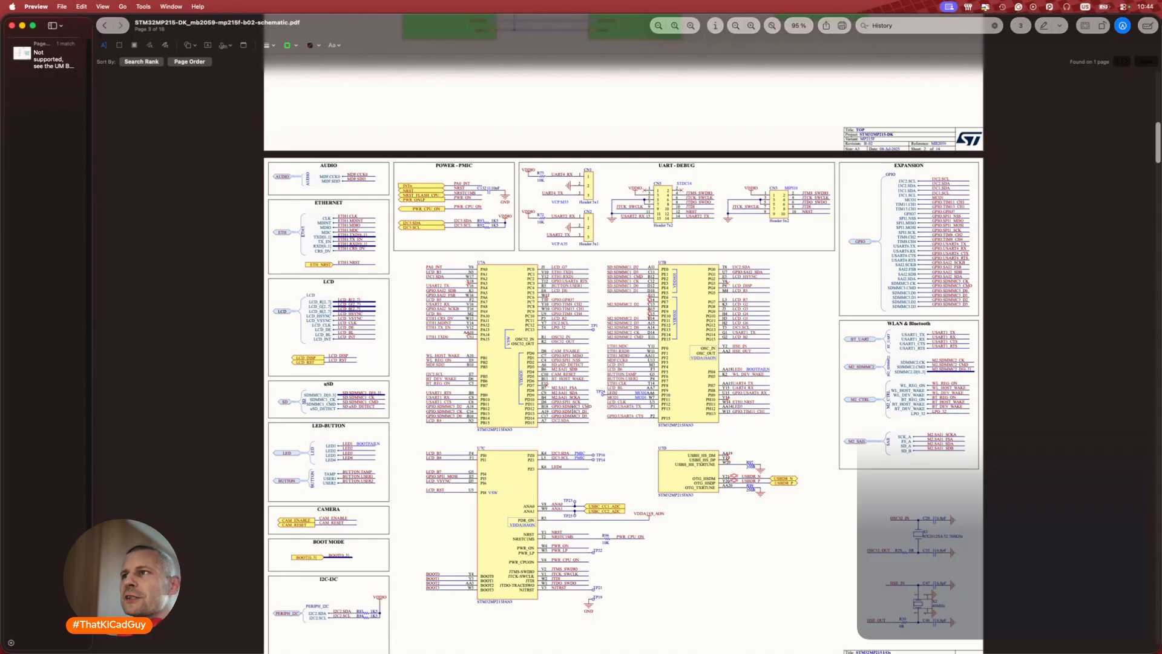
scroll(572, 409, "down", 1)
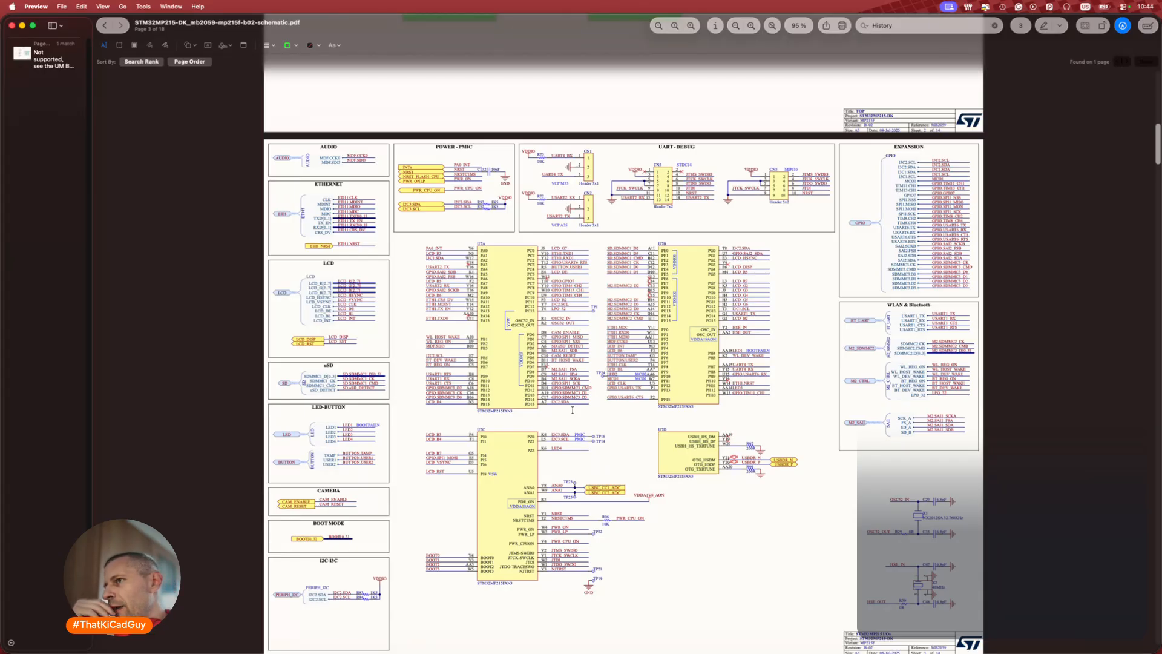
Close the BOM preview in Finder and collapse the mb2059-manufacturing folder after checking its ODB++ and Gerber subfolders.
key("super+Tab")
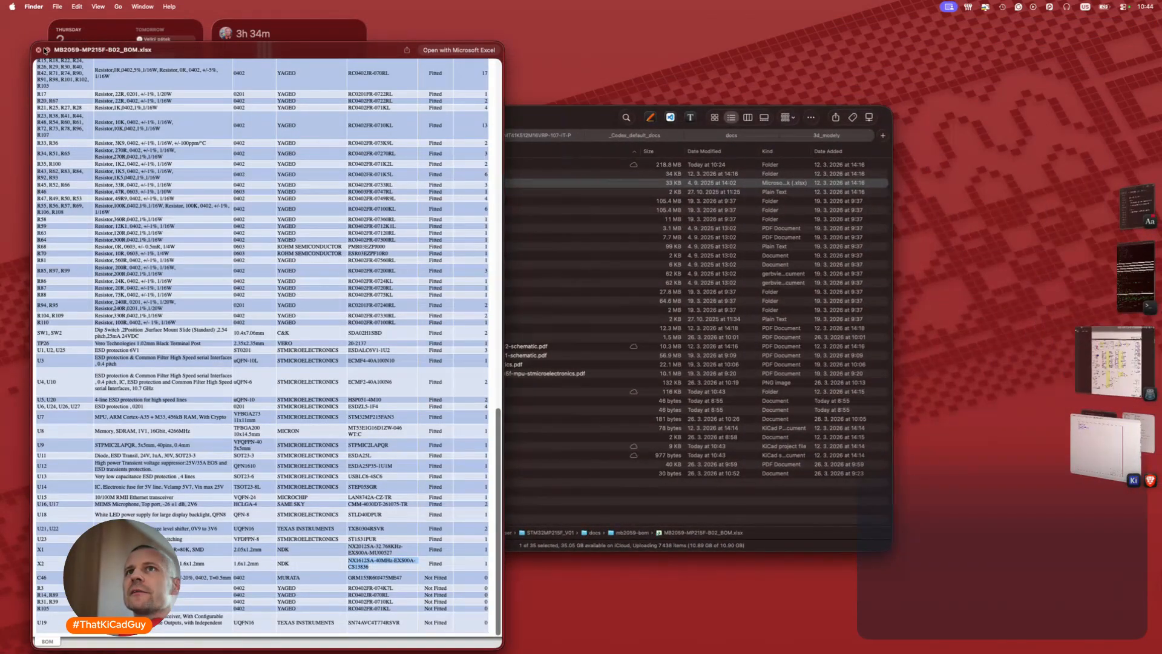
left_click(39, 50)
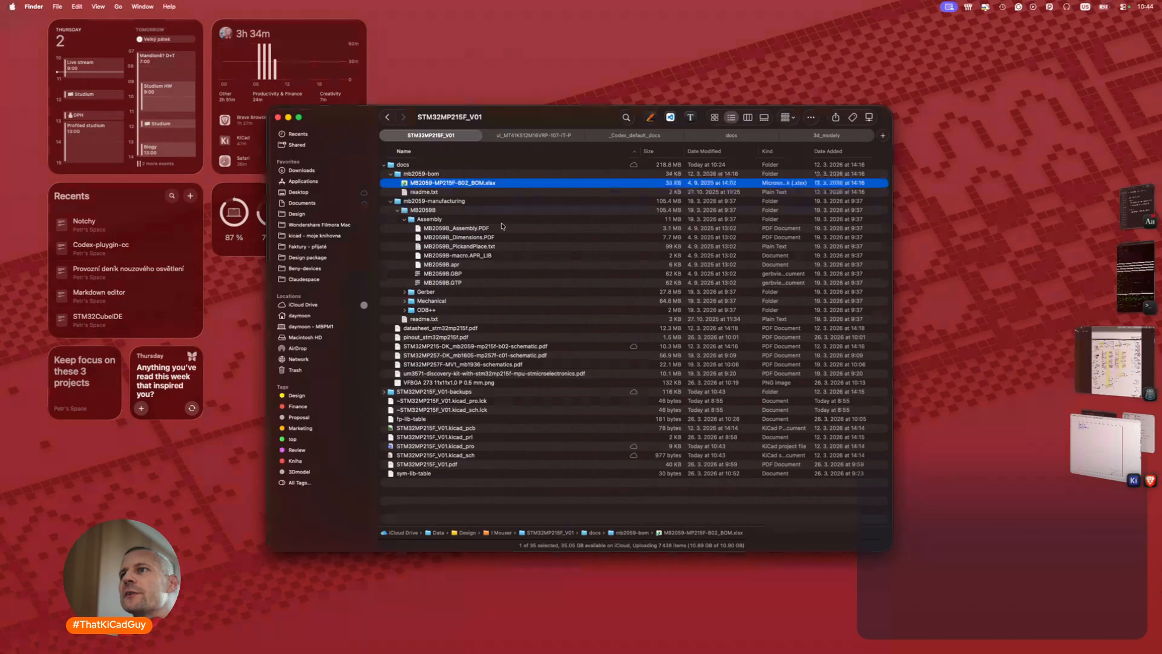
left_click(407, 310)
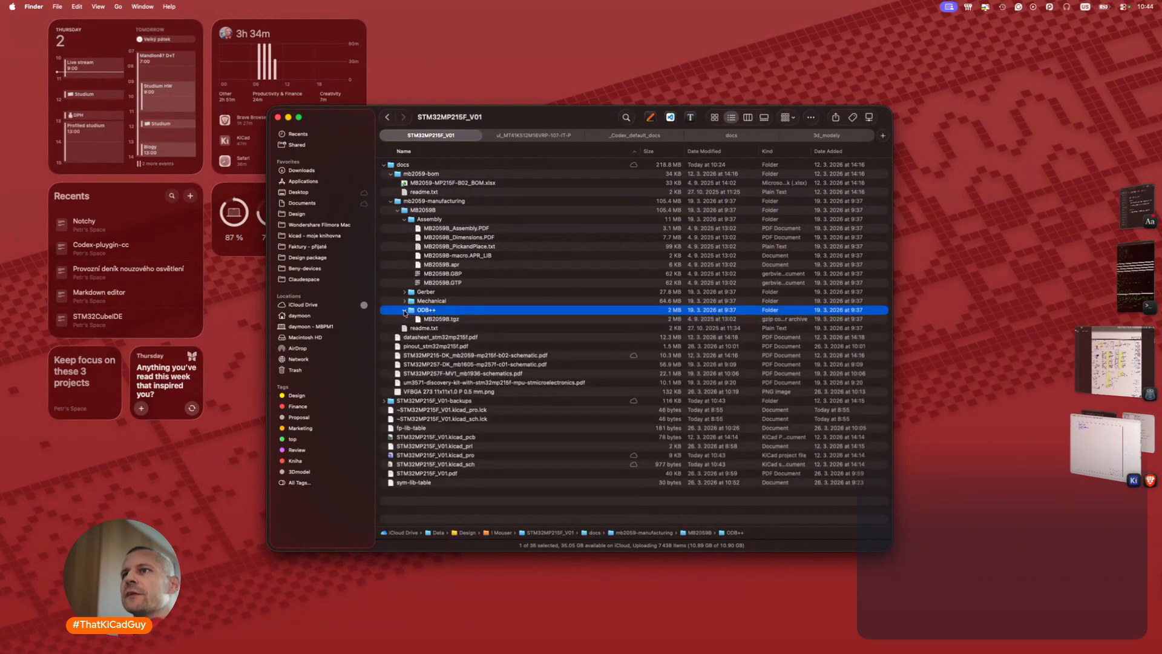
left_click(405, 292)
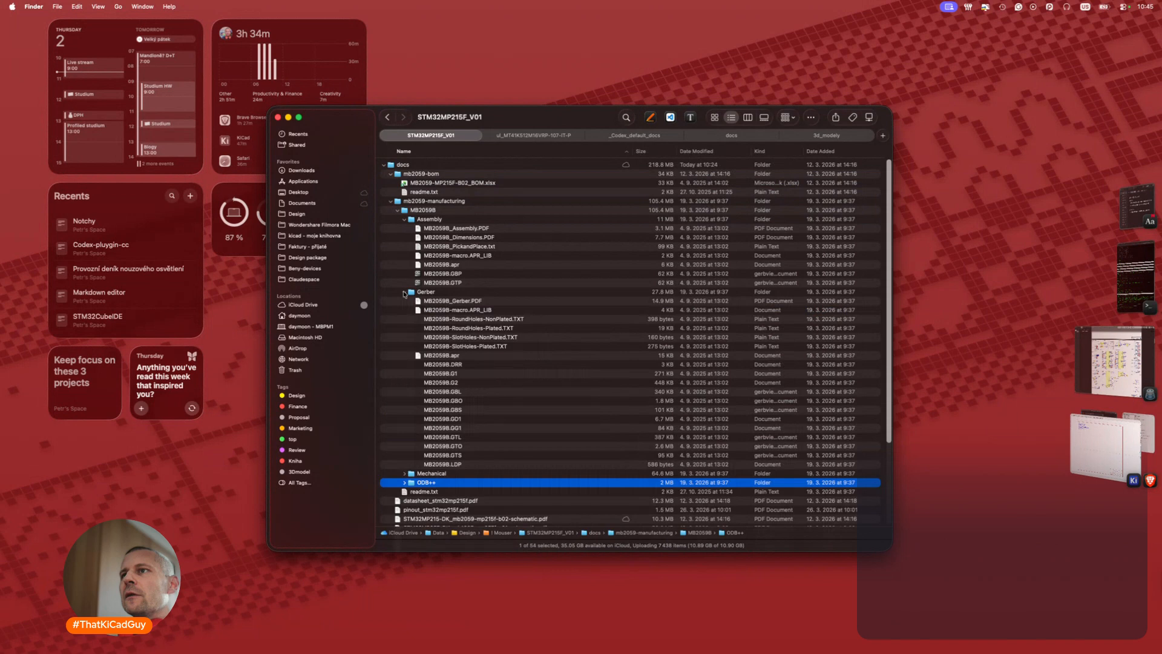
left_click(404, 292)
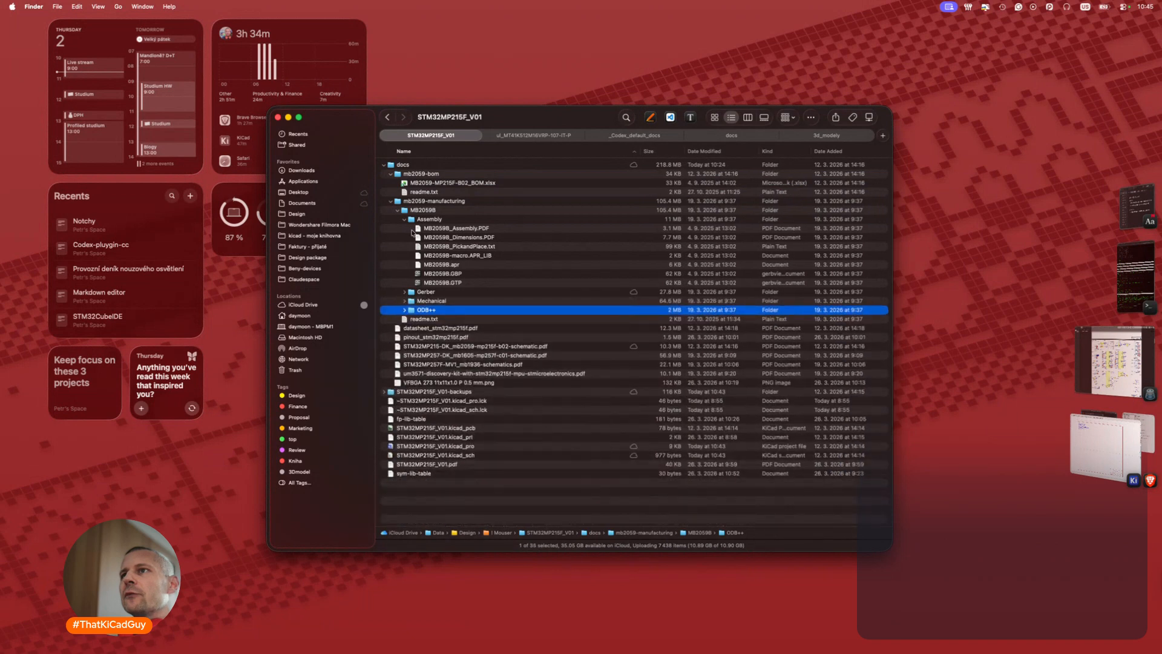
left_click(397, 210)
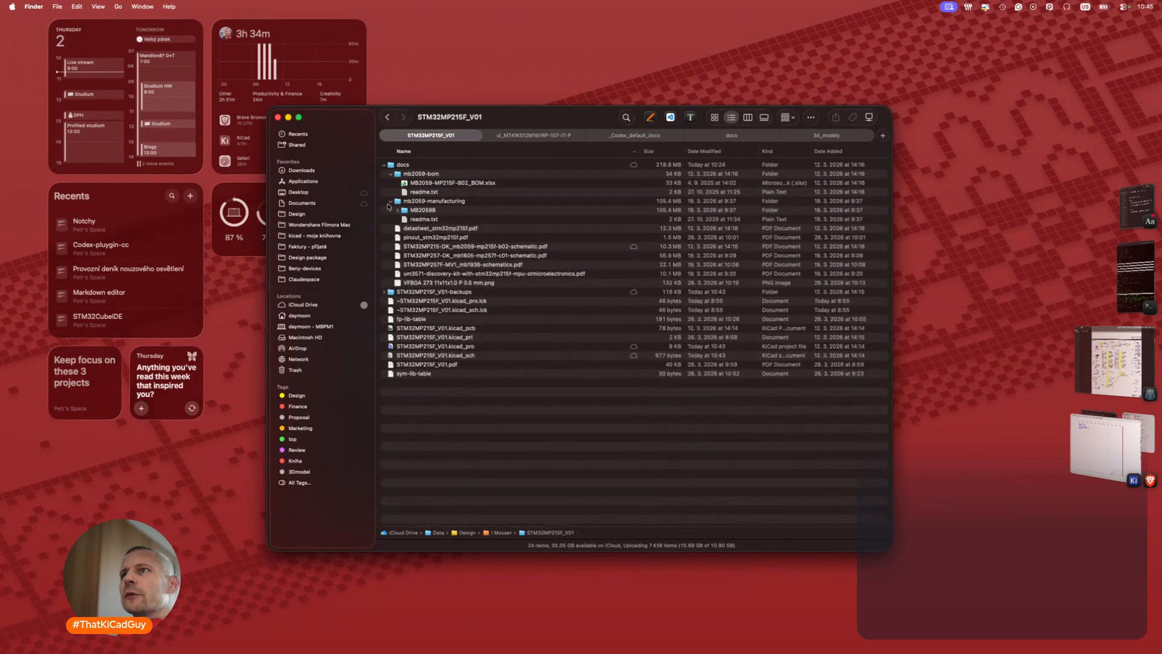
left_click(391, 201)
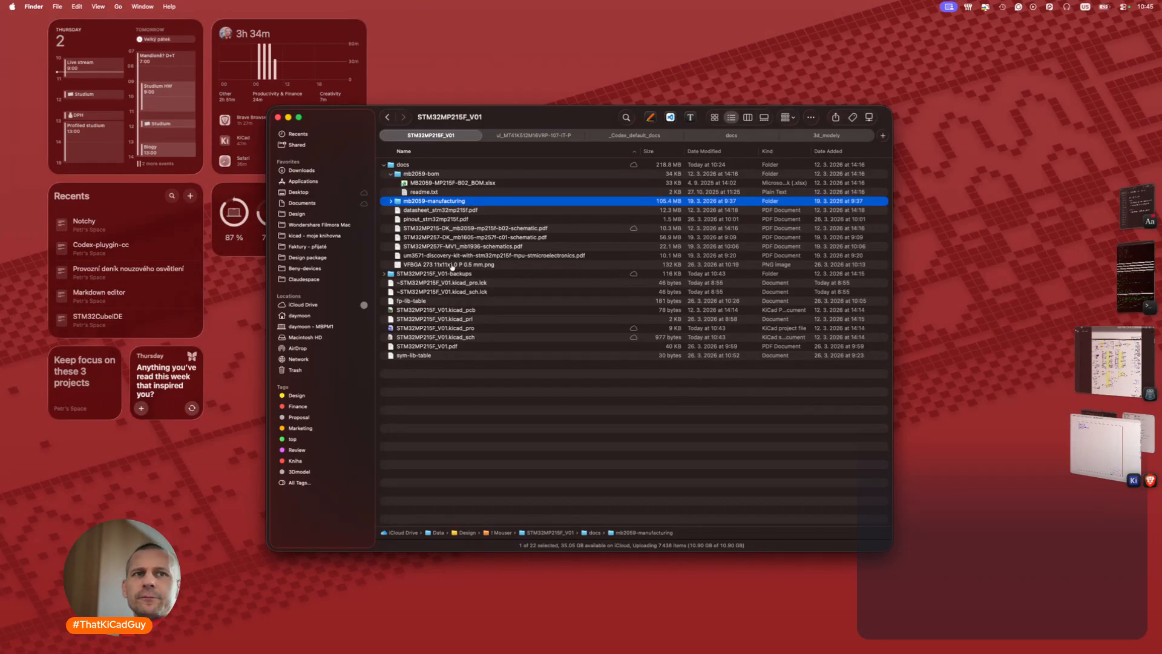
key("super+Tab")
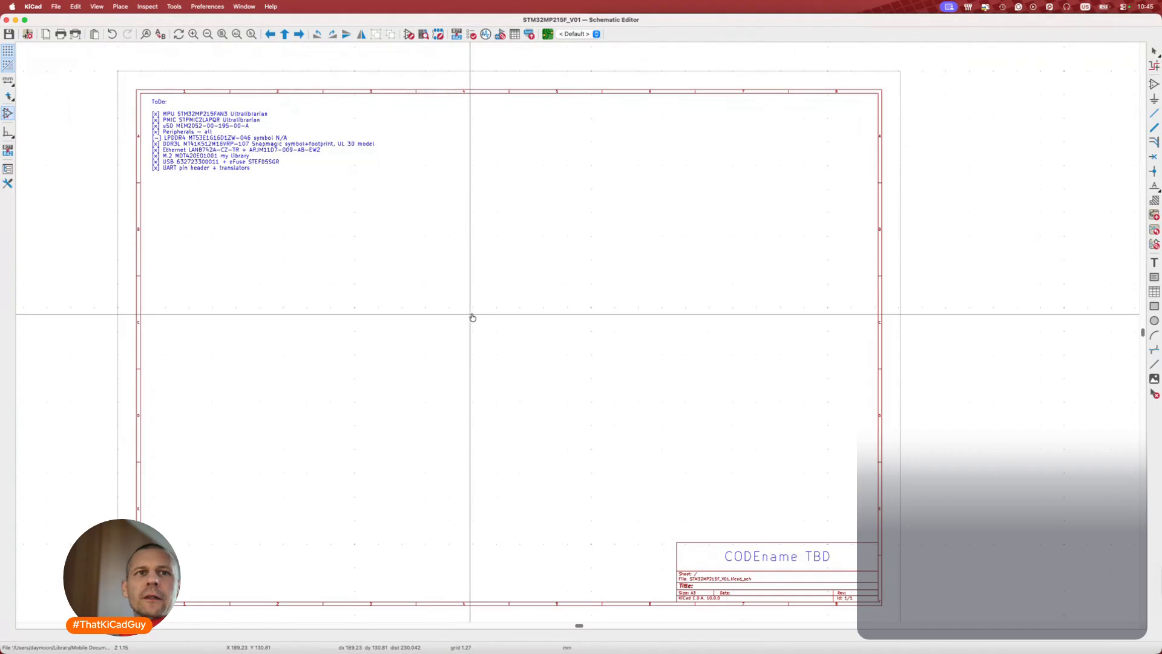
key("super+Tab")
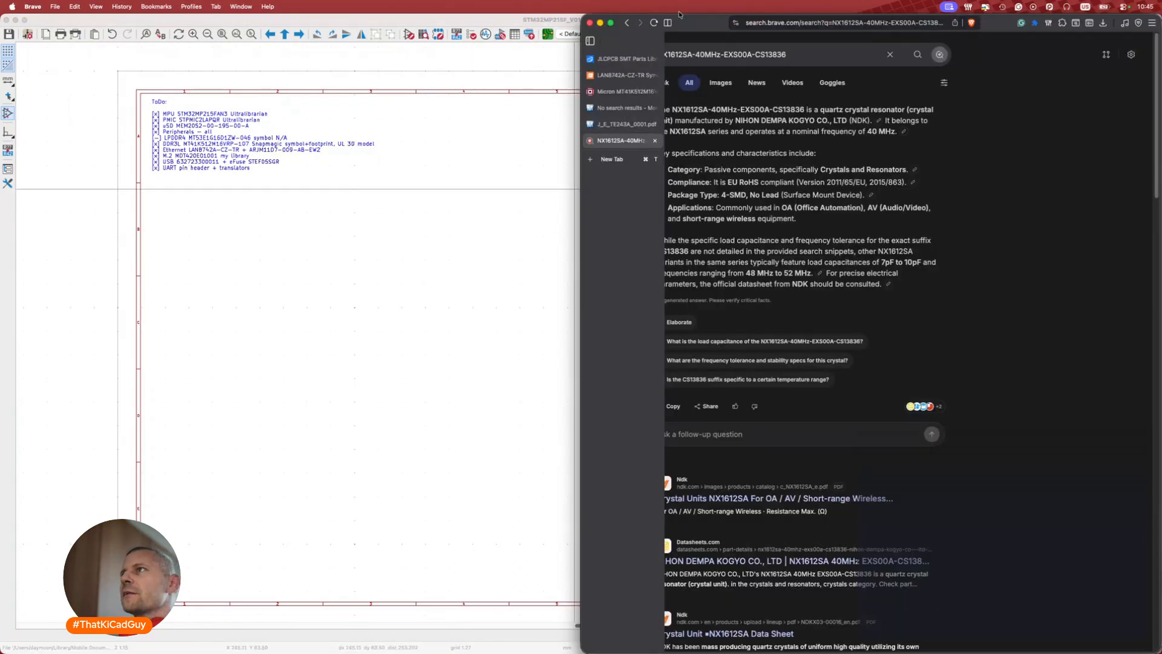
double_click(710, 21)
key("super+t")
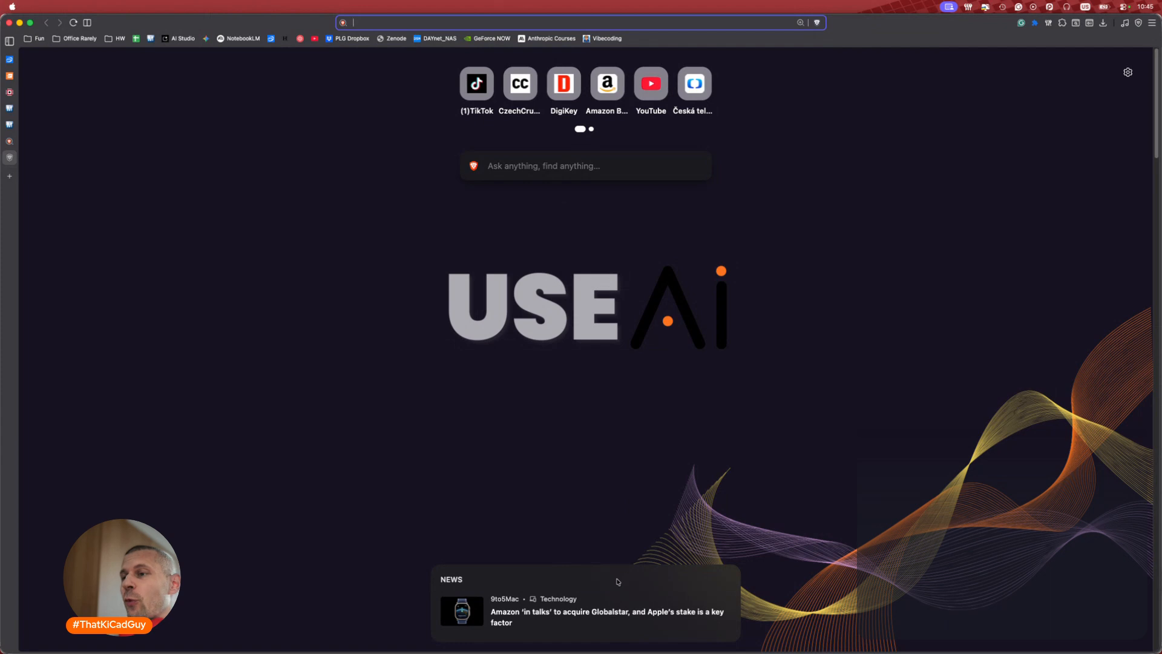
type("https://www.fedevel.com/courses/kicad-for-beginners")
key("Return")
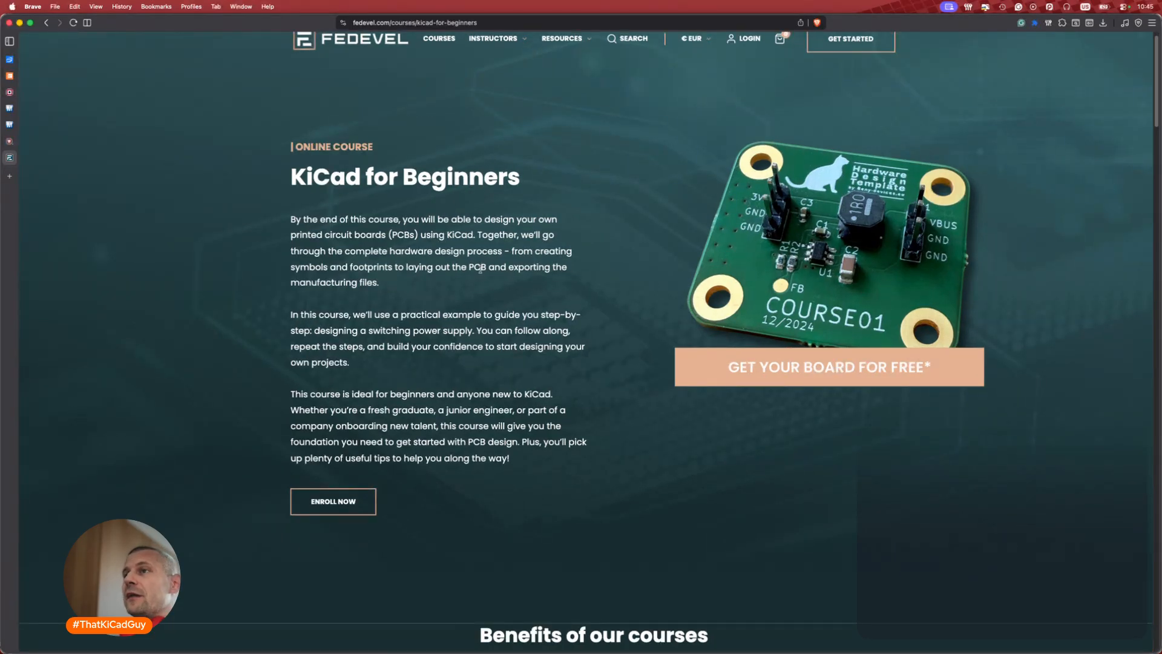
Look over the course introduction and highlight the "KiCad for Beginners" heading.
scroll(480, 269, "up", 1)
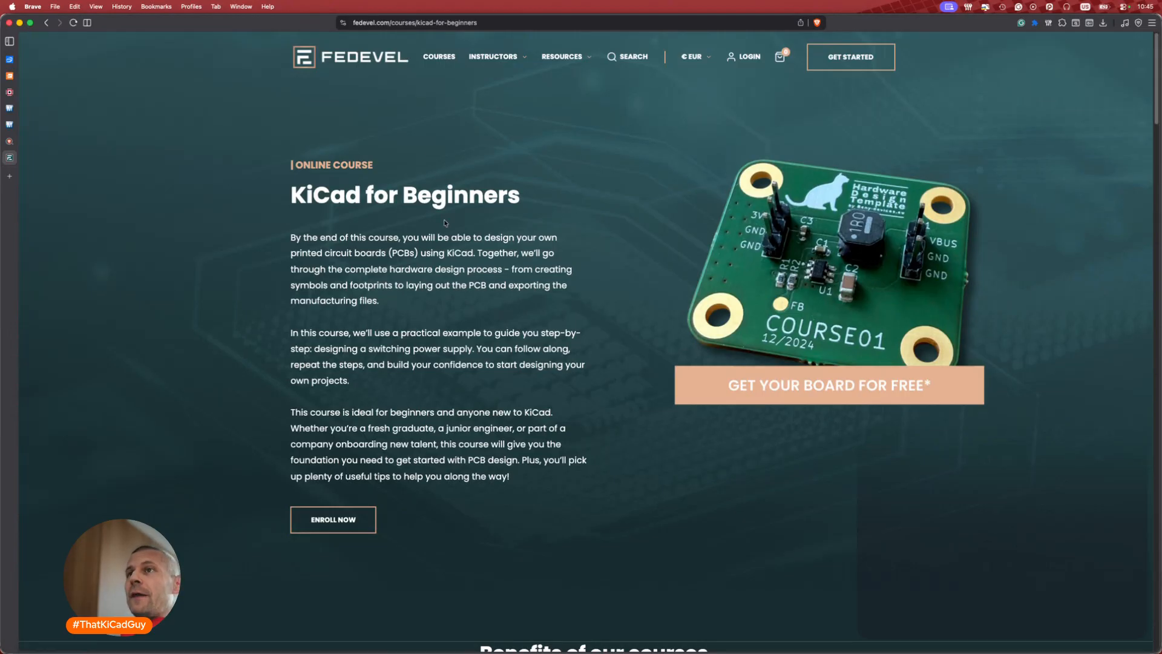
left_click_drag(293, 198, 516, 196)
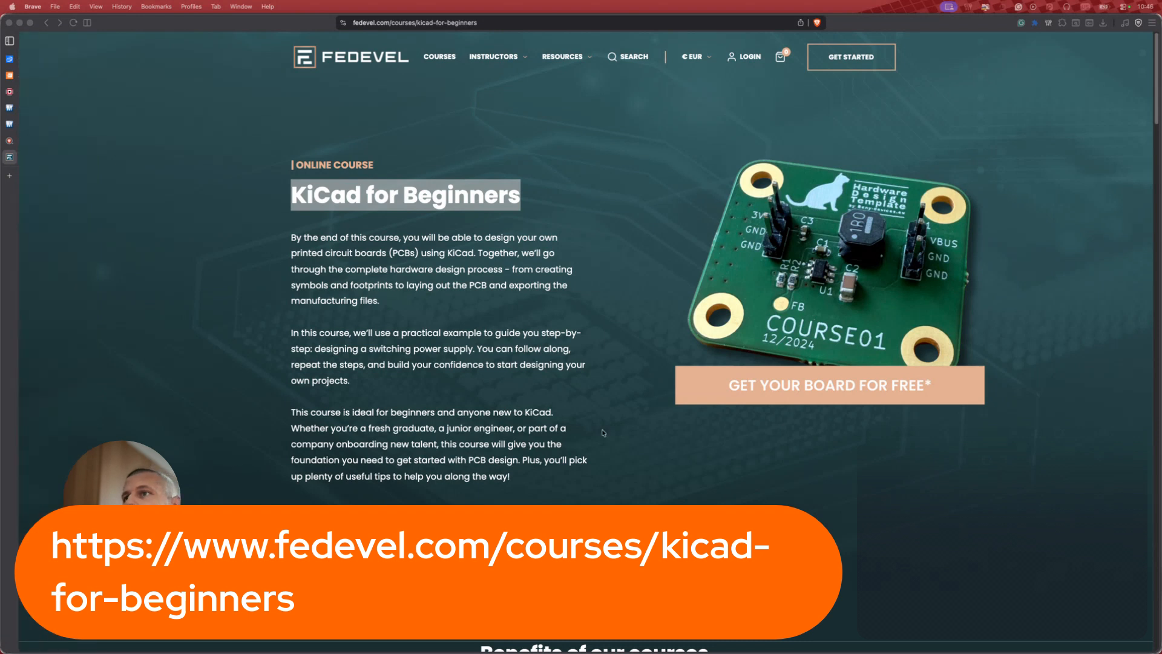
scroll(836, 347, "down", 1)
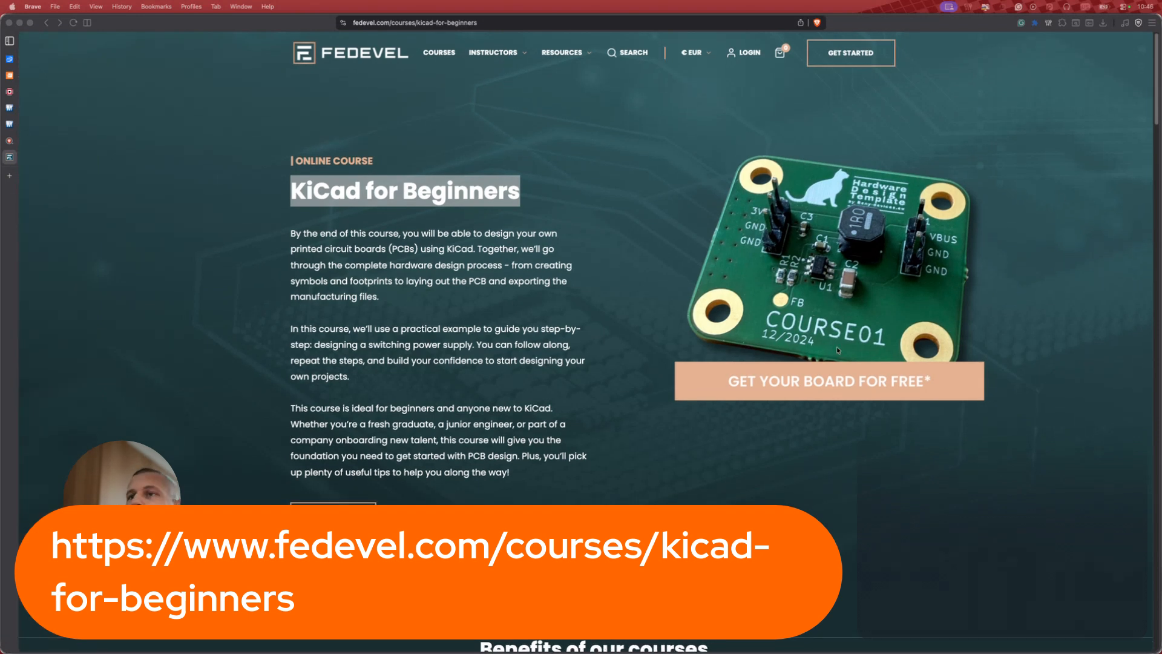